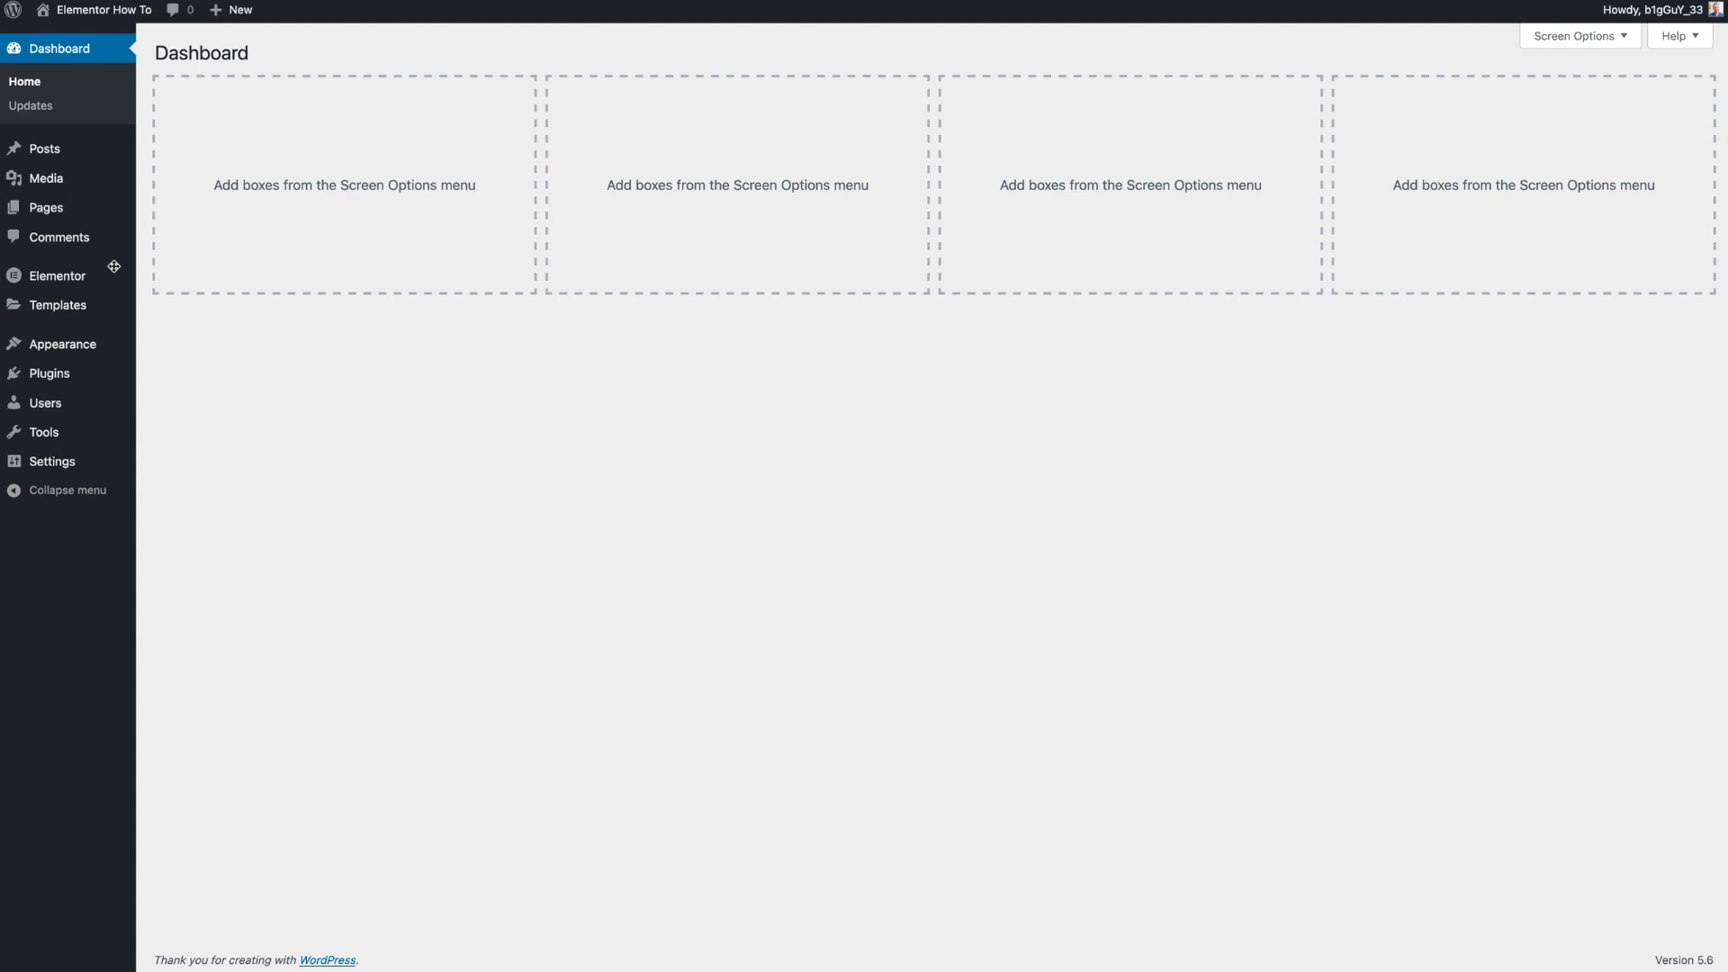
# - Review the installed plugins and the active theme
pyautogui.click(49, 373)
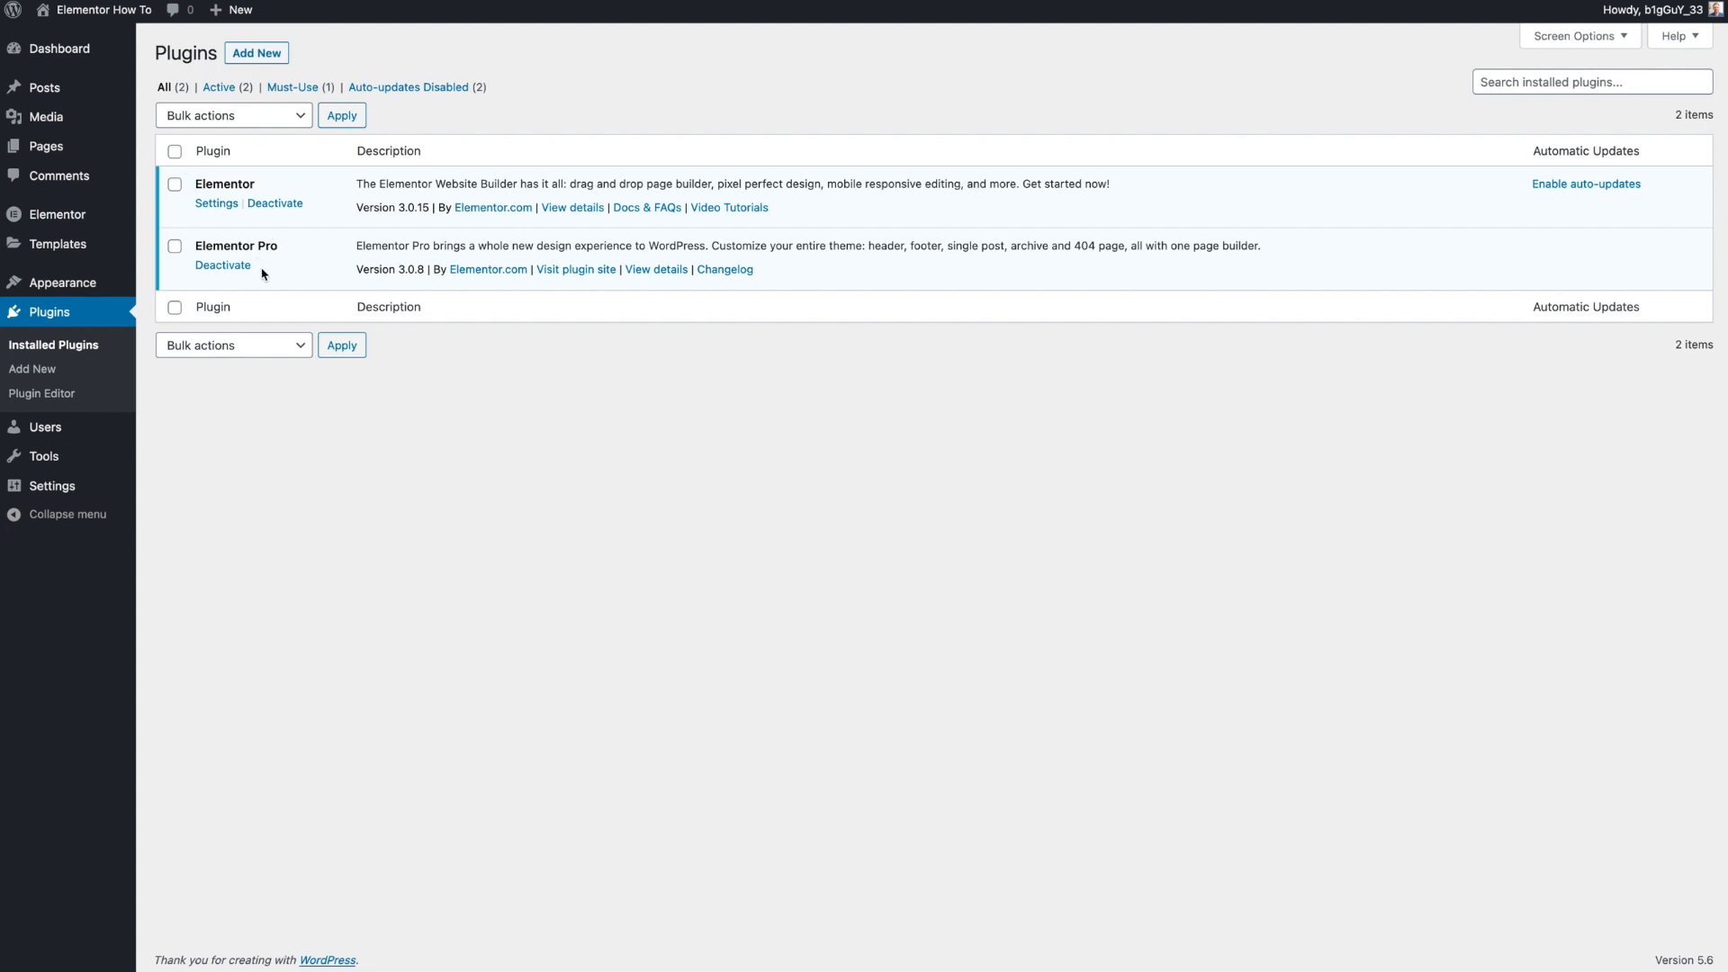
pyautogui.click(391, 491)
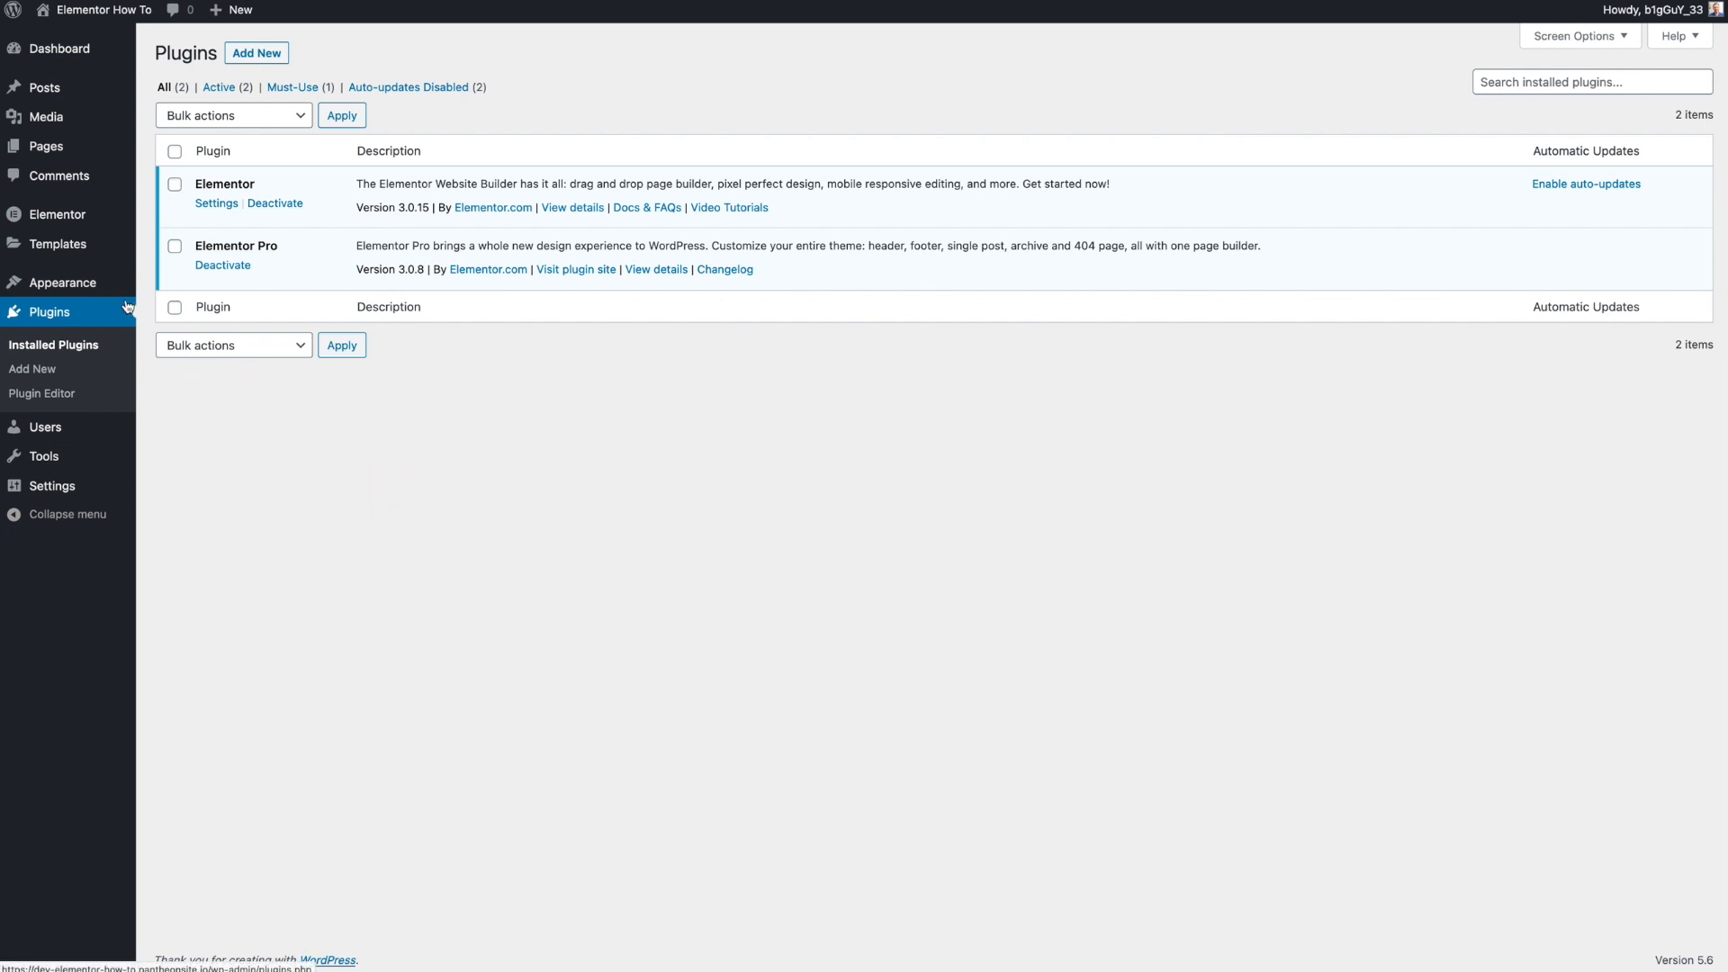
pyautogui.moveTo(111, 293)
pyautogui.click(175, 287)
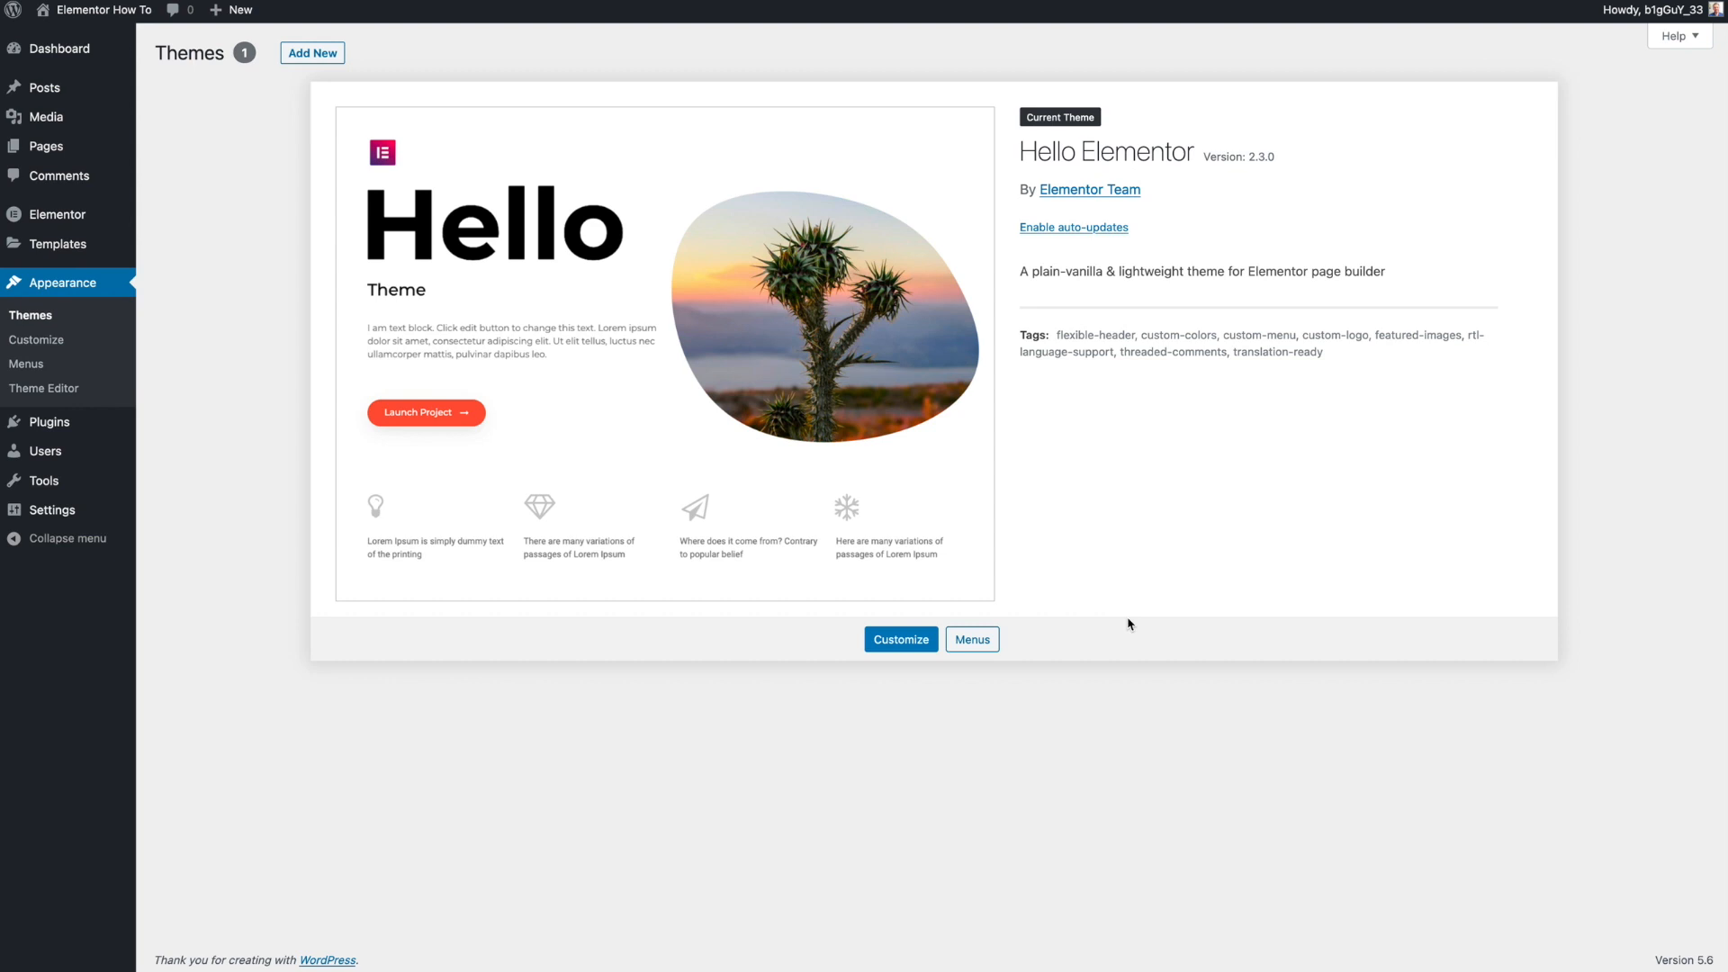
# - Create a new page and dismiss the block editor welcome guide
pyautogui.click(984, 746)
pyautogui.click(86, 146)
pyautogui.click(246, 54)
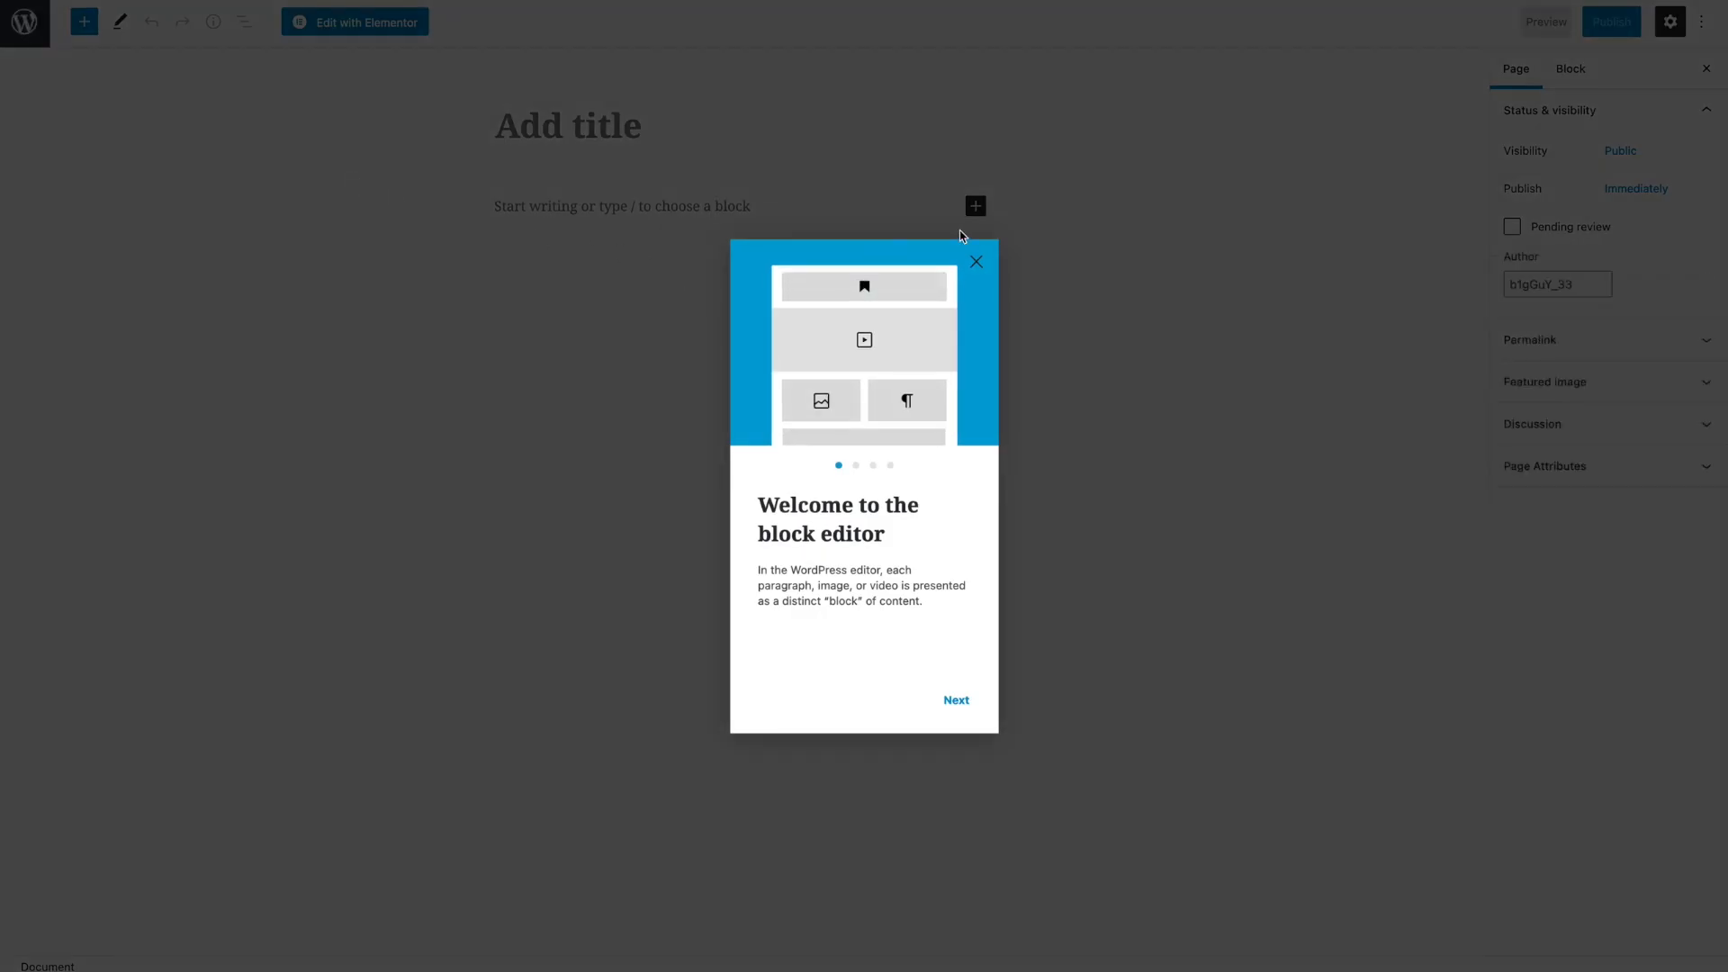
pyautogui.click(976, 262)
# - Title the page "Test" and publish it
pyautogui.click(650, 128)
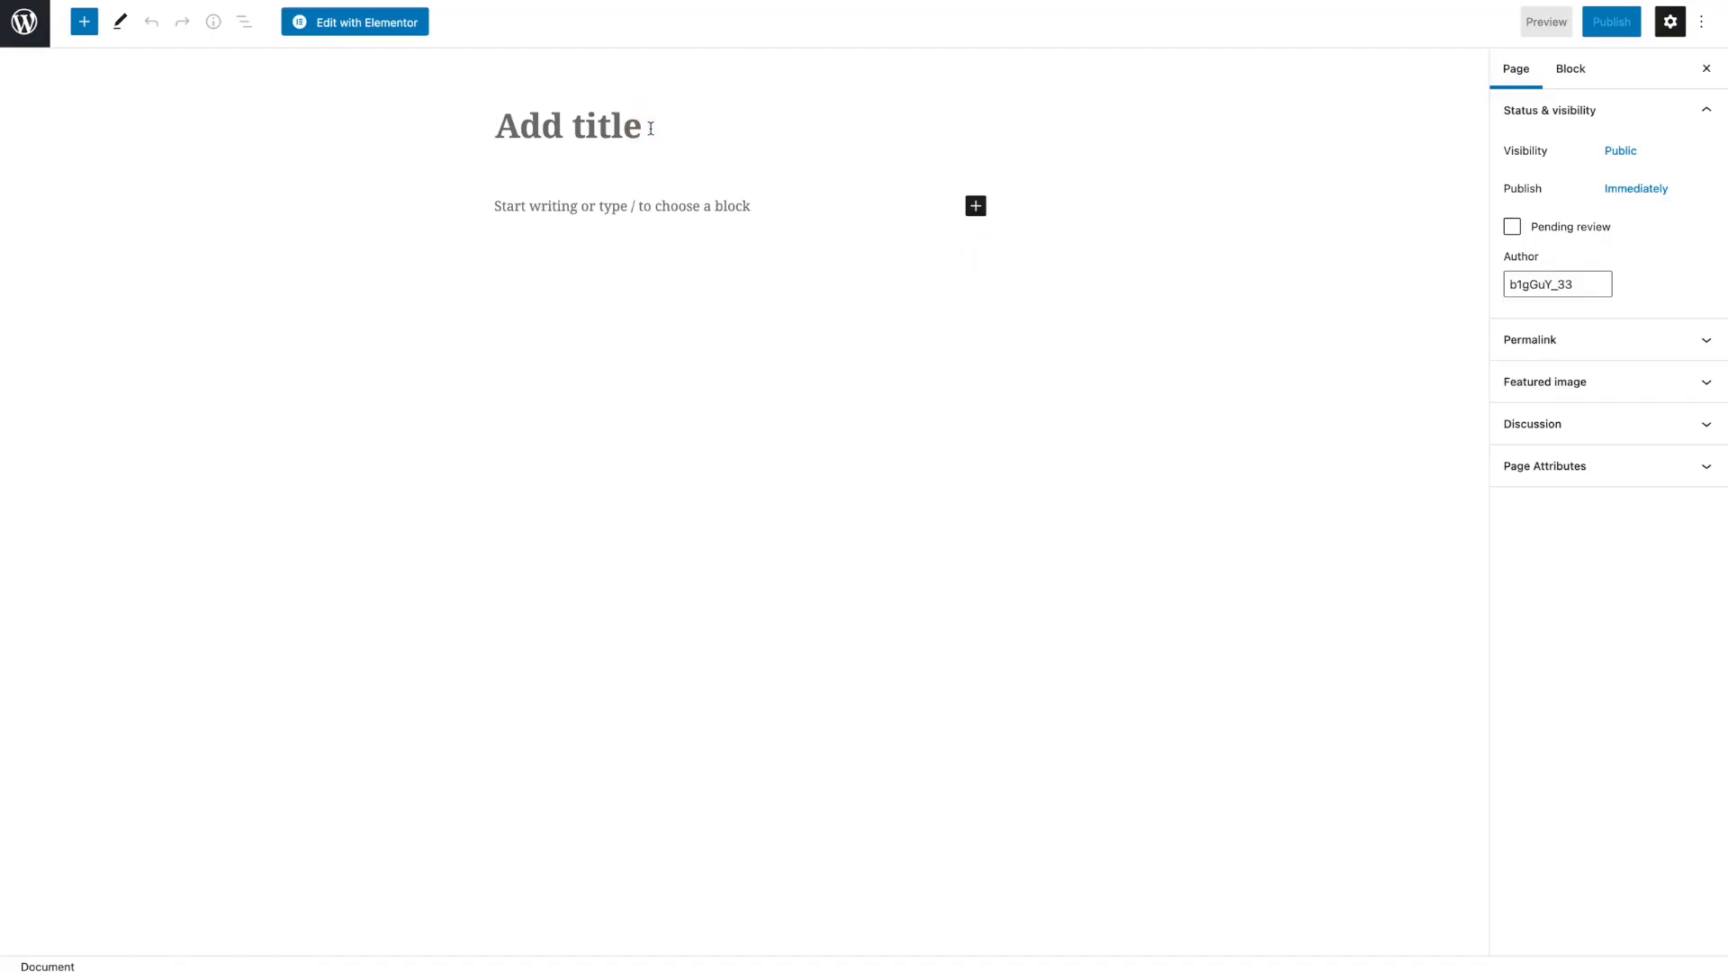
pyautogui.write('Test')
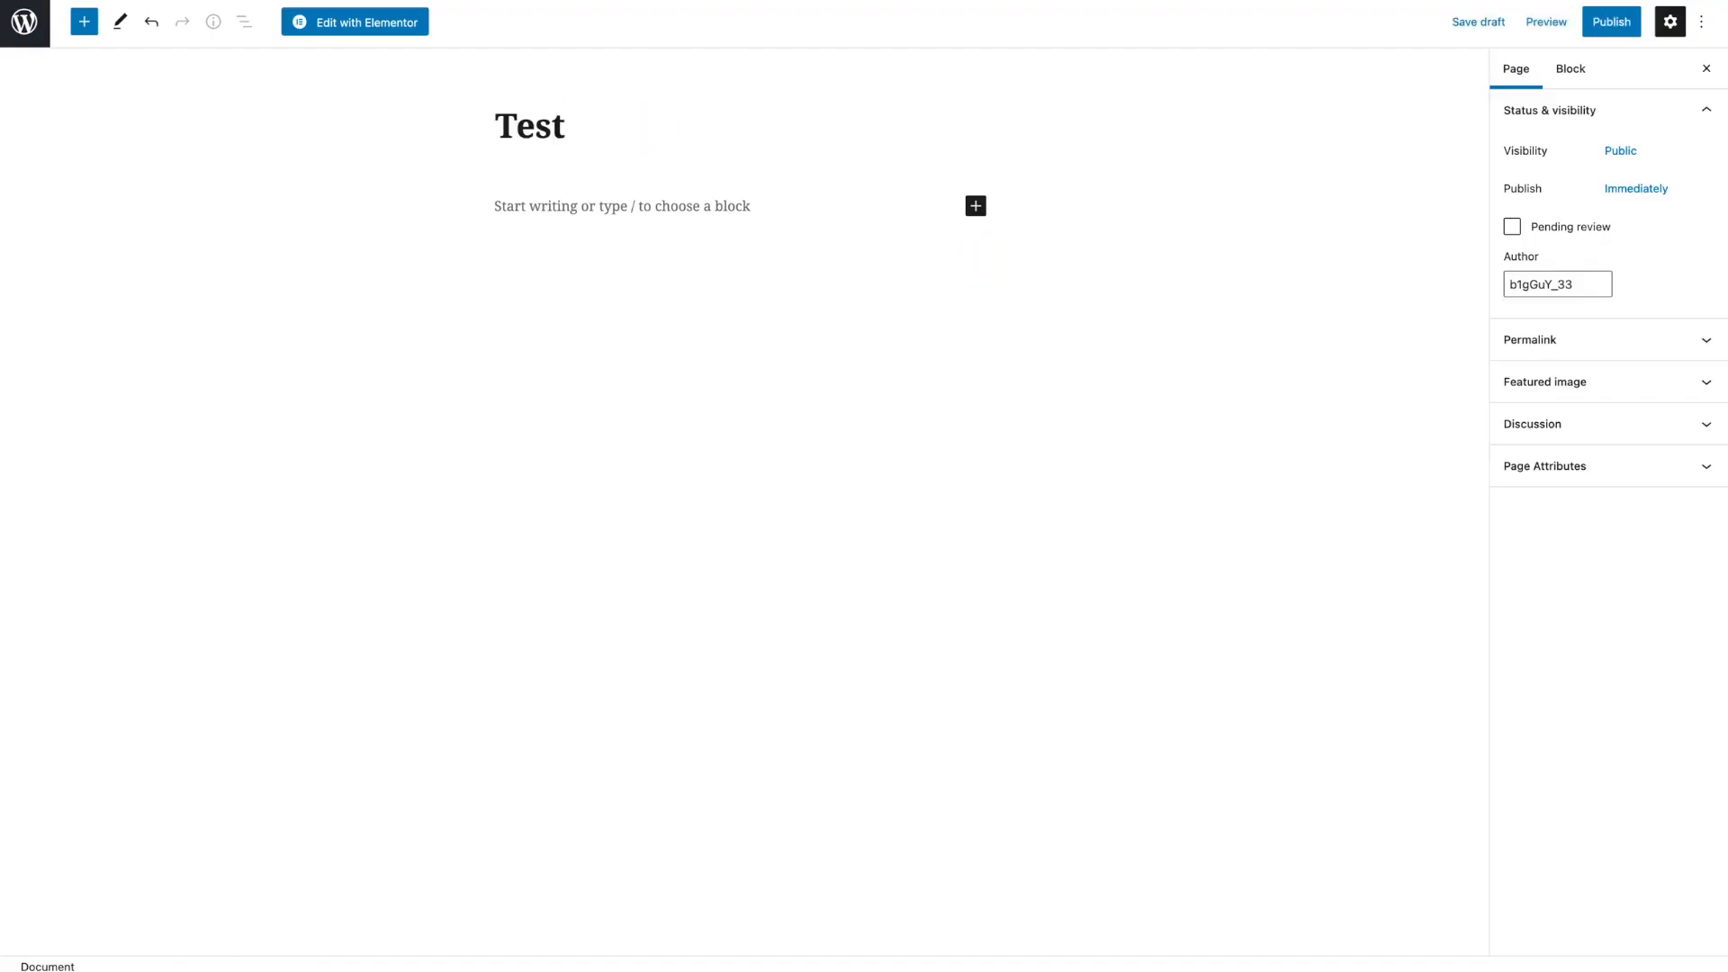
pyautogui.click(1637, 27)
pyautogui.click(1563, 24)
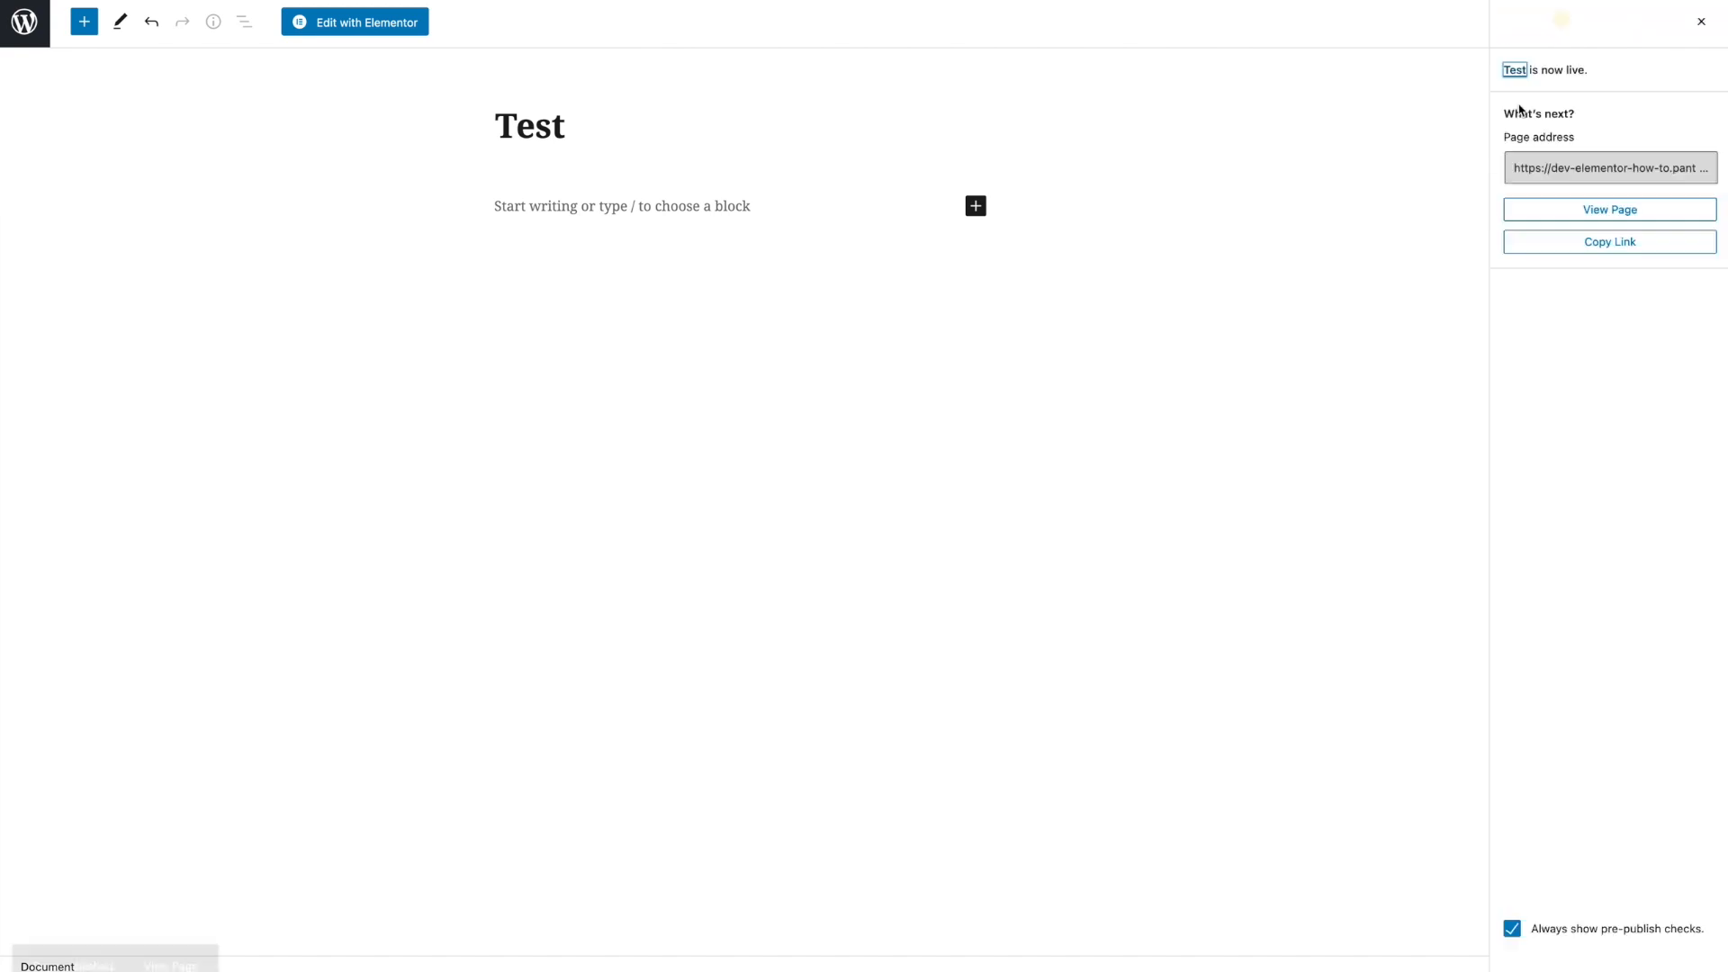
# - Open the page in Elementor and add a single-column section
pyautogui.click(376, 36)
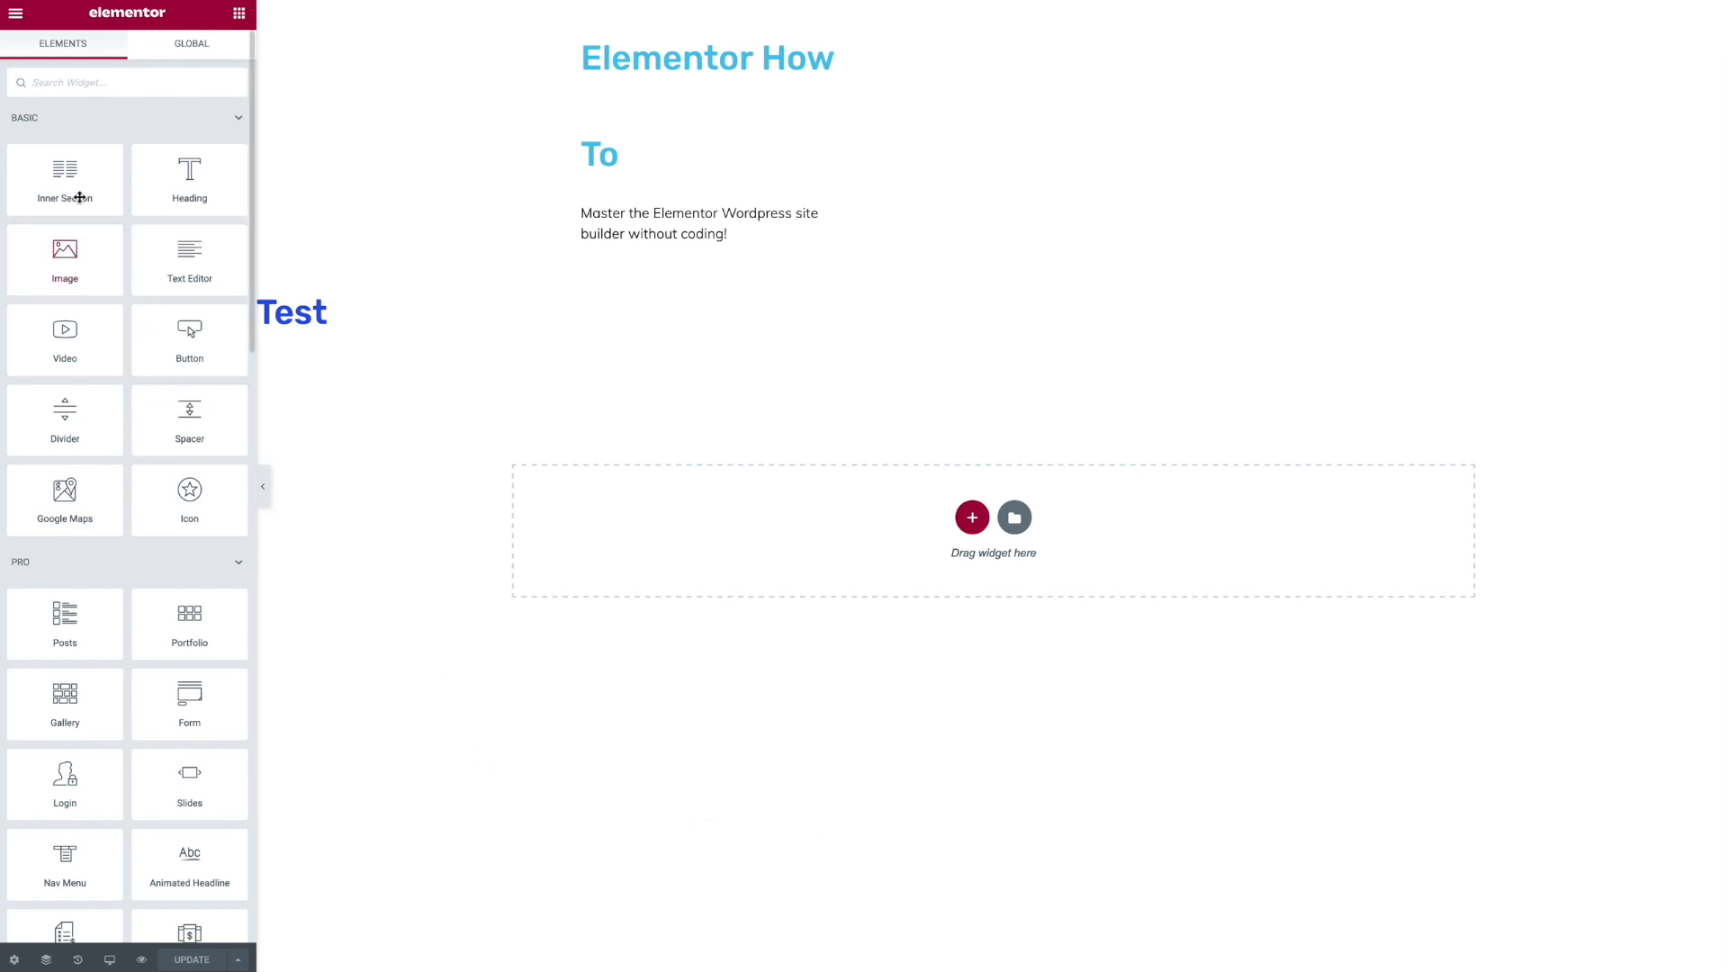
pyautogui.scroll(-4, 162, 578)
pyautogui.scroll(4, 168, 584)
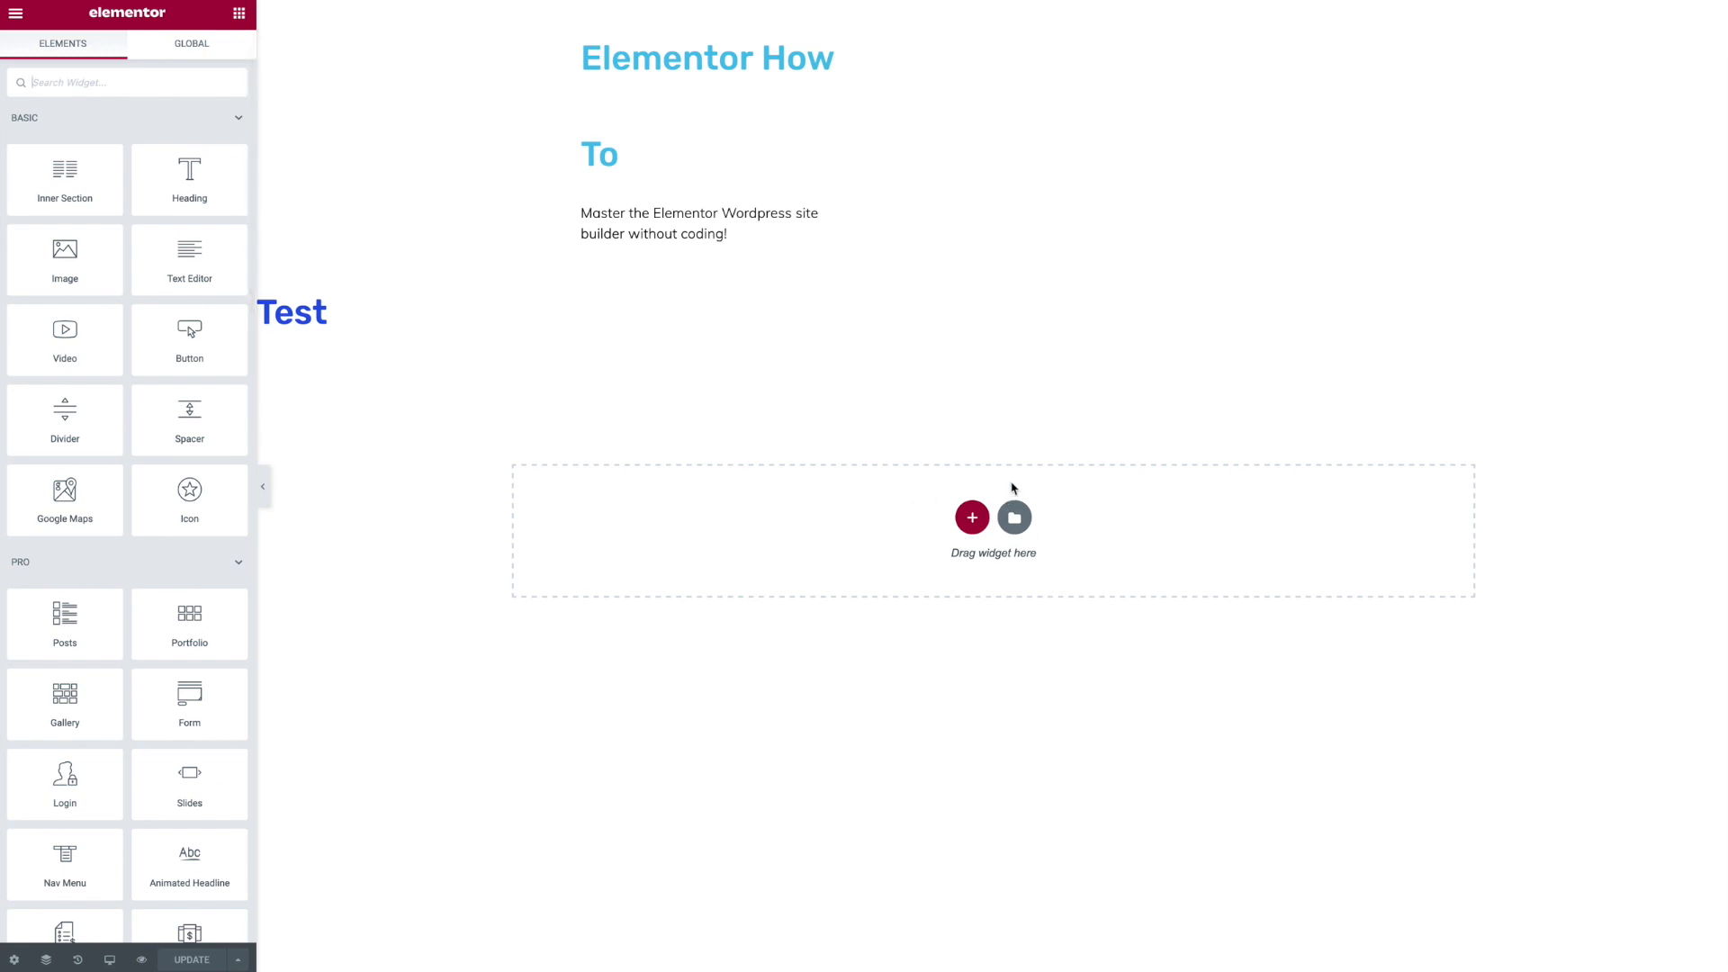
pyautogui.click(972, 518)
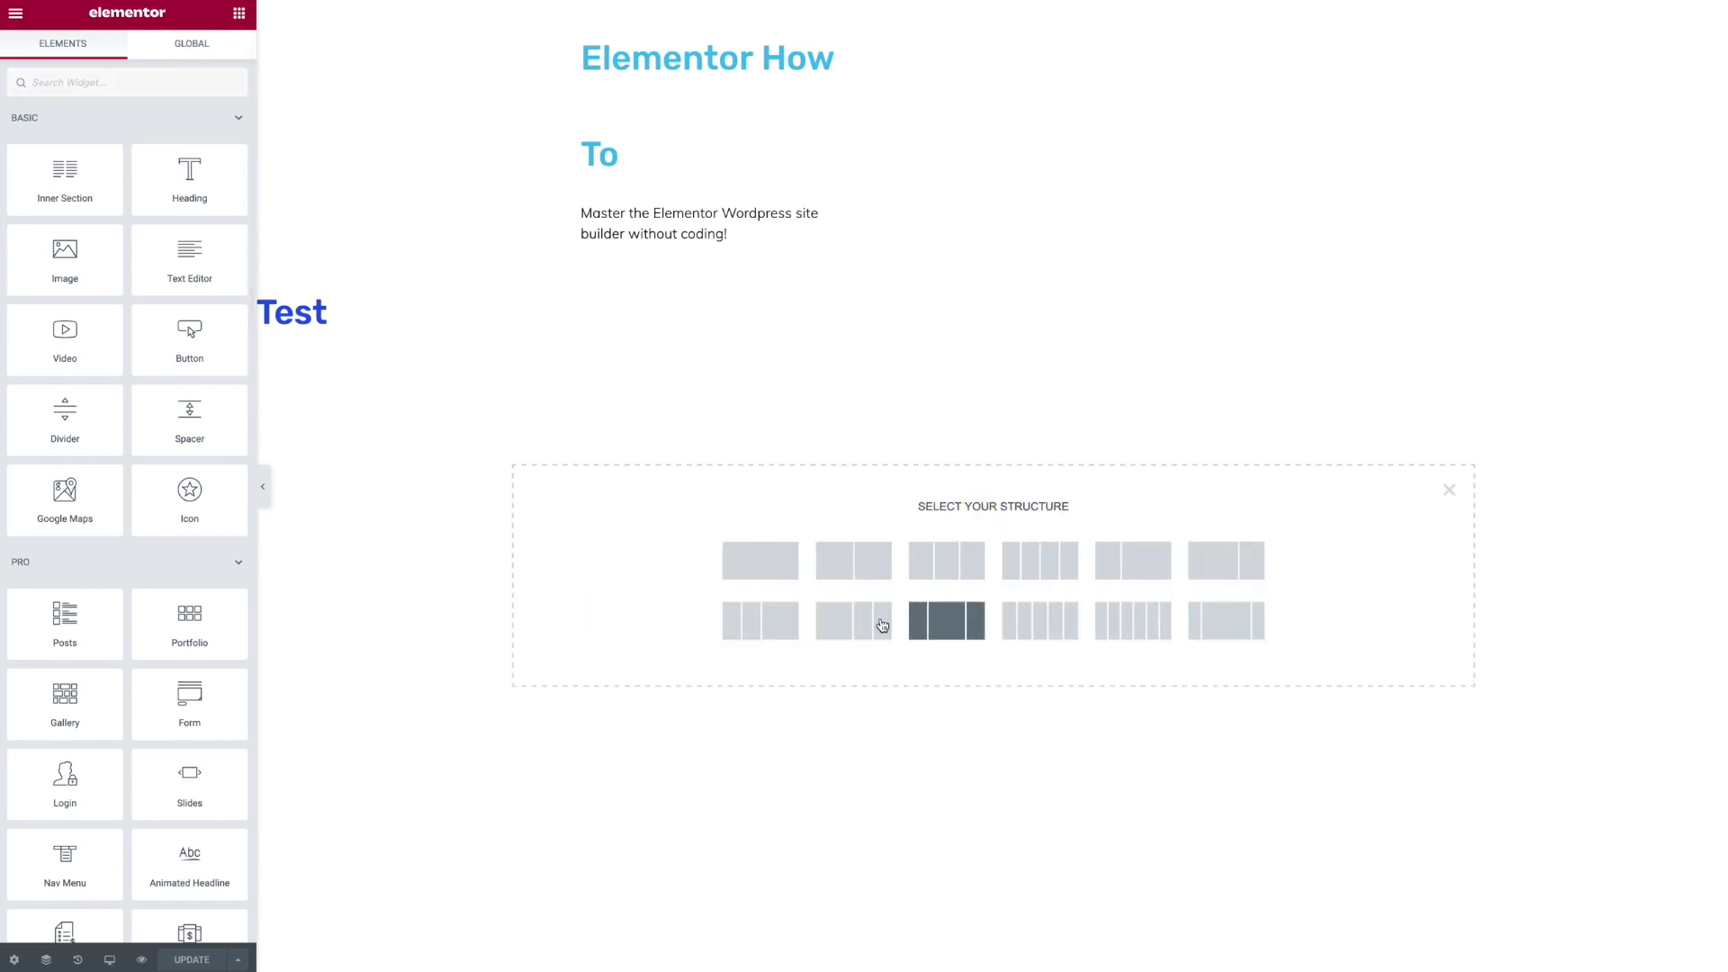
pyautogui.click(785, 561)
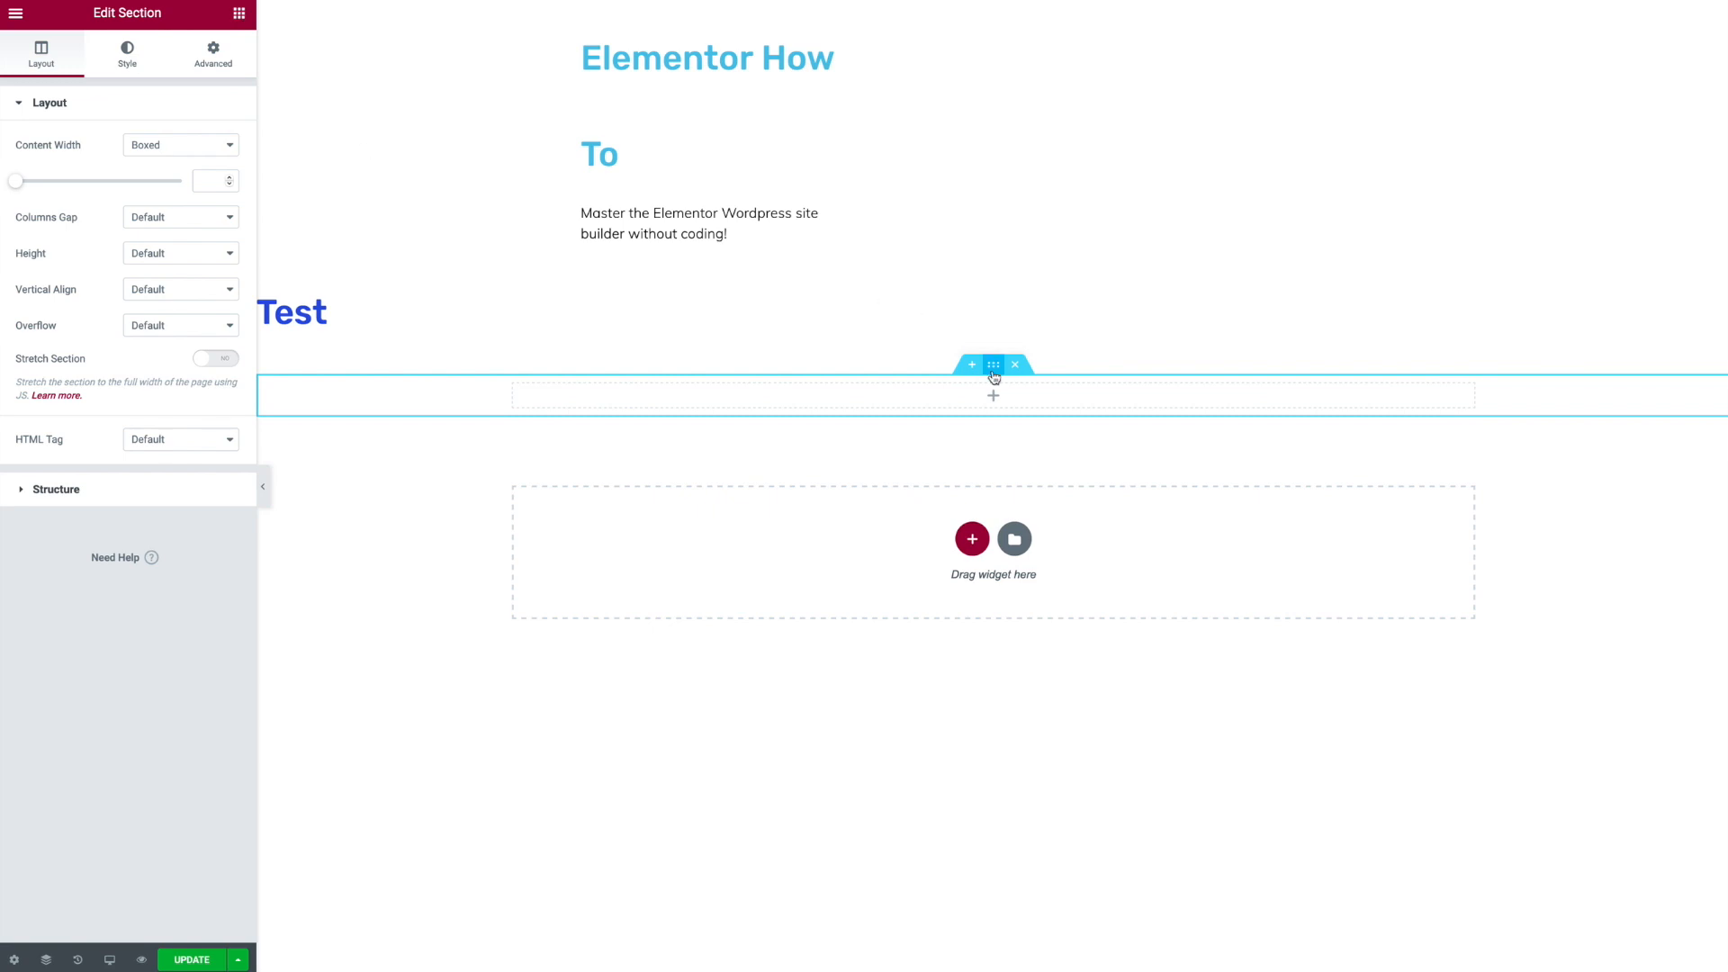
# - Set the section's padding to 50 on all sides
pyautogui.click(206, 74)
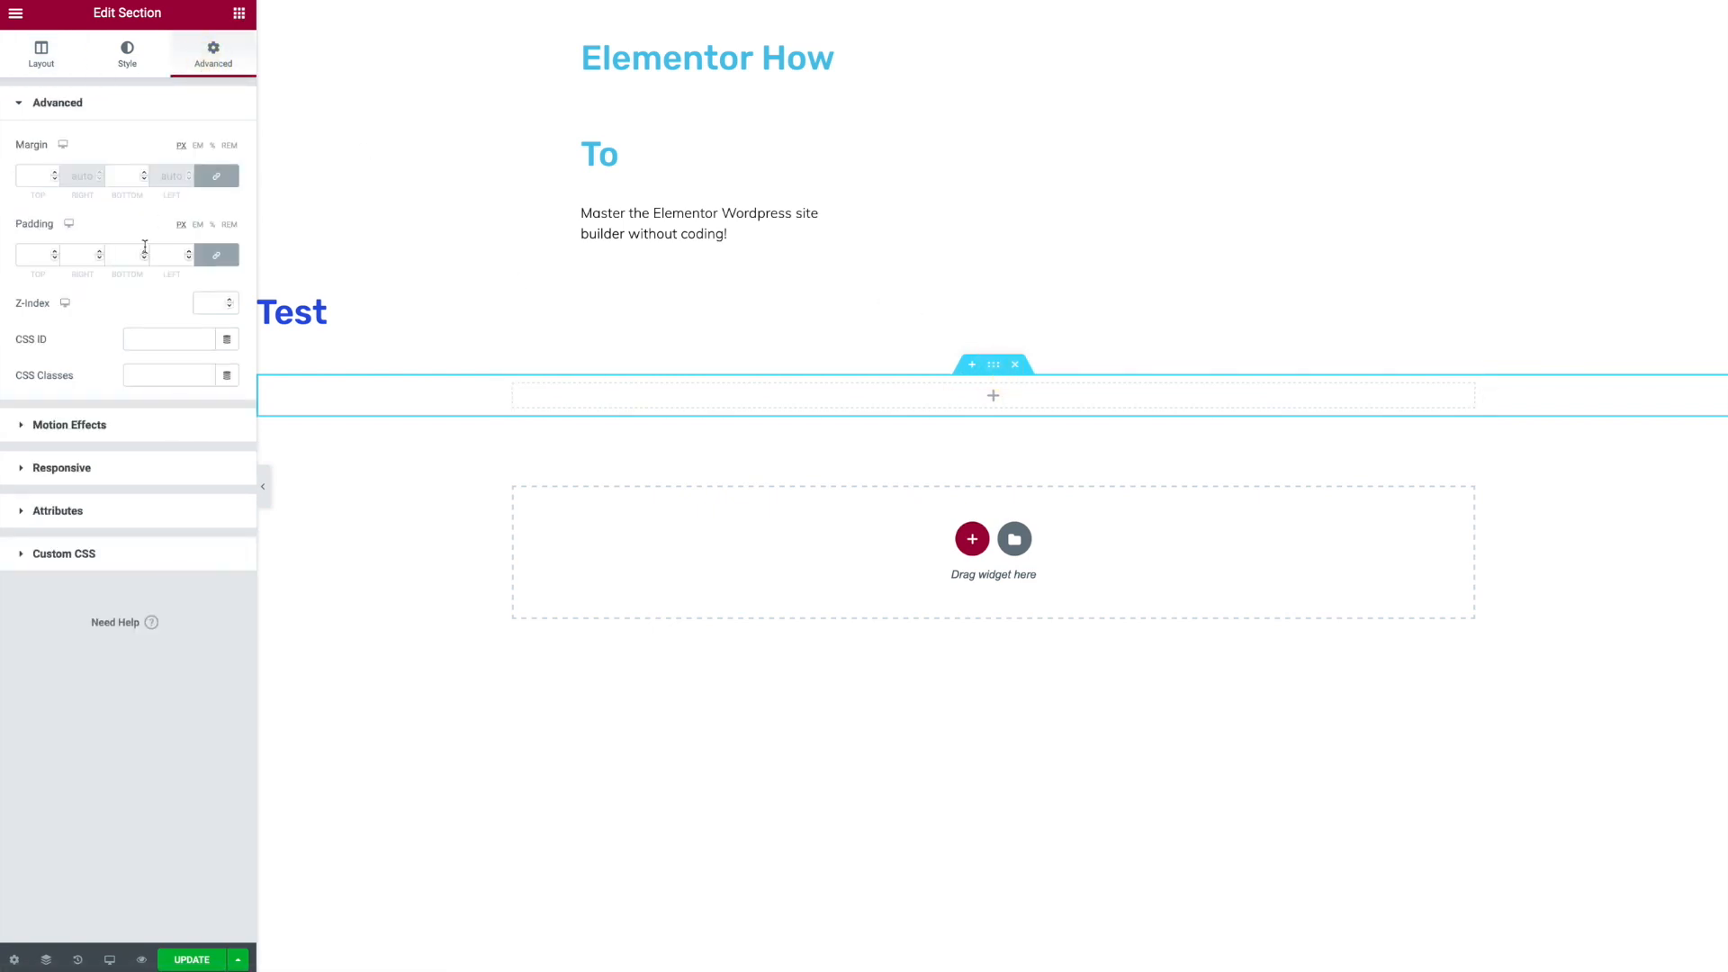
pyautogui.click(175, 257)
pyautogui.write('50')
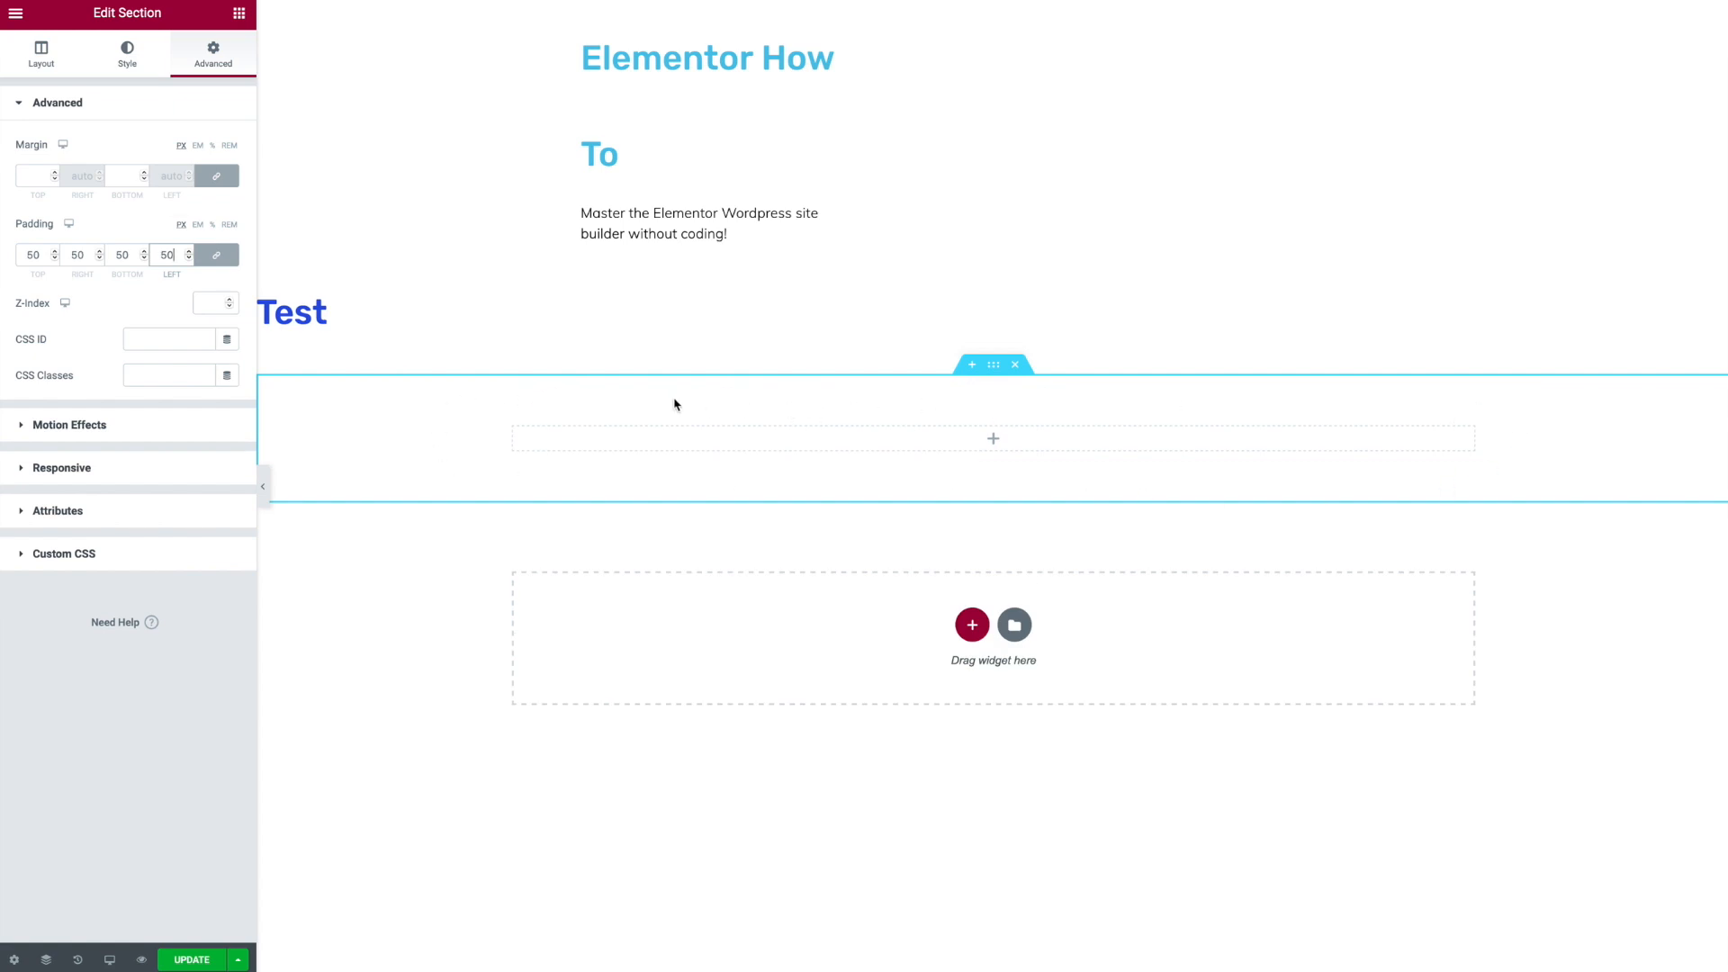
# - Add a Heading, a Text Editor and a Button widget into the new section
pyautogui.click(240, 15)
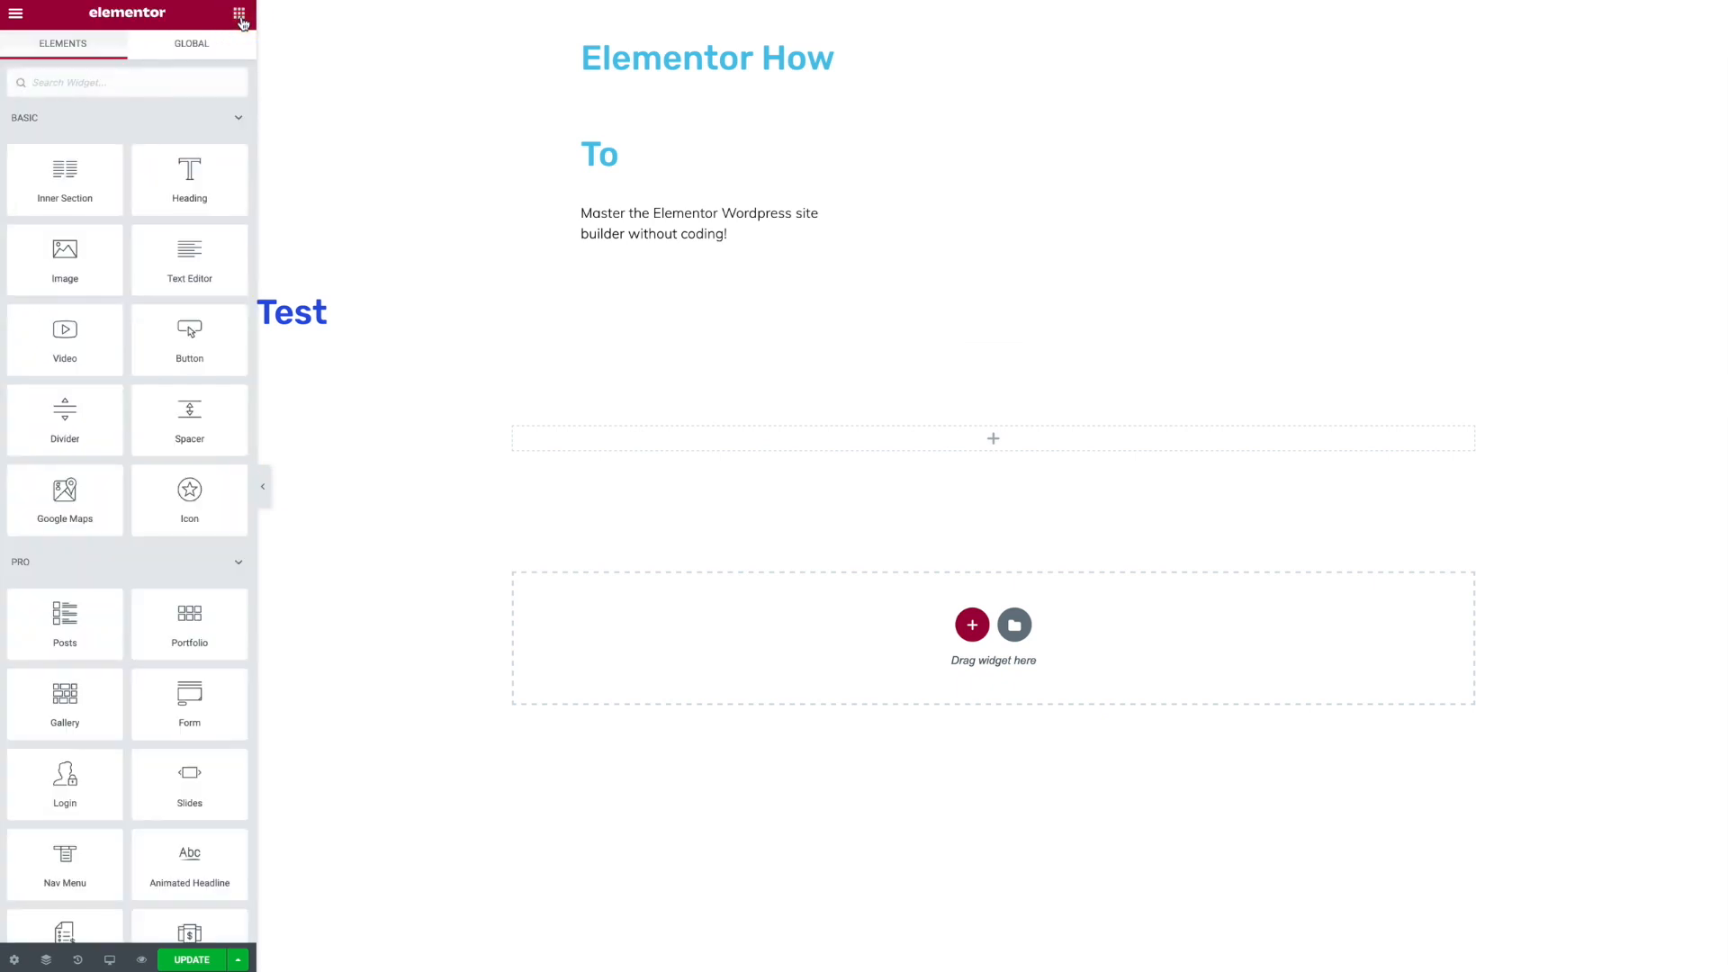
pyautogui.moveTo(199, 209); pyautogui.dragTo(841, 436)
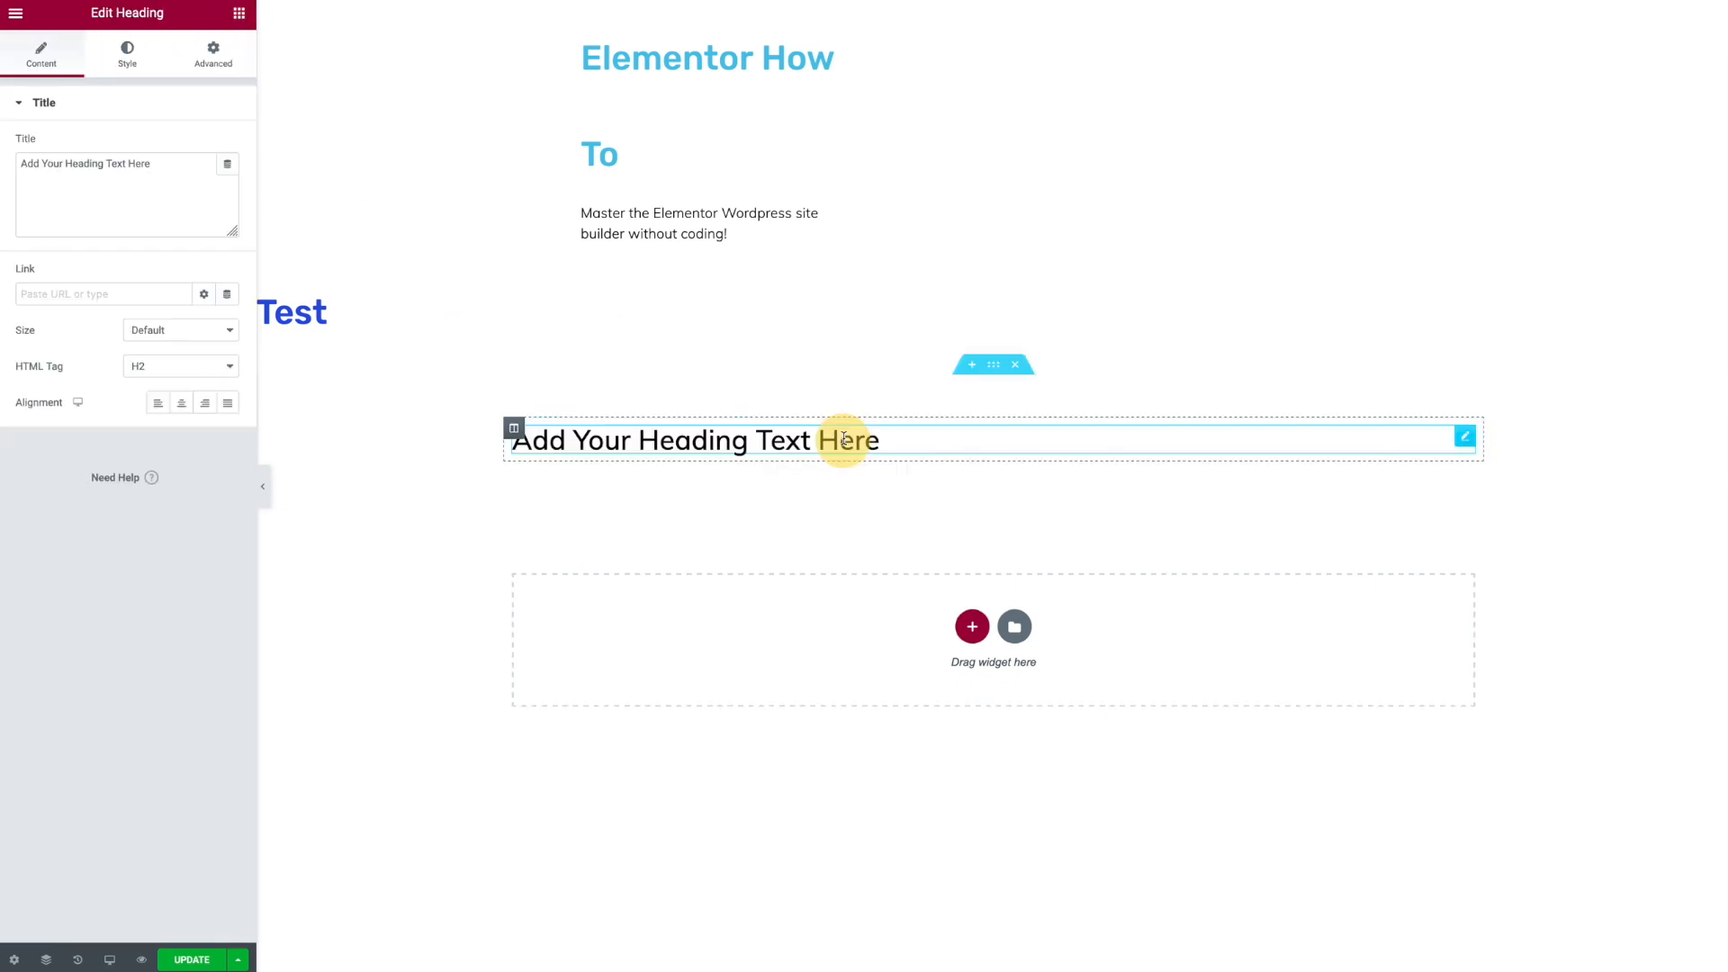
pyautogui.click(240, 14)
pyautogui.moveTo(196, 270); pyautogui.dragTo(925, 448)
pyautogui.click(239, 14)
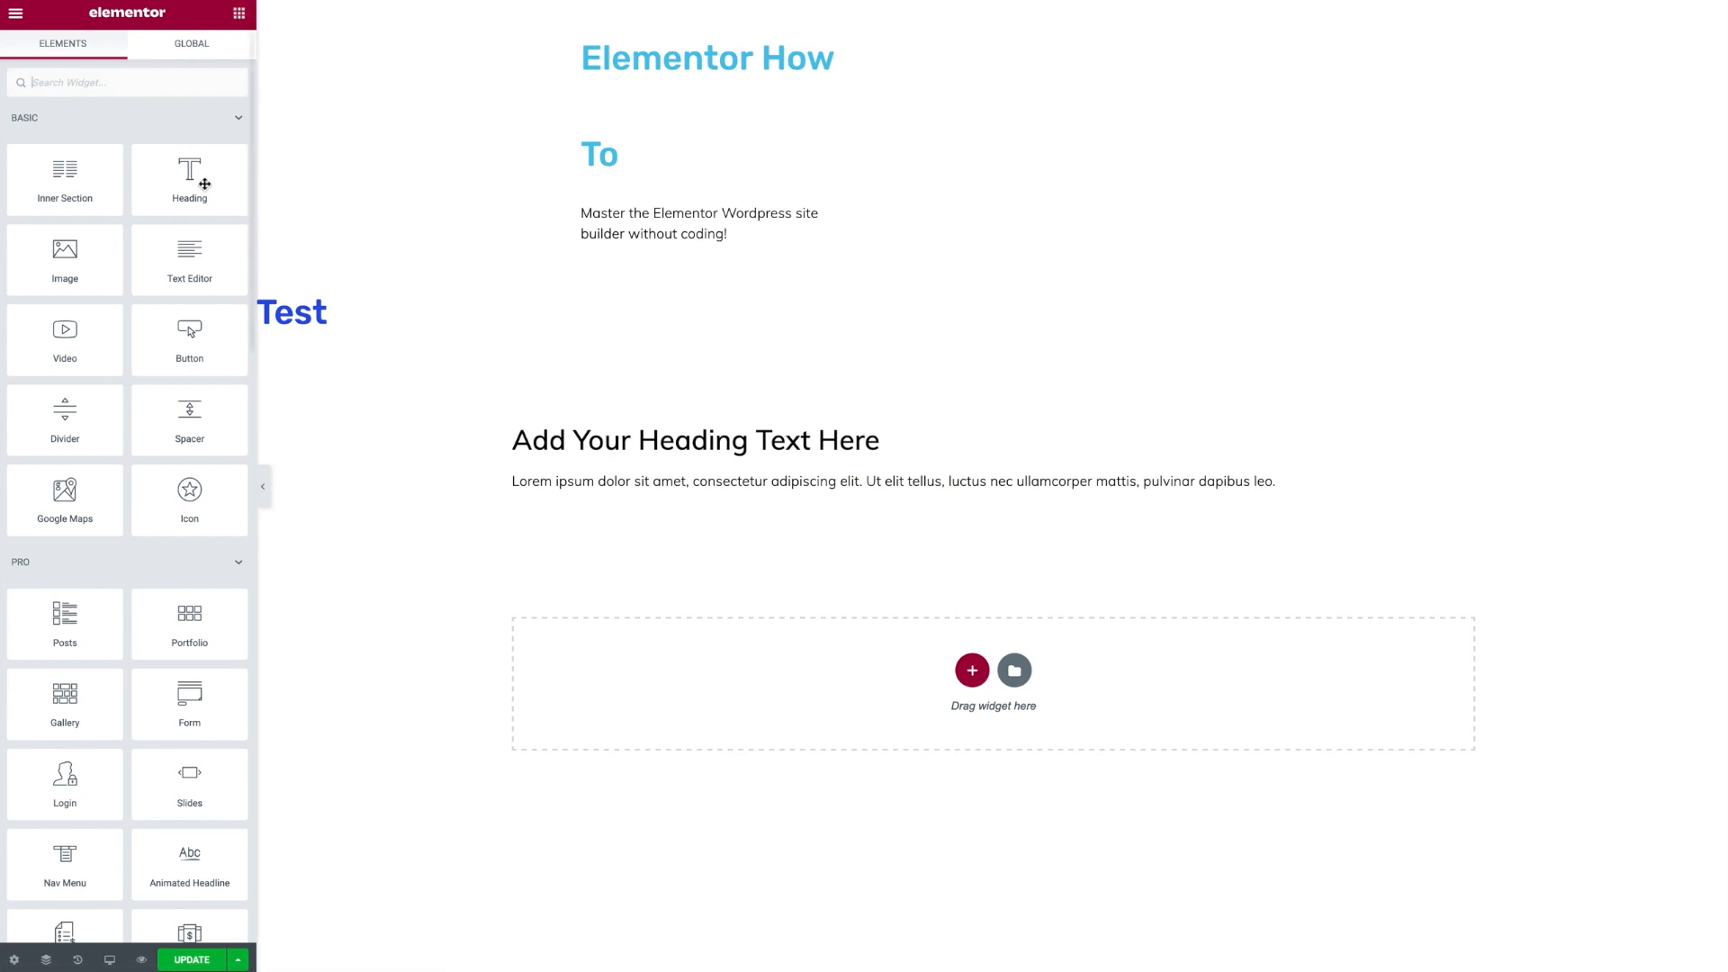
pyautogui.moveTo(192, 337); pyautogui.dragTo(627, 501)
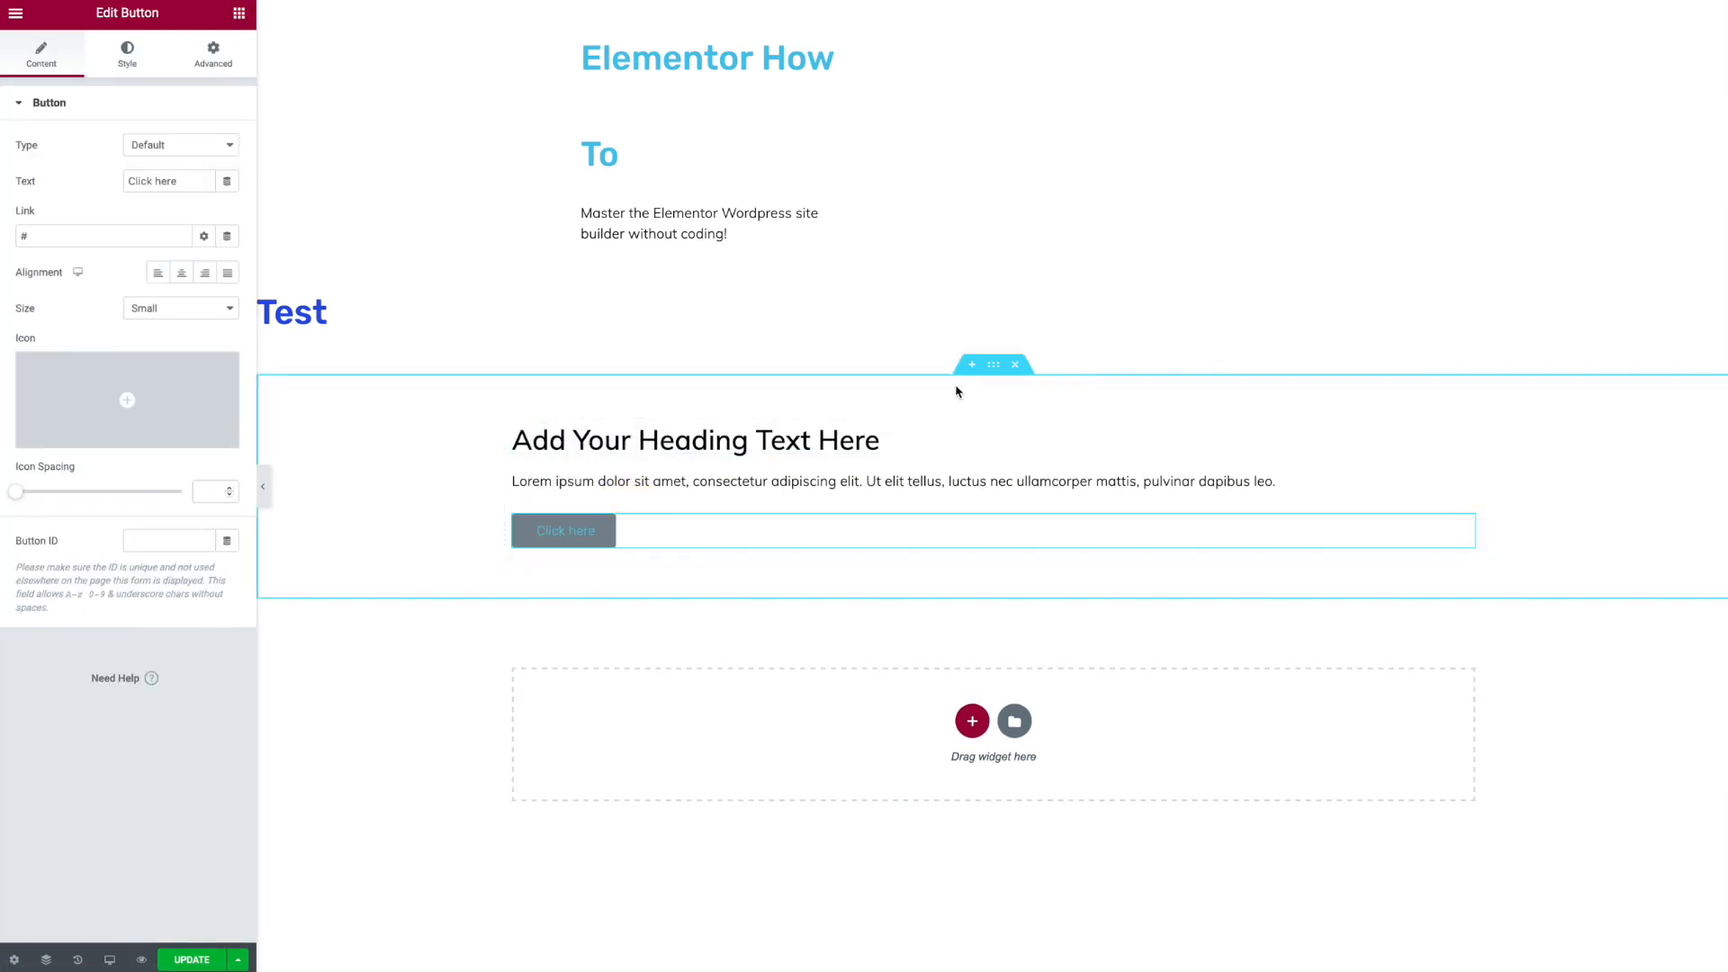
# - Set the heading's typography size to 4 REM
pyautogui.click(944, 450)
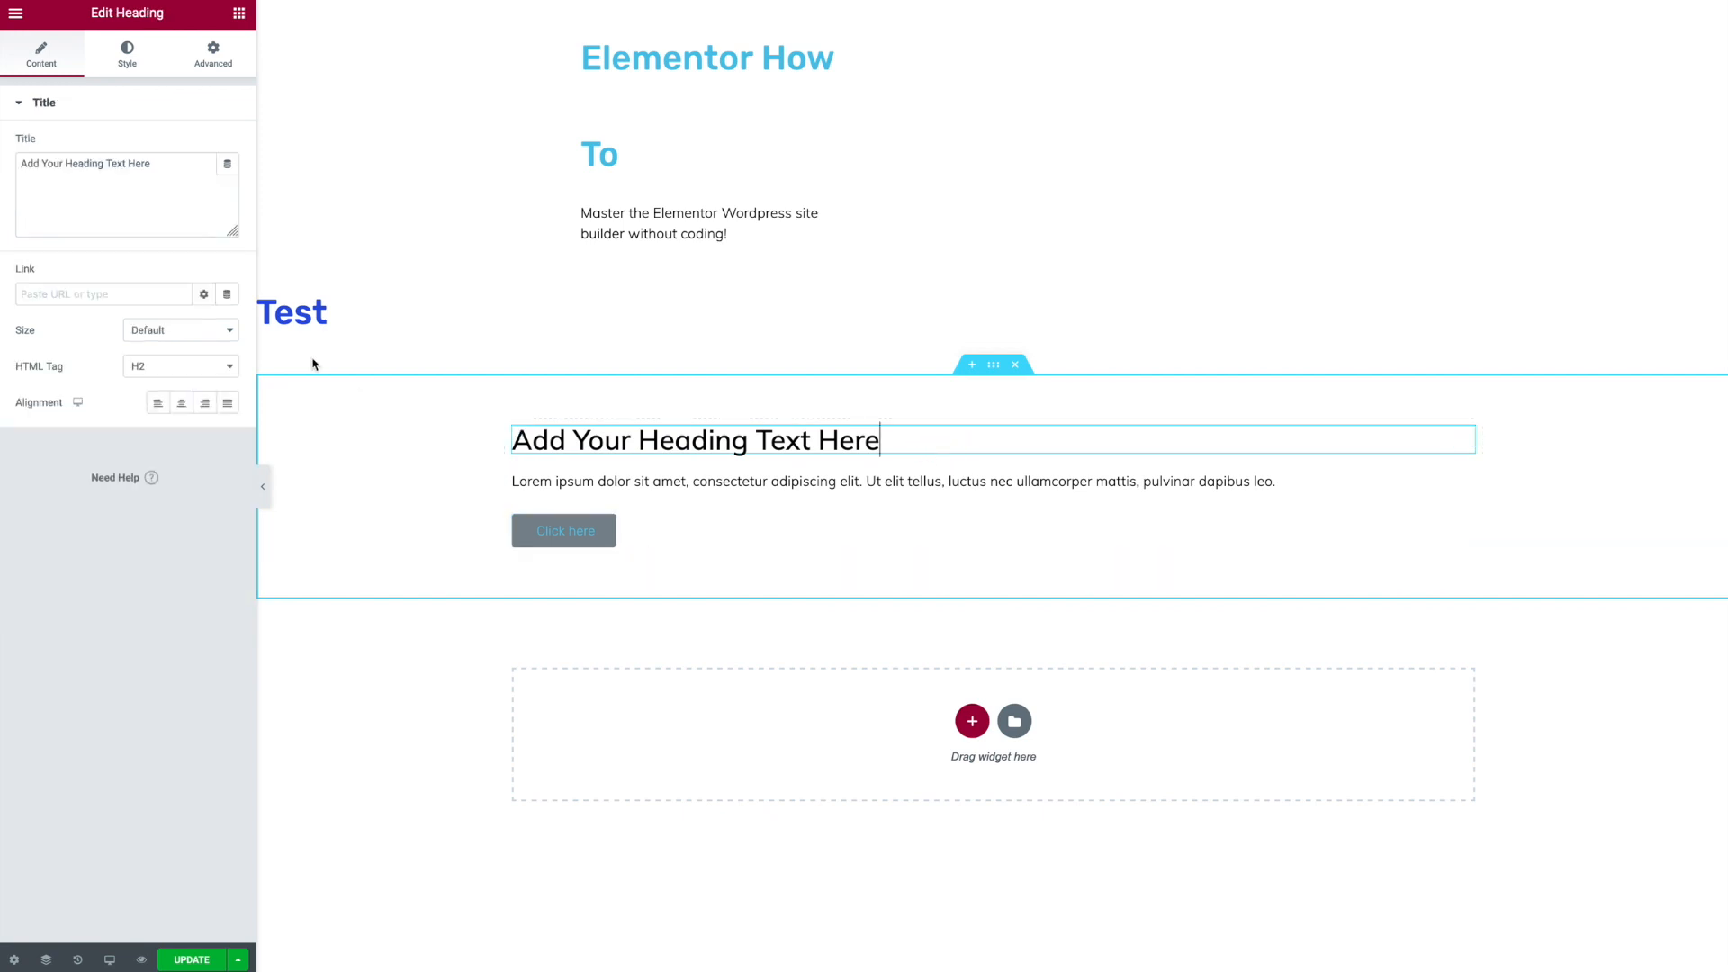
pyautogui.click(134, 60)
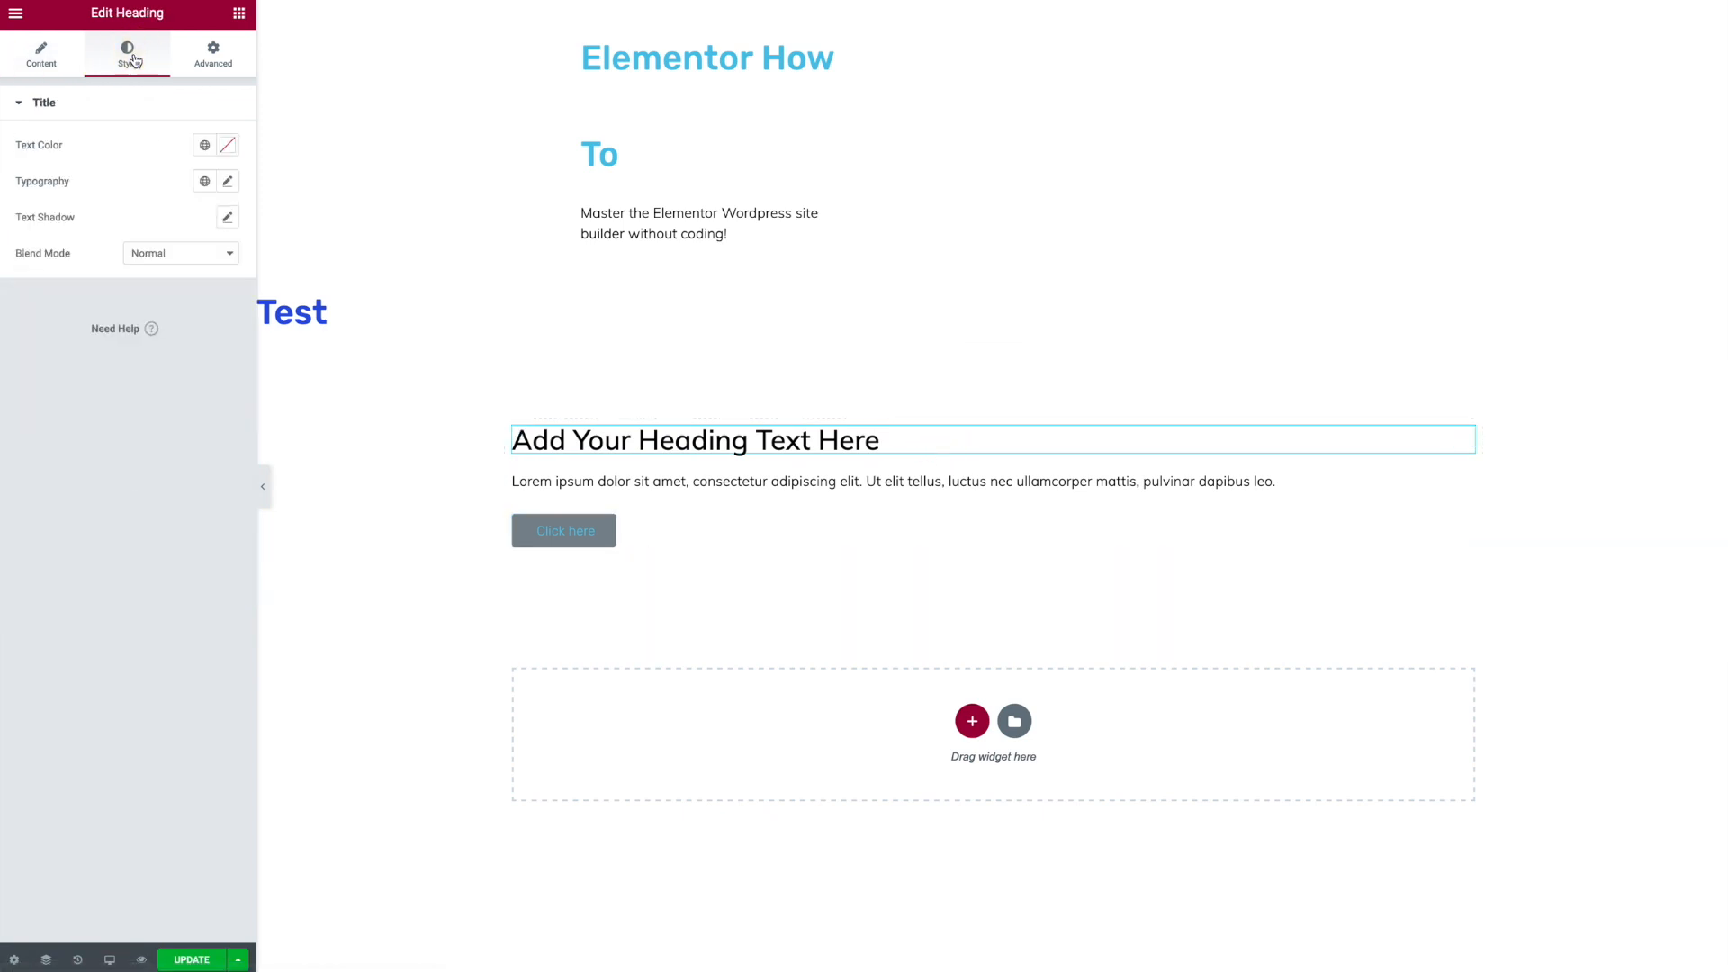
pyautogui.click(228, 181)
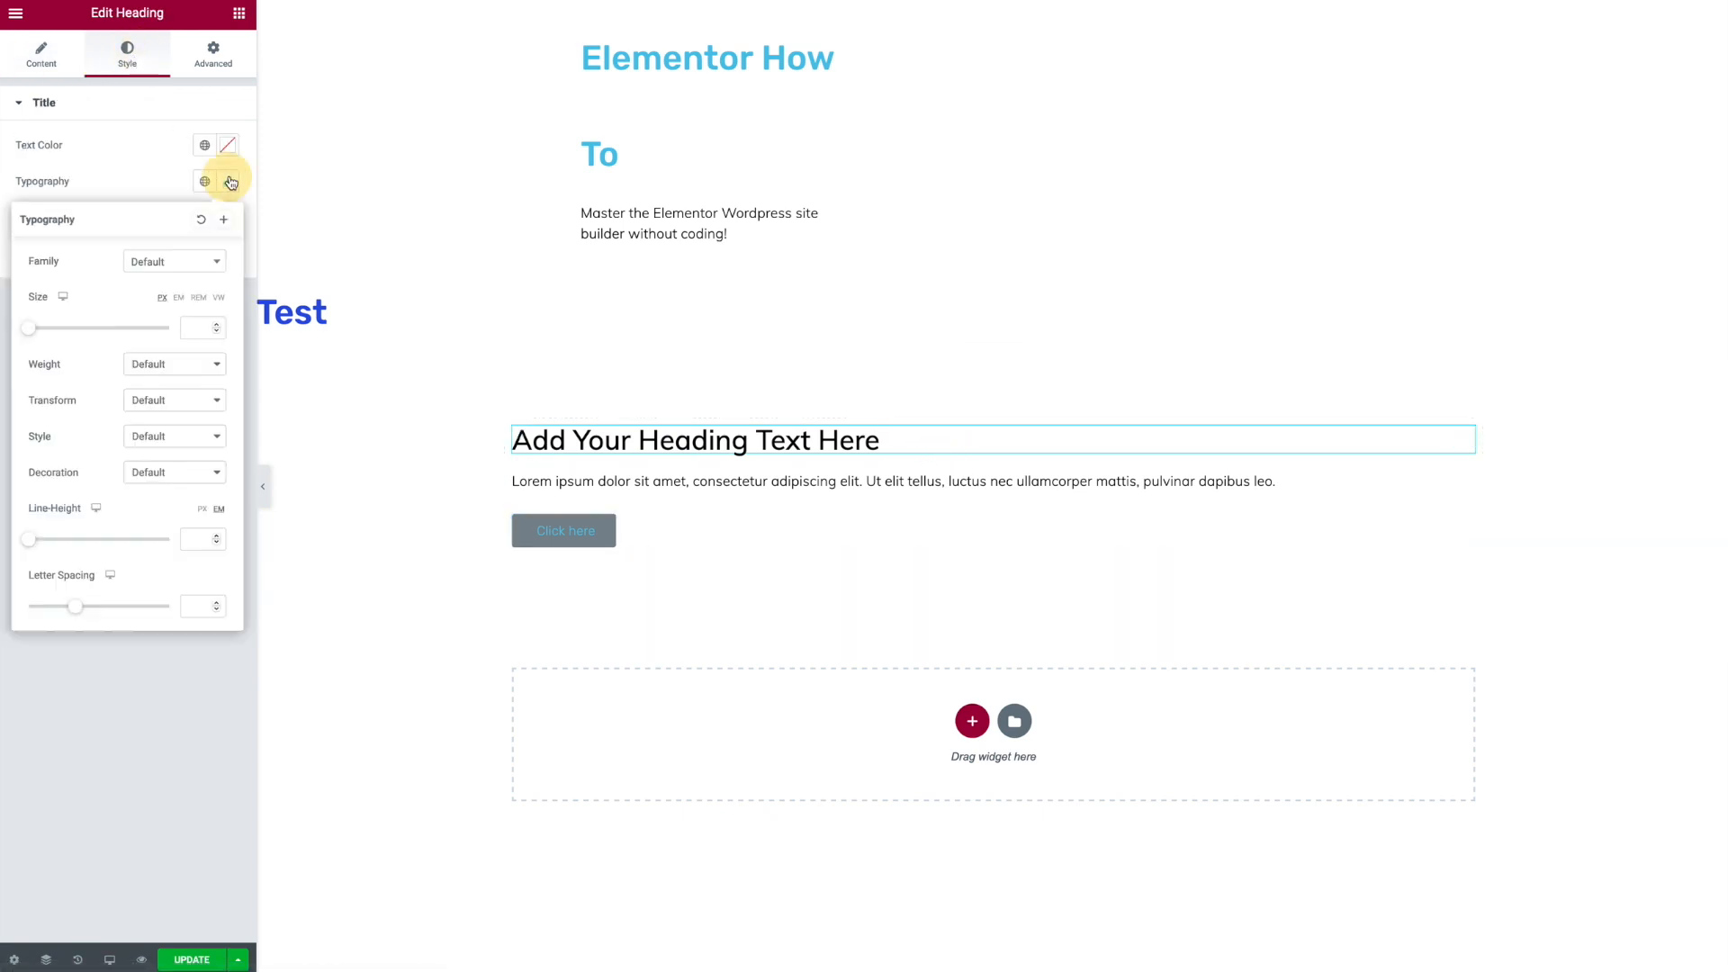
pyautogui.click(199, 297)
pyautogui.click(197, 327)
pyautogui.write('2')
pyautogui.write('3')
pyautogui.moveTo(201, 327); pyautogui.dragTo(151, 320)
pyautogui.write('4')
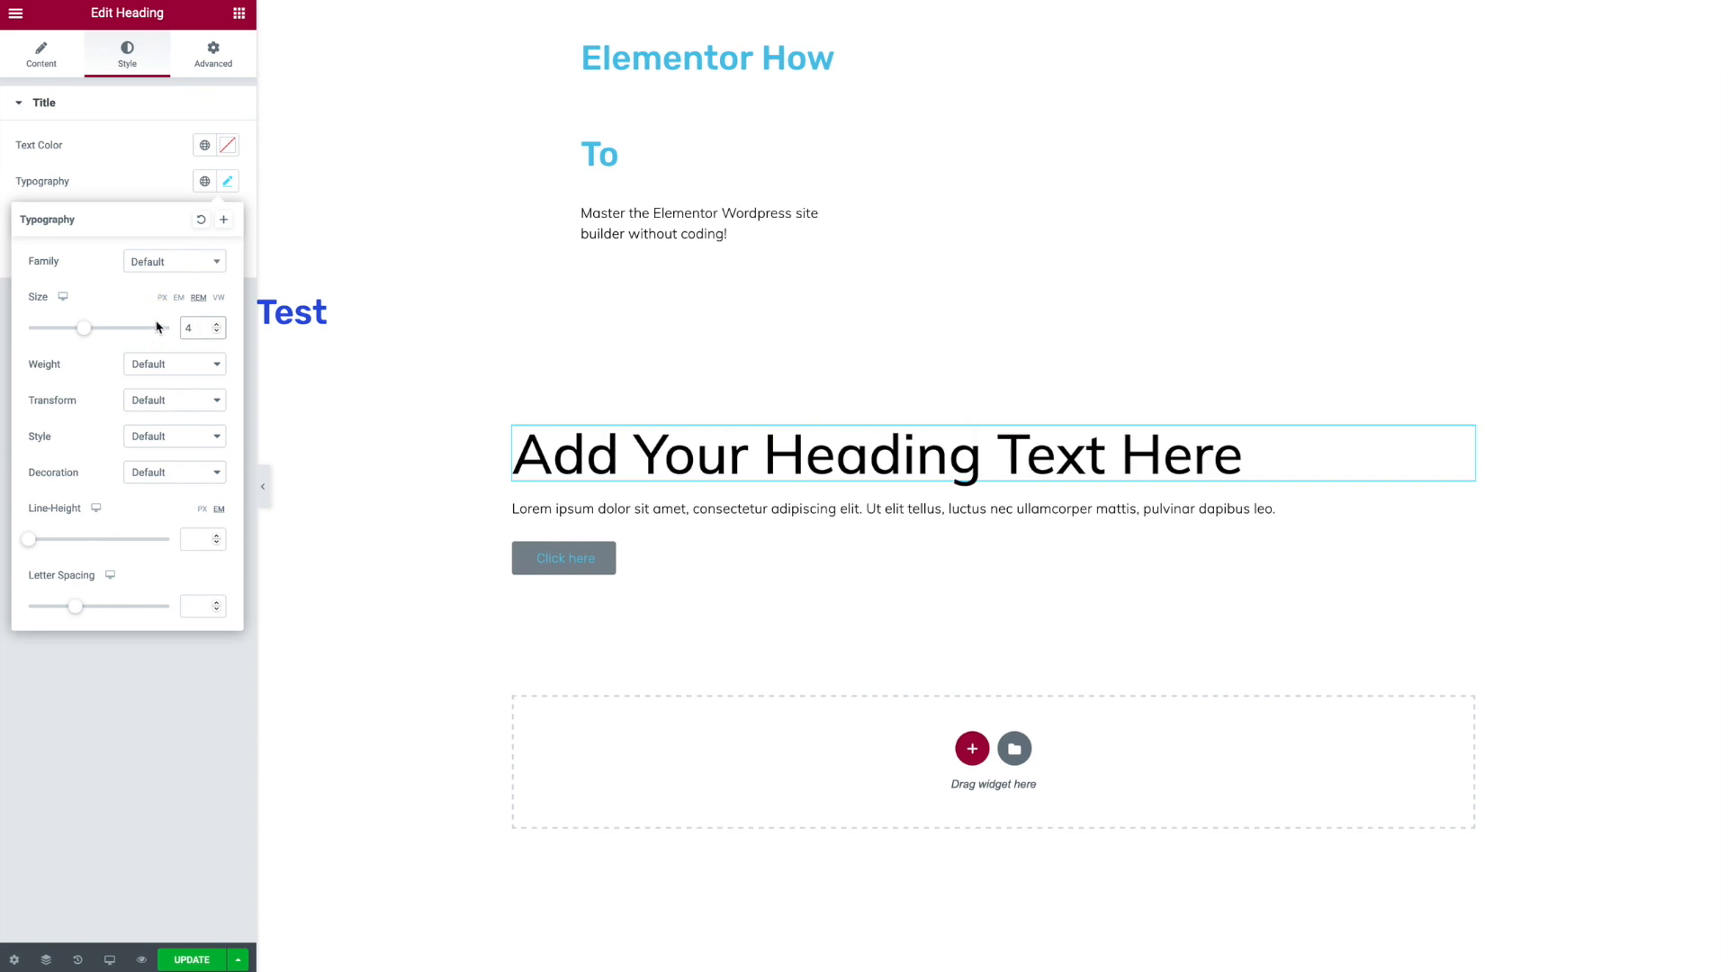
# - Set the heading's font family to Montserrat
pyautogui.click(166, 268)
pyautogui.scroll(-1, 197, 393)
pyautogui.scroll(-5, 197, 392)
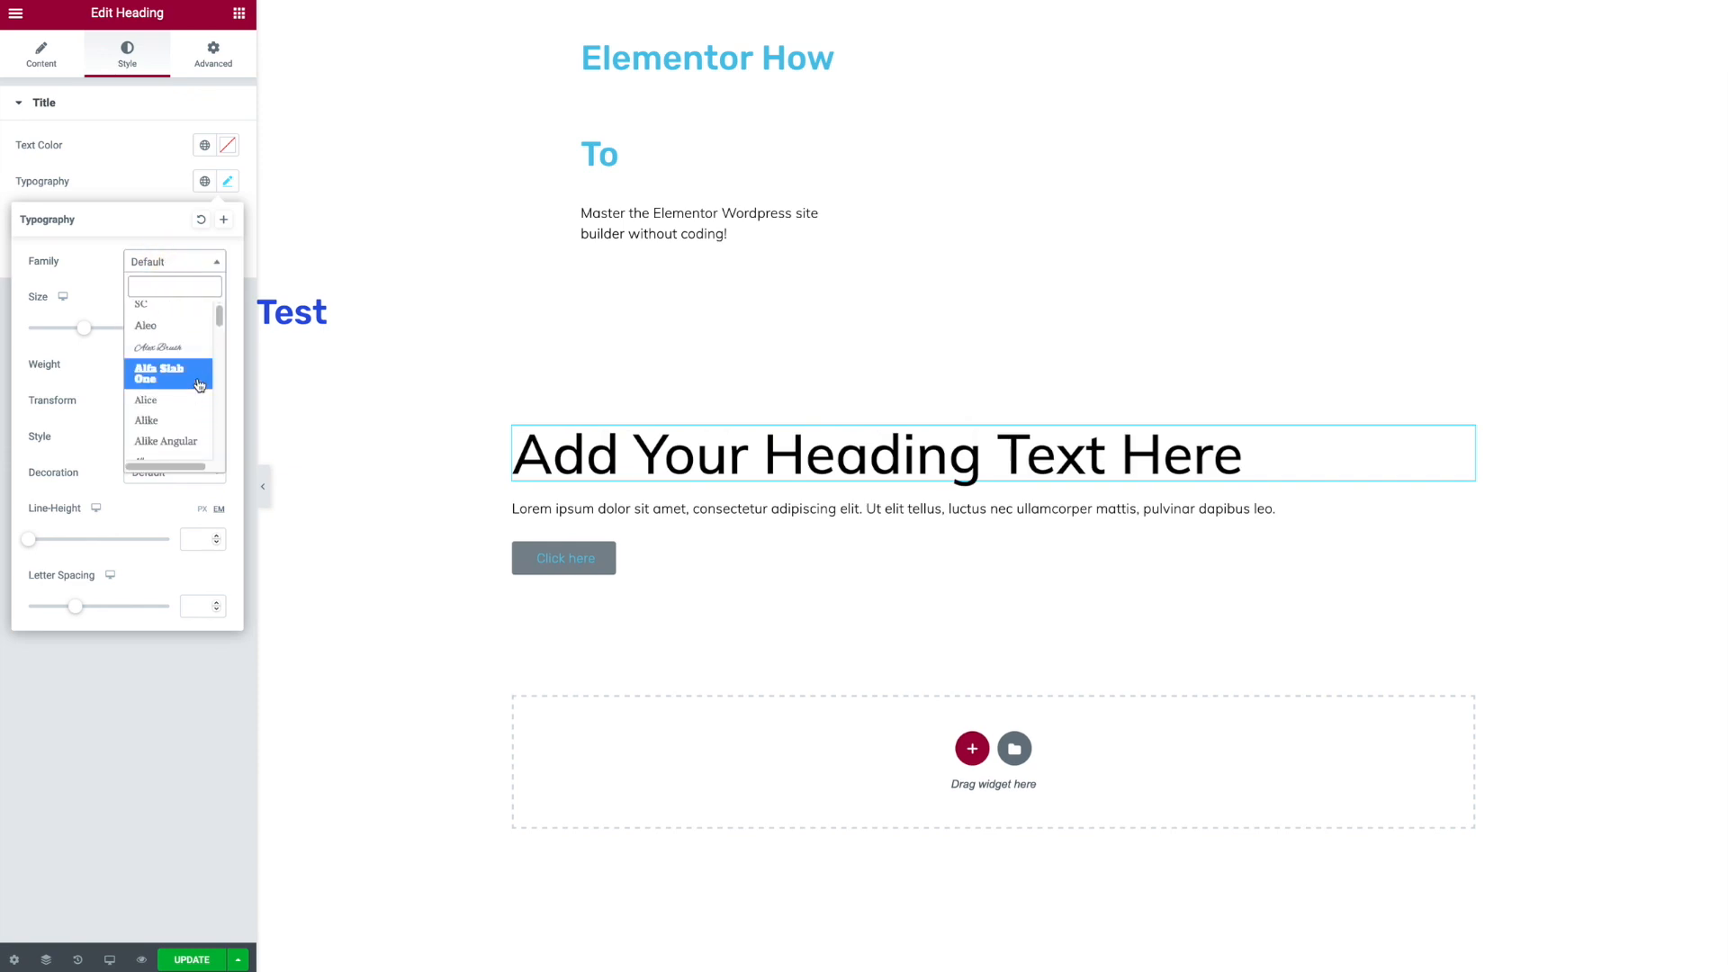
pyautogui.click(185, 379)
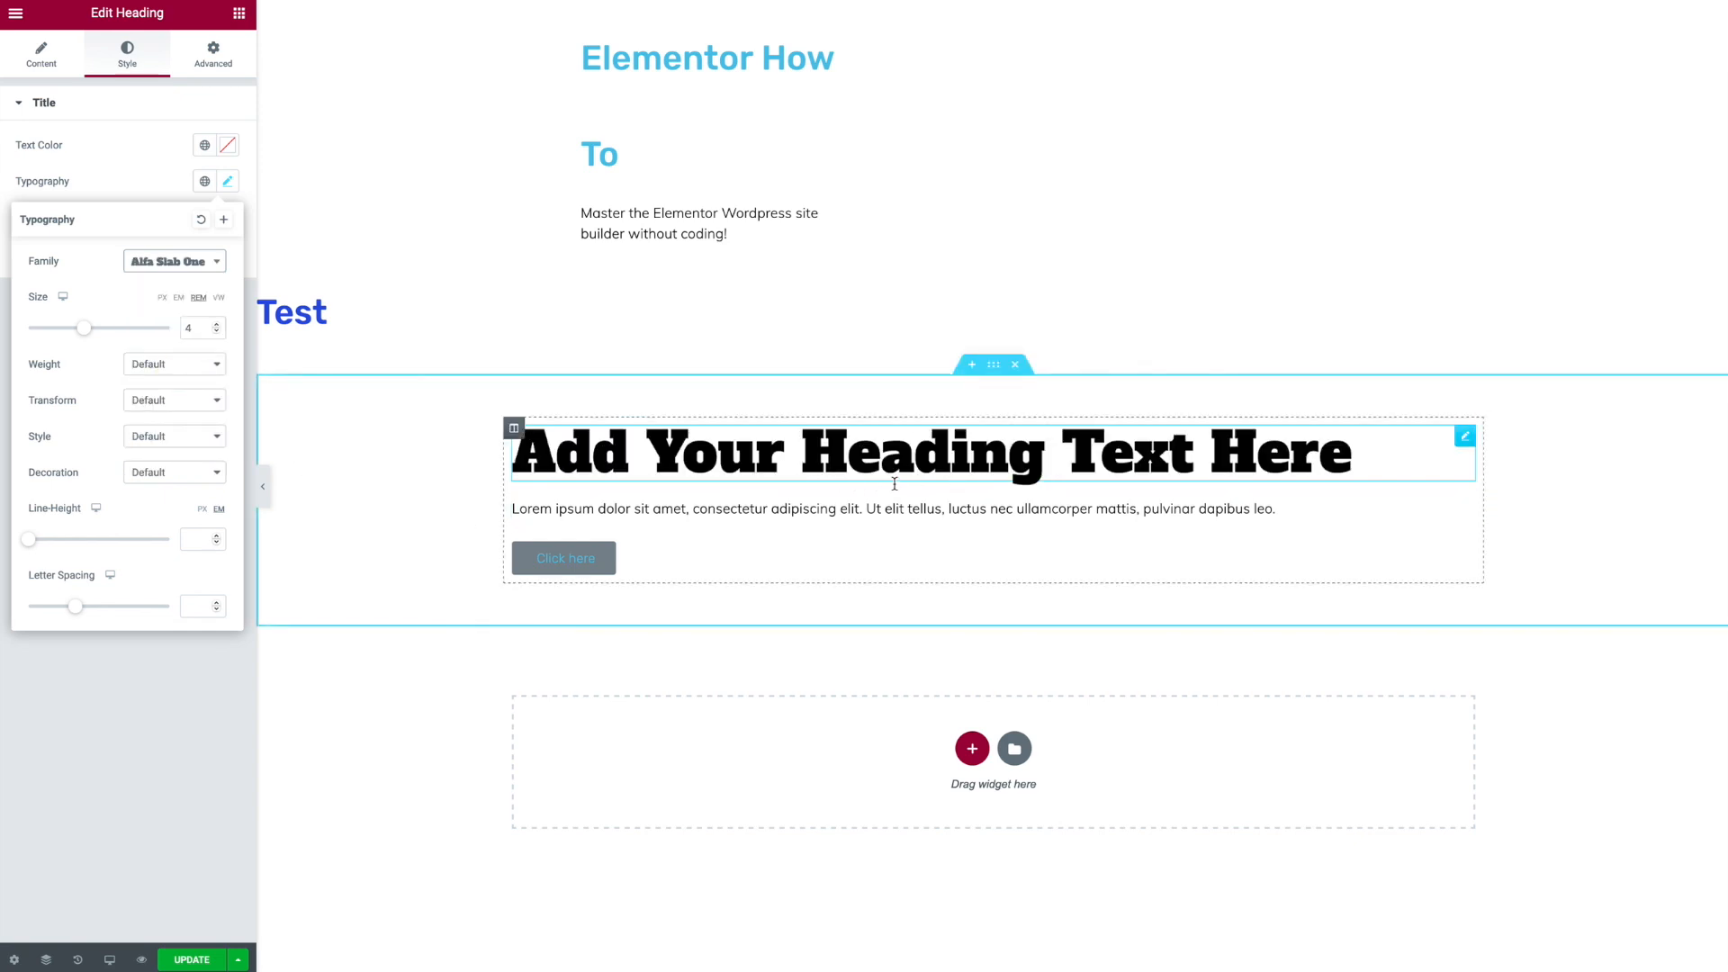
pyautogui.click(213, 267)
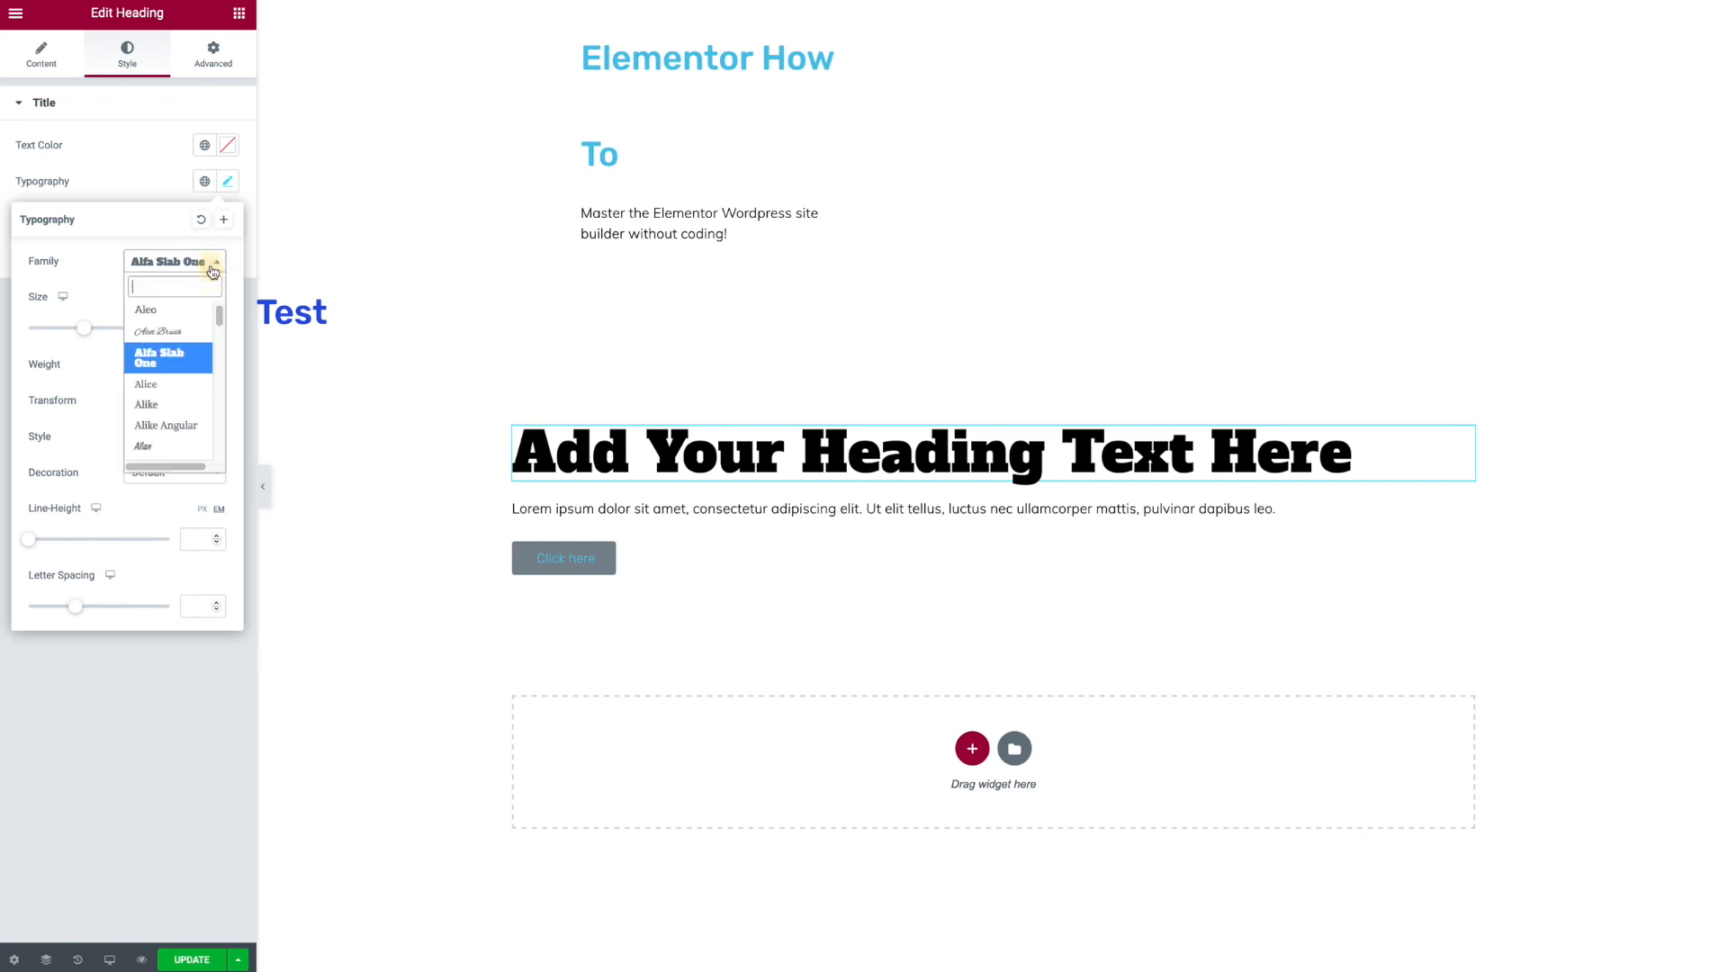
pyautogui.write('montse')
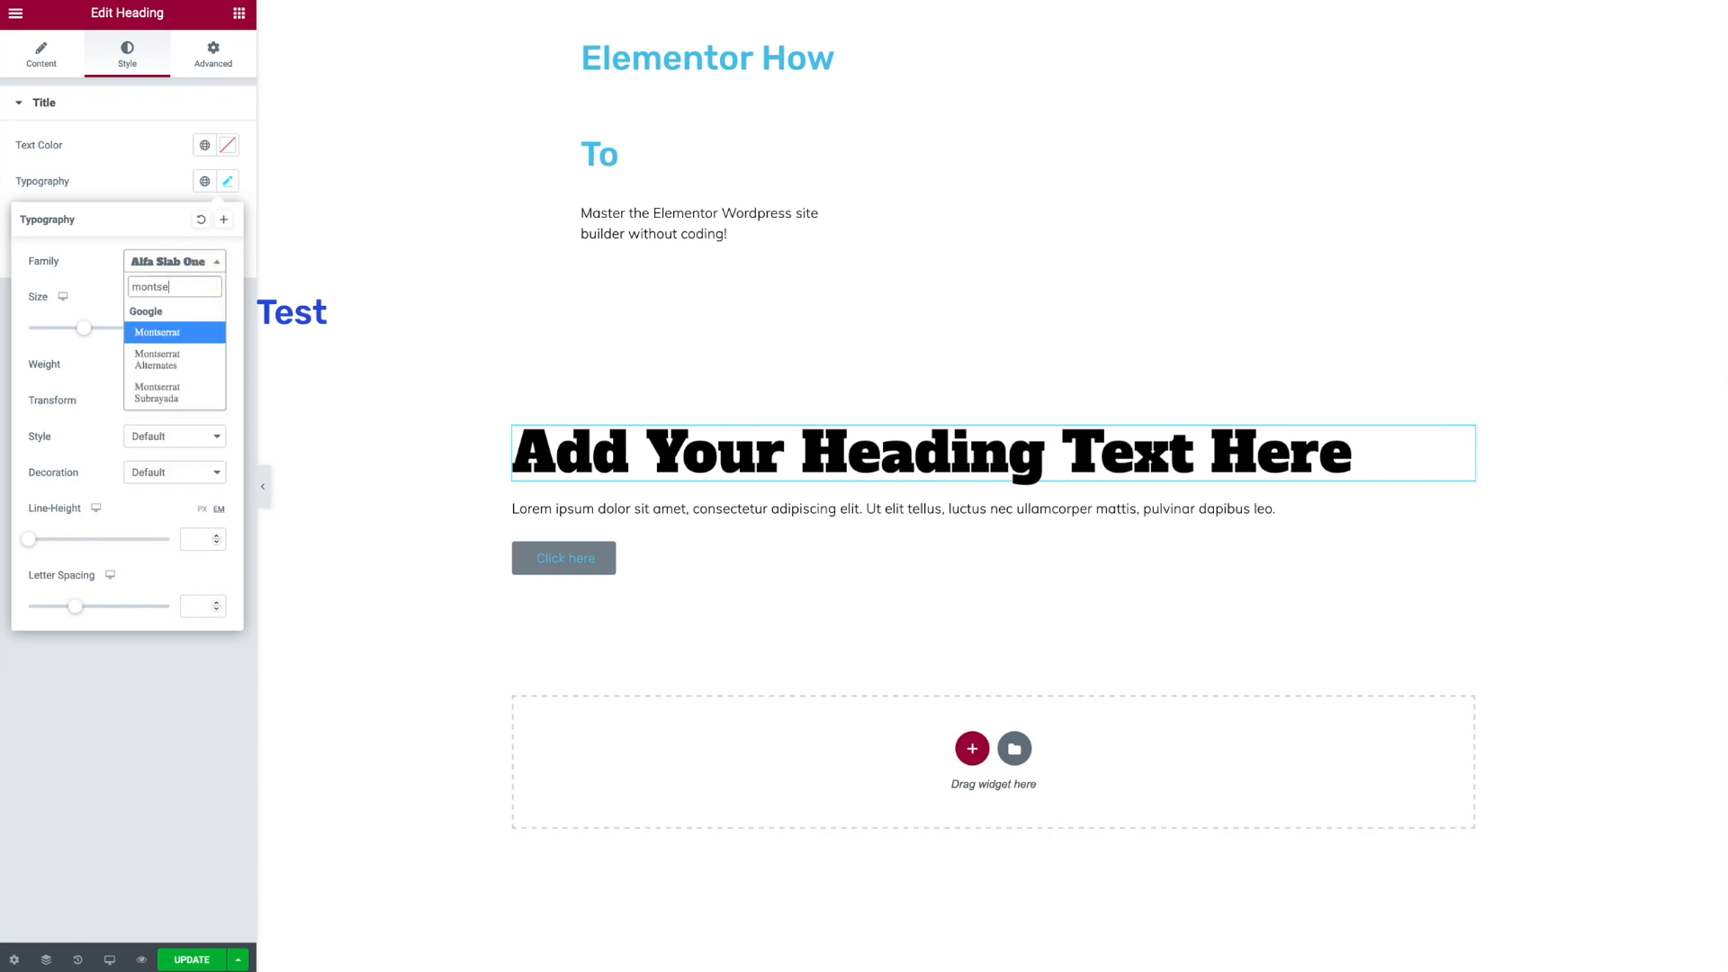
pyautogui.press('Return')
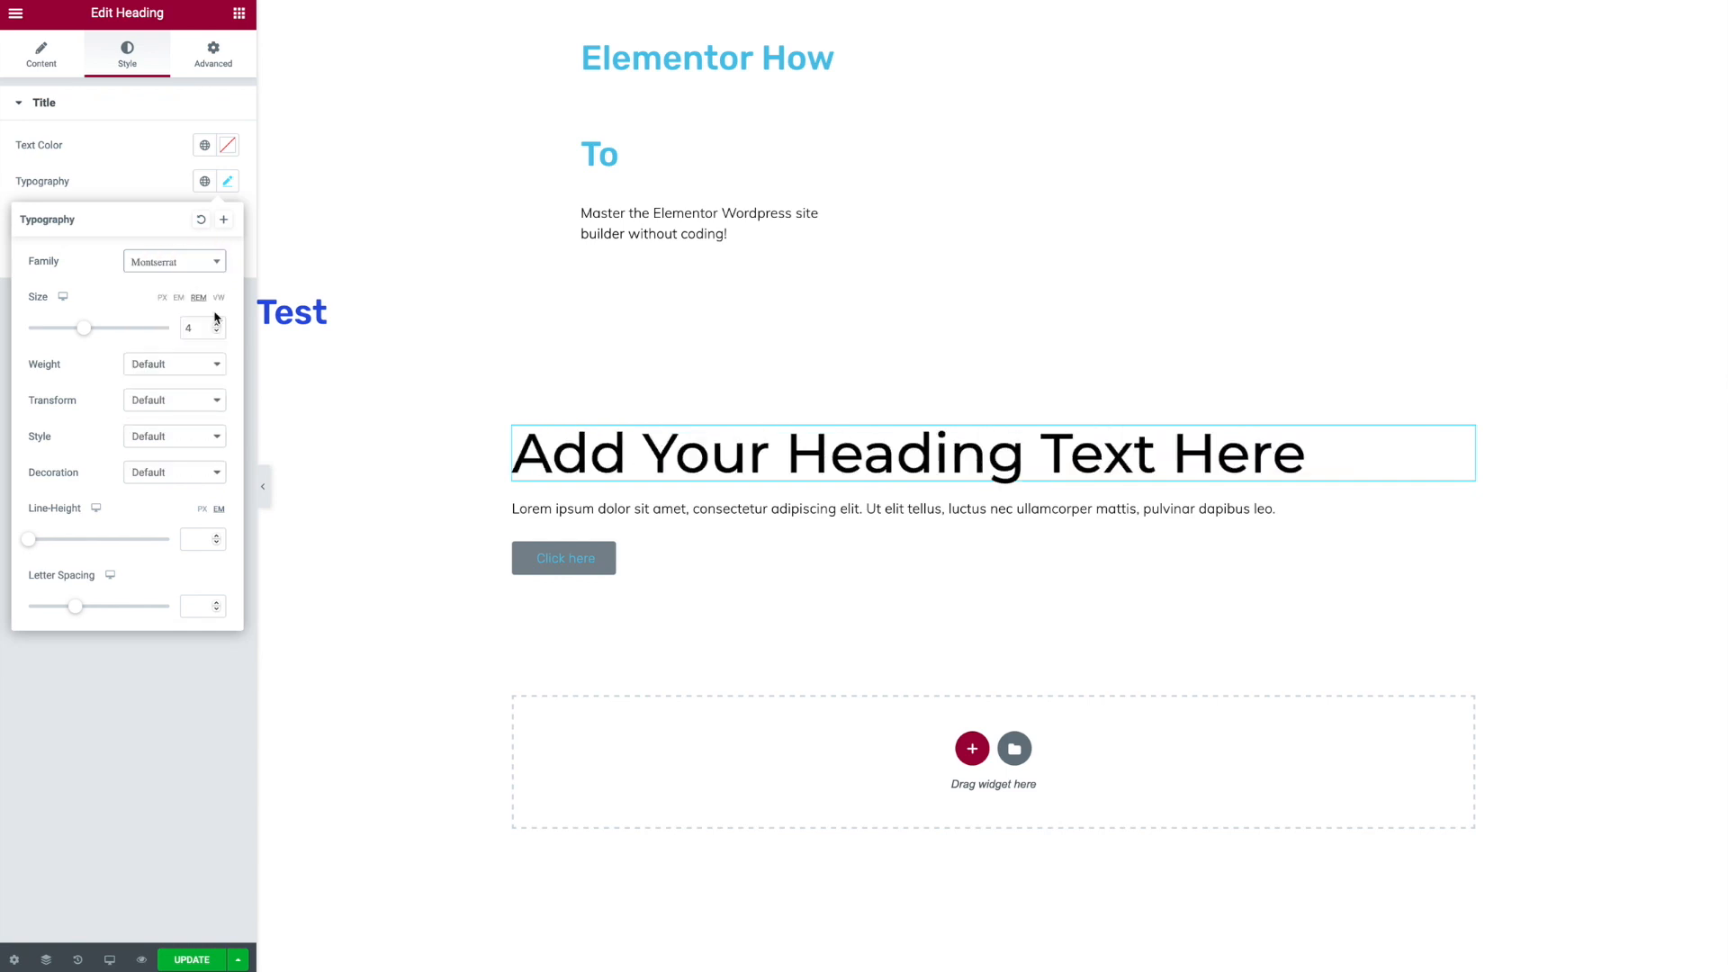
# - Set the paragraph text color to the Secondary global color
pyautogui.click(559, 509)
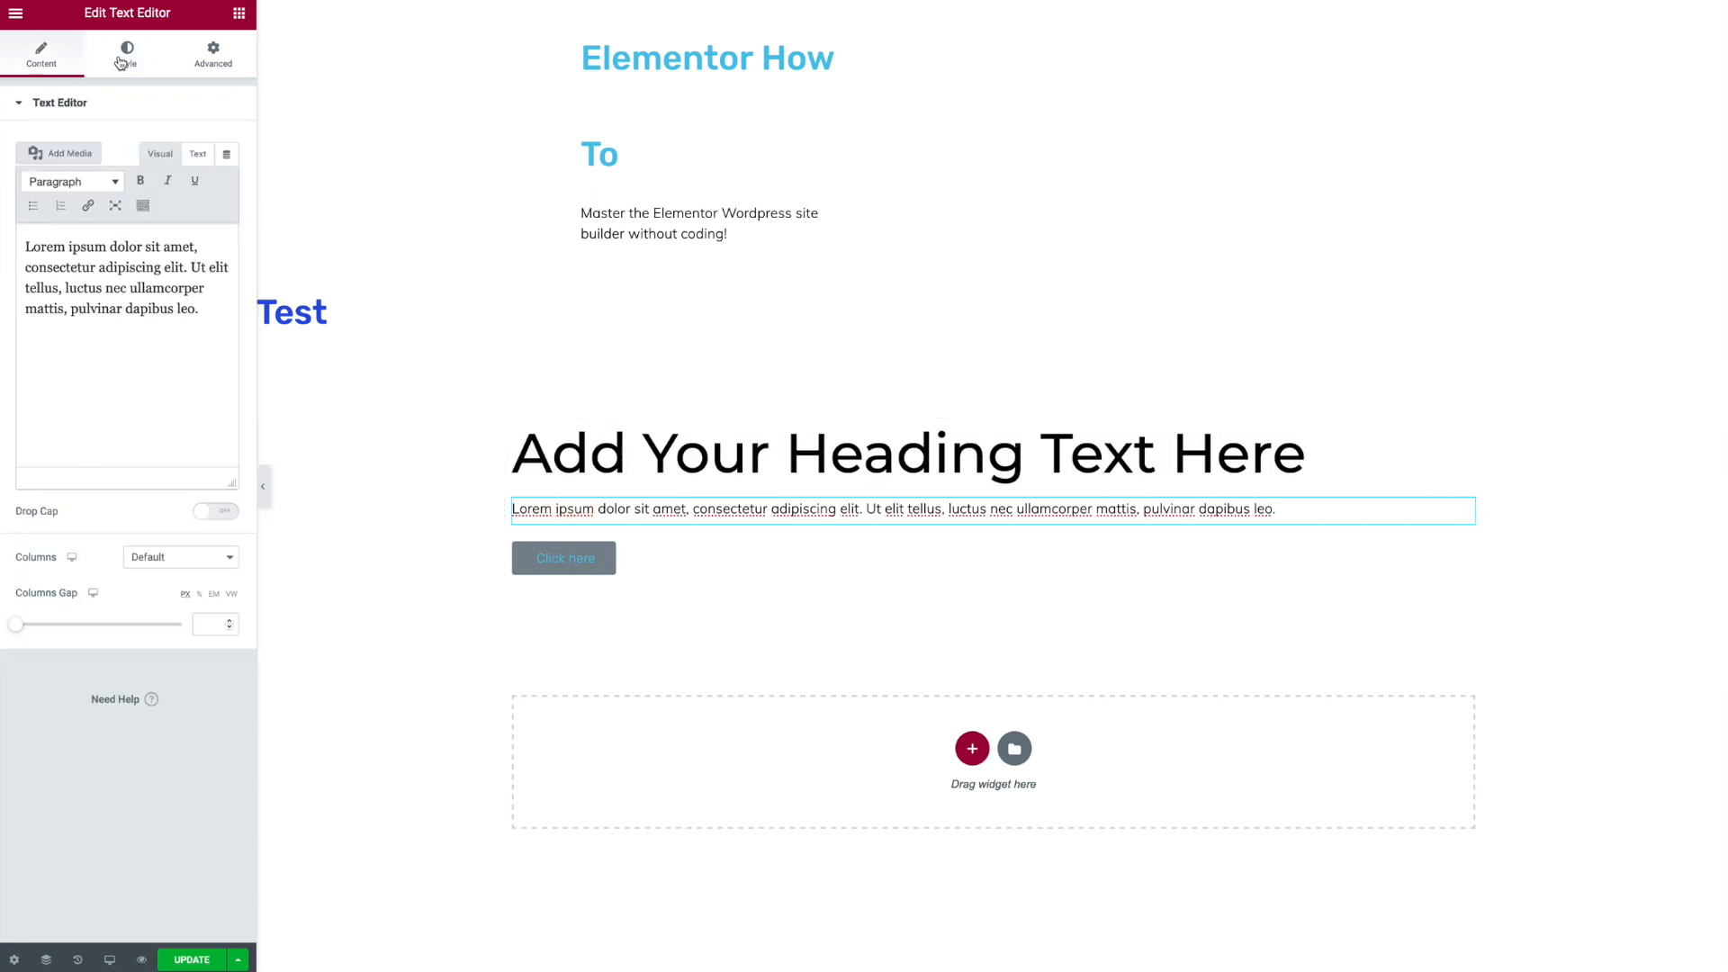
pyautogui.click(124, 54)
pyautogui.click(204, 183)
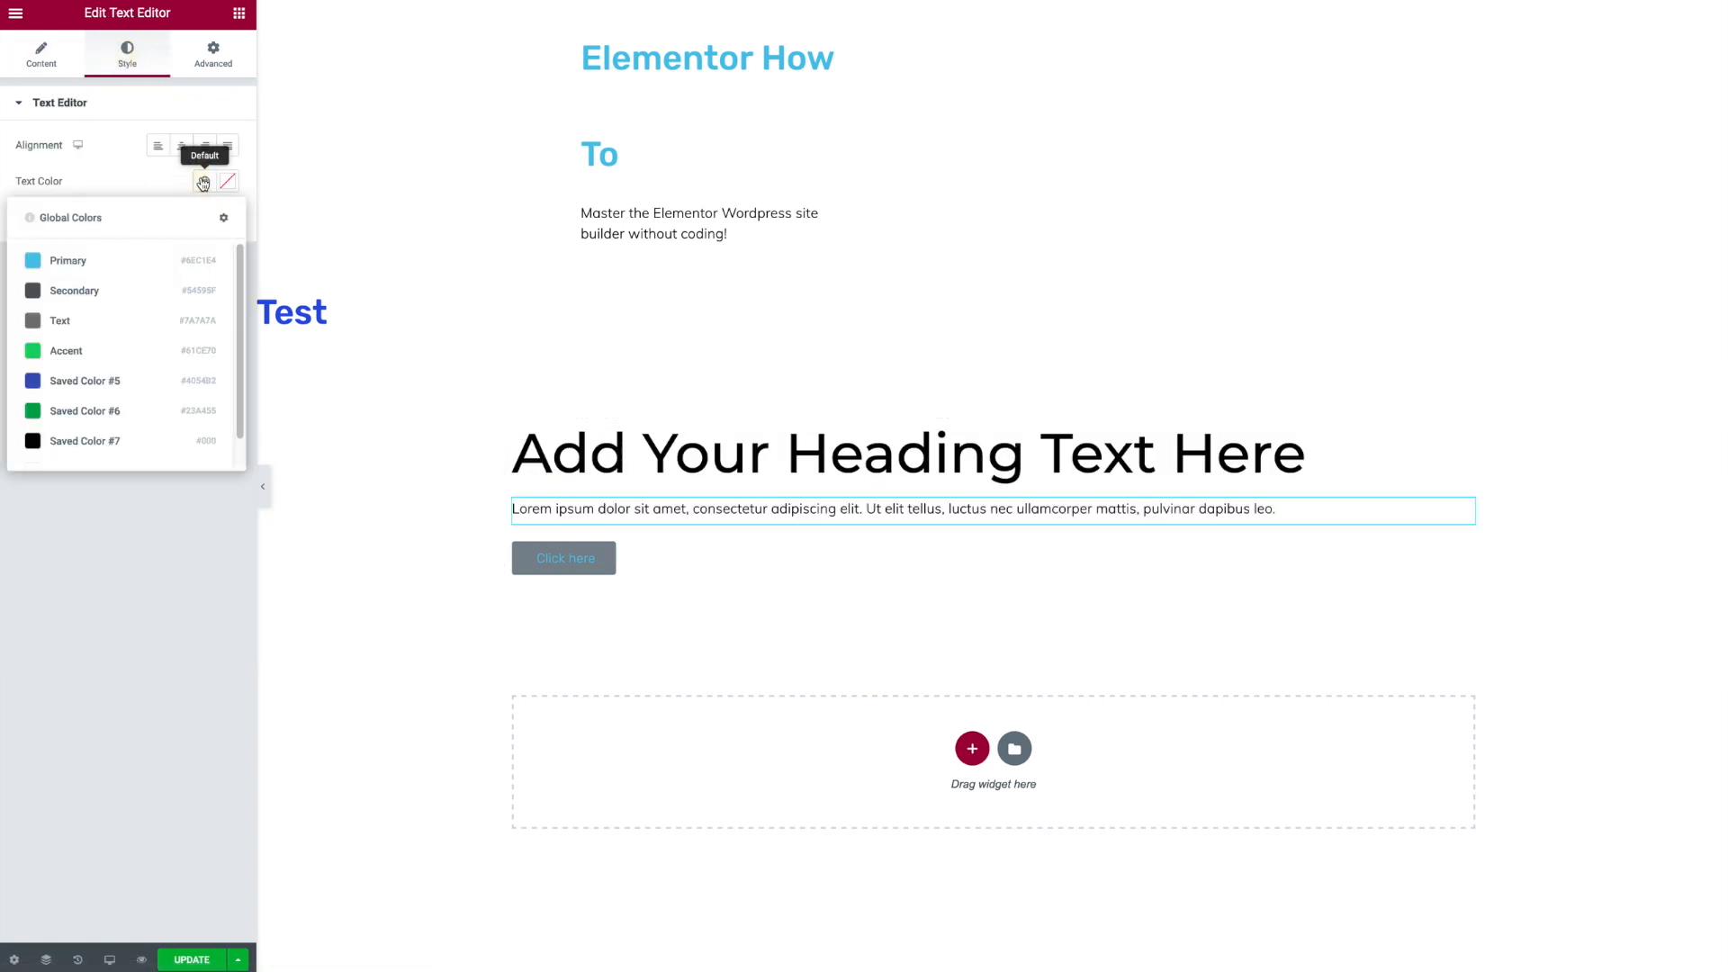
pyautogui.click(72, 290)
pyautogui.click(110, 525)
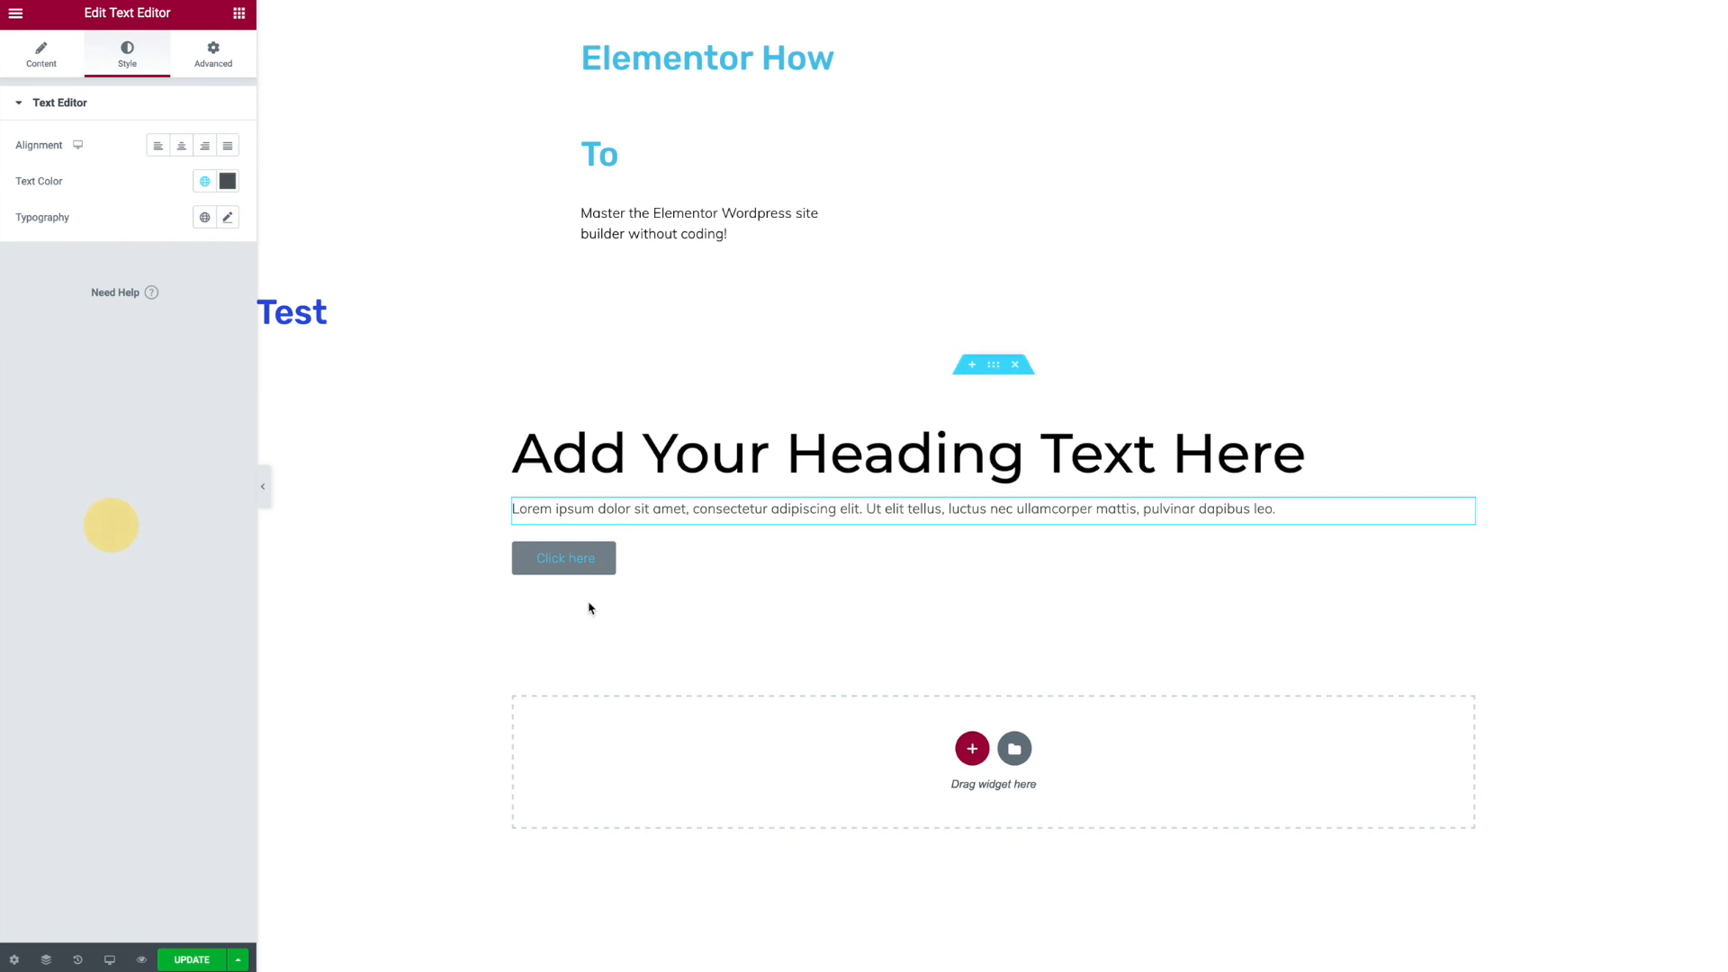
# - Style the button with the Accent global background color and a white global text color
pyautogui.click(632, 569)
pyautogui.click(129, 48)
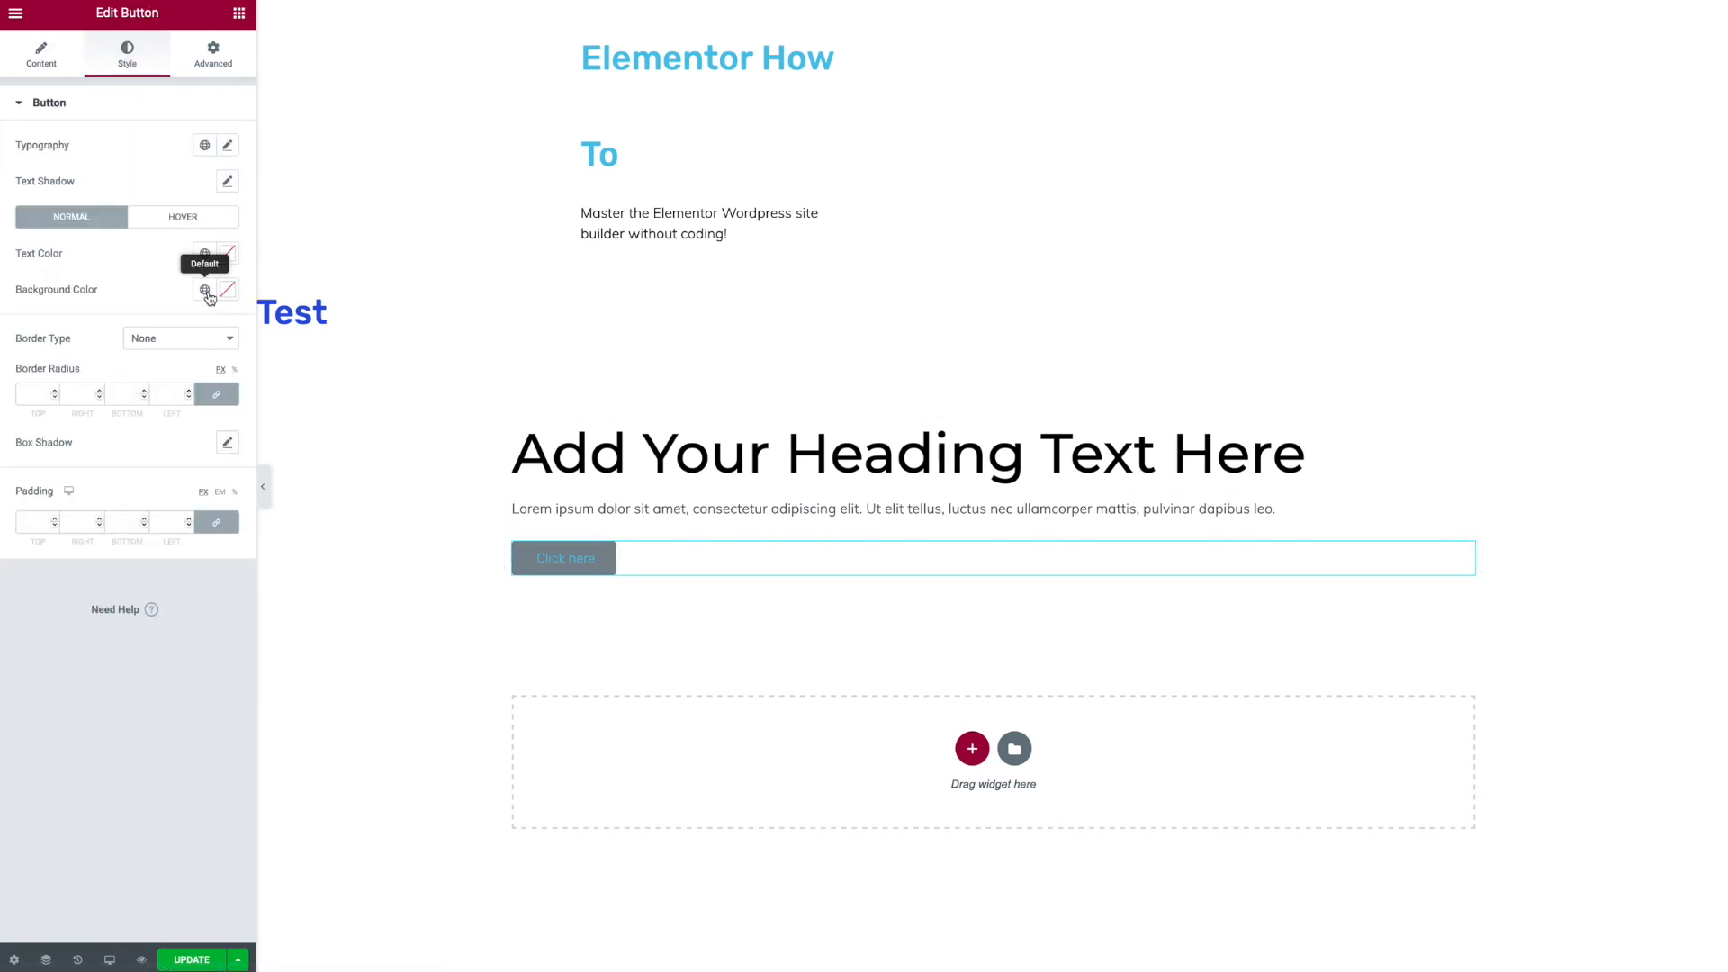
pyautogui.click(206, 290)
pyautogui.click(77, 455)
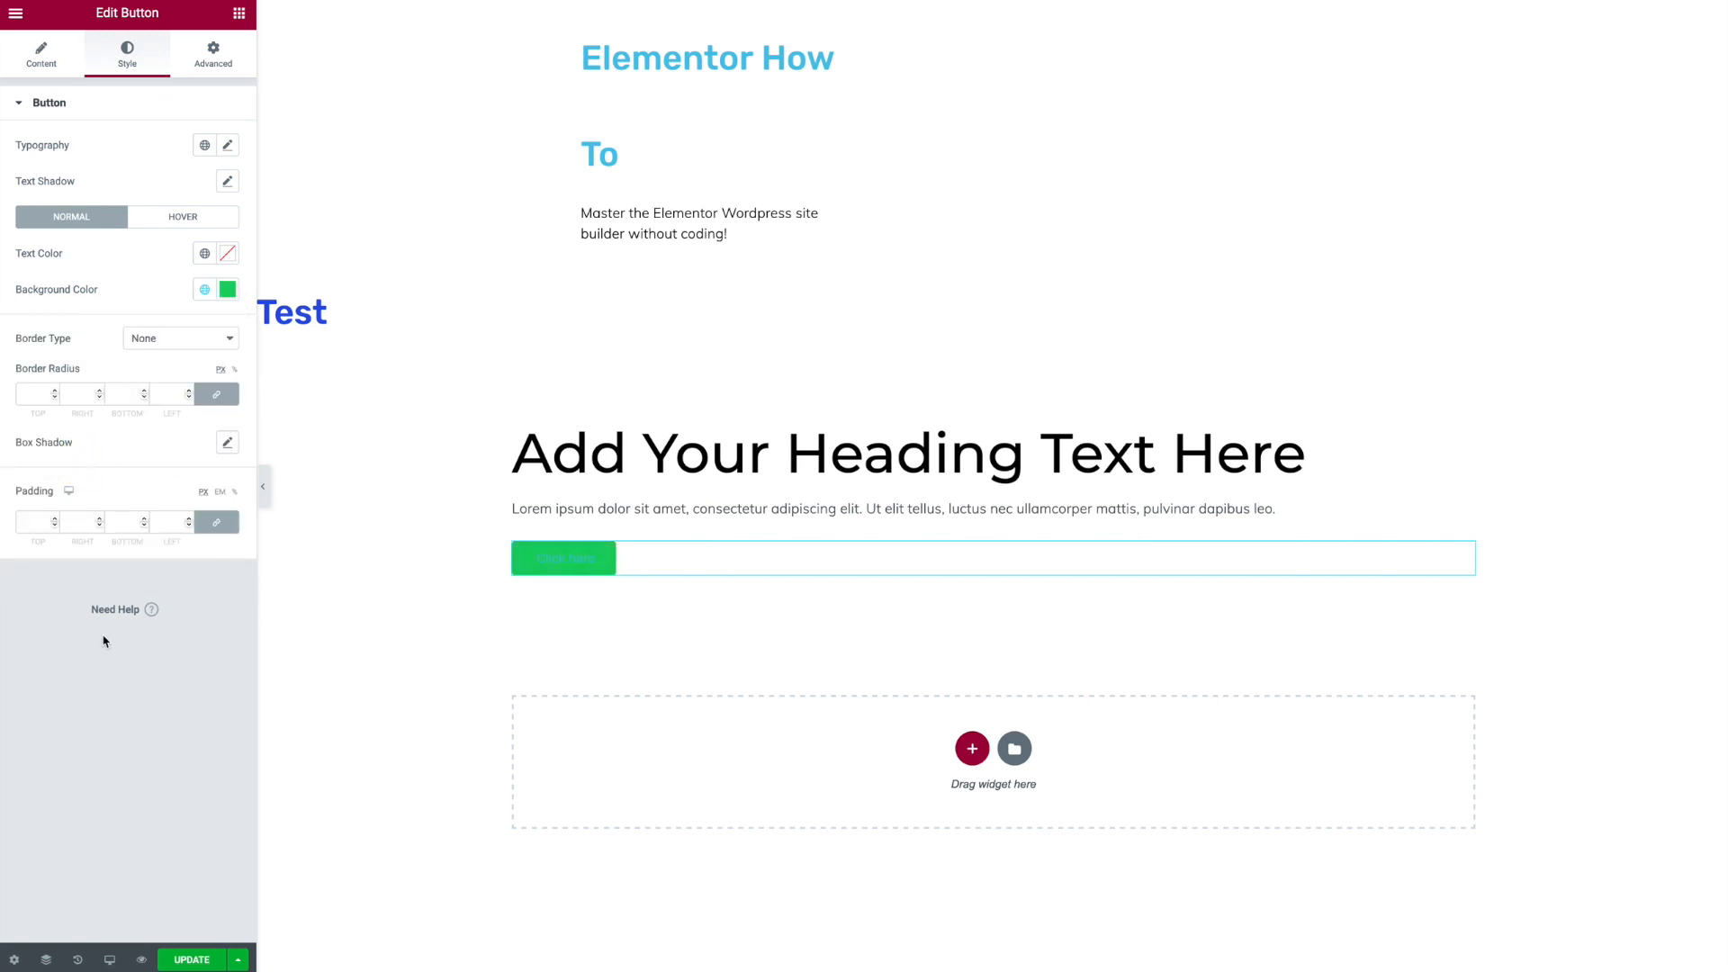
pyautogui.click(204, 254)
pyautogui.scroll(-2, 85, 446)
pyautogui.click(86, 514)
# - Give the section a classic background with the custom light colour #FCFFF3
pyautogui.click(899, 450)
pyautogui.click(995, 366)
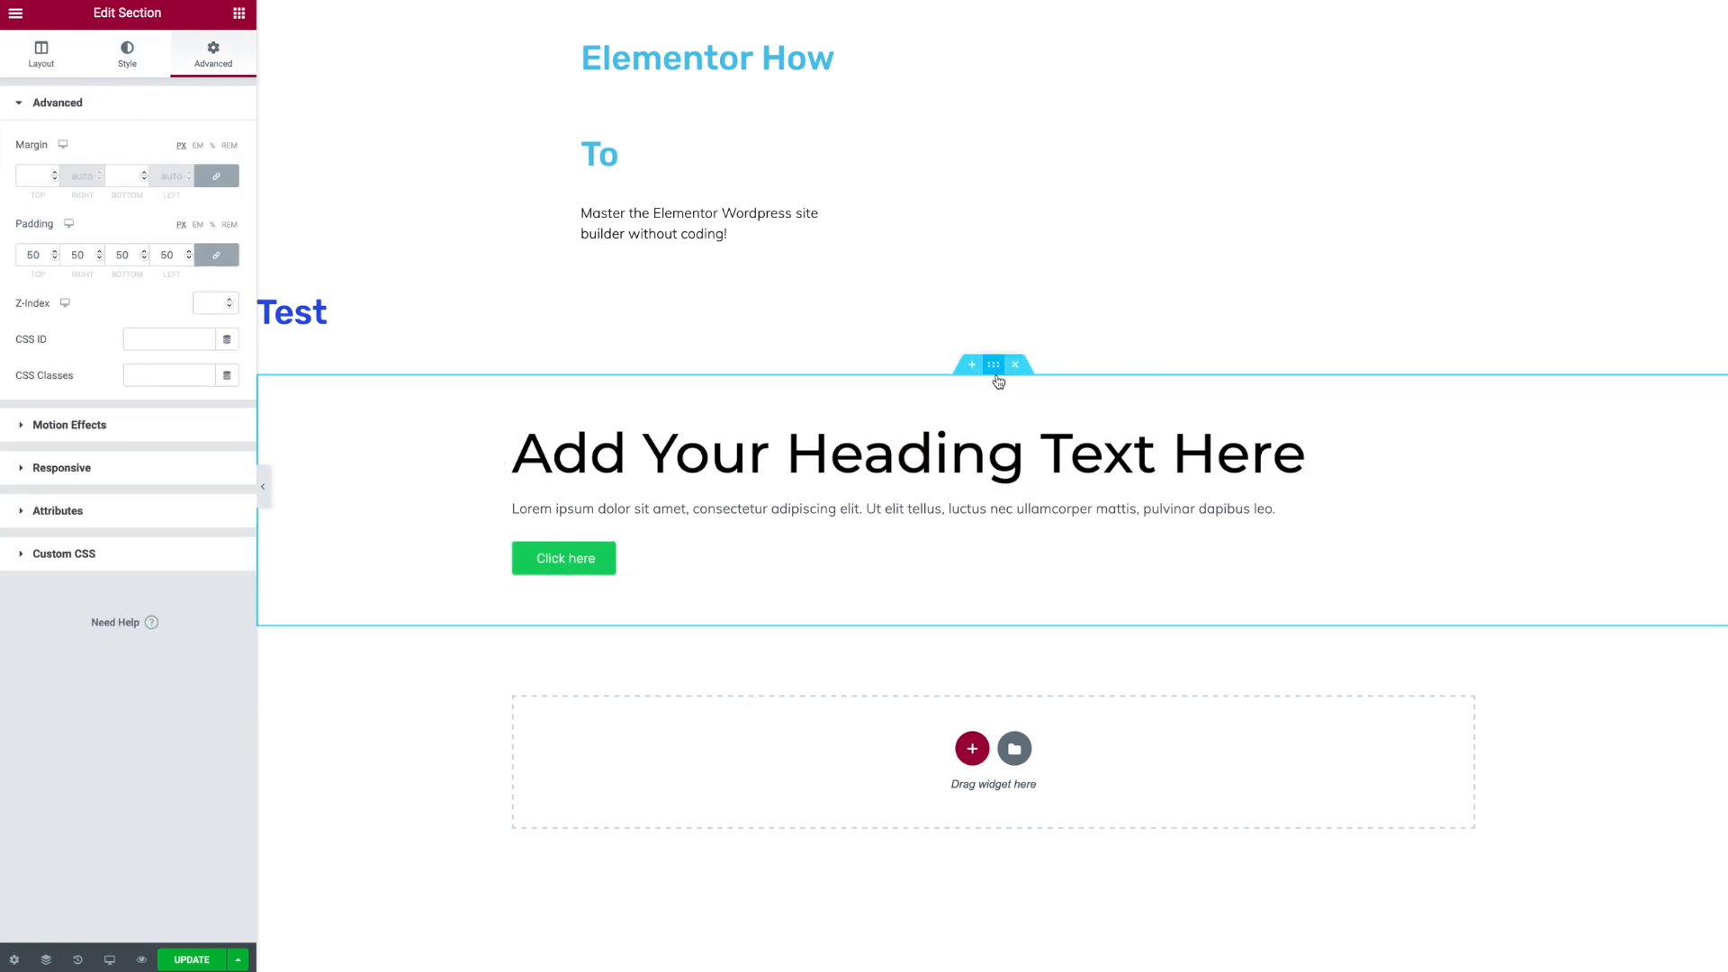
pyautogui.click(995, 367)
pyautogui.click(141, 51)
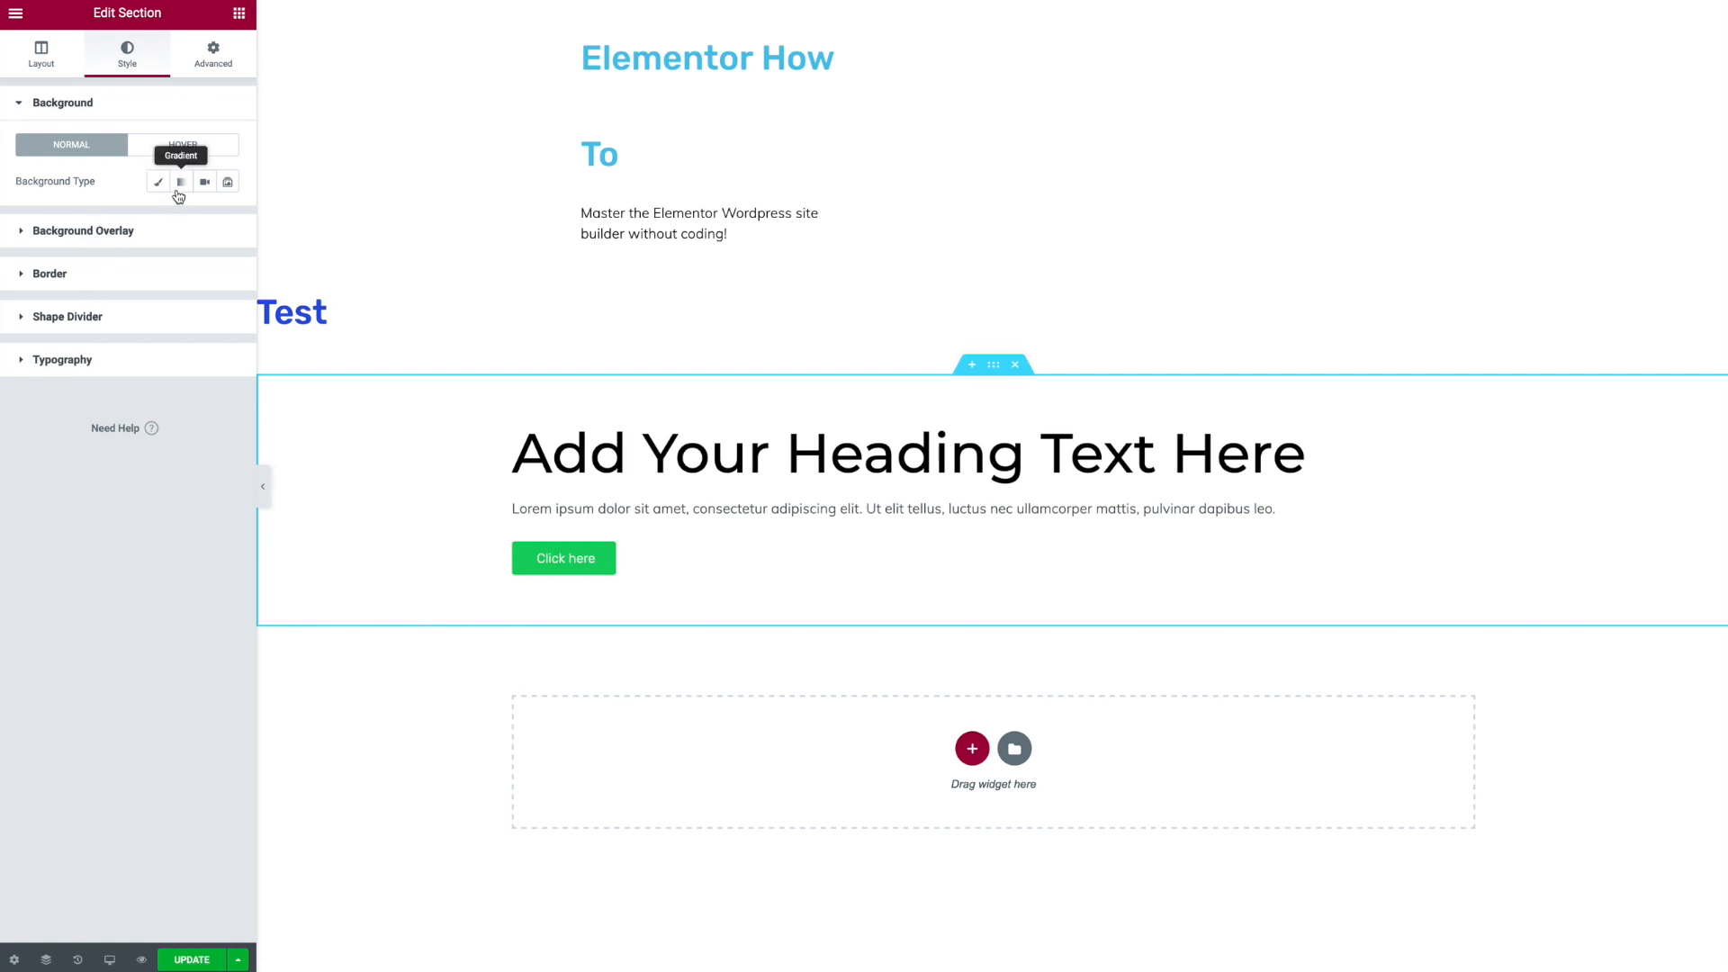
pyautogui.click(158, 182)
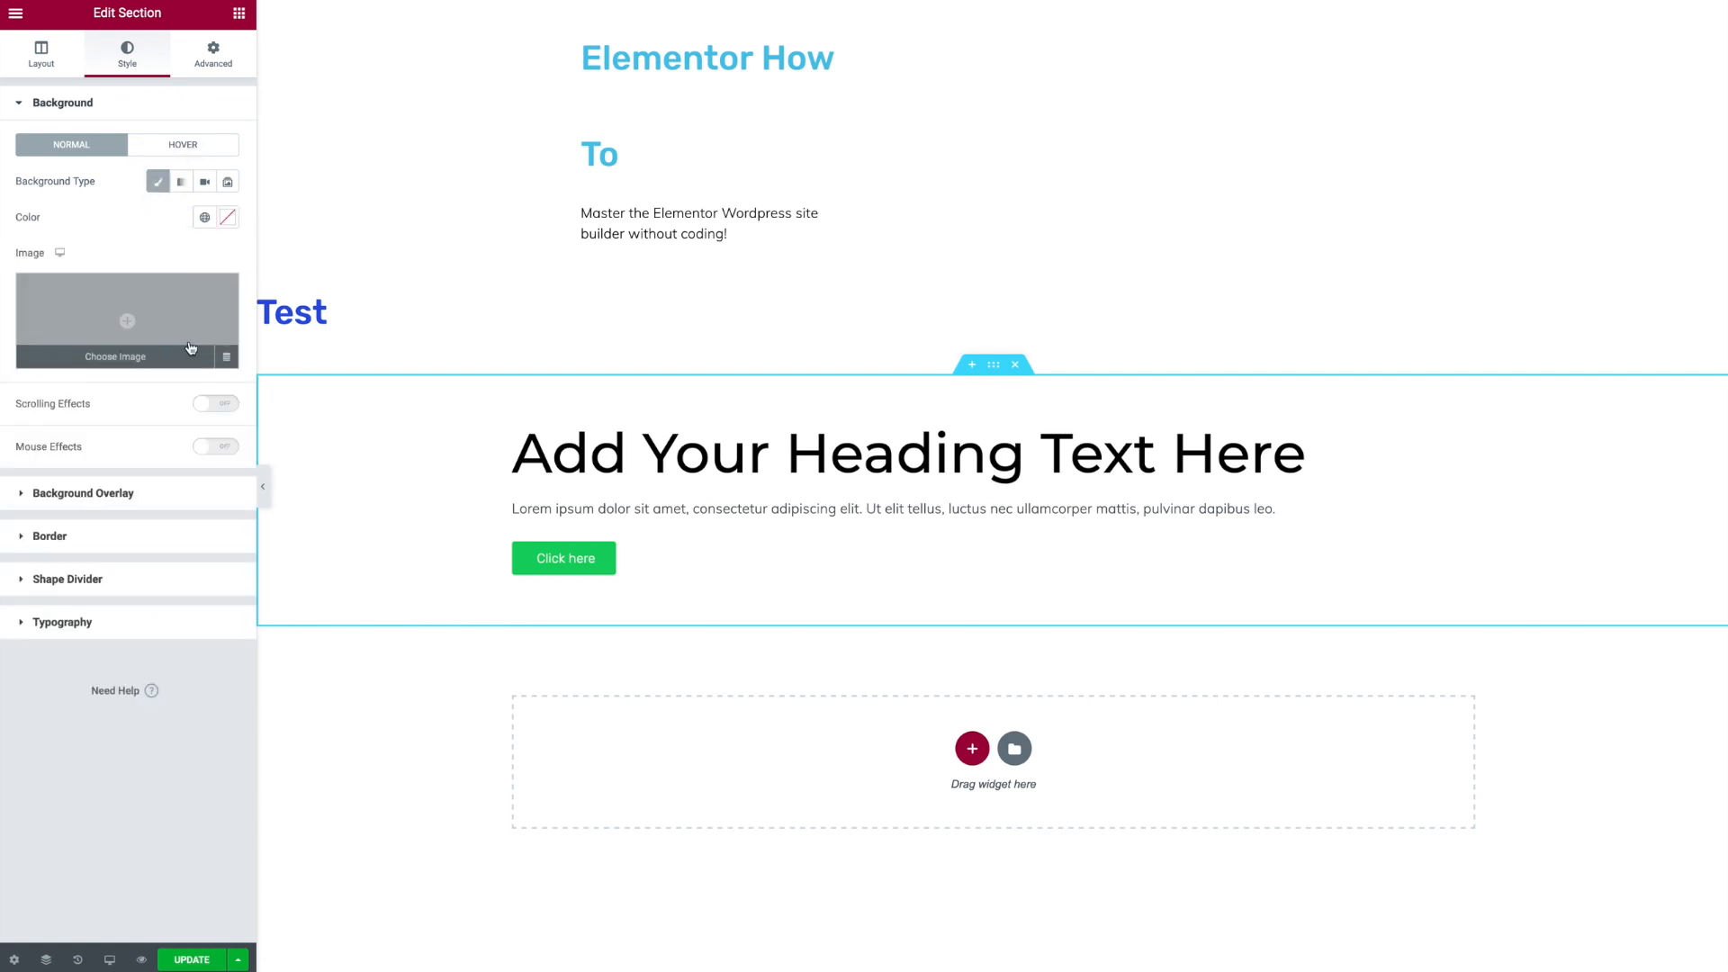
pyautogui.click(204, 218)
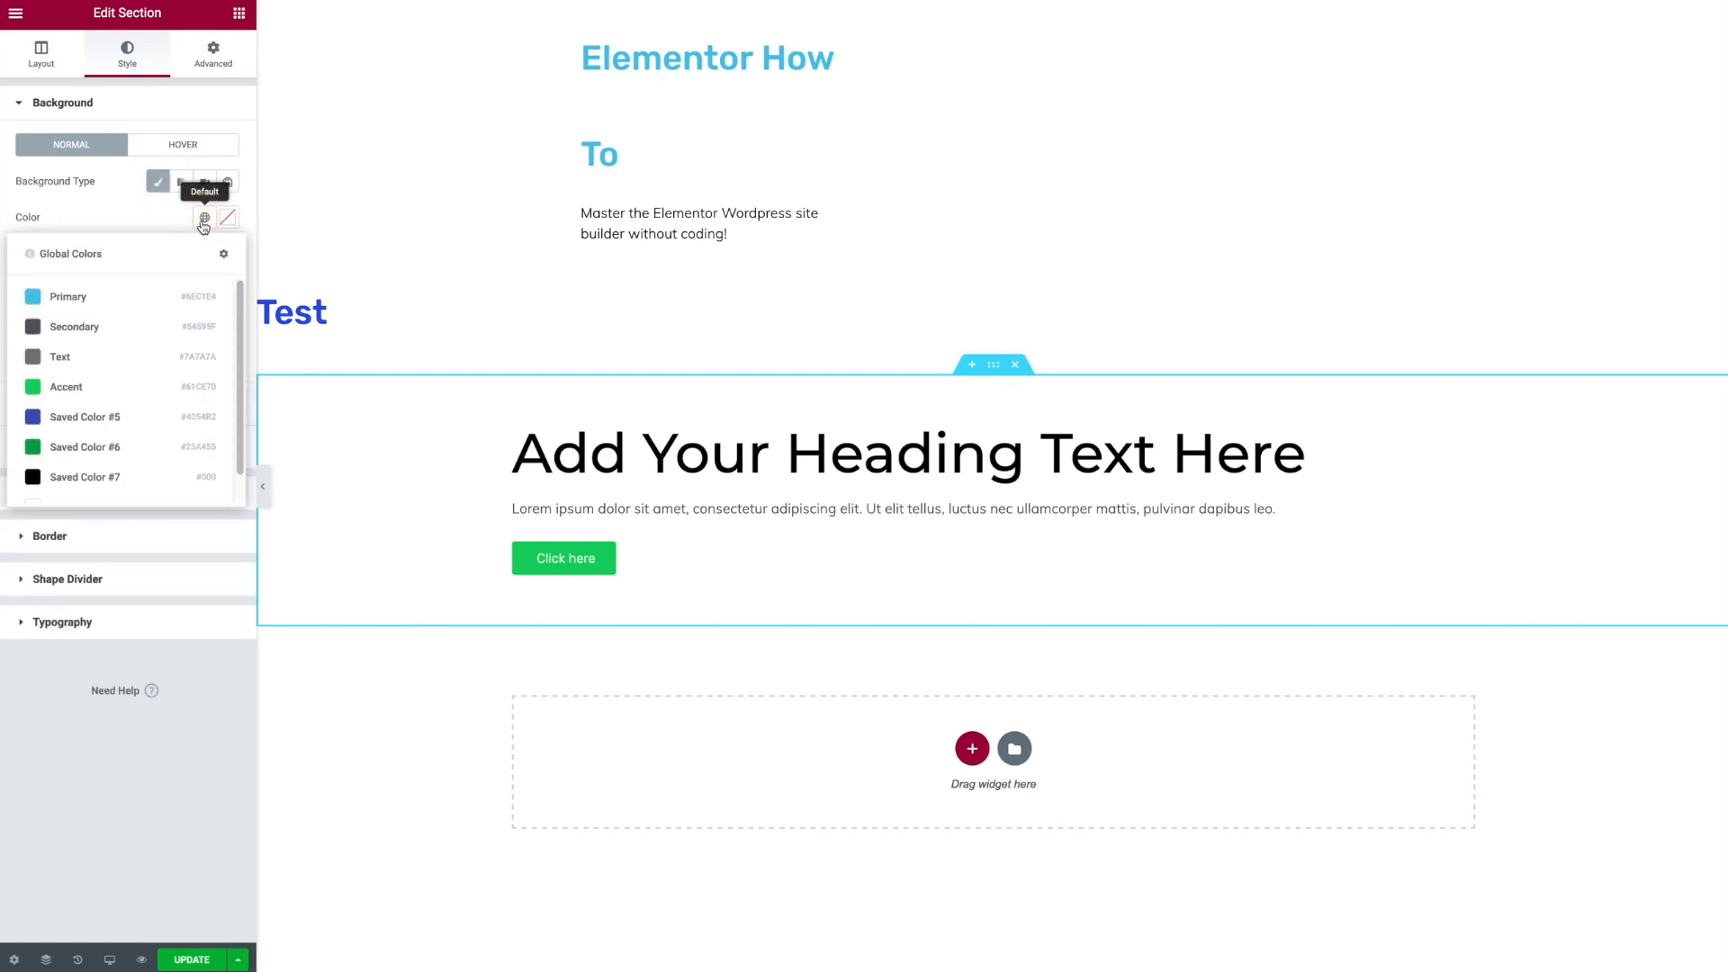
pyautogui.scroll(-1, 104, 324)
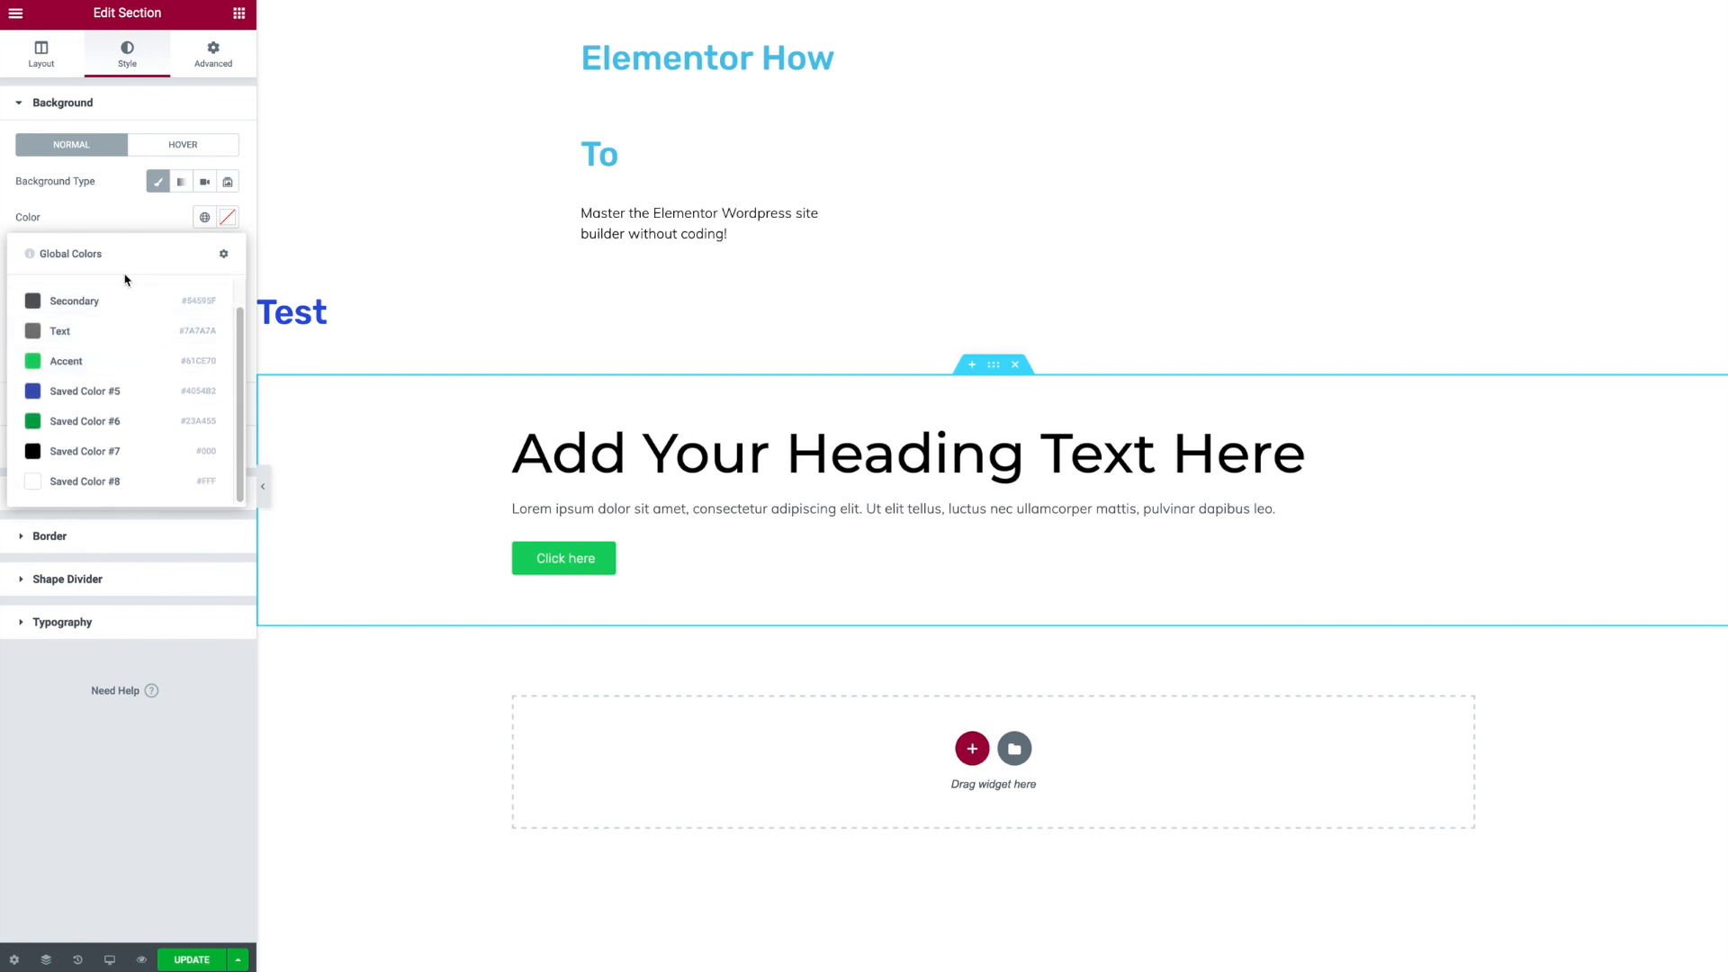
pyautogui.click(227, 218)
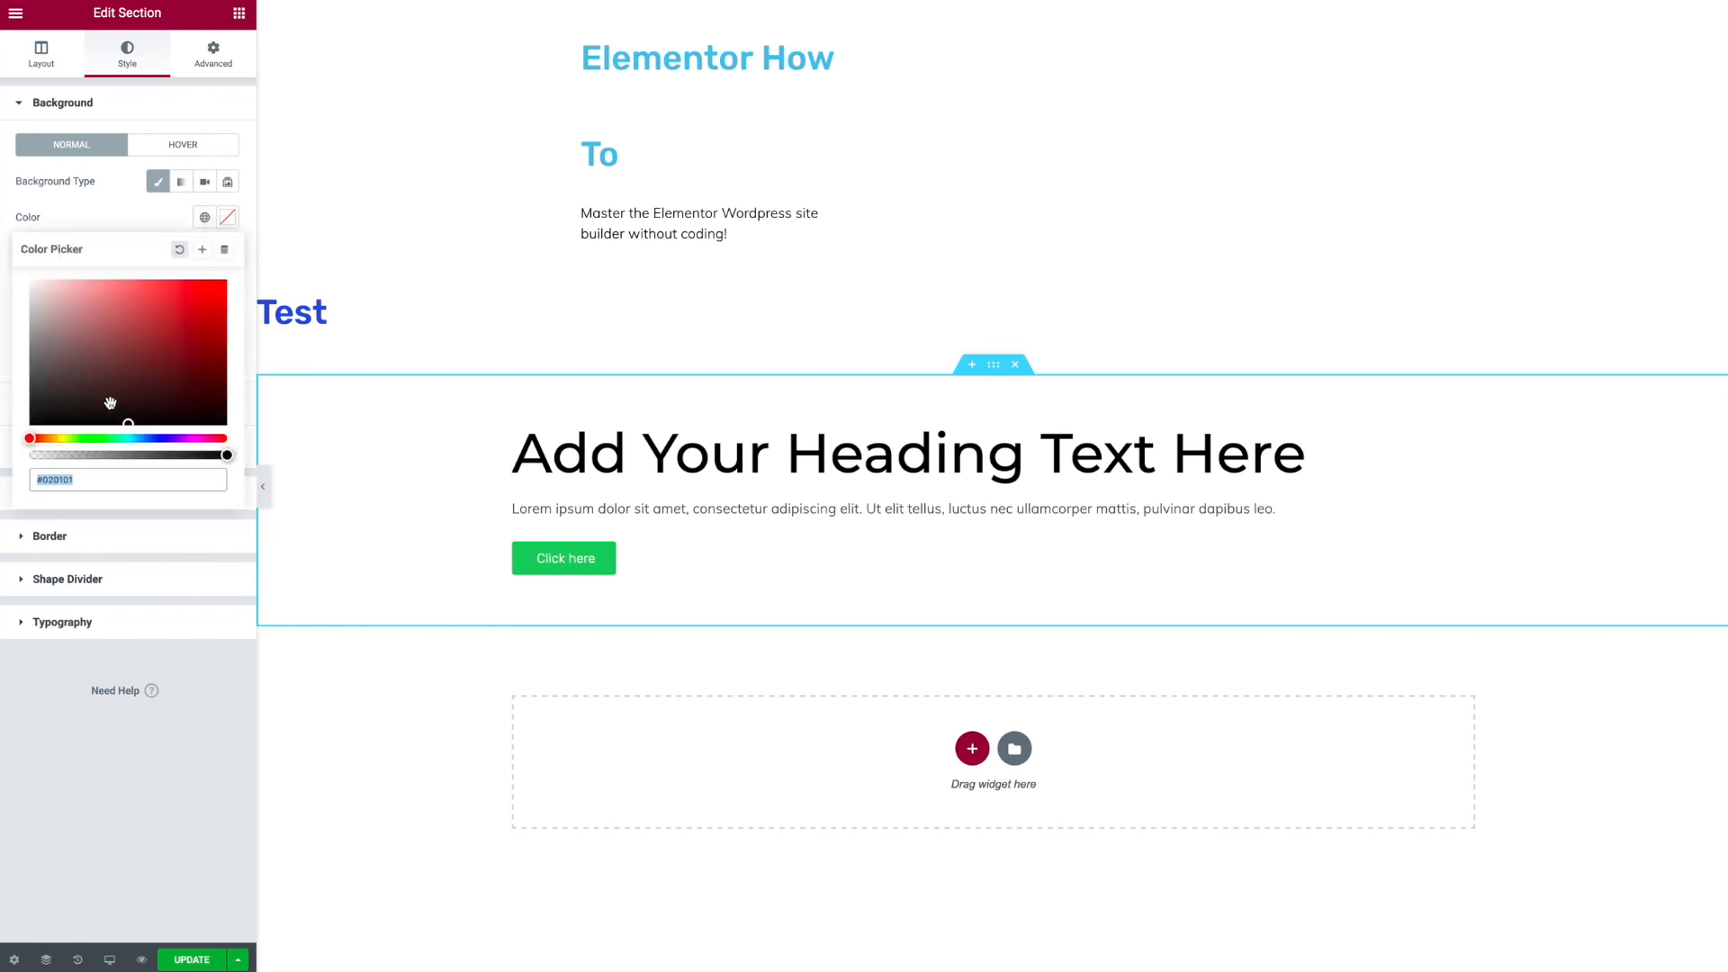
pyautogui.moveTo(85, 437); pyautogui.dragTo(71, 440)
pyautogui.moveTo(60, 284); pyautogui.dragTo(49, 278)
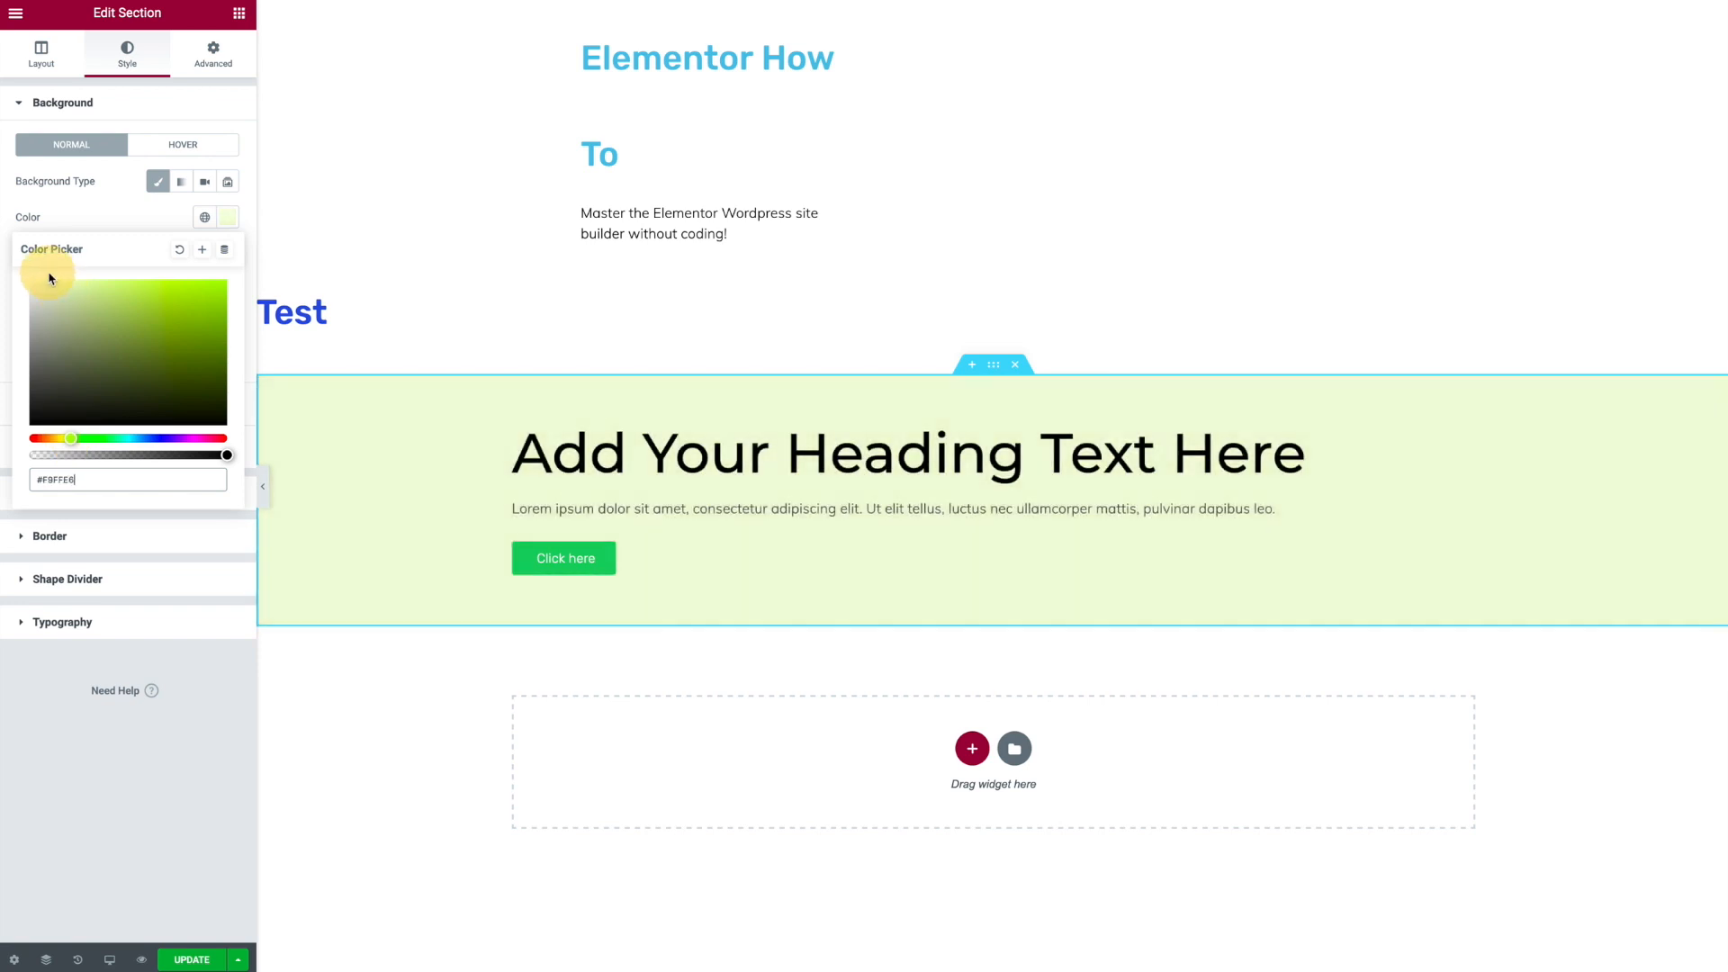
pyautogui.click(100, 760)
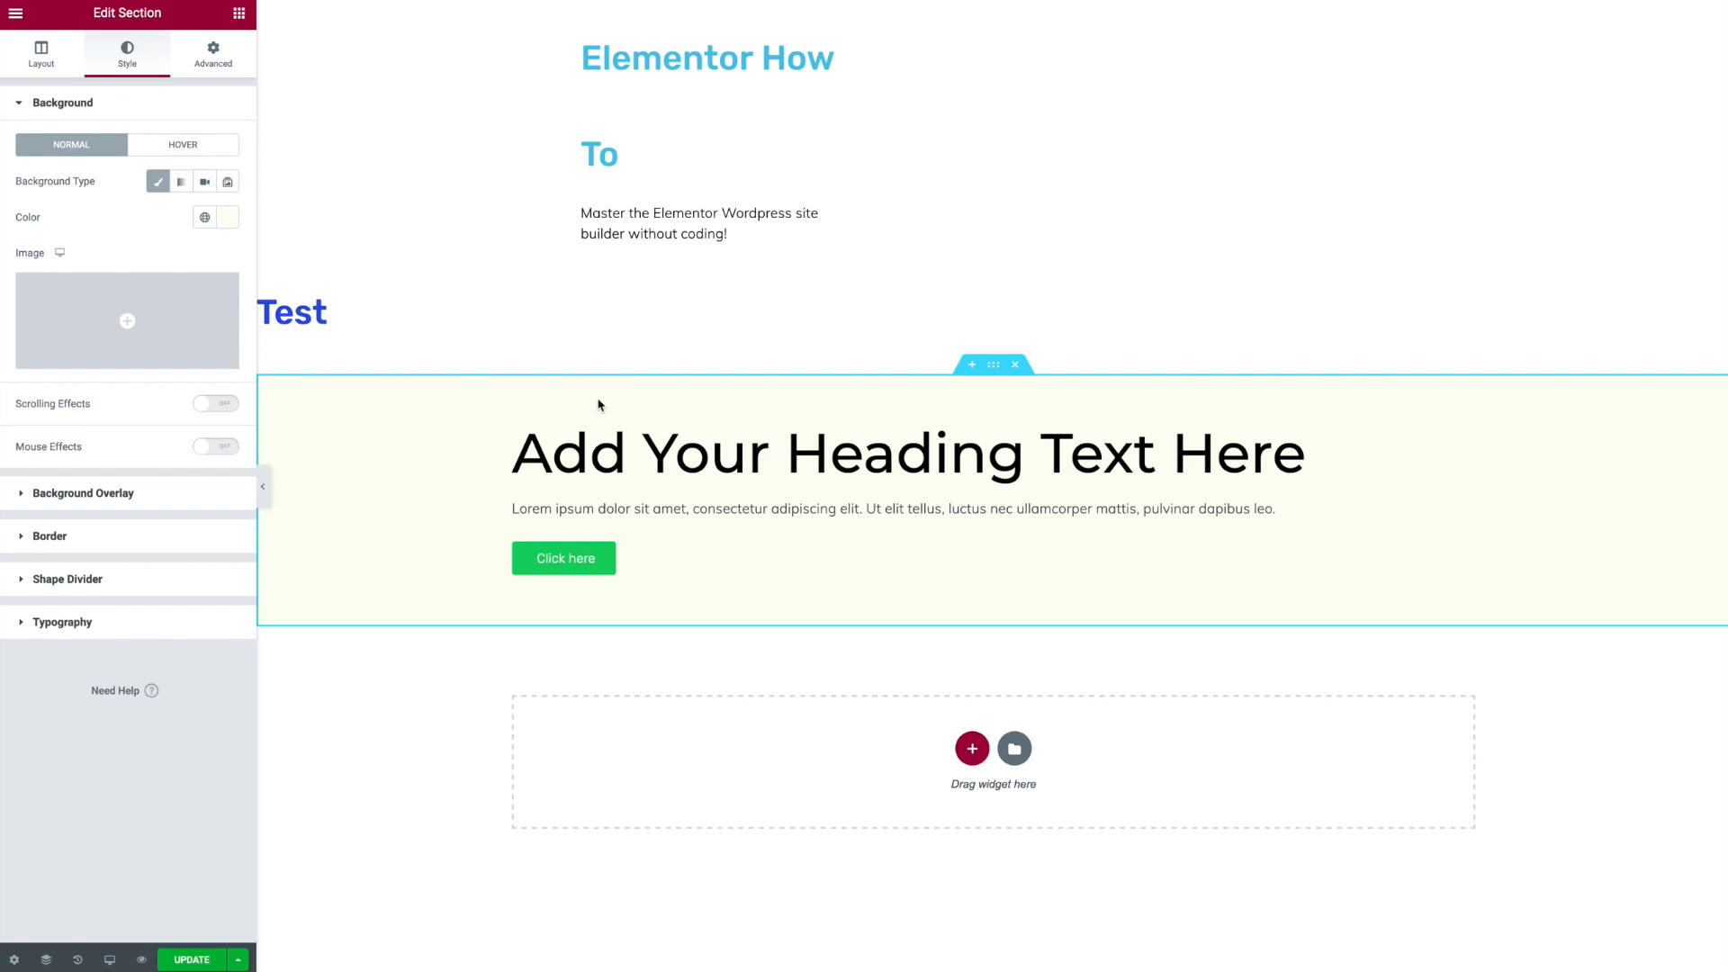
# - Add a Video widget to the section and switch its source to Self Hosted and back to YouTube
pyautogui.click(250, 16)
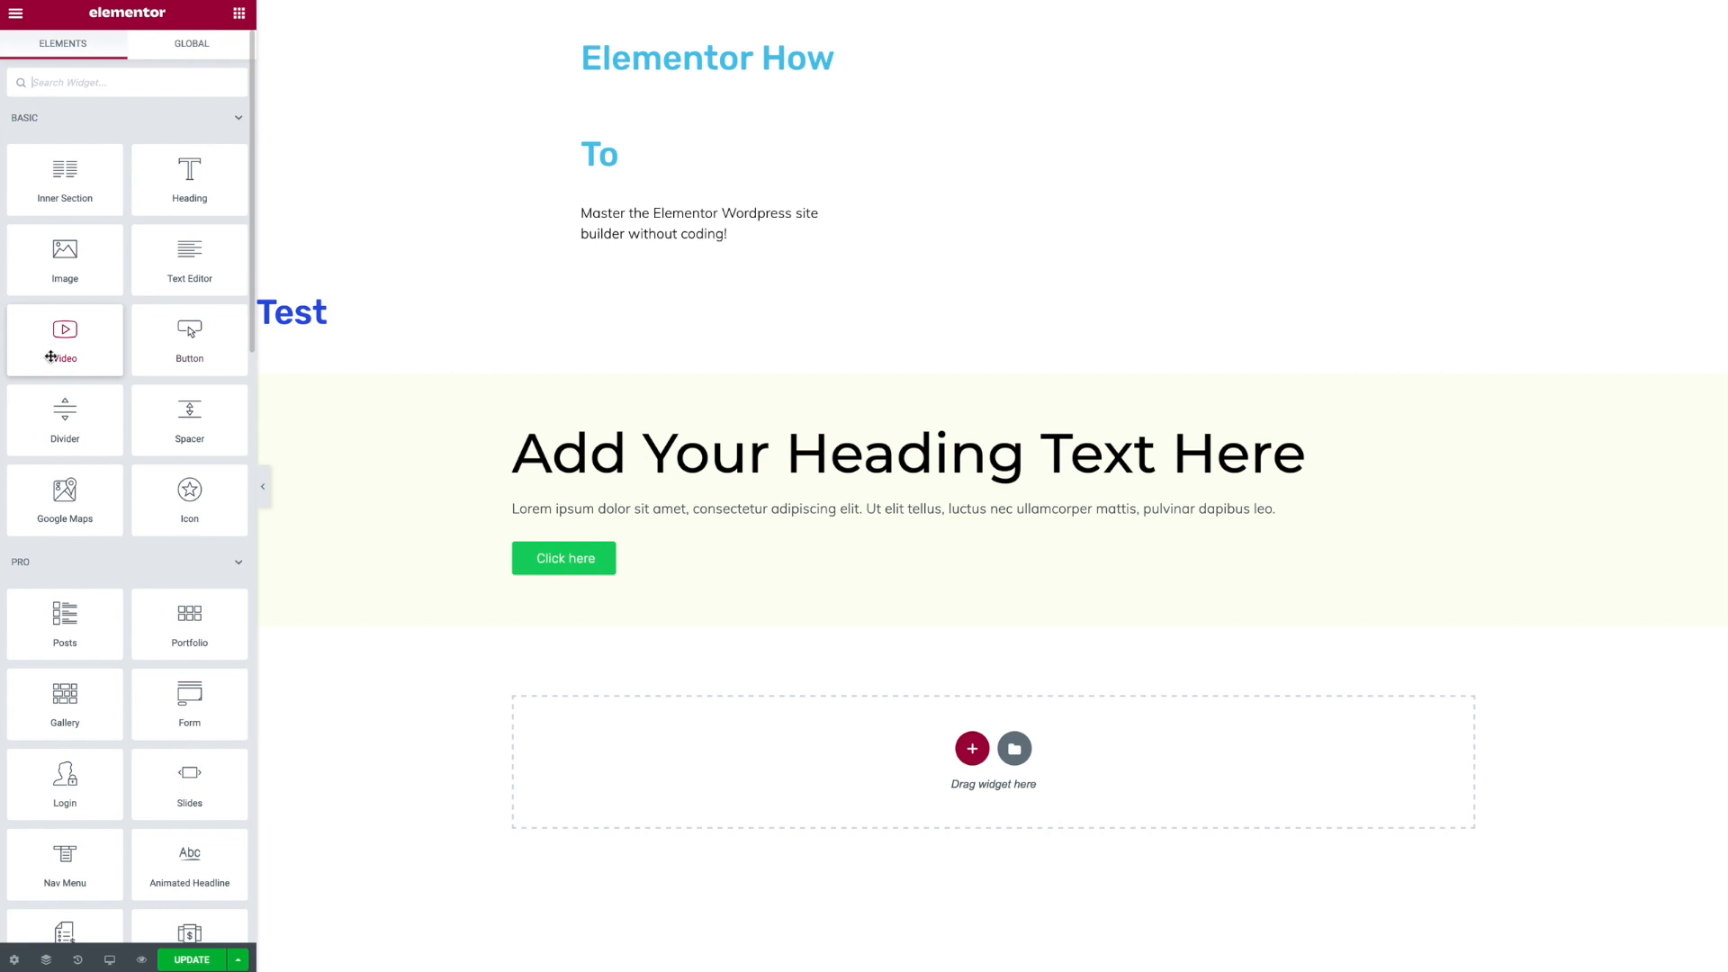
pyautogui.moveTo(62, 340); pyautogui.dragTo(625, 447)
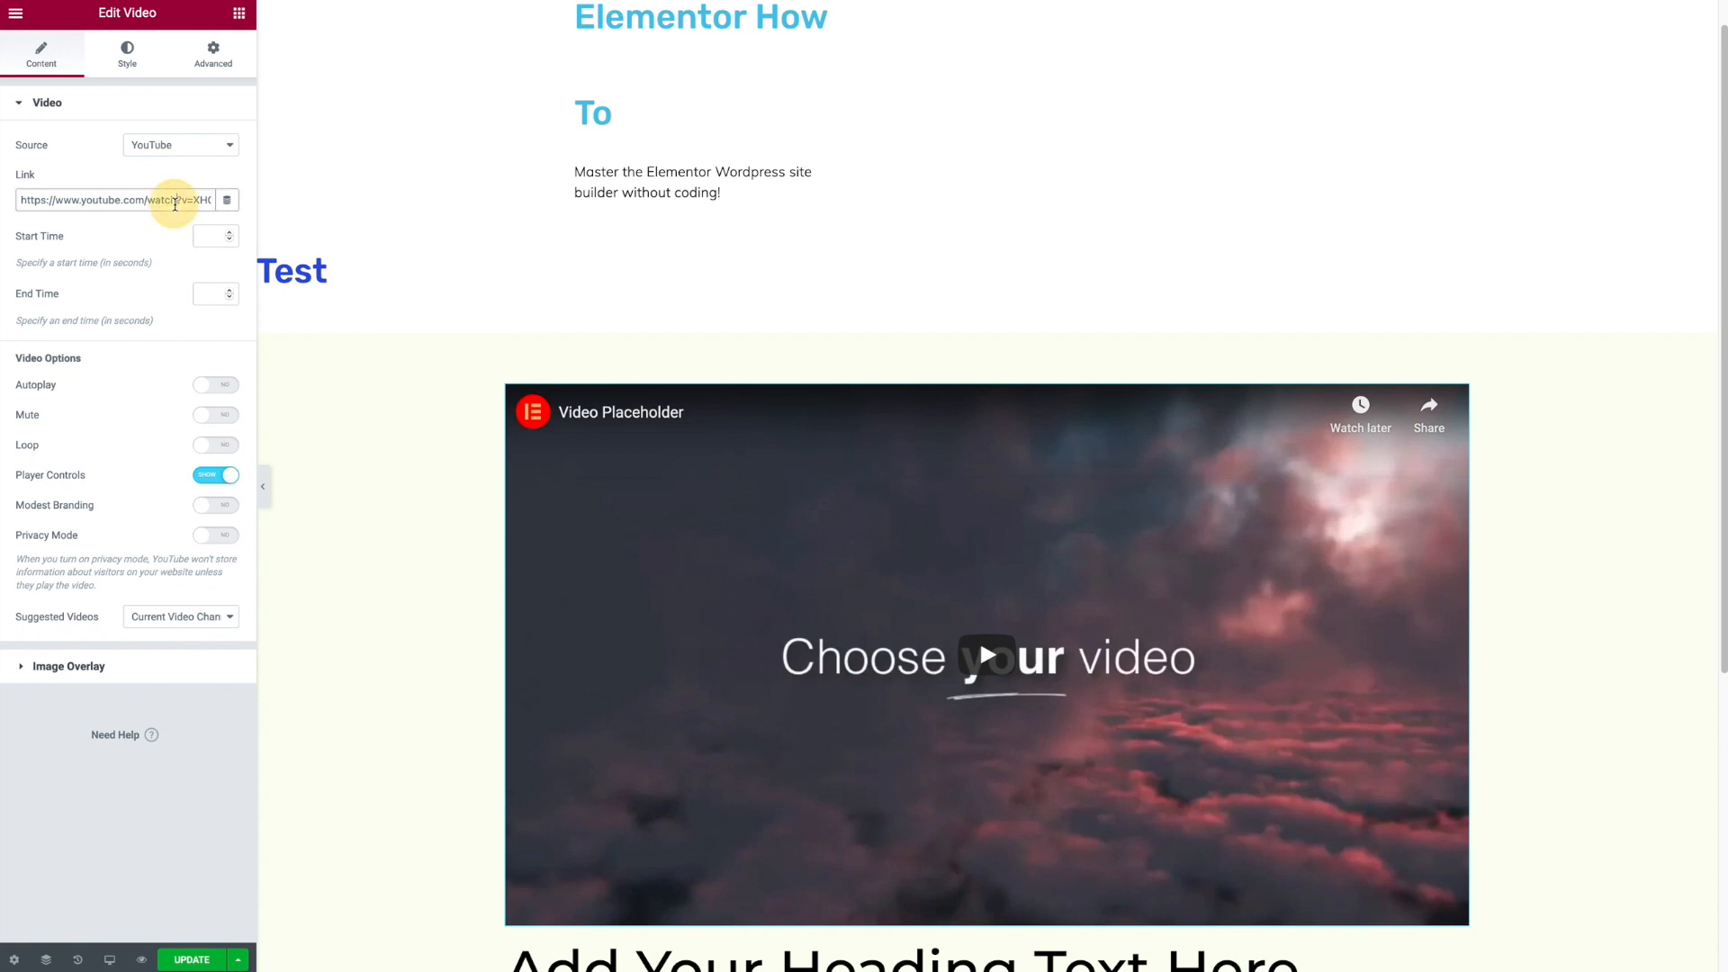
pyautogui.tripleClick(176, 204)
pyautogui.click(163, 161)
pyautogui.click(165, 150)
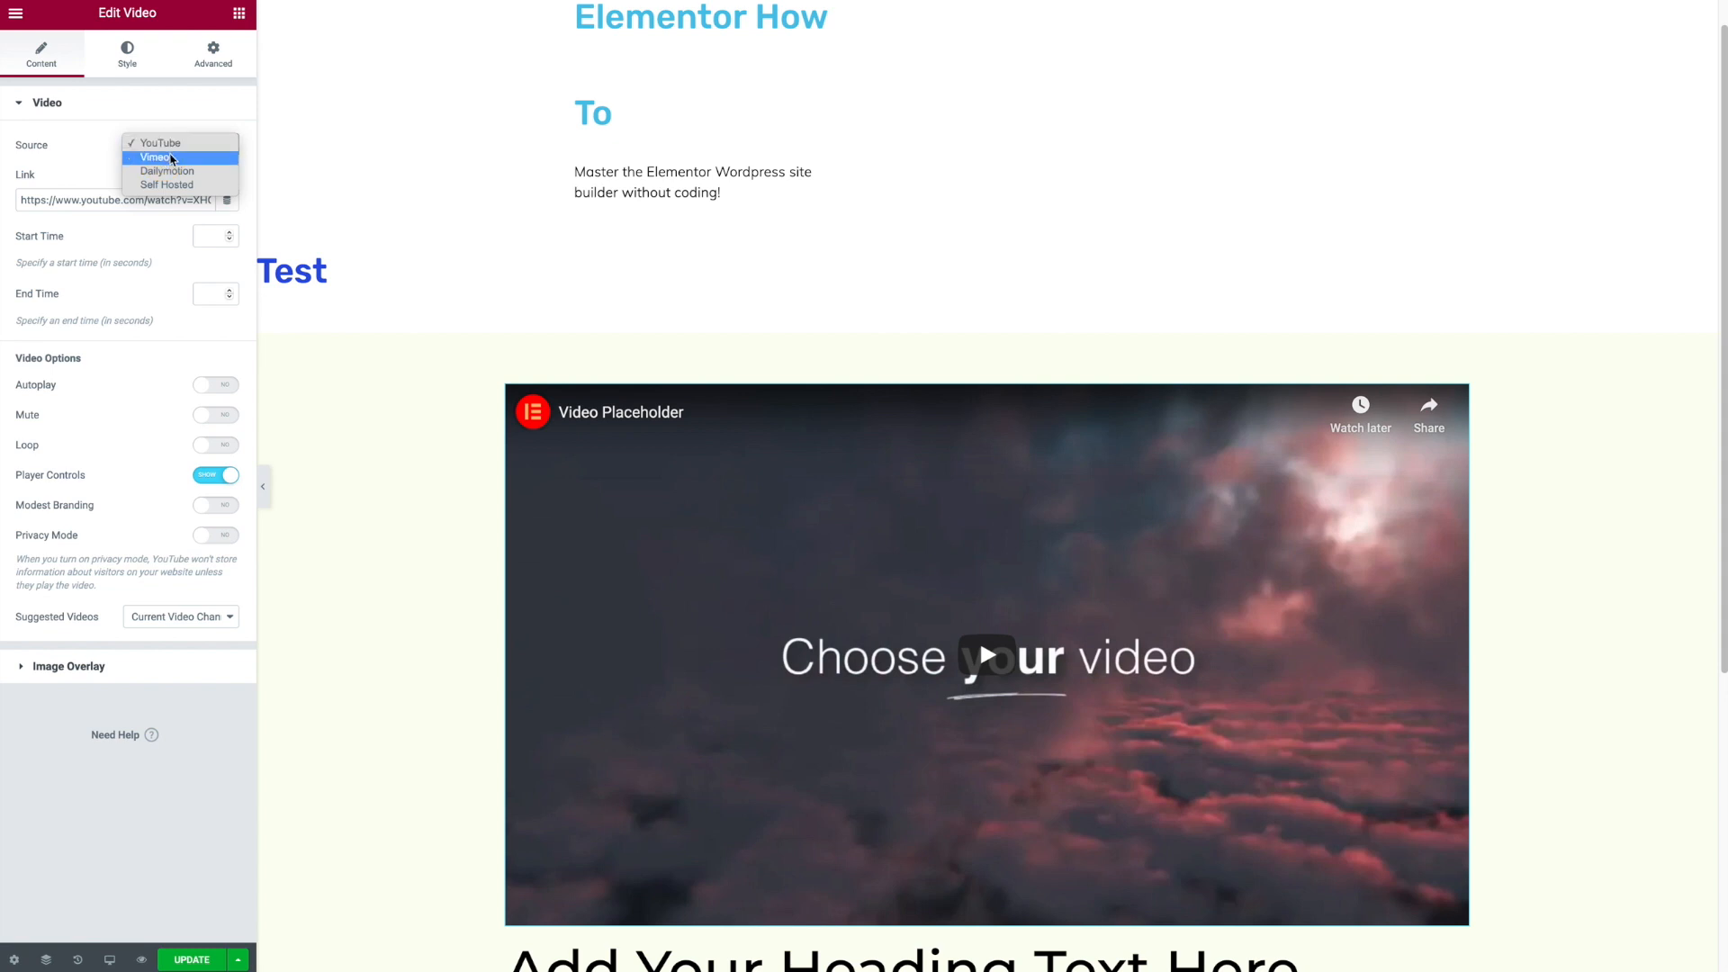
pyautogui.click(190, 185)
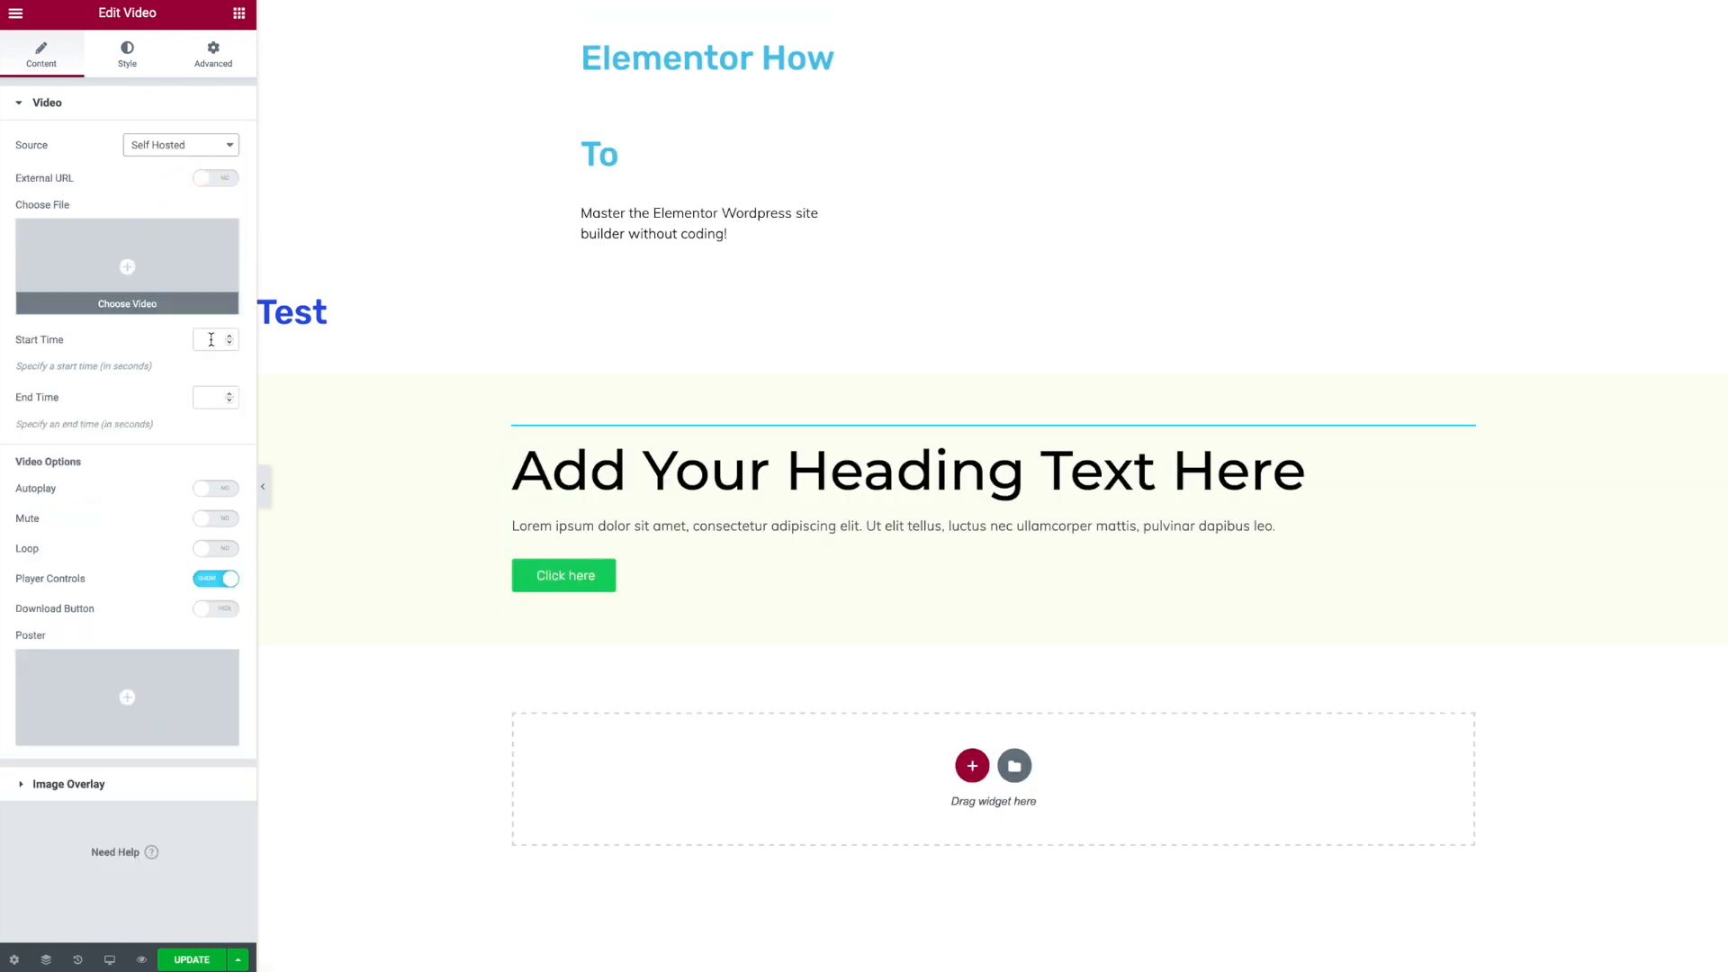
pyautogui.click(200, 149)
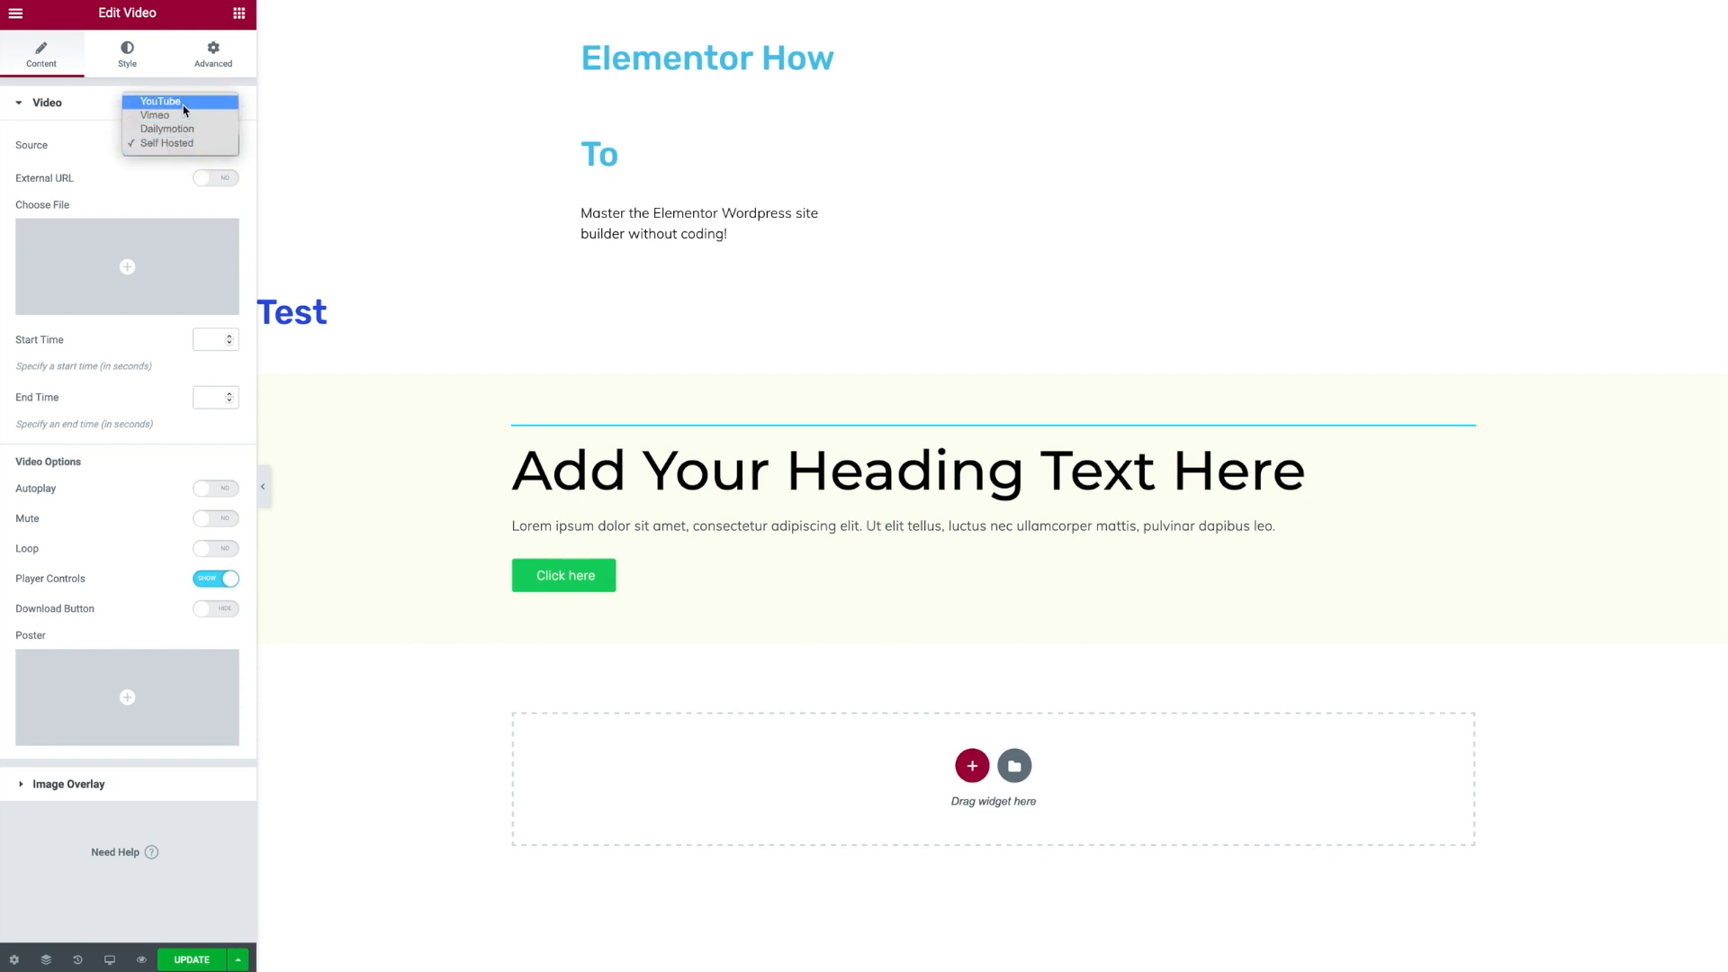
pyautogui.click(181, 106)
# - Delete the video widget from the section
pyautogui.rightClick(1035, 544)
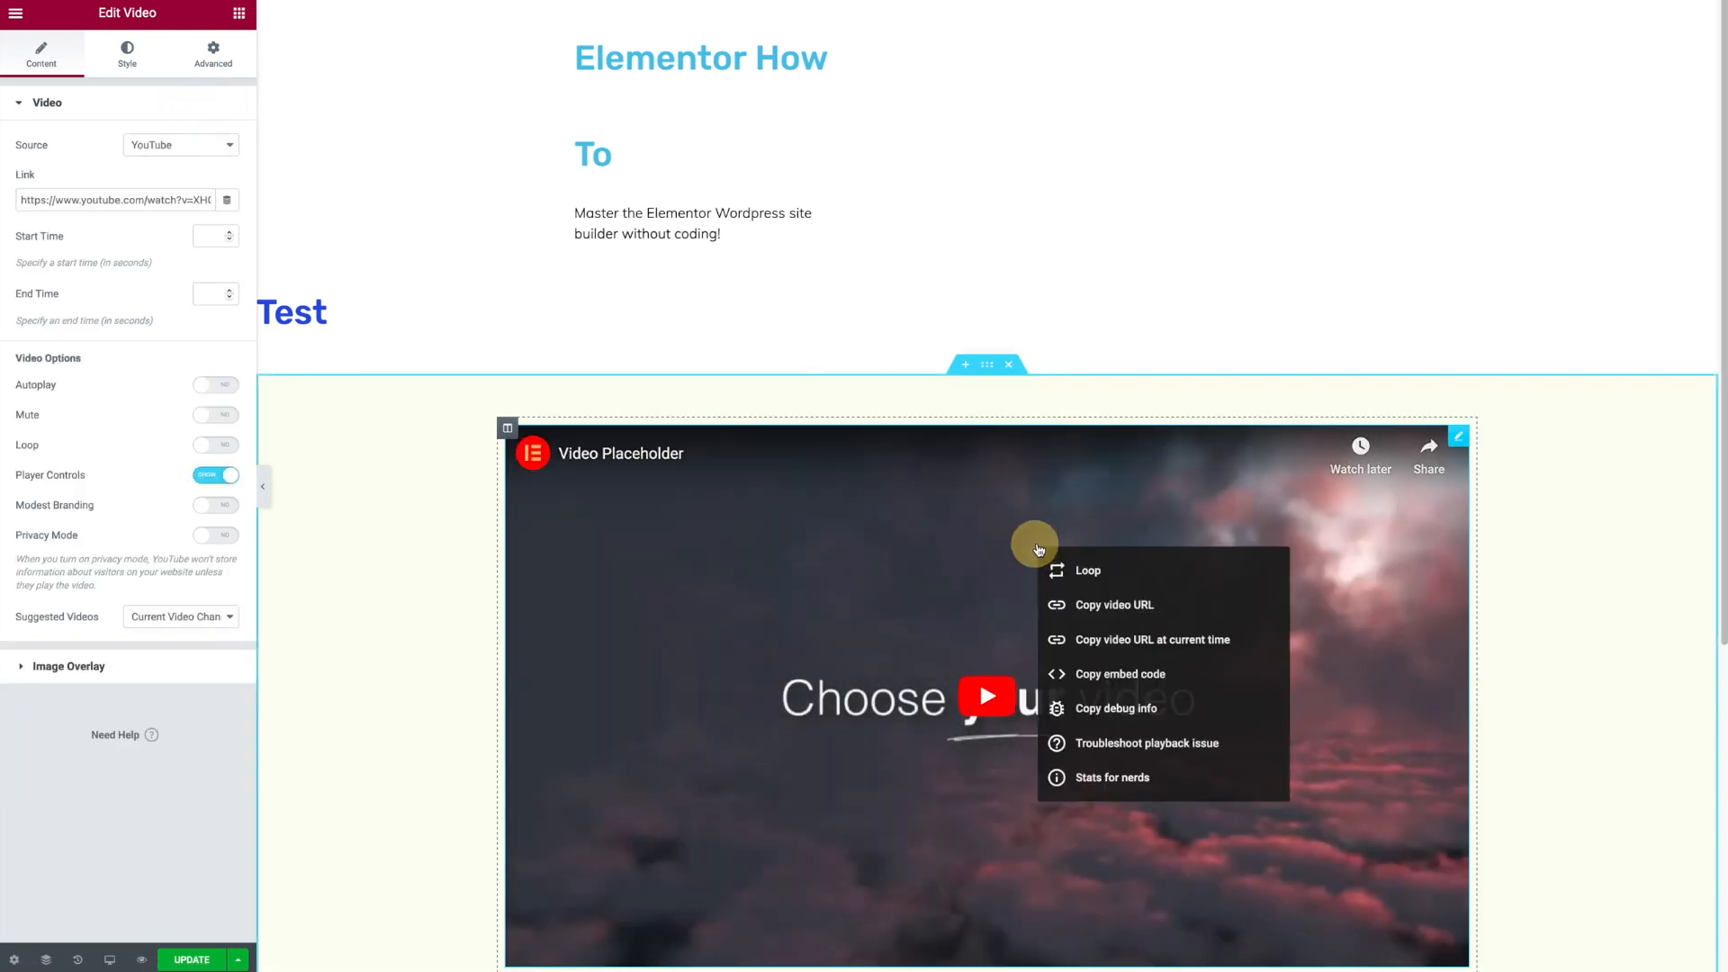
pyautogui.rightClick(1485, 443)
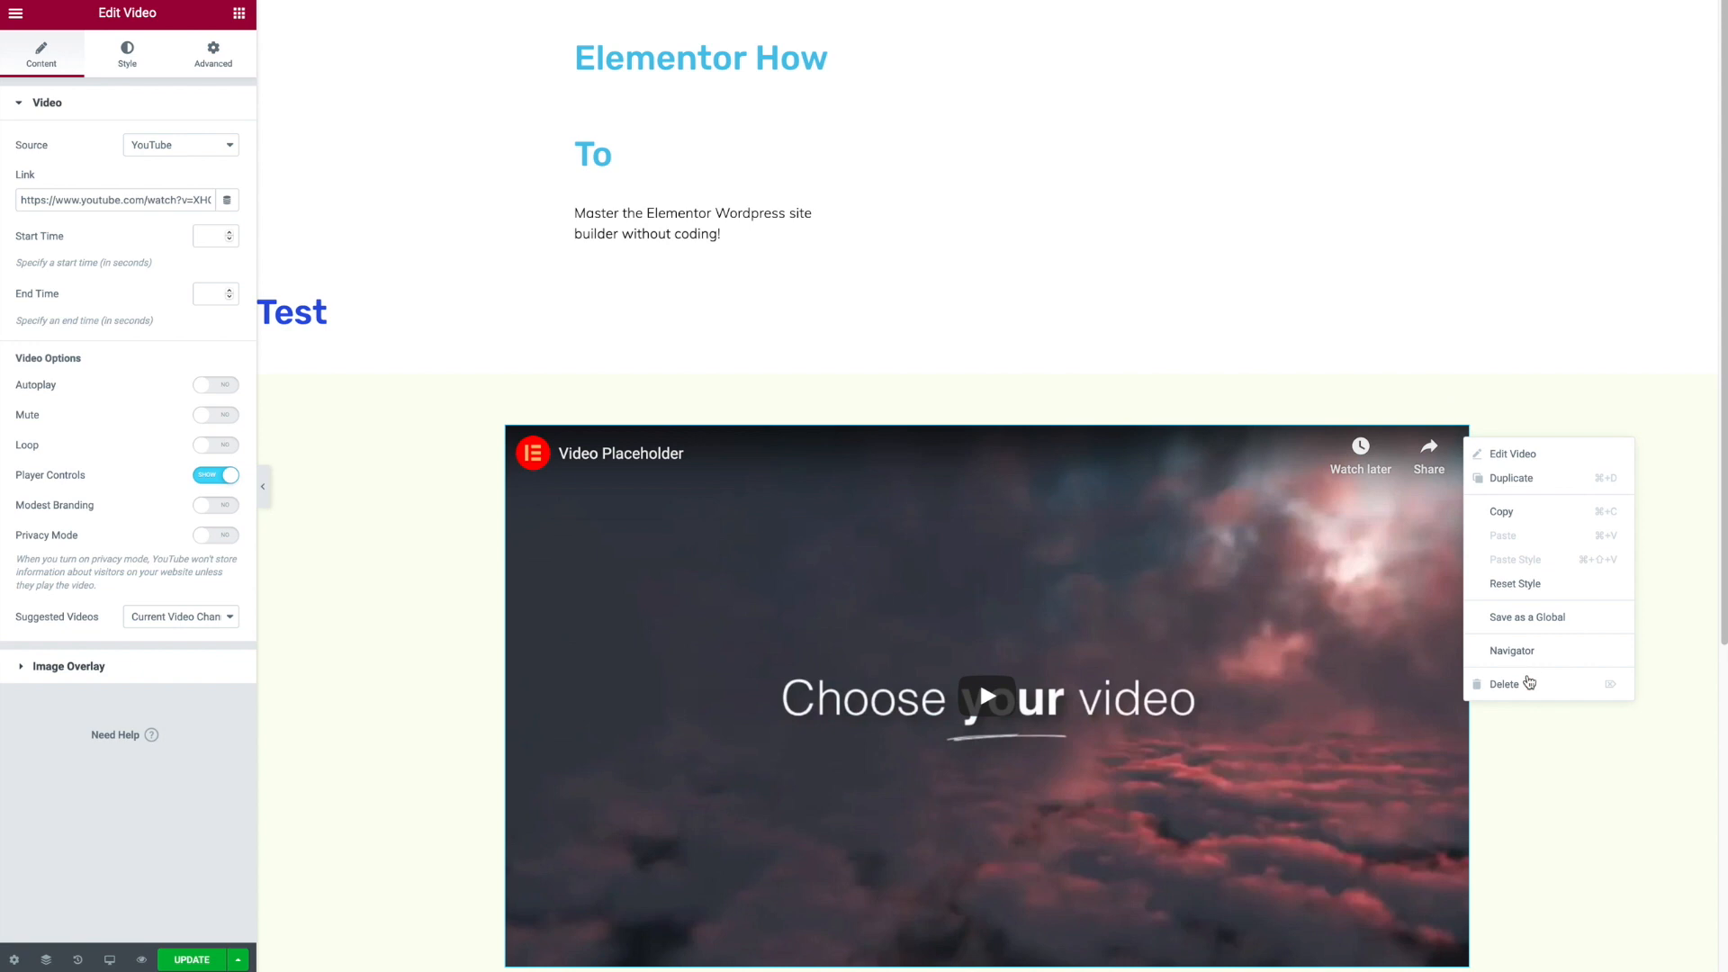
pyautogui.click(1511, 680)
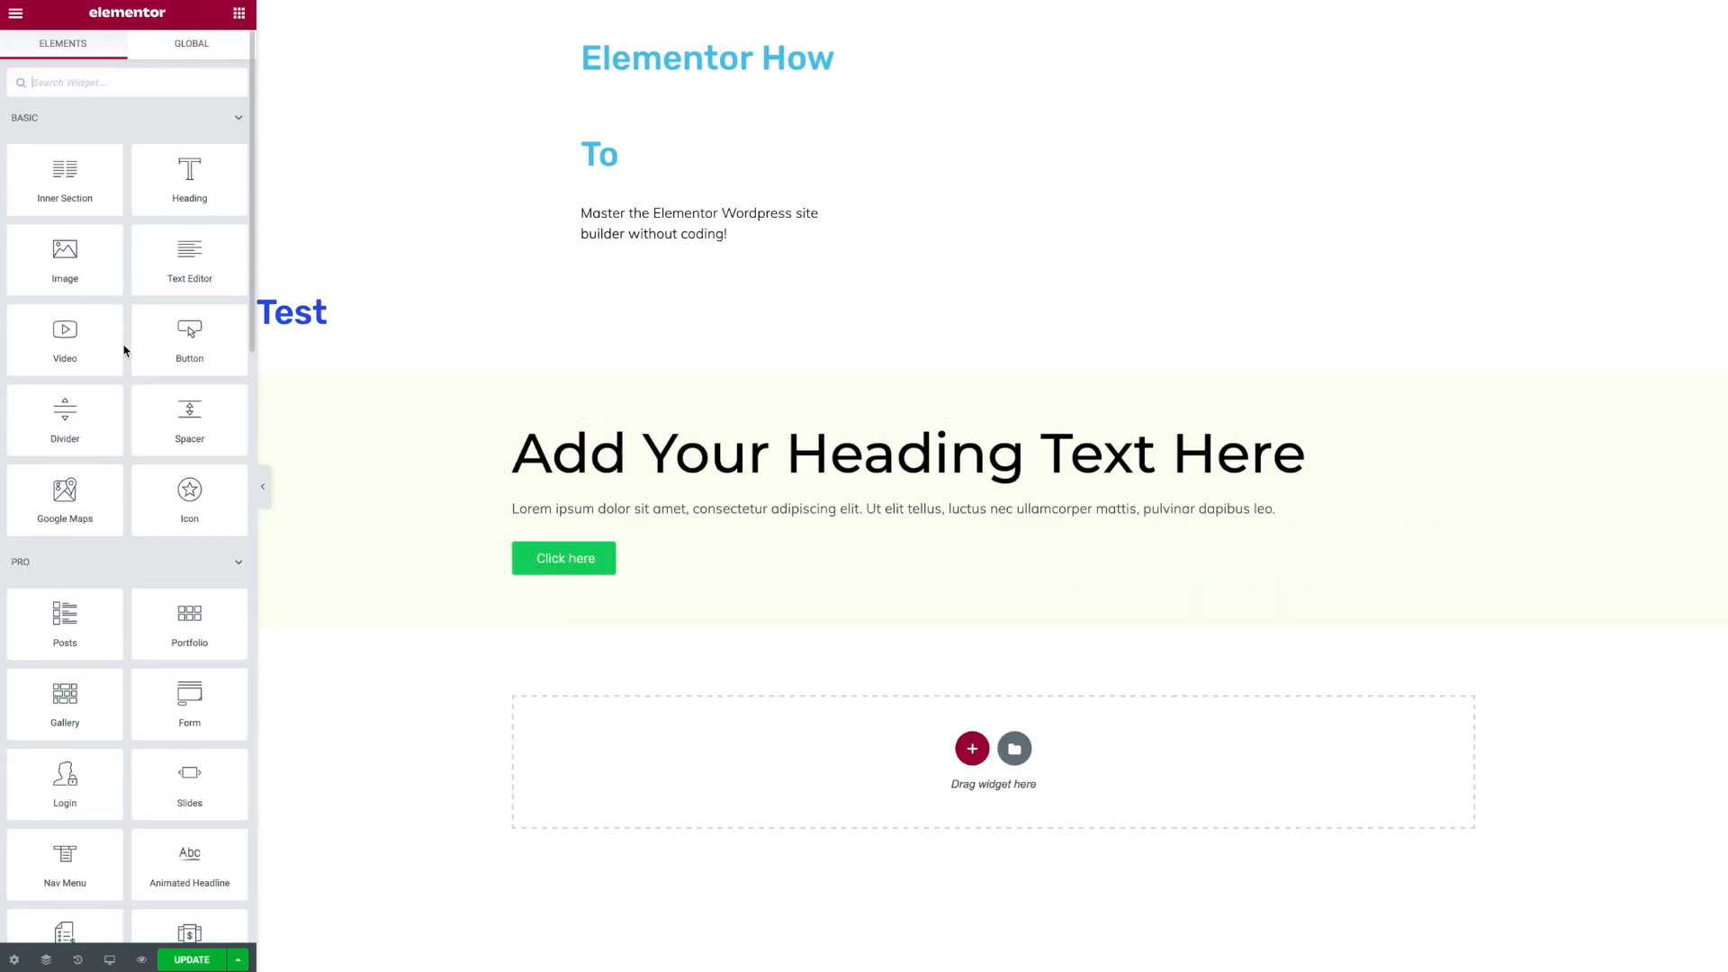
# - Copy the styled section and paste it as a new section below it
pyautogui.scroll(-3, 124, 350)
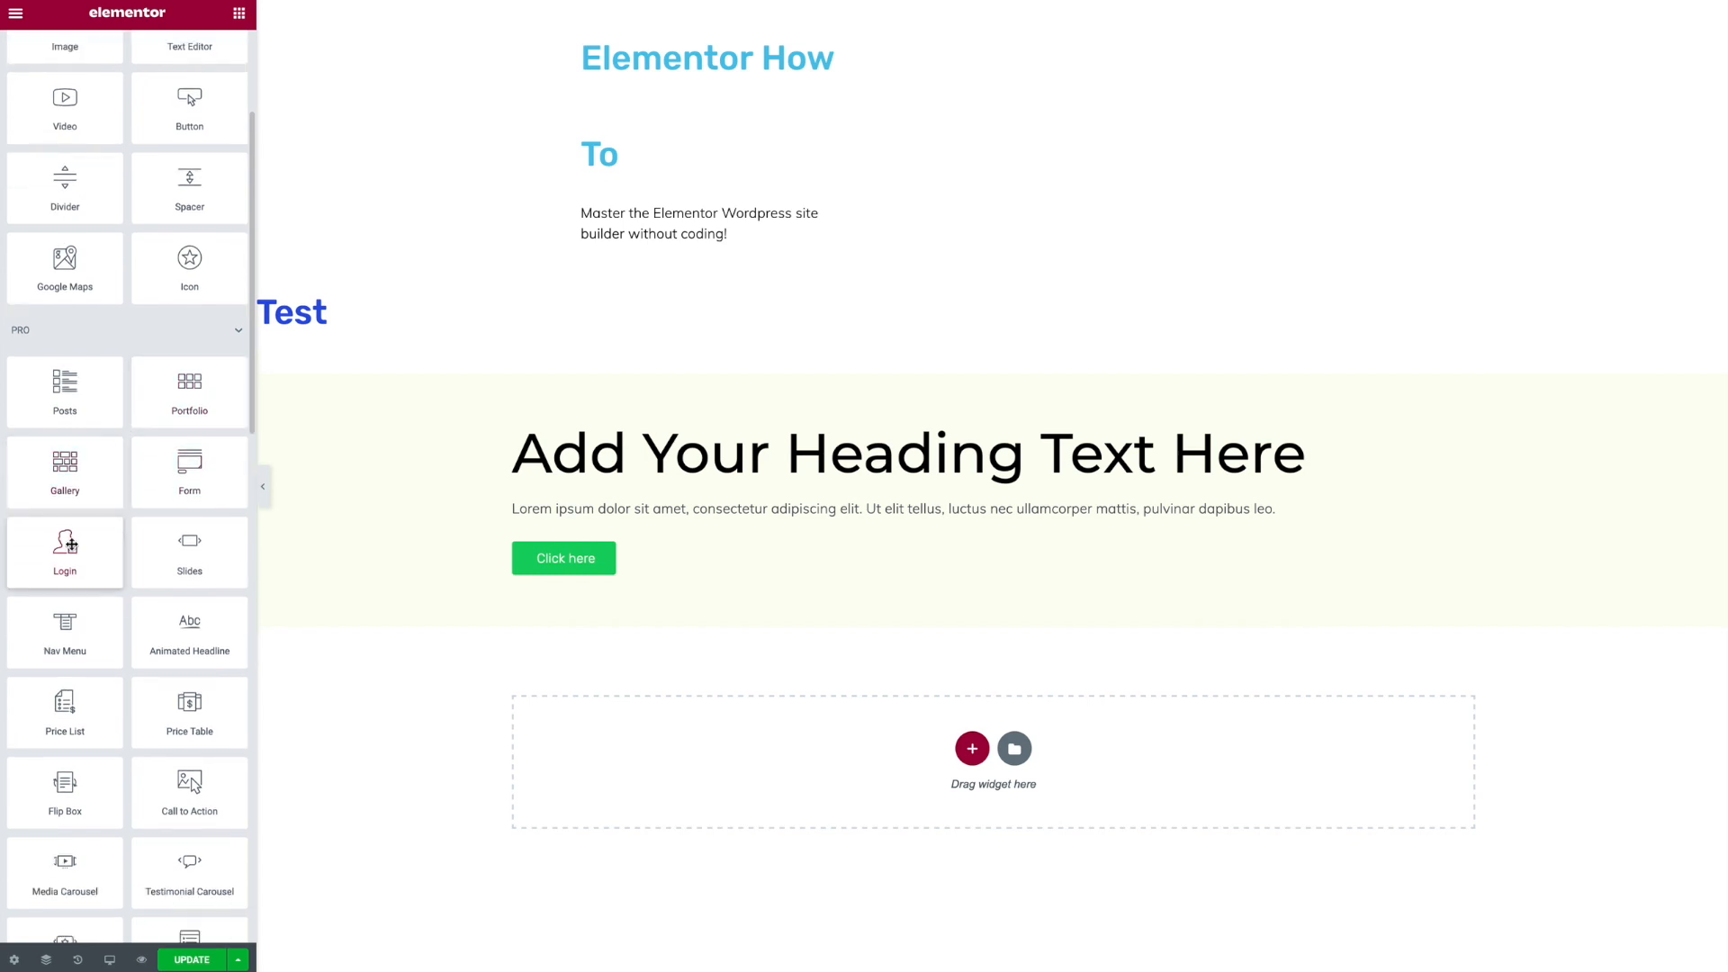
pyautogui.scroll(-1, 71, 543)
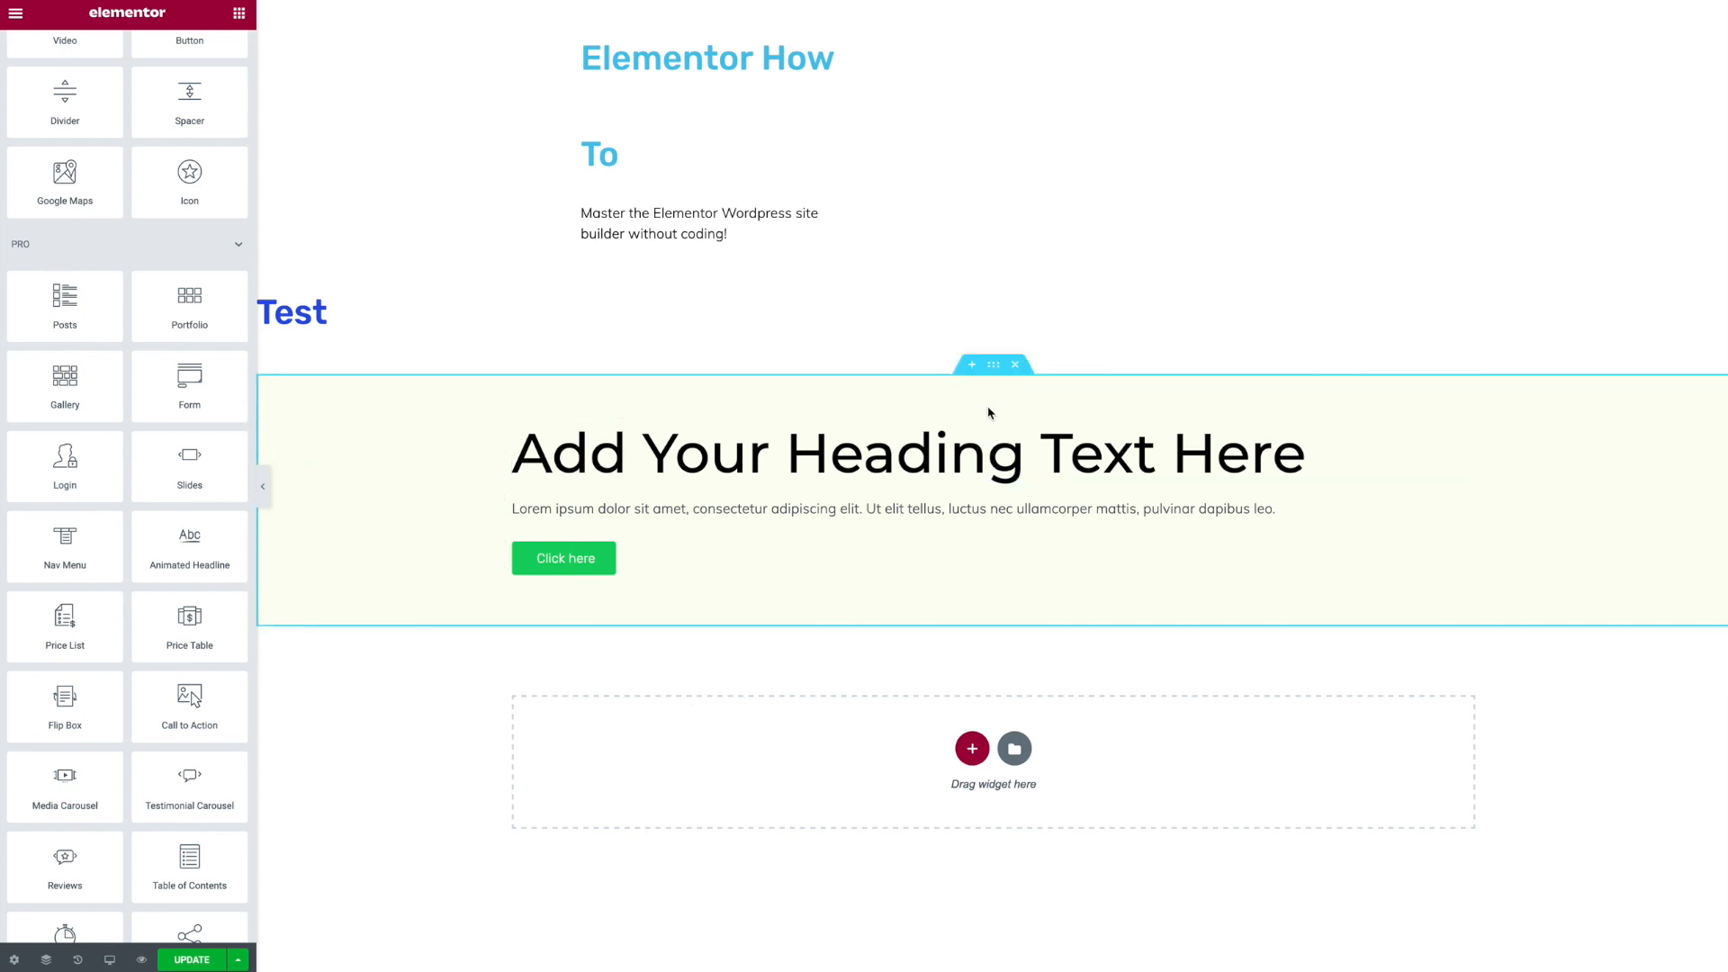
pyautogui.click(1018, 648)
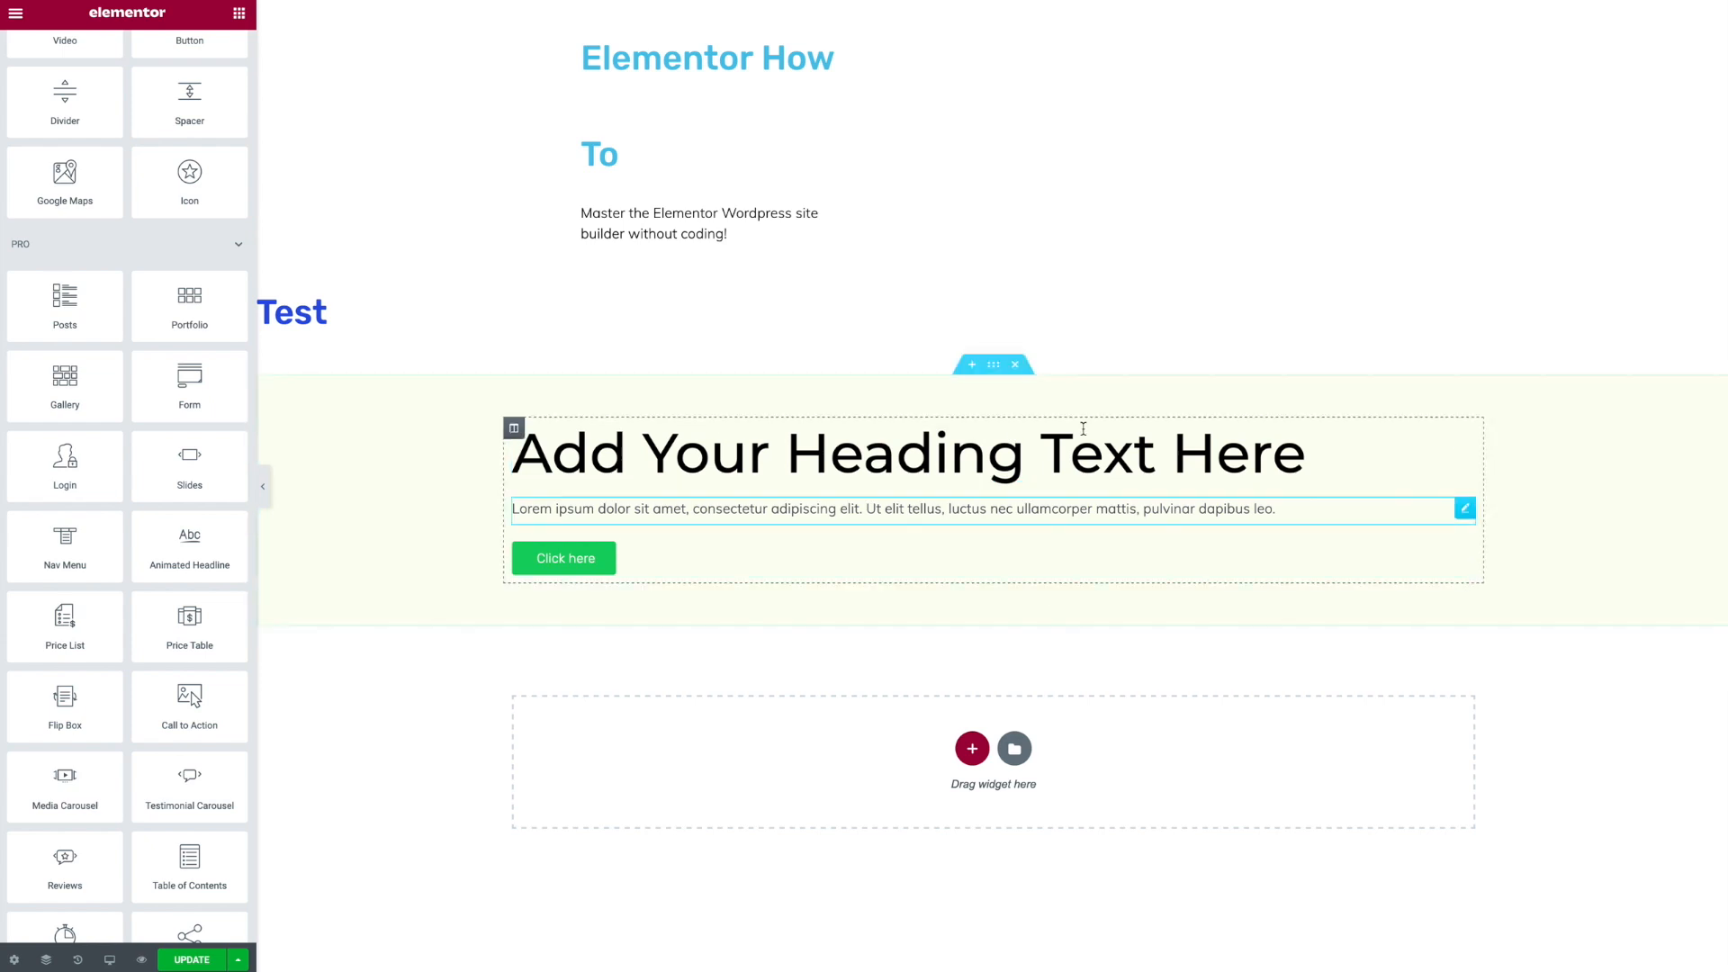
pyautogui.rightClick(995, 373)
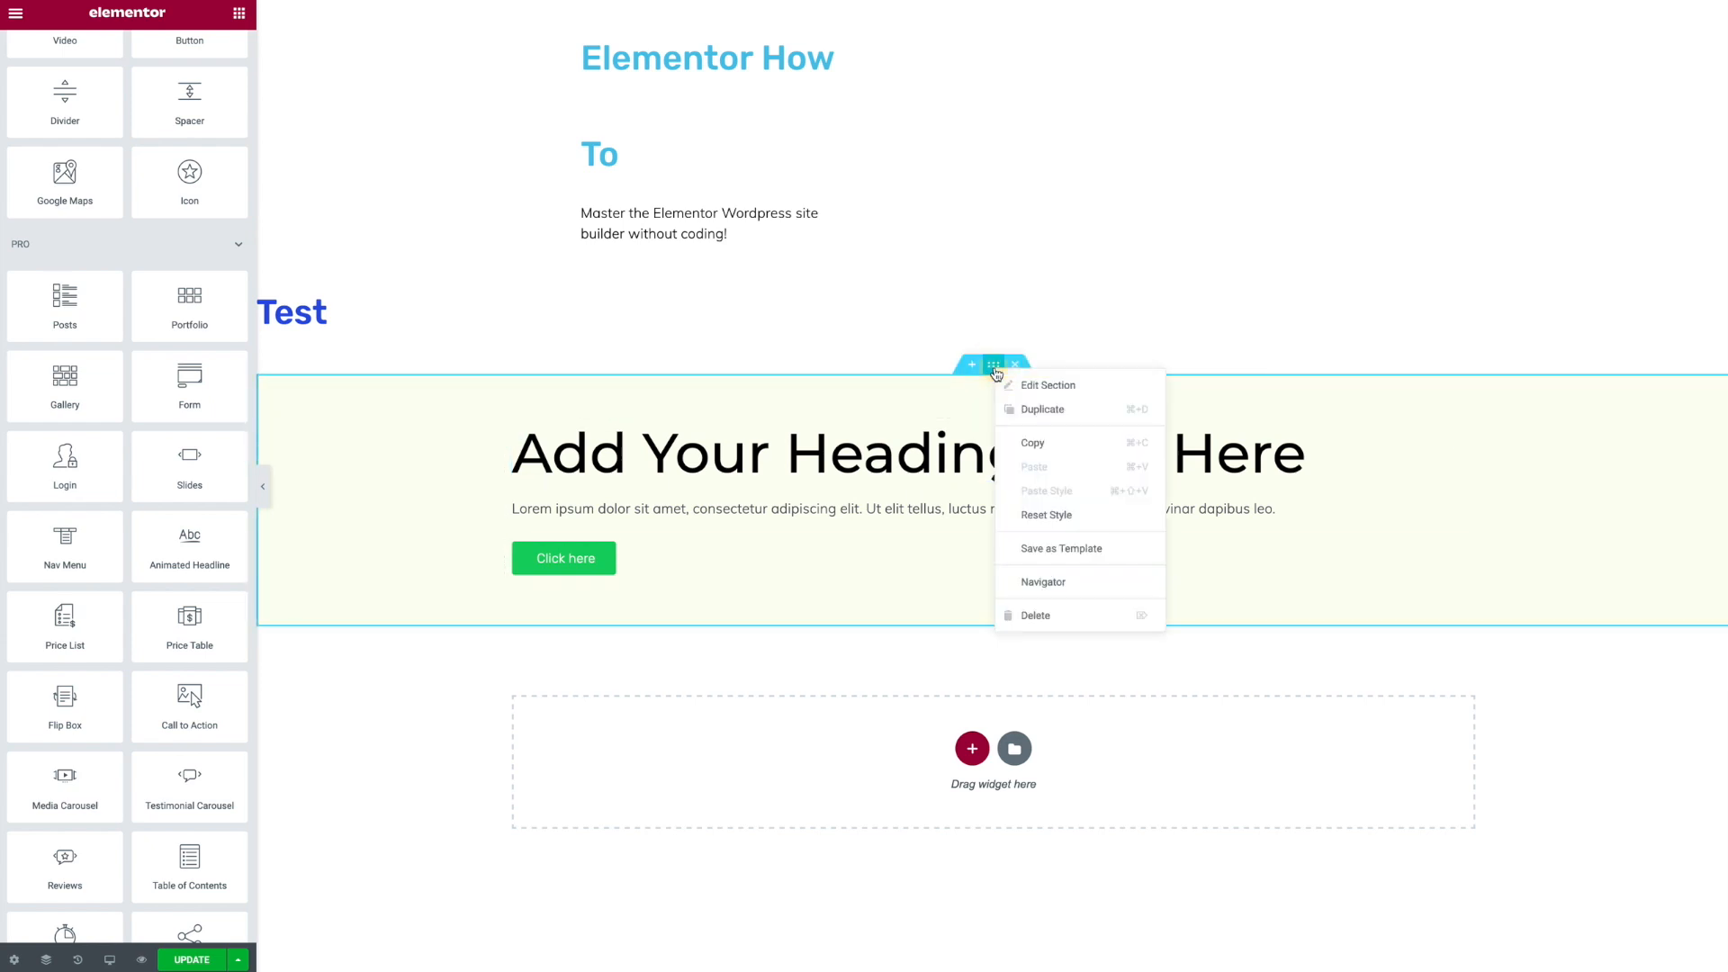
pyautogui.click(1032, 448)
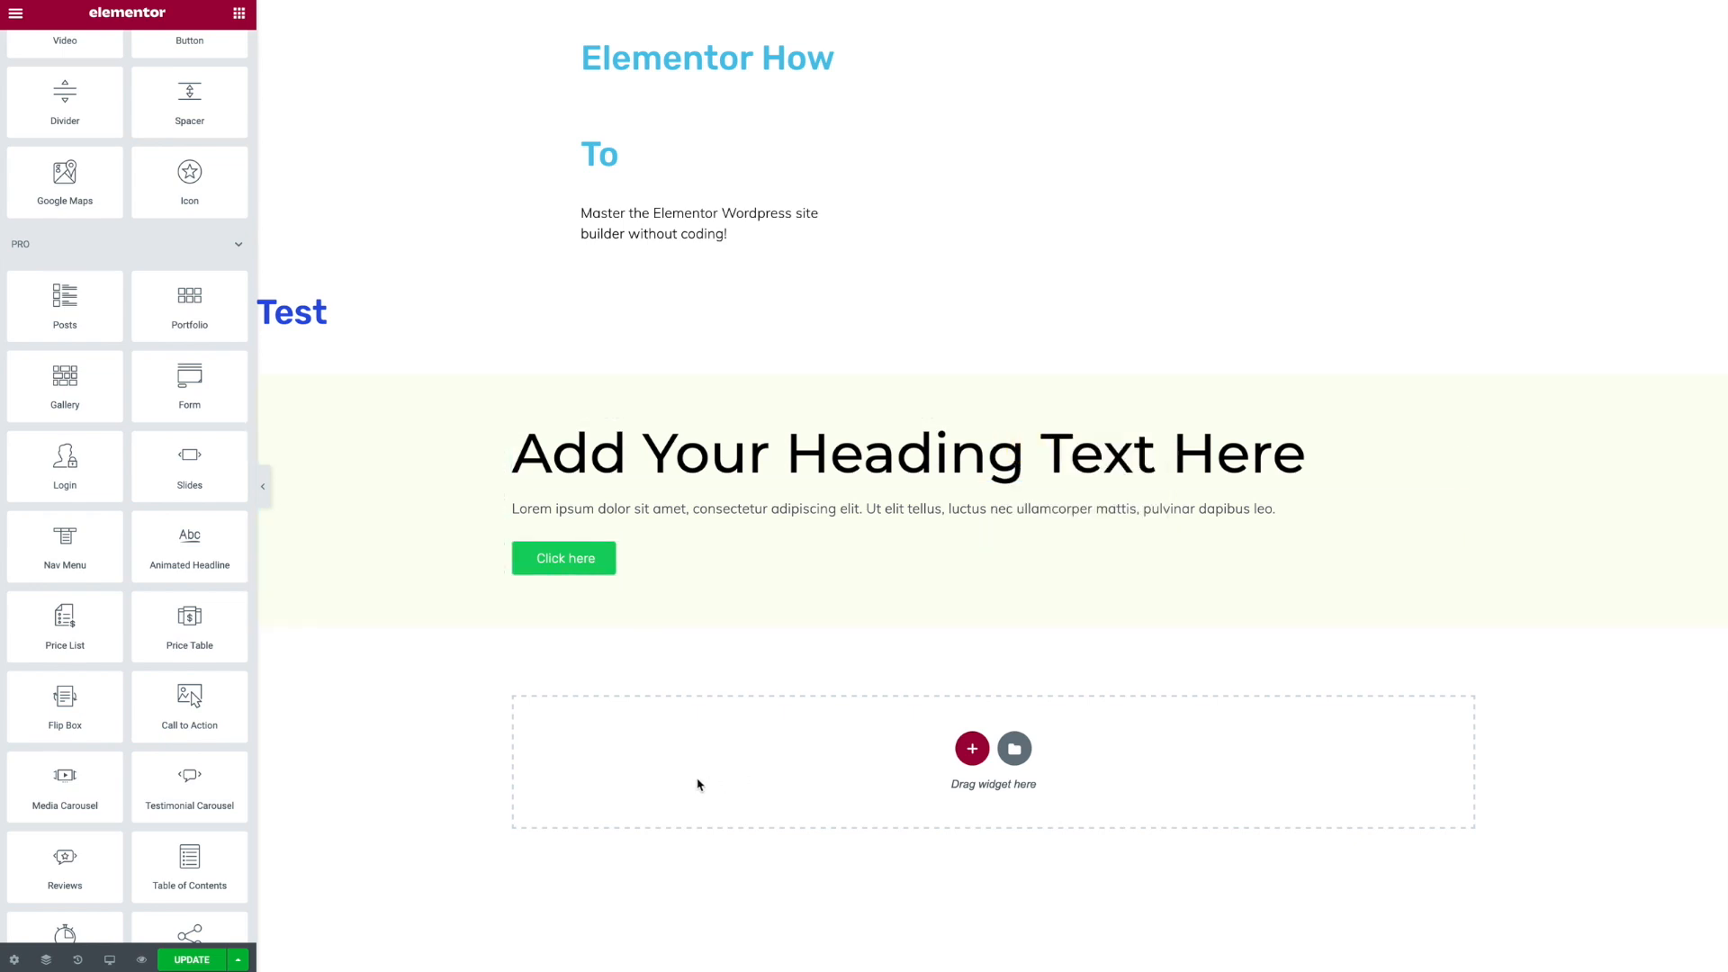
pyautogui.rightClick(712, 736)
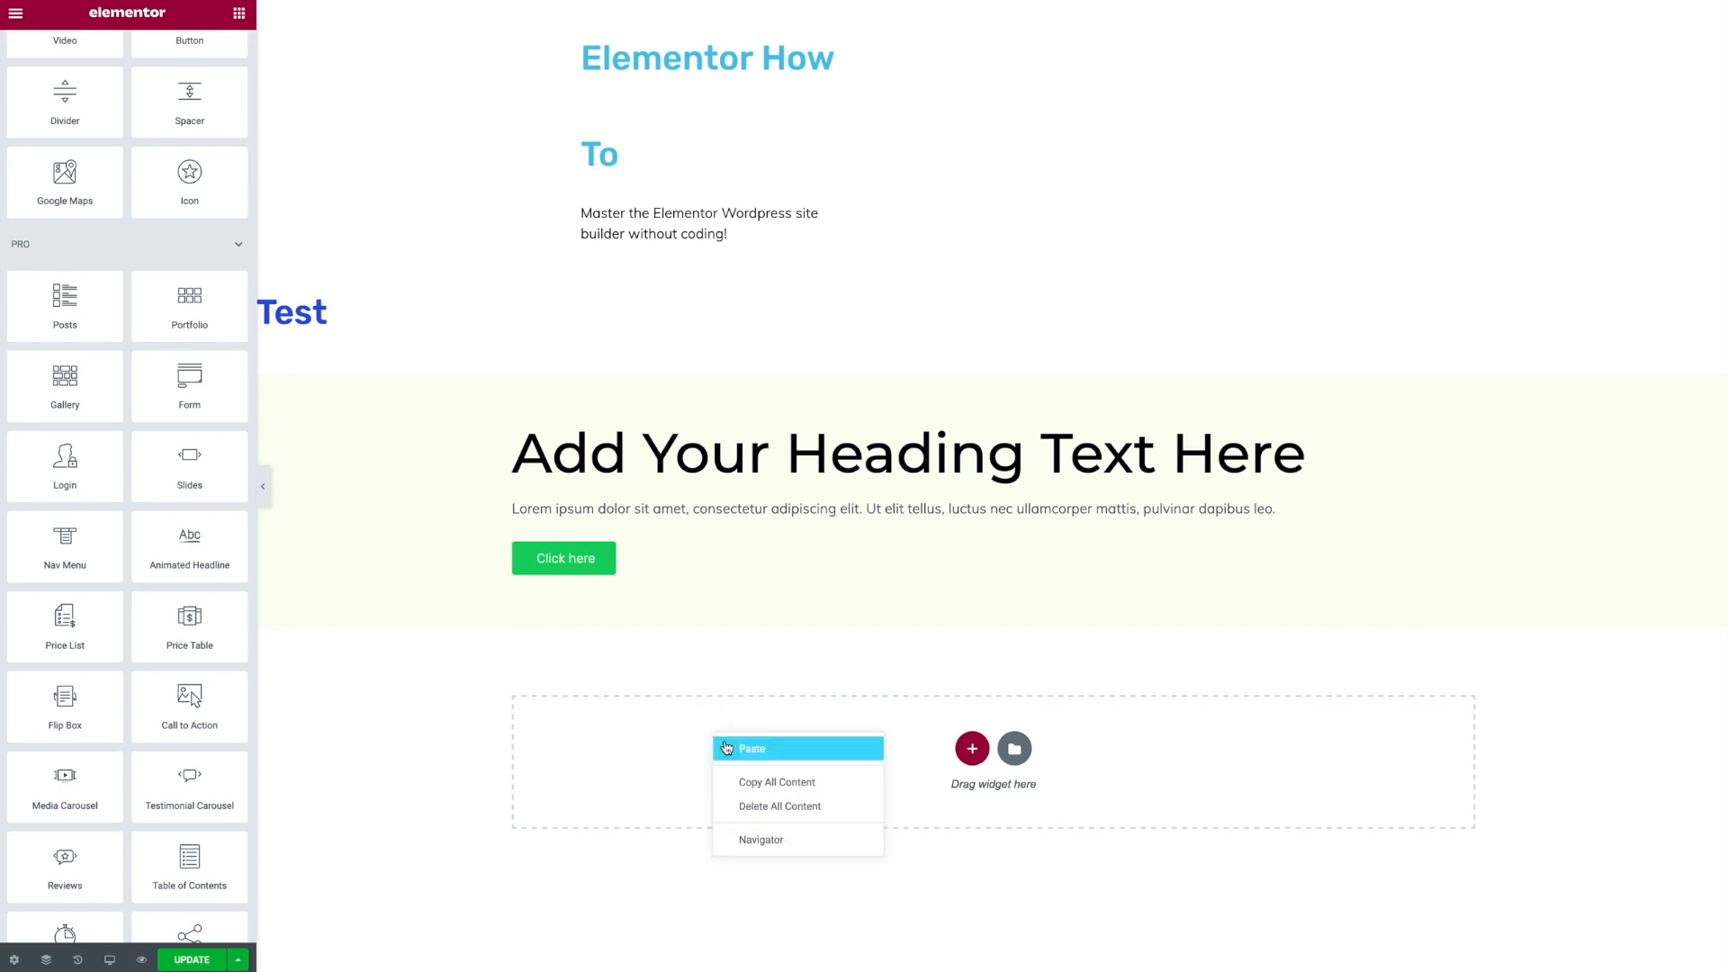
pyautogui.click(724, 744)
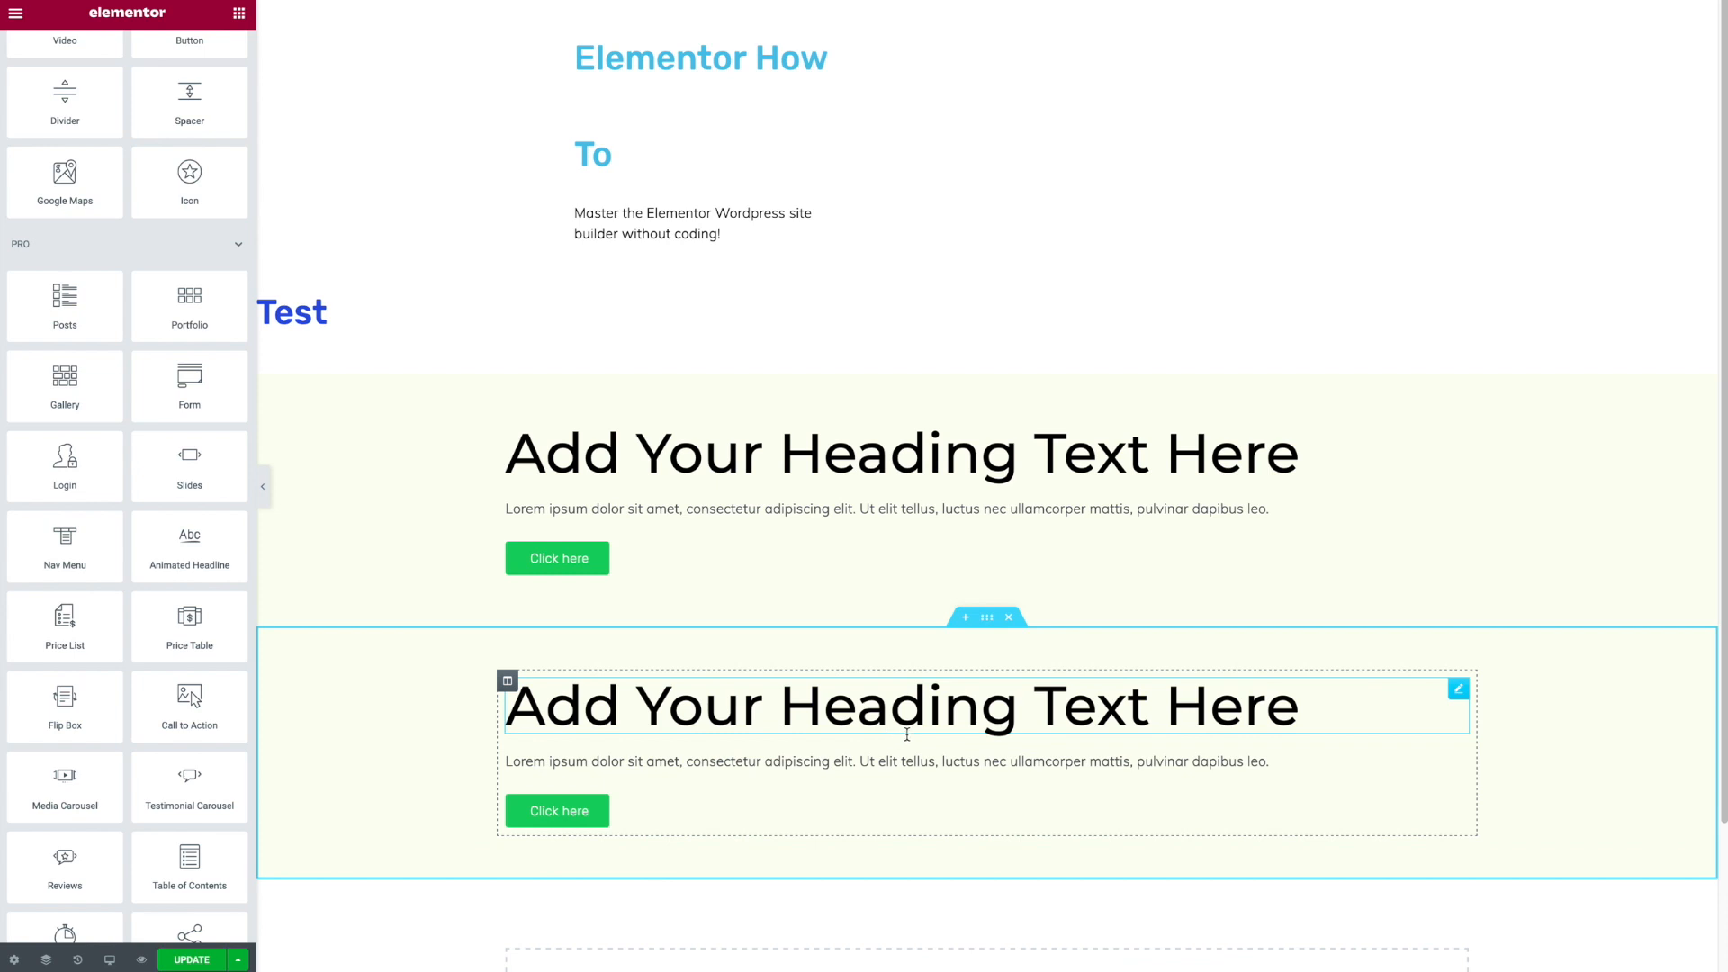
# - Duplicate the column in the pasted section to create a second column
pyautogui.scroll(-1, 900, 729)
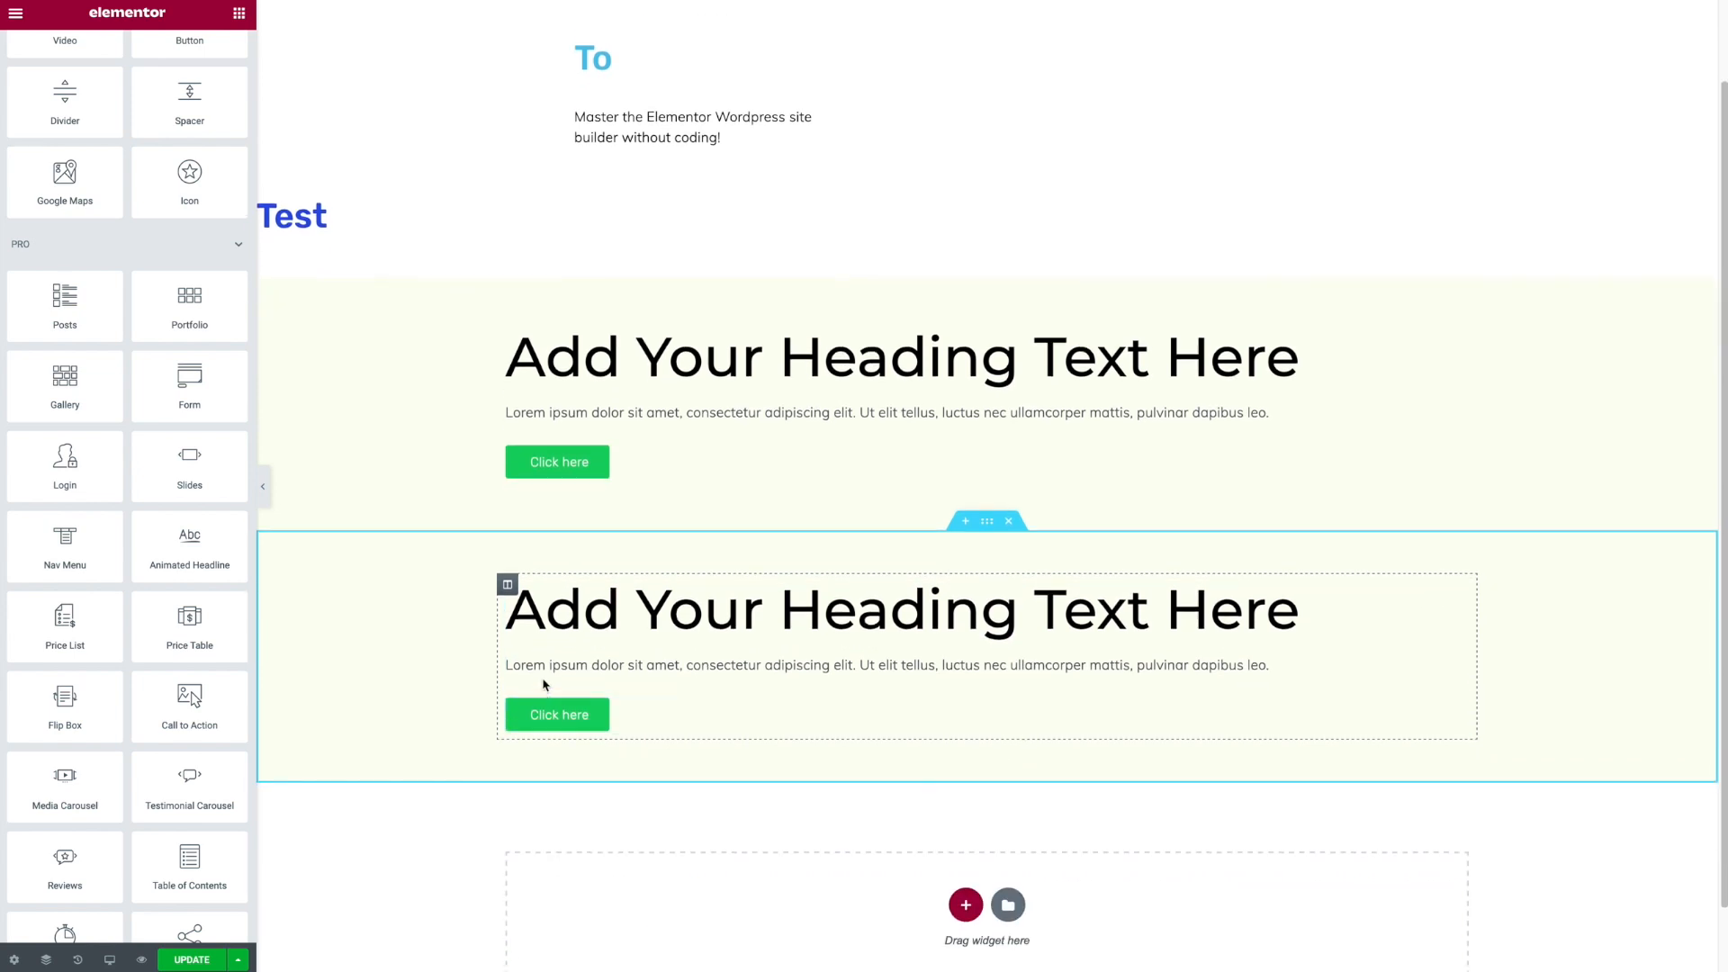
pyautogui.rightClick(509, 589)
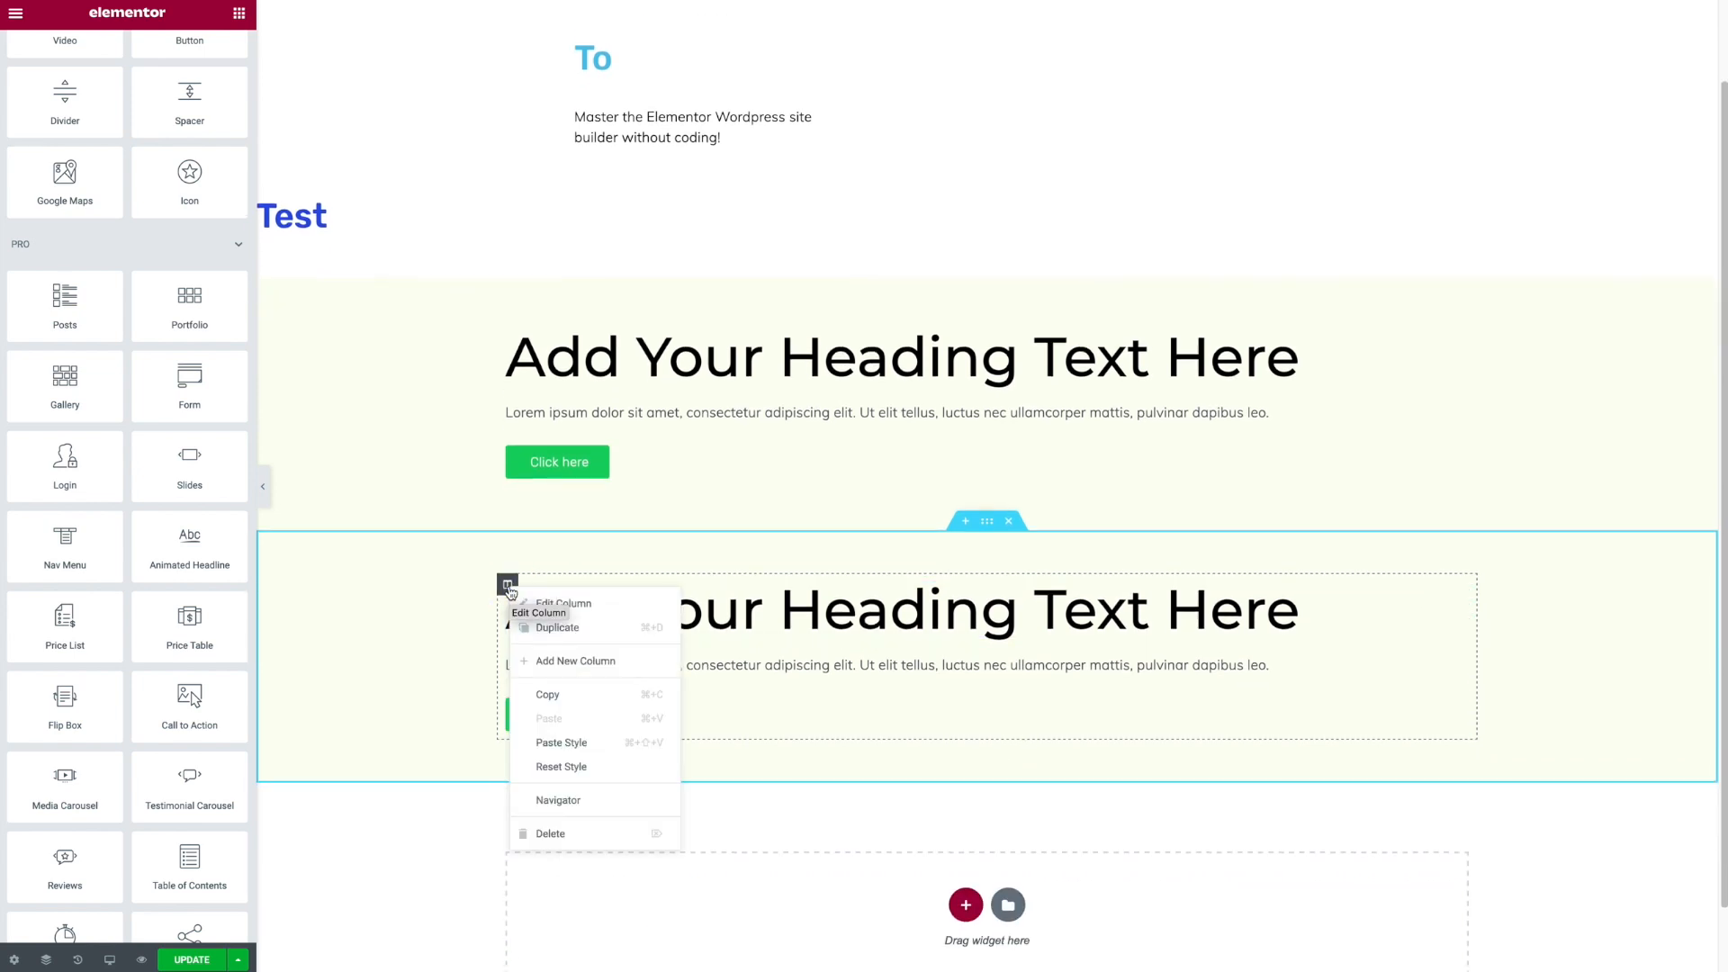
pyautogui.click(572, 628)
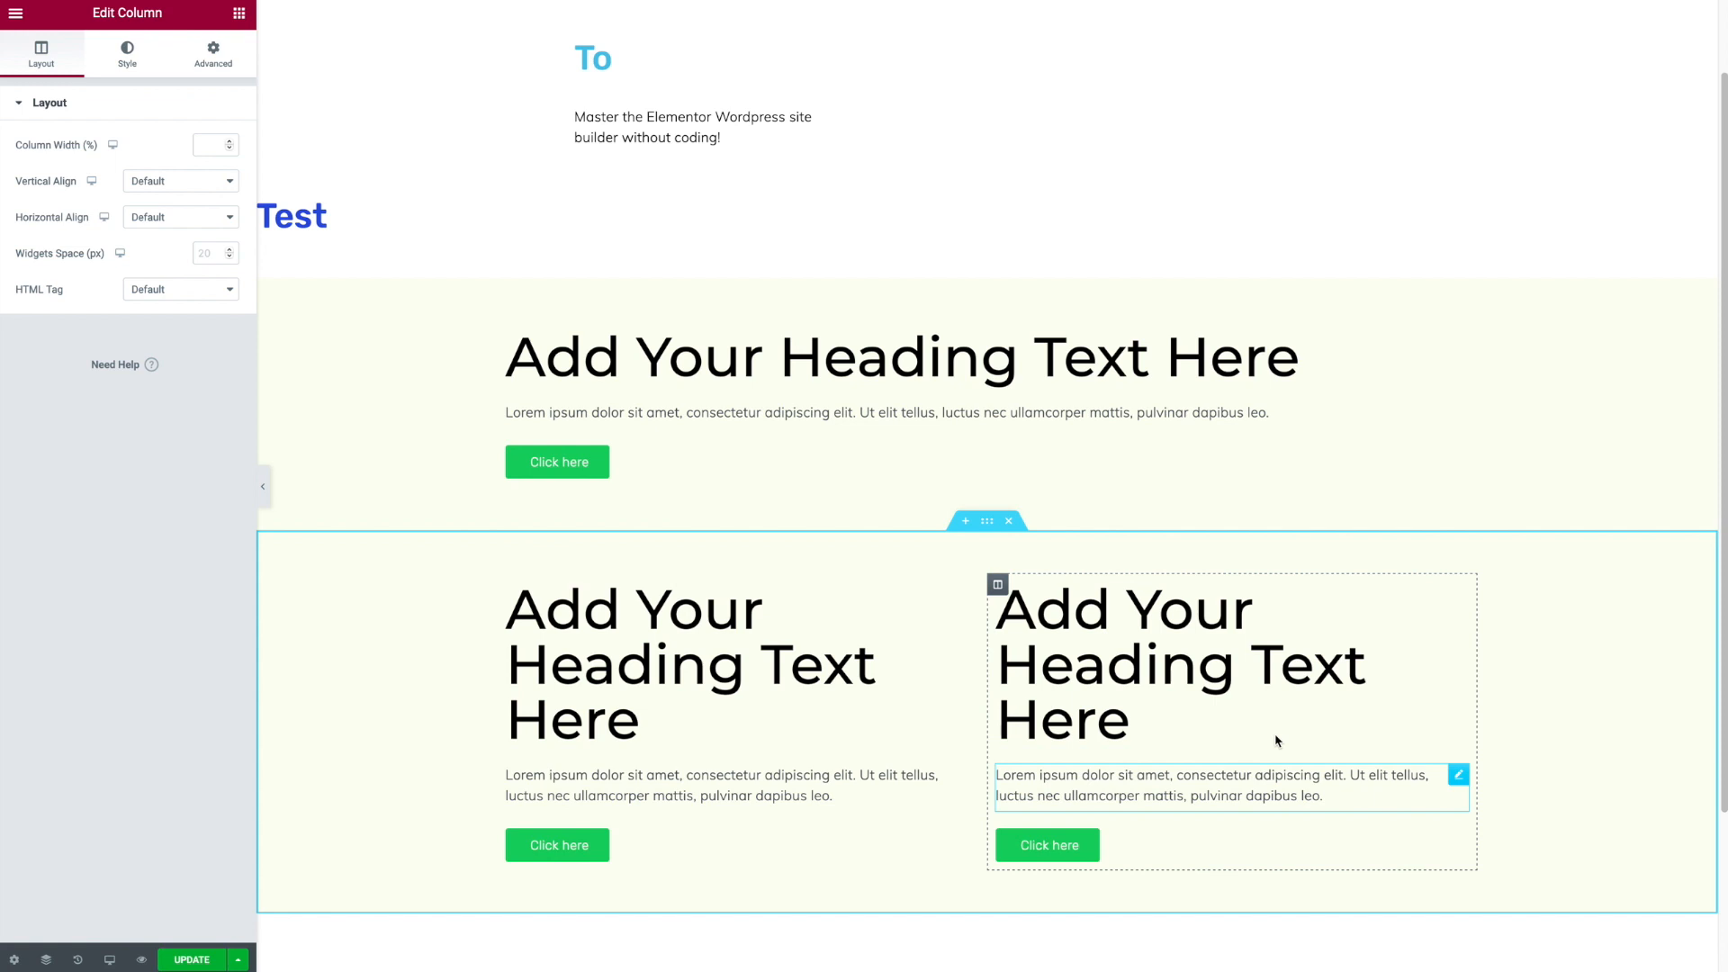
# - Delete the heading in the second column, then undo the deletion
pyautogui.rightClick(1393, 682)
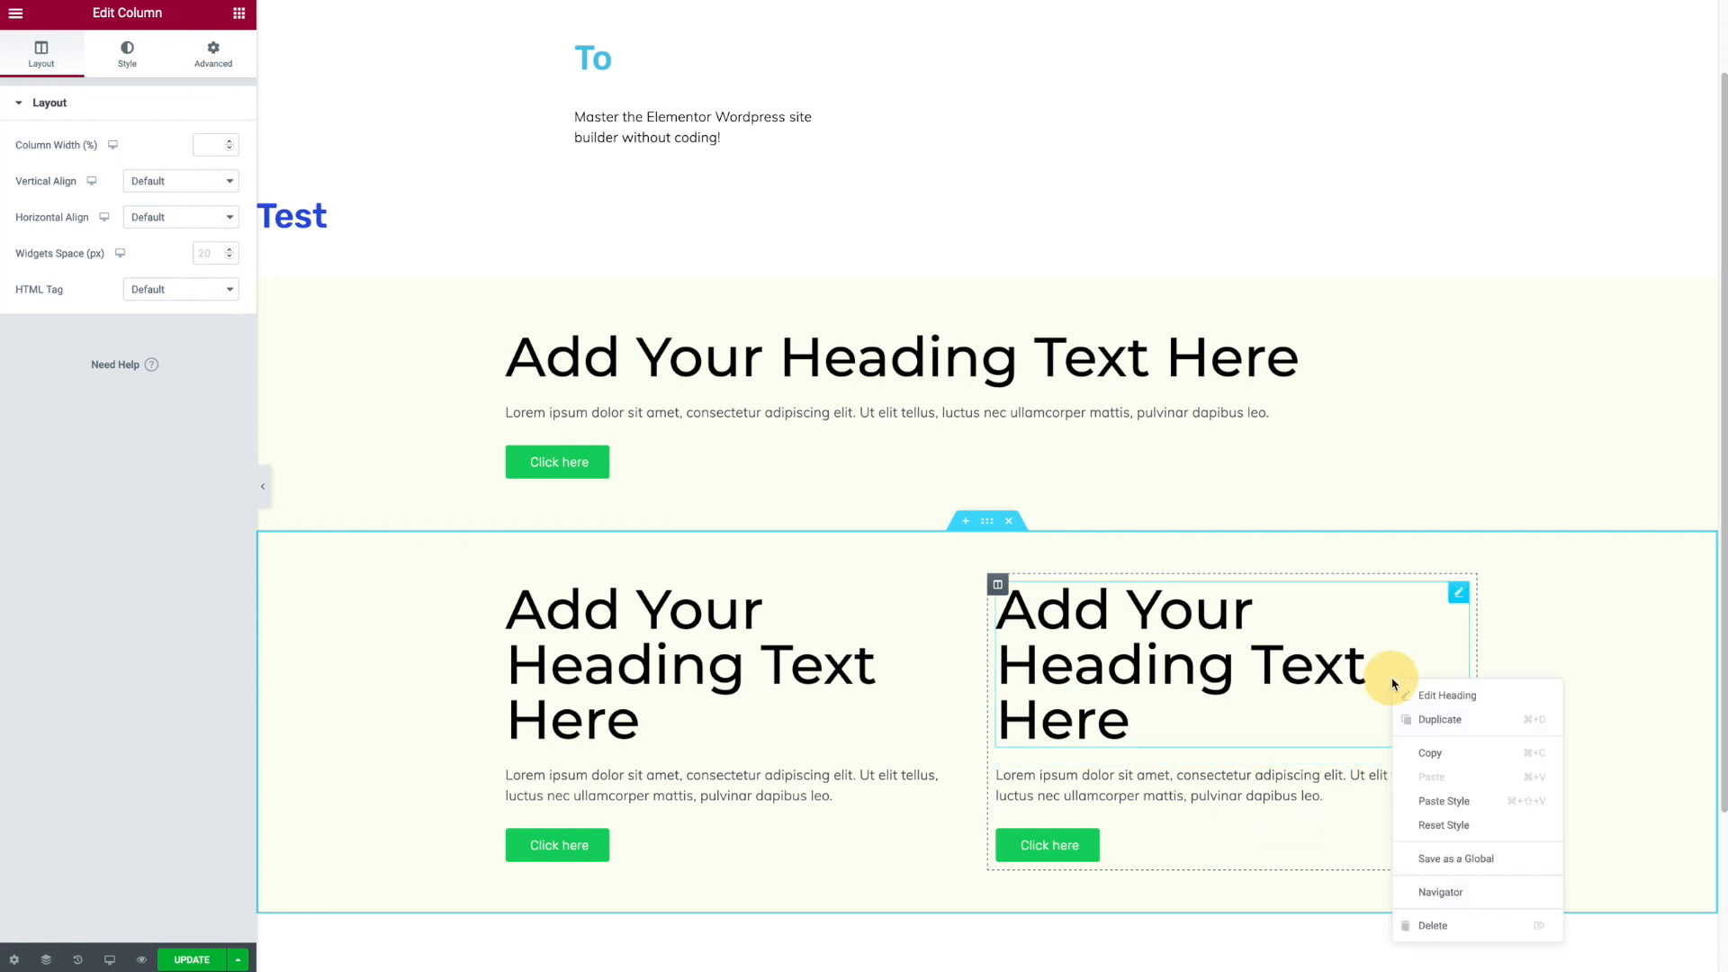
pyautogui.click(1417, 922)
pyautogui.rightClick(1274, 625)
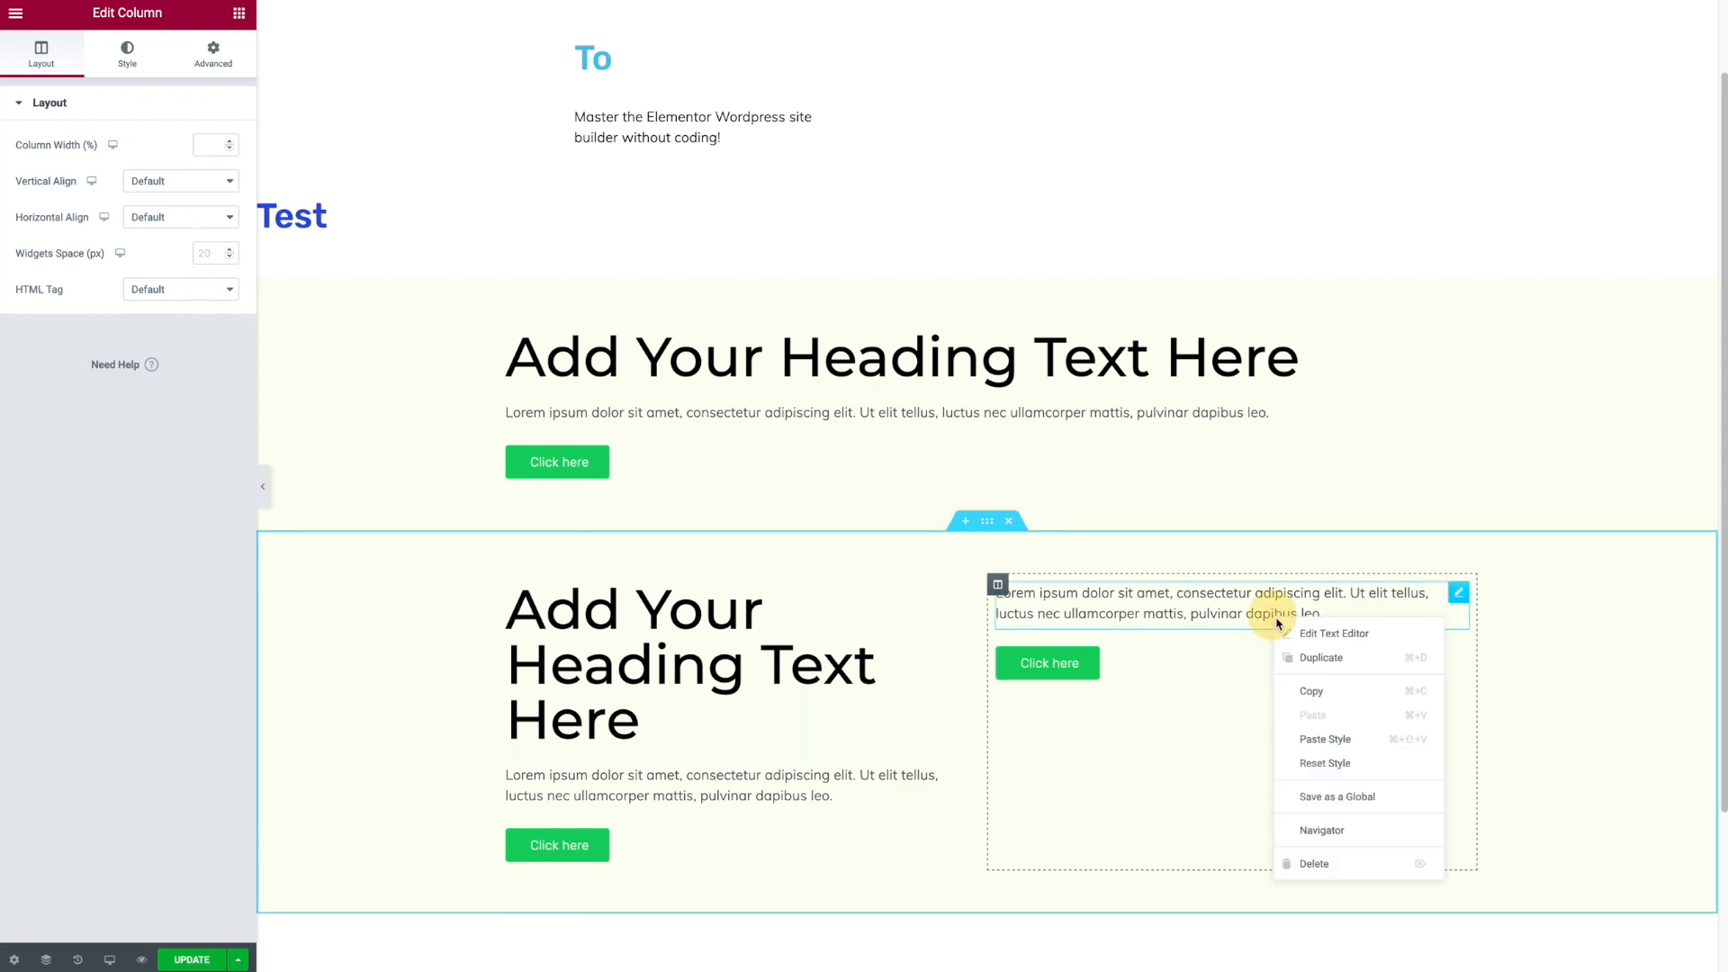
pyautogui.click(1161, 777)
pyautogui.hotkey('ctrl', 'z')
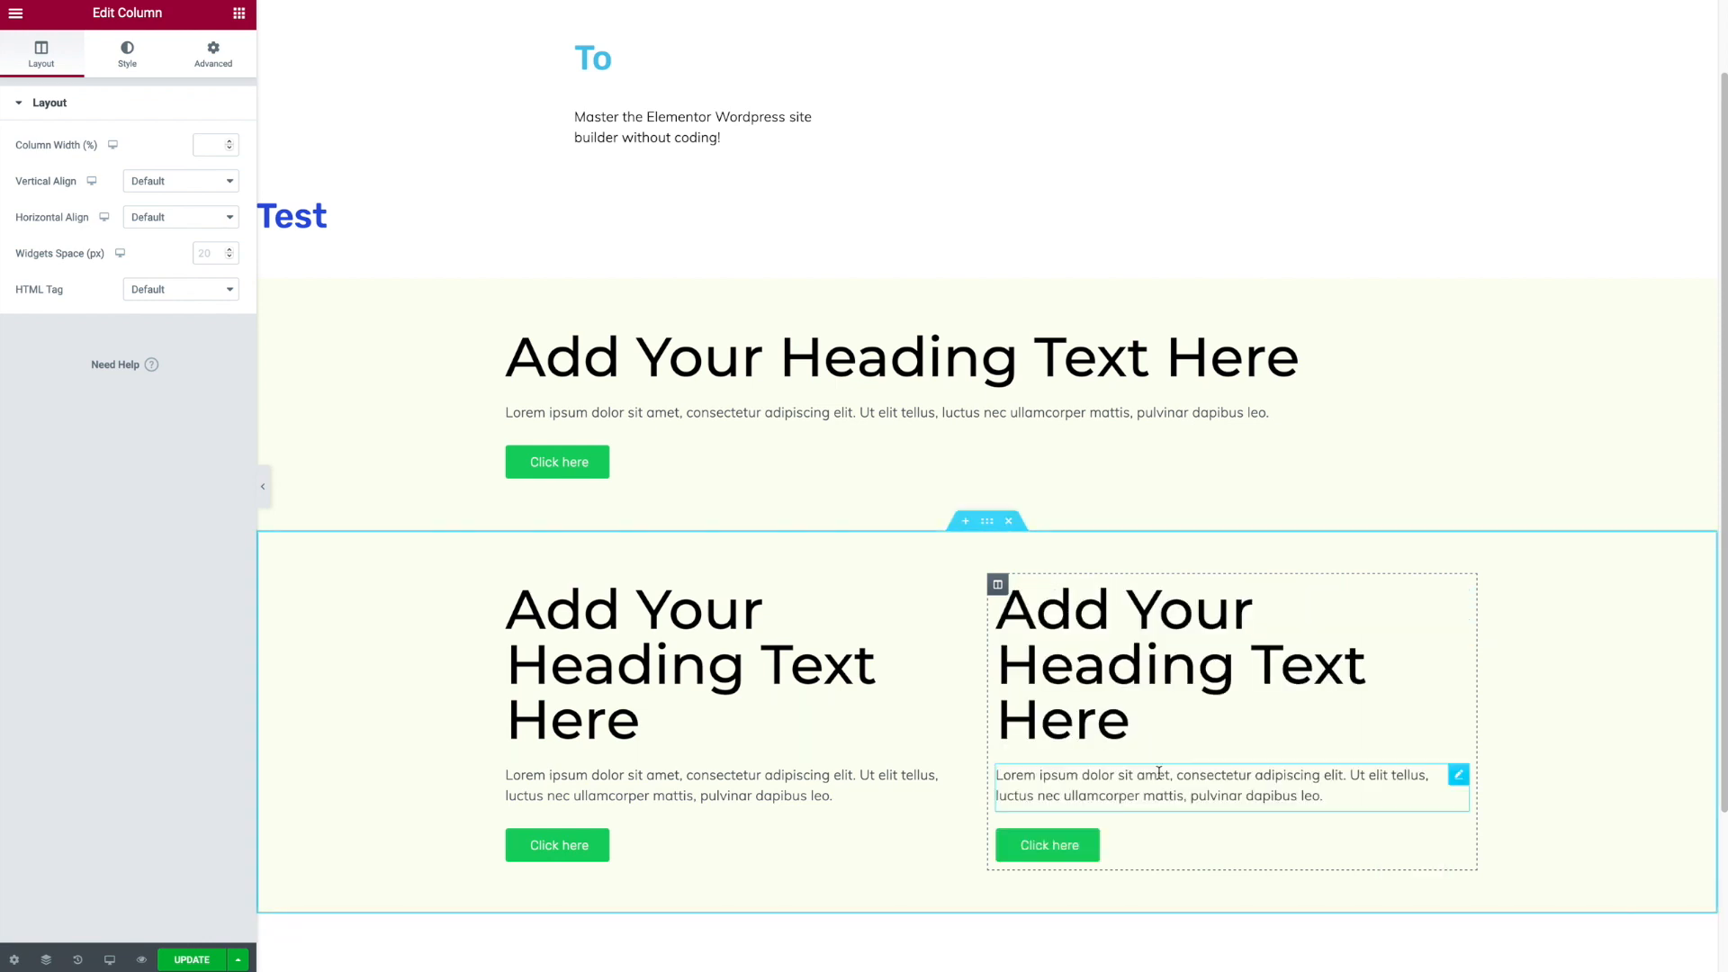
# - Set the first column heading's font family to Montserrat Subrayada
pyautogui.click(844, 628)
pyautogui.click(127, 56)
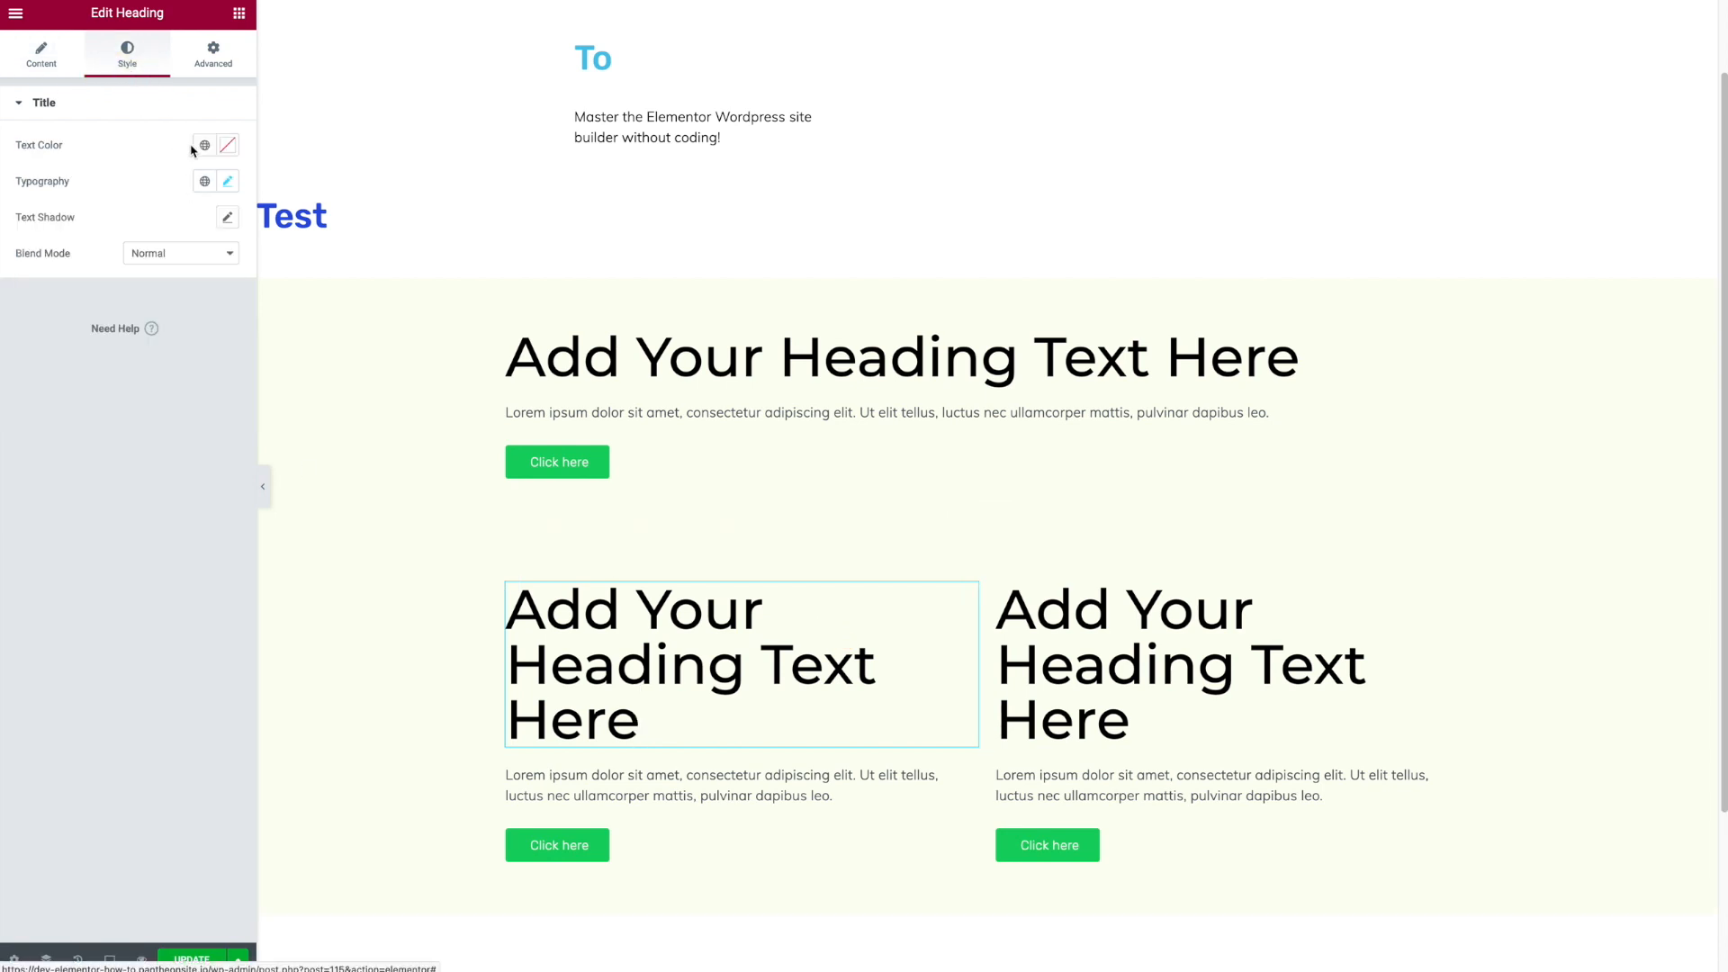
pyautogui.click(227, 181)
pyautogui.click(174, 262)
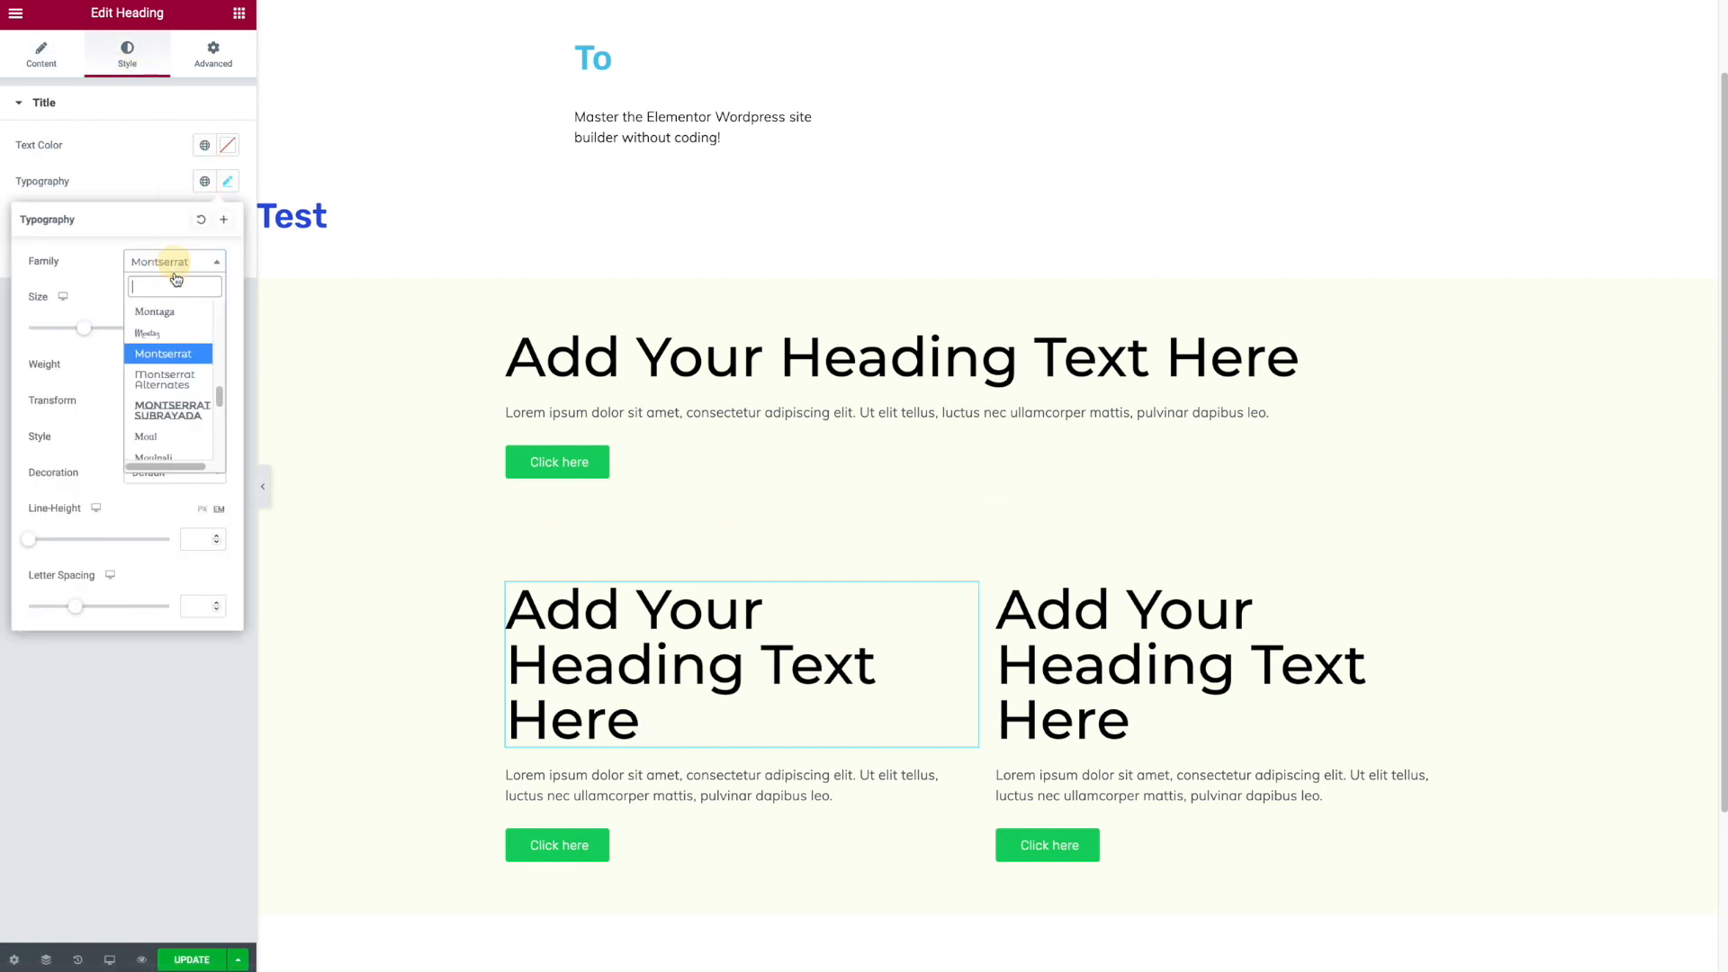
pyautogui.click(167, 409)
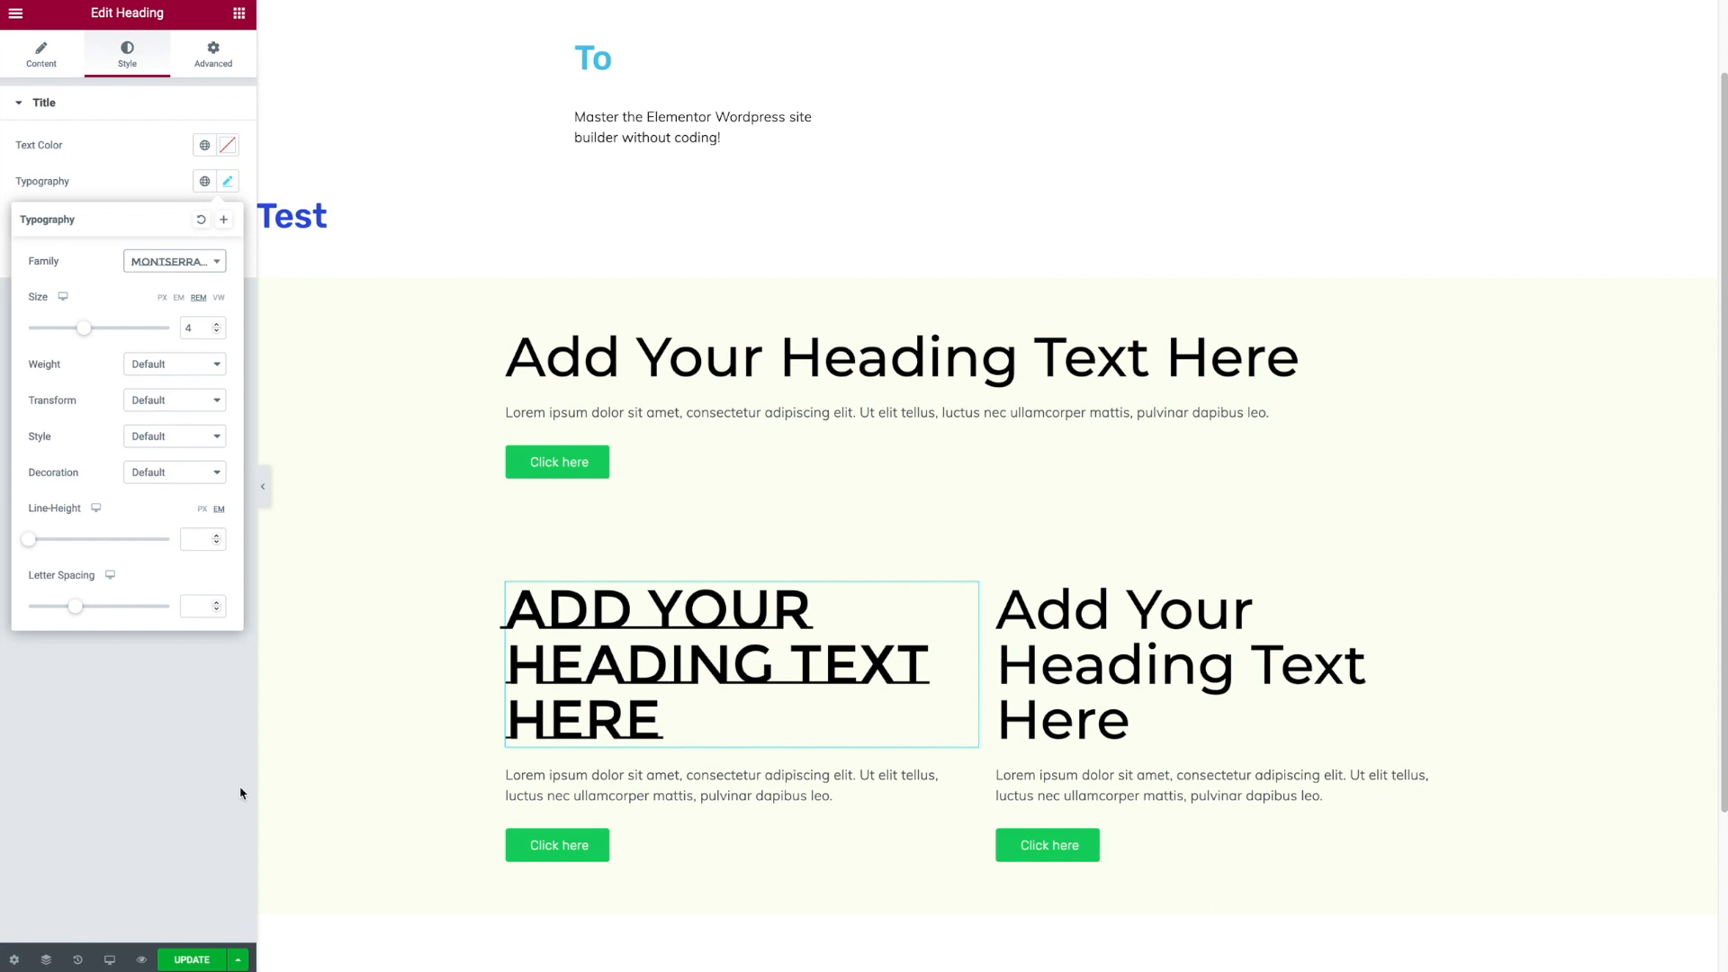
pyautogui.click(829, 932)
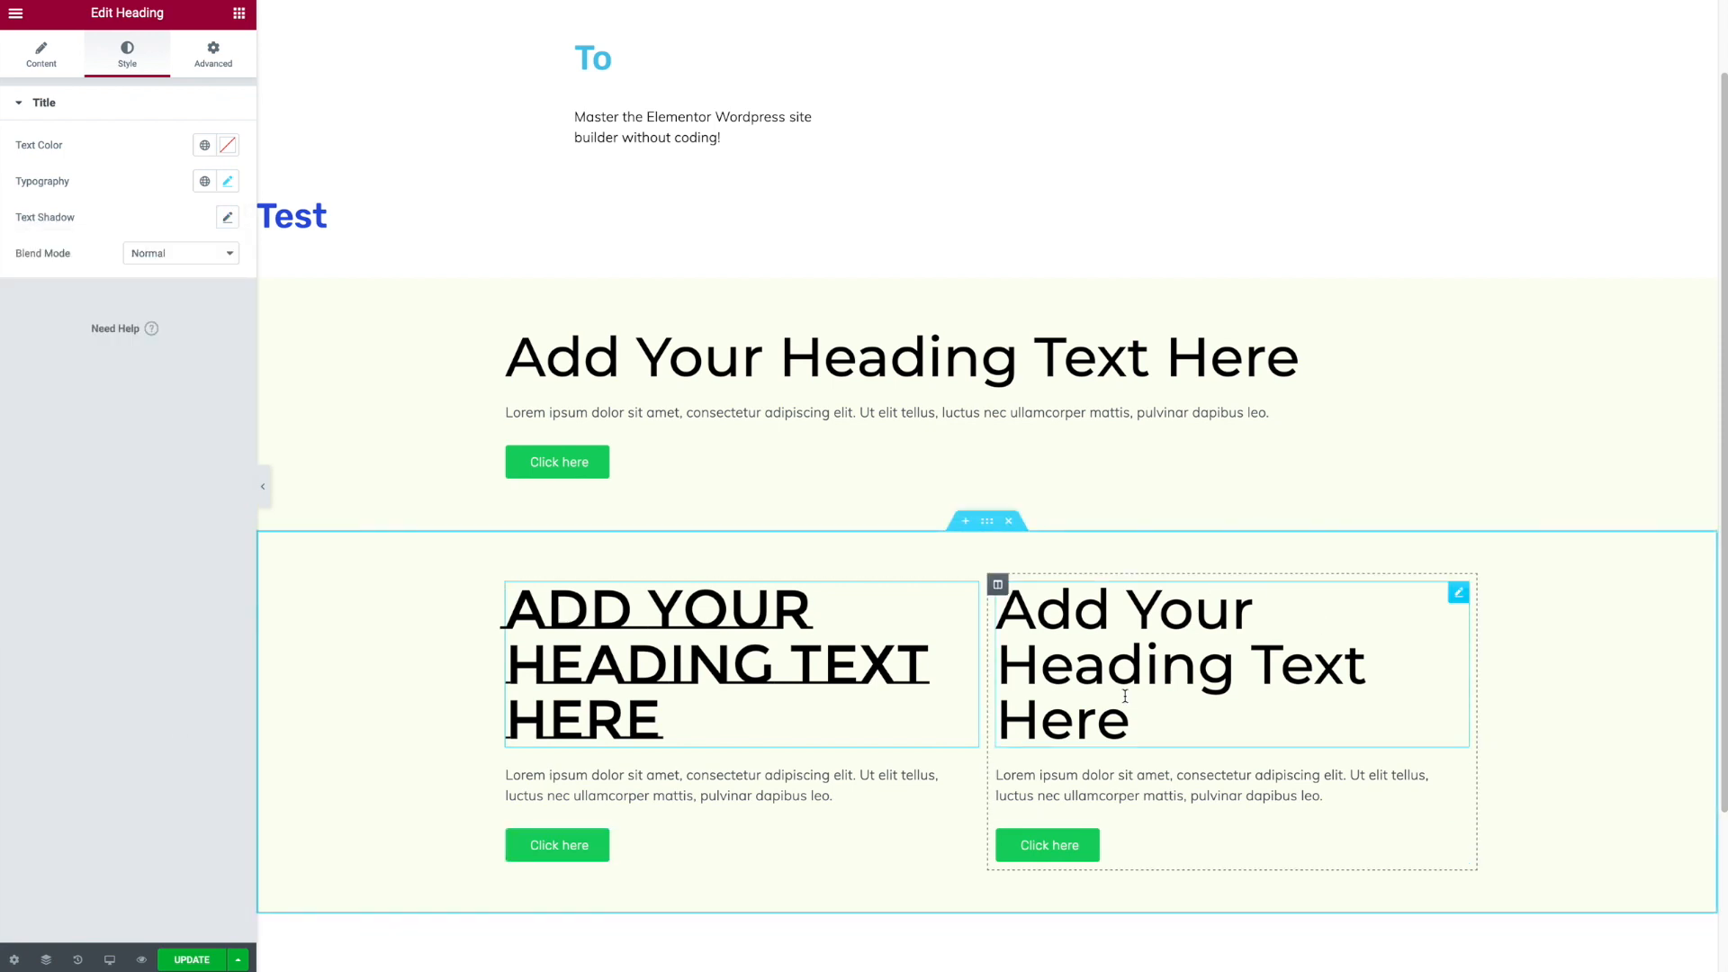
# - Duplicate the second column to make three columns in the section
pyautogui.rightClick(998, 586)
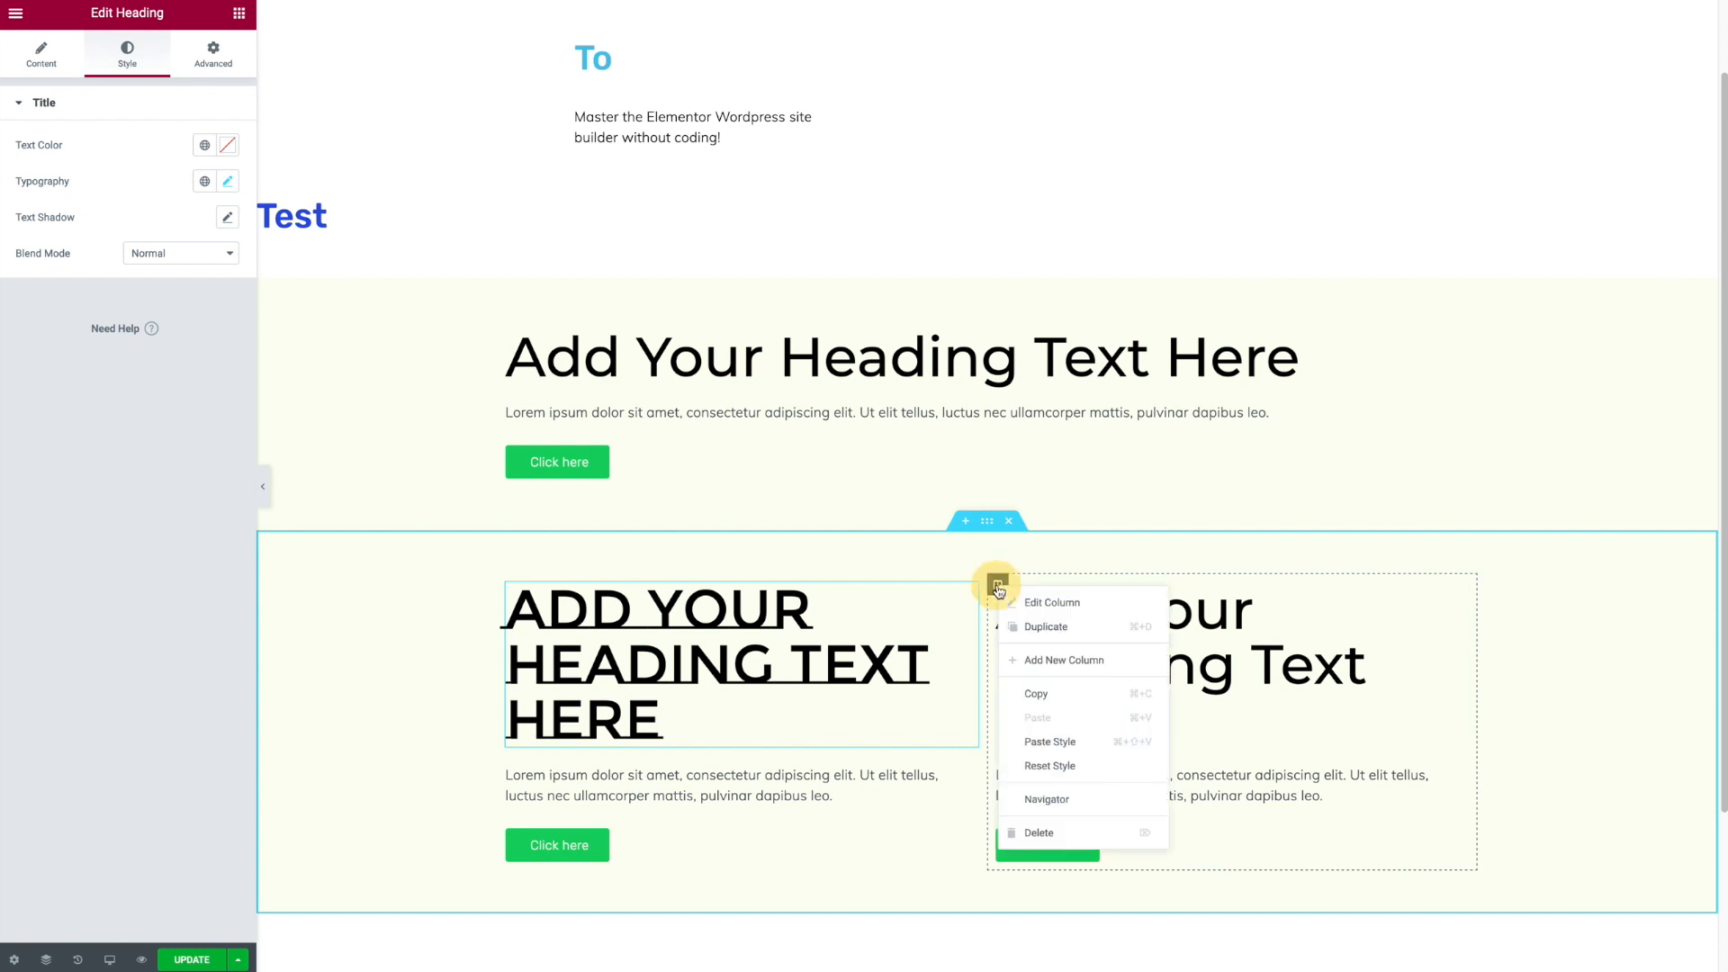
pyautogui.click(1044, 626)
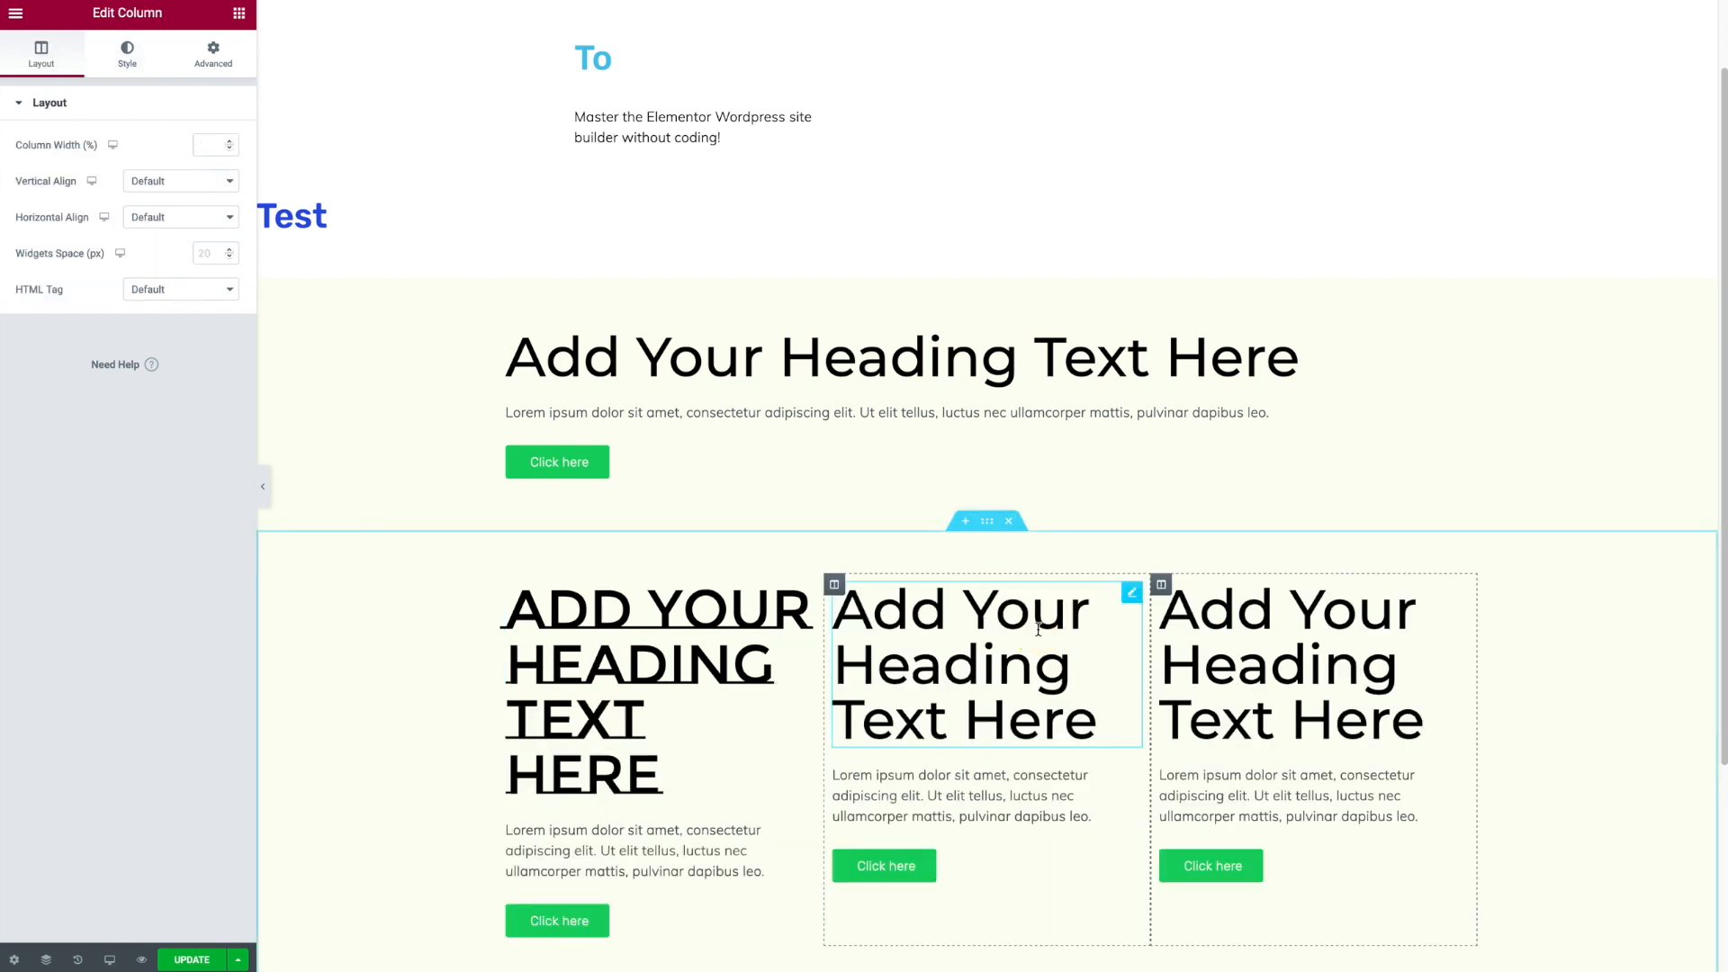
# - Copy the first column heading and paste its style onto the third column's heading
pyautogui.rightClick(691, 649)
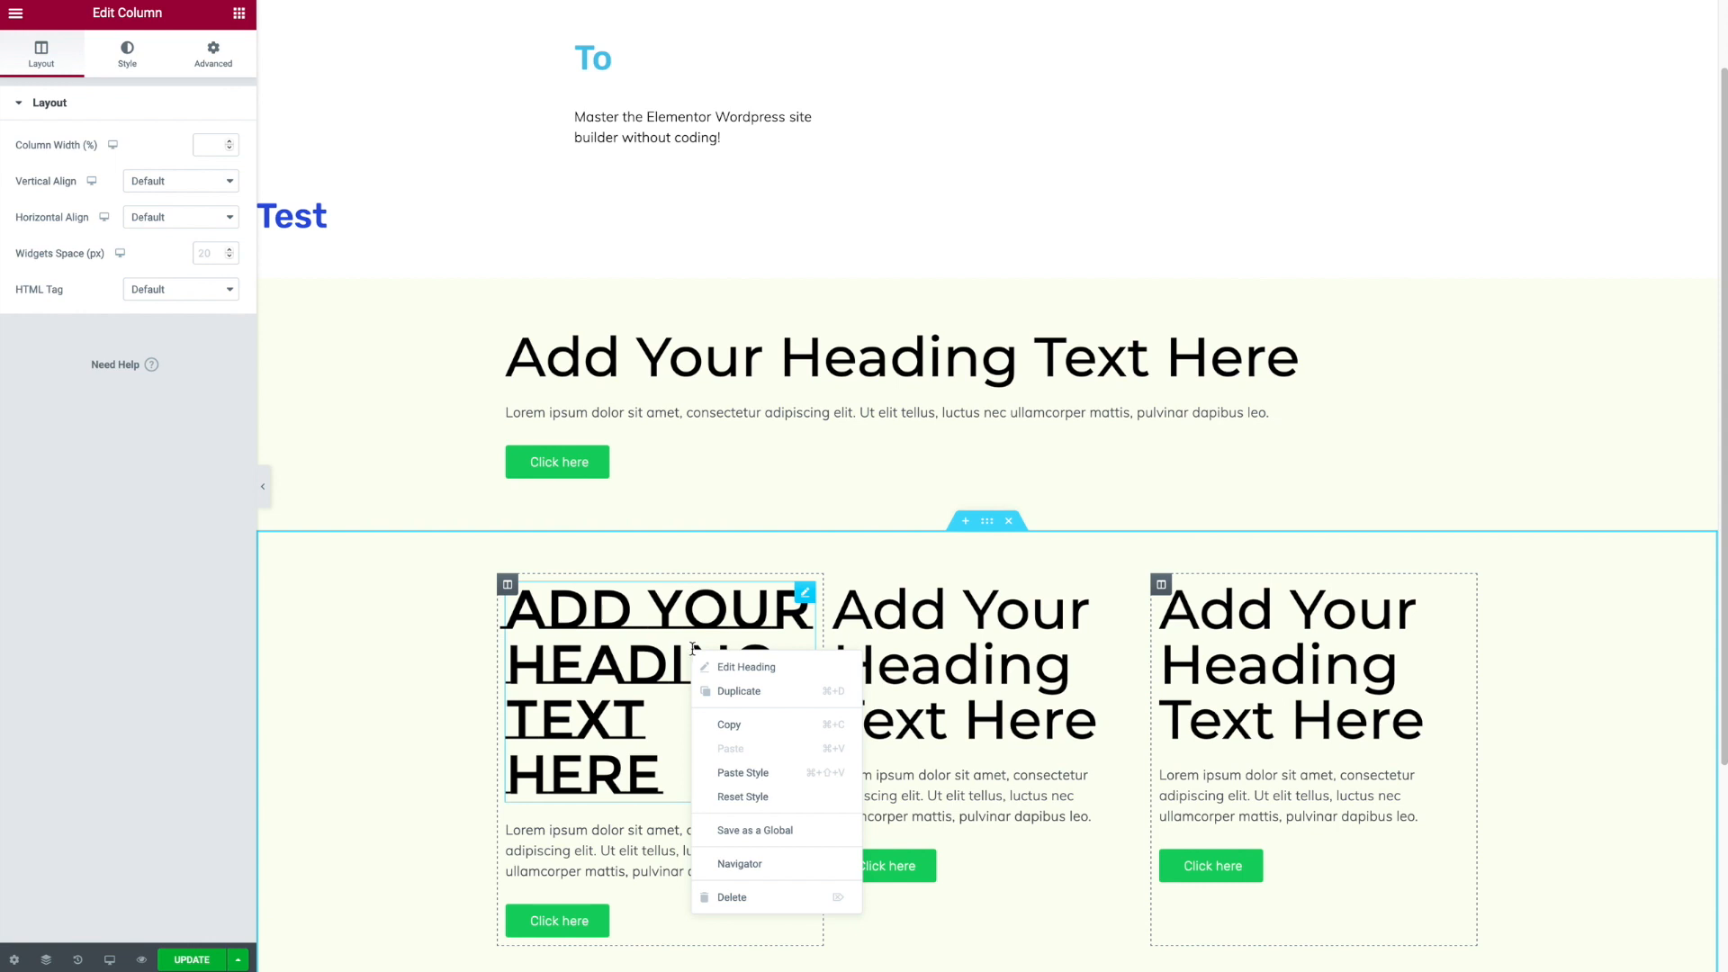
pyautogui.click(729, 724)
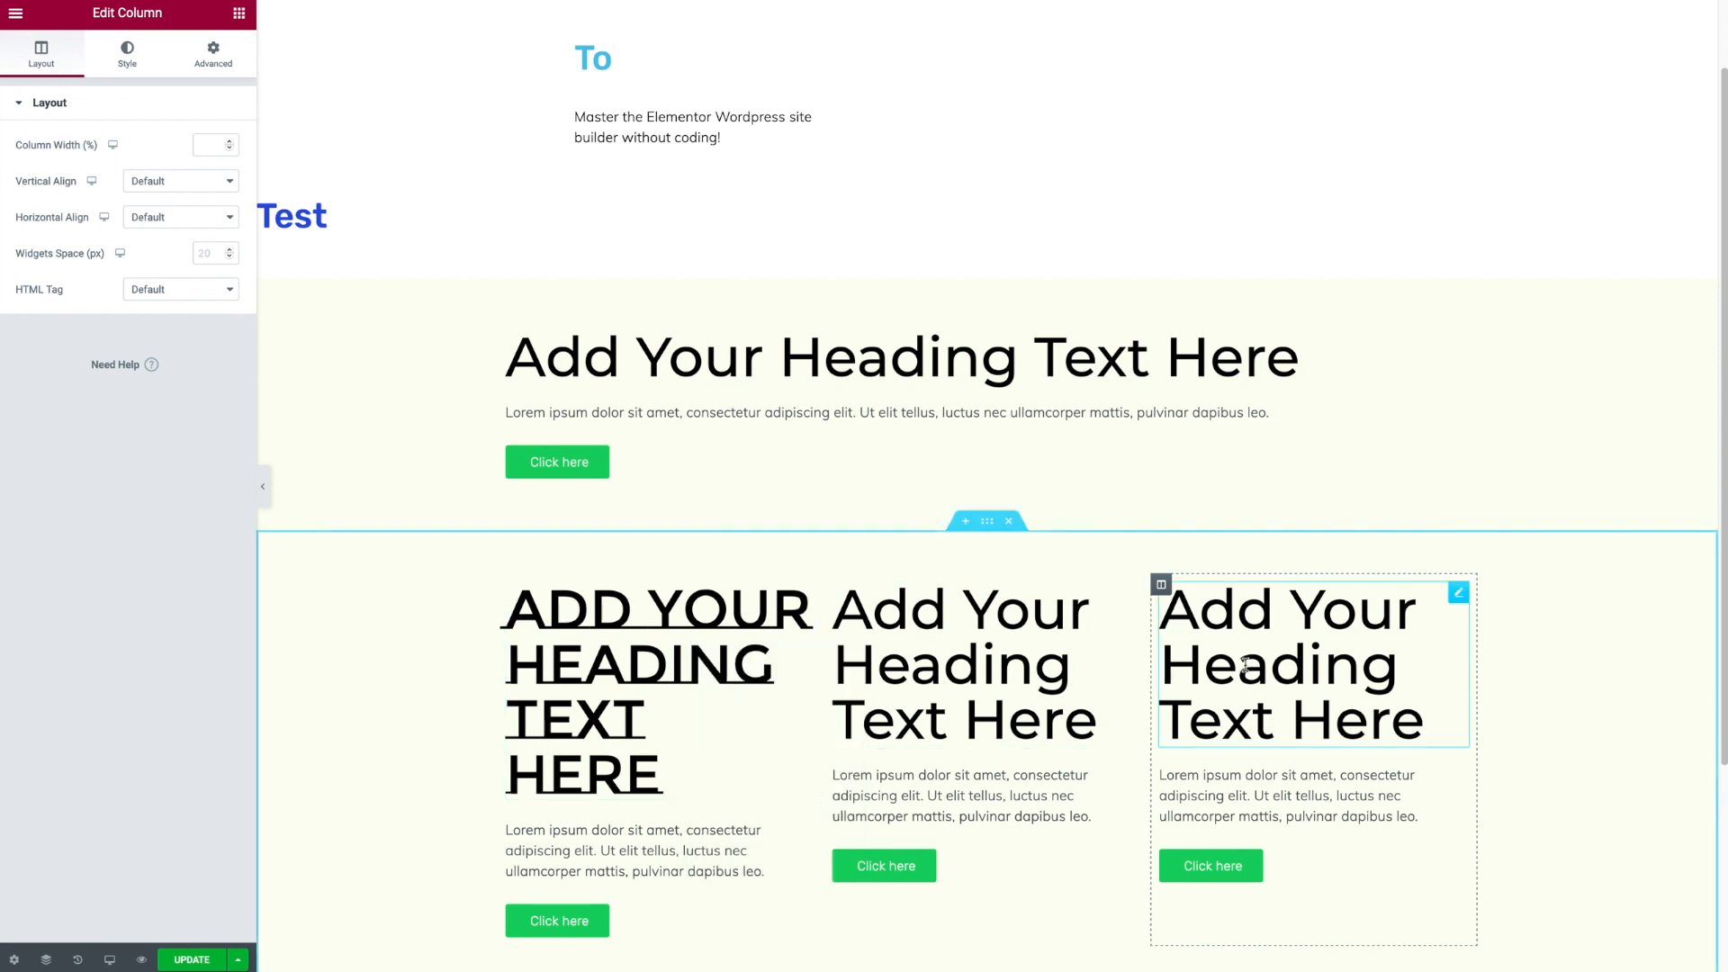
pyautogui.rightClick(1297, 647)
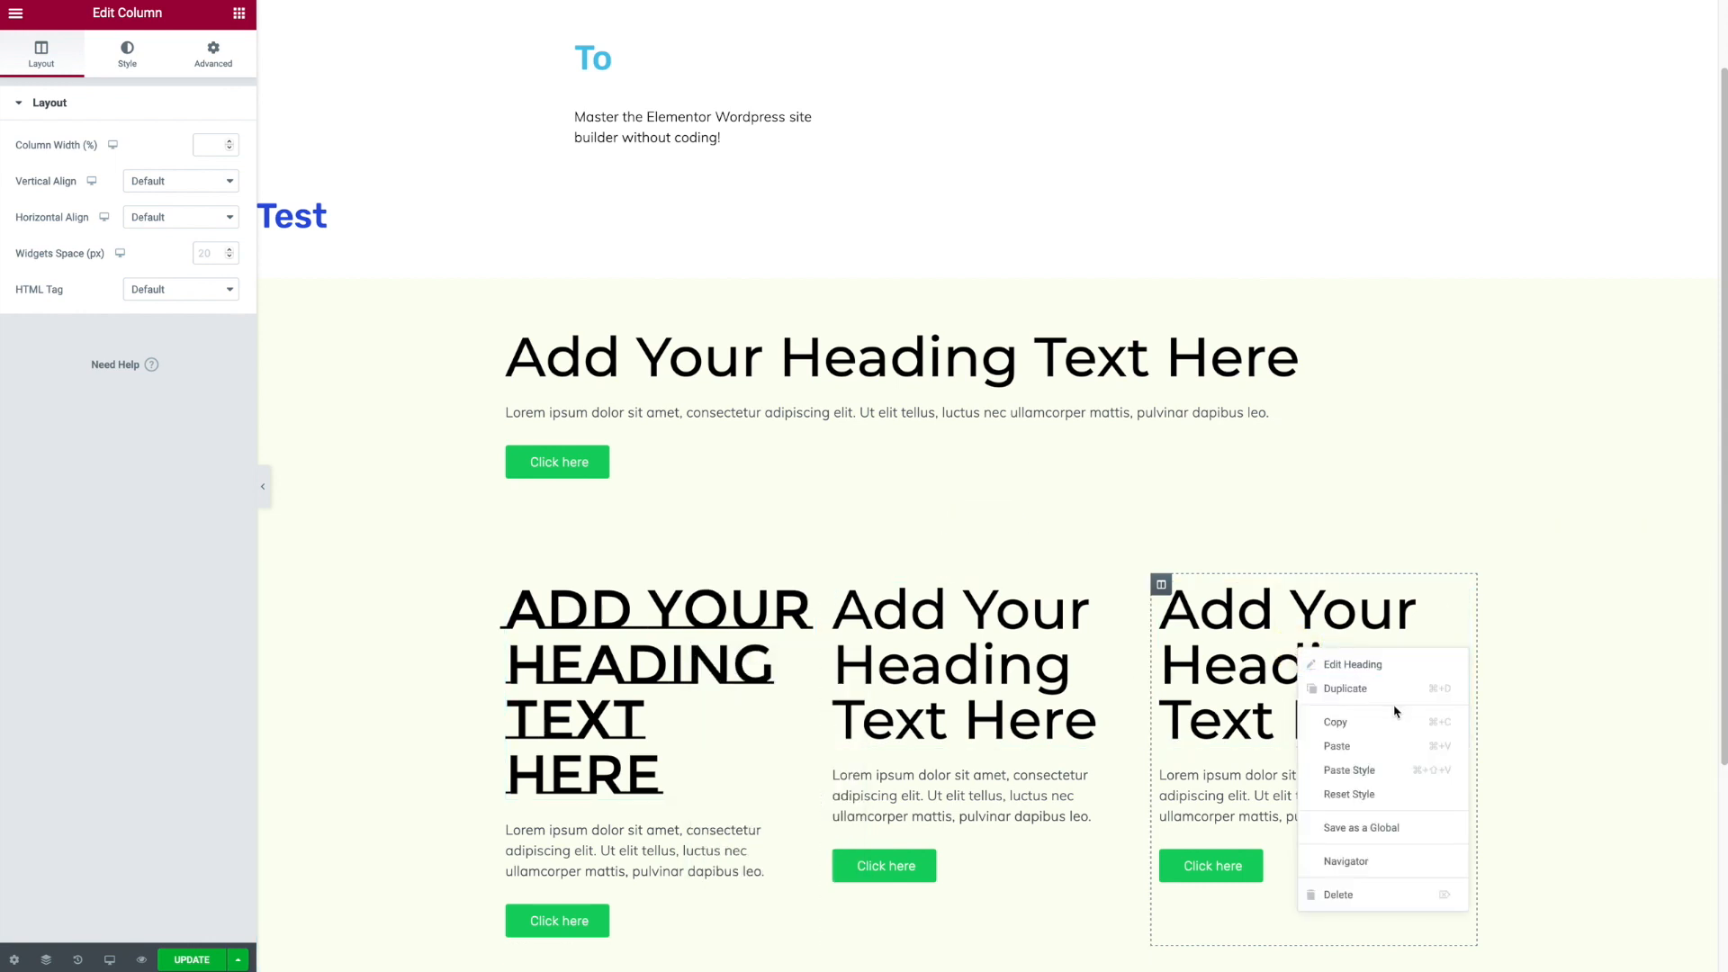
pyautogui.click(1403, 771)
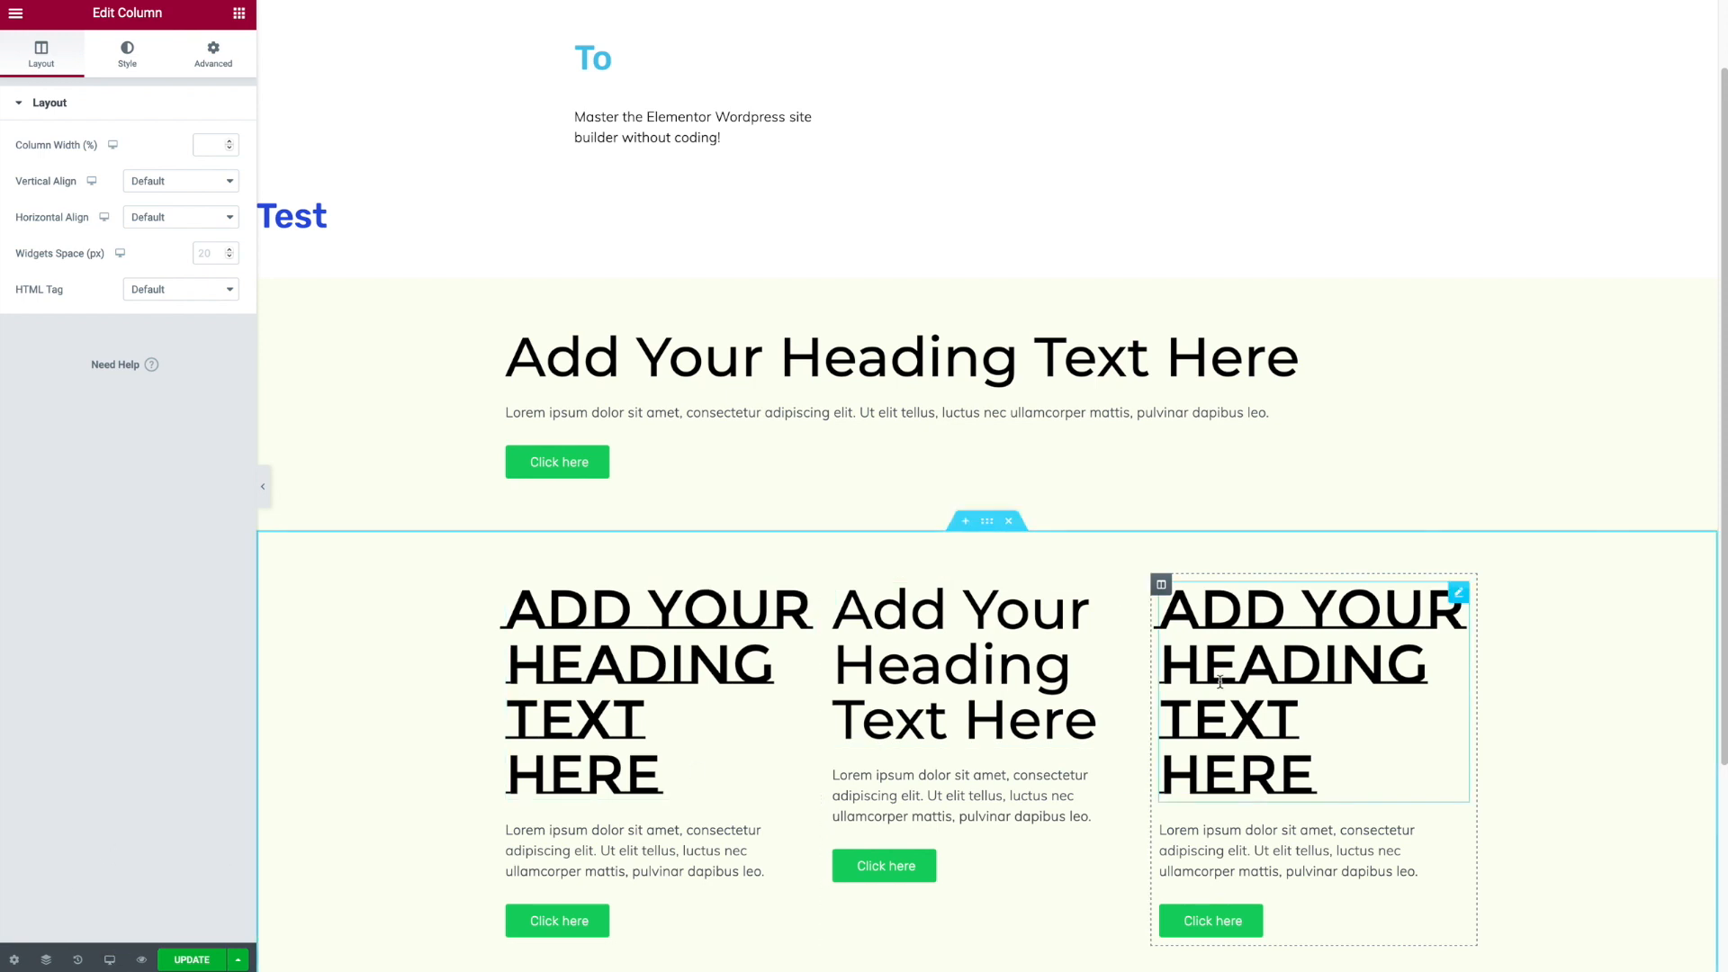
# - Switch to tablet preview and set the first column's width to 100%
pyautogui.scroll(-2, 538, 792)
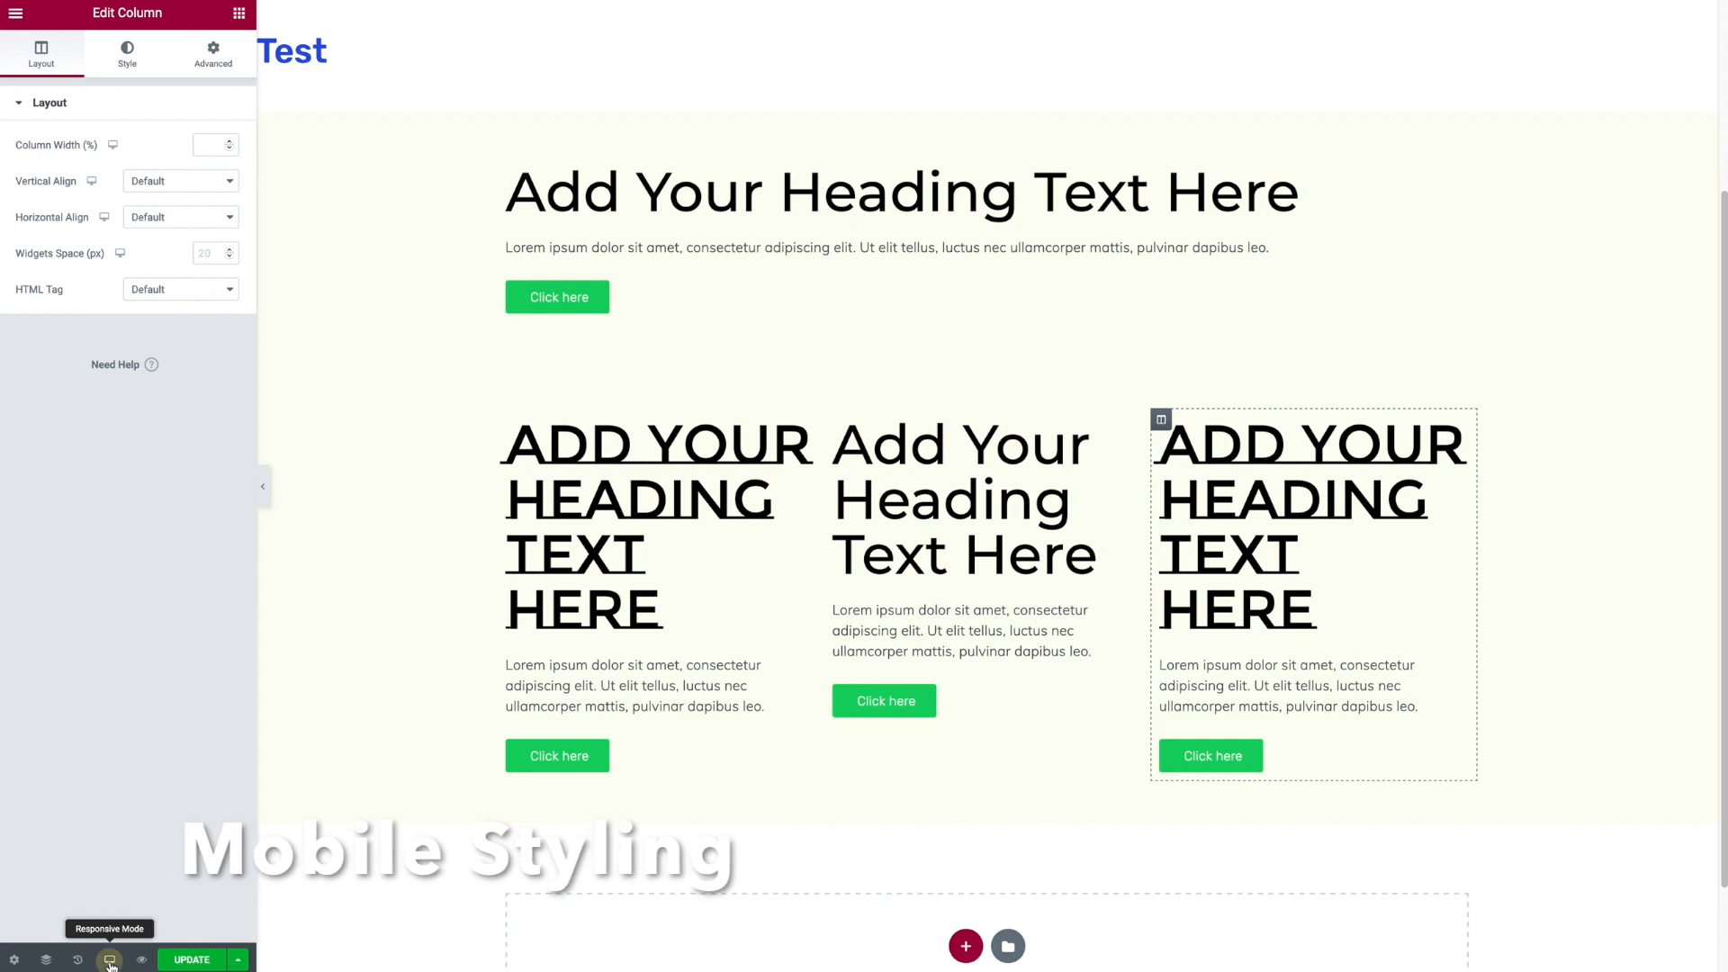
pyautogui.click(108, 960)
pyautogui.click(86, 882)
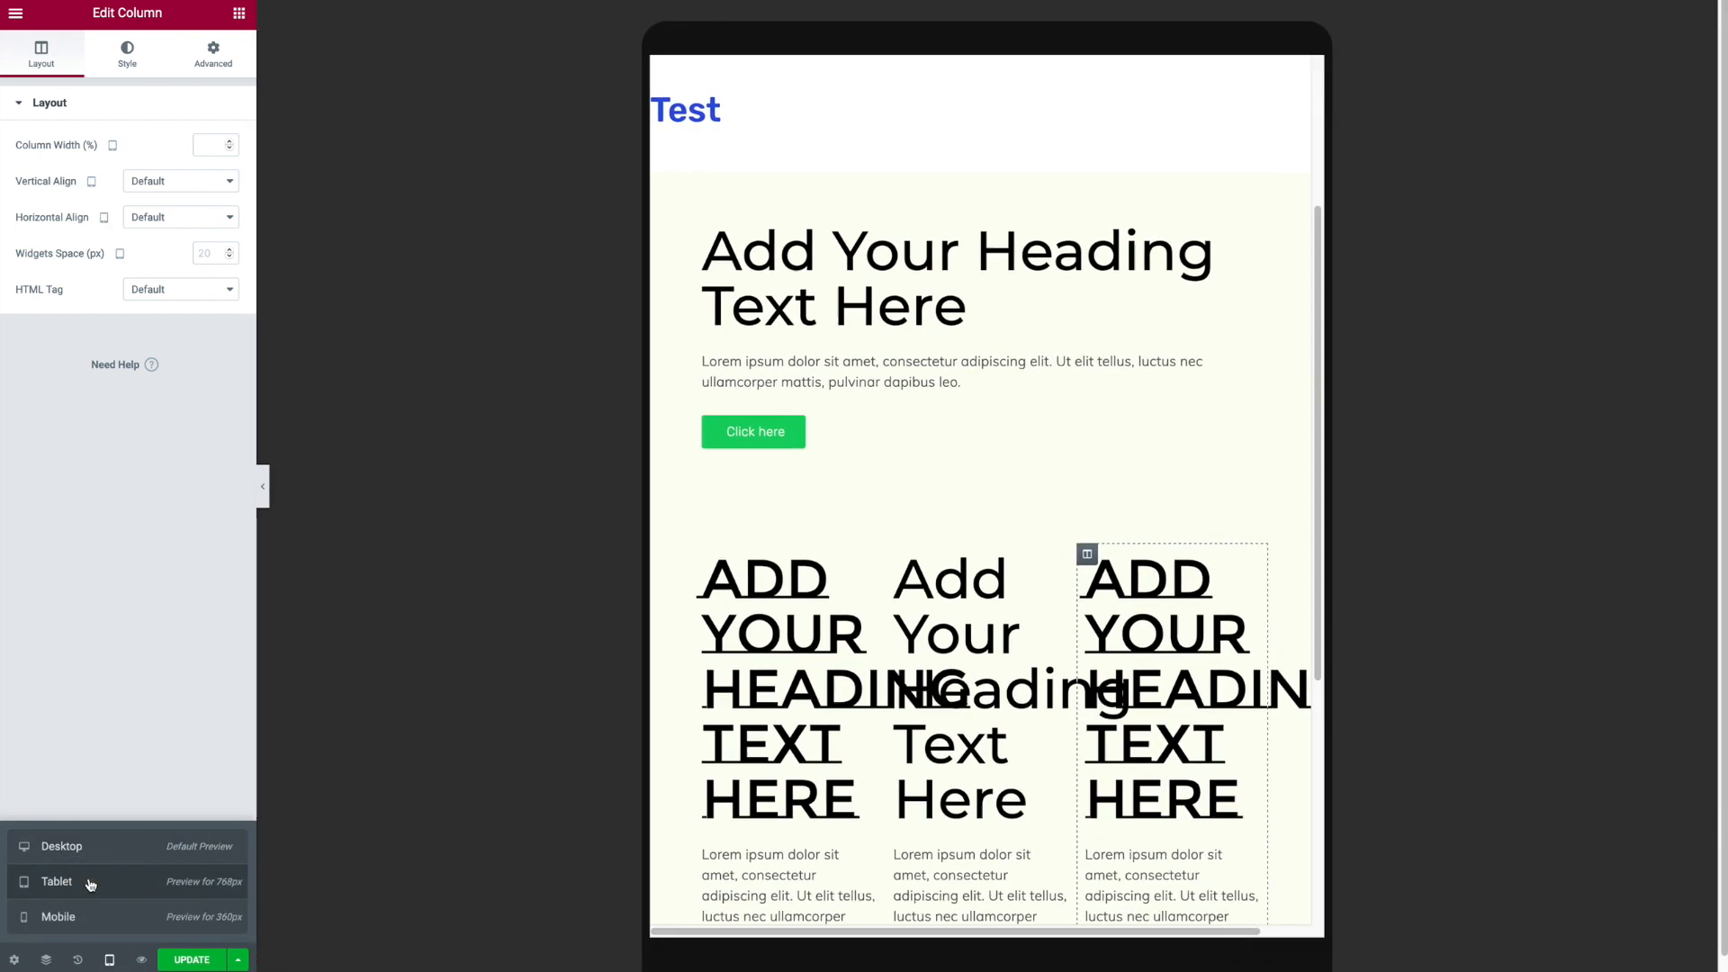
pyautogui.scroll(-3, 1124, 630)
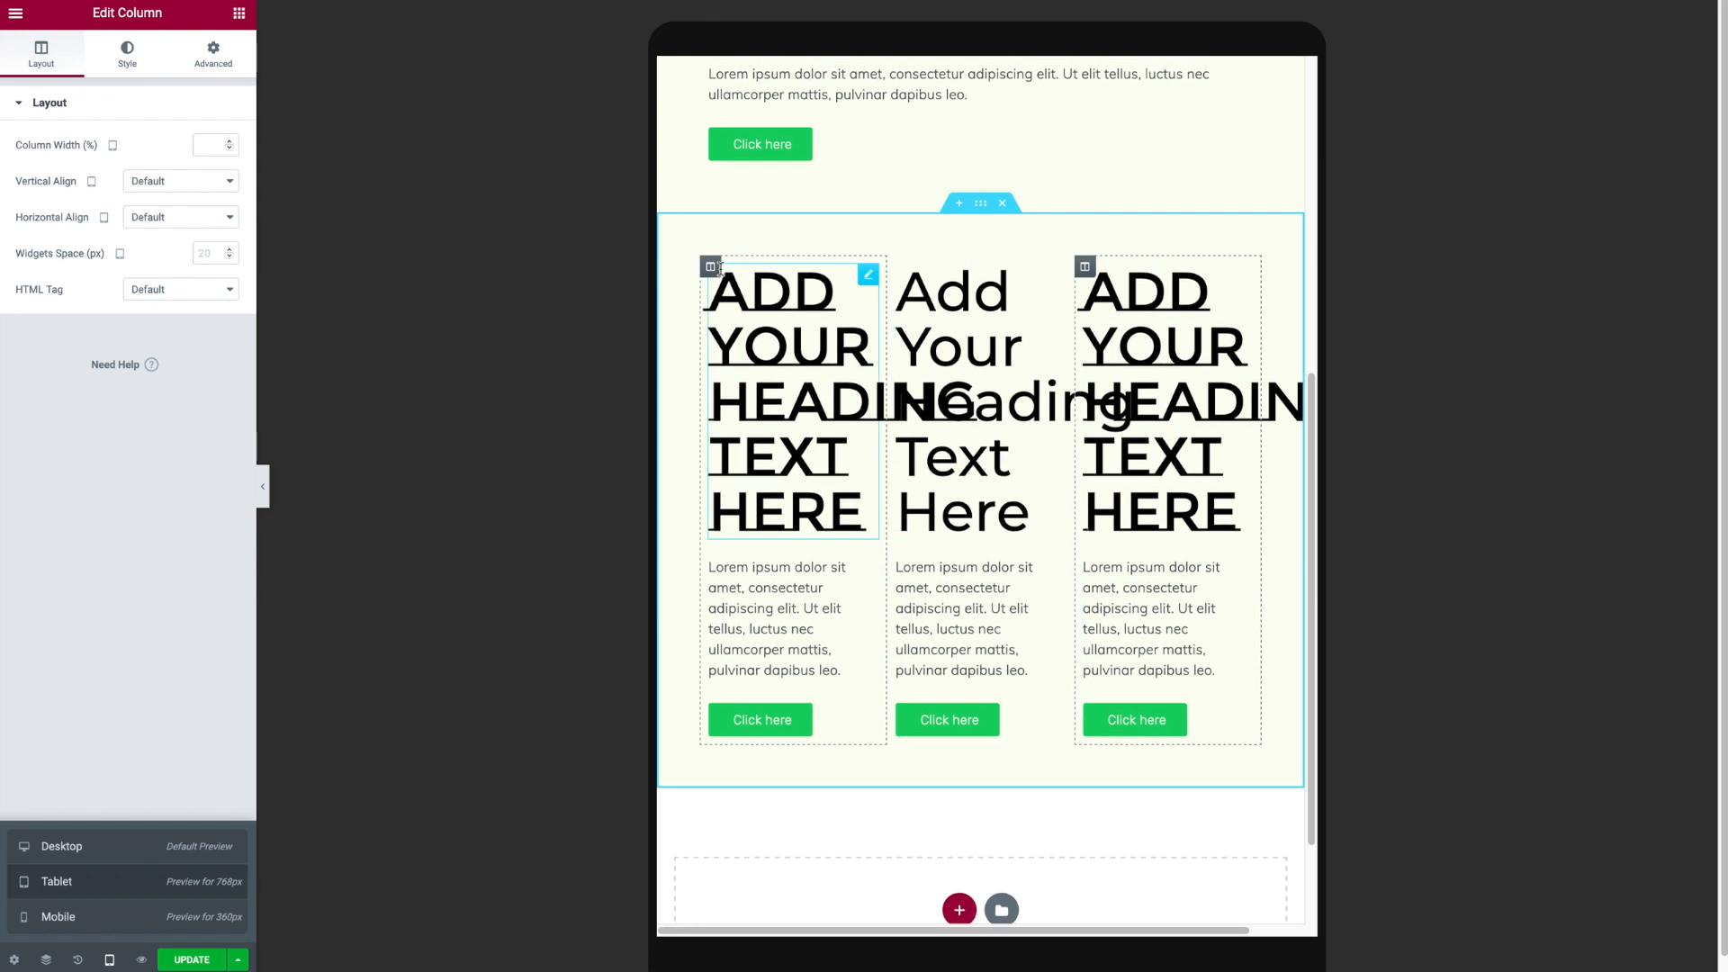
pyautogui.click(711, 267)
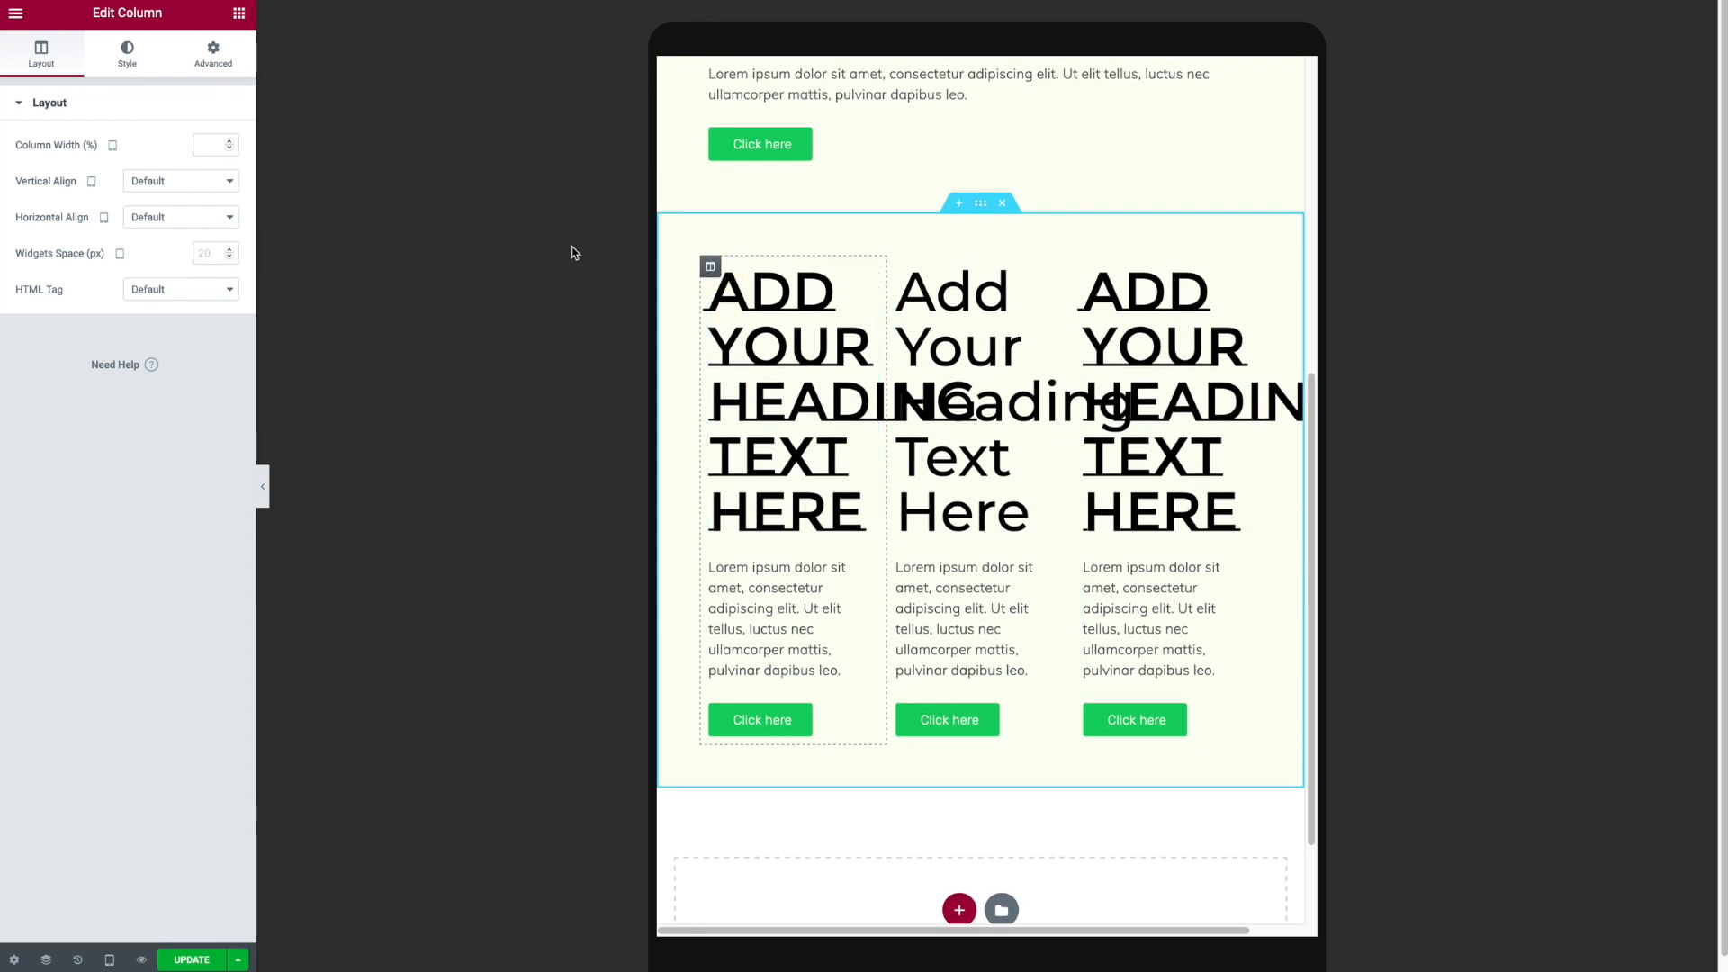
pyautogui.click(207, 149)
pyautogui.write('100')
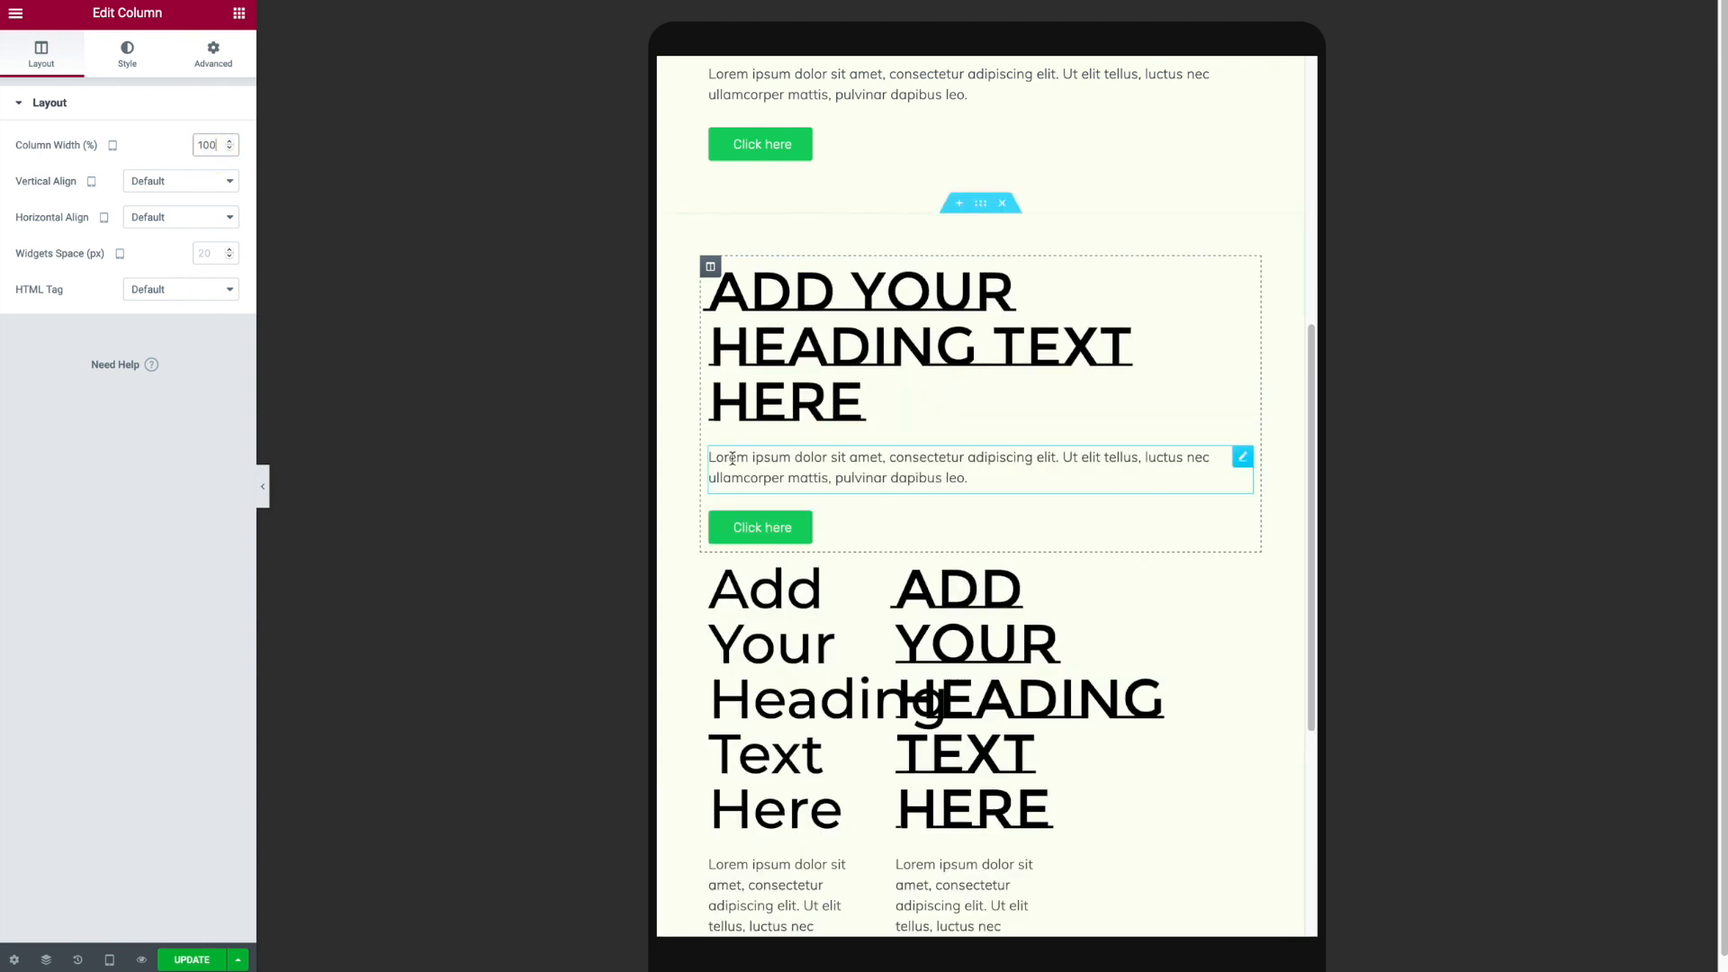
# - Set the second and third columns' widths to 50% each in tablet view
pyautogui.scroll(-1, 720, 540)
pyautogui.click(713, 525)
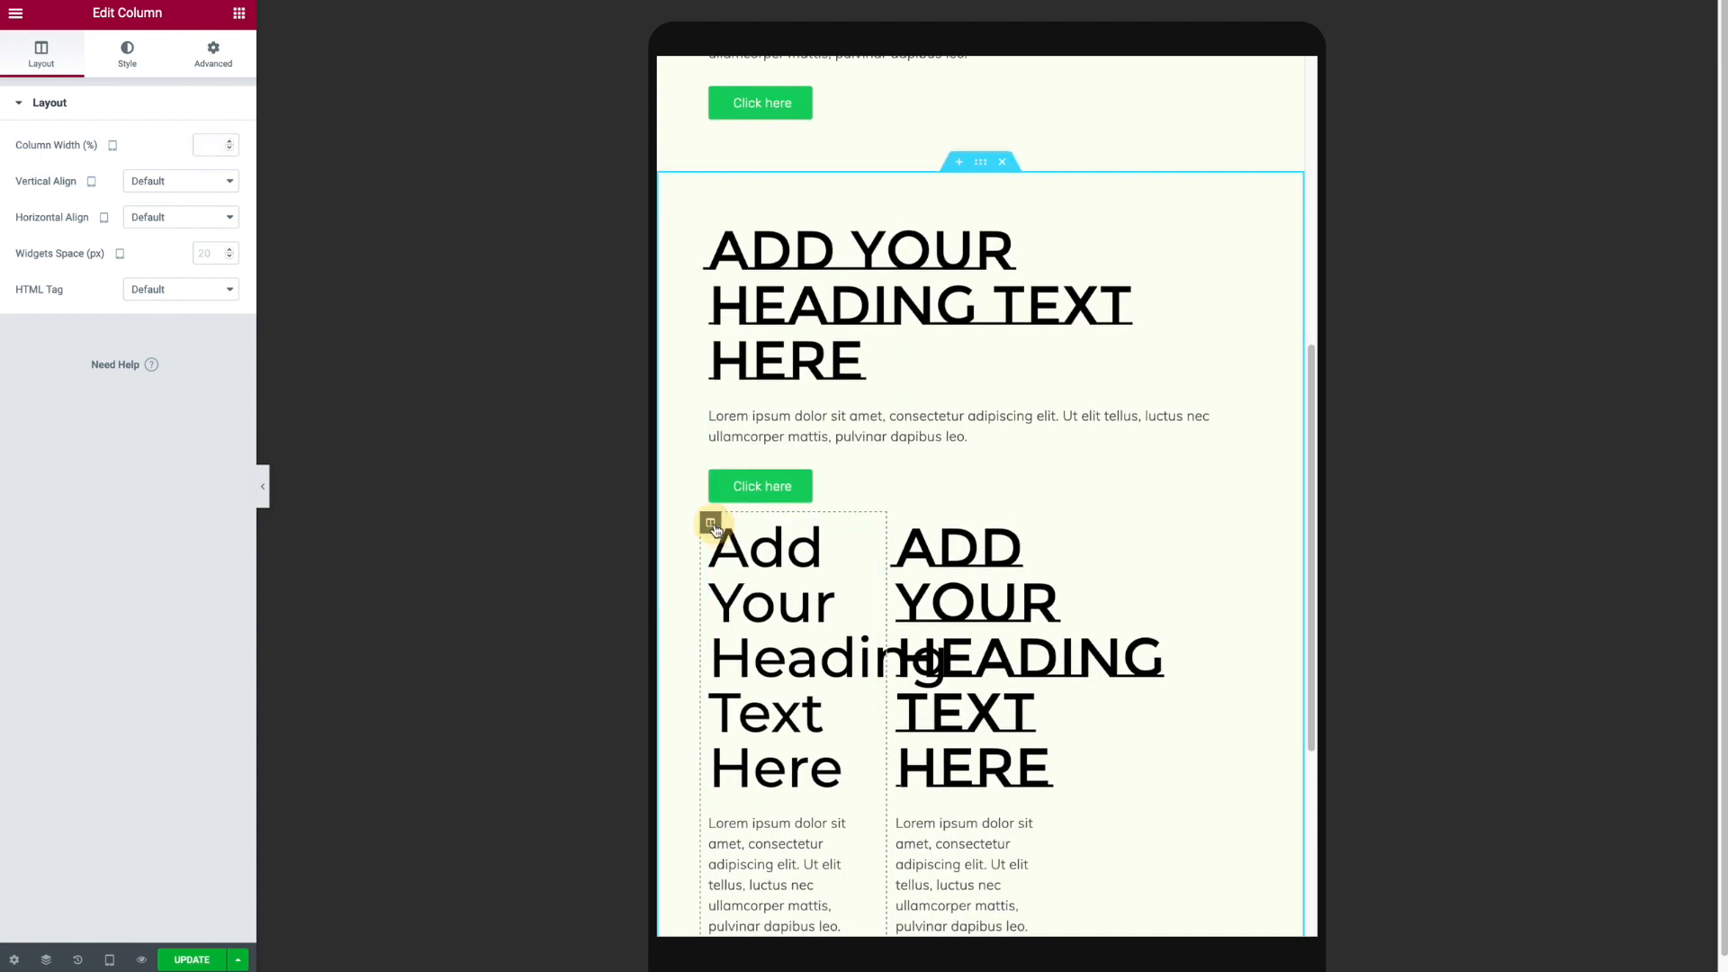
pyautogui.click(214, 147)
pyautogui.write('50')
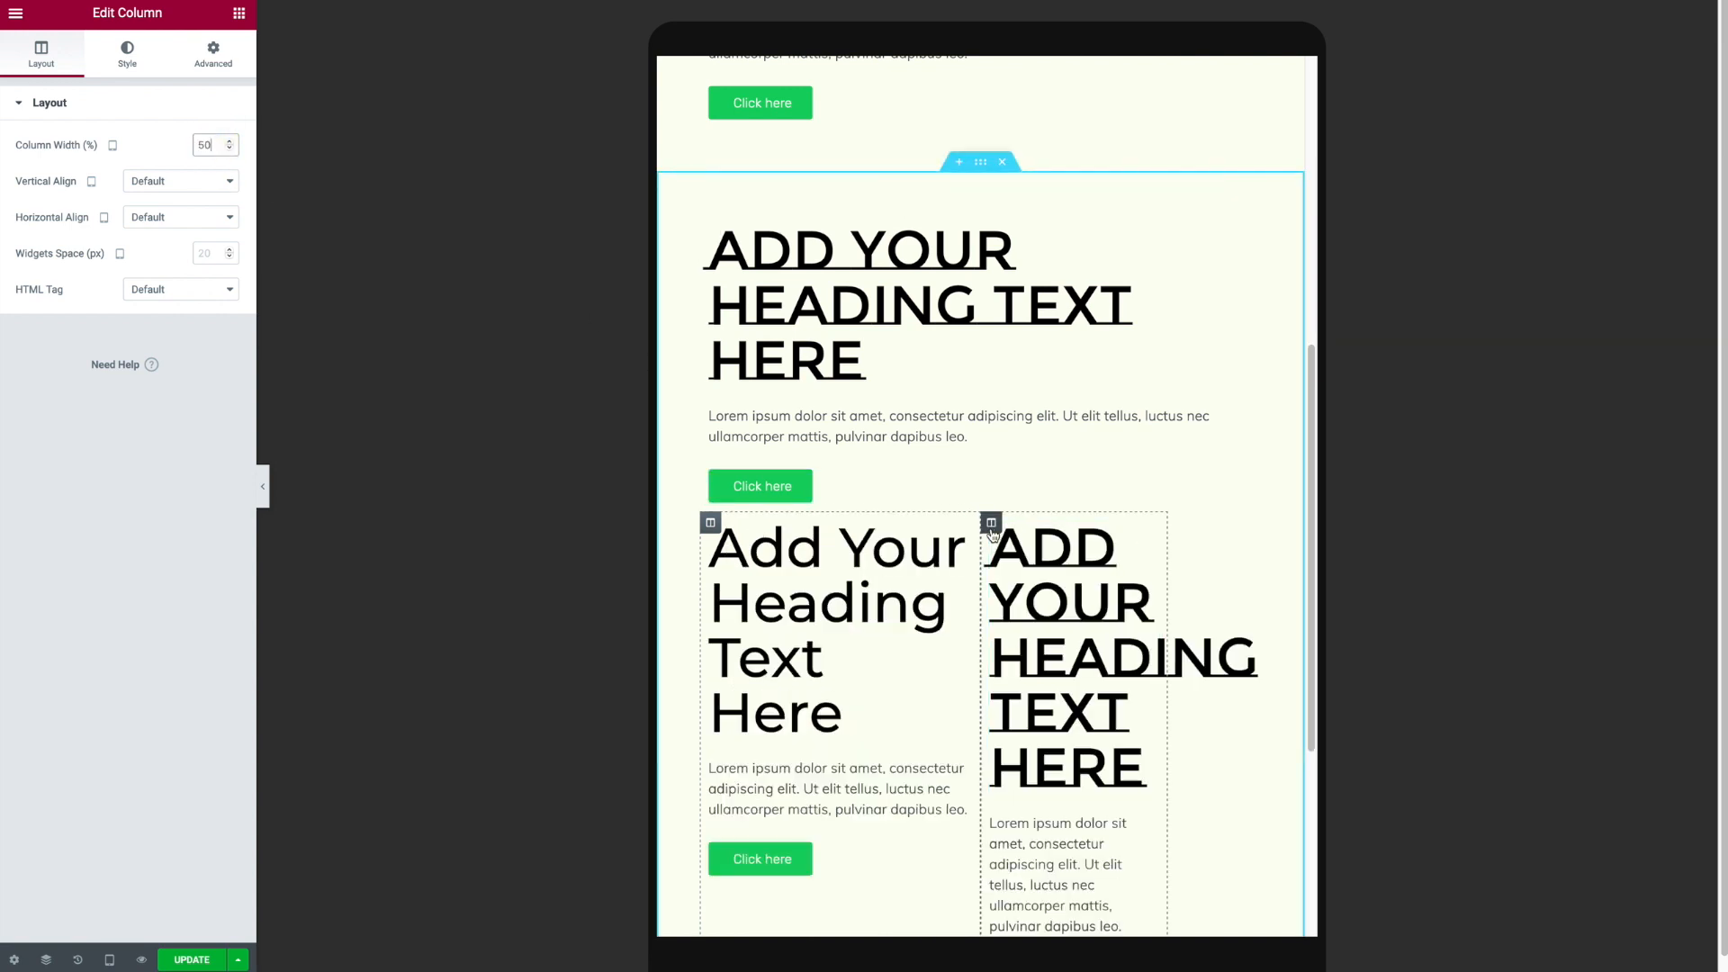
pyautogui.click(992, 526)
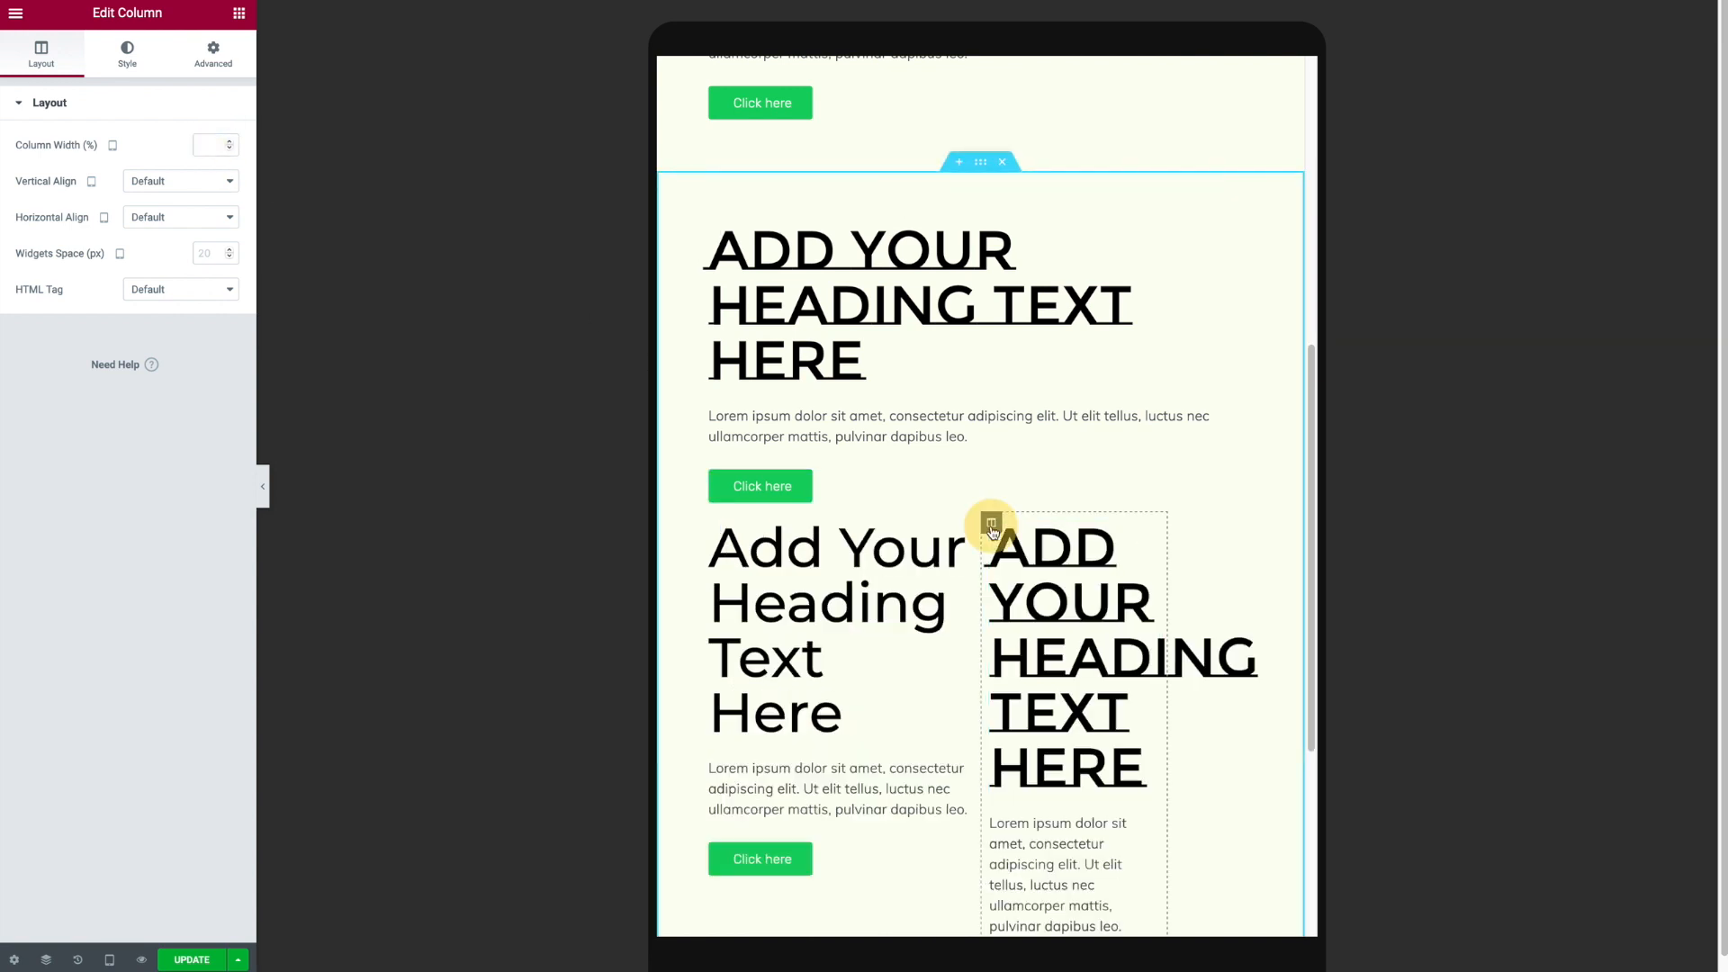
pyautogui.write('50')
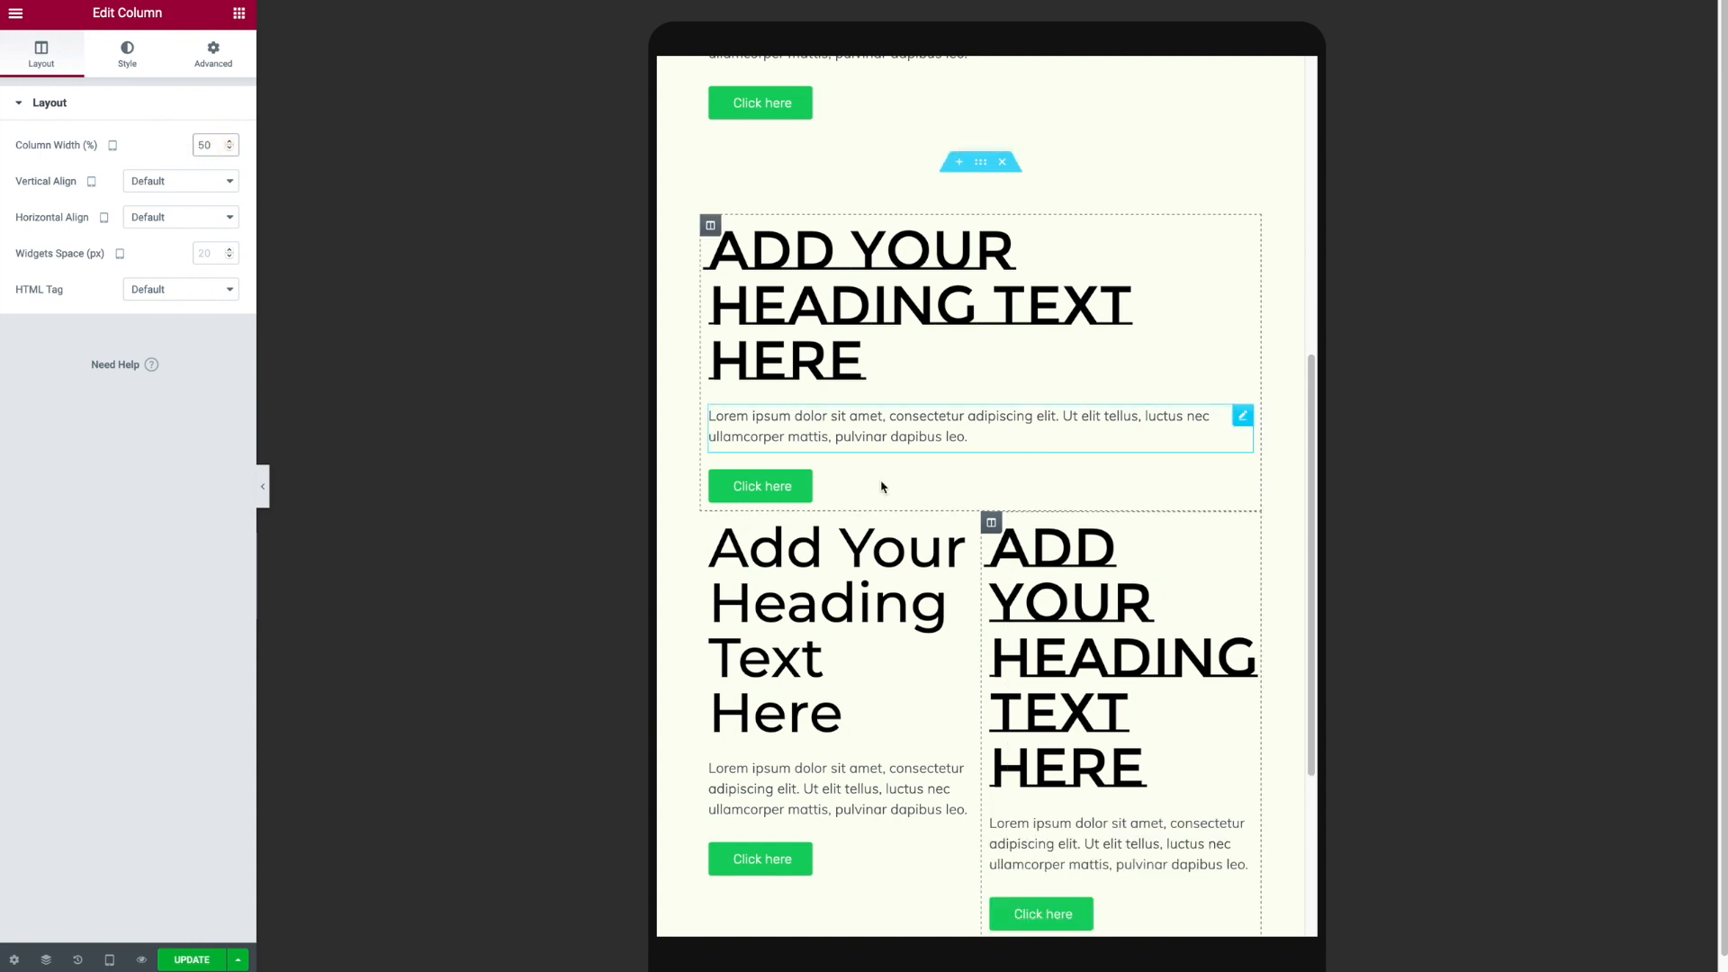
# - Set the third column heading's typography size to 20 px for tablet
pyautogui.rightClick(1178, 560)
pyautogui.click(1242, 532)
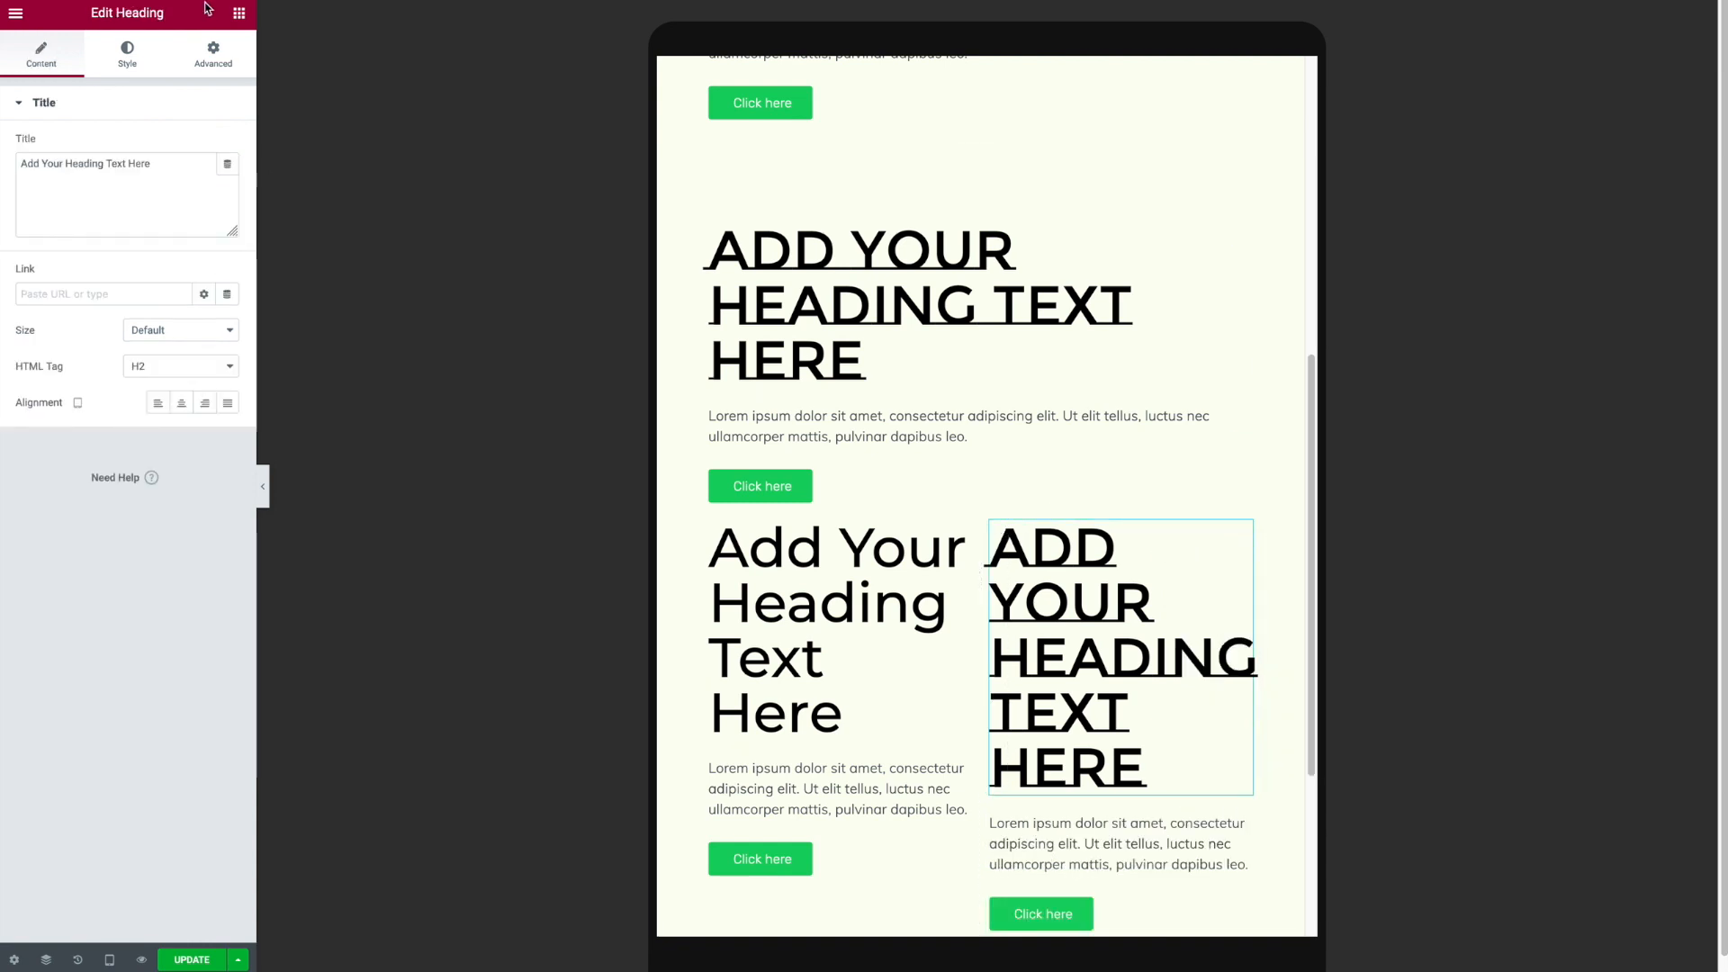
pyautogui.click(127, 52)
pyautogui.click(231, 184)
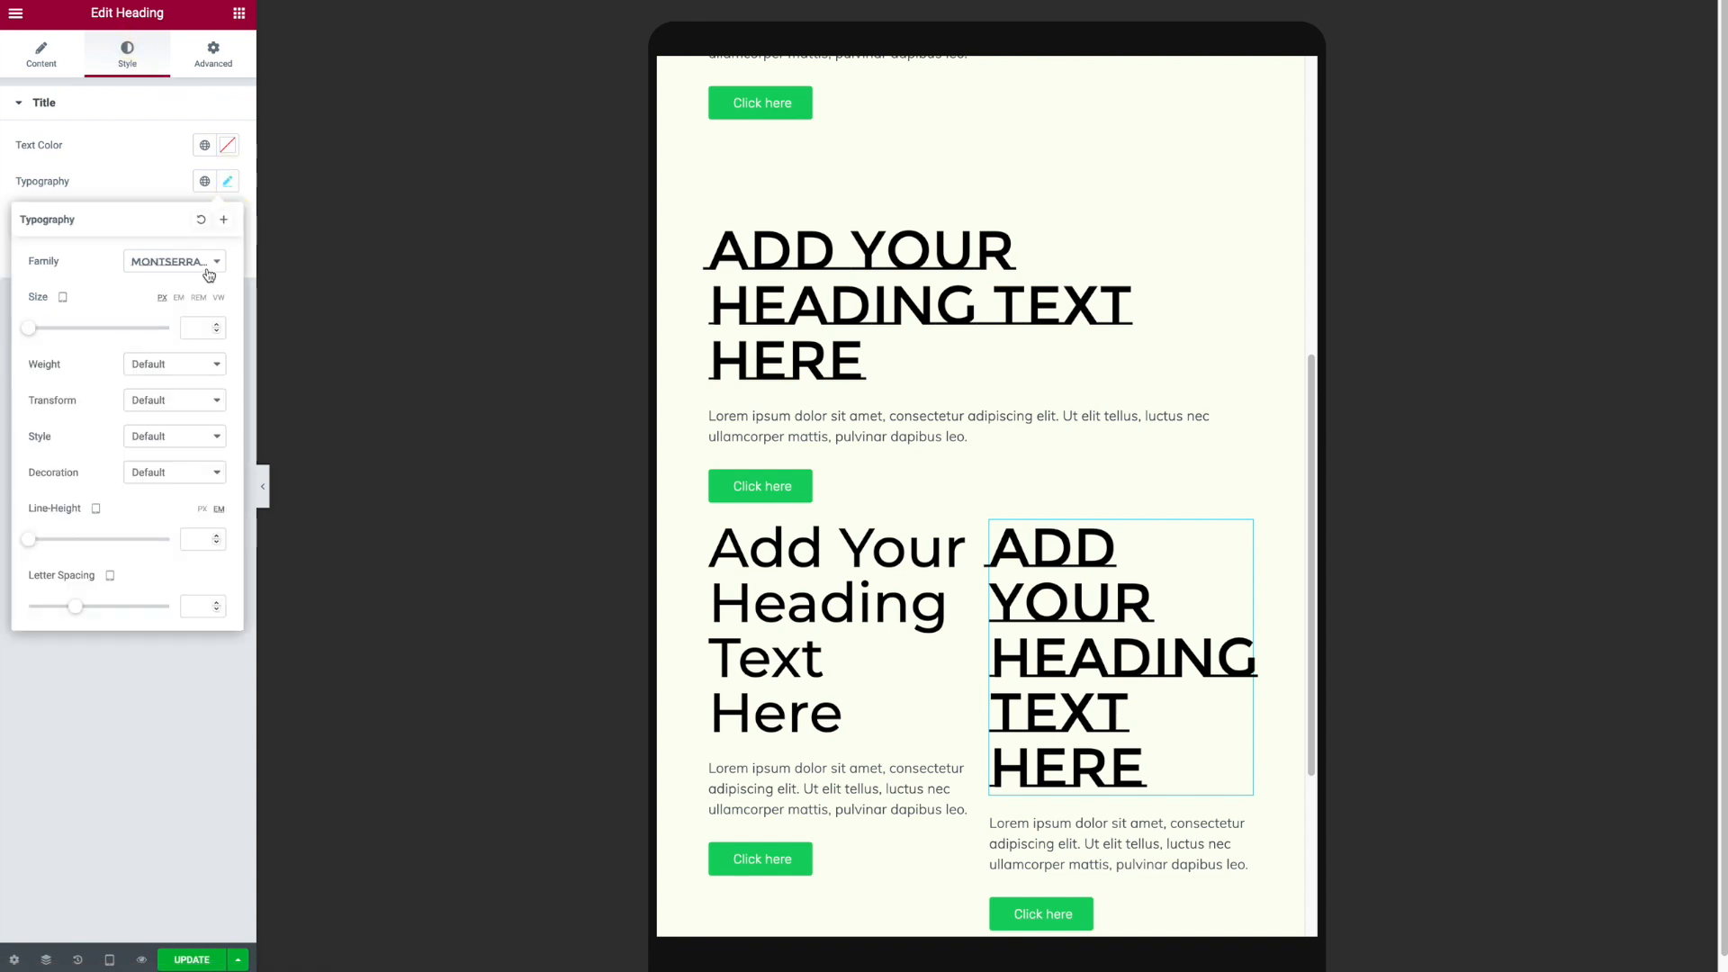
pyautogui.click(195, 328)
pyautogui.write('20')
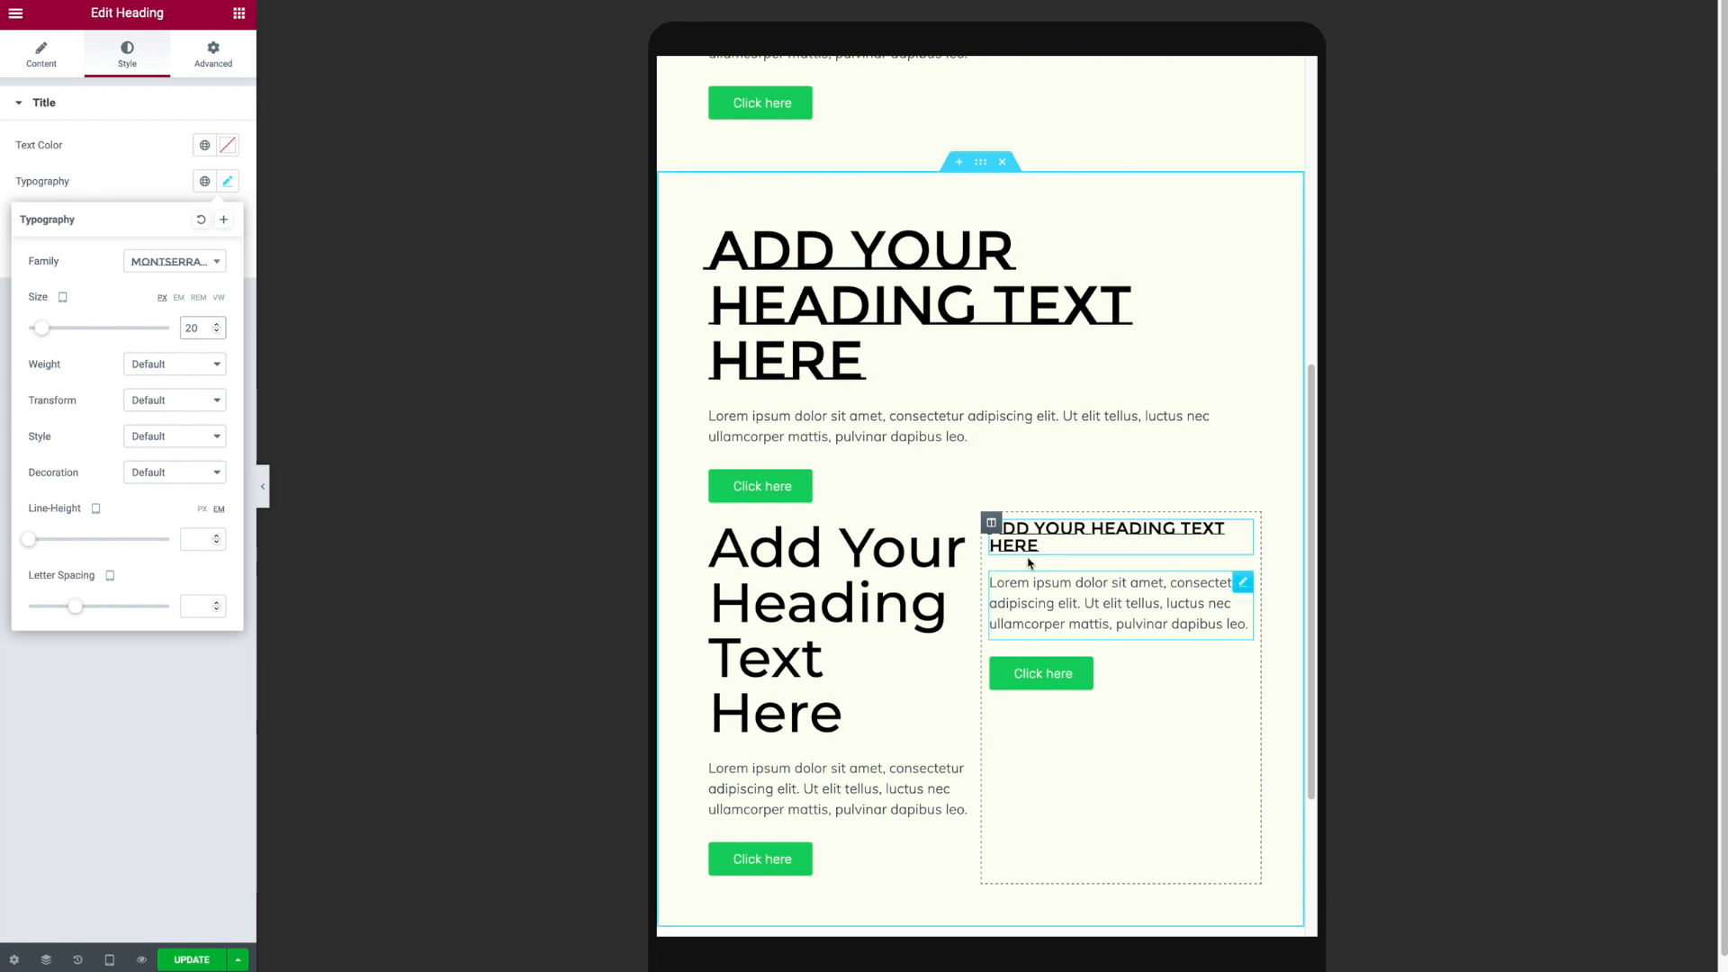
# - Copy the third column heading and paste its style onto the second column's heading
pyautogui.rightClick(1031, 534)
pyautogui.click(1084, 606)
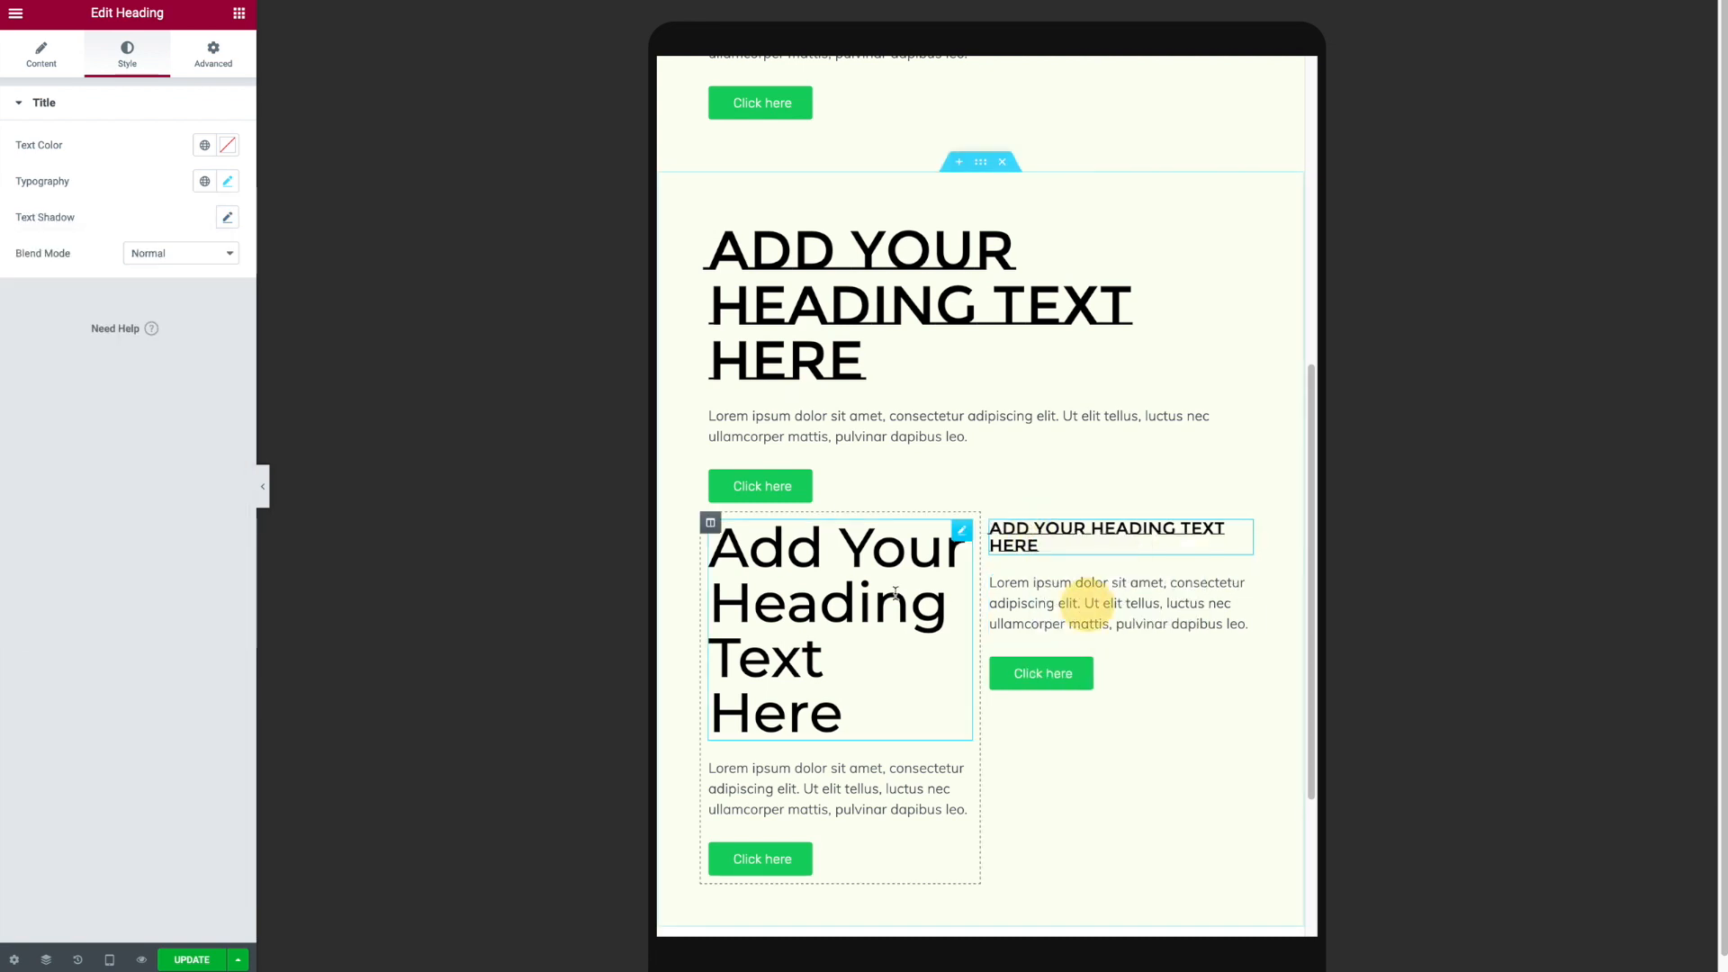
pyautogui.rightClick(889, 596)
pyautogui.click(938, 716)
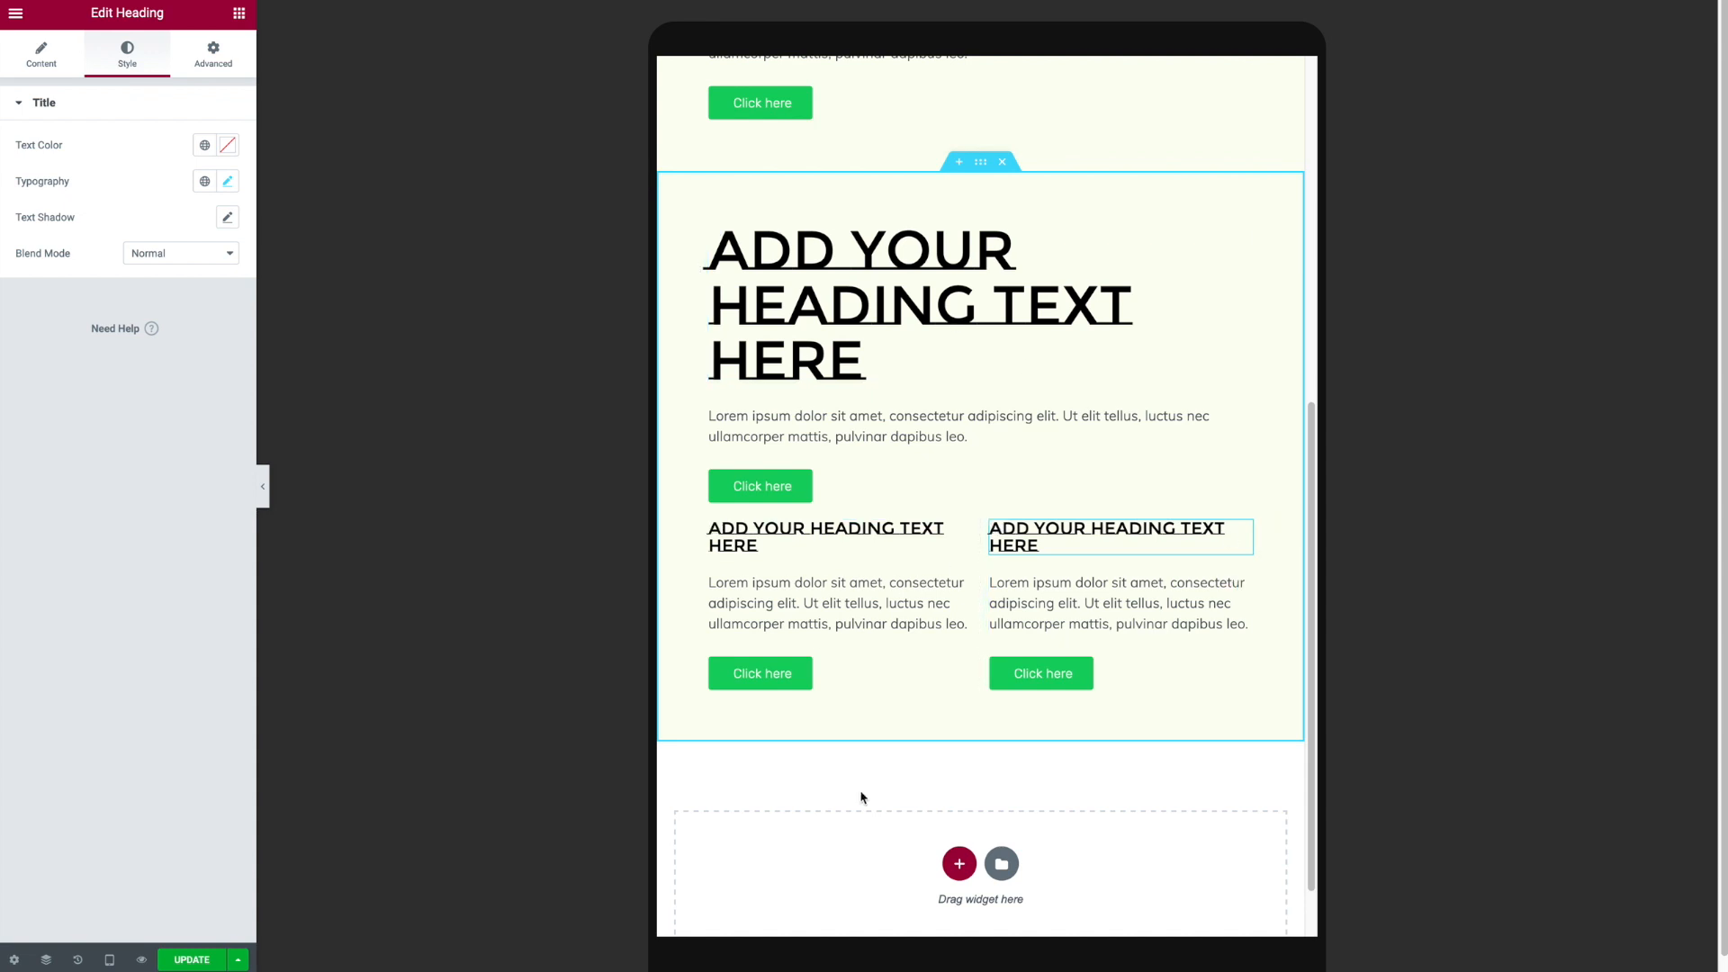
# - Switch to mobile preview and set the section's padding to 7 px on all sides
pyautogui.click(109, 959)
pyautogui.click(94, 925)
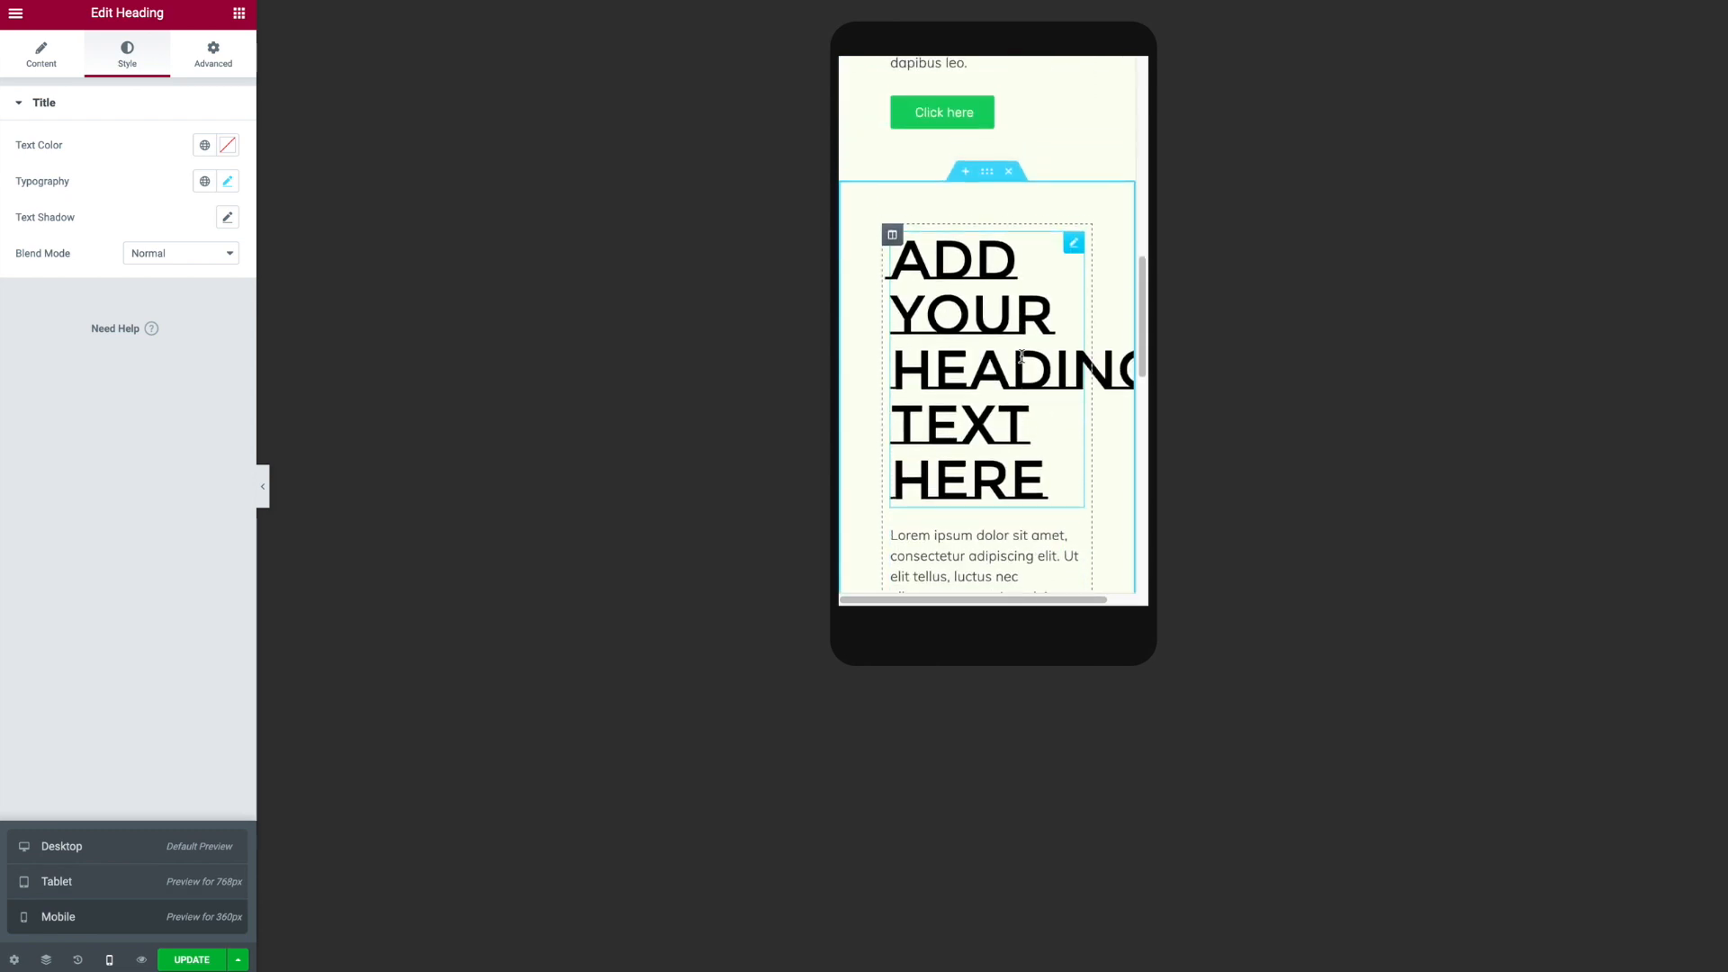
pyautogui.click(989, 174)
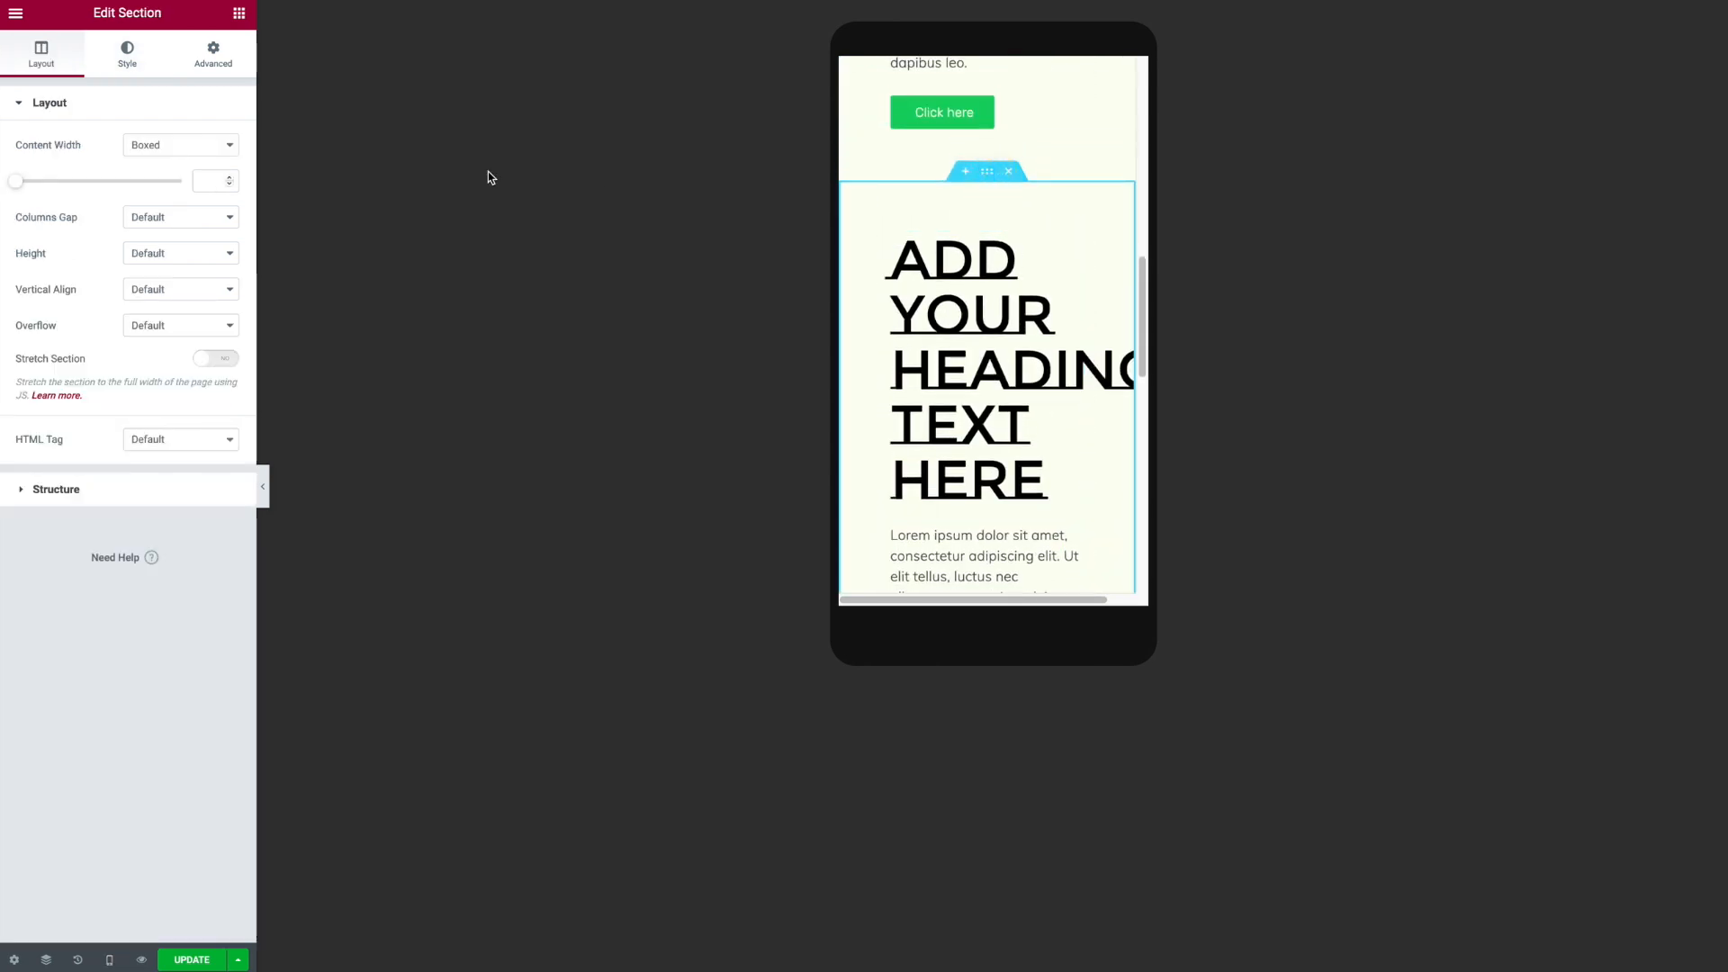
pyautogui.click(213, 56)
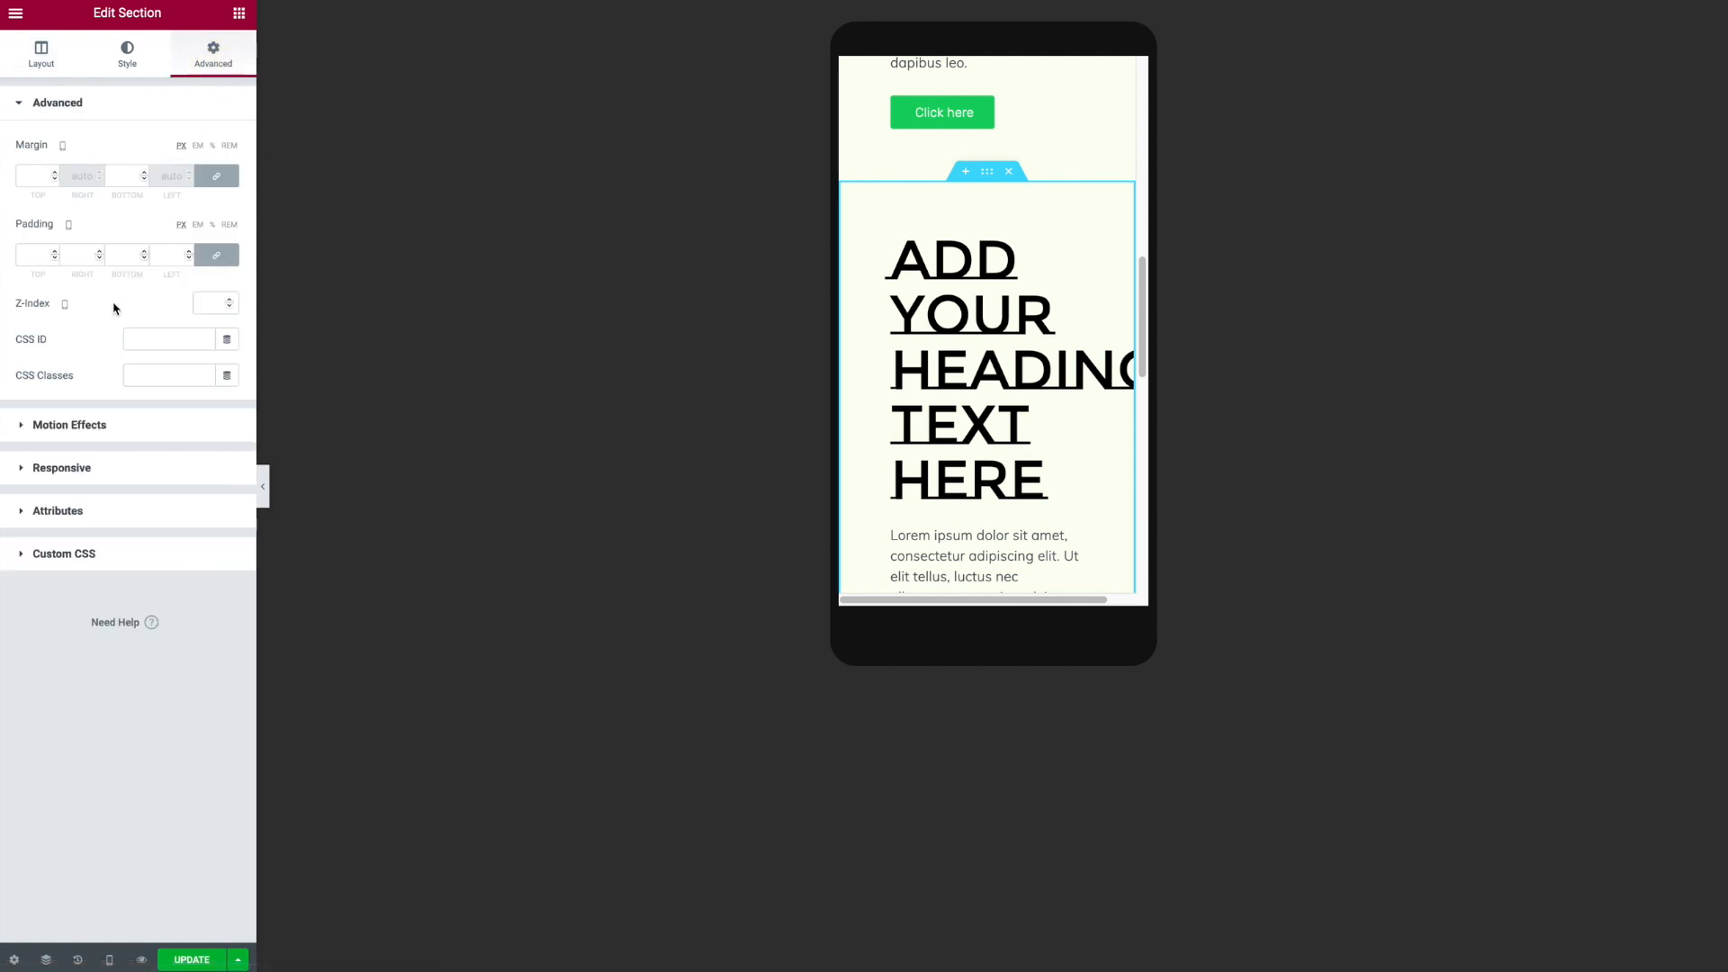
pyautogui.click(162, 256)
pyautogui.click(212, 224)
pyautogui.click(174, 256)
pyautogui.write('7')
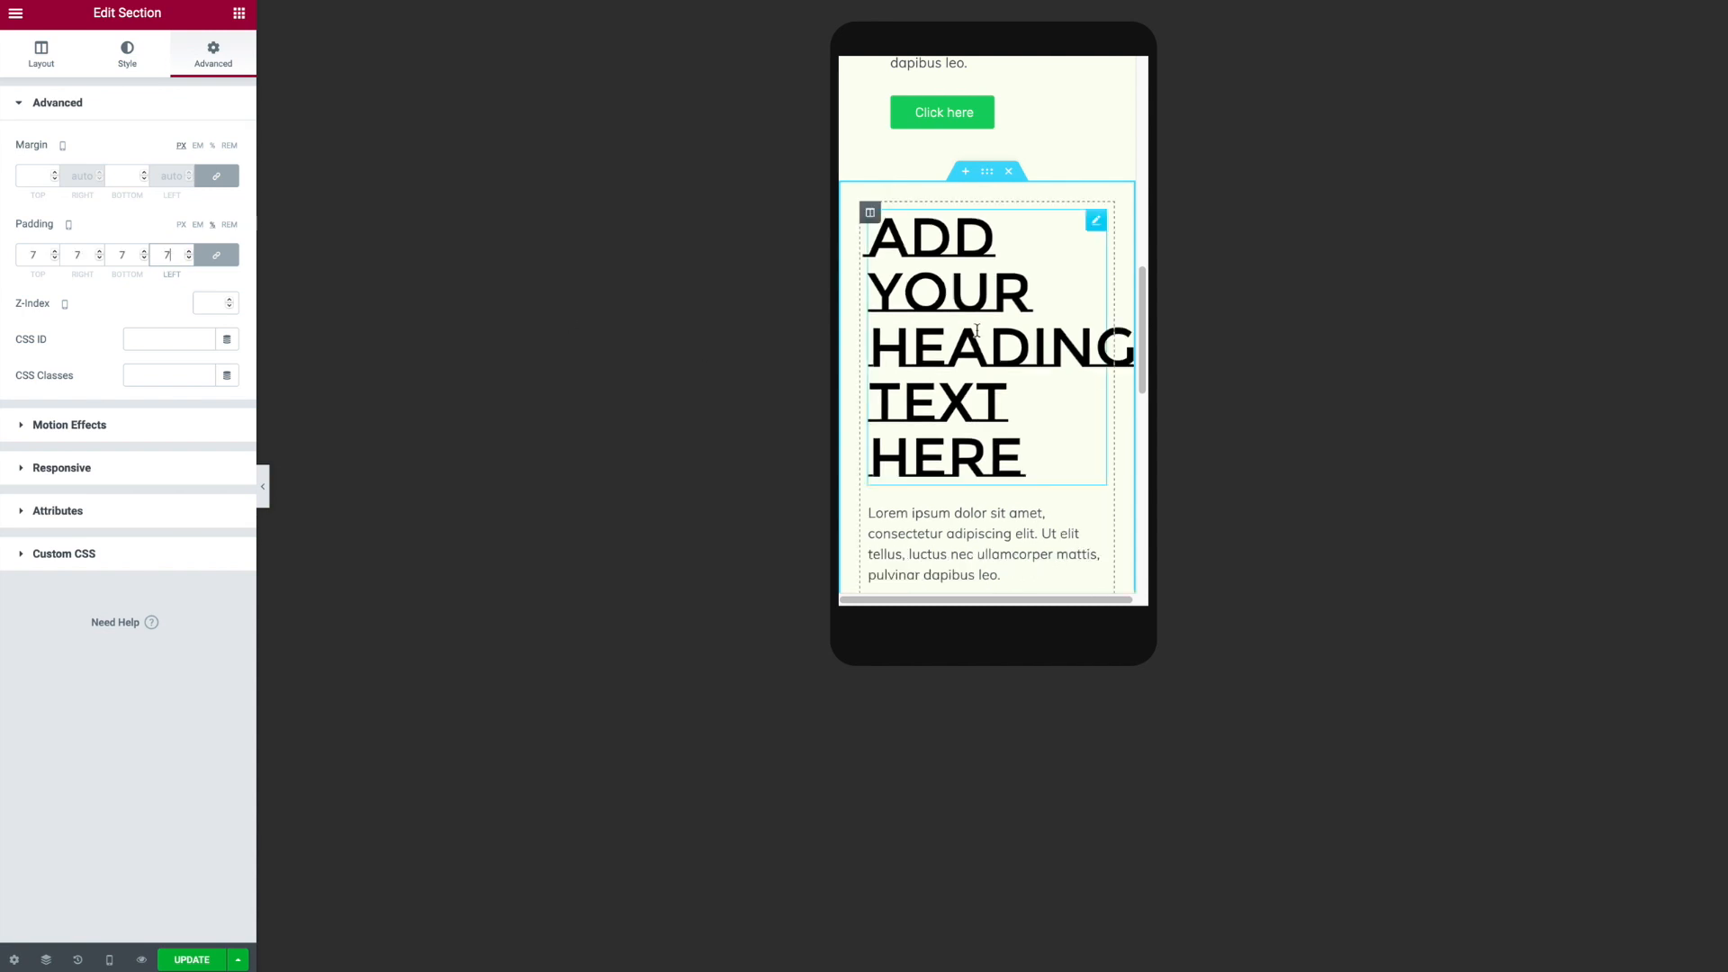
# - Paste the copied heading style onto the first column's heading in mobile view
pyautogui.scroll(-1, 994, 302)
pyautogui.rightClick(997, 297)
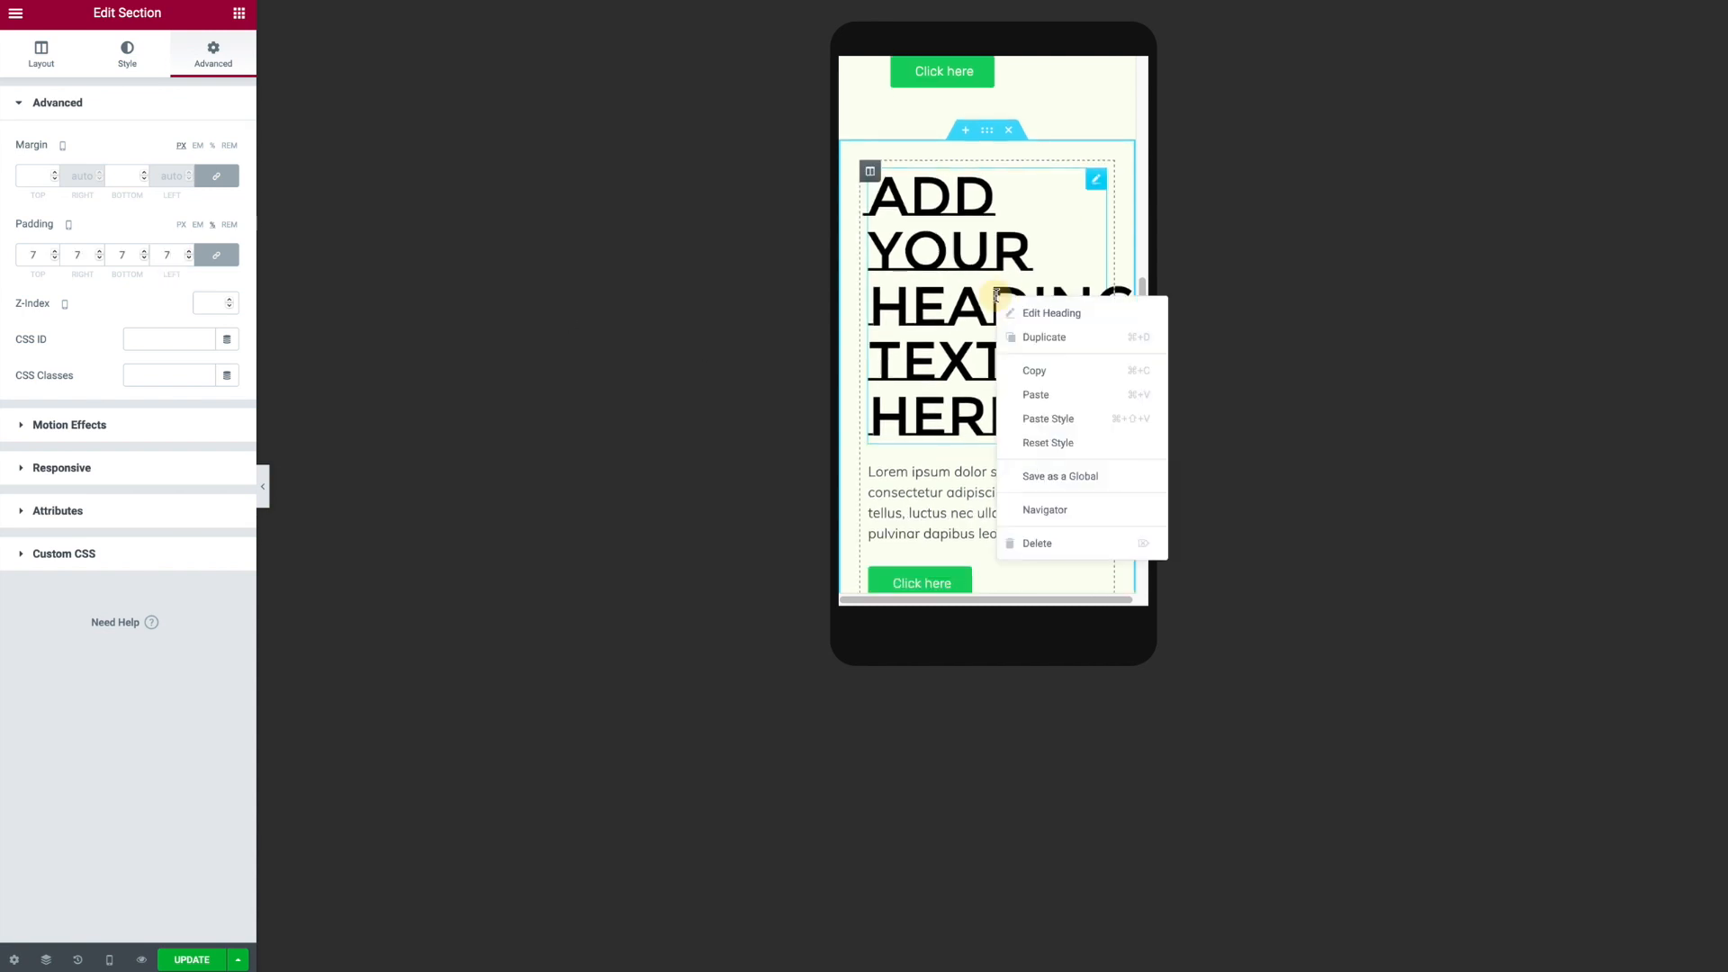
pyautogui.click(1053, 395)
pyautogui.scroll(-1, 1040, 375)
pyautogui.scroll(1, 1035, 378)
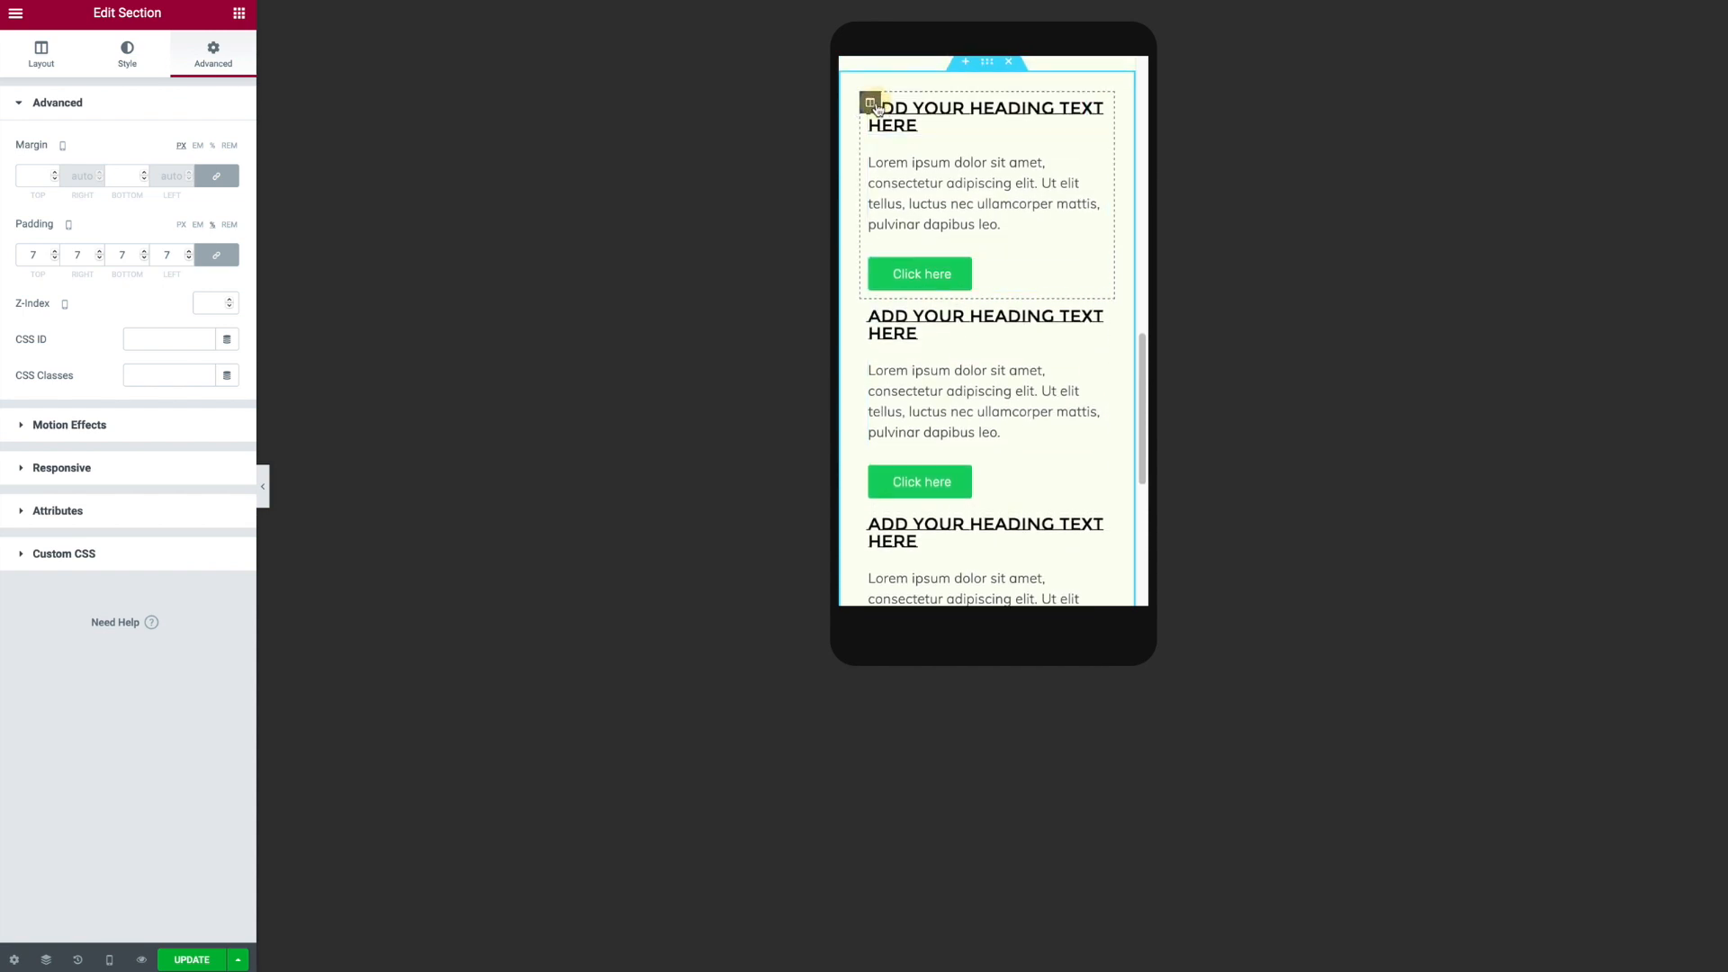
# - Unlink the first column's margin values and set its bottom margin to 30 px
pyautogui.click(870, 103)
pyautogui.click(219, 51)
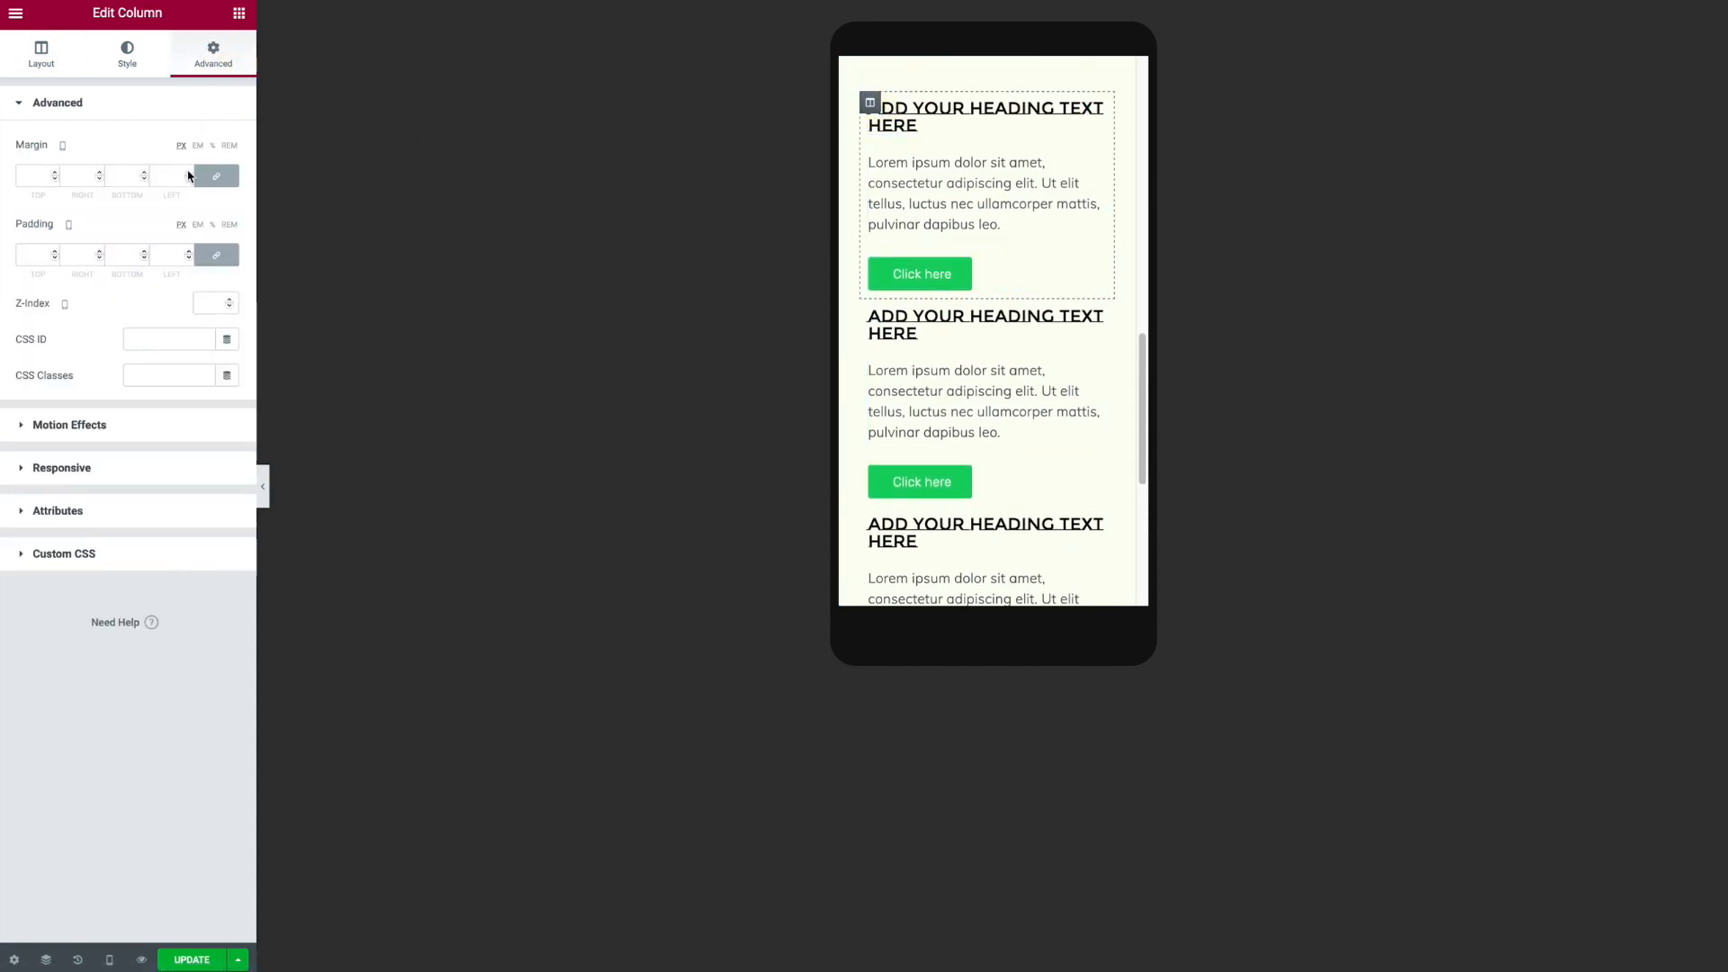
pyautogui.click(216, 176)
pyautogui.click(115, 179)
pyautogui.write('30')
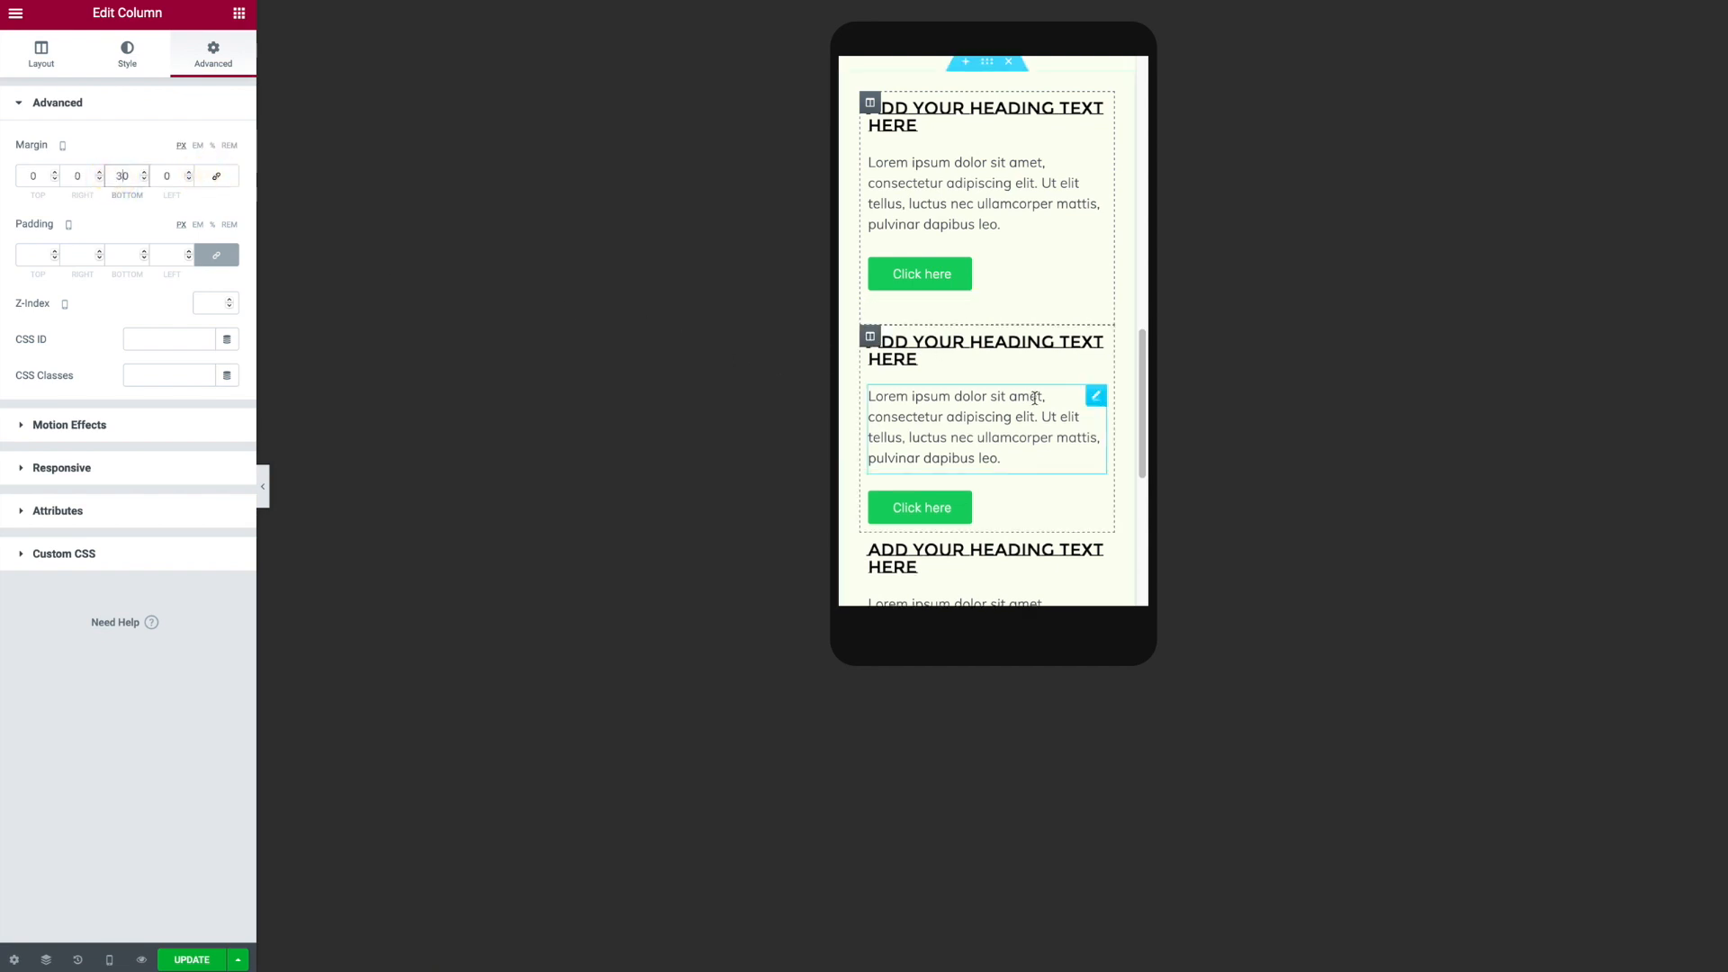
# - Add an Image widget at the top of the first column in desktop view
pyautogui.scroll(4, 1034, 409)
pyautogui.scroll(2, 1034, 410)
pyautogui.scroll(-5, 1032, 407)
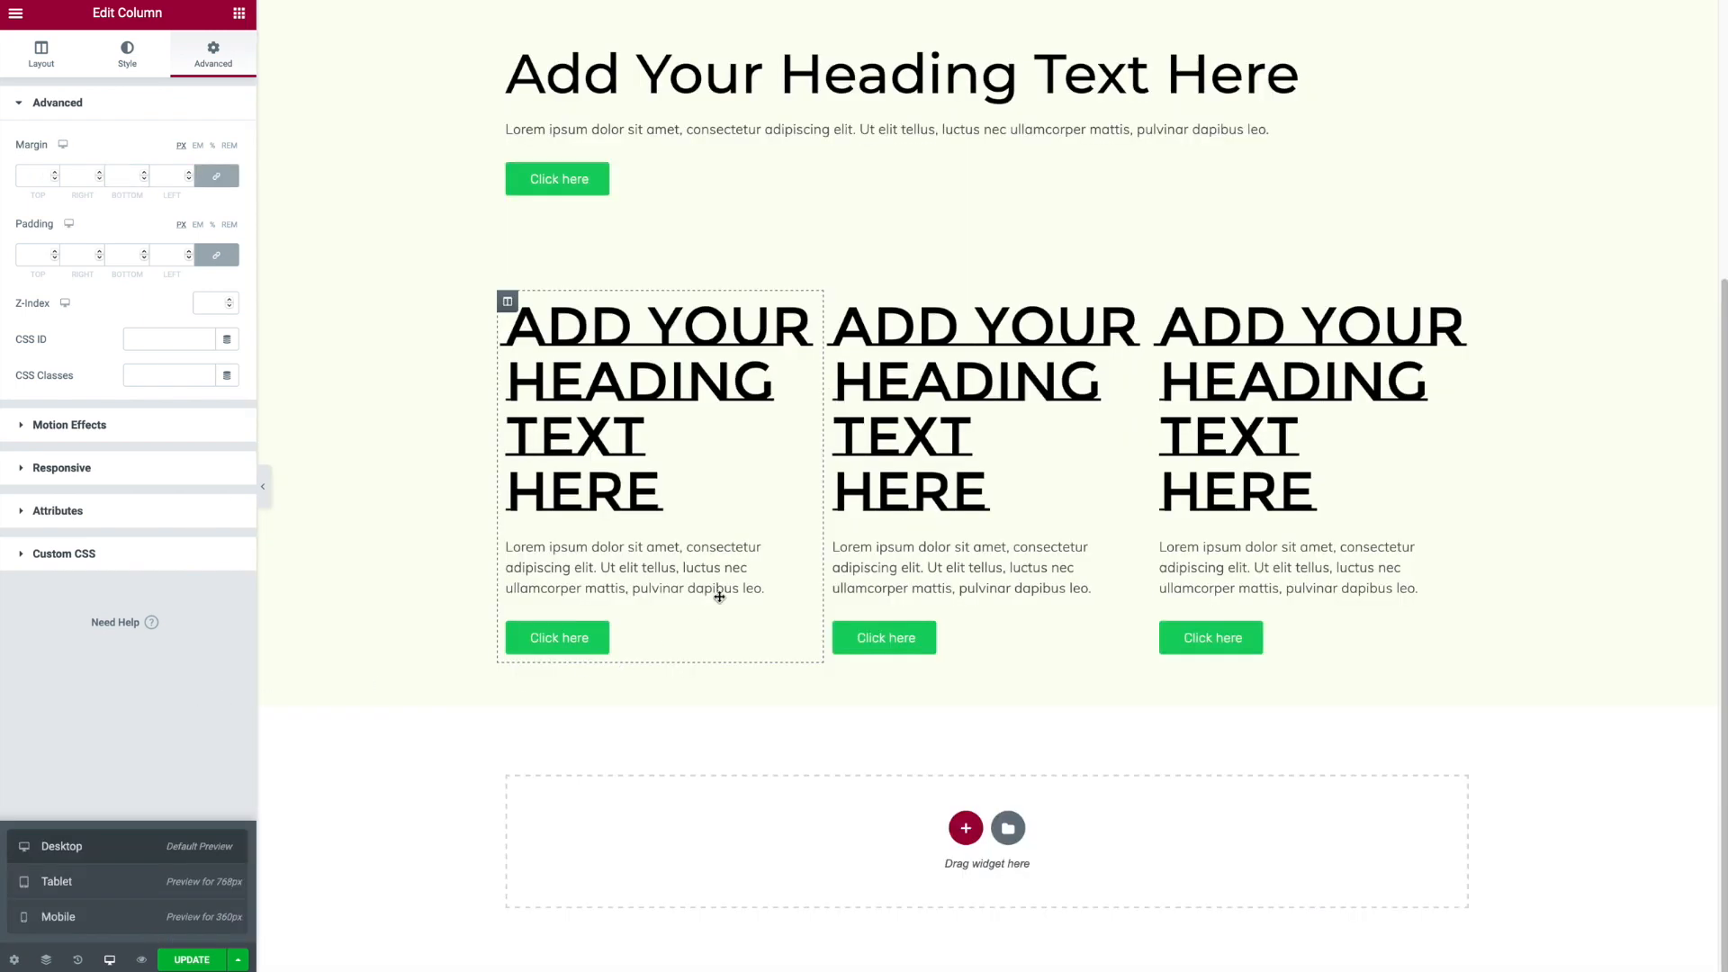
pyautogui.scroll(2, 720, 597)
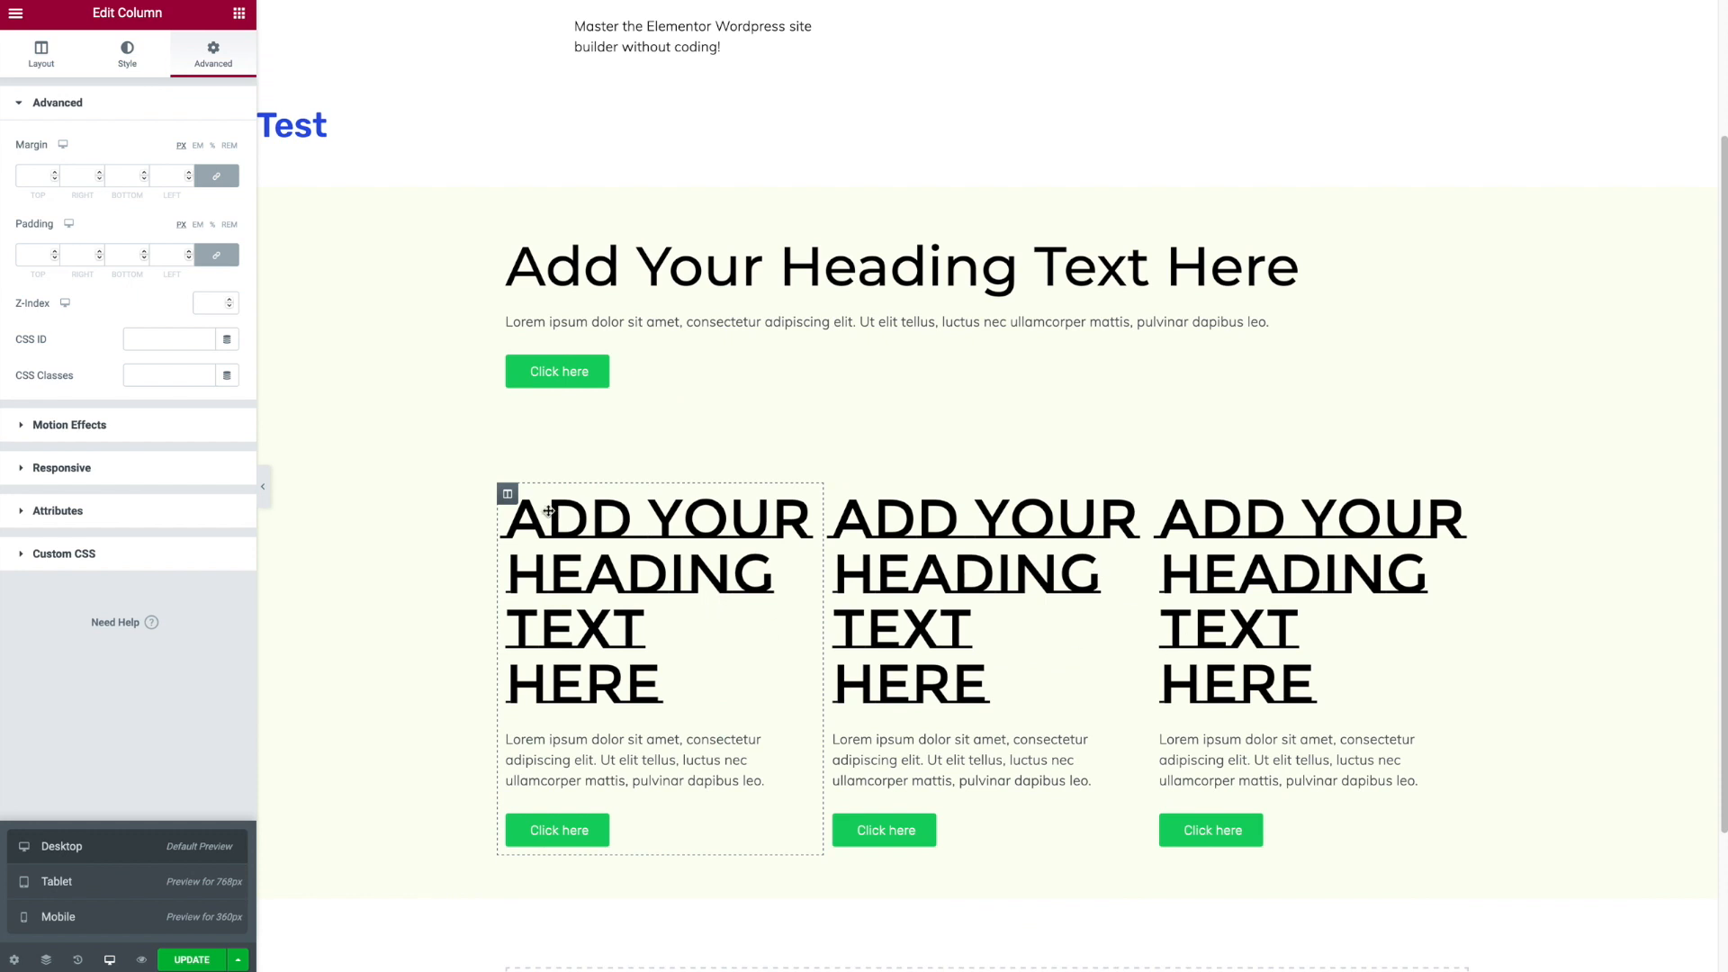
pyautogui.click(237, 14)
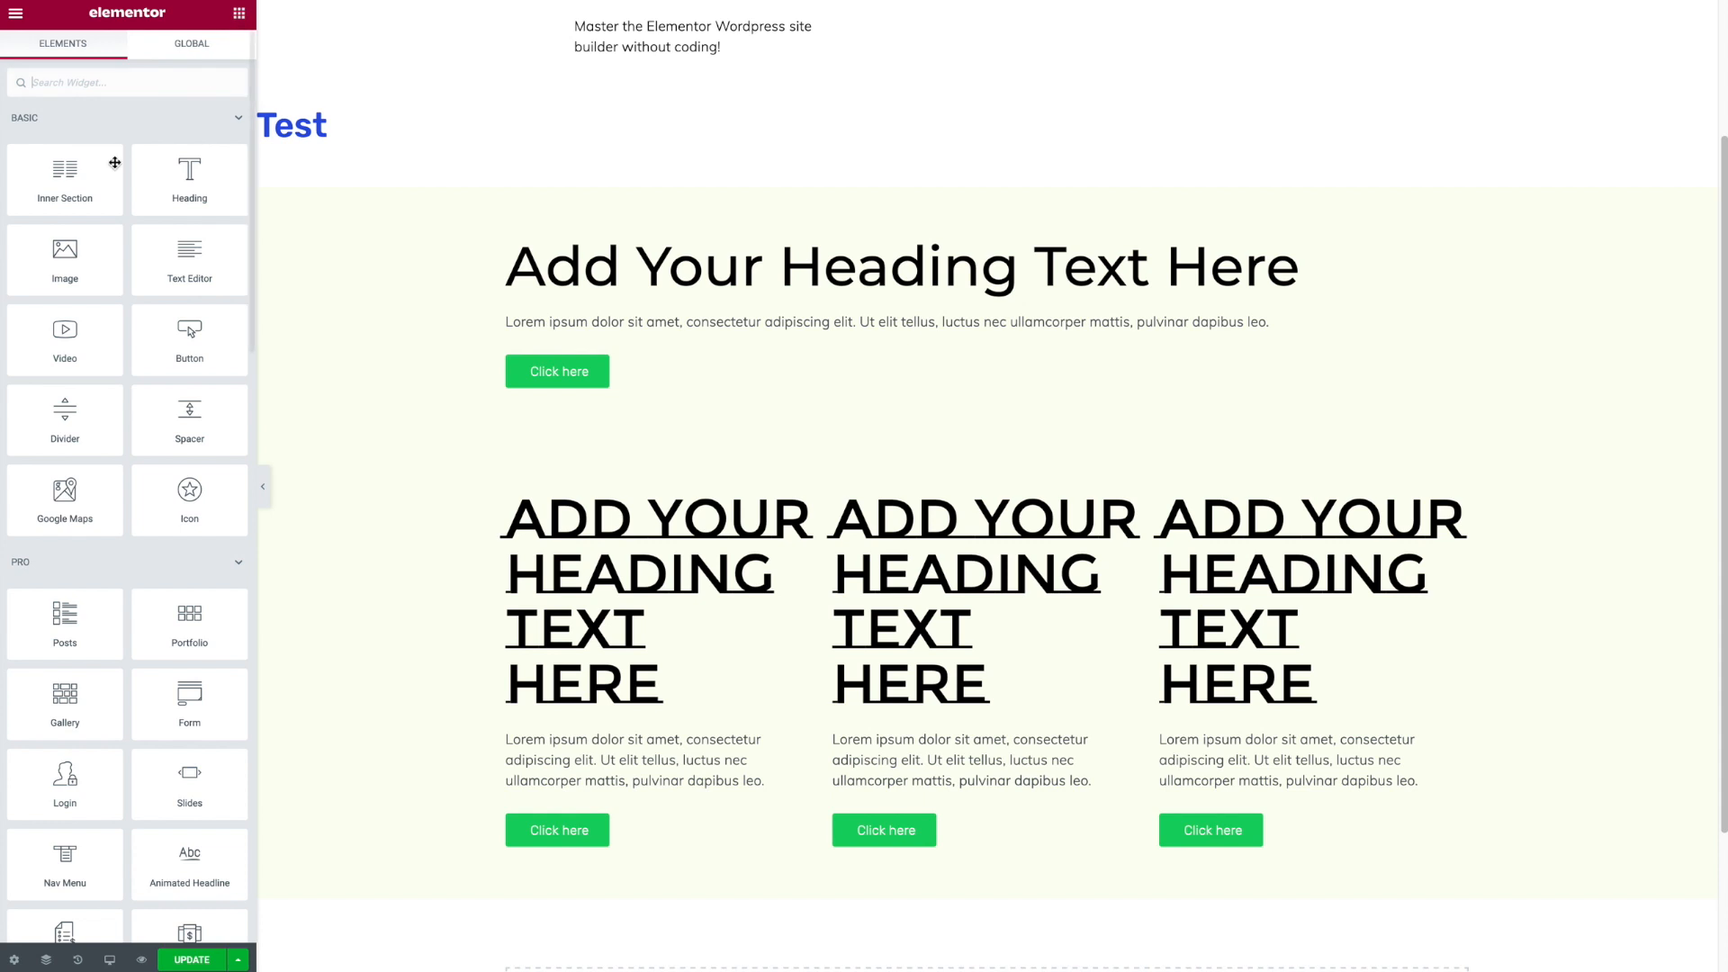
pyautogui.moveTo(74, 272); pyautogui.dragTo(644, 533)
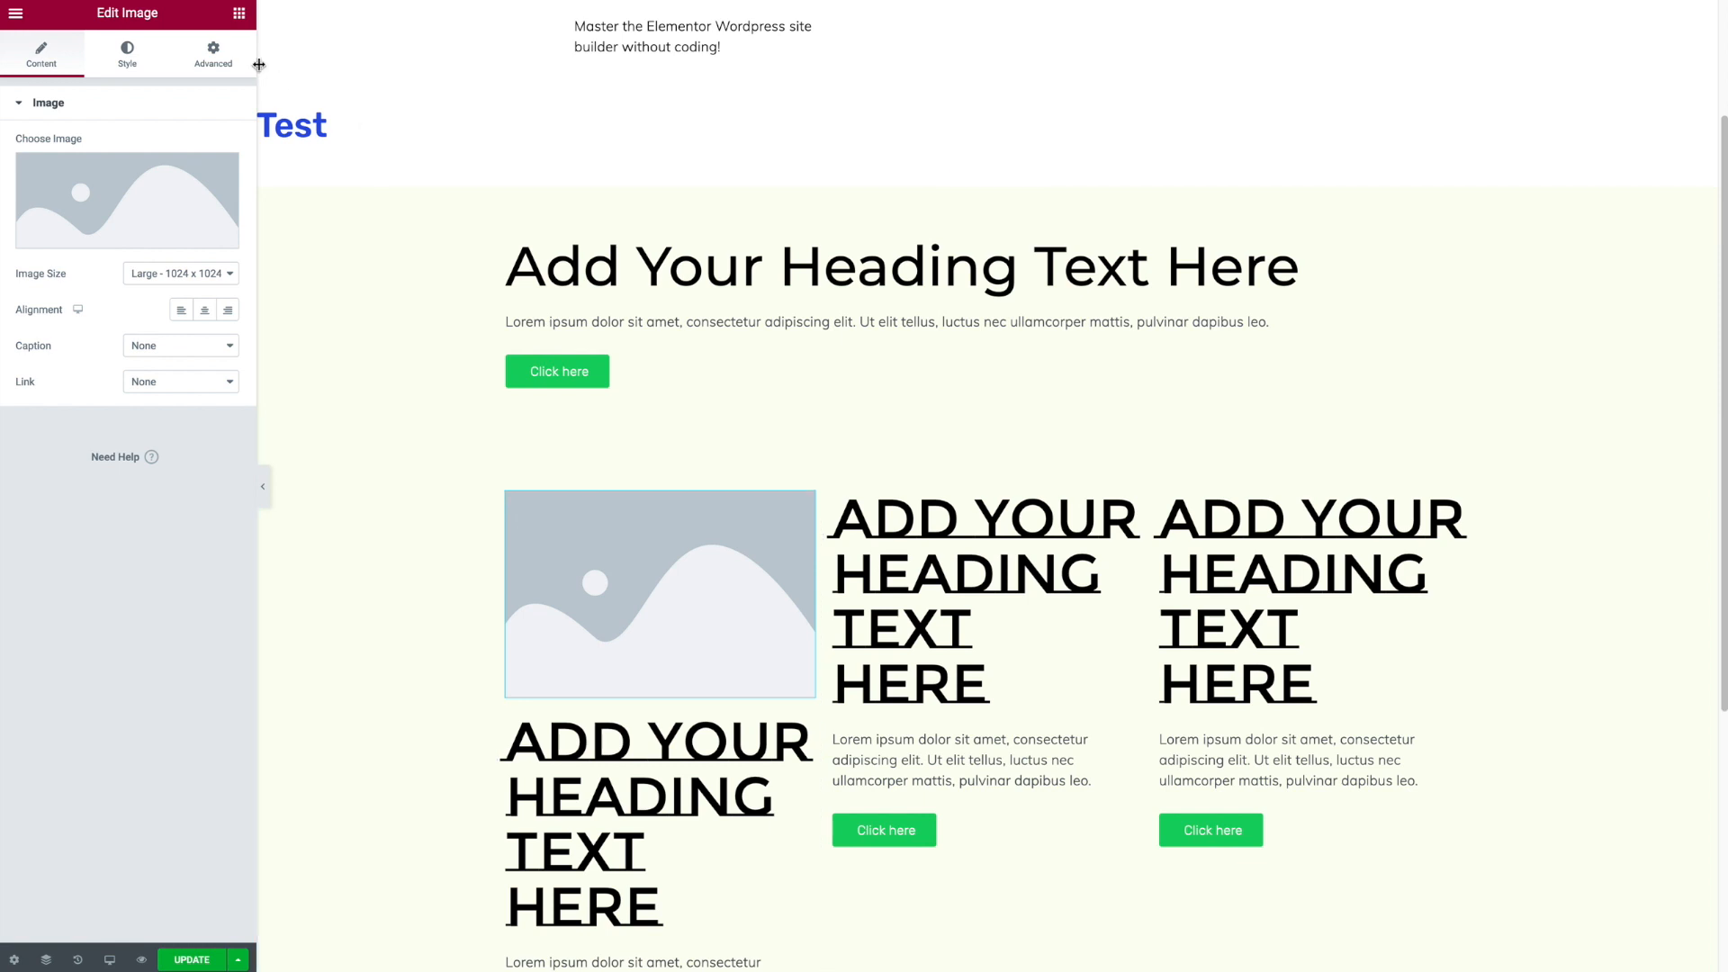
# - Turn on Scrolling Effects for the image and open its Vertical Scroll settings
pyautogui.click(214, 61)
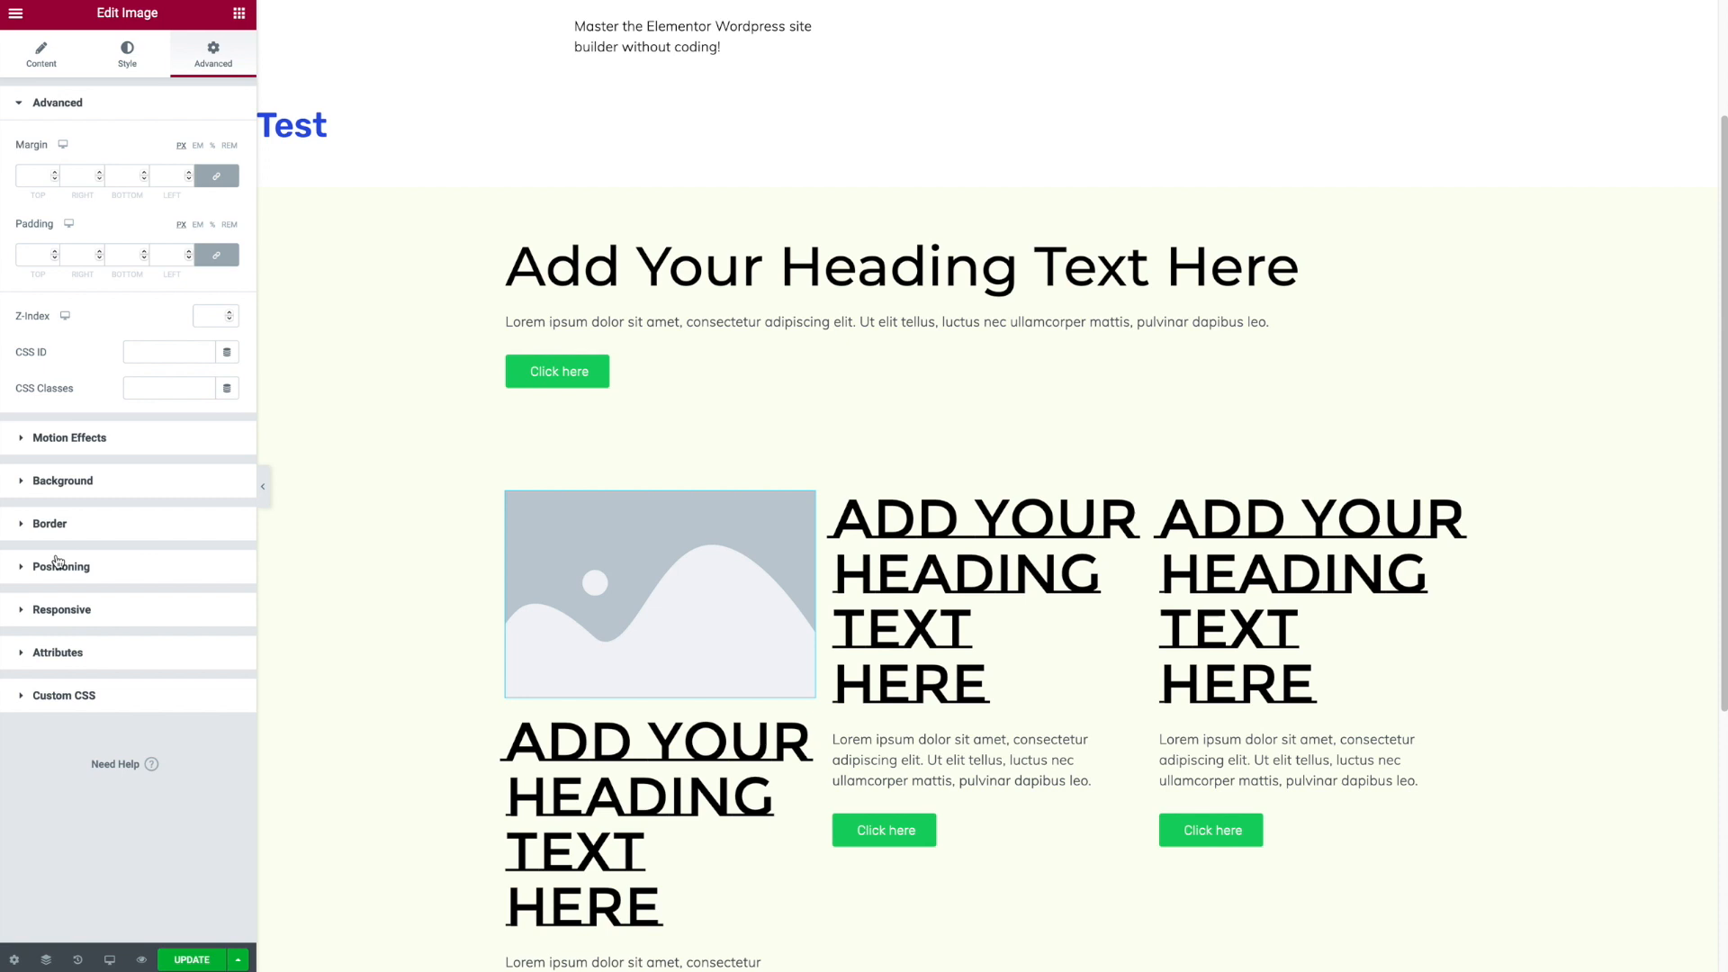
pyautogui.click(24, 441)
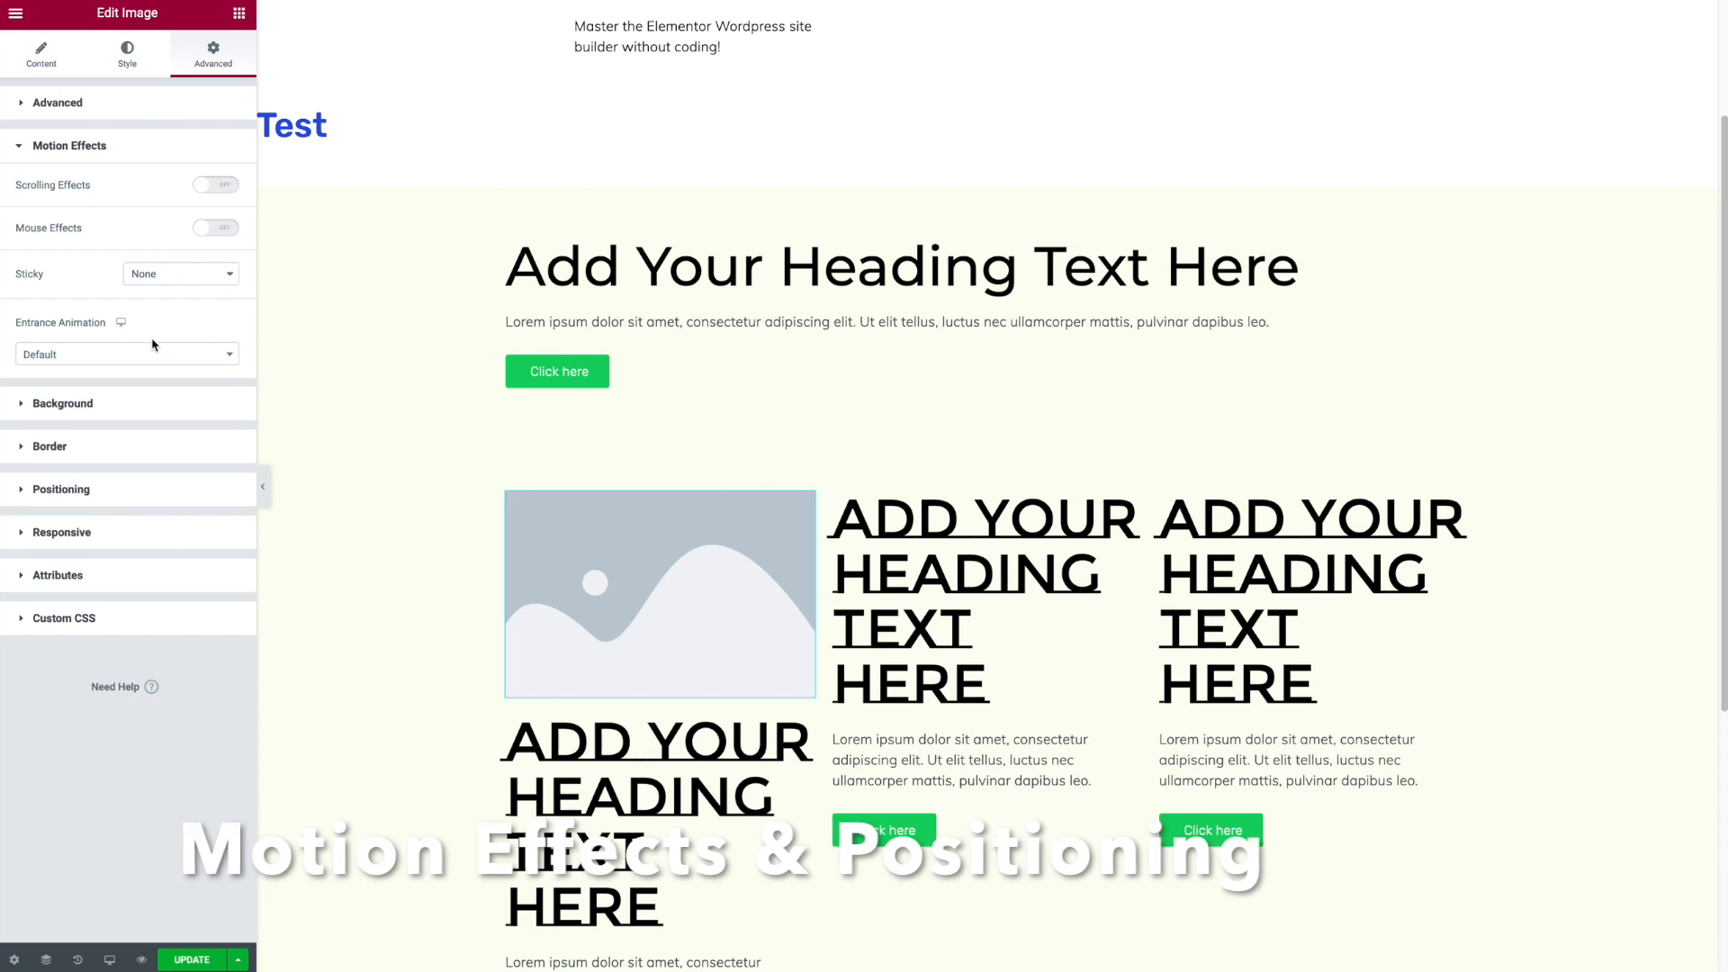
pyautogui.click(216, 184)
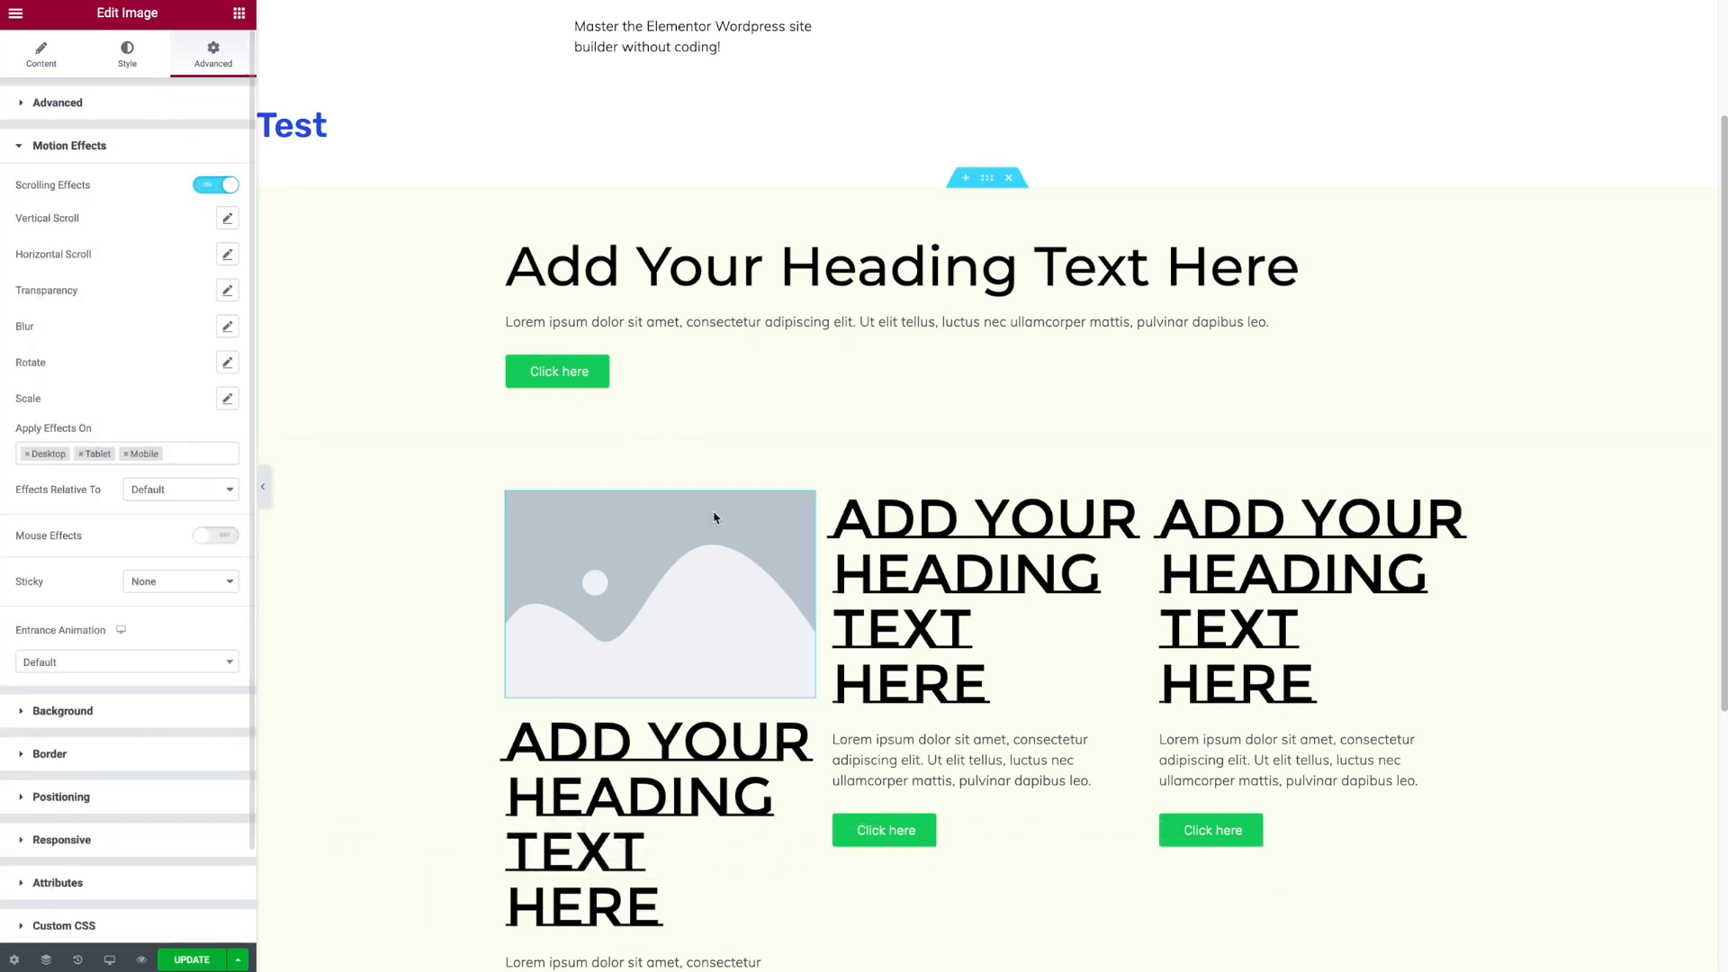
pyautogui.click(229, 221)
pyautogui.moveTo(1724, 160); pyautogui.dragTo(1703, 205)
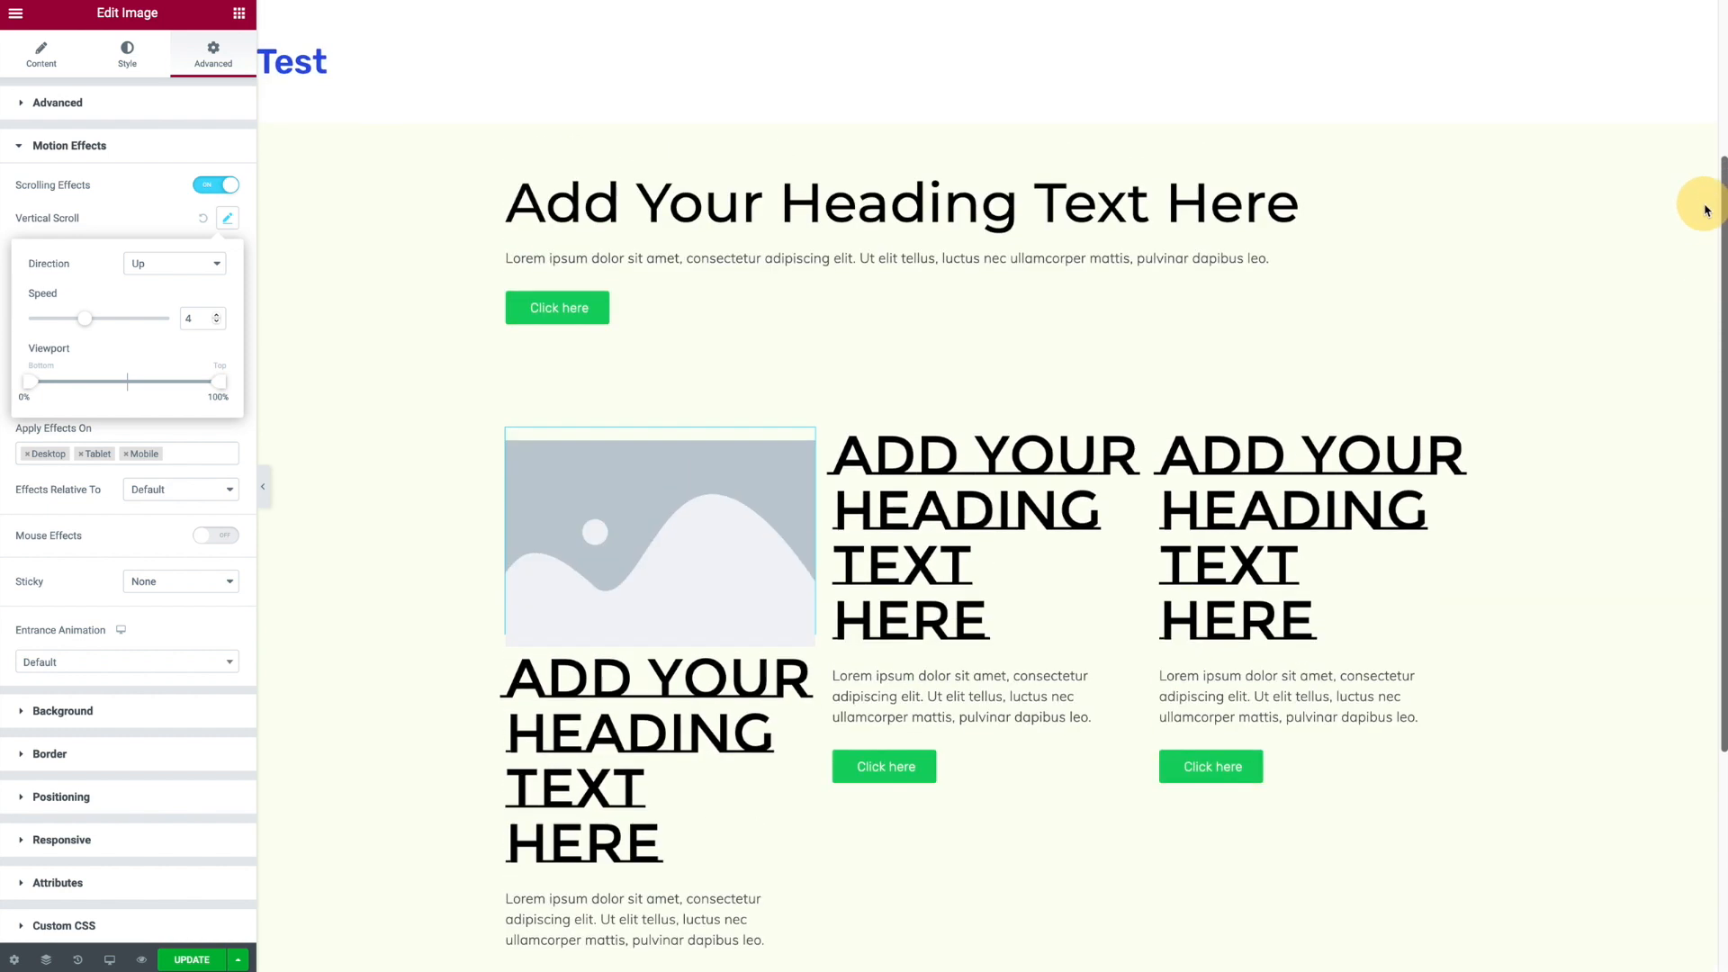
# - Set the image's position to Absolute with a horizontal offset of -228 and a vertical offset of -103
pyautogui.click(149, 157)
pyautogui.click(116, 285)
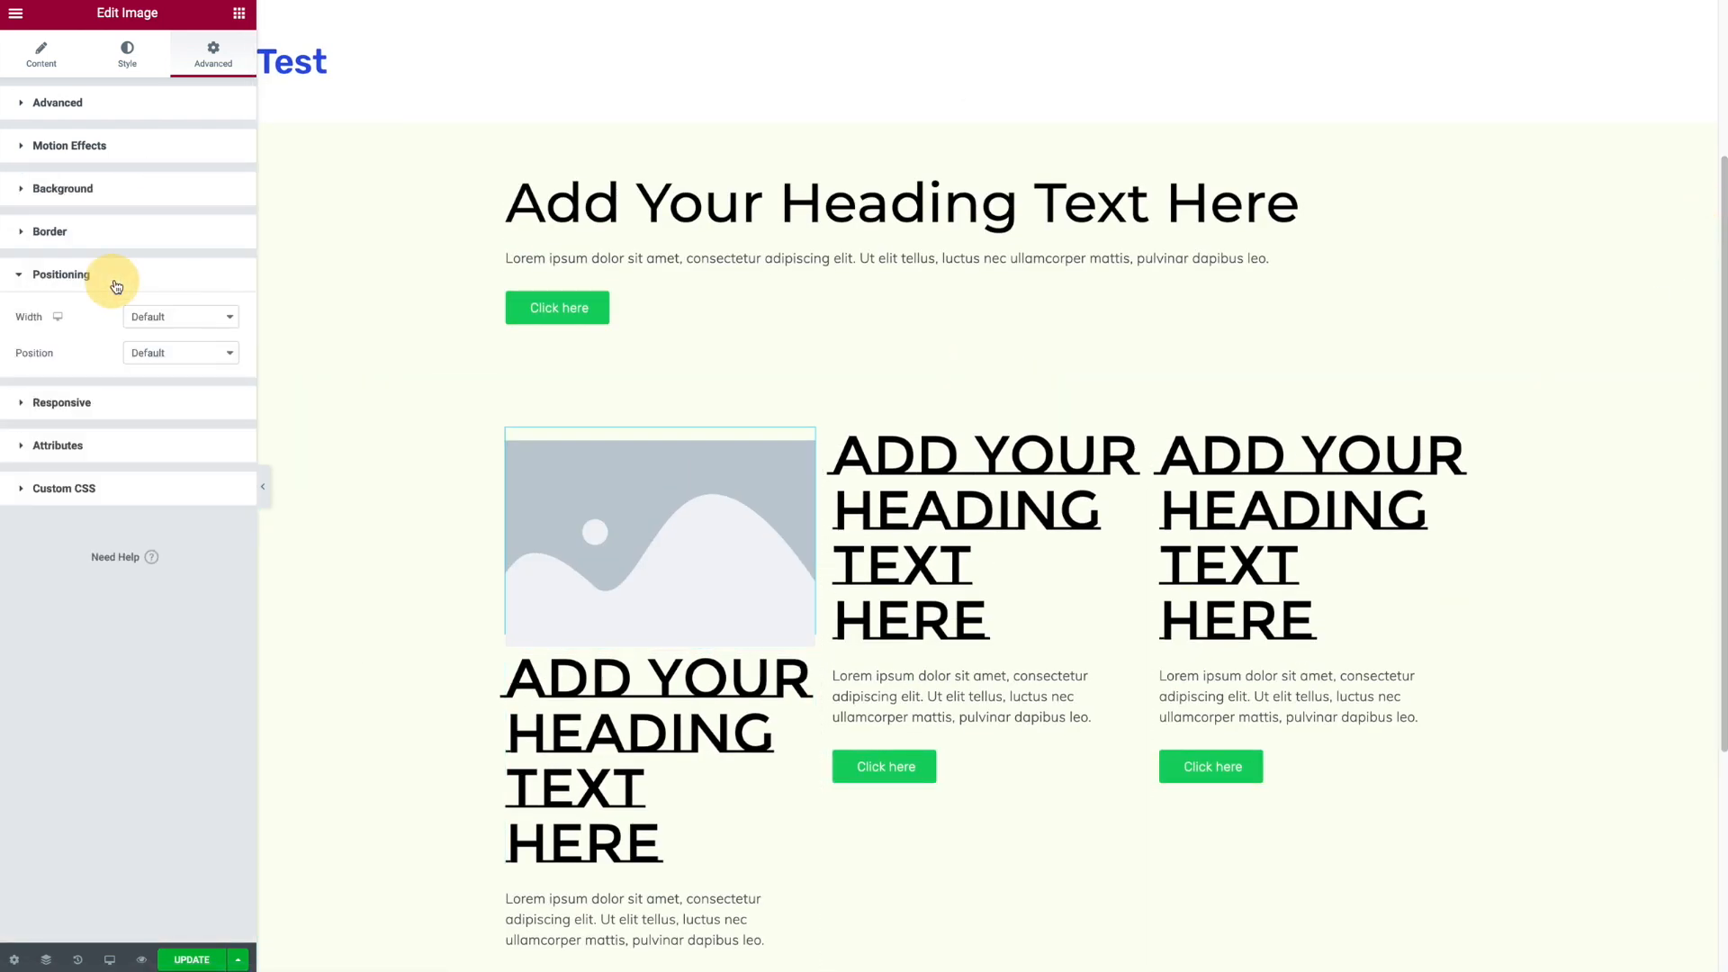
pyautogui.click(171, 352)
pyautogui.click(171, 367)
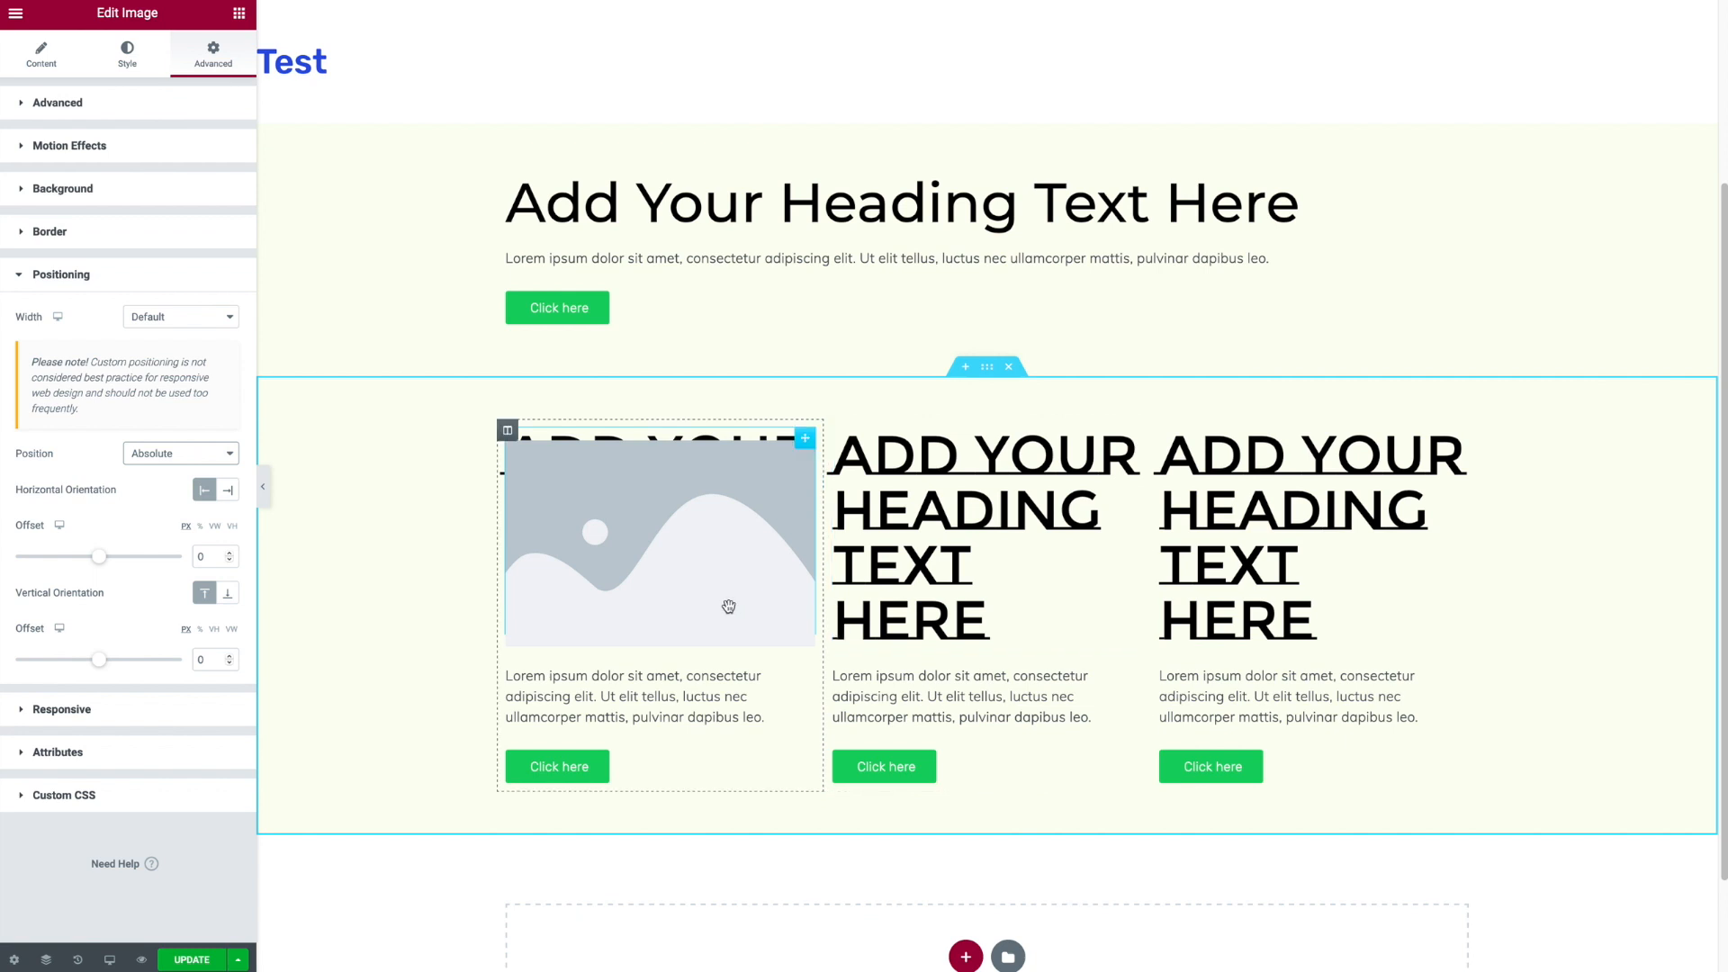
pyautogui.moveTo(97, 557)
pyautogui.mouseDown()
pyautogui.moveTo(62, 558)
pyautogui.moveTo(80, 558)
pyautogui.mouseUp()
pyautogui.moveTo(98, 660); pyautogui.dragTo(90, 660)
# - Set the image's width to Custom at about 160 px
pyautogui.click(191, 319)
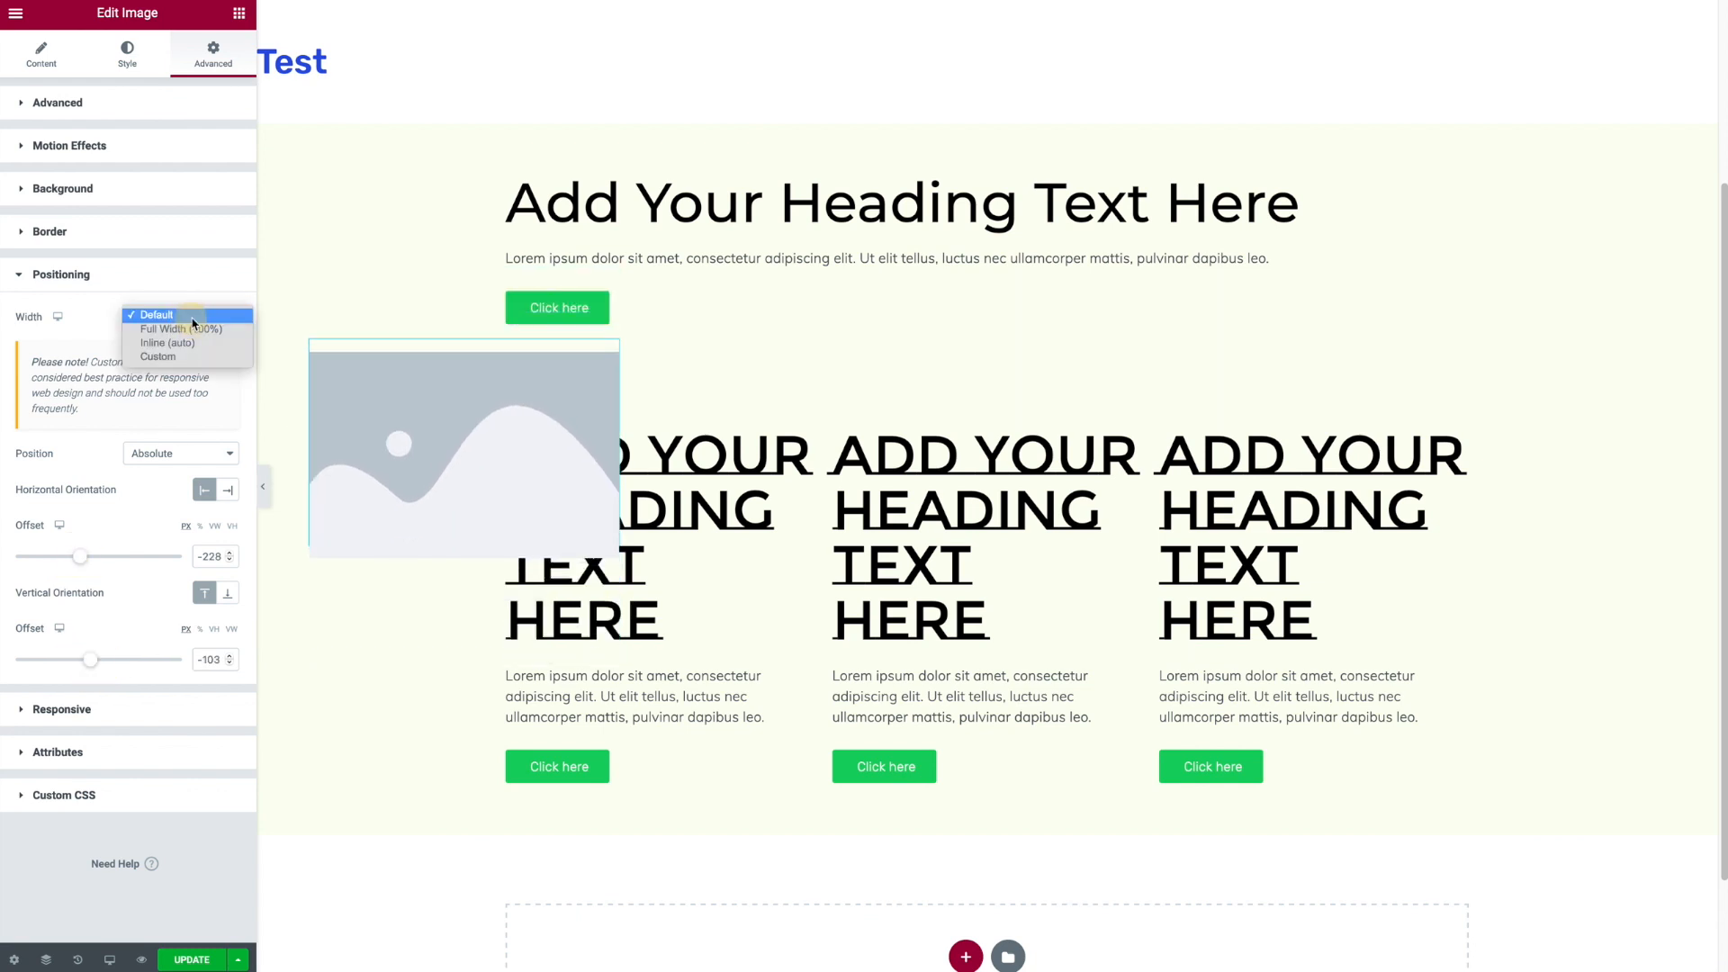
pyautogui.click(207, 351)
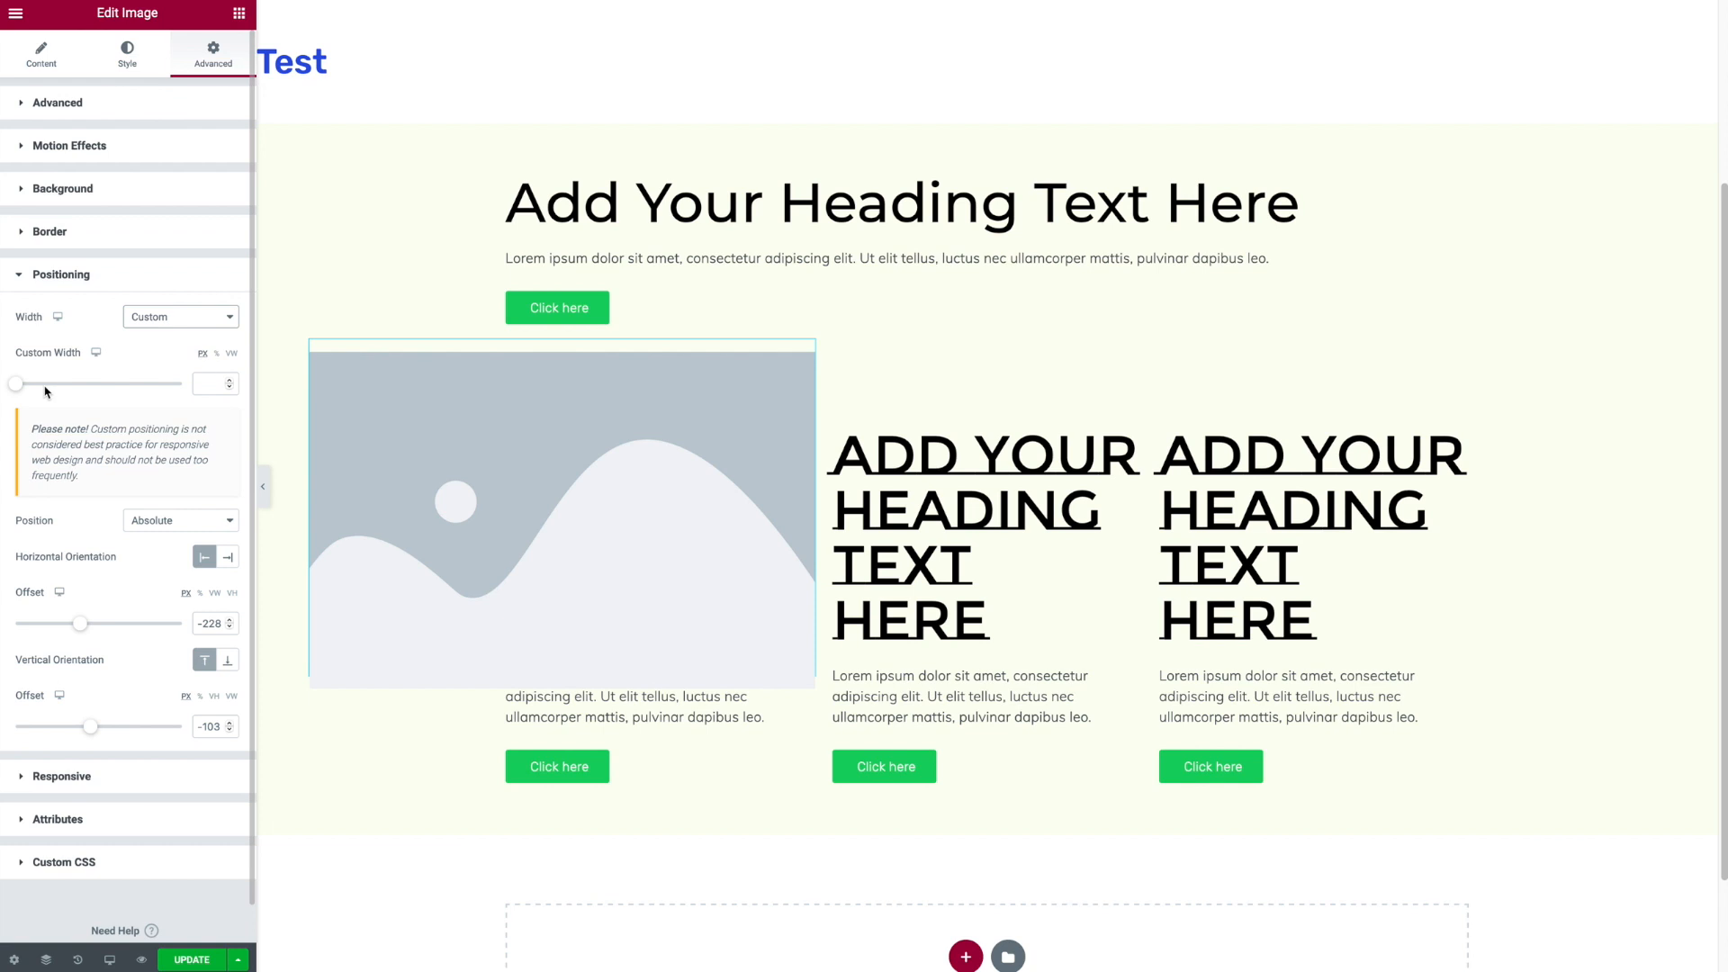
pyautogui.moveTo(24, 390); pyautogui.dragTo(47, 389)
# - Scroll through the page to preview the positioned image, then delete the image widget
pyautogui.scroll(-1, 482, 446)
pyautogui.scroll(3, 483, 451)
pyautogui.scroll(2, 484, 452)
pyautogui.scroll(-2, 481, 455)
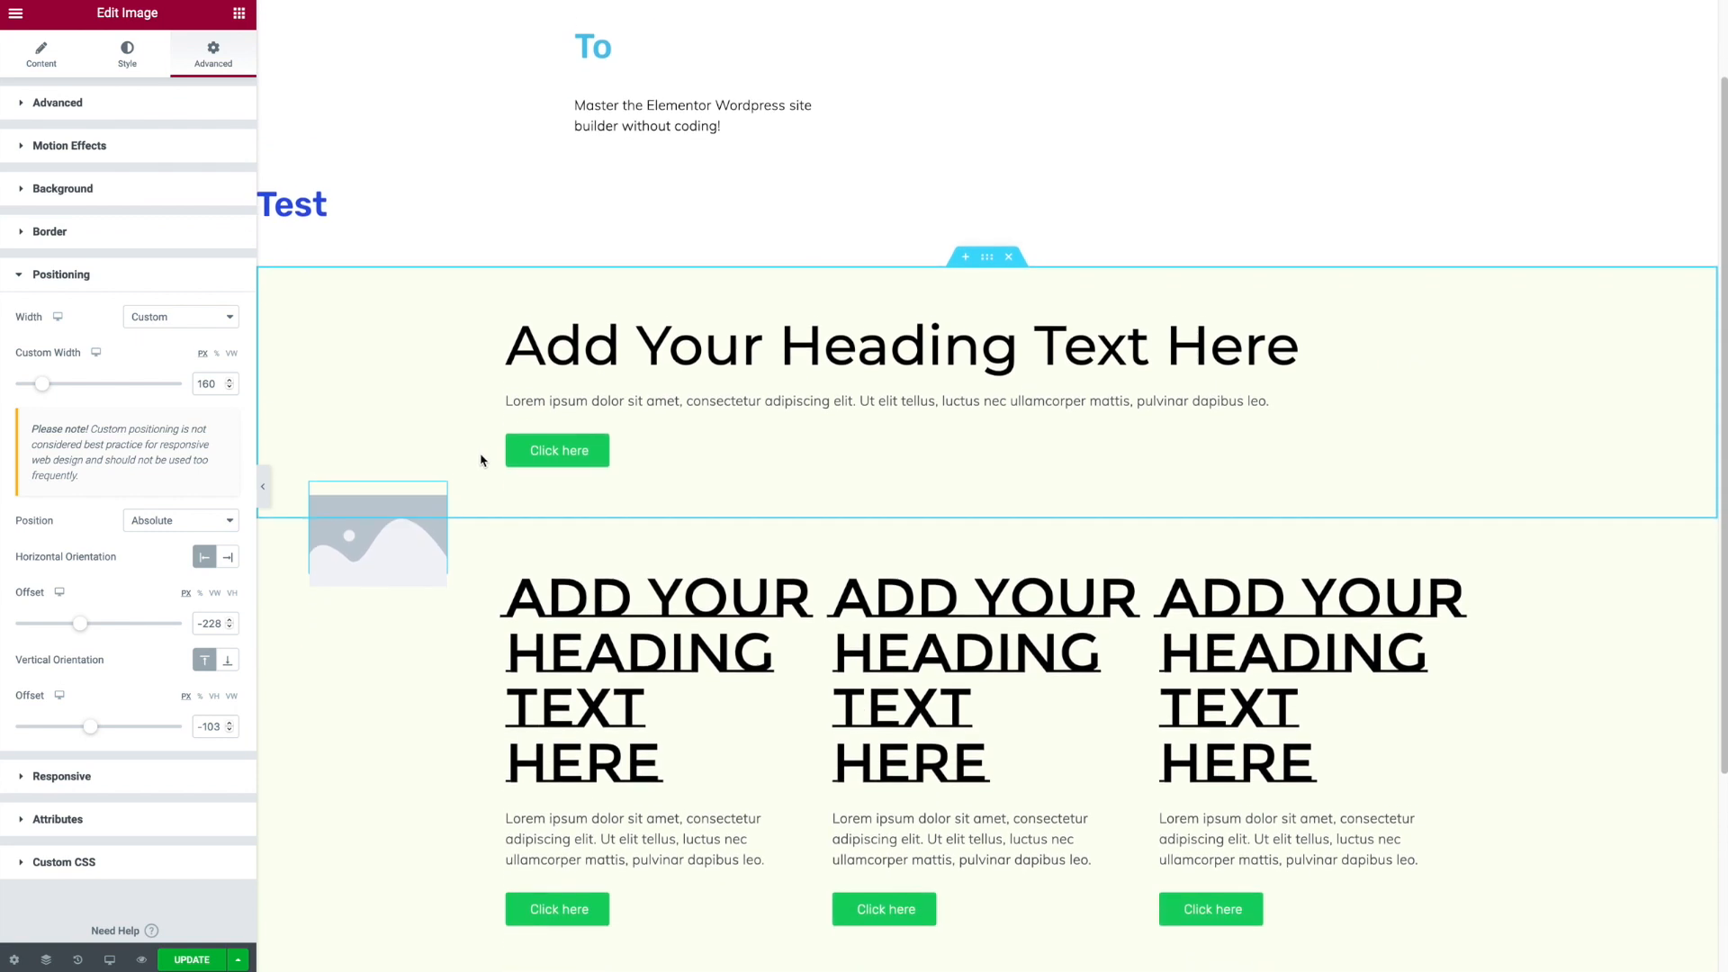
pyautogui.scroll(2, 473, 460)
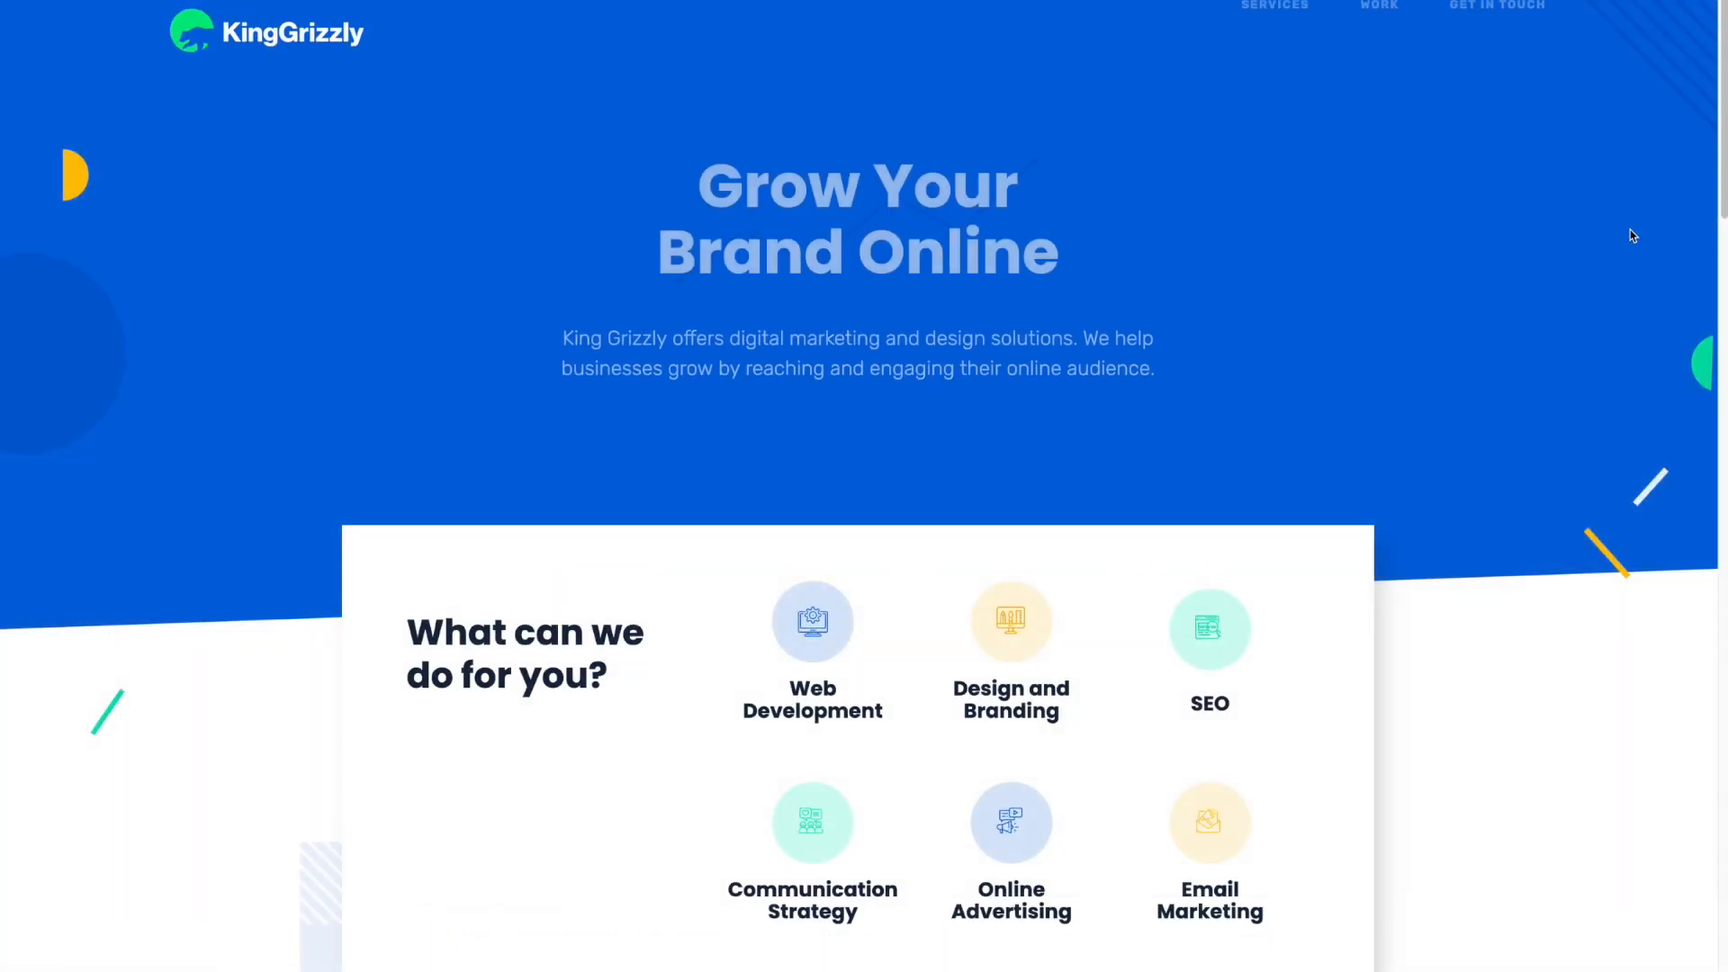
pyautogui.moveTo(1724, 167); pyautogui.dragTo(1692, 732)
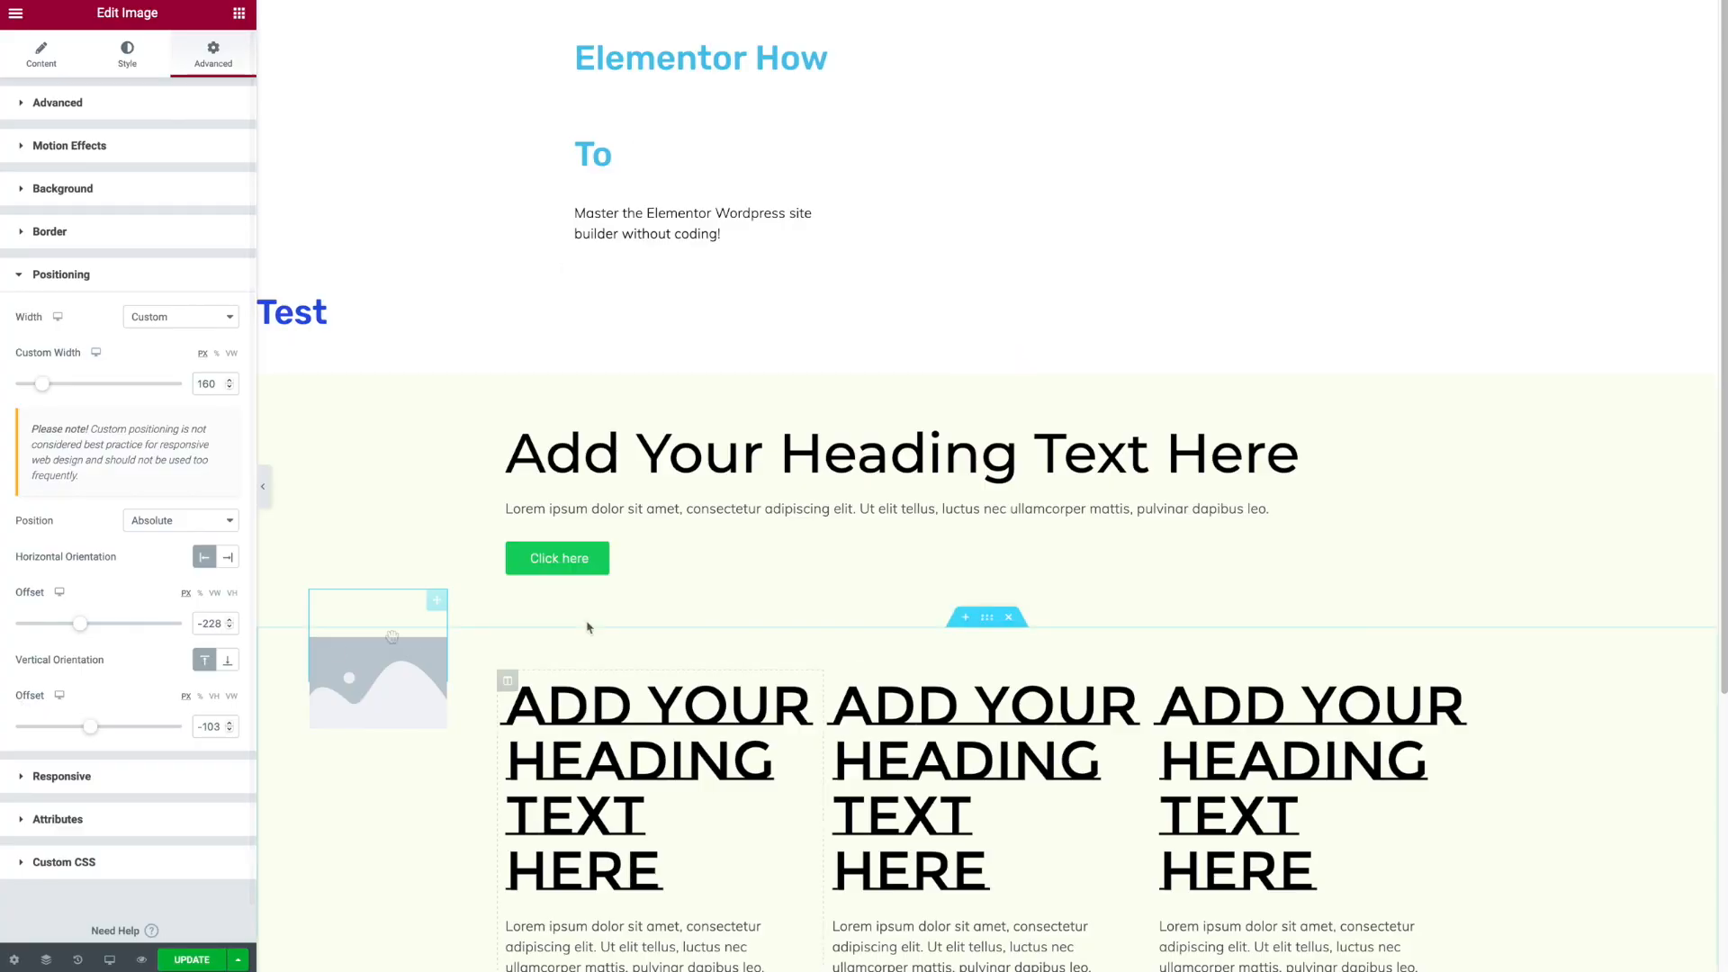
pyautogui.scroll(-2, 990, 450)
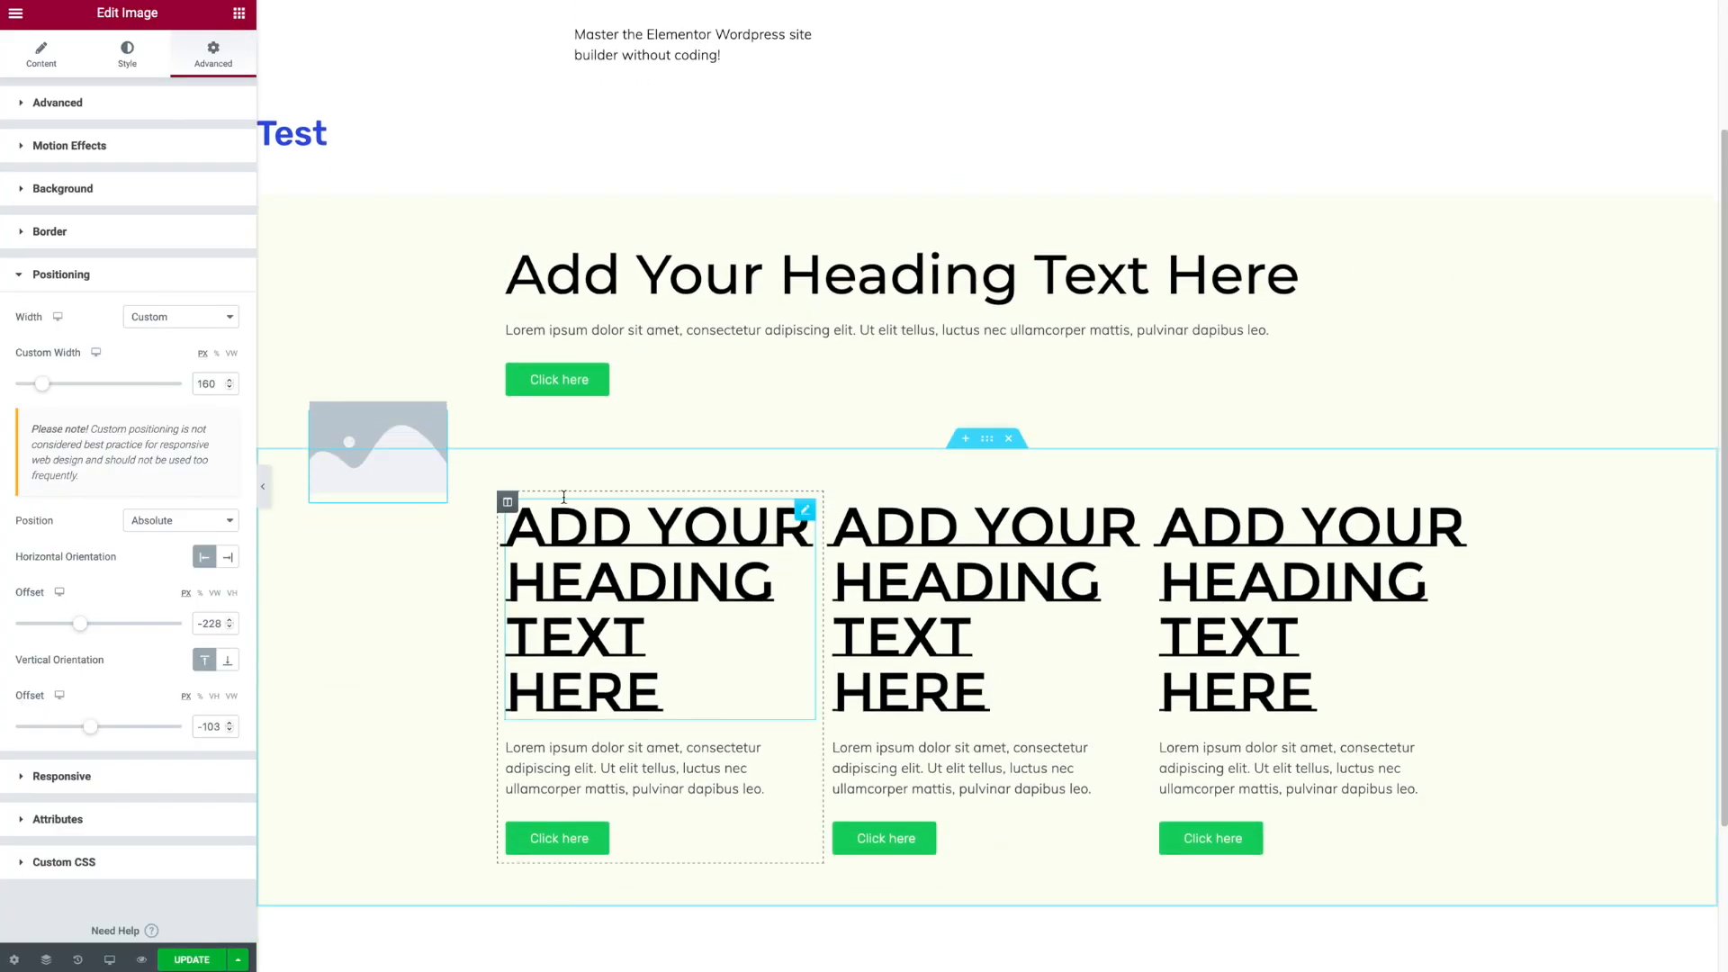
pyautogui.rightClick(413, 414)
pyautogui.click(450, 661)
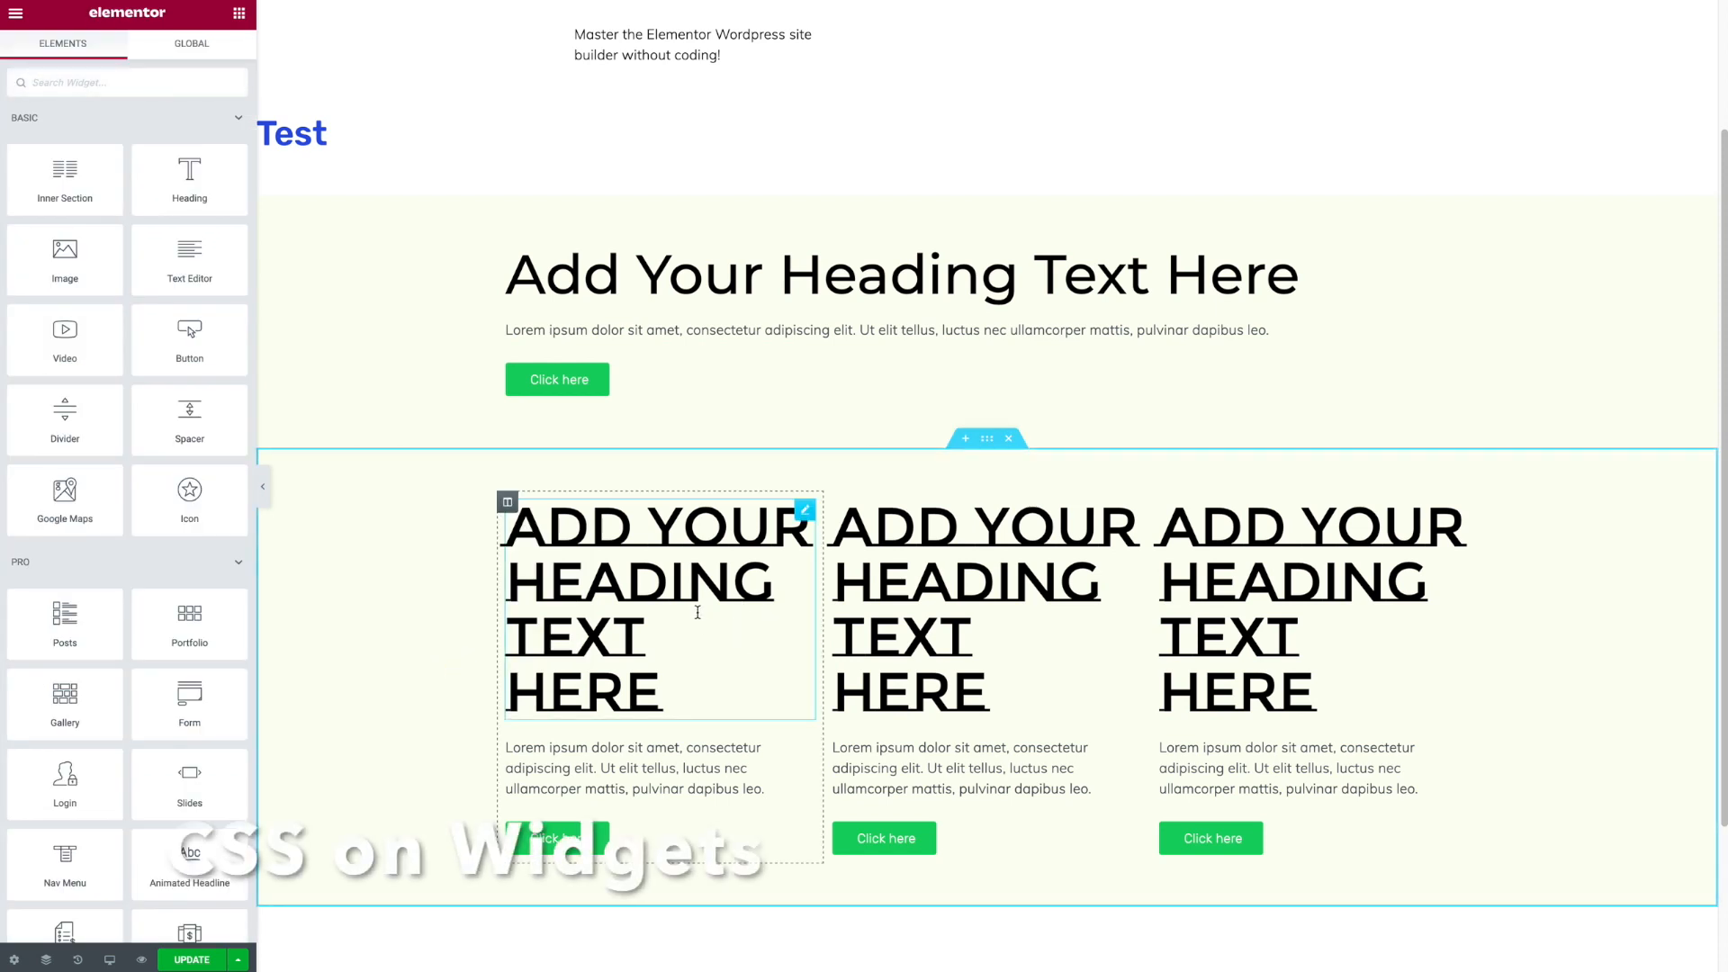
# - Add custom CSS to the first column's heading with selector { margin-bottom: 50px }
pyautogui.click(807, 512)
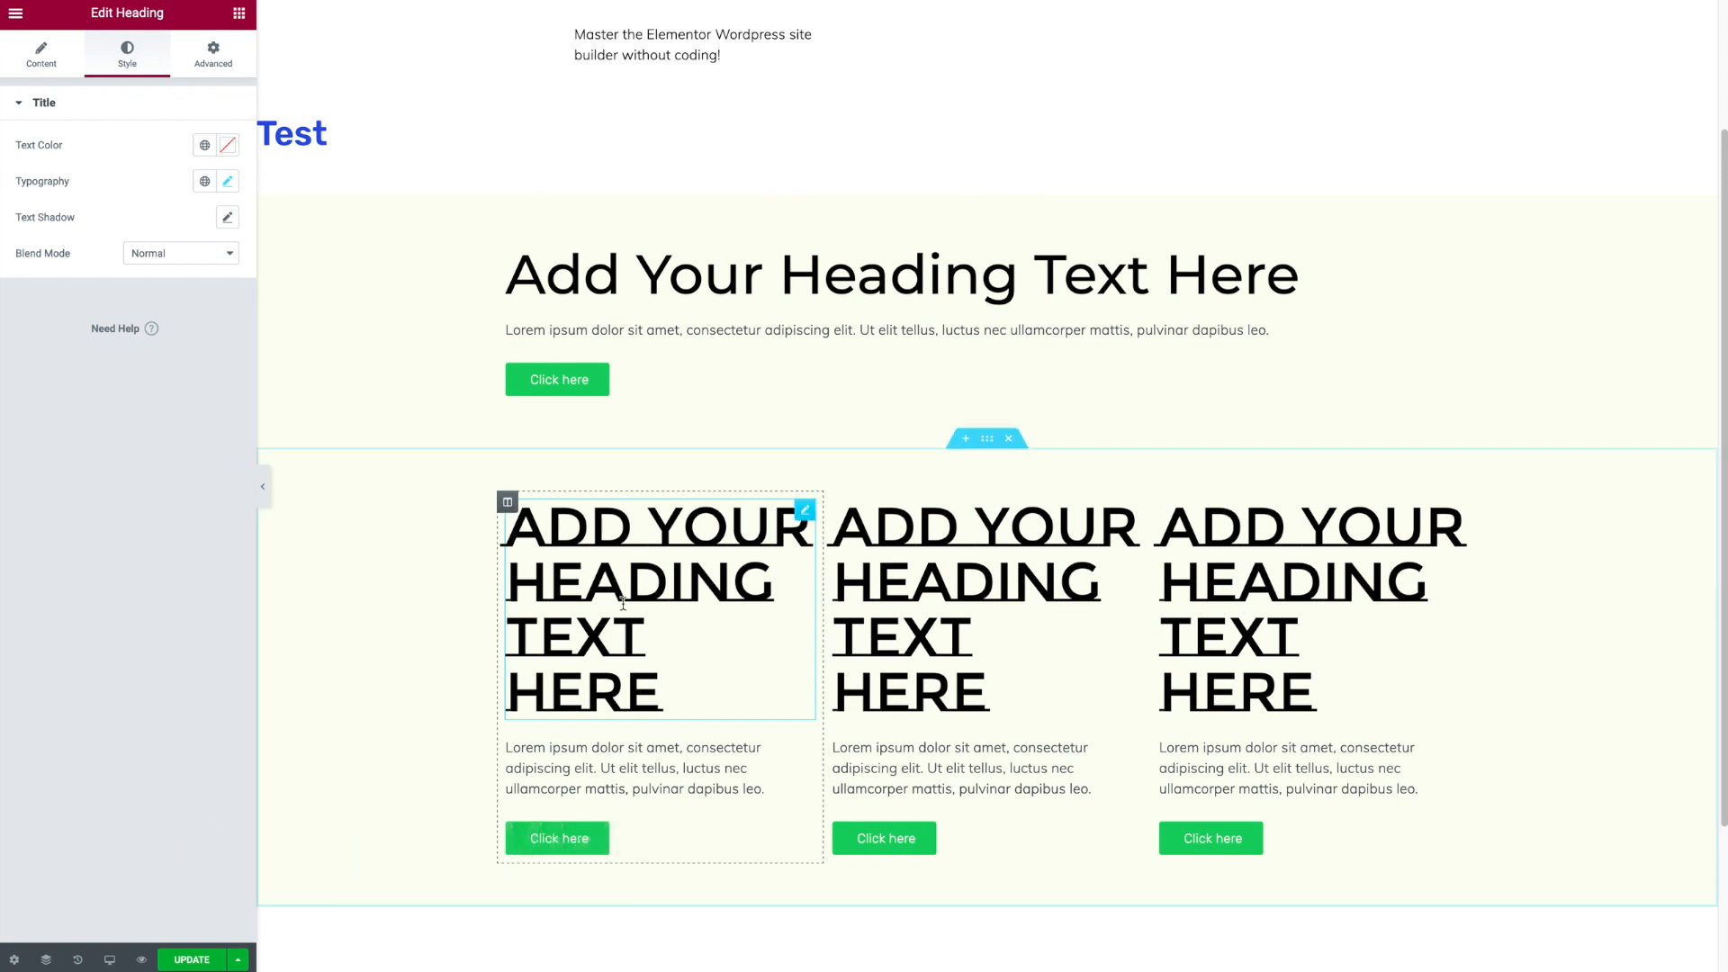
pyautogui.click(222, 62)
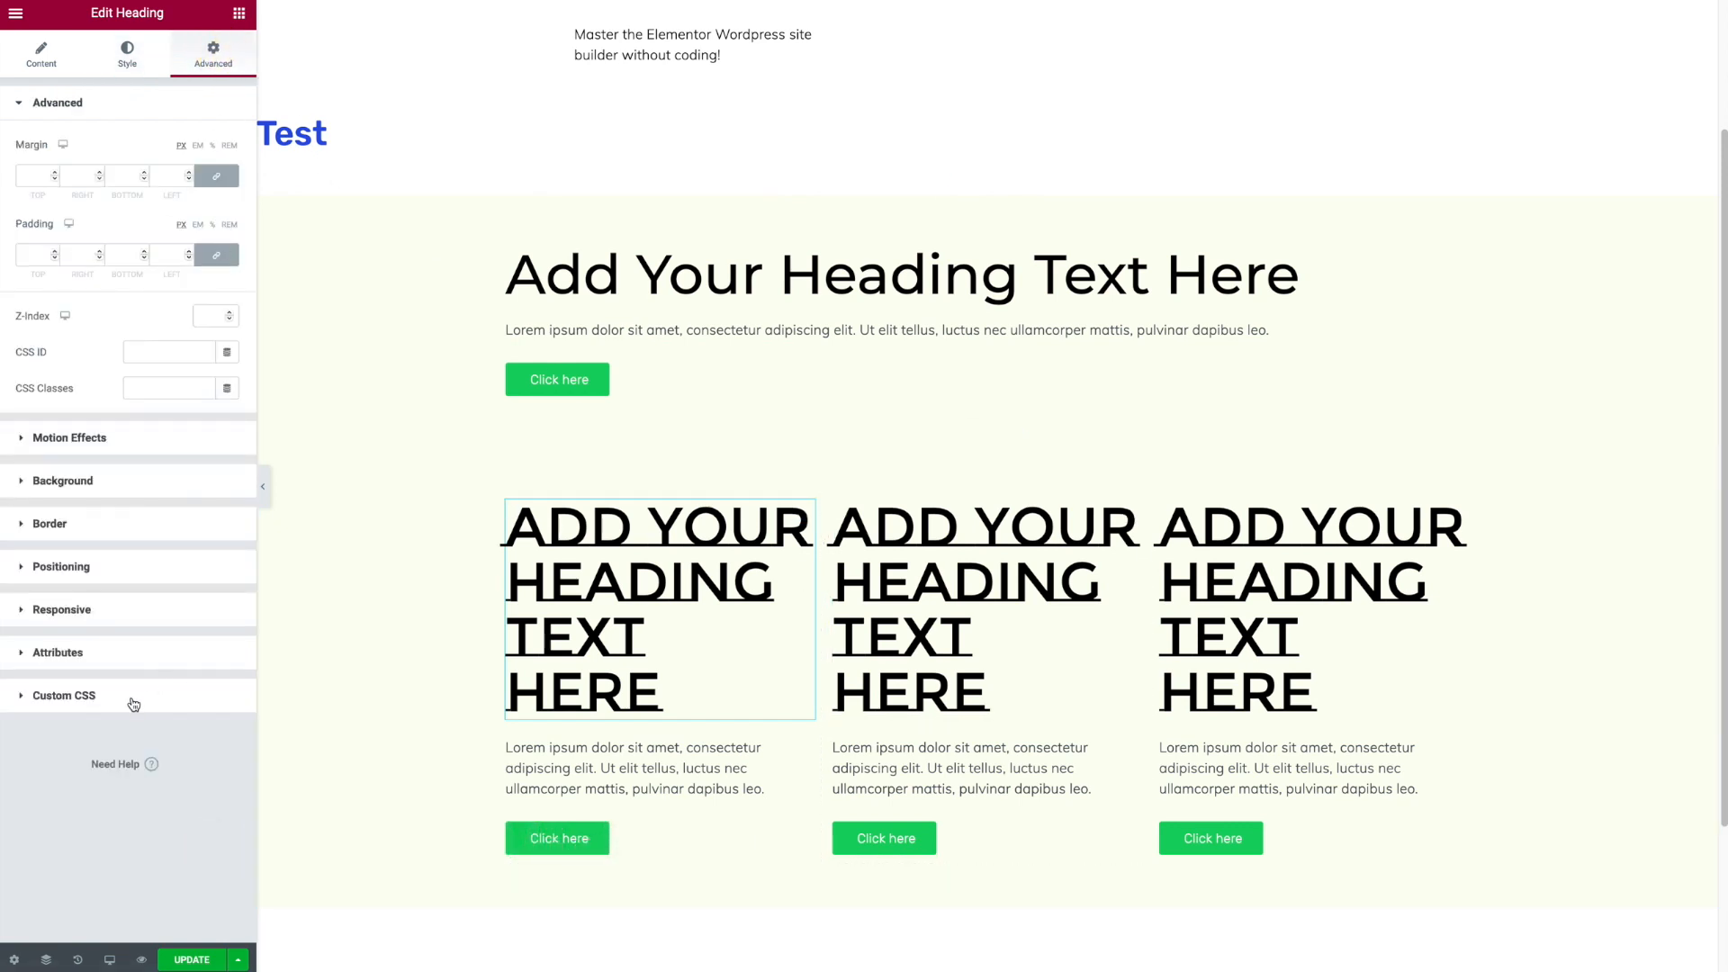
pyautogui.click(91, 699)
pyautogui.click(103, 554)
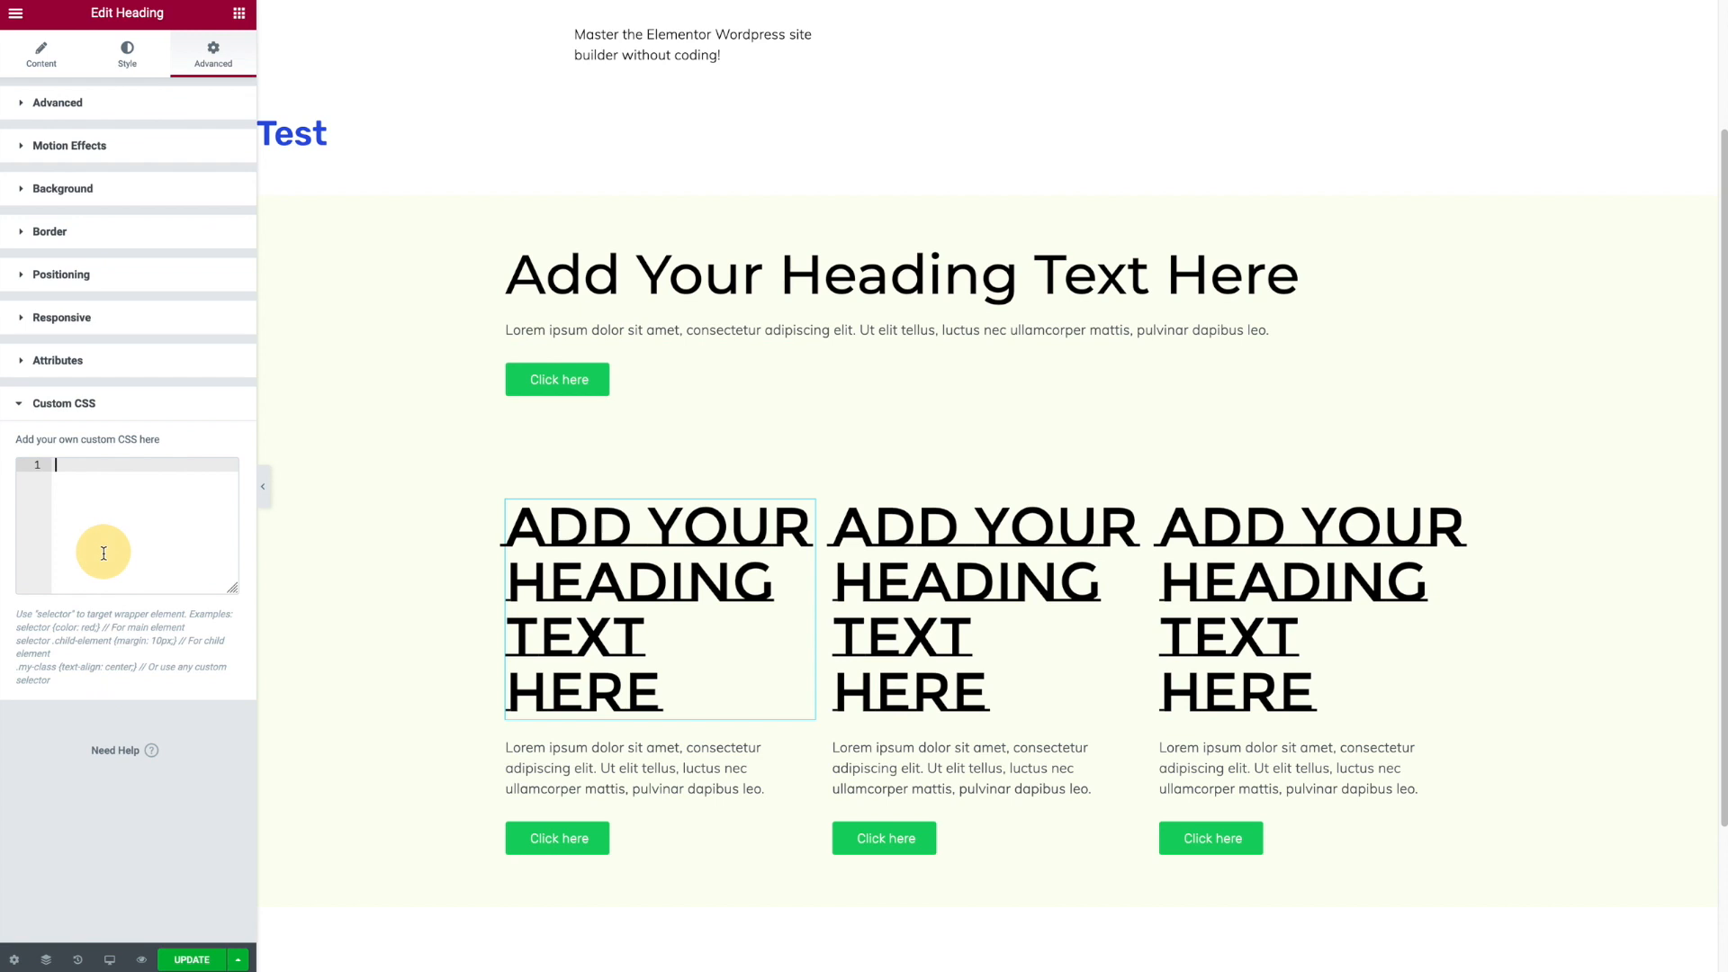
pyautogui.write('selector {')
pyautogui.press('Return')
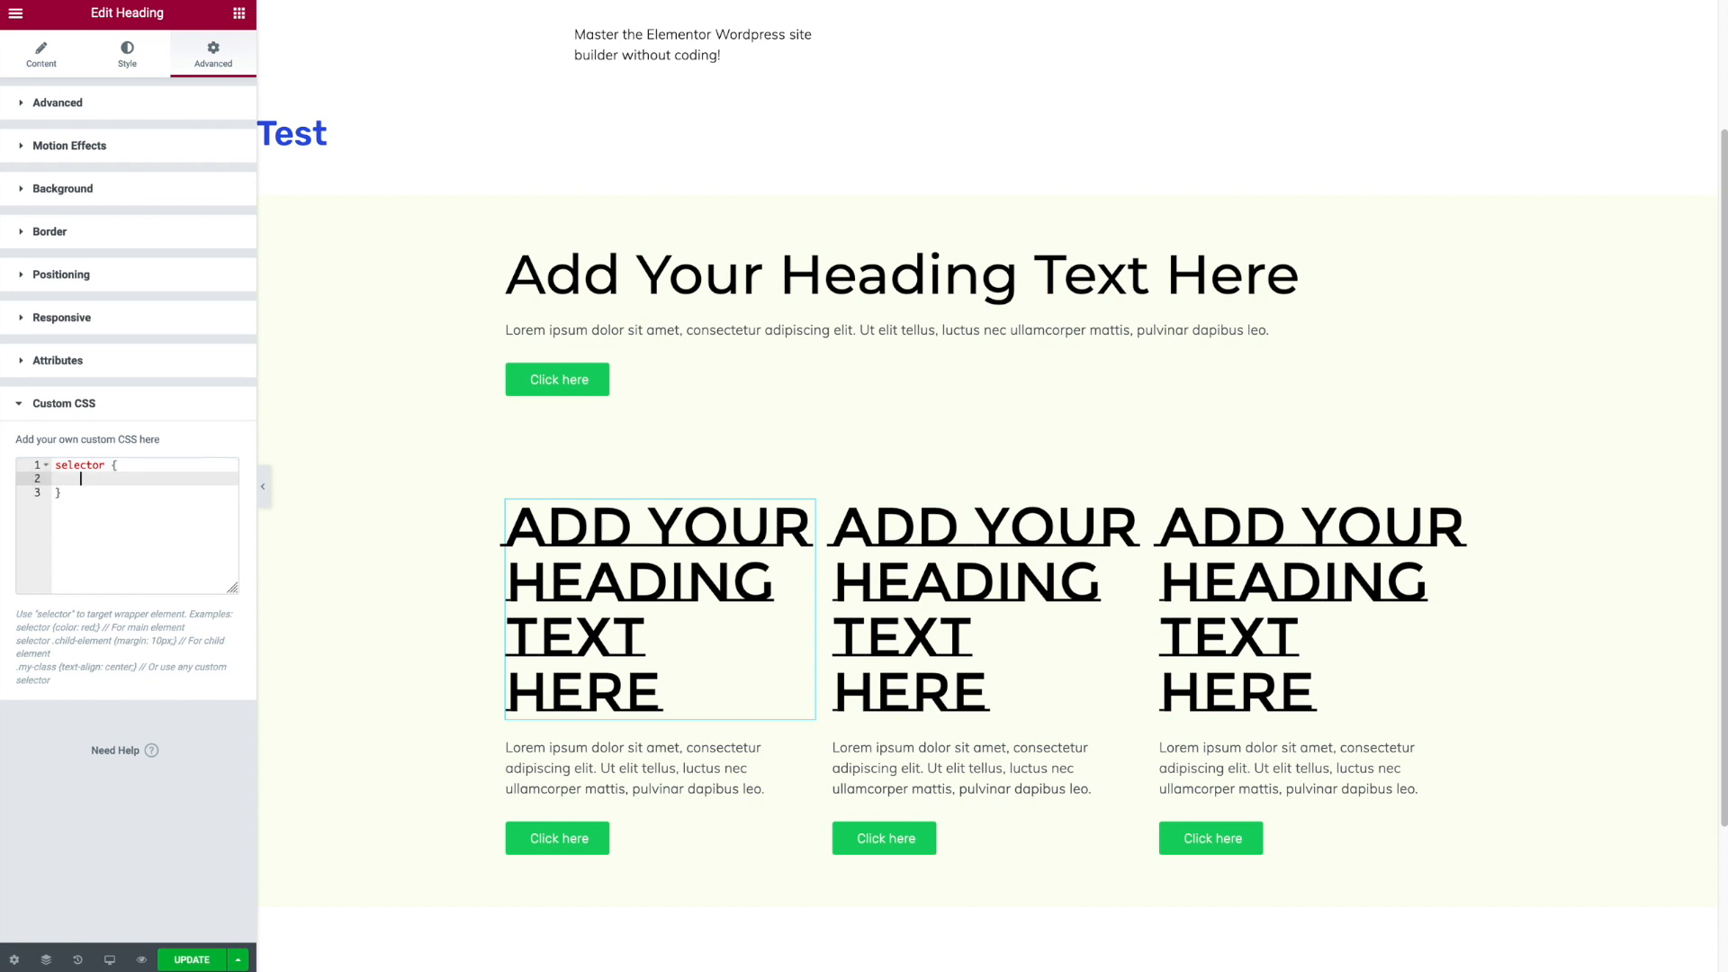
pyautogui.write('margin')
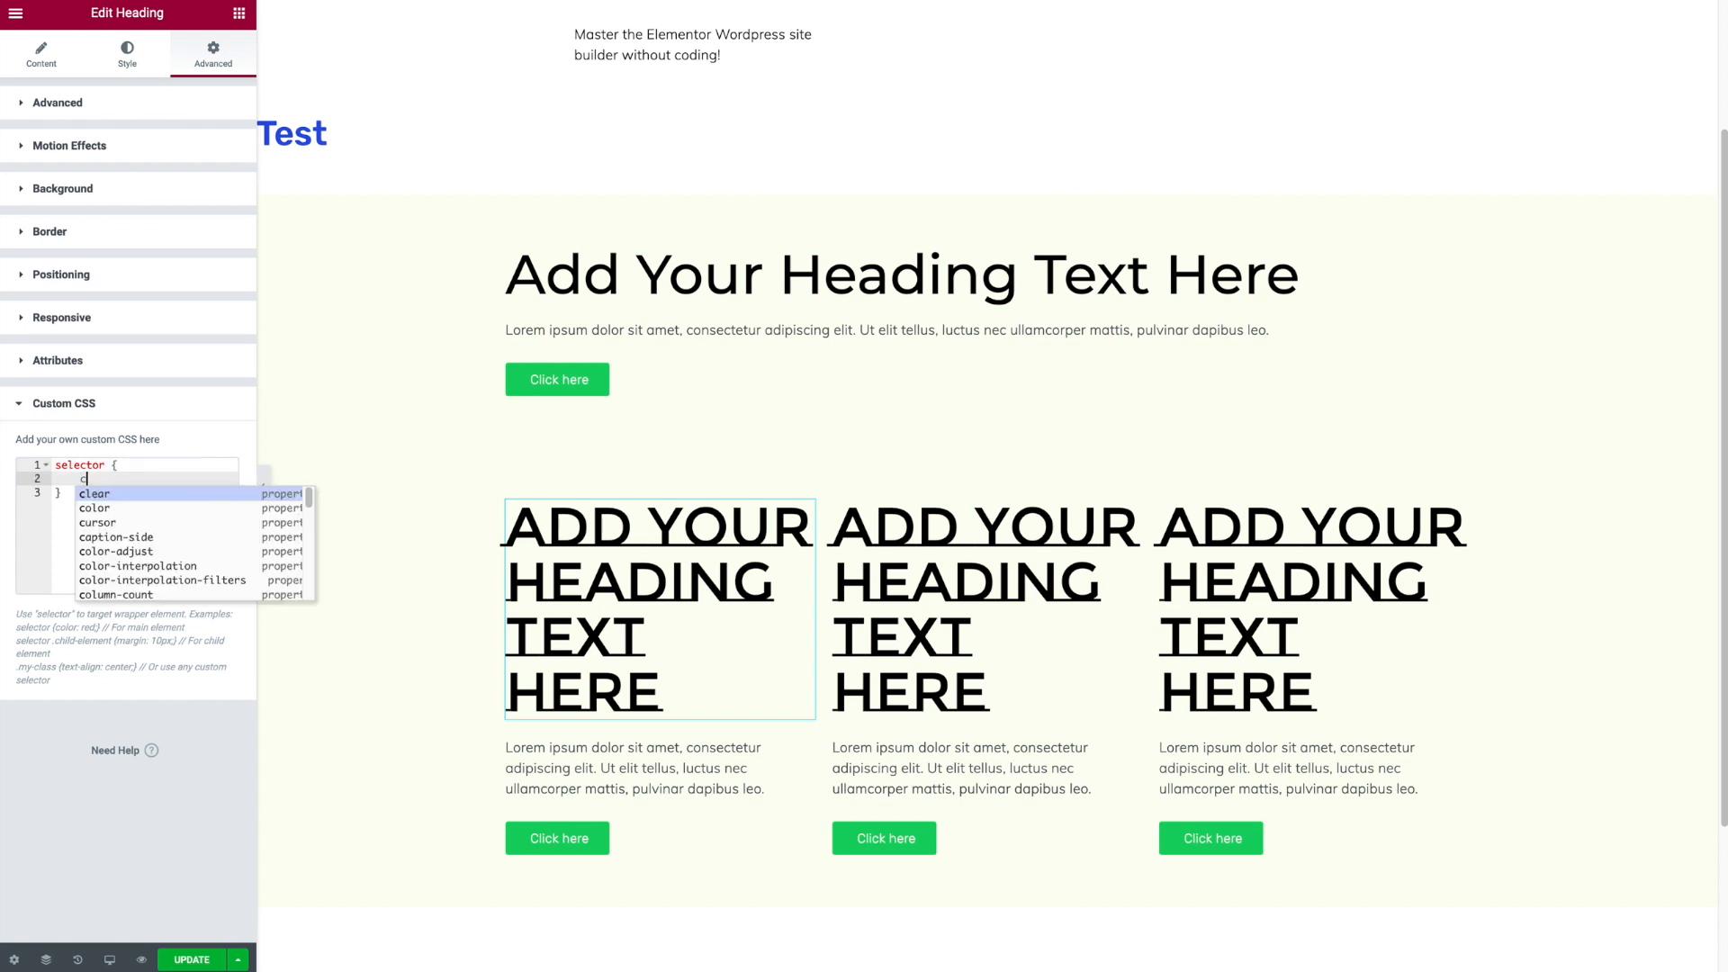
pyautogui.write('-b')
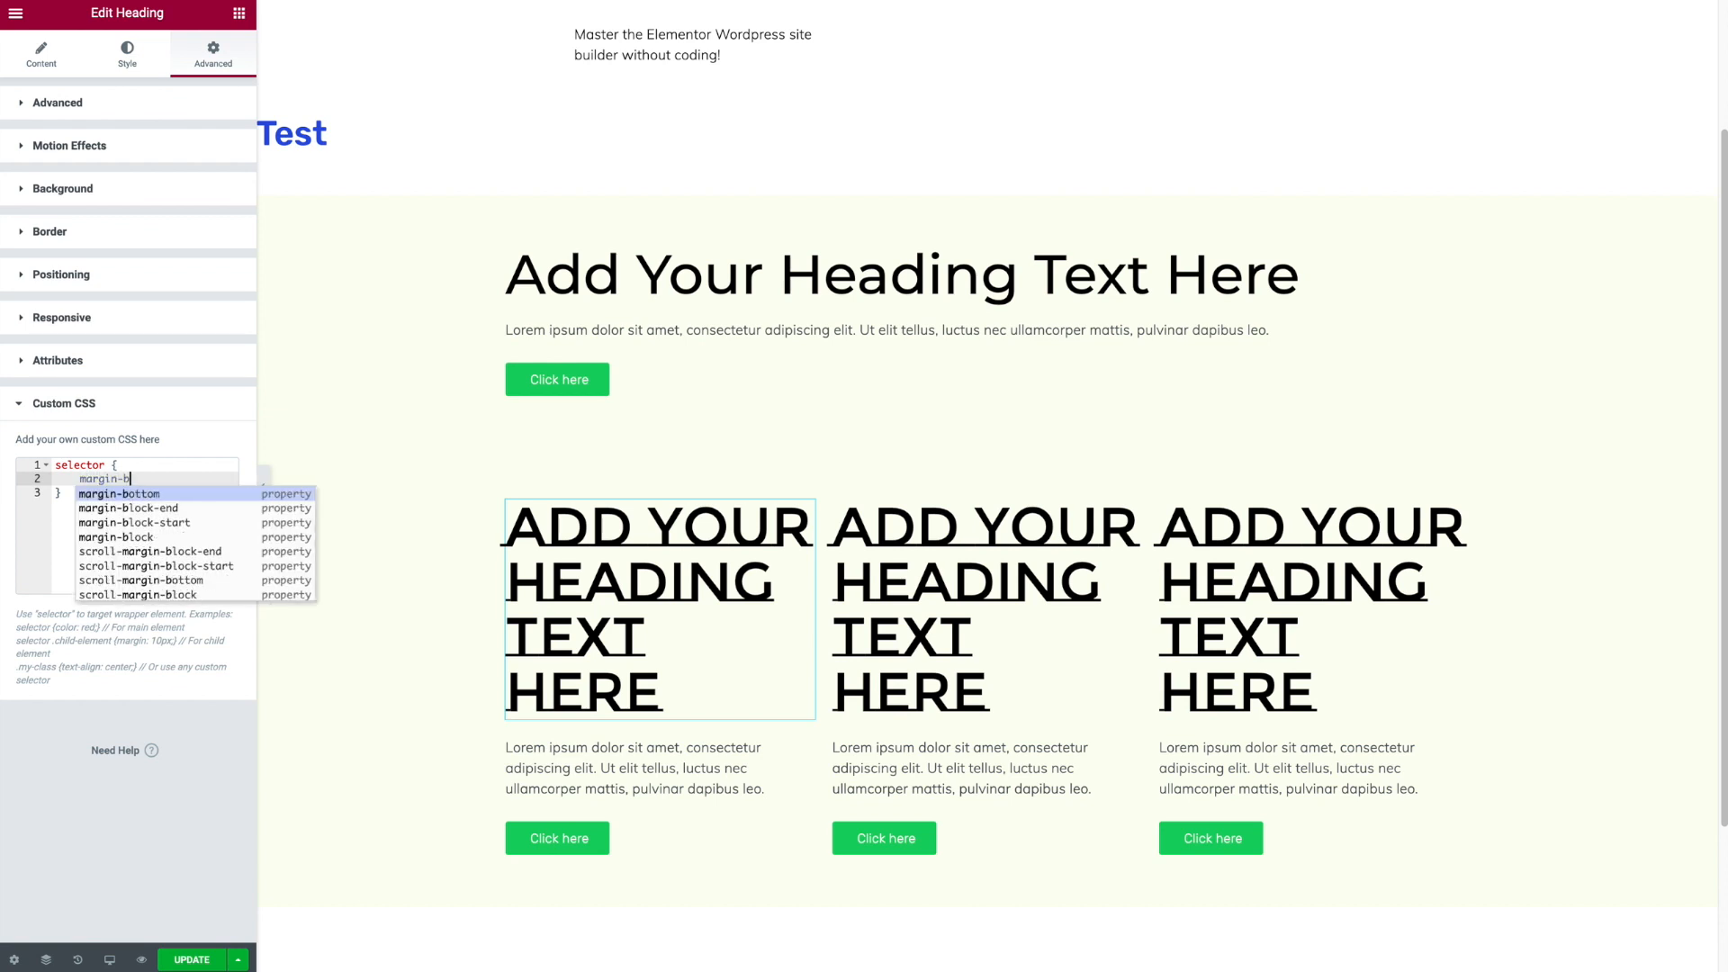
pyautogui.write('ottom: 50px')
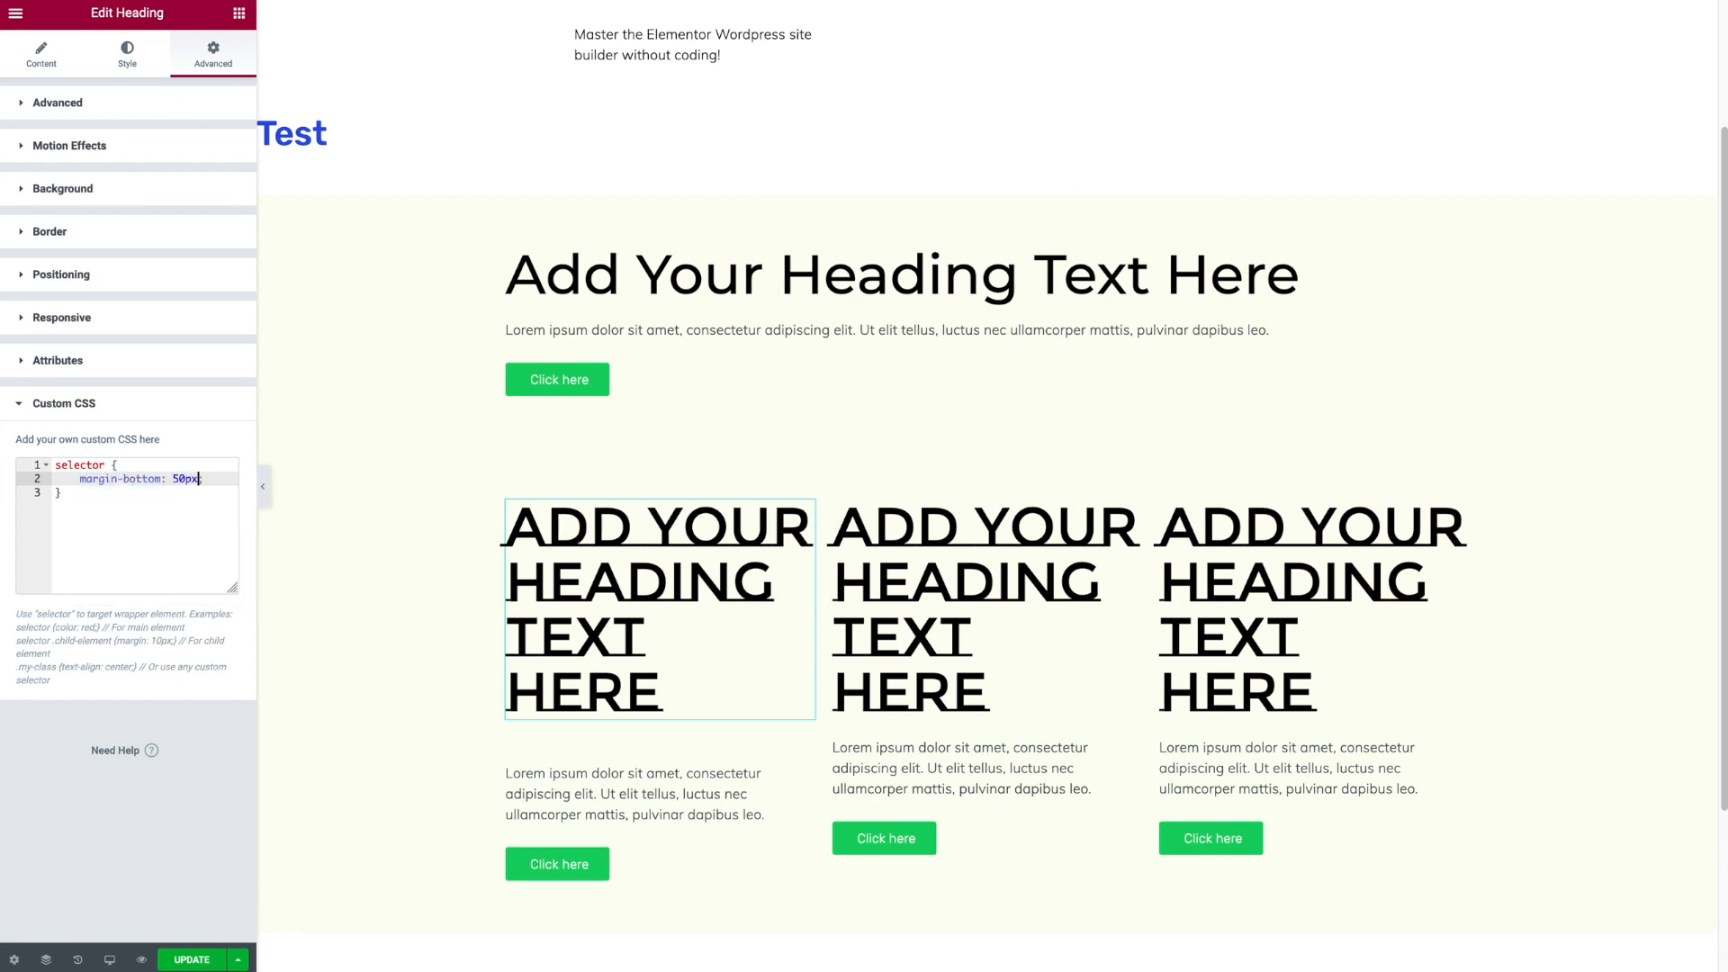
# - Add color: red to the heading's custom CSS, then clear all of its custom CSS
pyautogui.press('Return')
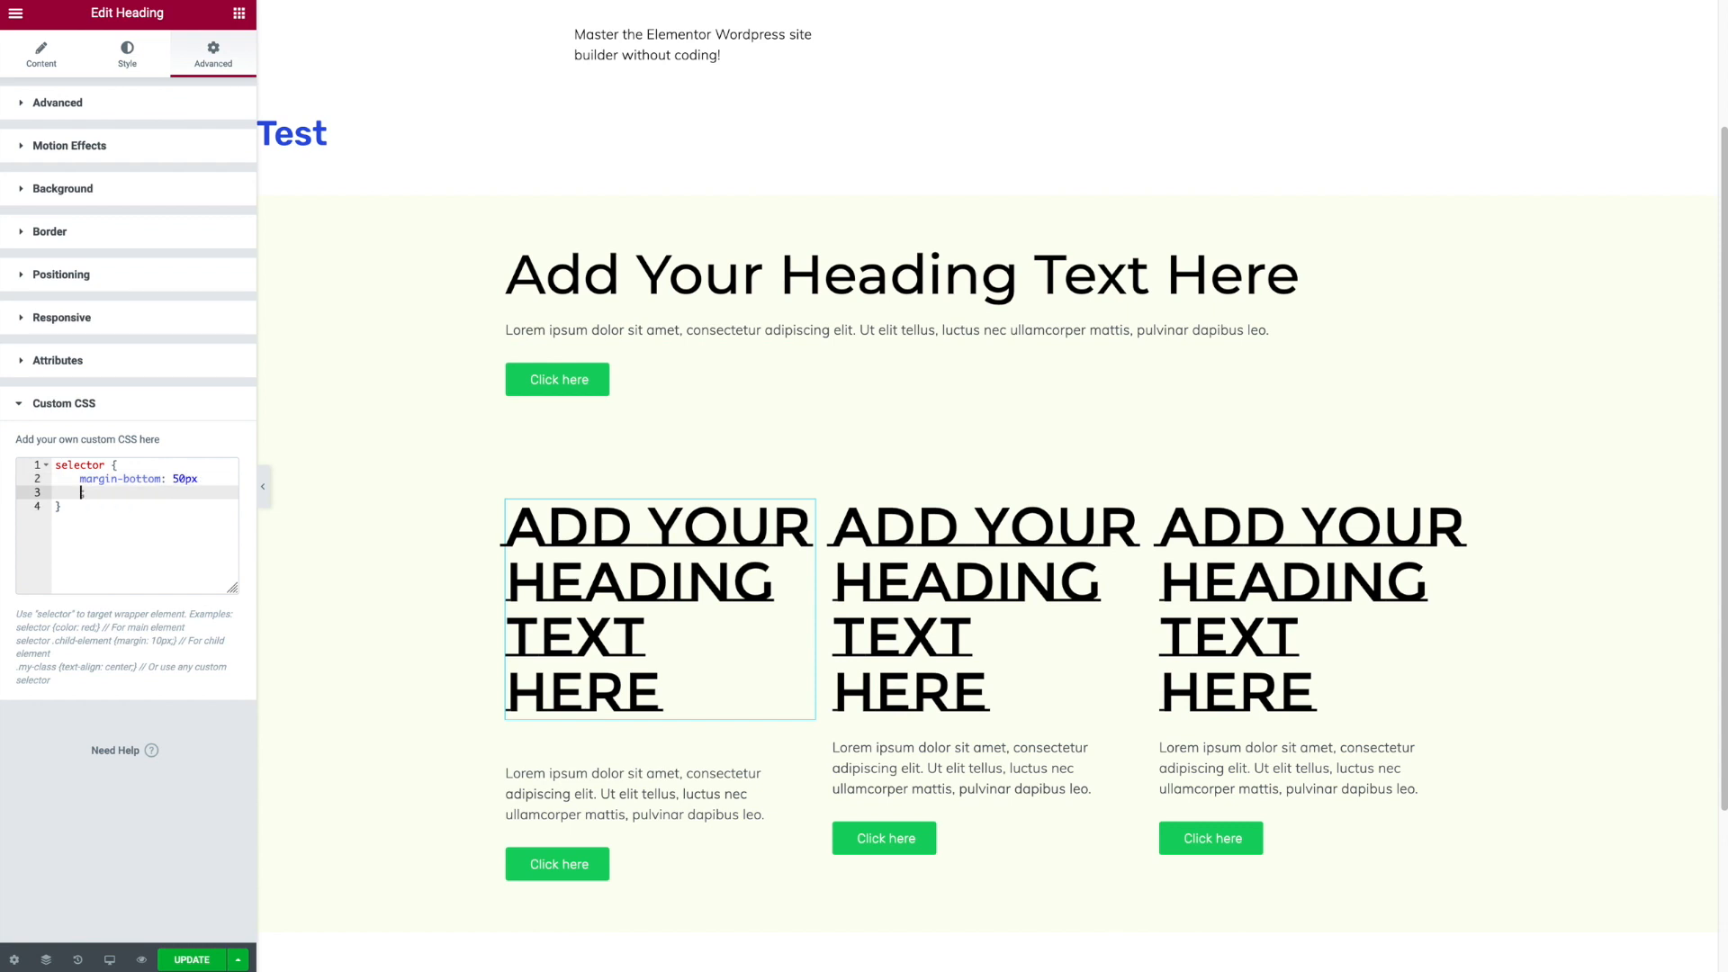
pyautogui.press('BackSpace')
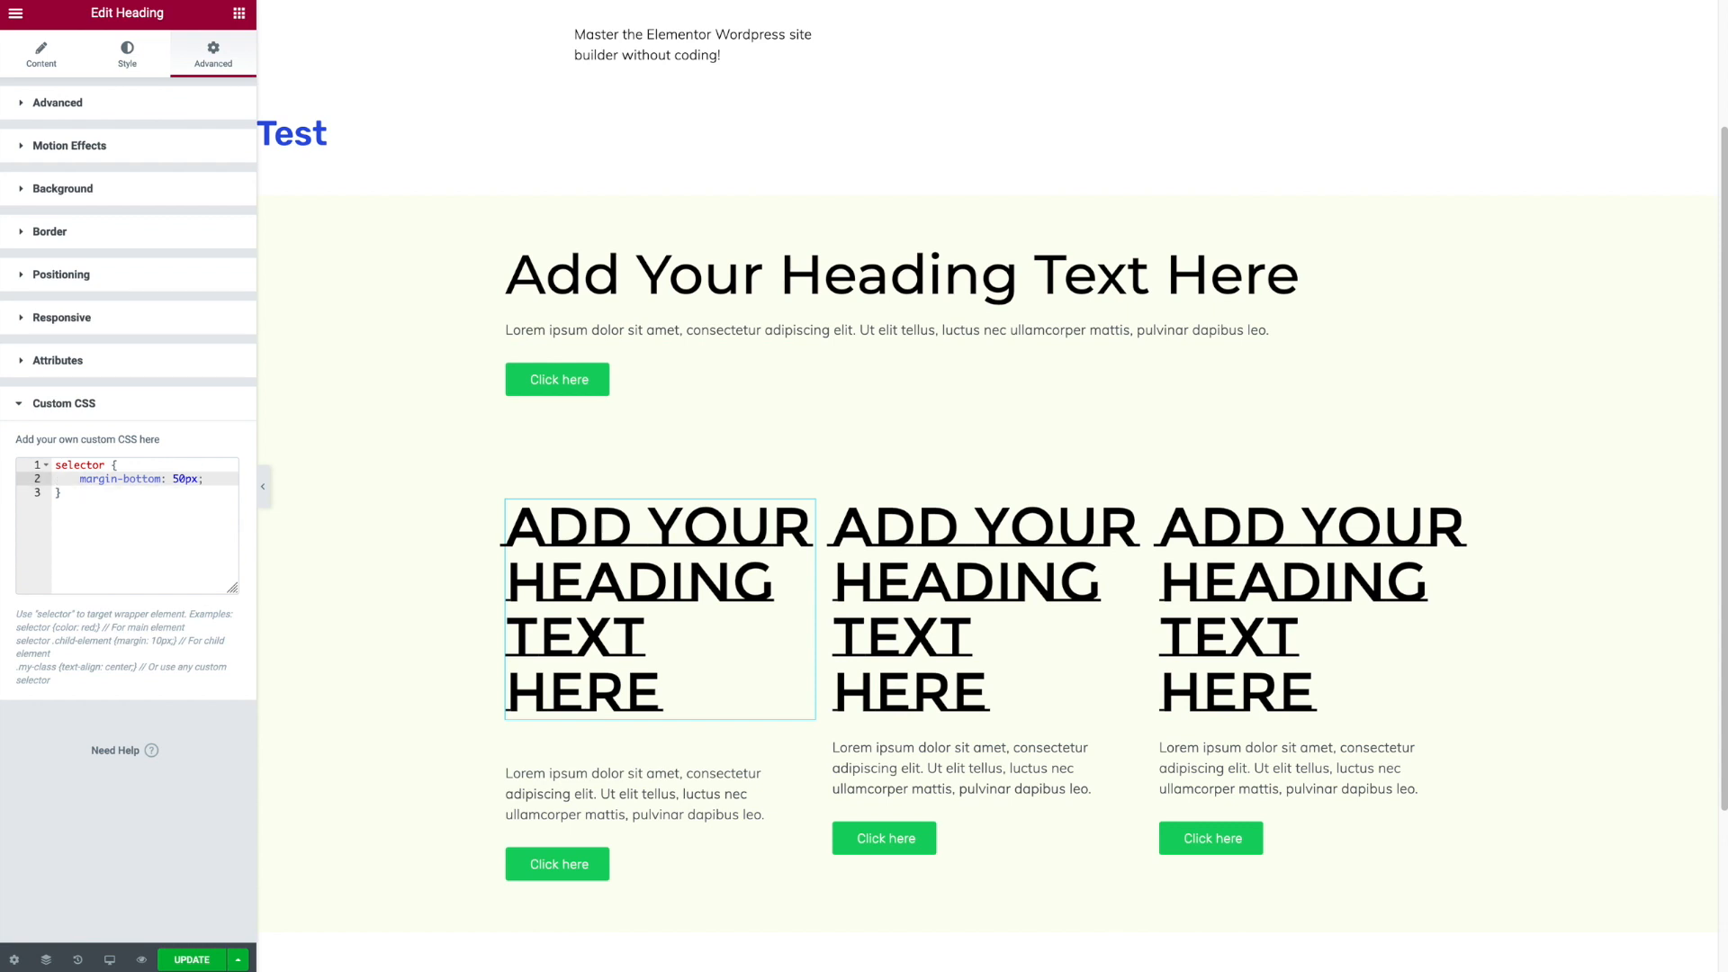
pyautogui.press('Return')
pyautogui.write('color: r')
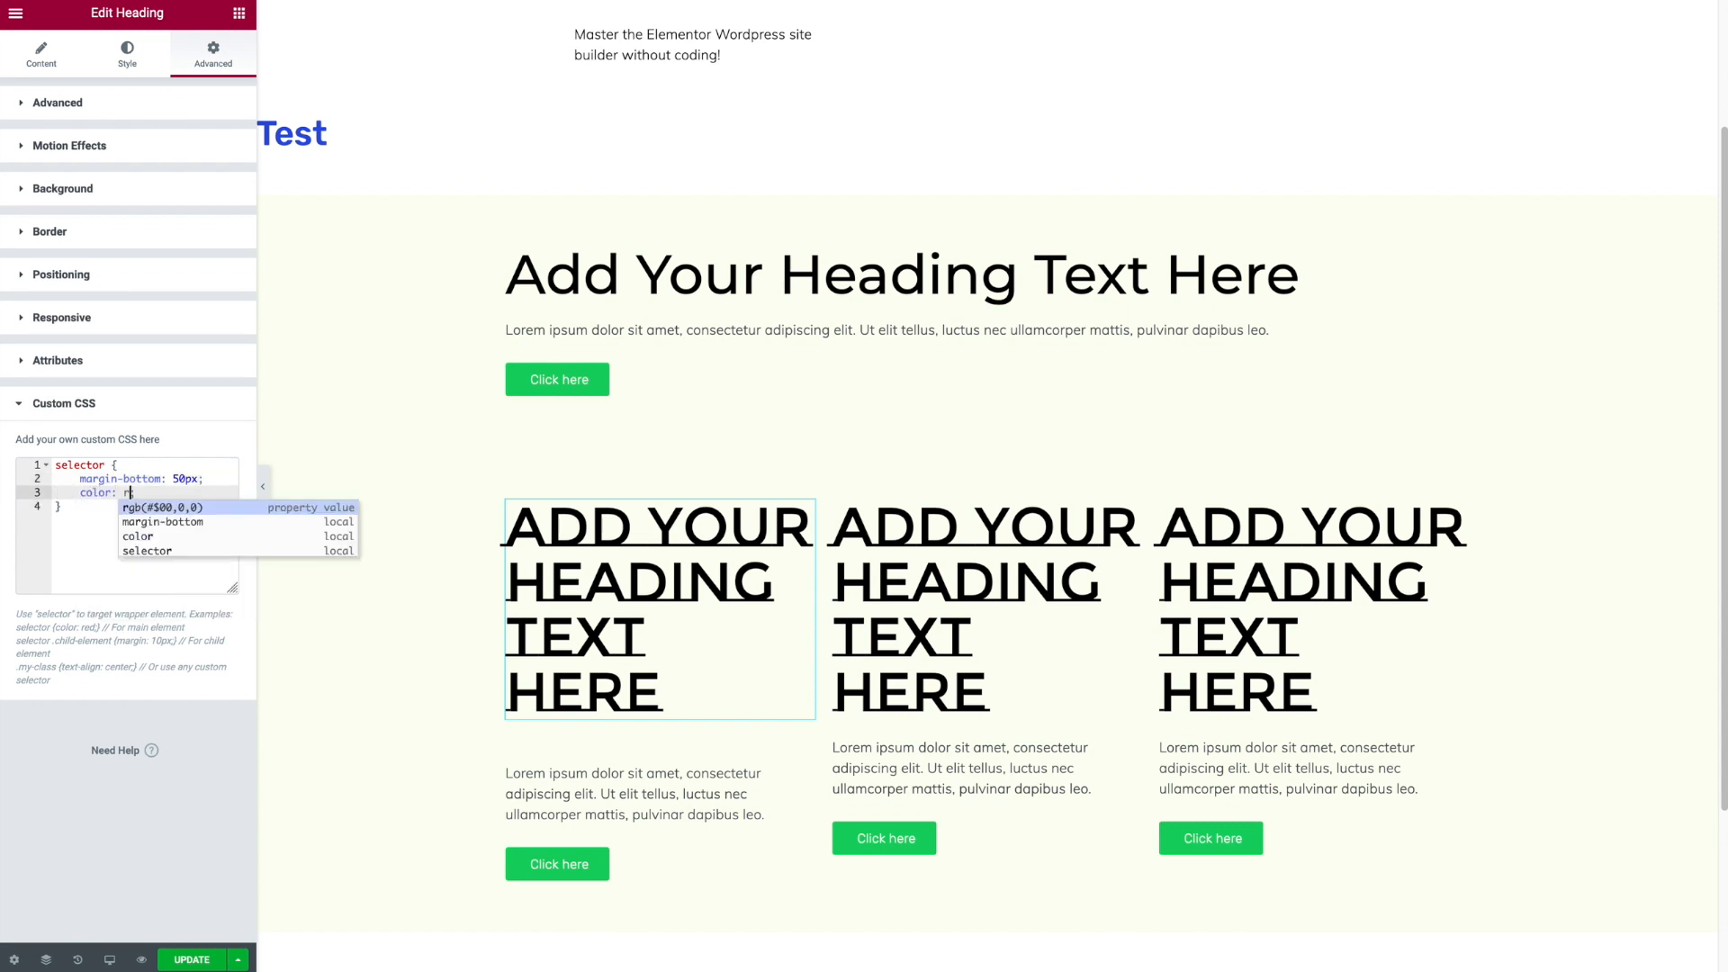
pyautogui.write('ed;')
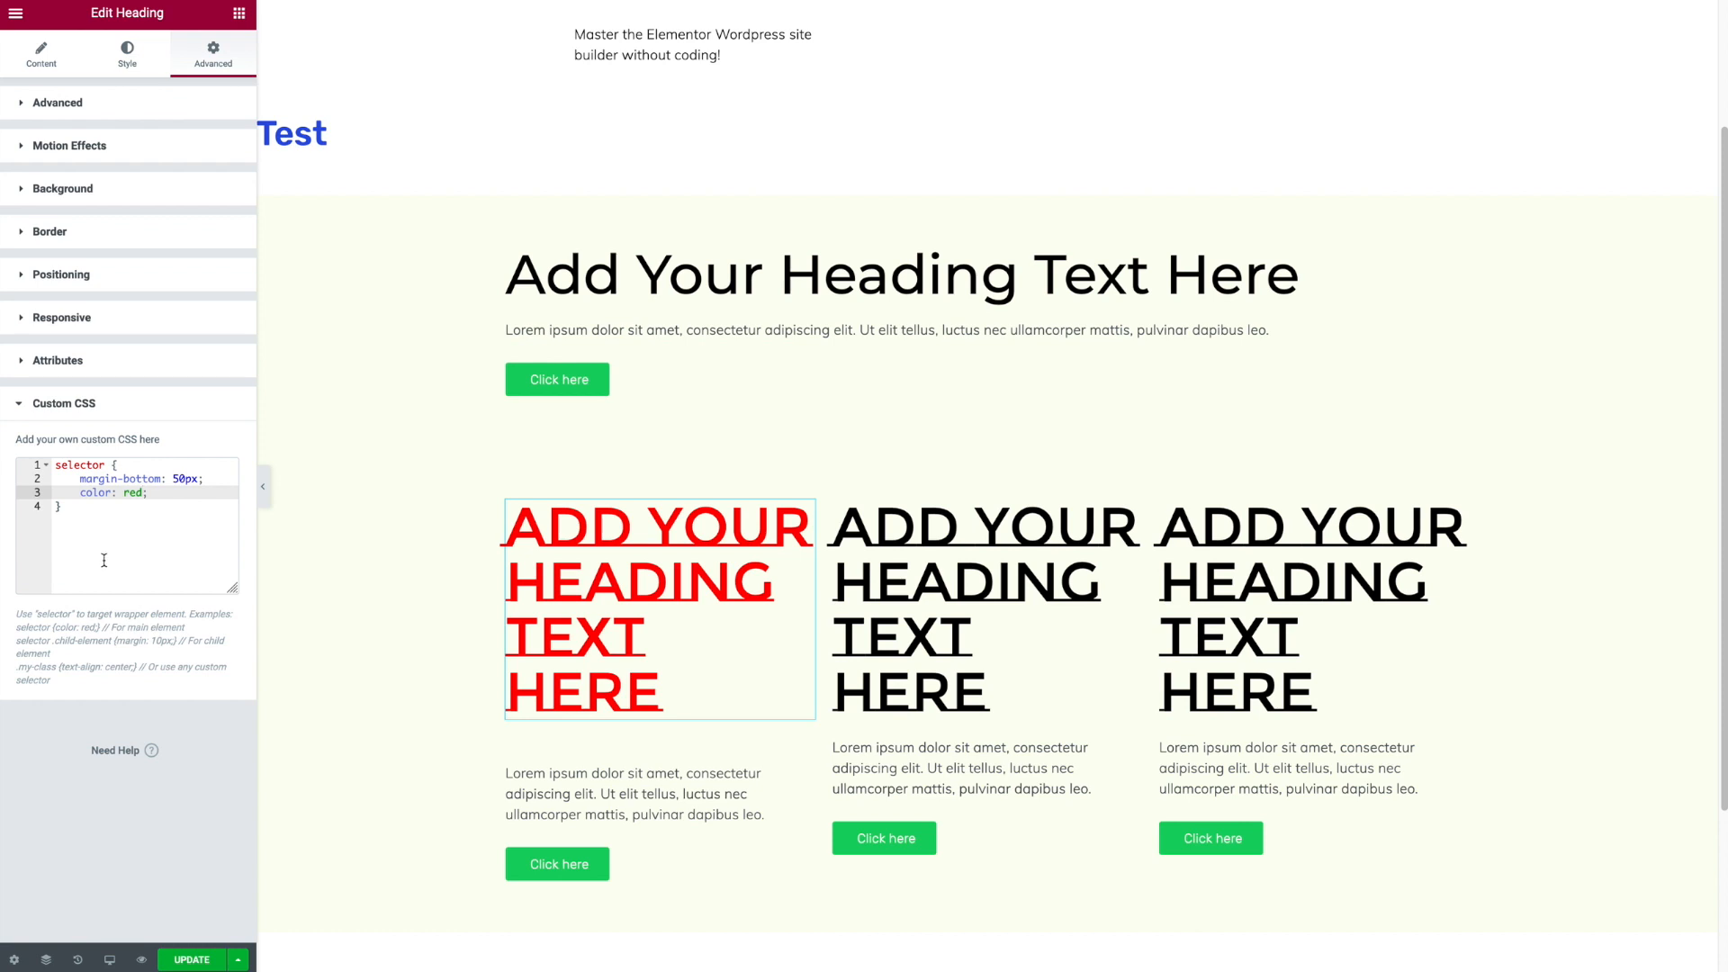
pyautogui.moveTo(74, 501); pyautogui.dragTo(22, 430)
pyautogui.press('BackSpace')
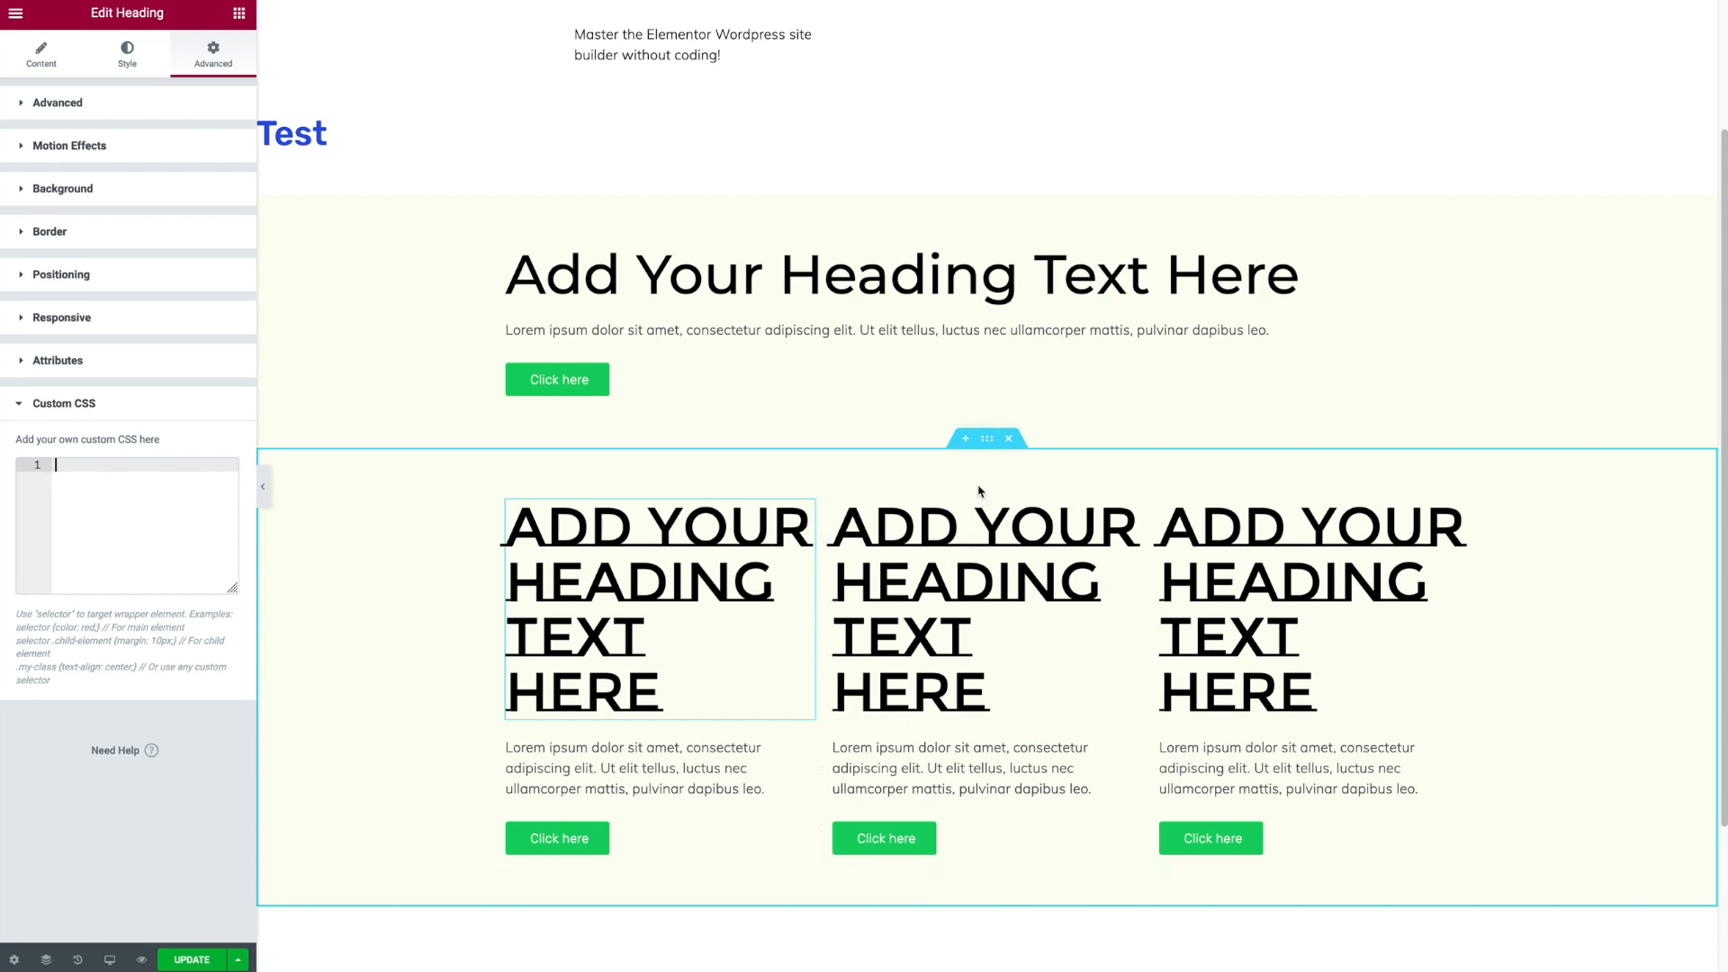
# - Open the Navigator for the section and dock it at the side of the editor
pyautogui.rightClick(858, 468)
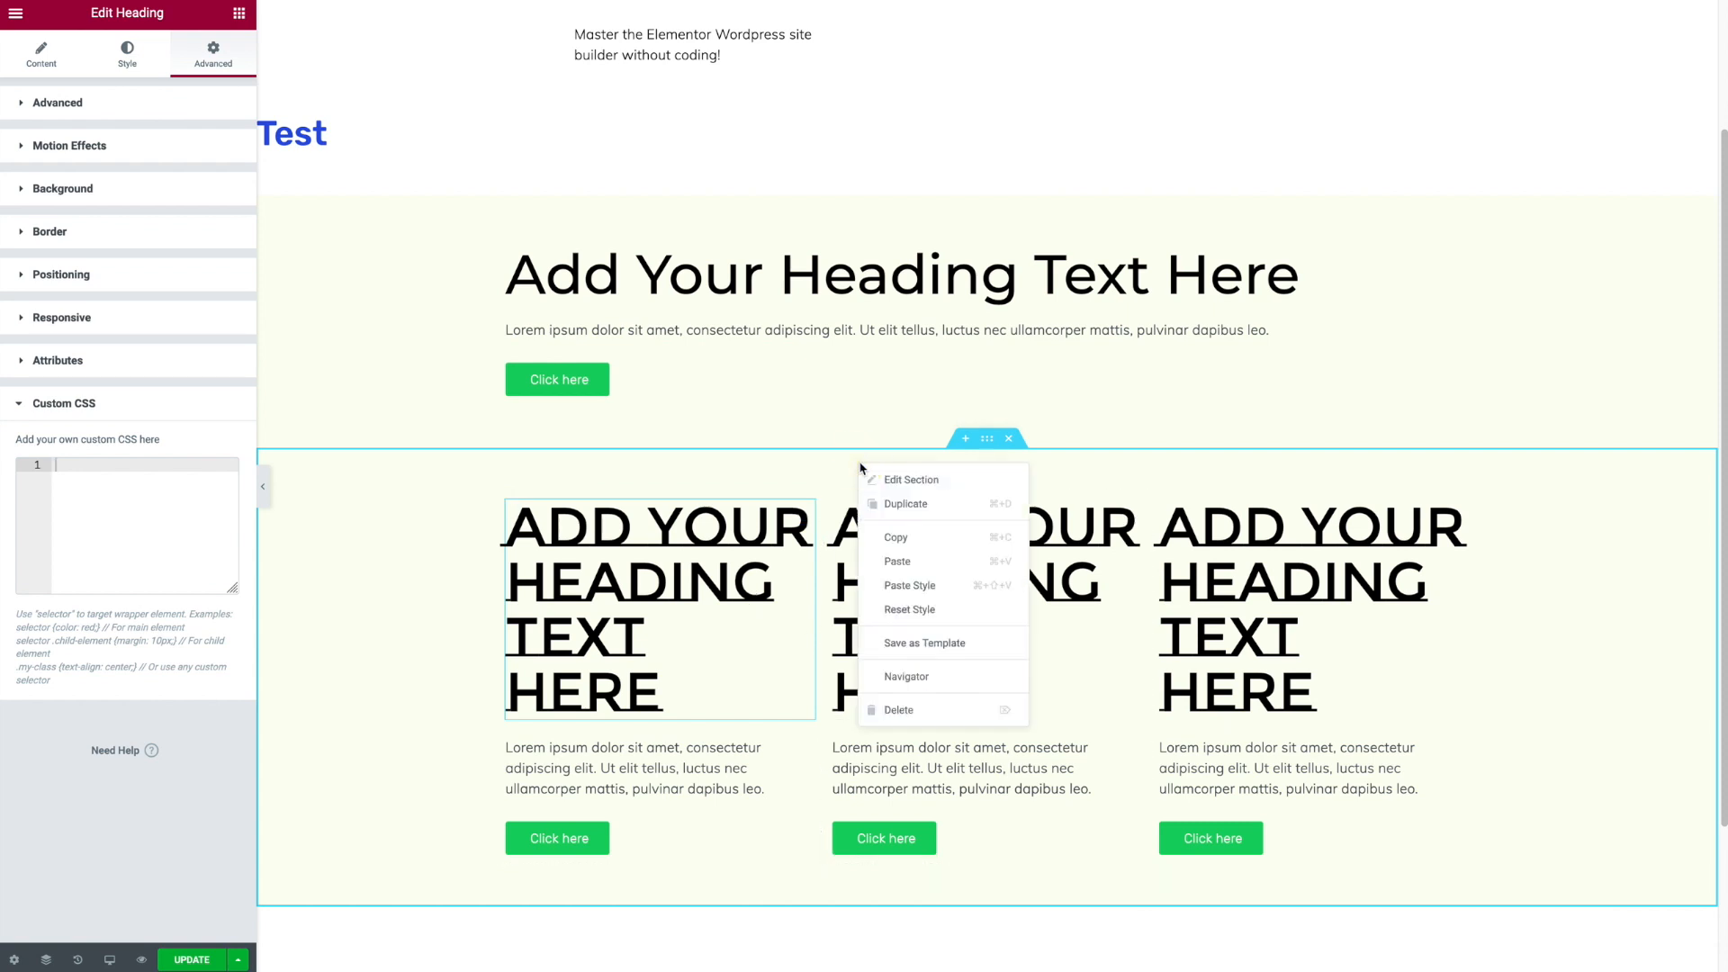
pyautogui.click(916, 687)
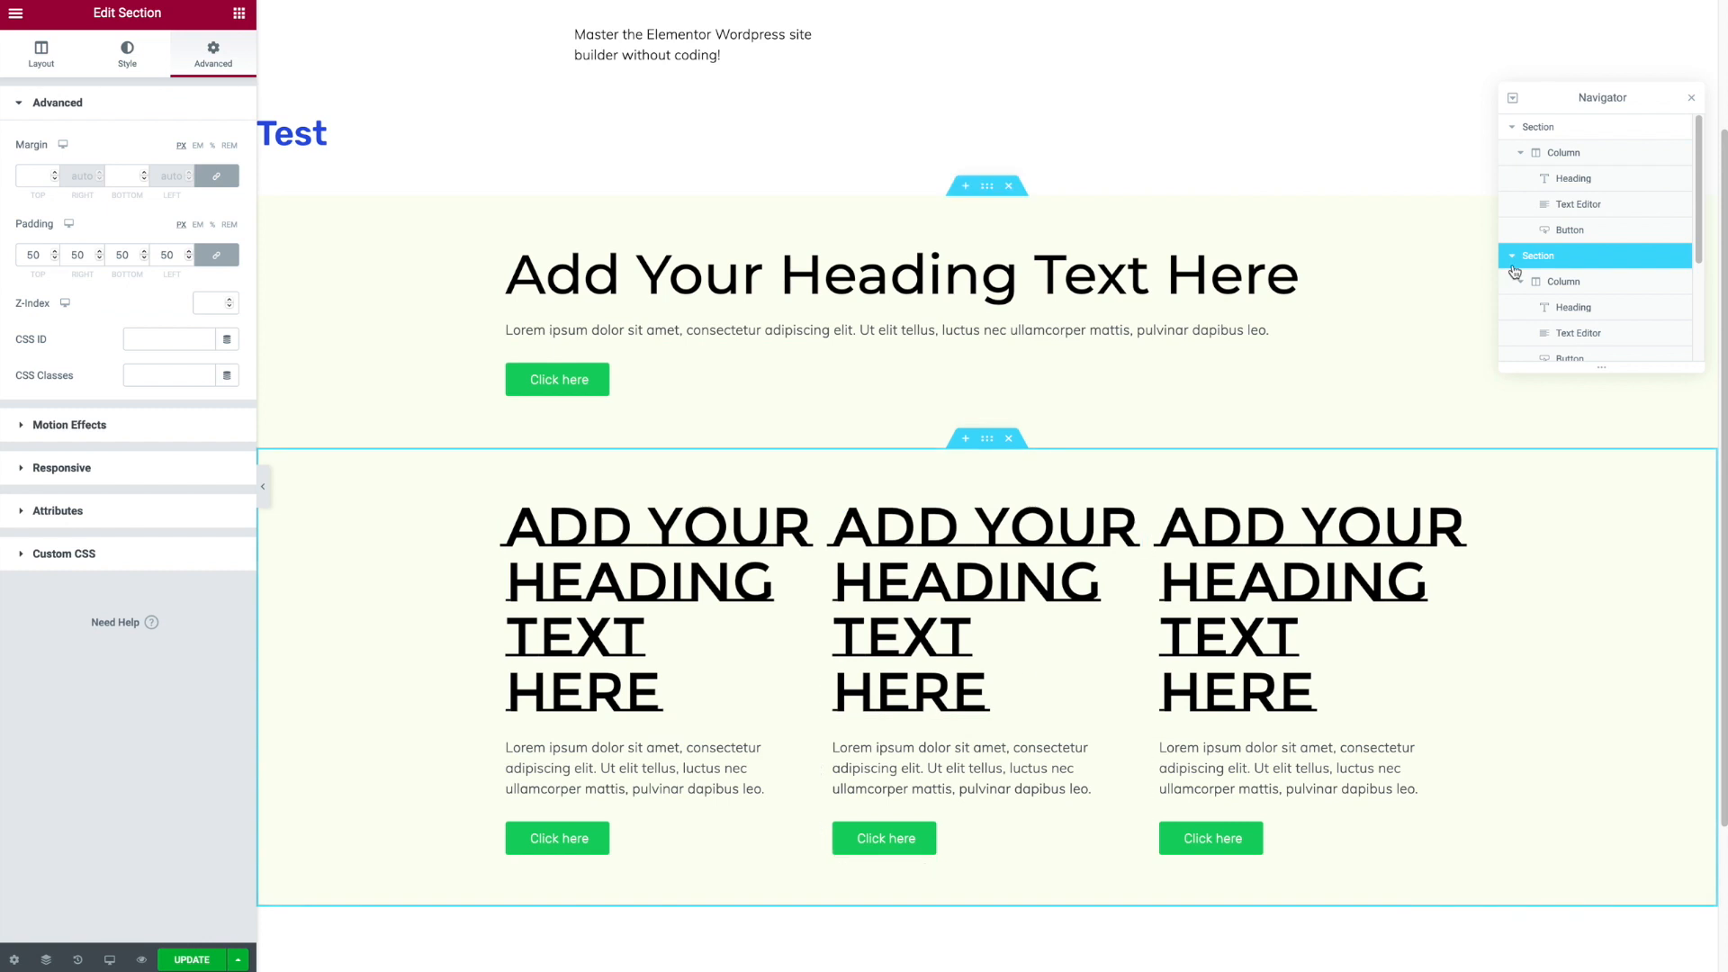
pyautogui.moveTo(1623, 98); pyautogui.dragTo(1720, 99)
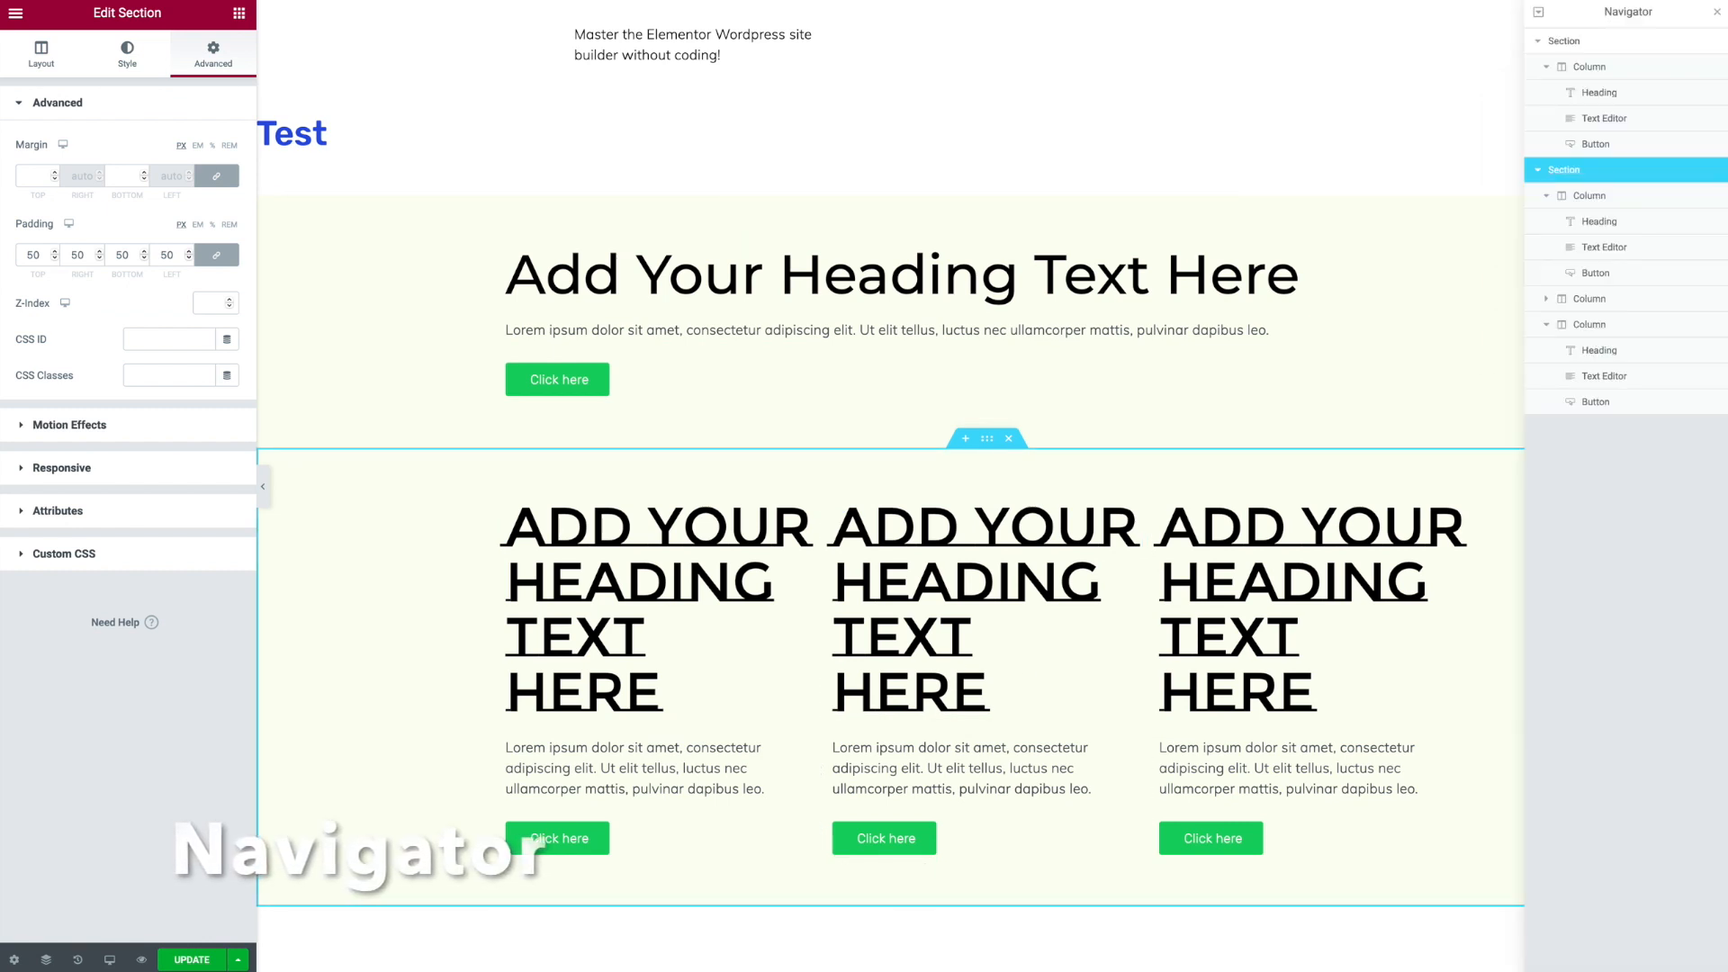
# - Rename the two sections in the Navigator as Features and Pricing
pyautogui.click(1573, 42)
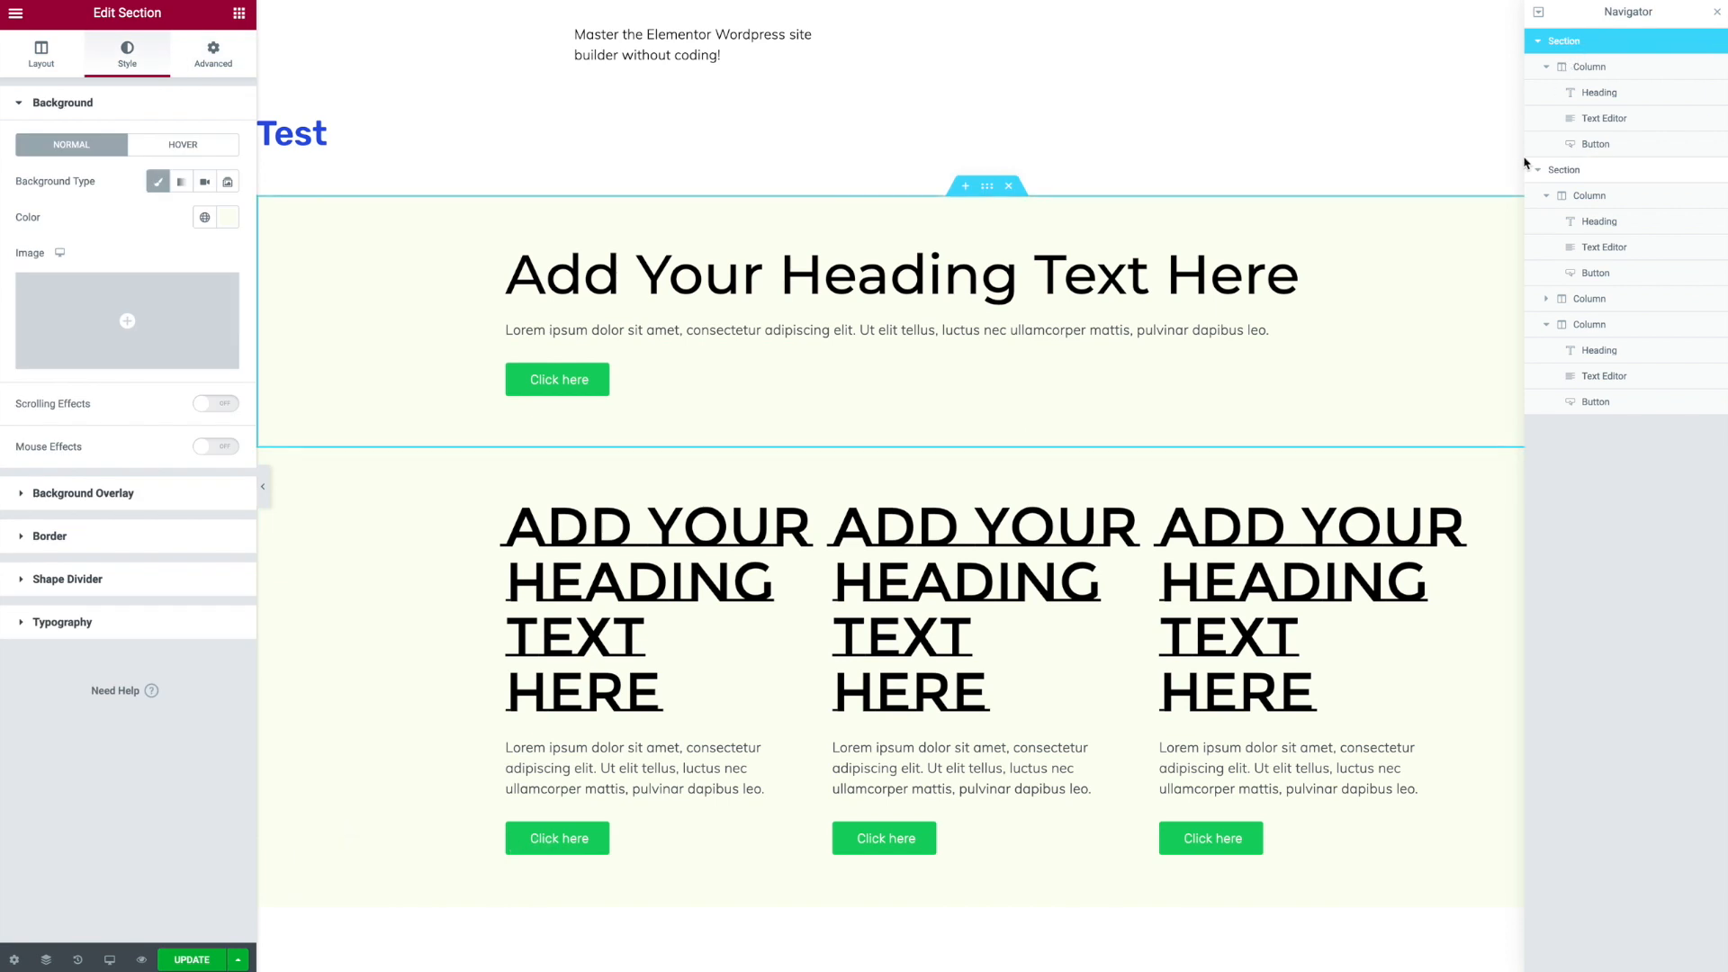
pyautogui.doubleClick(1573, 45)
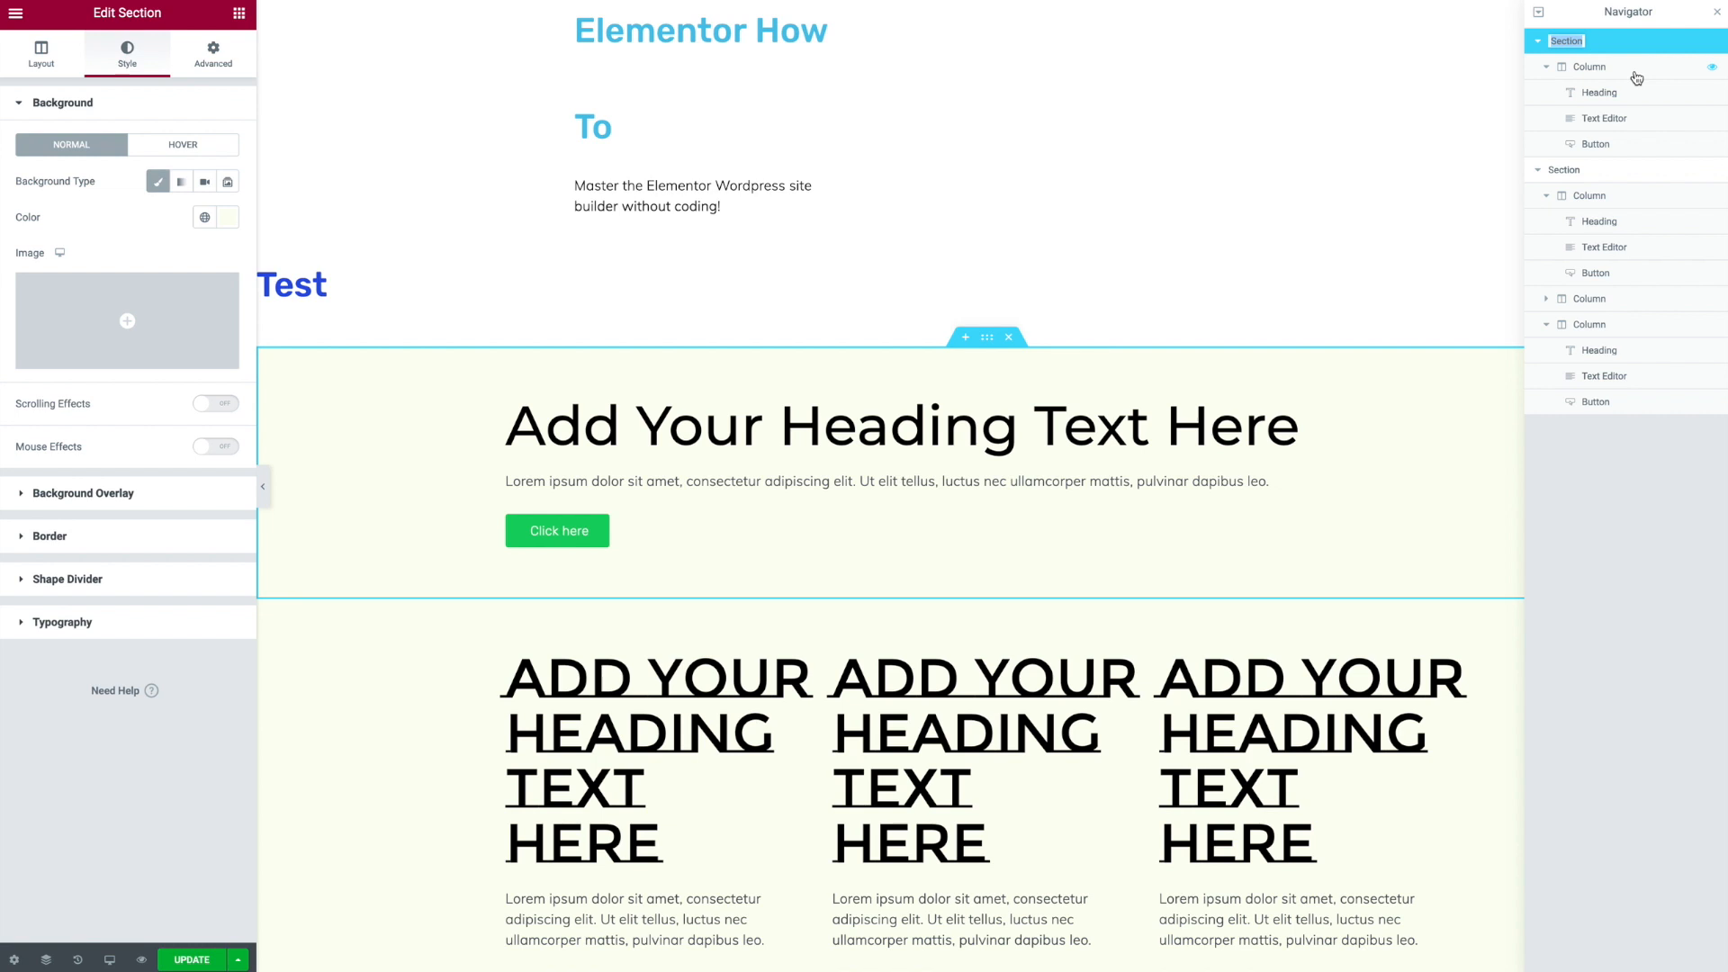
pyautogui.write('Features')
pyautogui.hotkey('ctrl', 'a')
pyautogui.doubleClick(1565, 171)
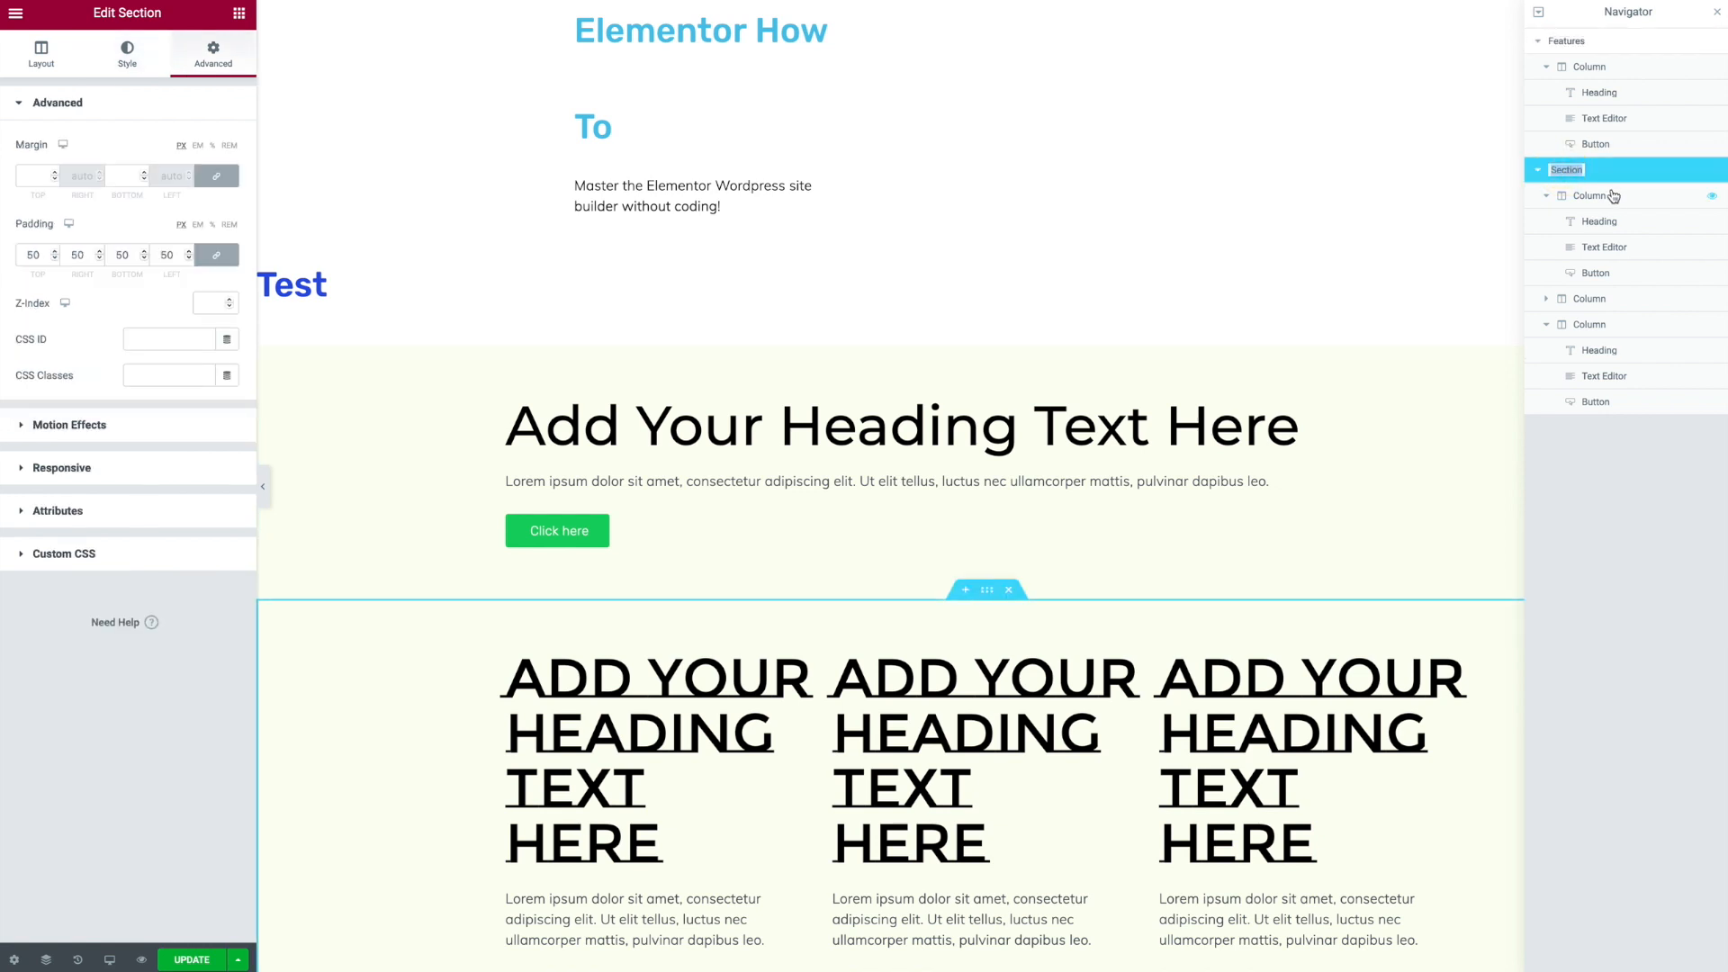
pyautogui.write('Pricing')
# - Collapse both sections in the Navigator tree
pyautogui.click(1545, 45)
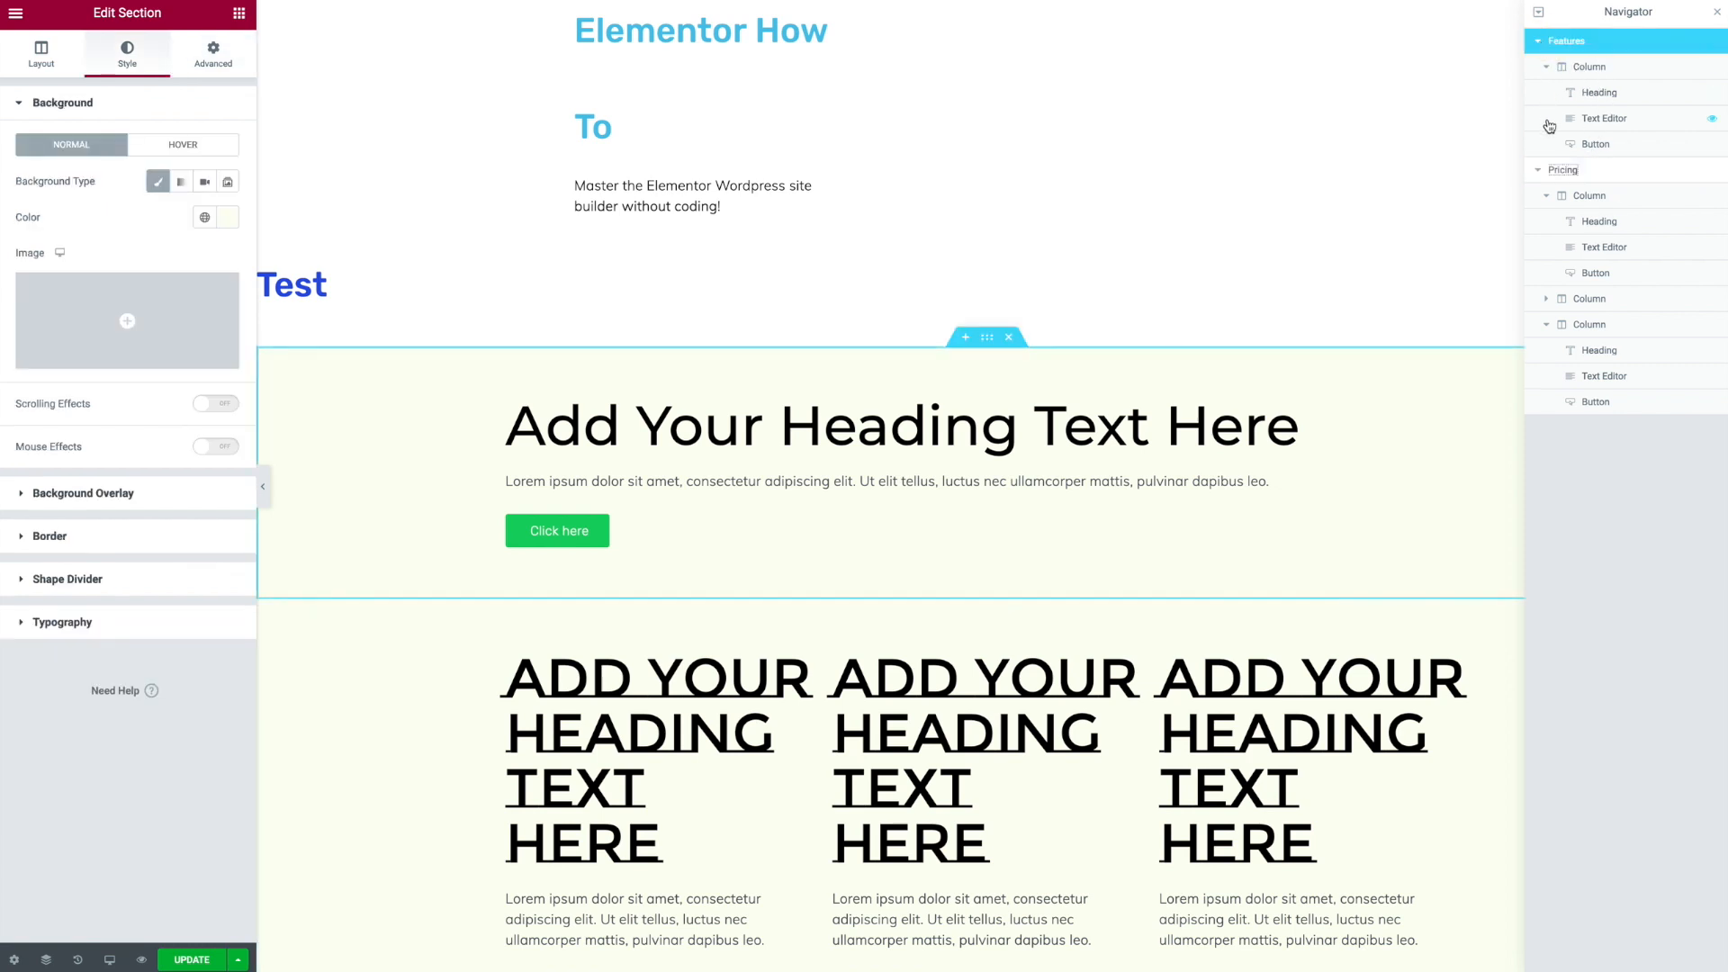
pyautogui.click(1537, 169)
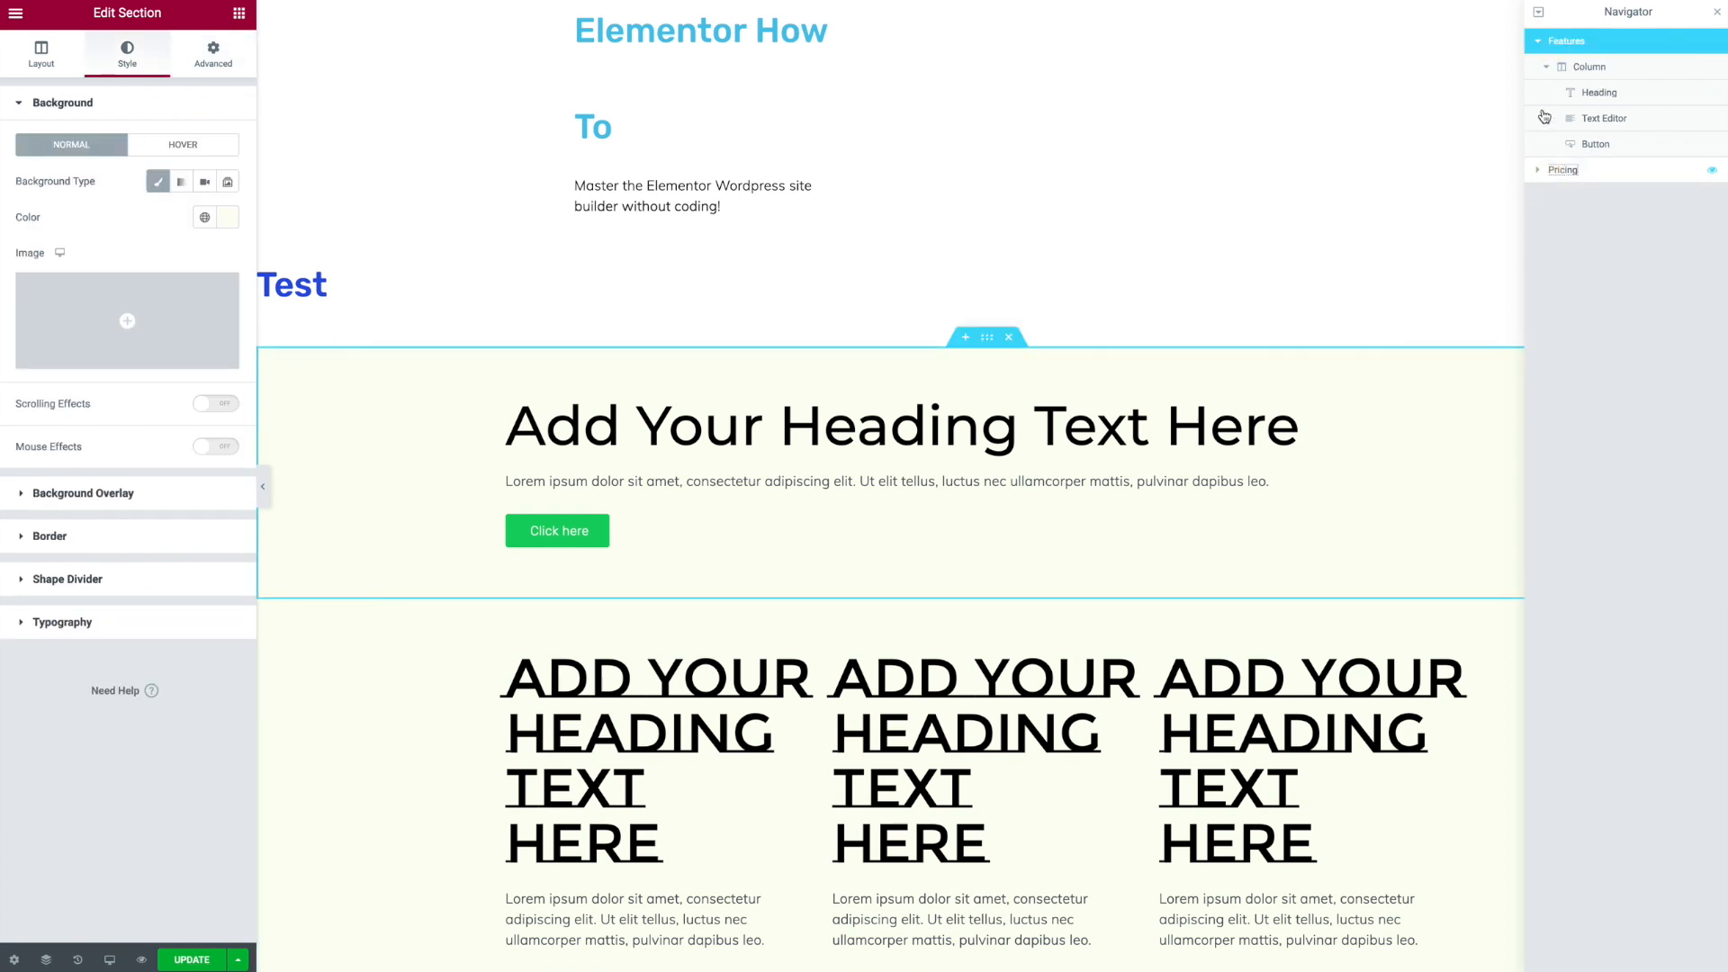
pyautogui.click(1539, 44)
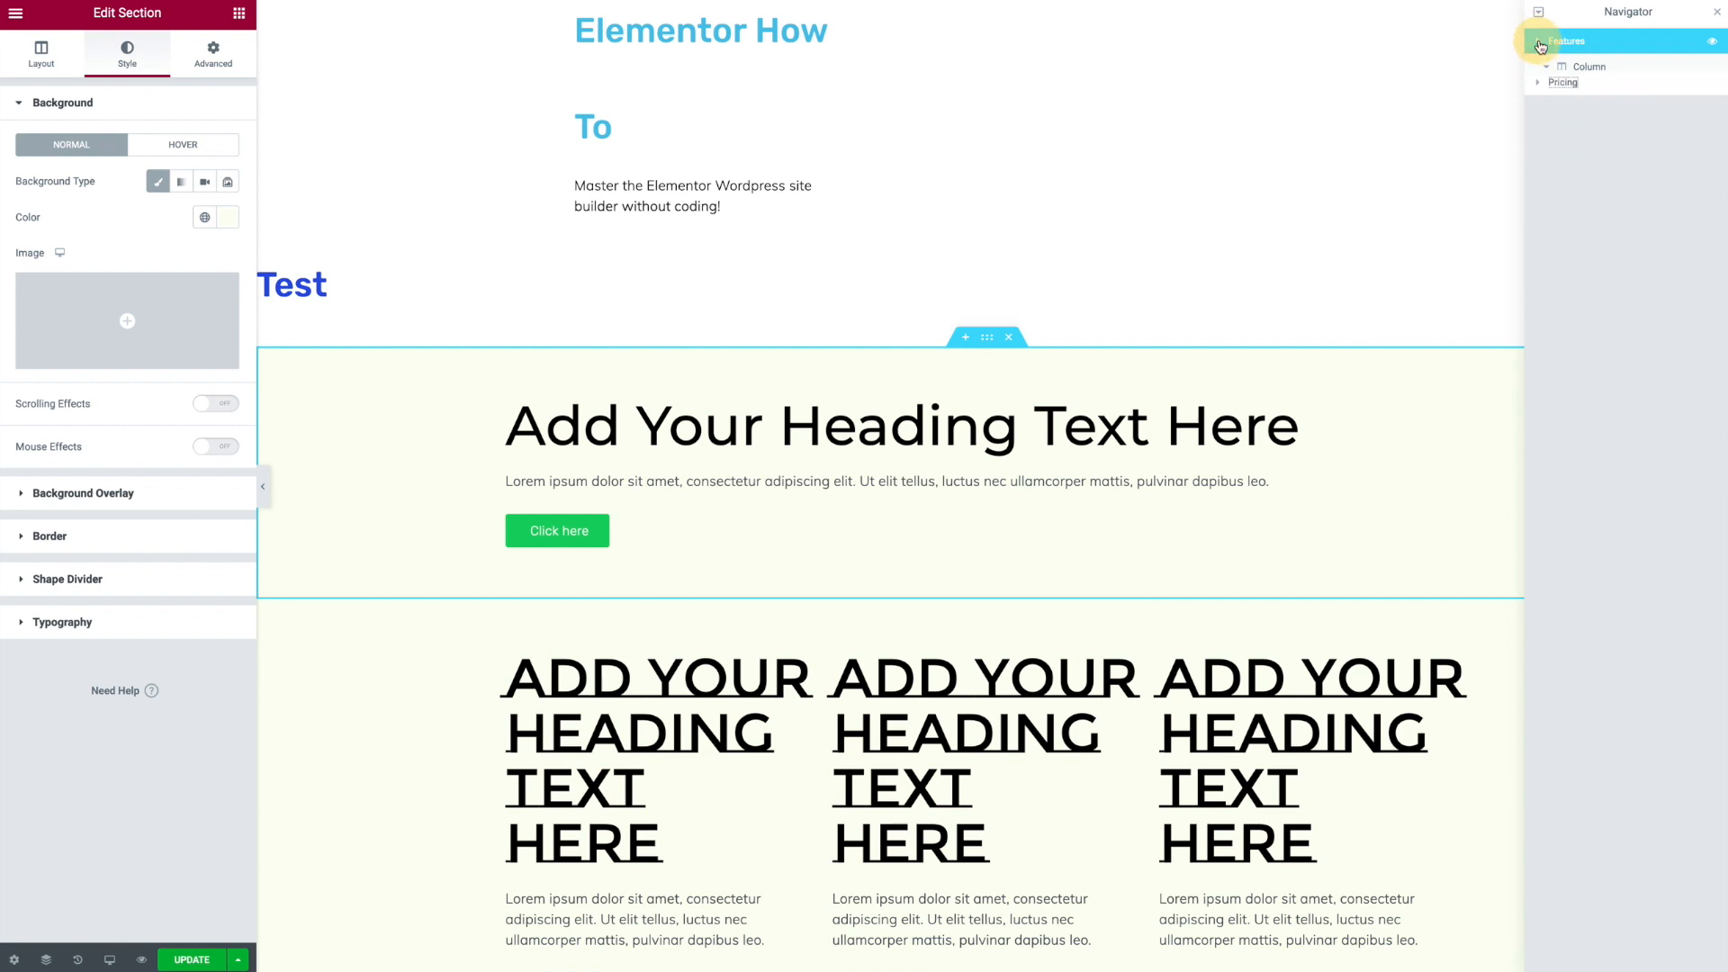
pyautogui.rightClick(1589, 51)
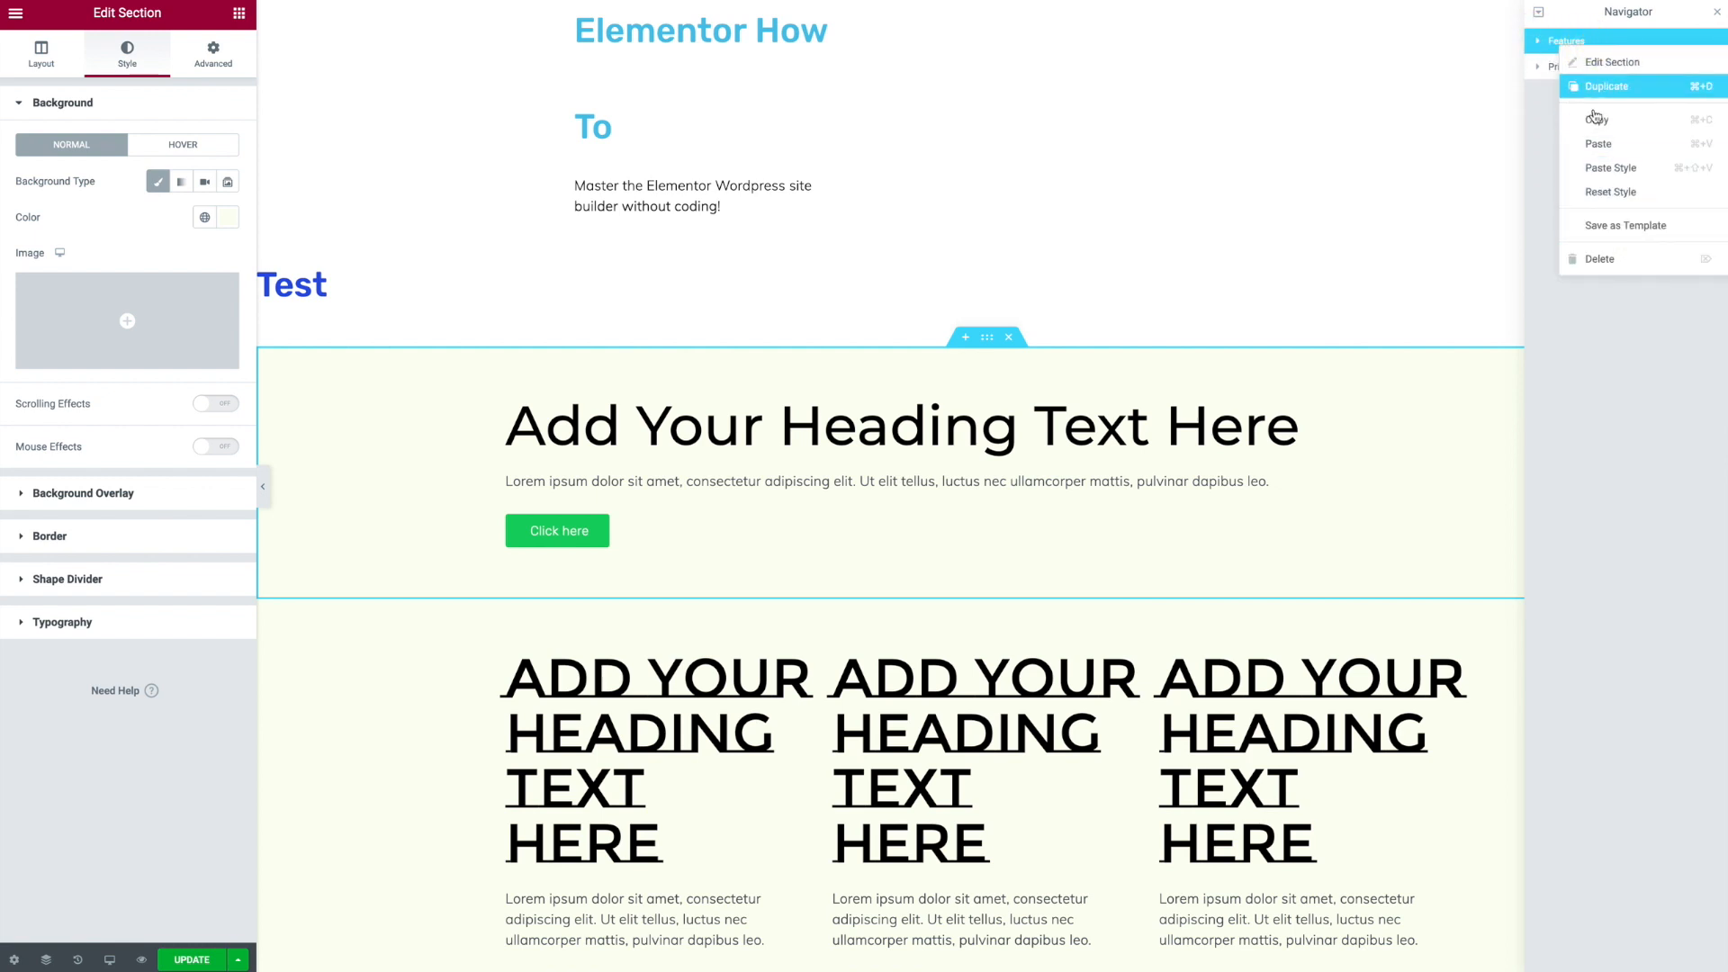
pyautogui.click(1550, 142)
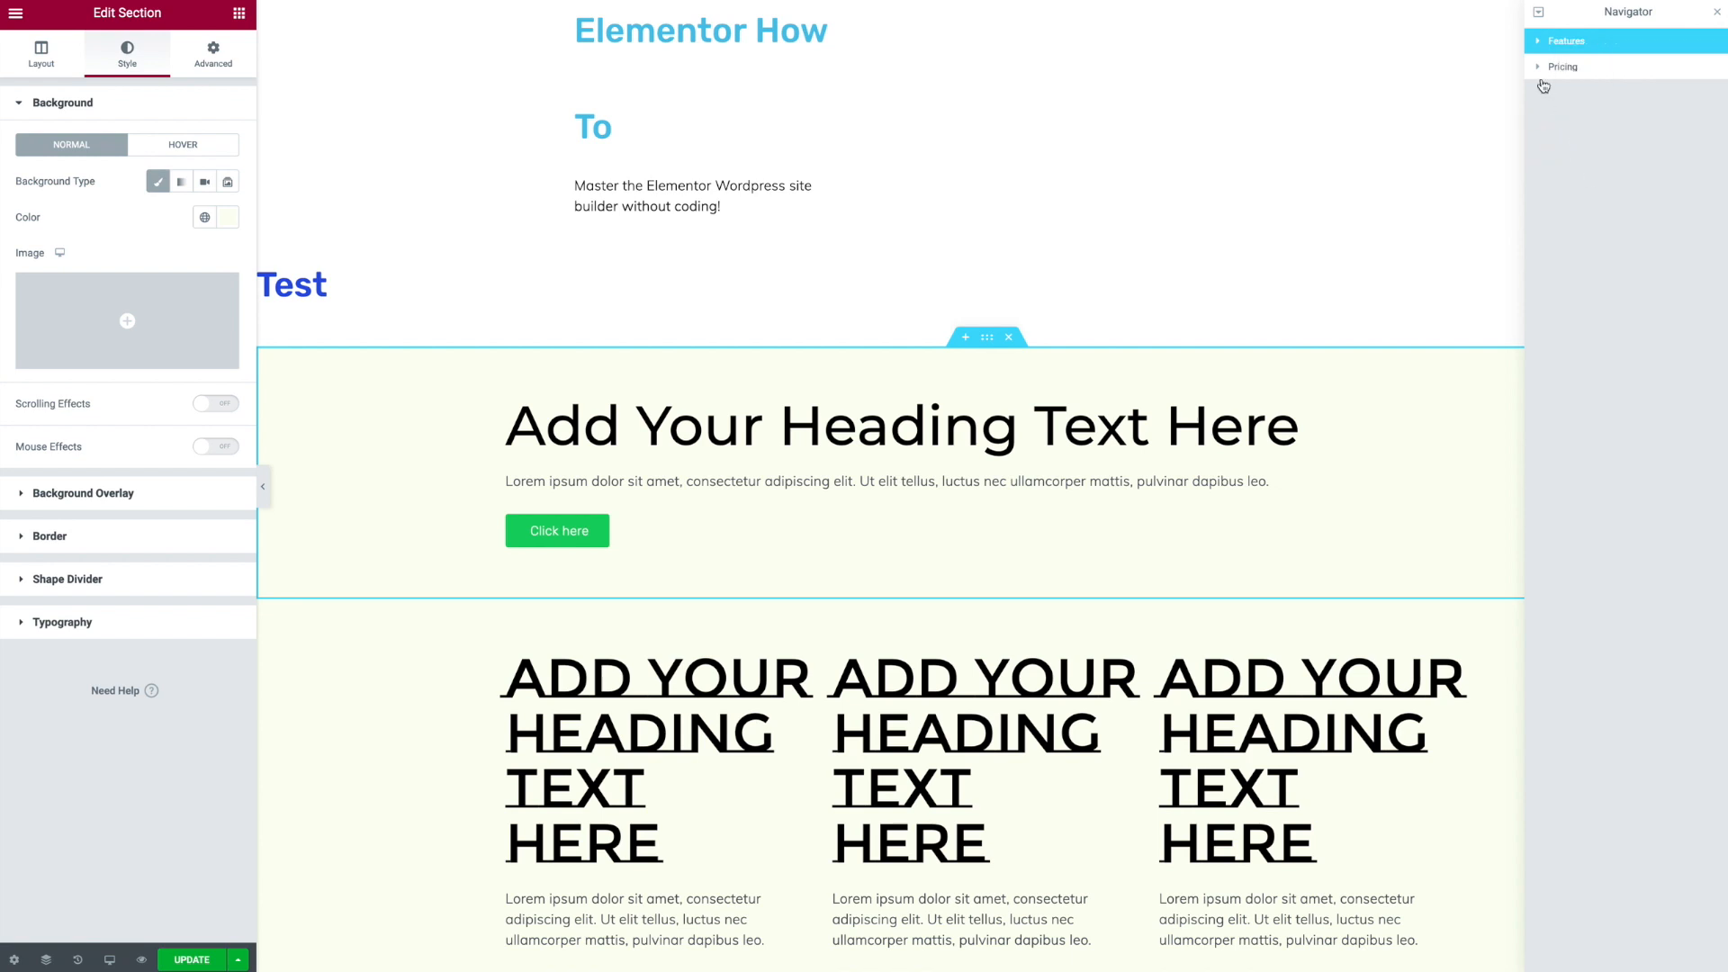
# - Move the Pricing section above the Features section in the Navigator
pyautogui.moveTo(1589, 78); pyautogui.dragTo(1579, 40)
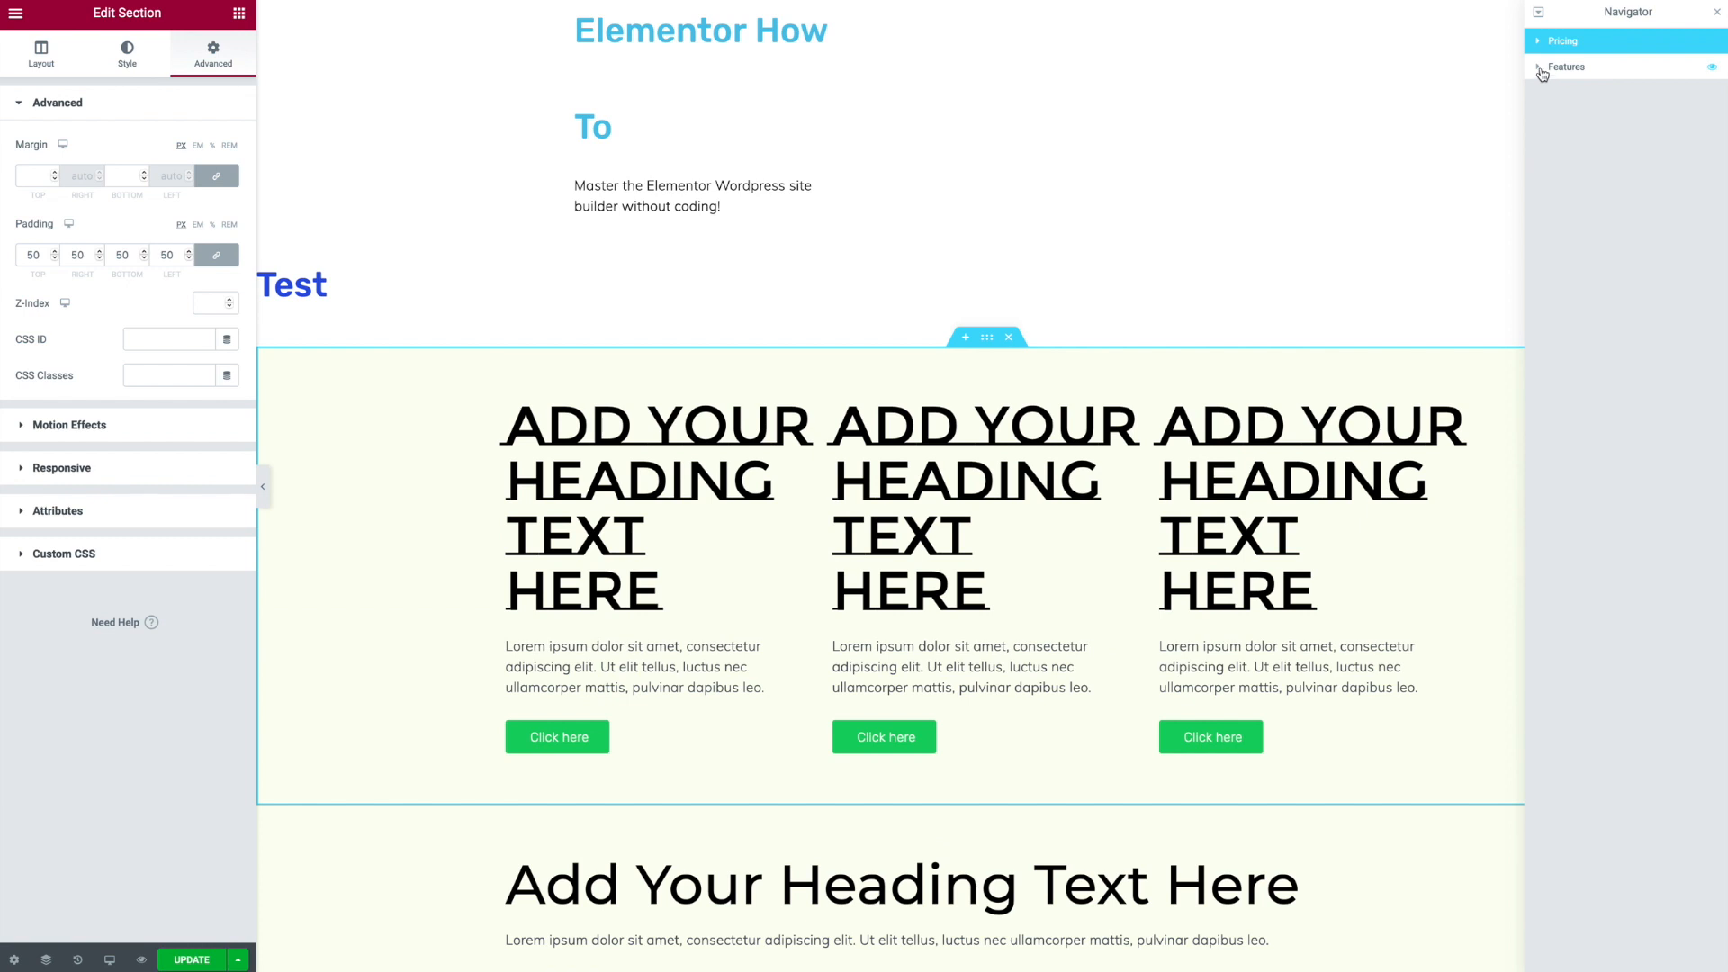
pyautogui.click(1539, 68)
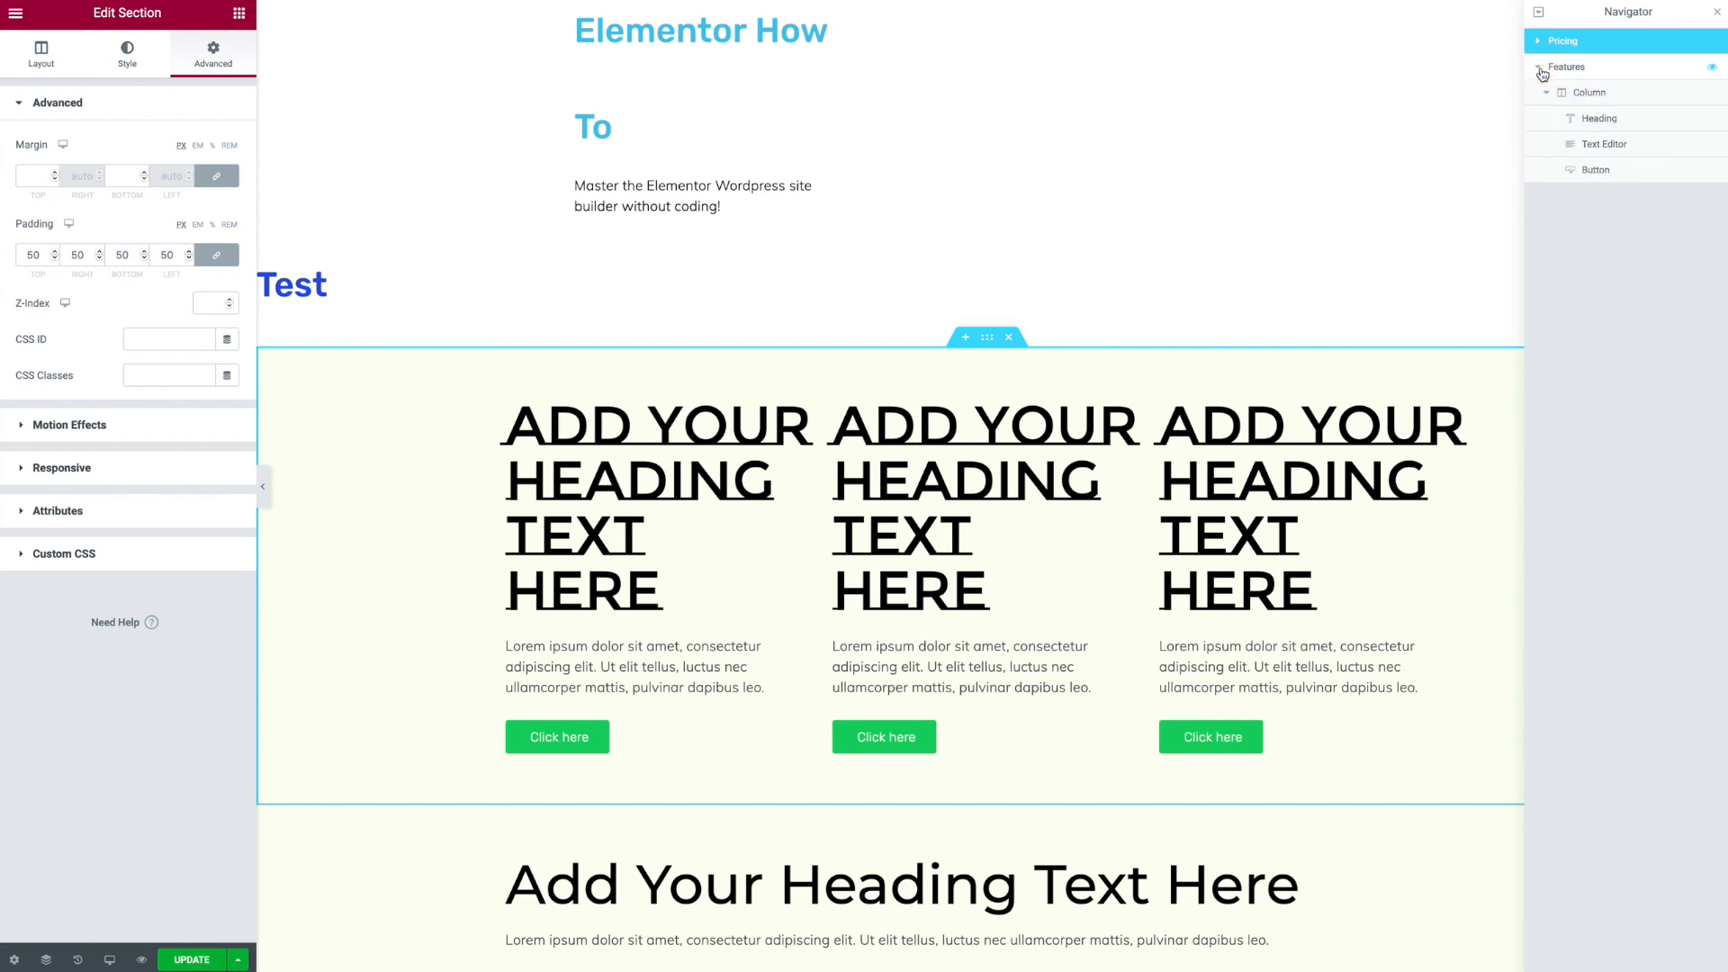
pyautogui.click(1539, 68)
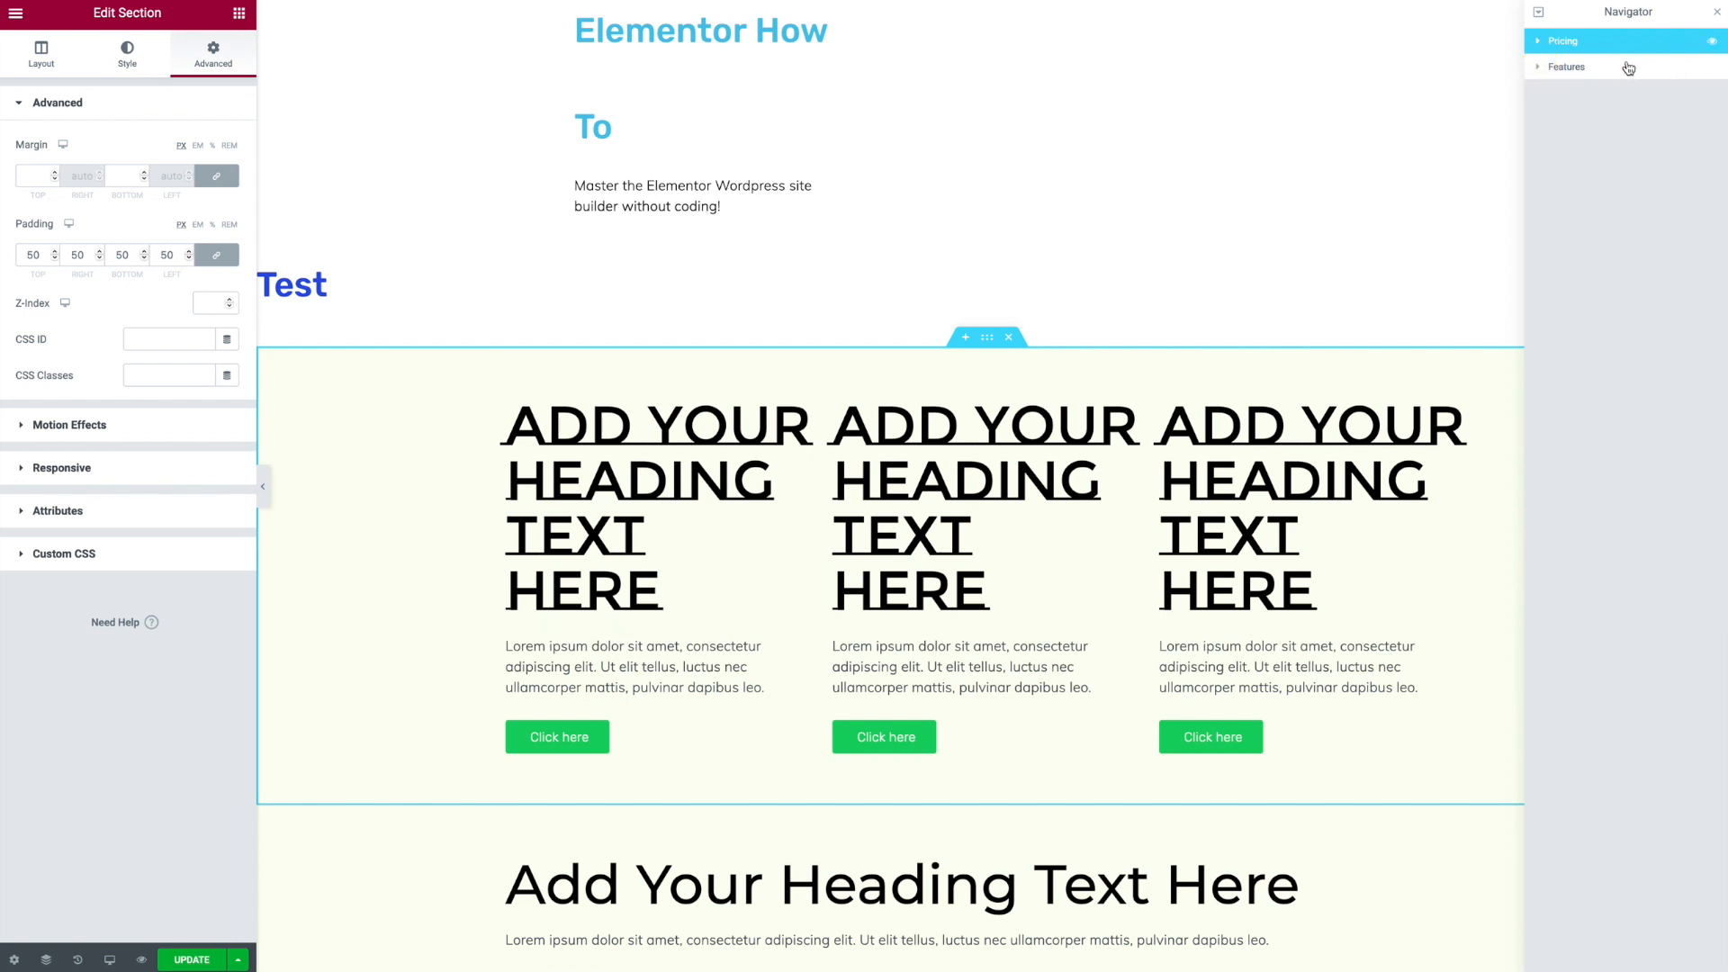
# - Open the site settings' Buttons theme style and set the button background colour to #33ACC8
pyautogui.click(1537, 70)
pyautogui.click(1611, 144)
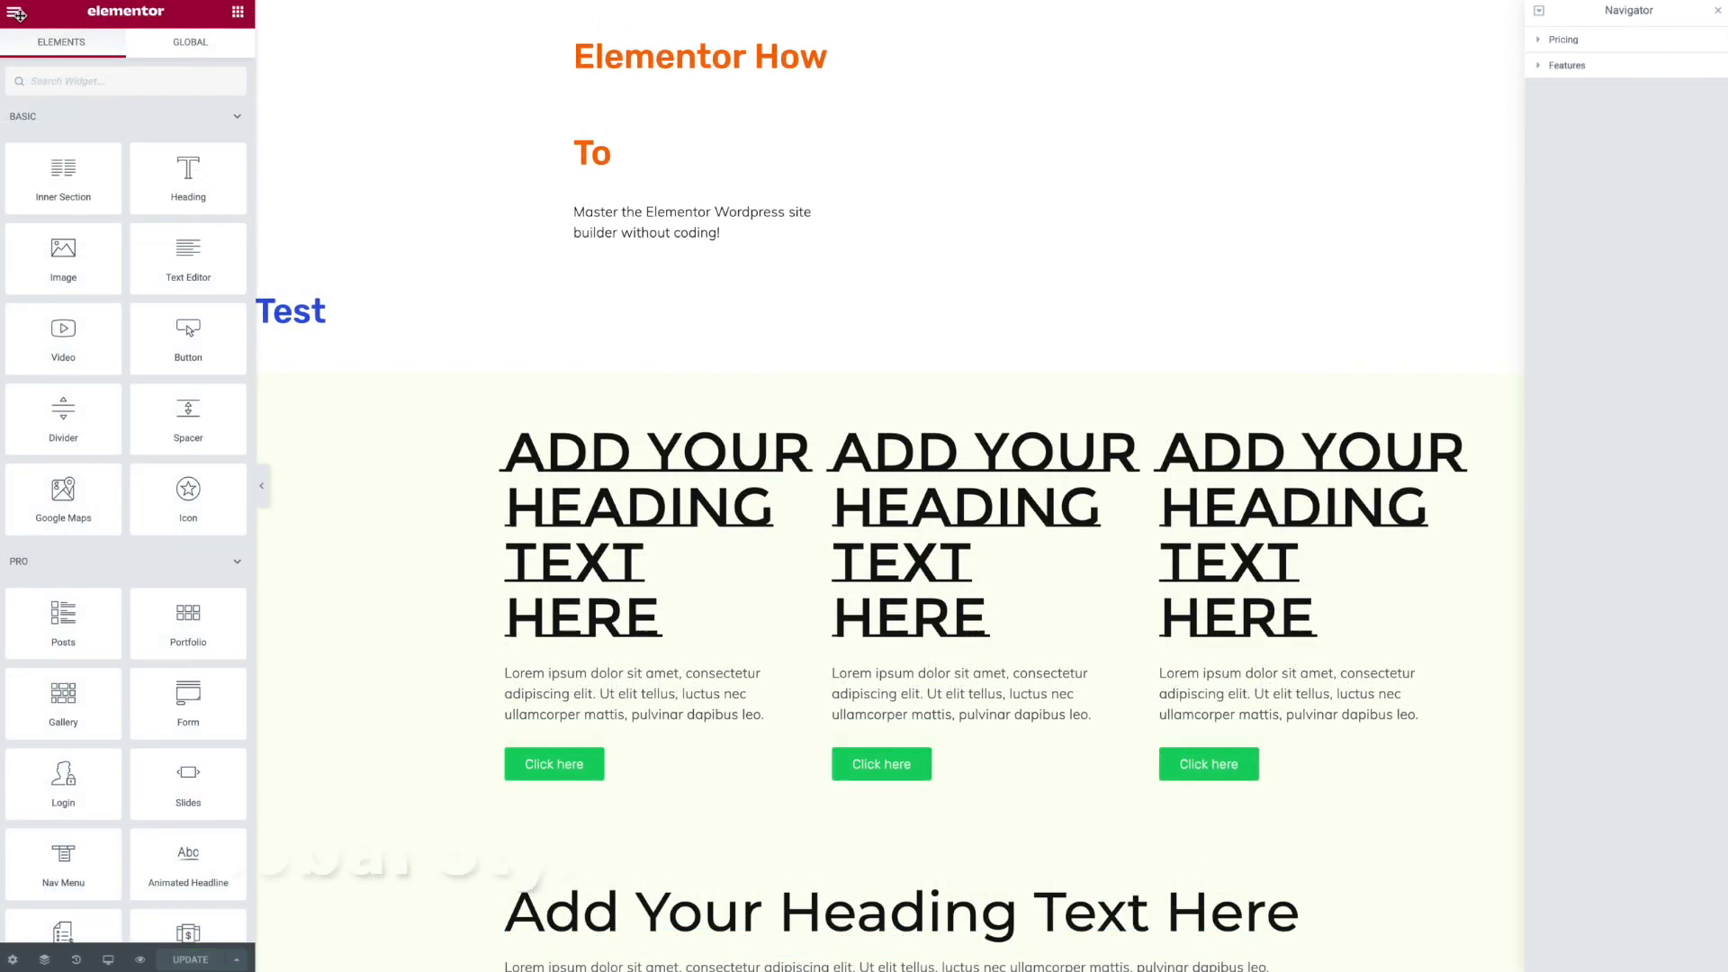
pyautogui.click(15, 14)
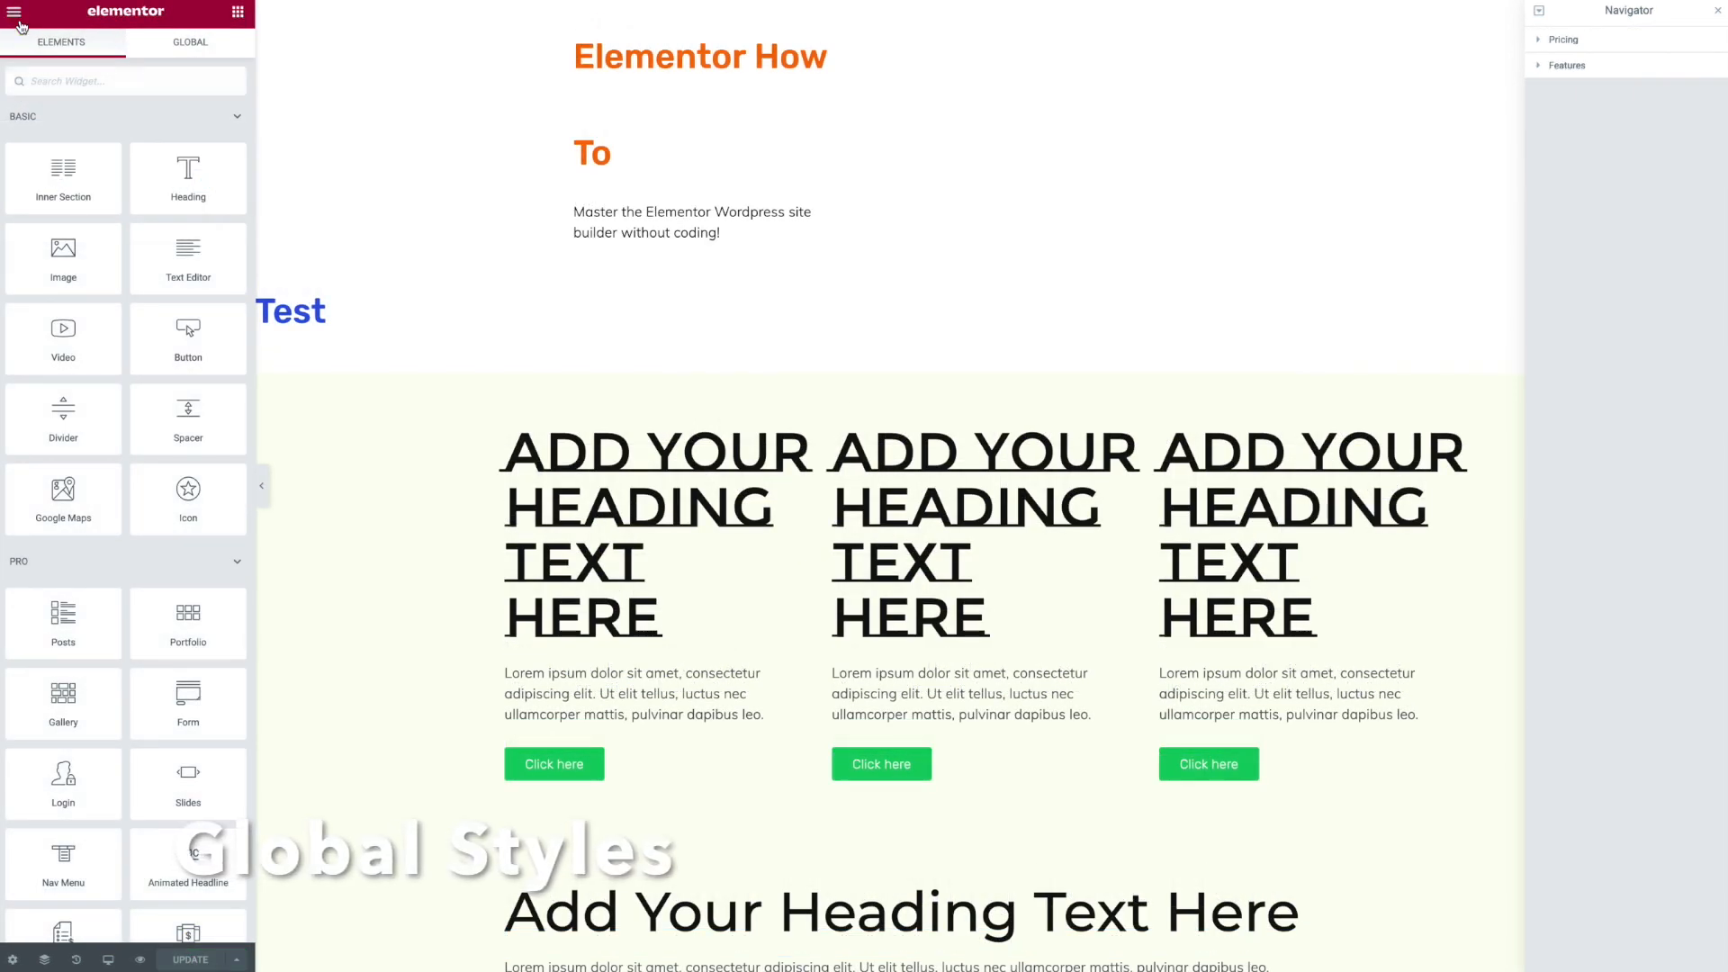
pyautogui.click(83, 90)
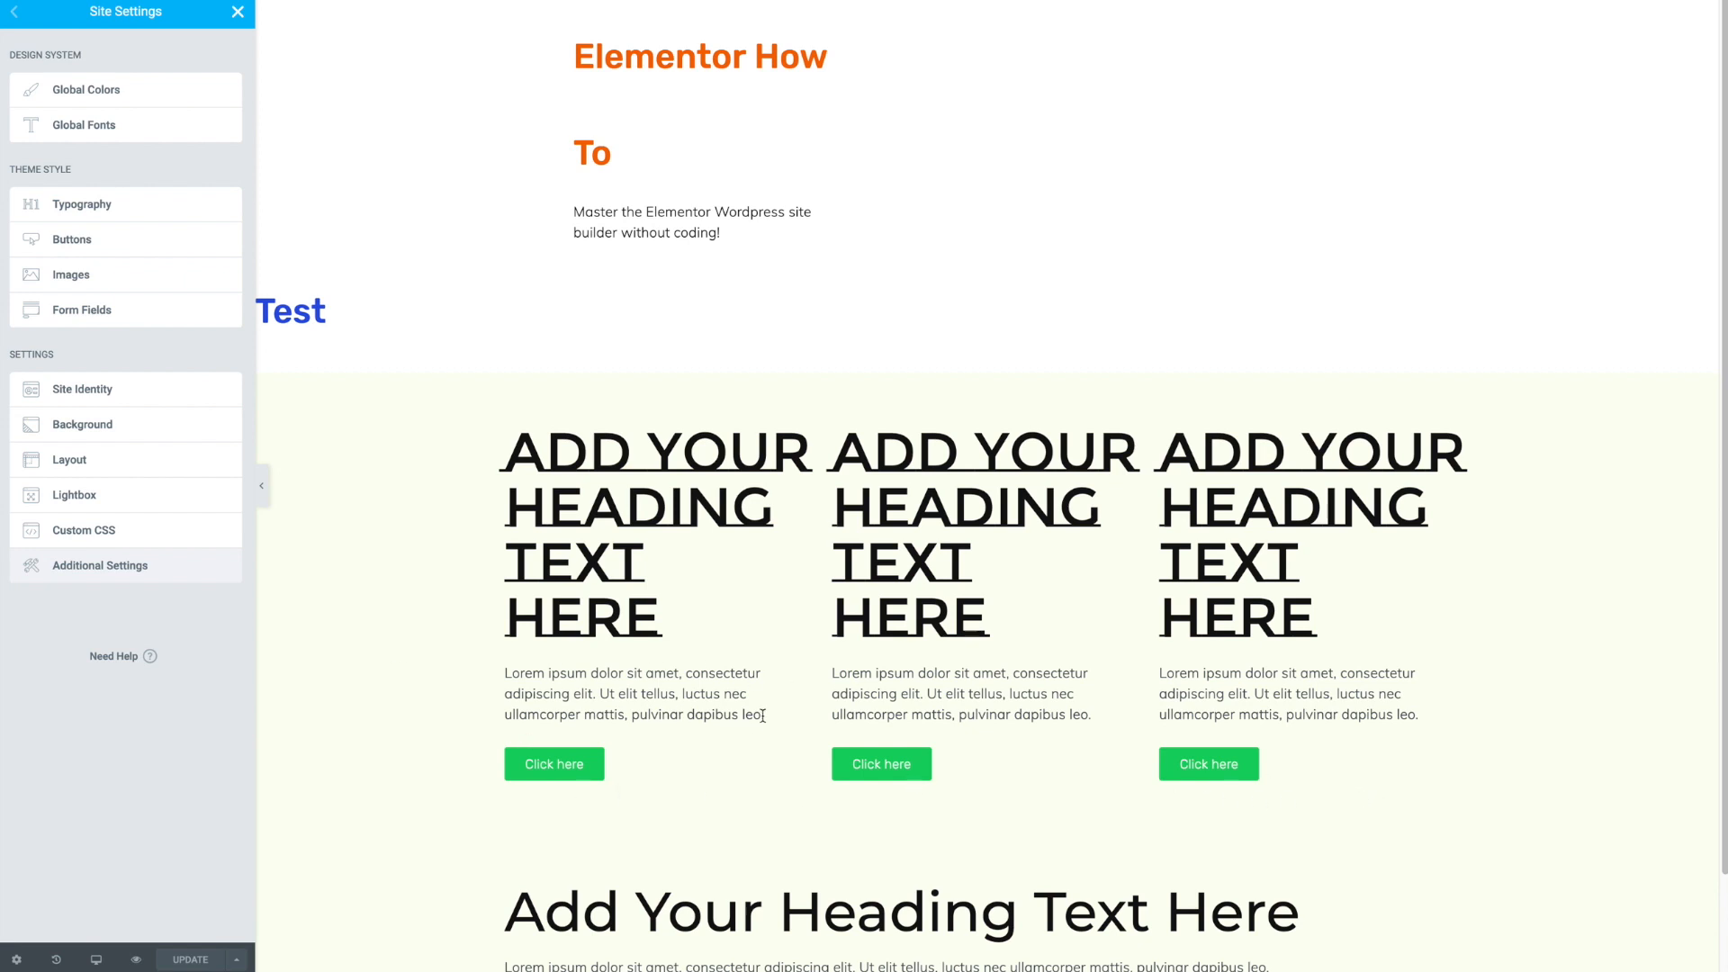
pyautogui.click(90, 245)
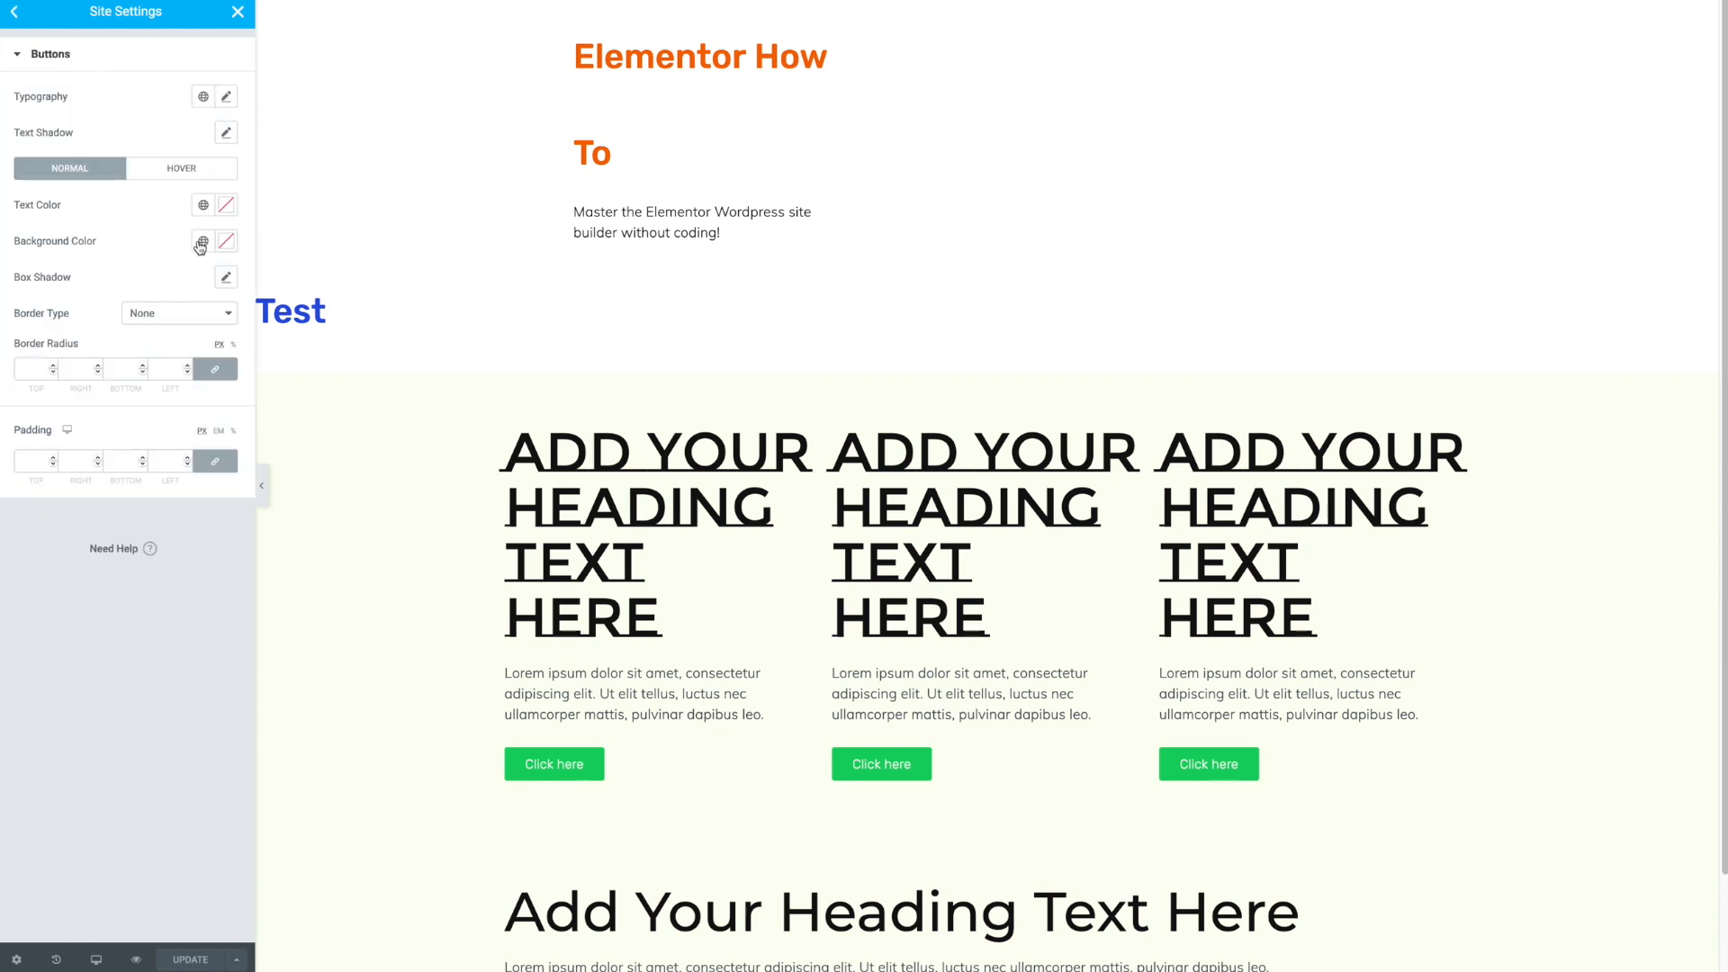
pyautogui.click(227, 248)
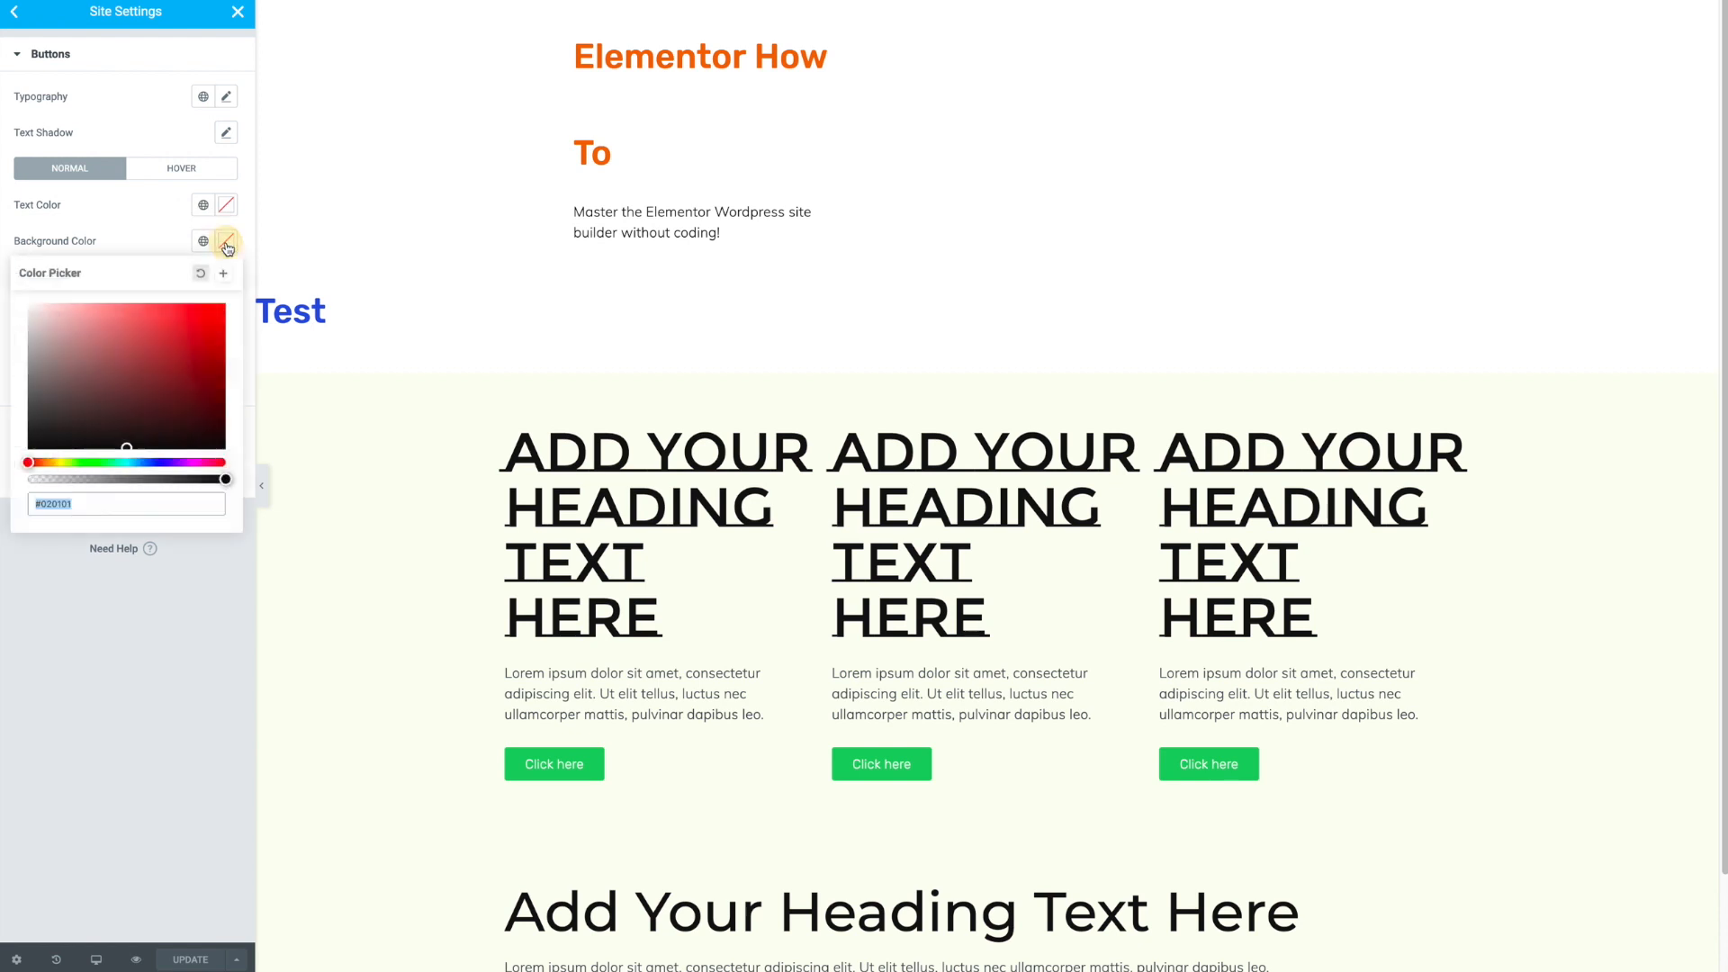
pyautogui.click(187, 335)
pyautogui.moveTo(127, 463)
pyautogui.mouseDown()
pyautogui.moveTo(149, 461)
pyautogui.moveTo(92, 461)
pyautogui.moveTo(133, 460)
pyautogui.mouseUp()
pyautogui.moveTo(157, 337); pyautogui.dragTo(175, 338)
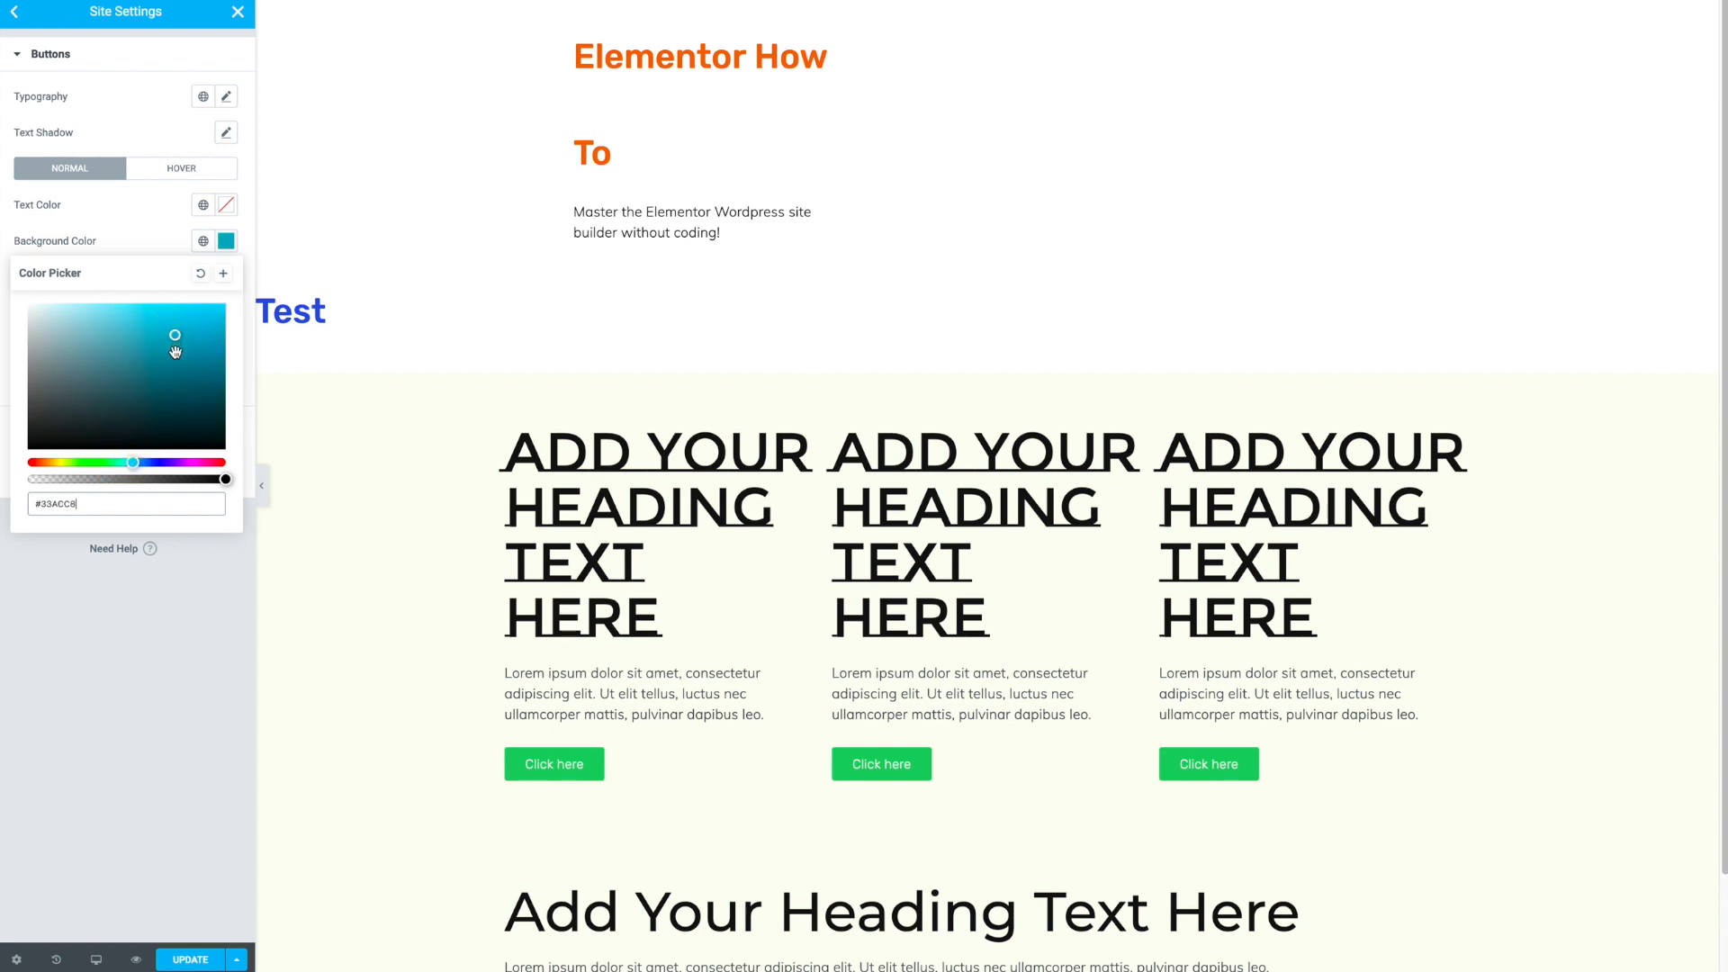
pyautogui.click(190, 330)
pyautogui.click(155, 242)
# - Set the global button text colour to white
pyautogui.click(203, 205)
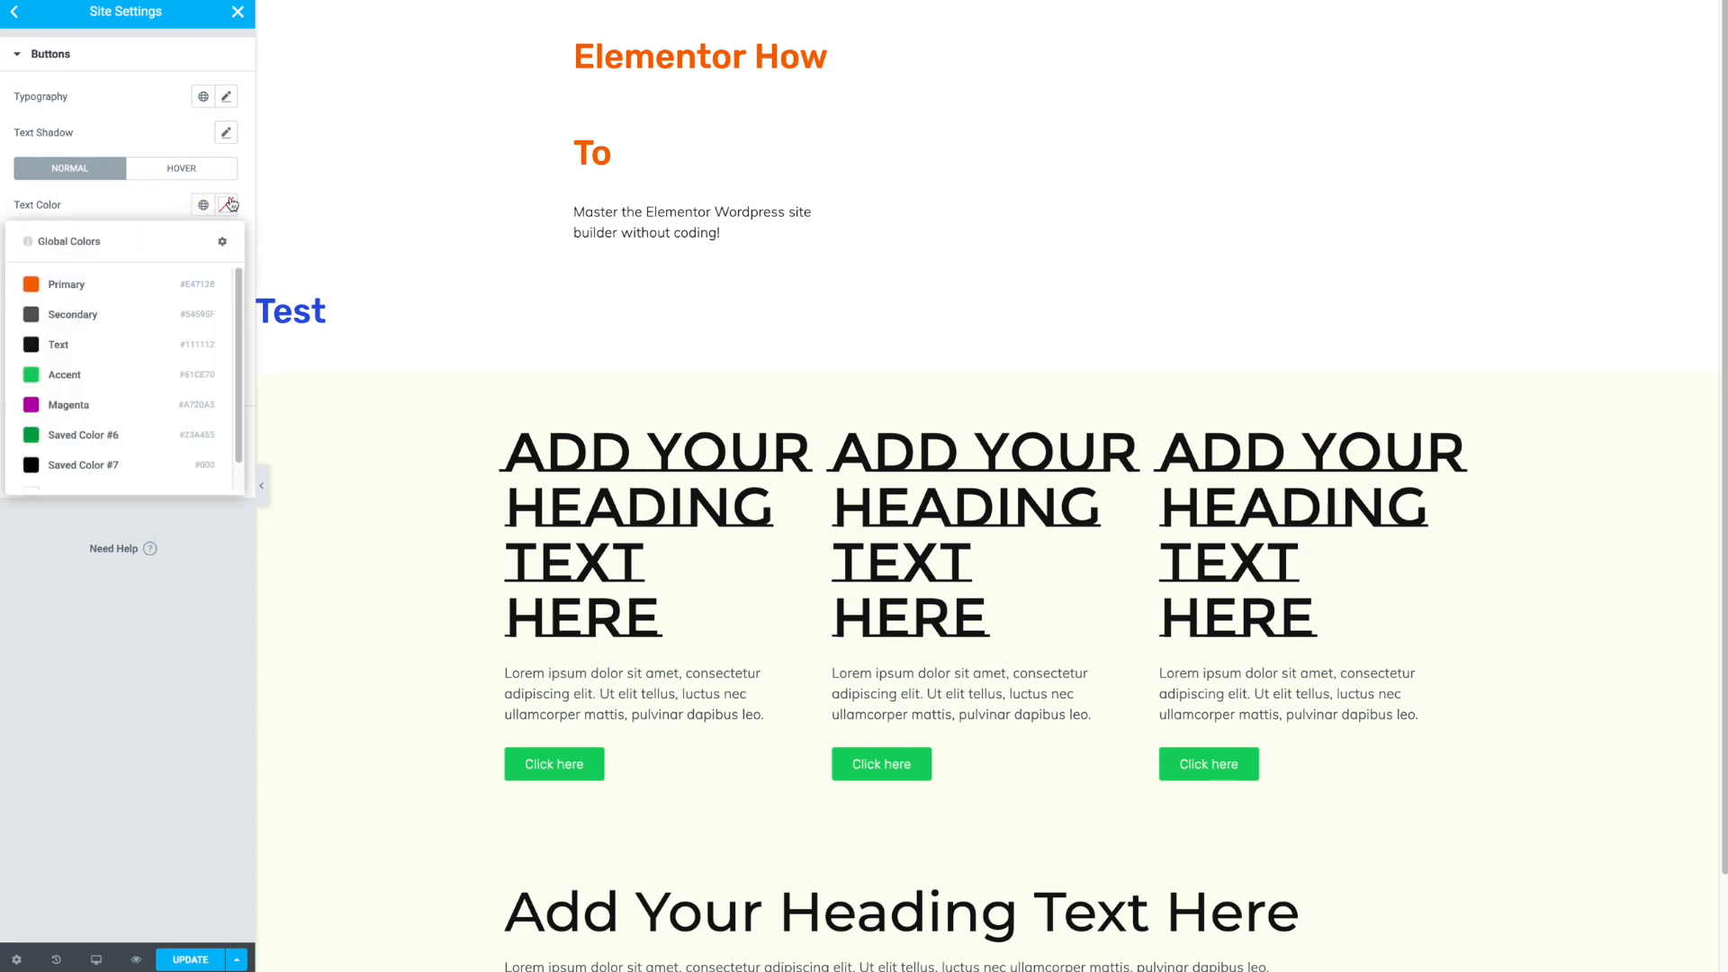
pyautogui.click(231, 205)
pyautogui.click(32, 272)
pyautogui.click(128, 198)
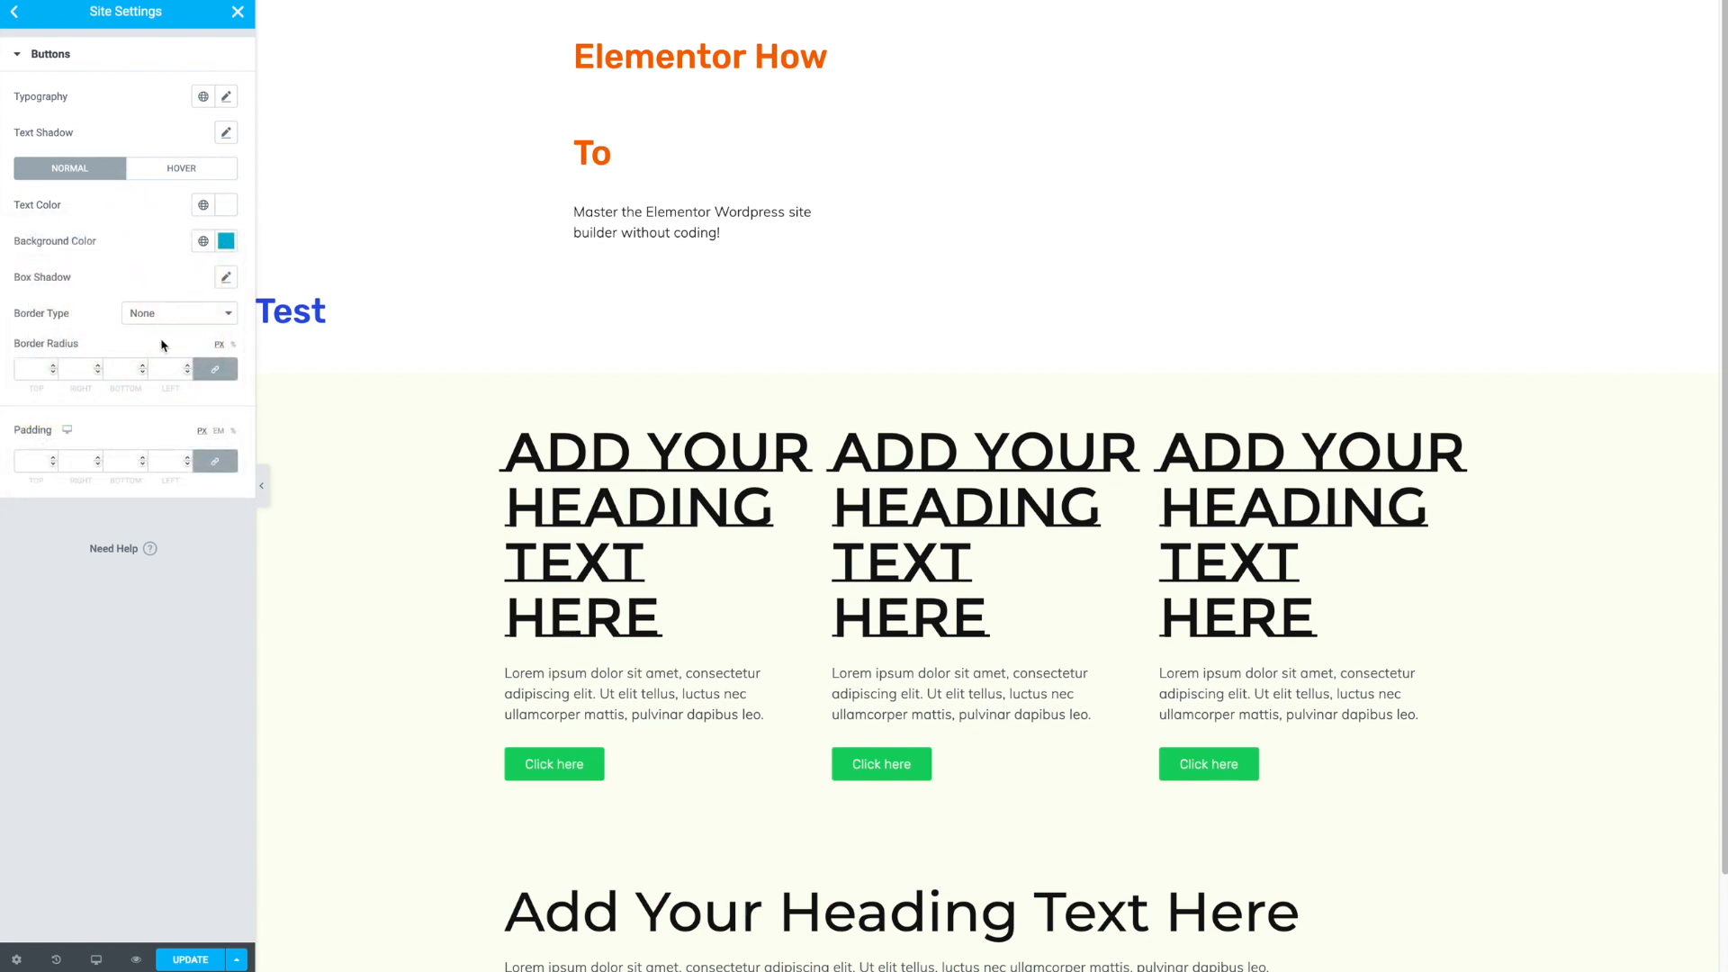
# - Set the button border radius to 6 px and the padding to 15 px on all sides
pyautogui.click(173, 369)
pyautogui.click(153, 462)
pyautogui.write('15')
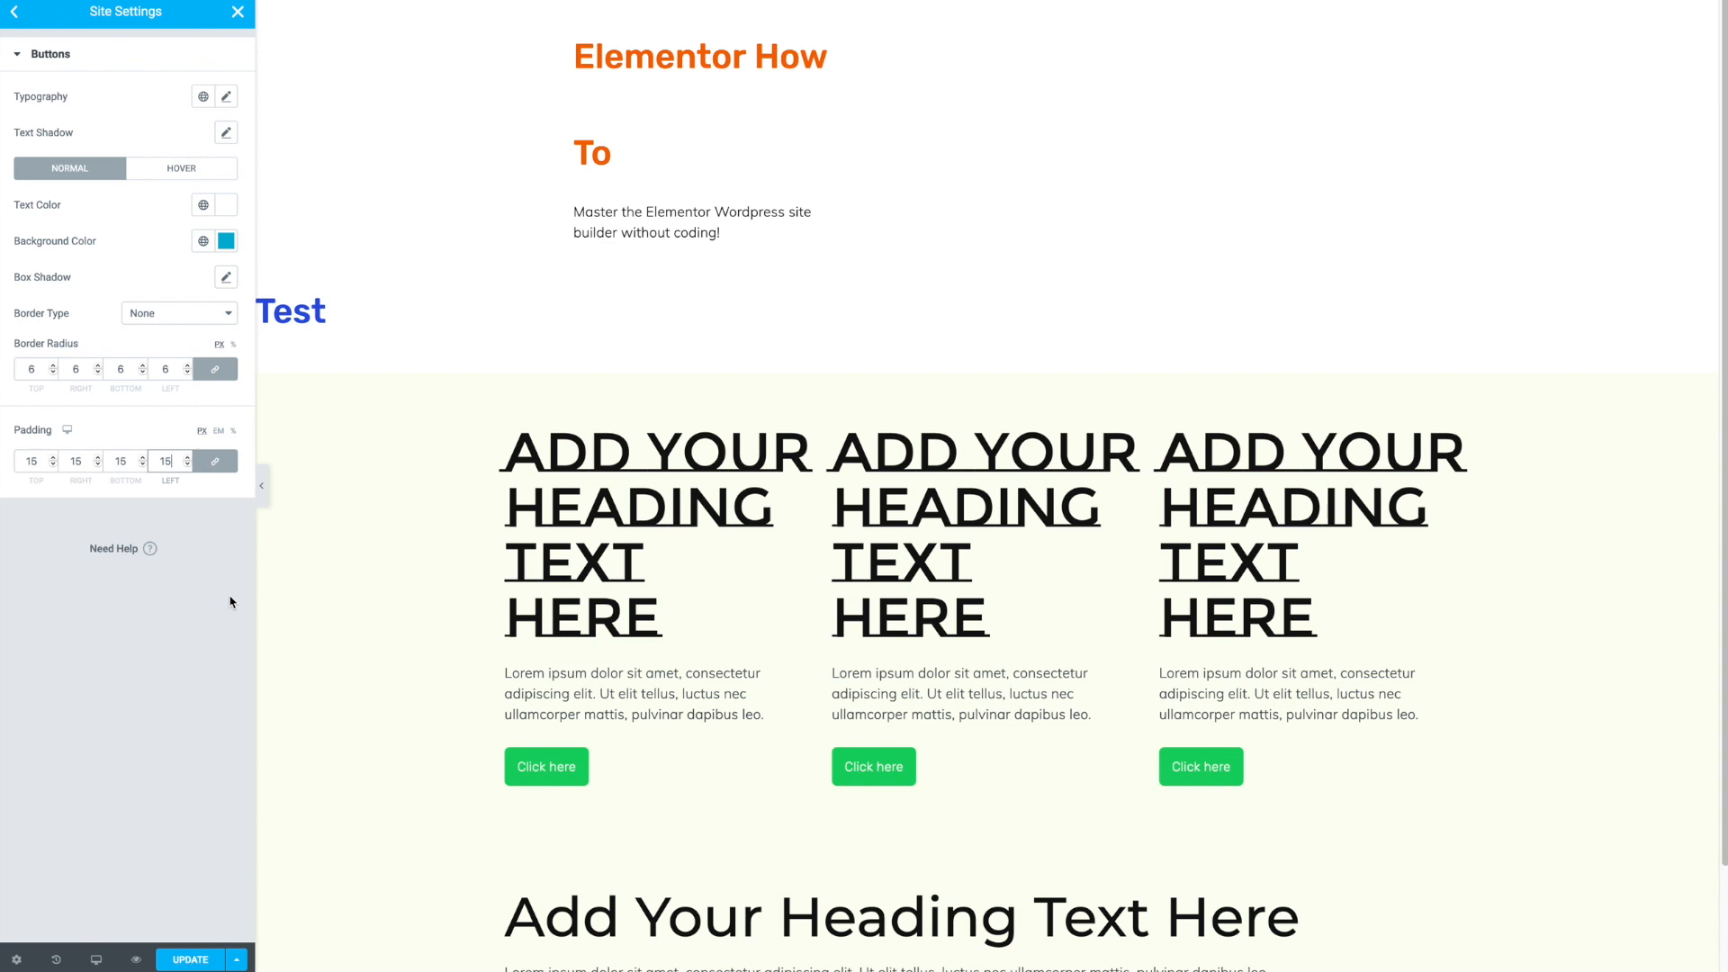
pyautogui.press('BackSpace')
pyautogui.press('BackSpace')
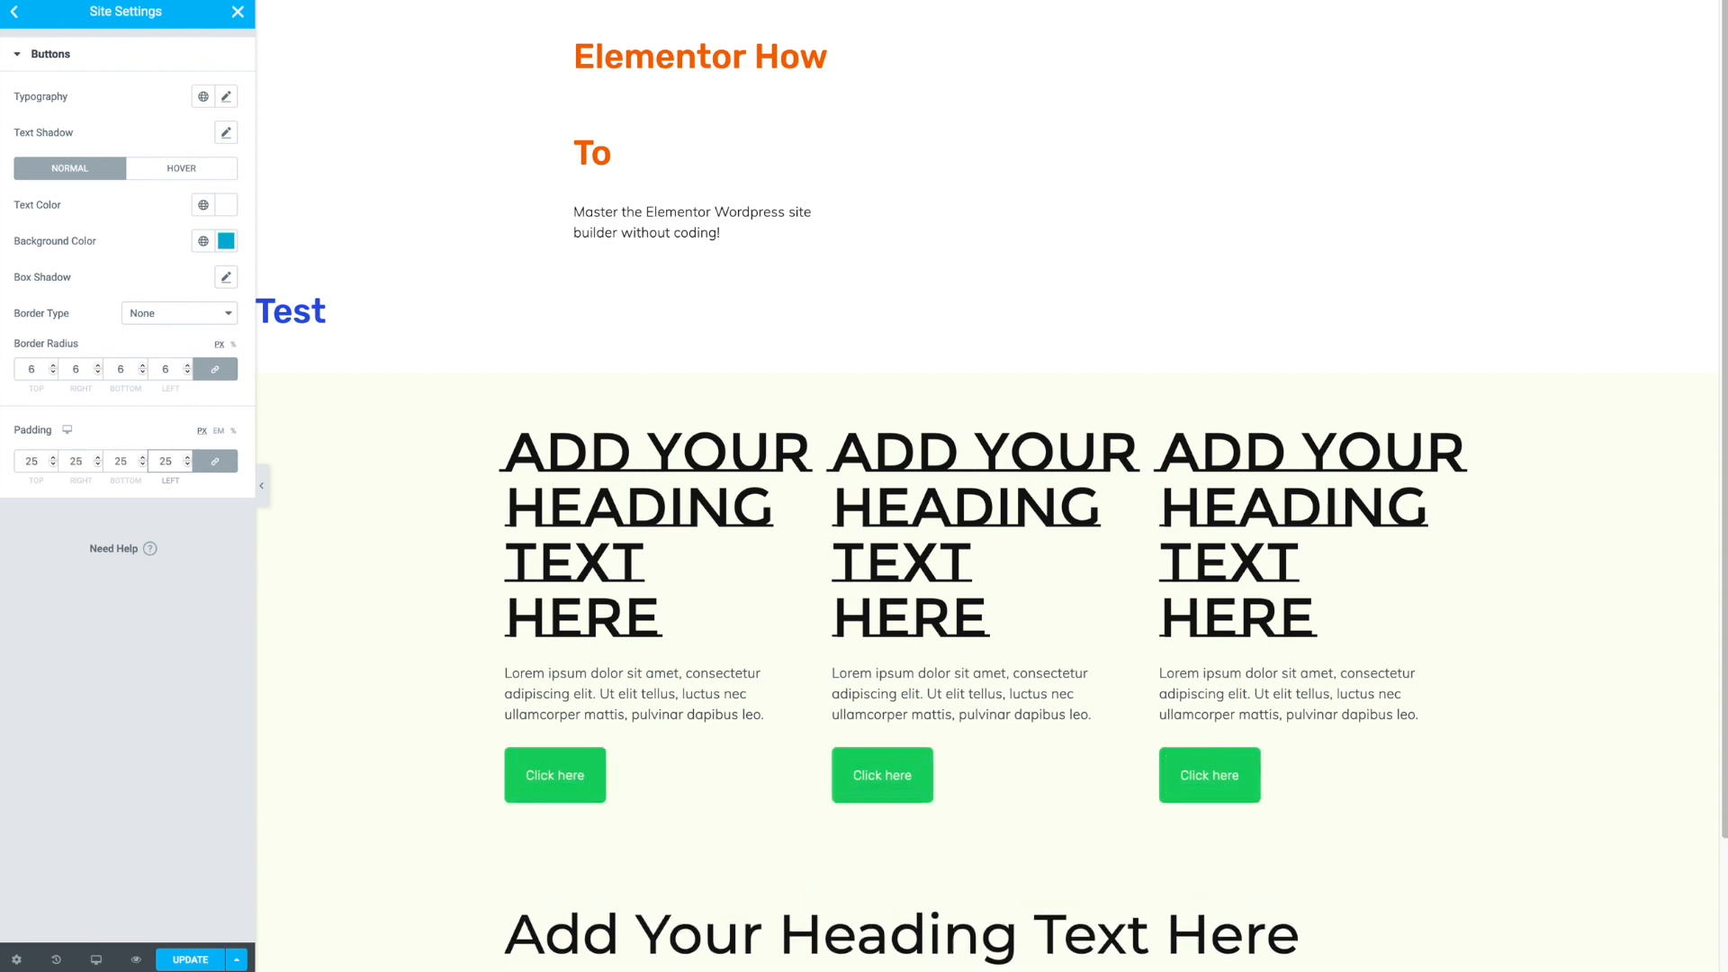
pyautogui.write('1')
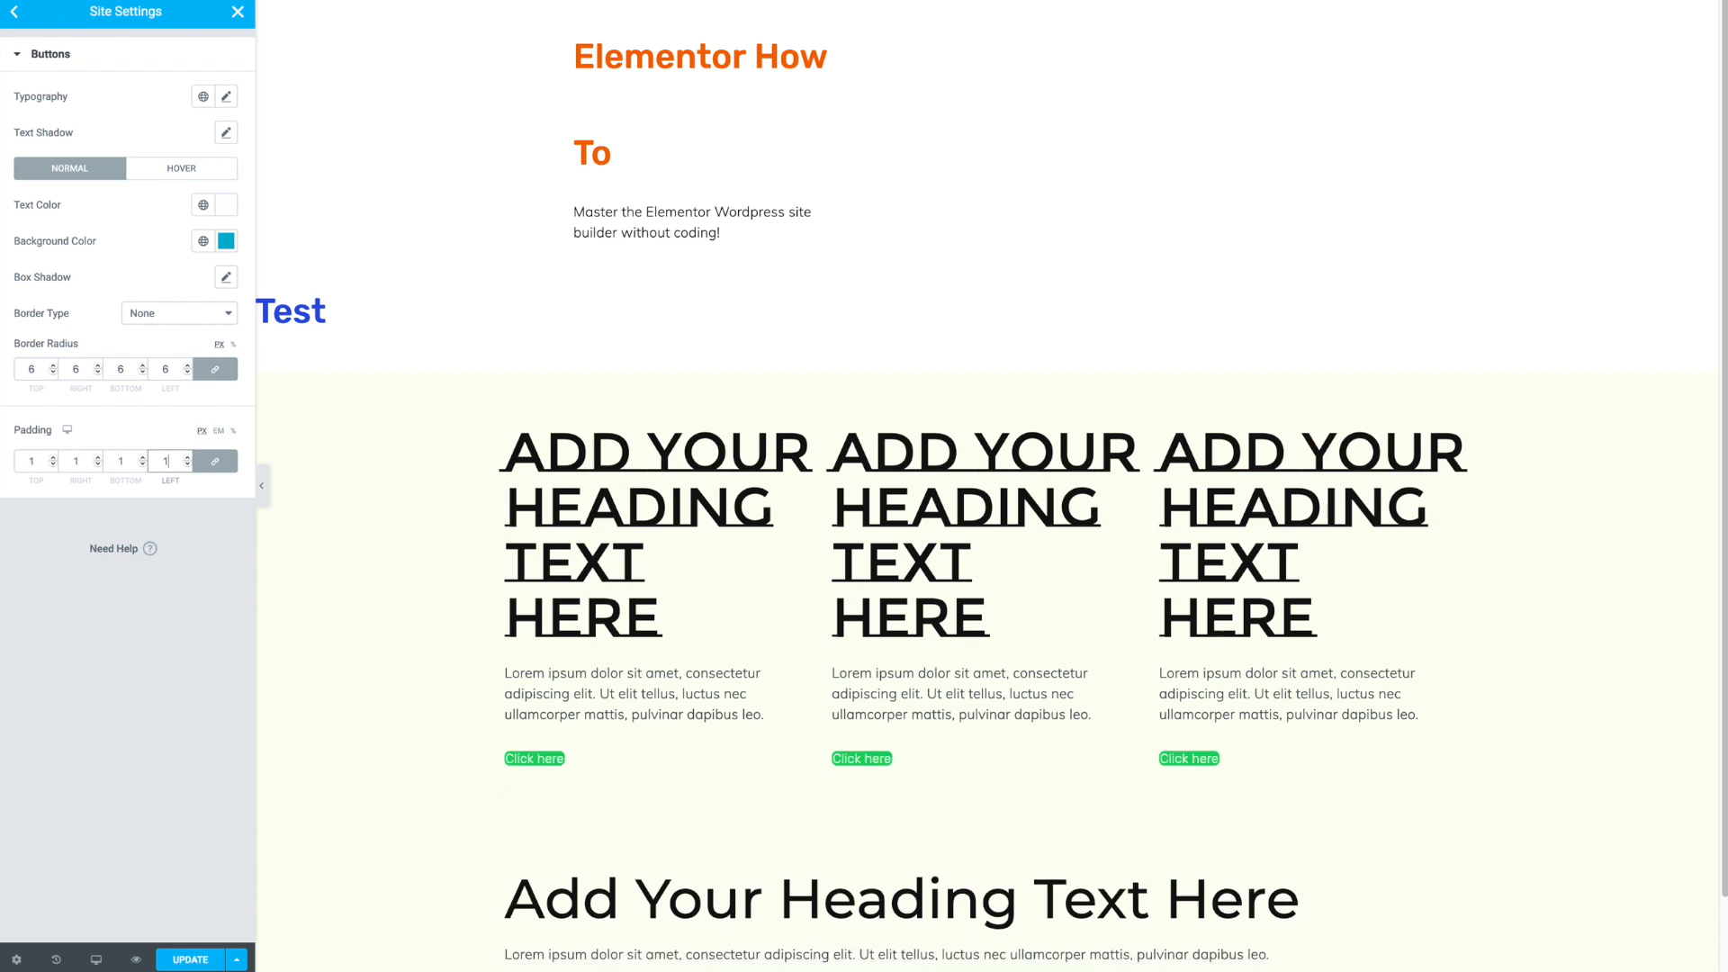
pyautogui.write('4')
pyautogui.press('BackSpace')
pyautogui.write('5')
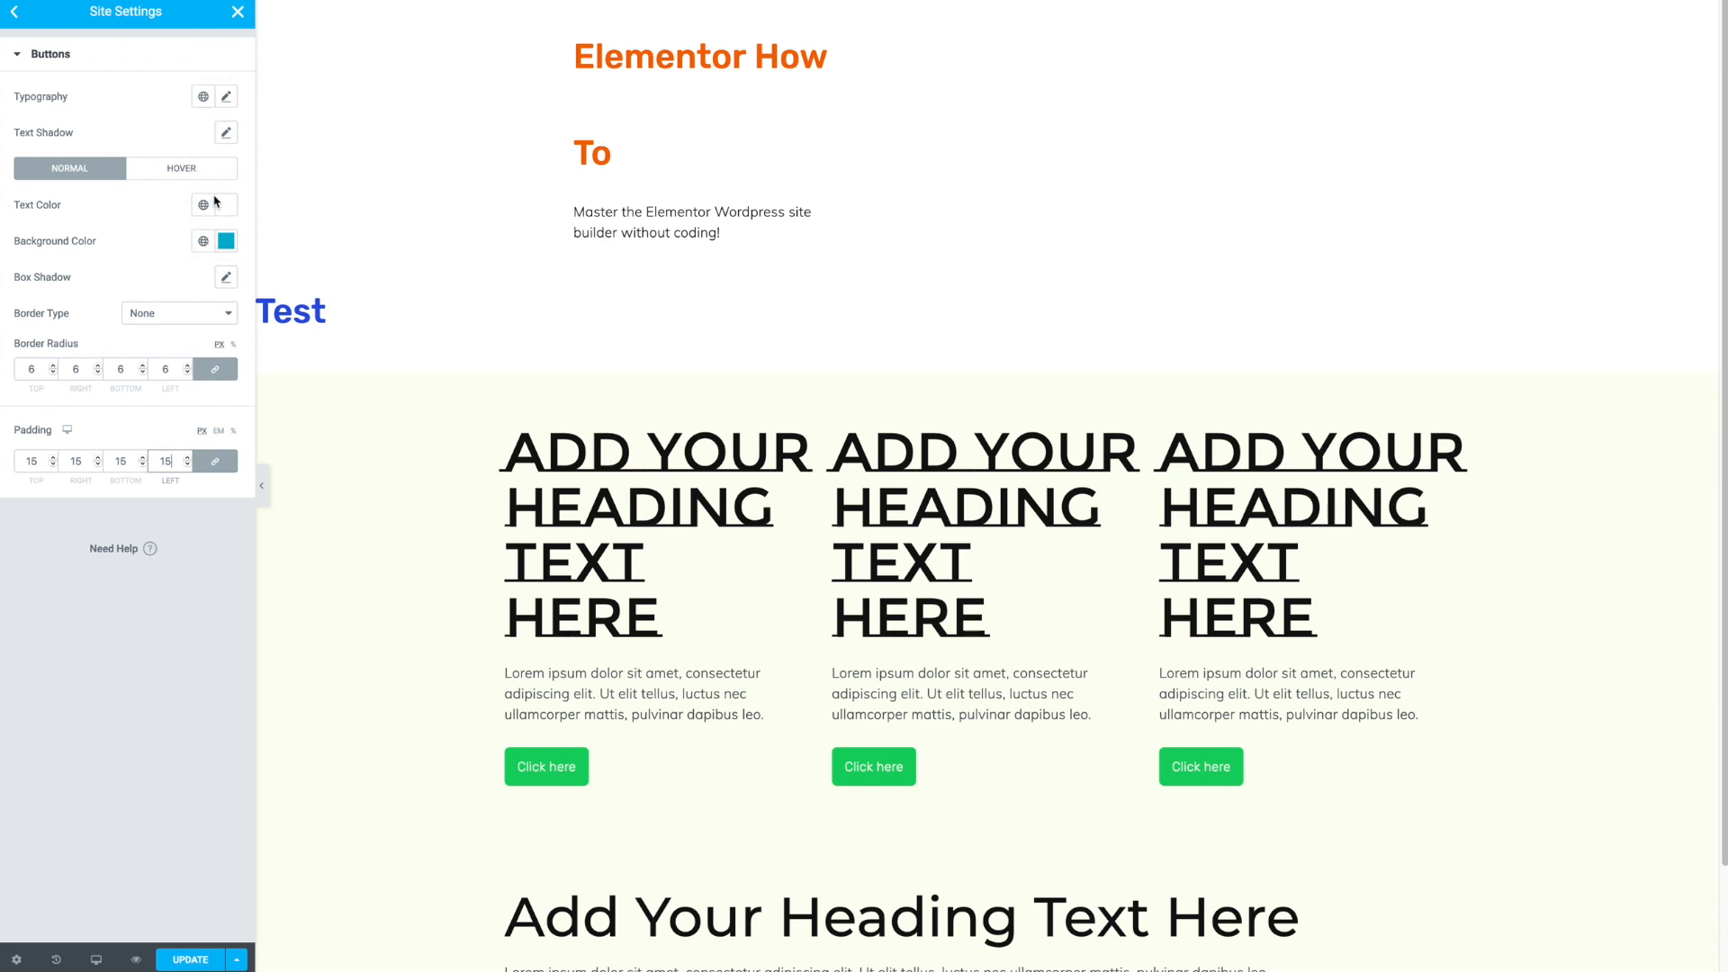
# - Set the body typography font family to Arial in the theme Typography settings
pyautogui.click(12, 13)
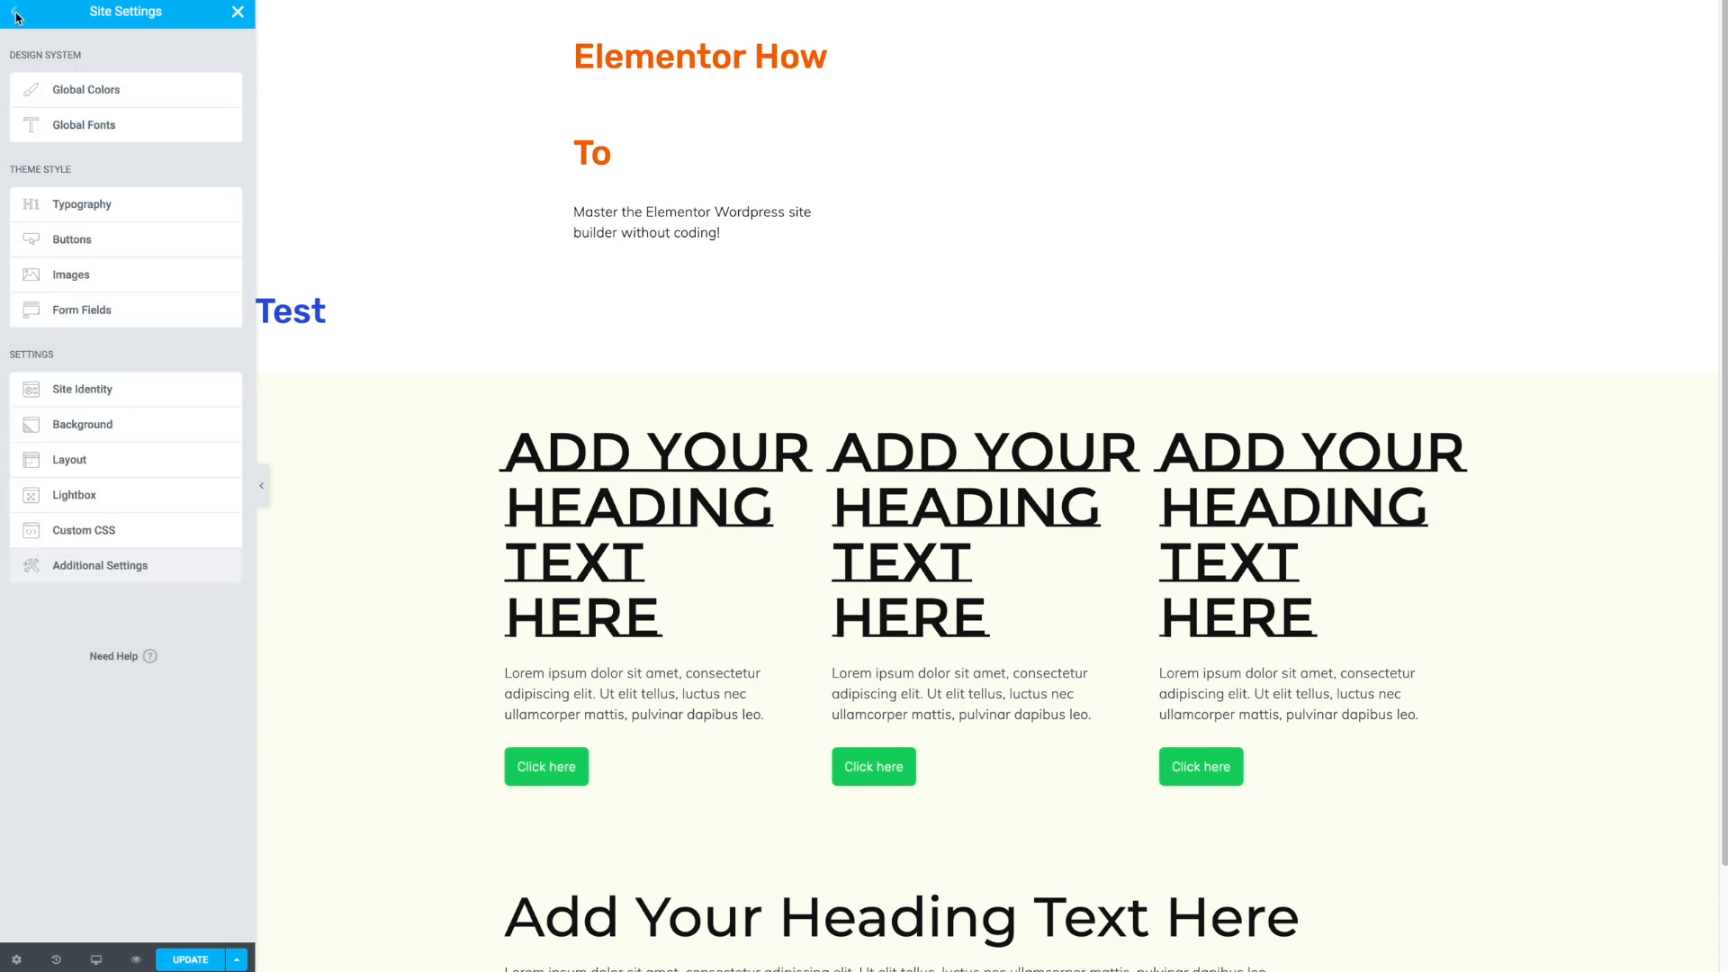
pyautogui.click(72, 209)
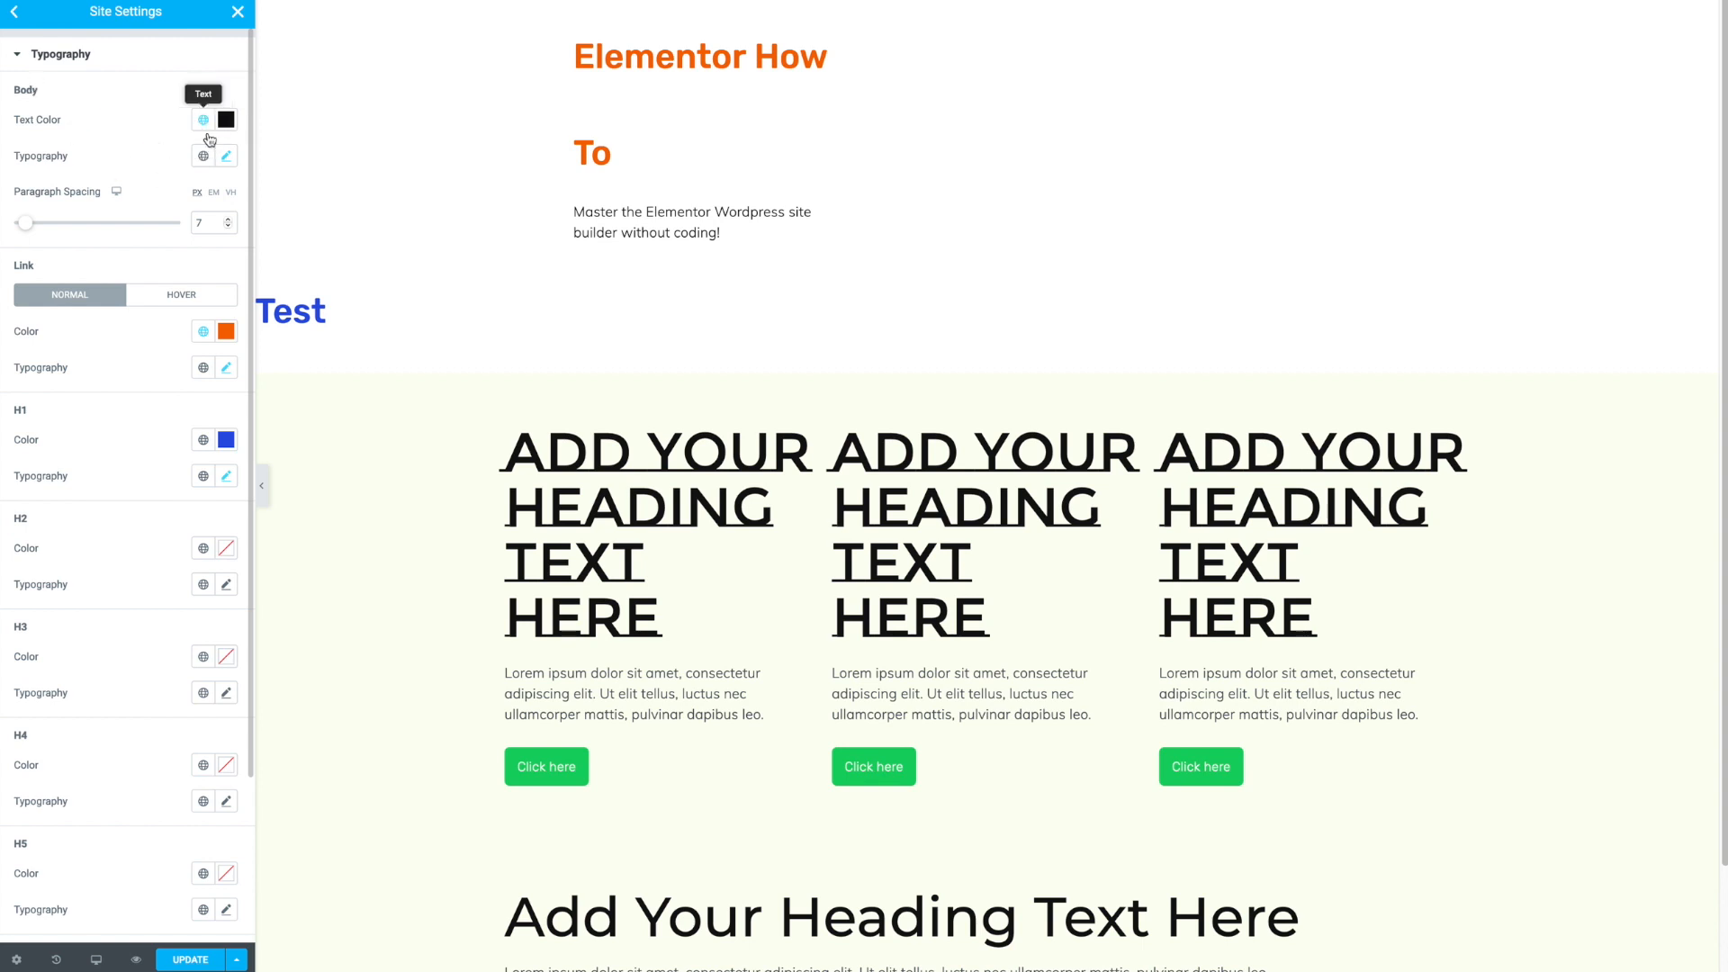
pyautogui.click(228, 160)
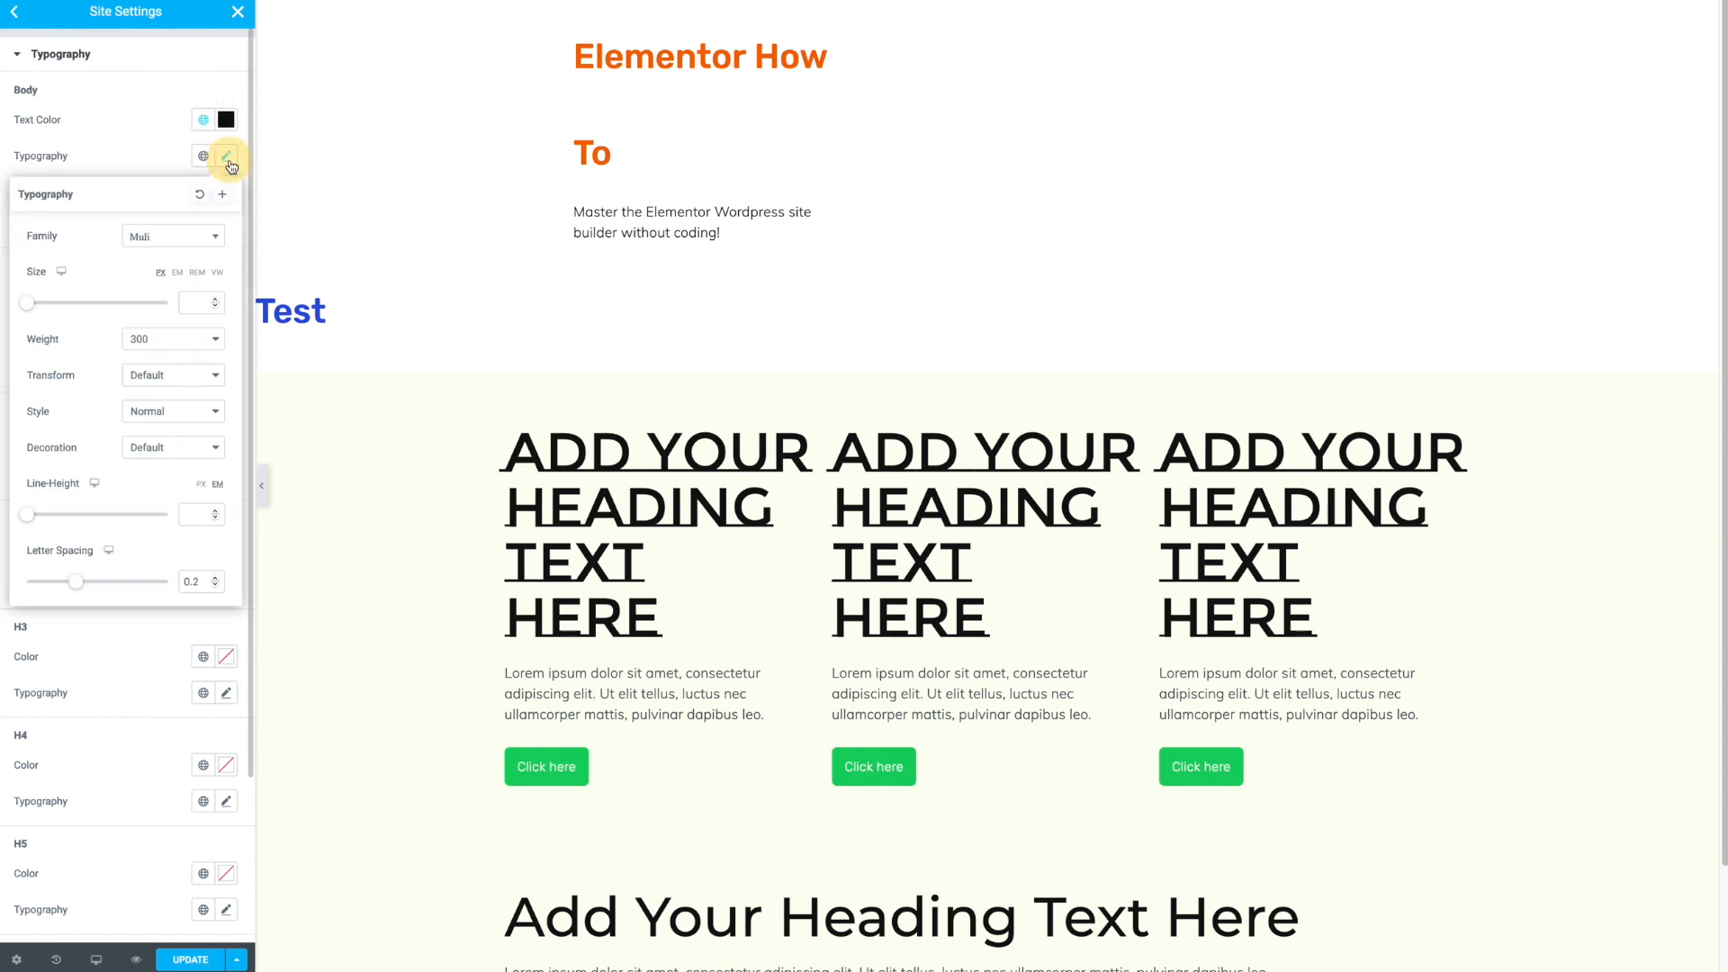
pyautogui.click(190, 239)
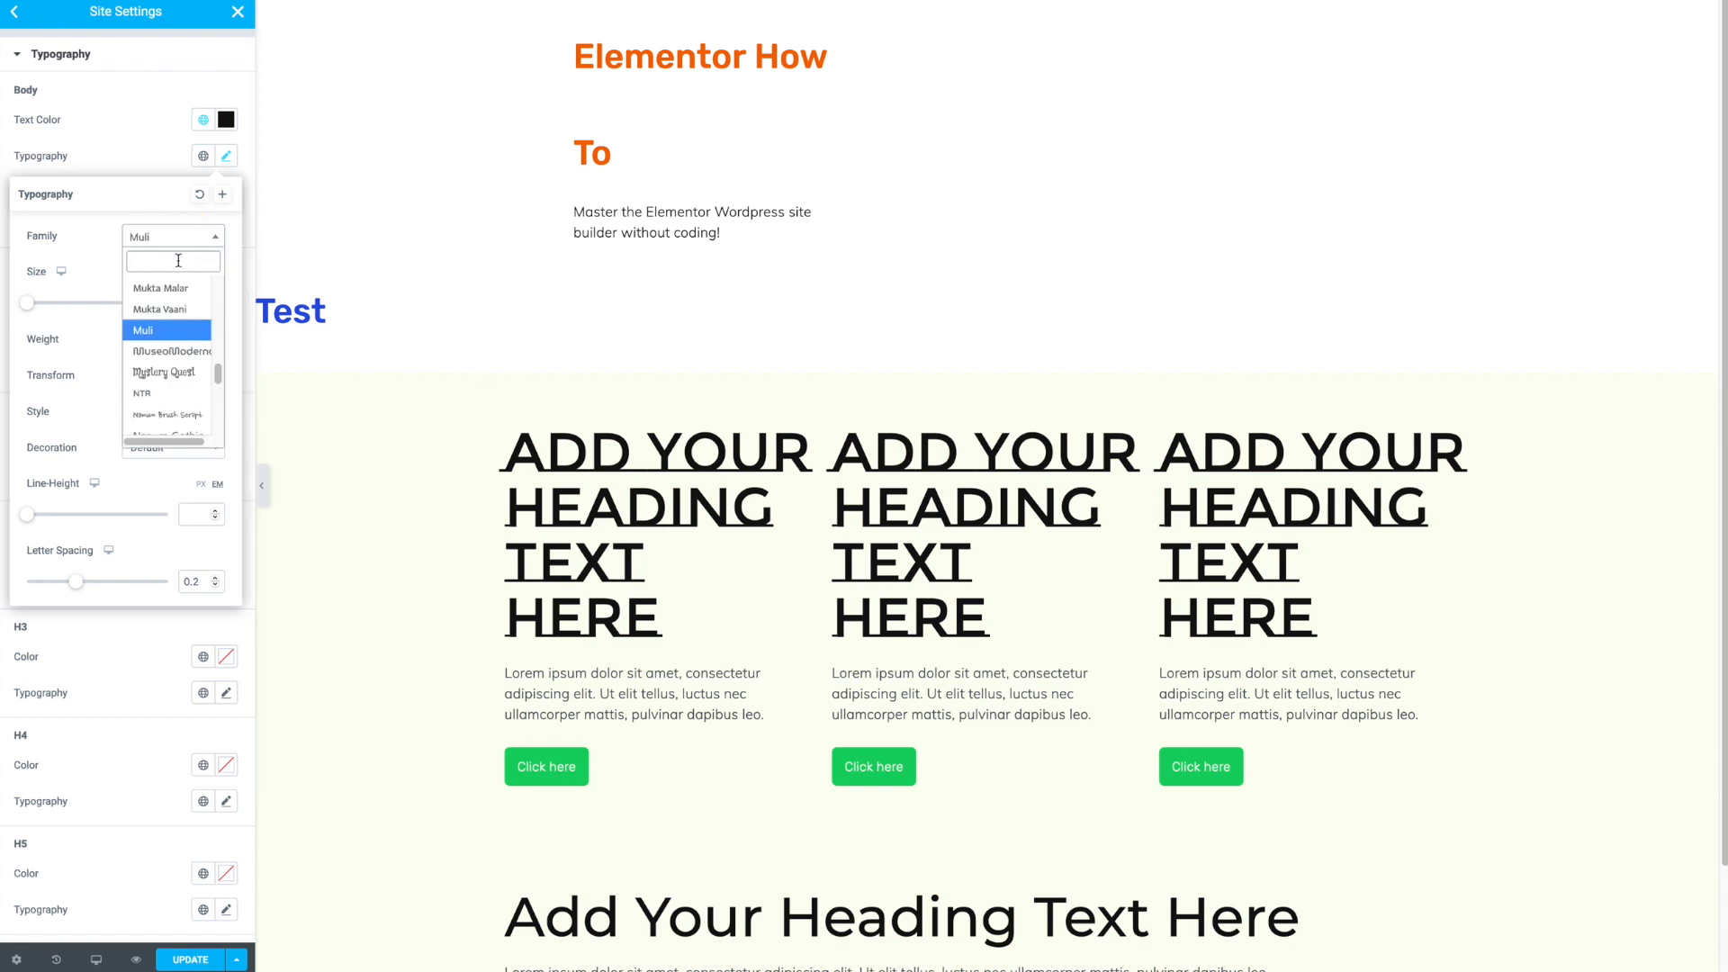
pyautogui.write('arial')
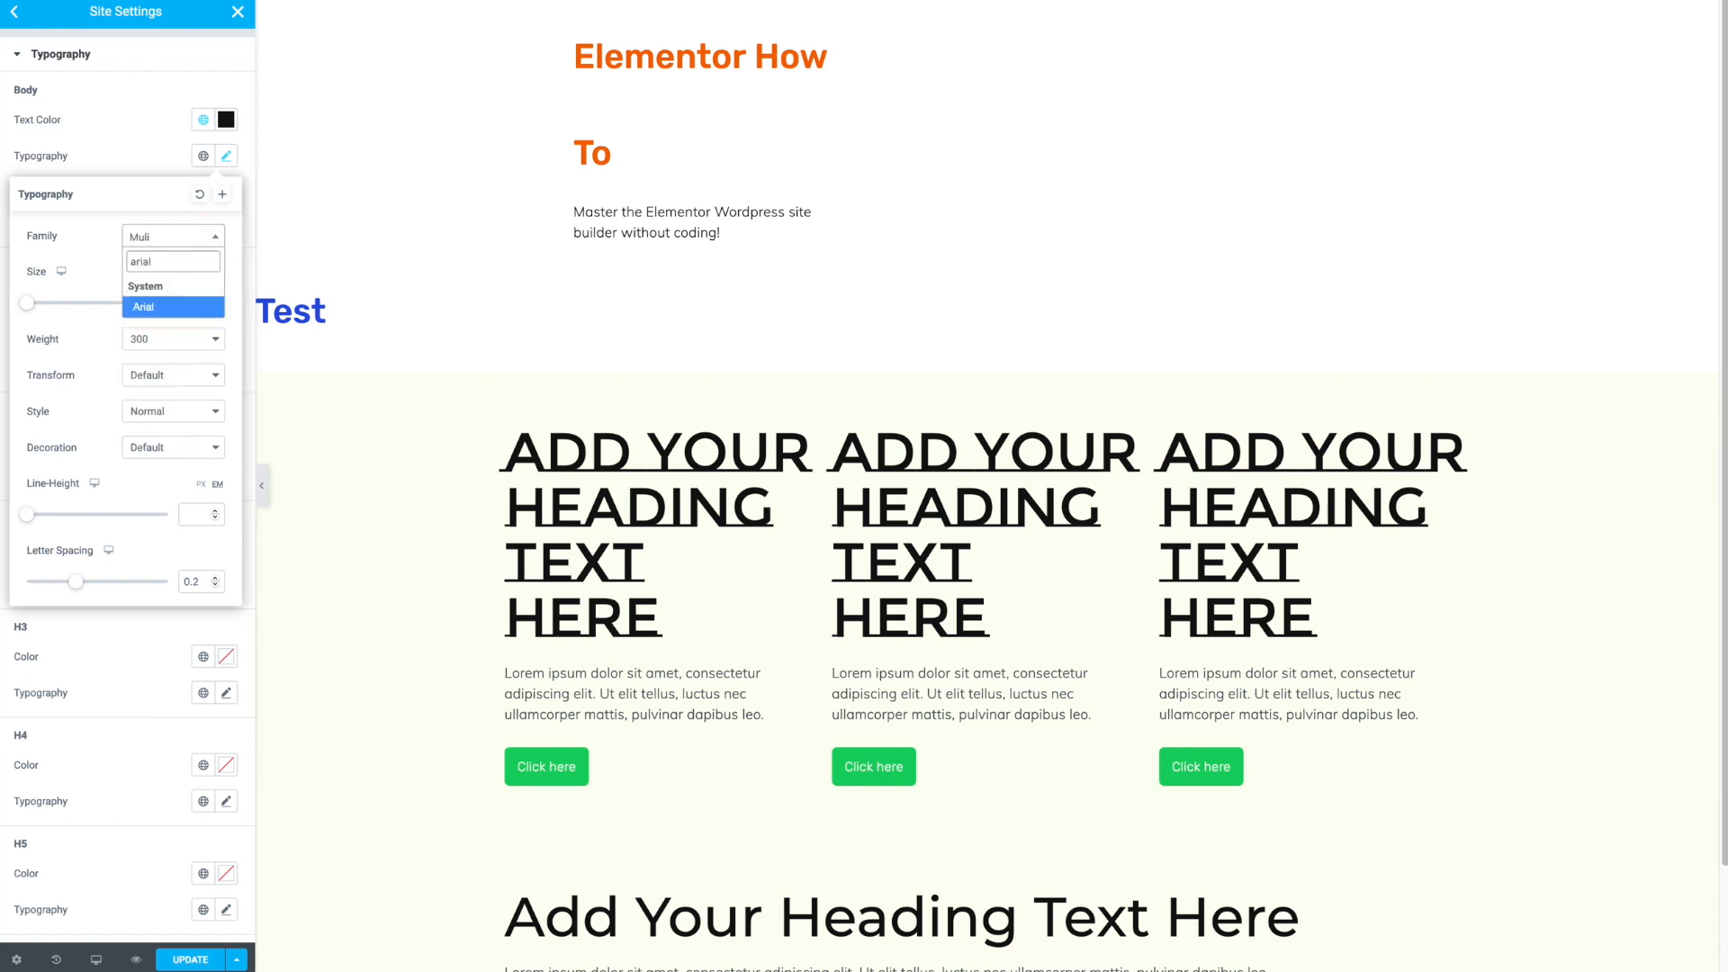
pyautogui.press('Return')
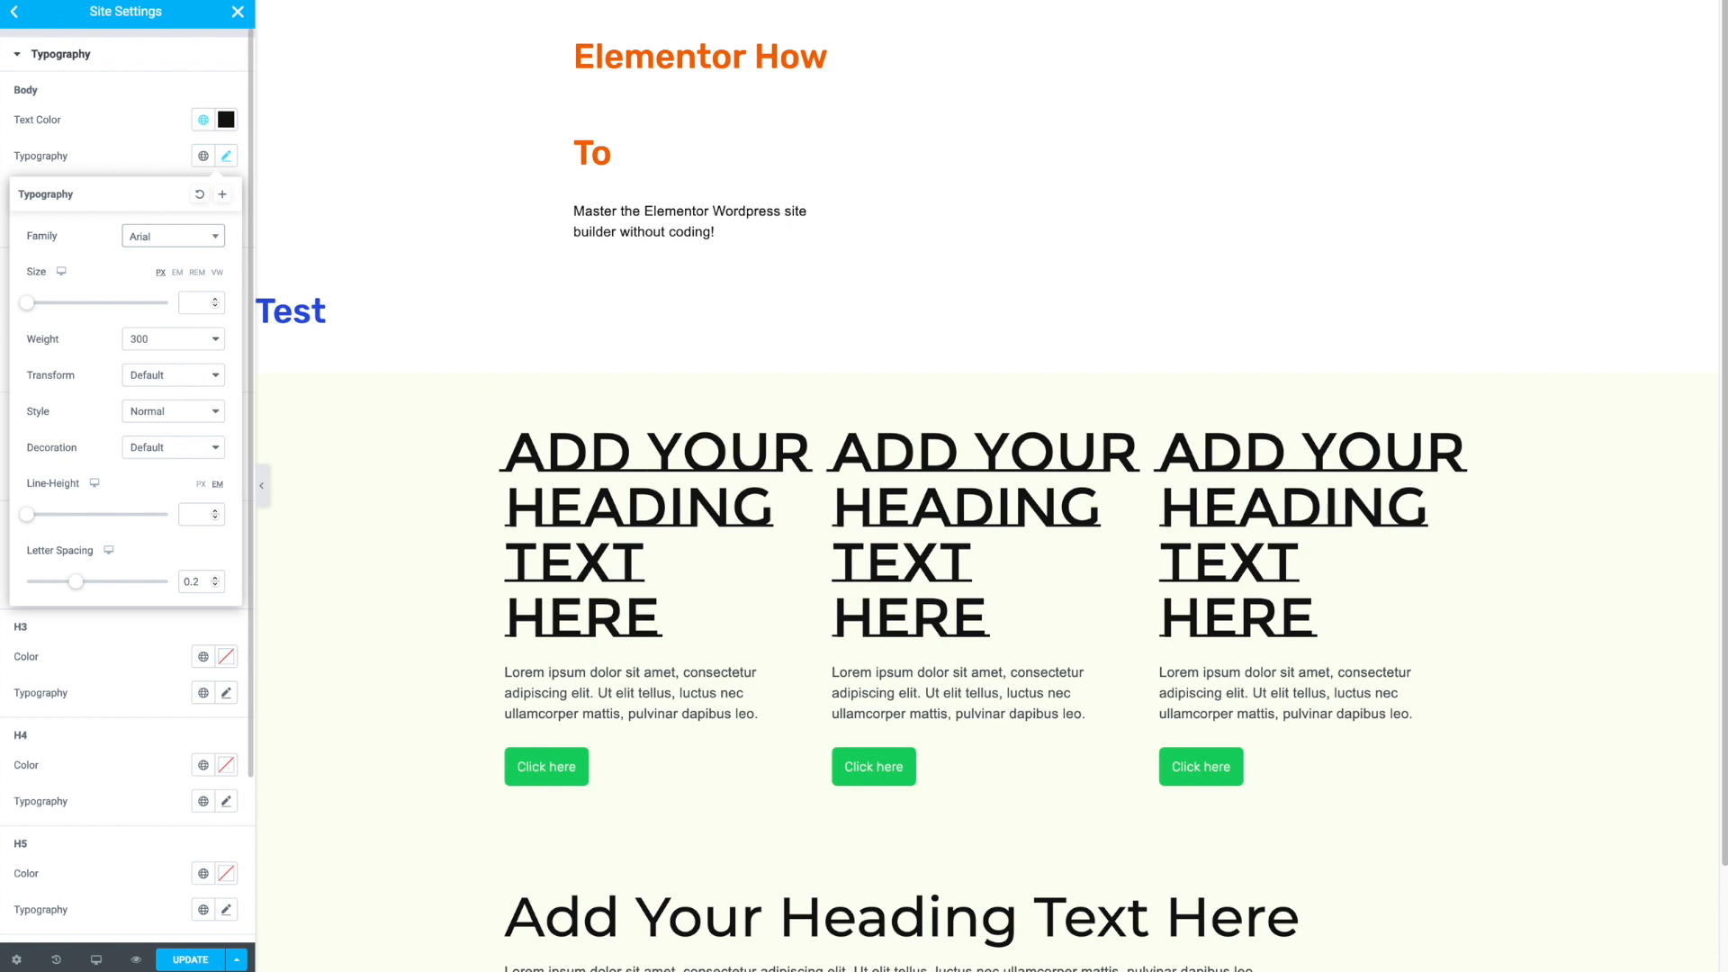
# - Set the body font size to 18 px for desktop
pyautogui.click(148, 158)
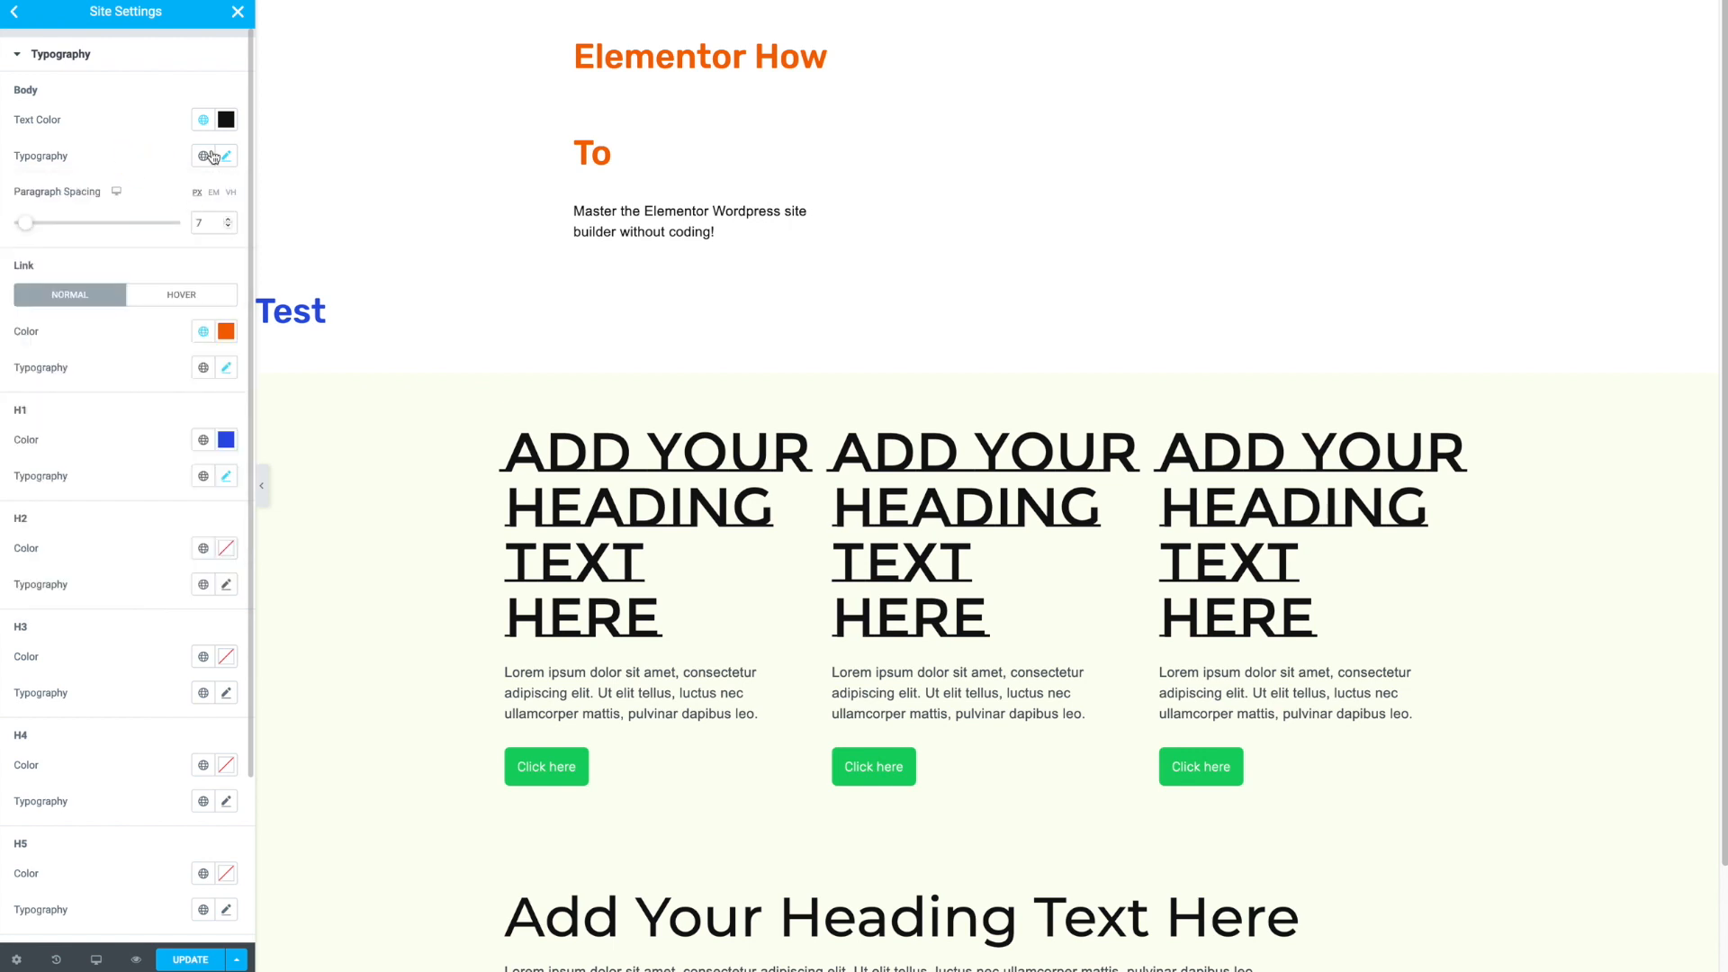
pyautogui.click(224, 159)
pyautogui.click(200, 302)
pyautogui.write('20')
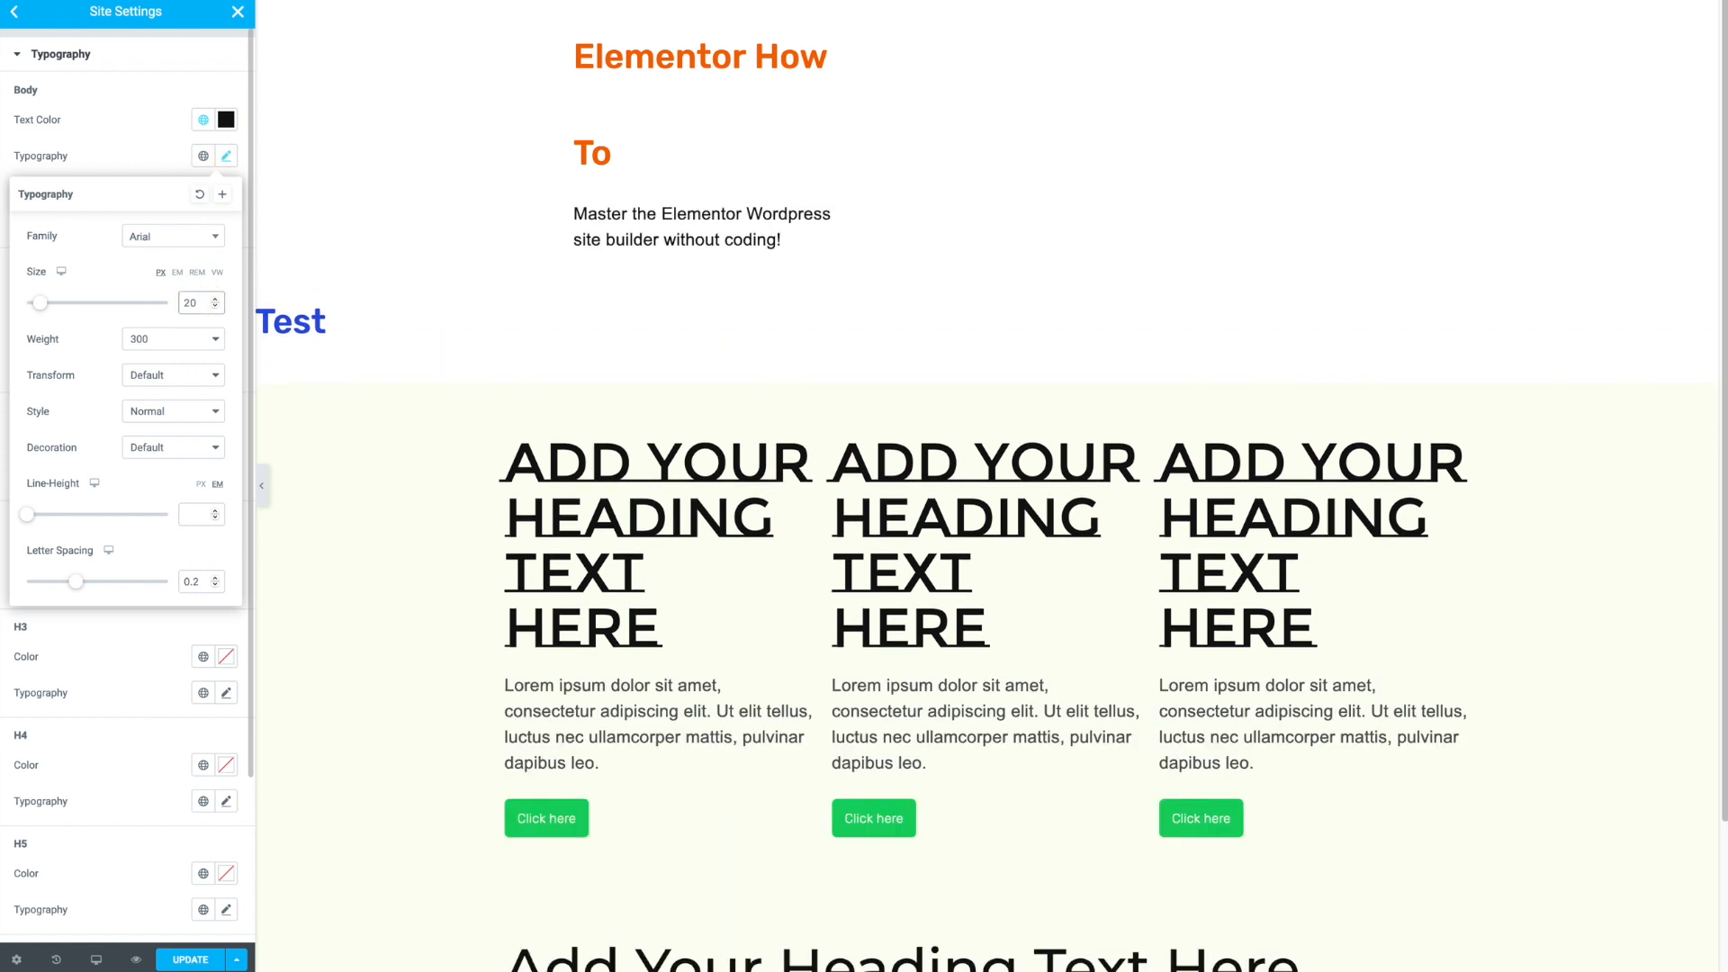
pyautogui.doubleClick(192, 302)
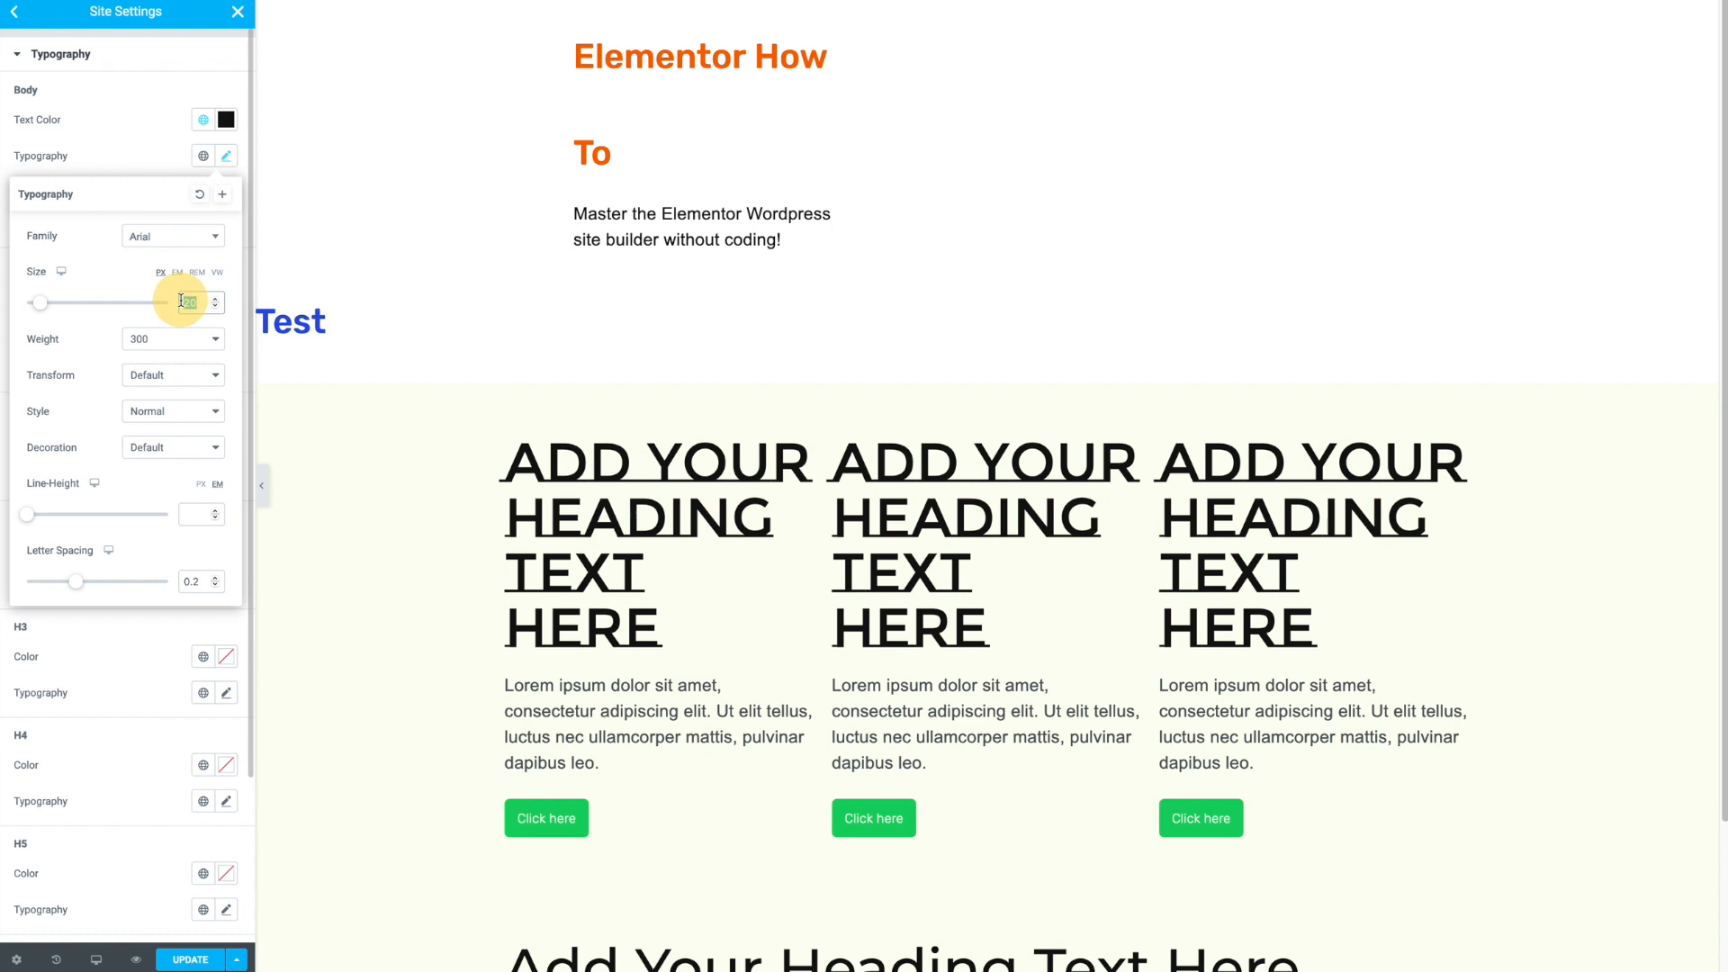
pyautogui.write('18')
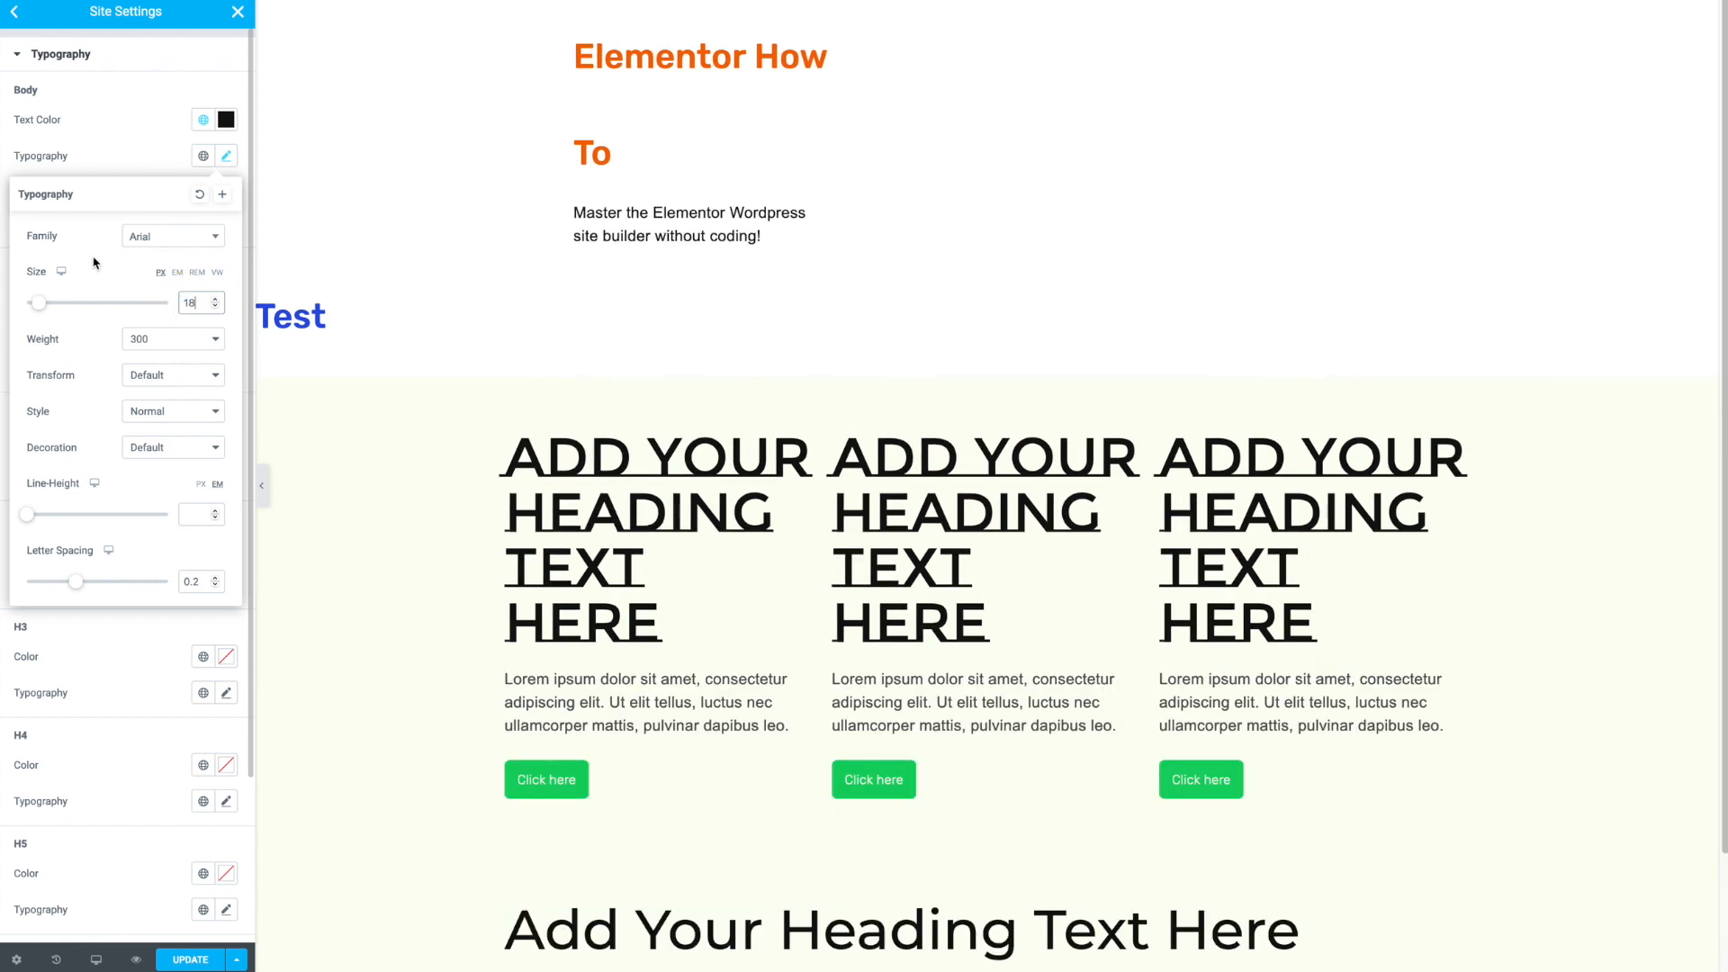
# - Set the body font size to 17 px for tablet
pyautogui.click(61, 271)
pyautogui.click(62, 293)
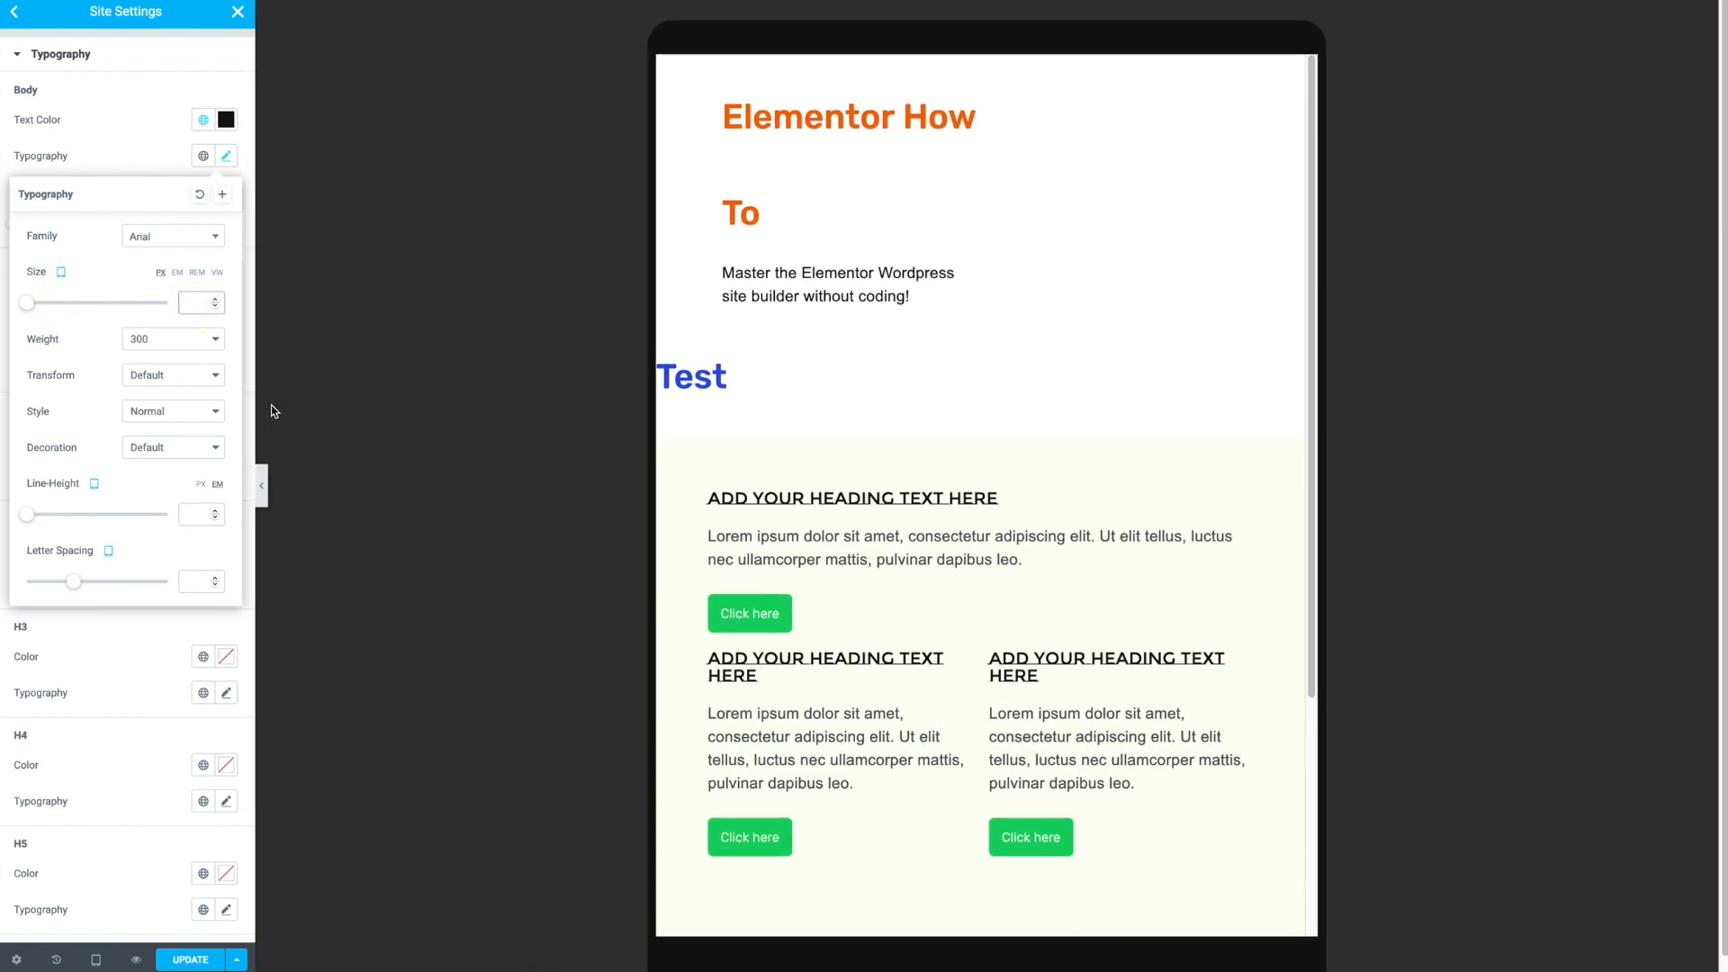
pyautogui.write('17')
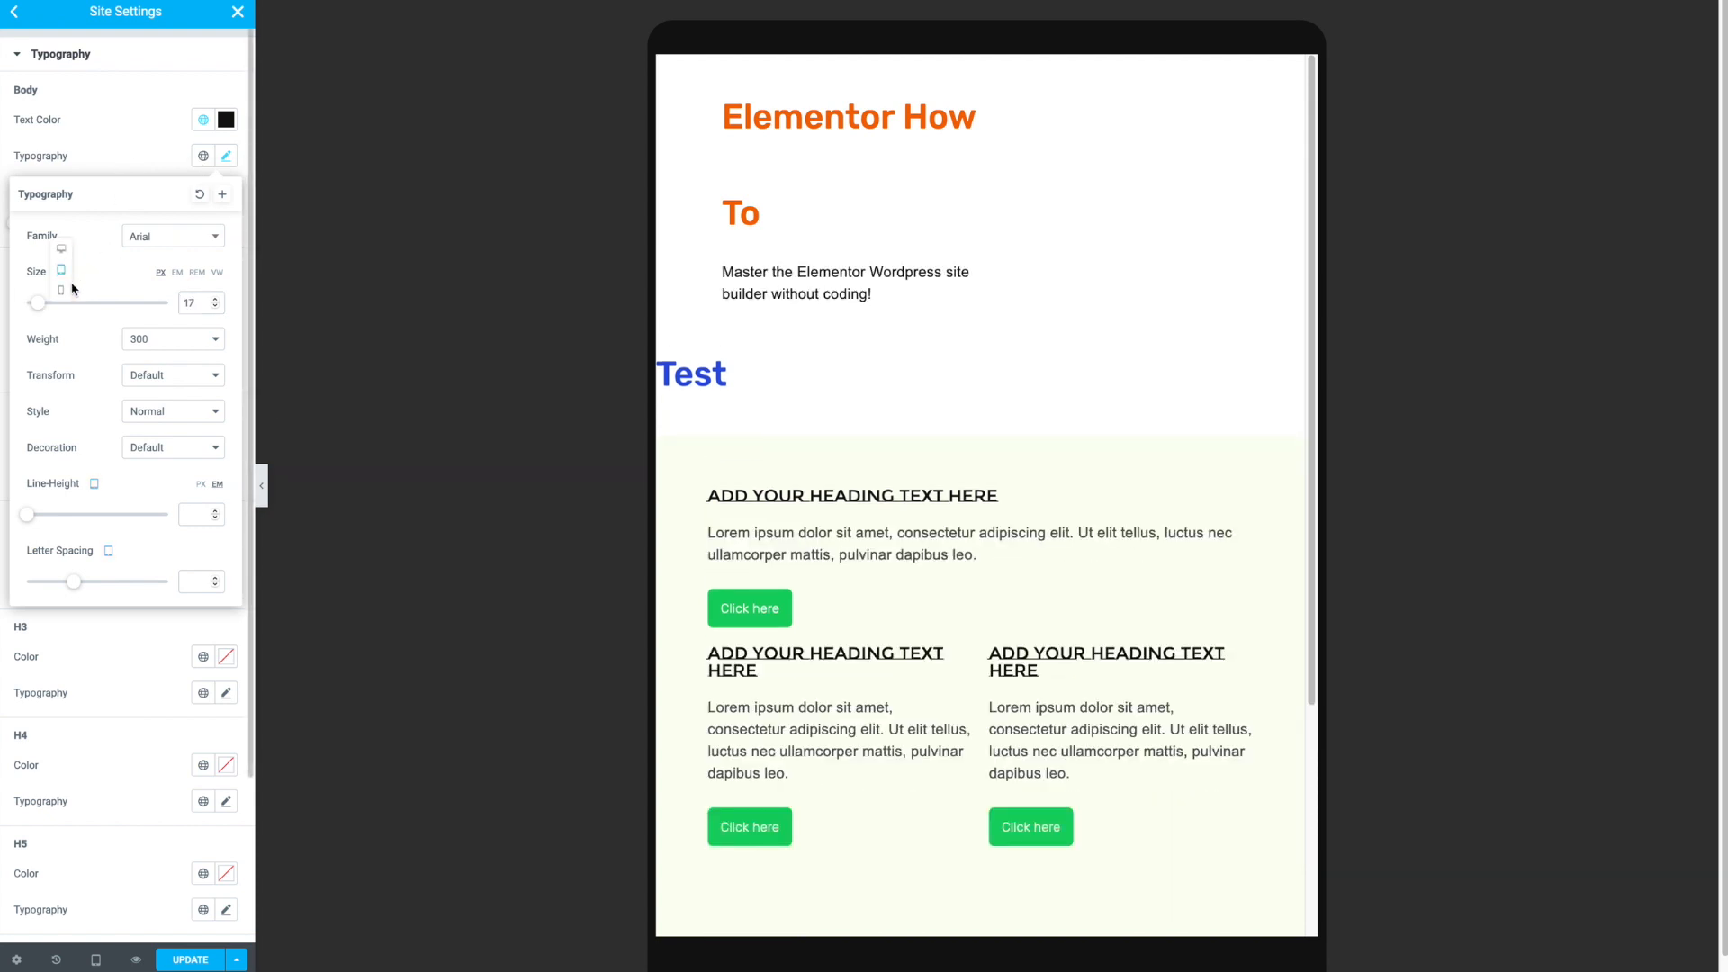
# - Set the body font size to 16 px for mobile and close the typography editor
pyautogui.click(61, 306)
pyautogui.click(191, 303)
pyautogui.write('16')
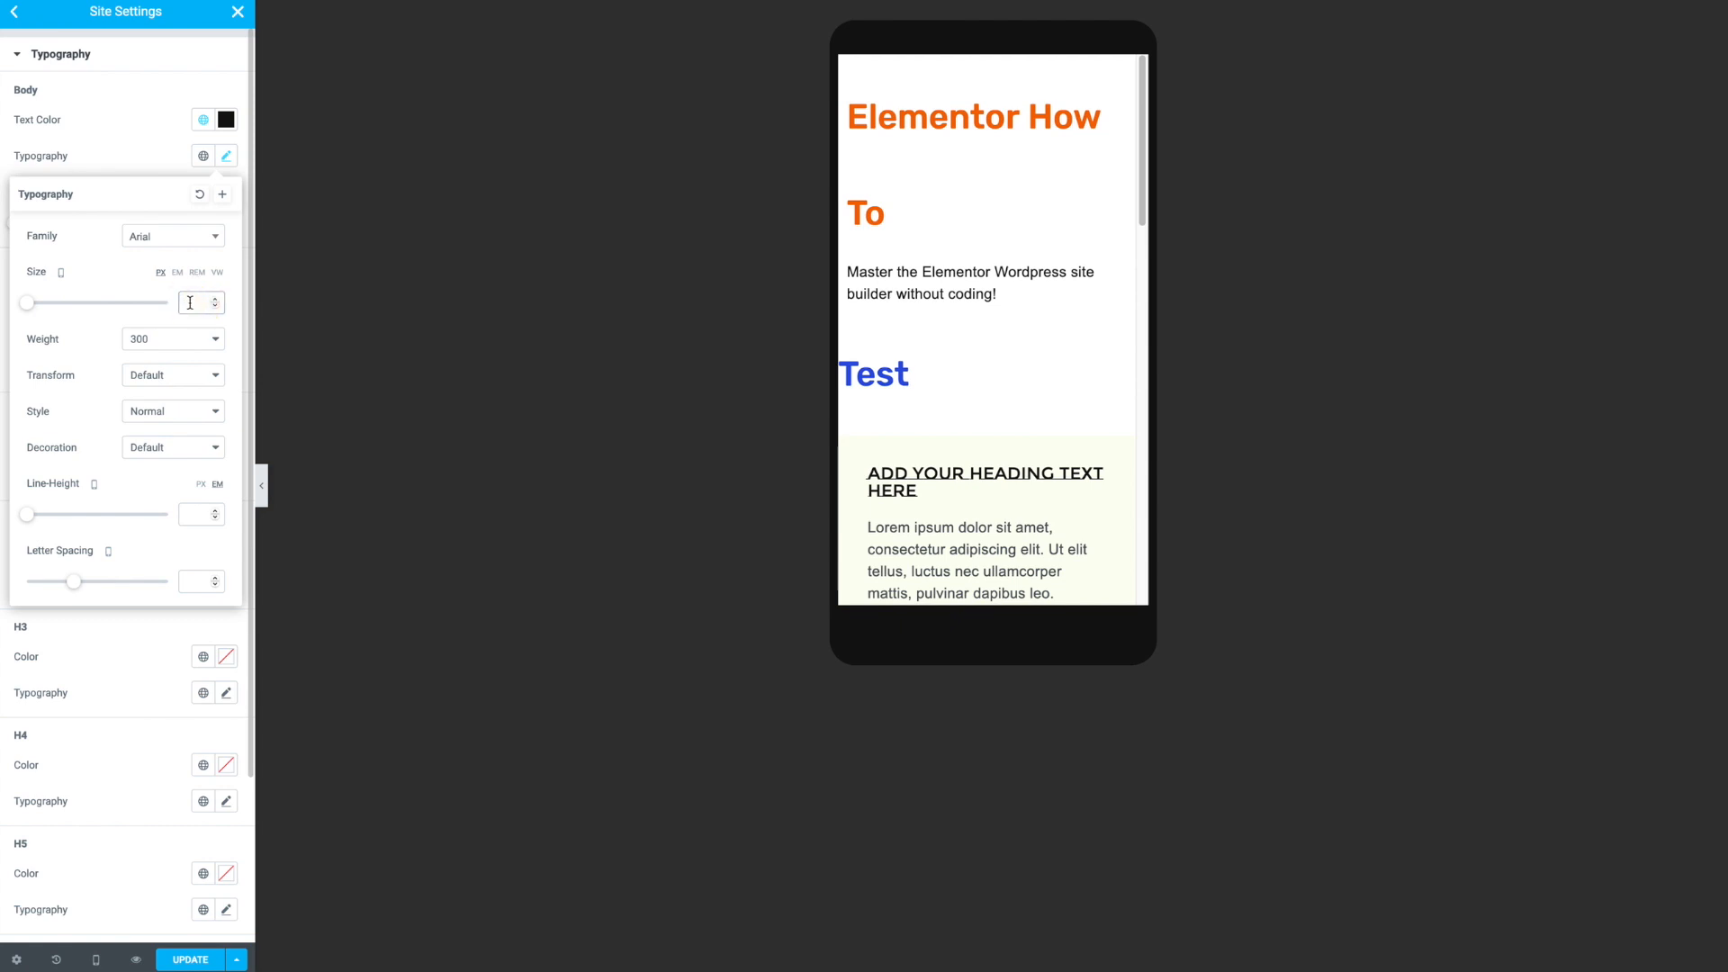
pyautogui.click(136, 160)
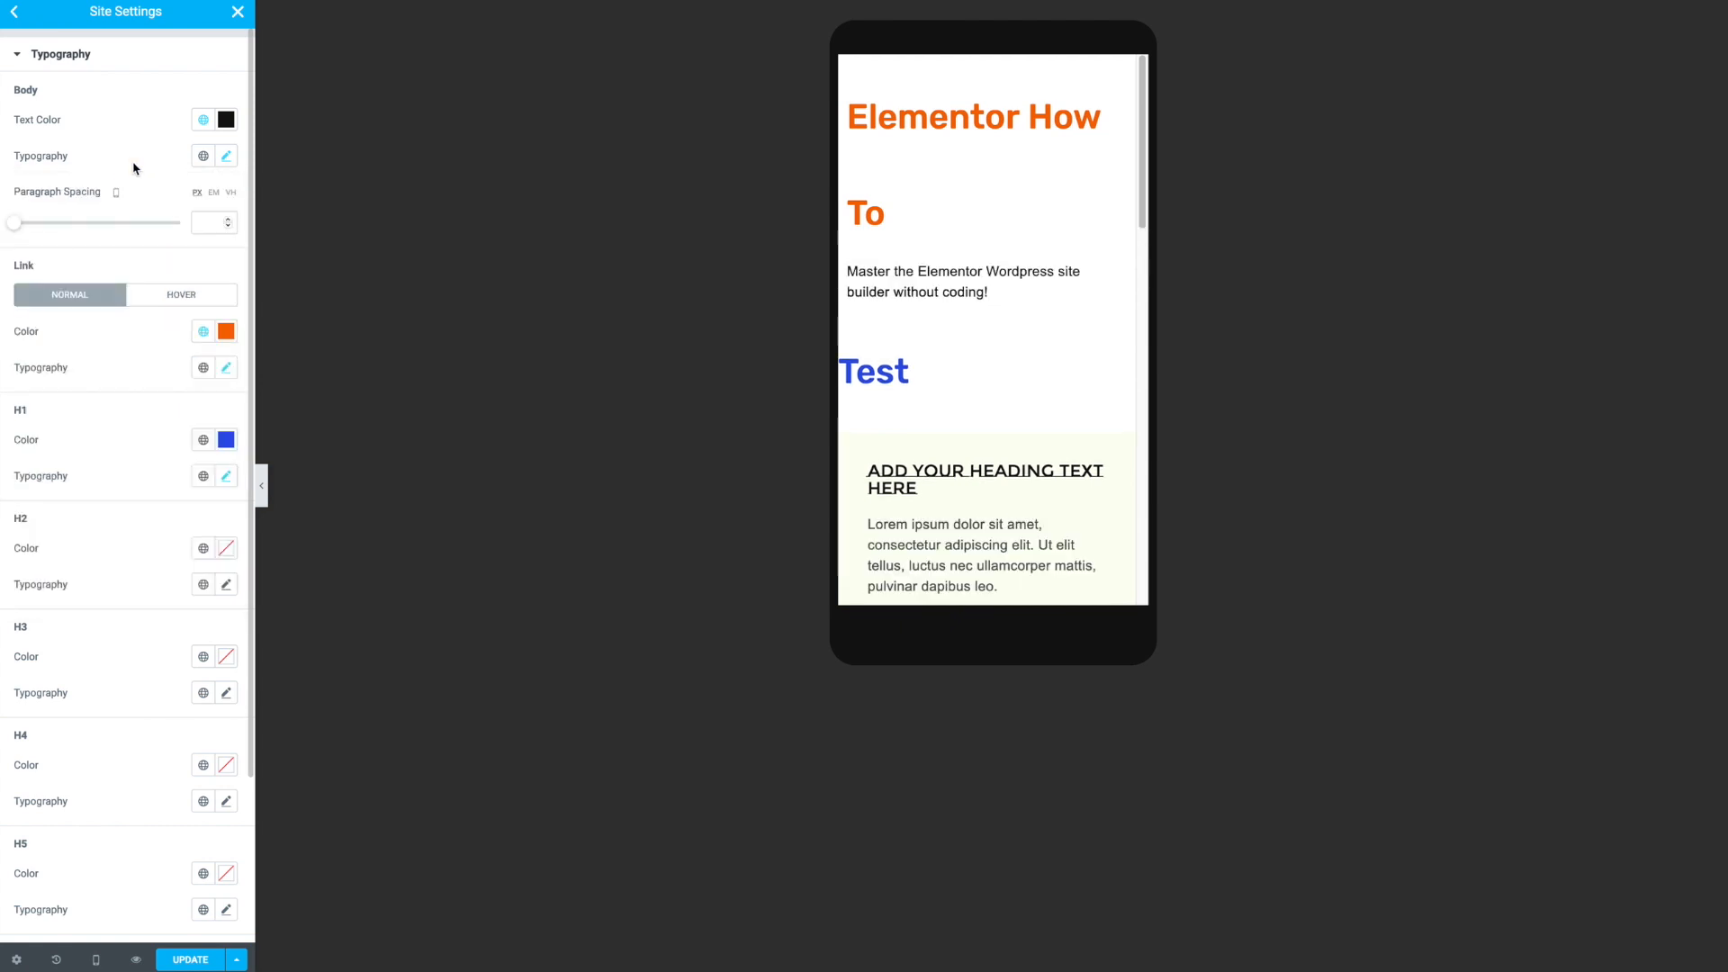
pyautogui.moveTo(116, 192)
pyautogui.click(114, 152)
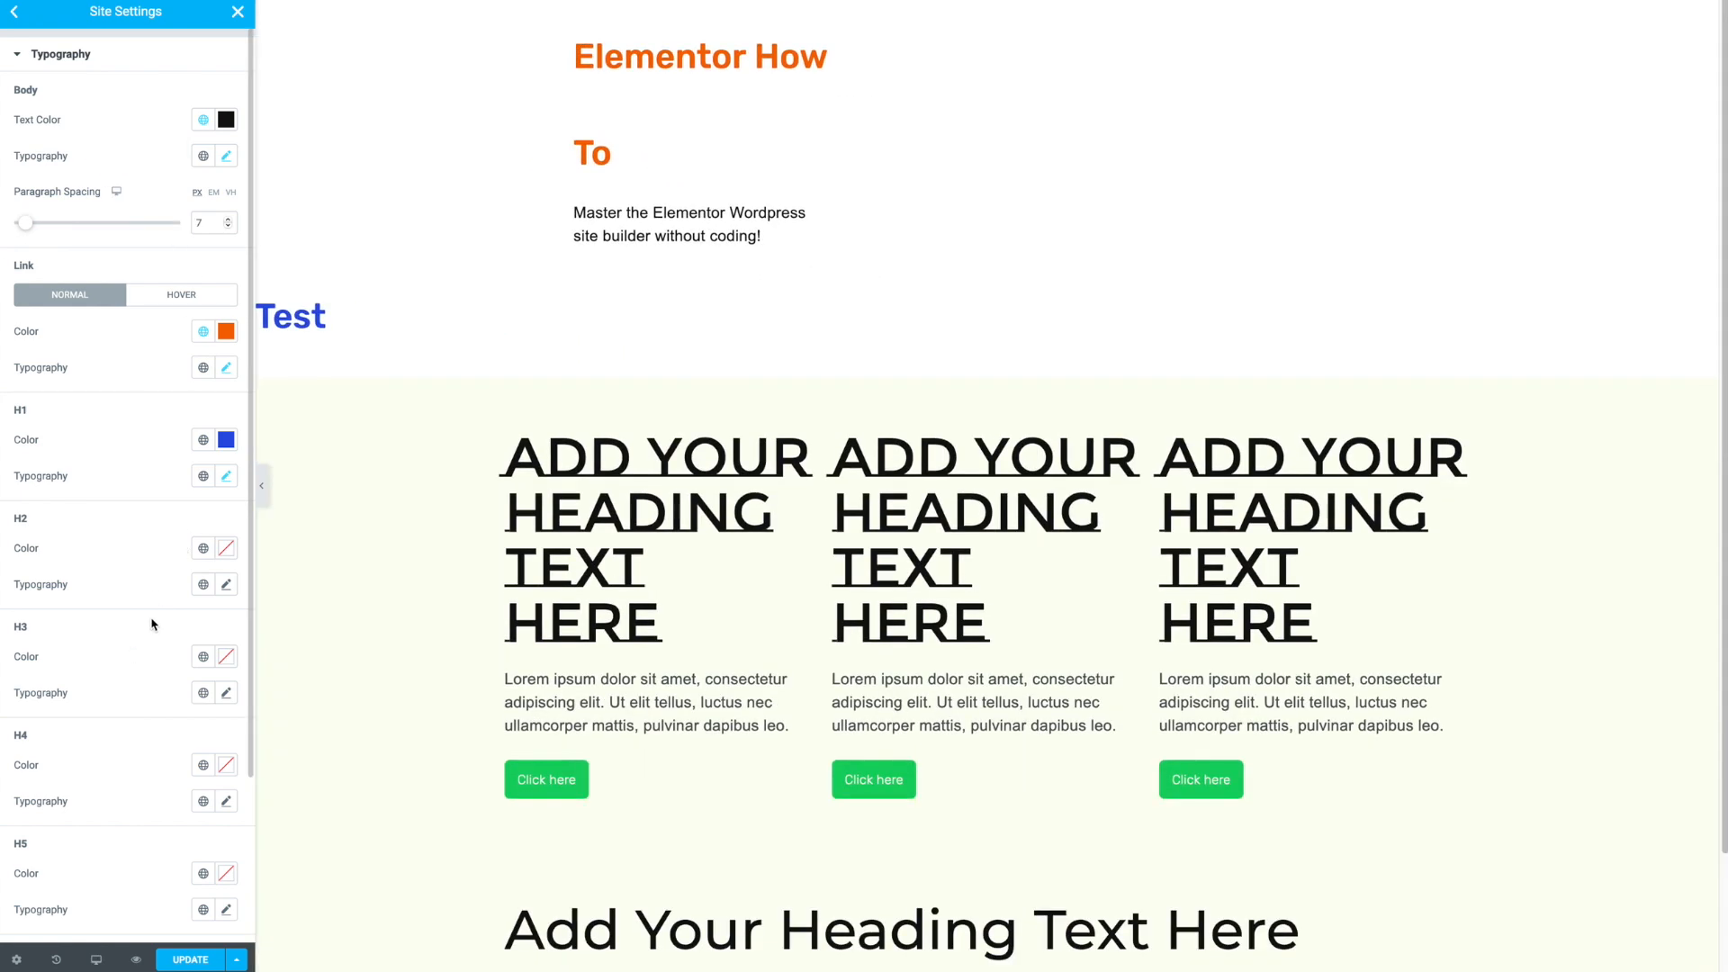
# - Set the link colour to the global Magenta colour
pyautogui.click(225, 335)
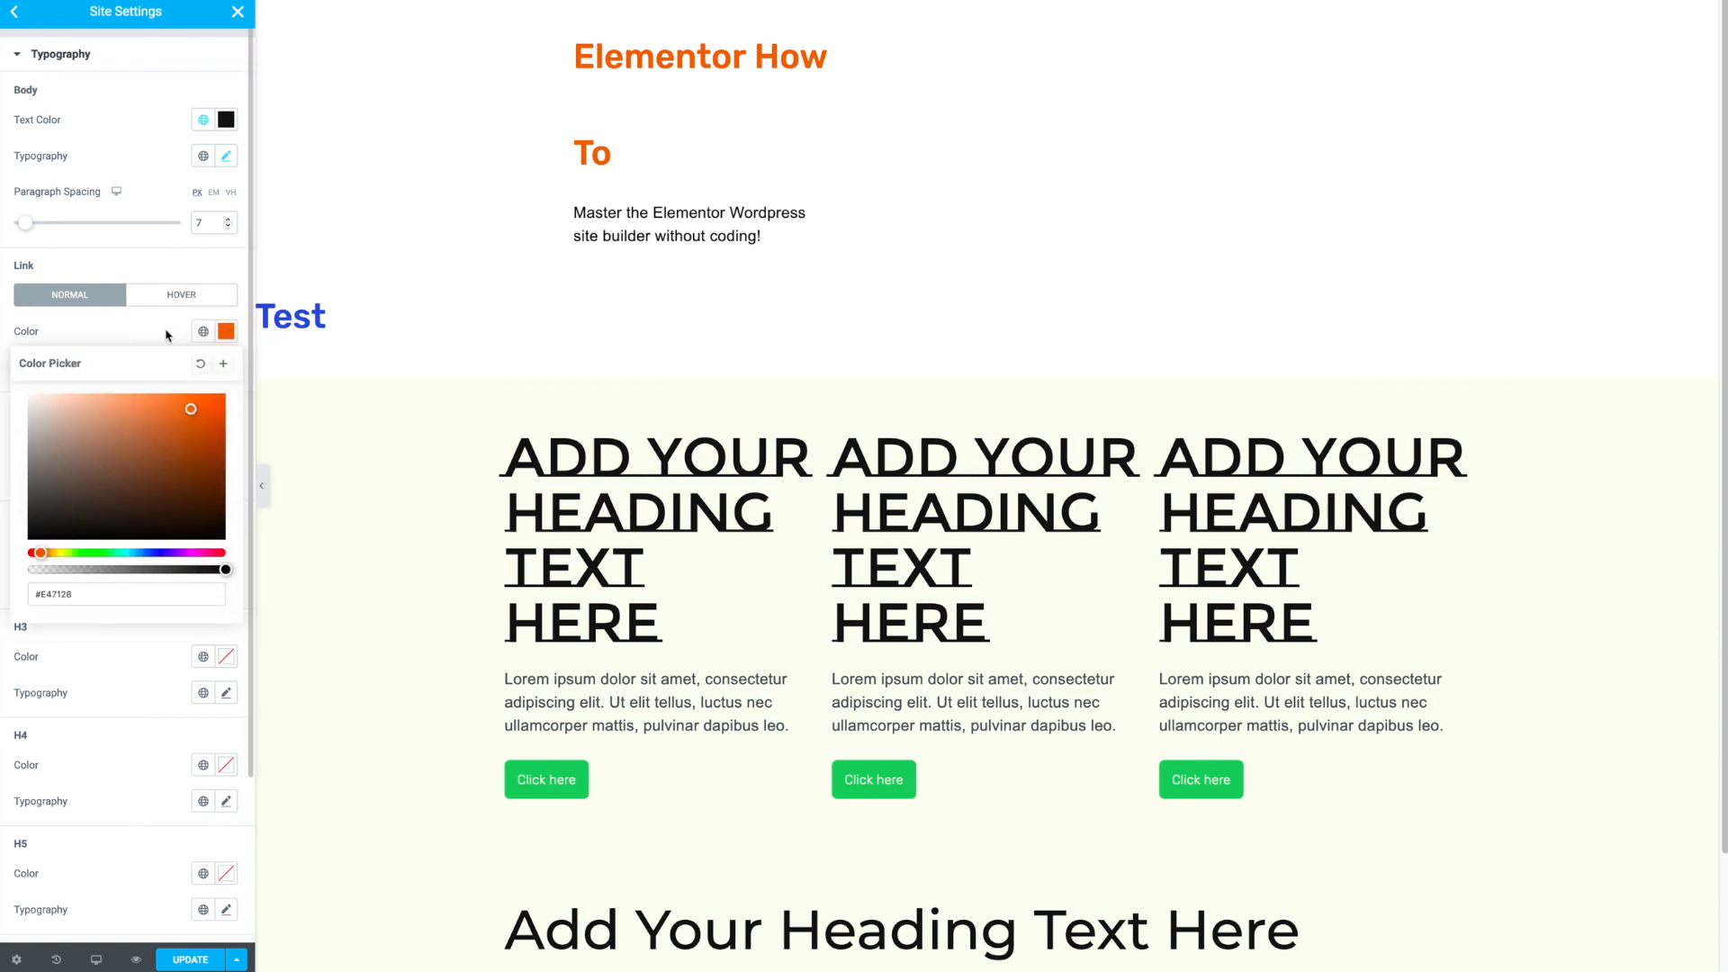
pyautogui.click(204, 332)
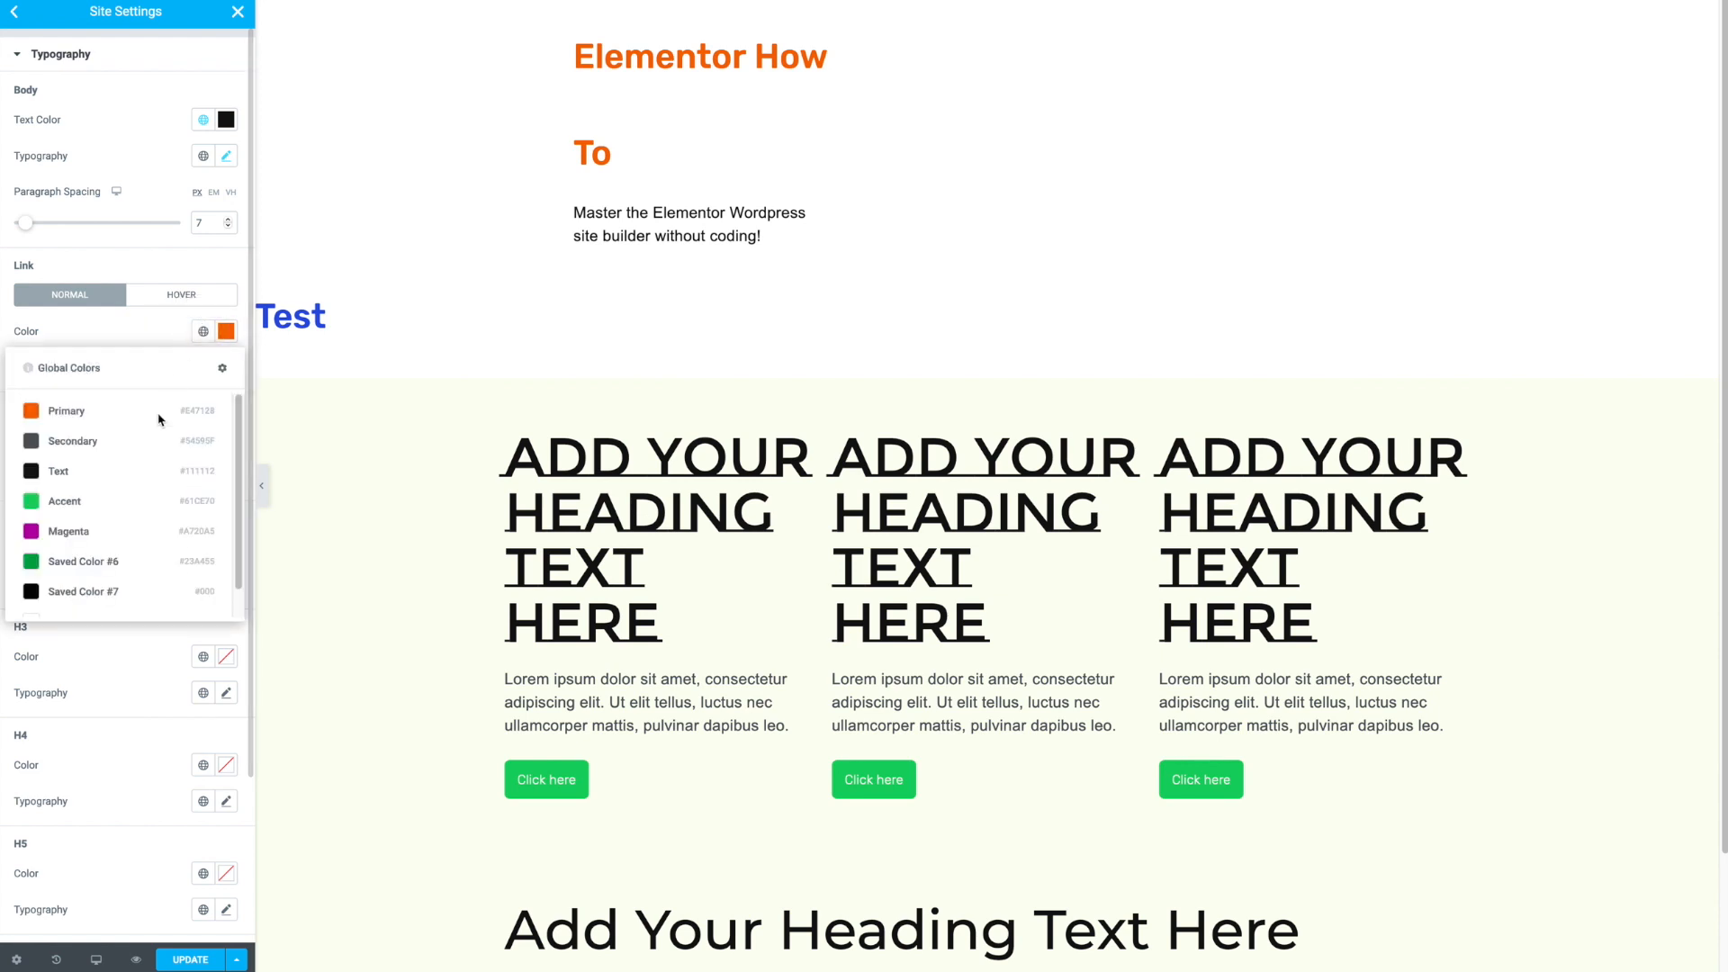
pyautogui.click(115, 531)
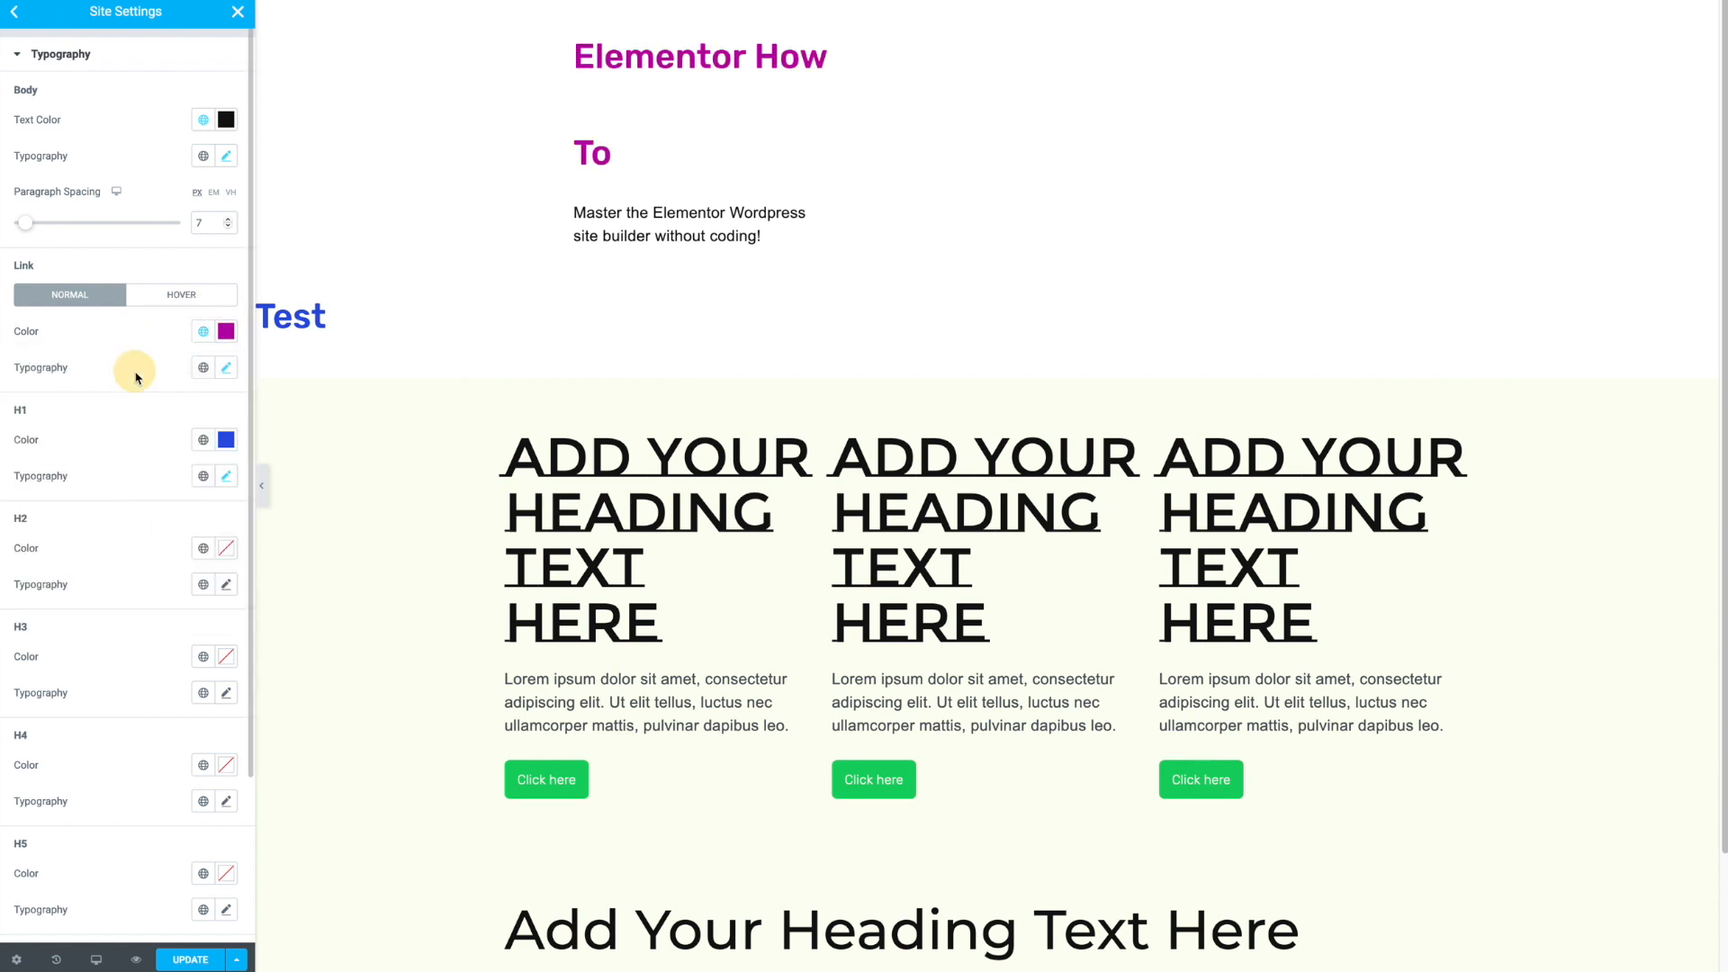
# - Pick teal #17C3A6 as the link colour and save it as a new global colour named Teal
pyautogui.click(225, 332)
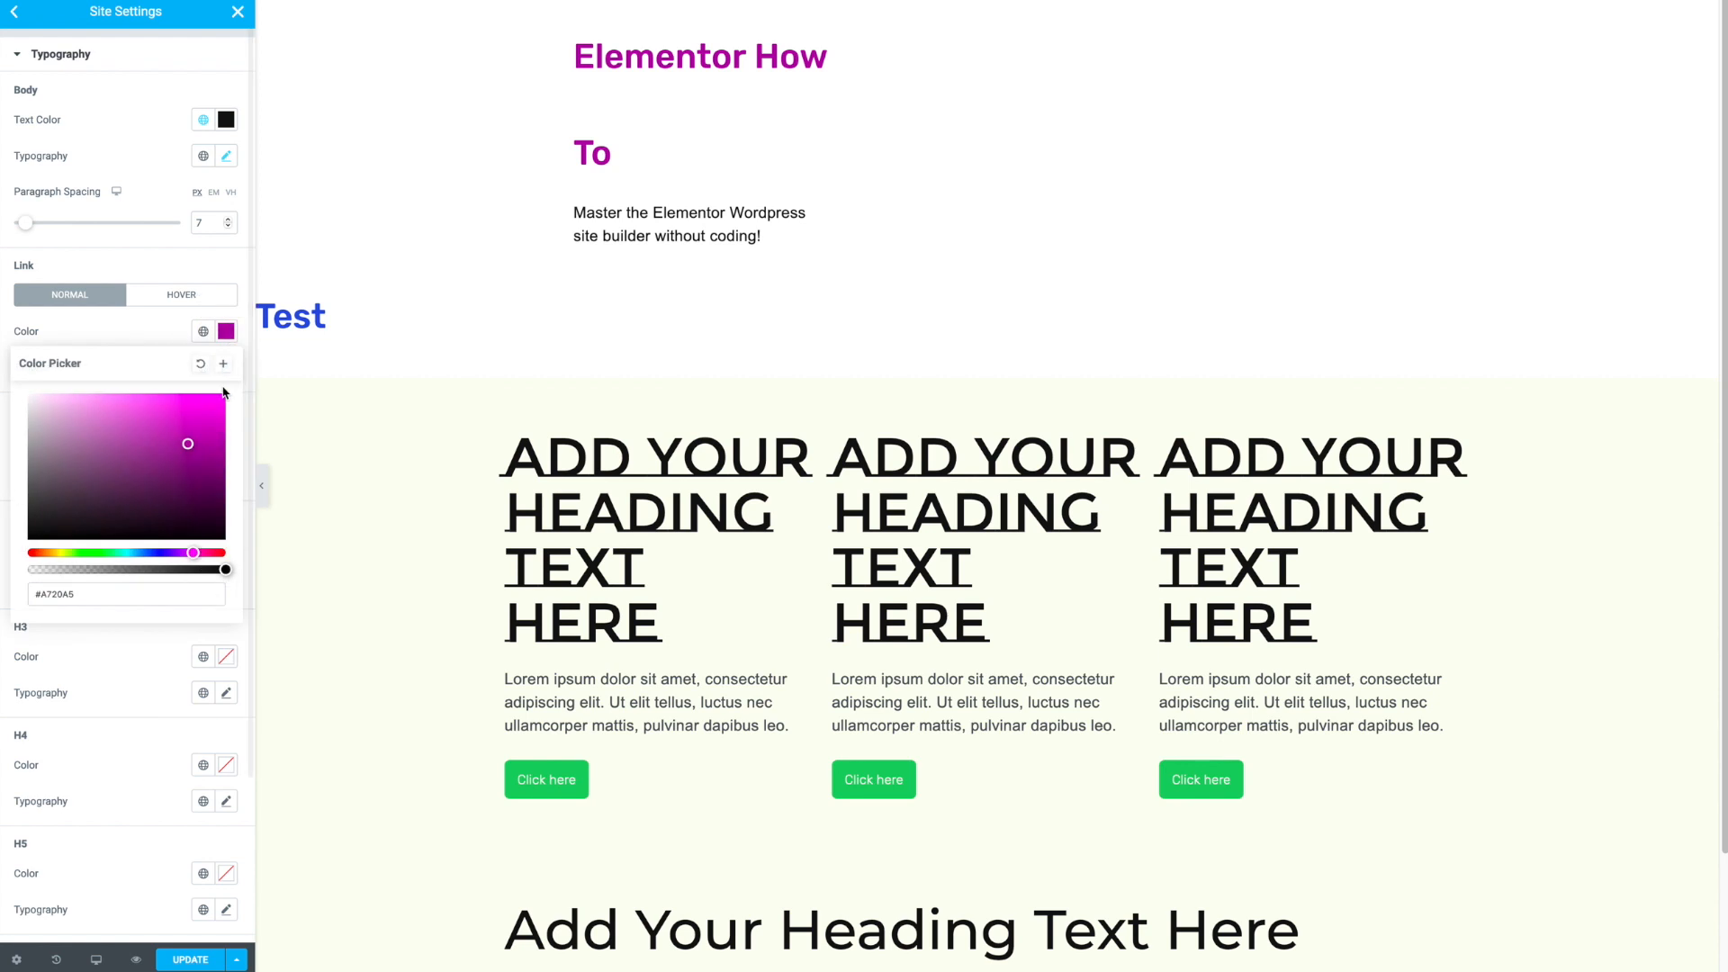
pyautogui.moveTo(130, 551); pyautogui.dragTo(121, 551)
pyautogui.moveTo(189, 410); pyautogui.dragTo(203, 427)
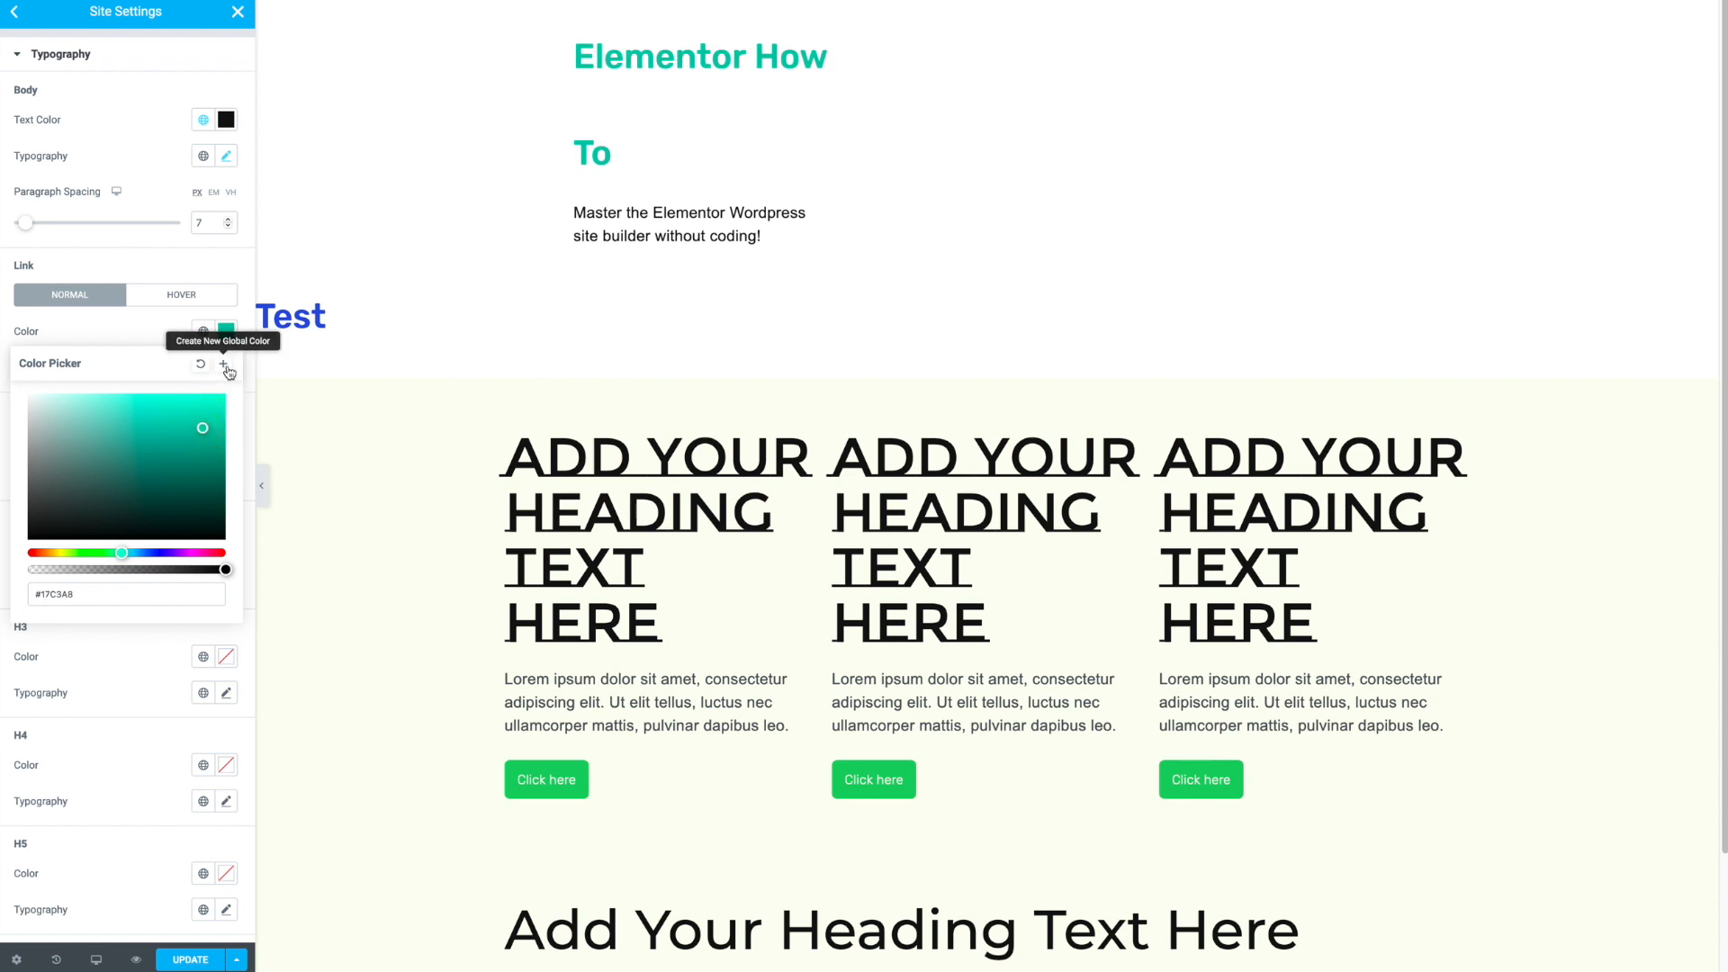
pyautogui.click(225, 365)
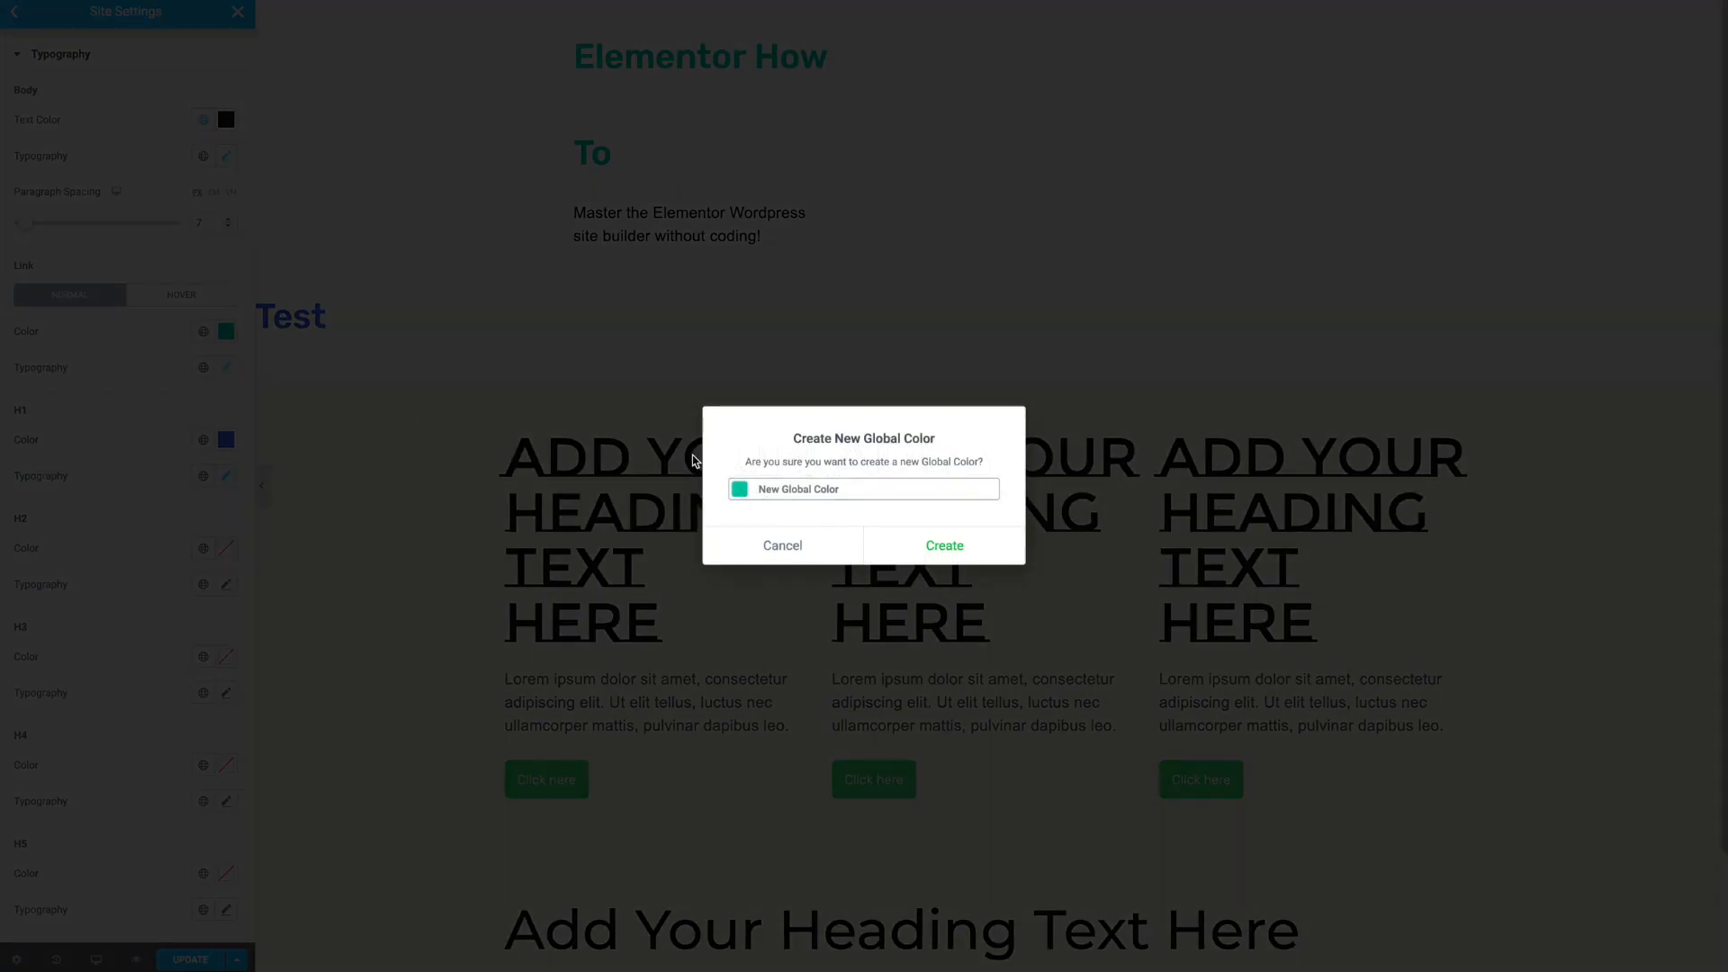
pyautogui.moveTo(852, 491); pyautogui.dragTo(744, 457)
pyautogui.write('Teal')
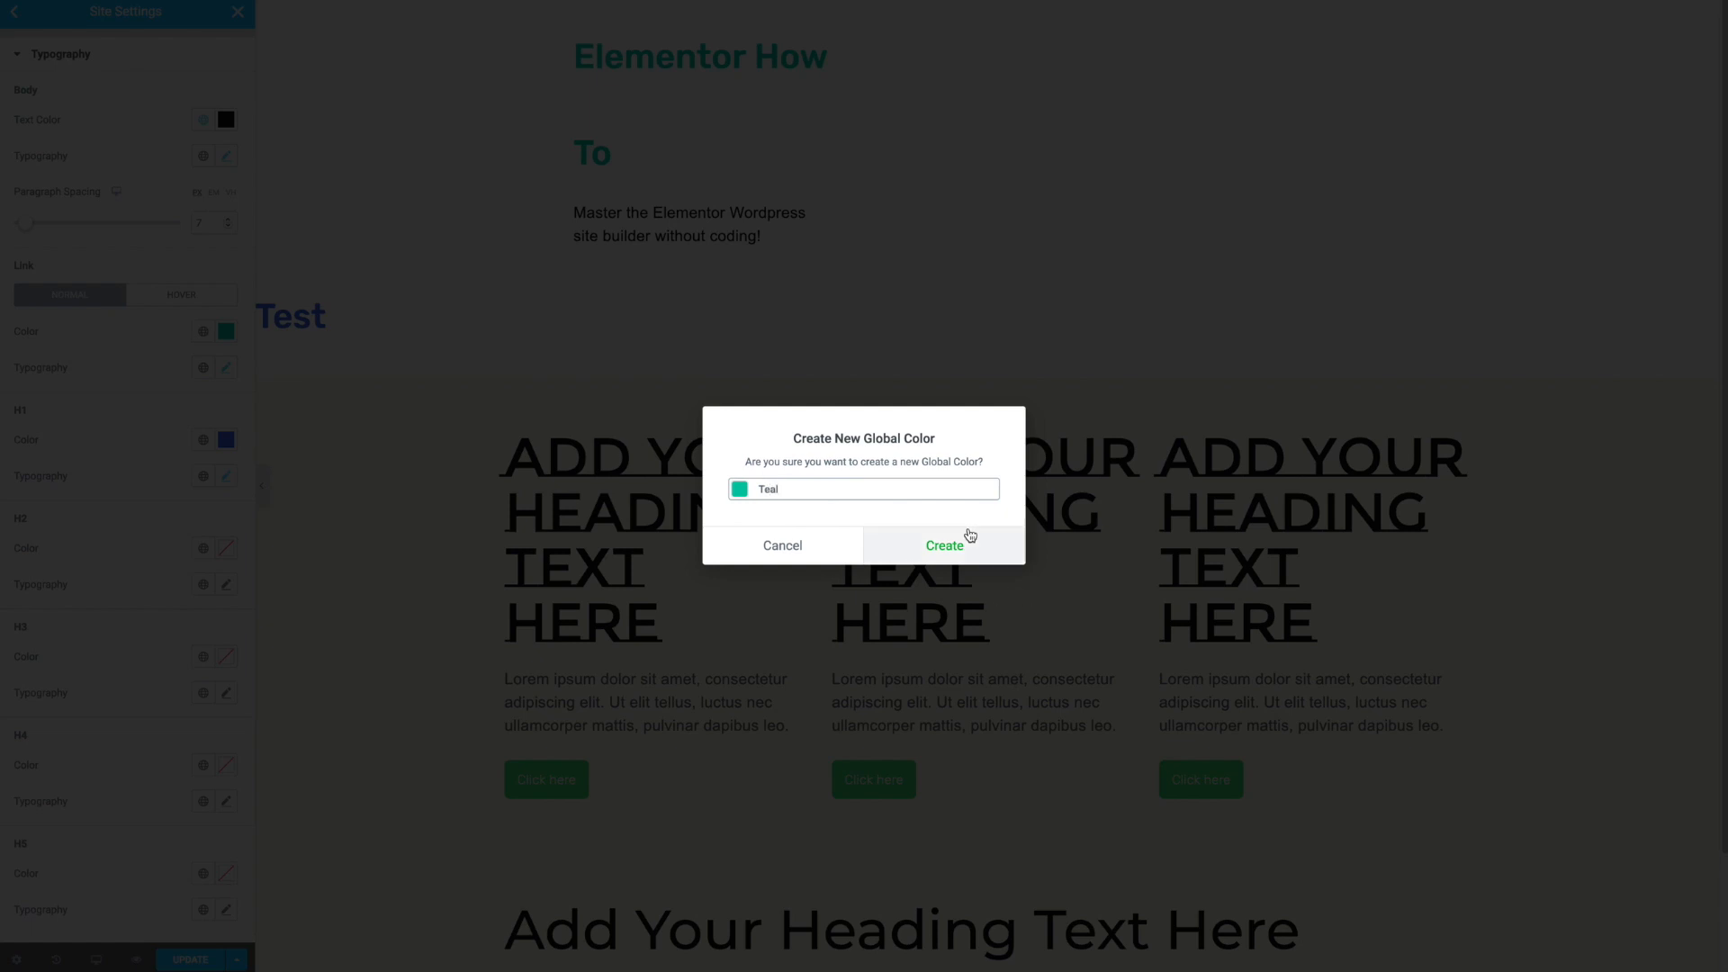
pyautogui.click(969, 537)
pyautogui.click(30, 17)
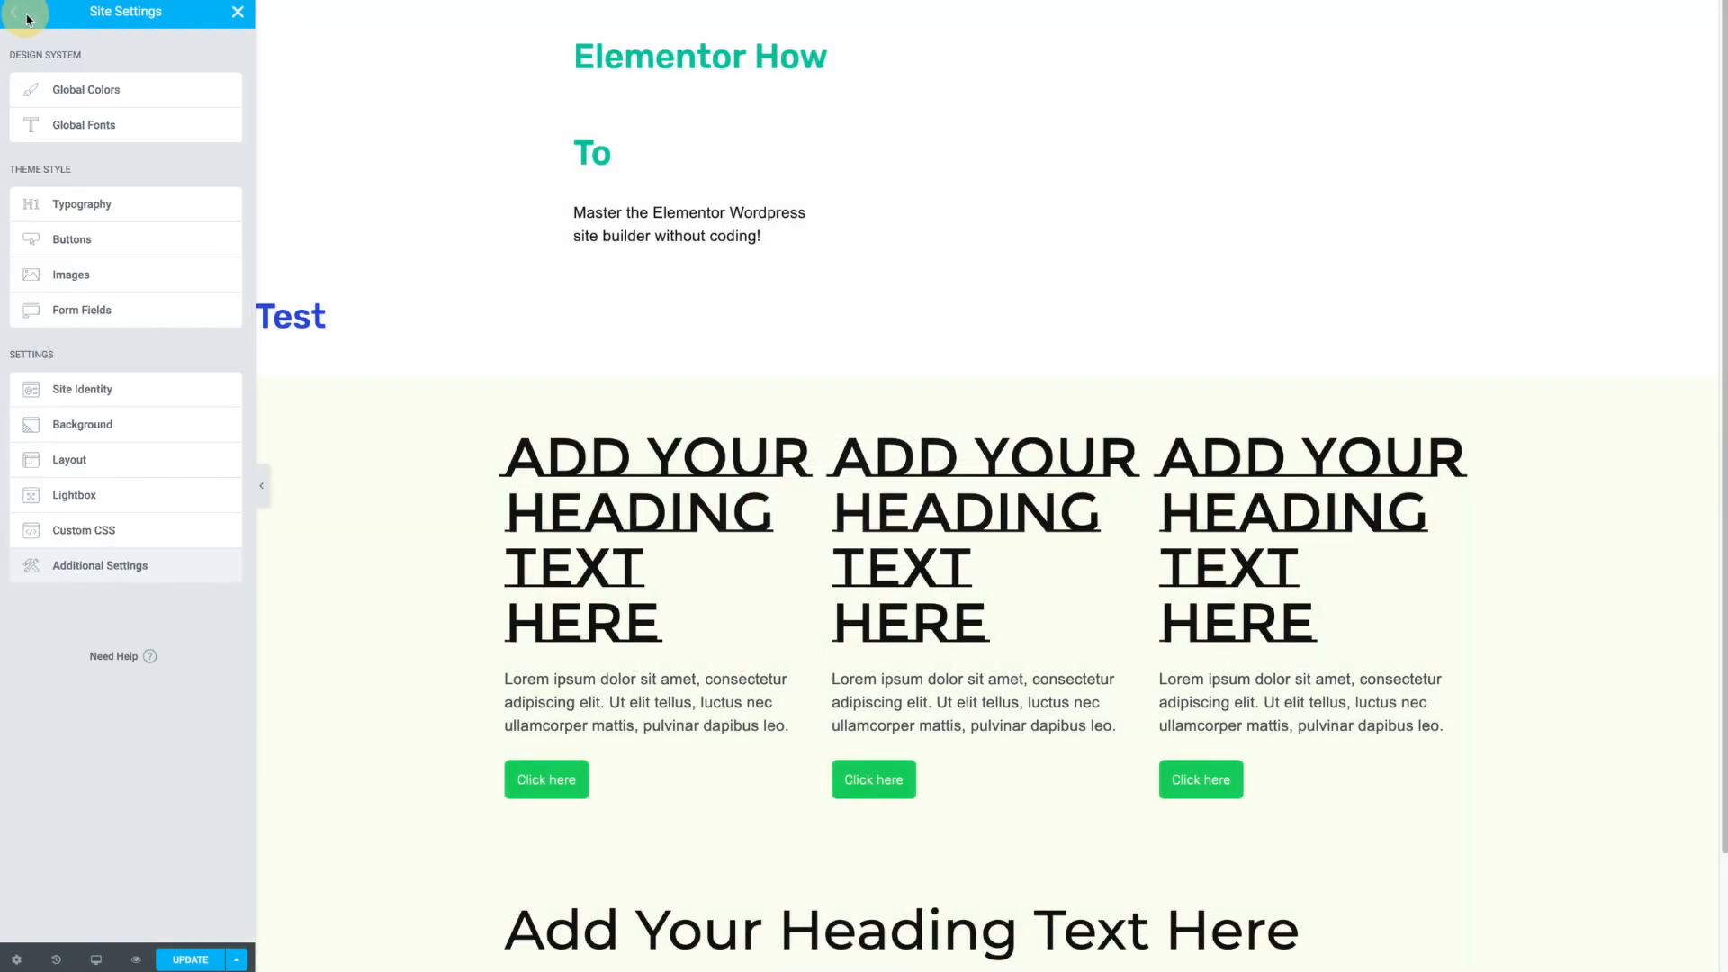
# - Delete Saved Color #6, #7 and #8 from the global colours
pyautogui.click(72, 82)
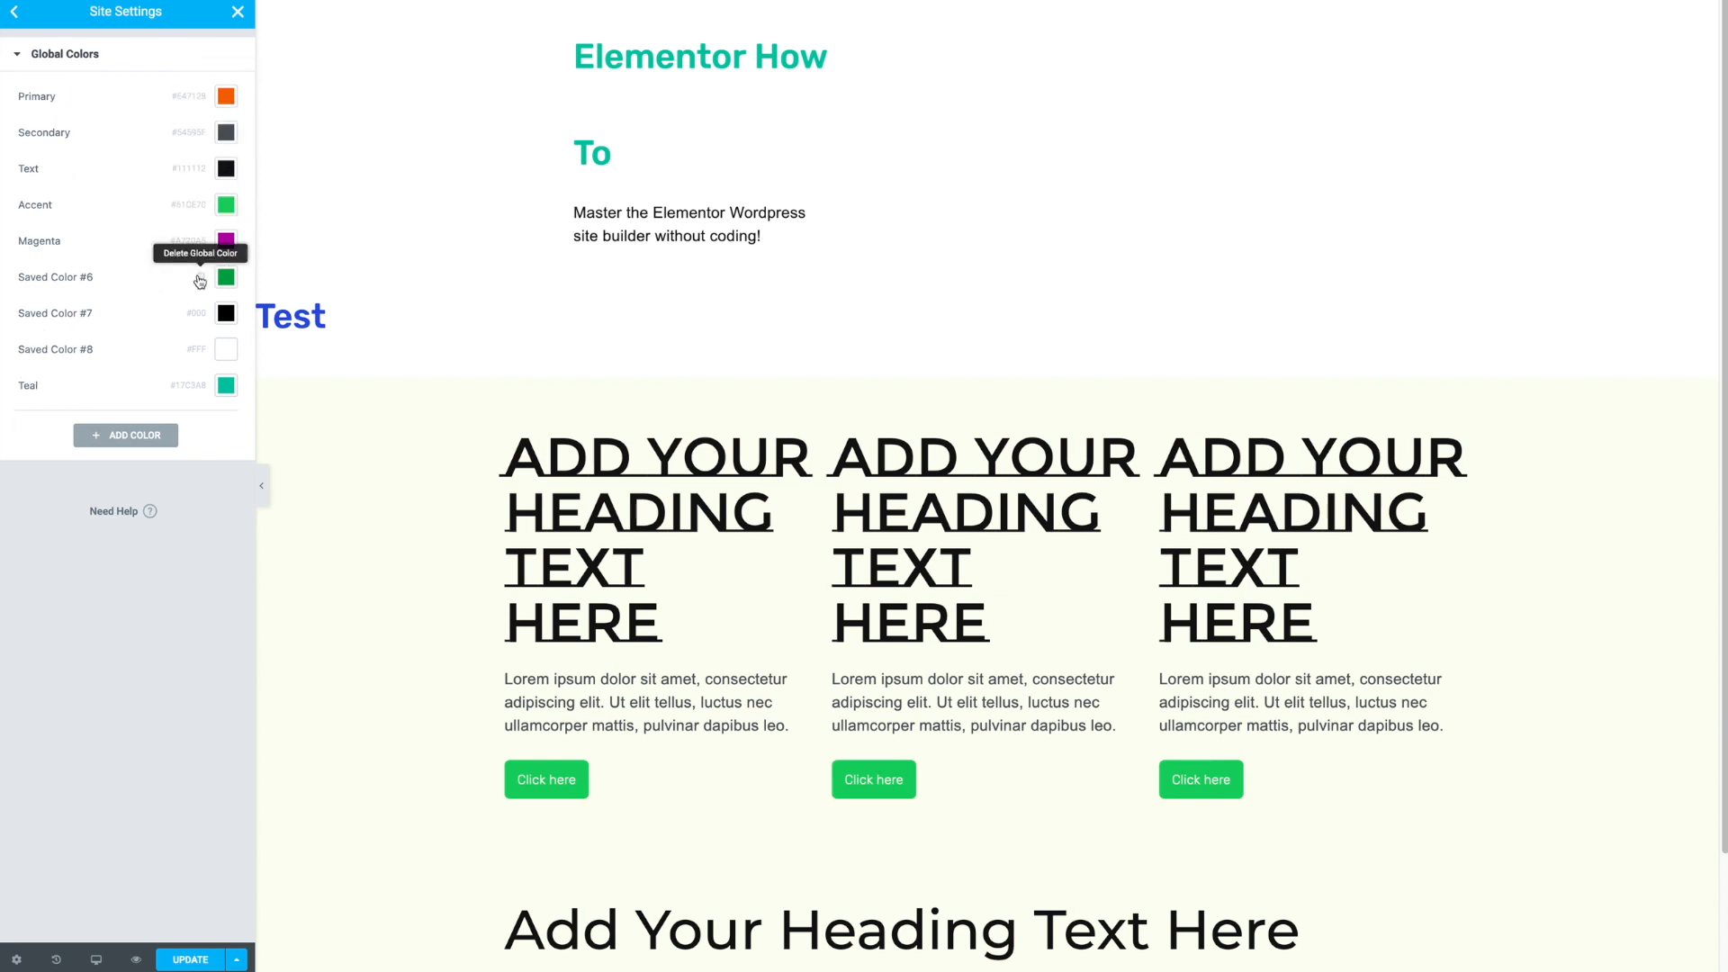
pyautogui.click(201, 277)
pyautogui.click(924, 552)
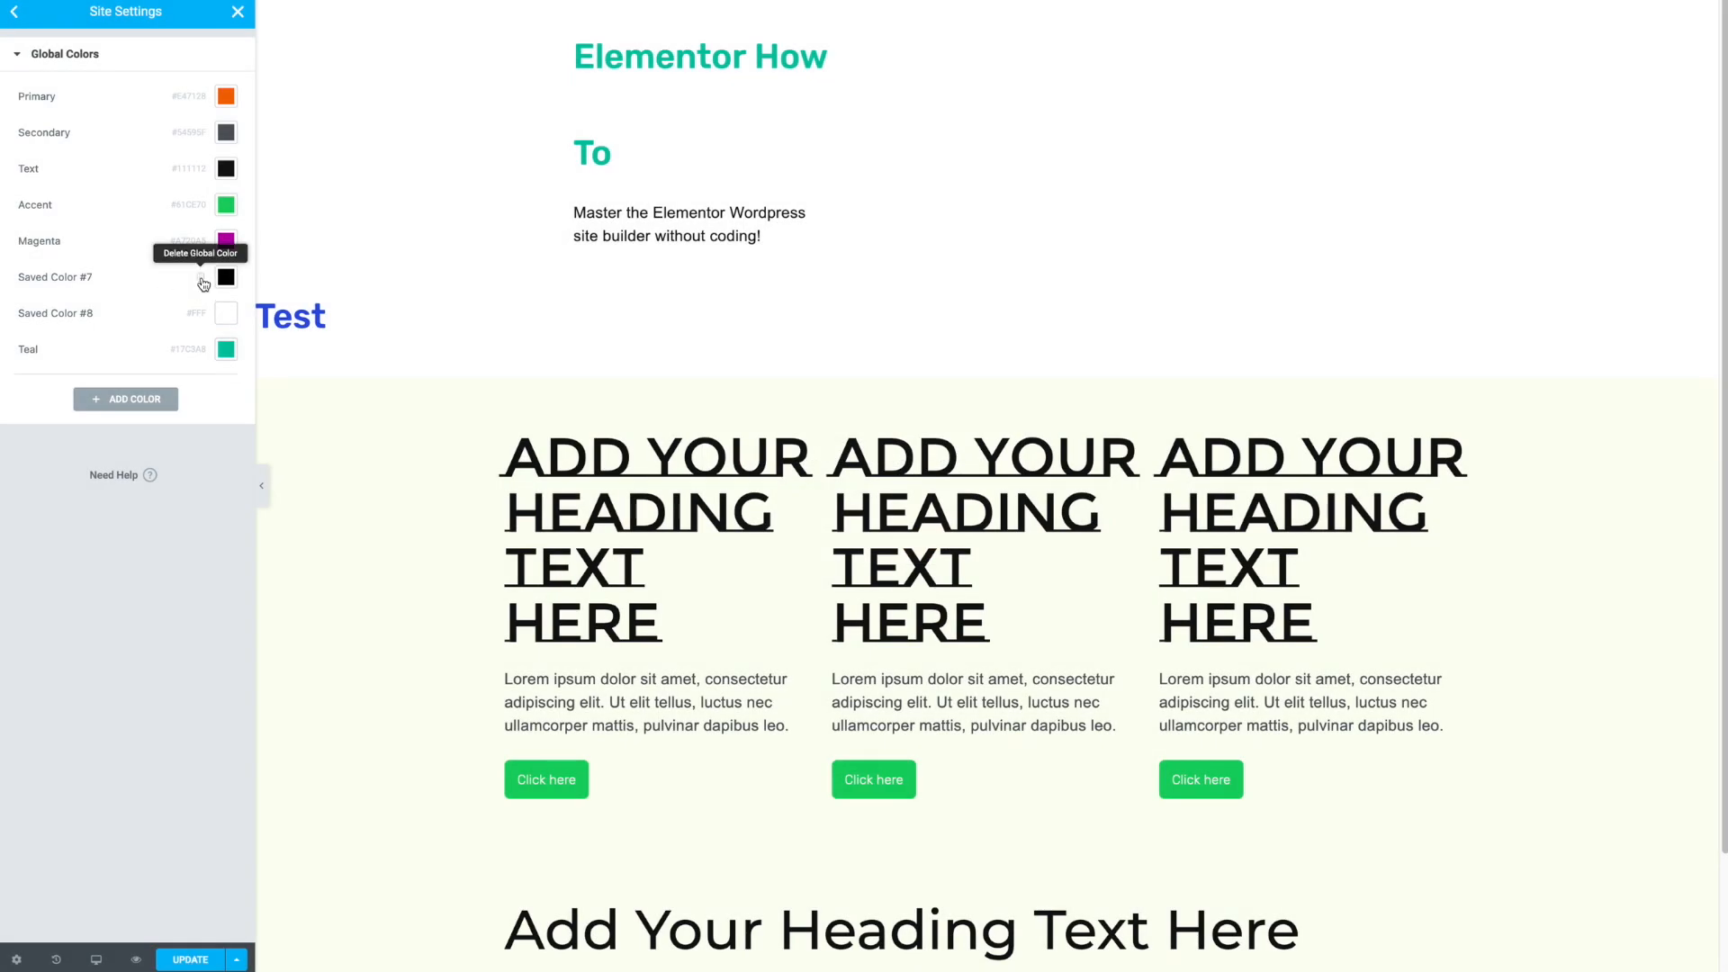
pyautogui.click(201, 277)
pyautogui.click(938, 545)
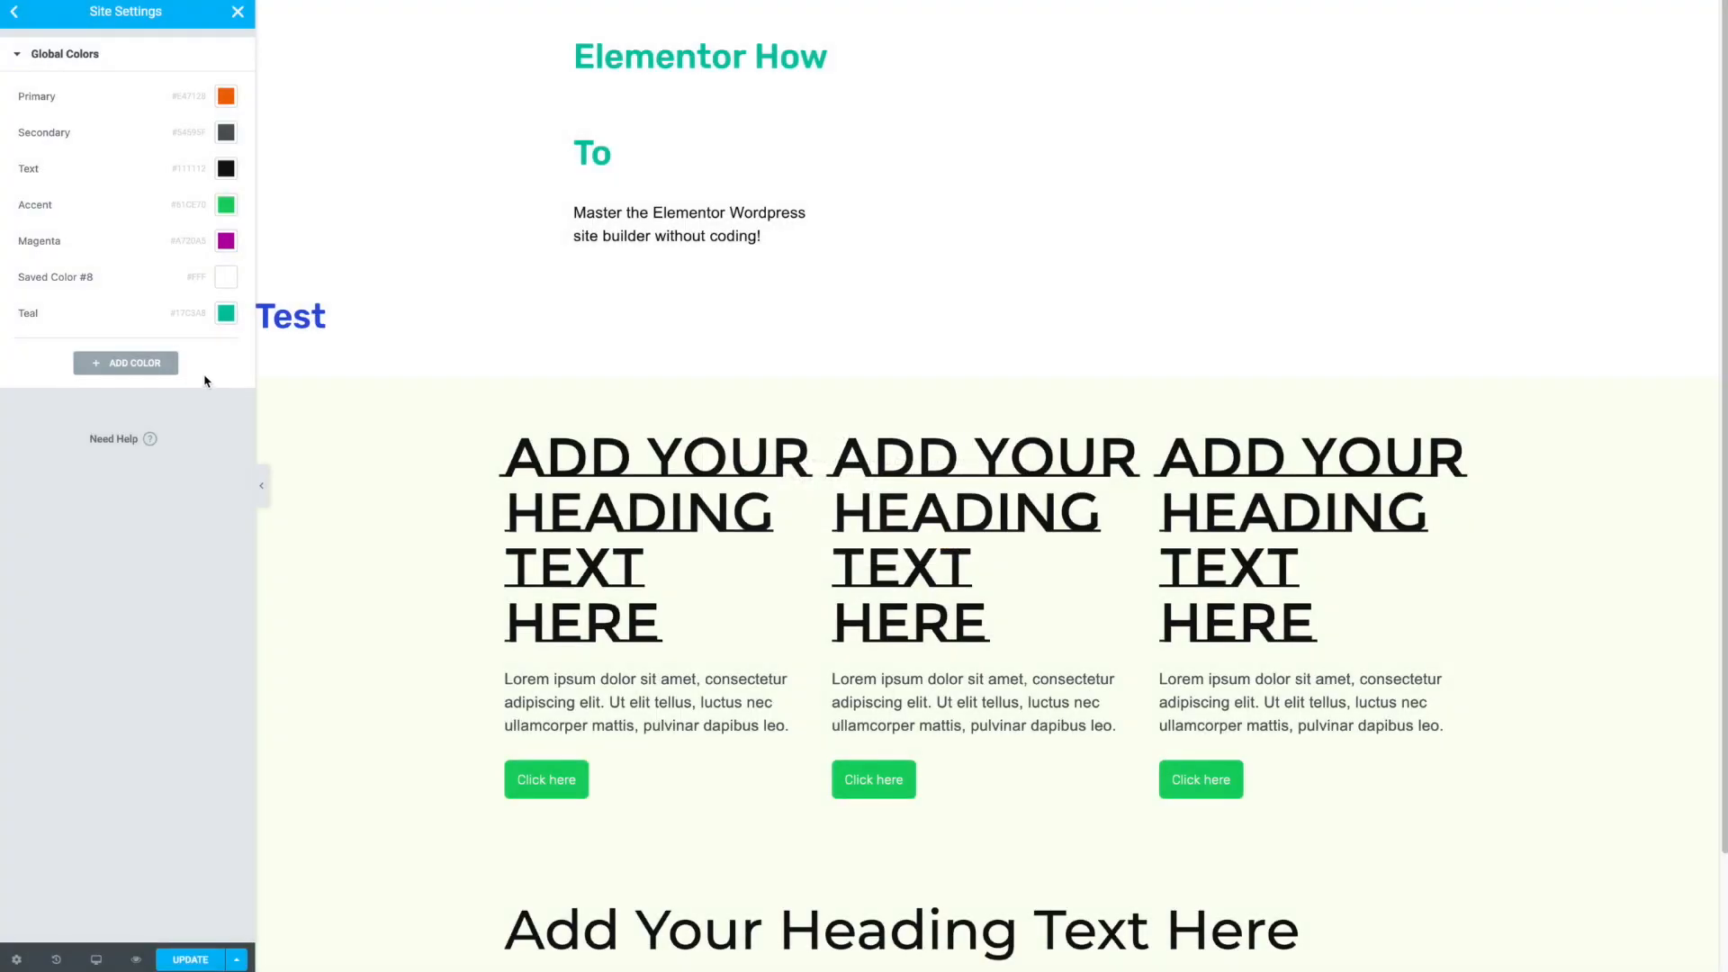
pyautogui.click(201, 278)
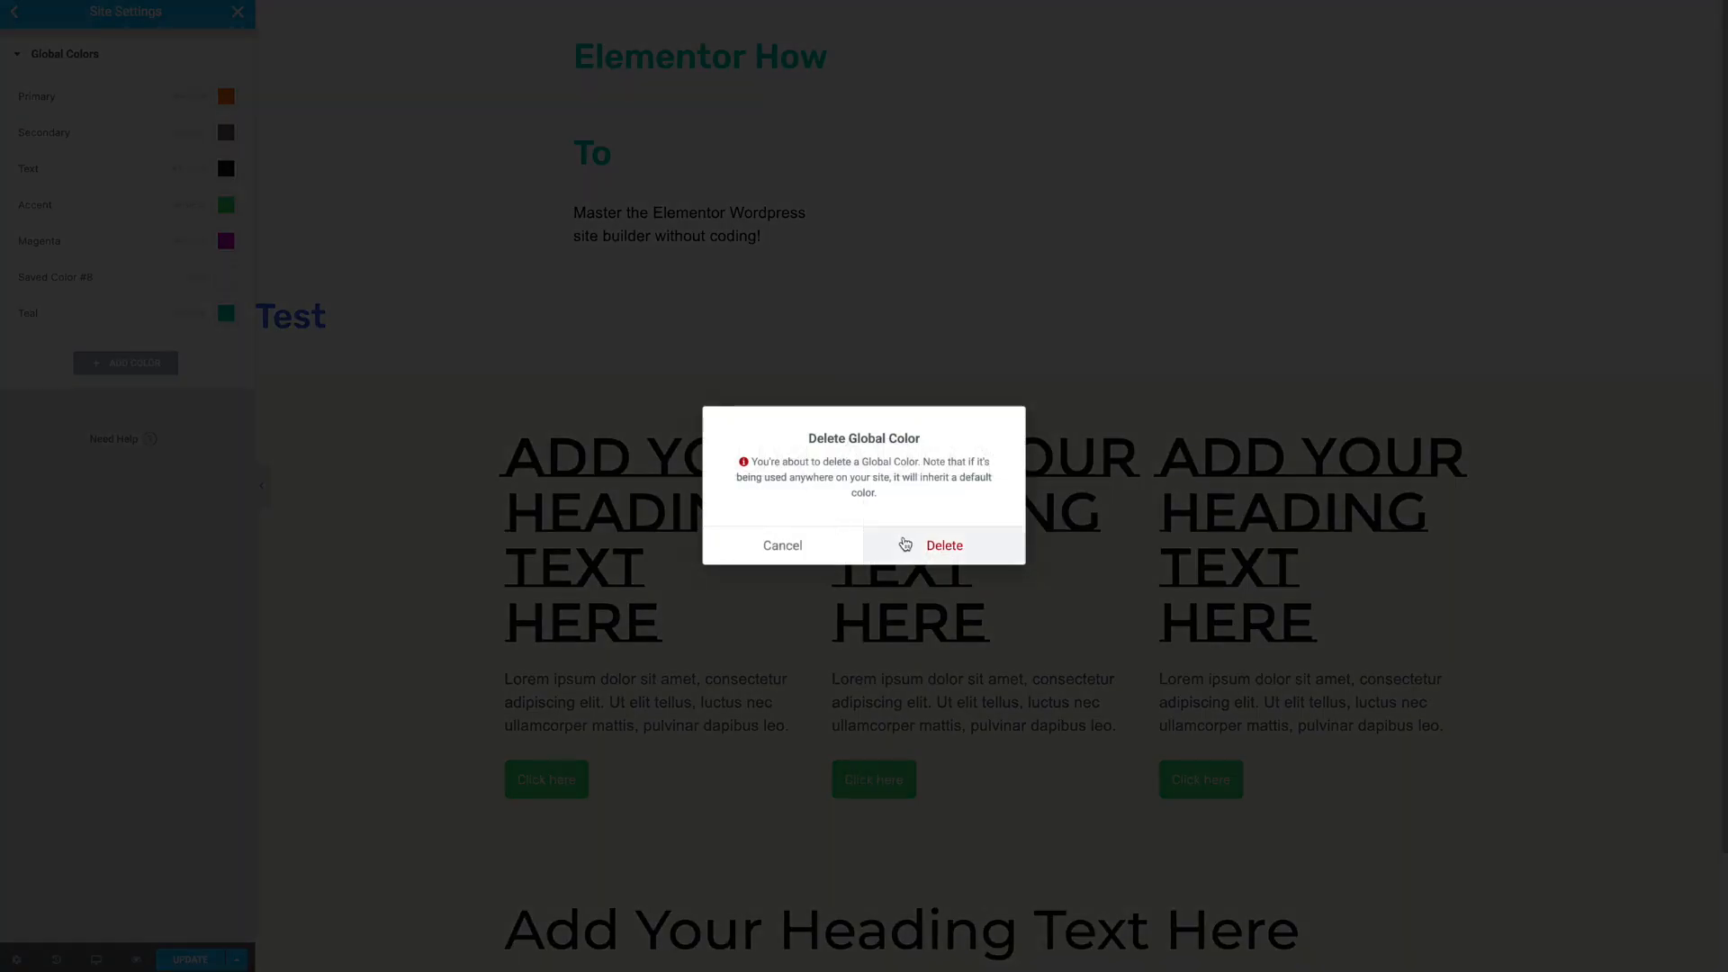
pyautogui.click(904, 545)
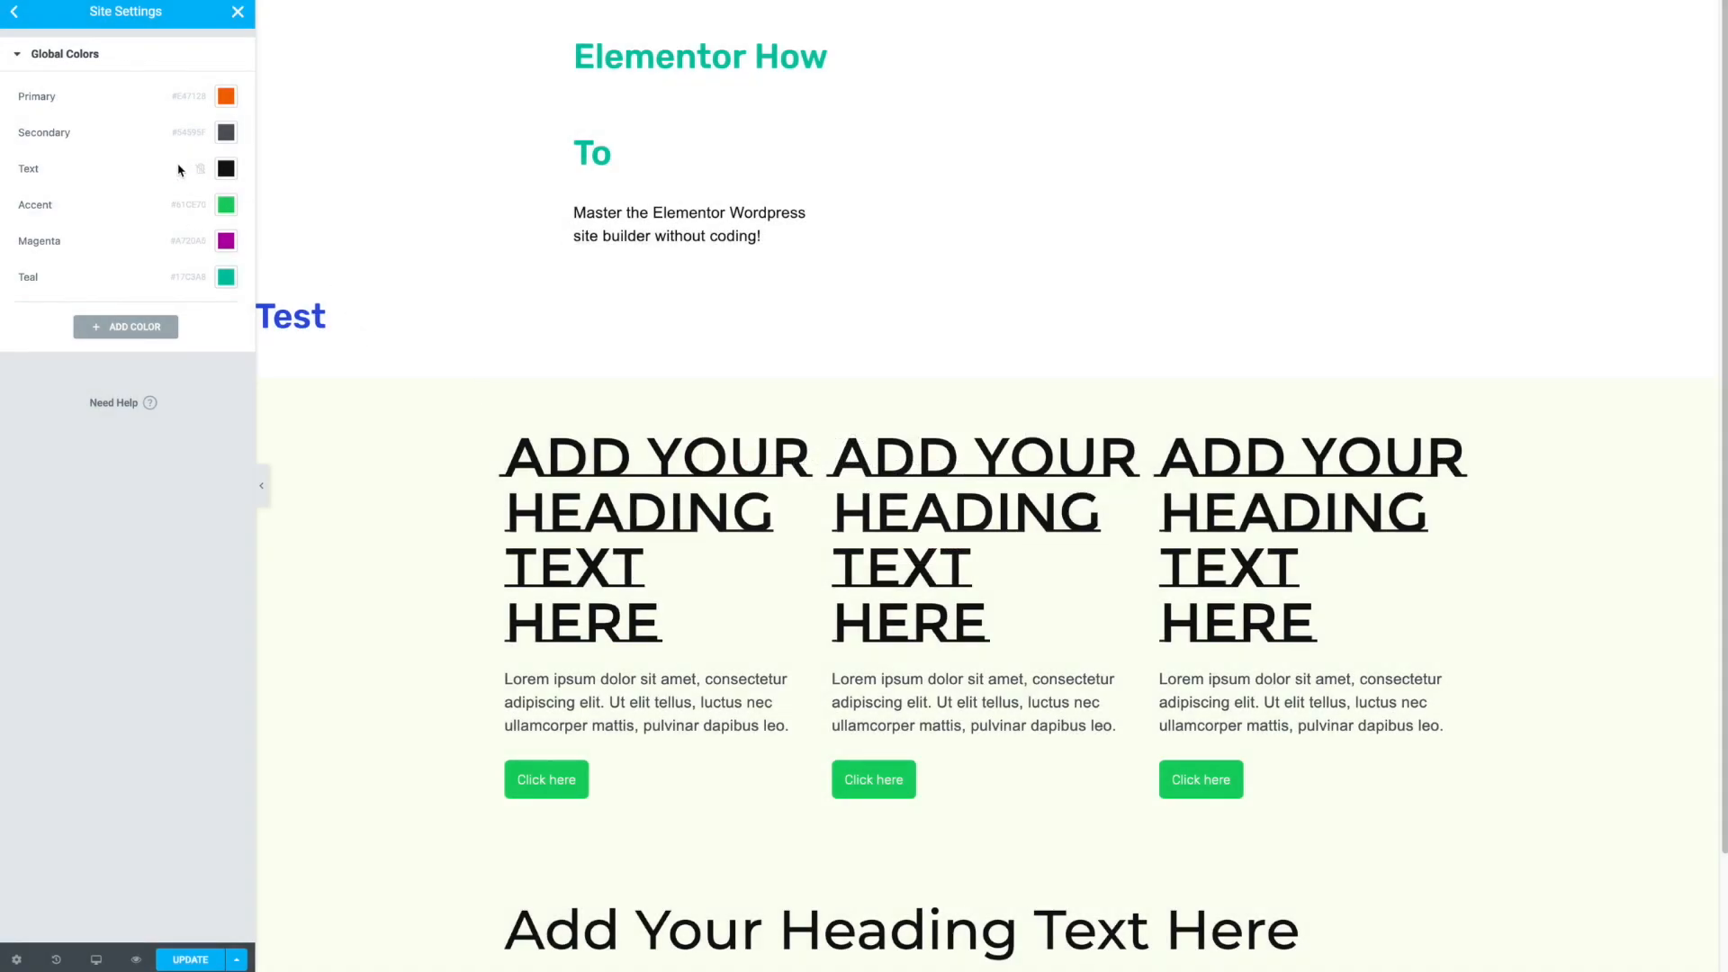
# - Set the H1 colour in theme typography to the global Text colour
pyautogui.click(17, 10)
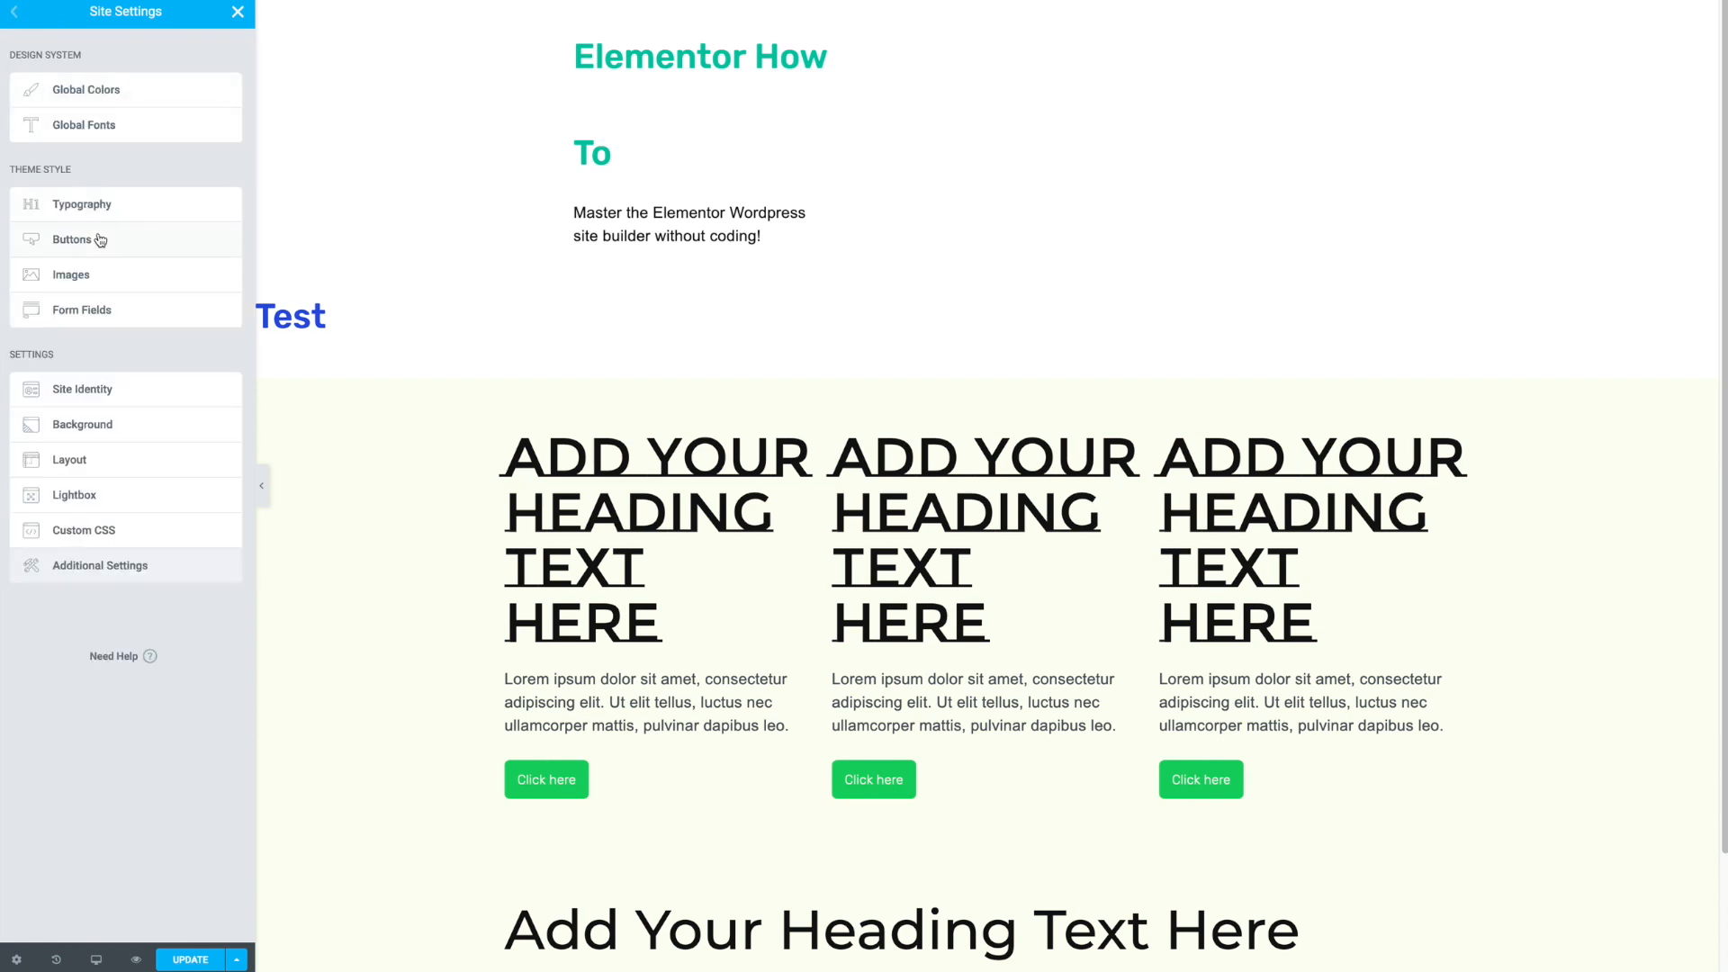
pyautogui.click(97, 201)
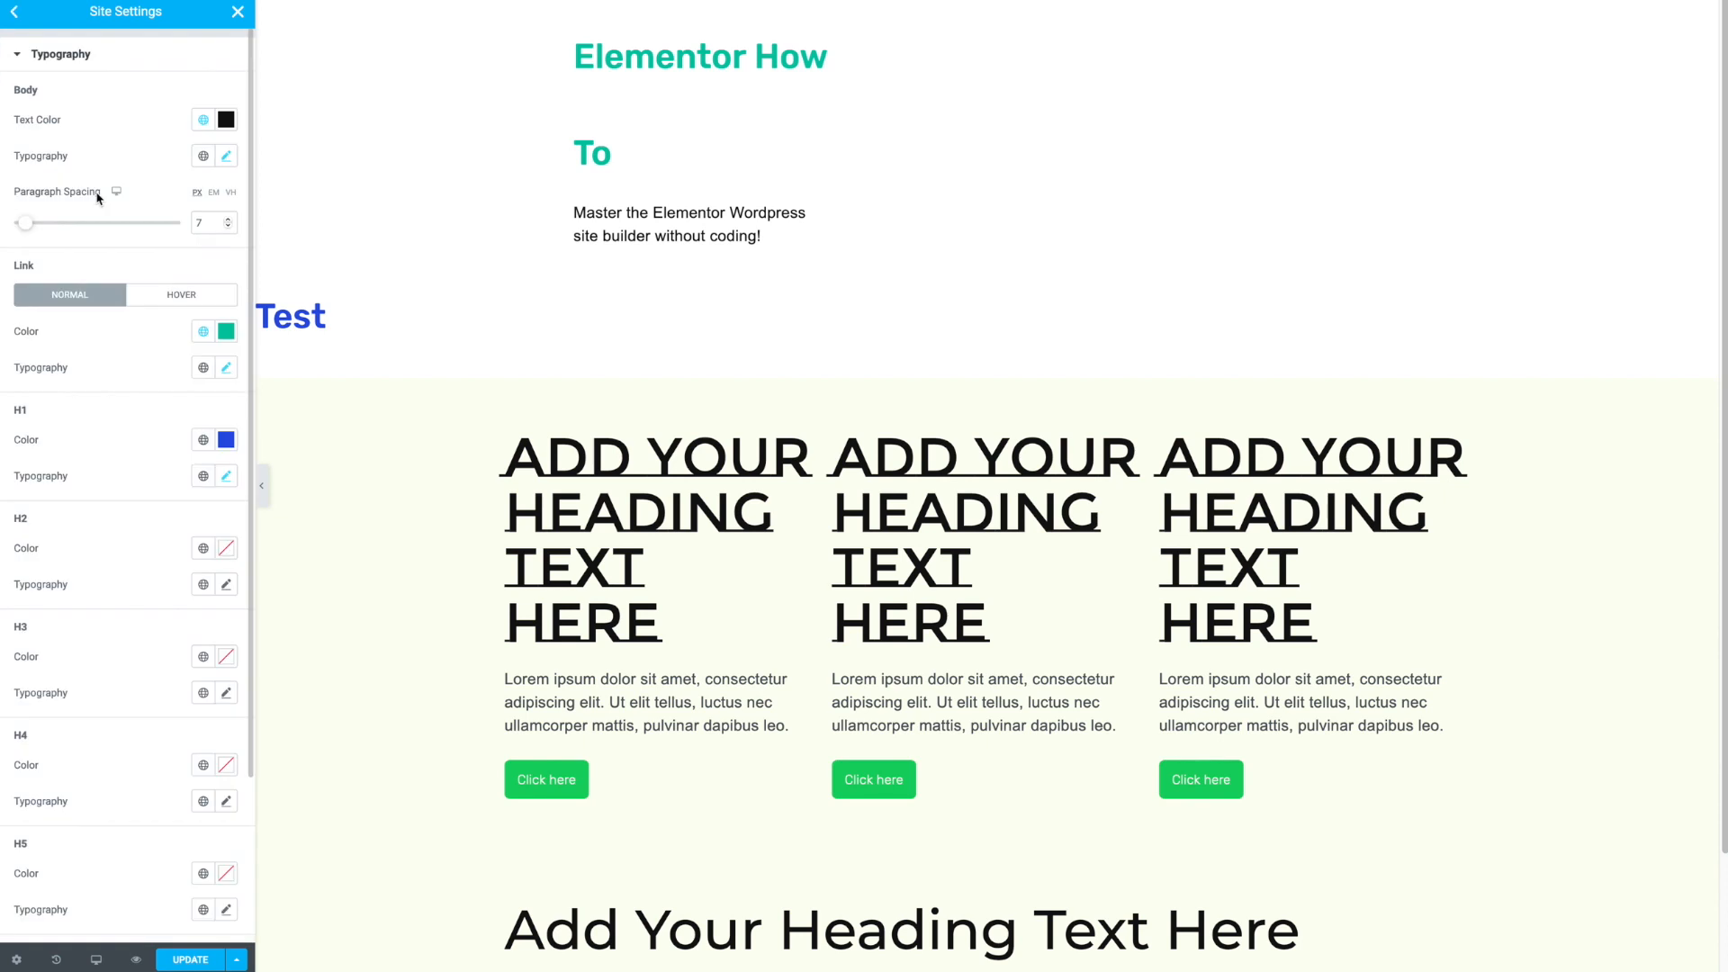
pyautogui.click(202, 441)
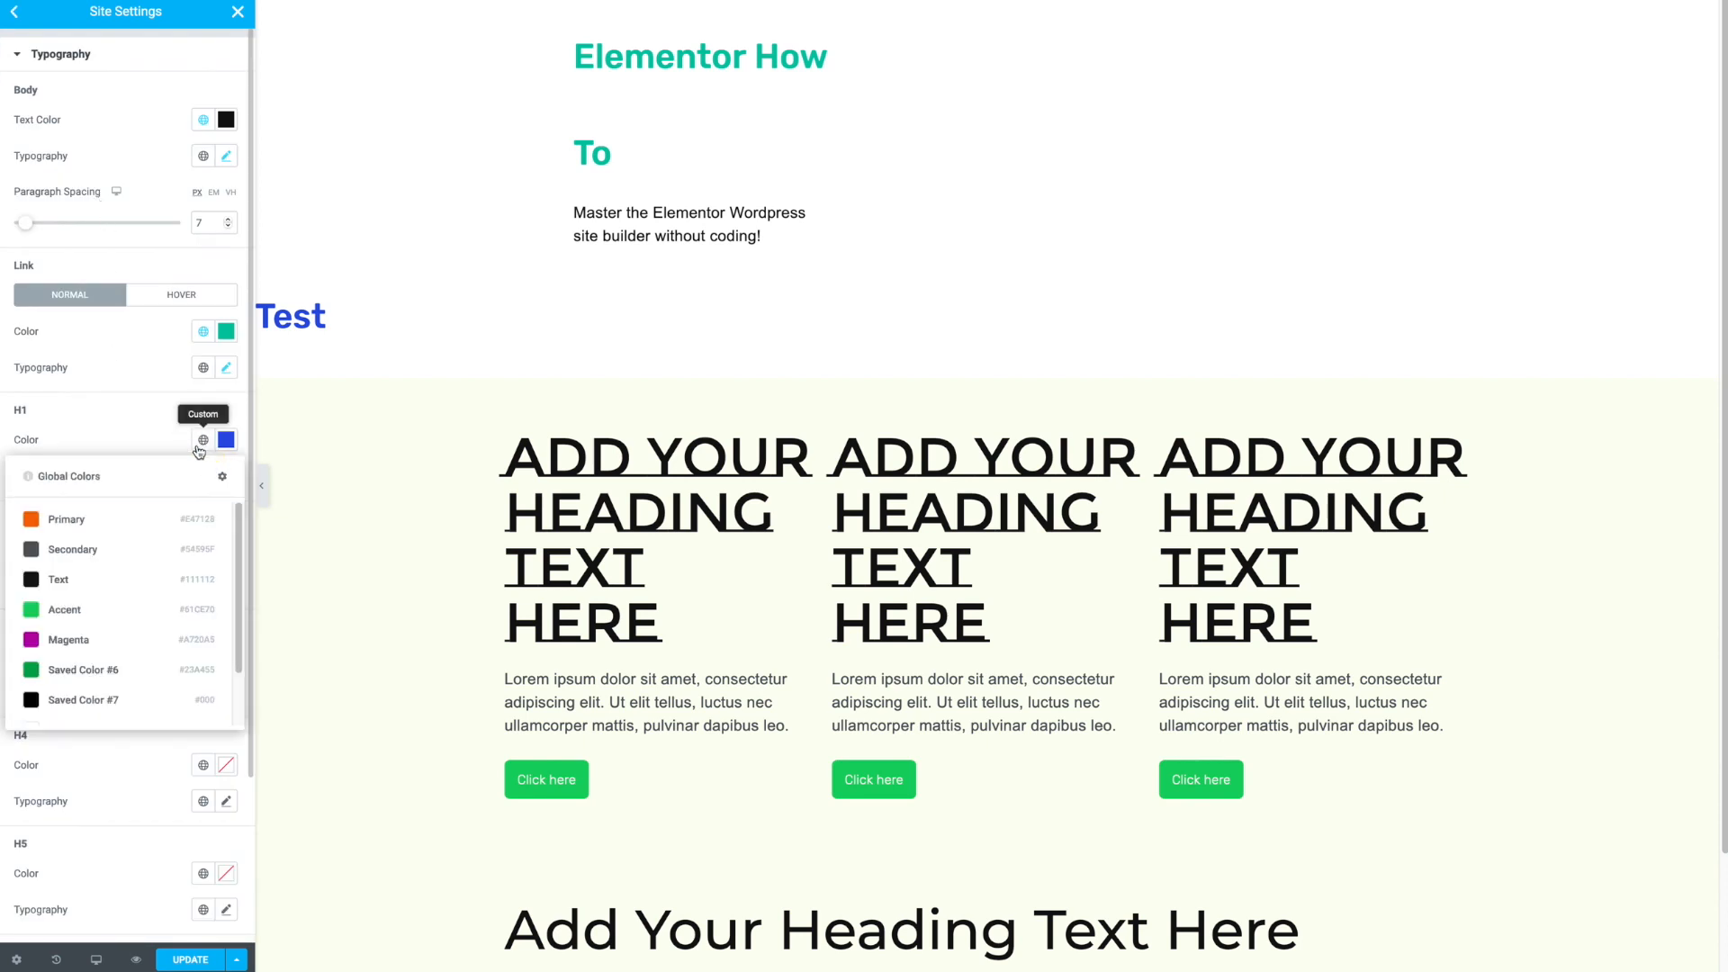
pyautogui.click(108, 577)
# - Set the H1 font size to 40 px and its line height to 1.4
pyautogui.click(229, 478)
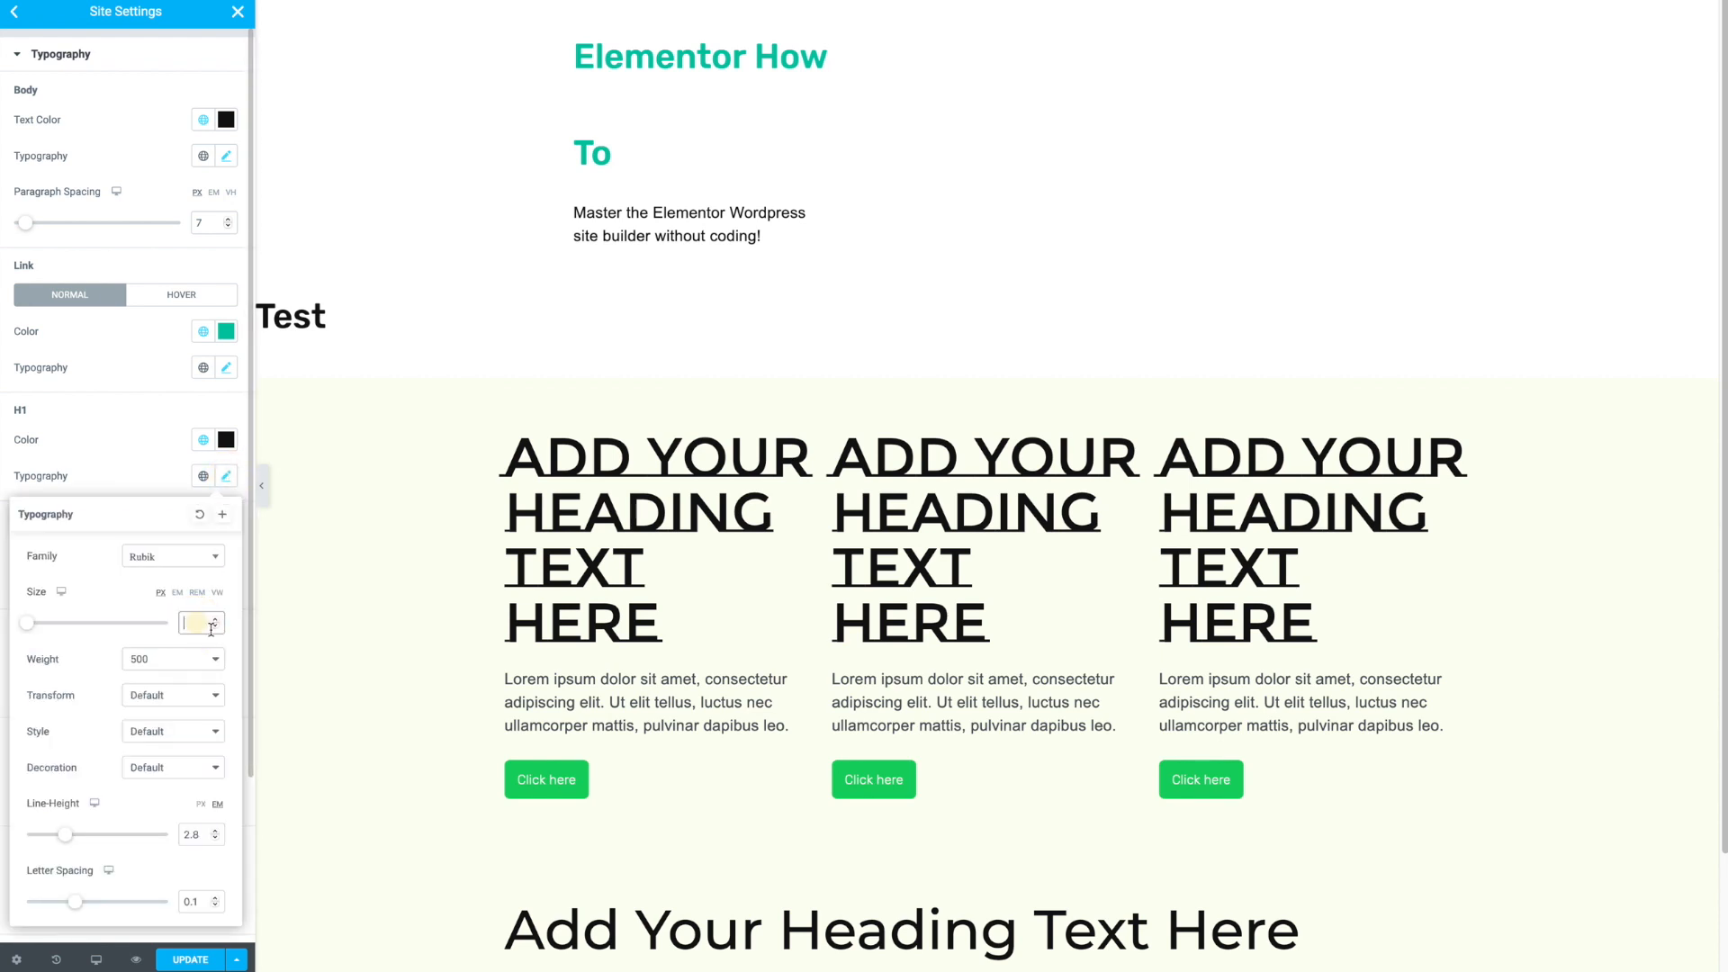
pyautogui.write('4')
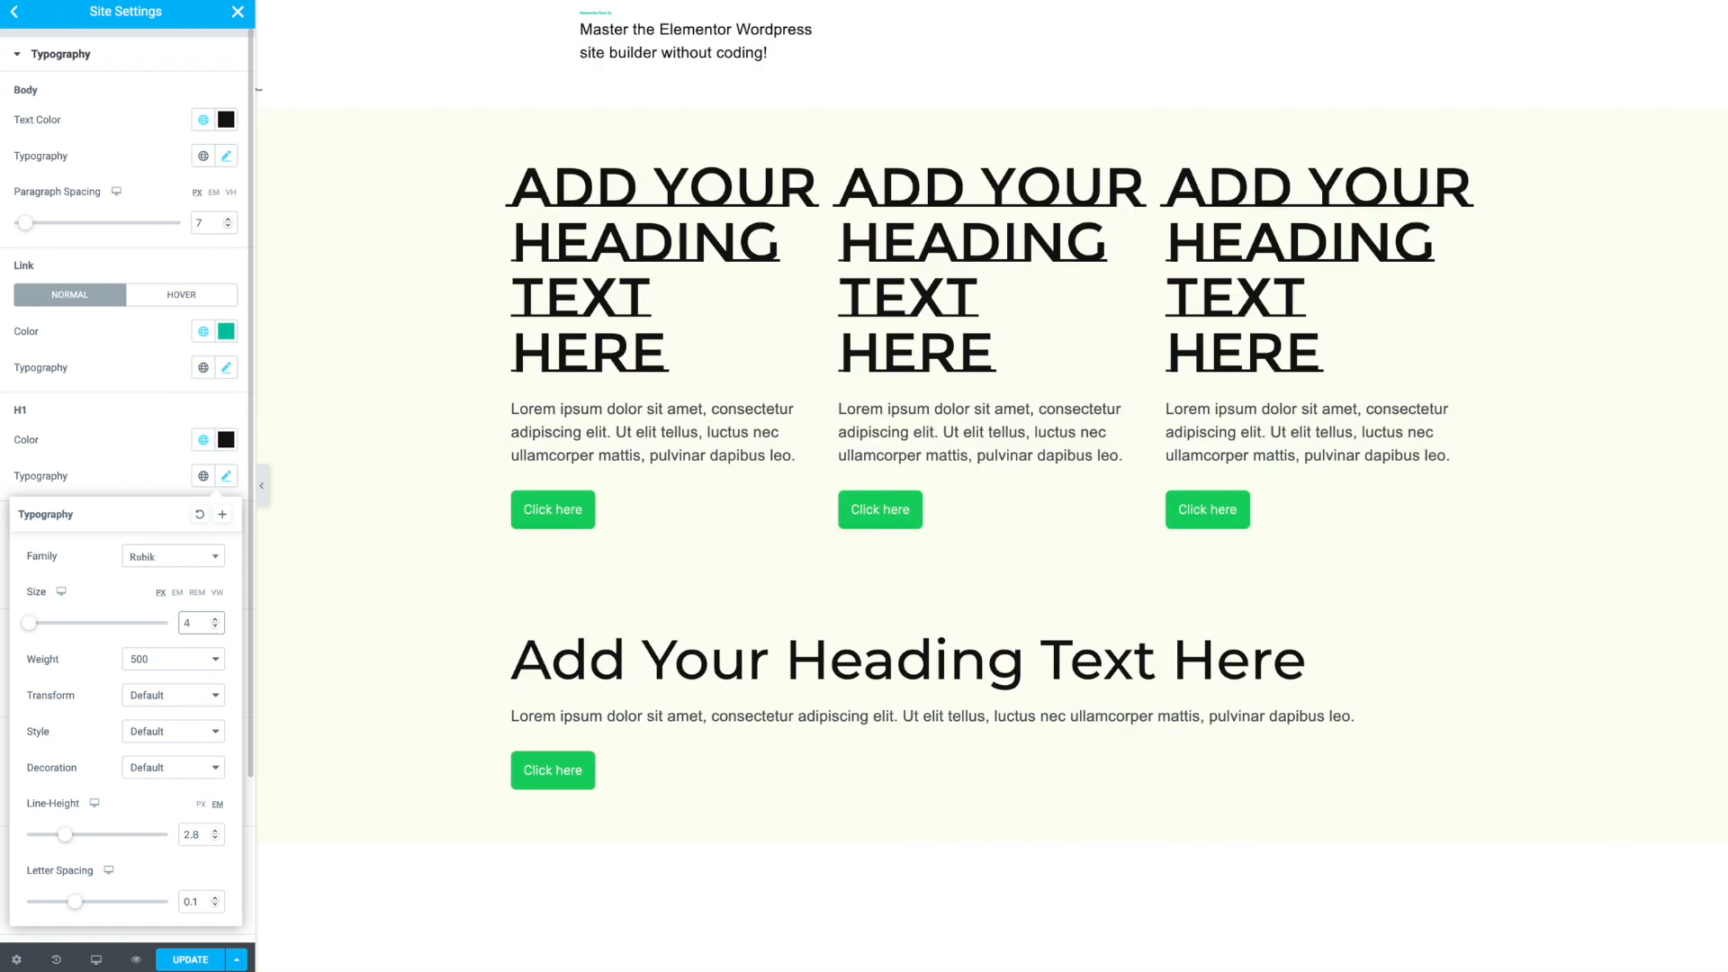
pyautogui.write('0')
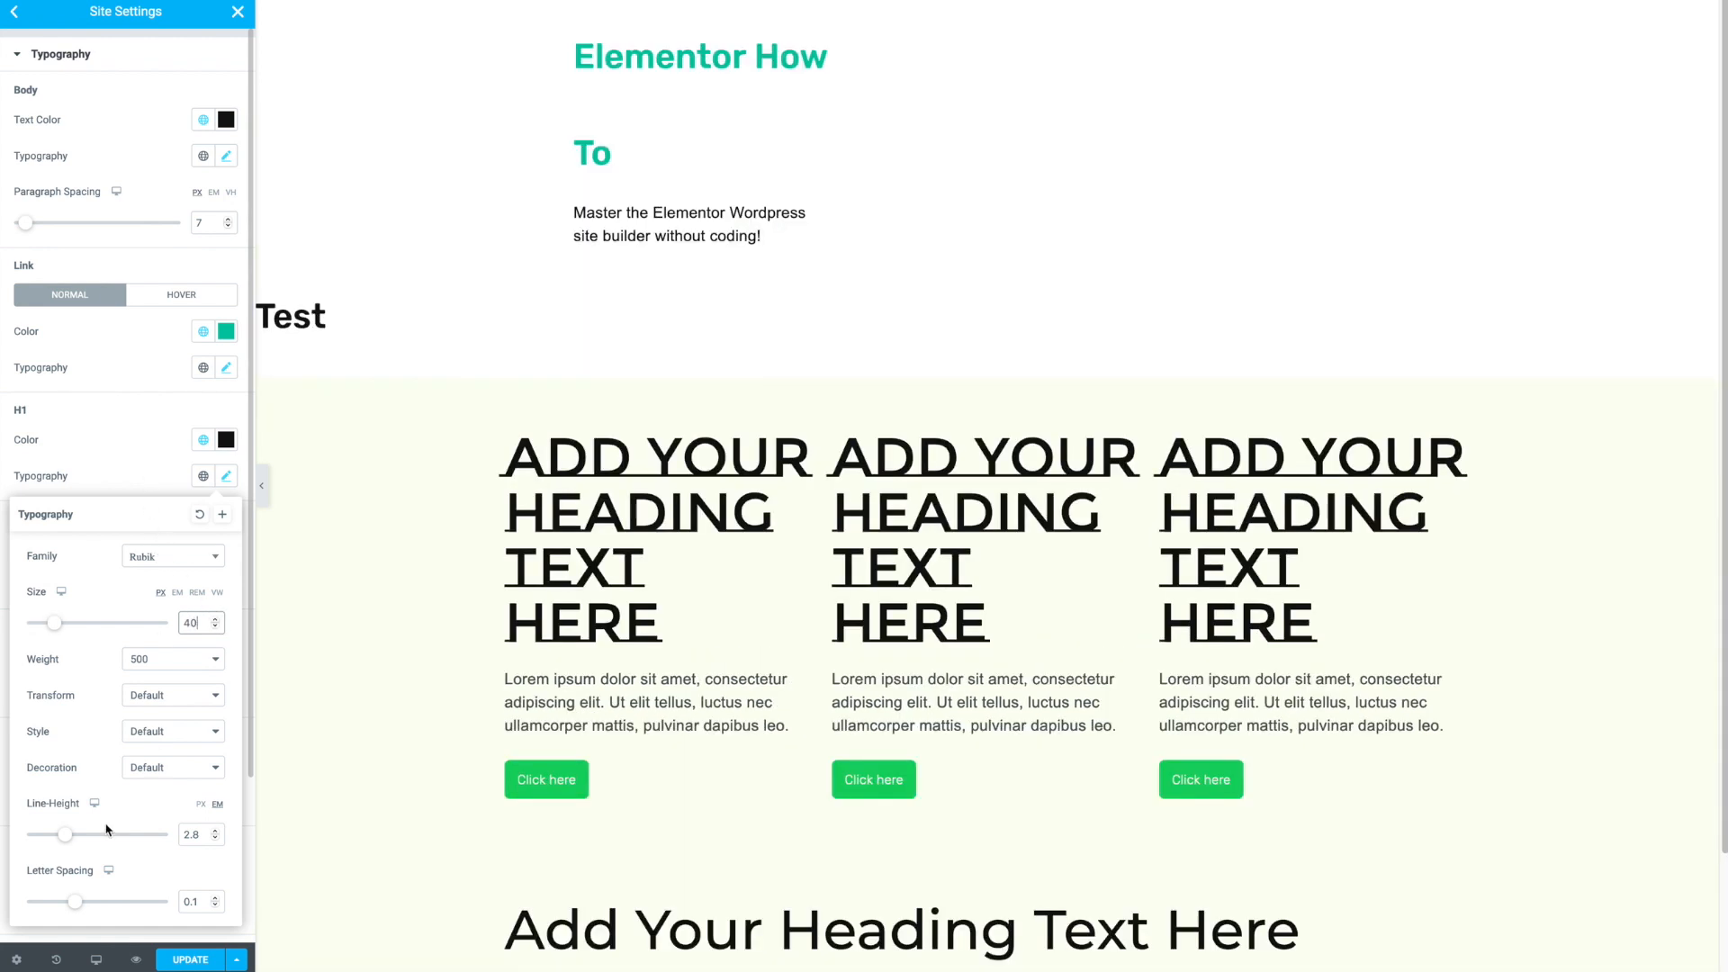
pyautogui.moveTo(71, 836); pyautogui.dragTo(46, 835)
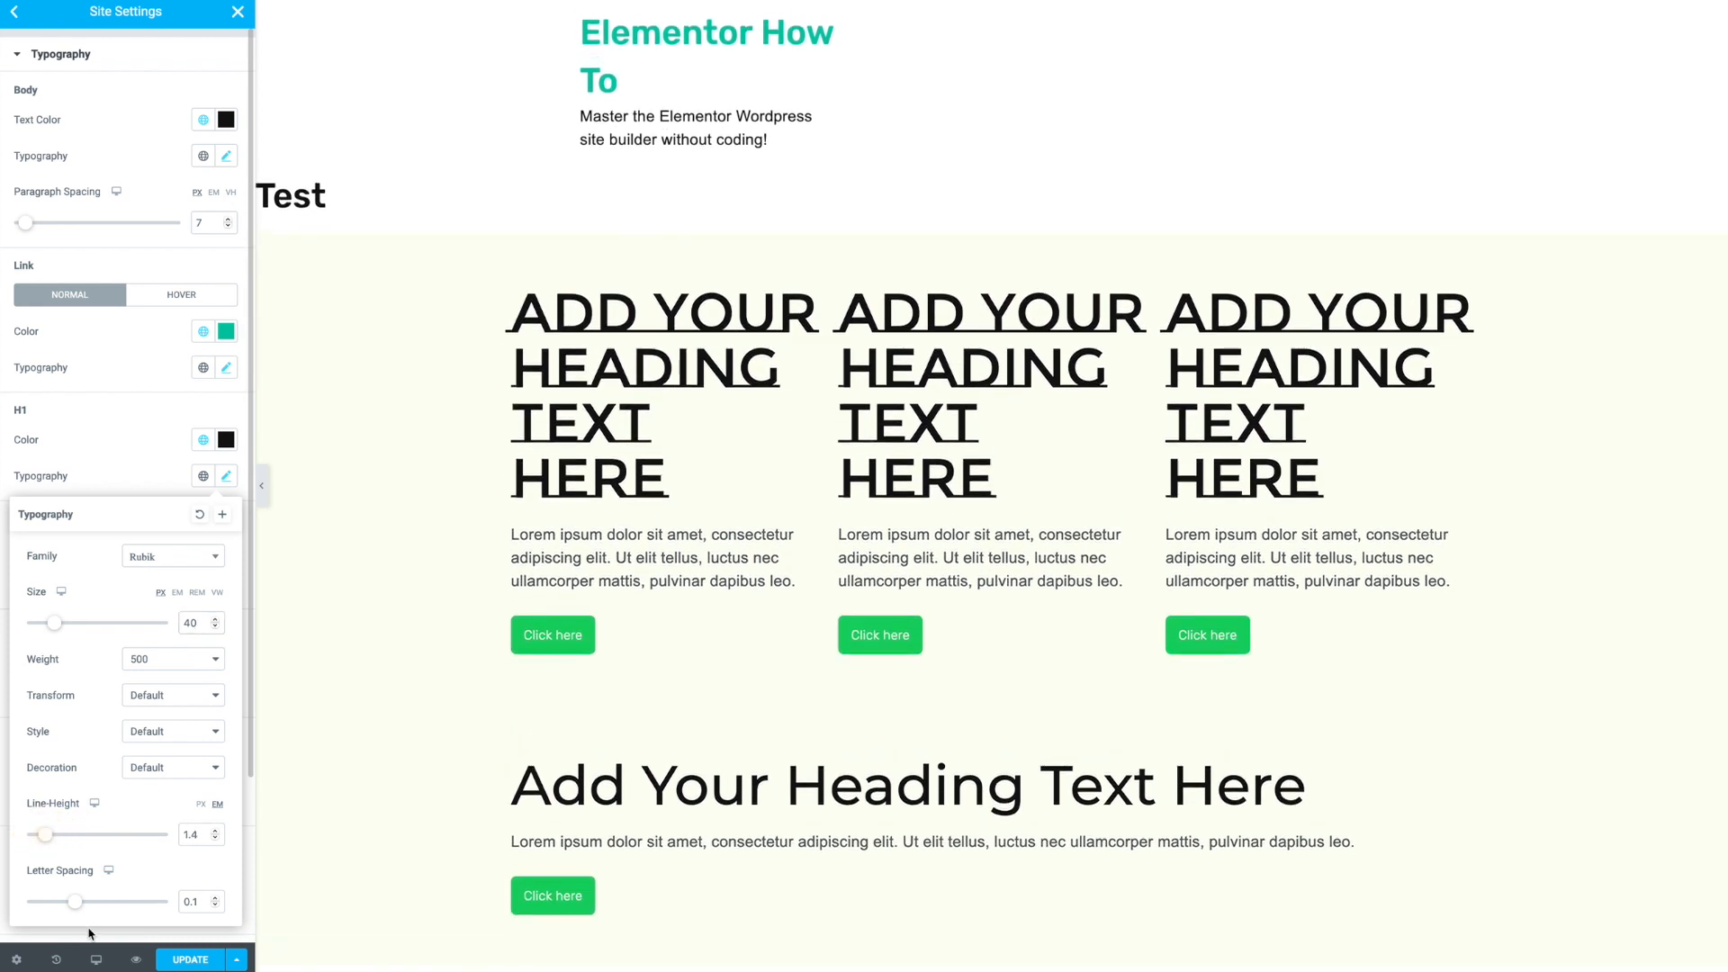
pyautogui.click(123, 474)
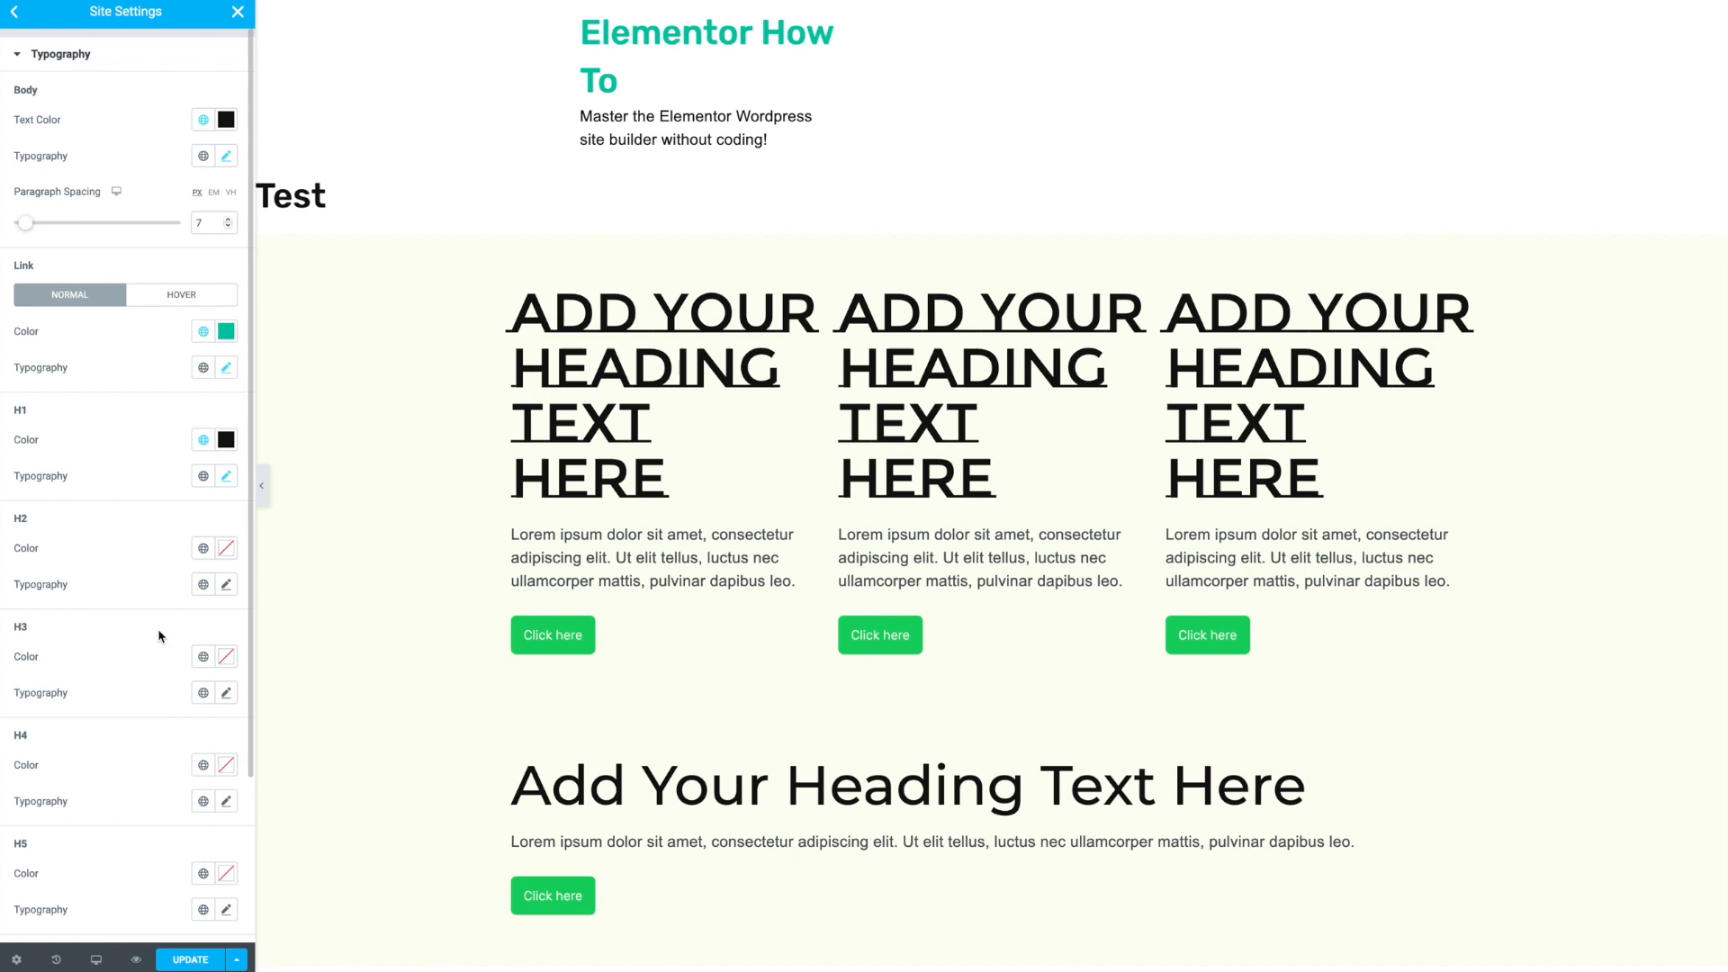
# - Review the Images, Layout and Breakpoints site settings
pyautogui.scroll(-3, 162, 624)
pyautogui.scroll(3, 166, 633)
pyautogui.click(14, 21)
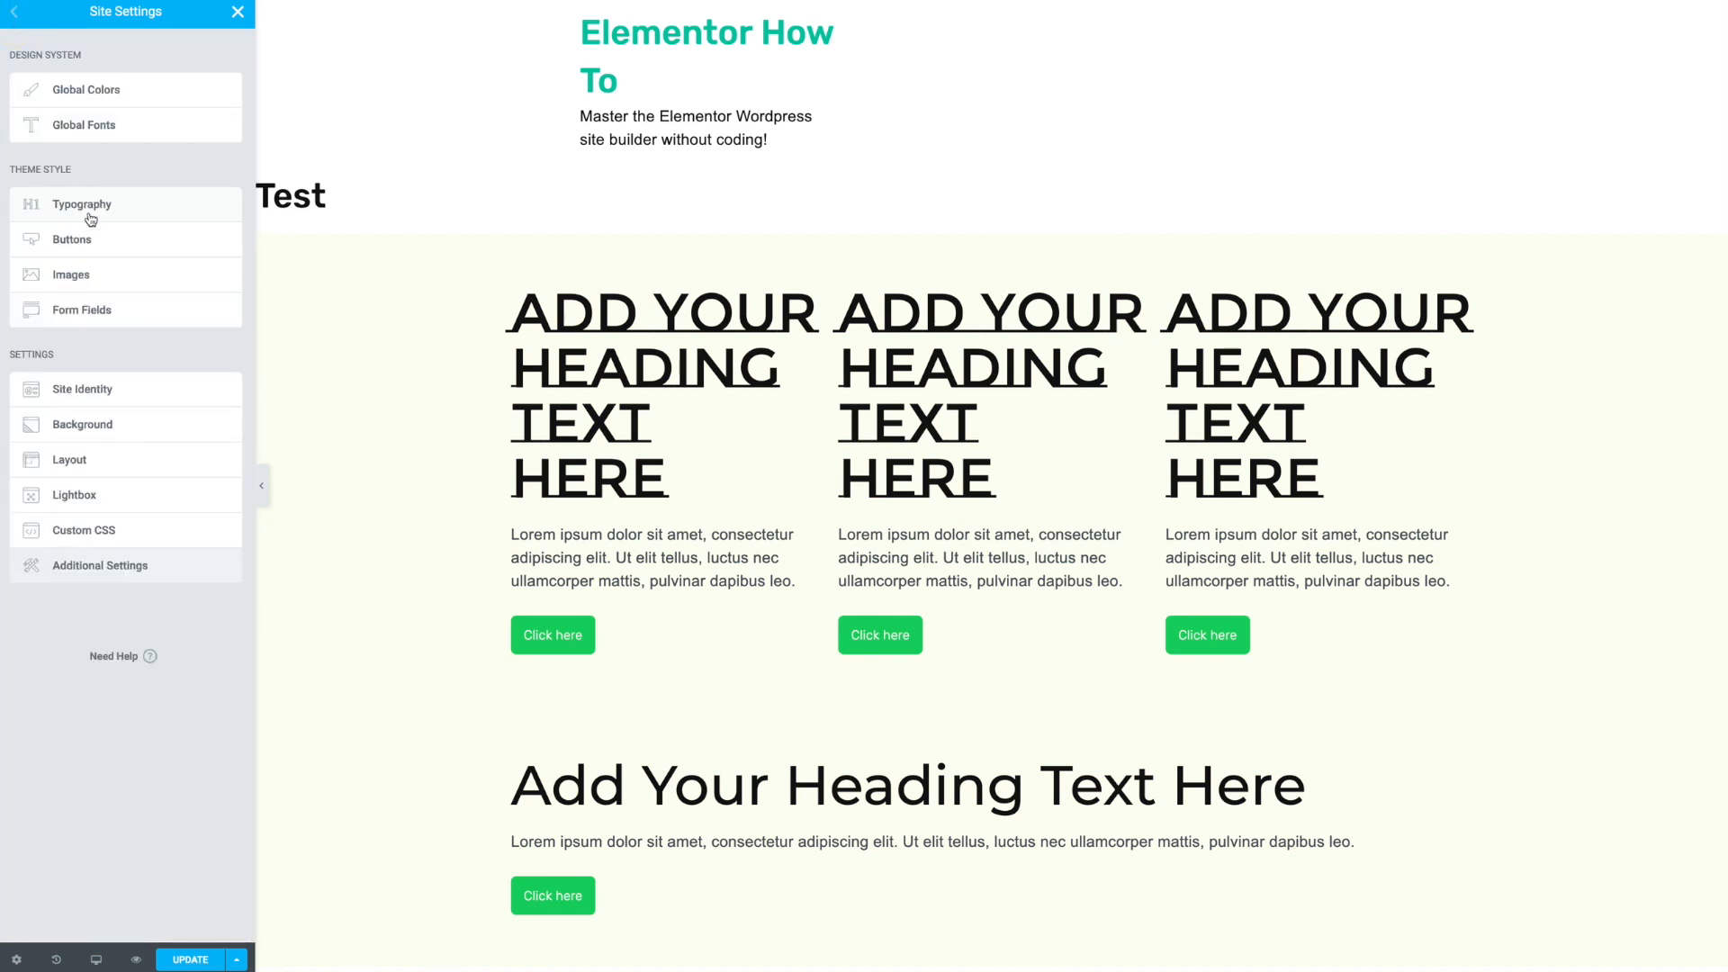
pyautogui.click(95, 275)
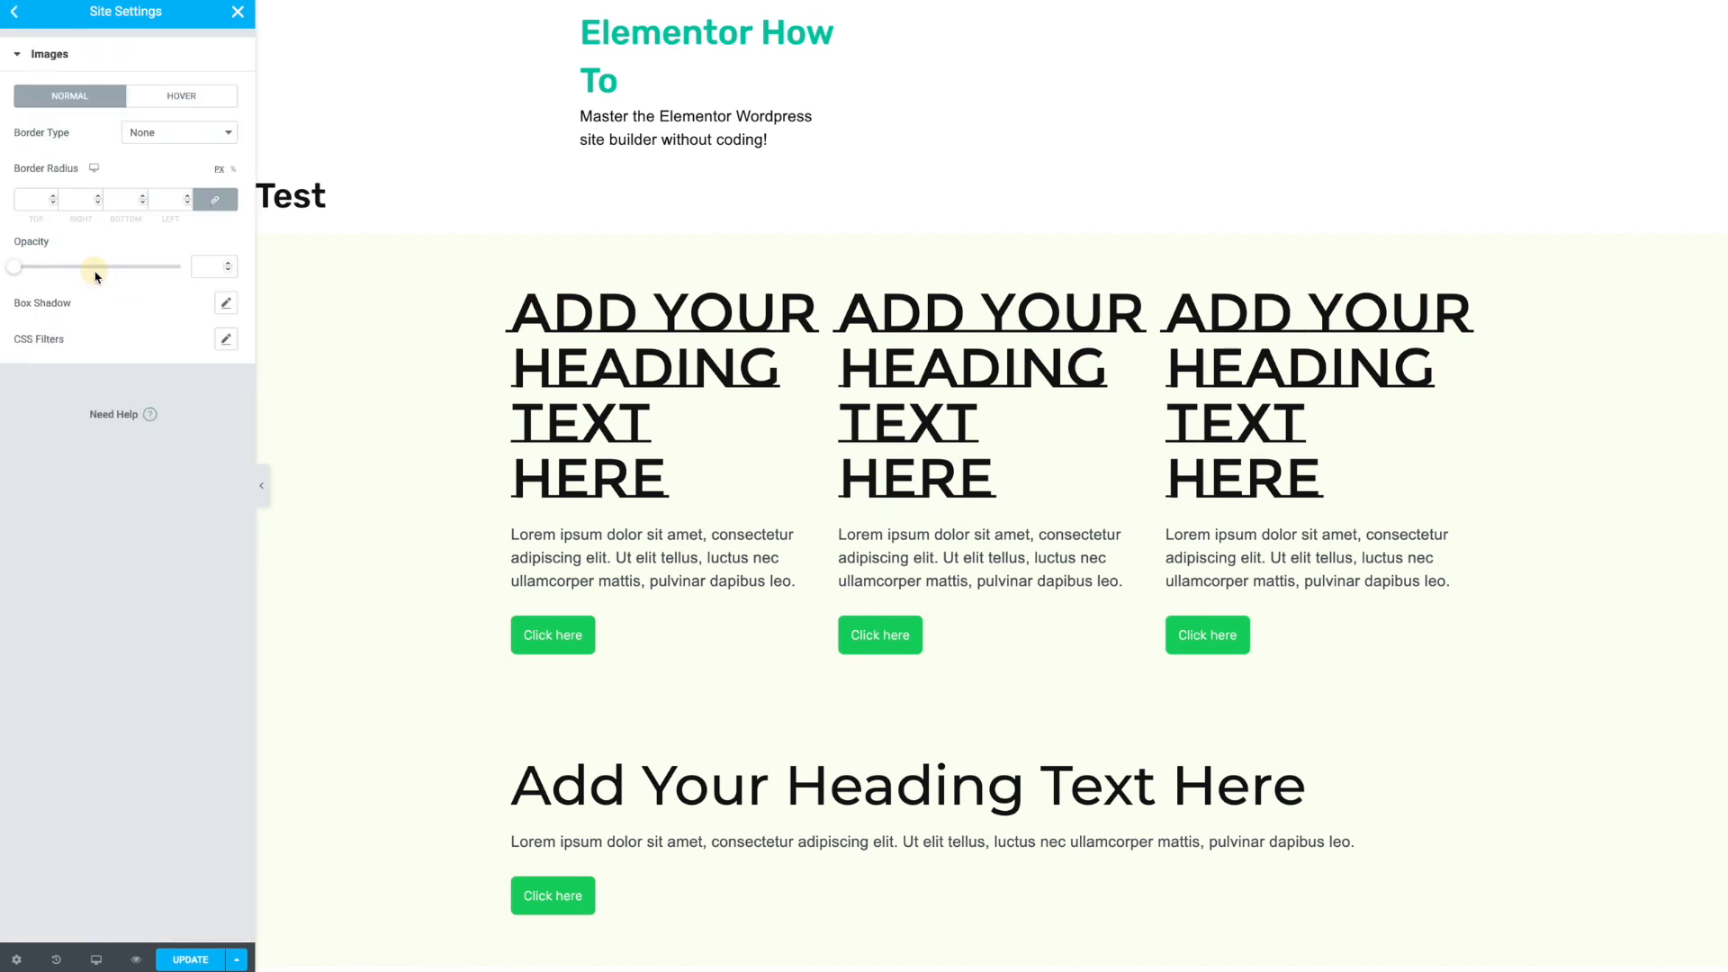
pyautogui.click(29, 199)
pyautogui.click(14, 13)
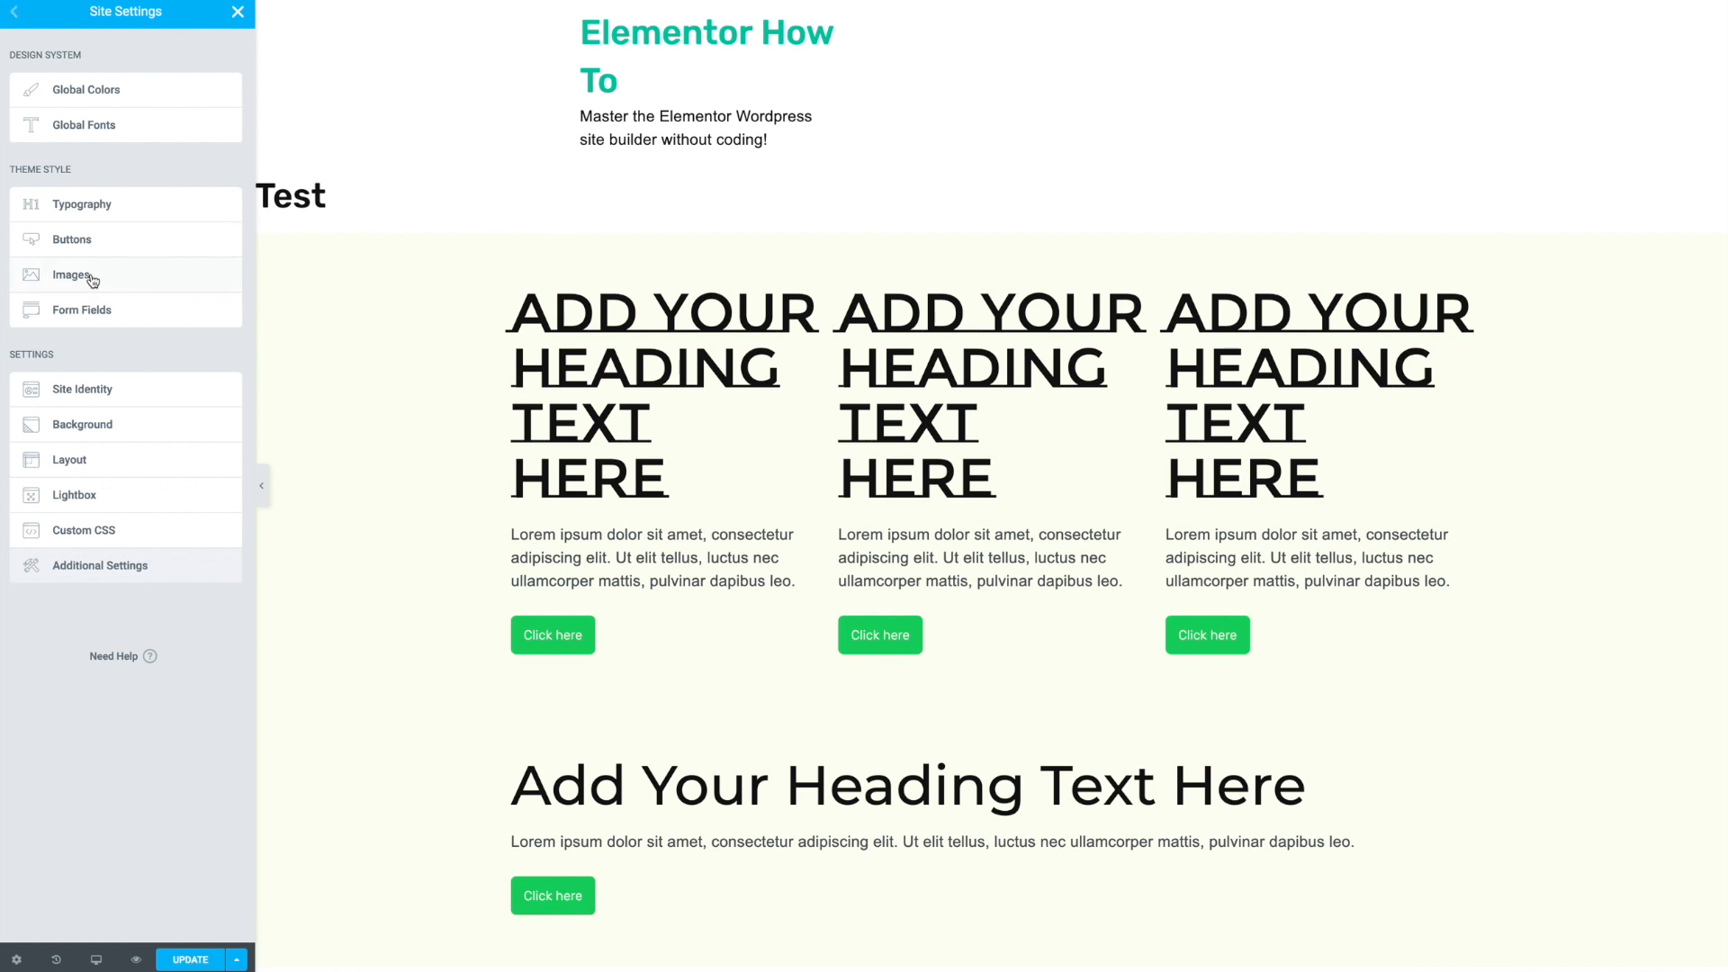
pyautogui.click(78, 470)
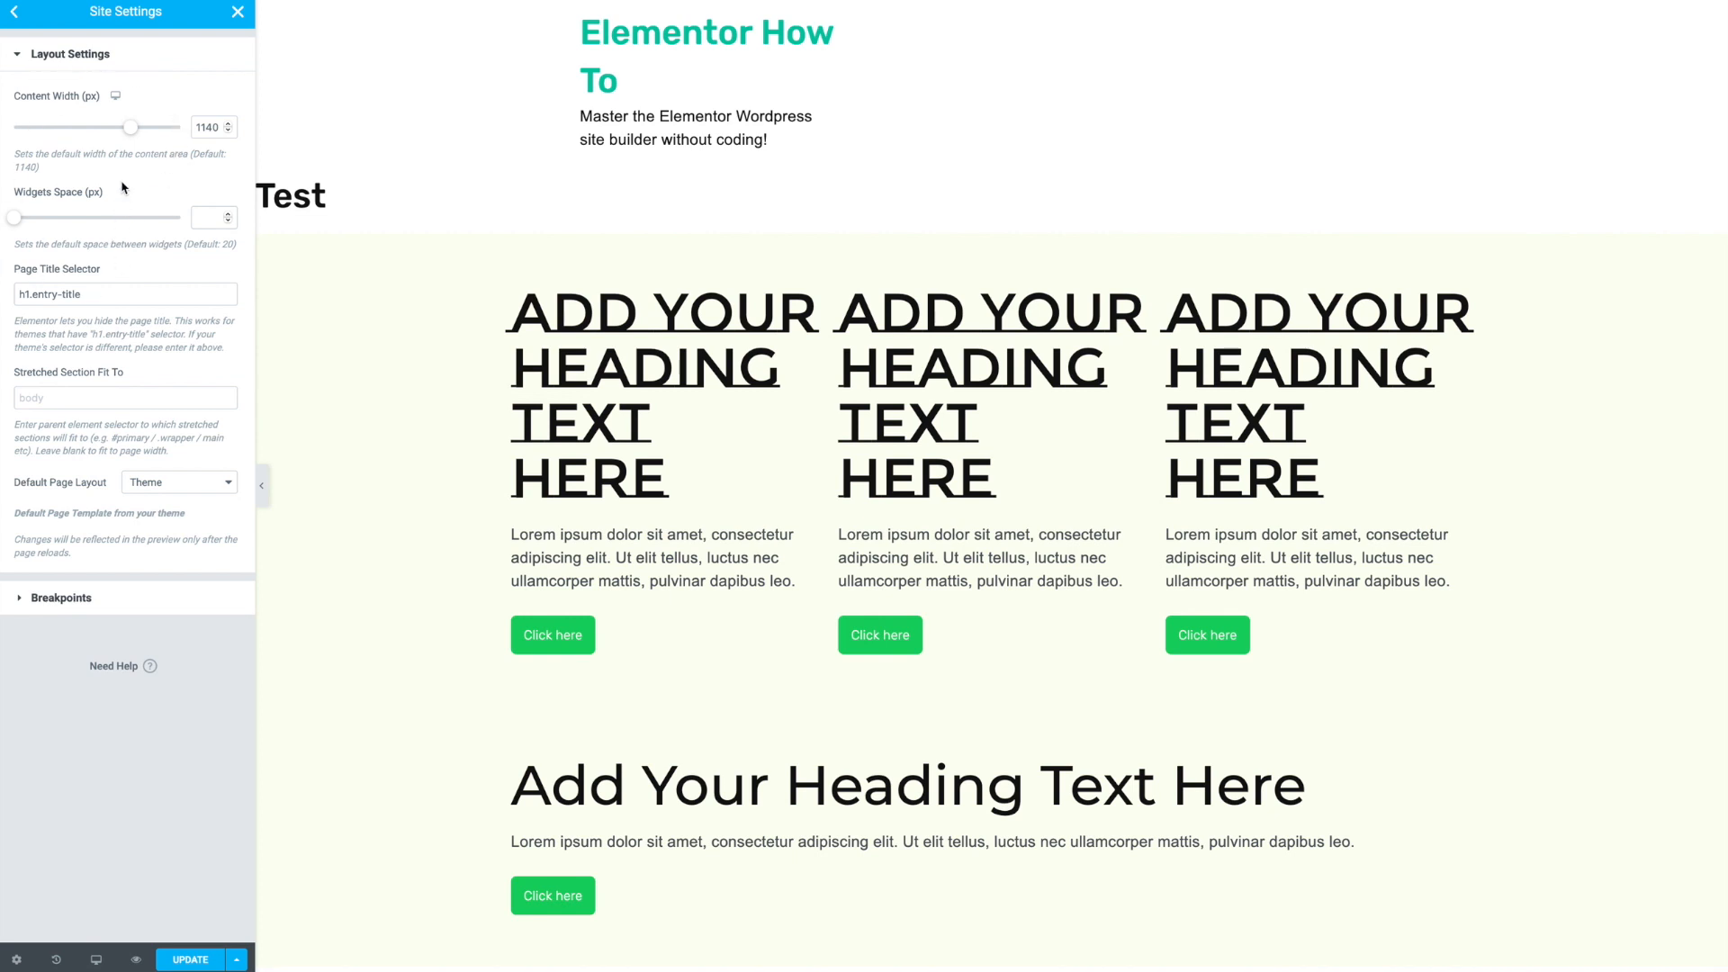
pyautogui.click(146, 605)
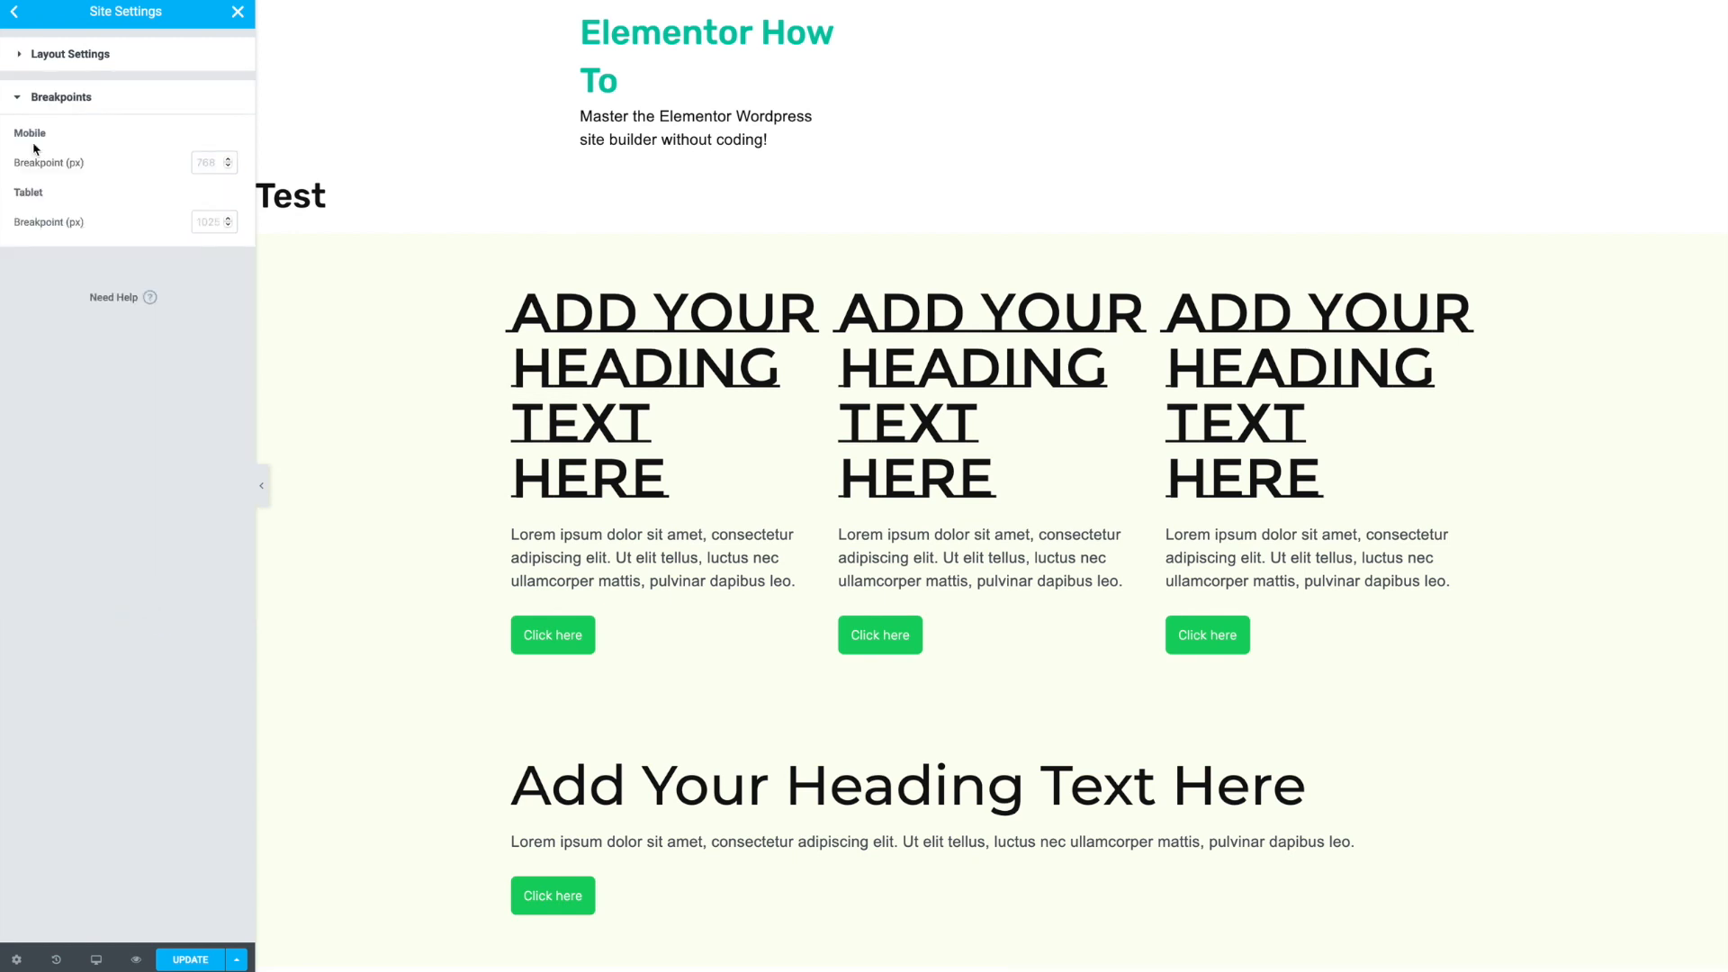
# - Save the site settings and return to the page editor
pyautogui.click(15, 12)
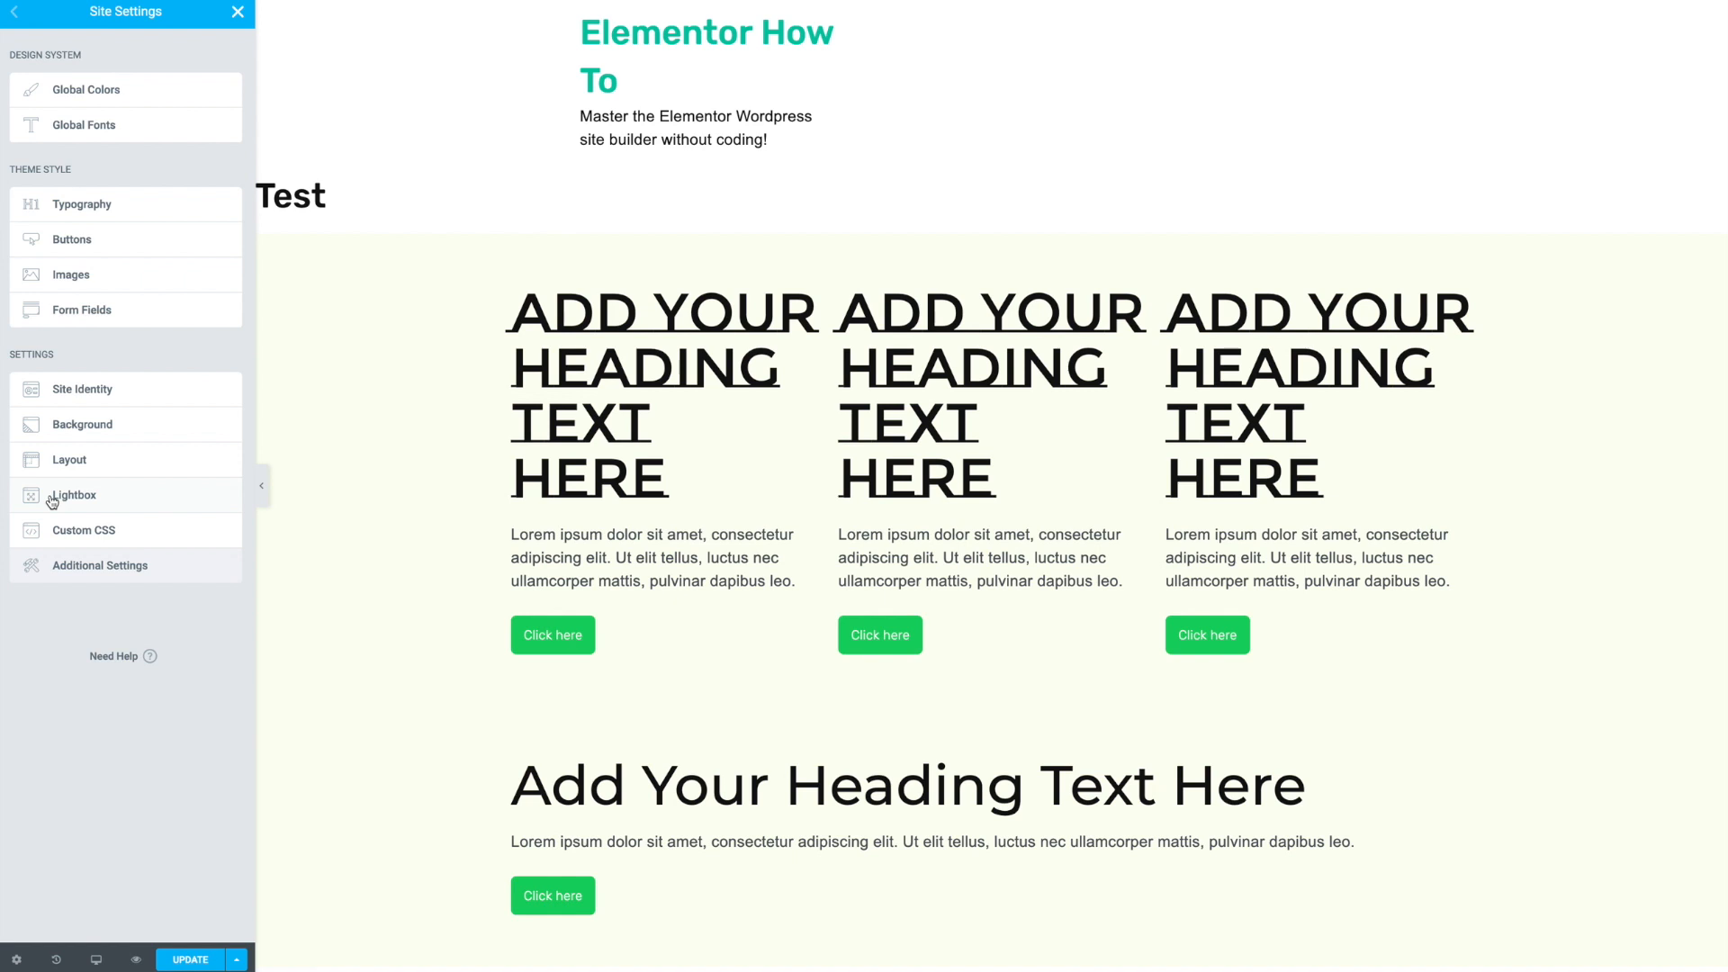
pyautogui.click(200, 963)
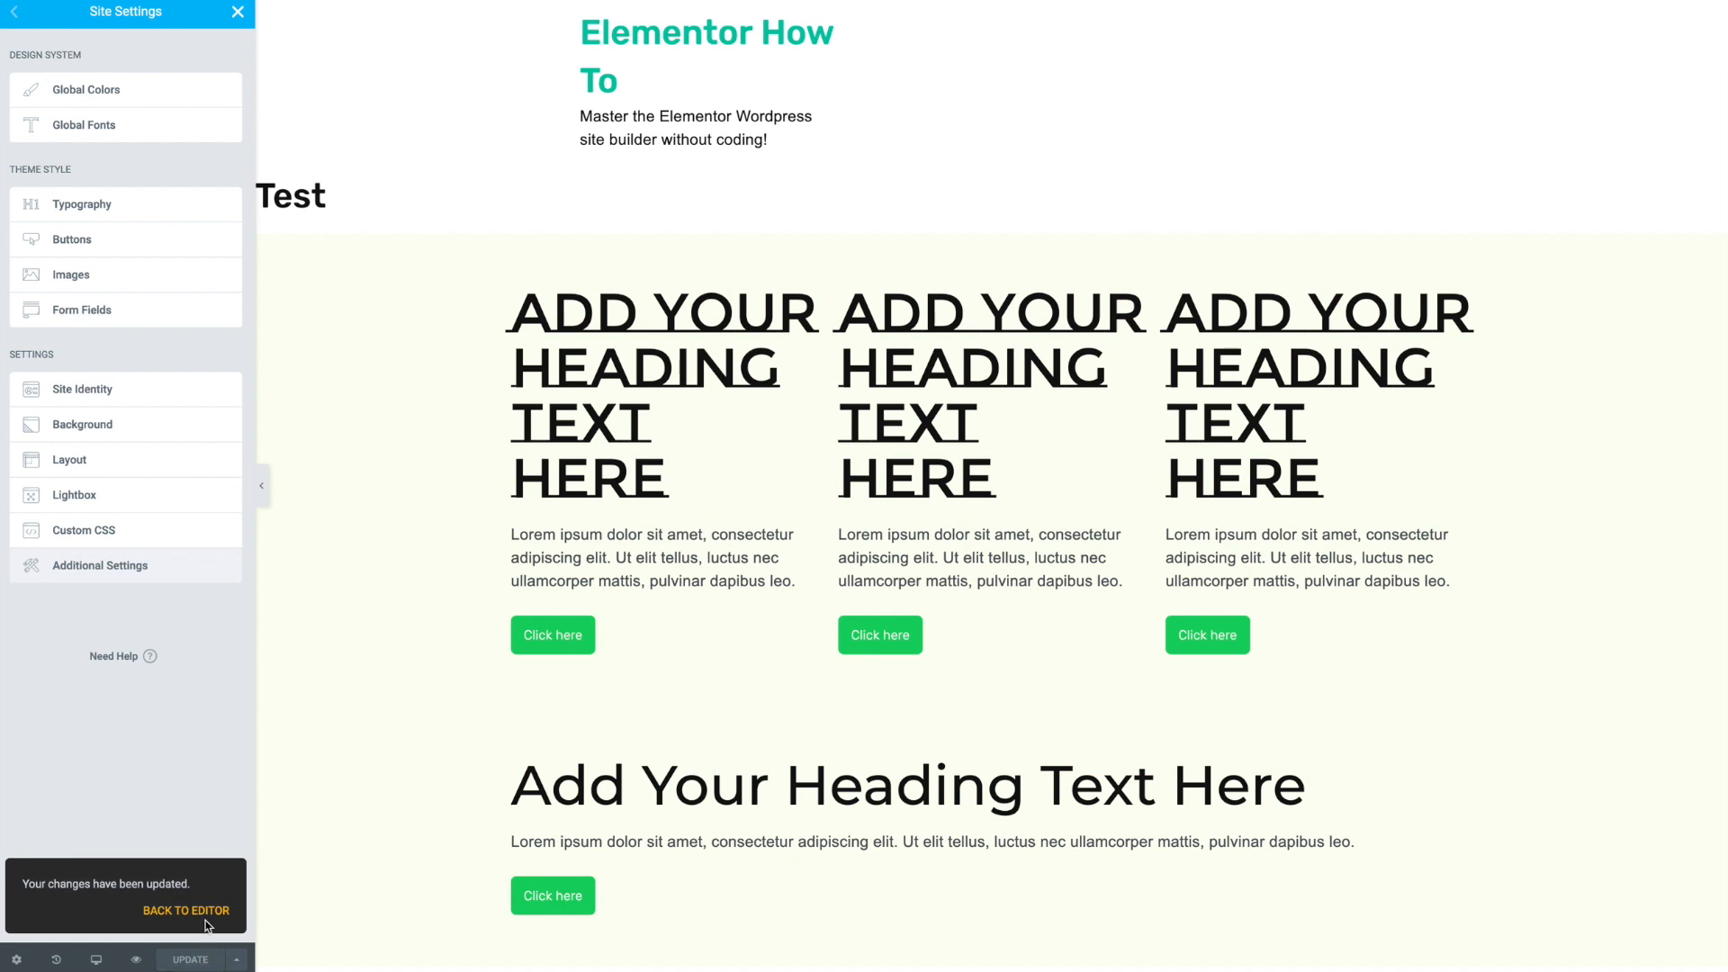
pyautogui.click(211, 913)
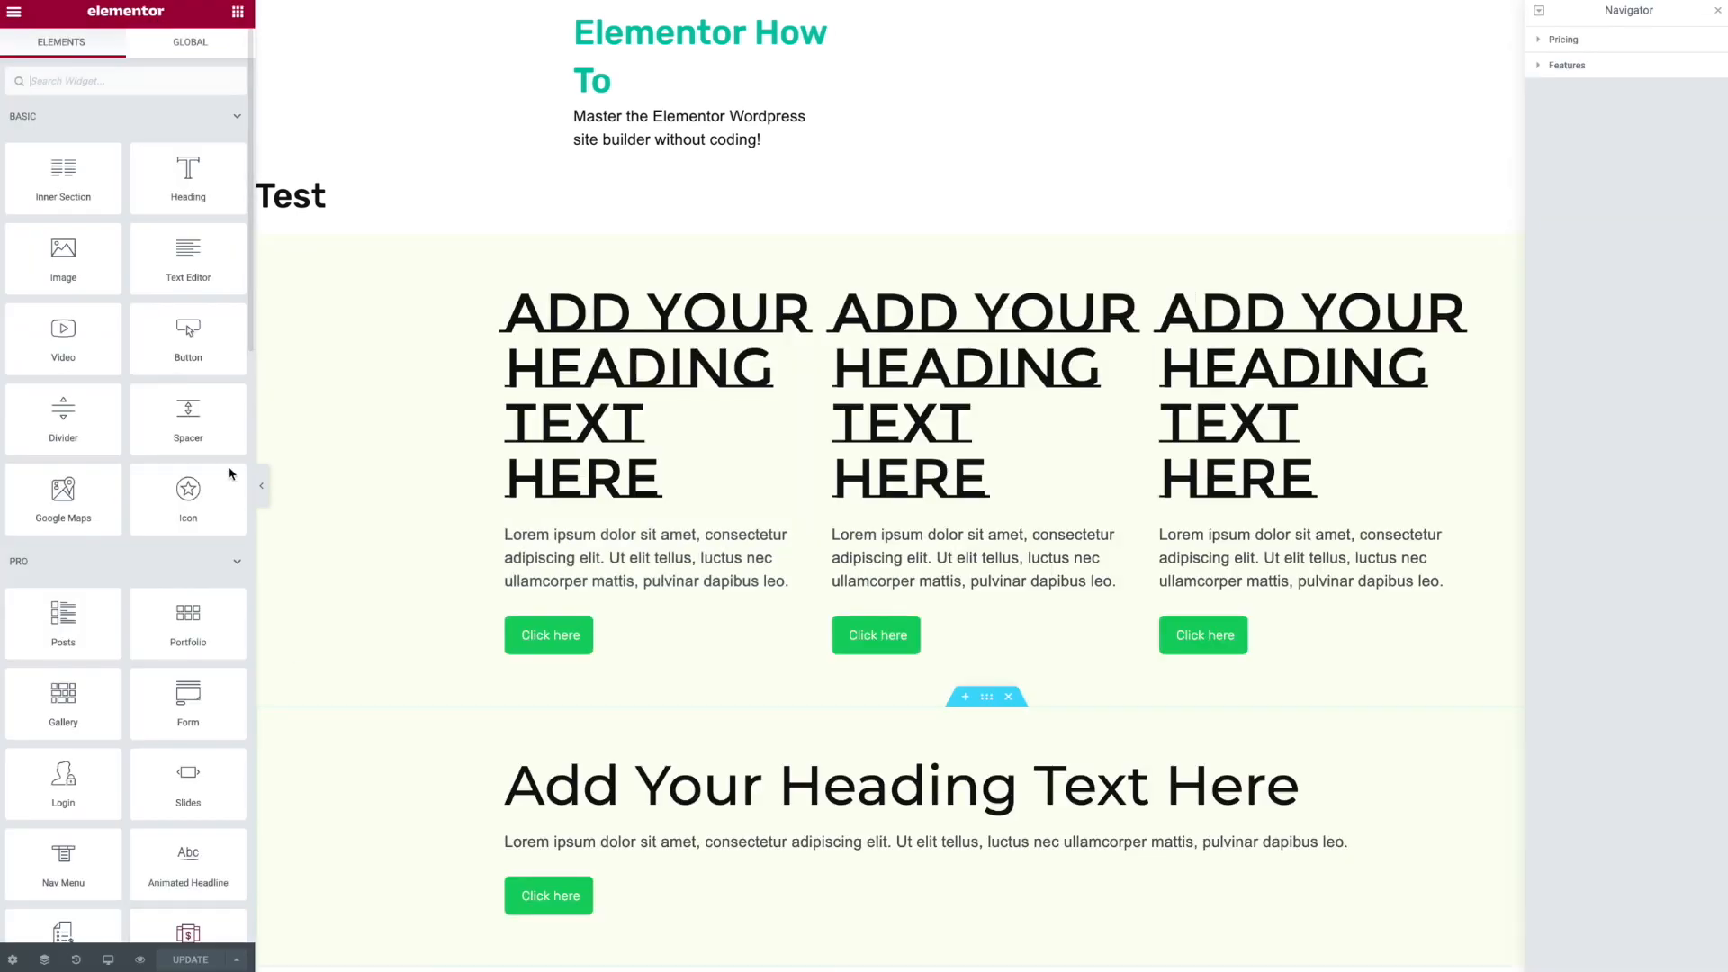
# - Add a Button widget to the first pricing column and delete it again
pyautogui.moveTo(188, 340); pyautogui.dragTo(560, 623)
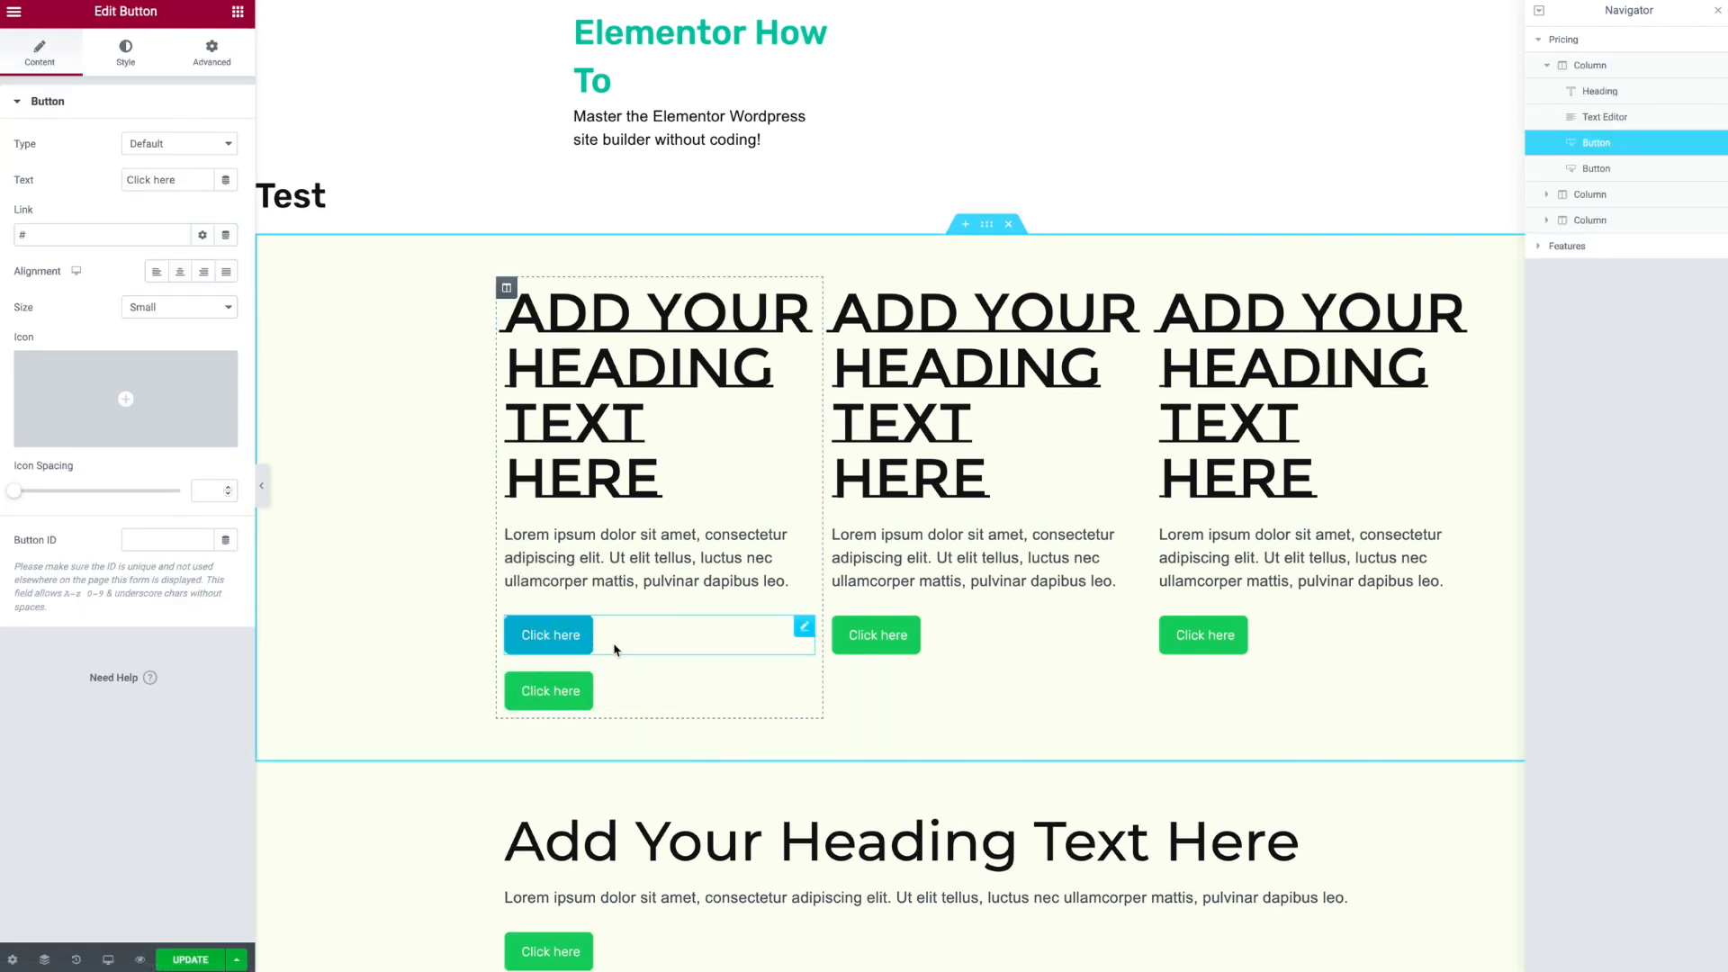
pyautogui.rightClick(637, 690)
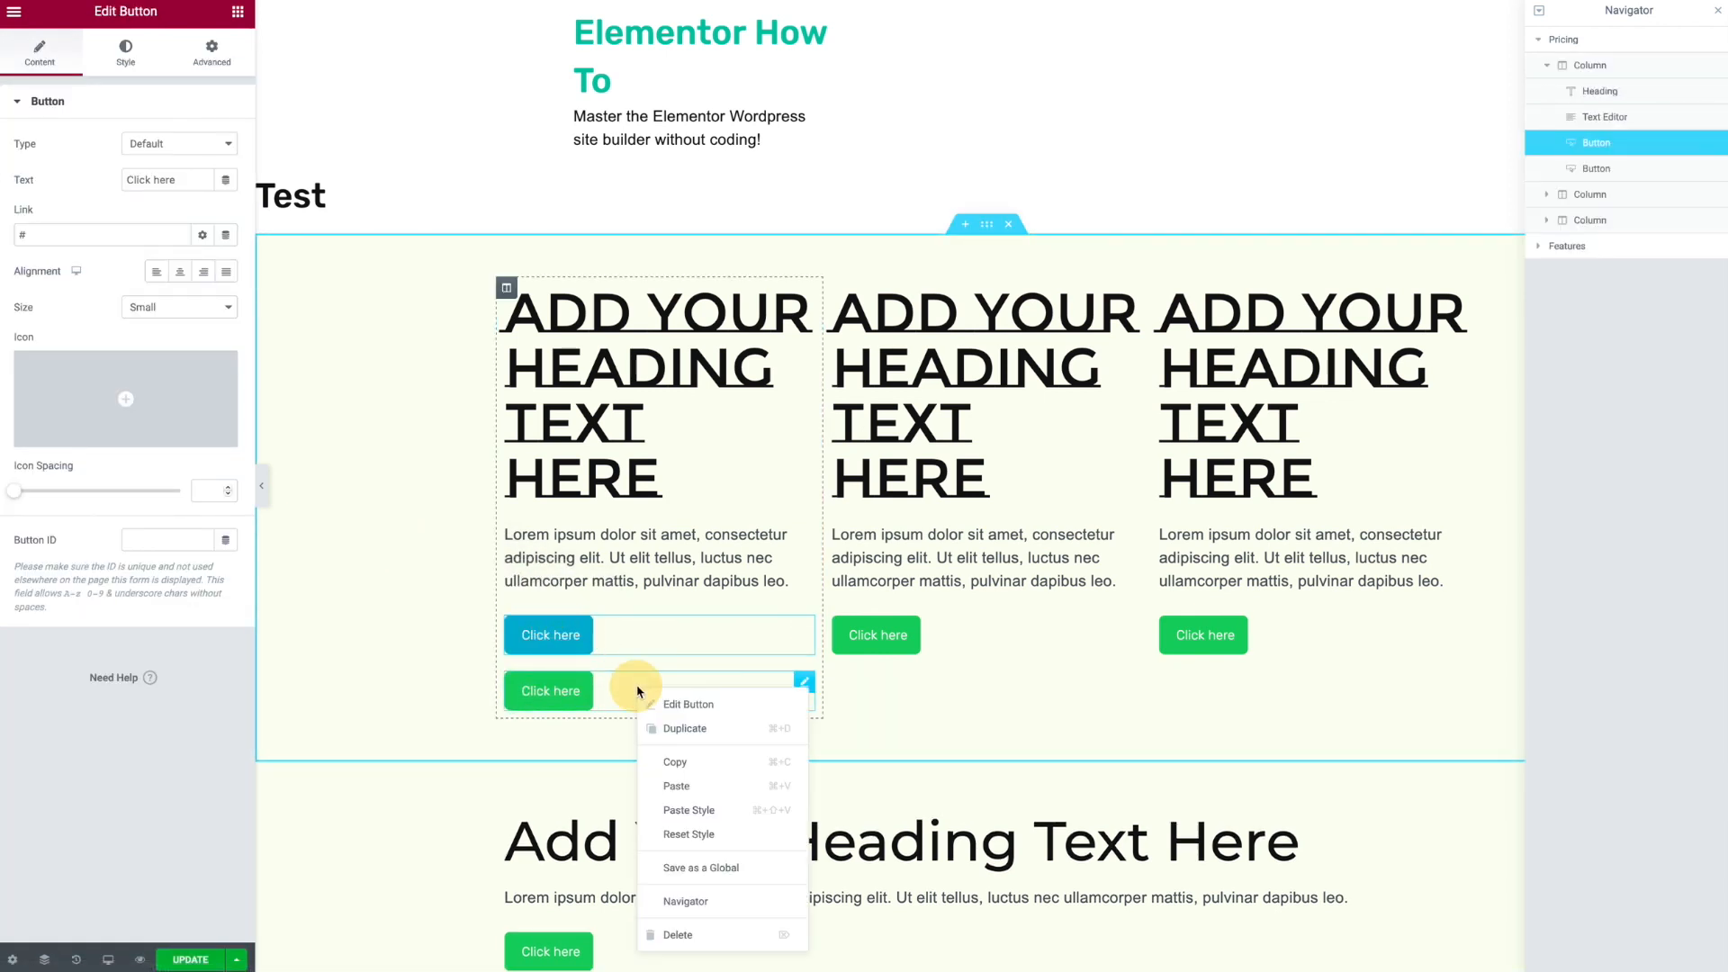
pyautogui.click(681, 932)
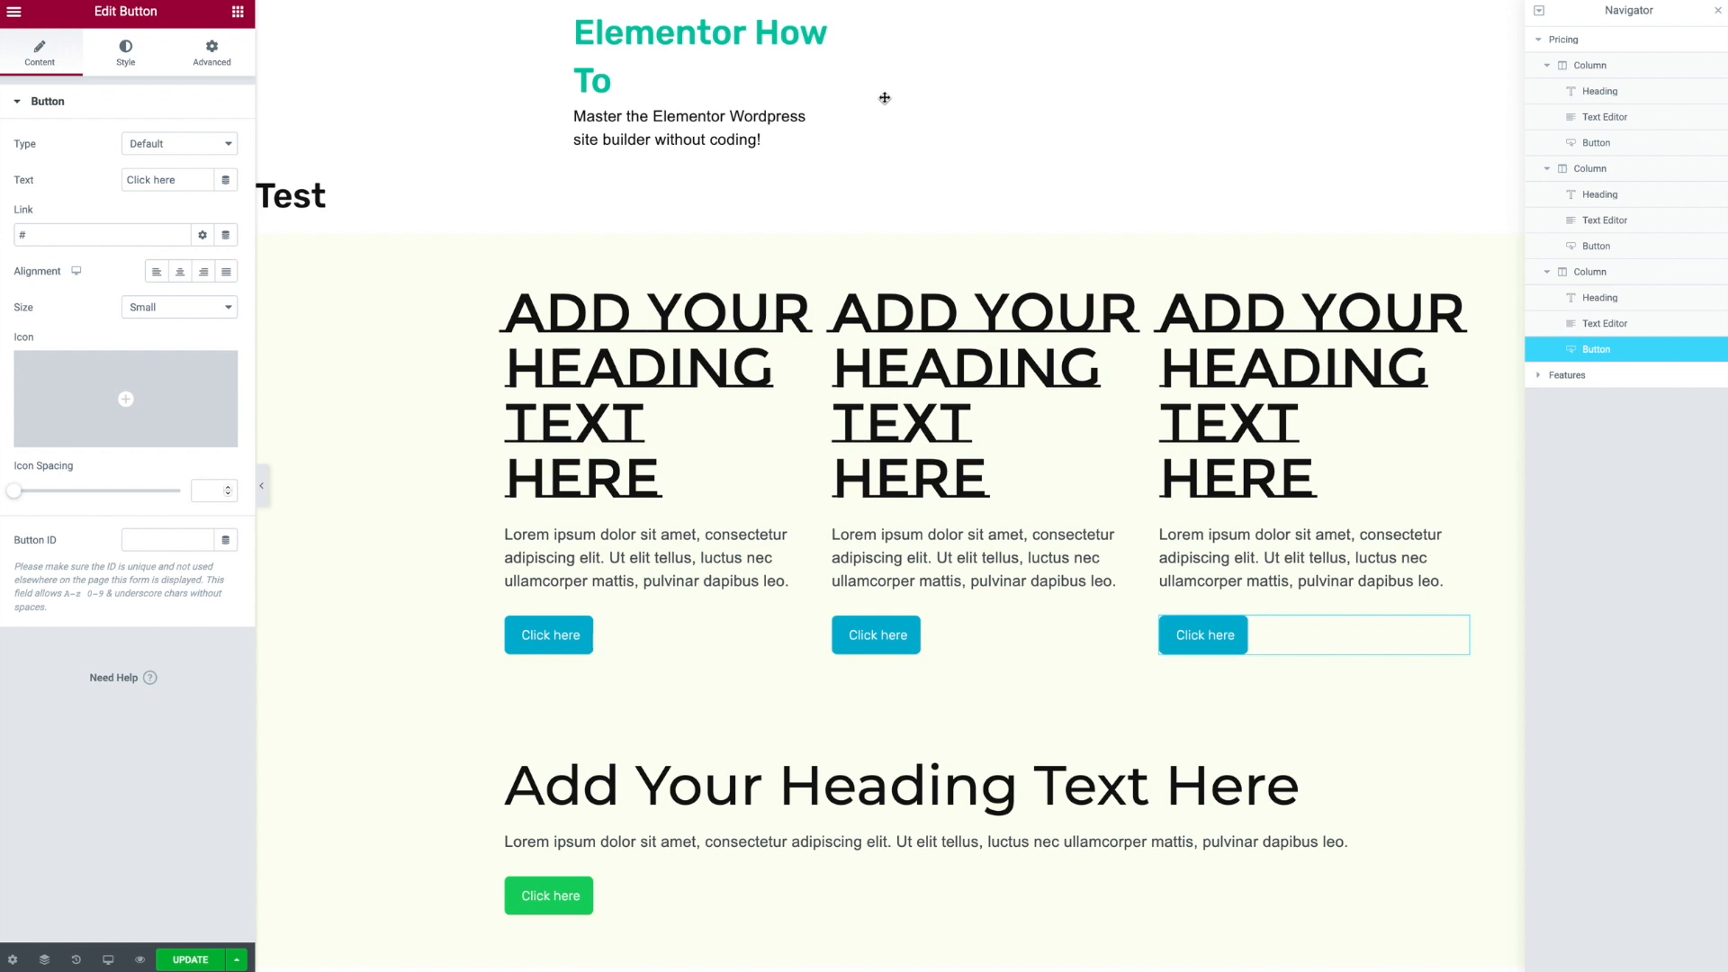
# - Update the page and exit to the WordPress pages list
pyautogui.scroll(-3, 884, 97)
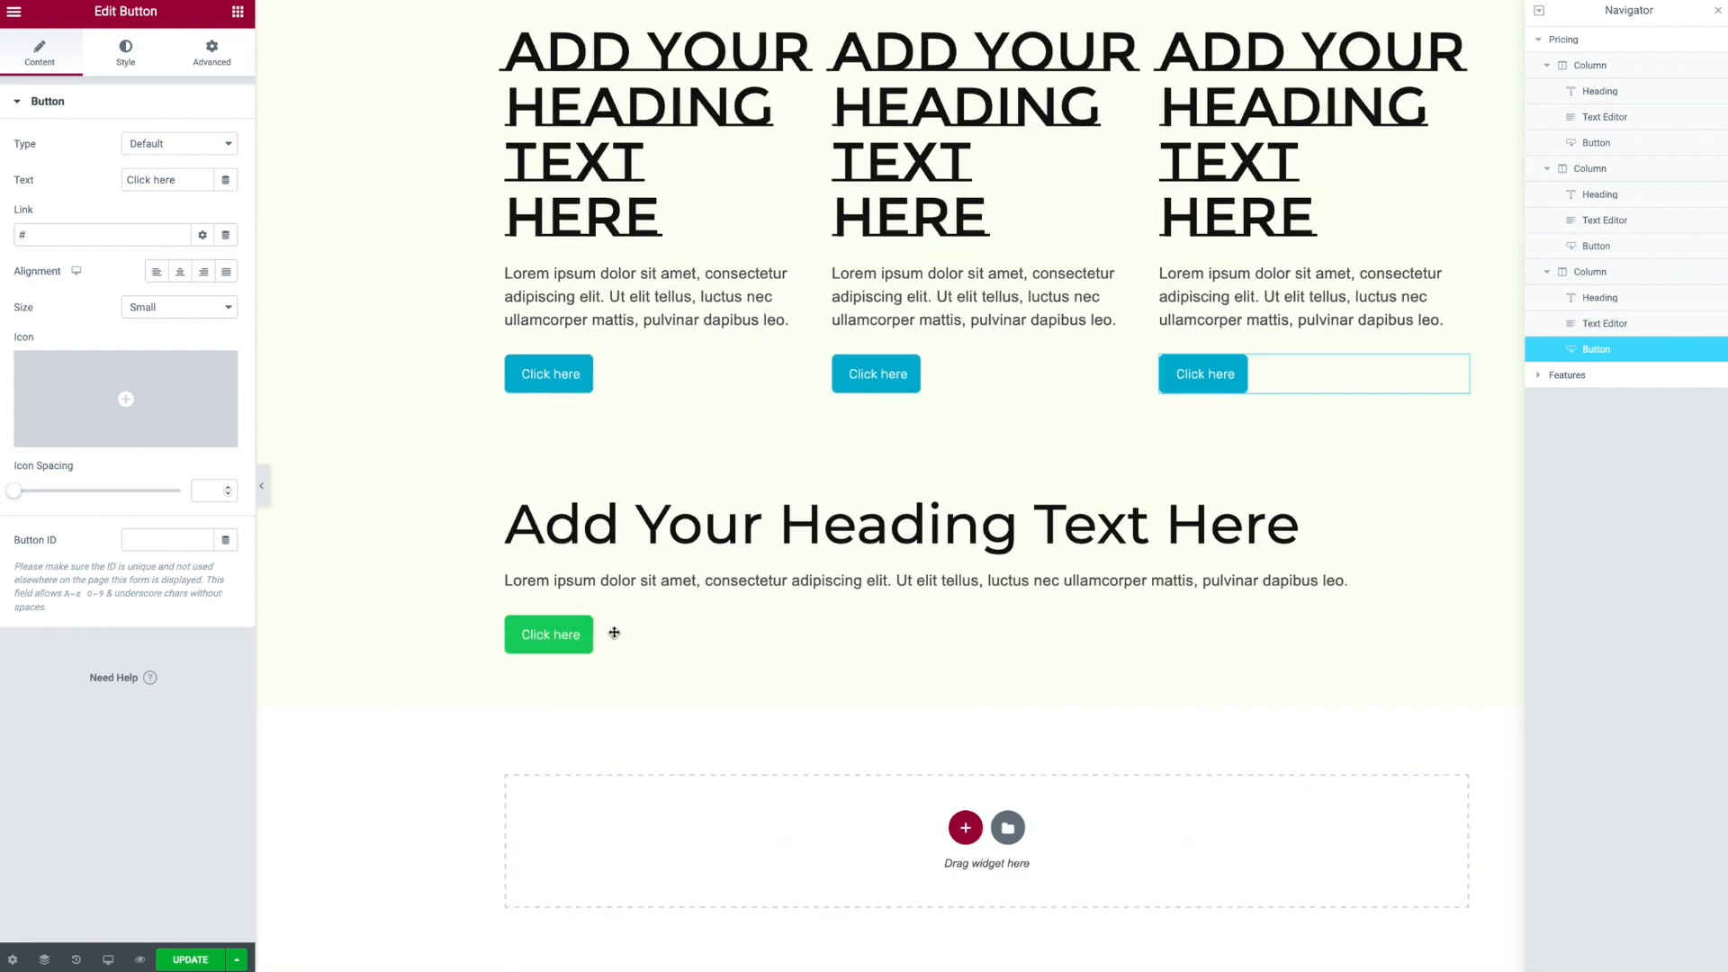
pyautogui.click(201, 961)
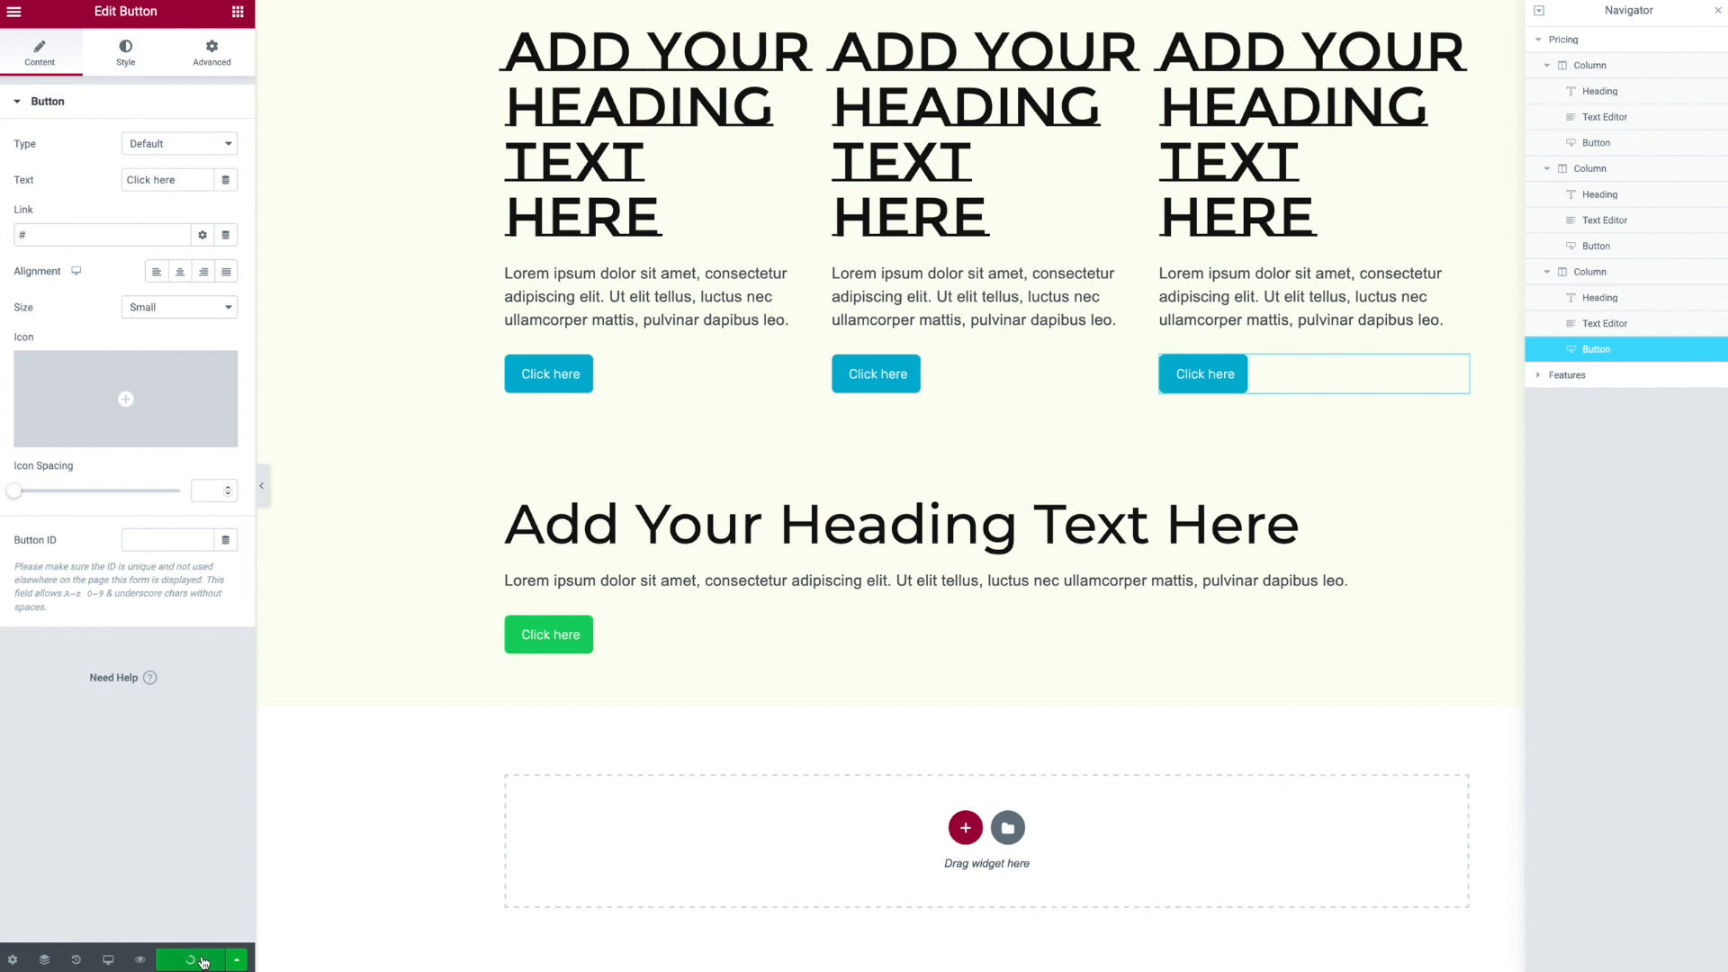
pyautogui.click(14, 12)
pyautogui.click(69, 310)
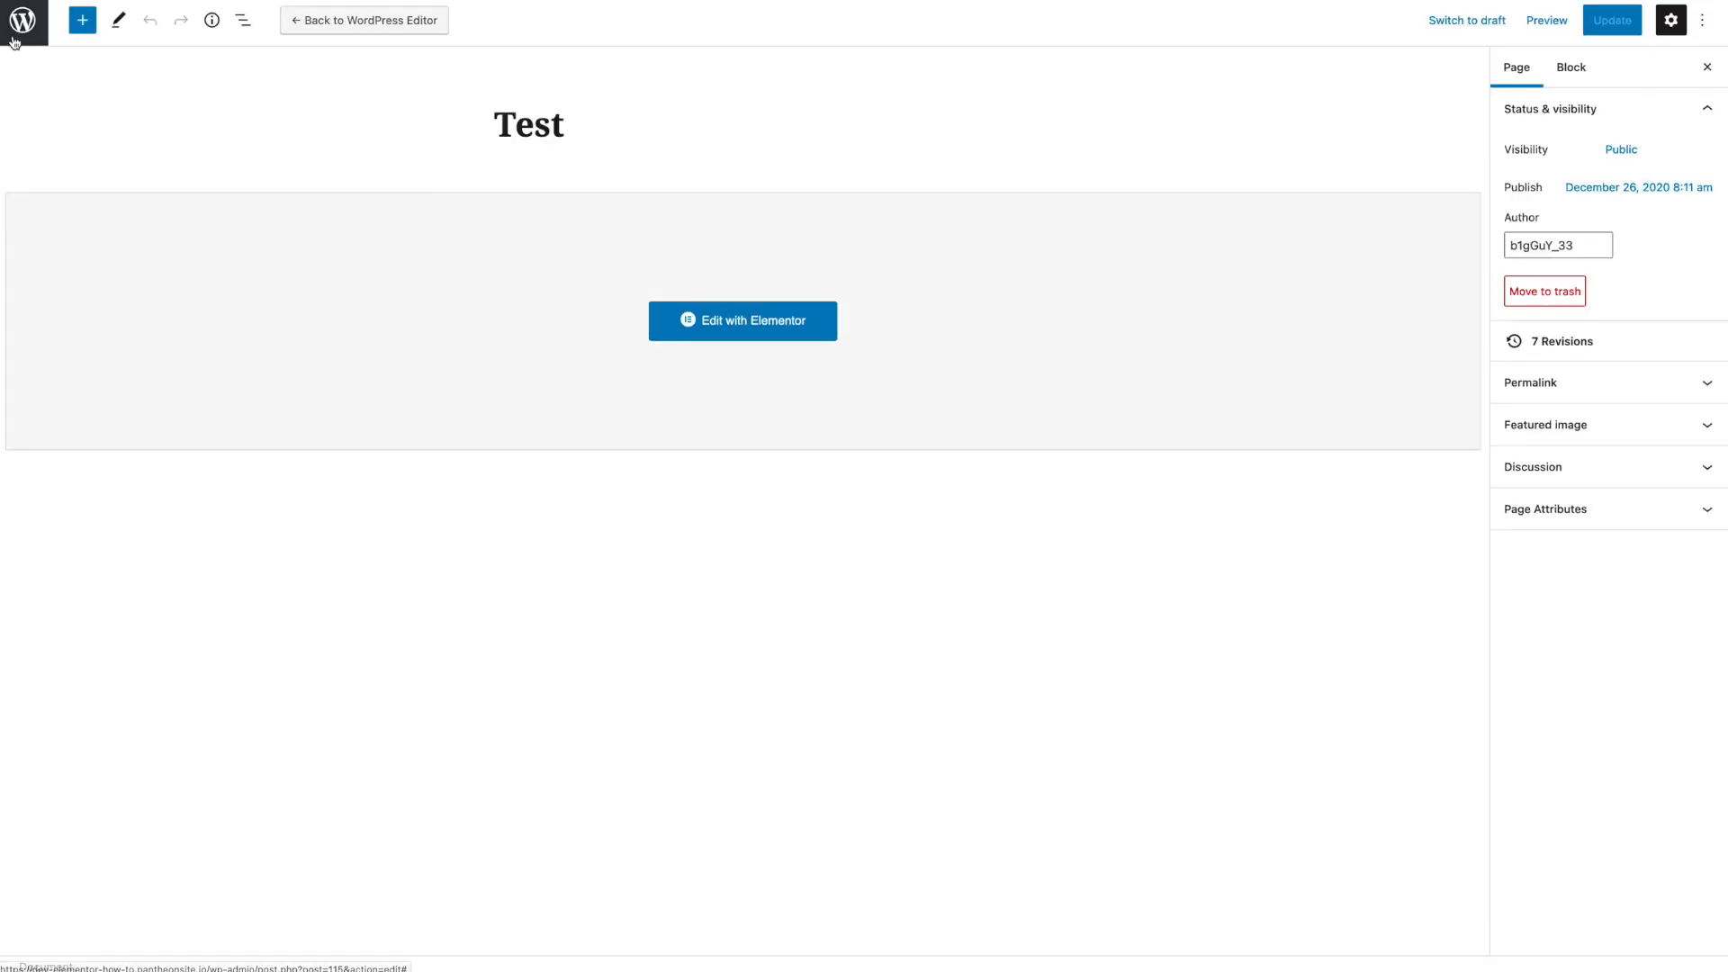
pyautogui.click(18, 36)
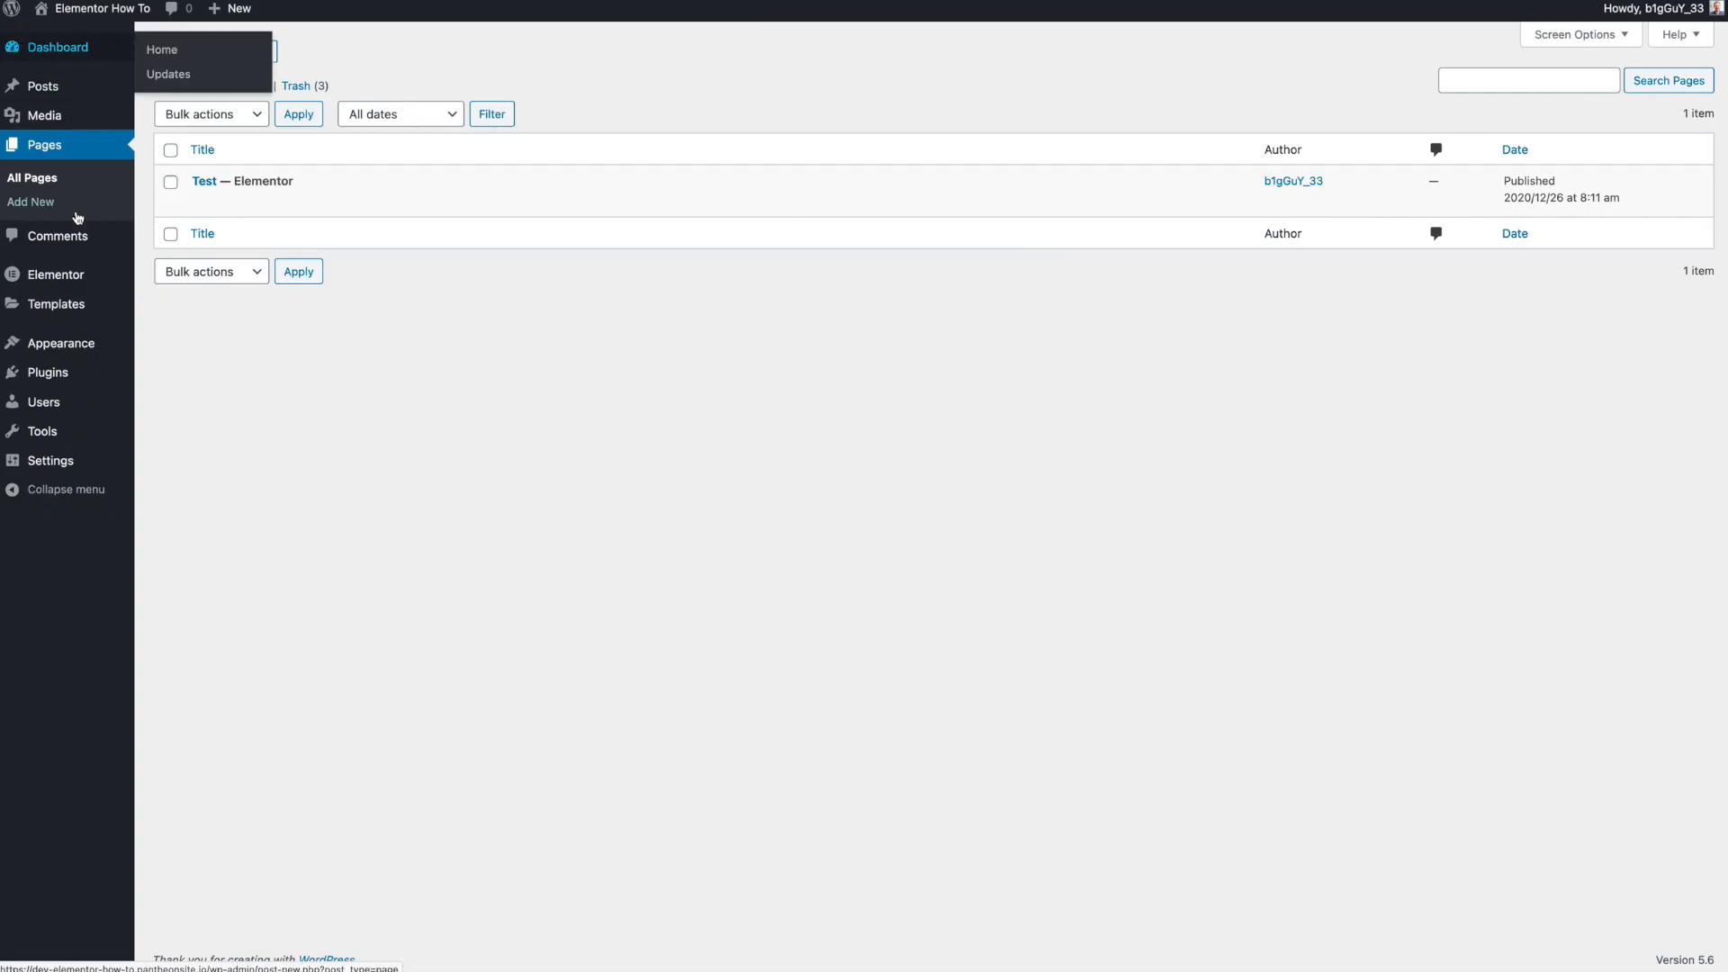
# - Open the new Theme Builder from Templates and start creating a Header template
pyautogui.moveTo(77, 306)
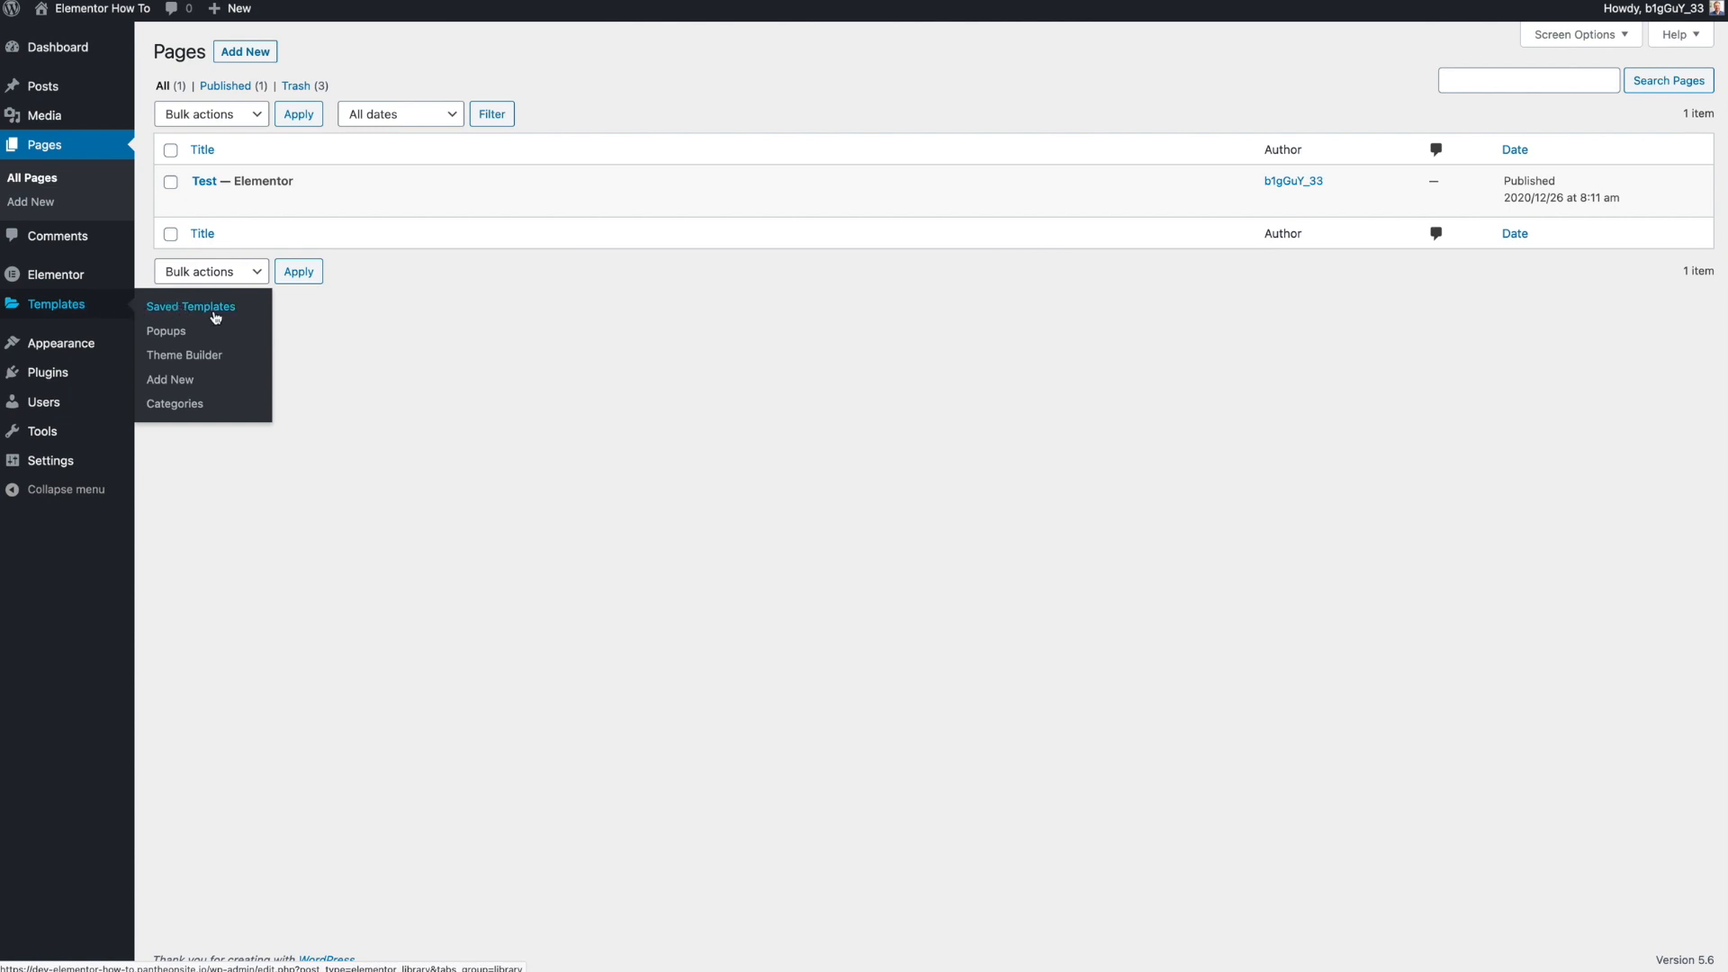
pyautogui.click(211, 357)
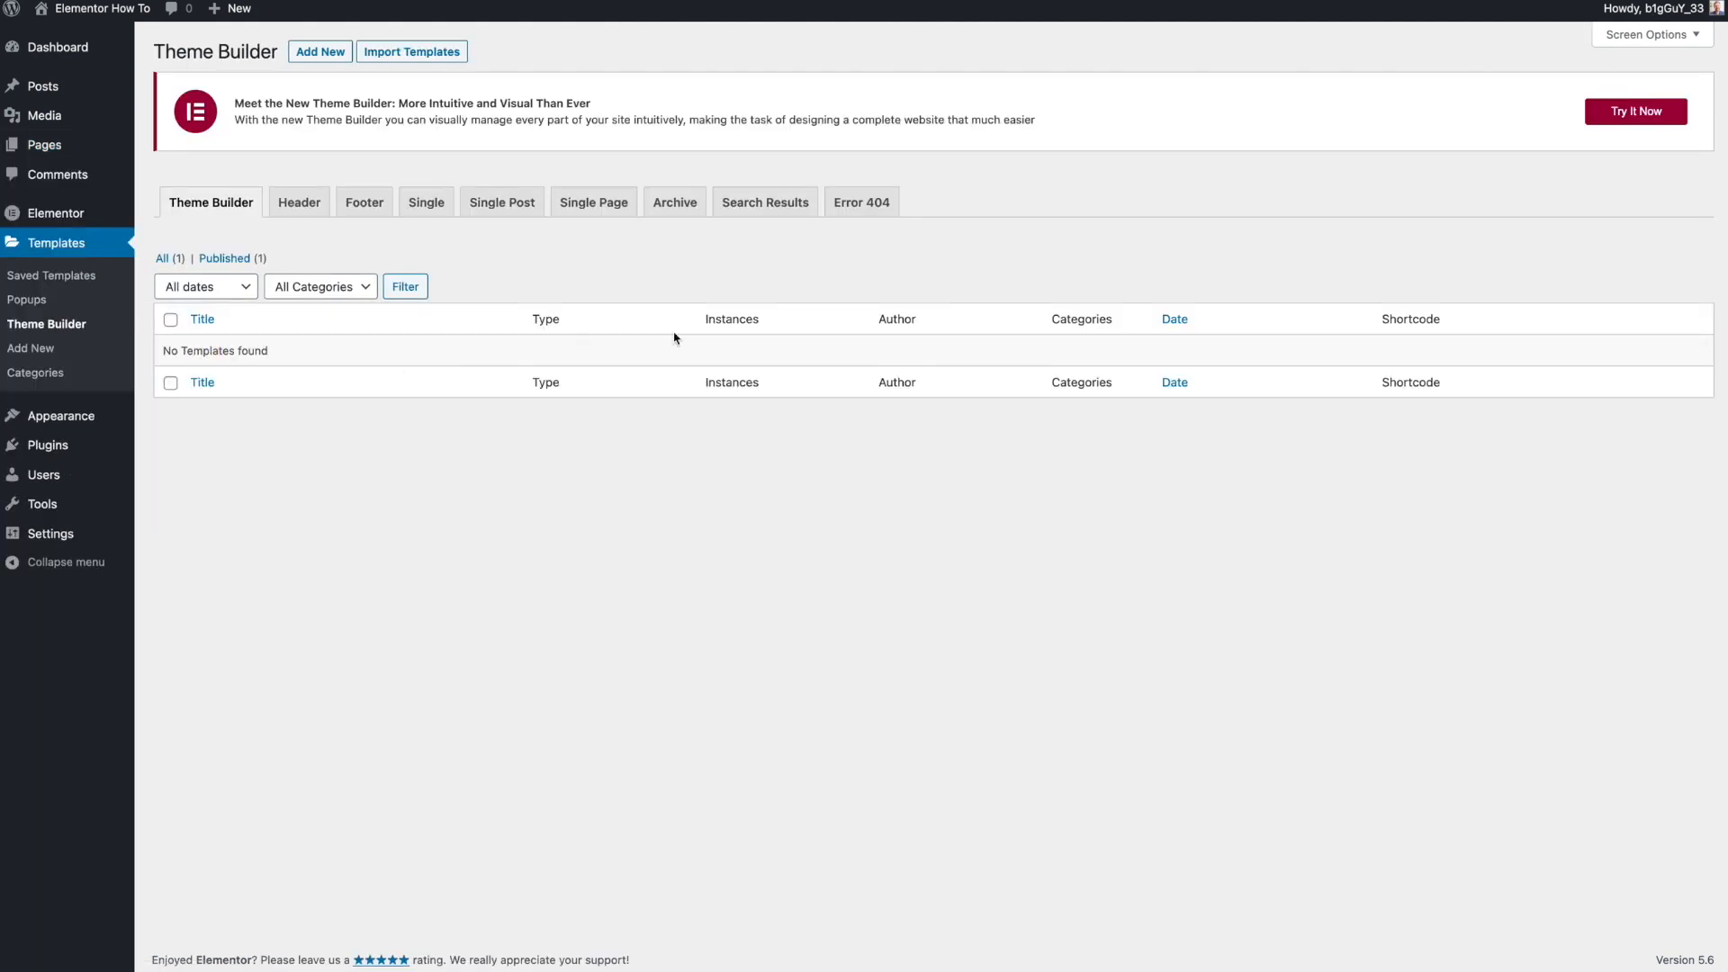
pyautogui.click(1603, 117)
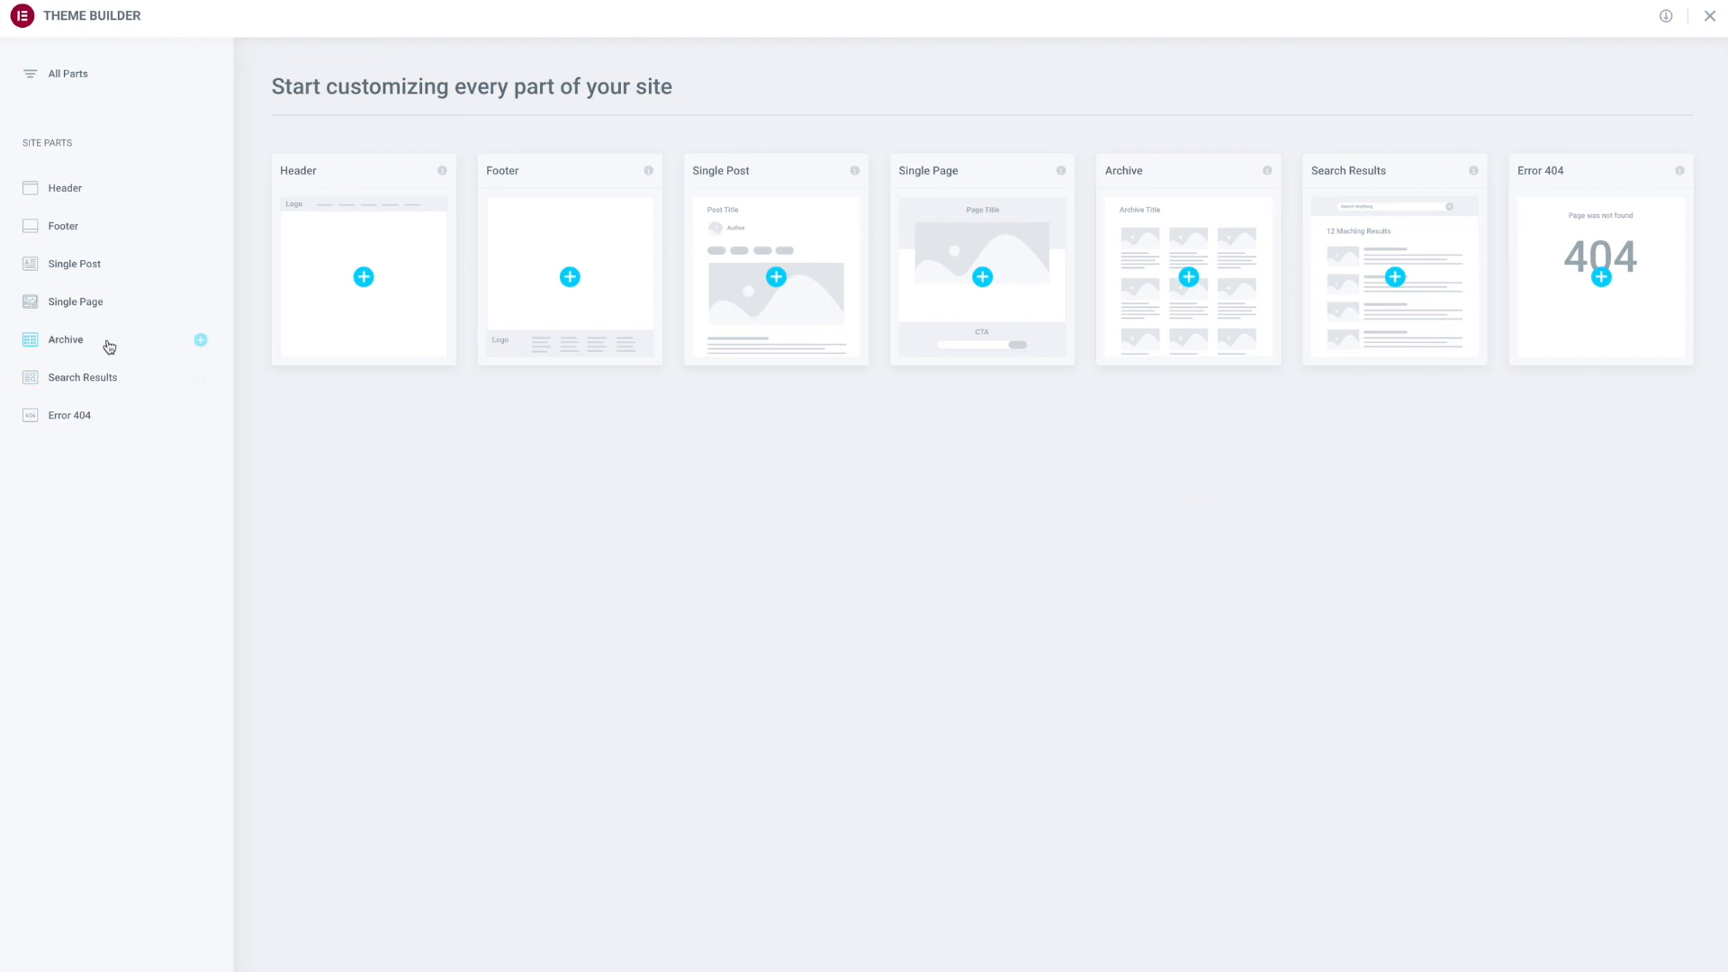
pyautogui.click(68, 187)
pyautogui.click(1626, 90)
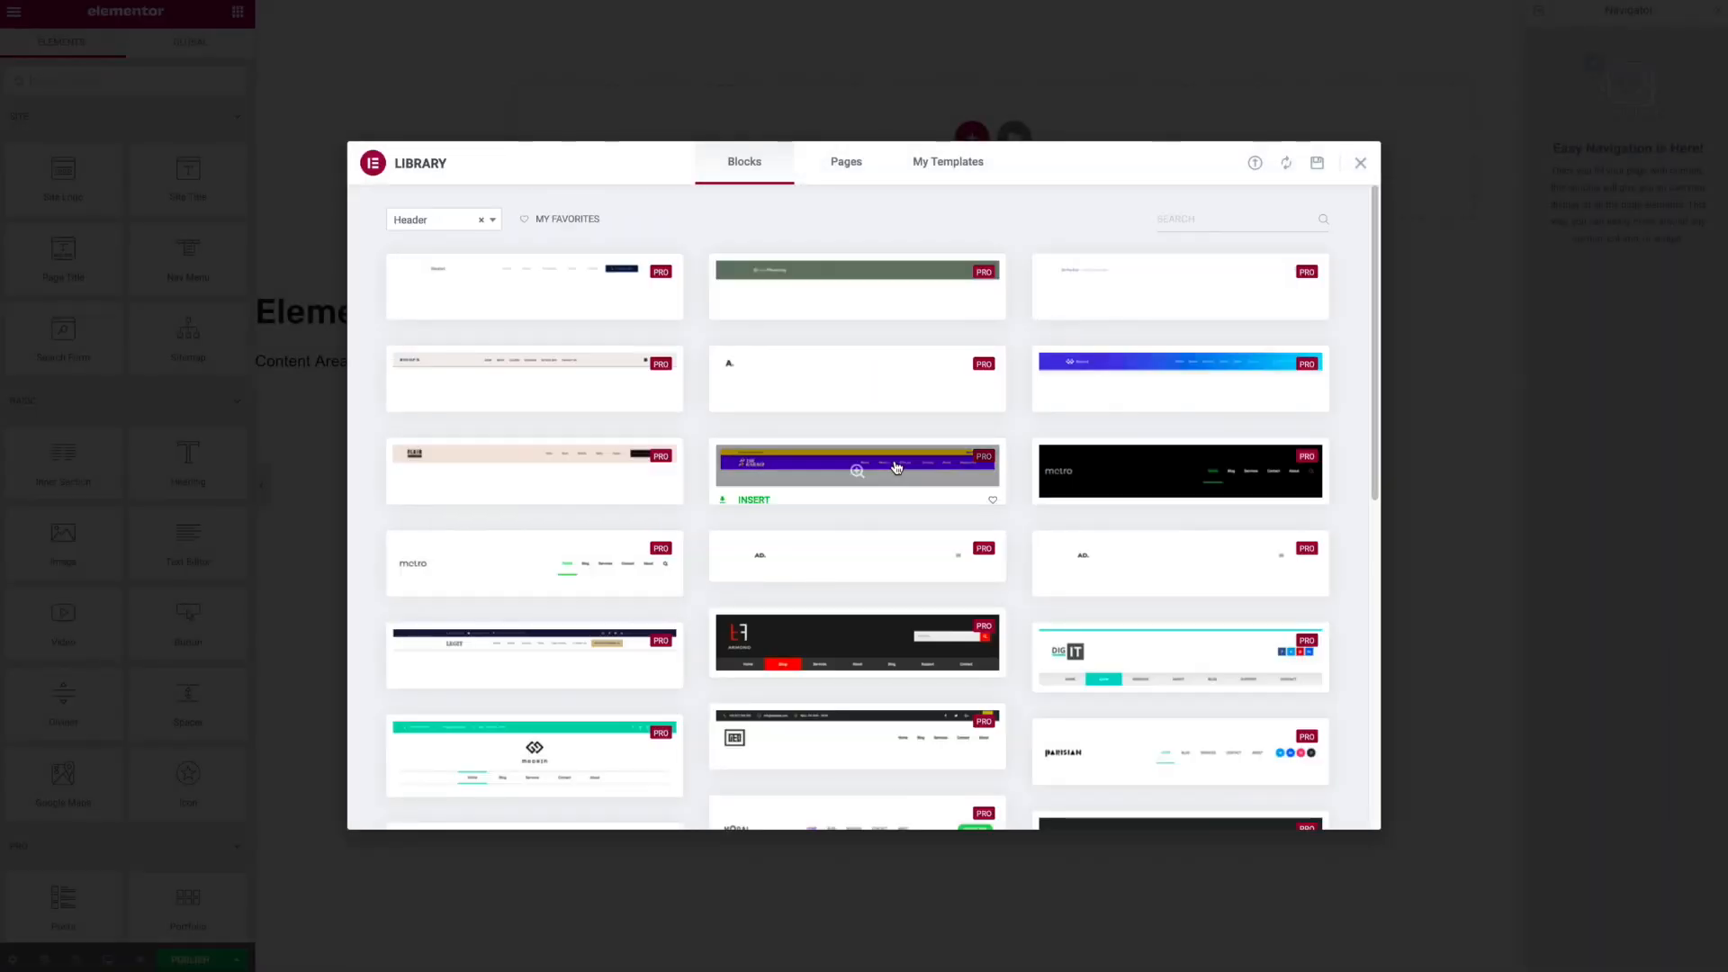
# - Browse the prebuilt header blocks in the template library
pyautogui.scroll(-5, 896, 467)
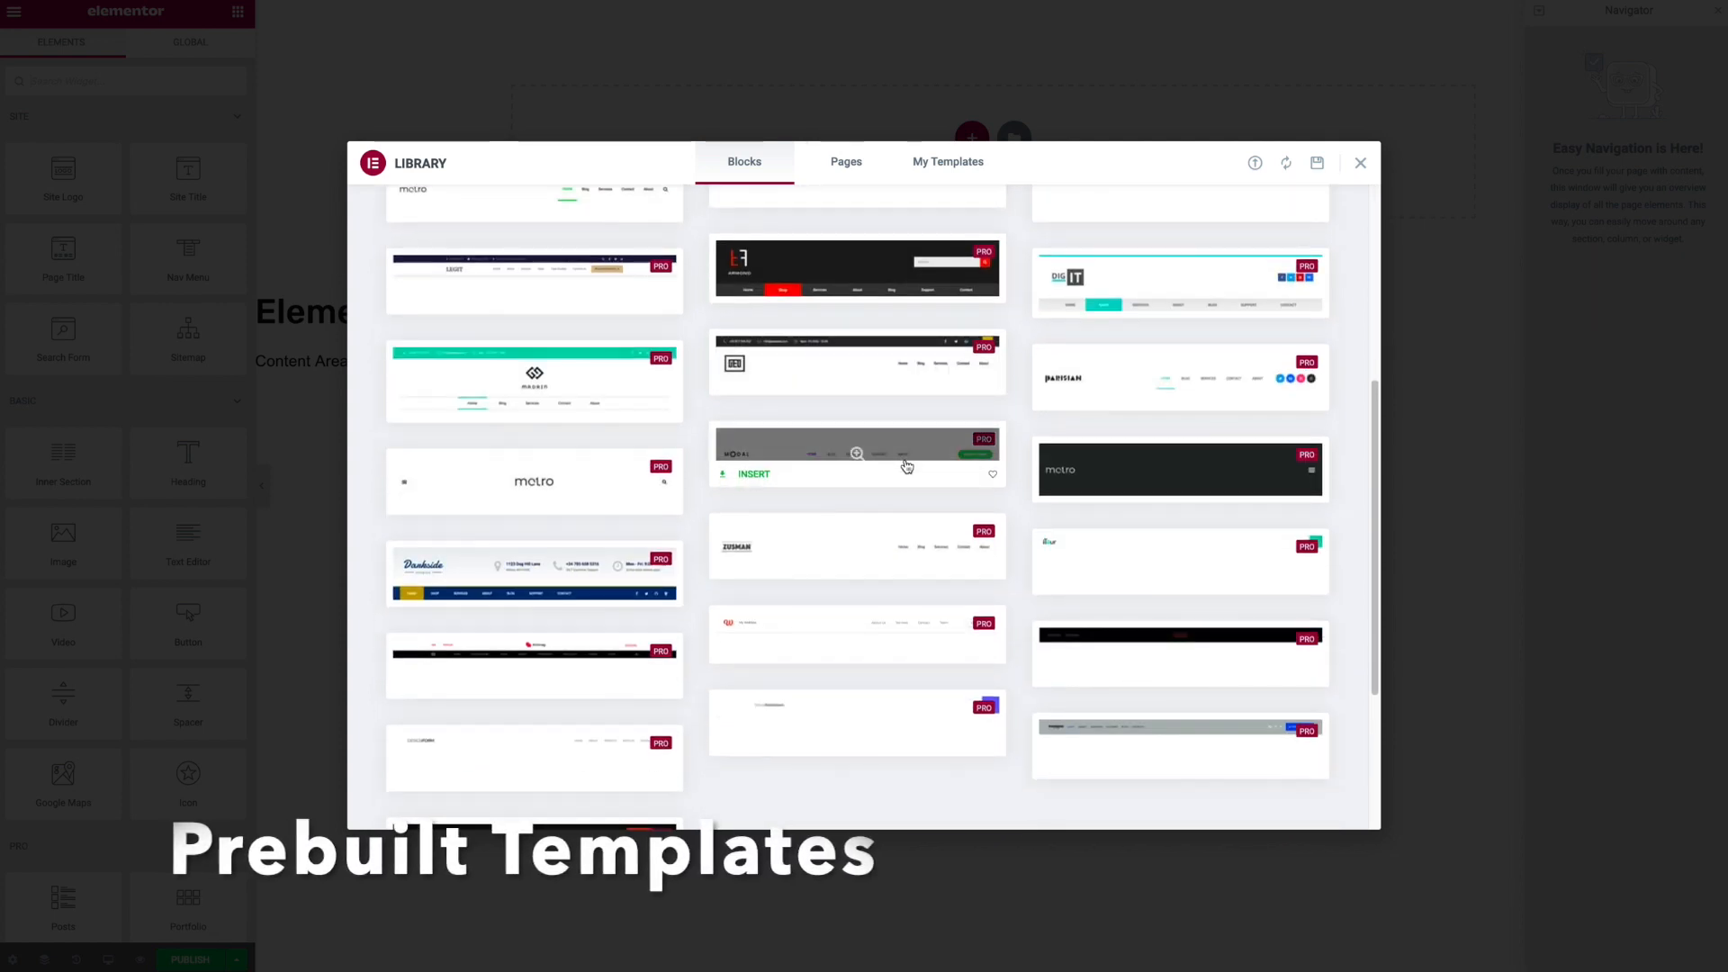
pyautogui.scroll(5, 906, 465)
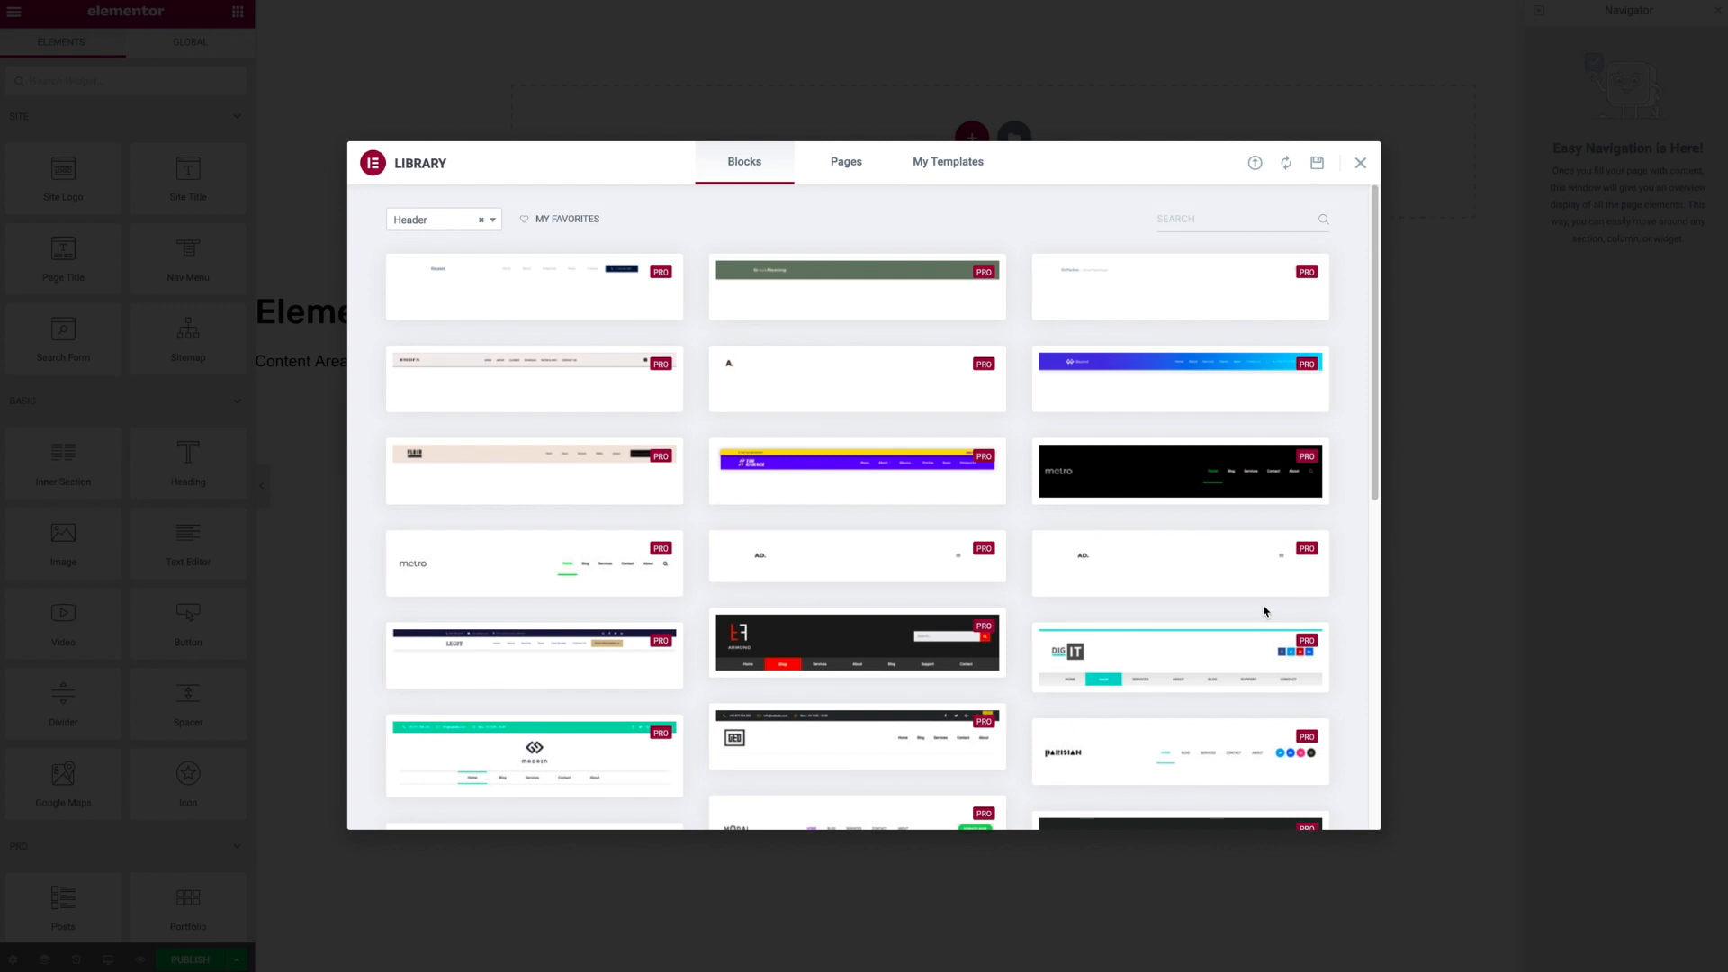
pyautogui.moveTo(512, 290)
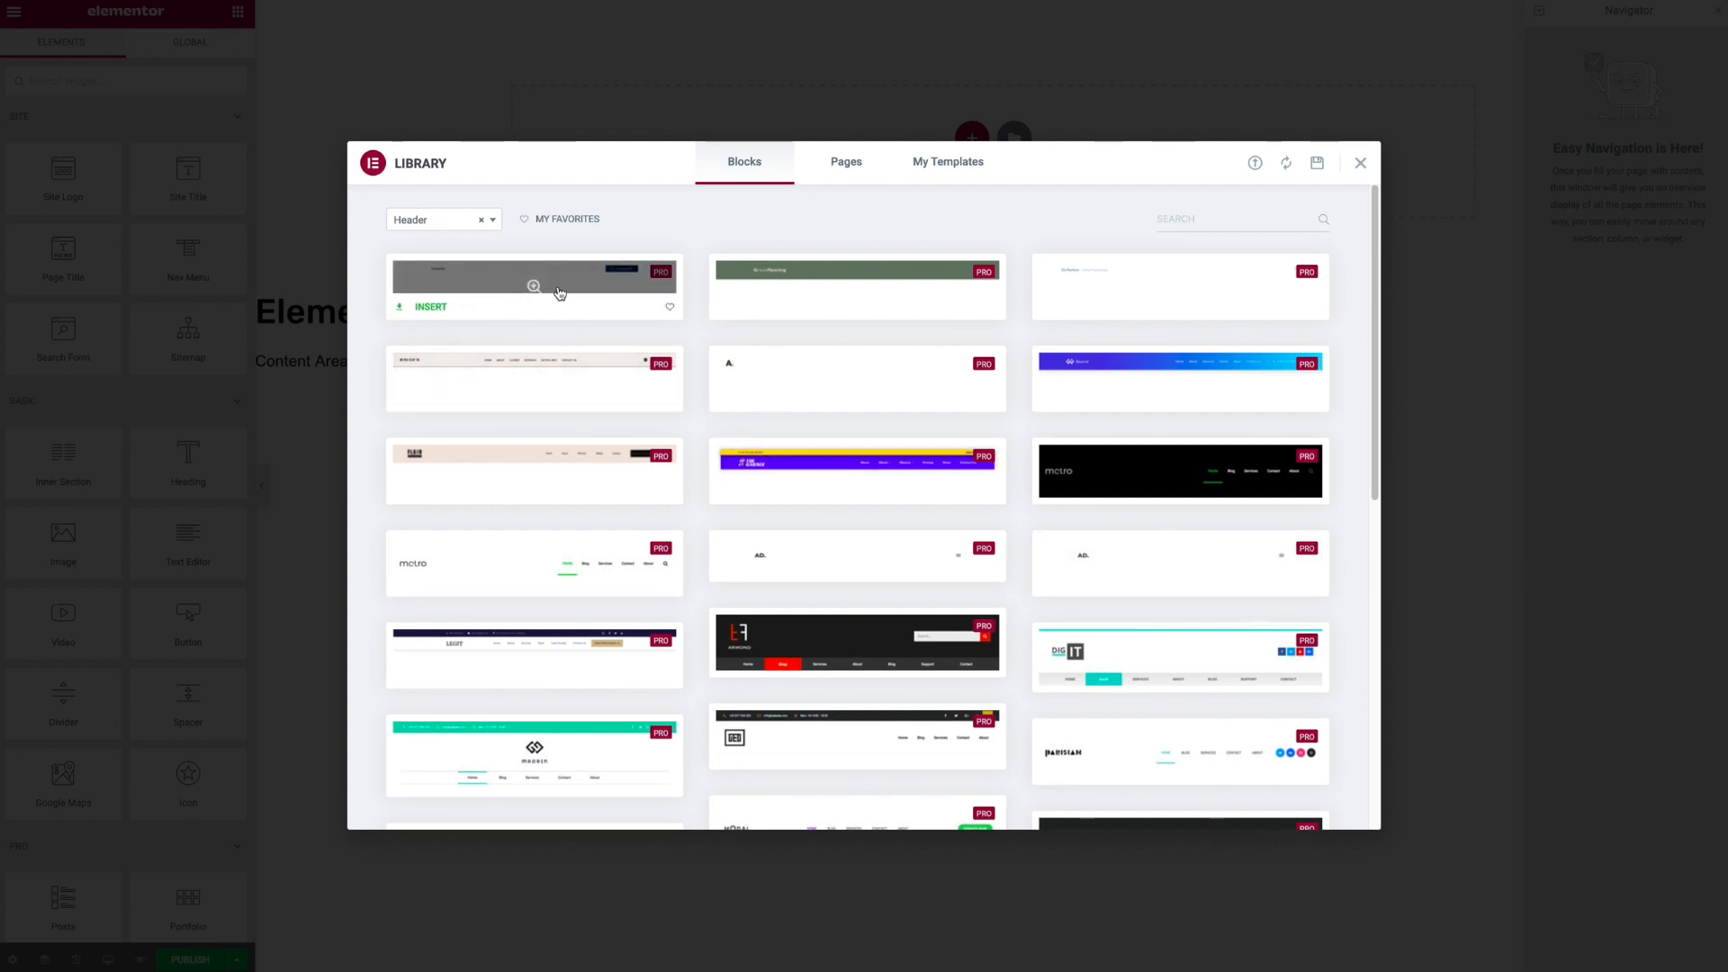
# - Preview a header block, return to the library, and insert a header block with logo, menu and Donate Now button
pyautogui.click(533, 286)
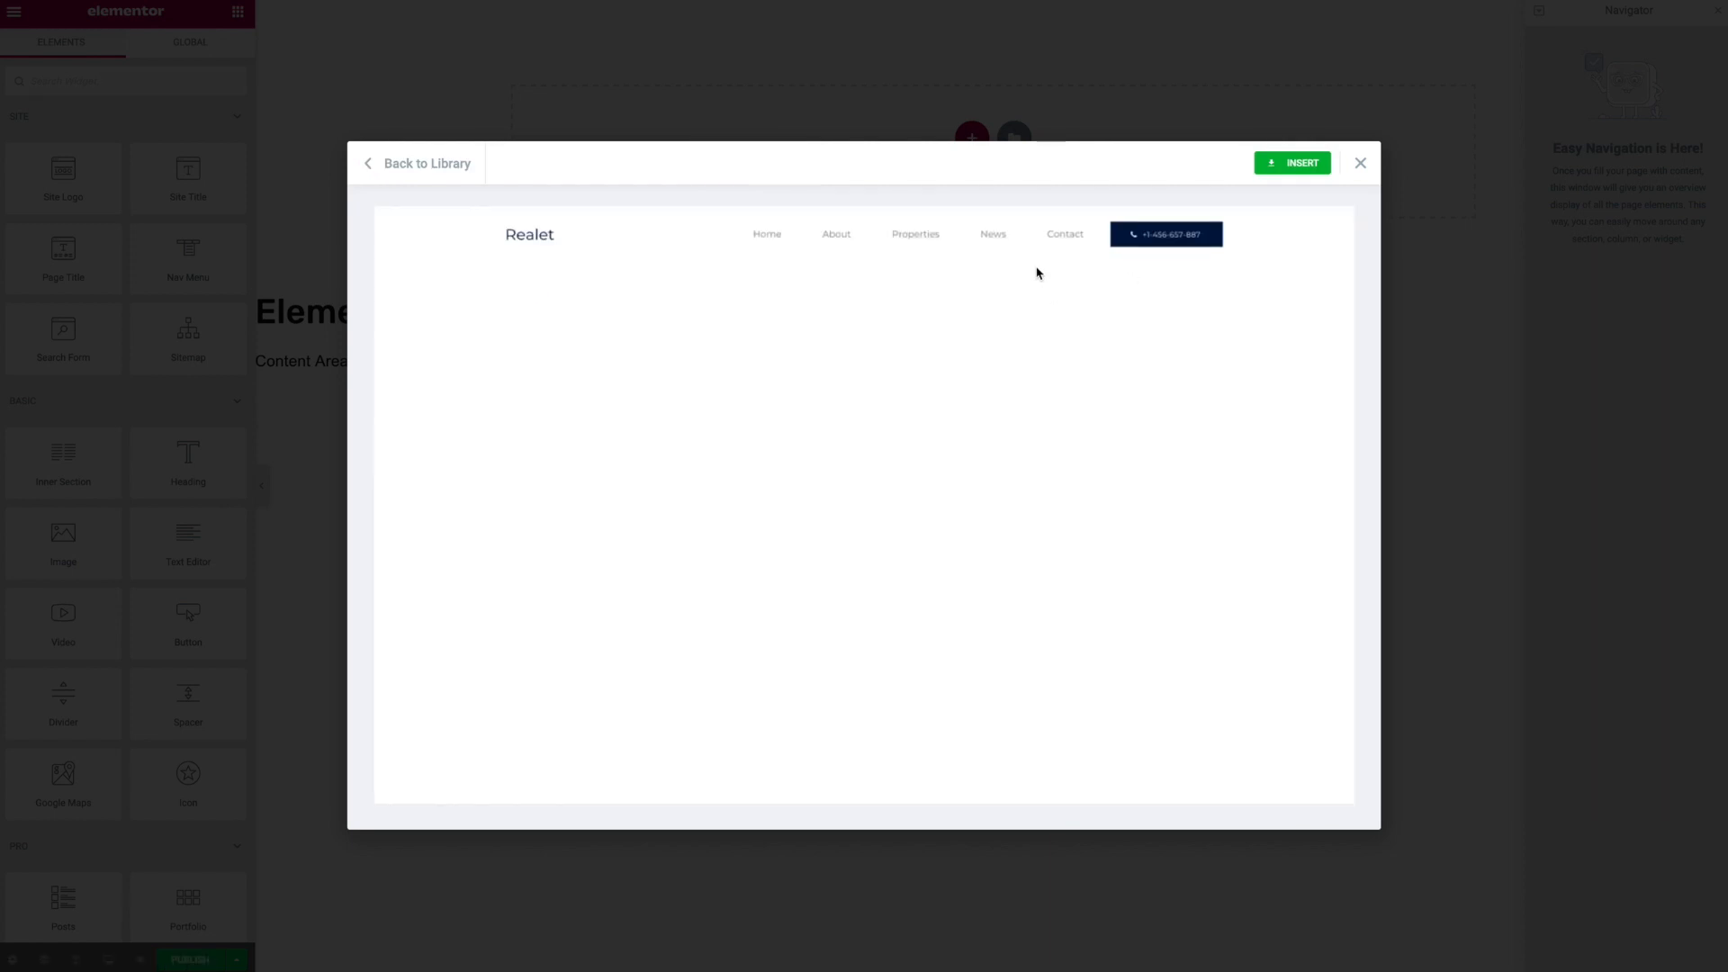
pyautogui.click(423, 164)
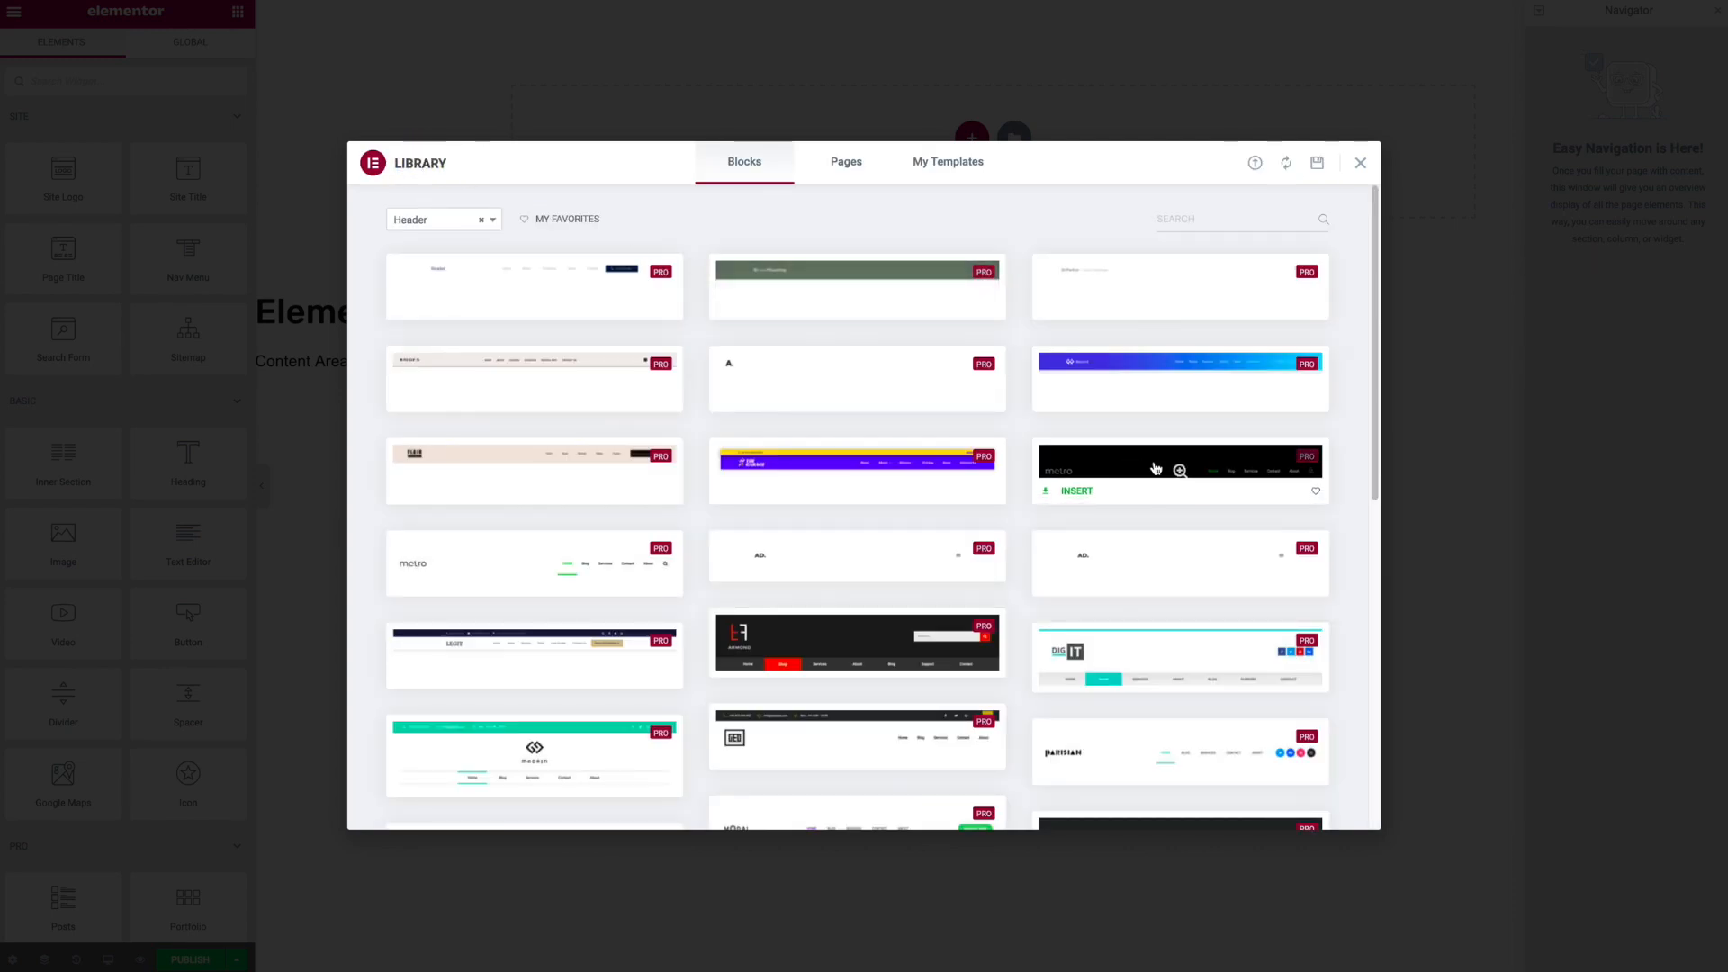
pyautogui.scroll(-2, 1182, 466)
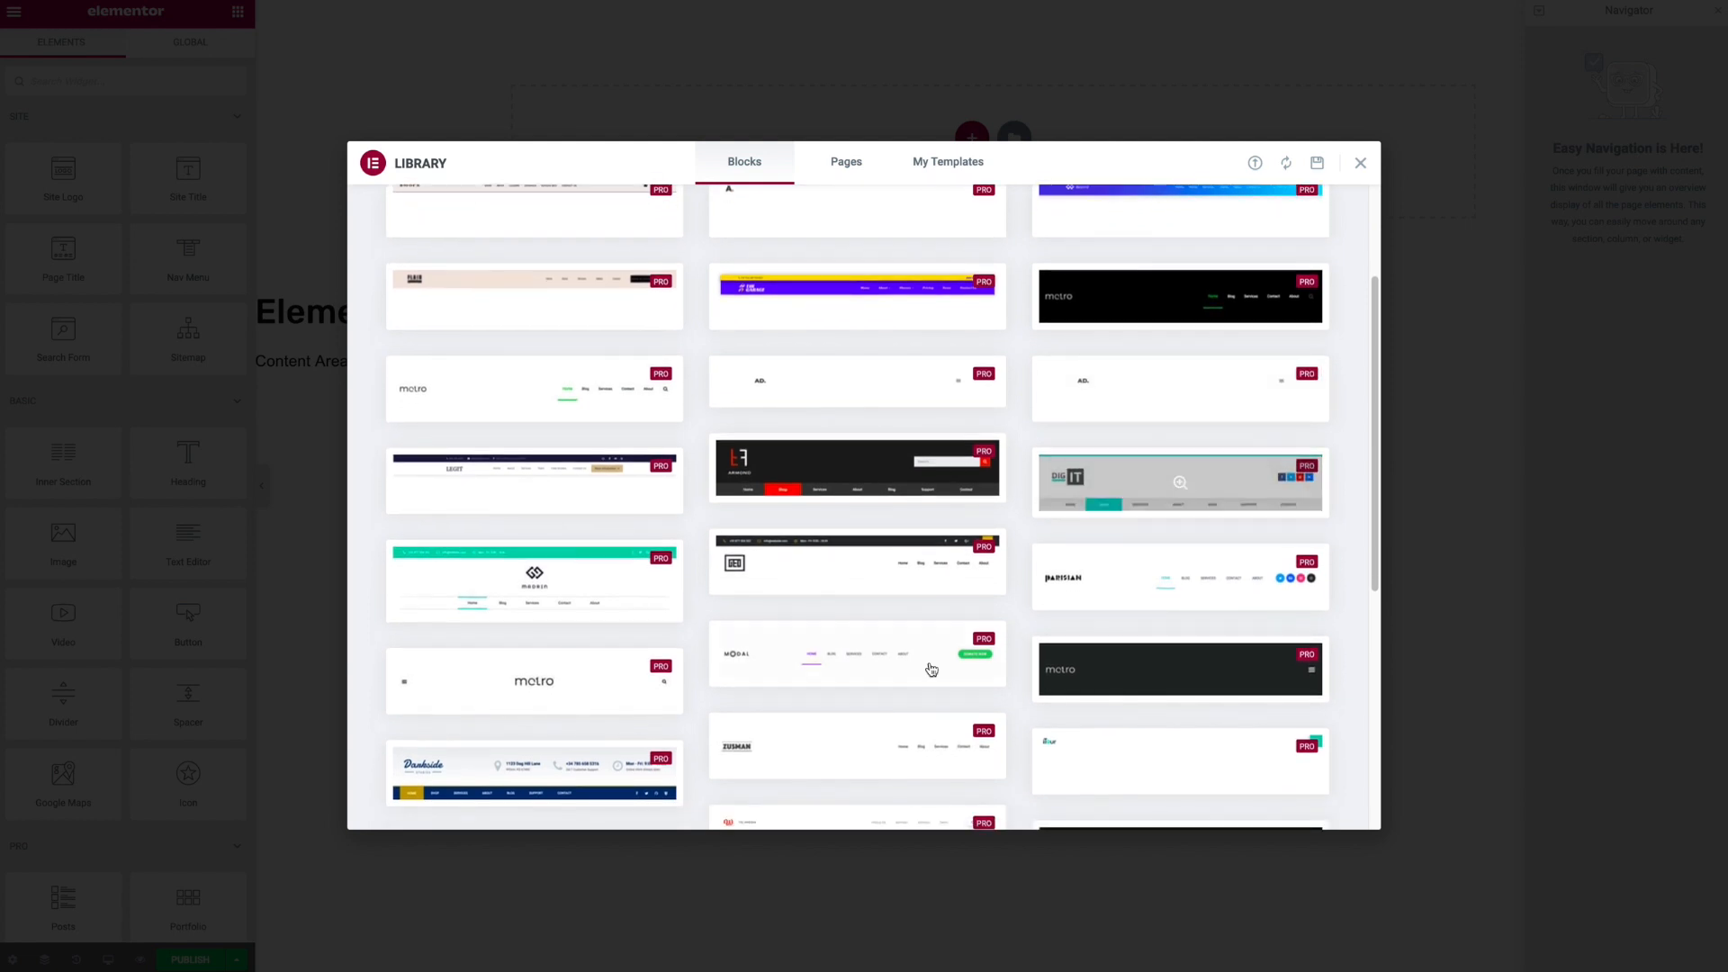
pyautogui.click(752, 675)
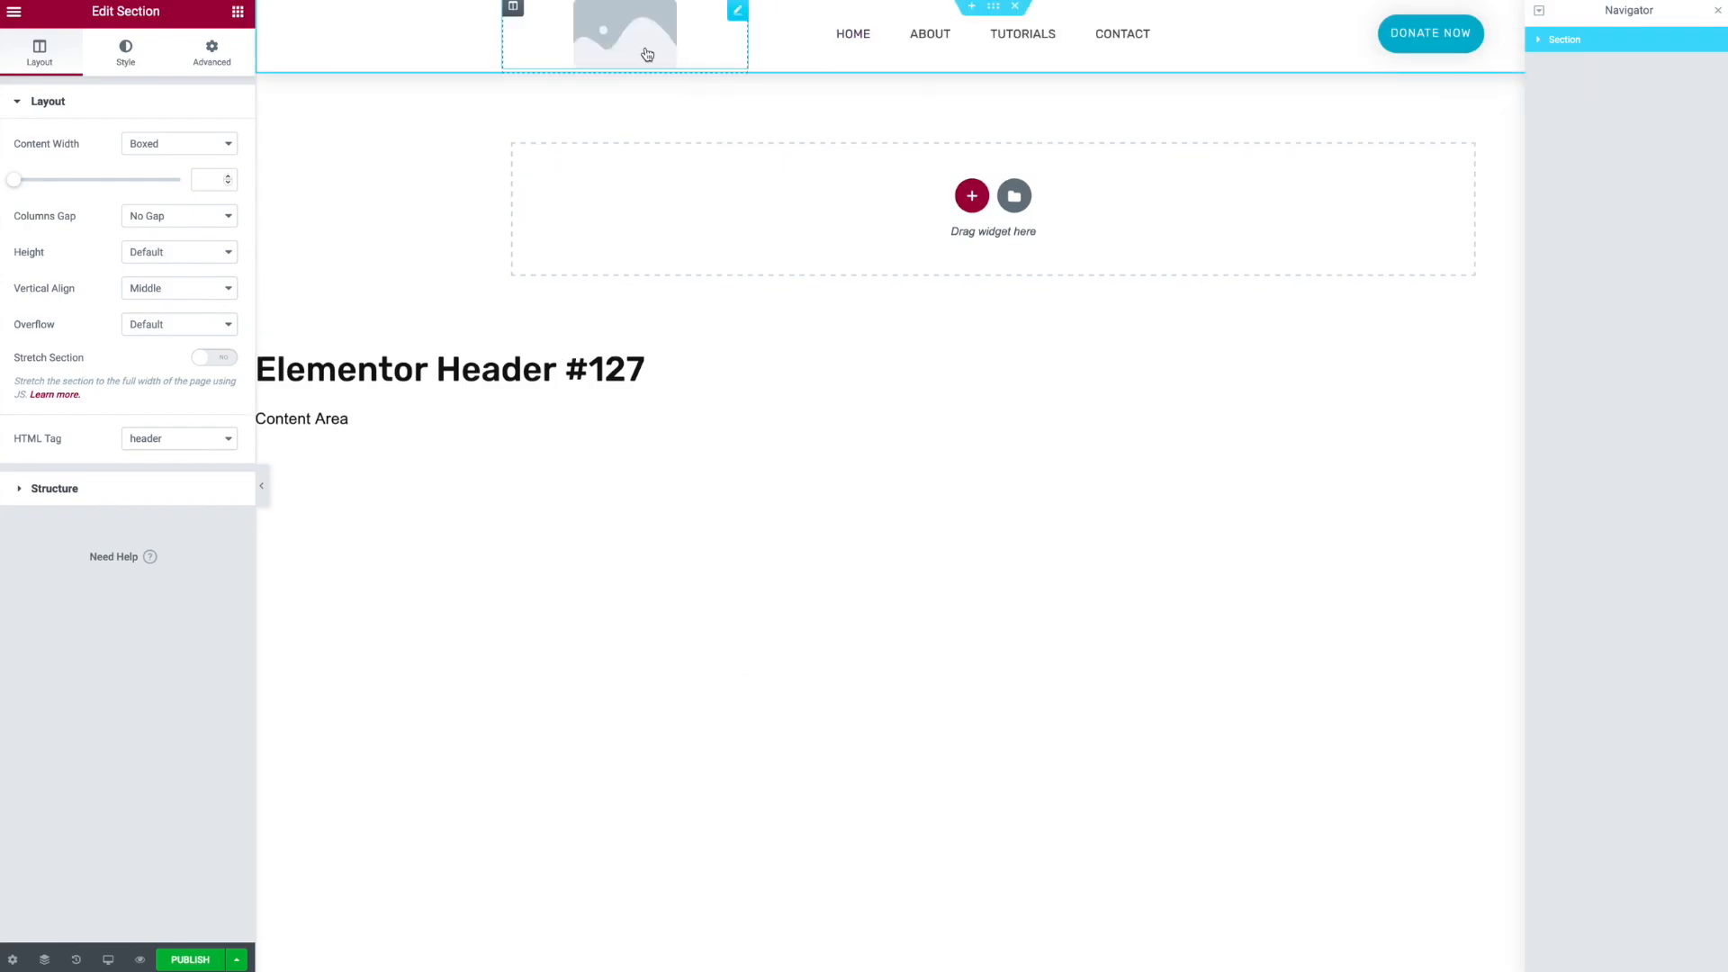
# - Add a new single-column section to the header template
pyautogui.click(972, 209)
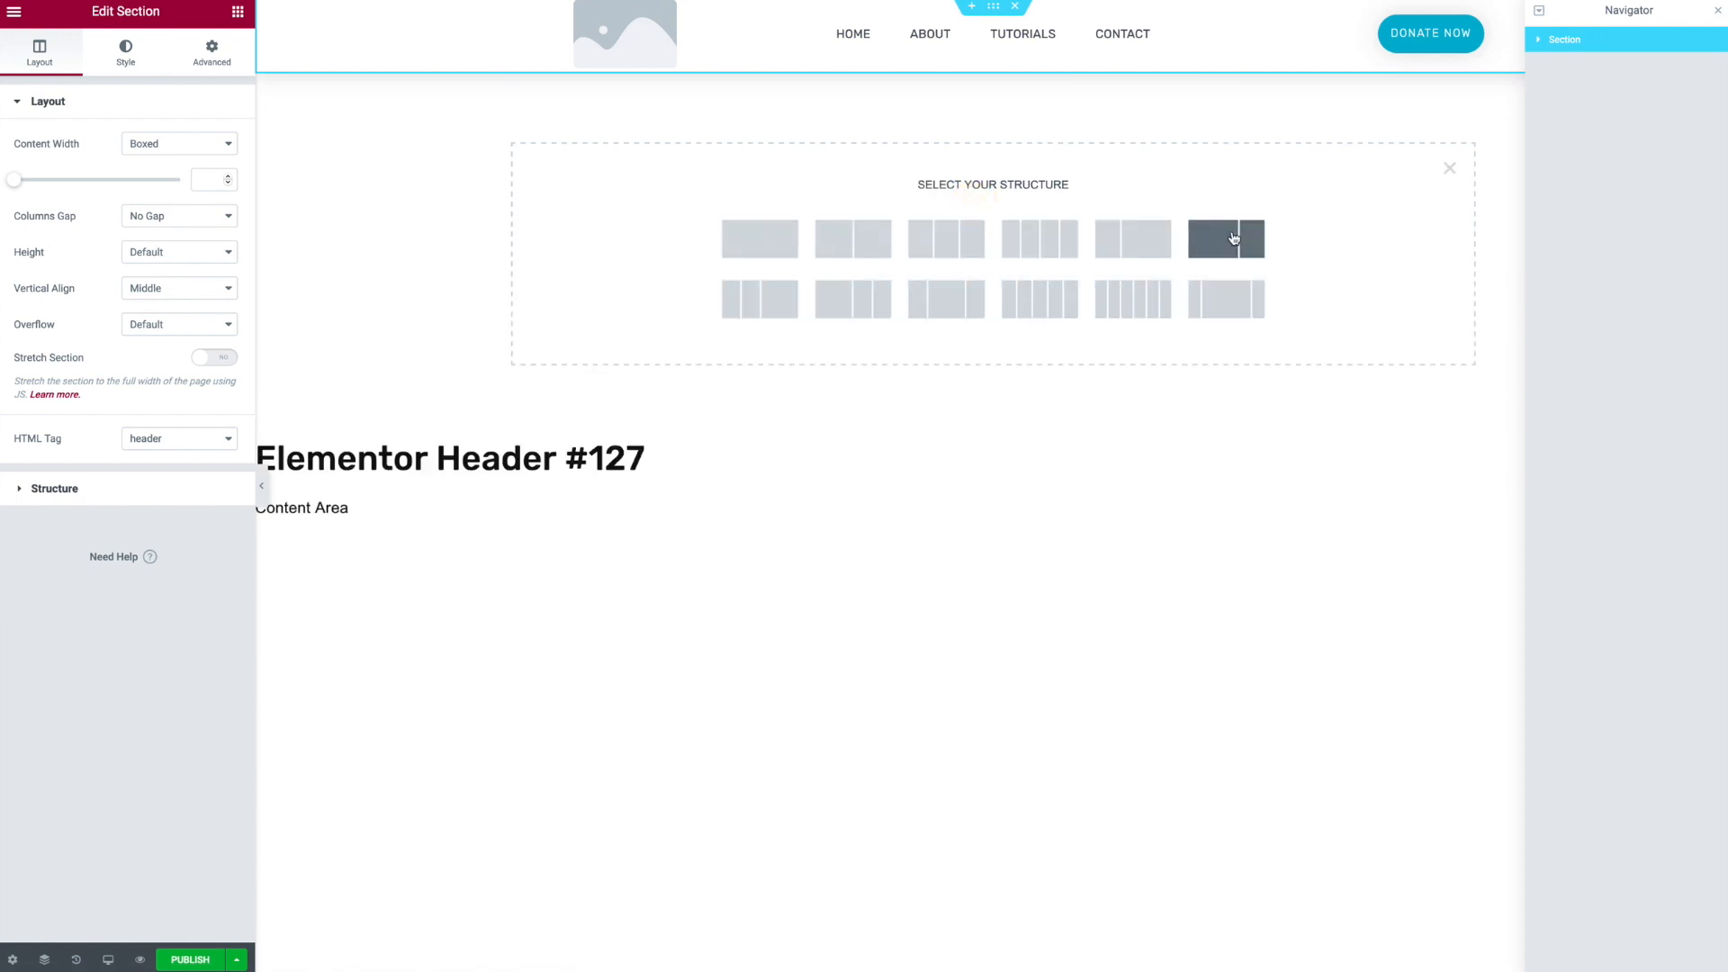
pyautogui.click(755, 250)
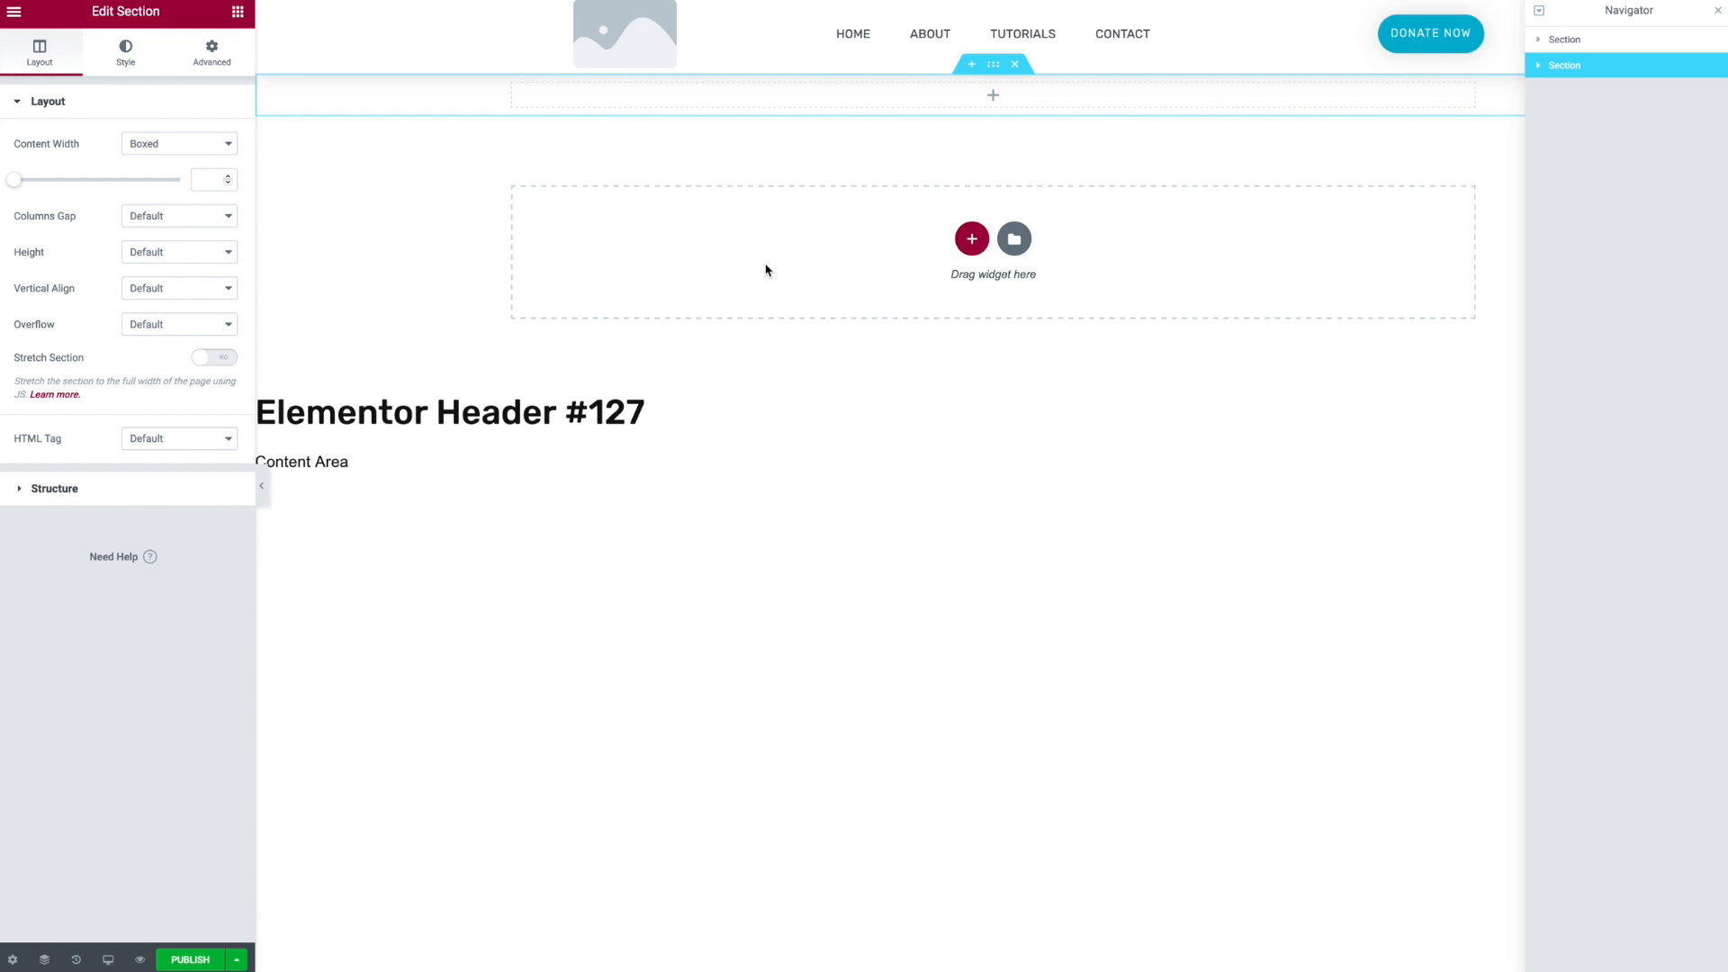
# - Drag a Nav Menu widget into the header area and open the Nav Menu widget's settings
pyautogui.click(238, 16)
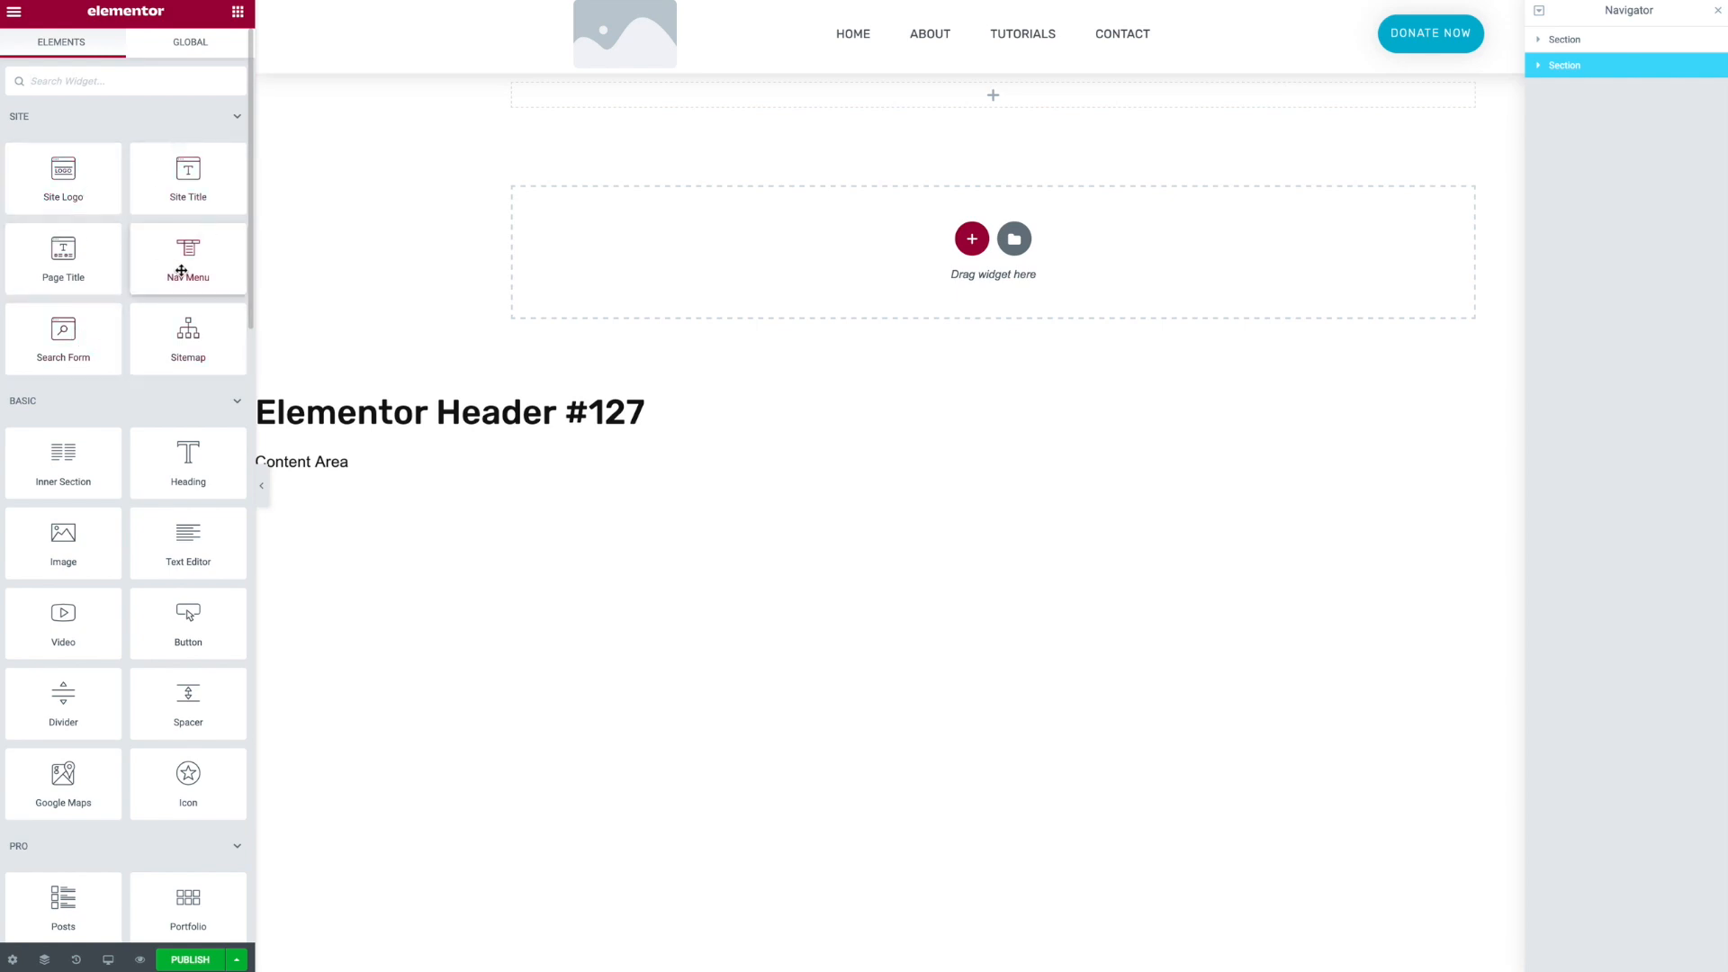
pyautogui.moveTo(183, 264); pyautogui.dragTo(1015, 76)
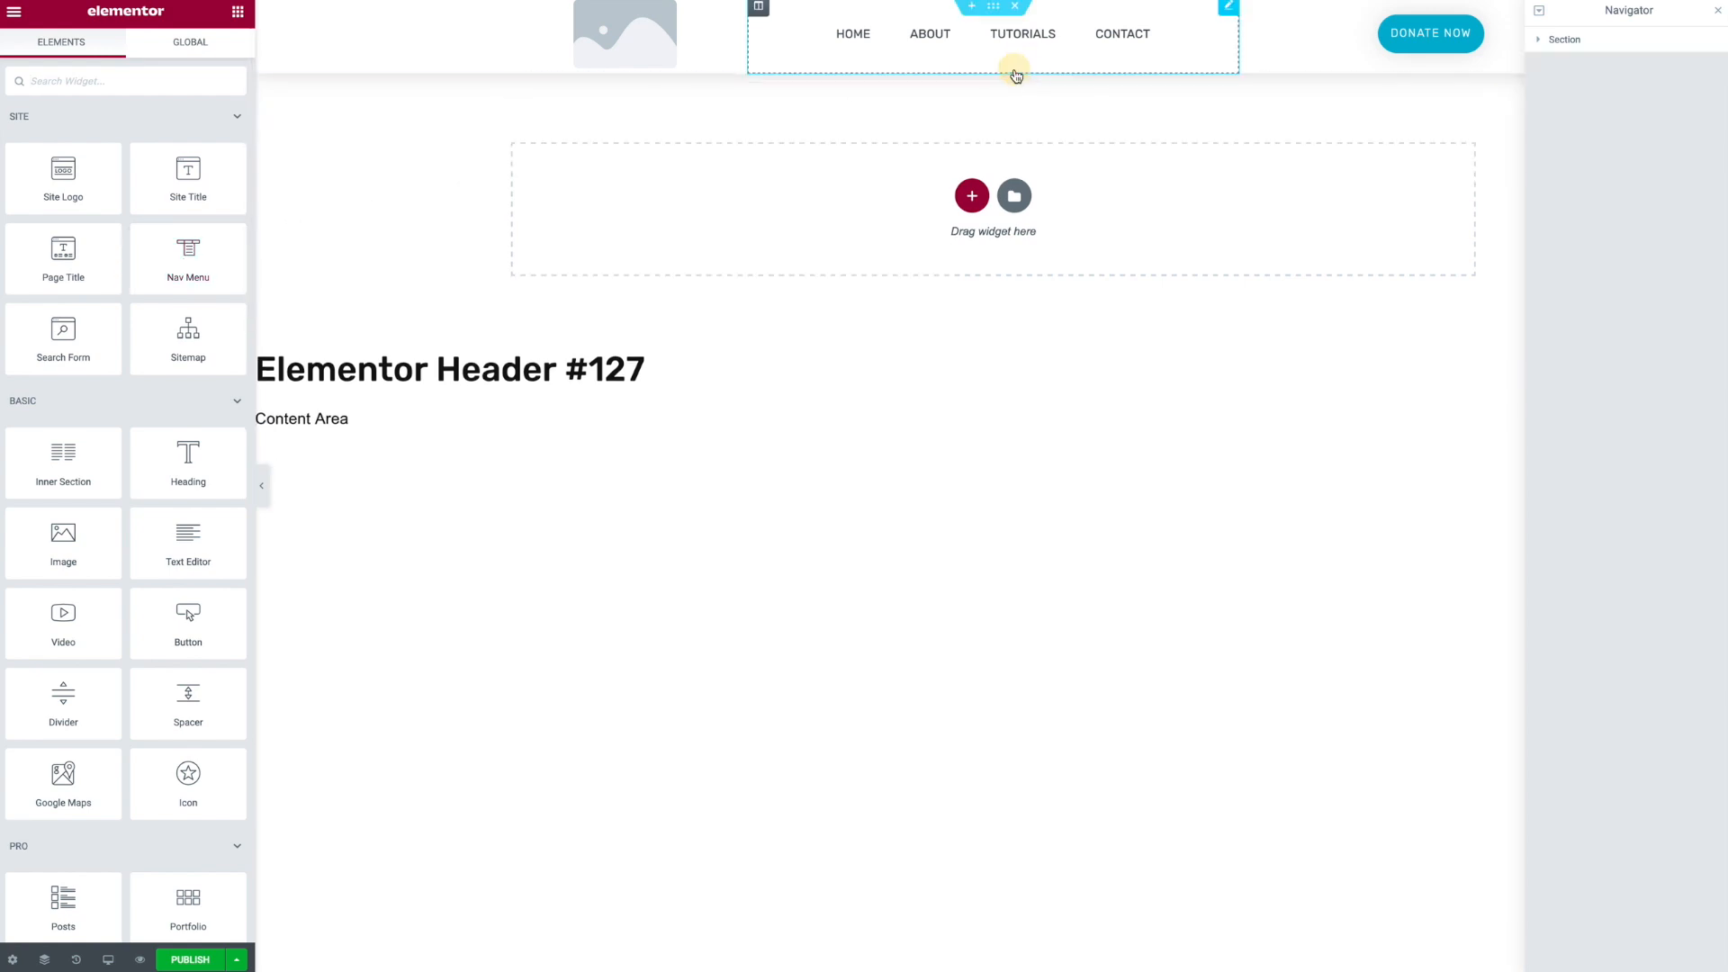
pyautogui.click(1198, 38)
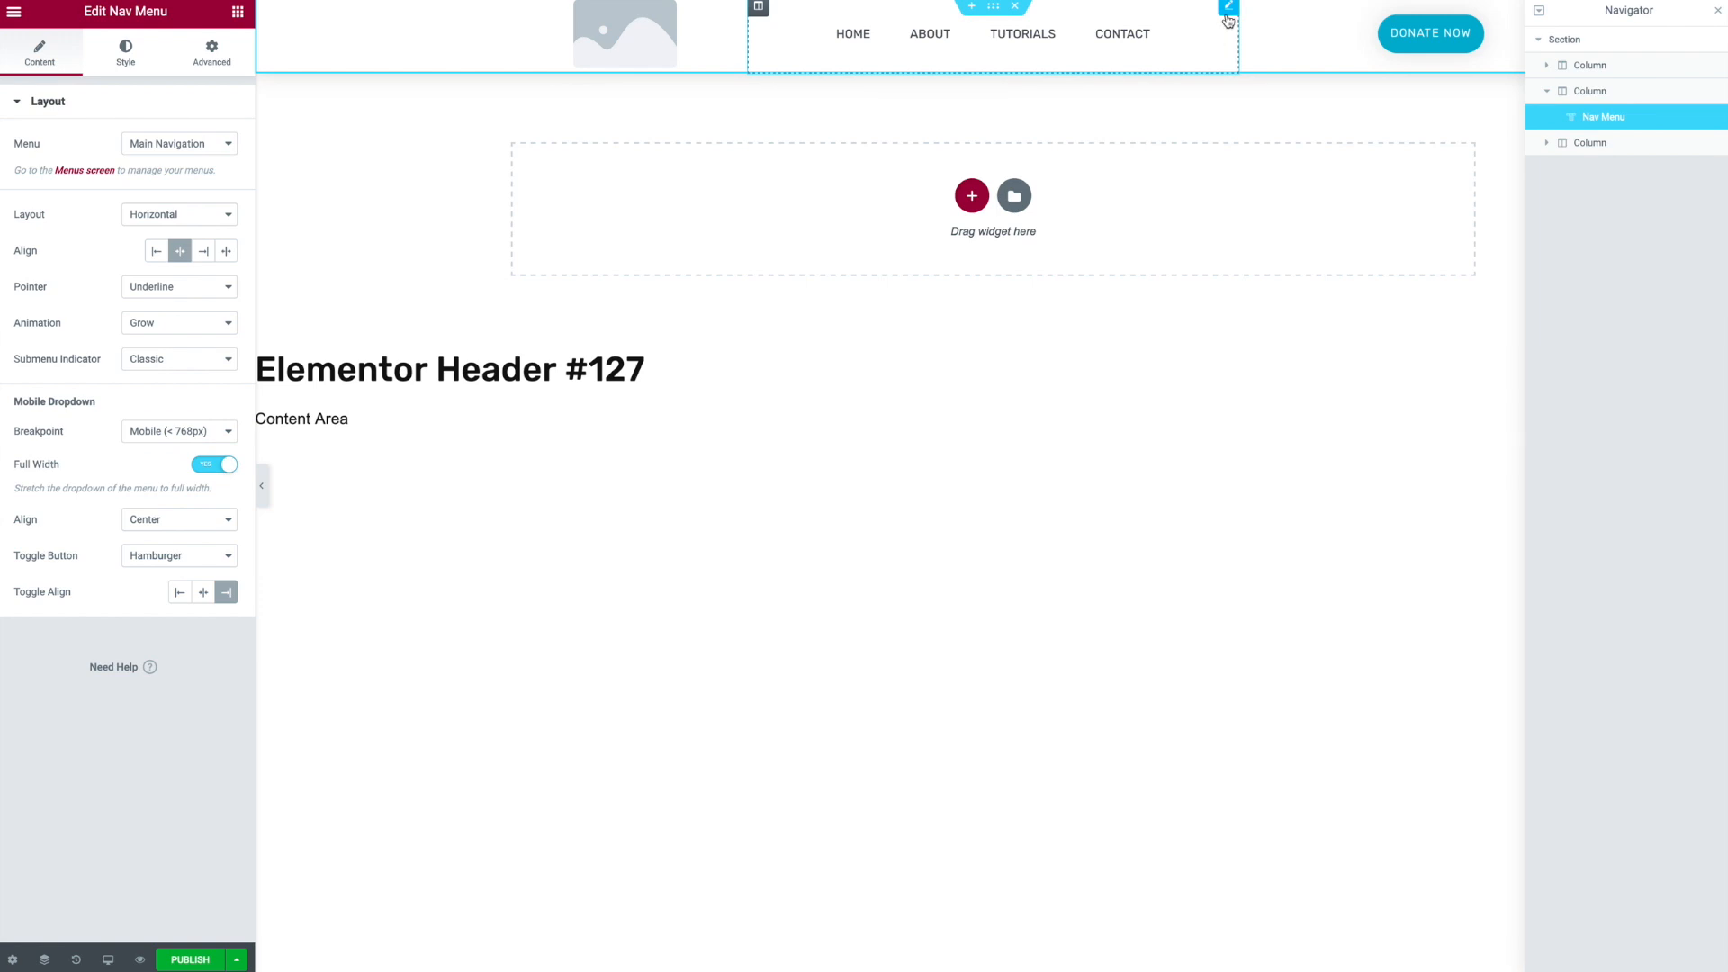
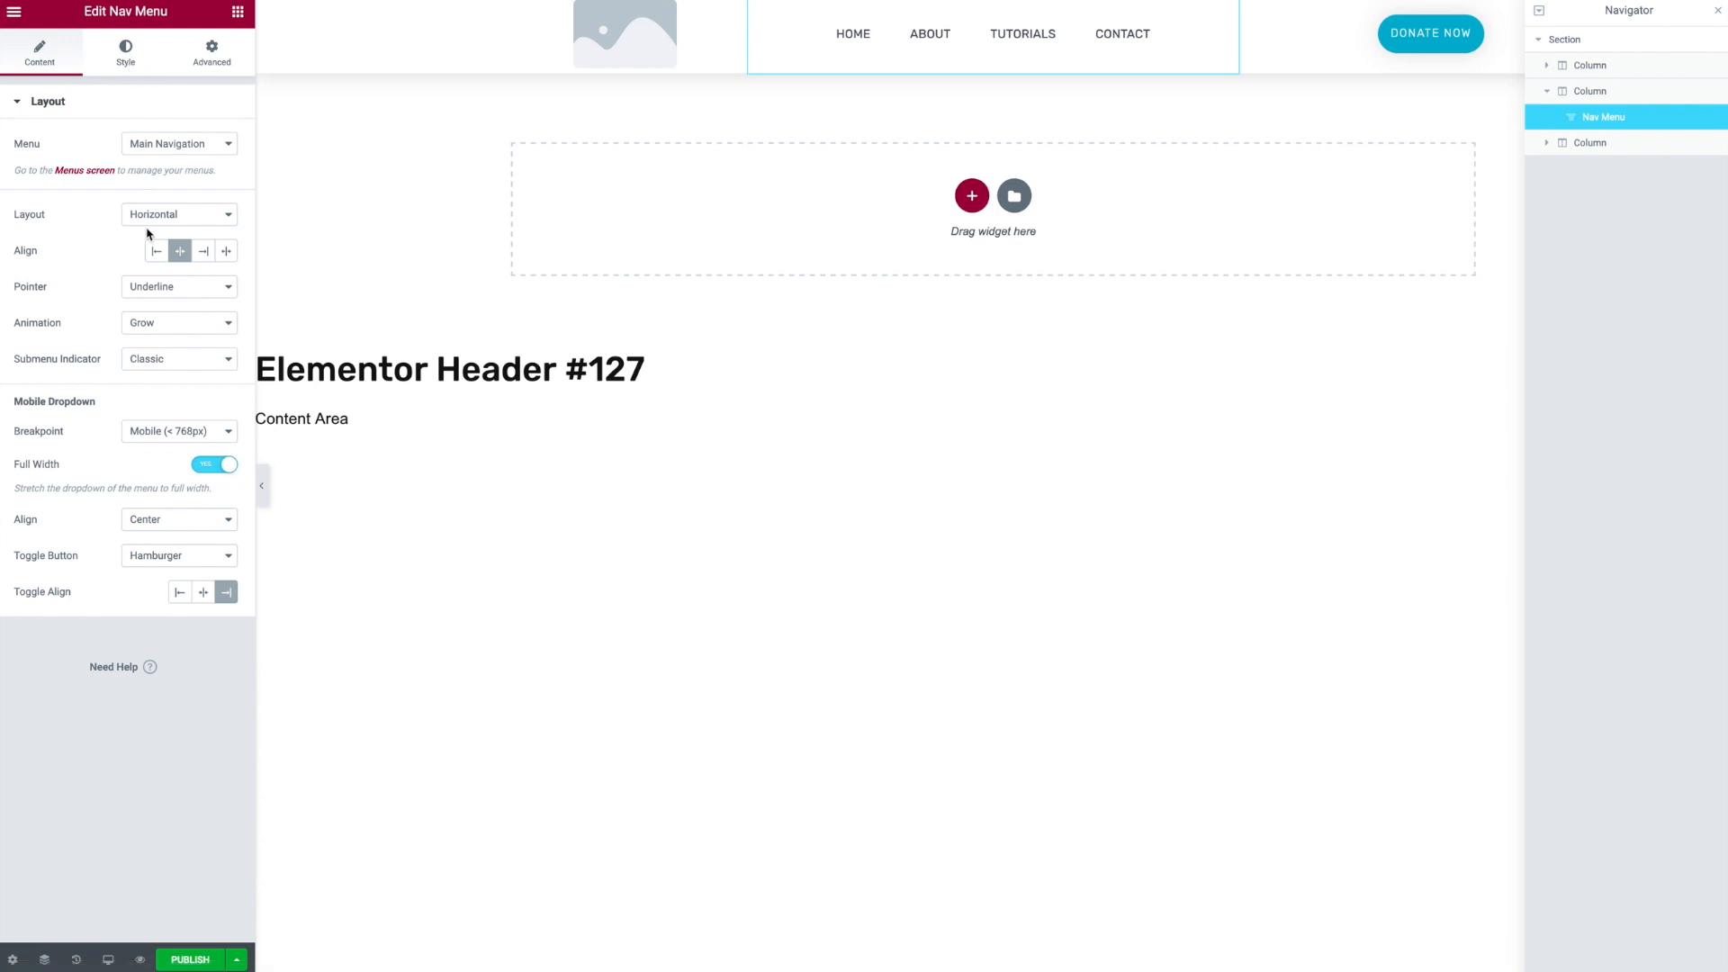
# - Switch to the mobile preview and hide the Donate Now button on mobile devices
pyautogui.click(108, 959)
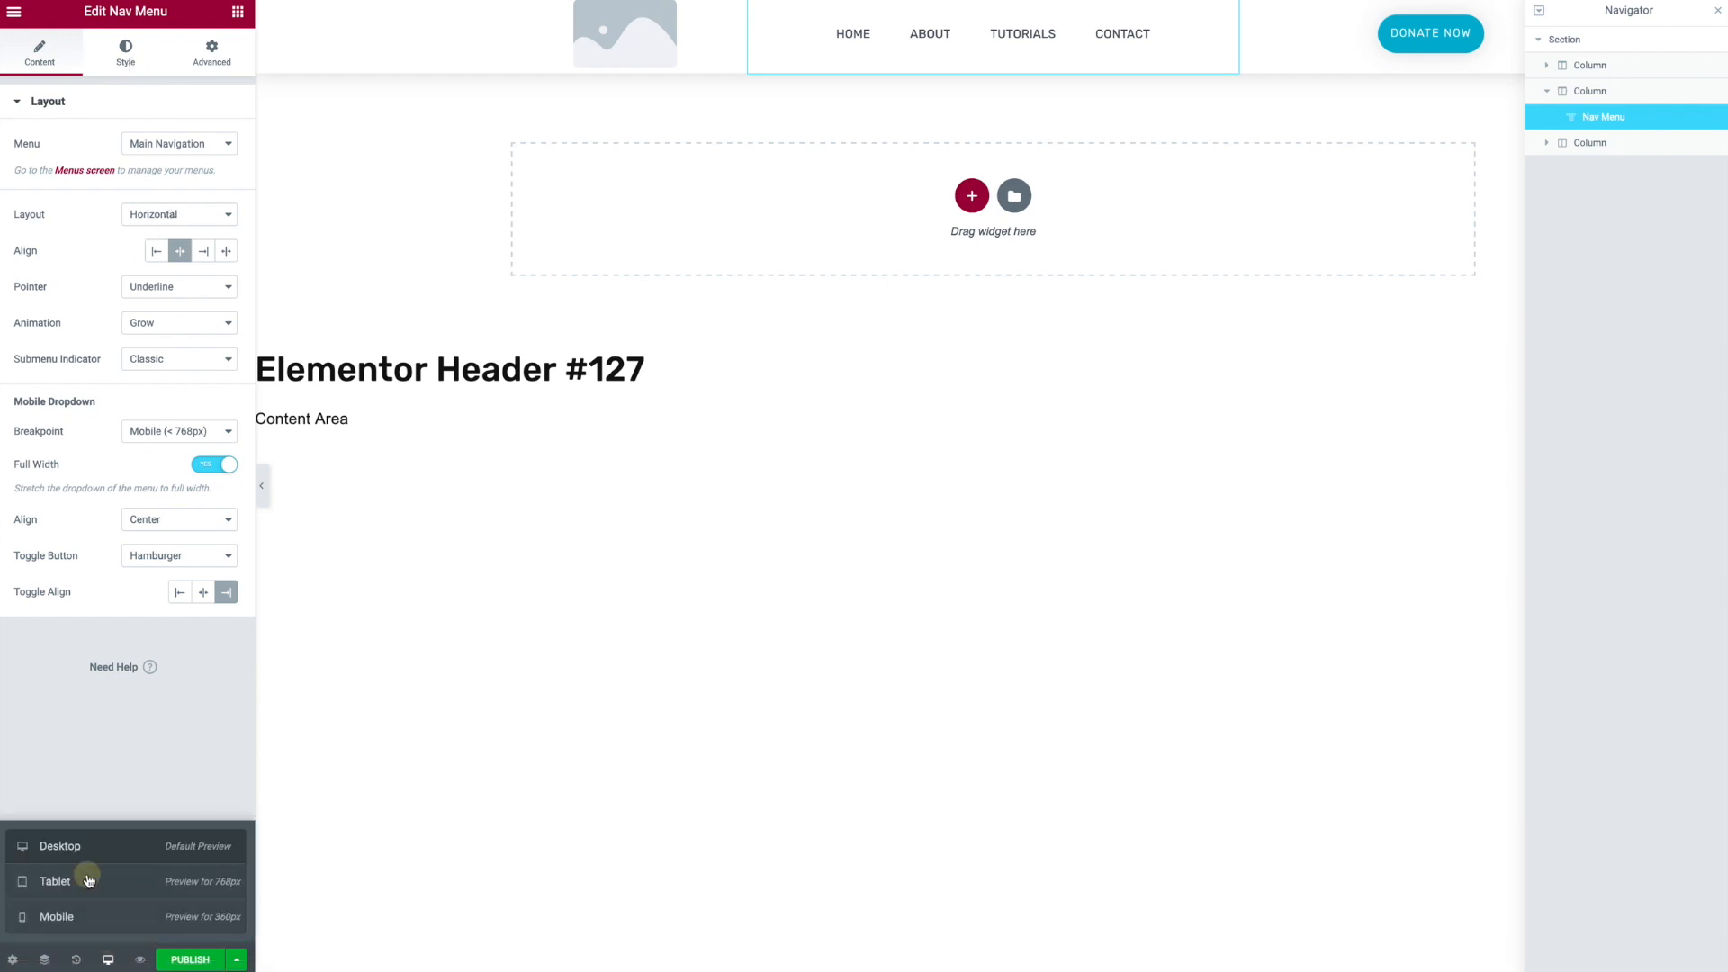
pyautogui.click(87, 881)
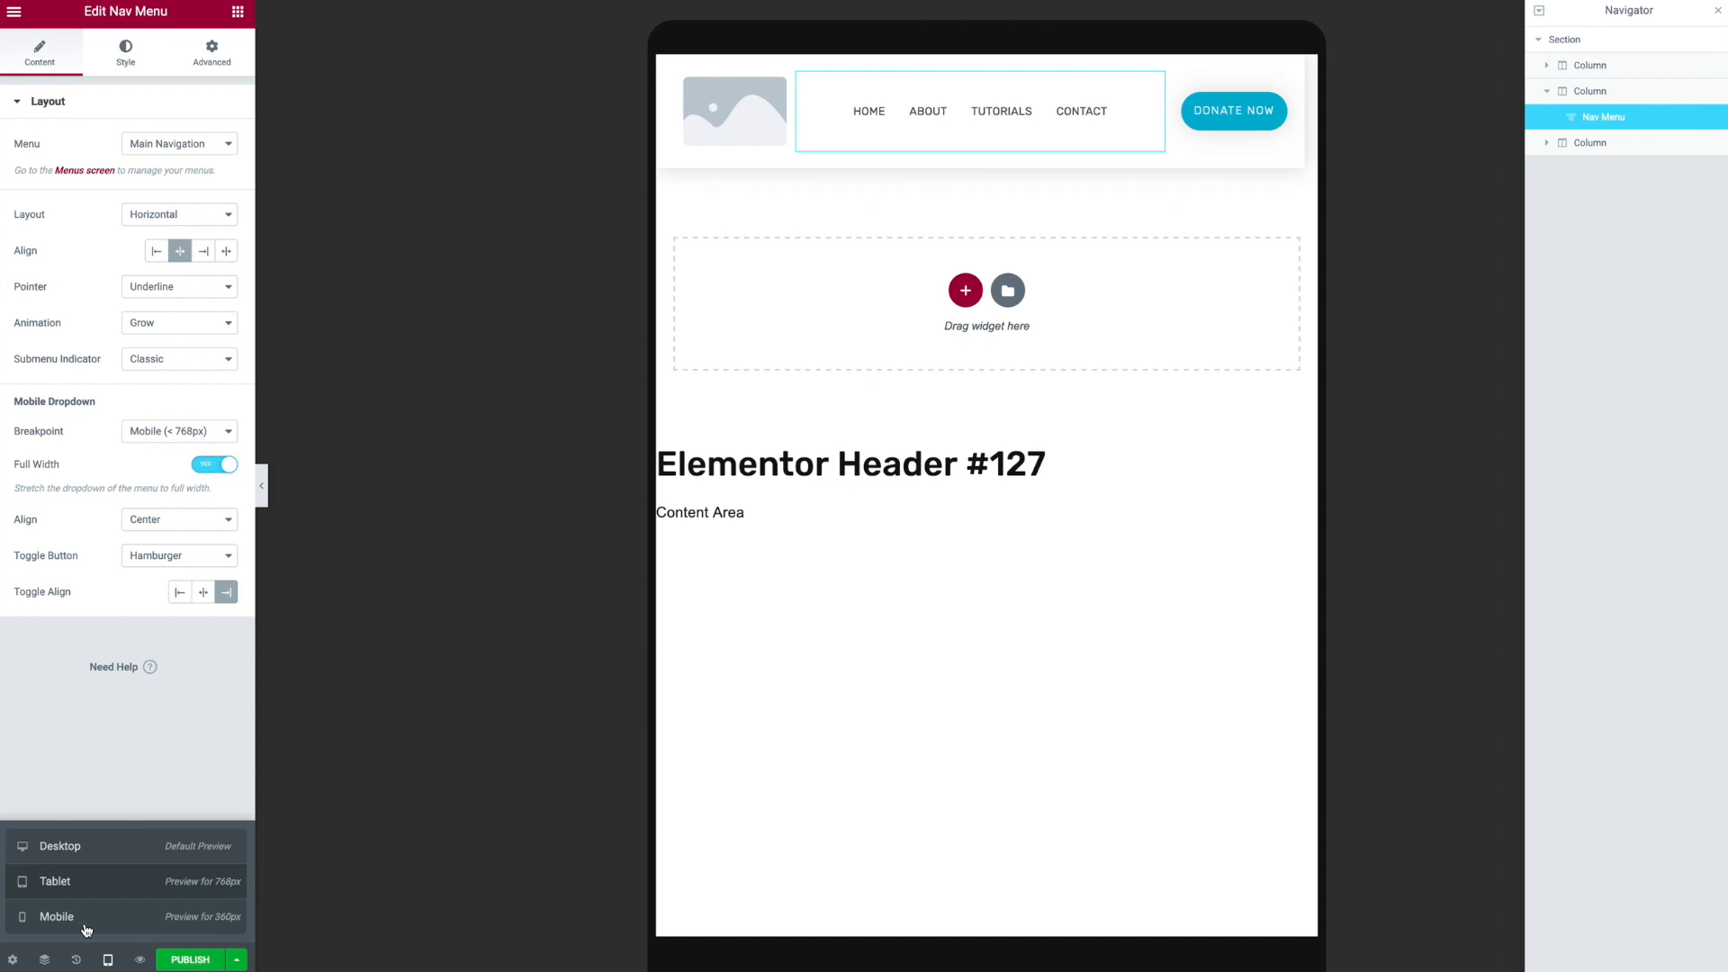
pyautogui.click(86, 923)
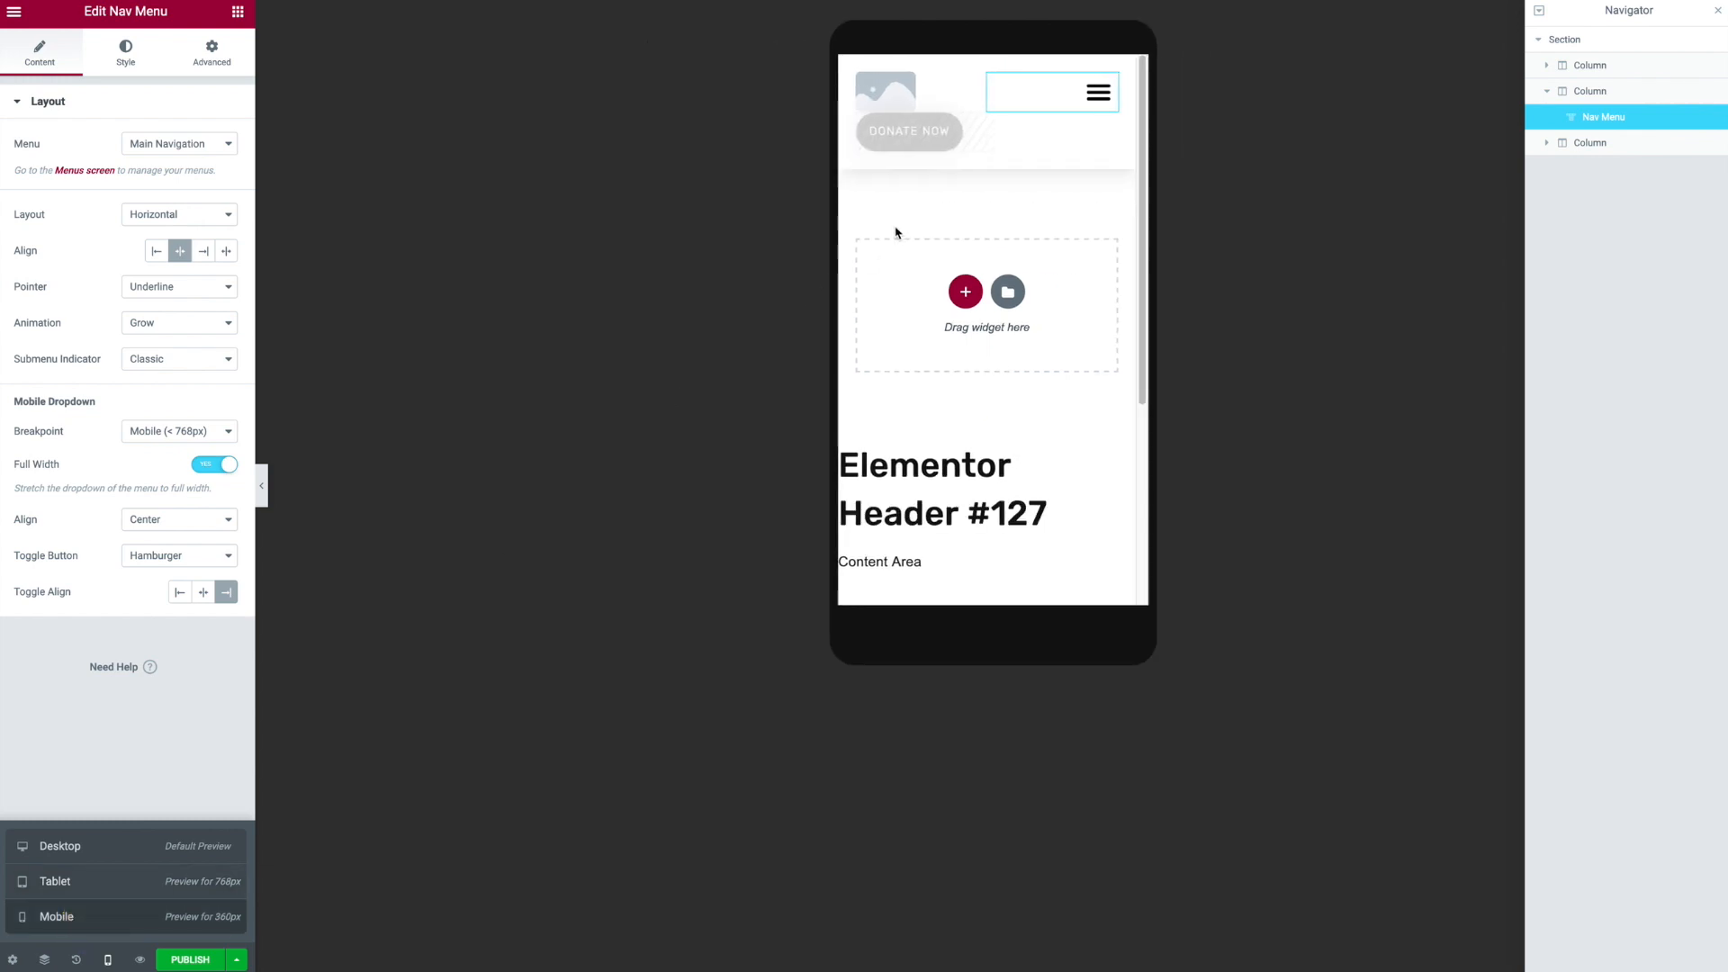
pyautogui.click(975, 125)
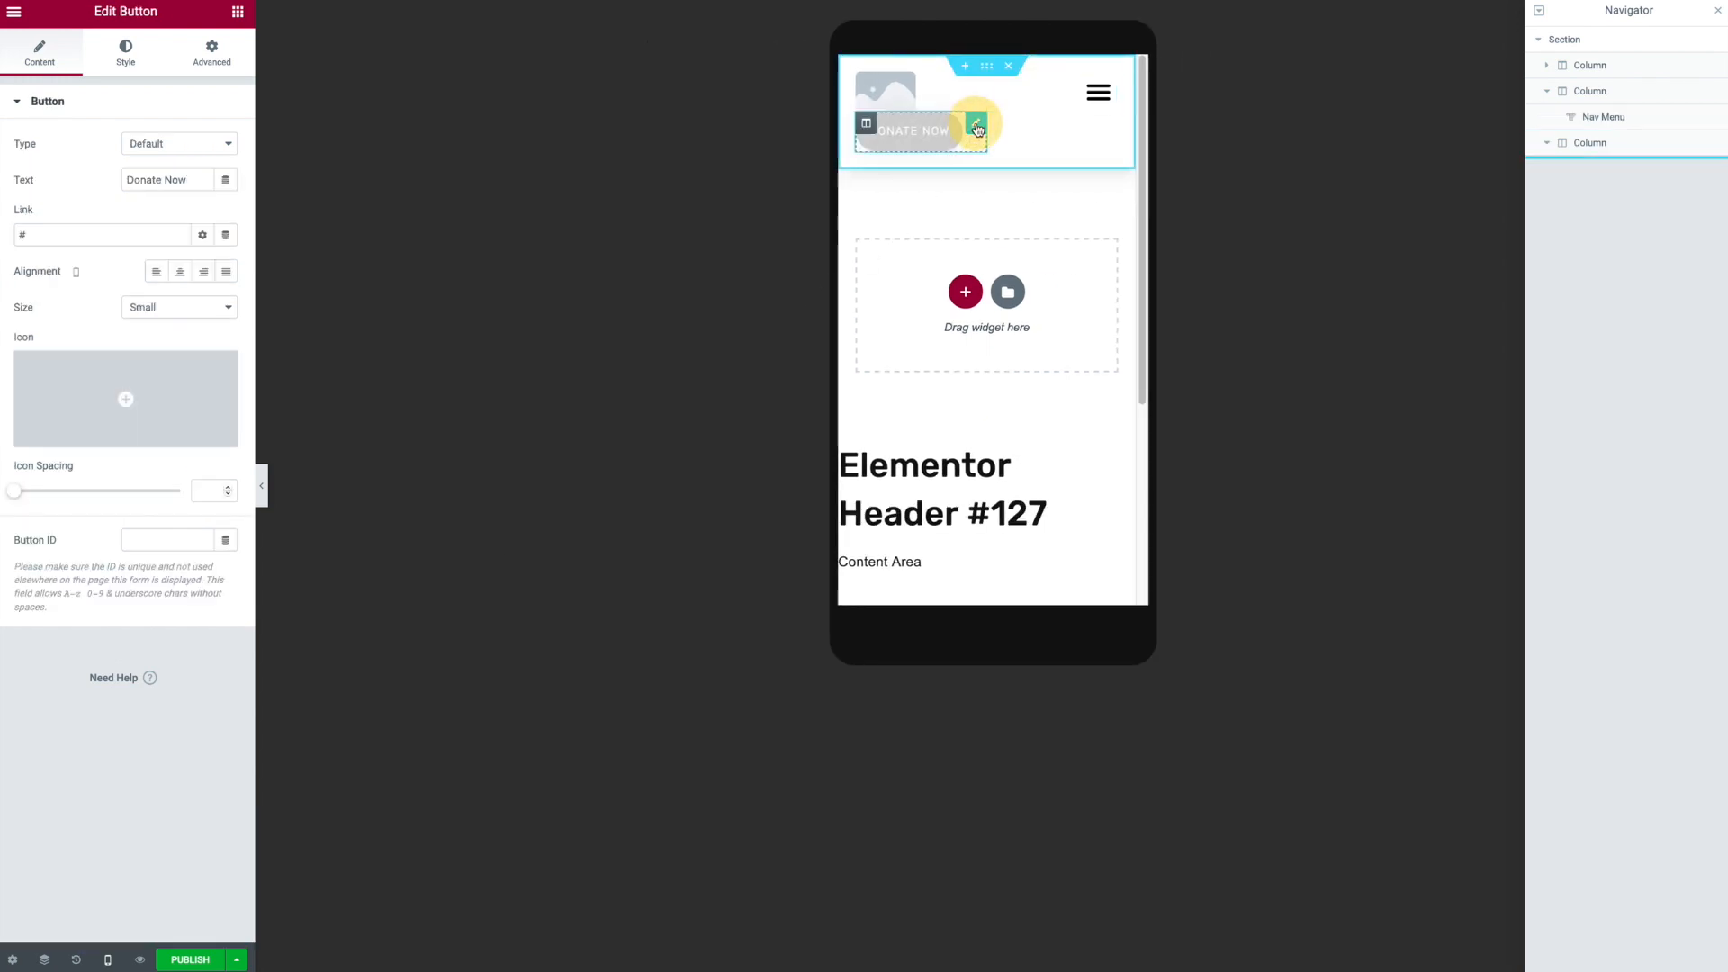
pyautogui.click(221, 69)
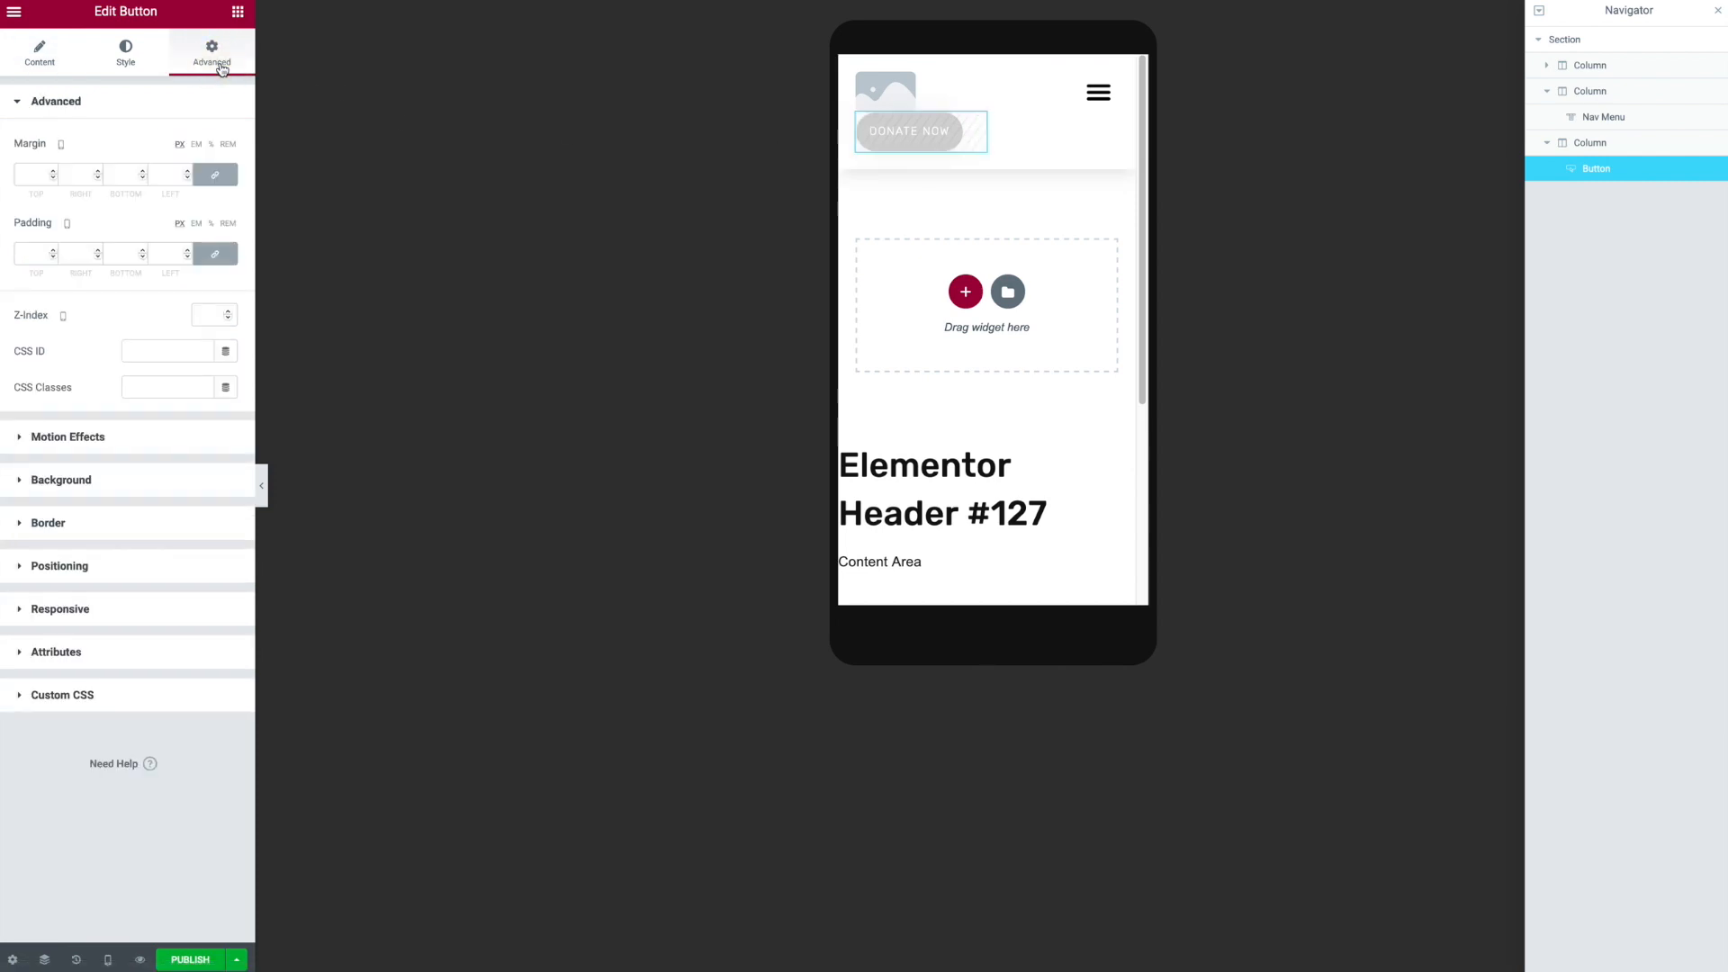
pyautogui.click(108, 608)
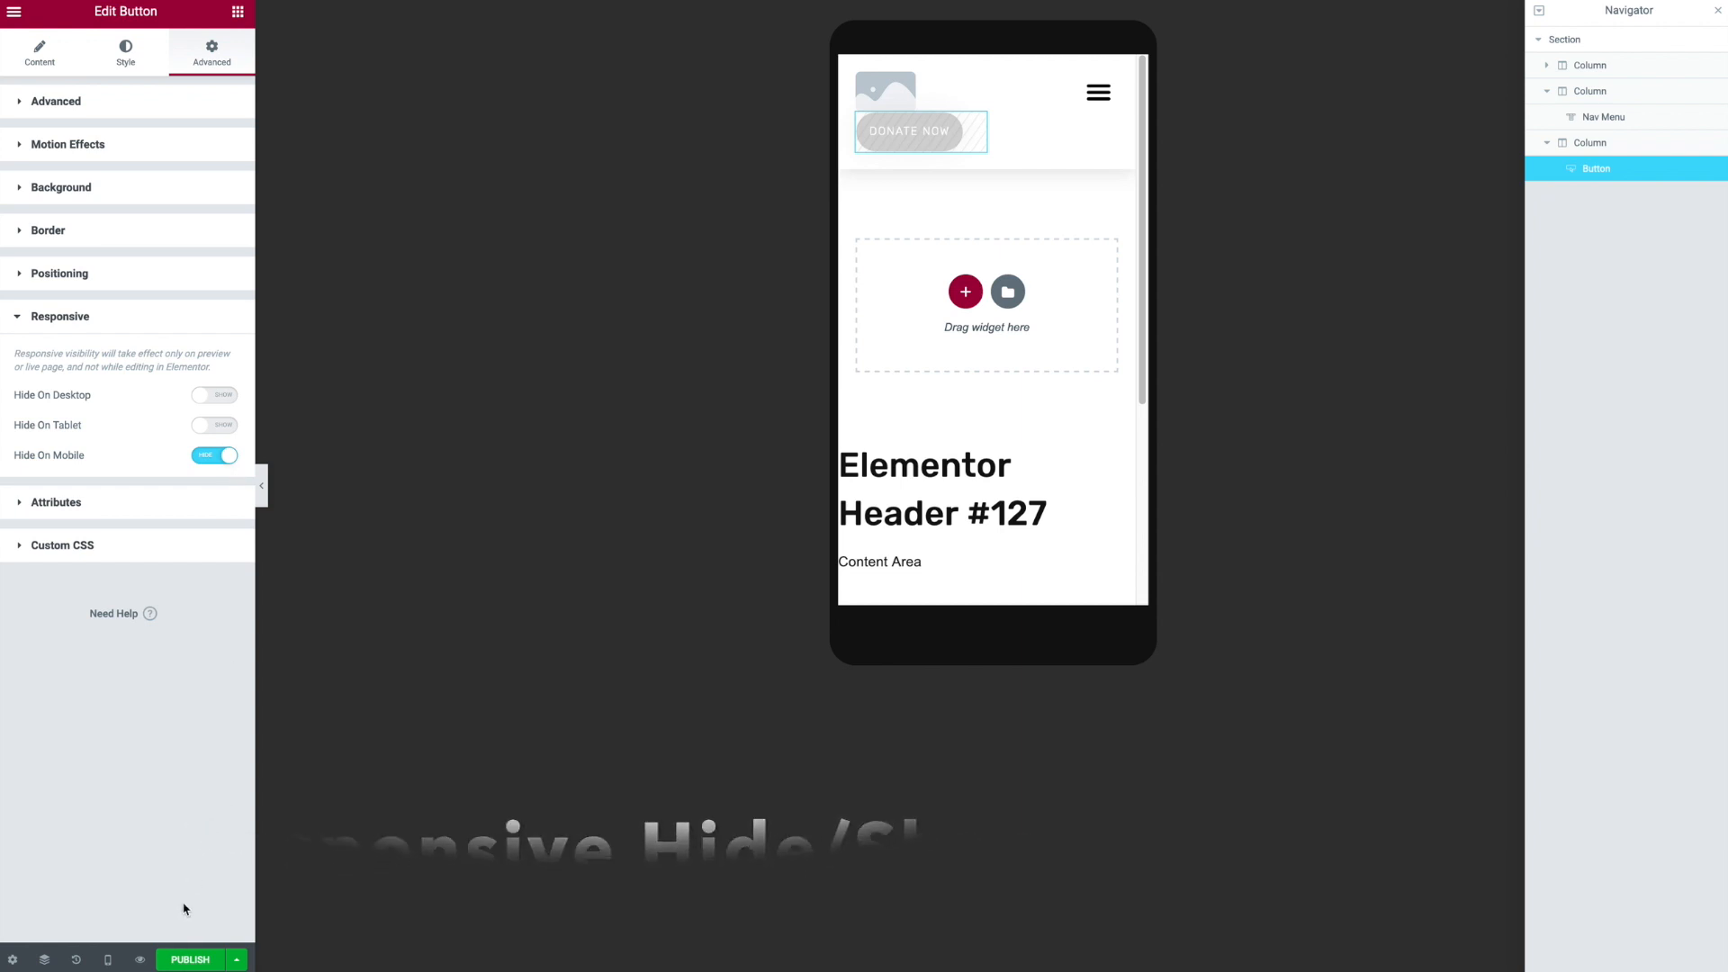
# - Open the mobile hamburger menu dropdown and view the Nav Menu's style settings
pyautogui.click(1105, 90)
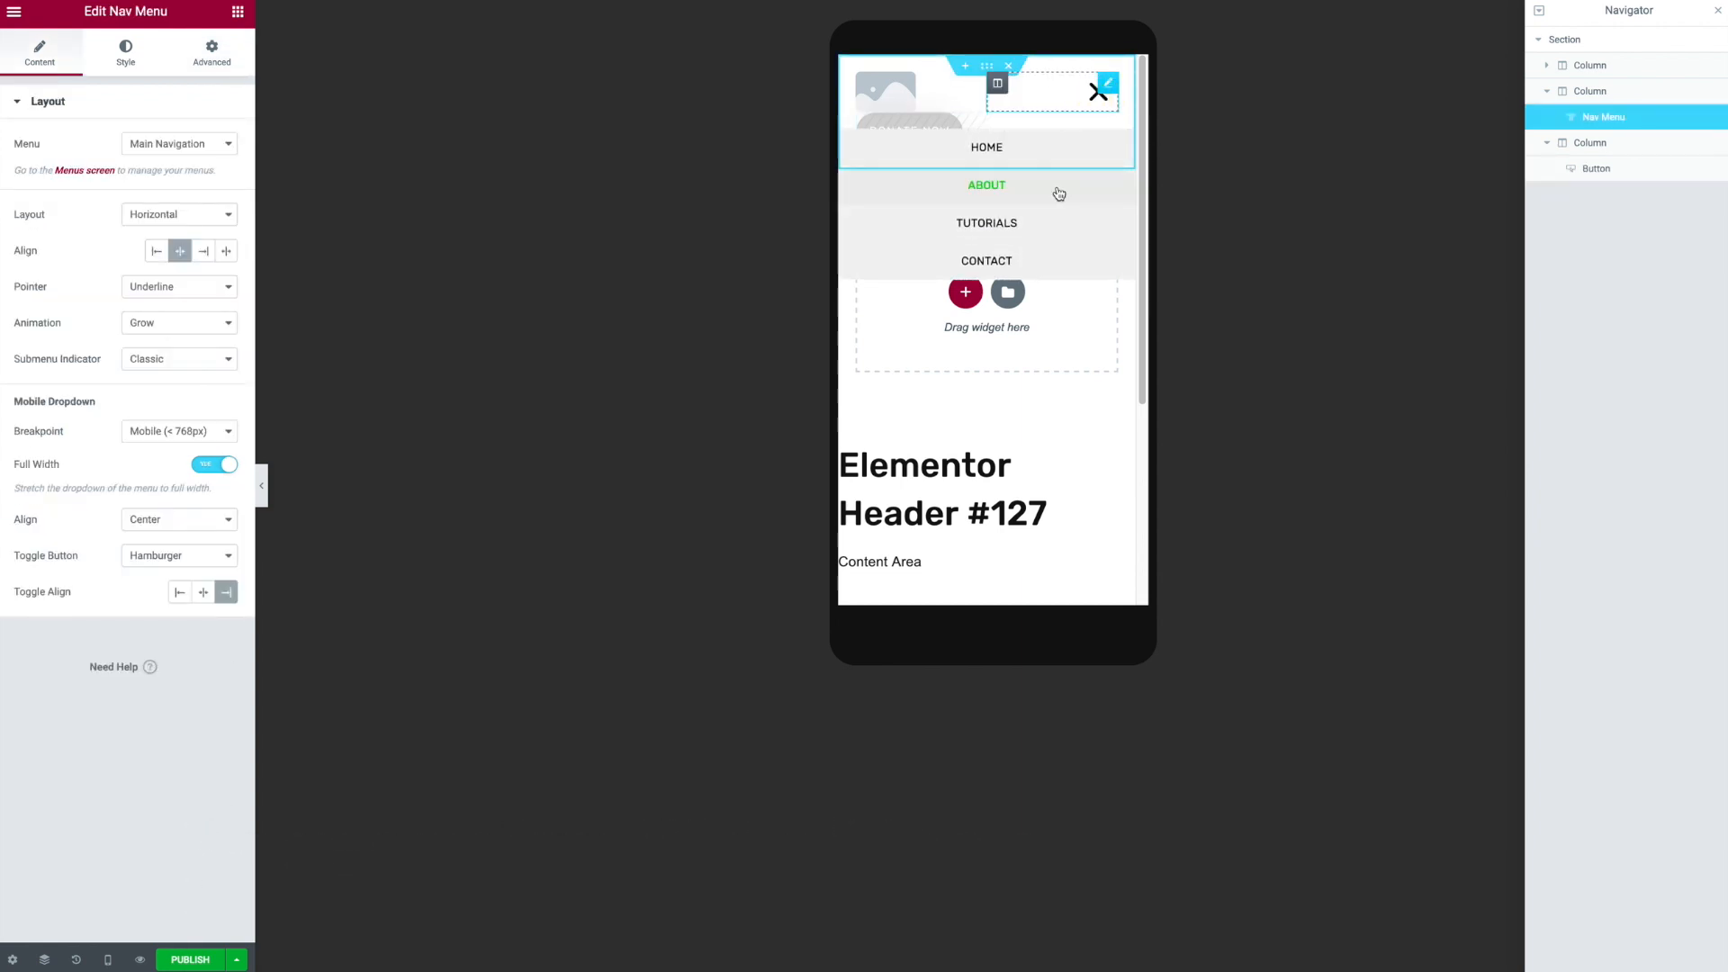
pyautogui.click(119, 66)
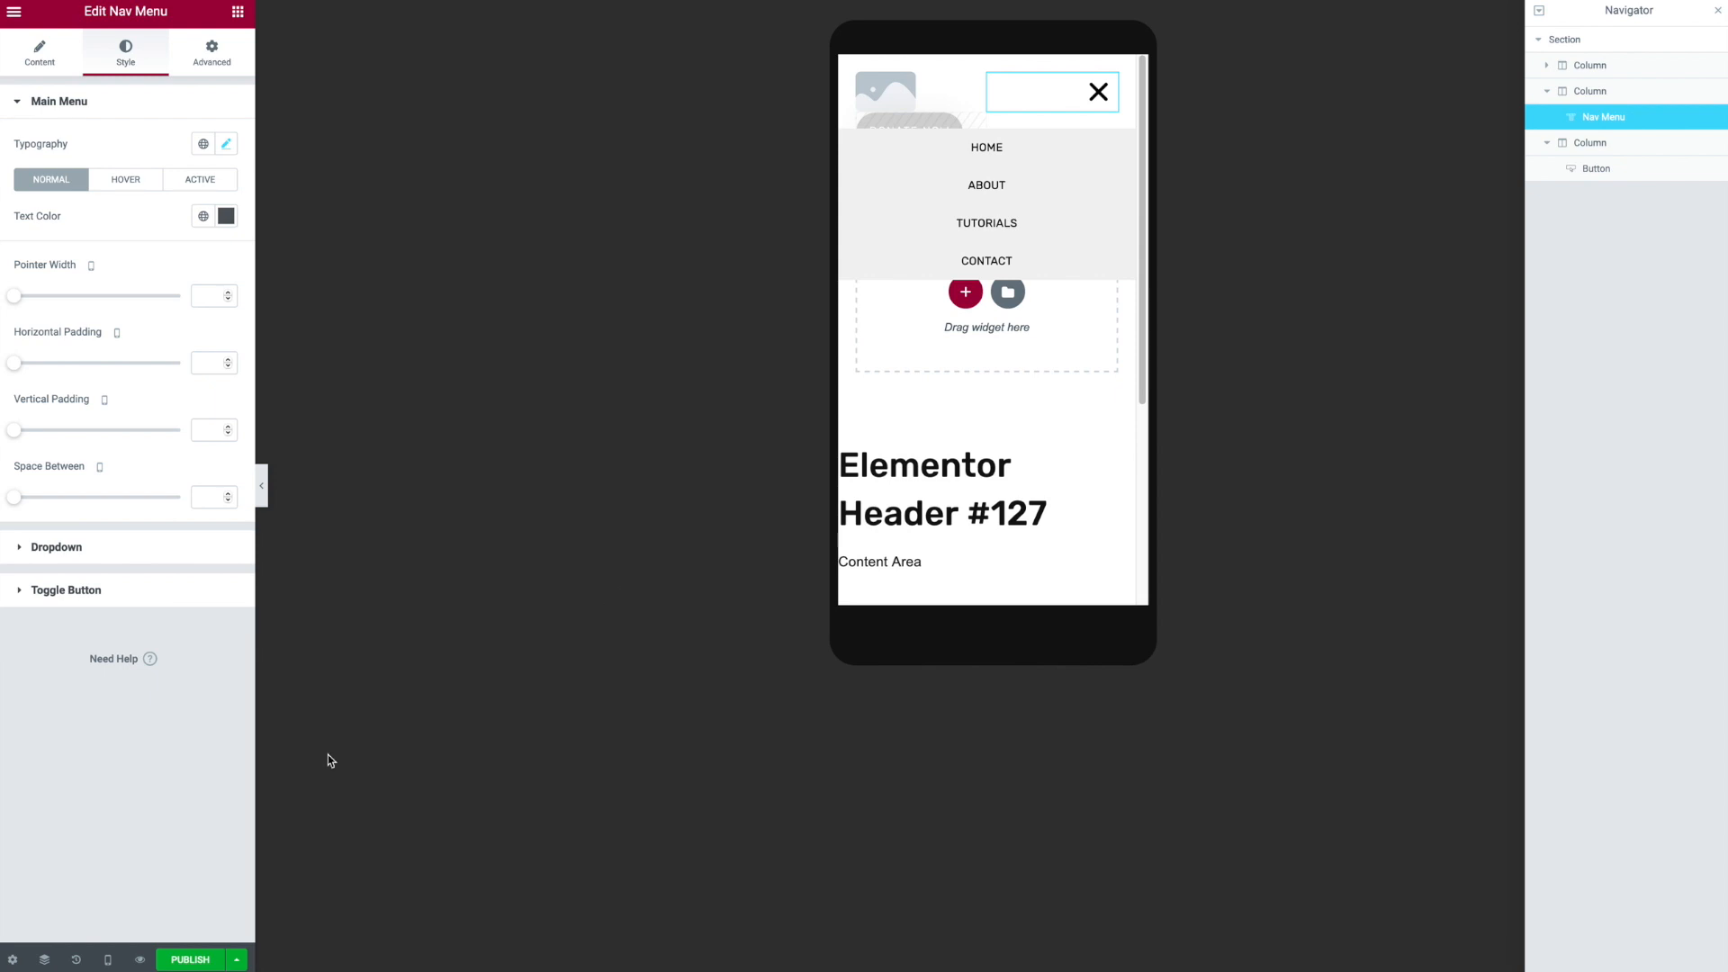
# - Publish the header template with a display condition that includes the Entire Site
pyautogui.click(203, 961)
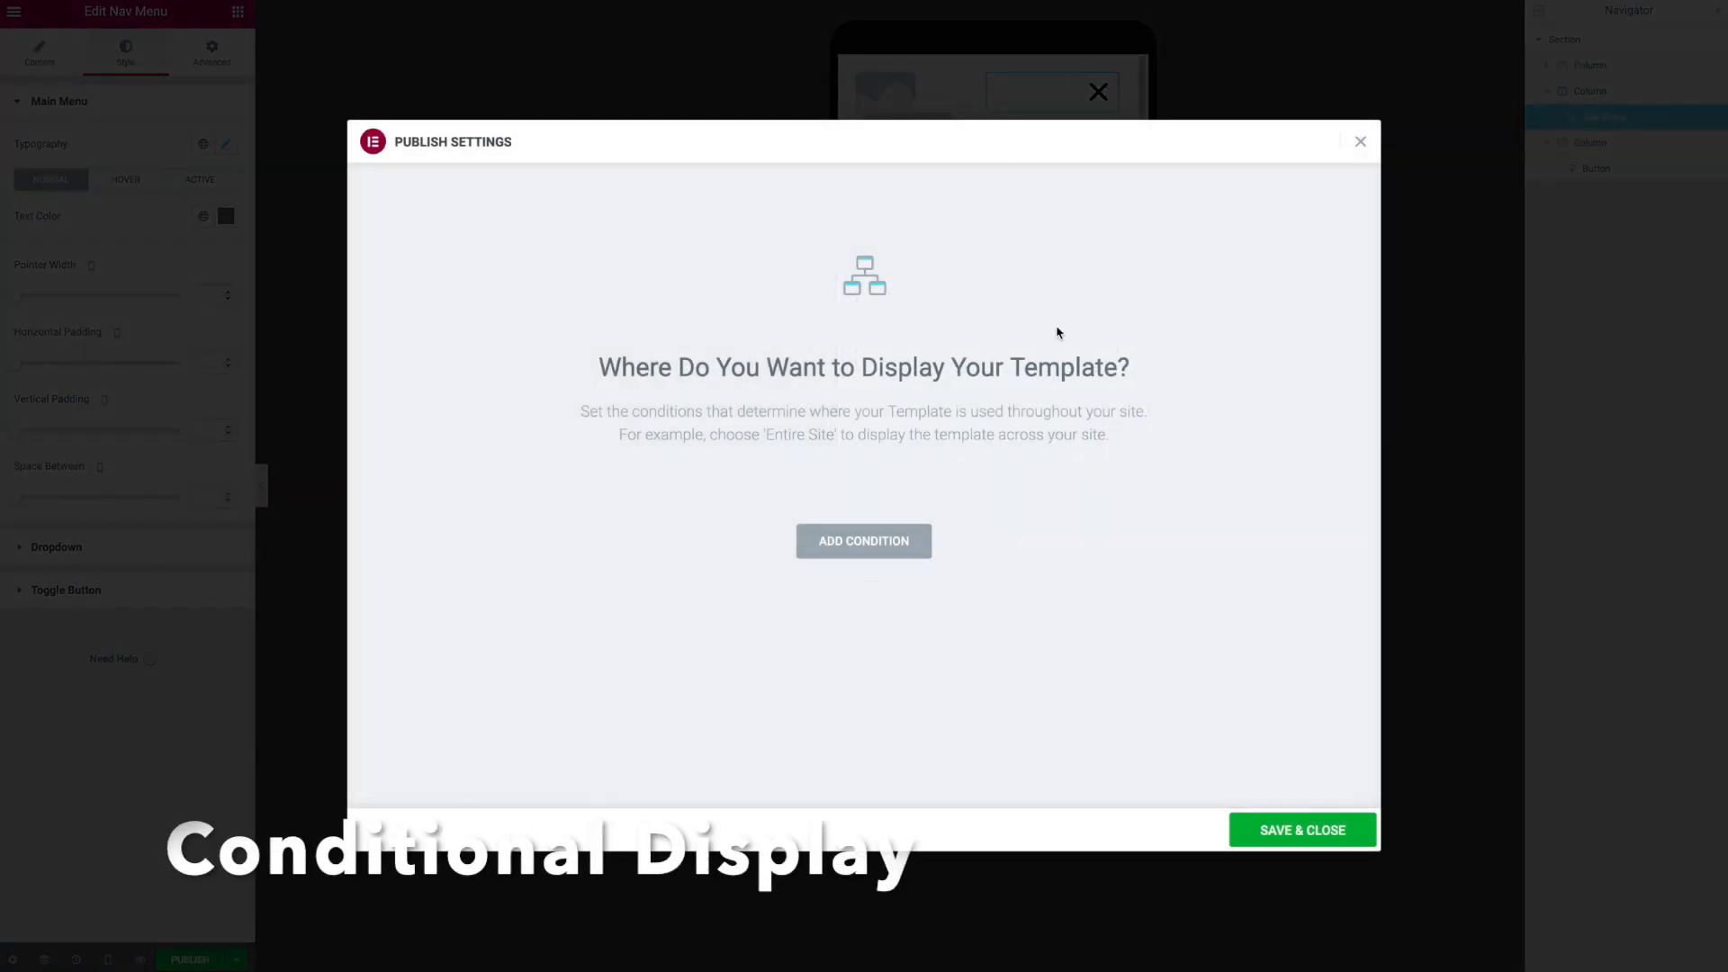
pyautogui.click(848, 551)
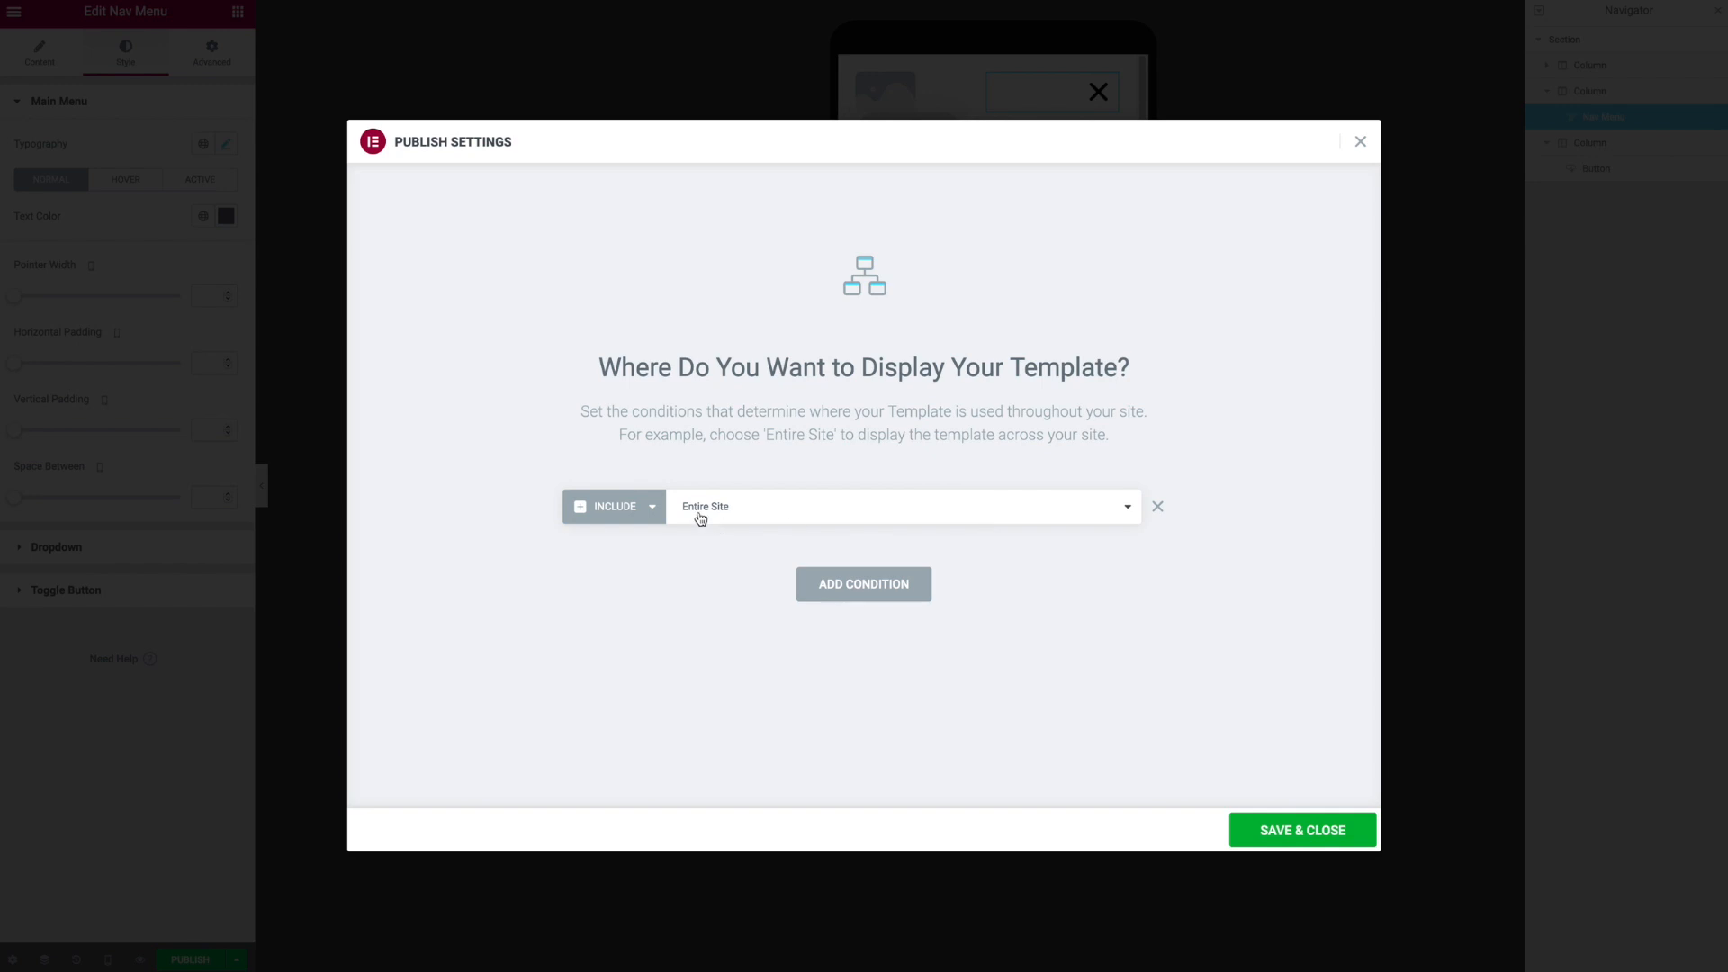
pyautogui.click(781, 523)
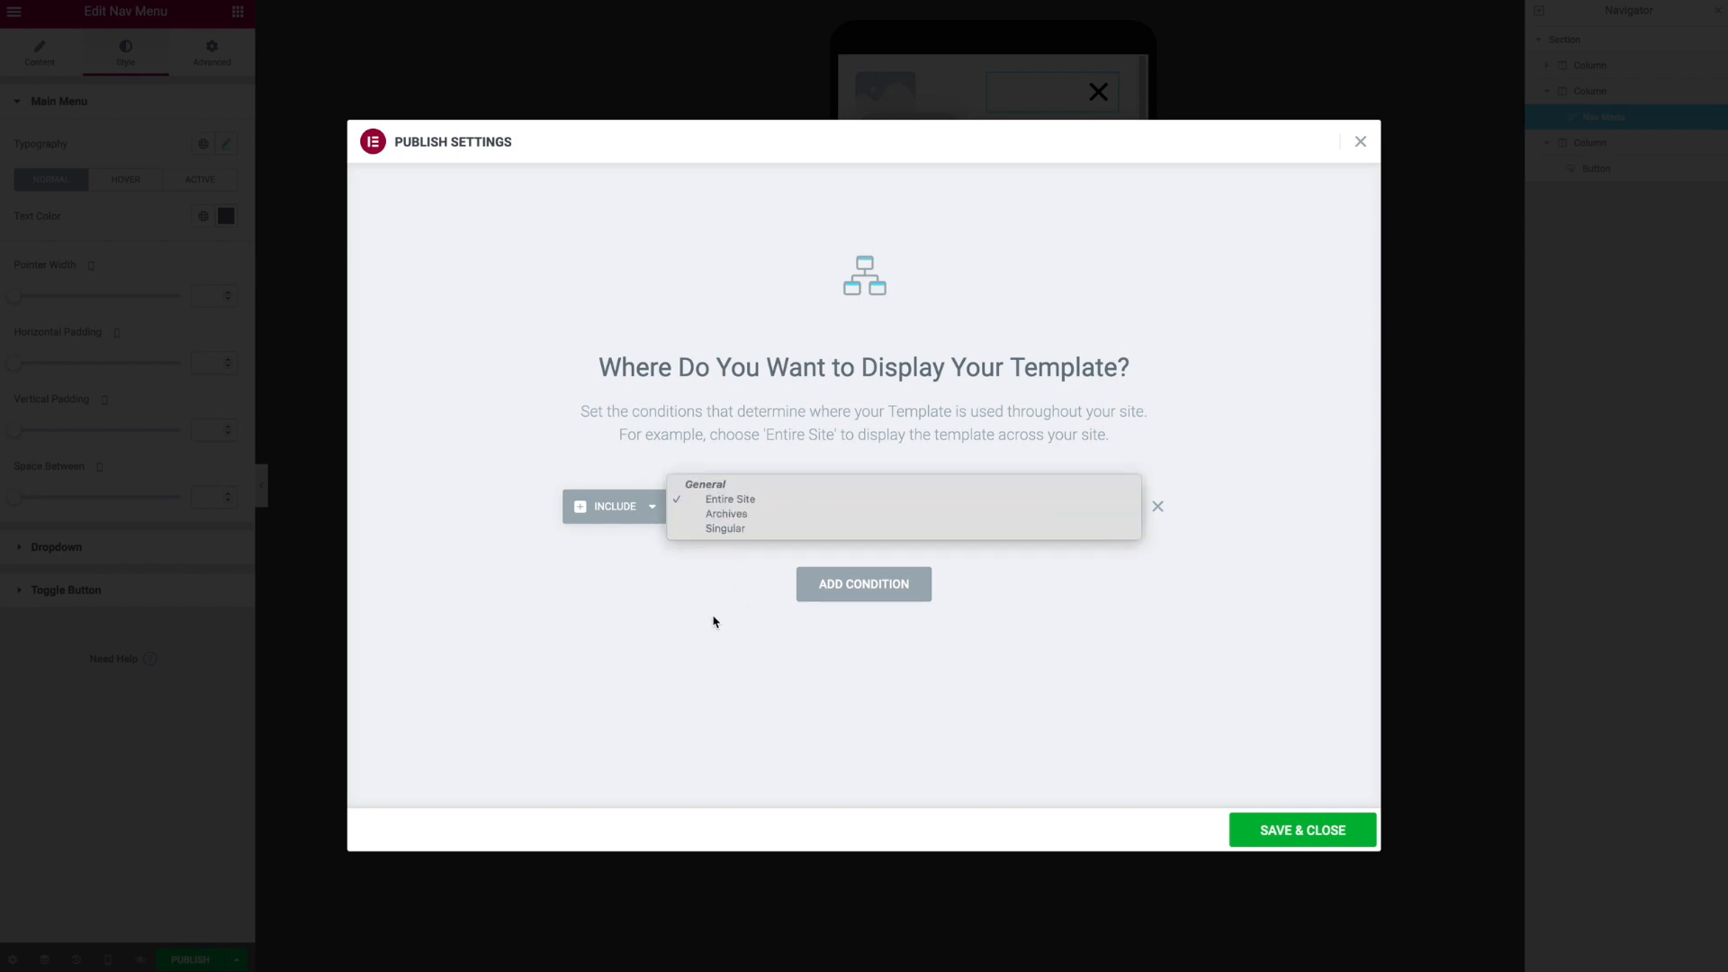
pyautogui.click(679, 708)
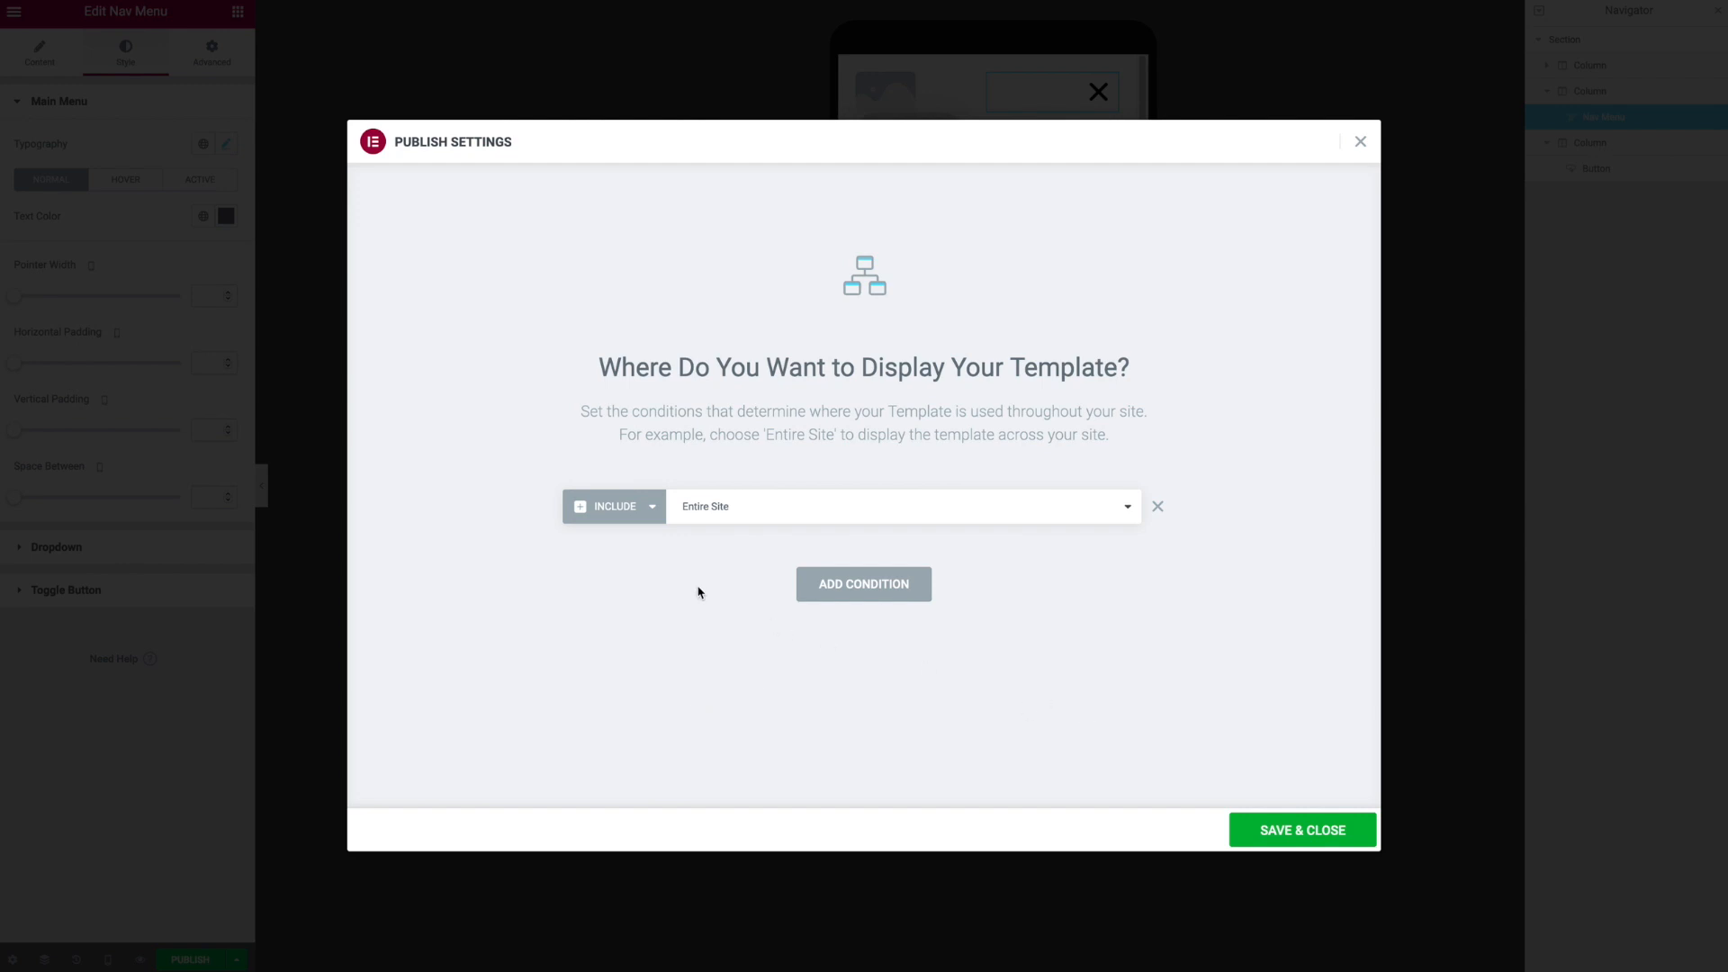
pyautogui.click(615, 525)
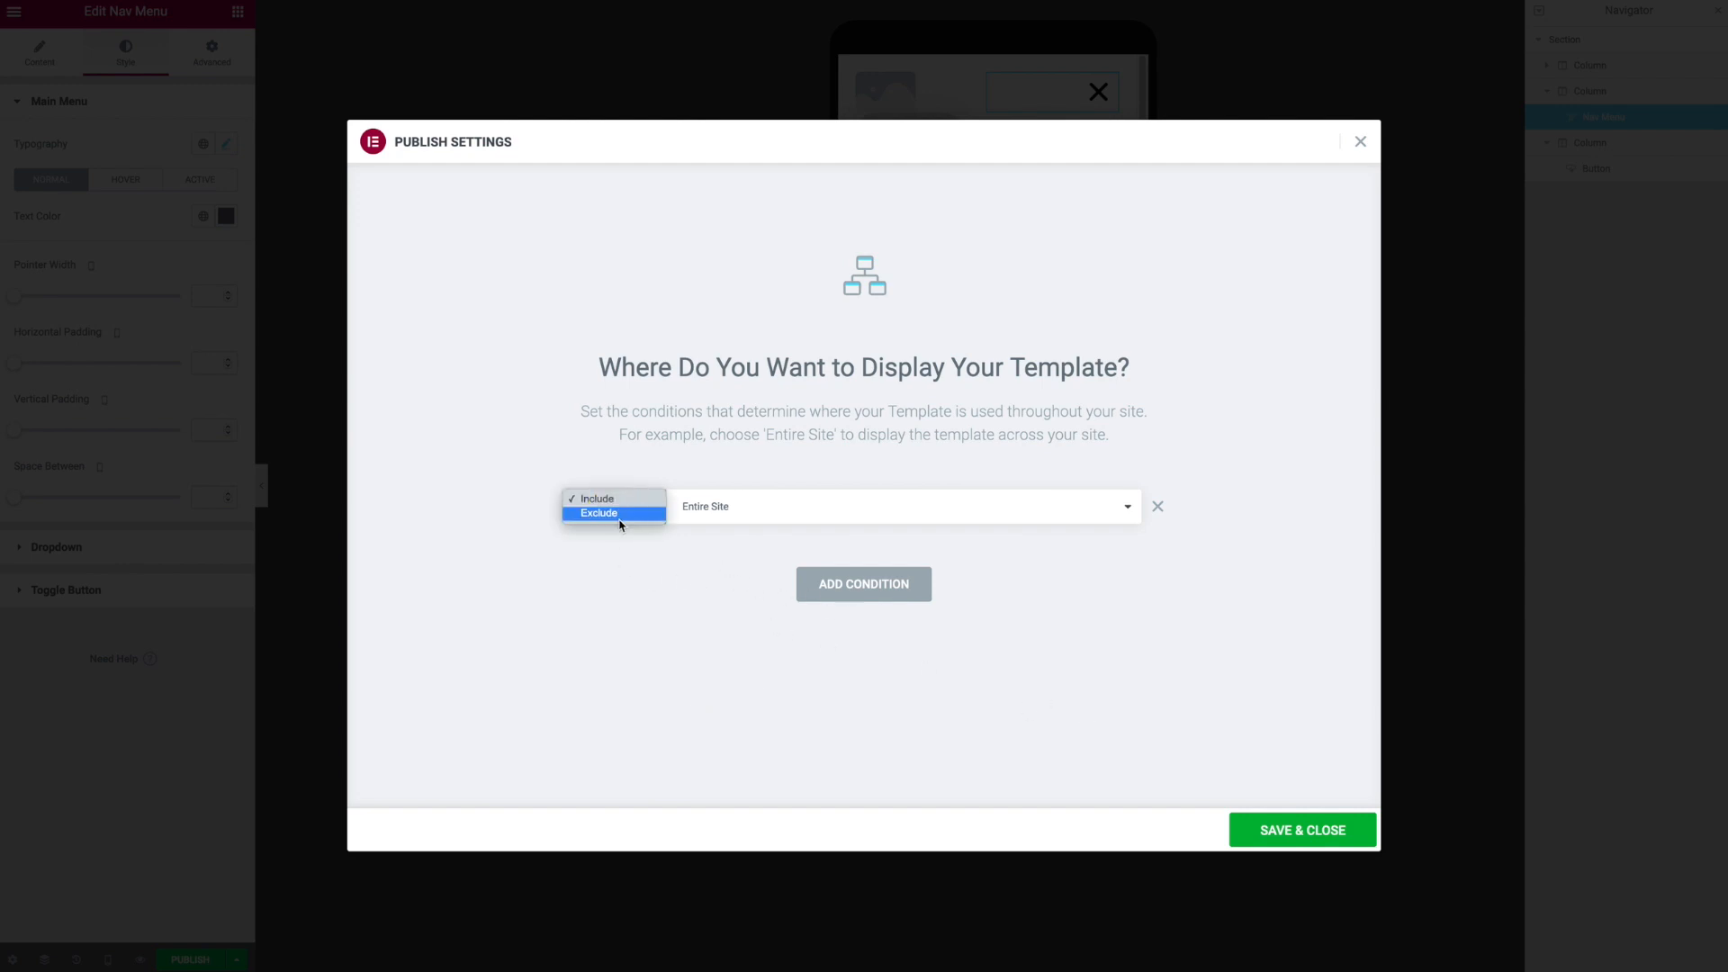
pyautogui.click(619, 513)
pyautogui.click(726, 517)
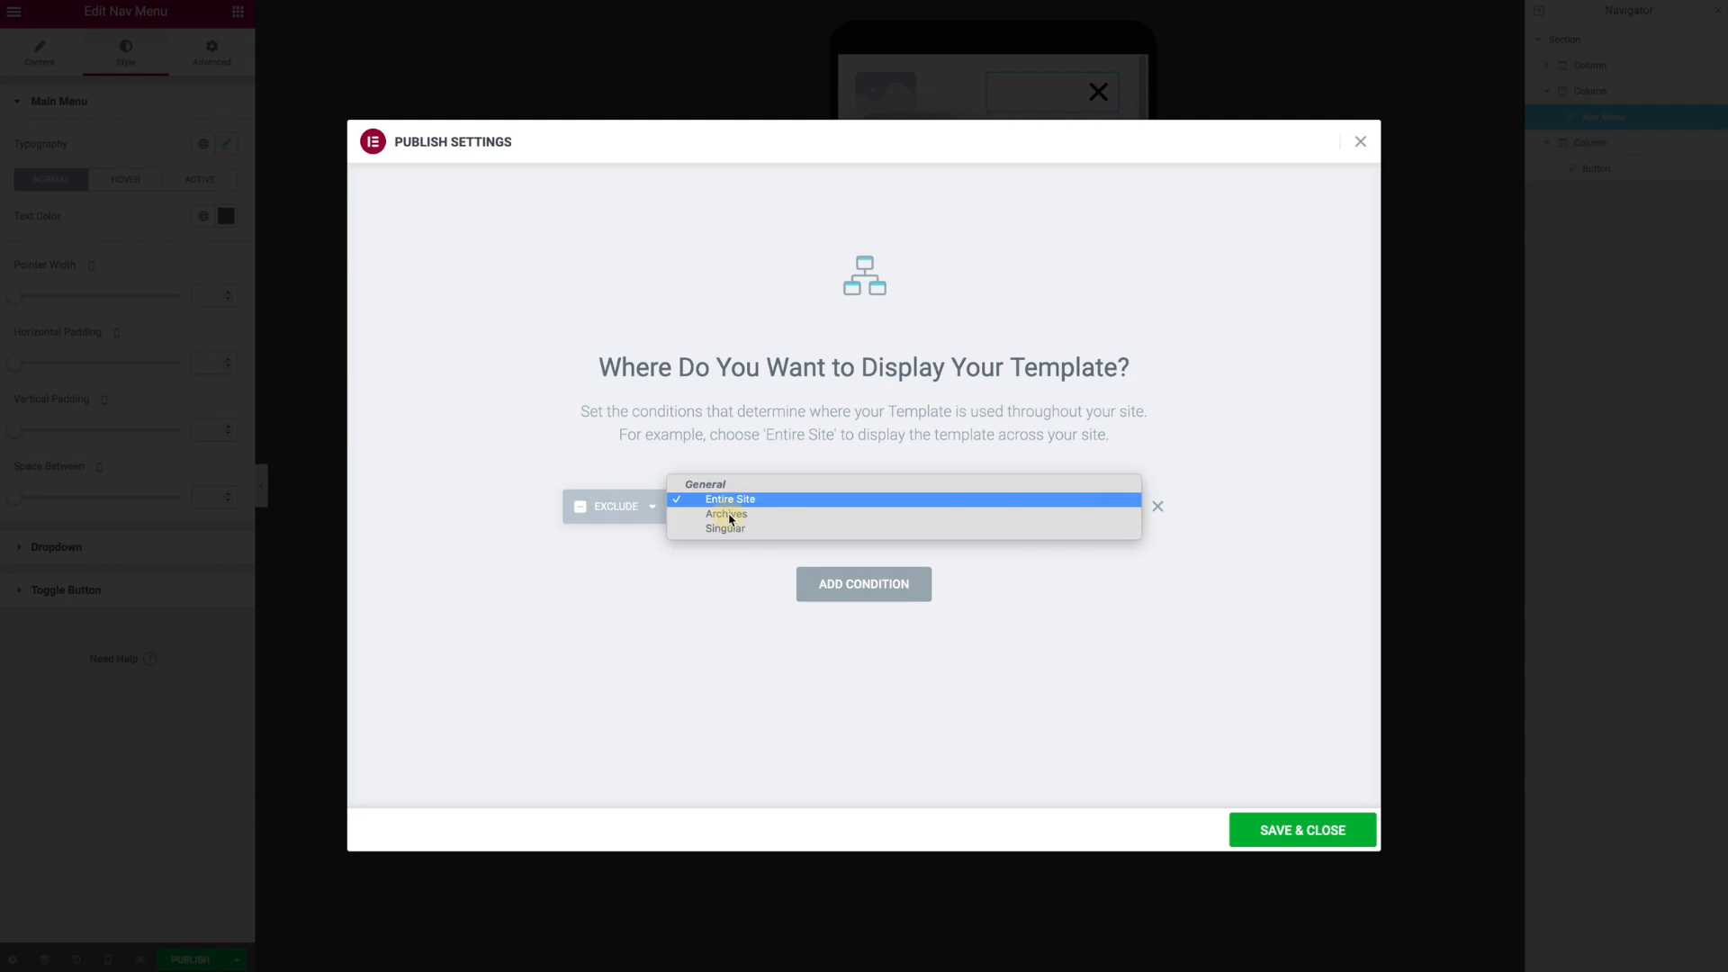
pyautogui.click(630, 519)
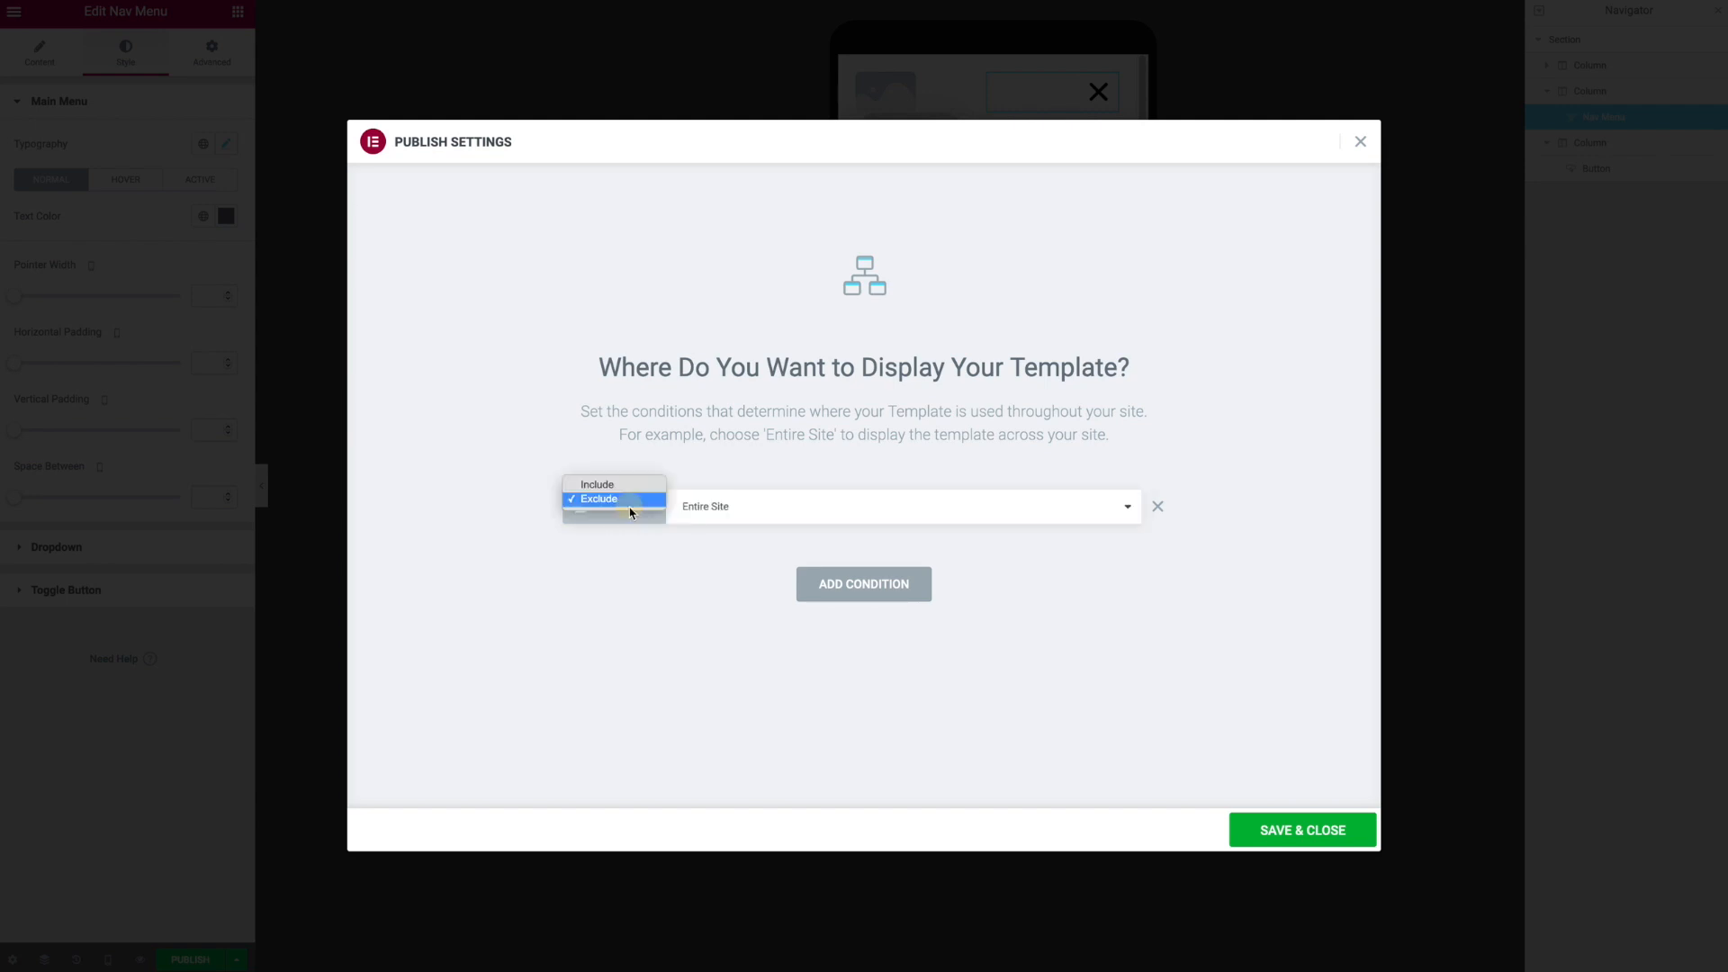
pyautogui.click(637, 489)
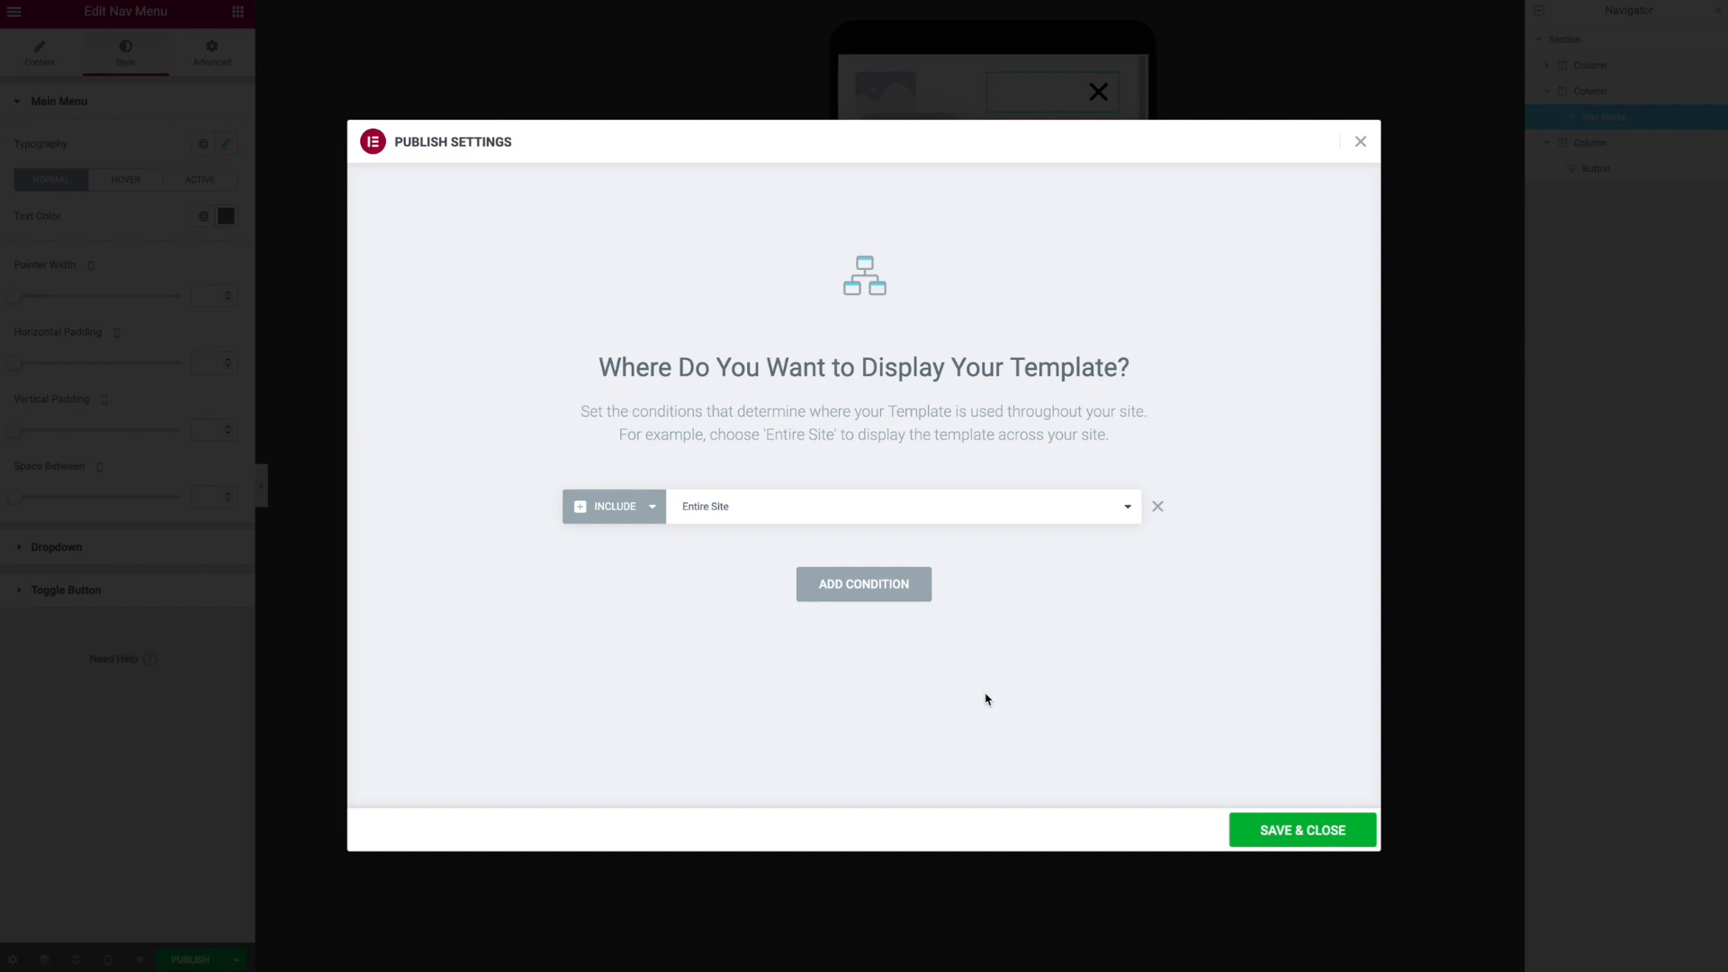
pyautogui.click(1303, 830)
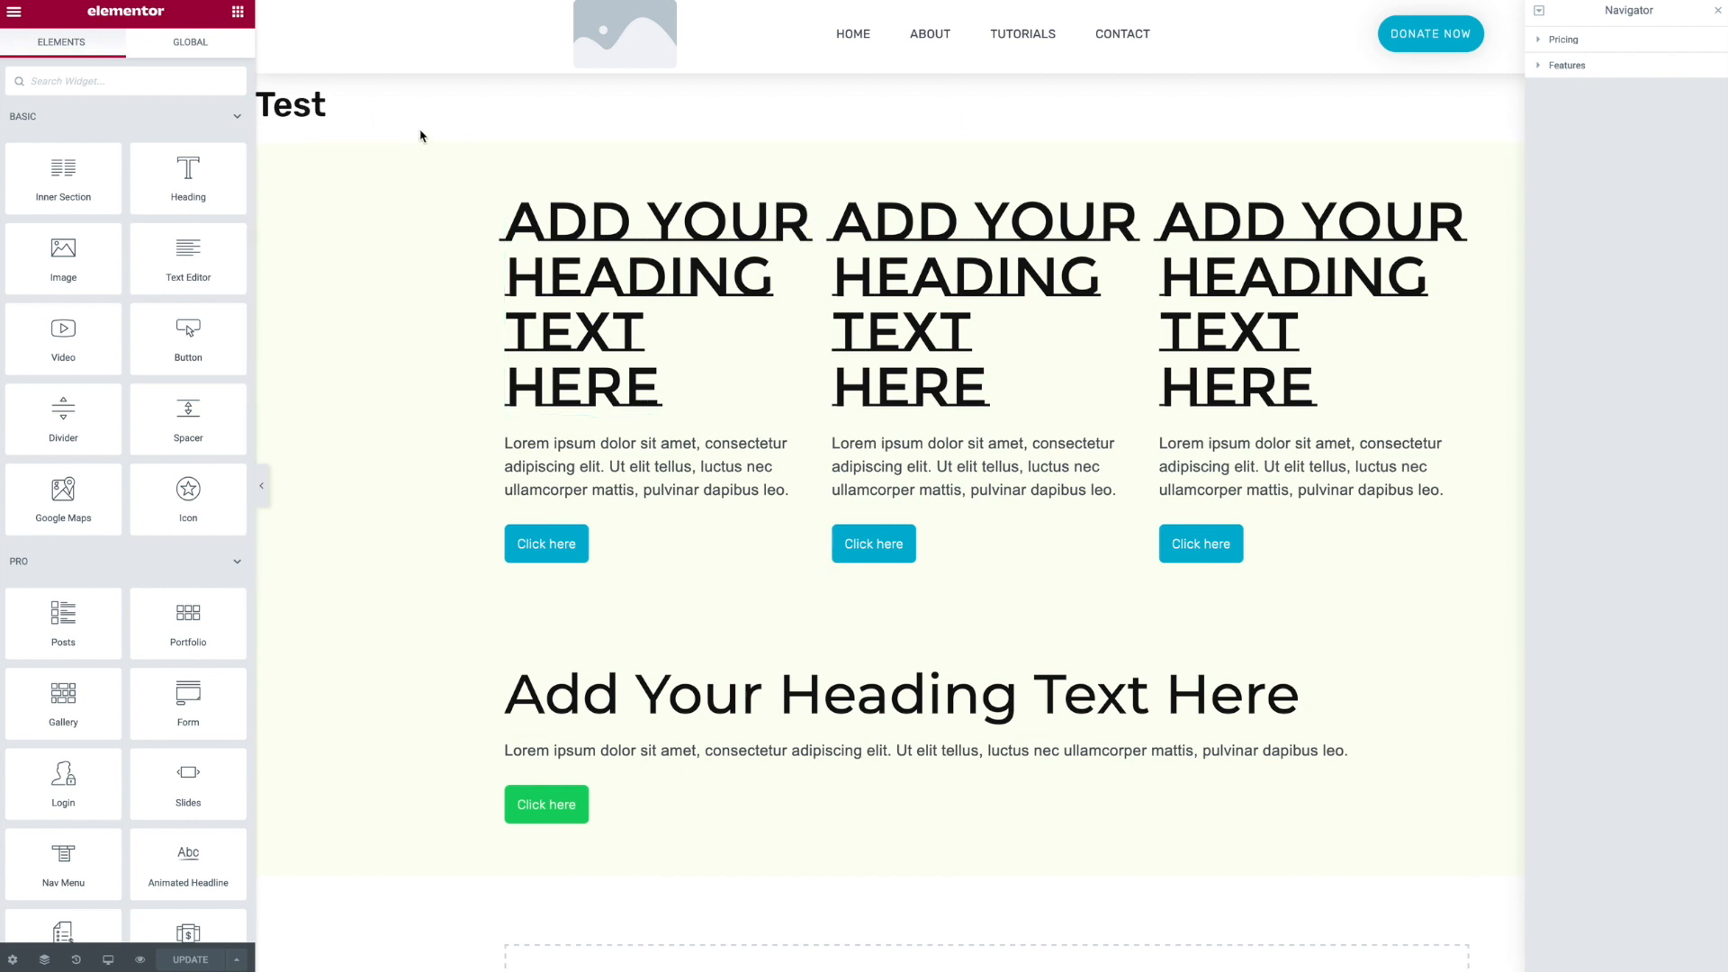
# - Turn on Hide Title in the Test page's settings
pyautogui.click(13, 959)
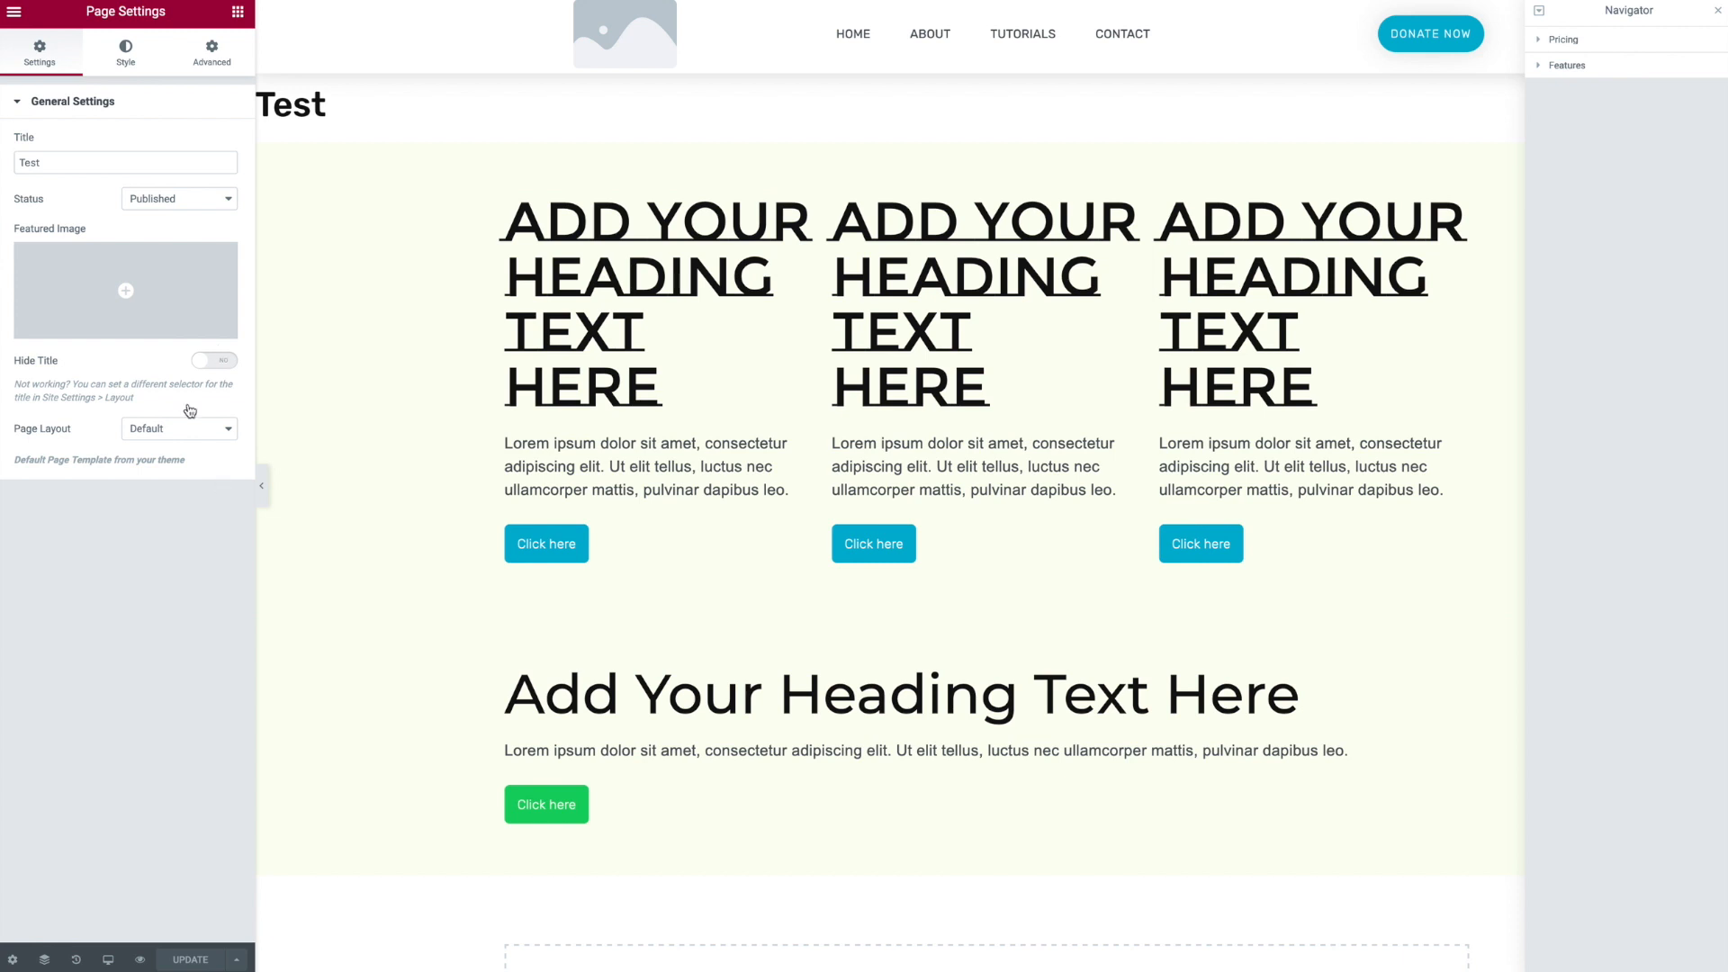
pyautogui.click(225, 364)
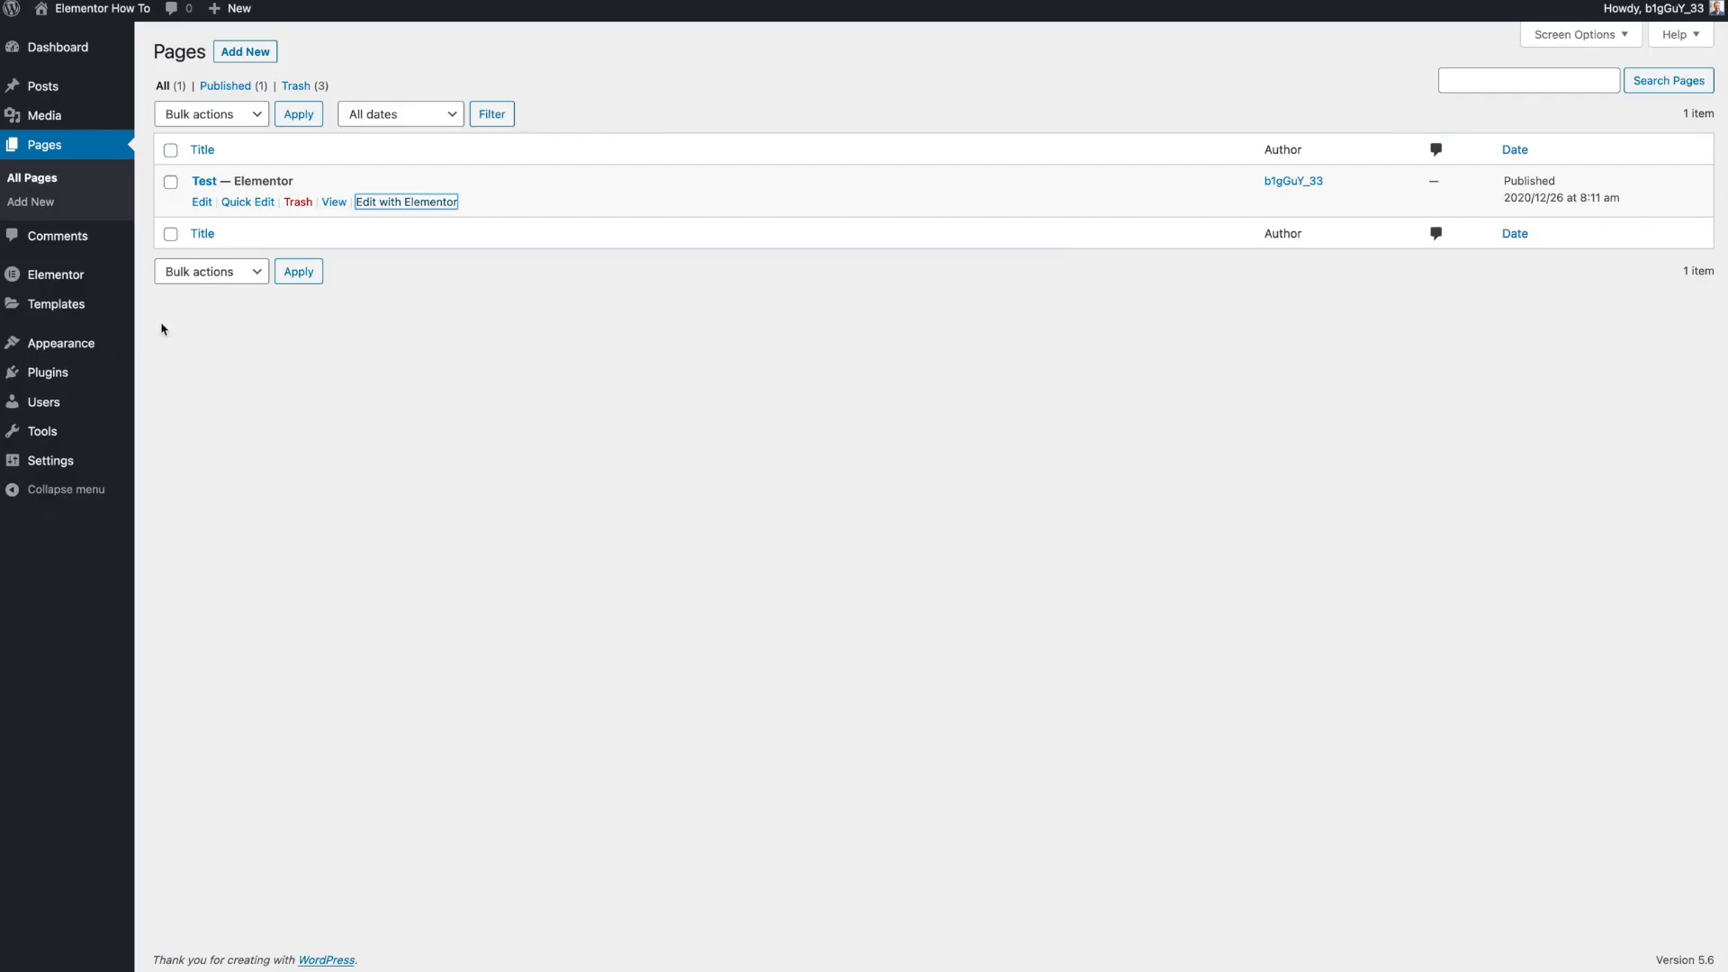
# - Create a new footer template named Site Footer in the Theme Builder
pyautogui.moveTo(107, 314)
pyautogui.click(204, 358)
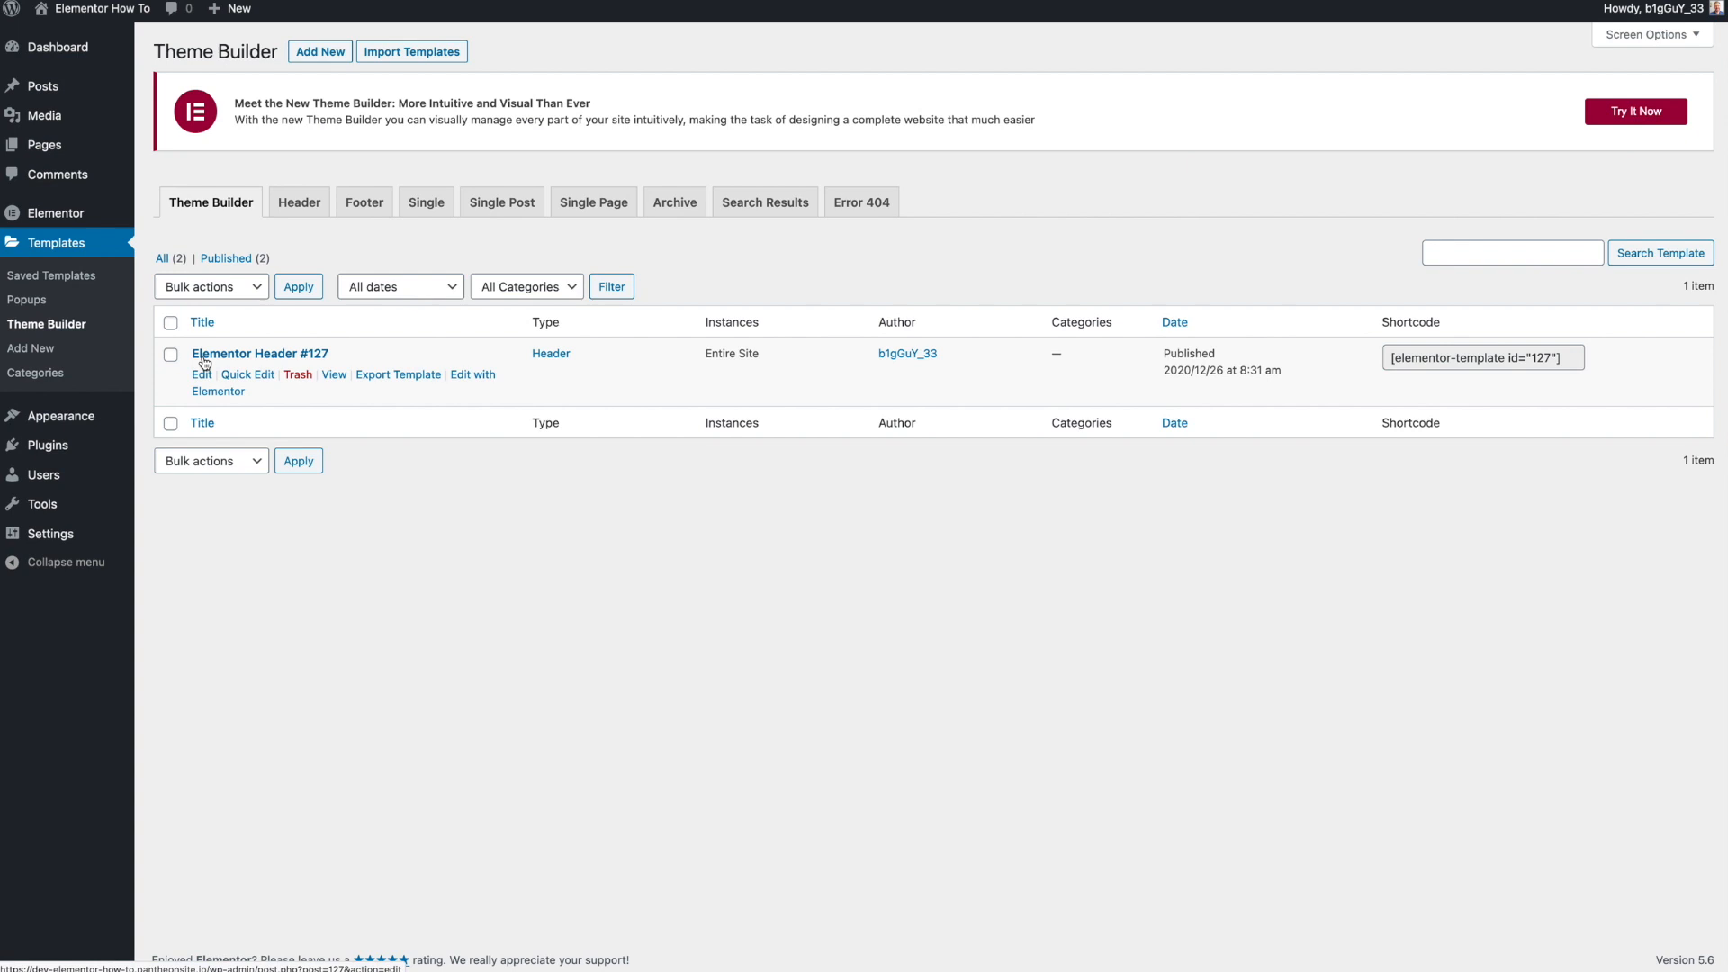
pyautogui.click(375, 210)
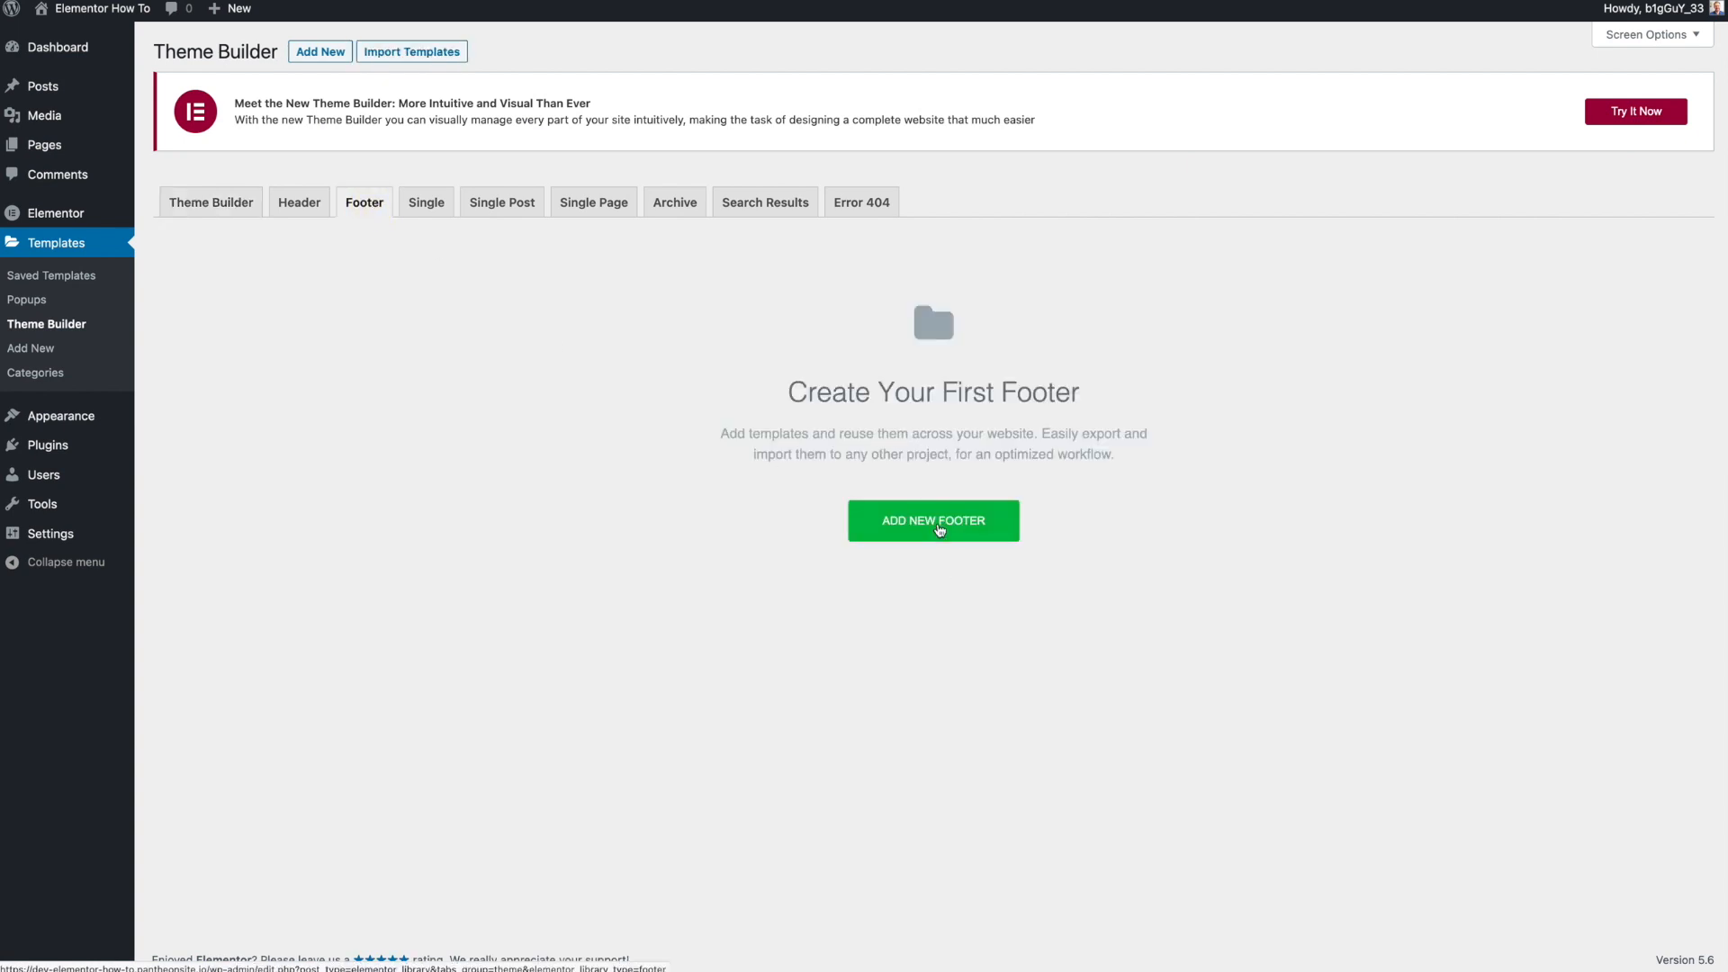
pyautogui.click(939, 528)
pyautogui.click(957, 568)
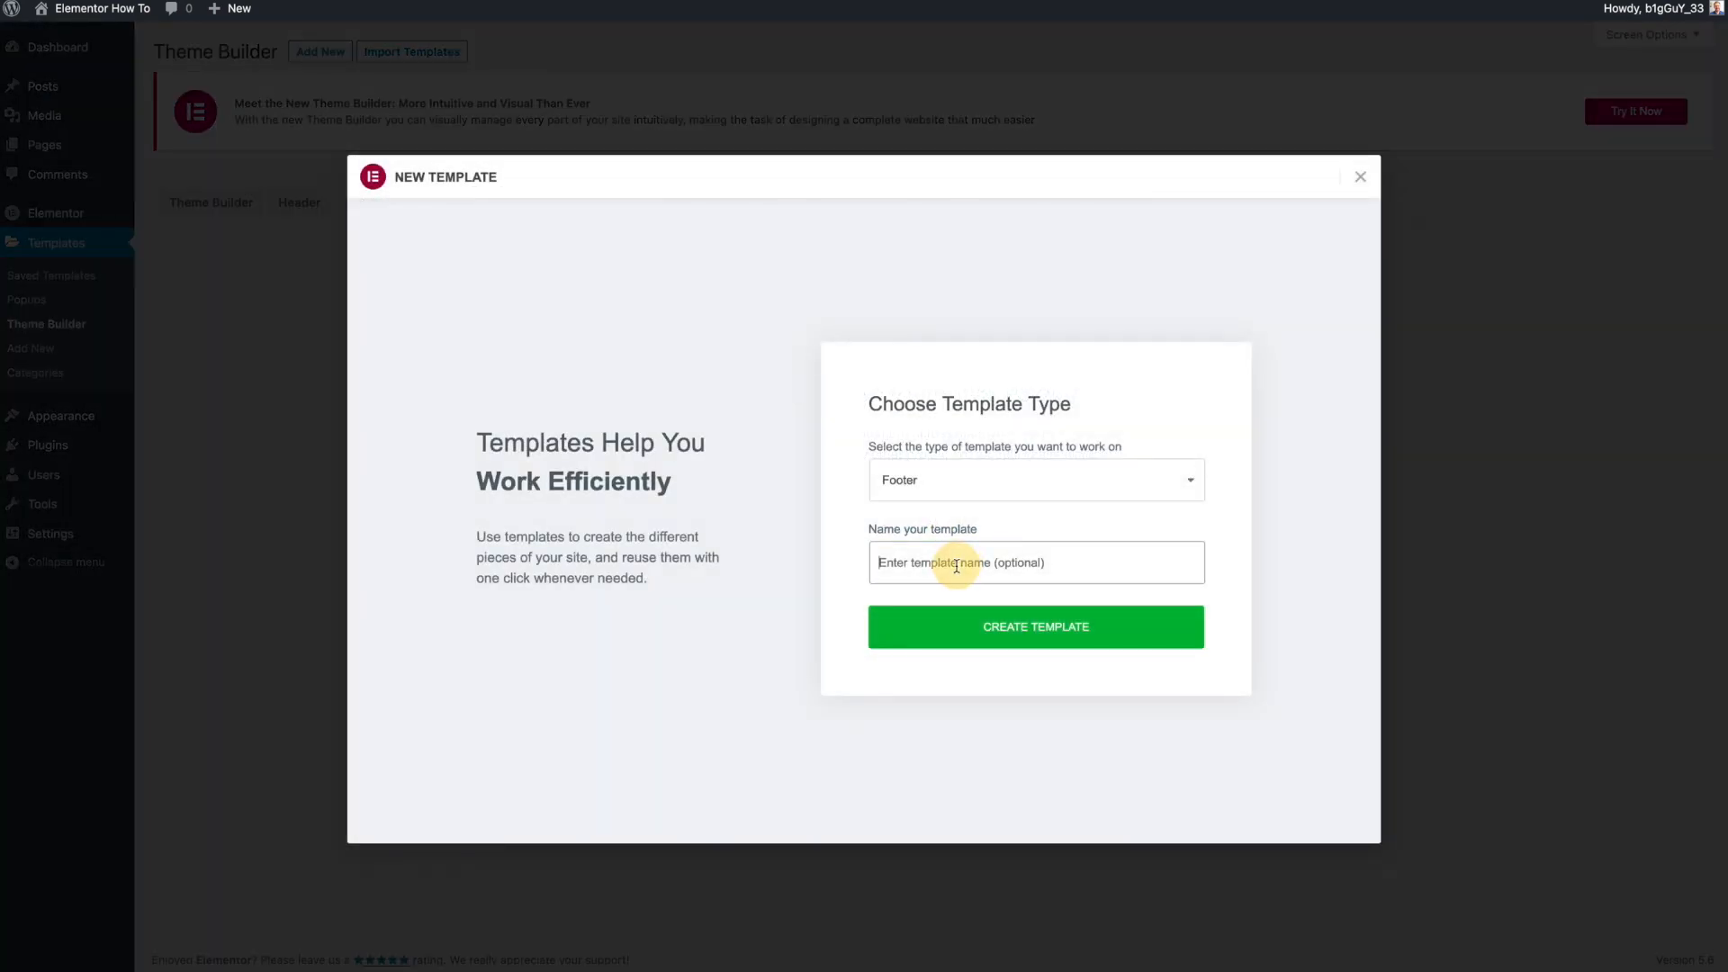
pyautogui.write('Site Foot')
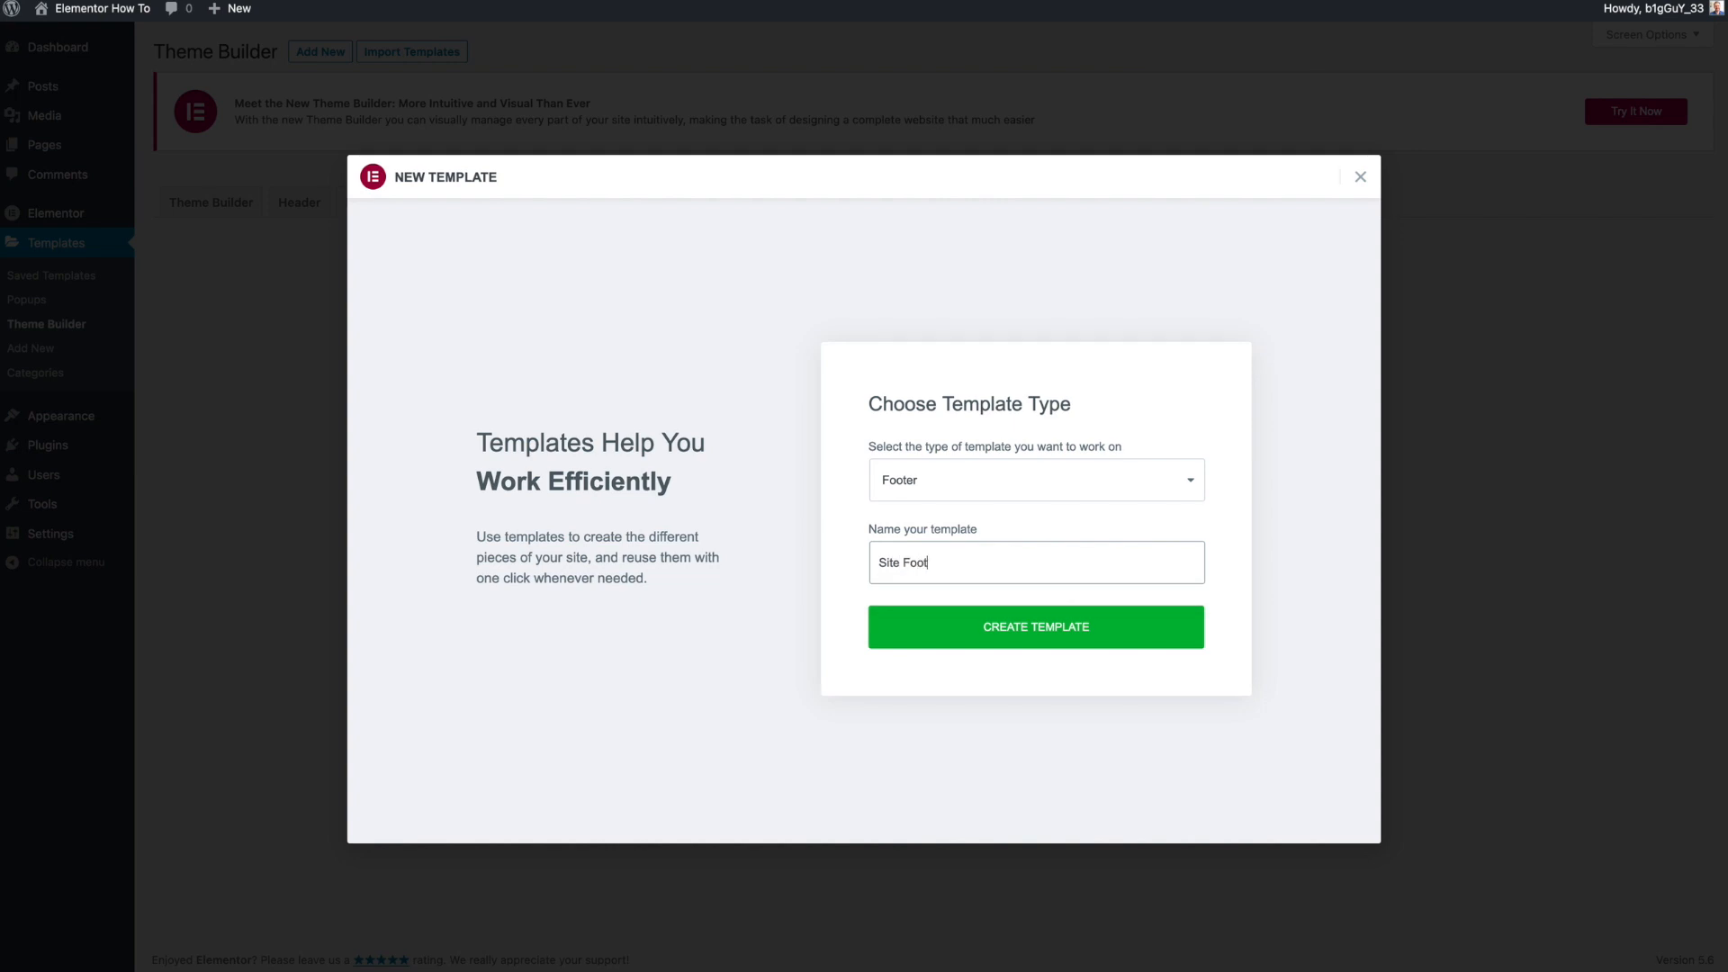
pyautogui.write('er')
pyautogui.click(959, 621)
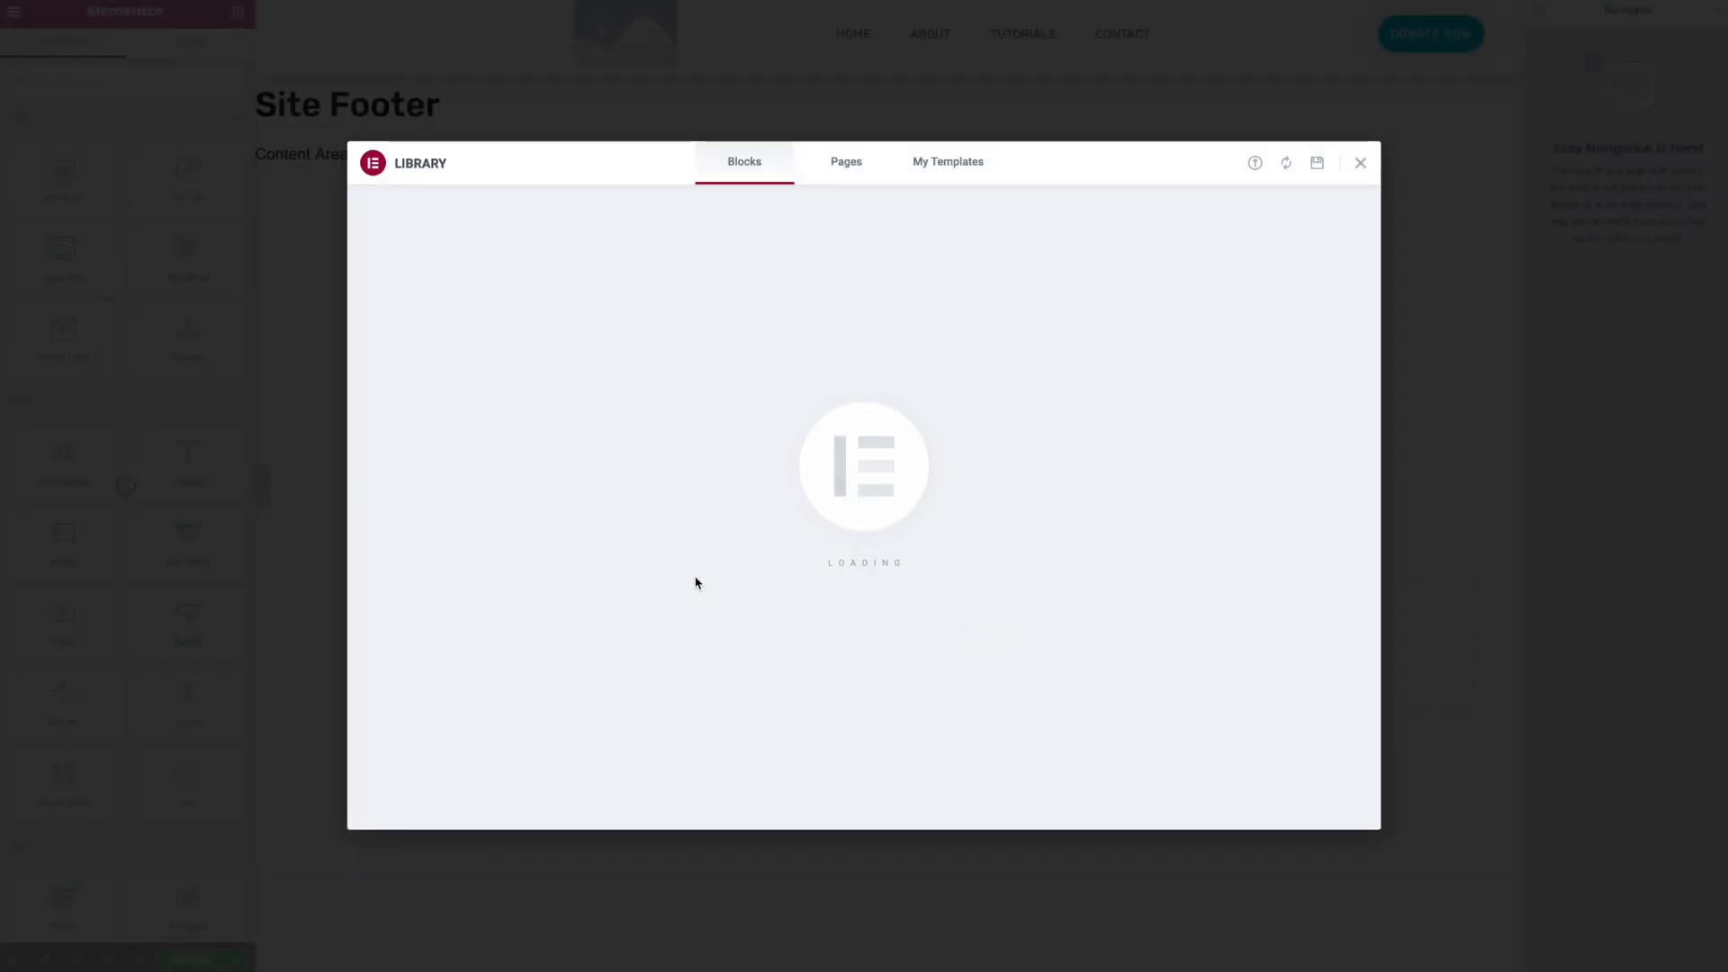
# - Insert the grey Stay in Touch footer block from the template library
pyautogui.moveTo(748, 532)
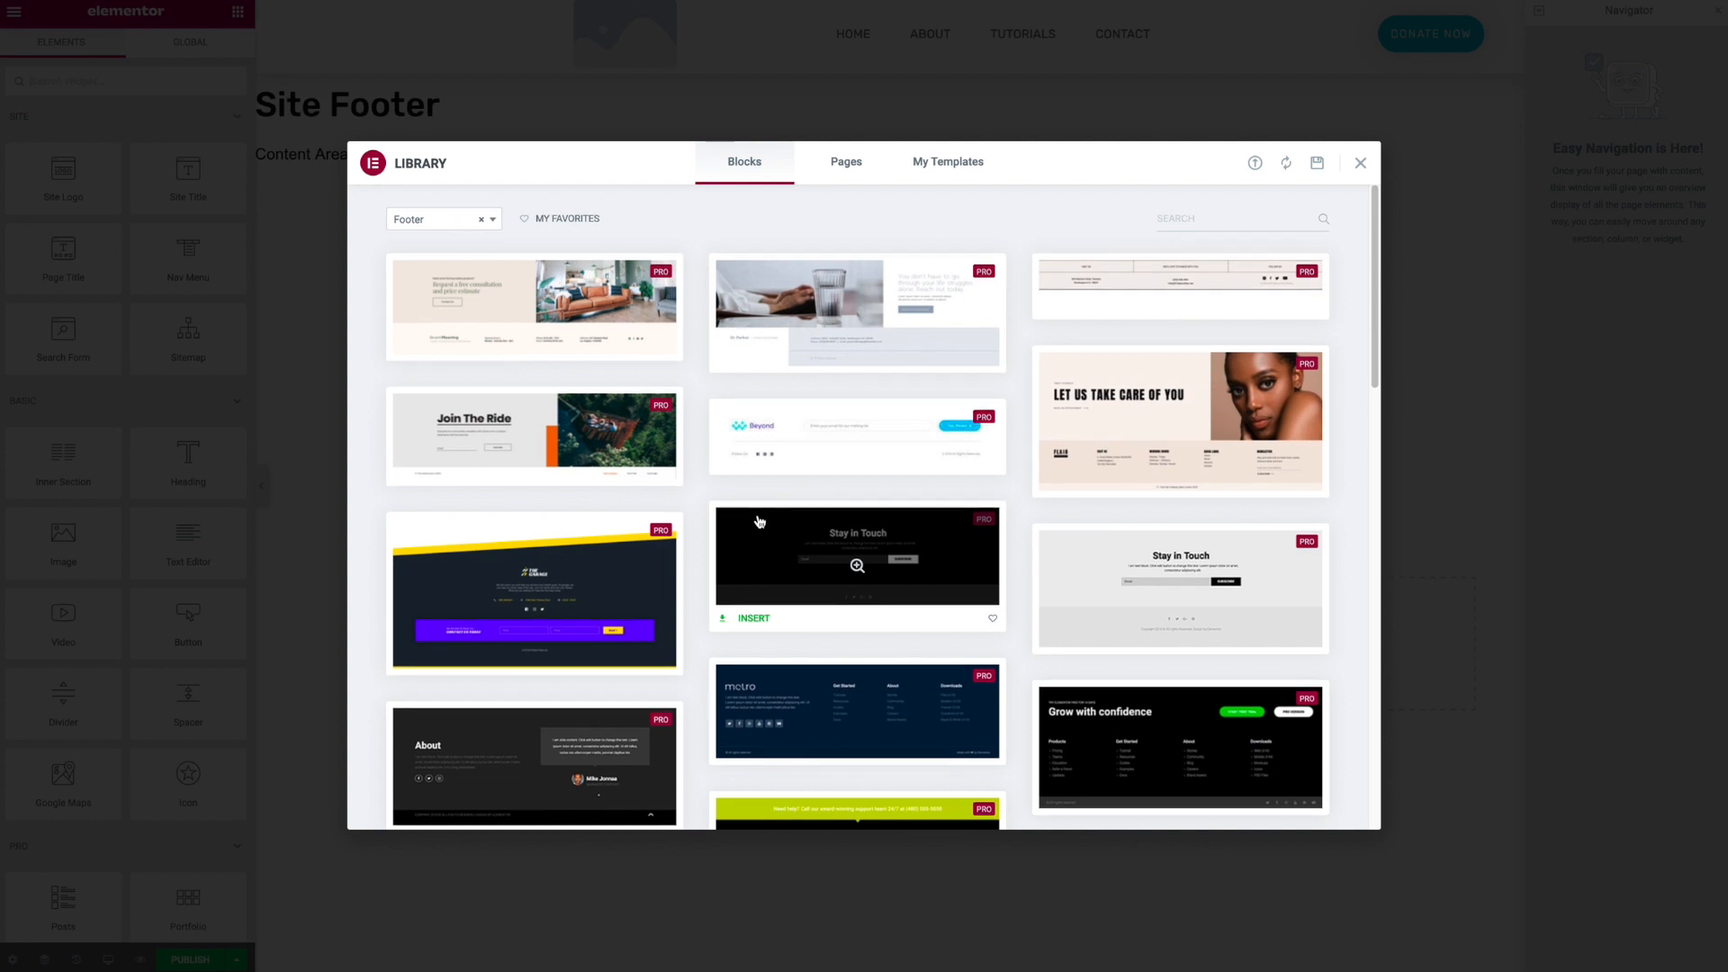
pyautogui.scroll(-3, 757, 524)
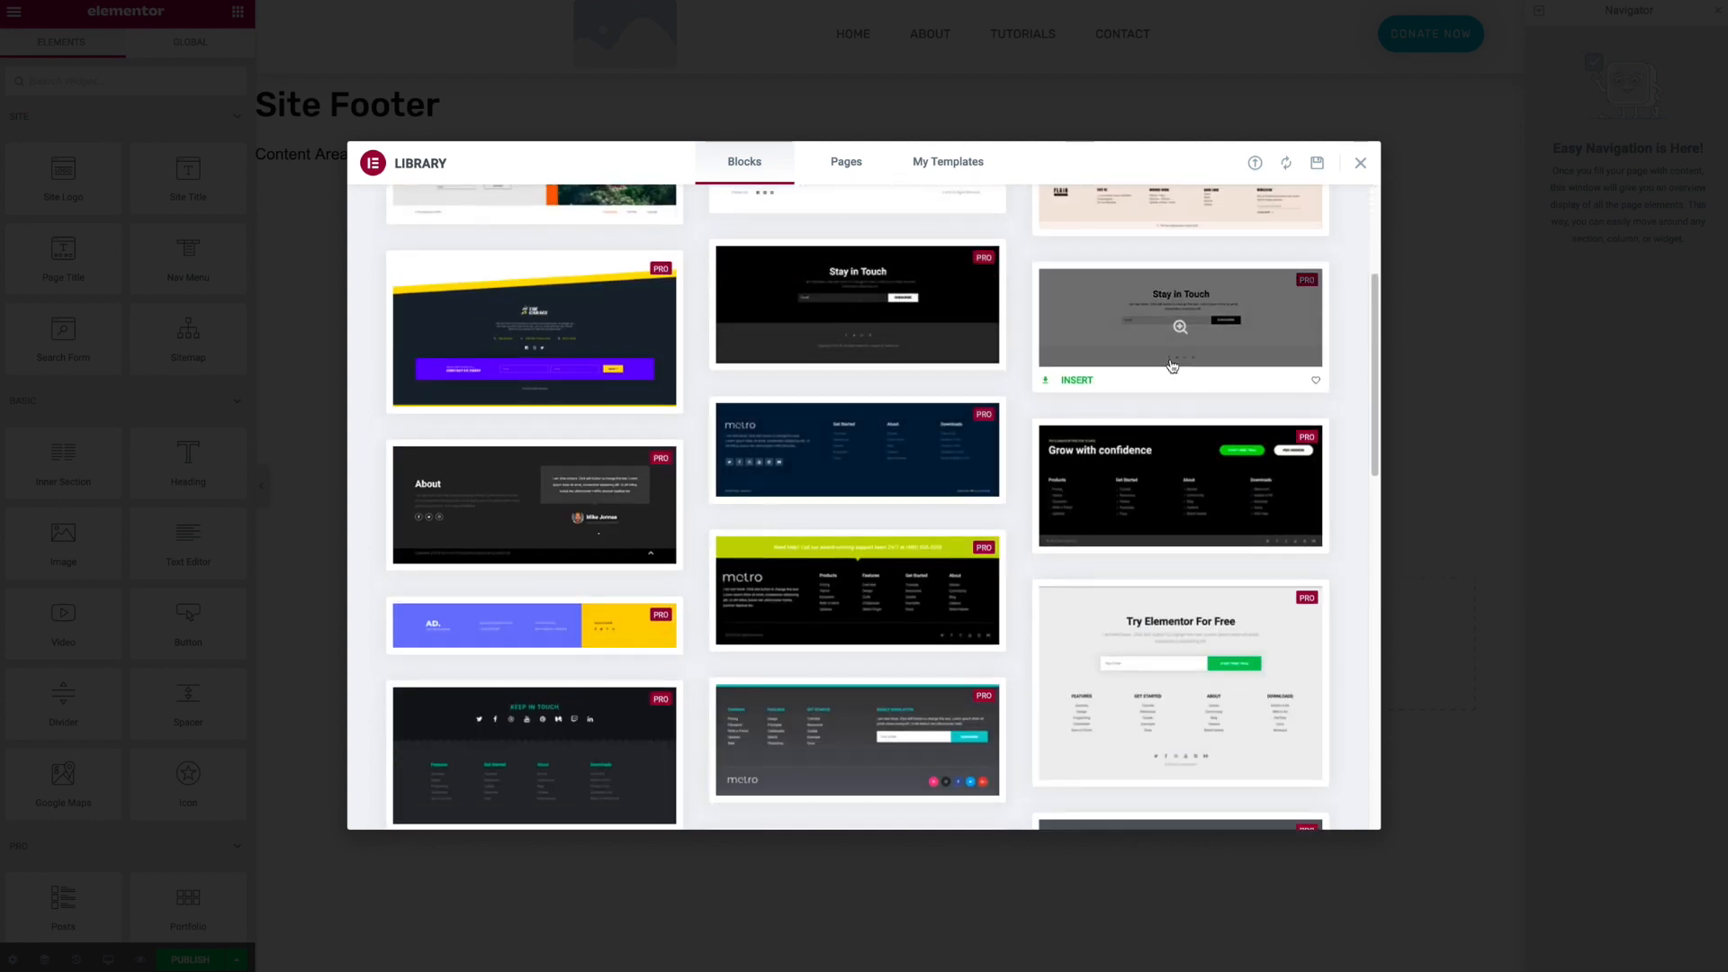
pyautogui.click(1078, 379)
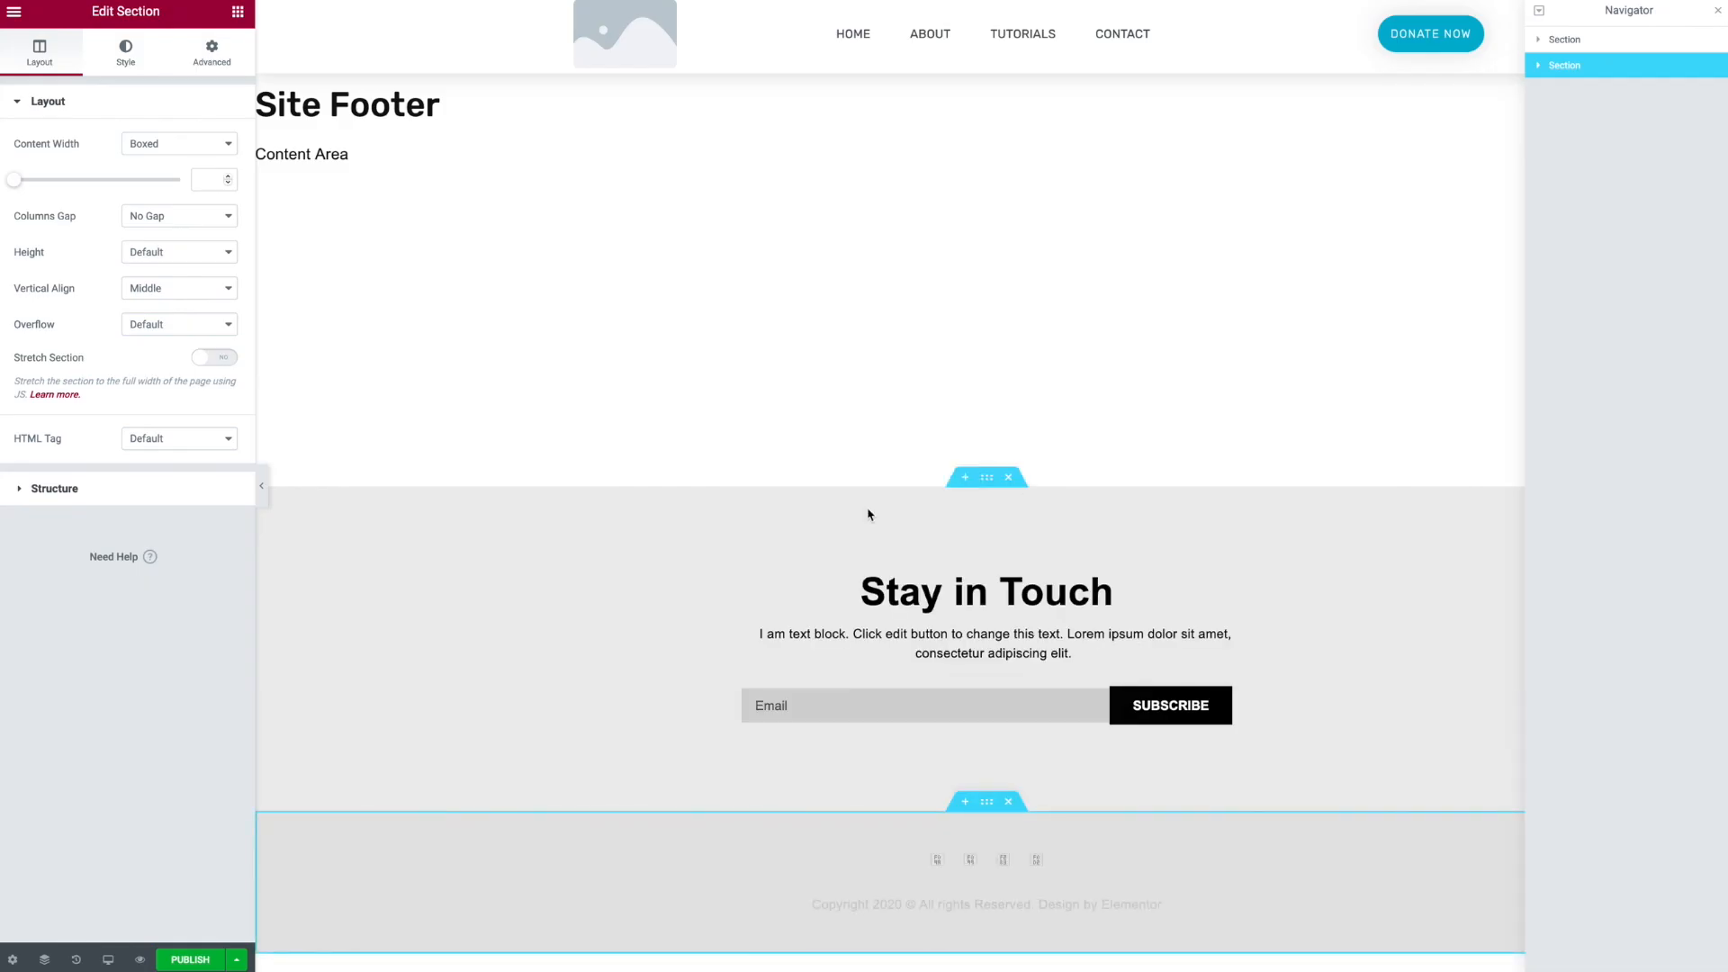
# - Publish the footer template with a display condition that includes the Entire Site
pyautogui.click(190, 960)
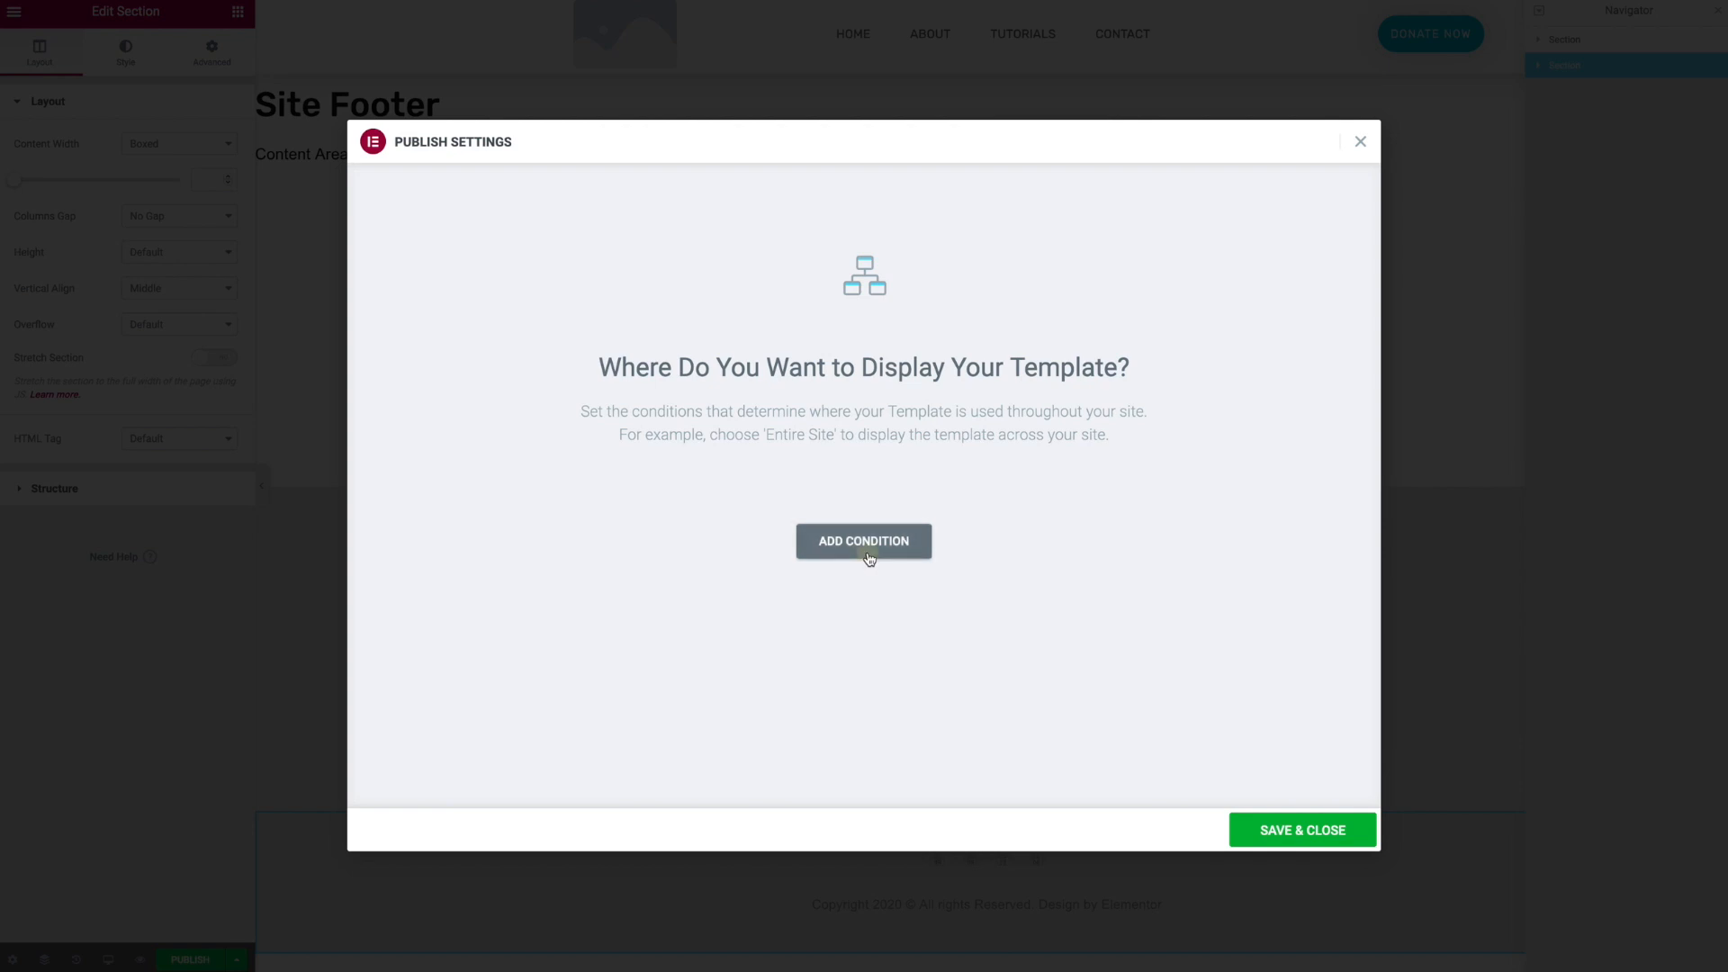
pyautogui.click(864, 545)
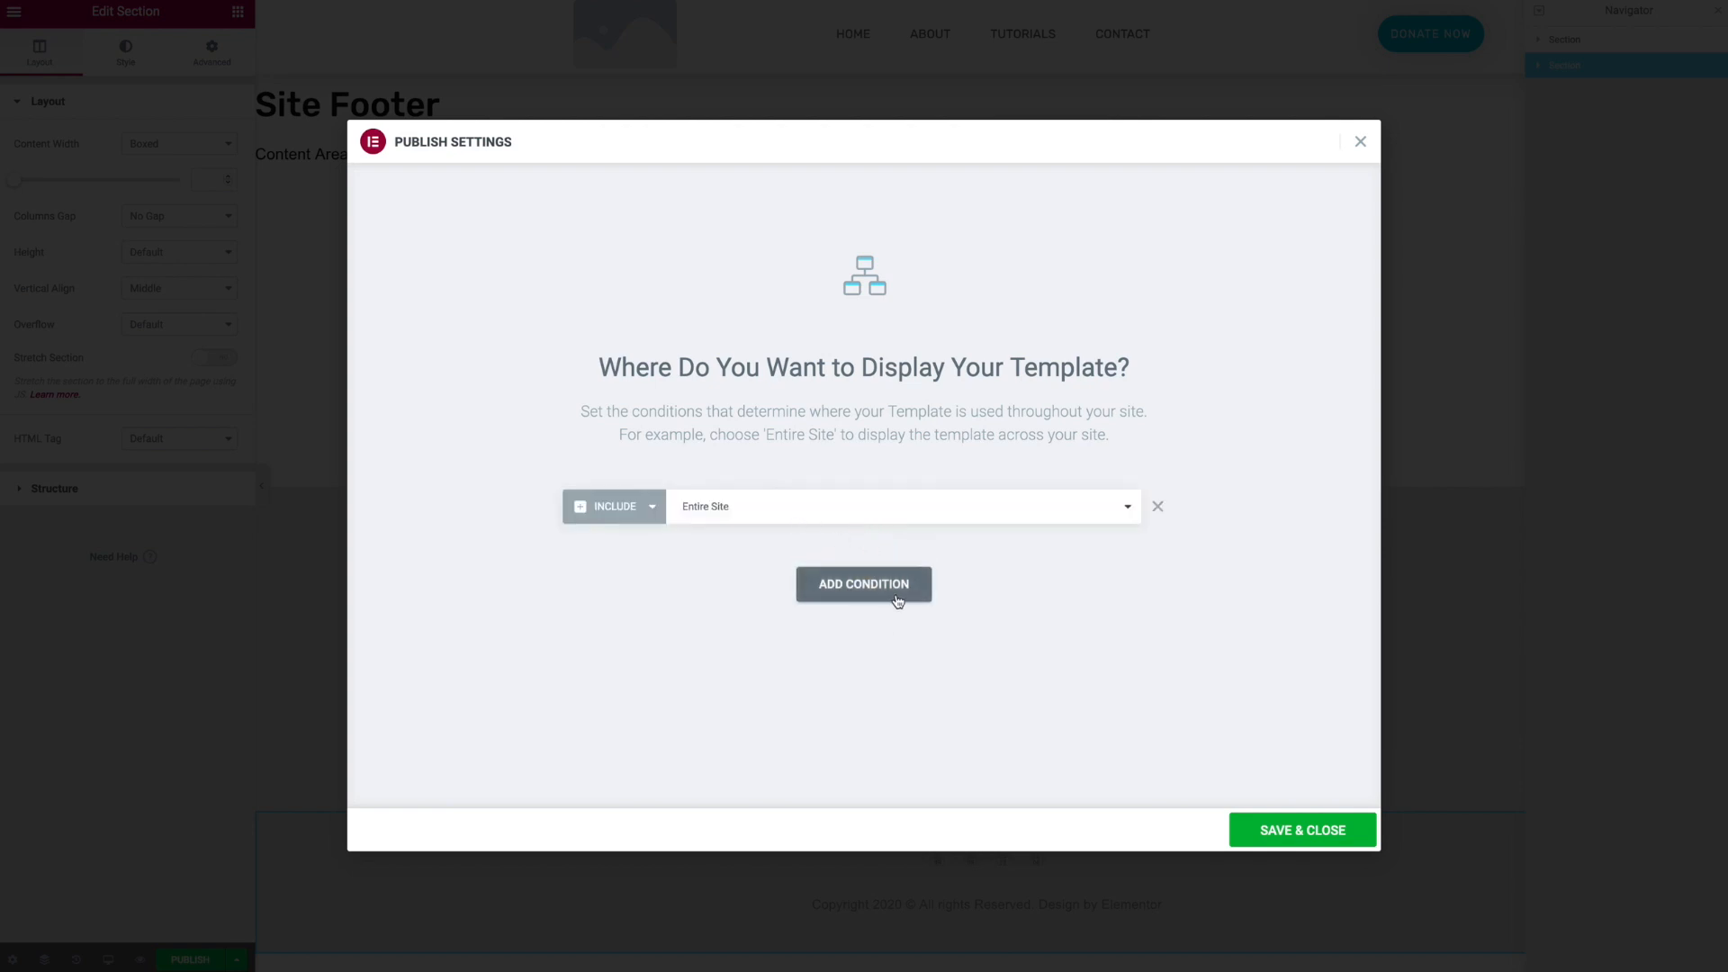
pyautogui.click(1314, 842)
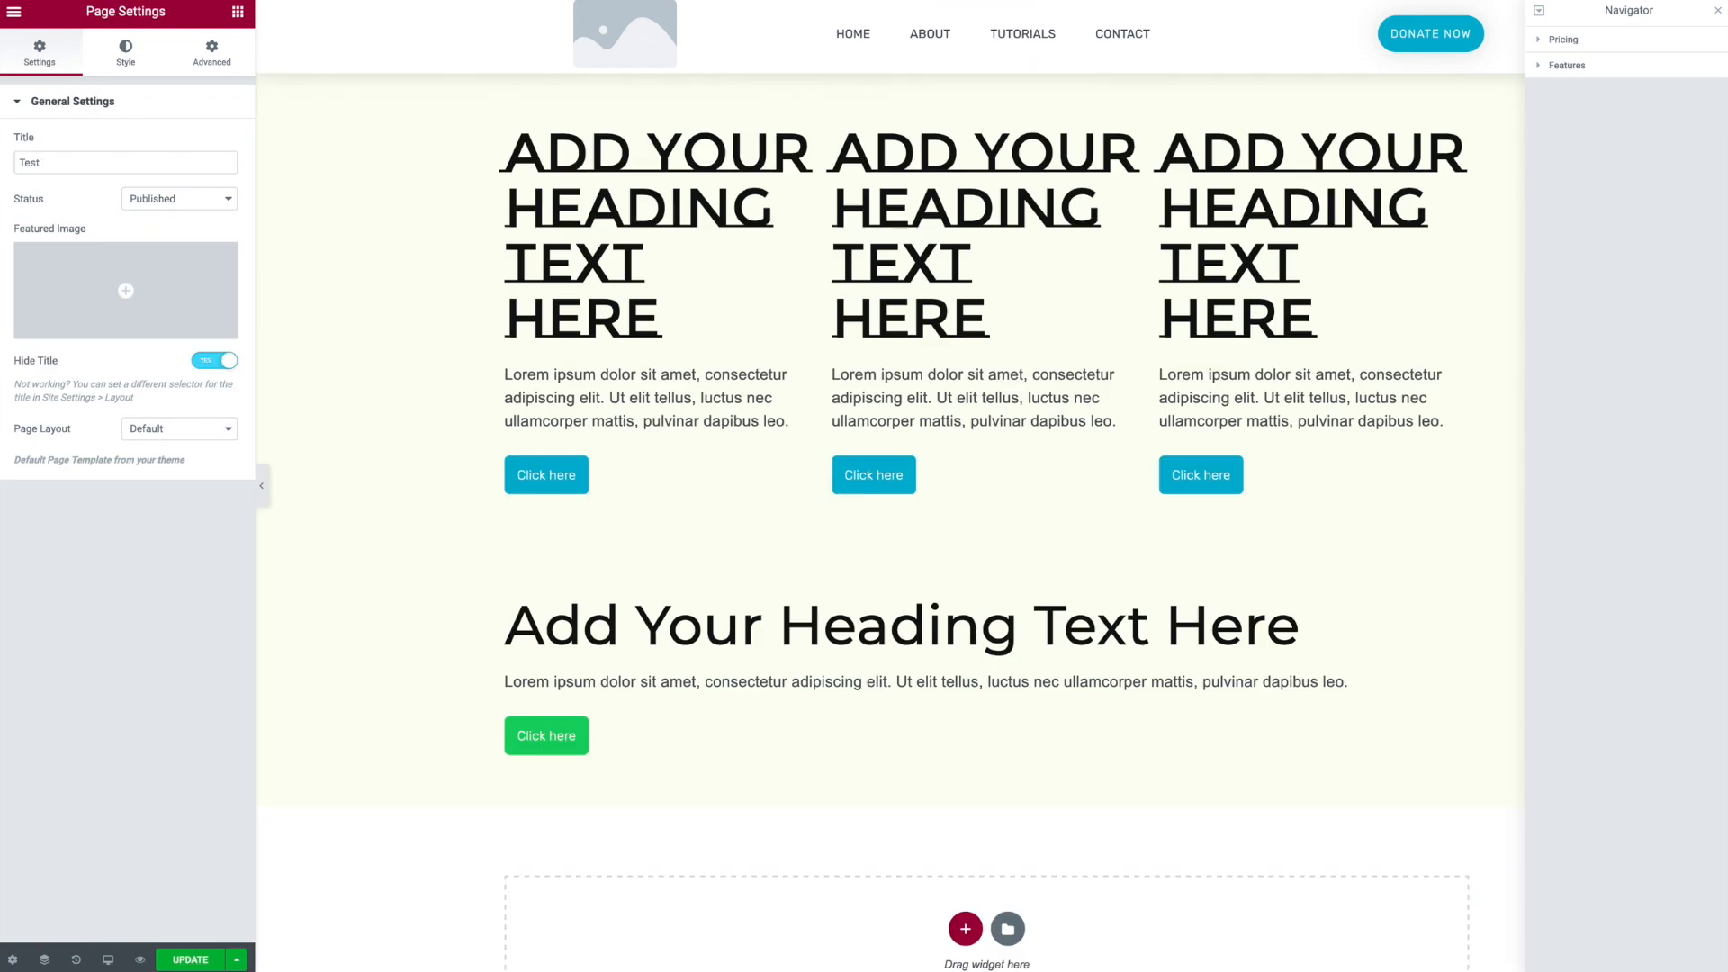
# - Save the Test page changes and reload its editor
pyautogui.press('super+r')
pyautogui.click(983, 382)
pyautogui.press('super+s')
pyautogui.press('super+r')
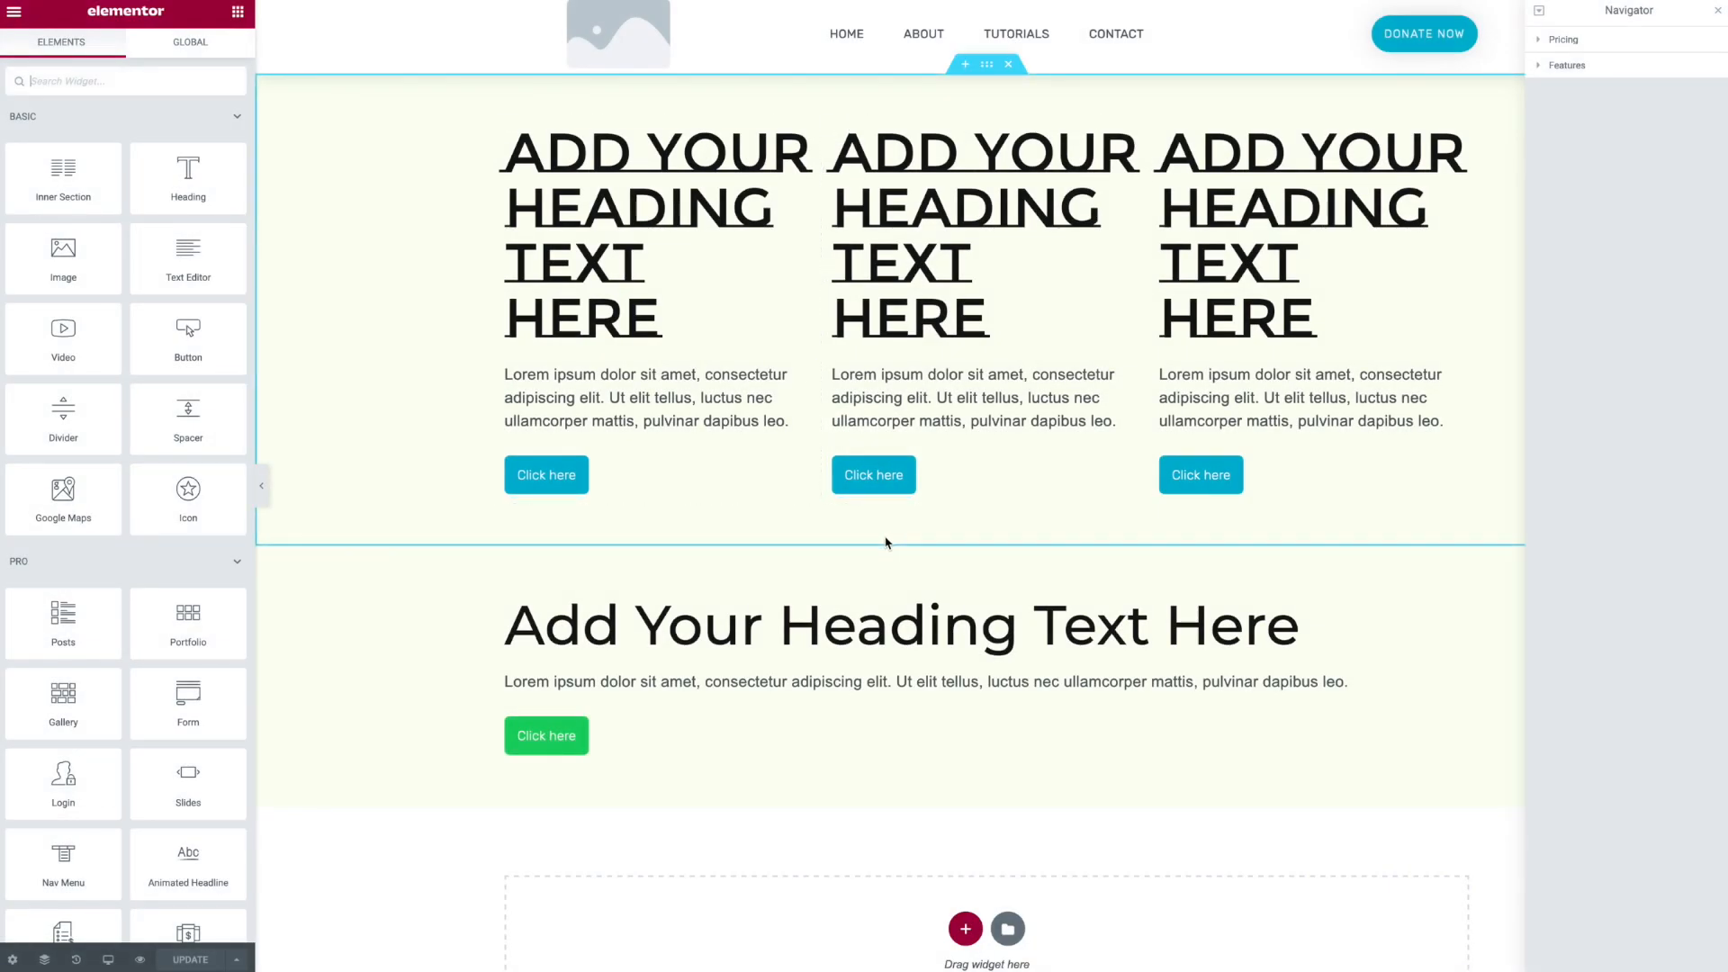
# - Preview the Test page without the editor panel and scroll through it to review the header and footer
pyautogui.scroll(-6, 842, 522)
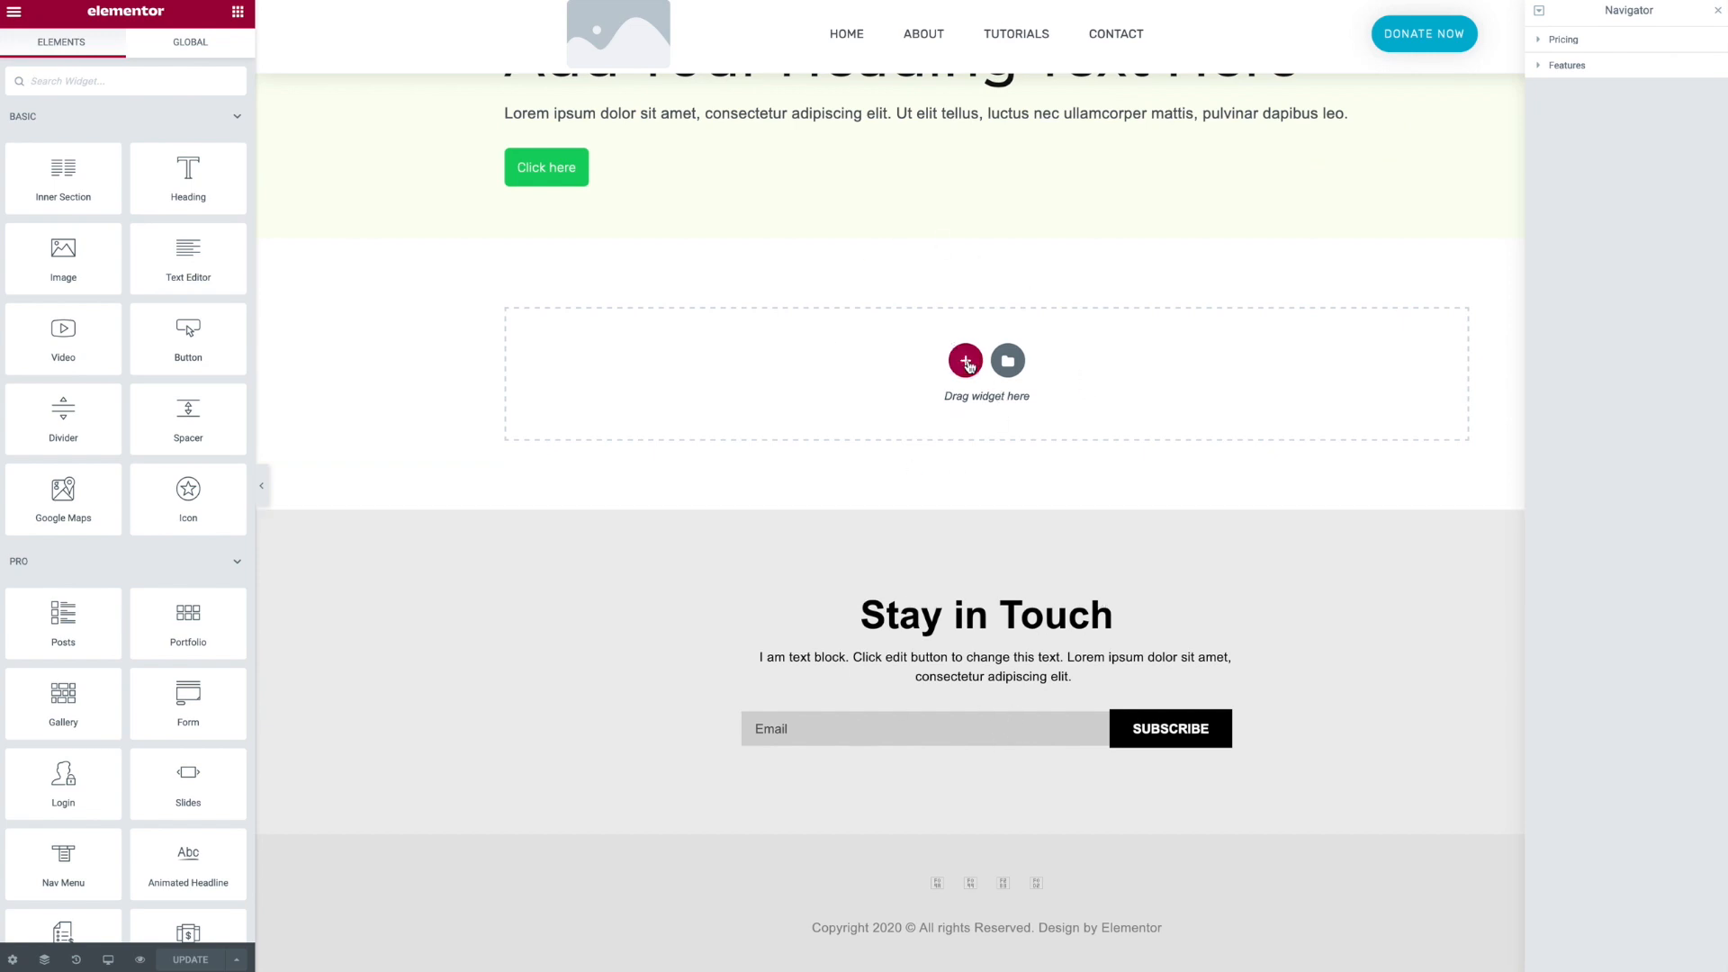
pyautogui.click(262, 489)
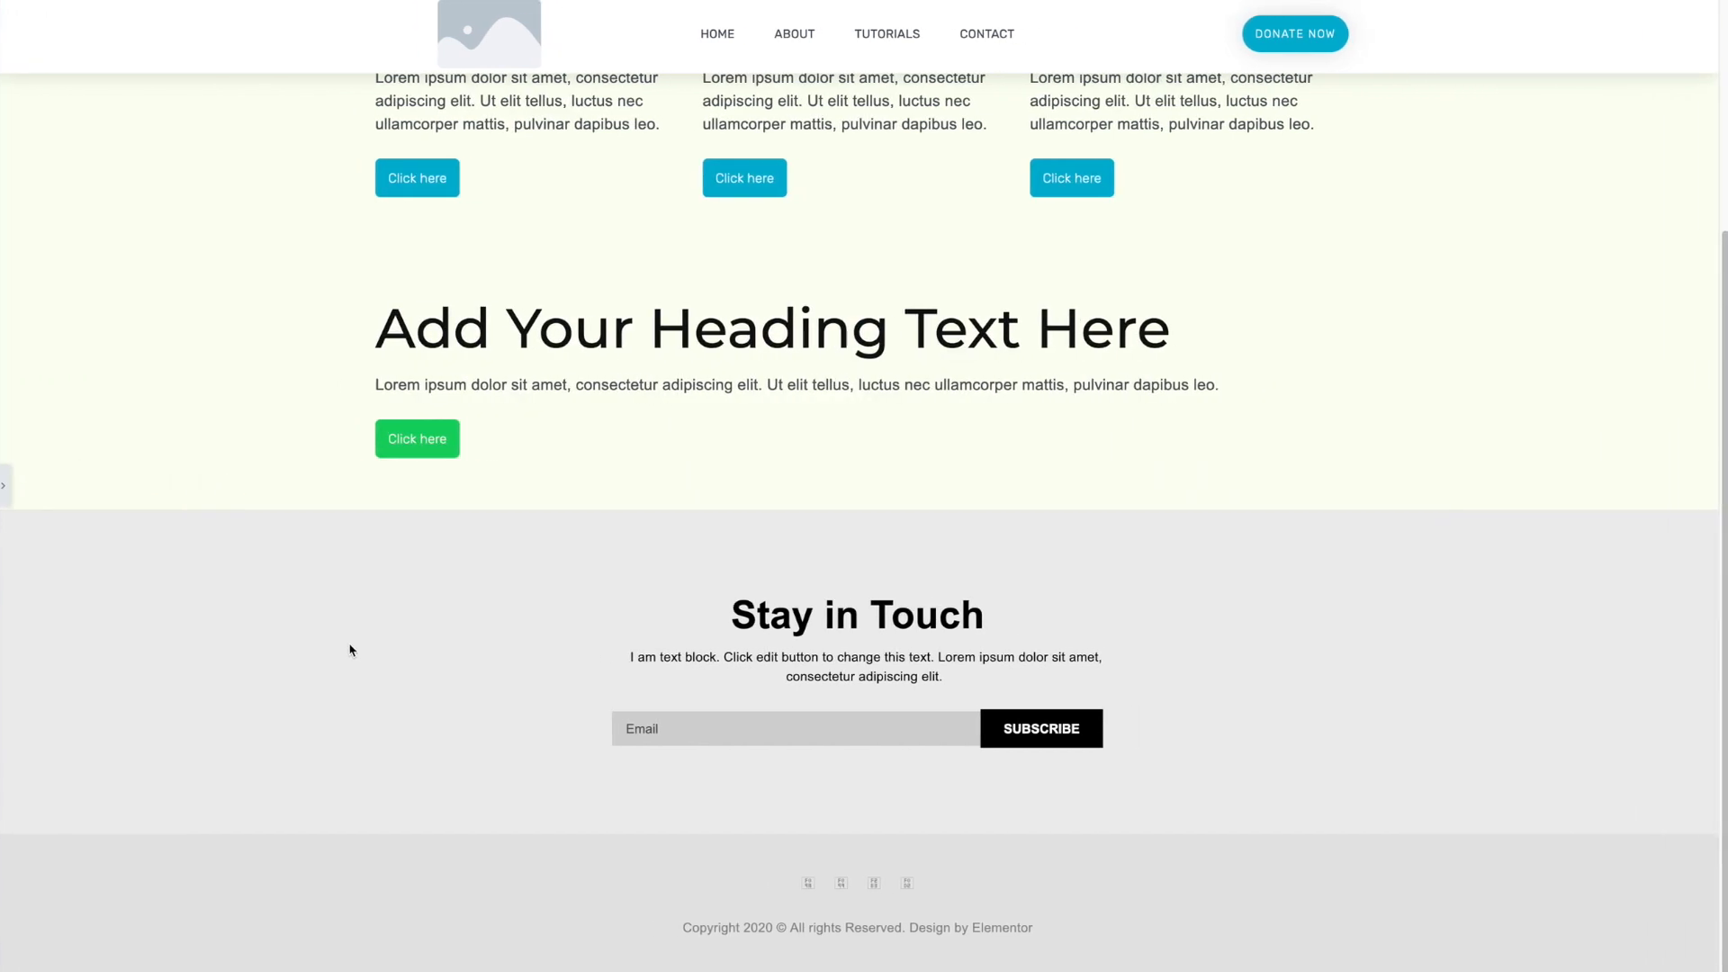
pyautogui.scroll(-3, 360, 651)
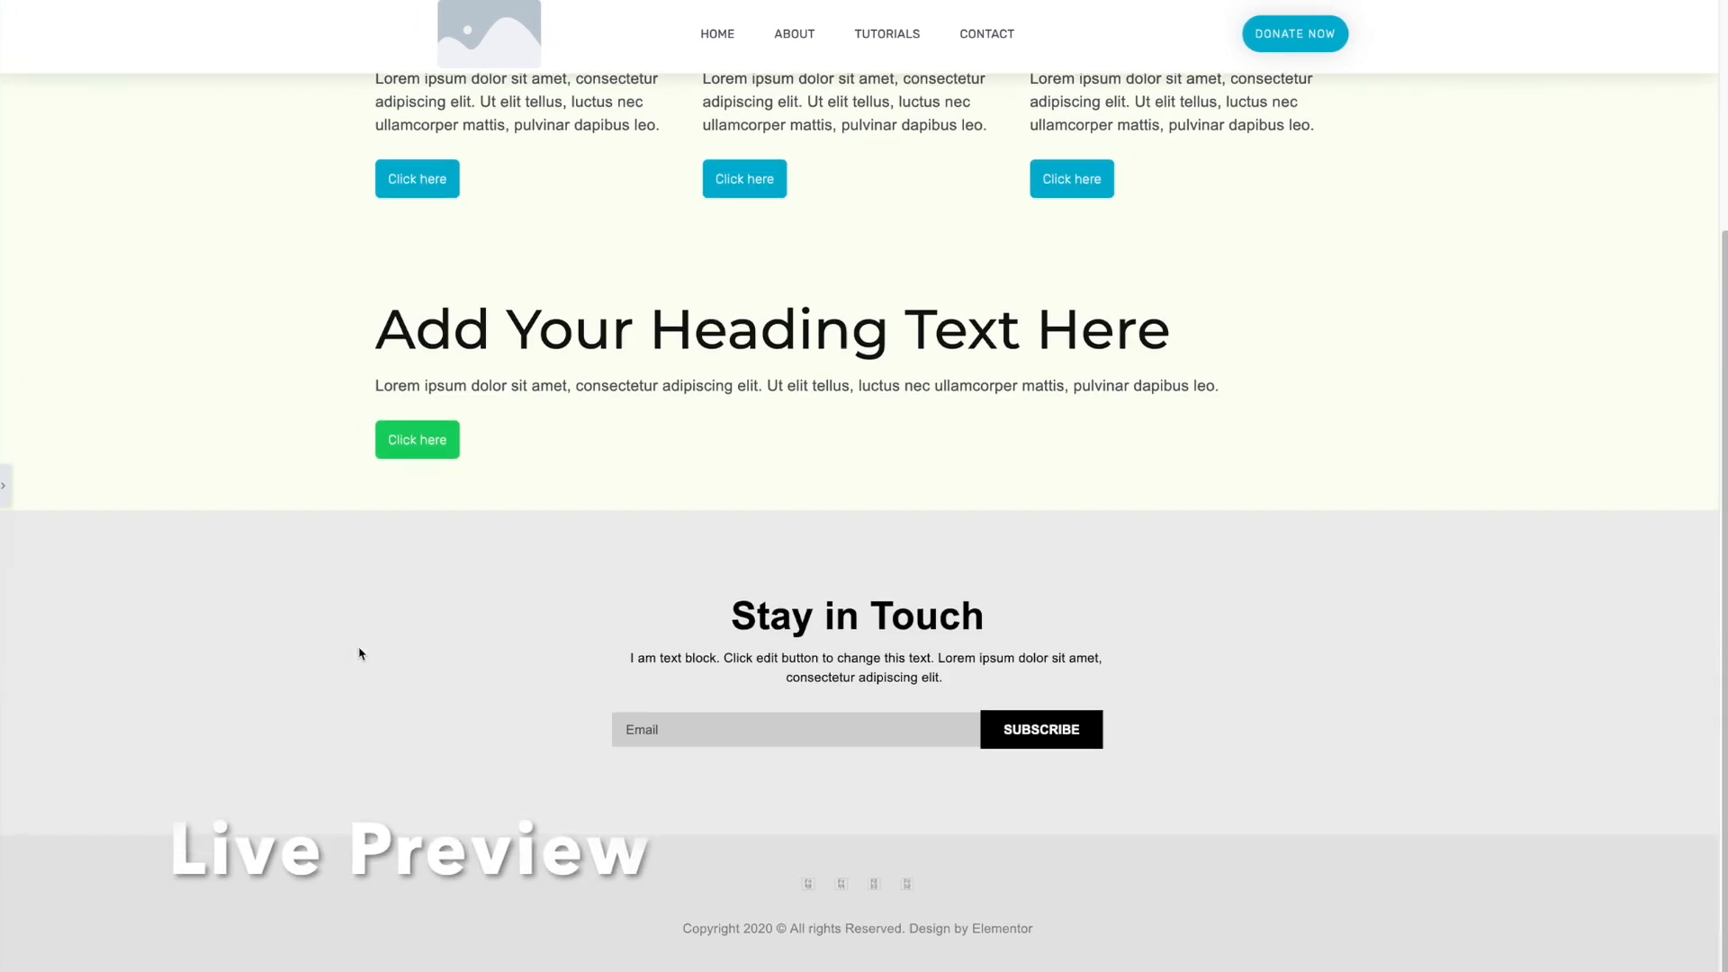
pyautogui.scroll(3, 359, 651)
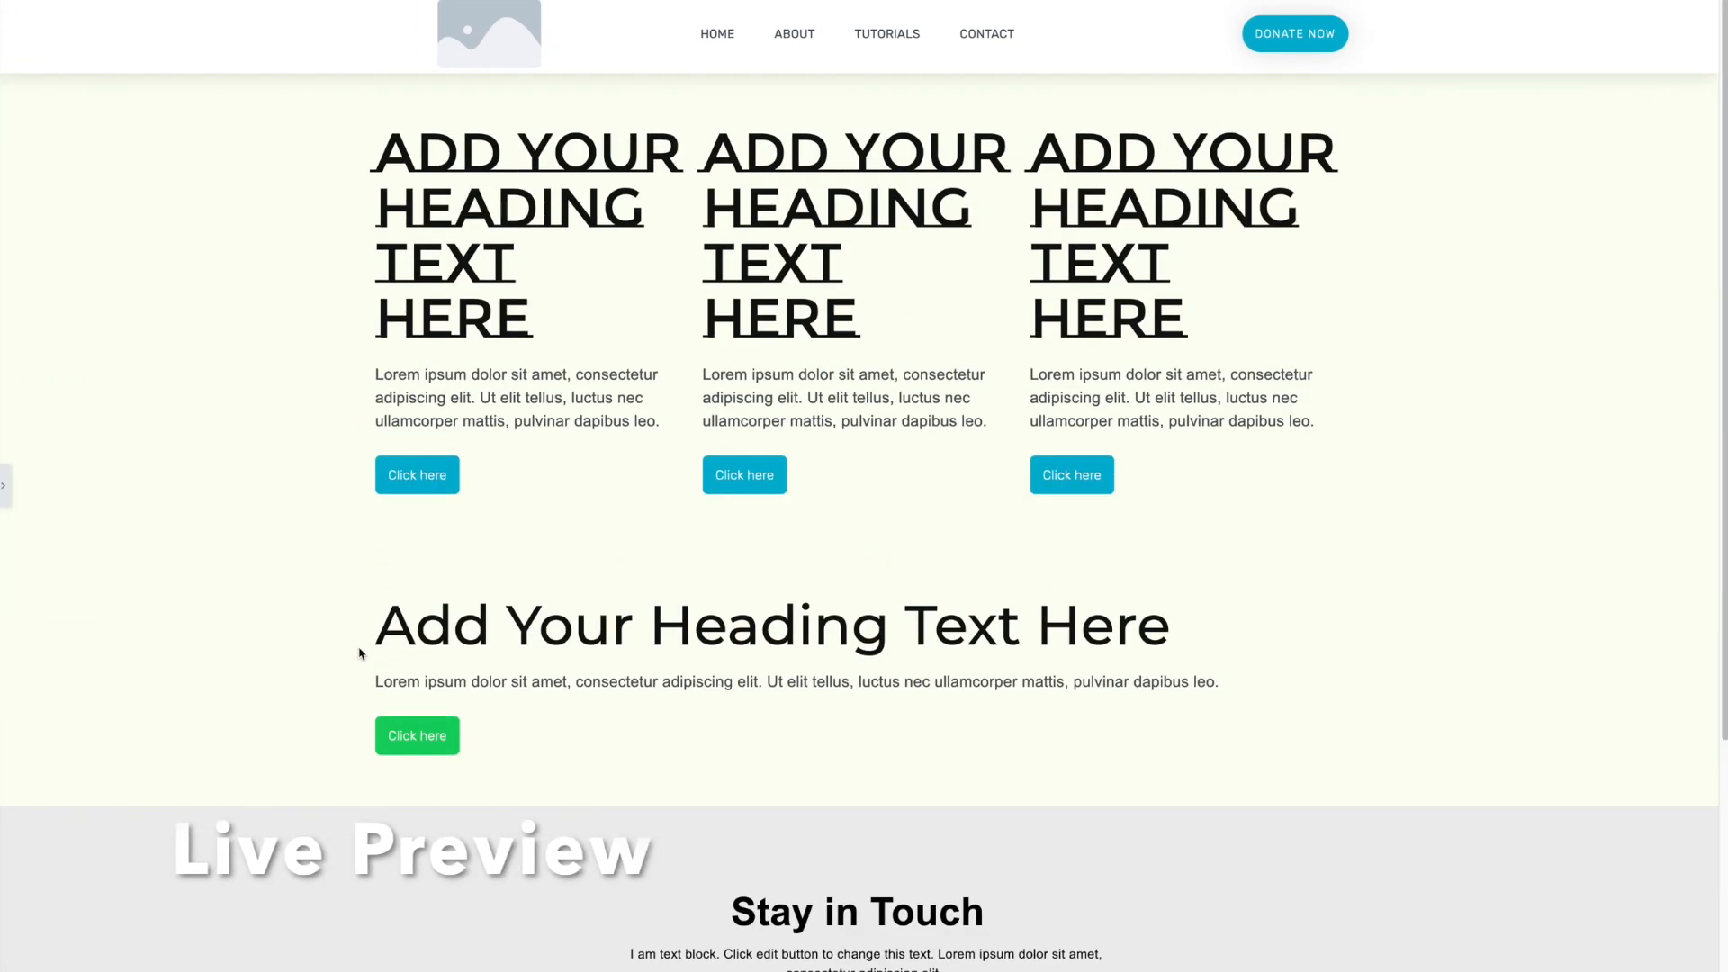
# - Return to the editor, add a new one-column section below the content, and place a Posts widget in it
pyautogui.click(5, 485)
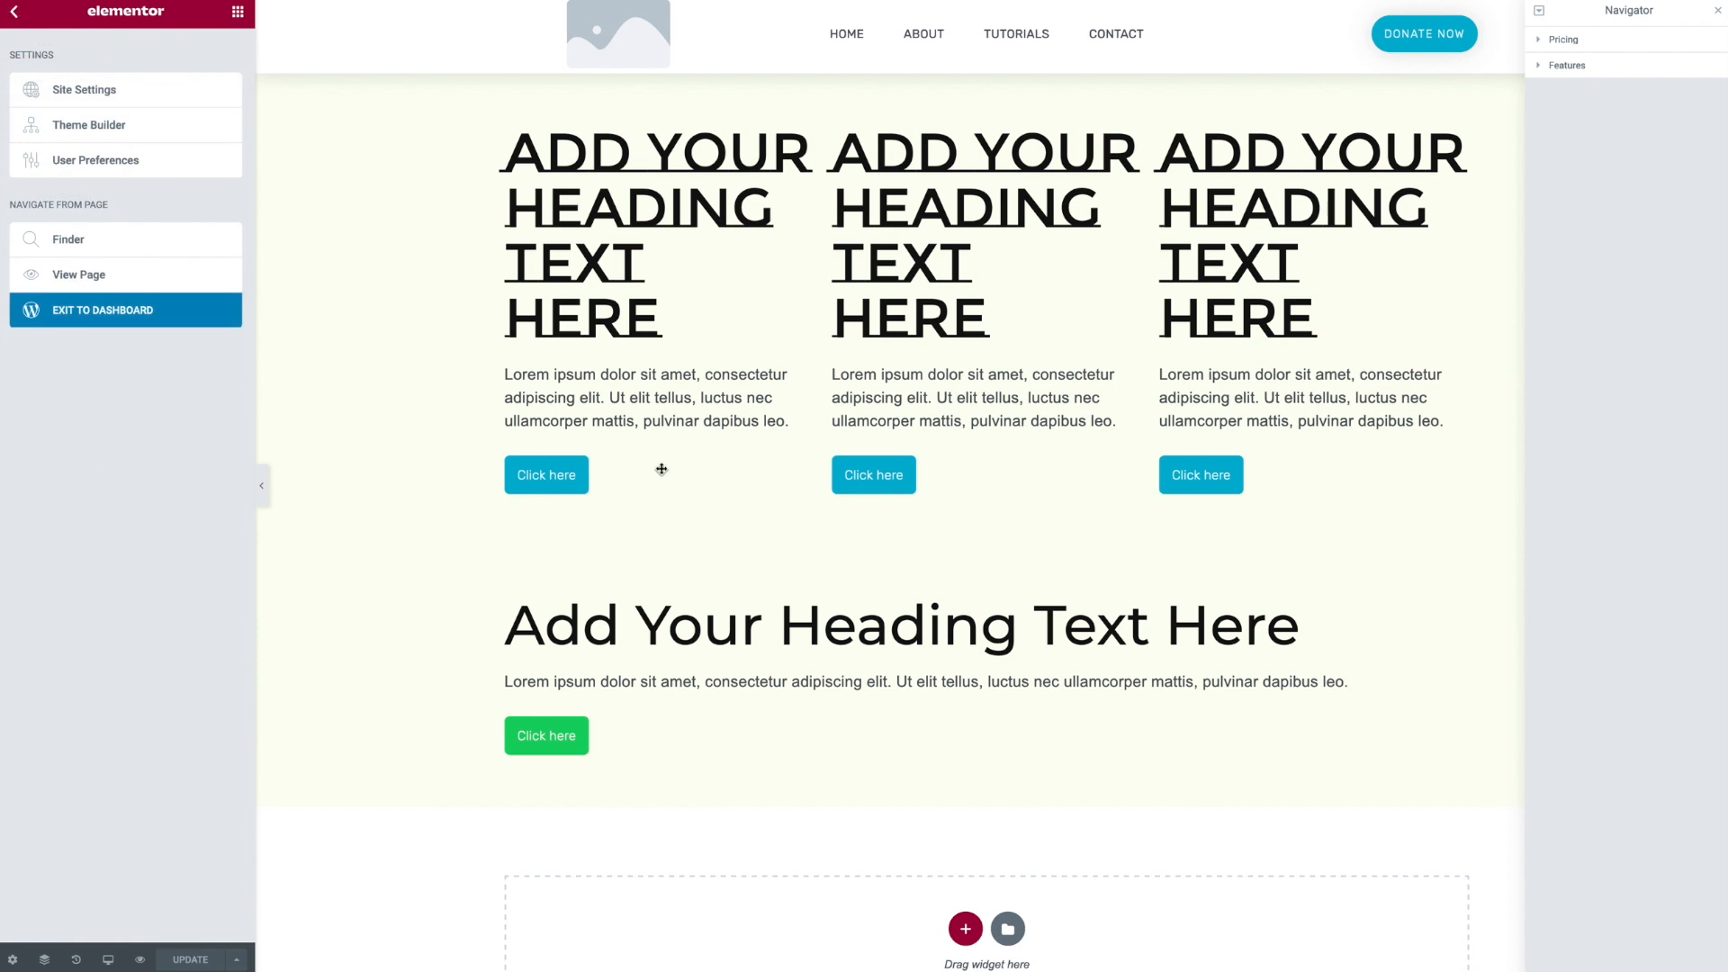
pyautogui.click(892, 869)
pyautogui.click(966, 930)
pyautogui.scroll(-4, 810, 720)
pyautogui.click(770, 637)
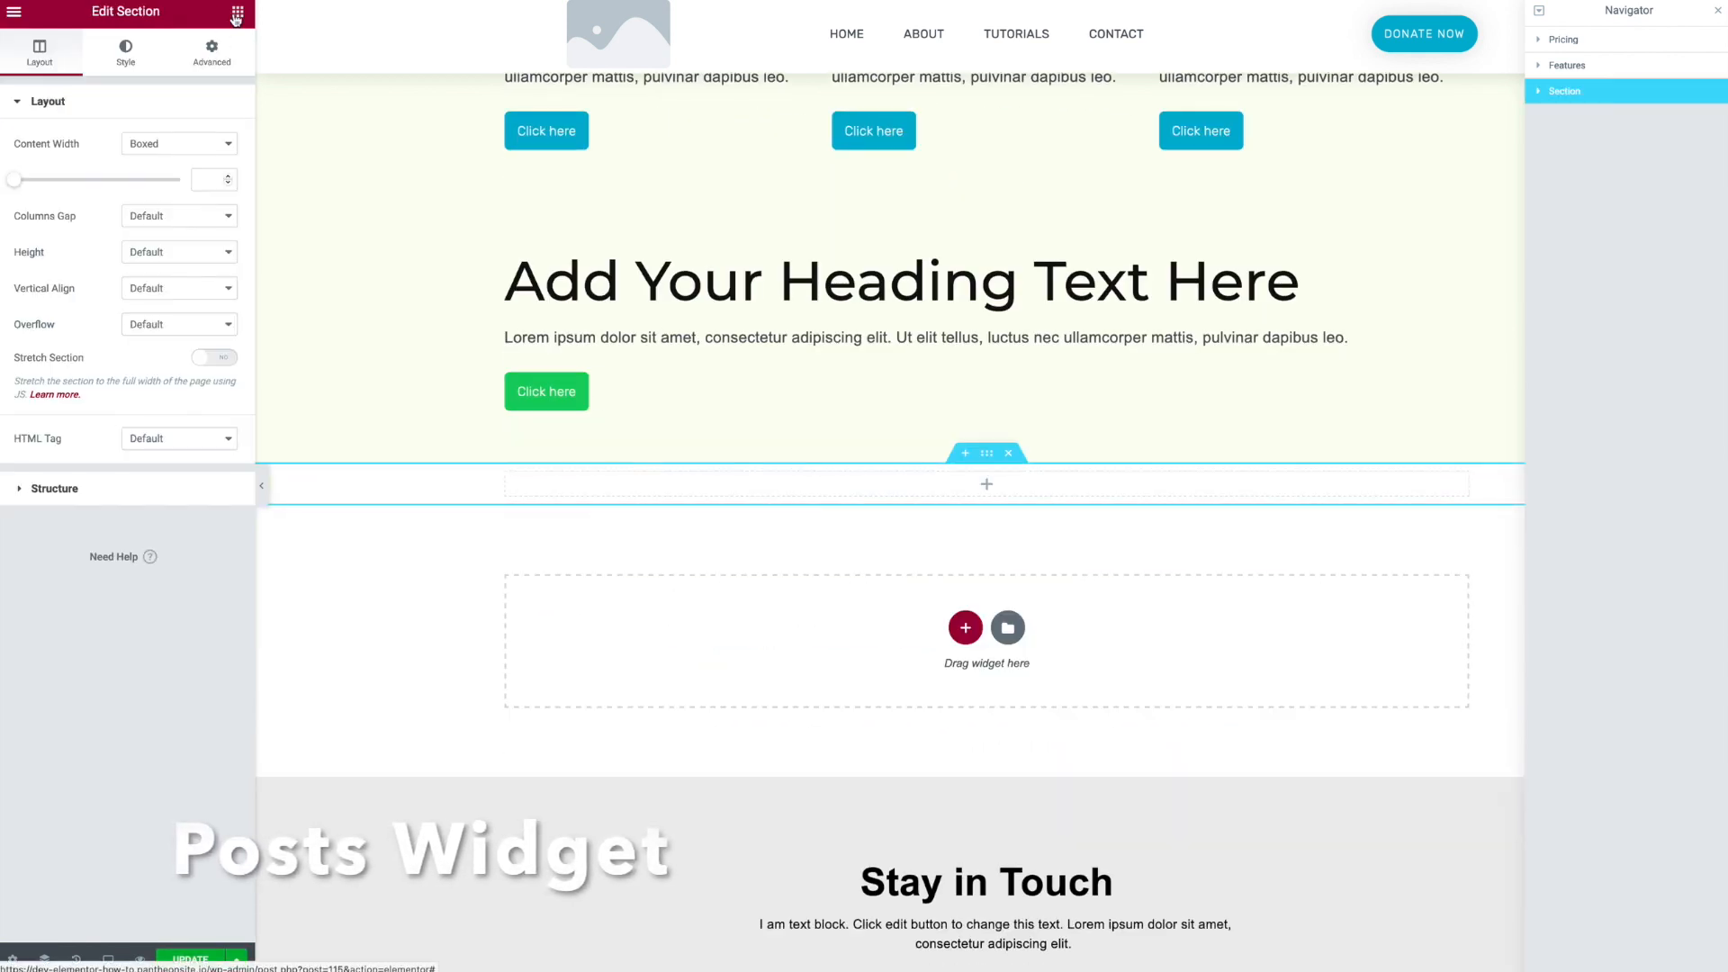
pyautogui.click(237, 13)
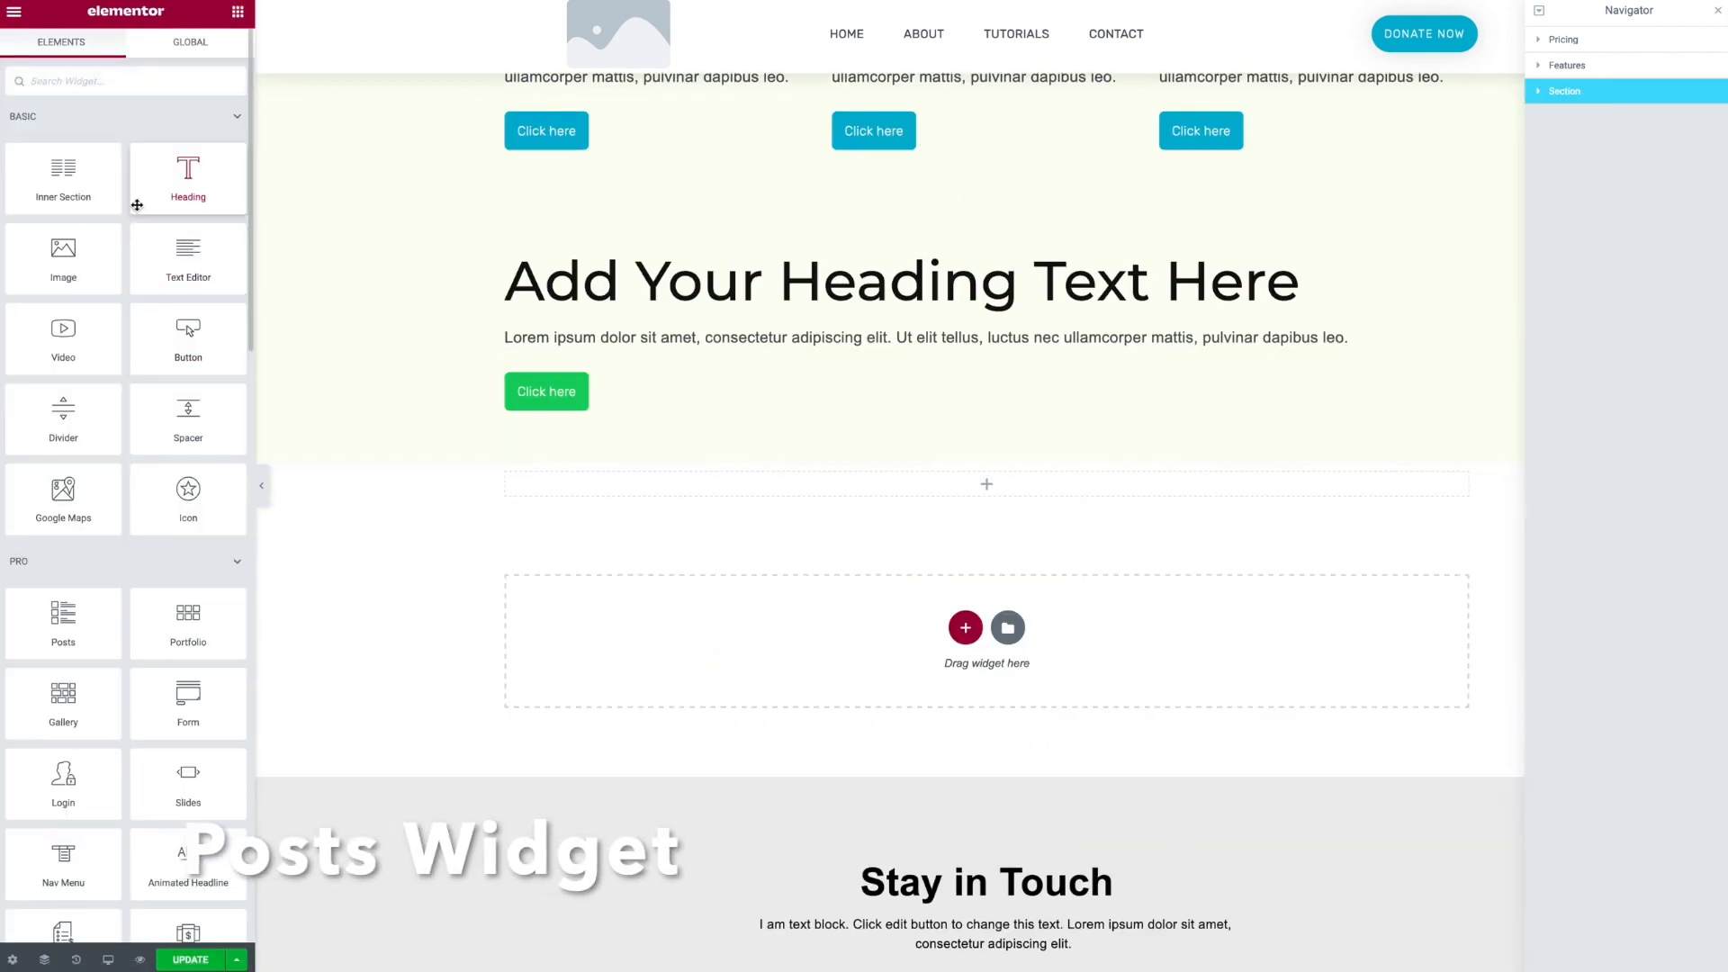
pyautogui.moveTo(36, 638); pyautogui.dragTo(773, 482)
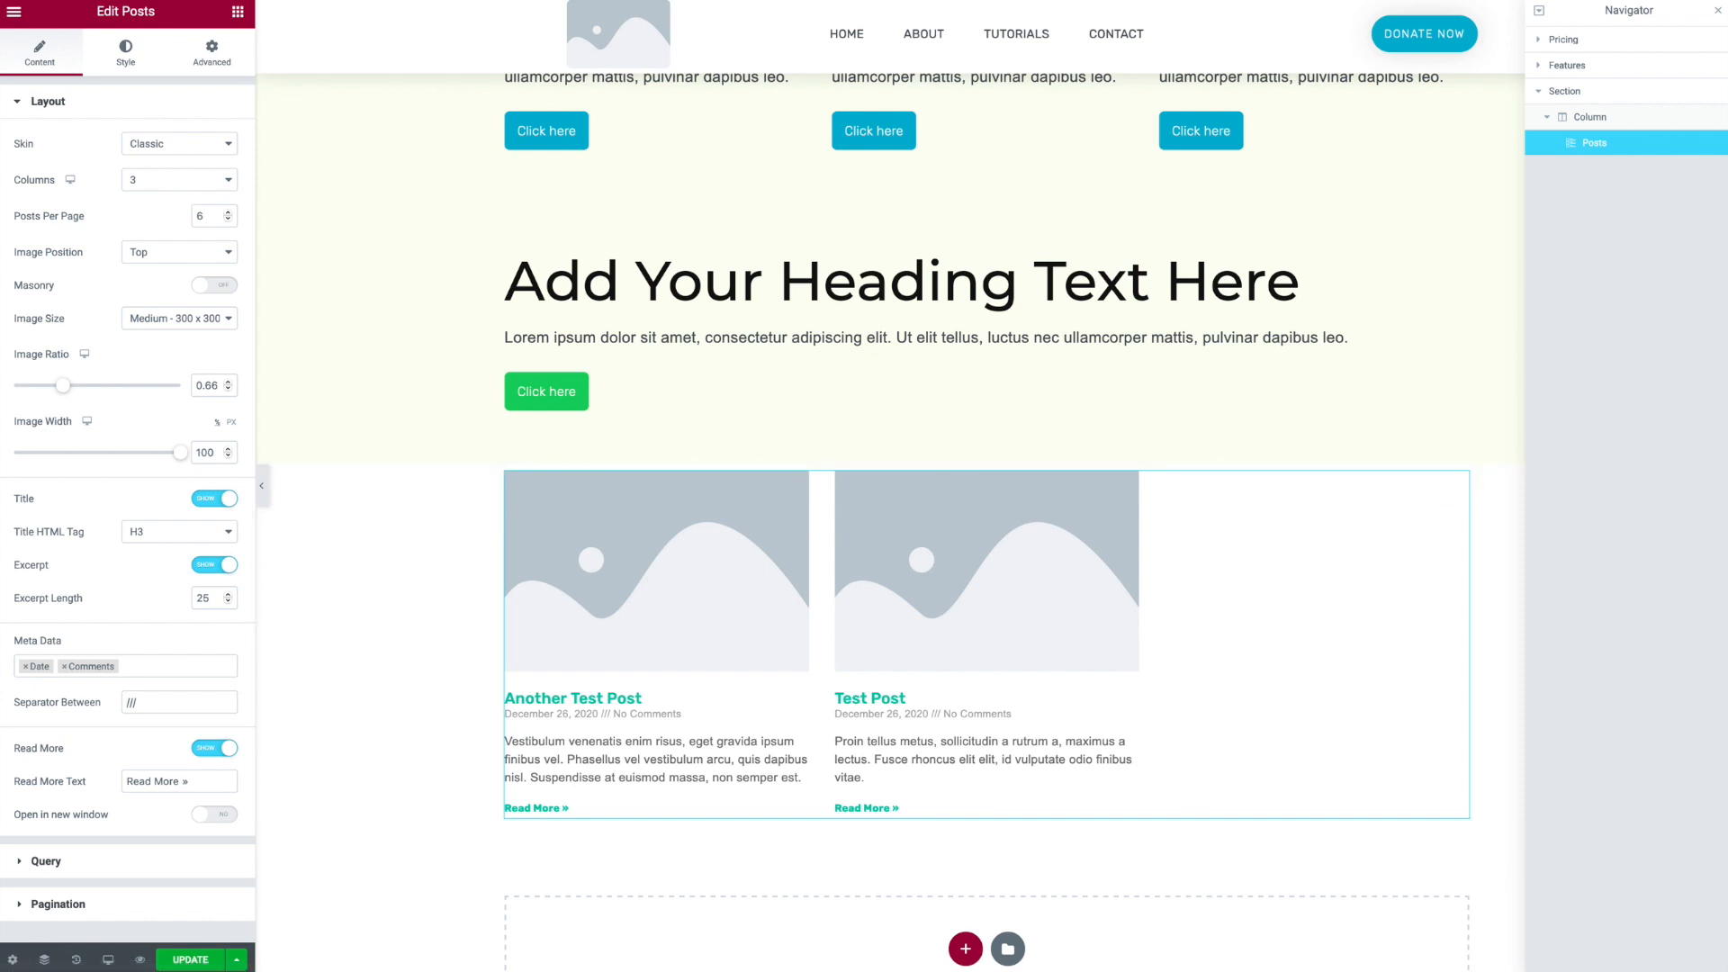
# - Set the Posts widget to 2 columns and remove the Date and Comments meta data
pyautogui.click(157, 183)
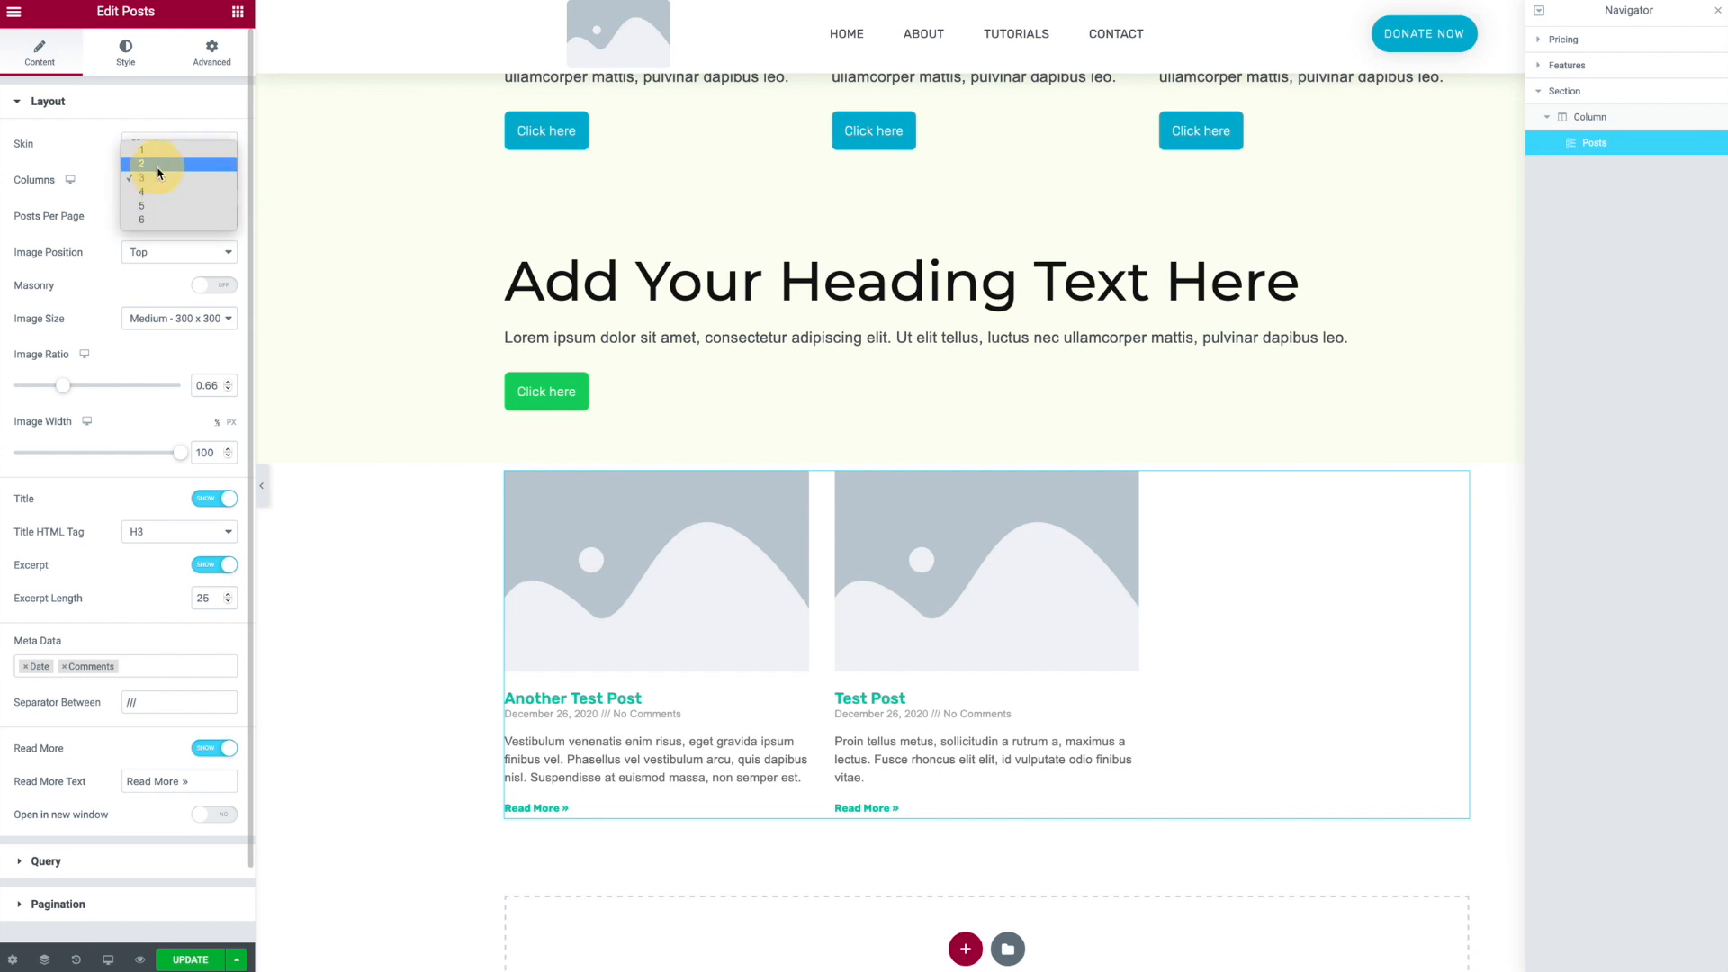
pyautogui.click(156, 164)
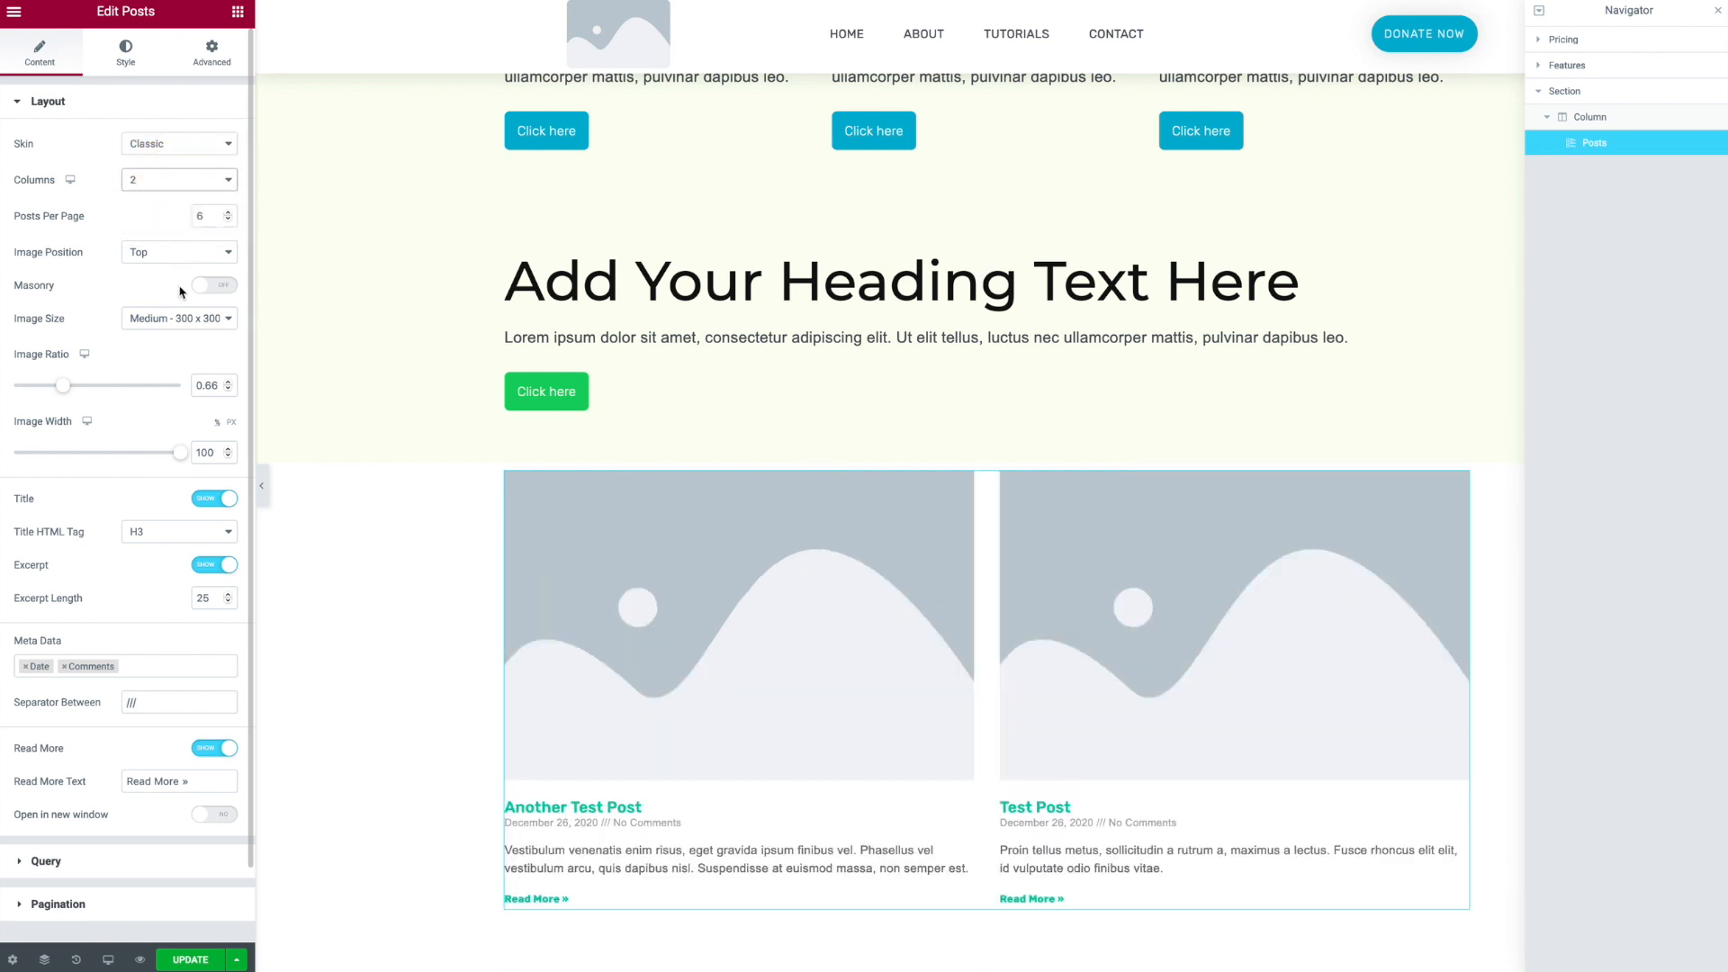
pyautogui.click(65, 667)
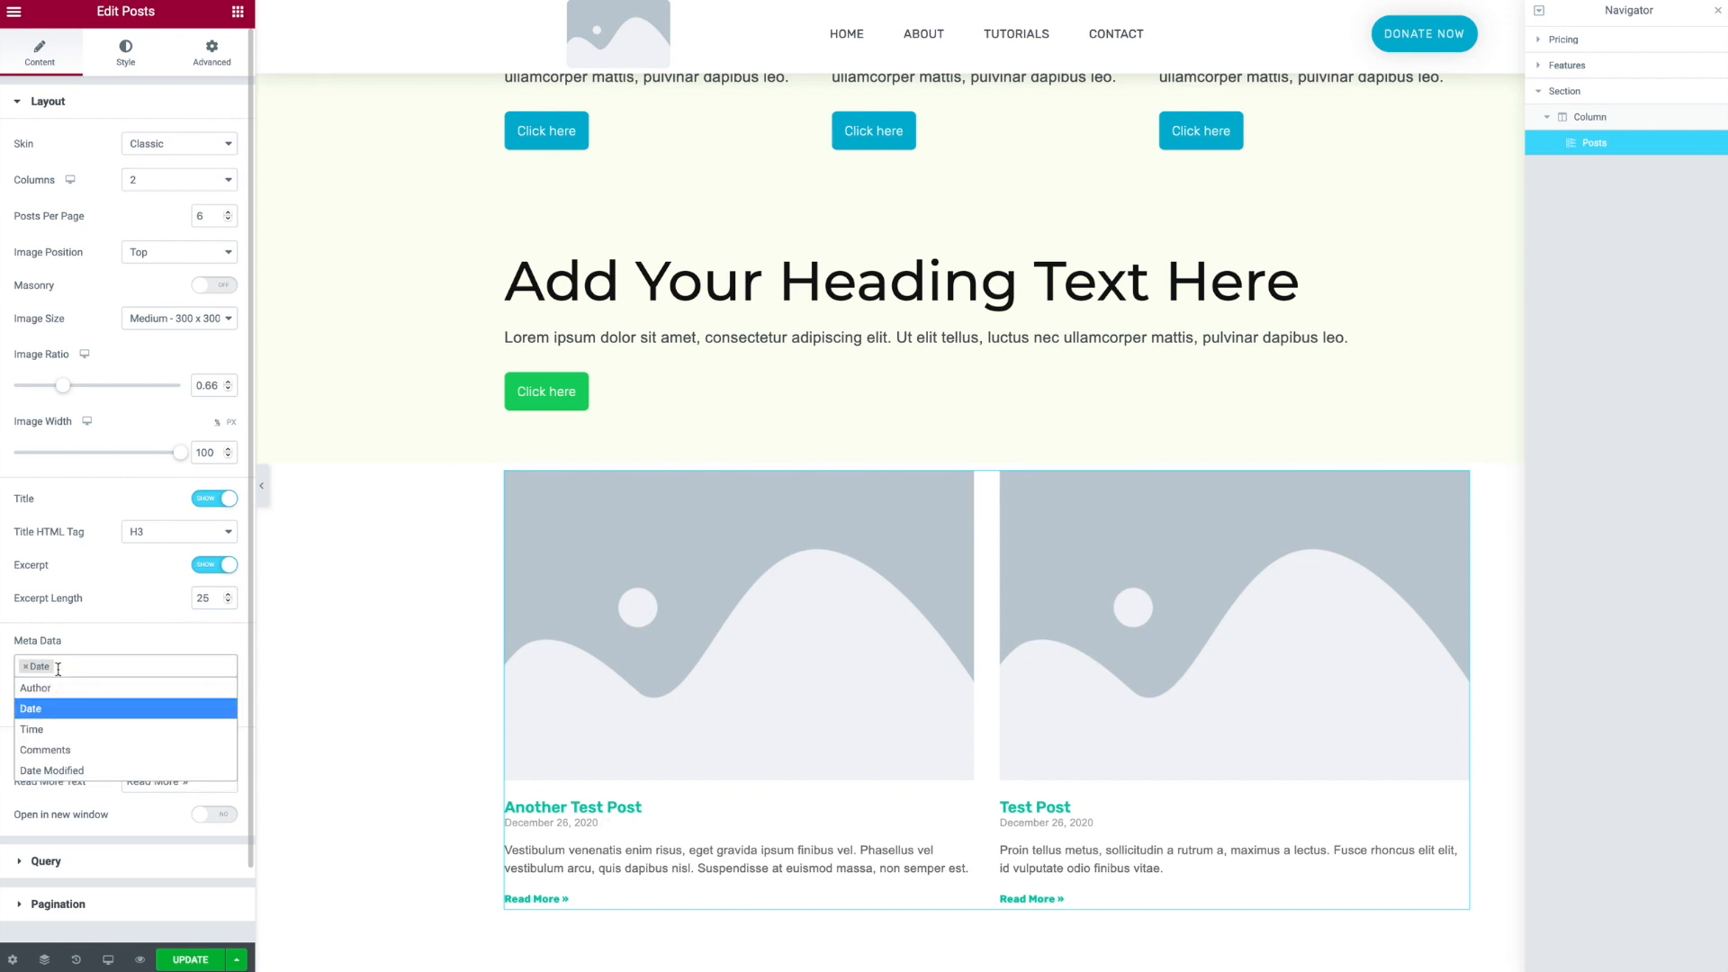
pyautogui.click(26, 667)
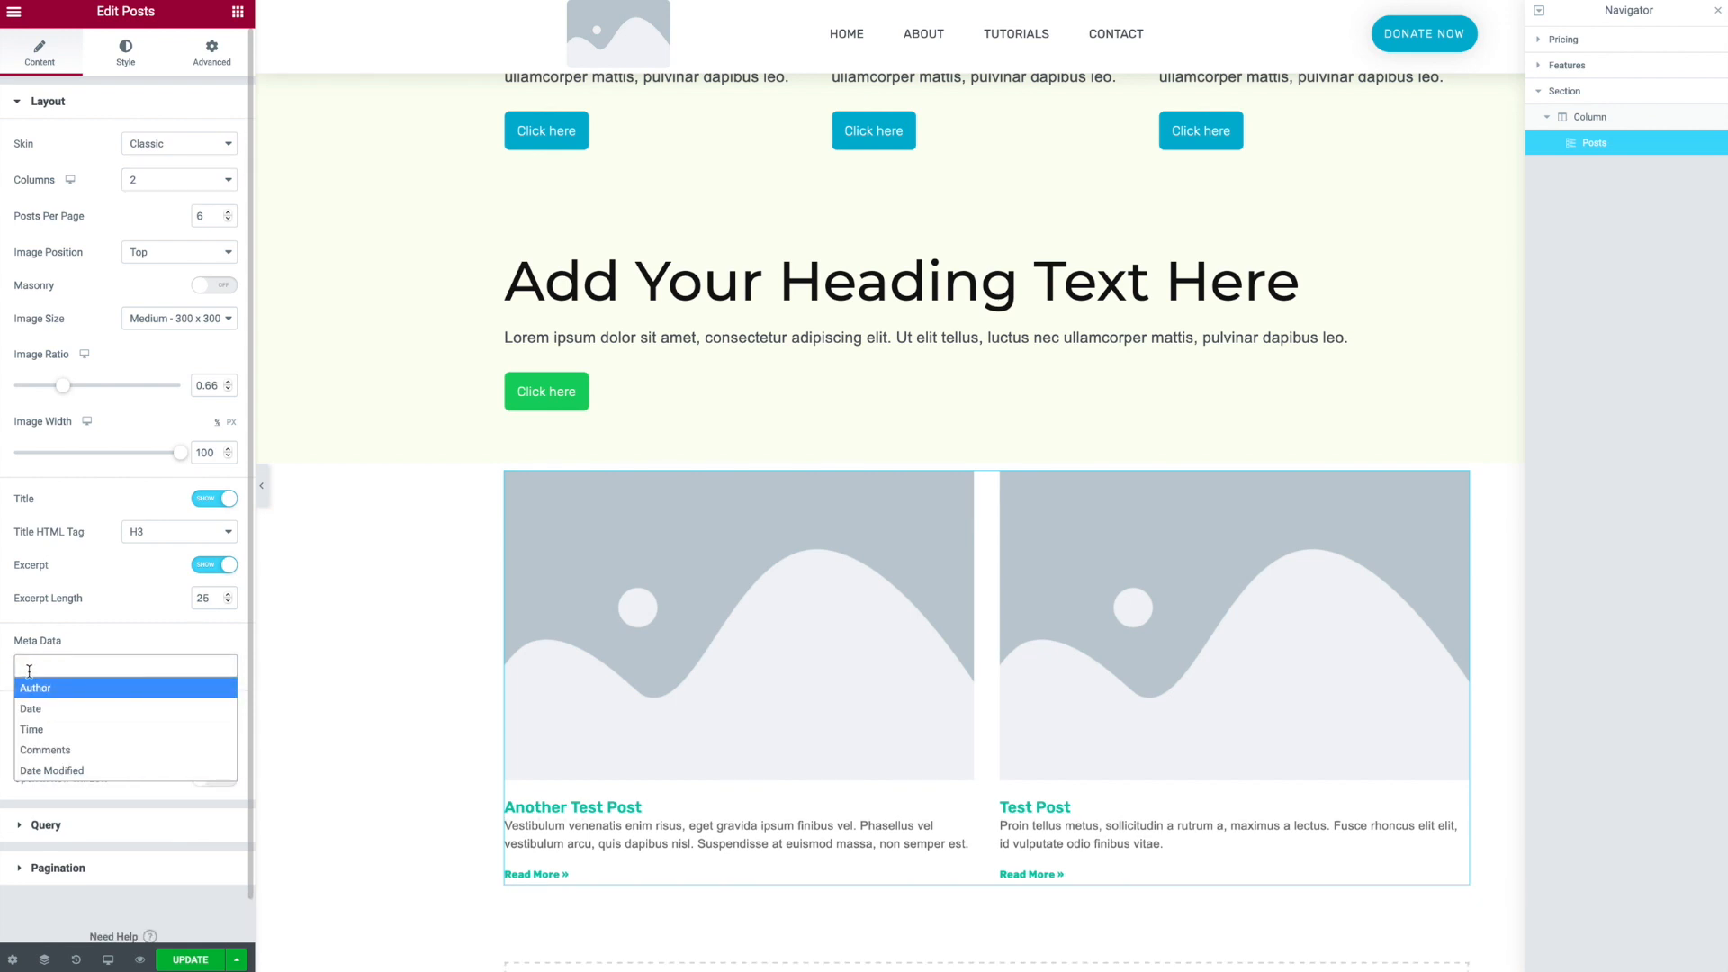
# - Widen the posts' column gap and apply the Secondary global font to the post titles
pyautogui.click(115, 72)
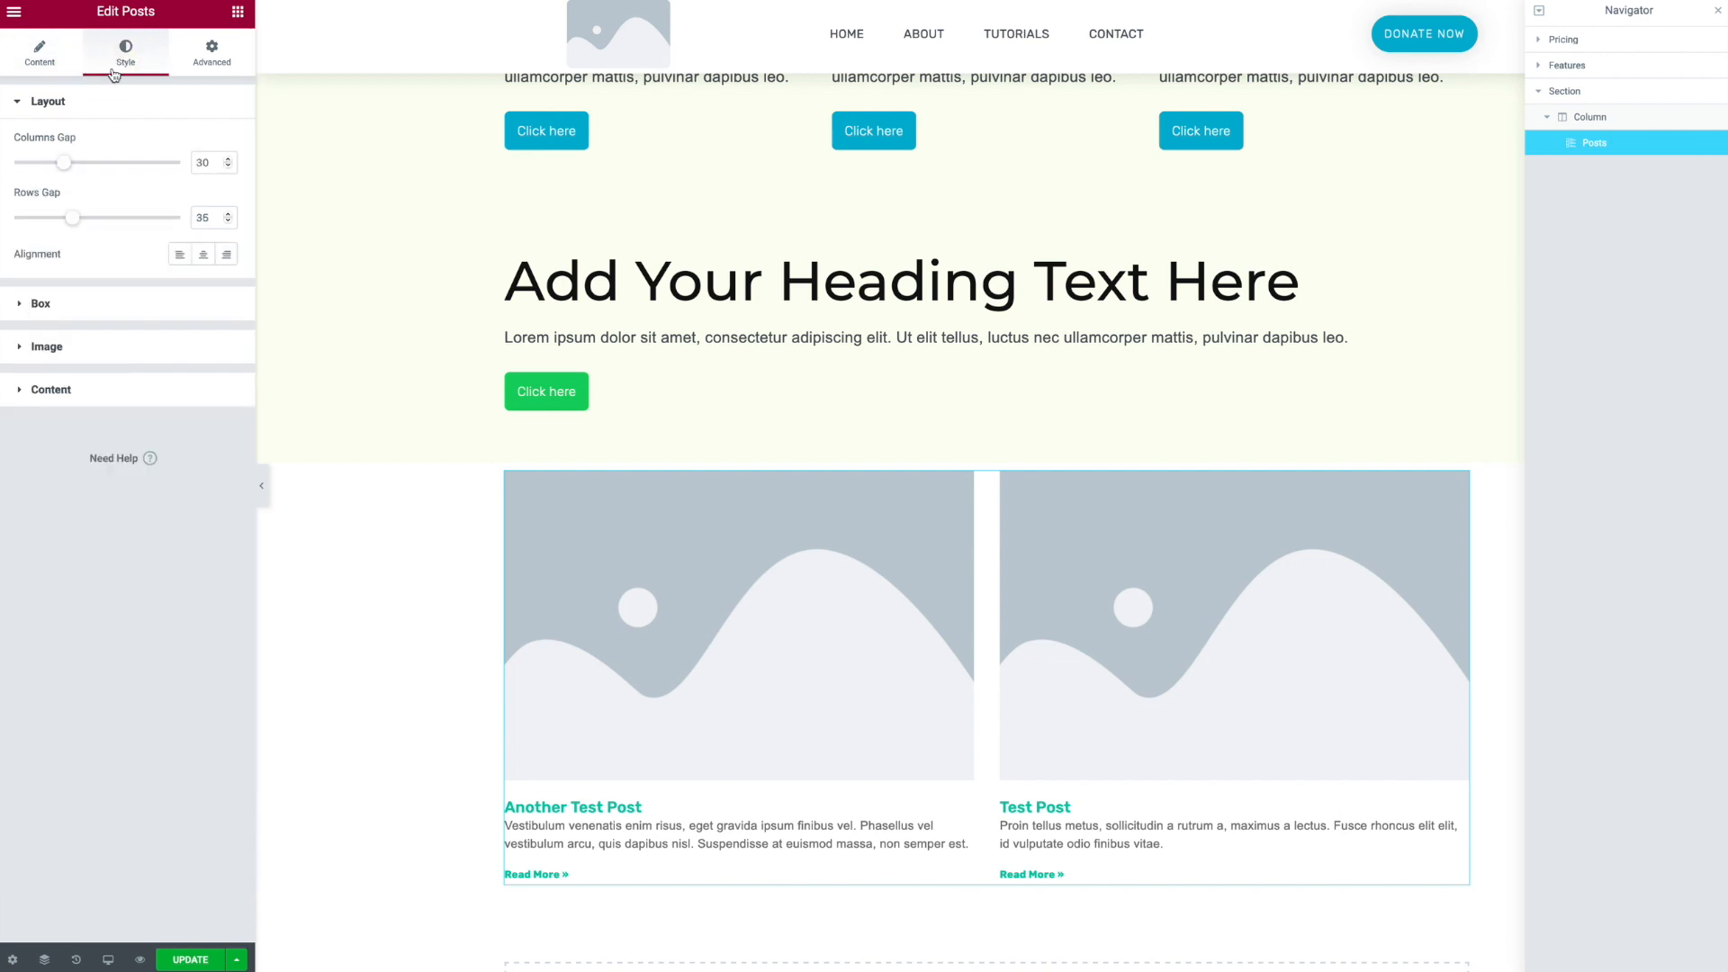
pyautogui.moveTo(71, 168); pyautogui.dragTo(92, 221)
pyautogui.click(54, 392)
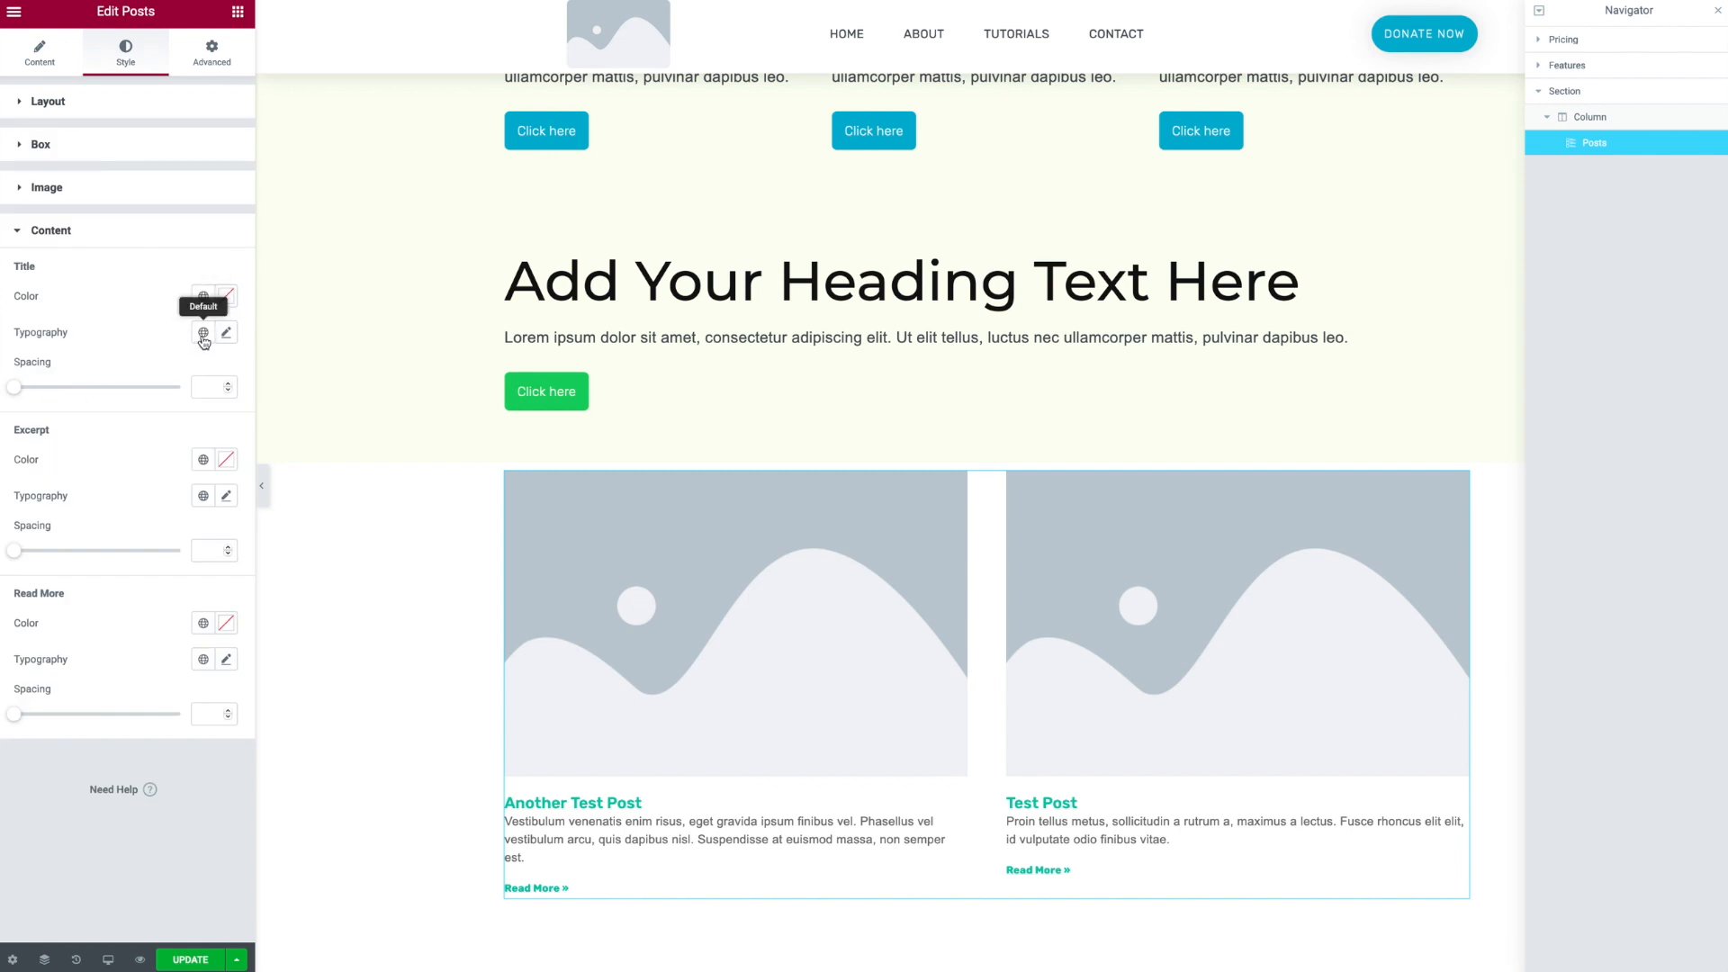
pyautogui.click(203, 335)
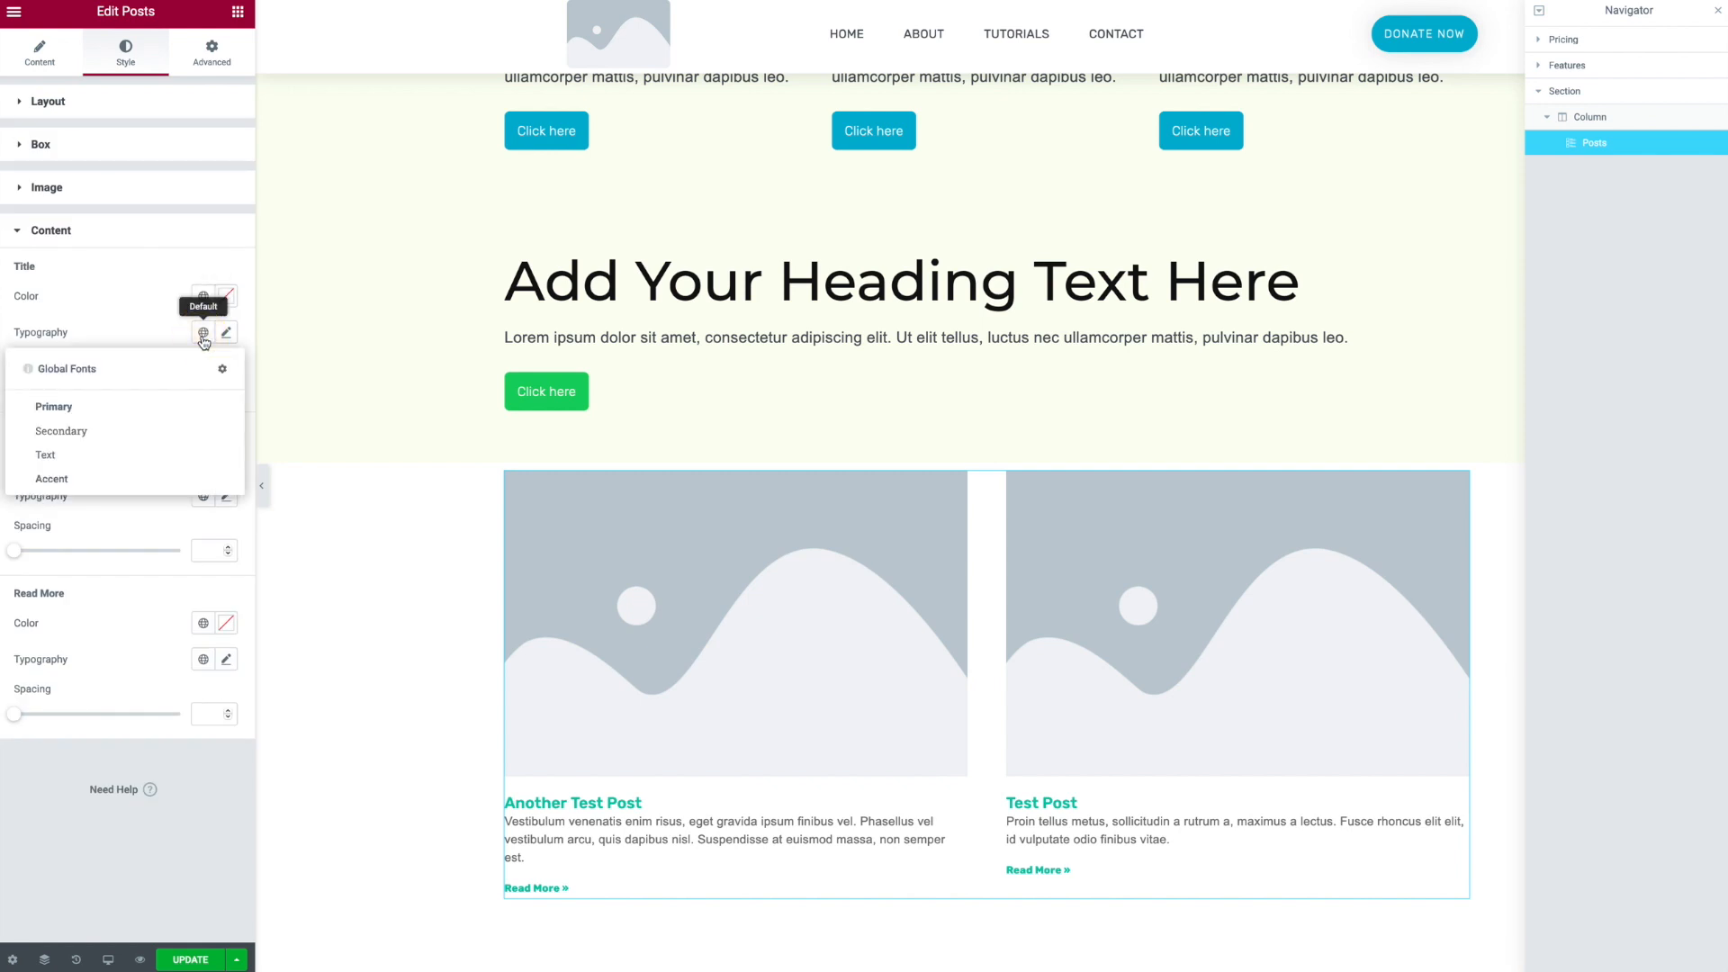
pyautogui.click(90, 431)
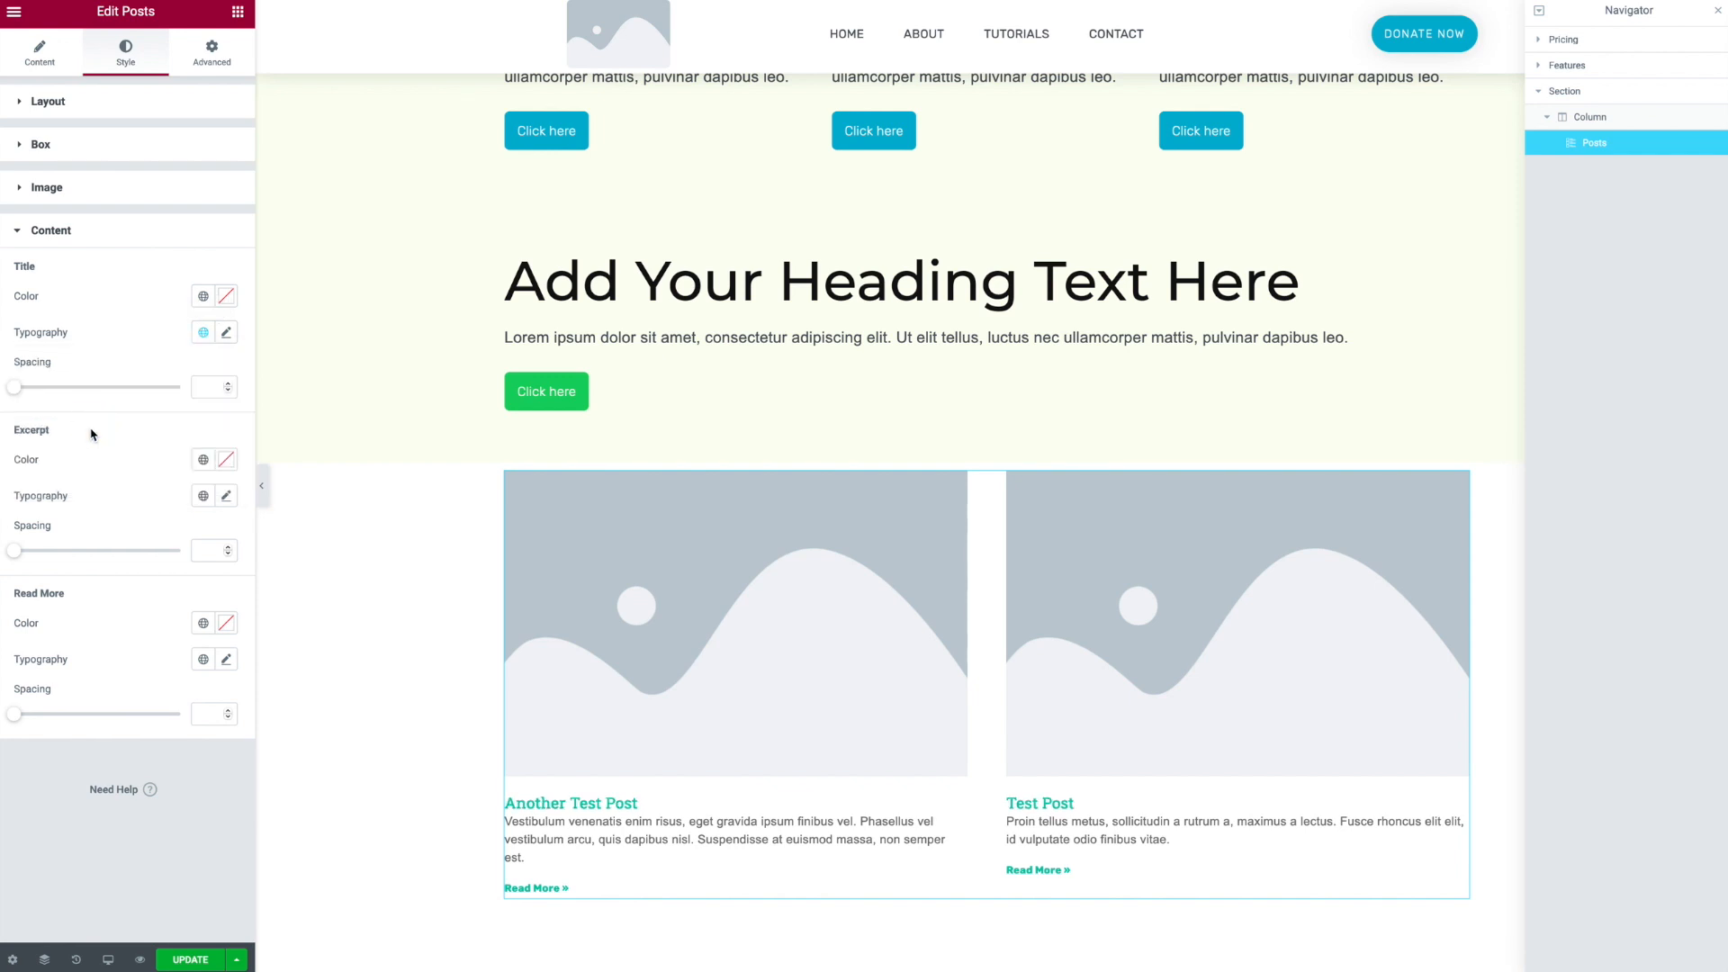
# - Override the post title font size to 1.4 rem and update the page
pyautogui.click(226, 335)
pyautogui.click(193, 450)
pyautogui.moveTo(27, 478); pyautogui.dragTo(48, 480)
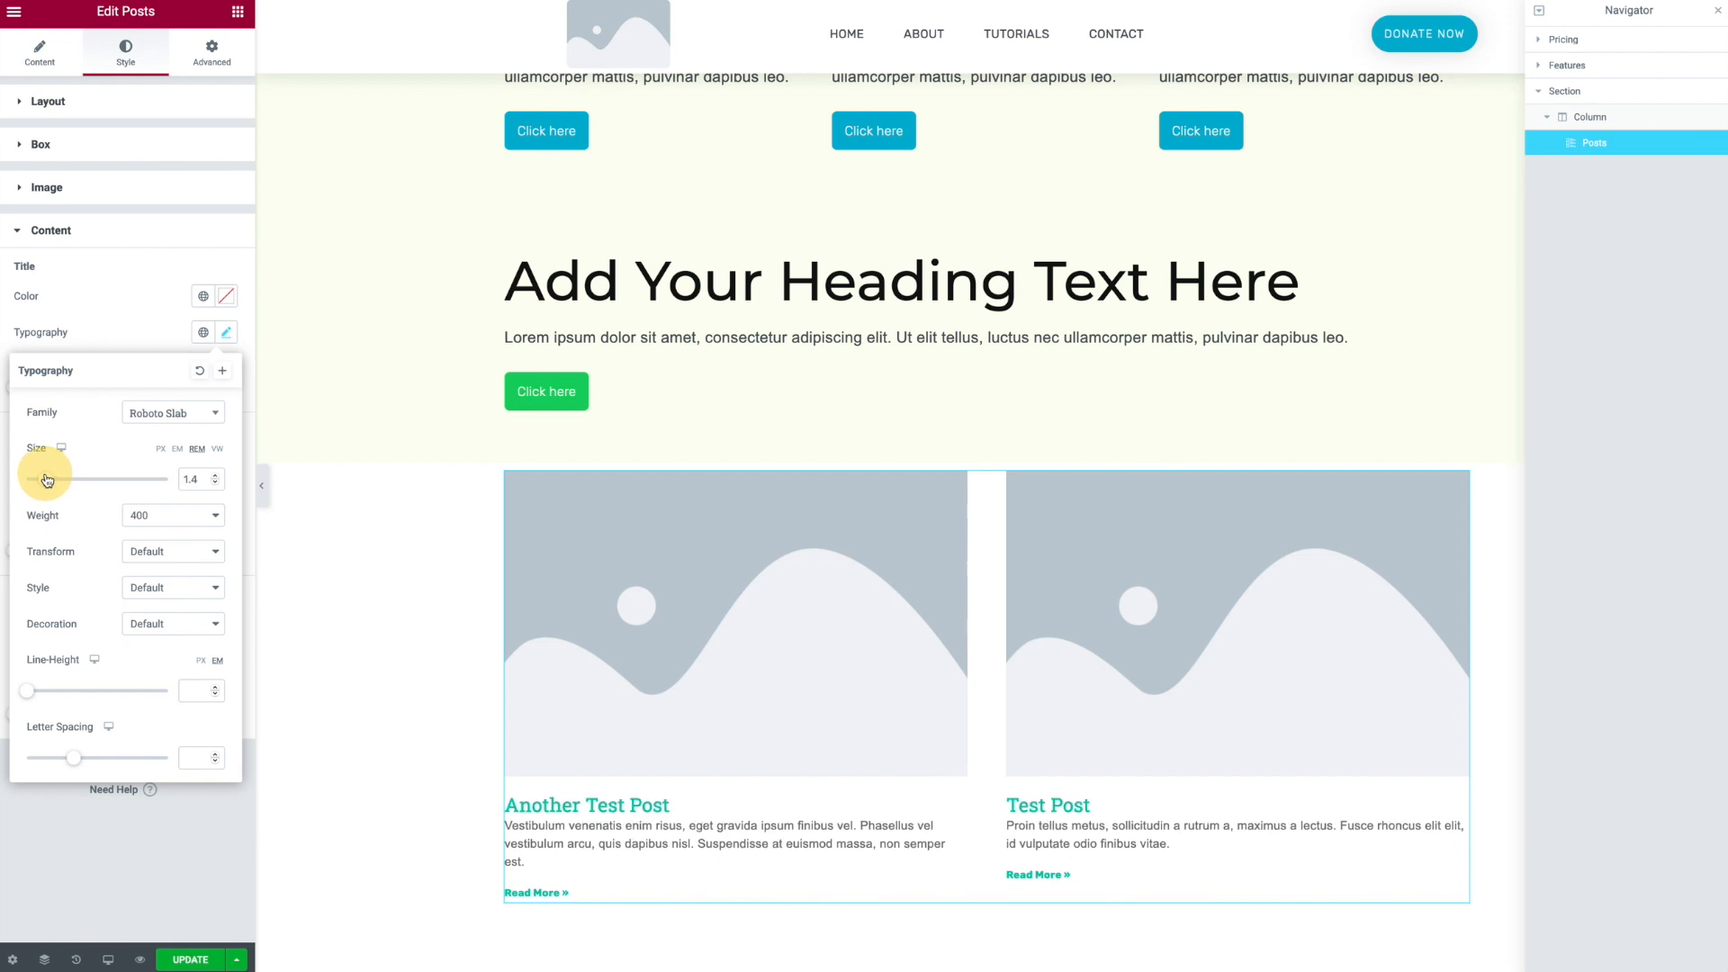
pyautogui.click(119, 301)
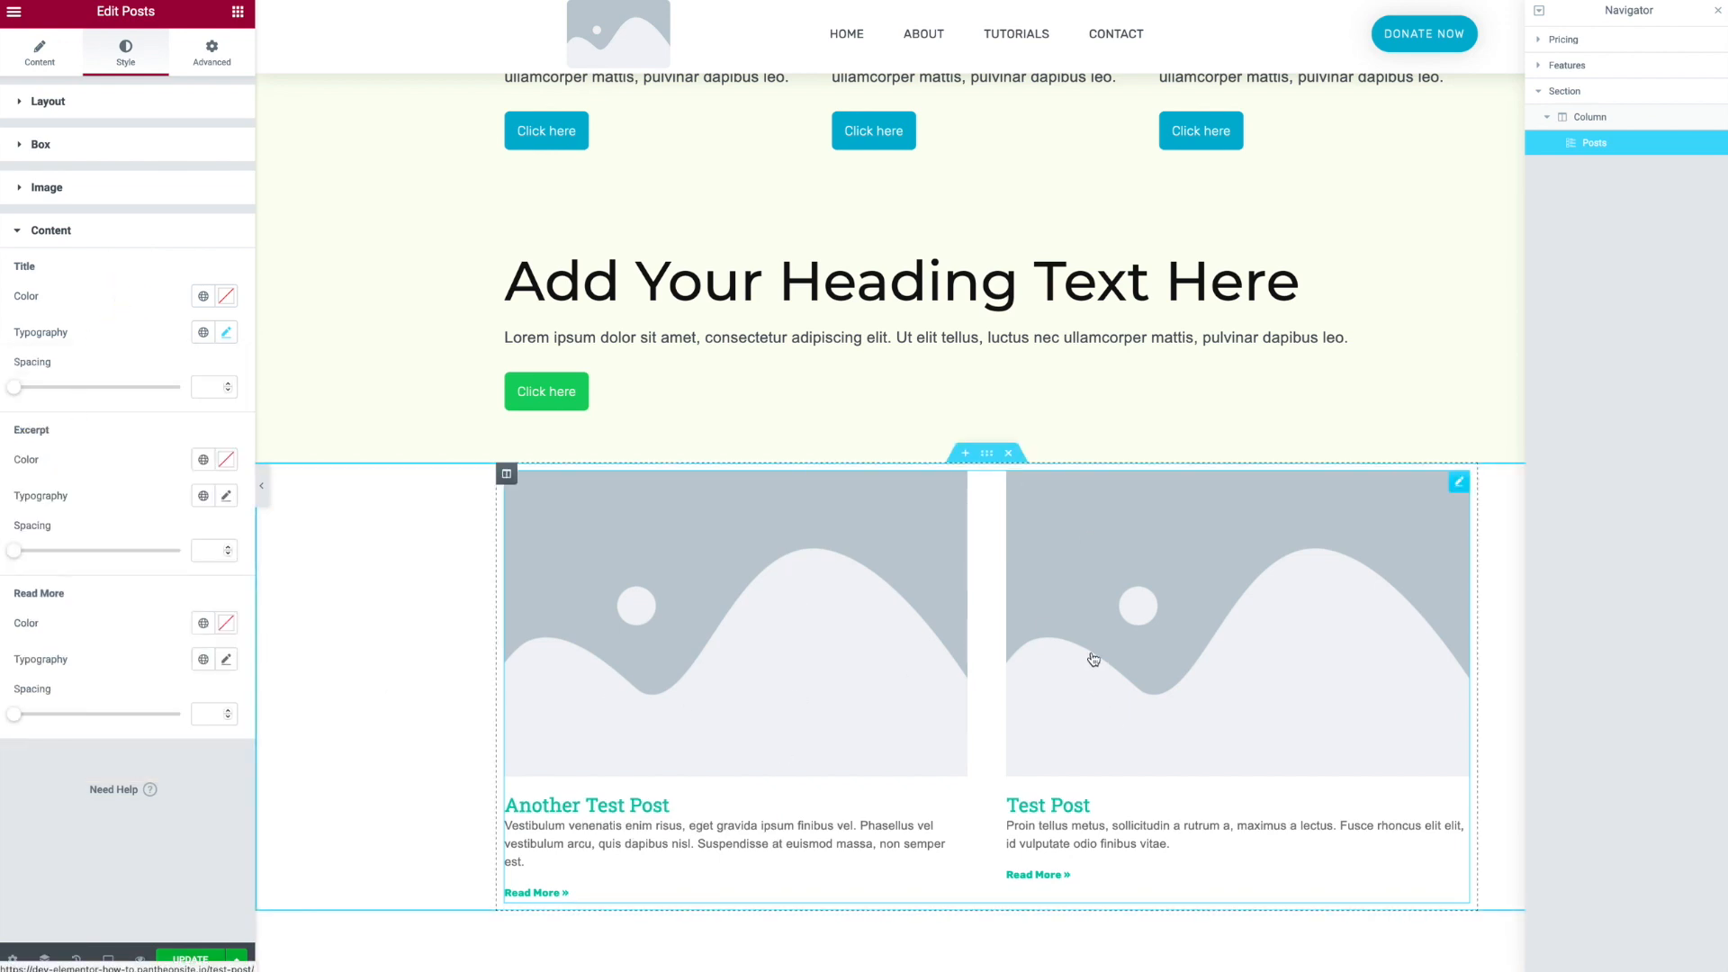
pyautogui.click(190, 959)
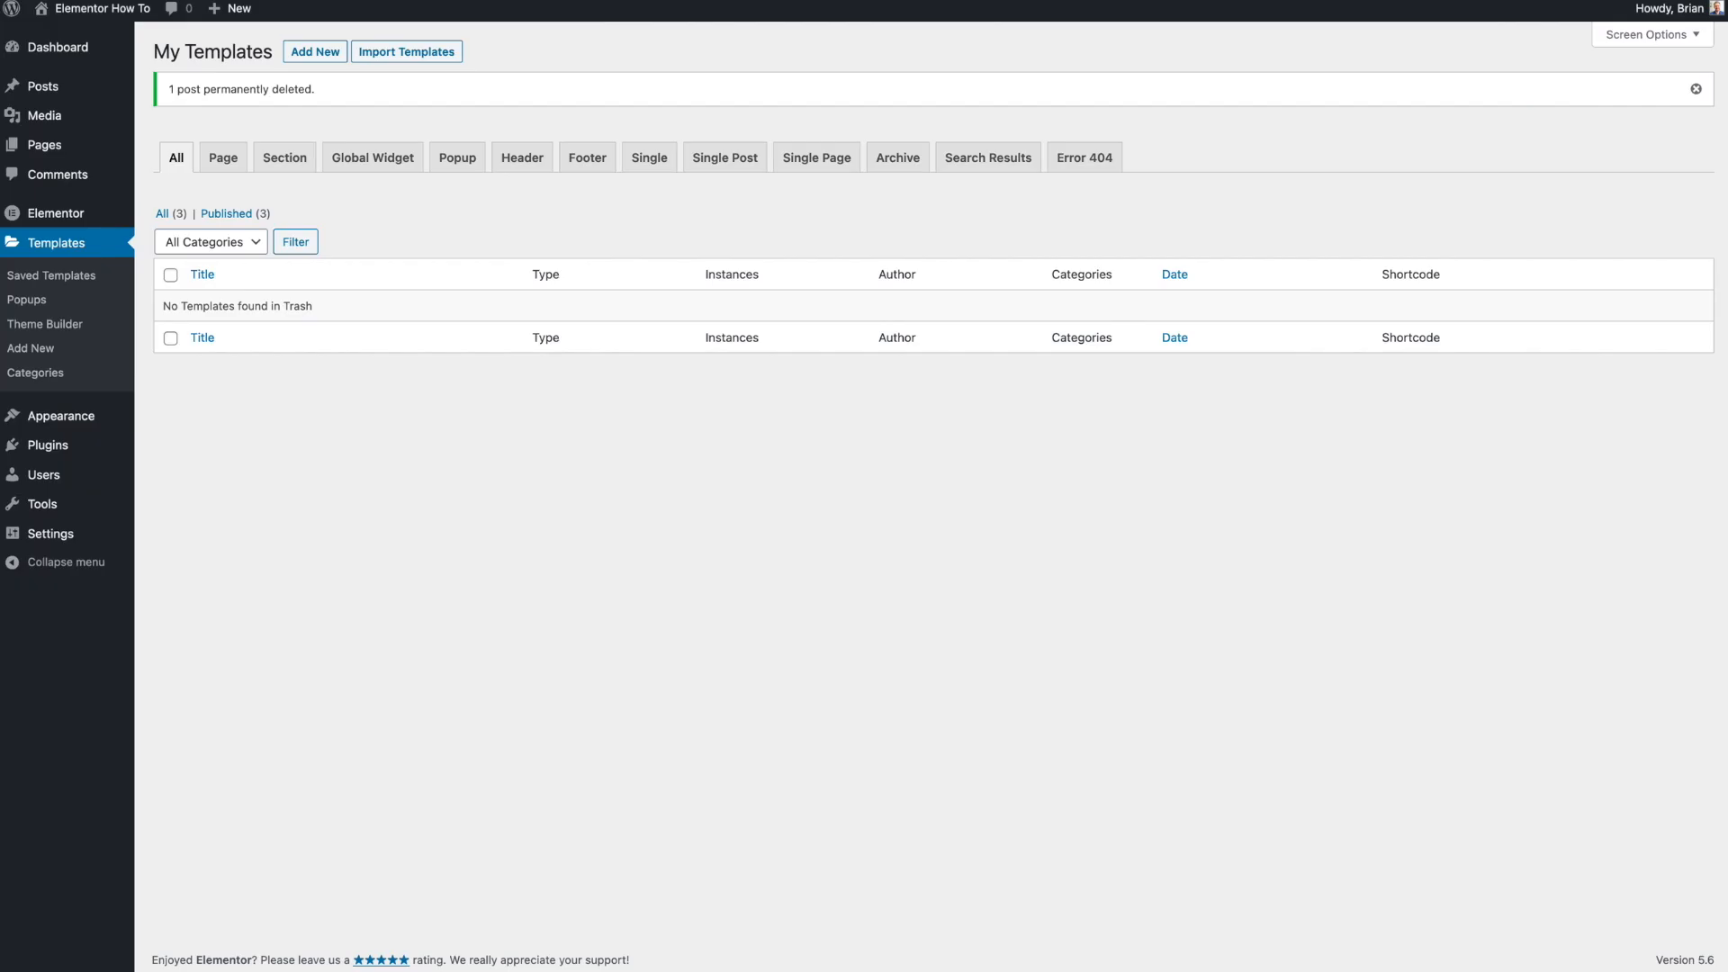
# - Create a new Single Post template named Single Post from the Theme Builder
pyautogui.click(73, 328)
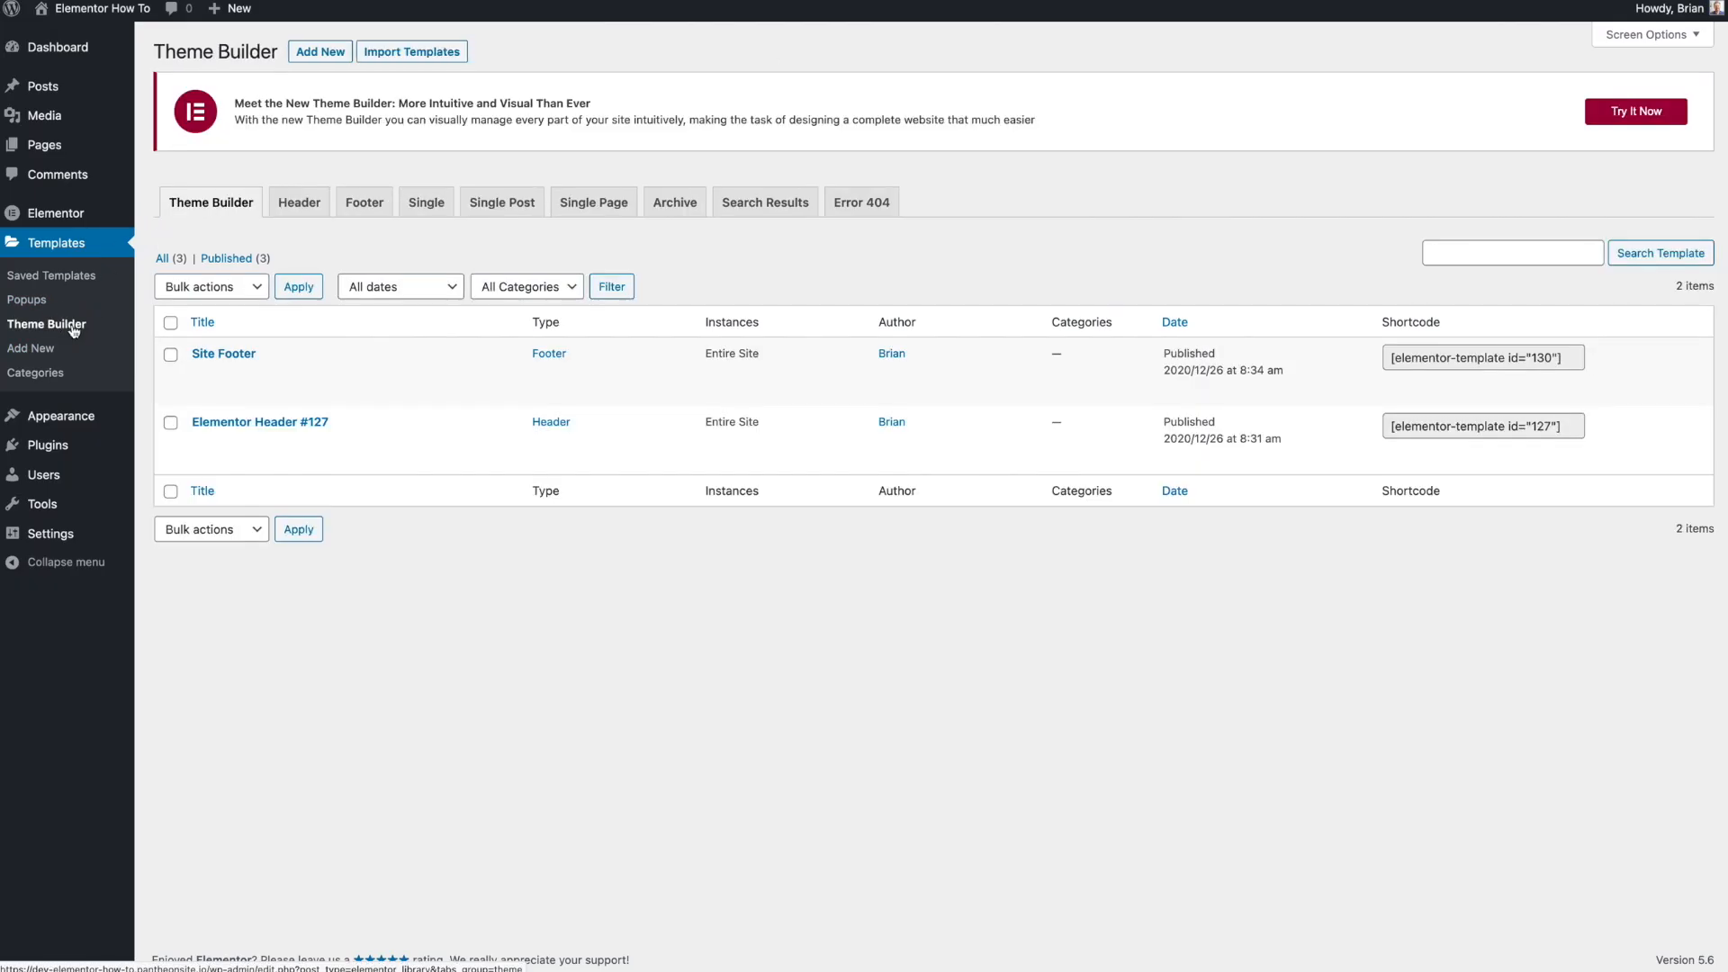
pyautogui.click(527, 214)
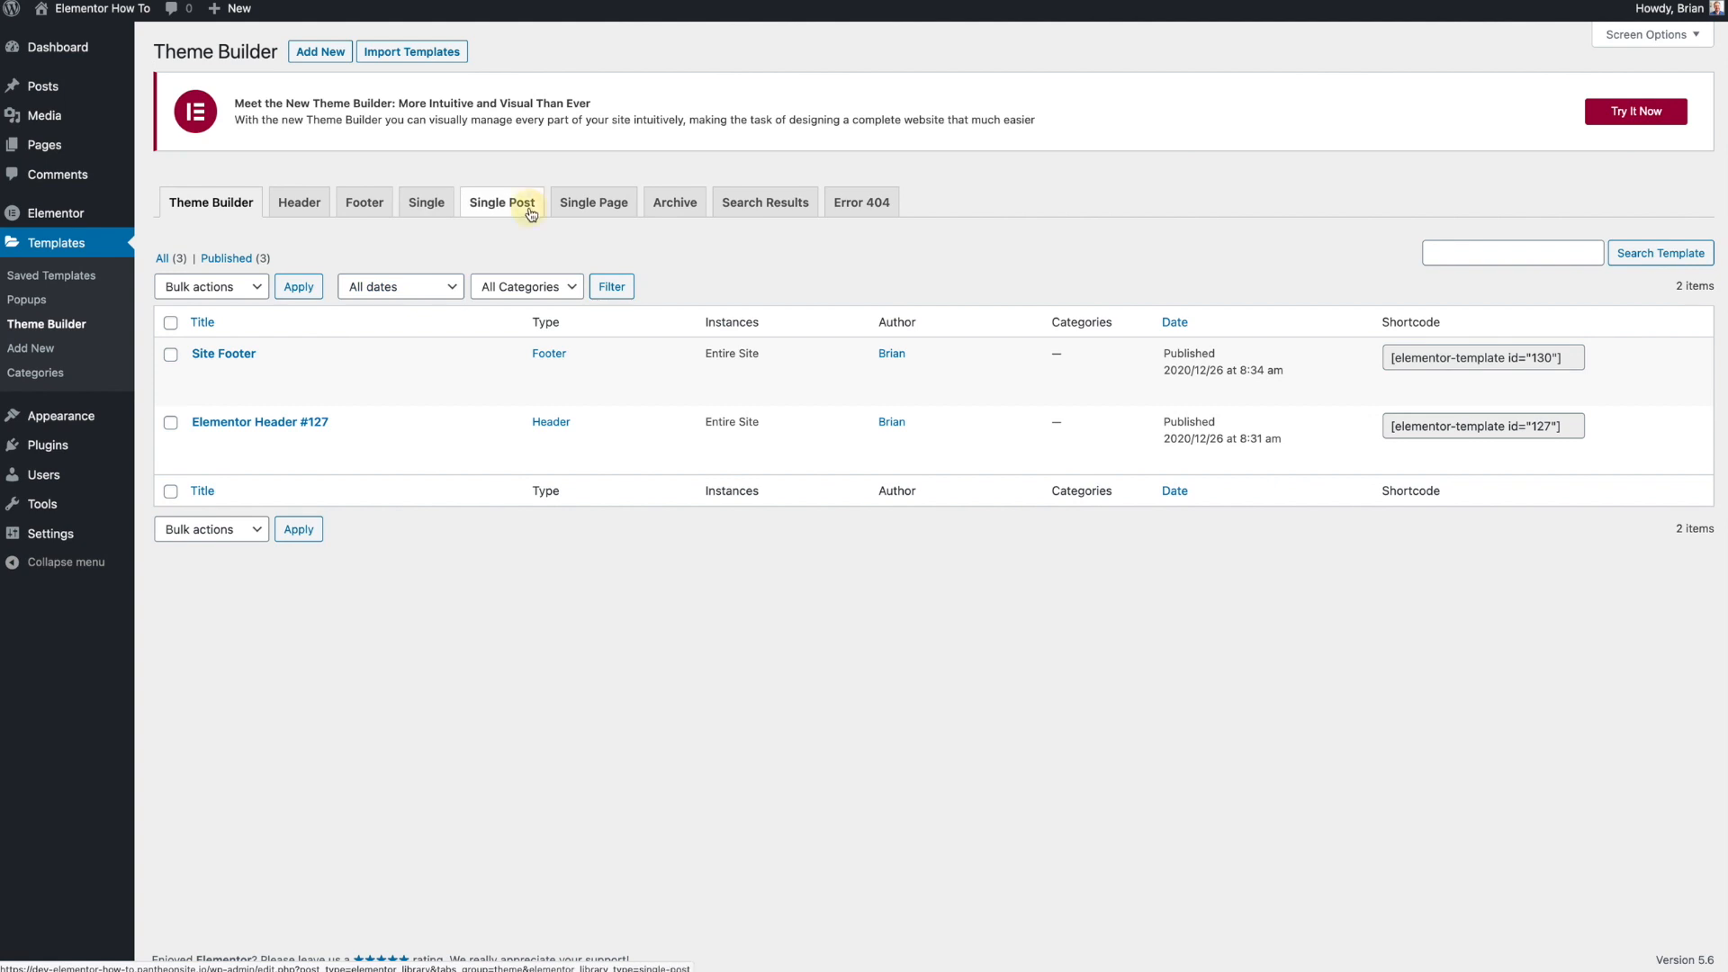
pyautogui.click(915, 520)
pyautogui.click(909, 563)
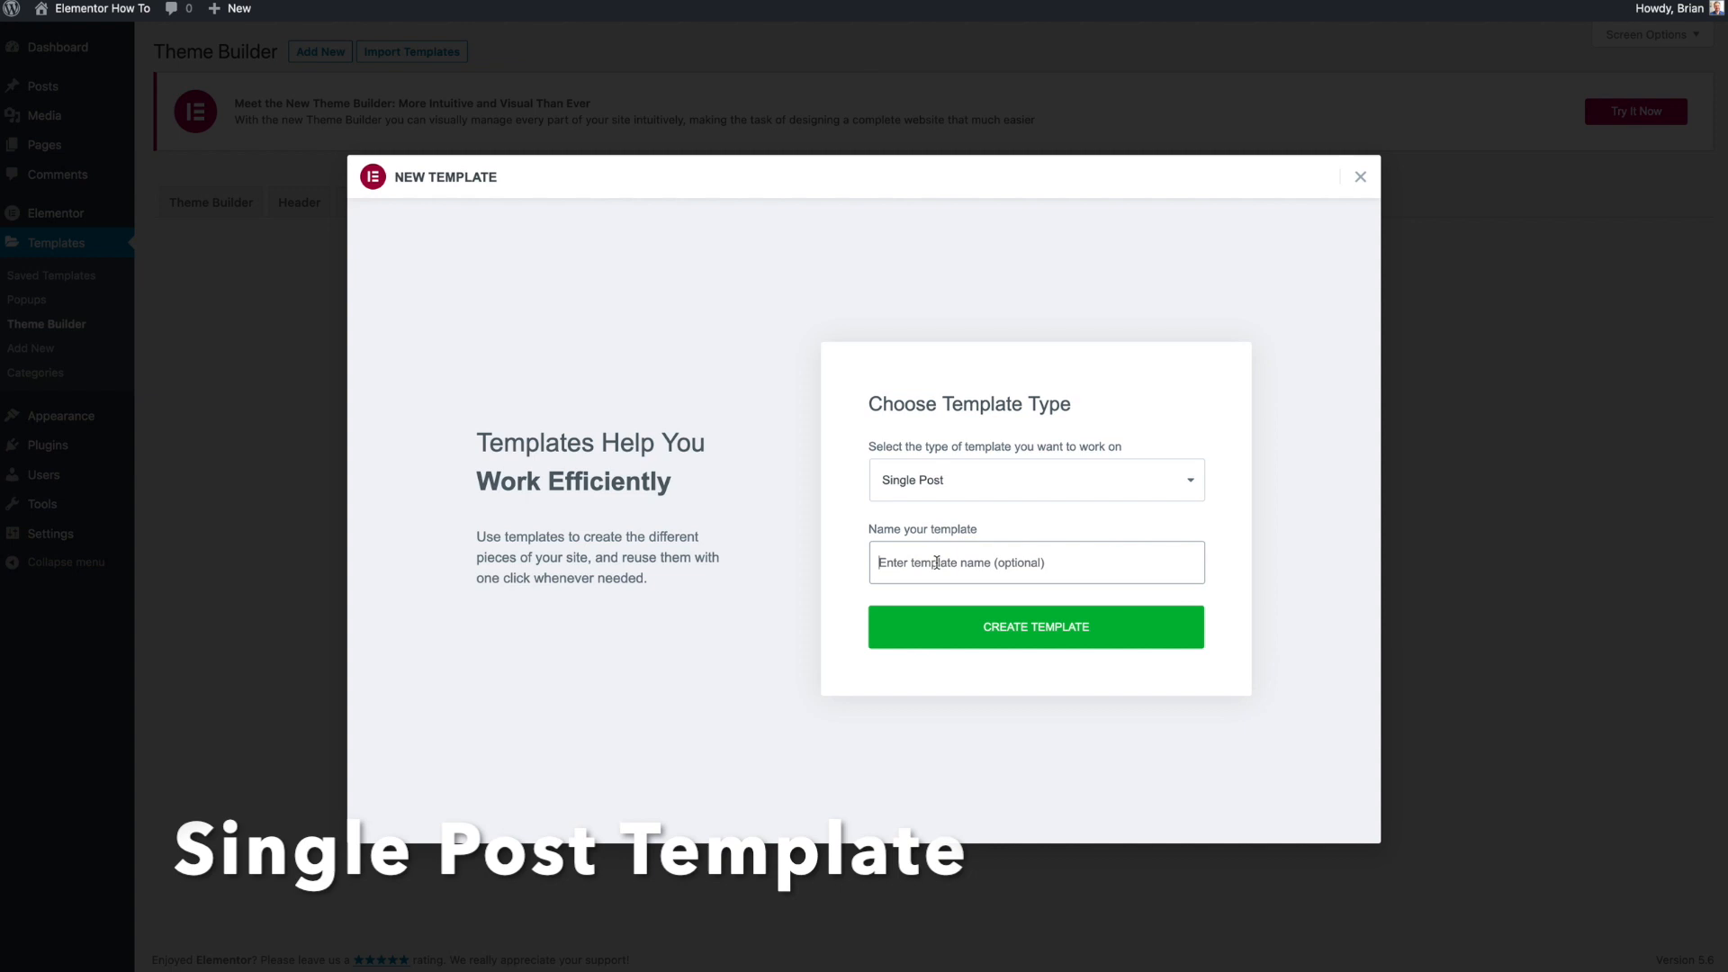
pyautogui.write('Single Post')
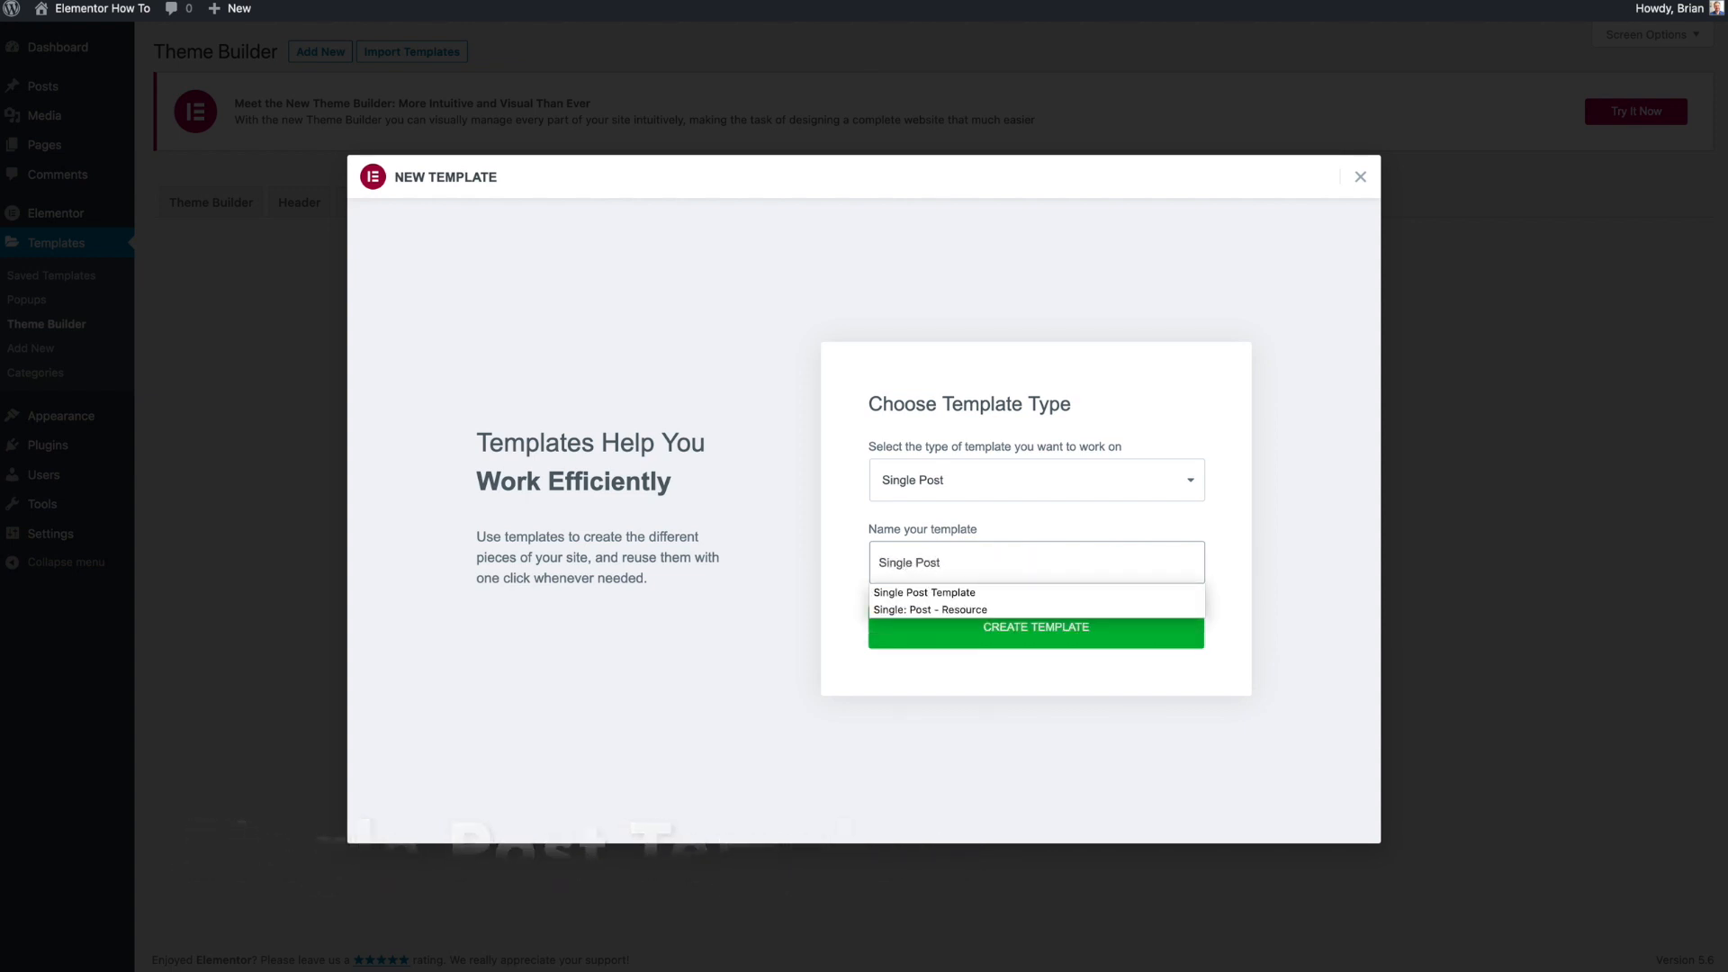
pyautogui.click(1235, 676)
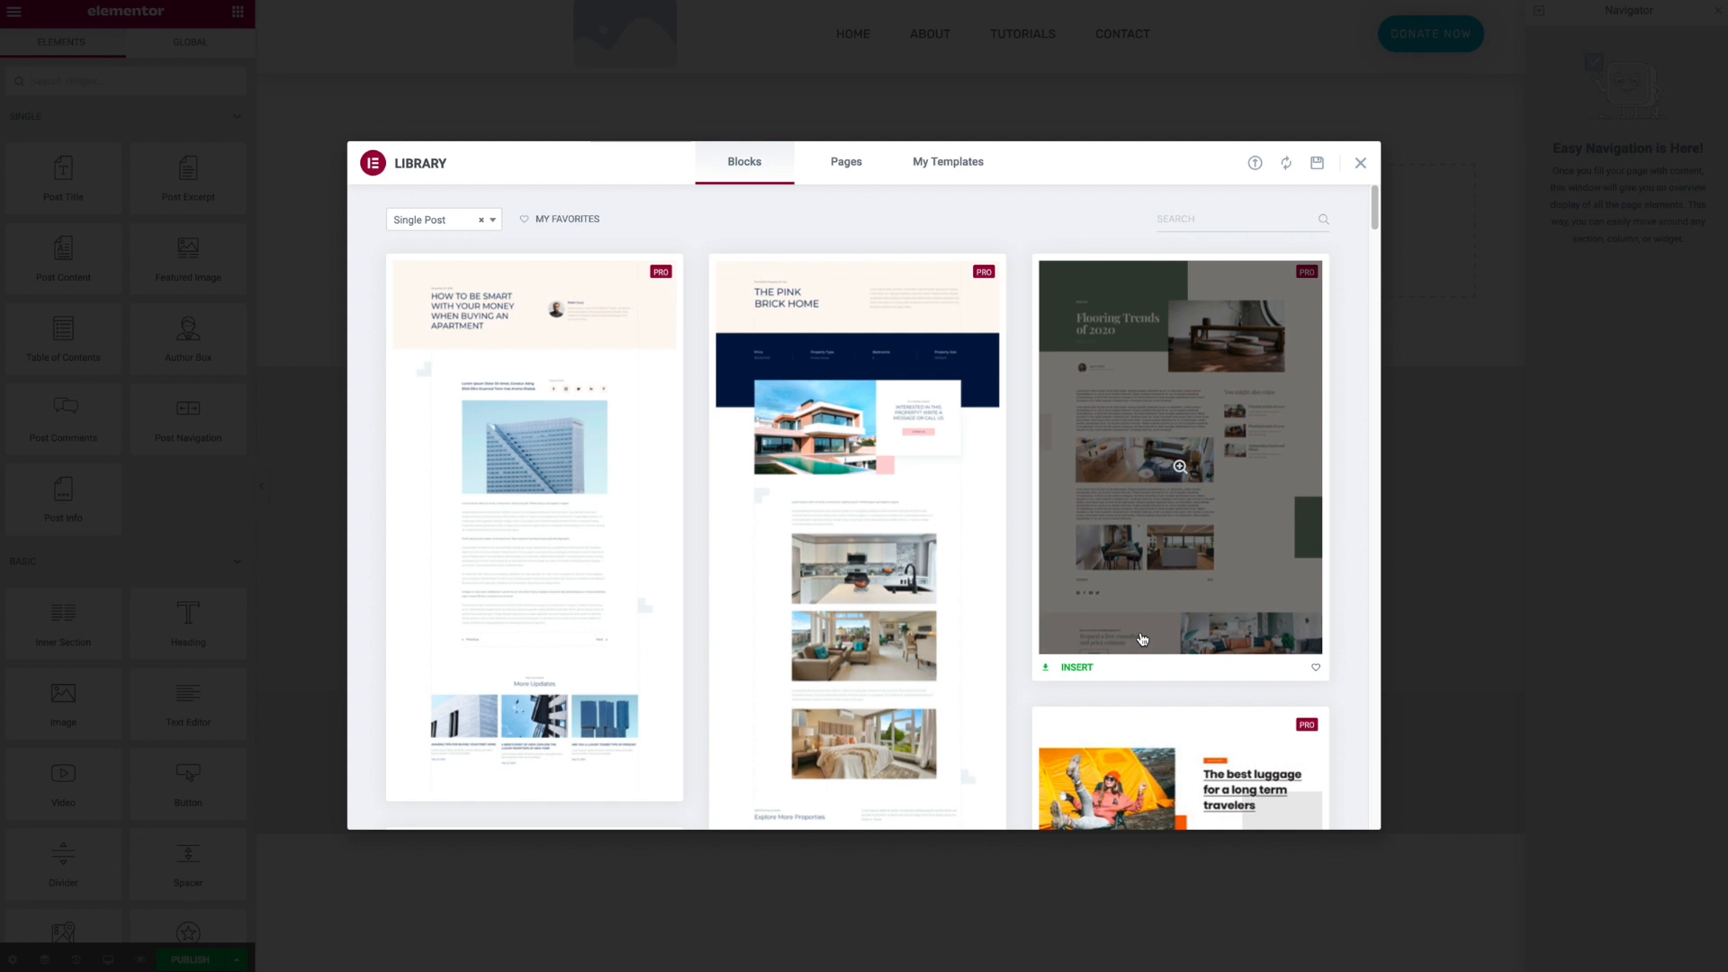
# - Insert the "How to Be Smart With Your Money" single post block from the library
pyautogui.scroll(-8, 1142, 639)
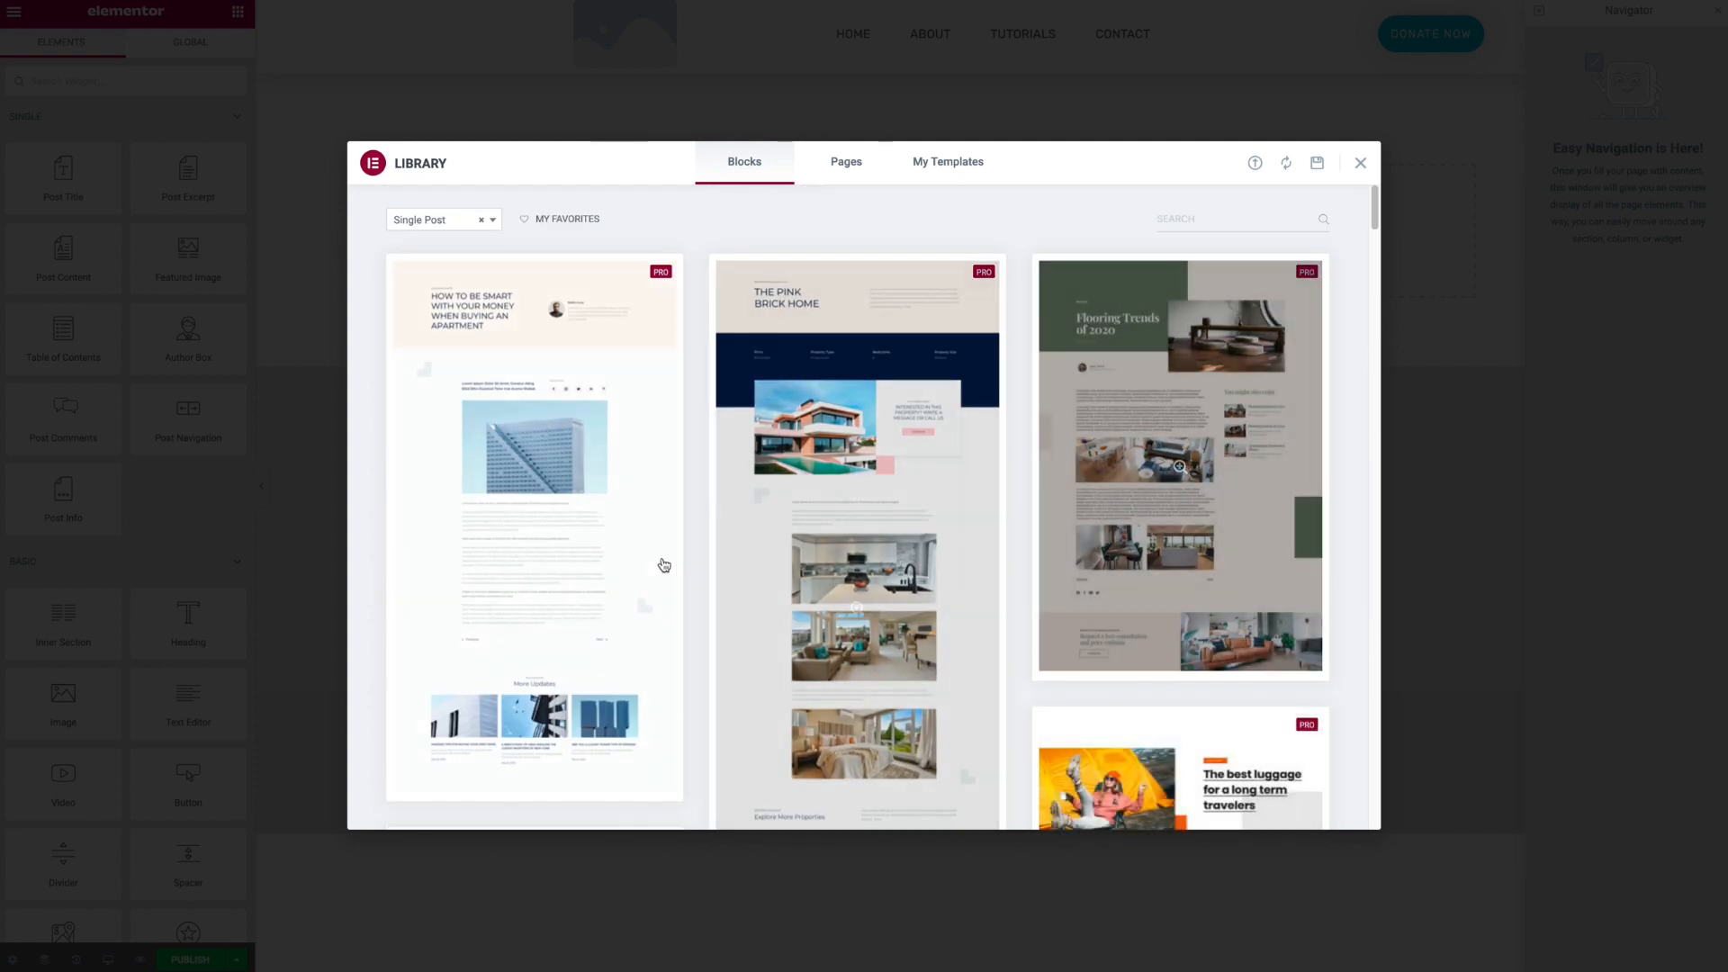
pyautogui.click(637, 558)
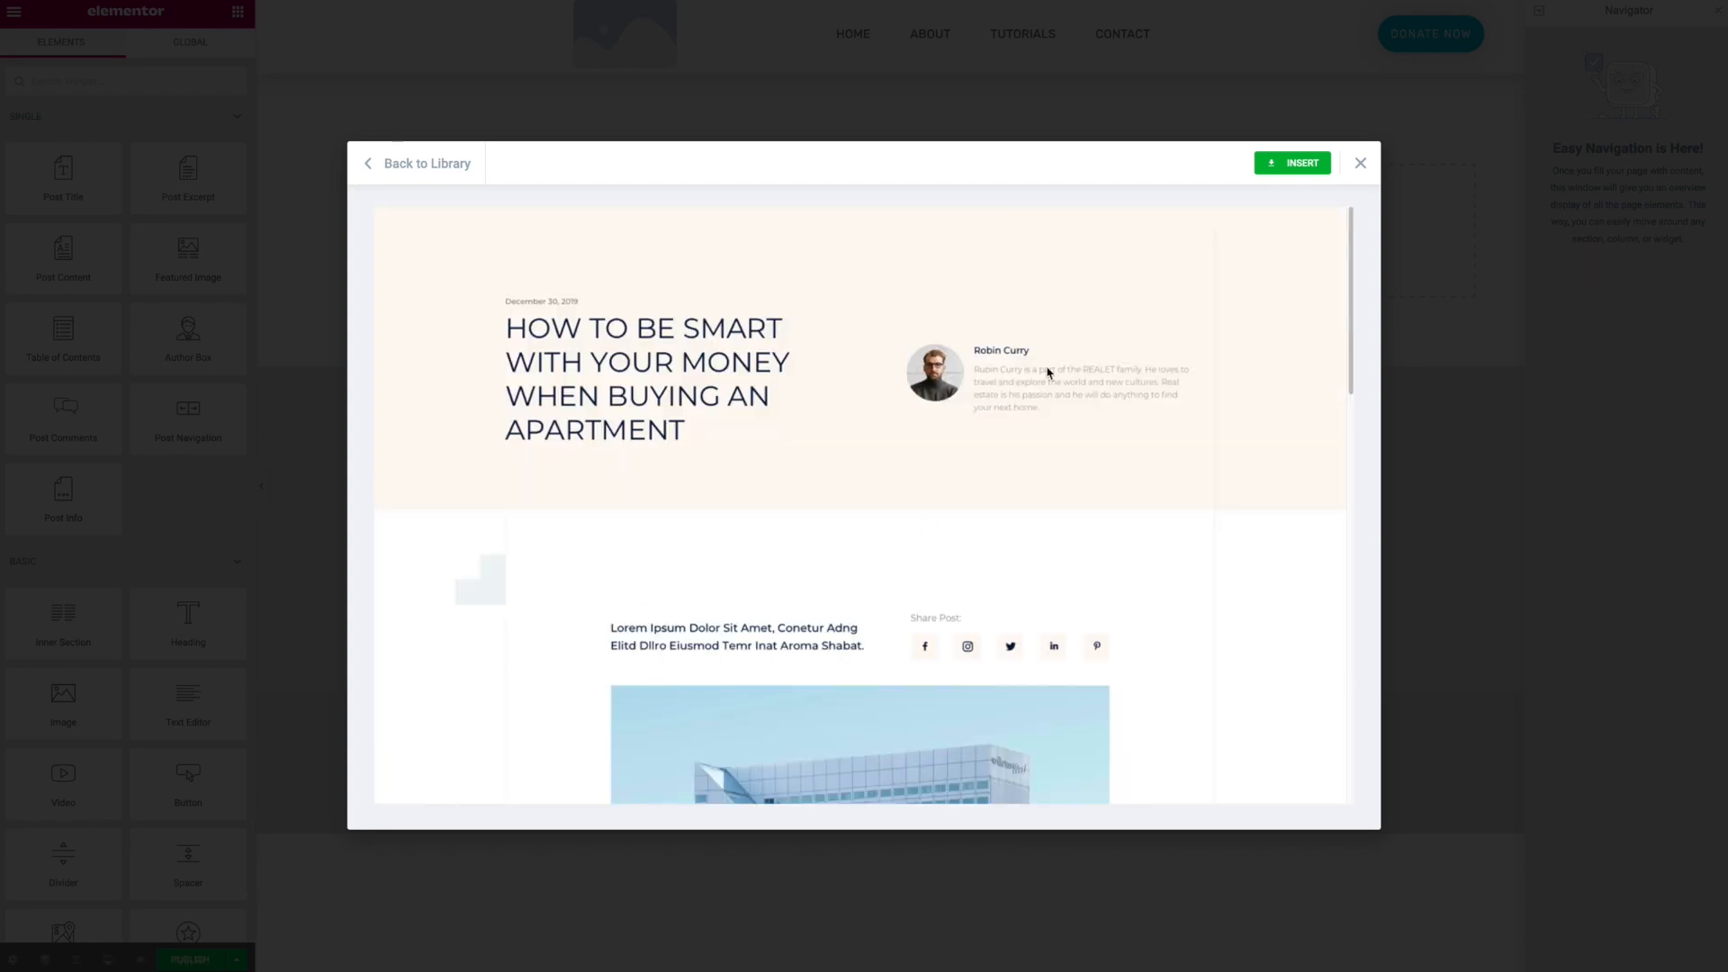
pyautogui.click(1292, 162)
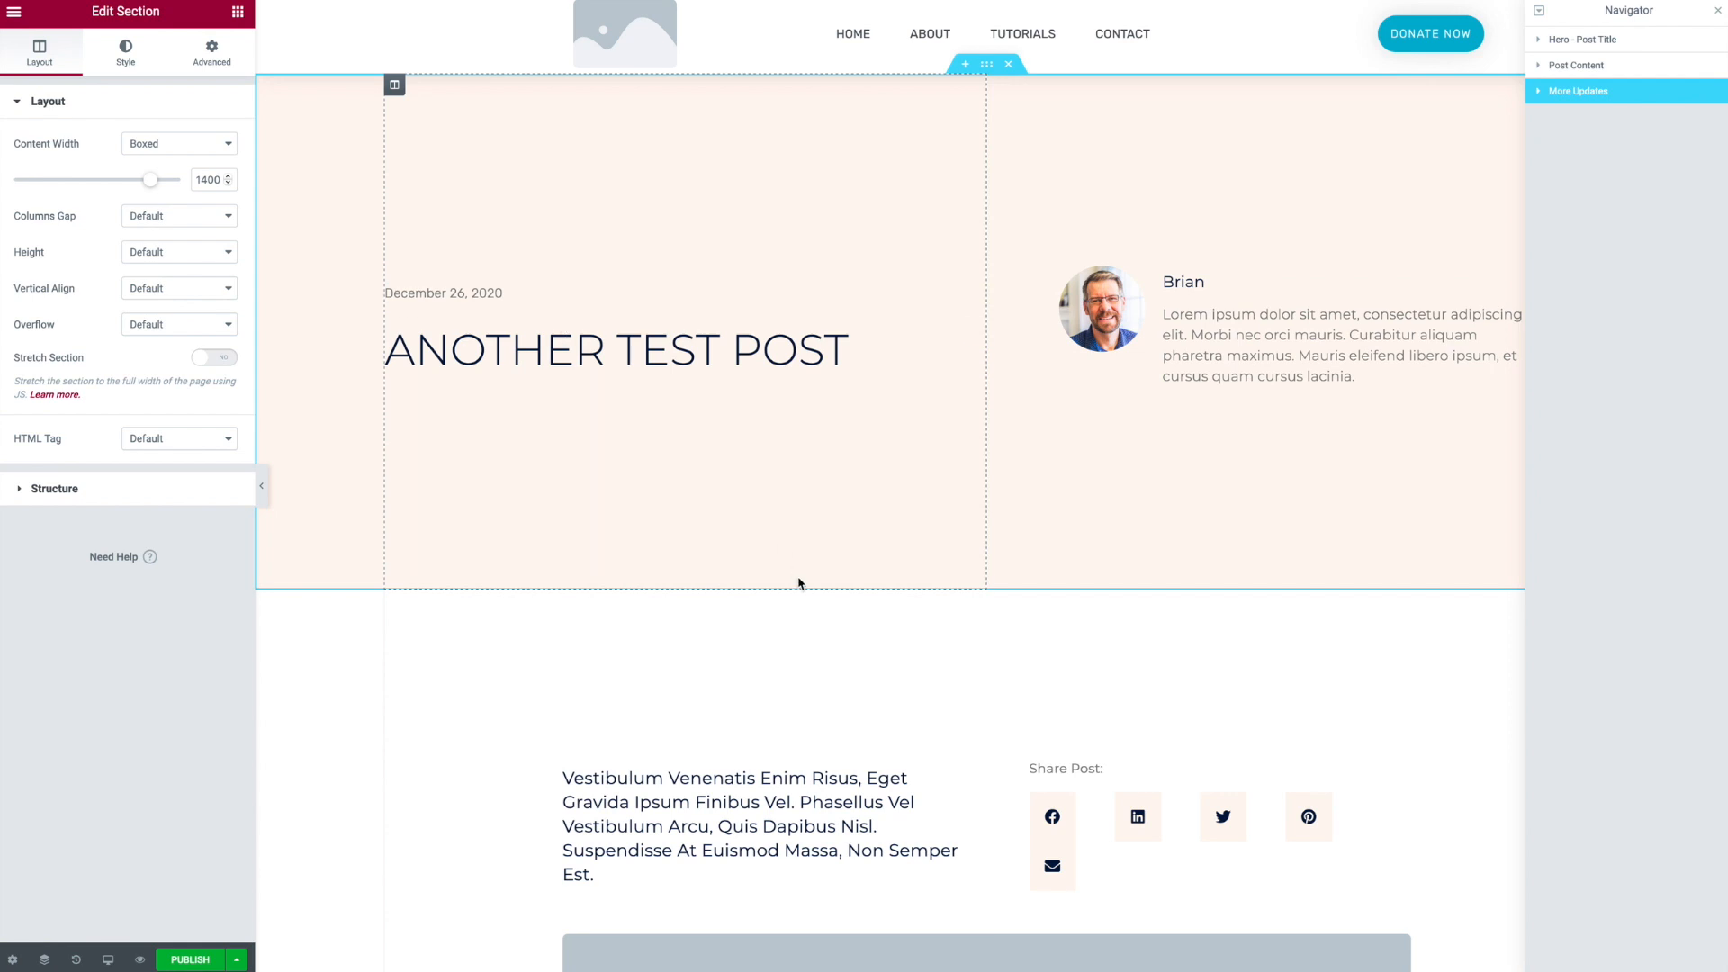
# - Scroll through the inserted single post layout and inspect its featured image widget
pyautogui.scroll(-2, 801, 585)
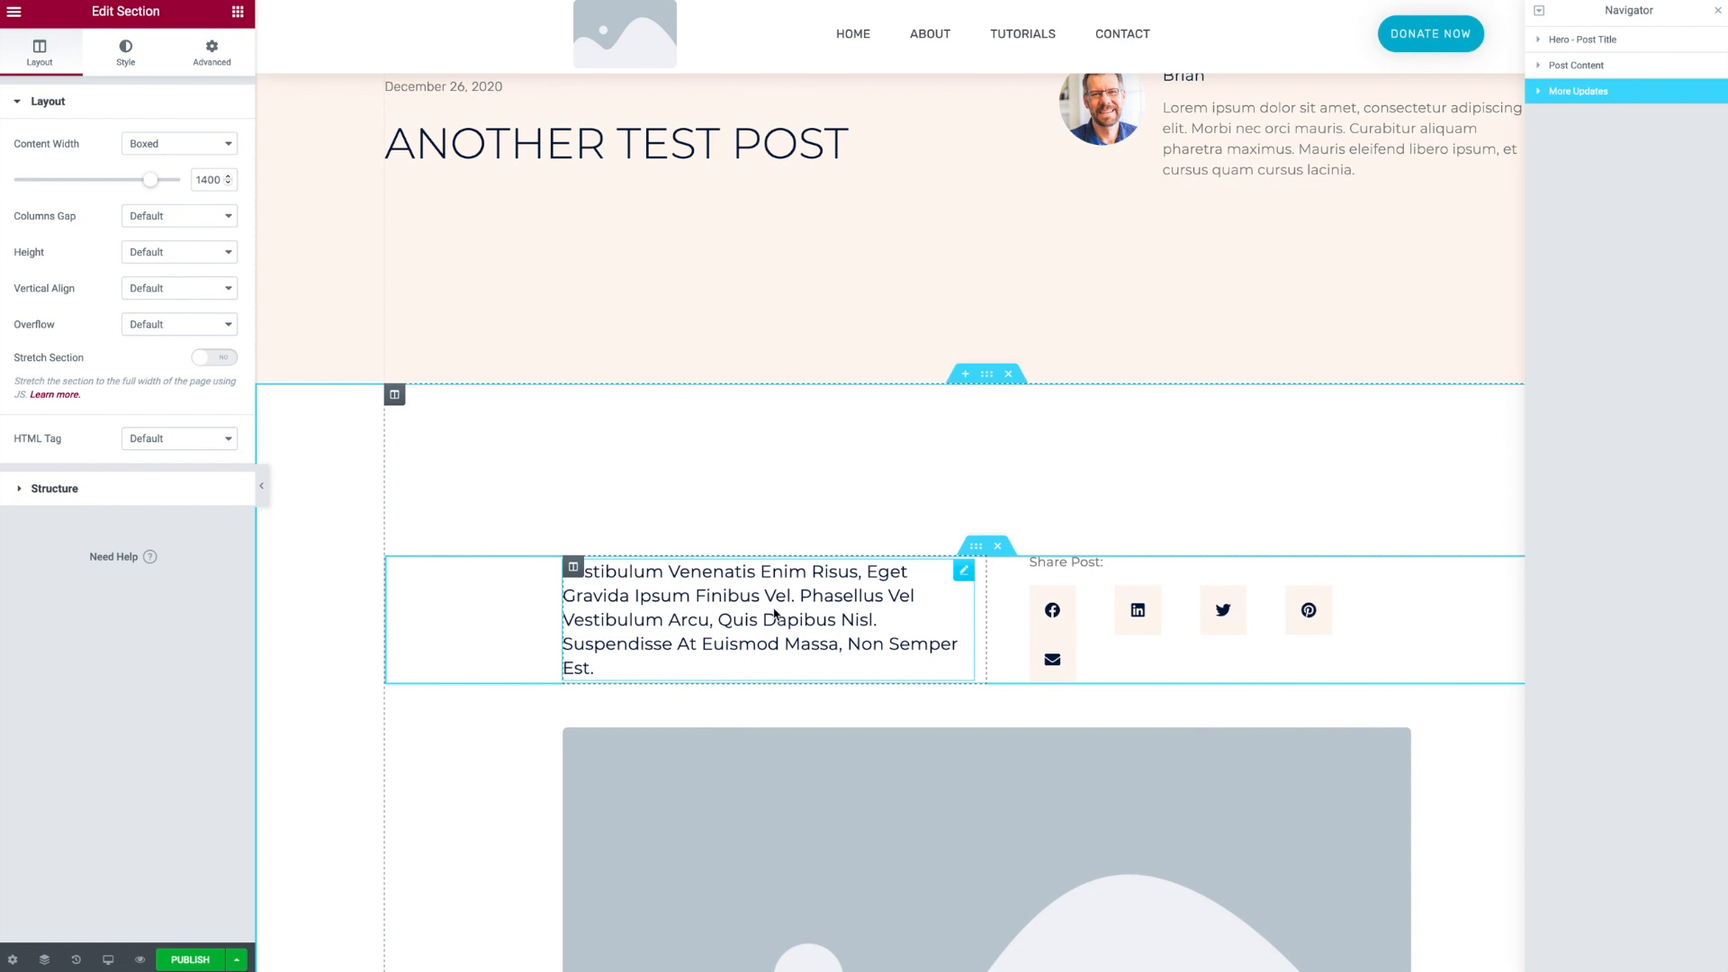
pyautogui.scroll(-5, 776, 612)
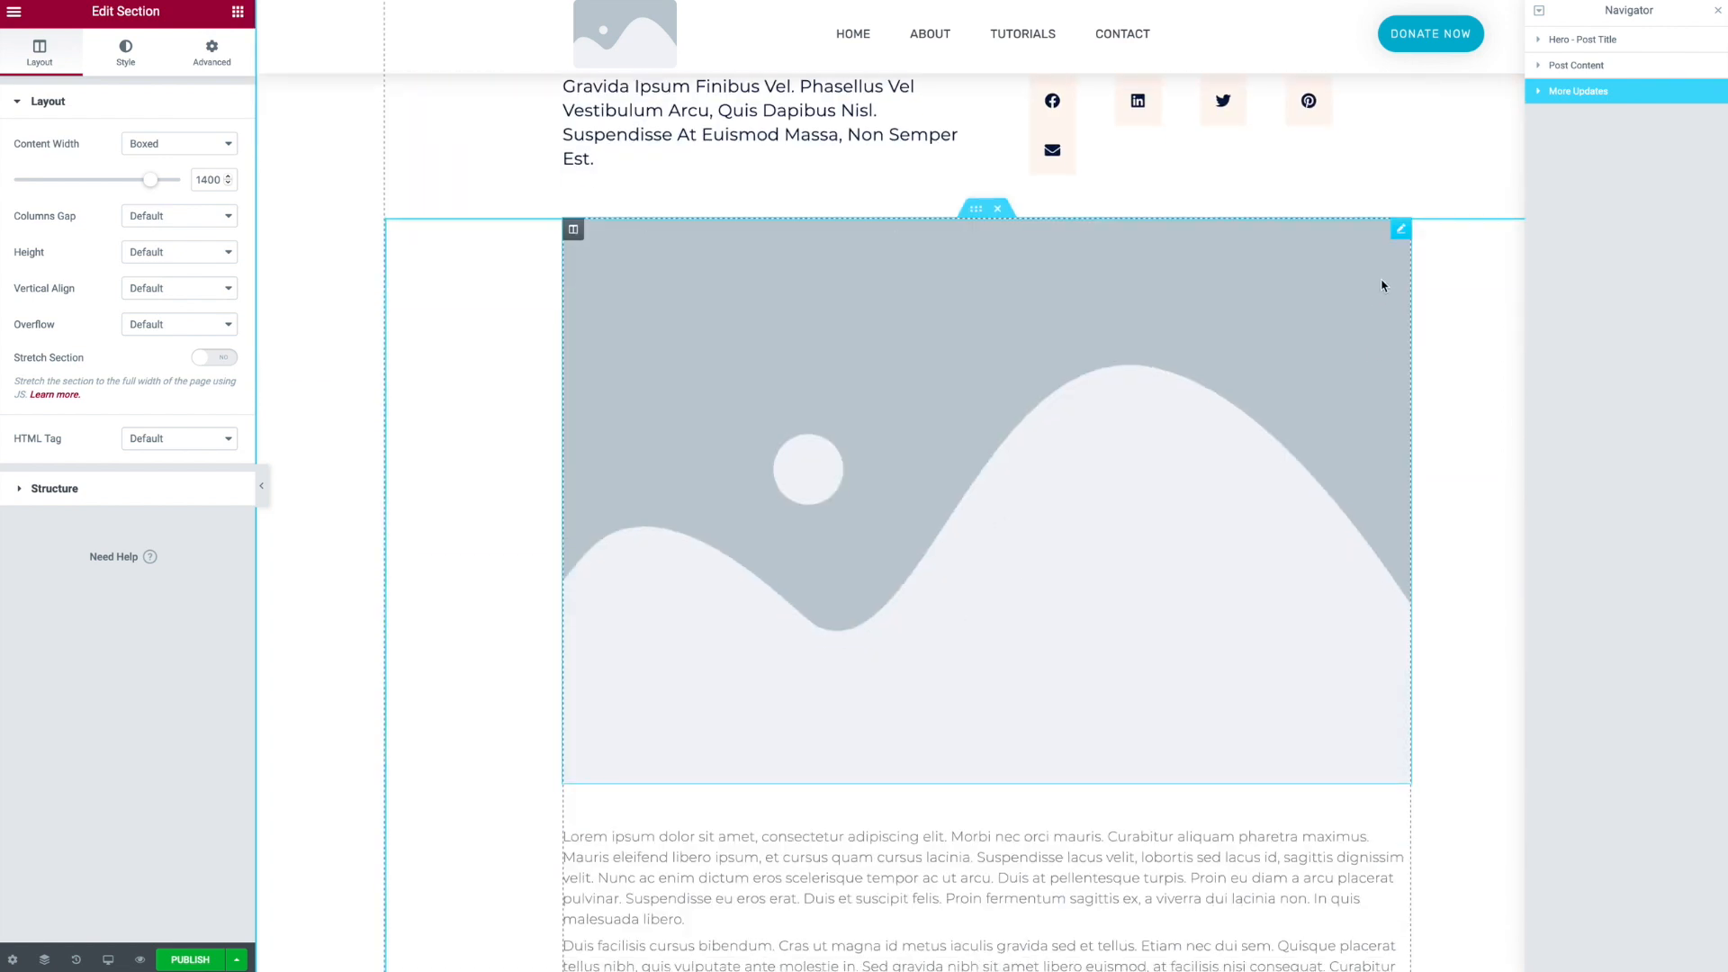
pyautogui.click(1401, 229)
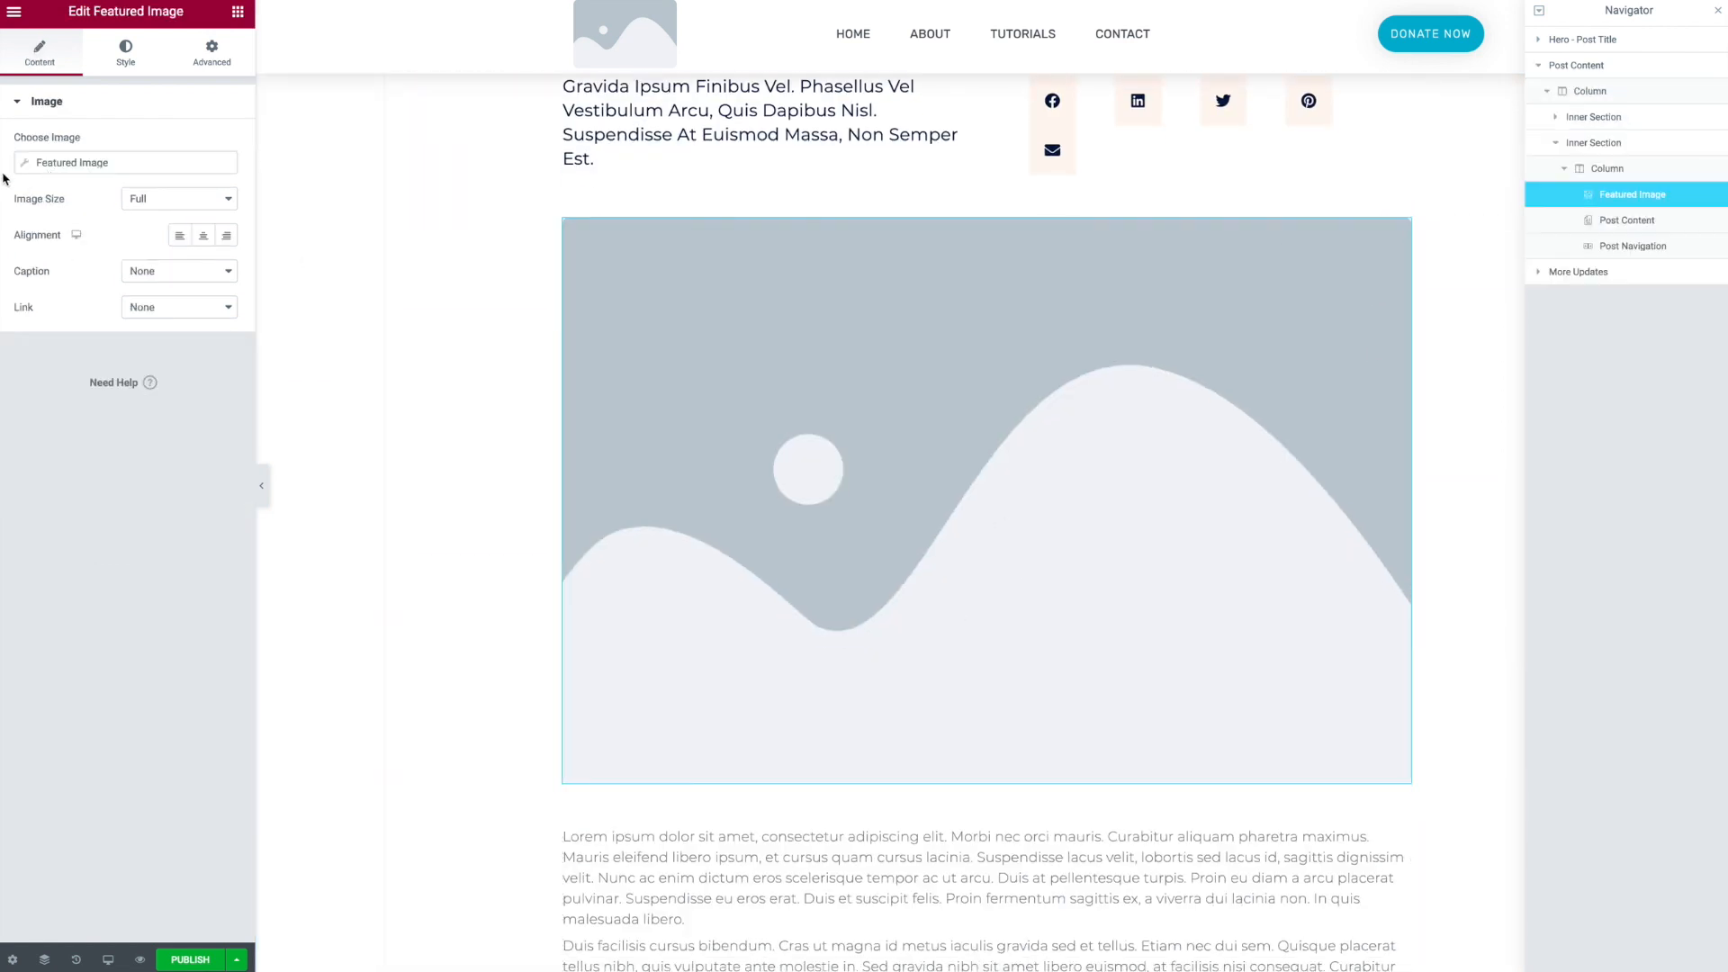
pyautogui.scroll(-6, 990, 684)
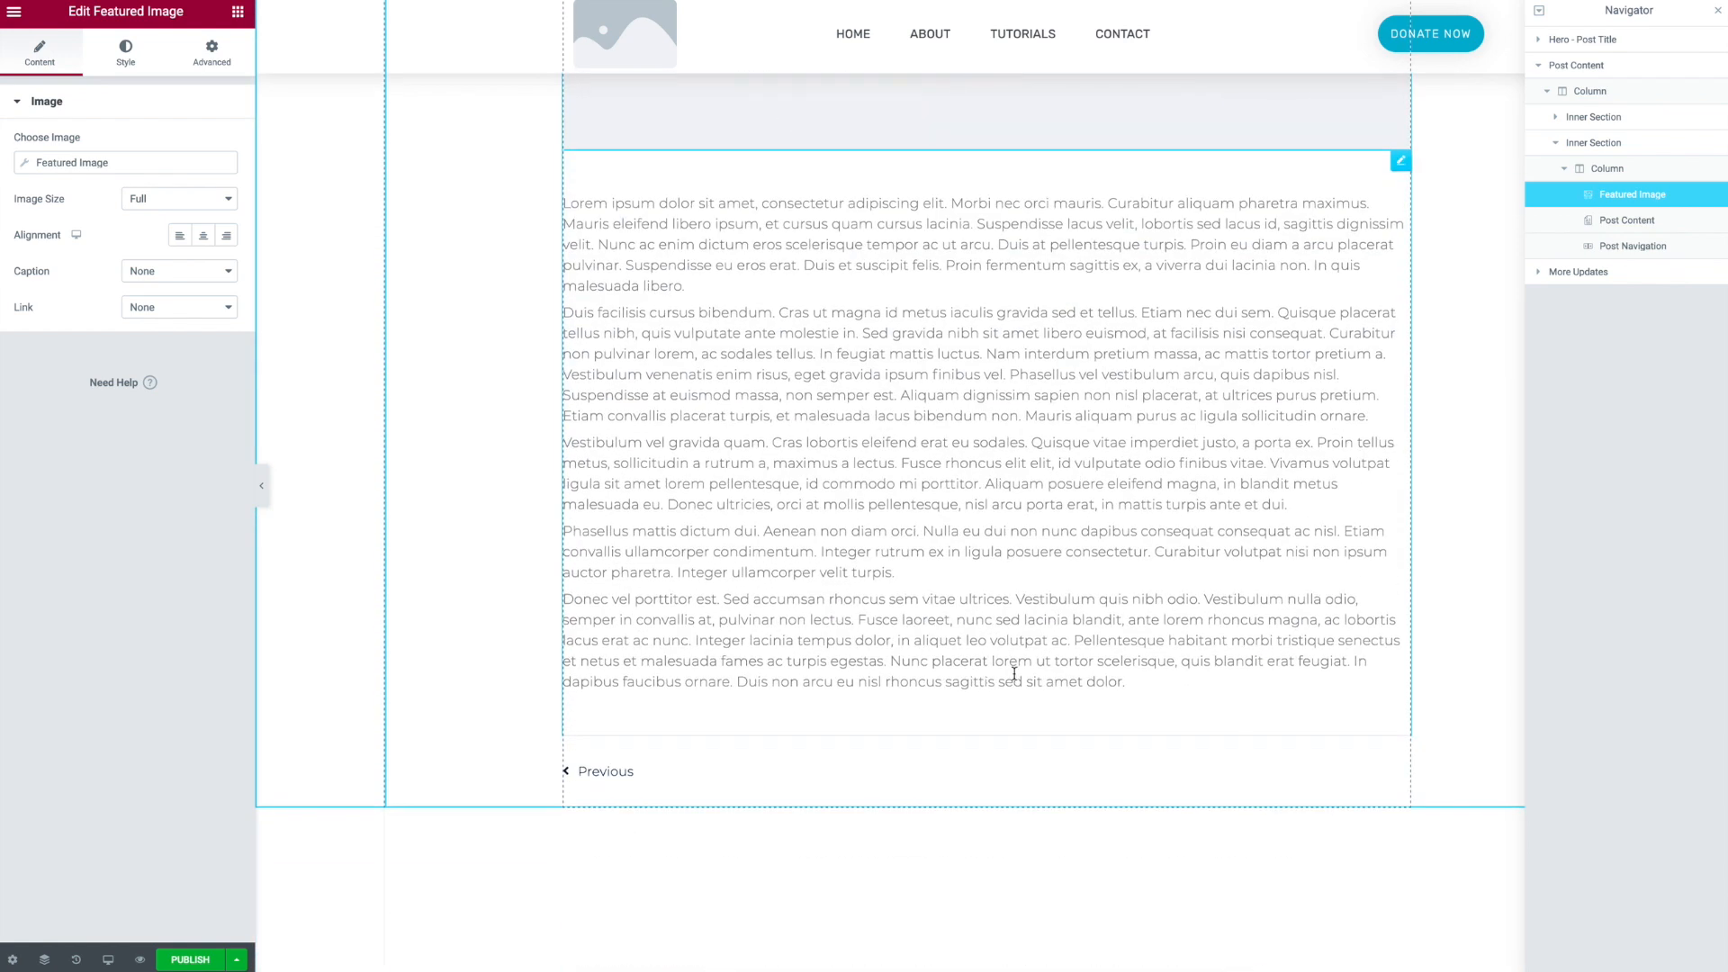
pyautogui.scroll(-7, 1161, 572)
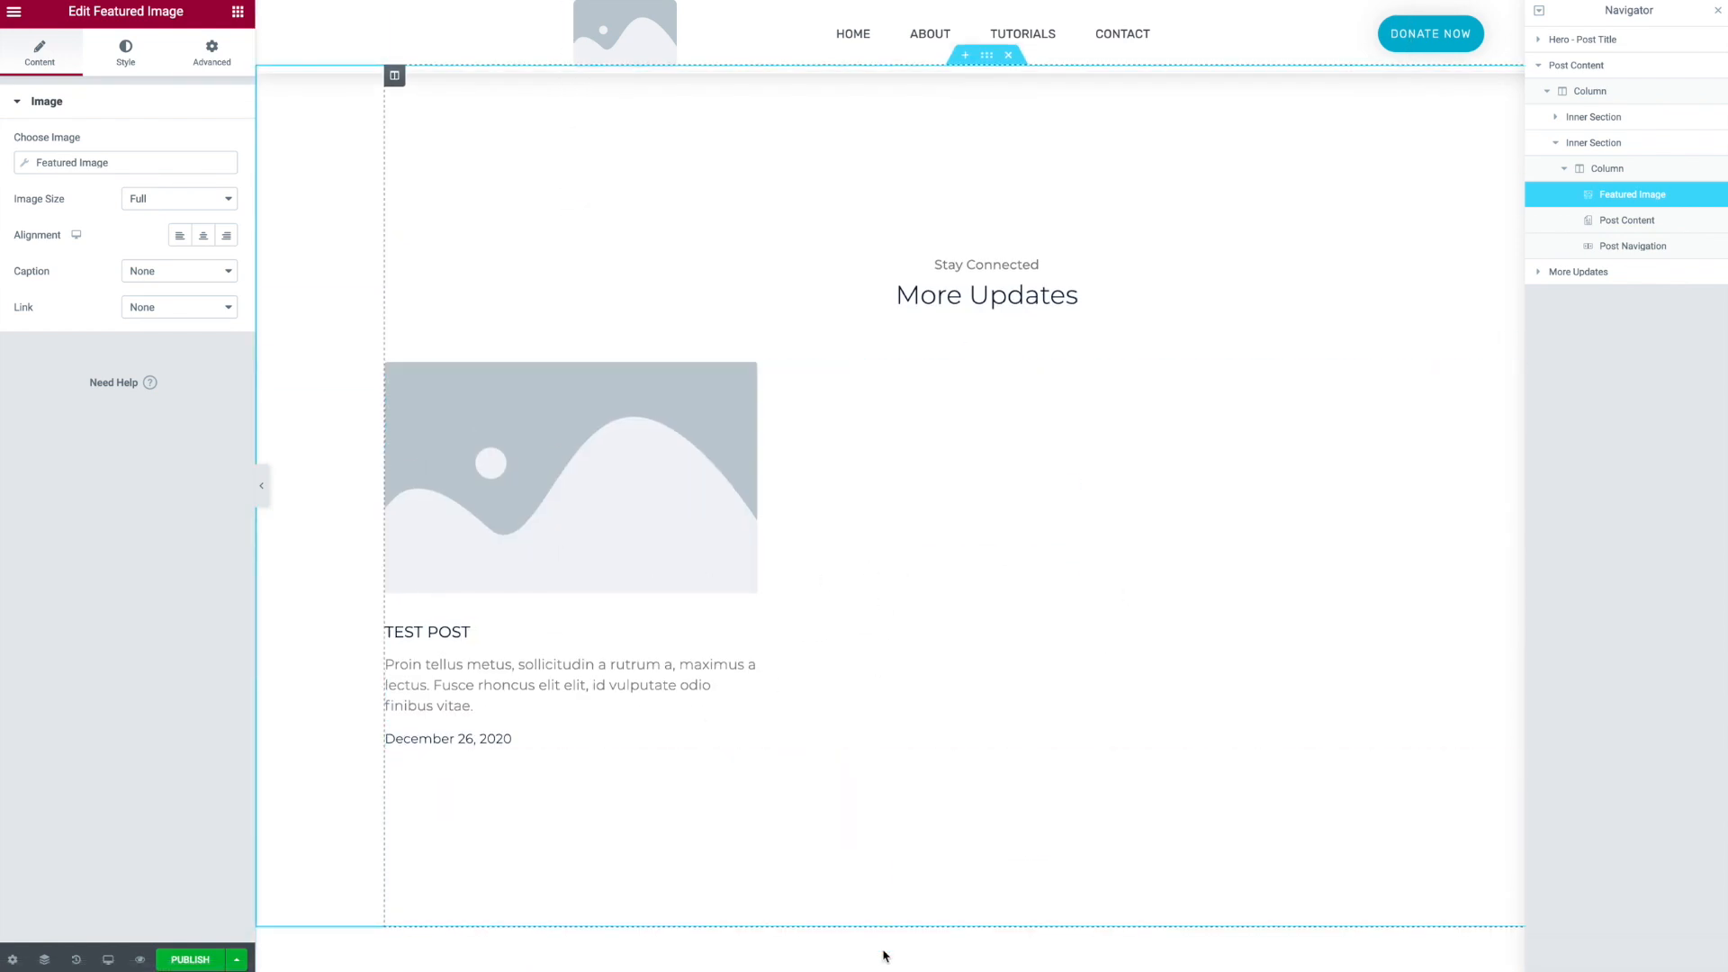
# - Try different column counts for the More Updates posts grid
pyautogui.click(878, 487)
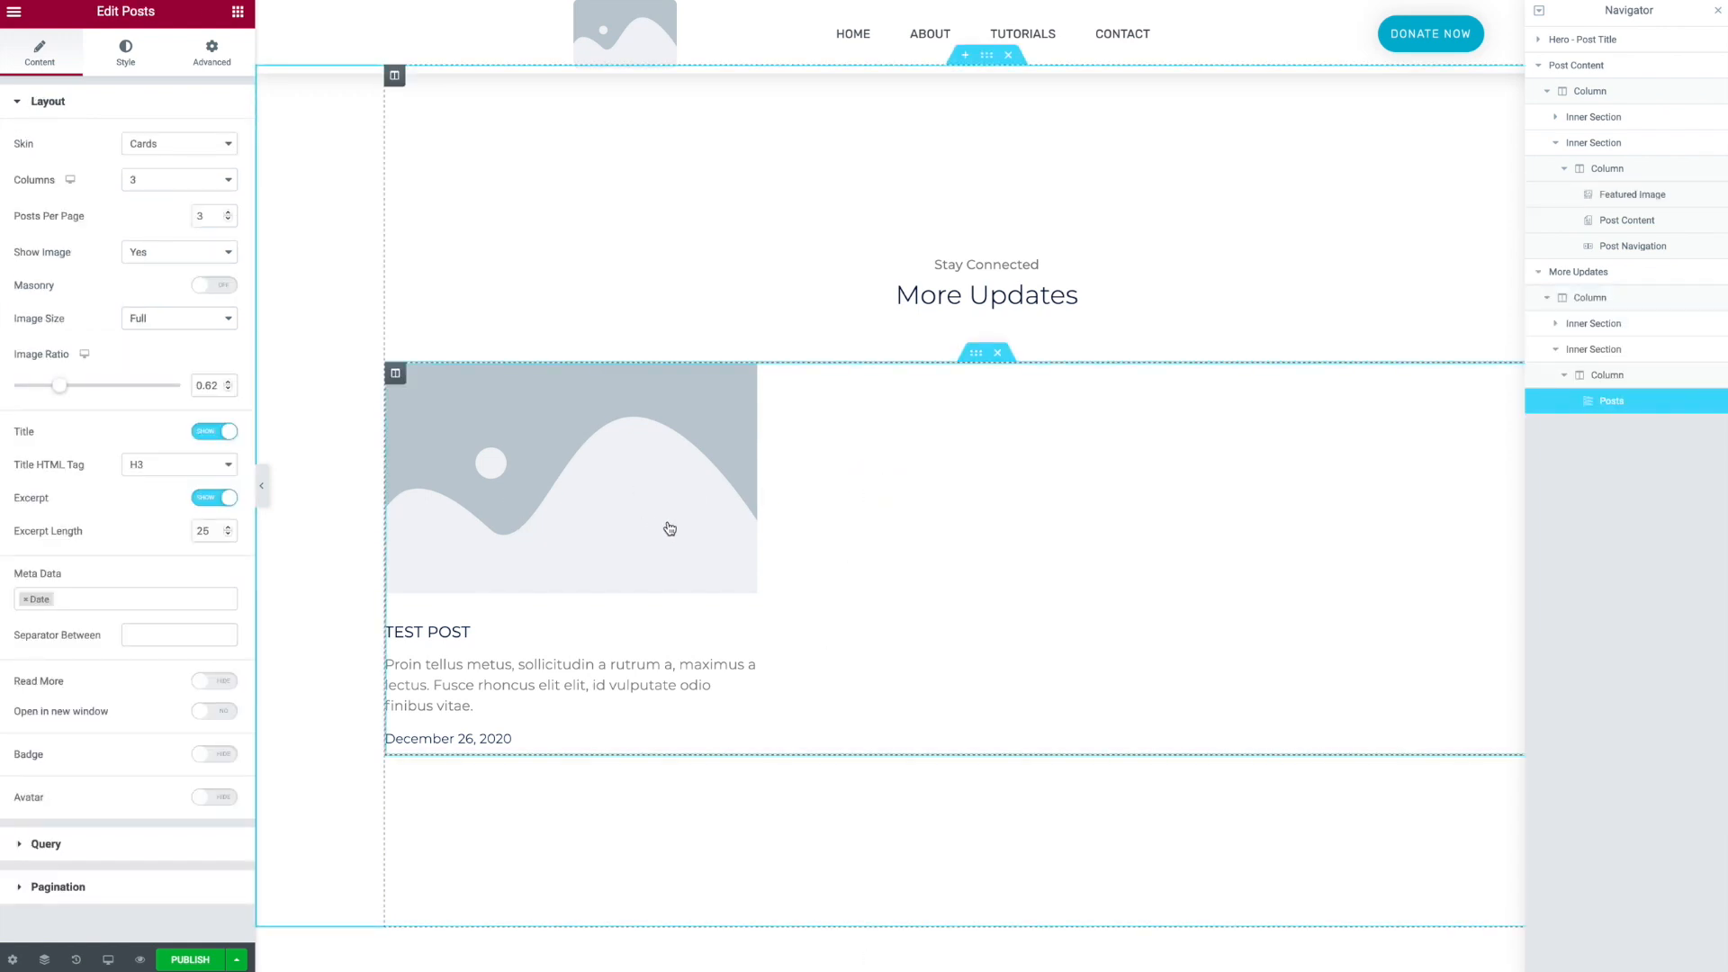
pyautogui.click(135, 189)
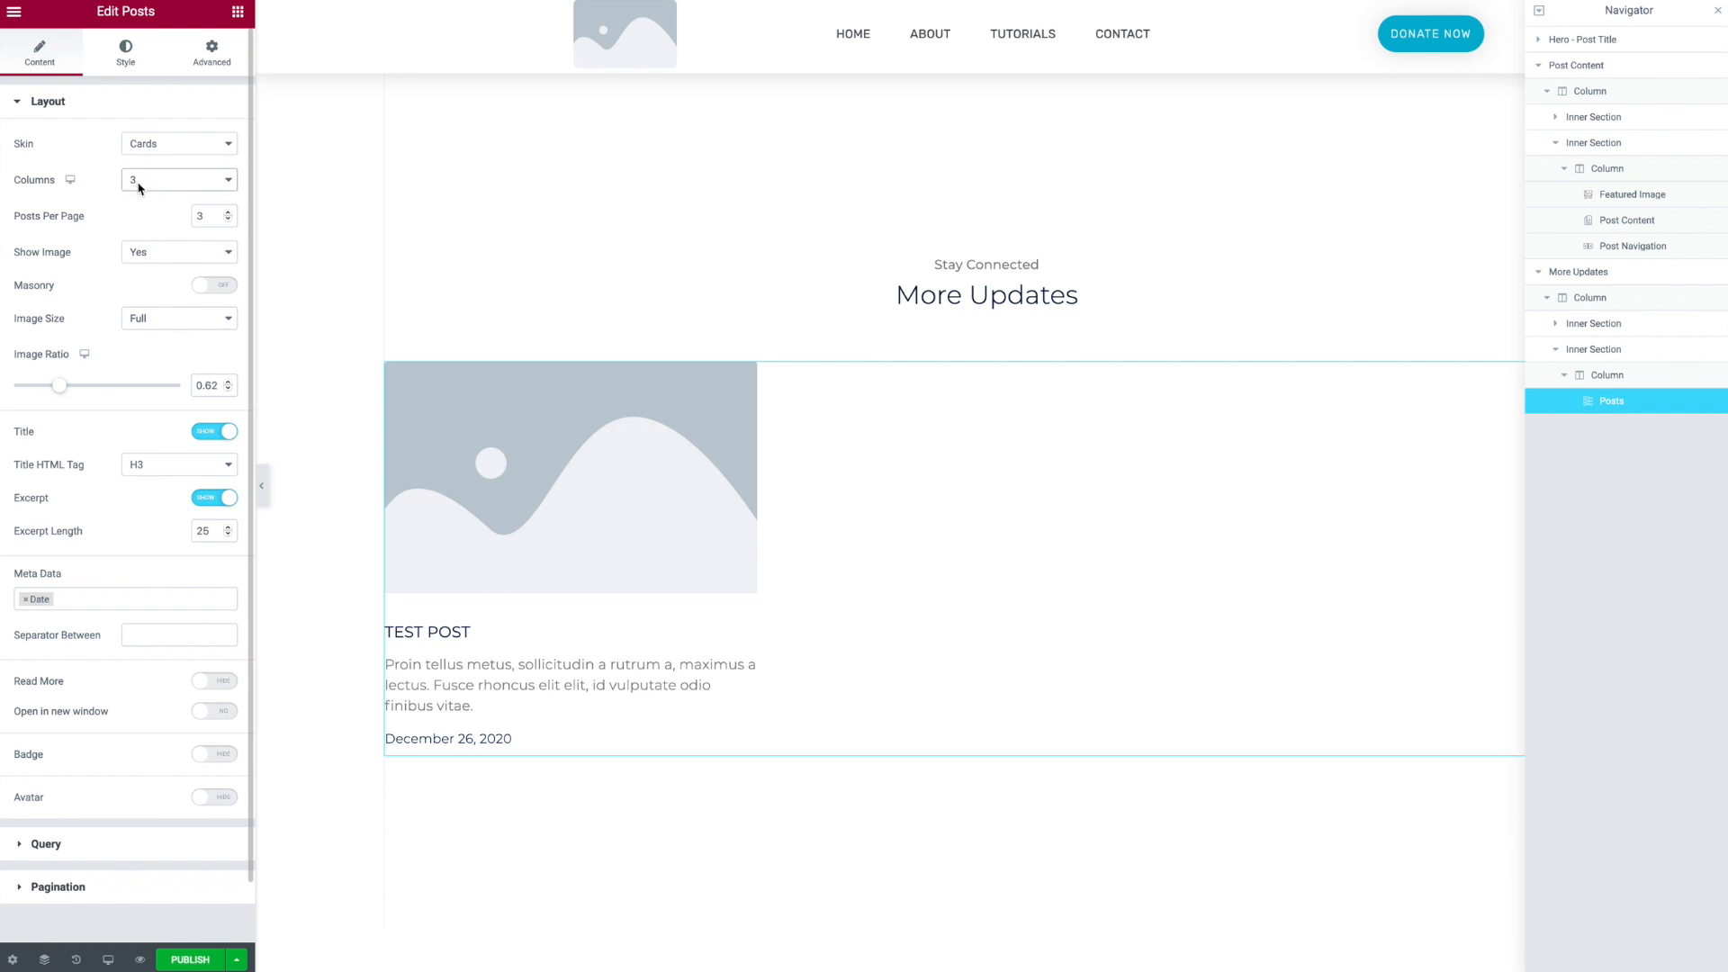
pyautogui.click(146, 171)
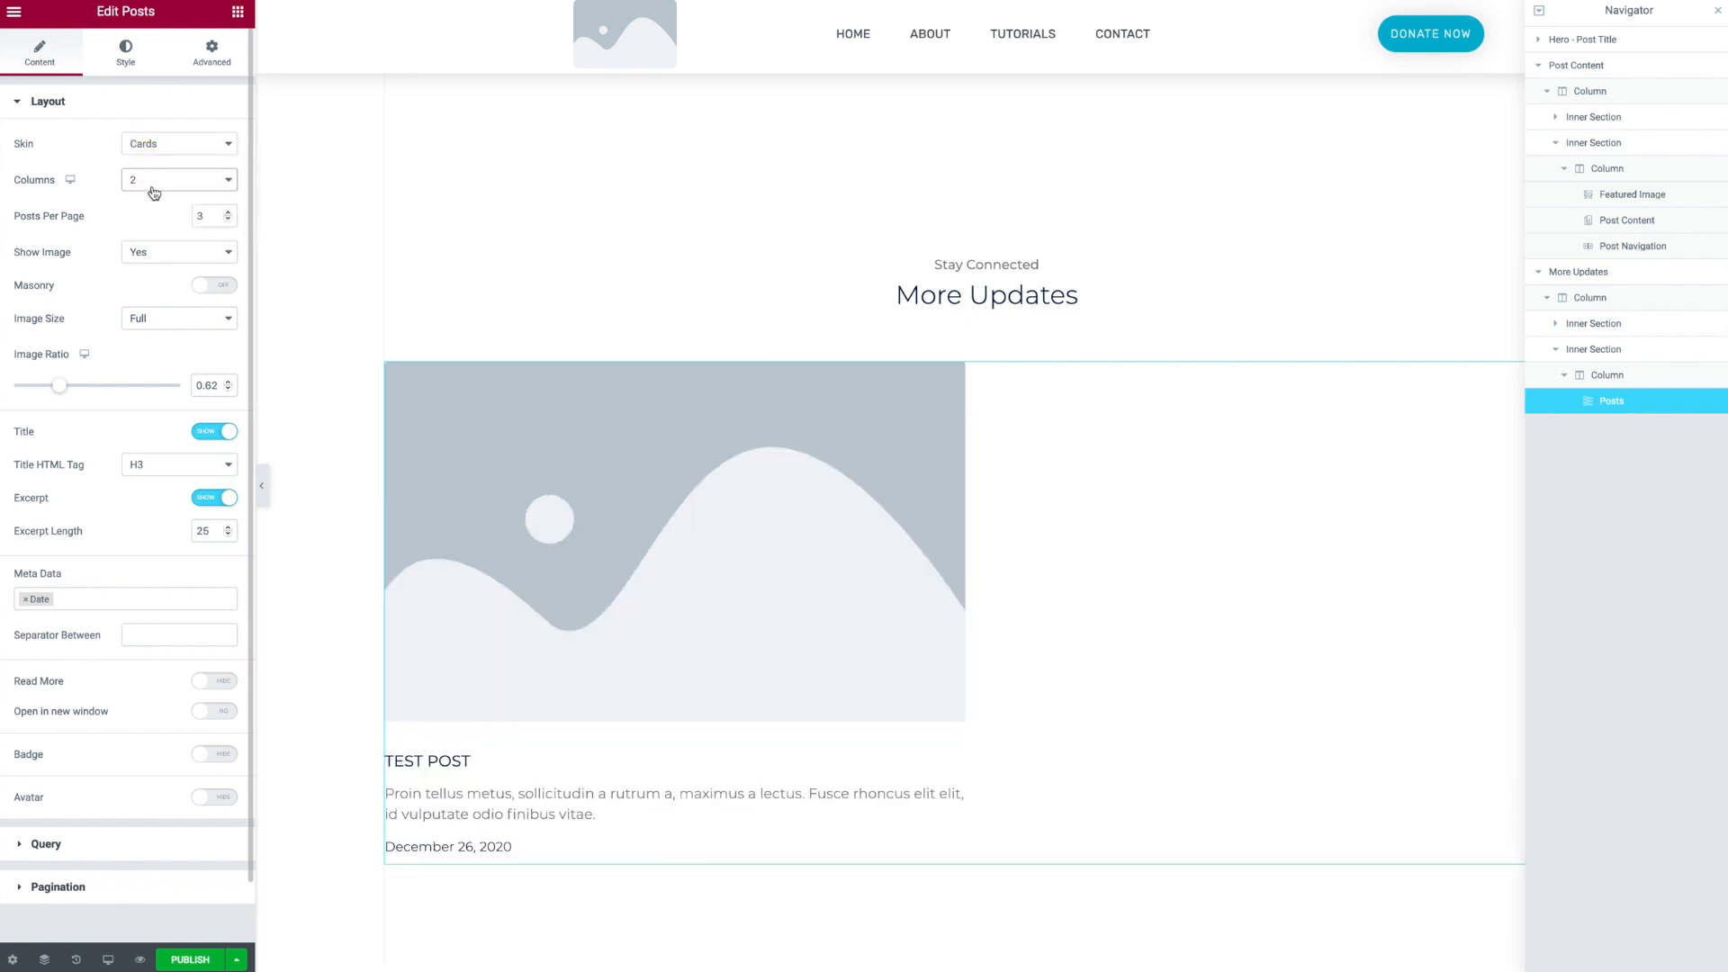
pyautogui.click(150, 182)
pyautogui.click(153, 165)
pyautogui.click(154, 180)
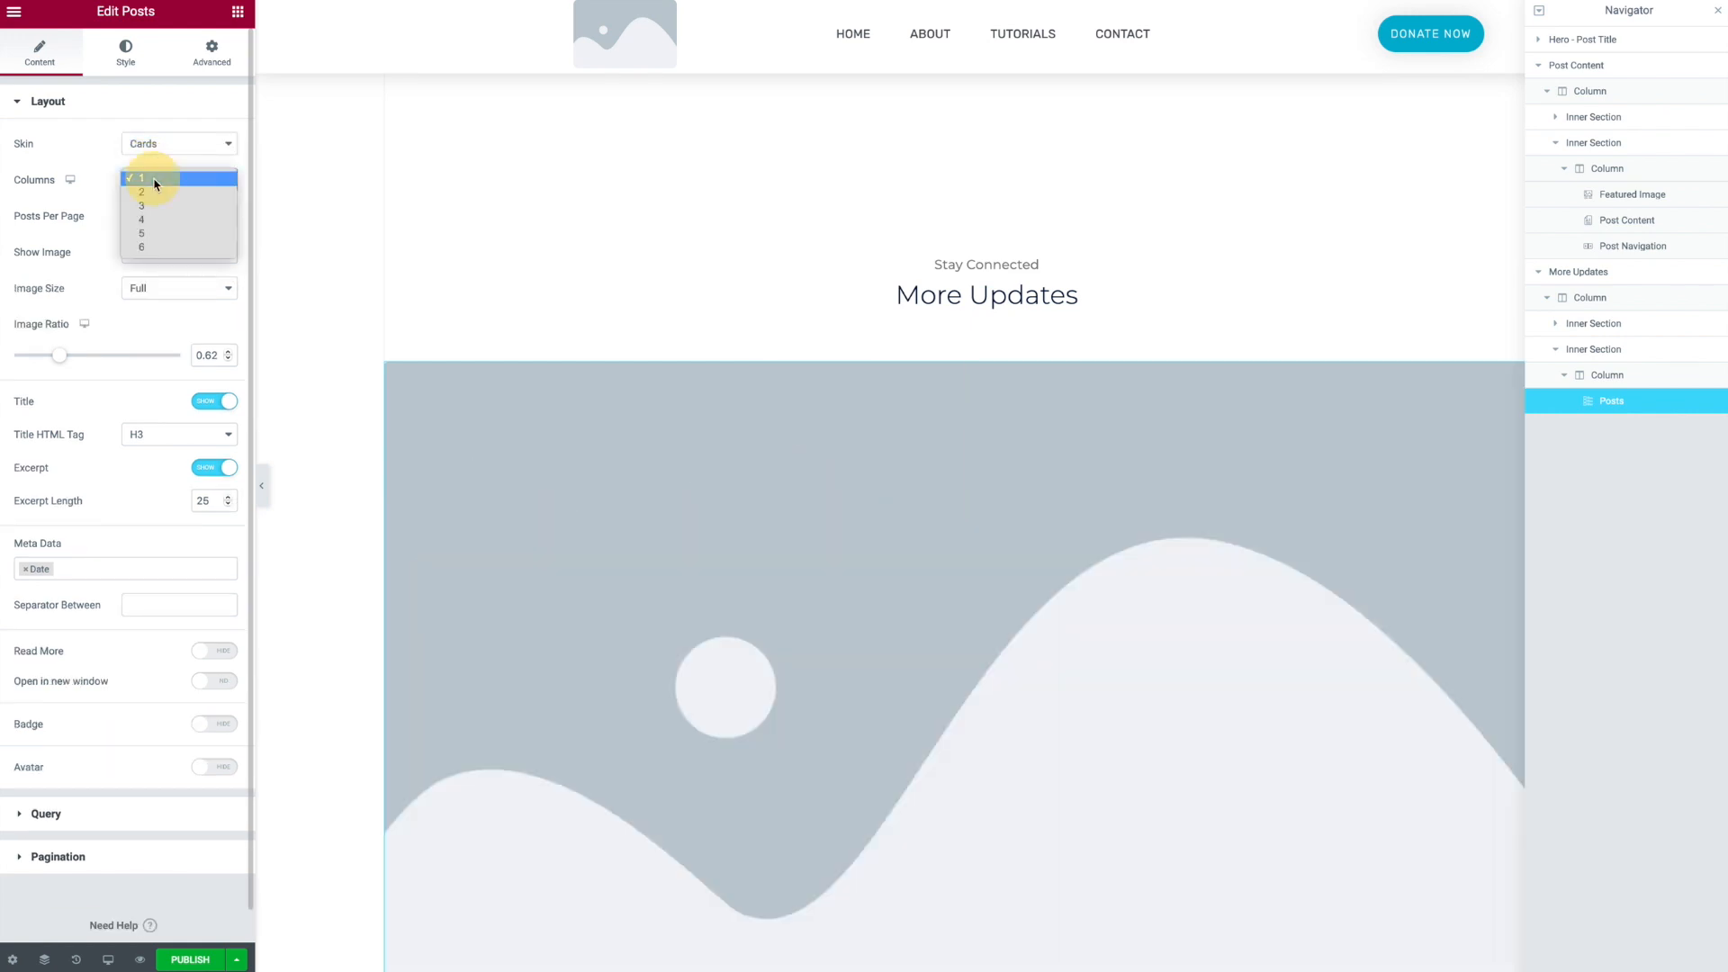
pyautogui.click(157, 207)
# - Scroll through the single post template to review the full layout
pyautogui.scroll(-6, 1022, 653)
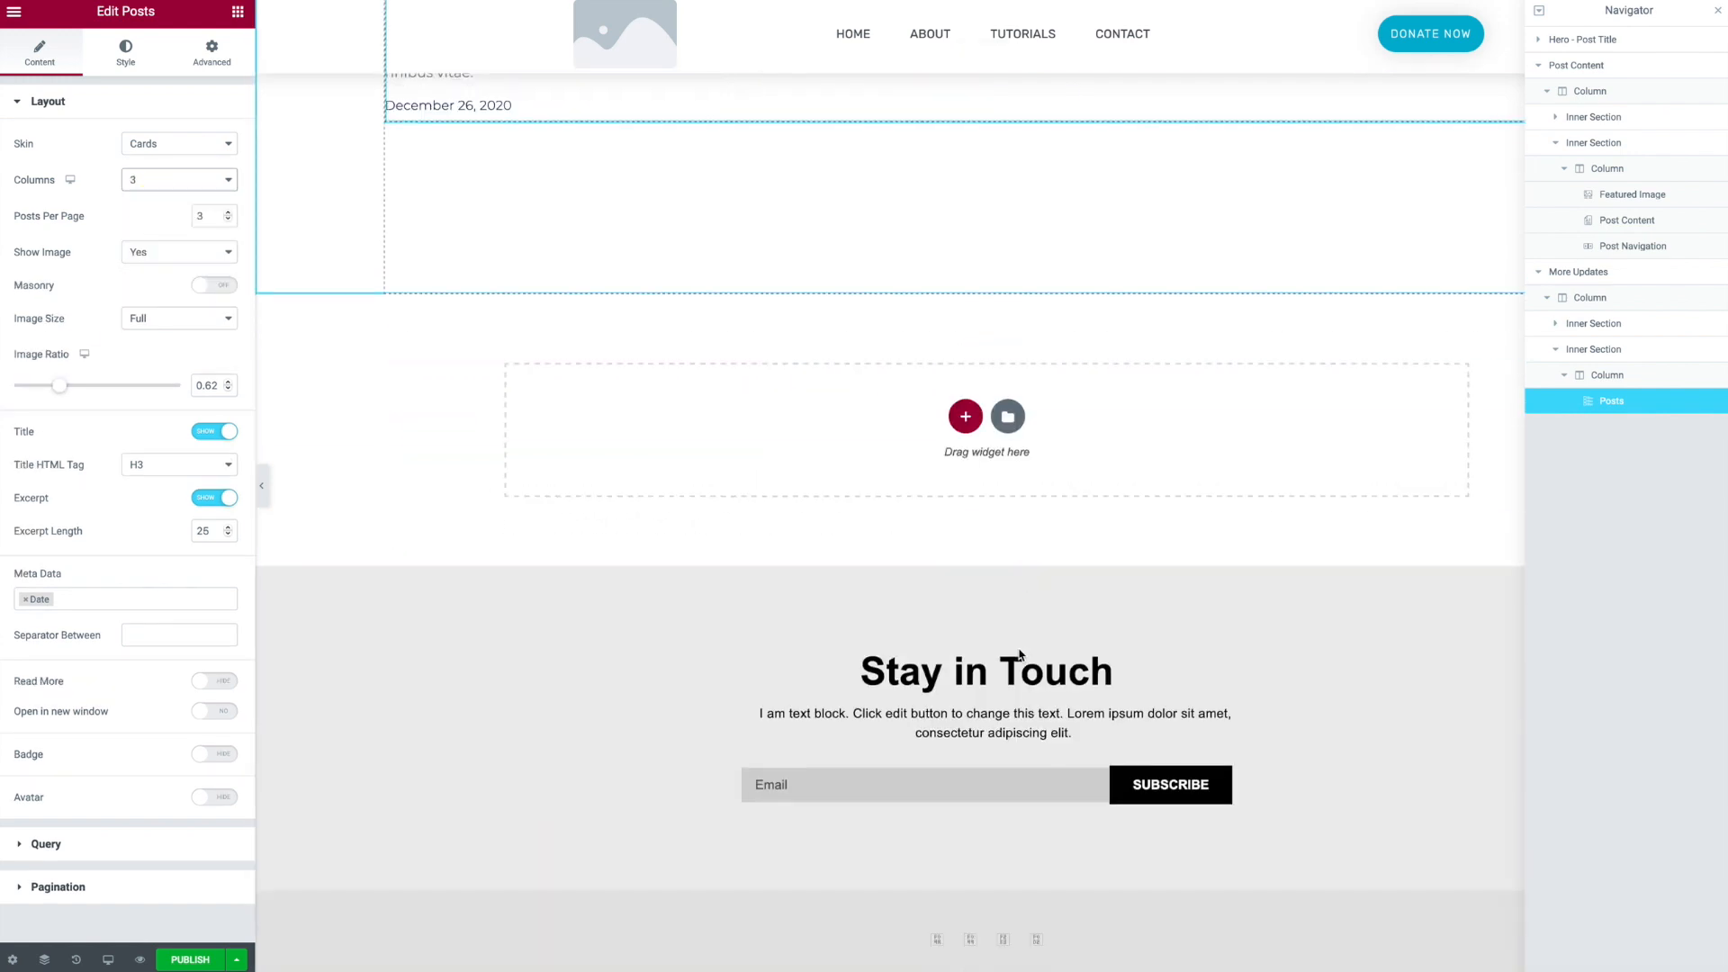
pyautogui.scroll(15, 1020, 696)
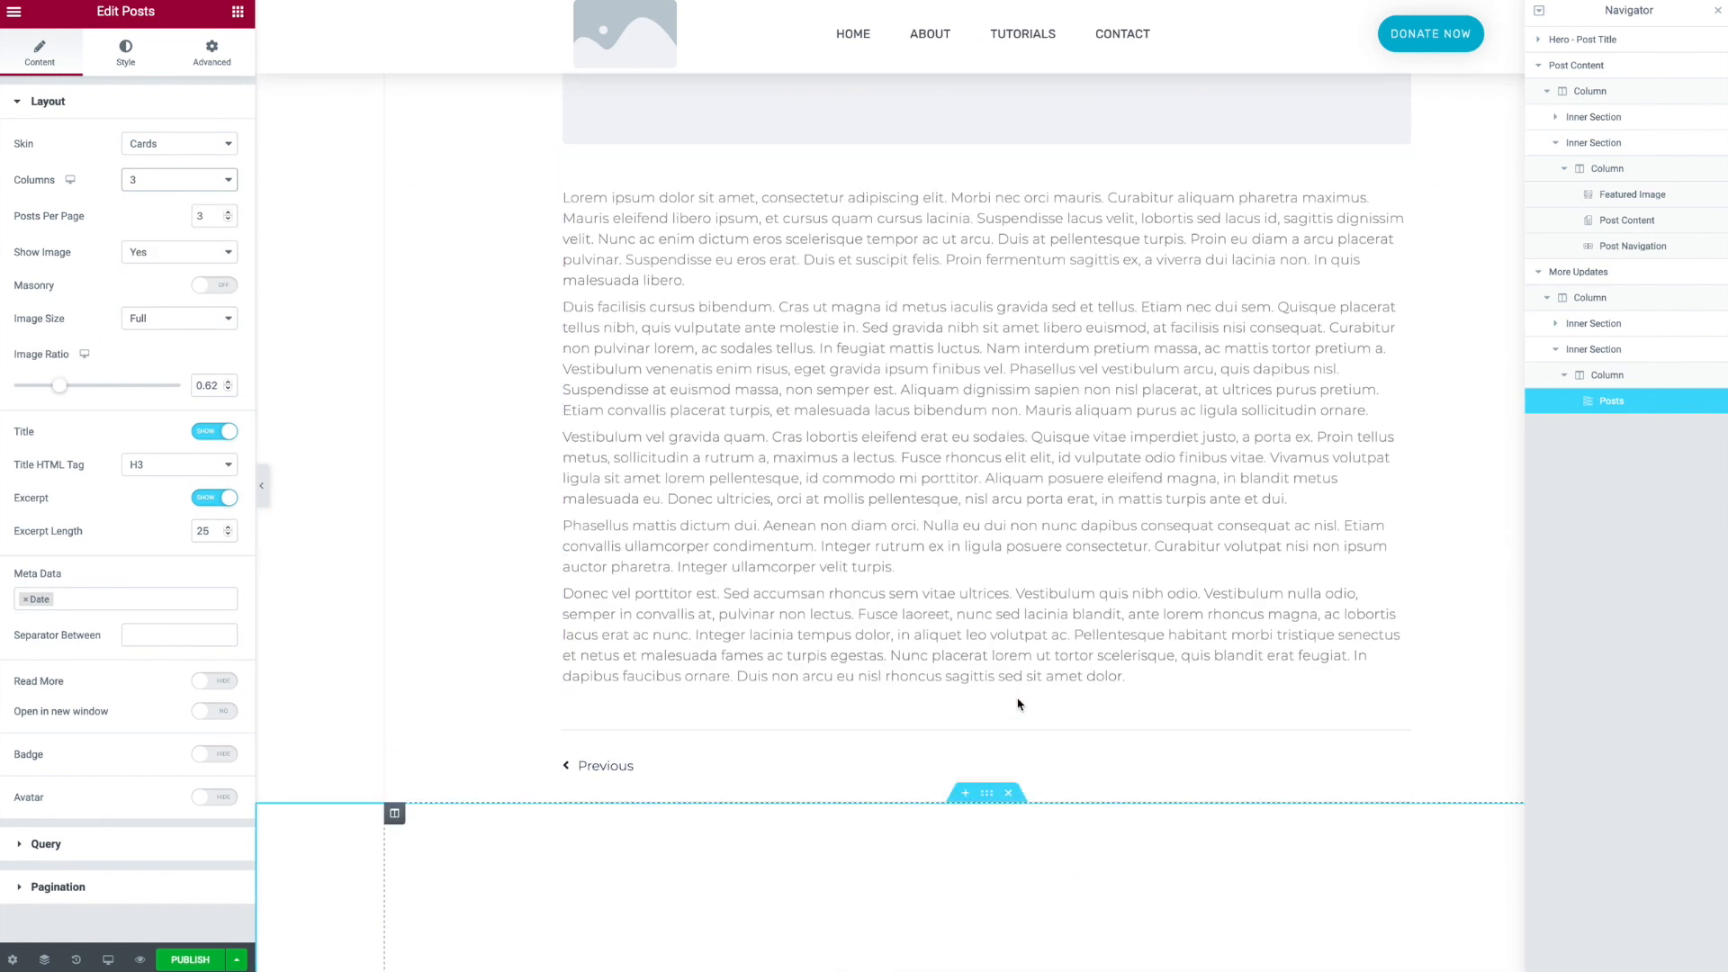
pyautogui.scroll(7, 1014, 713)
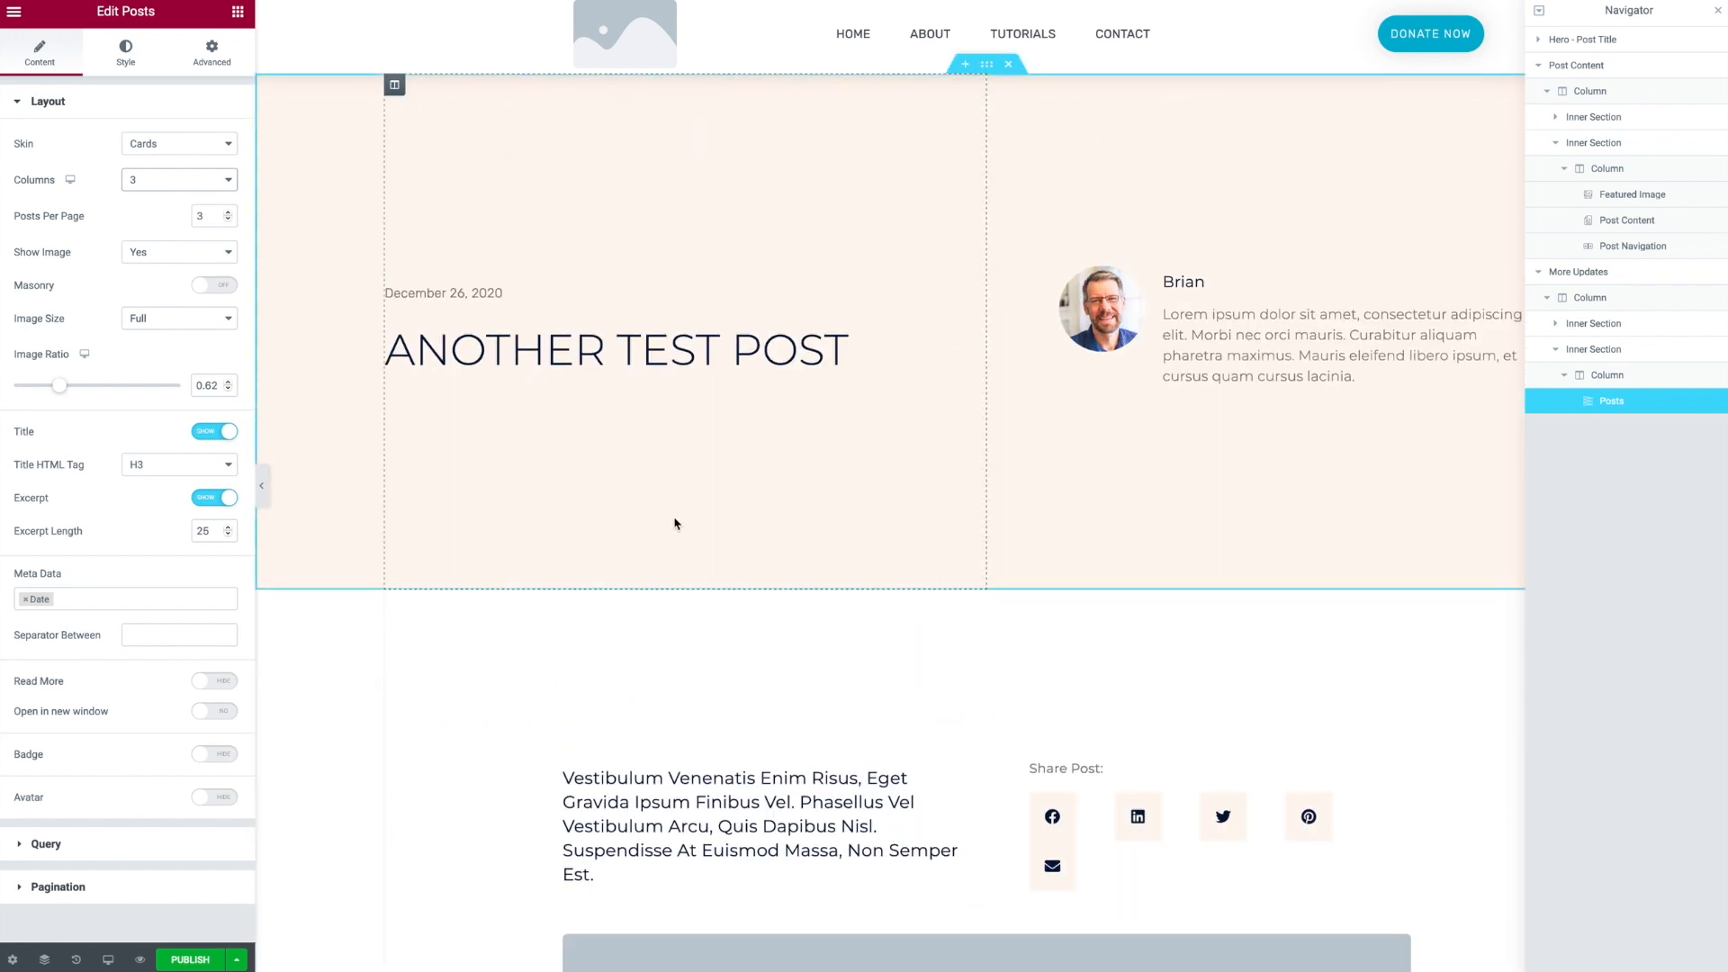
# - Add a Post Excerpt widget beneath the post title in the hero section
pyautogui.click(891, 352)
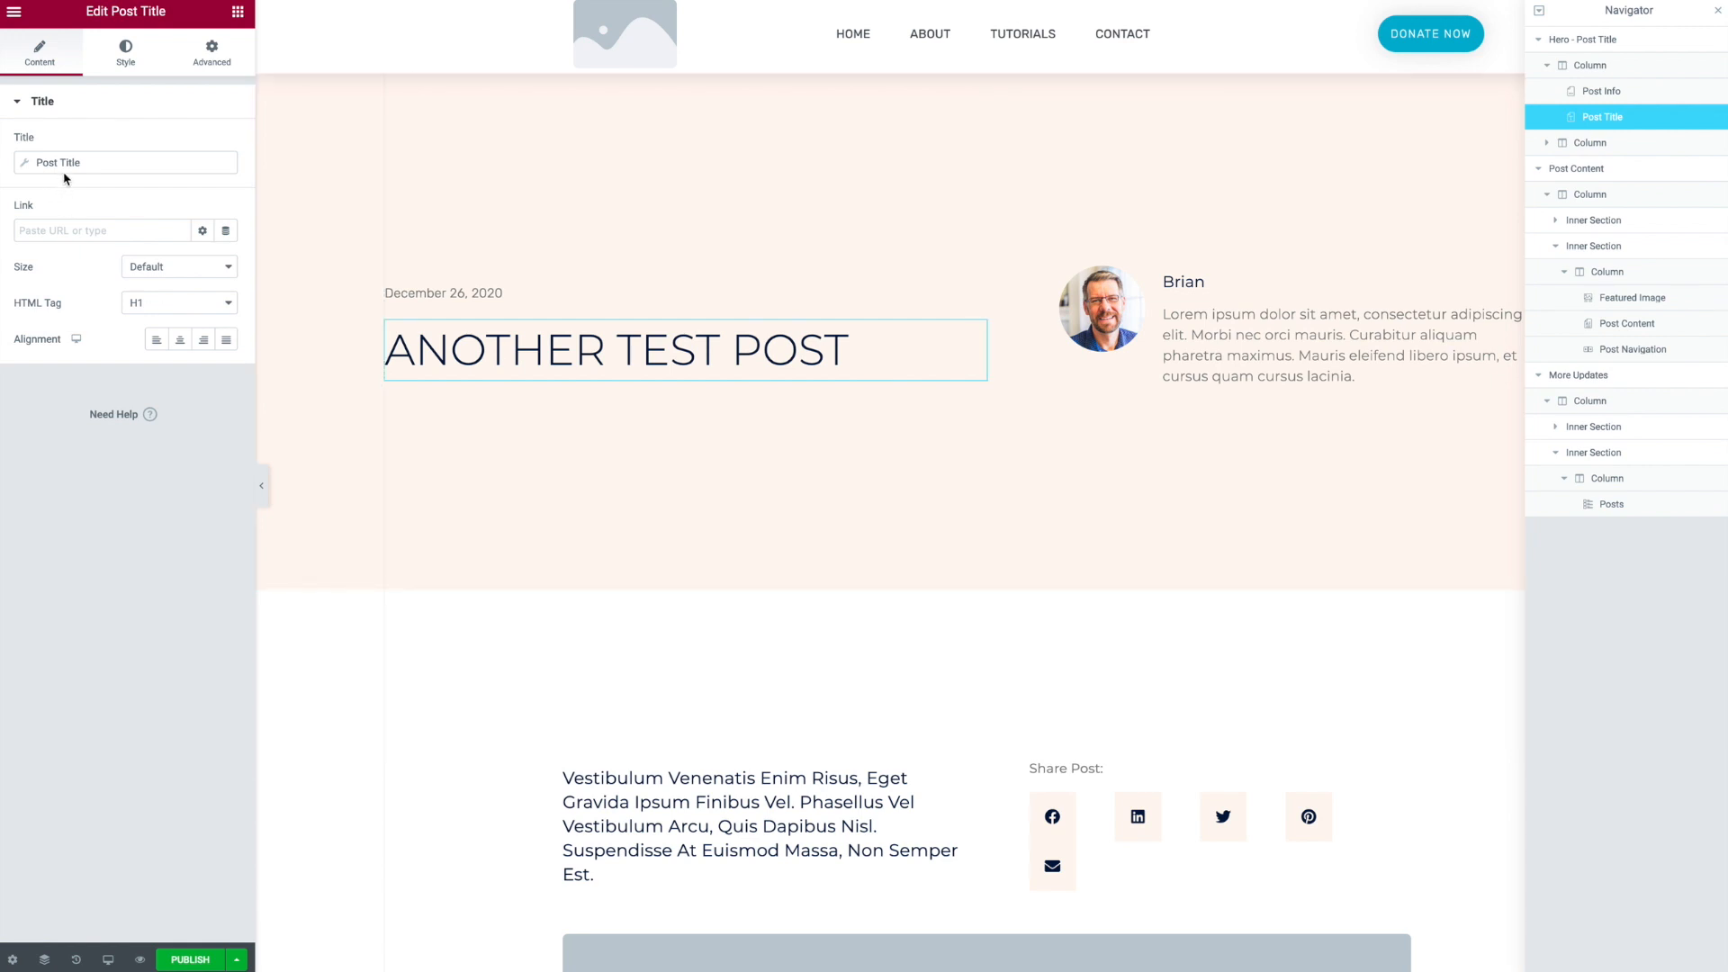
pyautogui.click(238, 13)
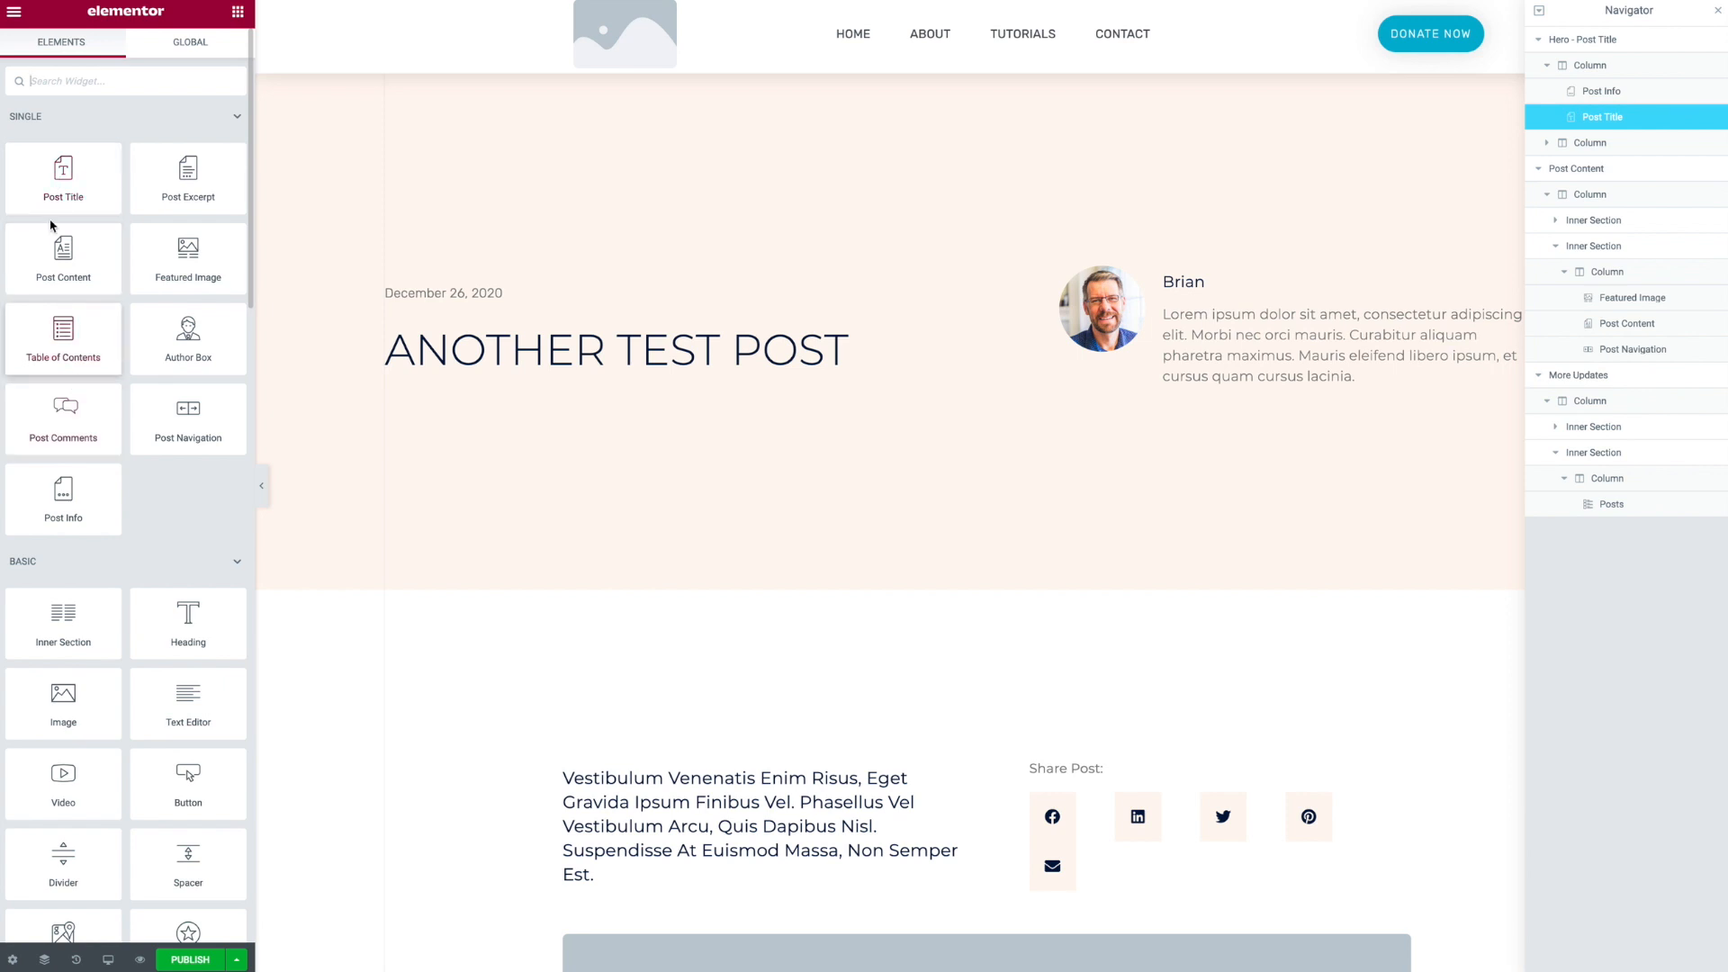
pyautogui.moveTo(184, 175); pyautogui.dragTo(496, 373)
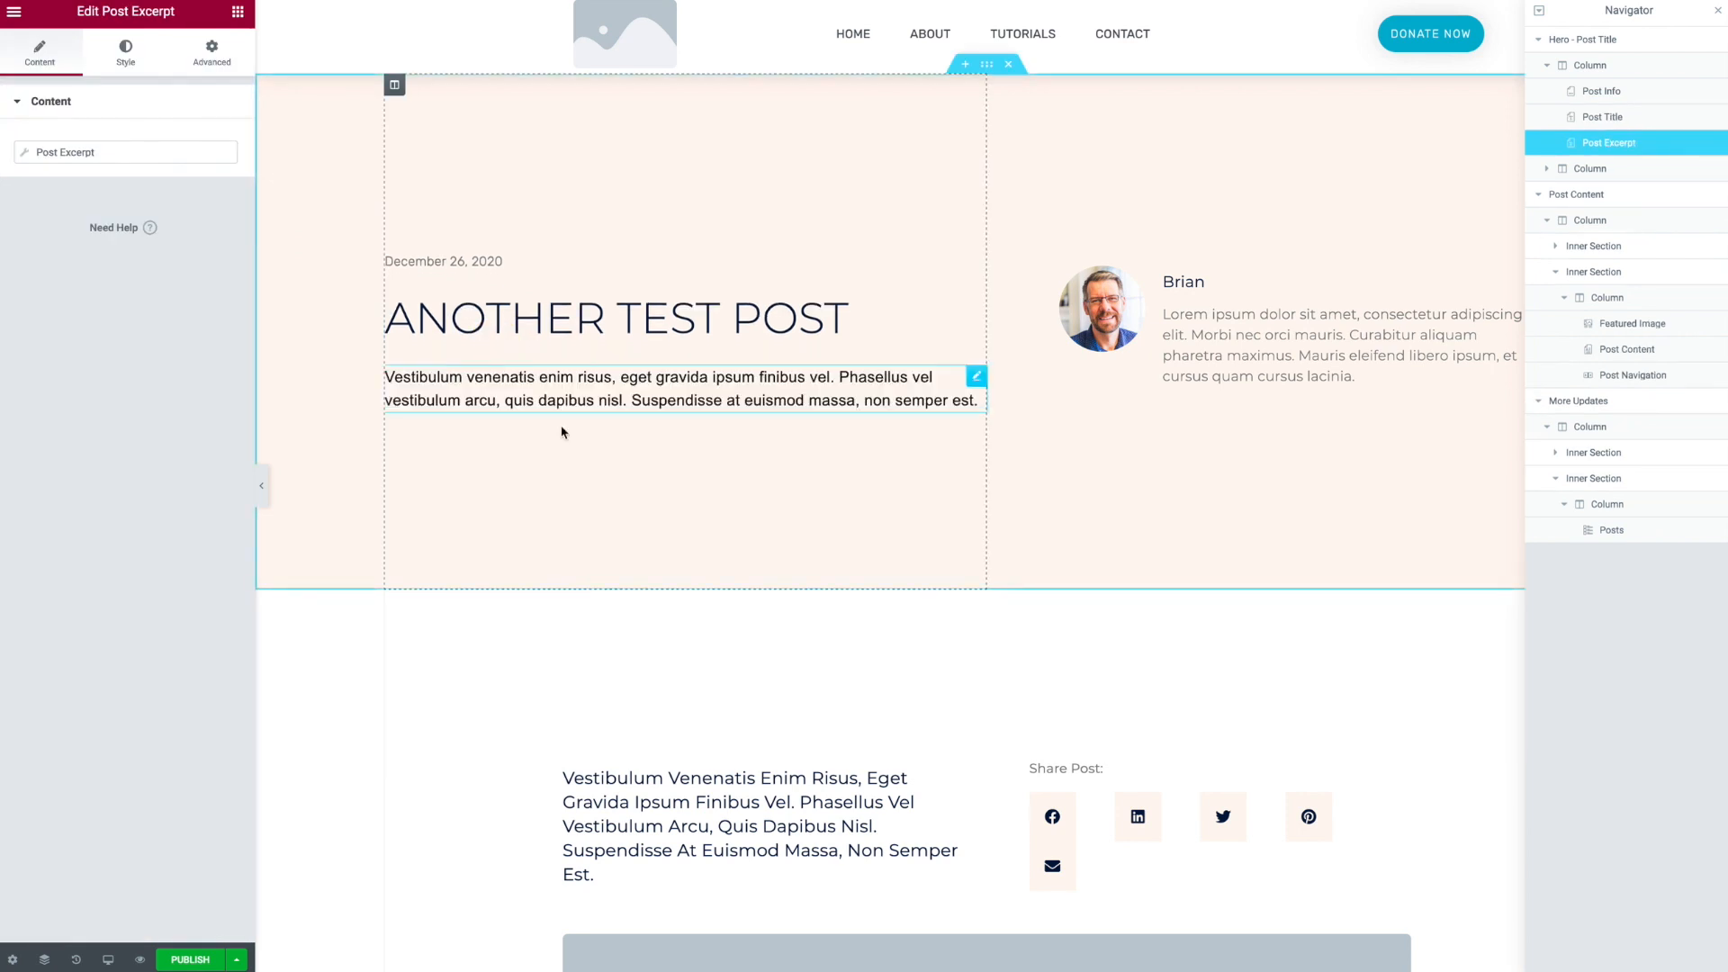
# - Move the share buttons from the post content area into the hero section below the excerpt
pyautogui.moveTo(1402, 805); pyautogui.dragTo(776, 422)
pyautogui.click(997, 752)
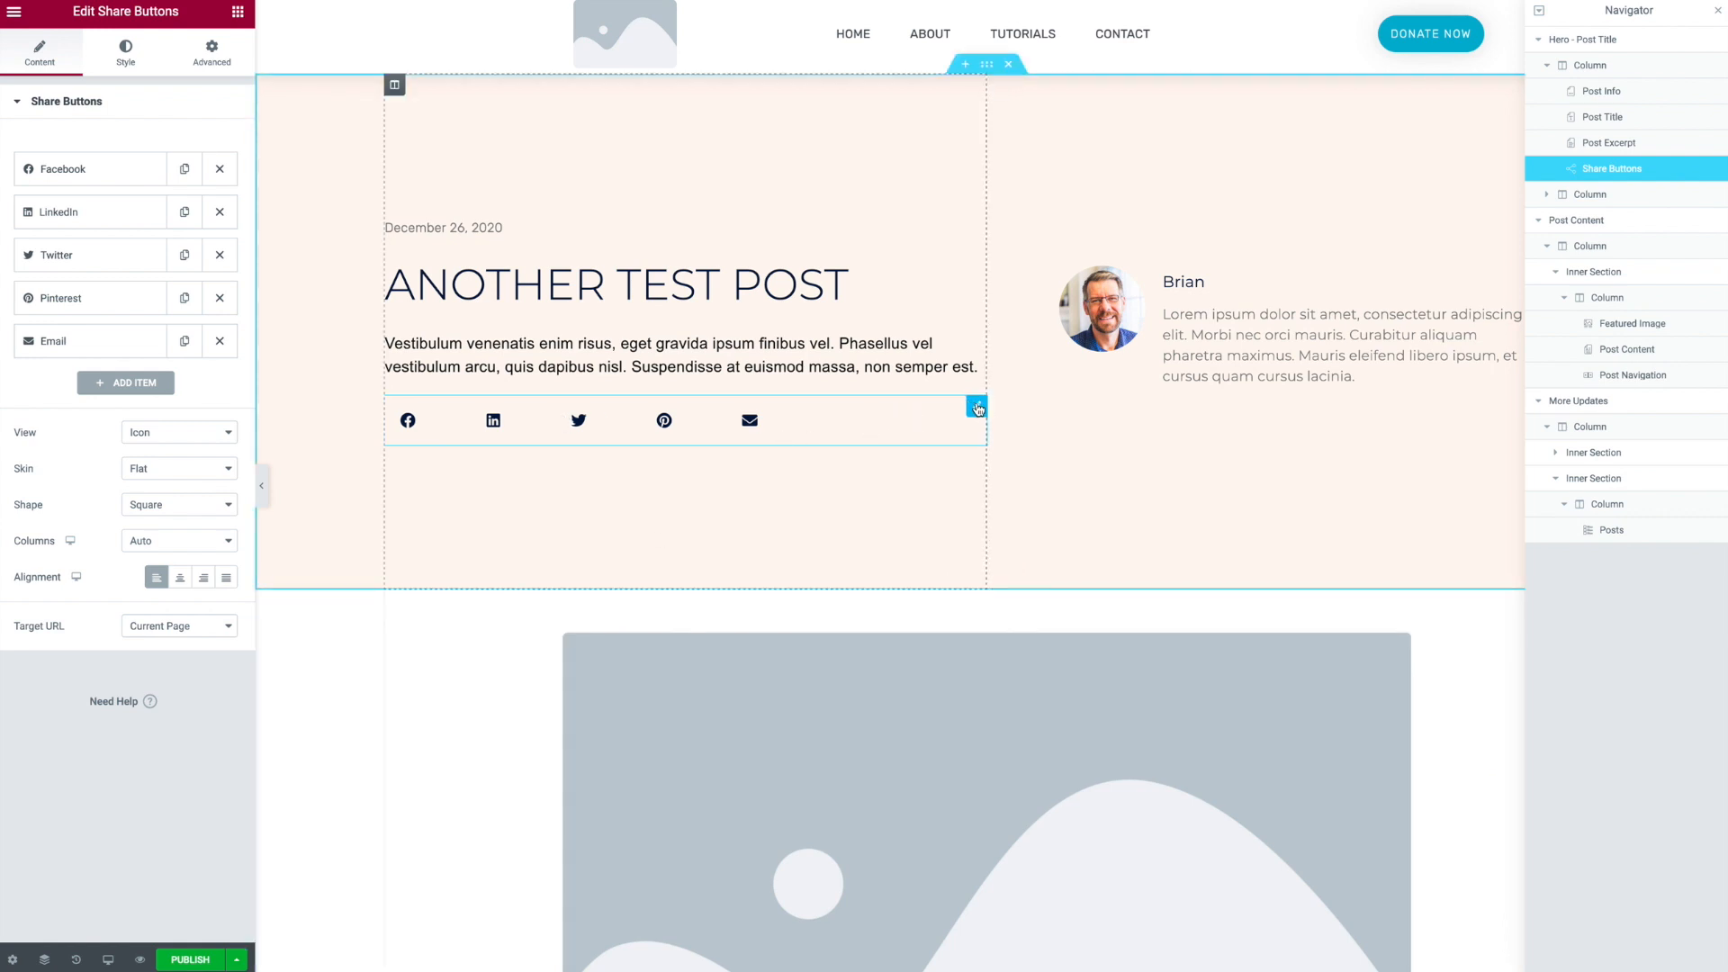
# - Set the share buttons' columns gap to 0 and button size to 0.9
pyautogui.click(136, 63)
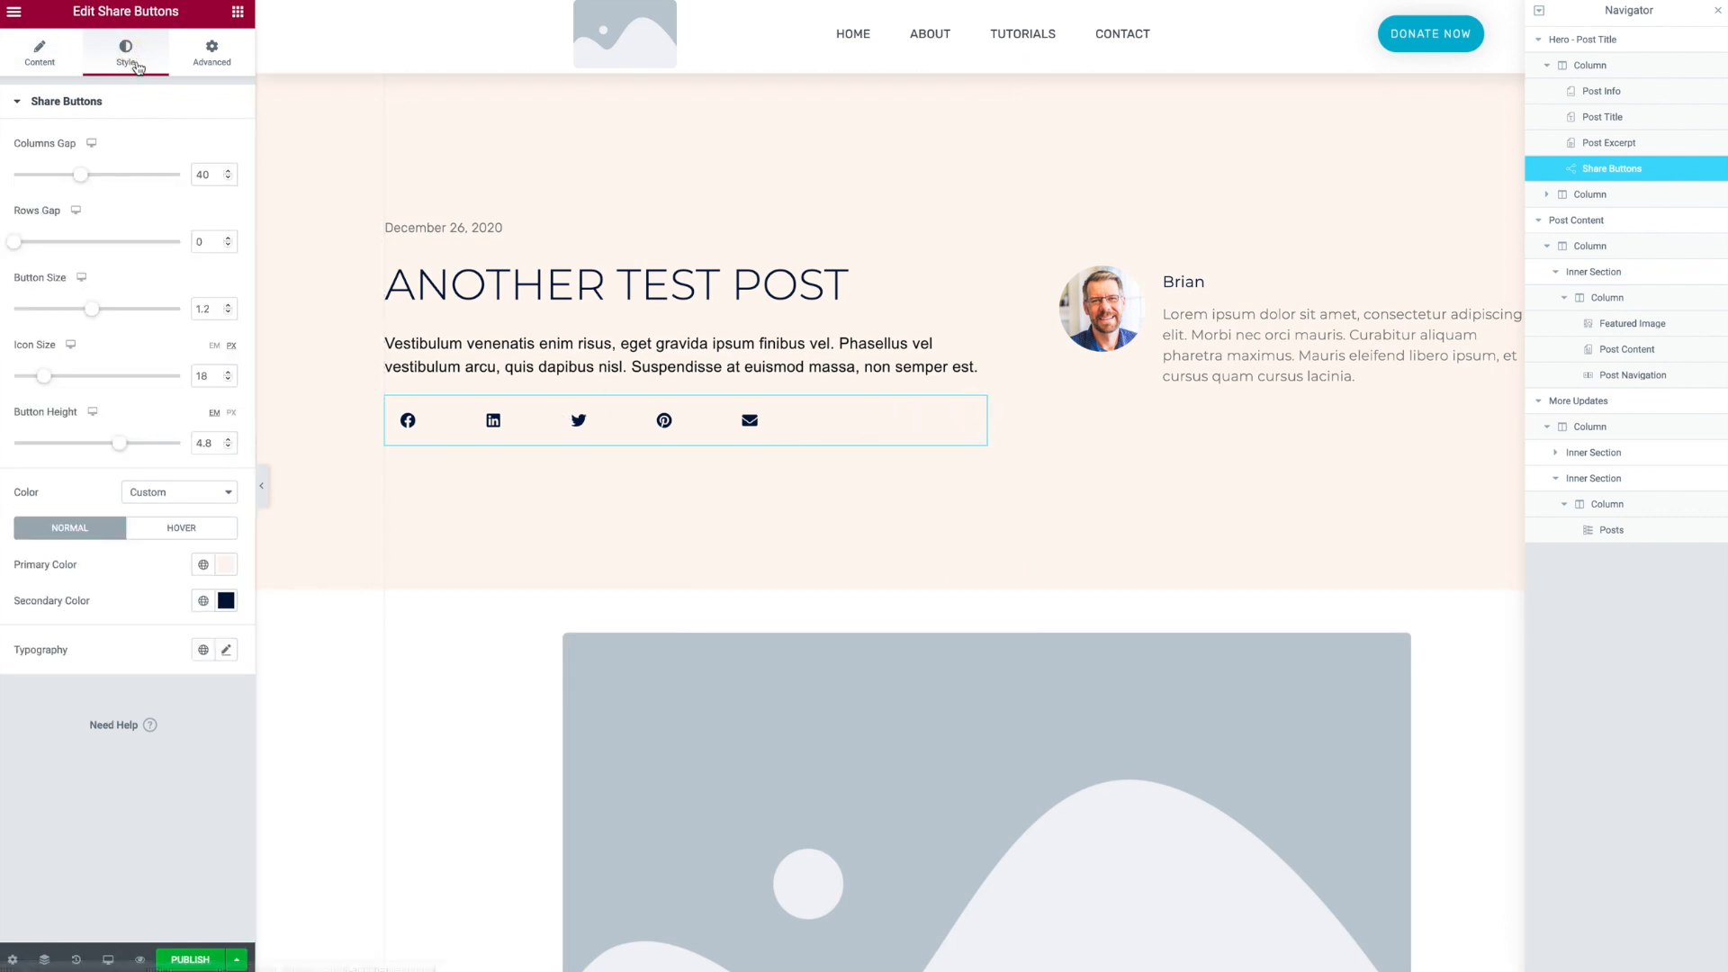
pyautogui.moveTo(81, 175); pyautogui.dragTo(3, 187)
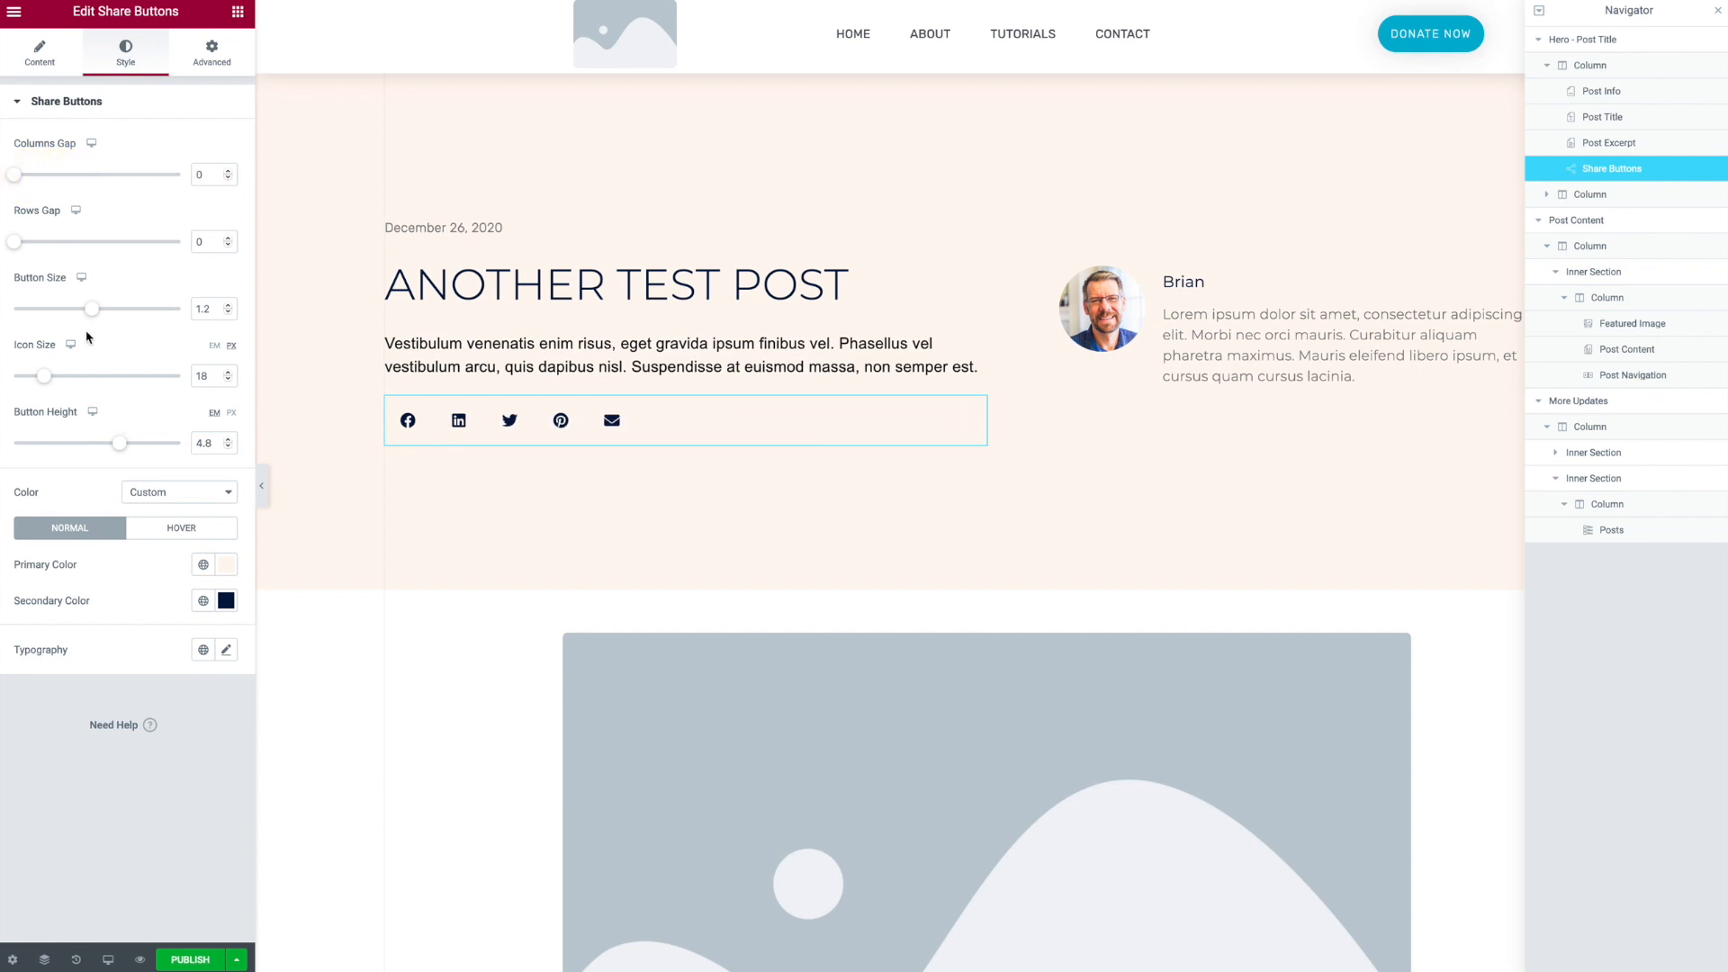
pyautogui.moveTo(92, 310); pyautogui.dragTo(59, 320)
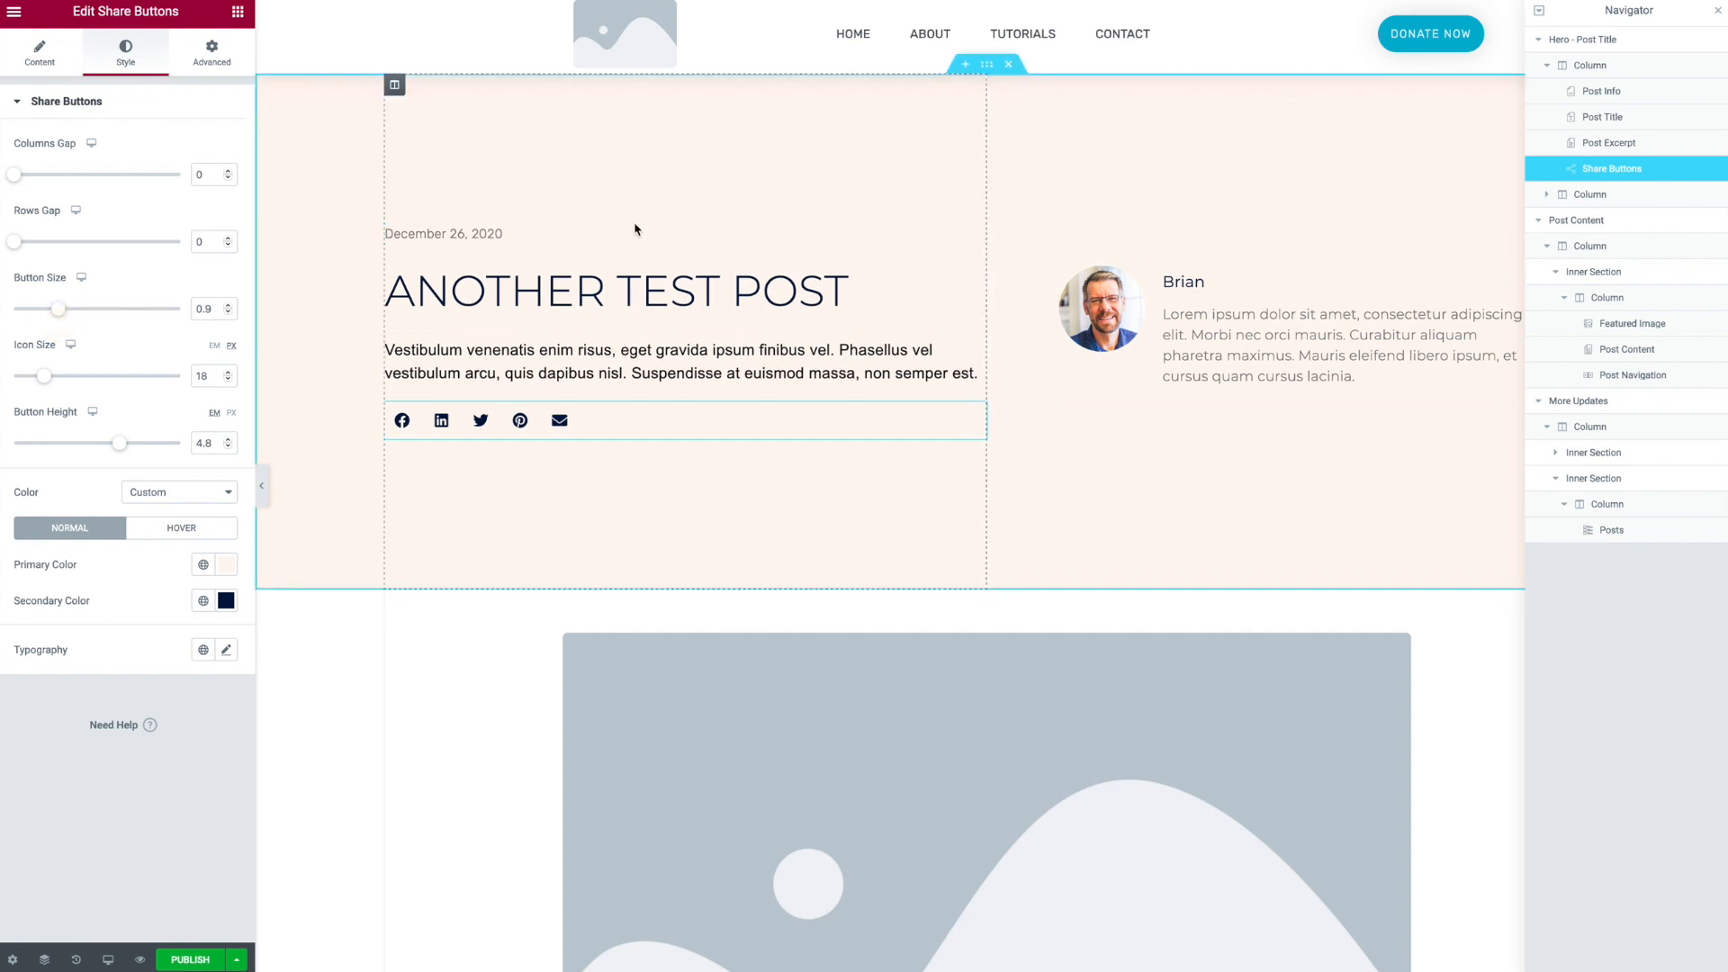
# - Publish the single post template with a display condition including all Posts
pyautogui.scroll(-6, 752, 378)
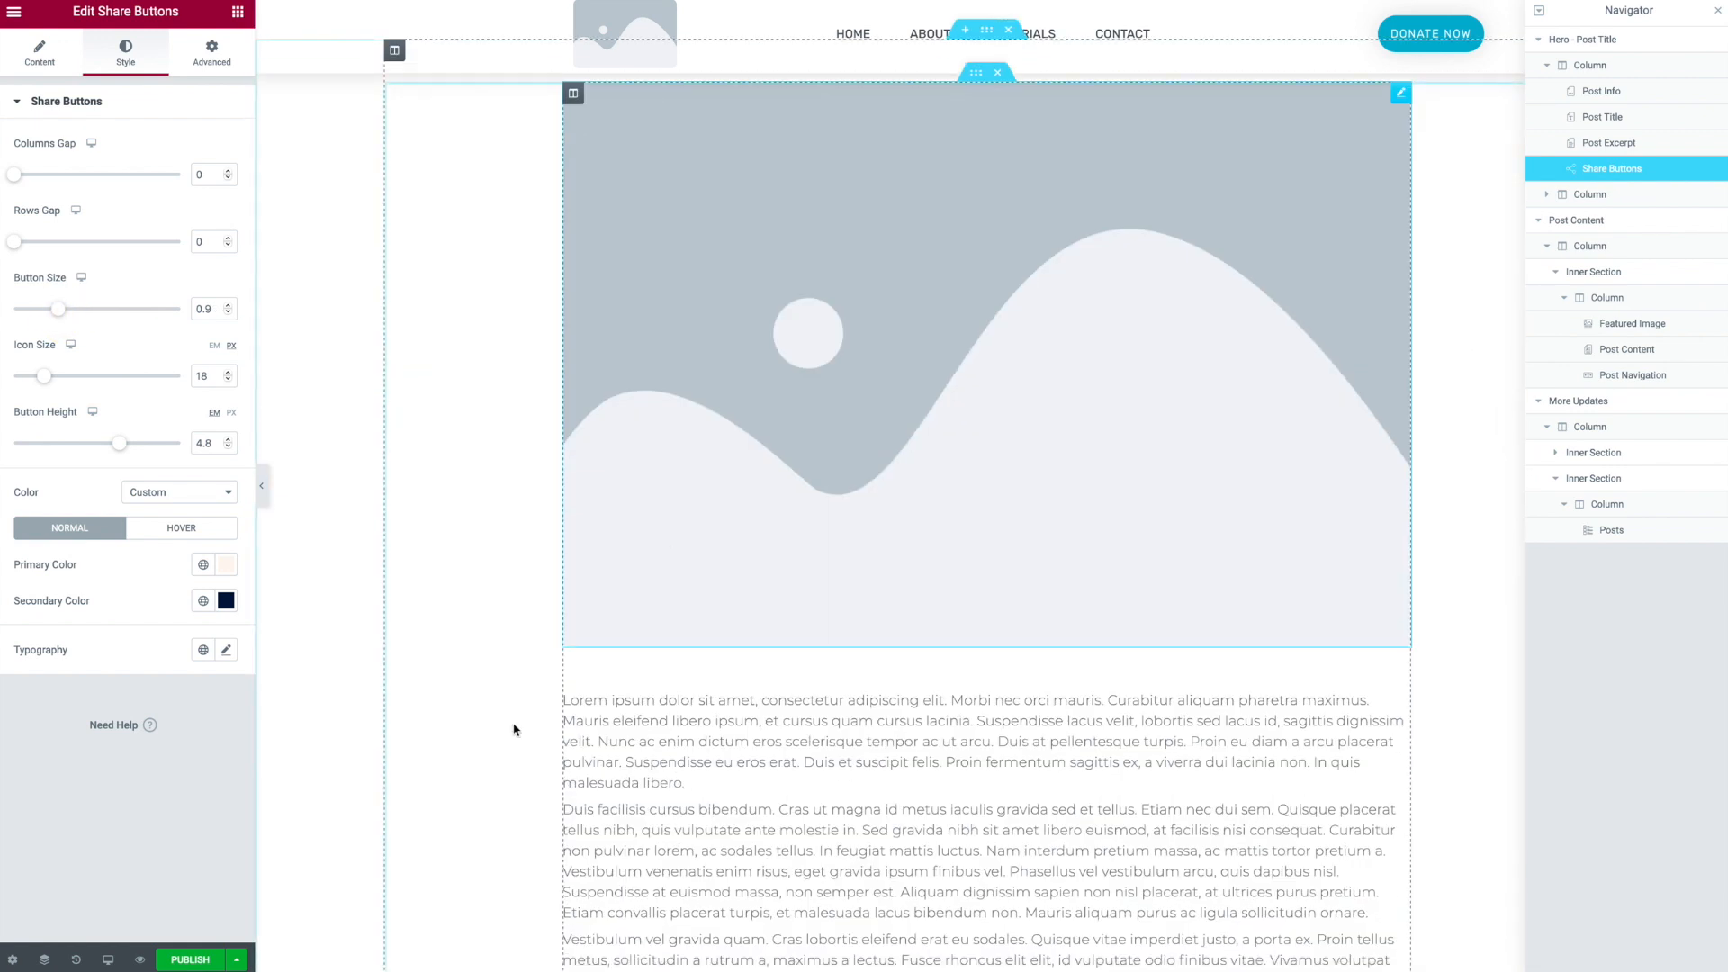
pyautogui.click(212, 959)
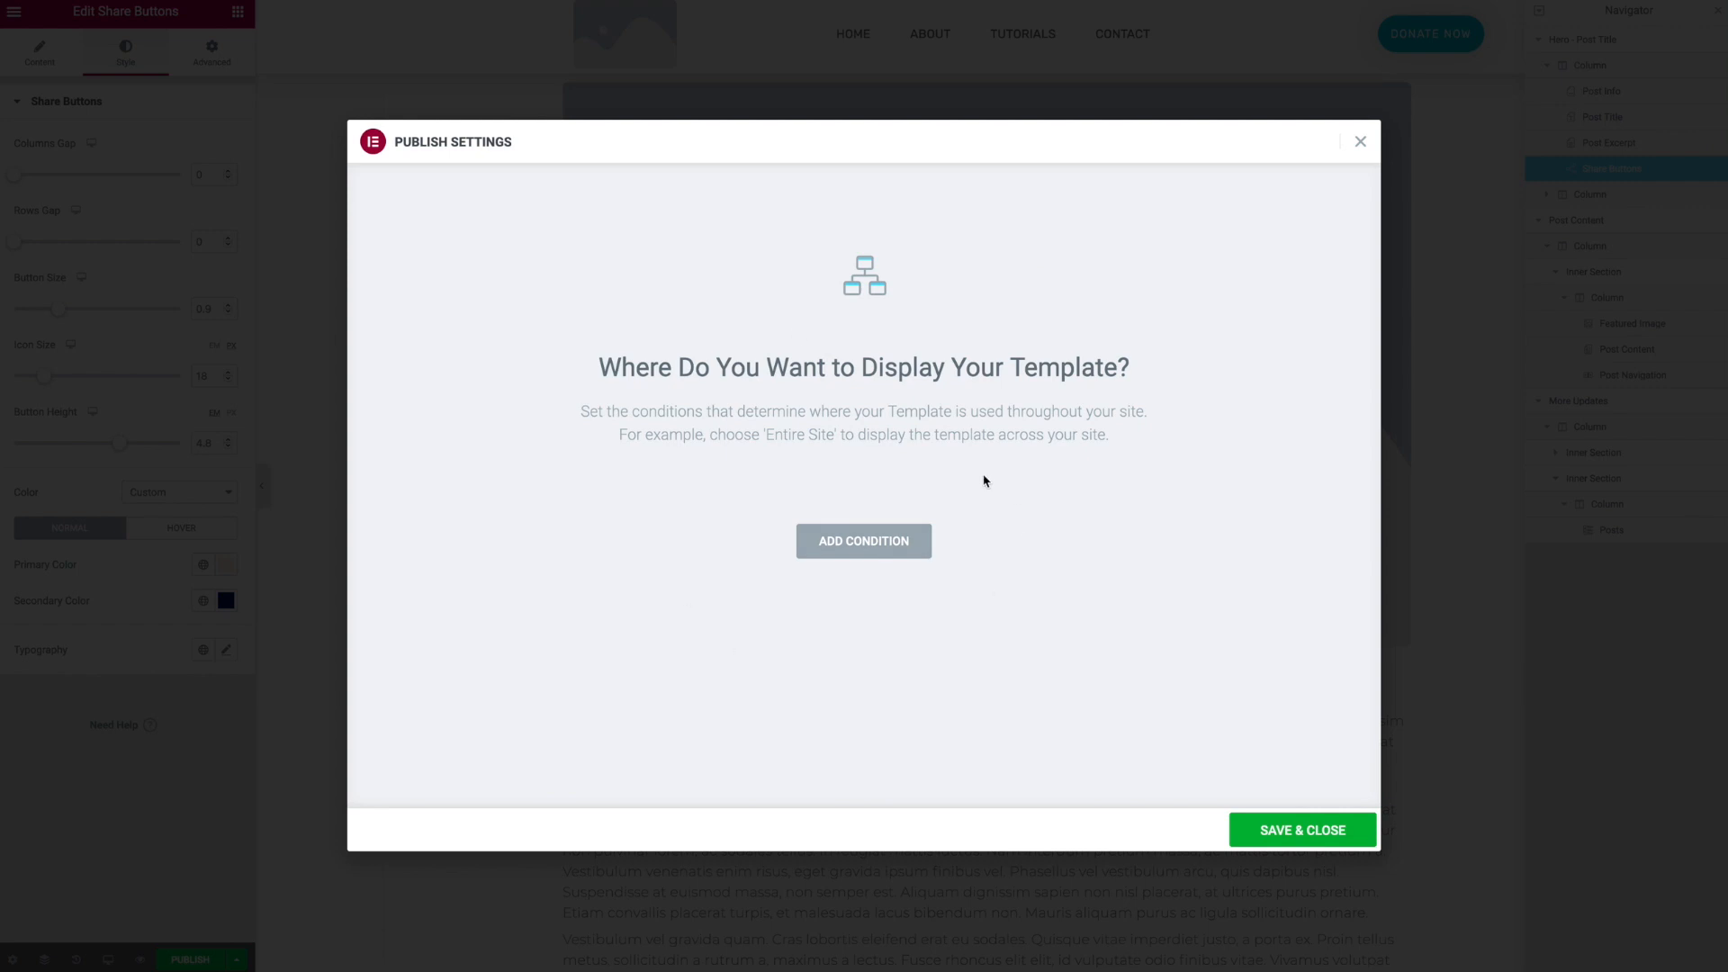
pyautogui.click(914, 545)
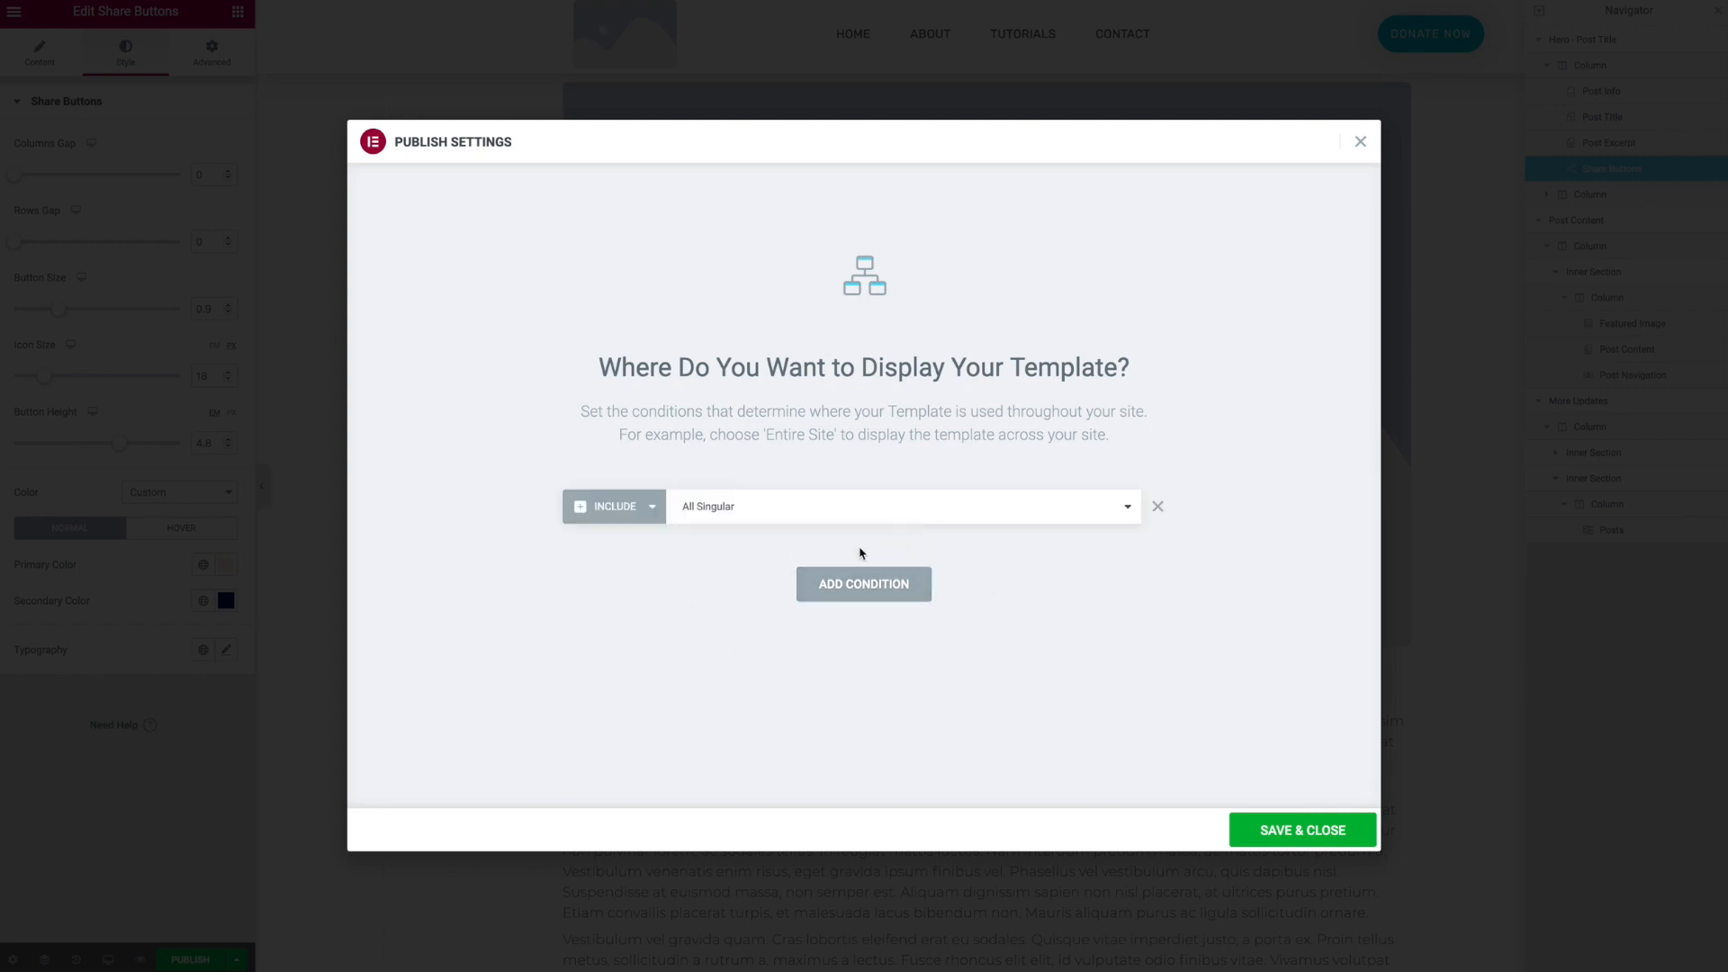
pyautogui.click(759, 506)
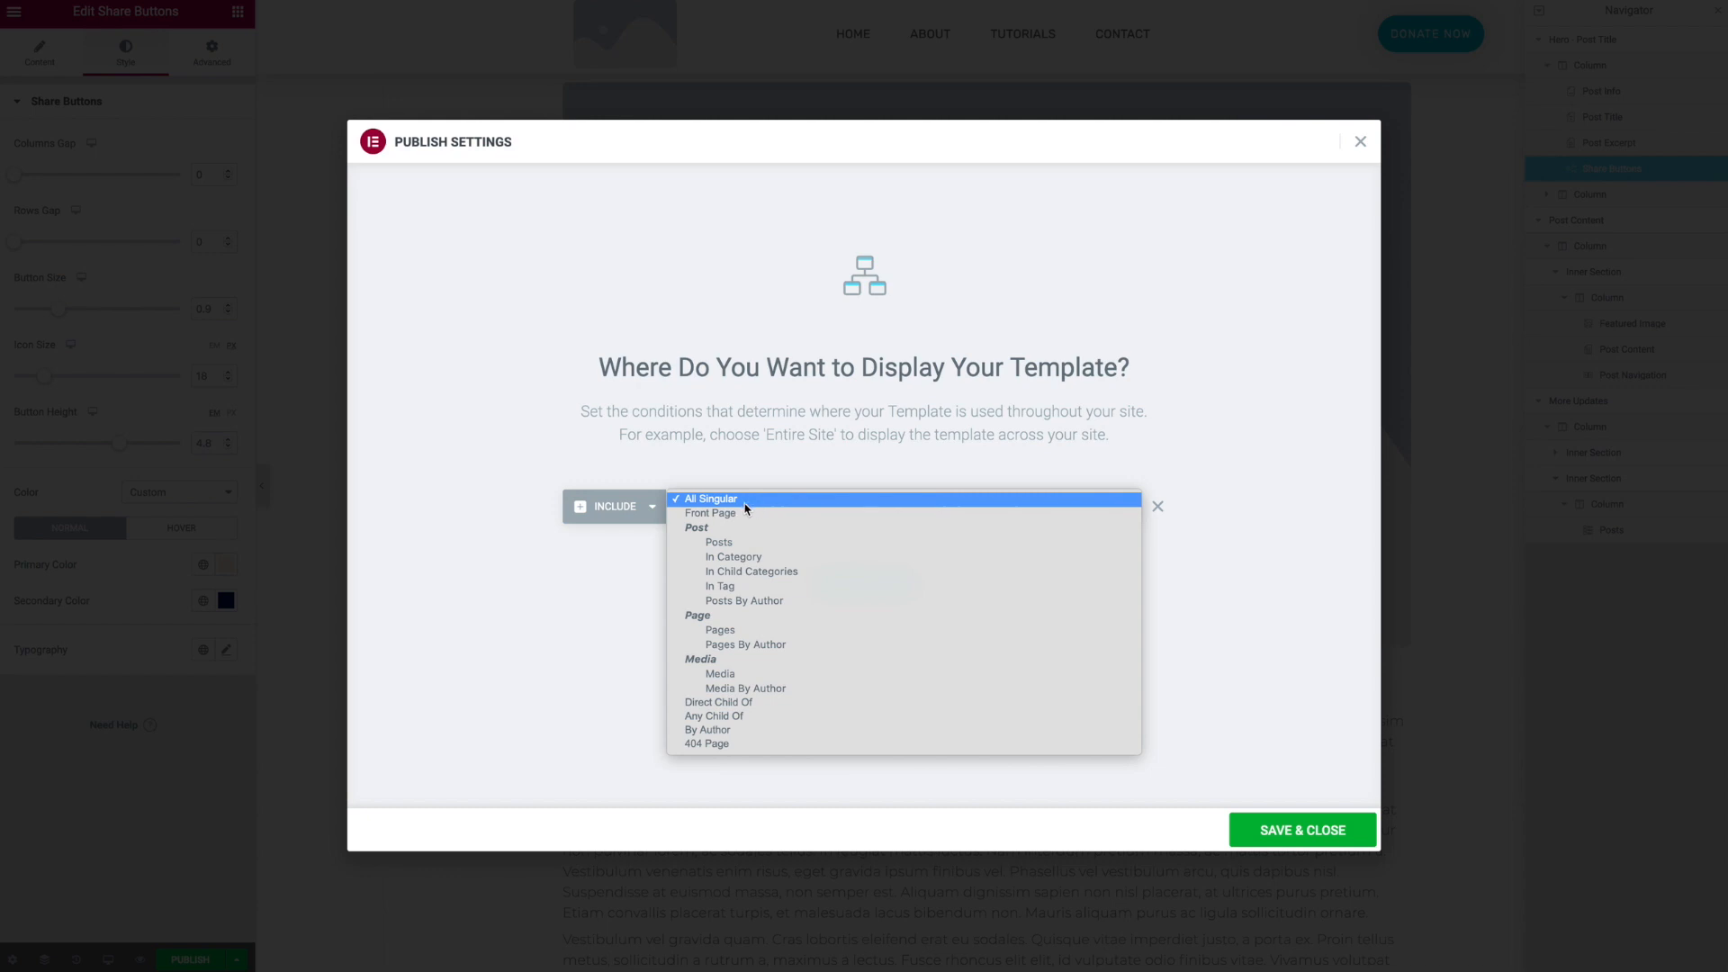
pyautogui.click(737, 543)
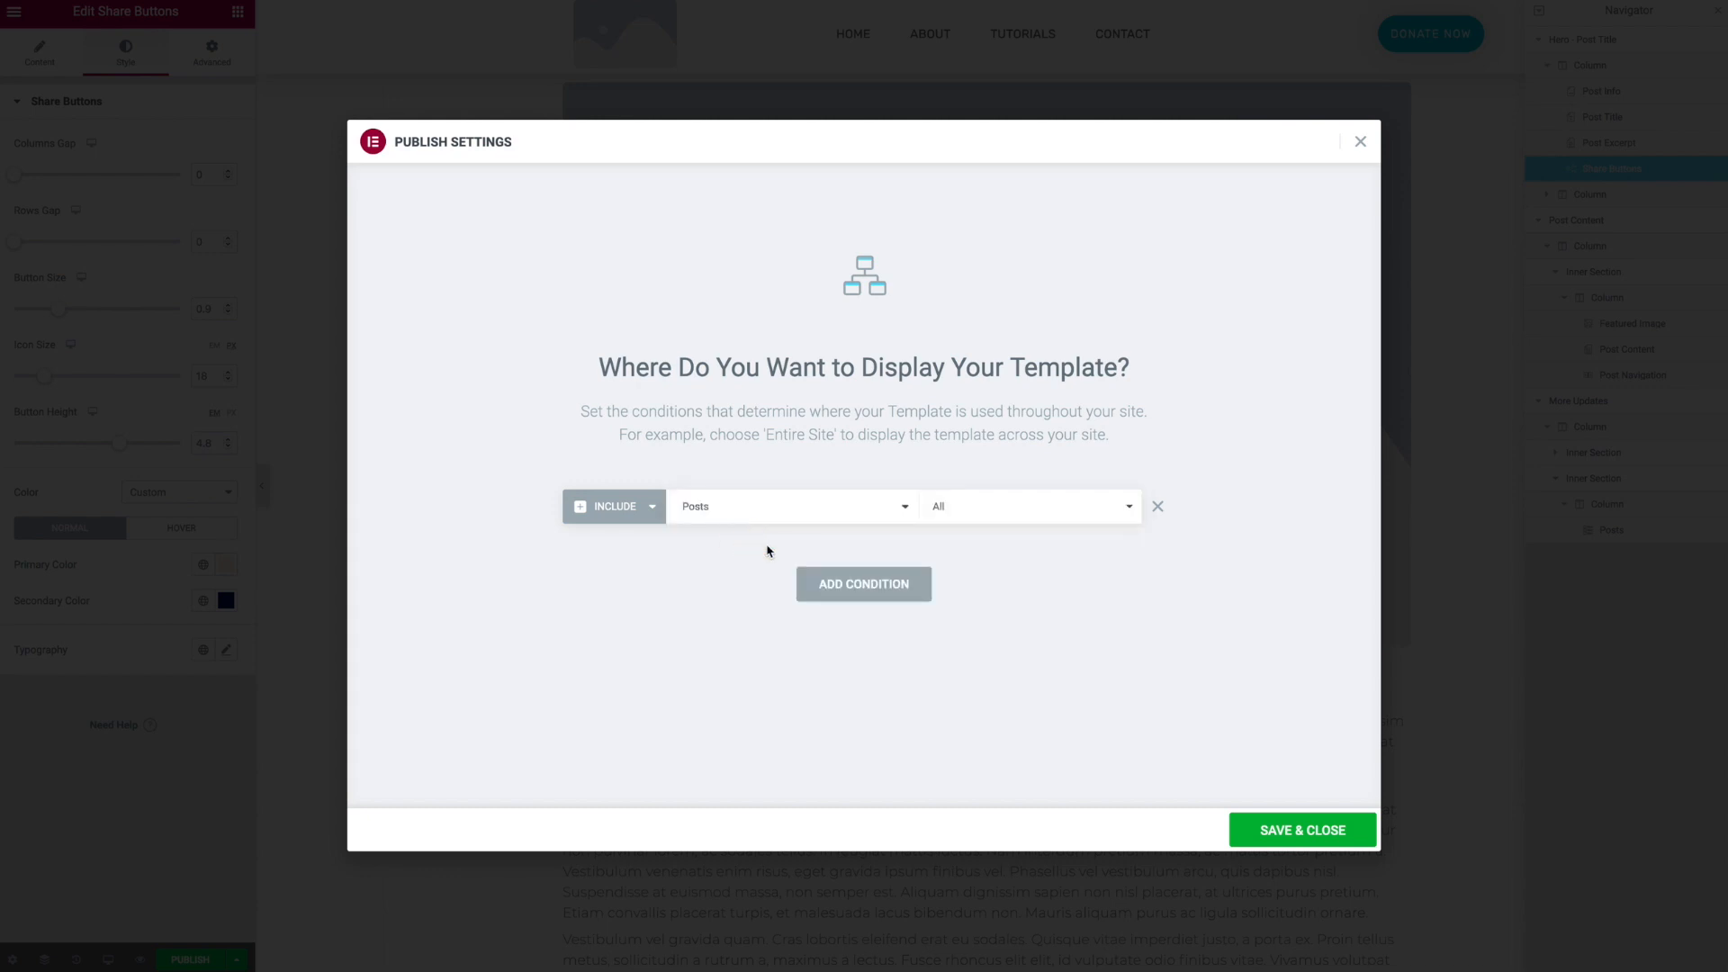
pyautogui.click(891, 511)
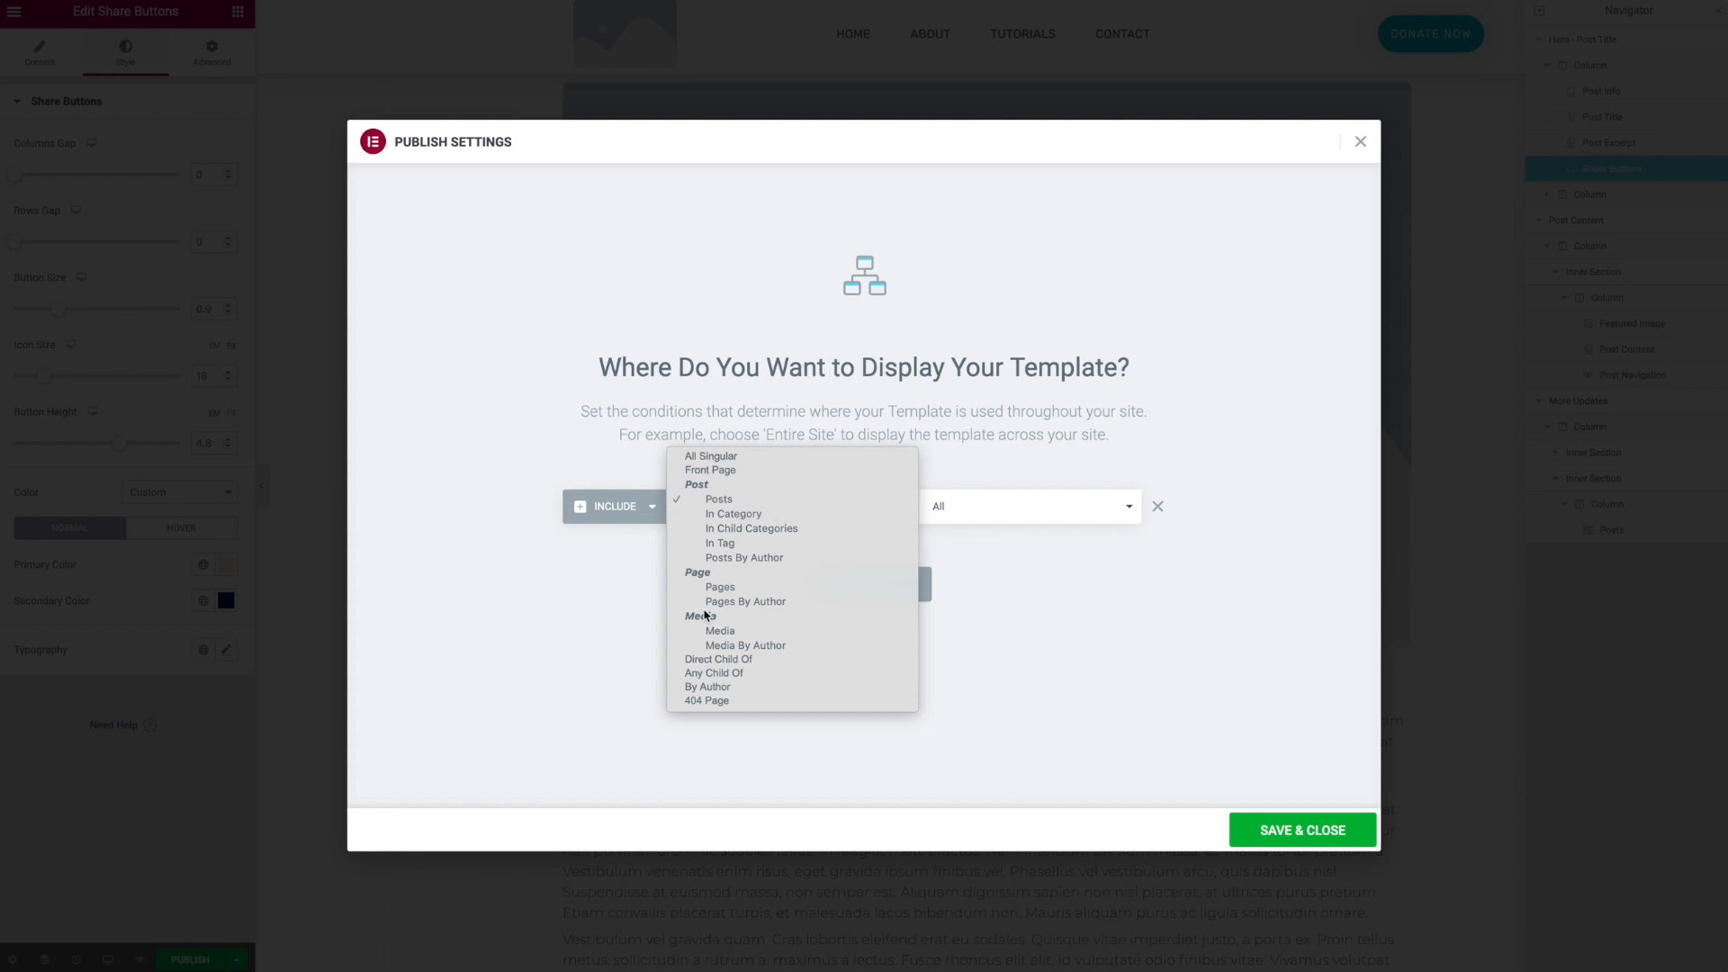
pyautogui.click(1147, 432)
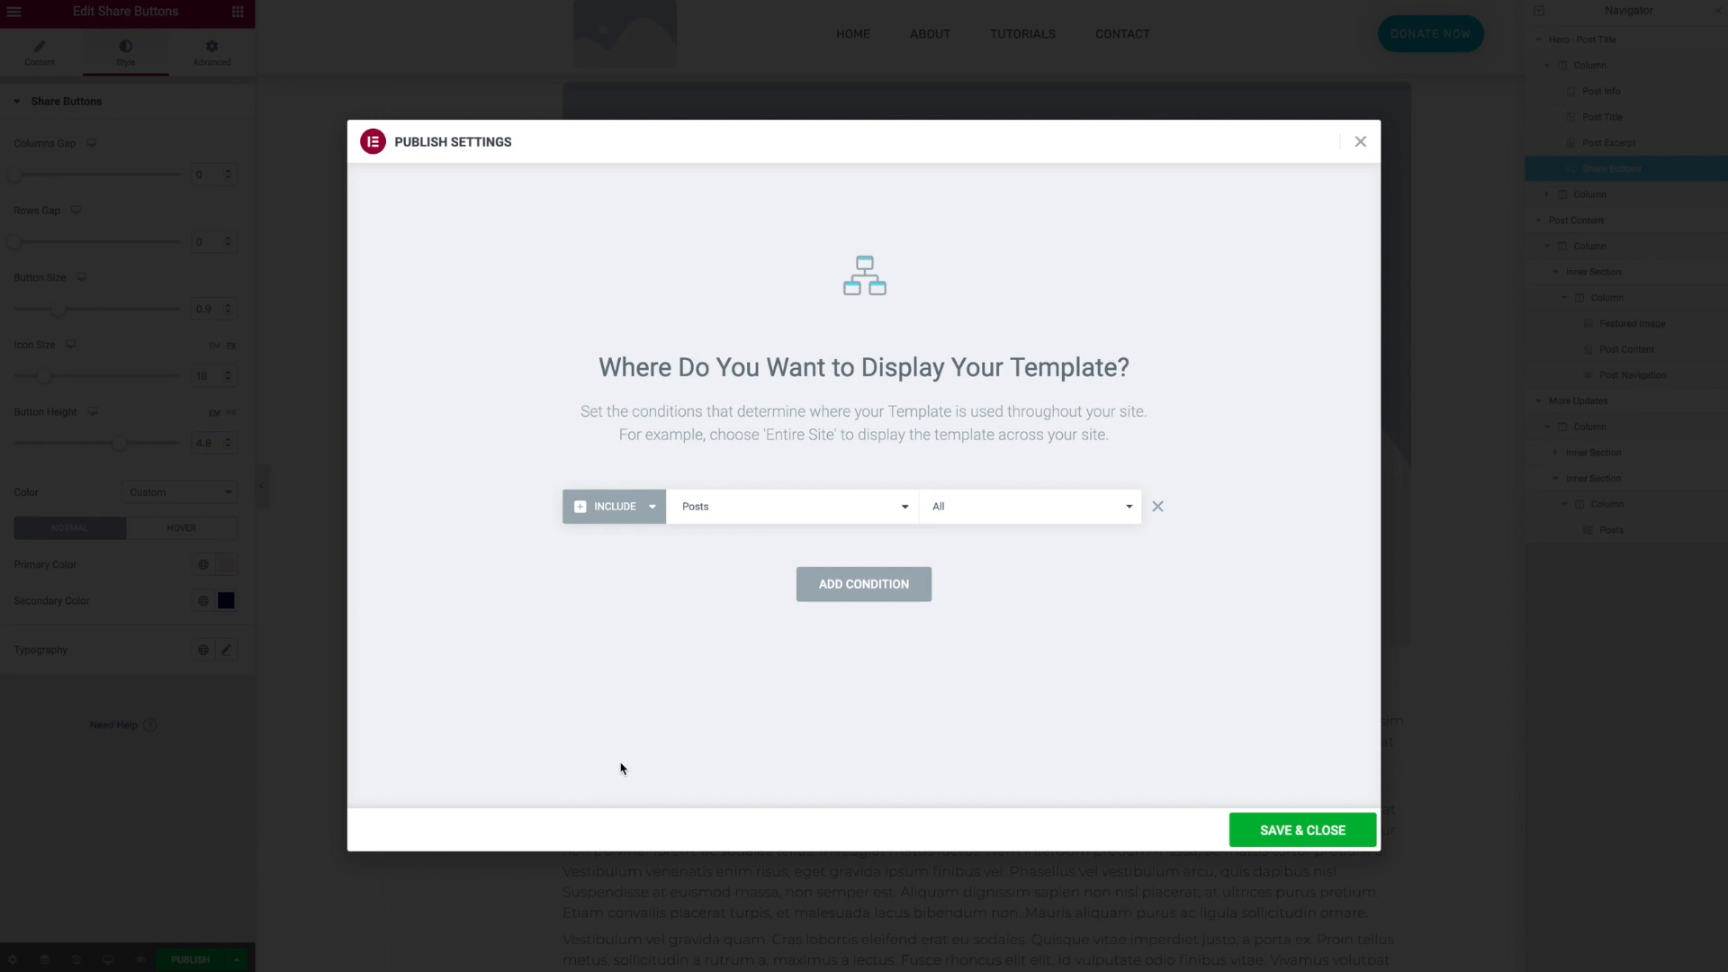
pyautogui.click(1288, 831)
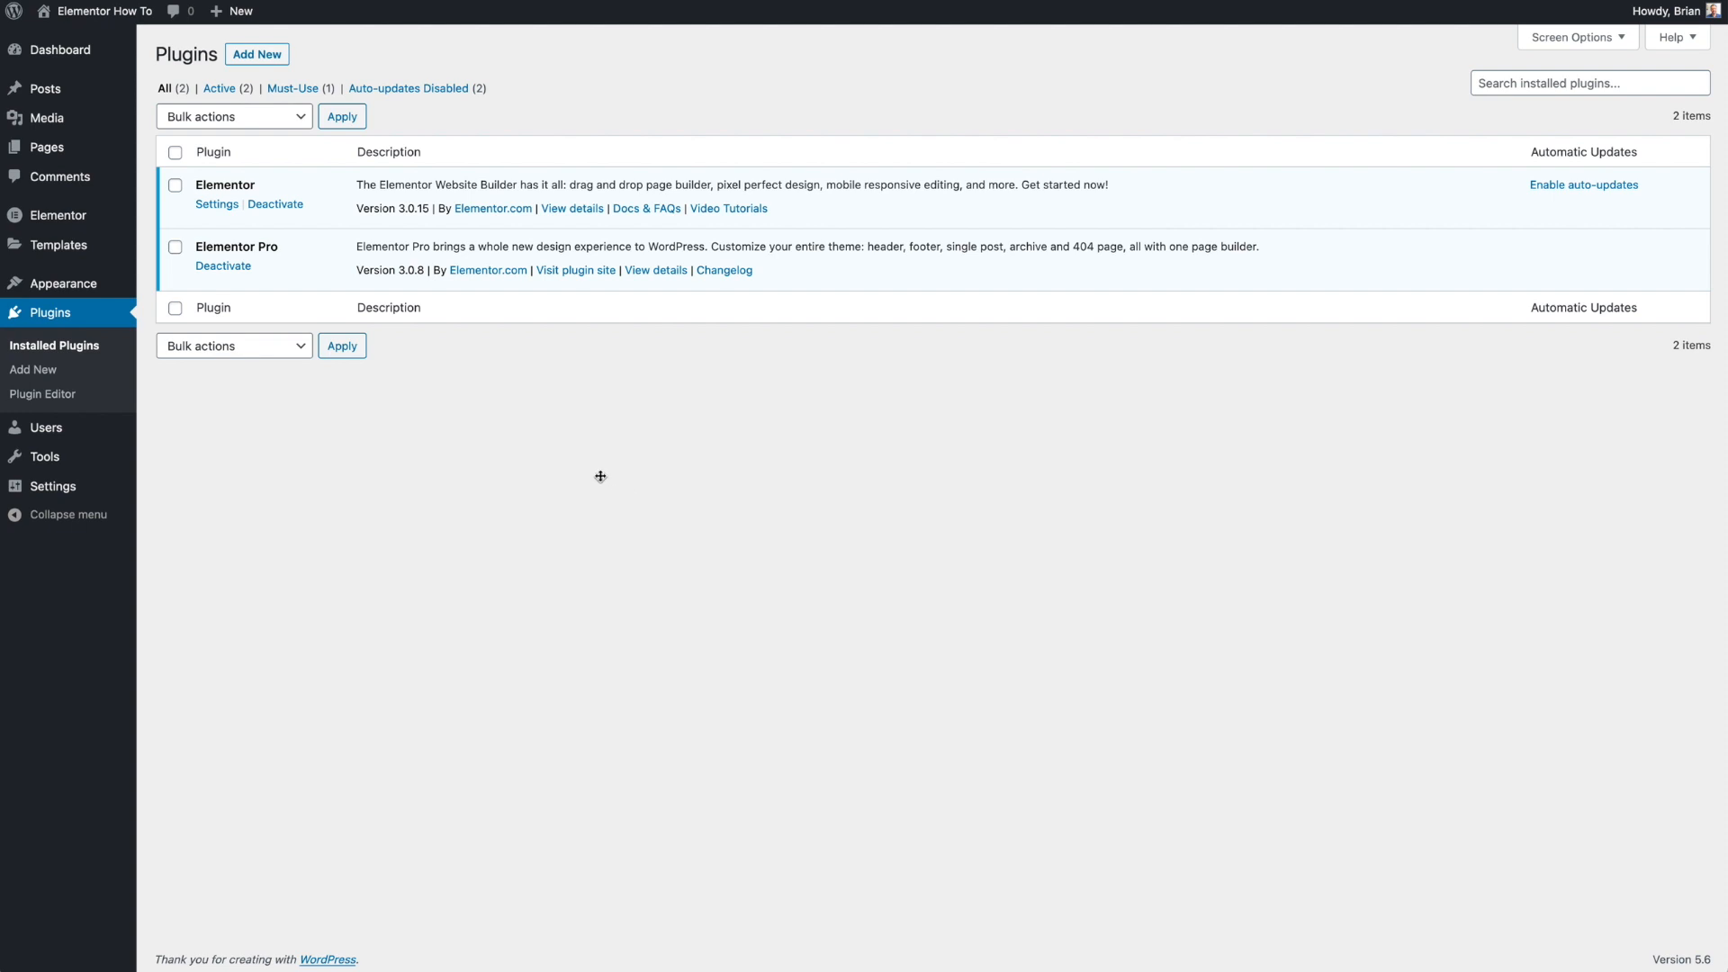
# - Install and activate the Pods – Custom Content Types and Fields plugin
pyautogui.click(276, 59)
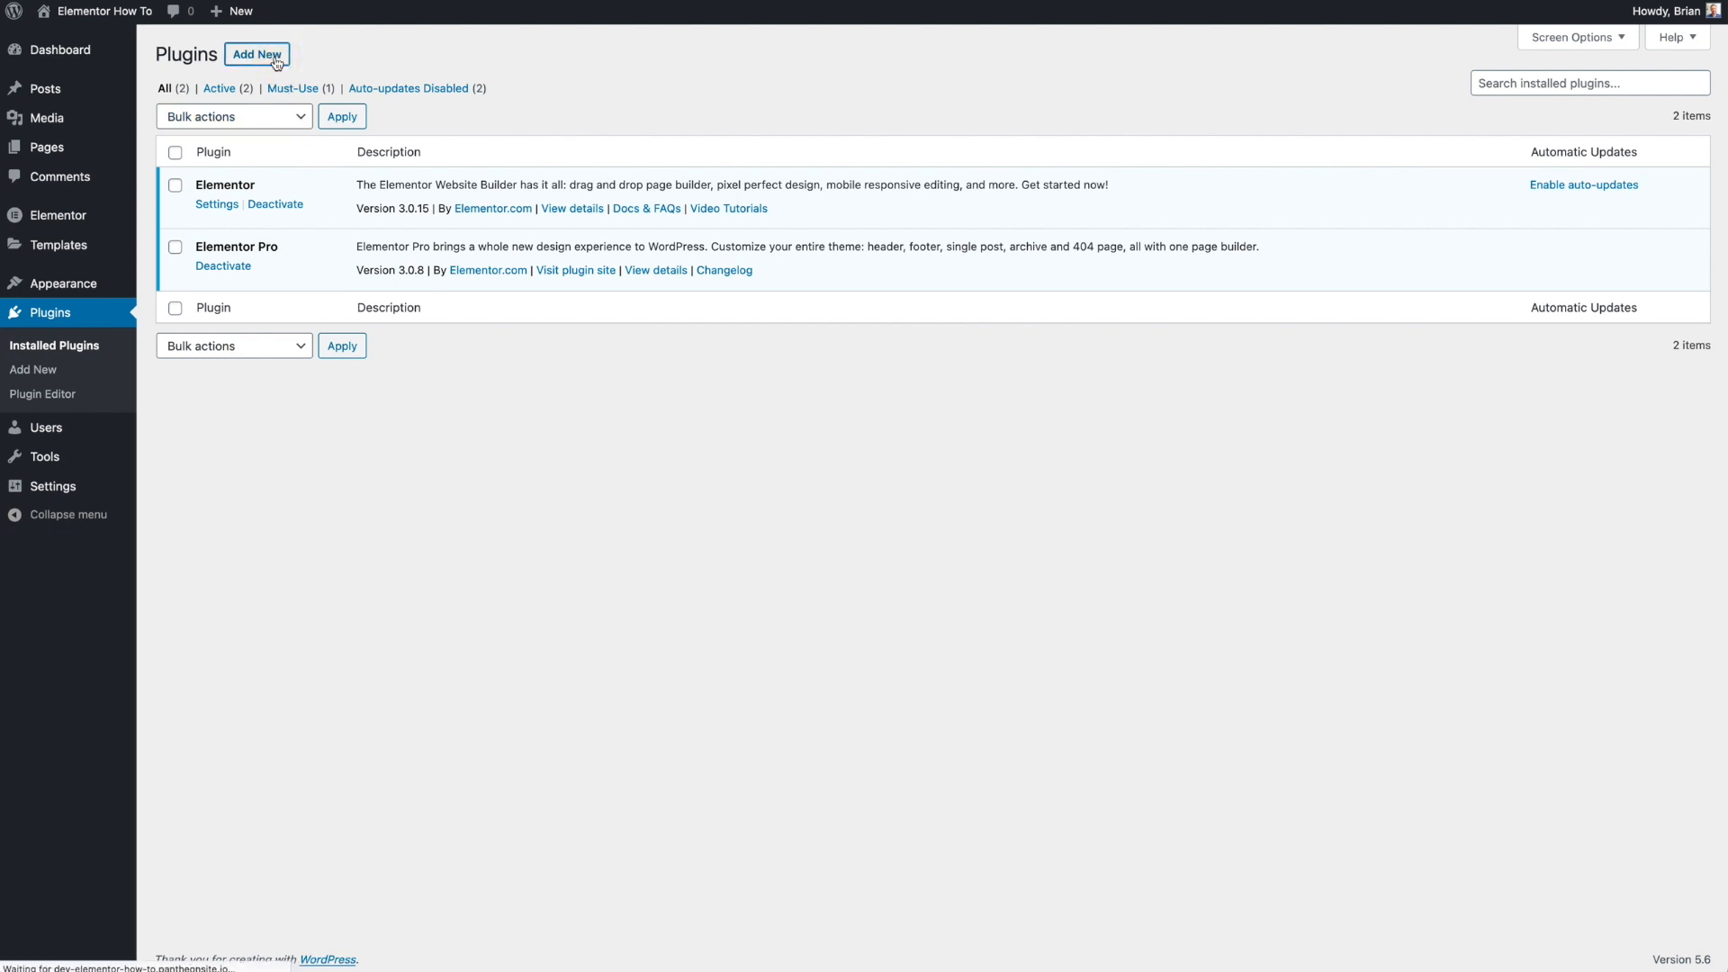
pyautogui.click(1491, 102)
pyautogui.write('pods')
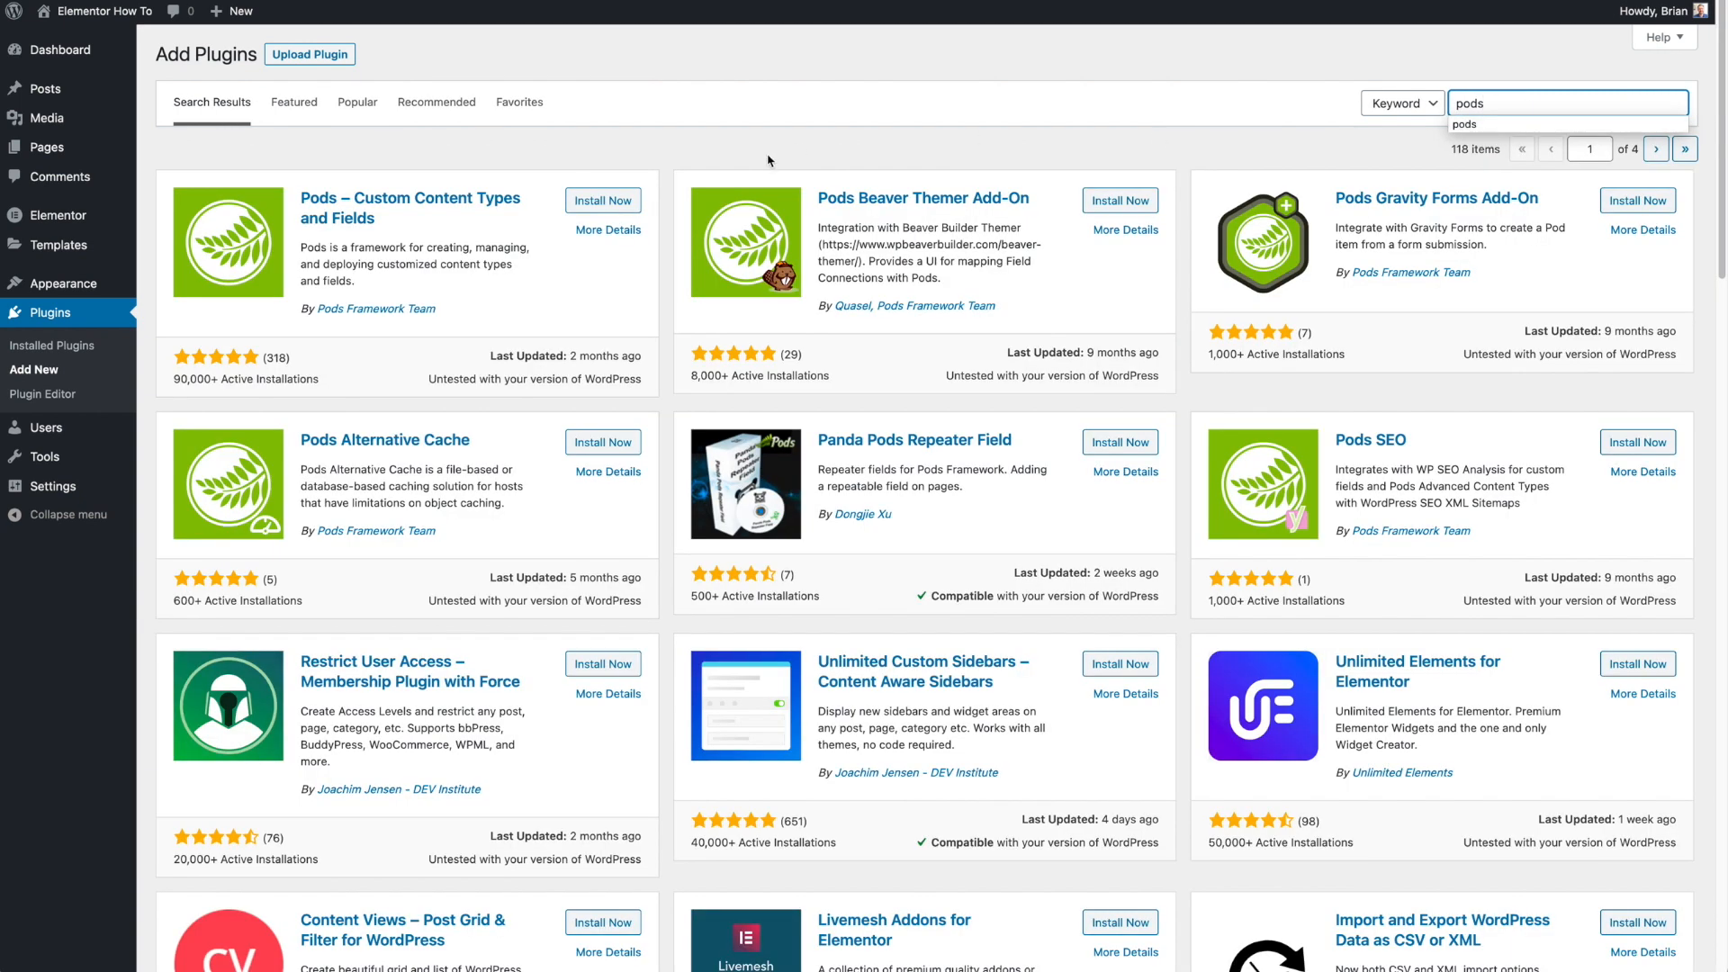
pyautogui.click(605, 202)
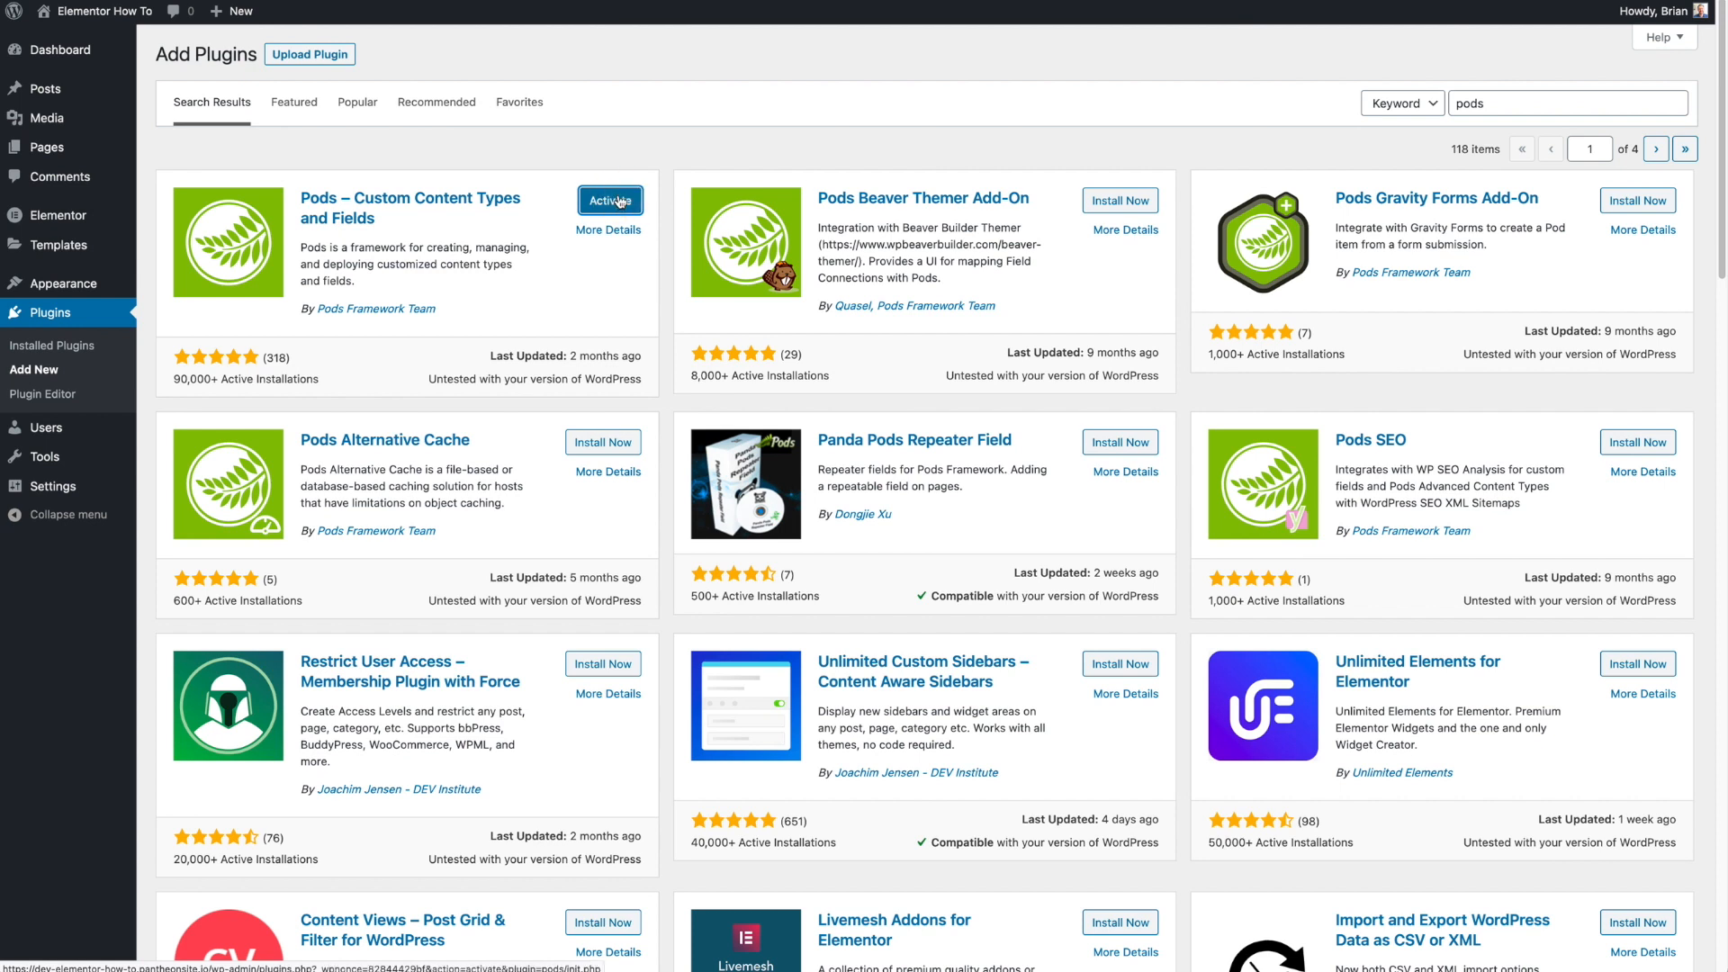
pyautogui.click(613, 201)
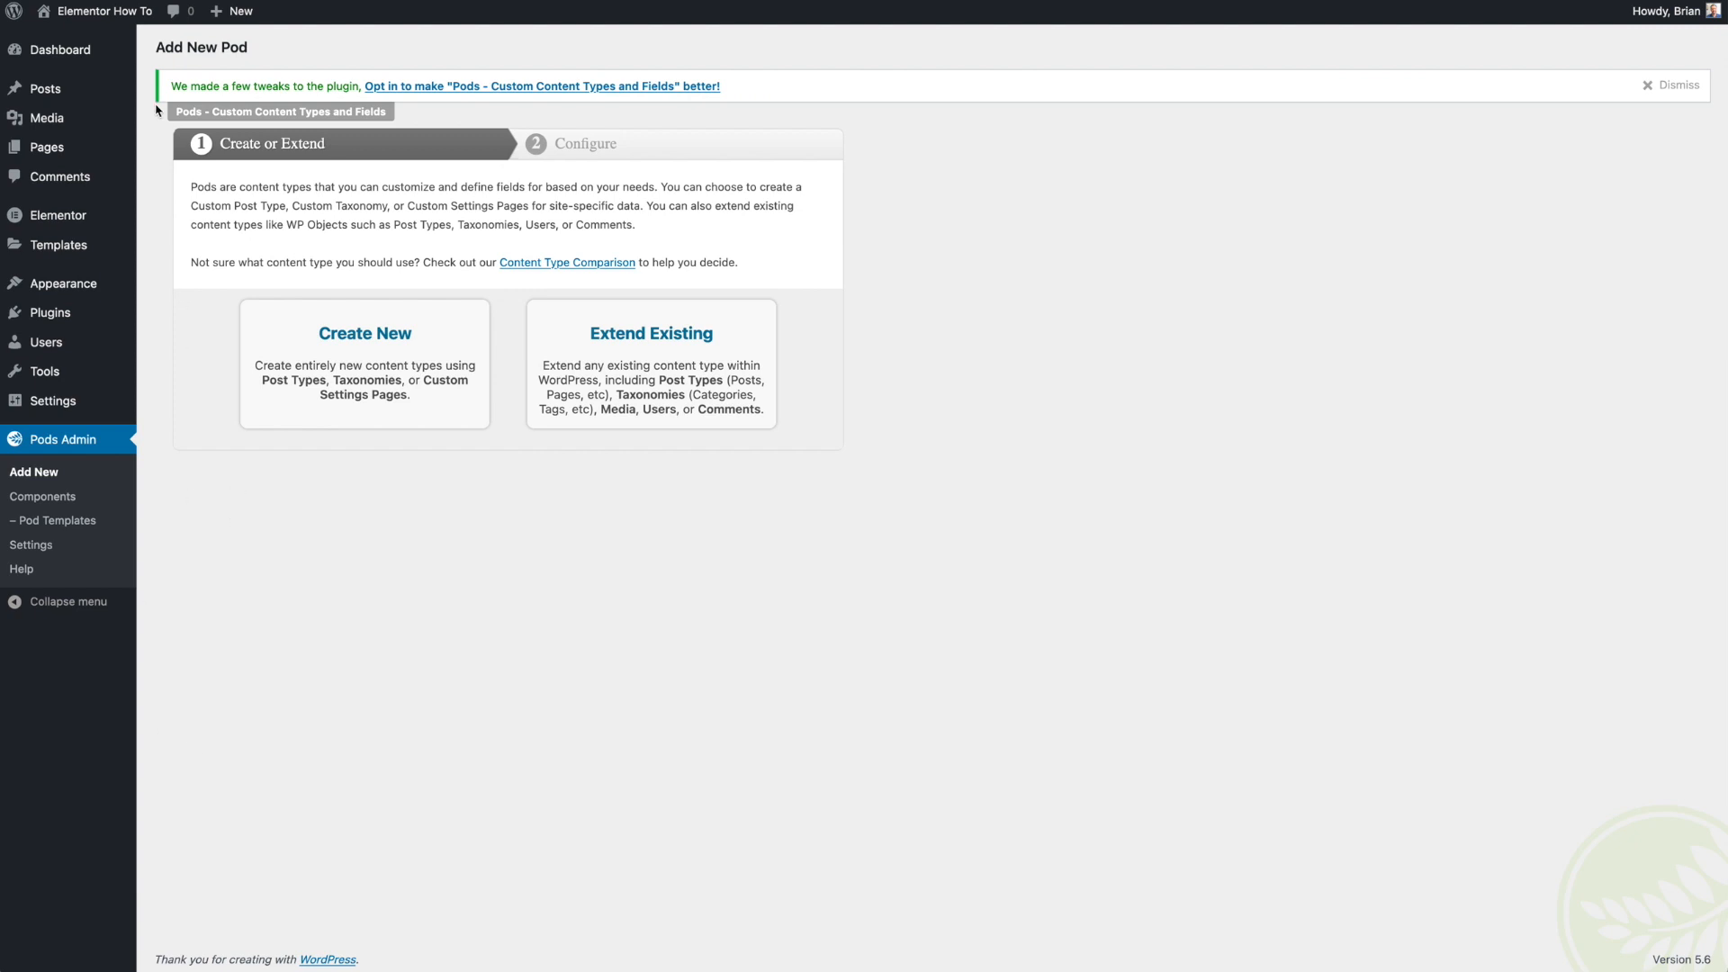
# - Start creating a new pod as a new content type
pyautogui.moveTo(63, 89)
pyautogui.click(359, 347)
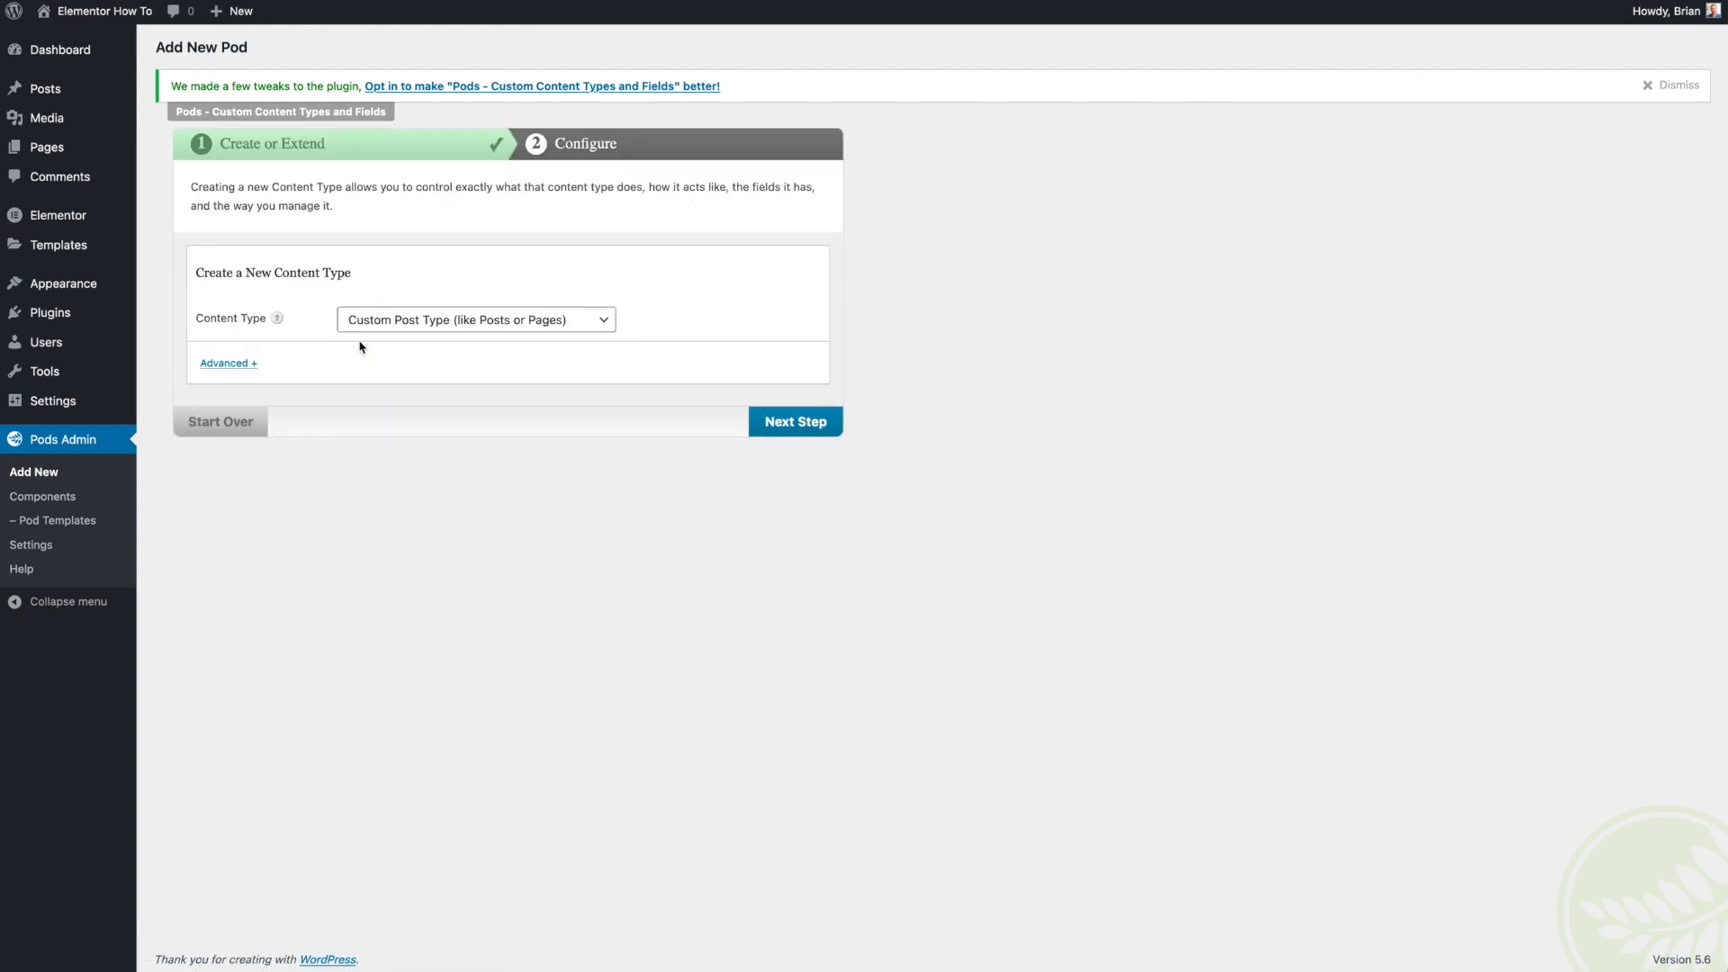
pyautogui.click(370, 326)
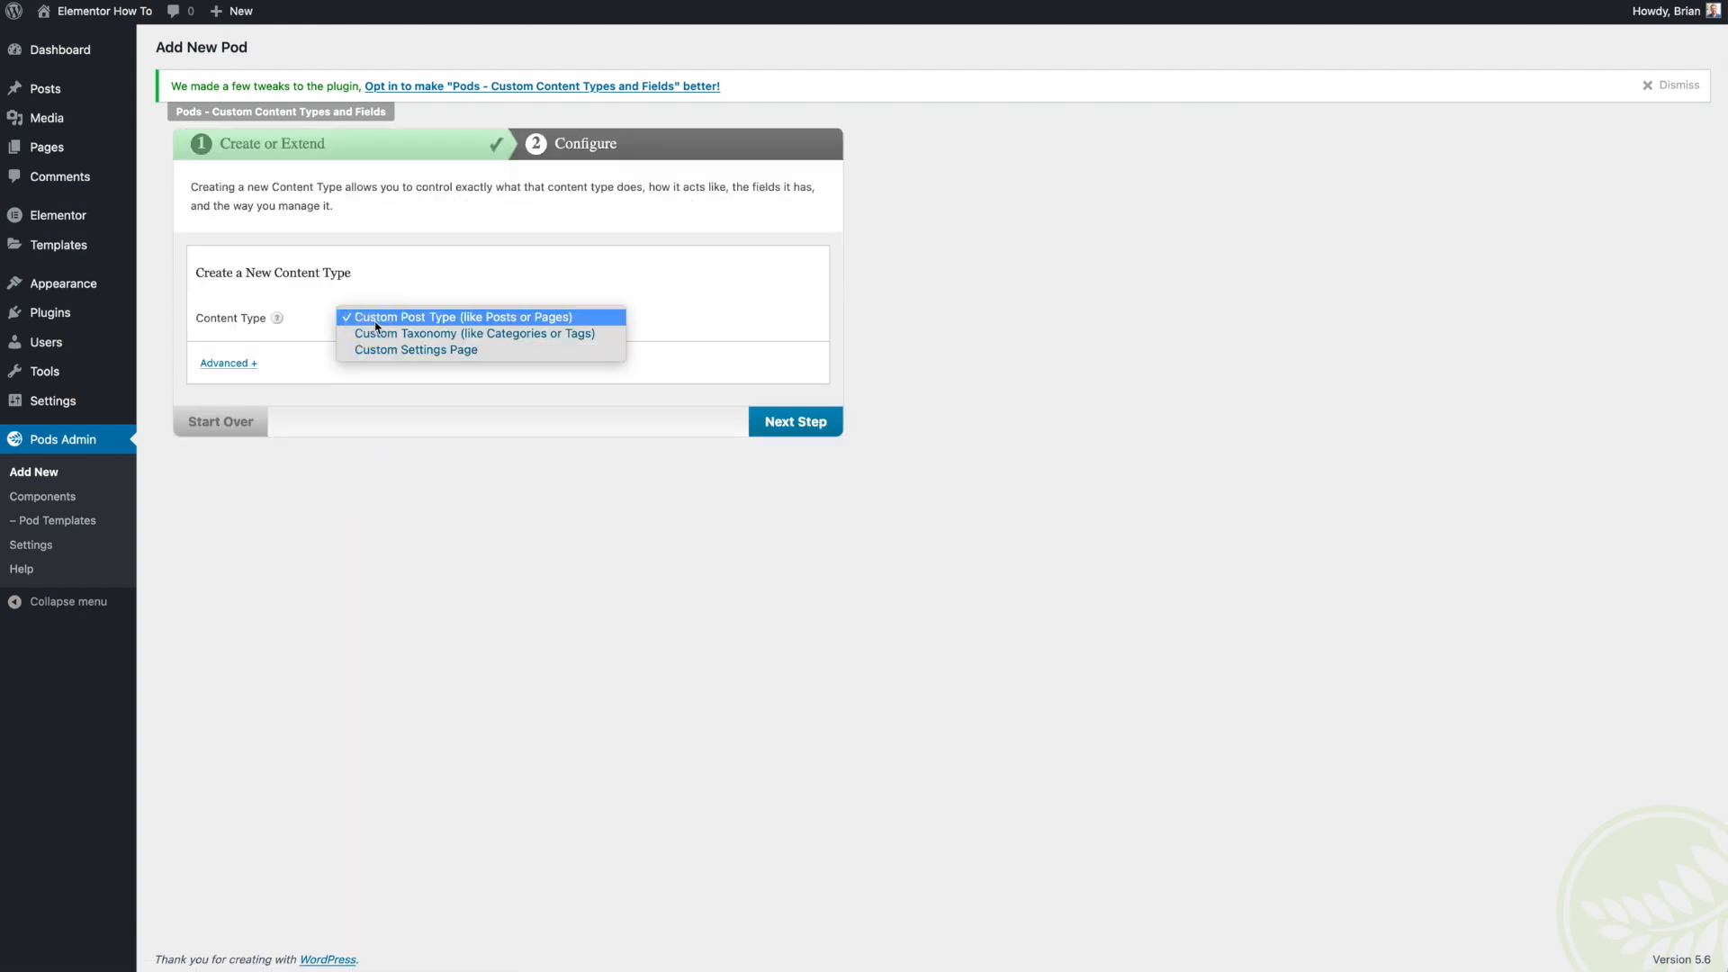
pyautogui.click(522, 335)
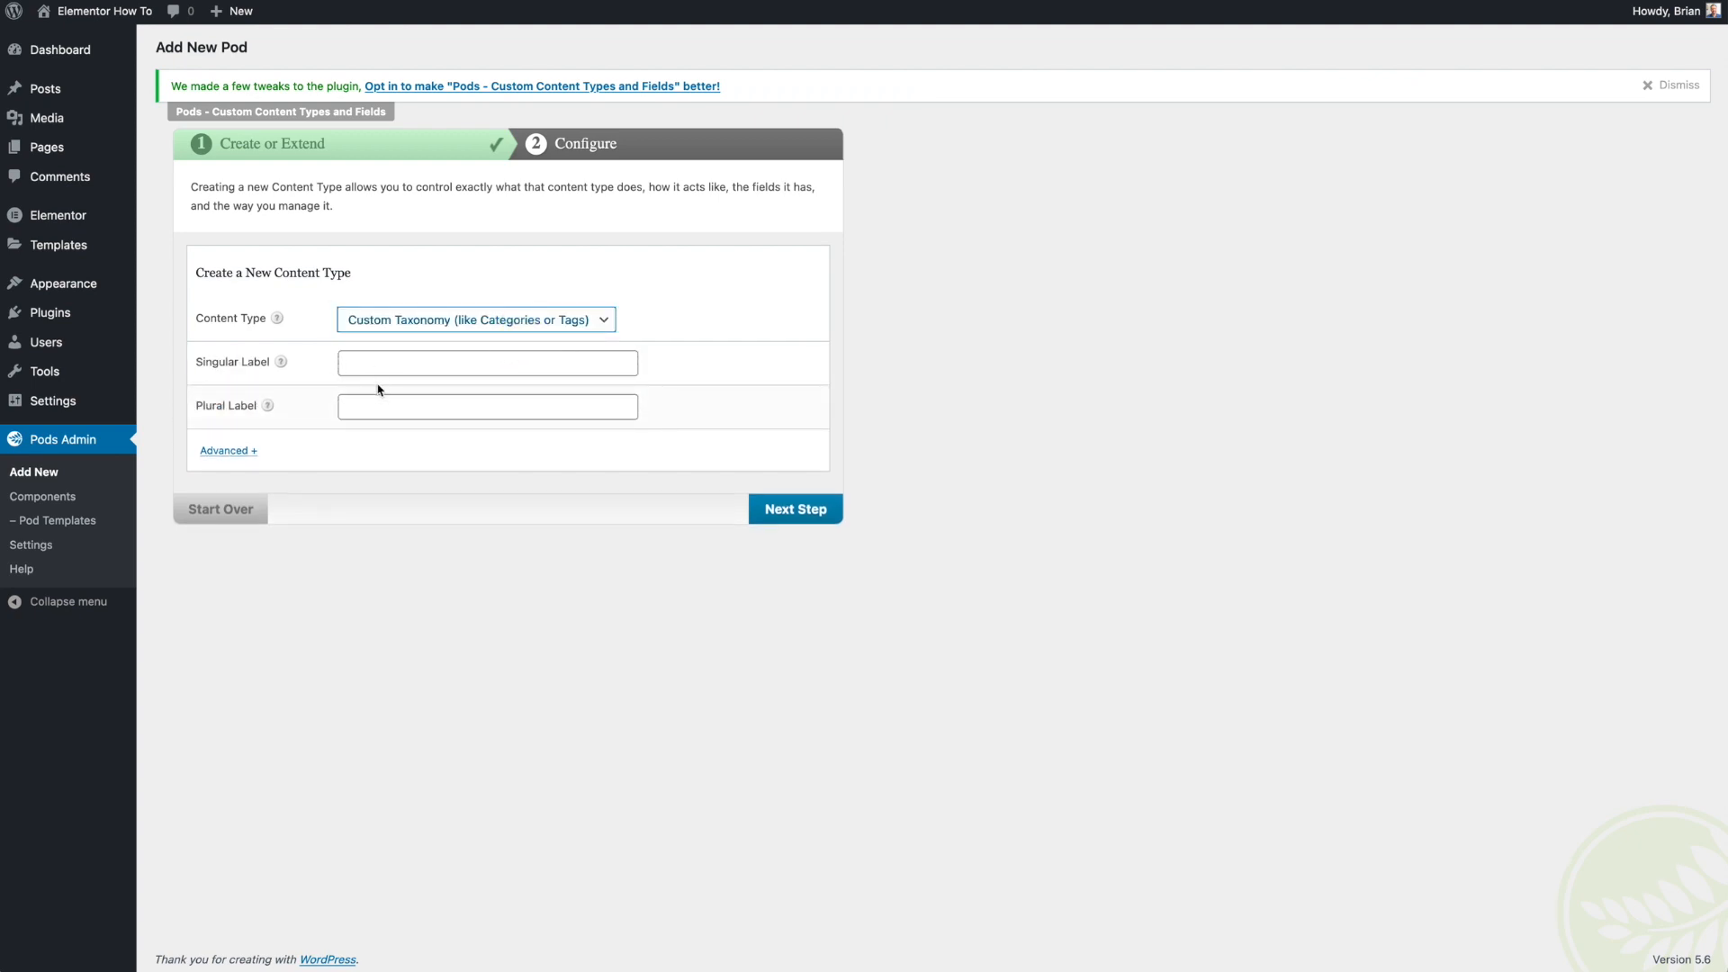
pyautogui.click(438, 322)
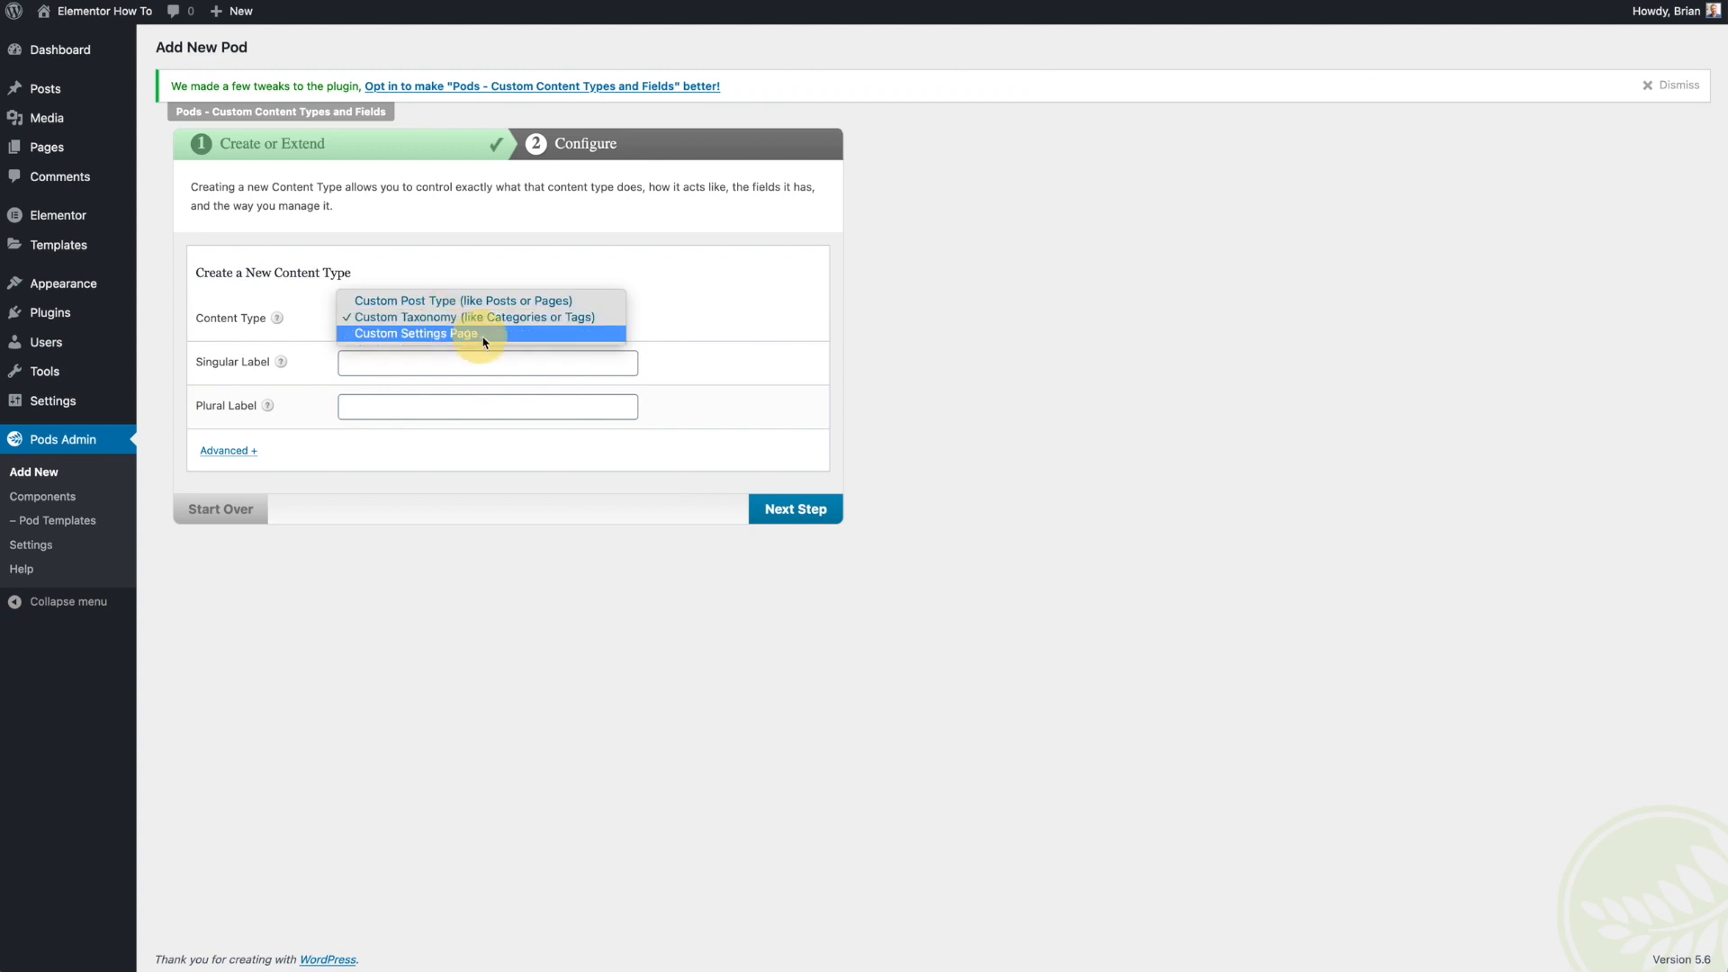
pyautogui.click(507, 302)
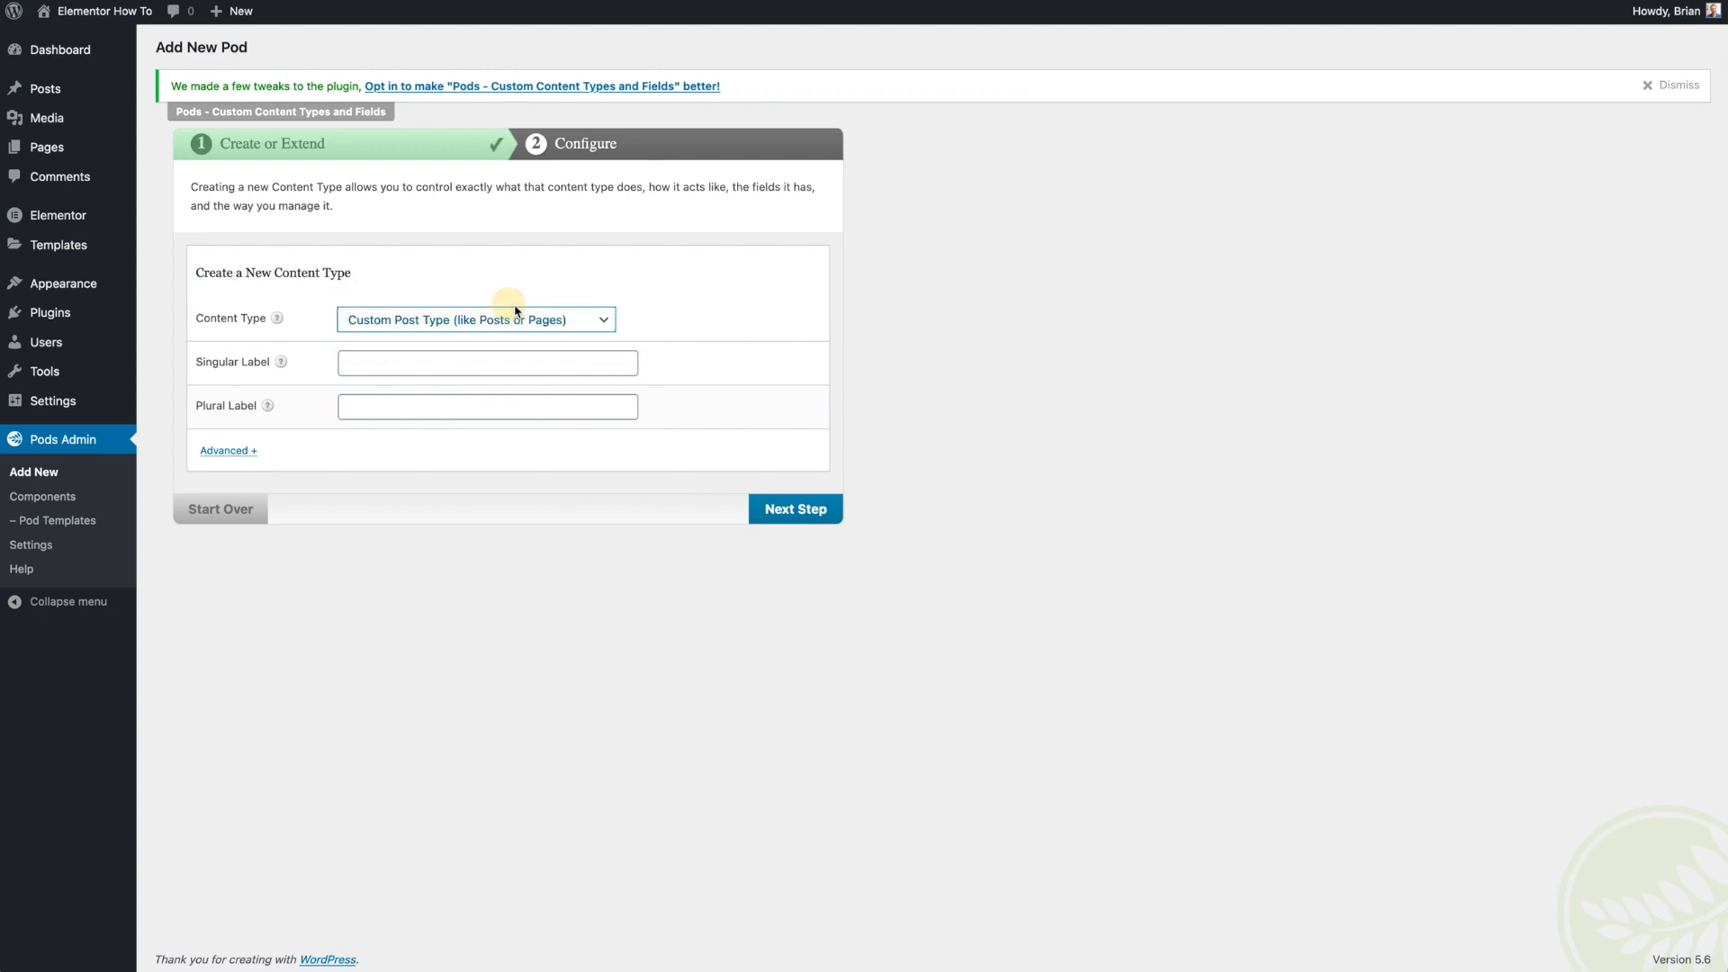
# - Create a custom post type pod with singular label Listing and plural label Listings
pyautogui.click(479, 359)
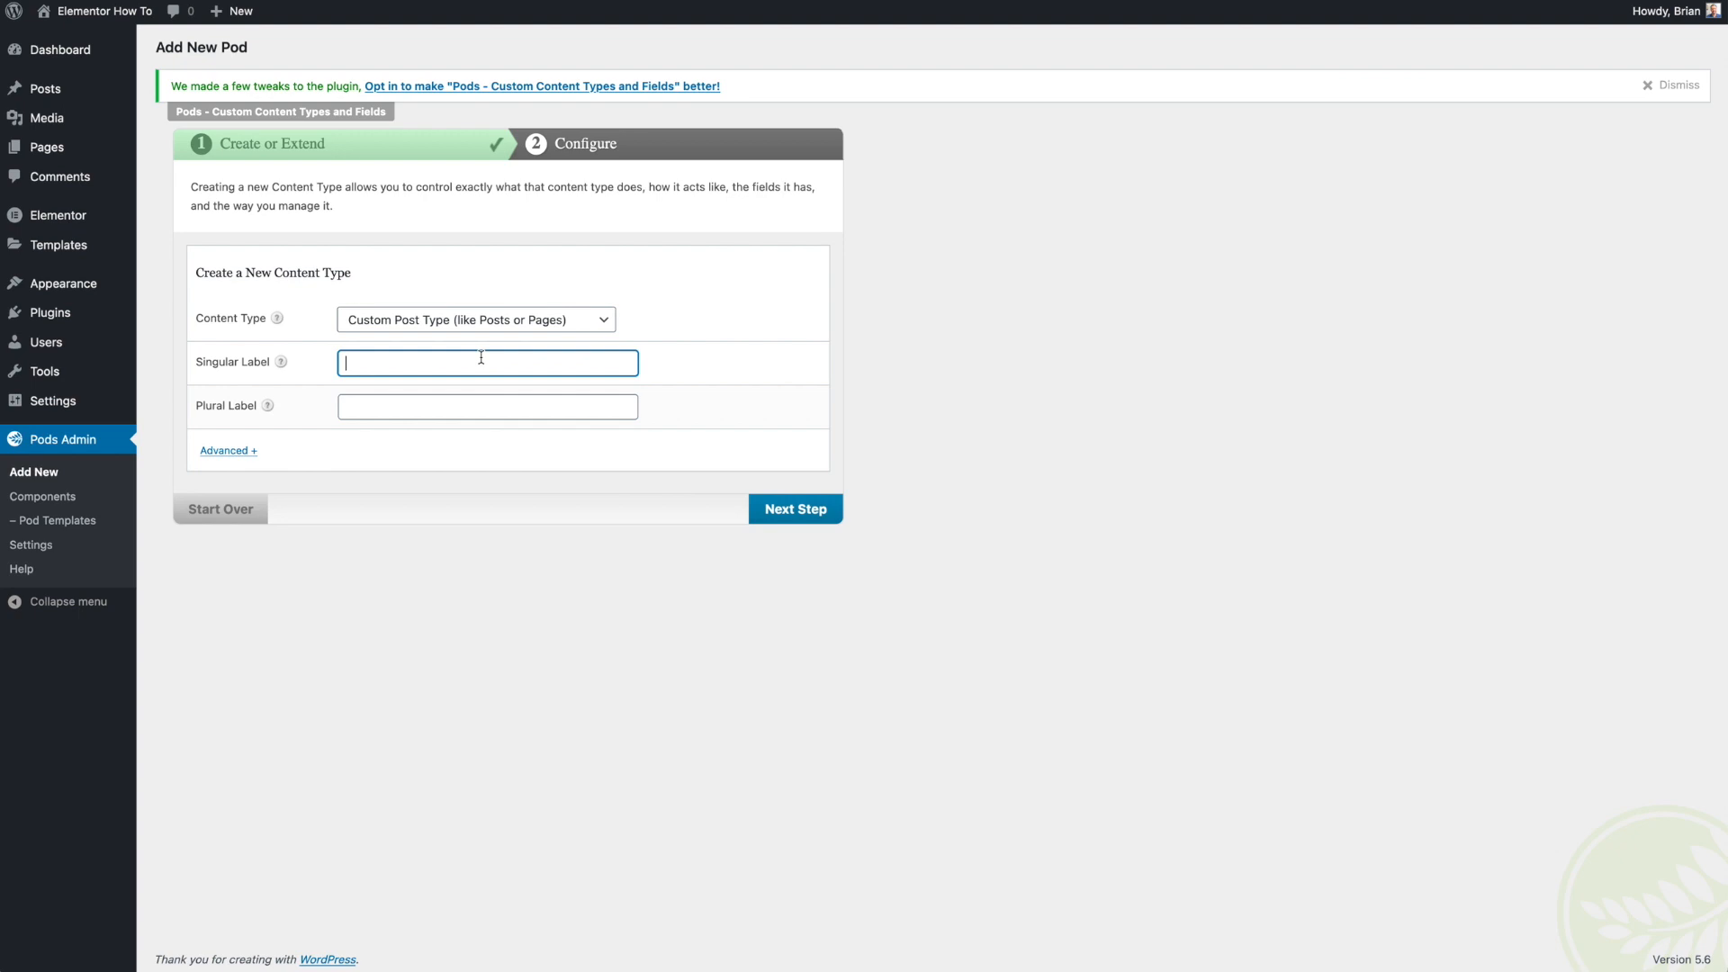
pyautogui.press('Tab')
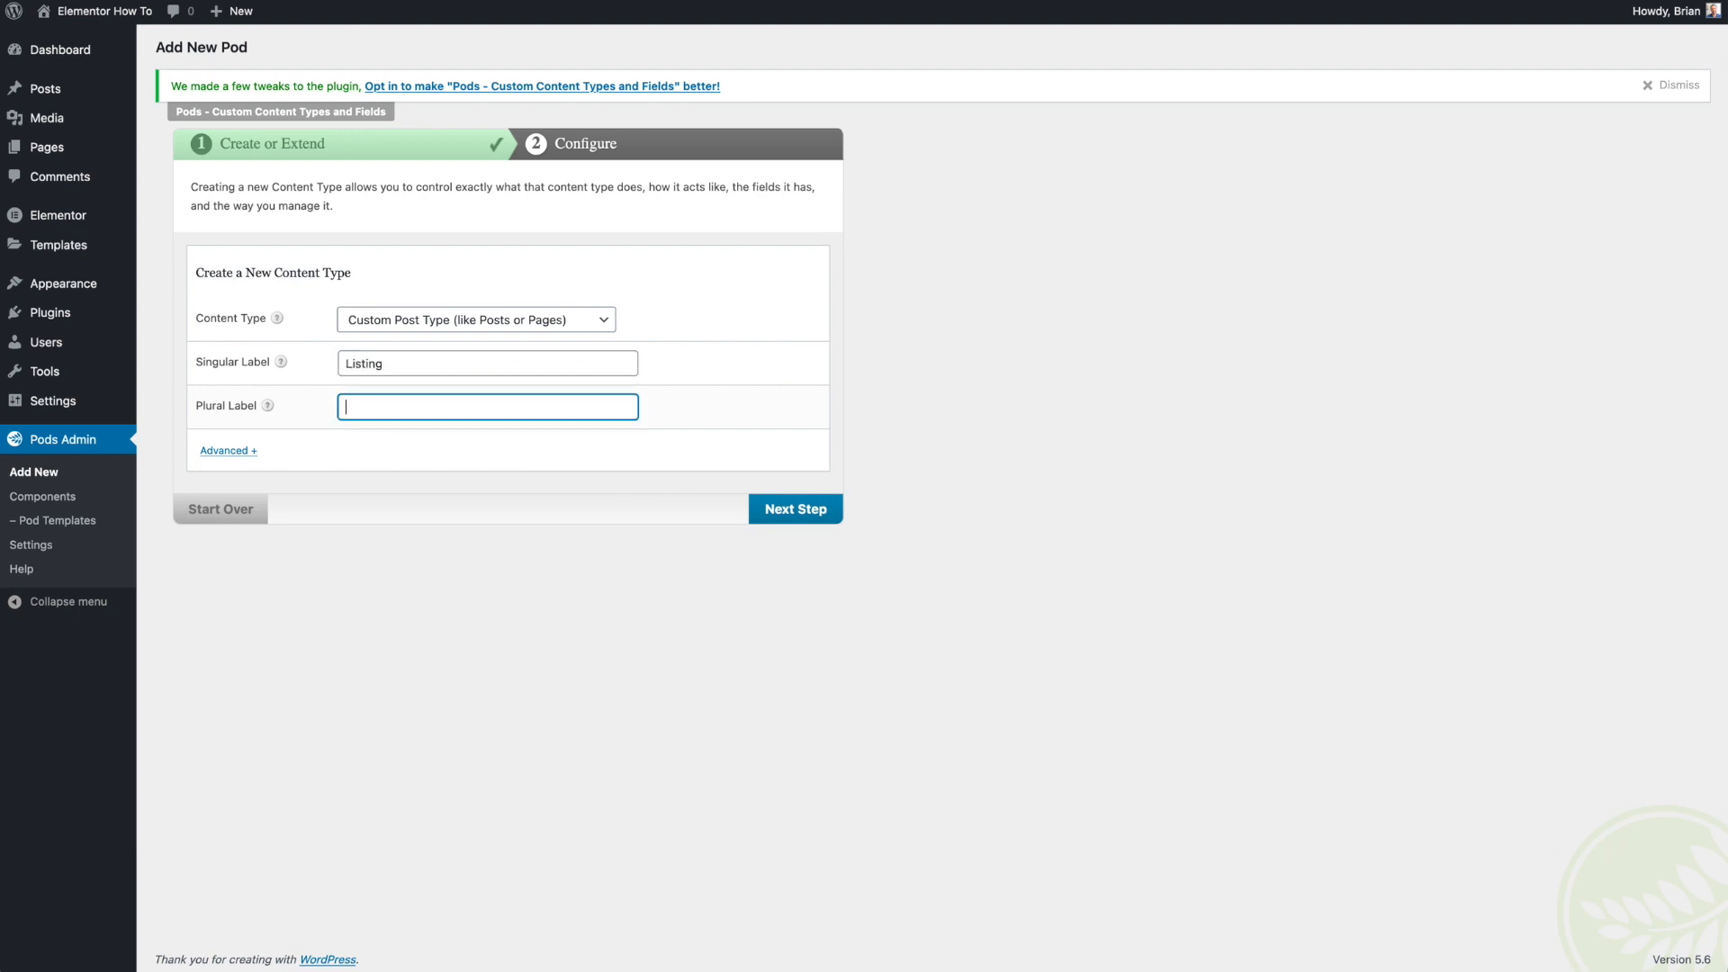
pyautogui.write('Listings')
pyautogui.press('Tab')
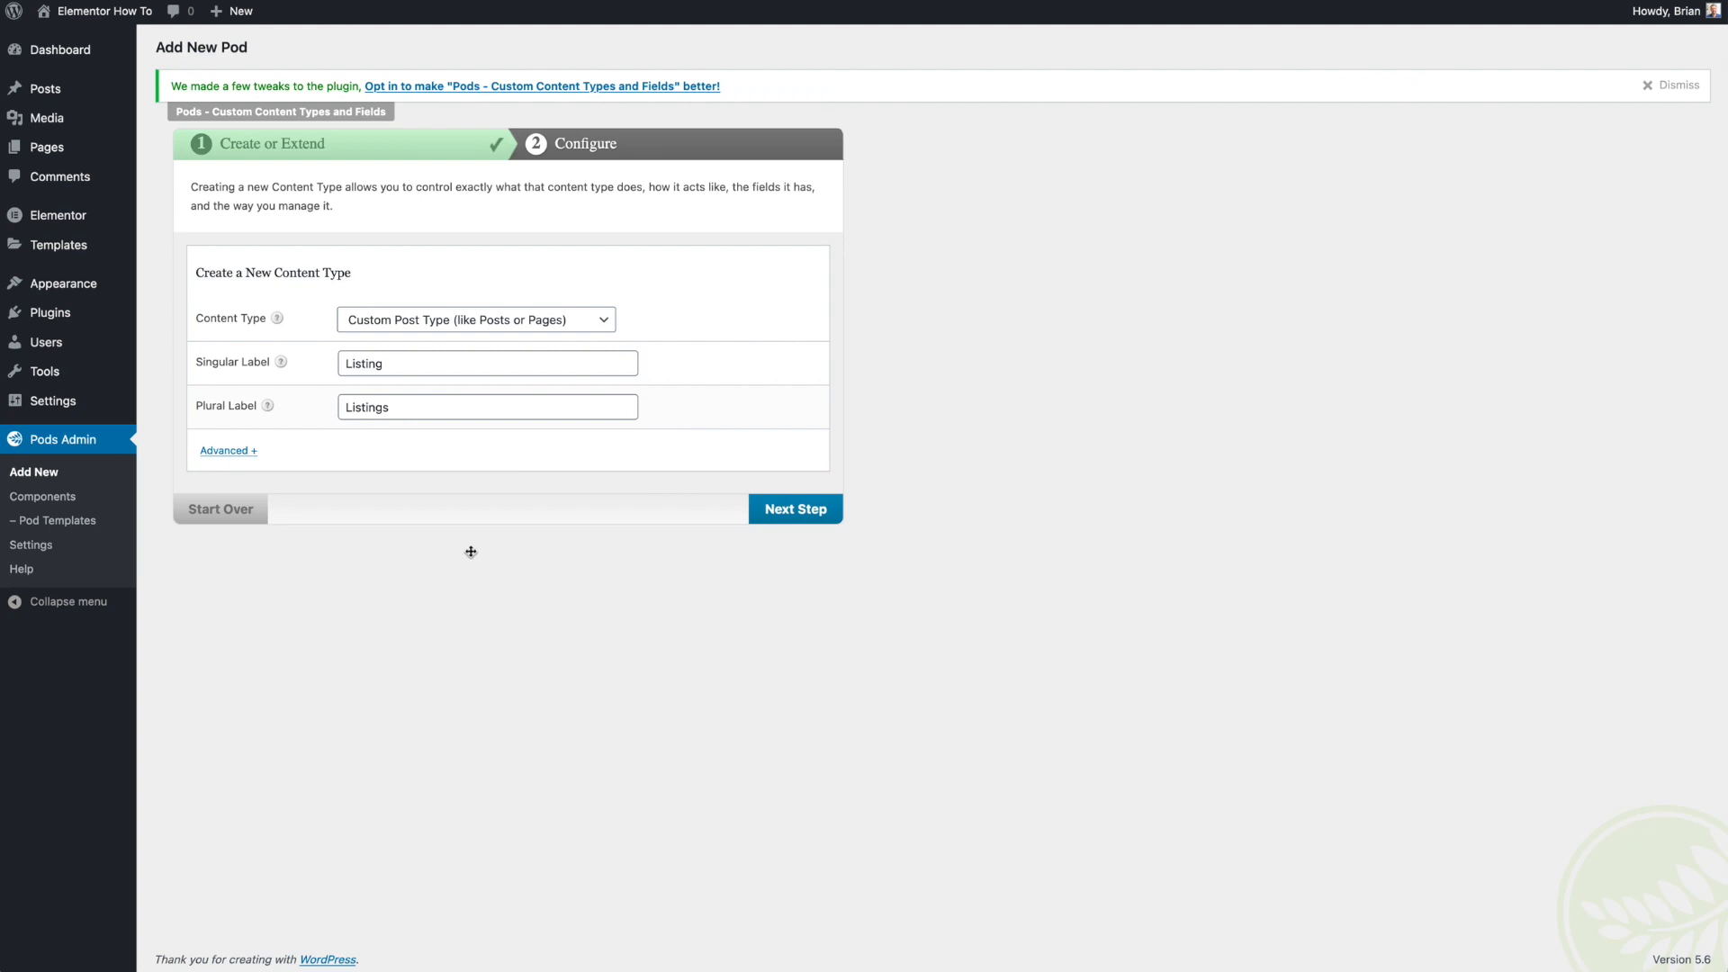
pyautogui.click(785, 510)
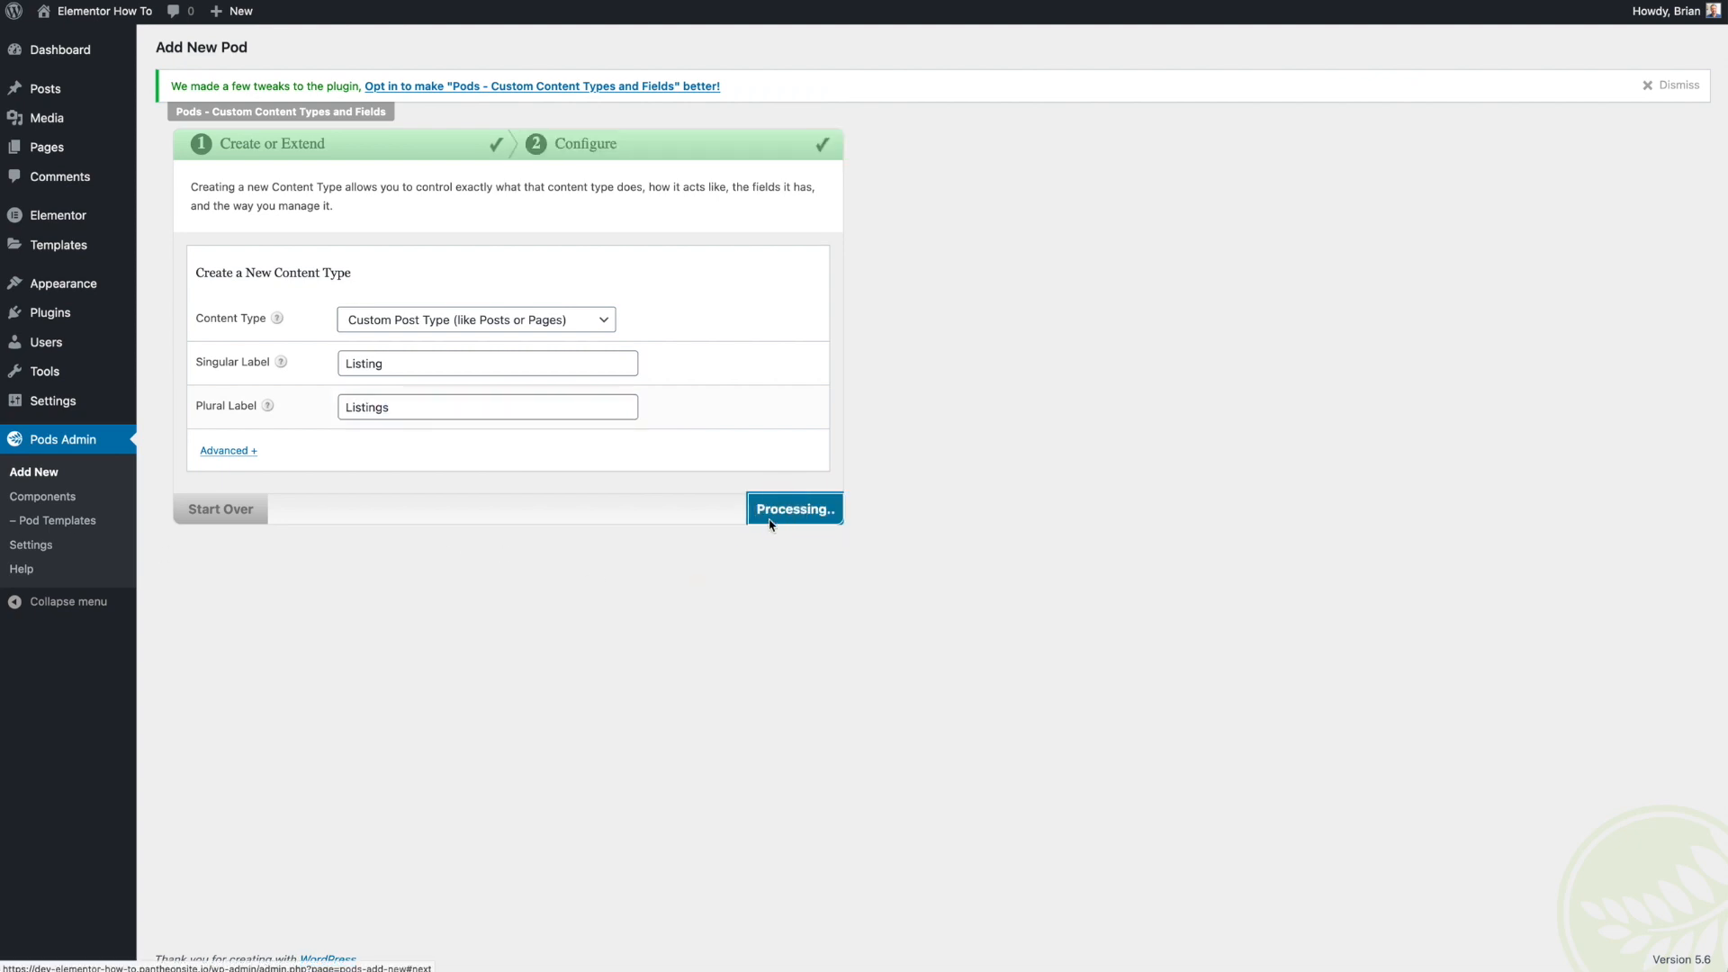
# - Add a plain text field labelled Suburb, named suburb, with description "Enter suburb name."
pyautogui.moveTo(88, 208)
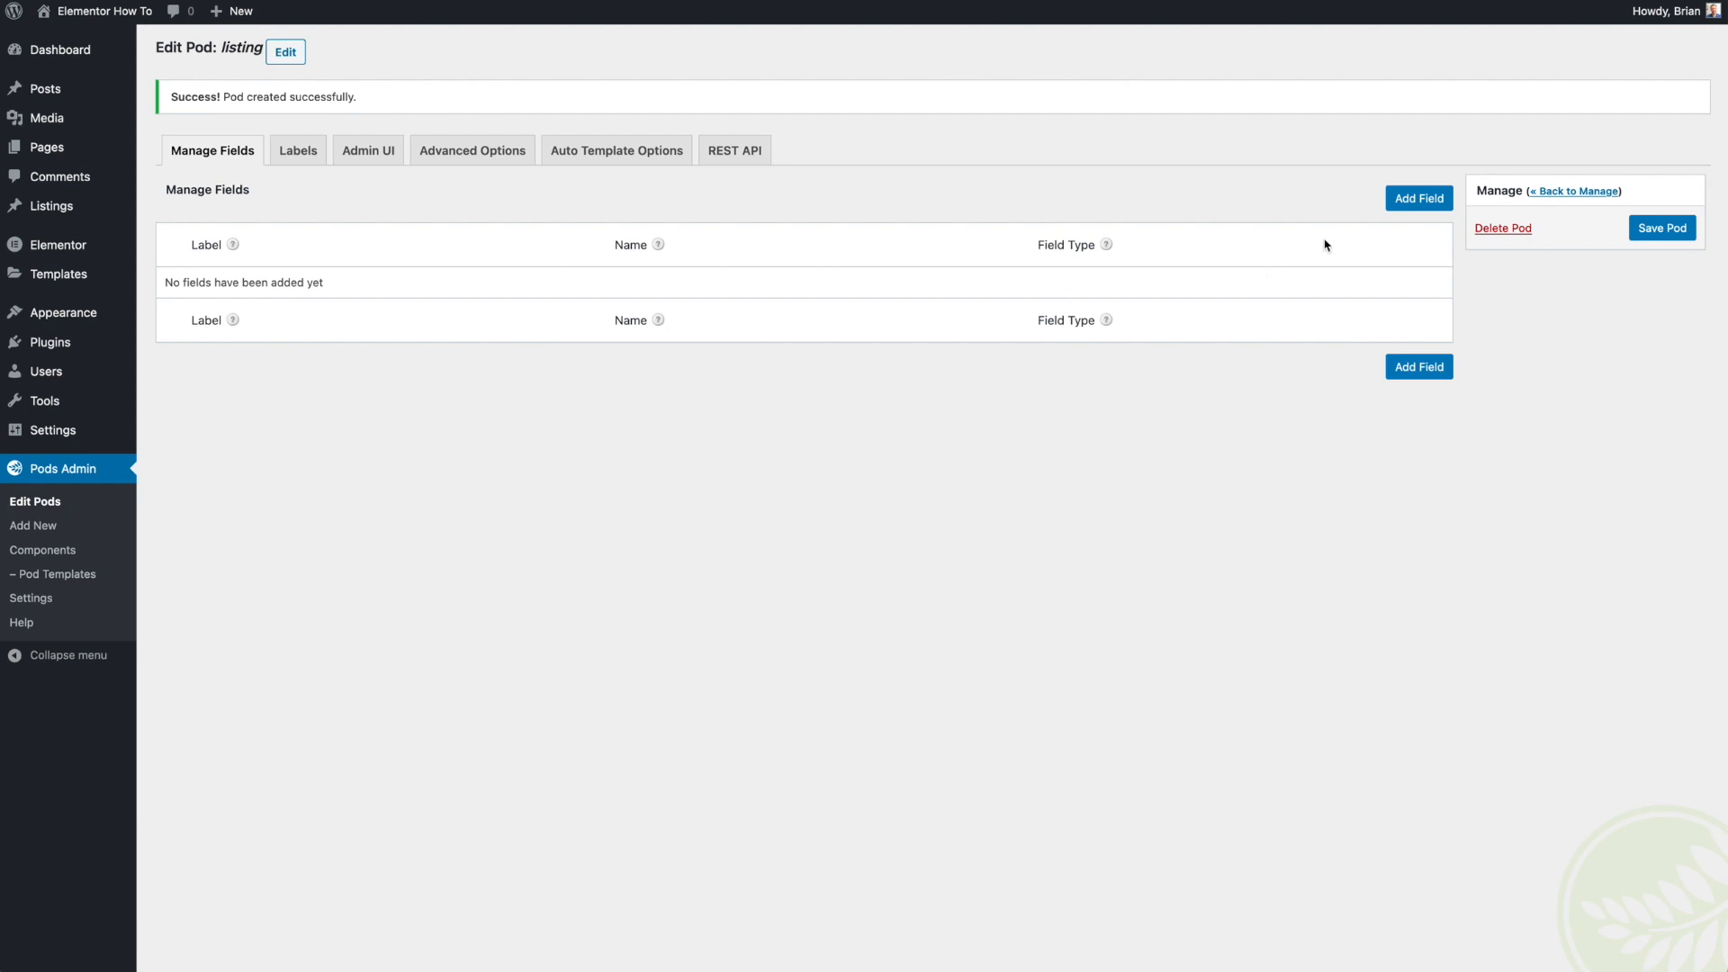
pyautogui.click(1417, 197)
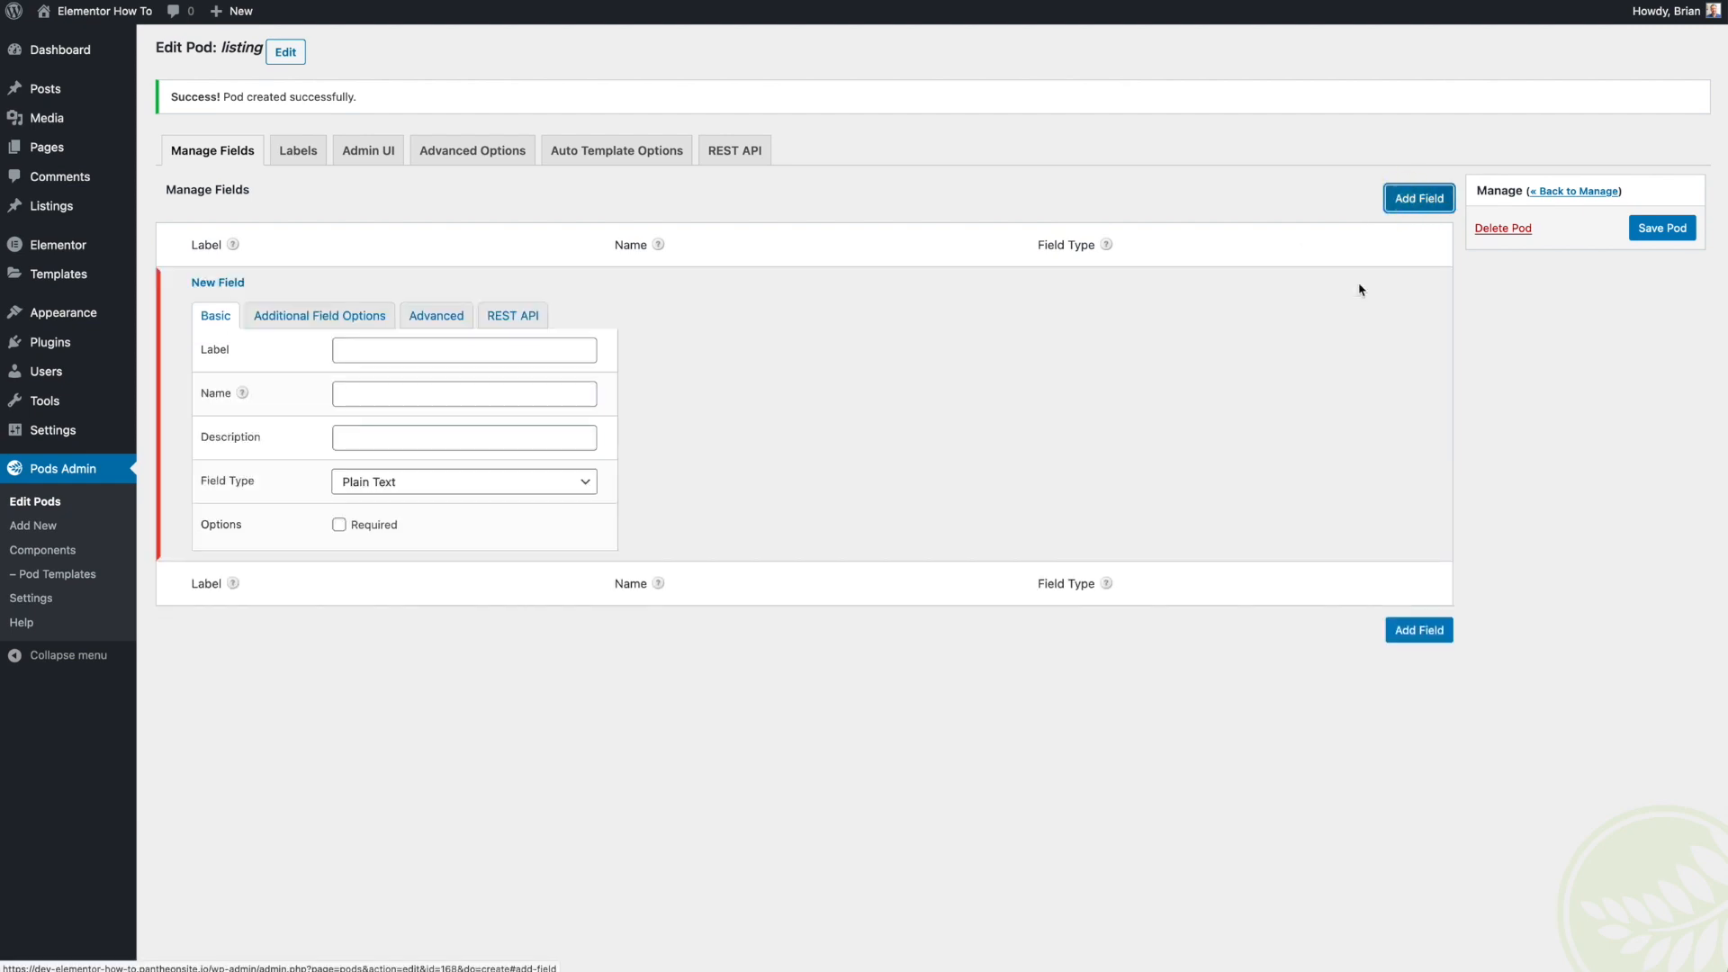
pyautogui.click(403, 348)
pyautogui.write('Sub')
pyautogui.click(391, 372)
pyautogui.click(387, 398)
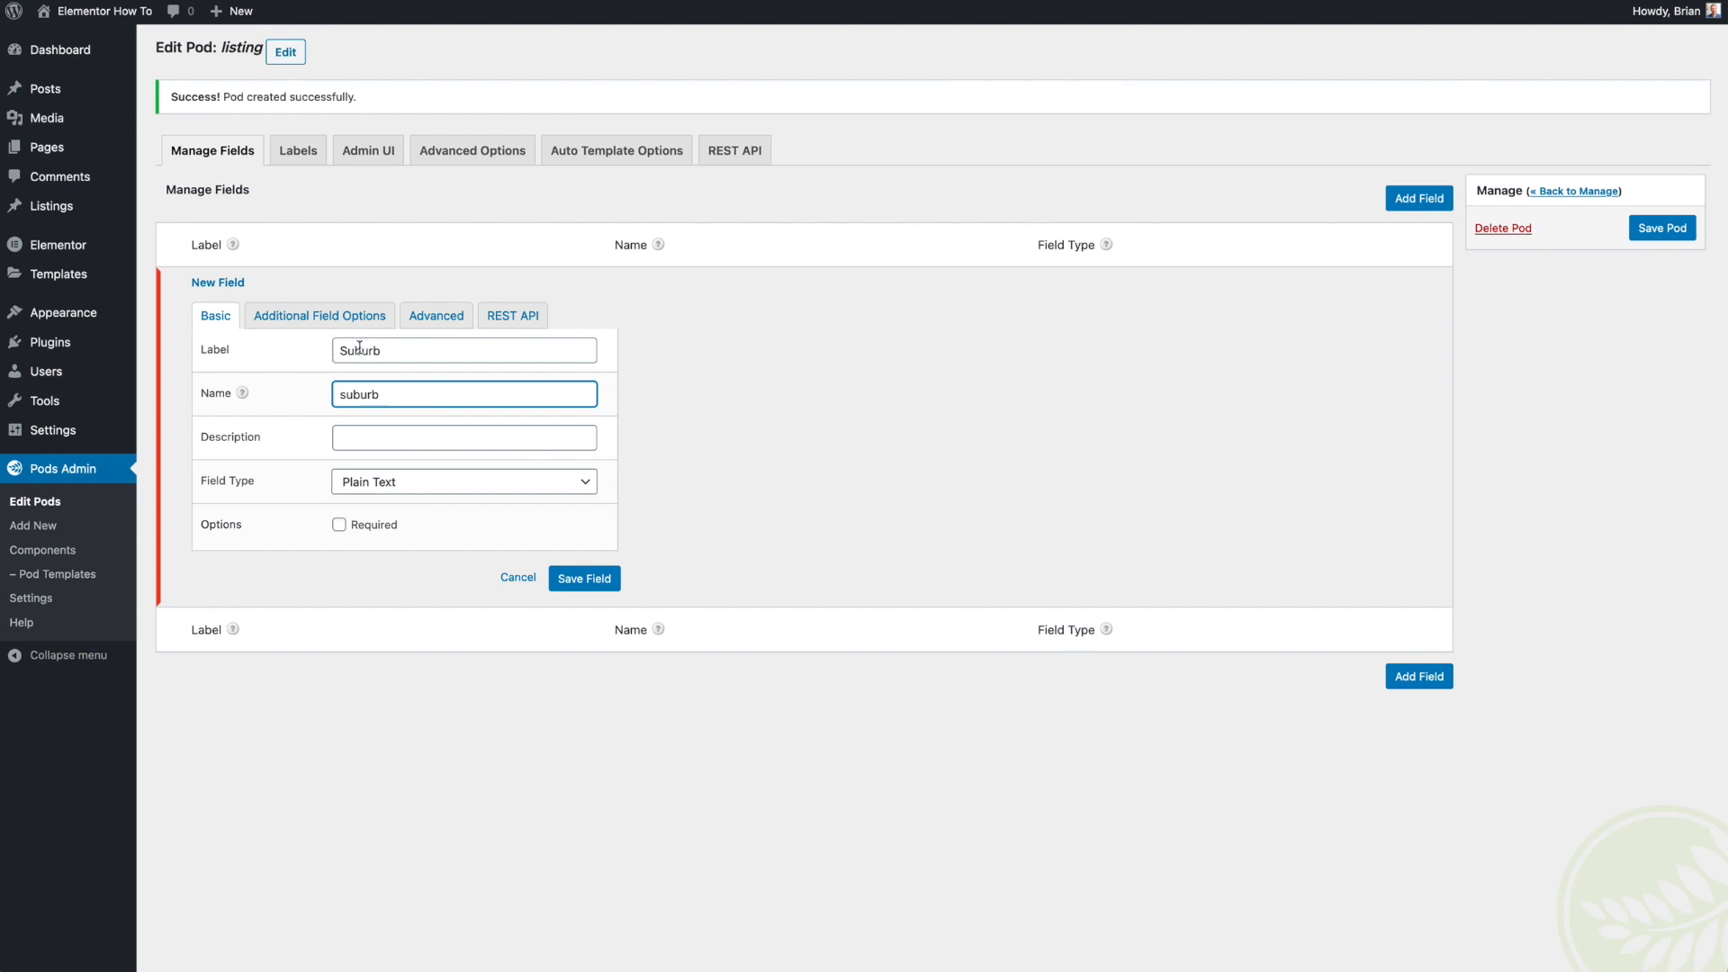
pyautogui.moveTo(404, 392); pyautogui.dragTo(324, 387)
pyautogui.click(385, 433)
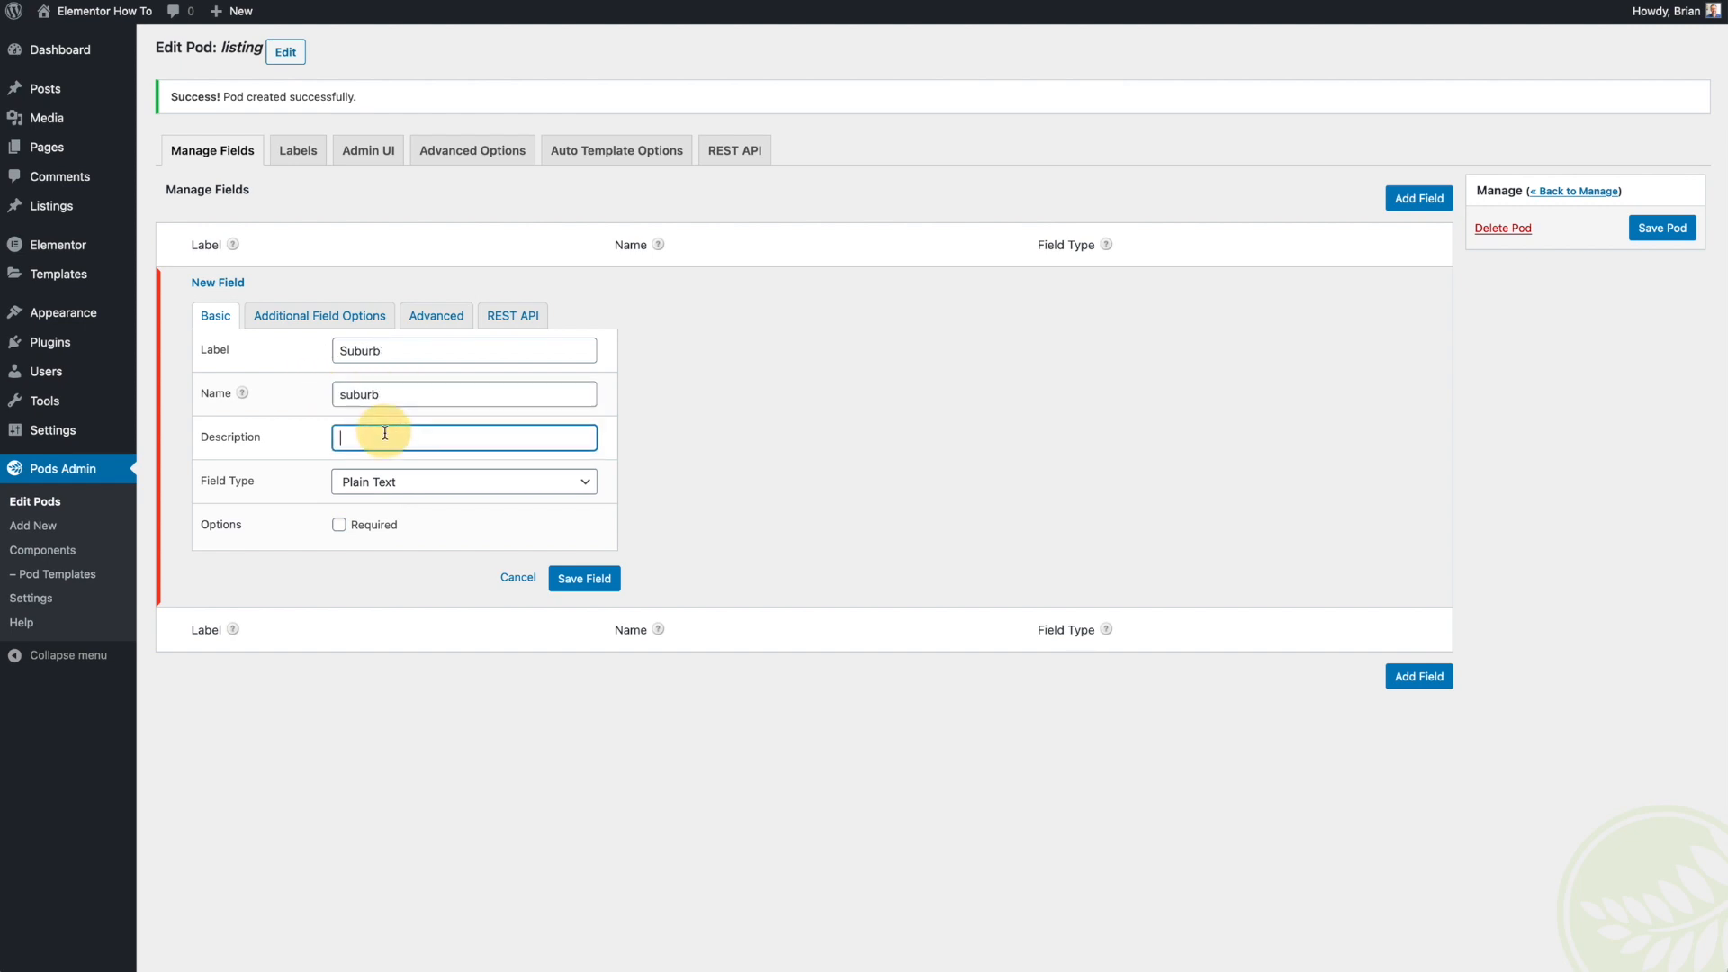
pyautogui.write('E')
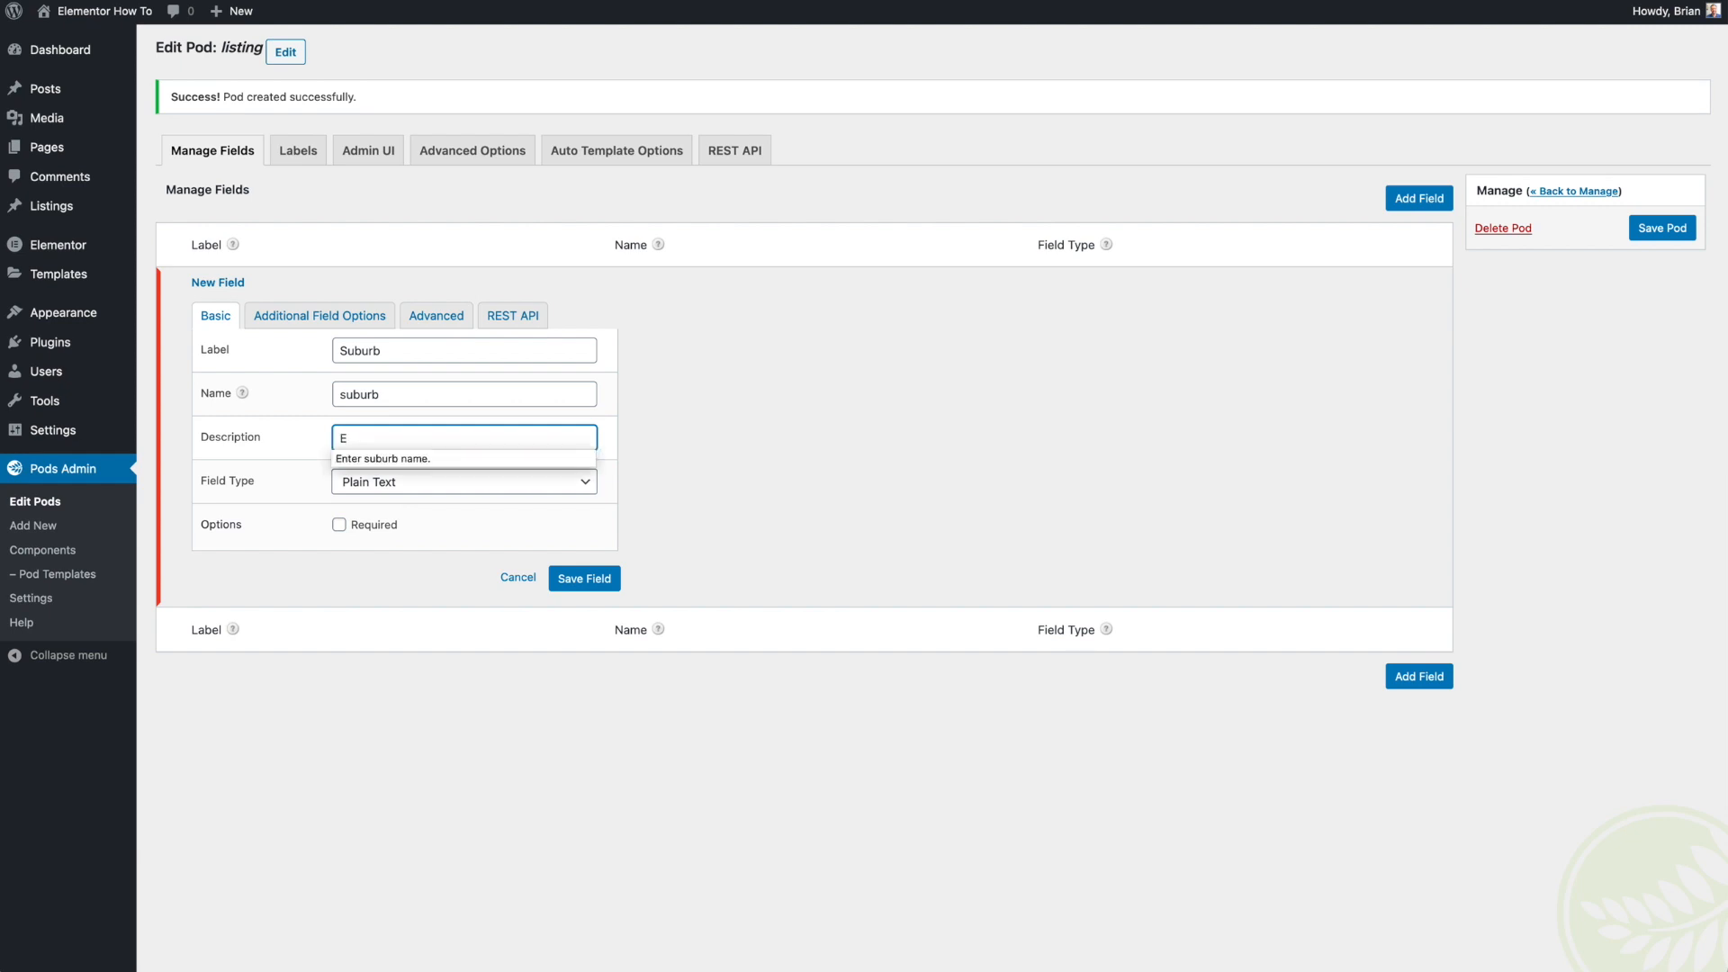
pyautogui.click(384, 458)
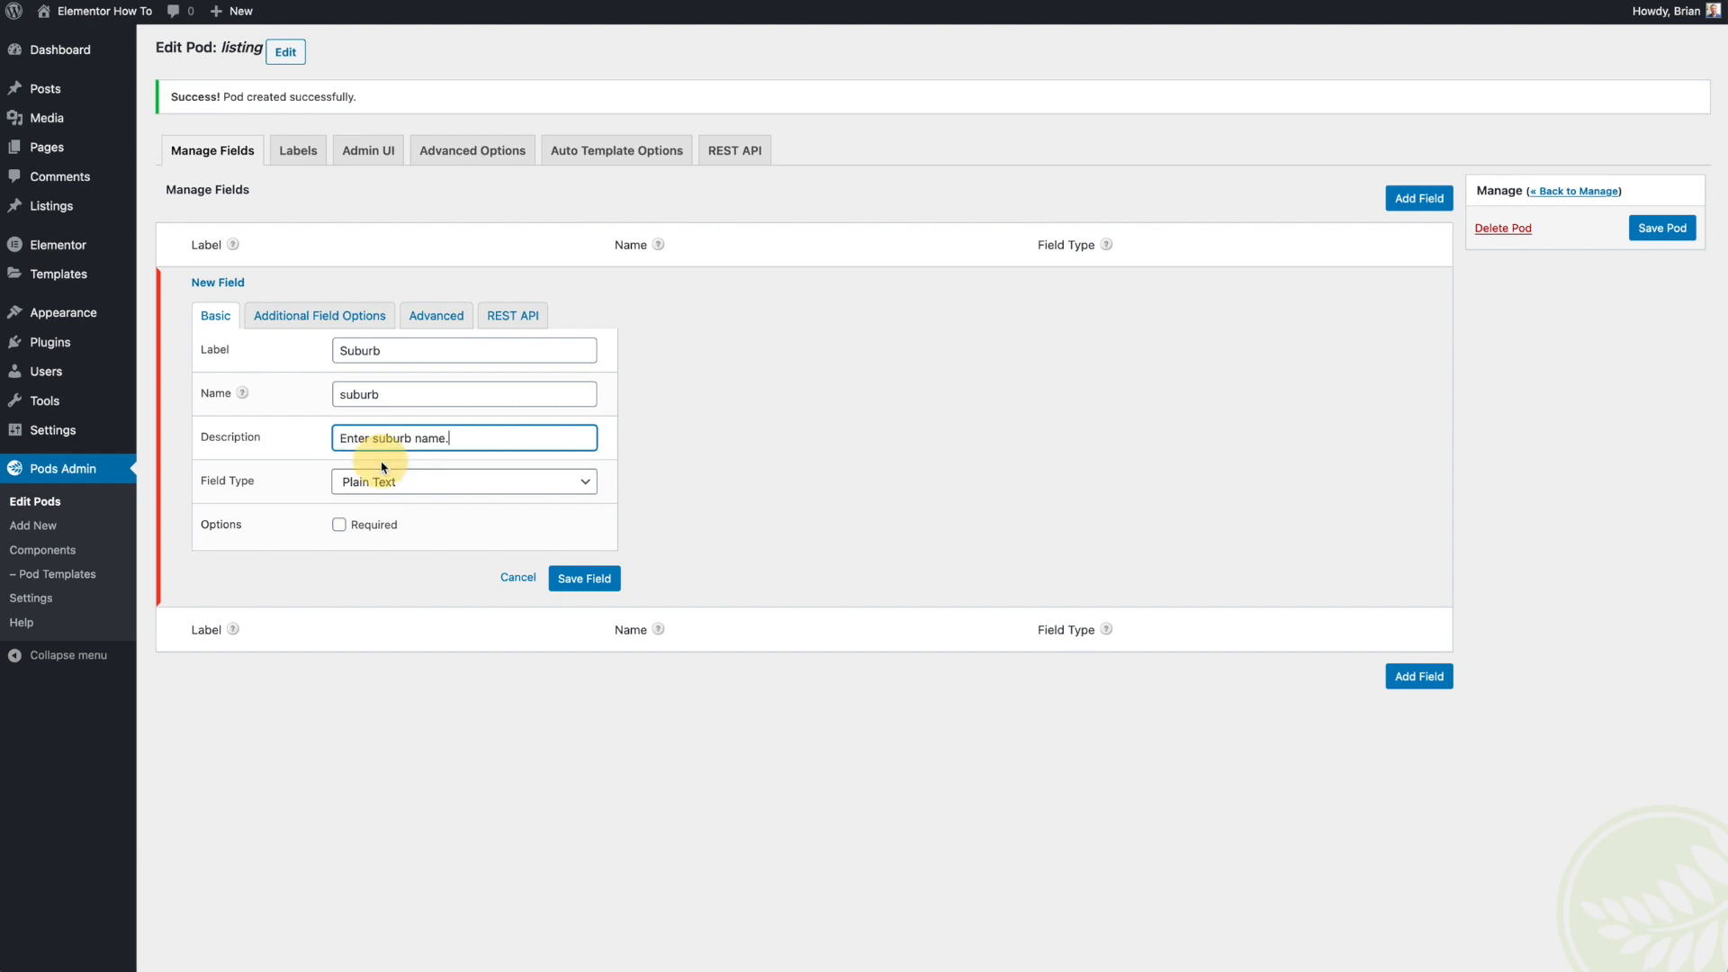
pyautogui.click(579, 581)
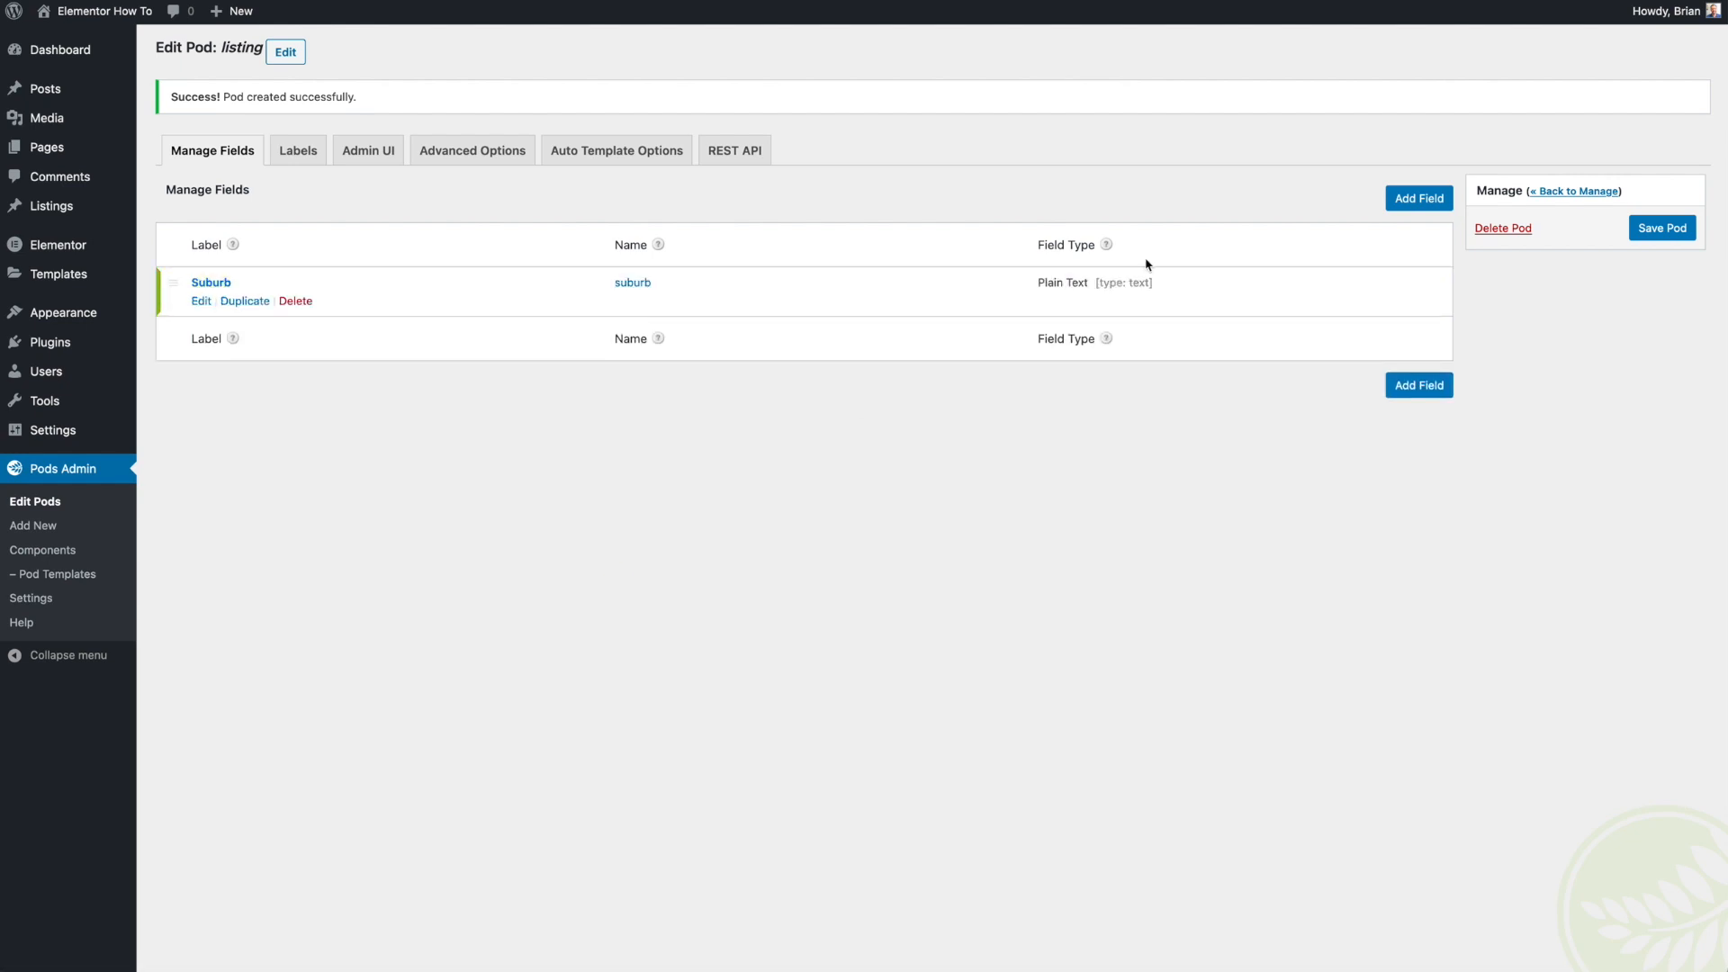
# - Add a File / Image / Video field labelled Front Yard Image, named front_yard_image, to the Listing pod
pyautogui.click(1420, 200)
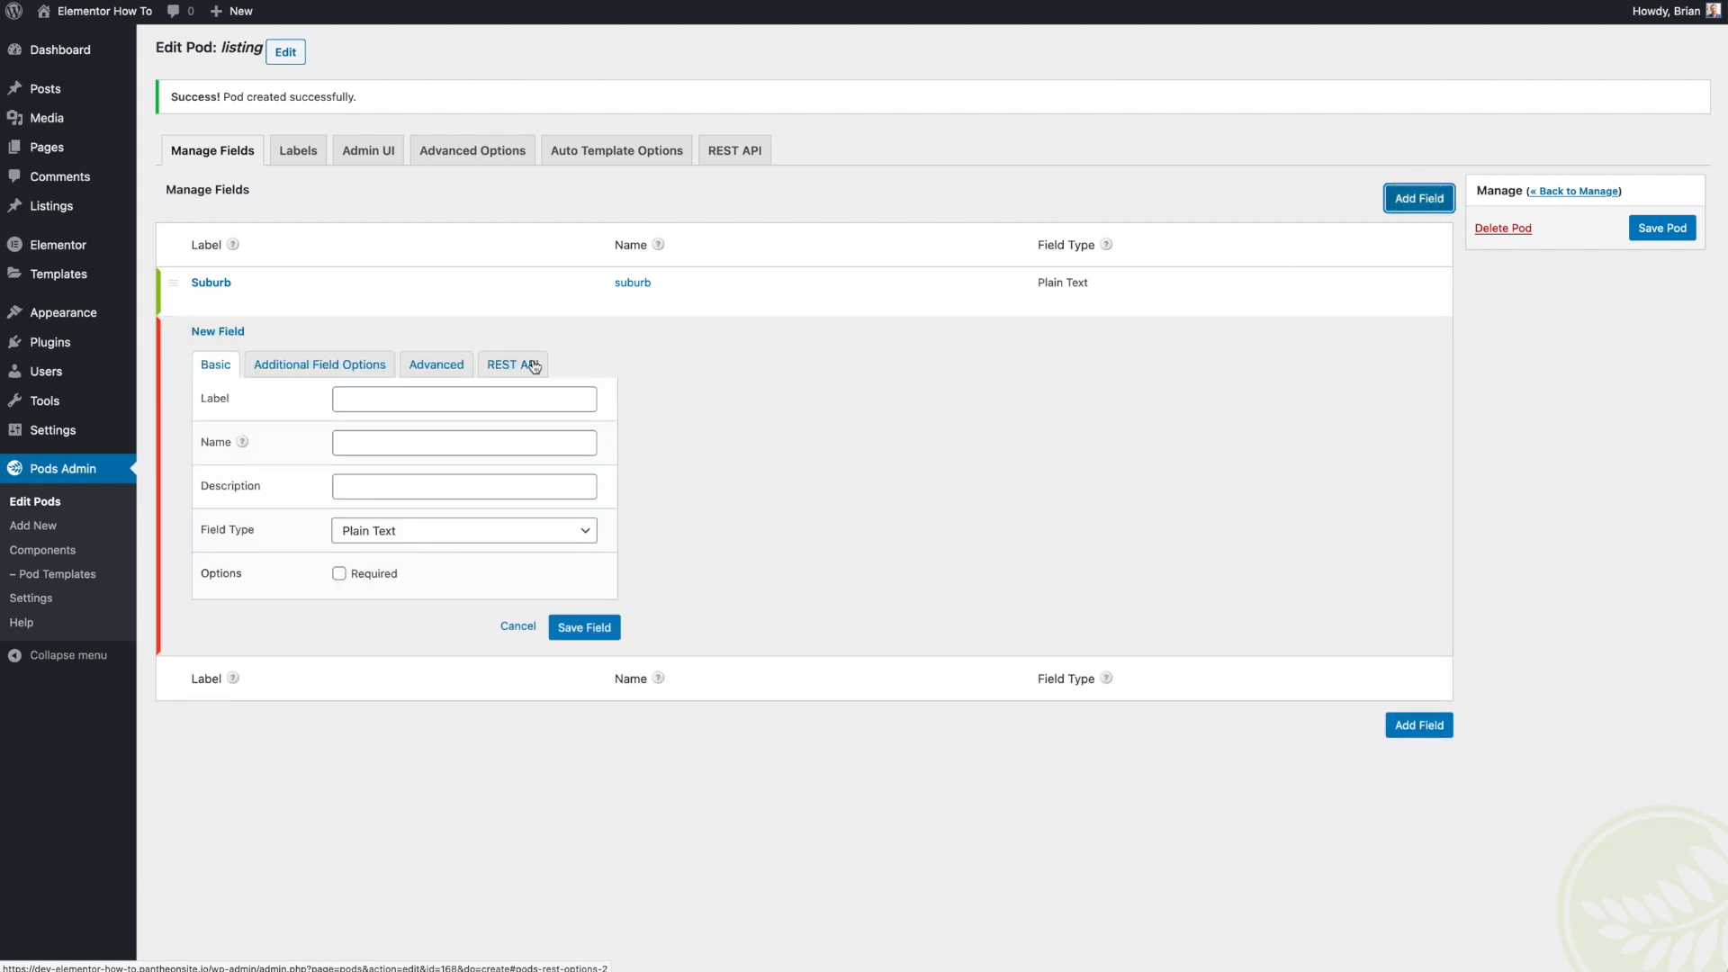
pyautogui.click(389, 538)
pyautogui.scroll(-3, 387, 585)
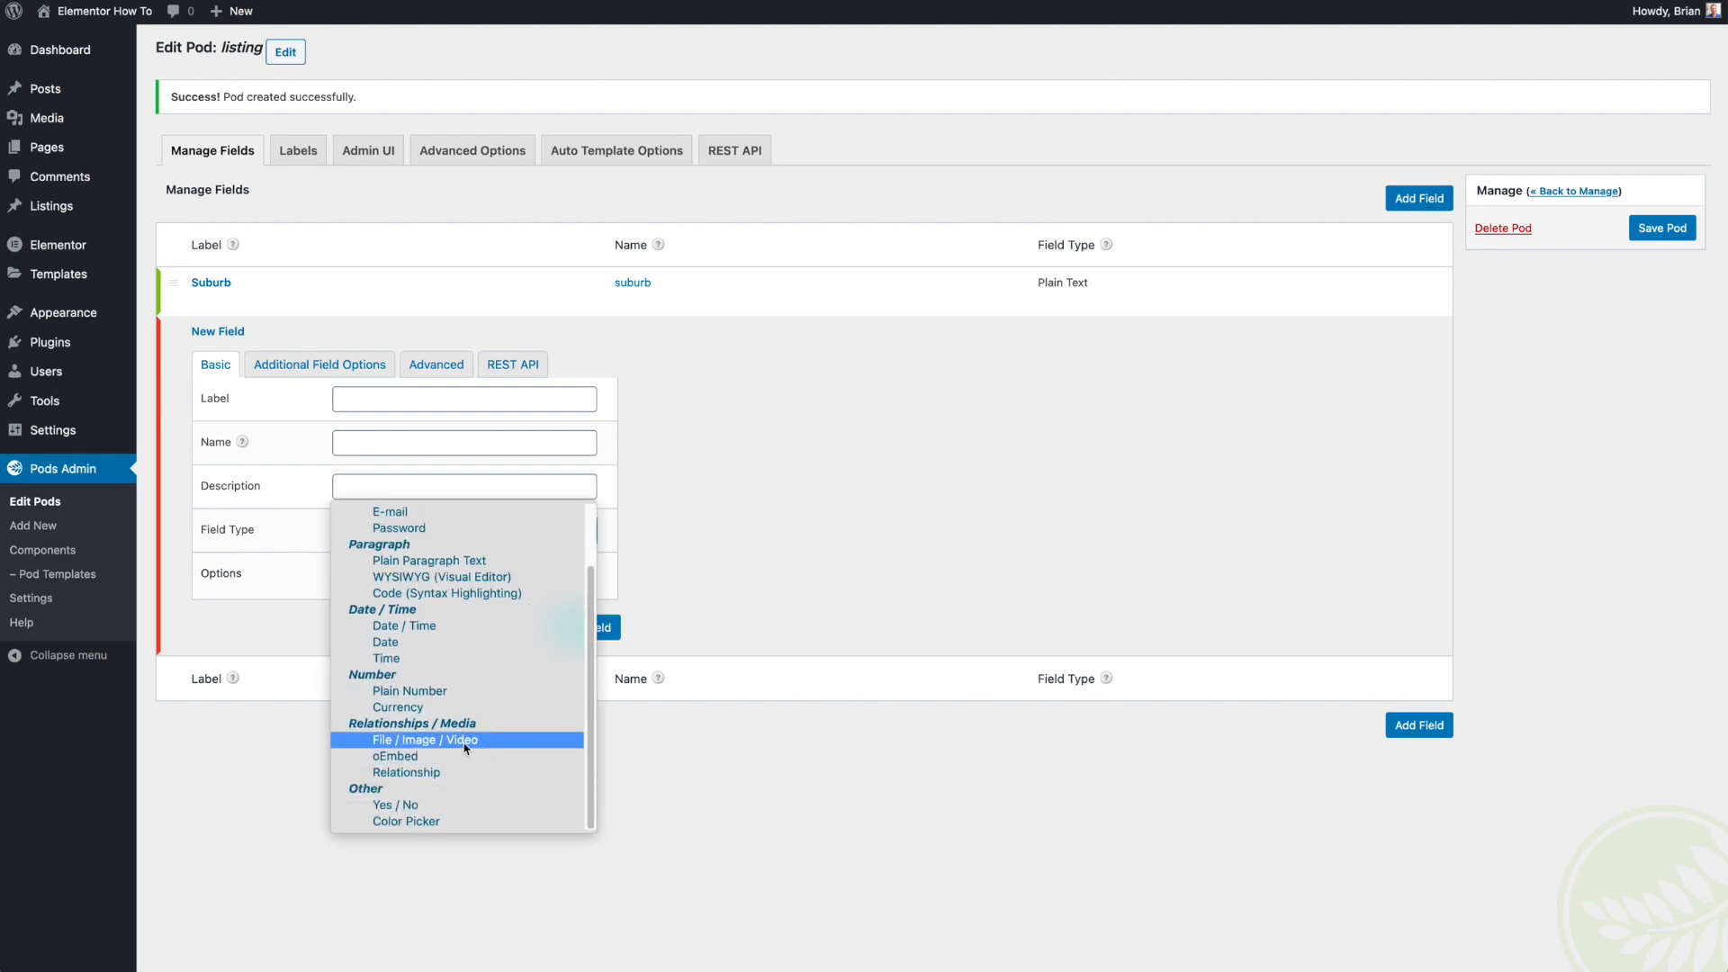
pyautogui.click(456, 739)
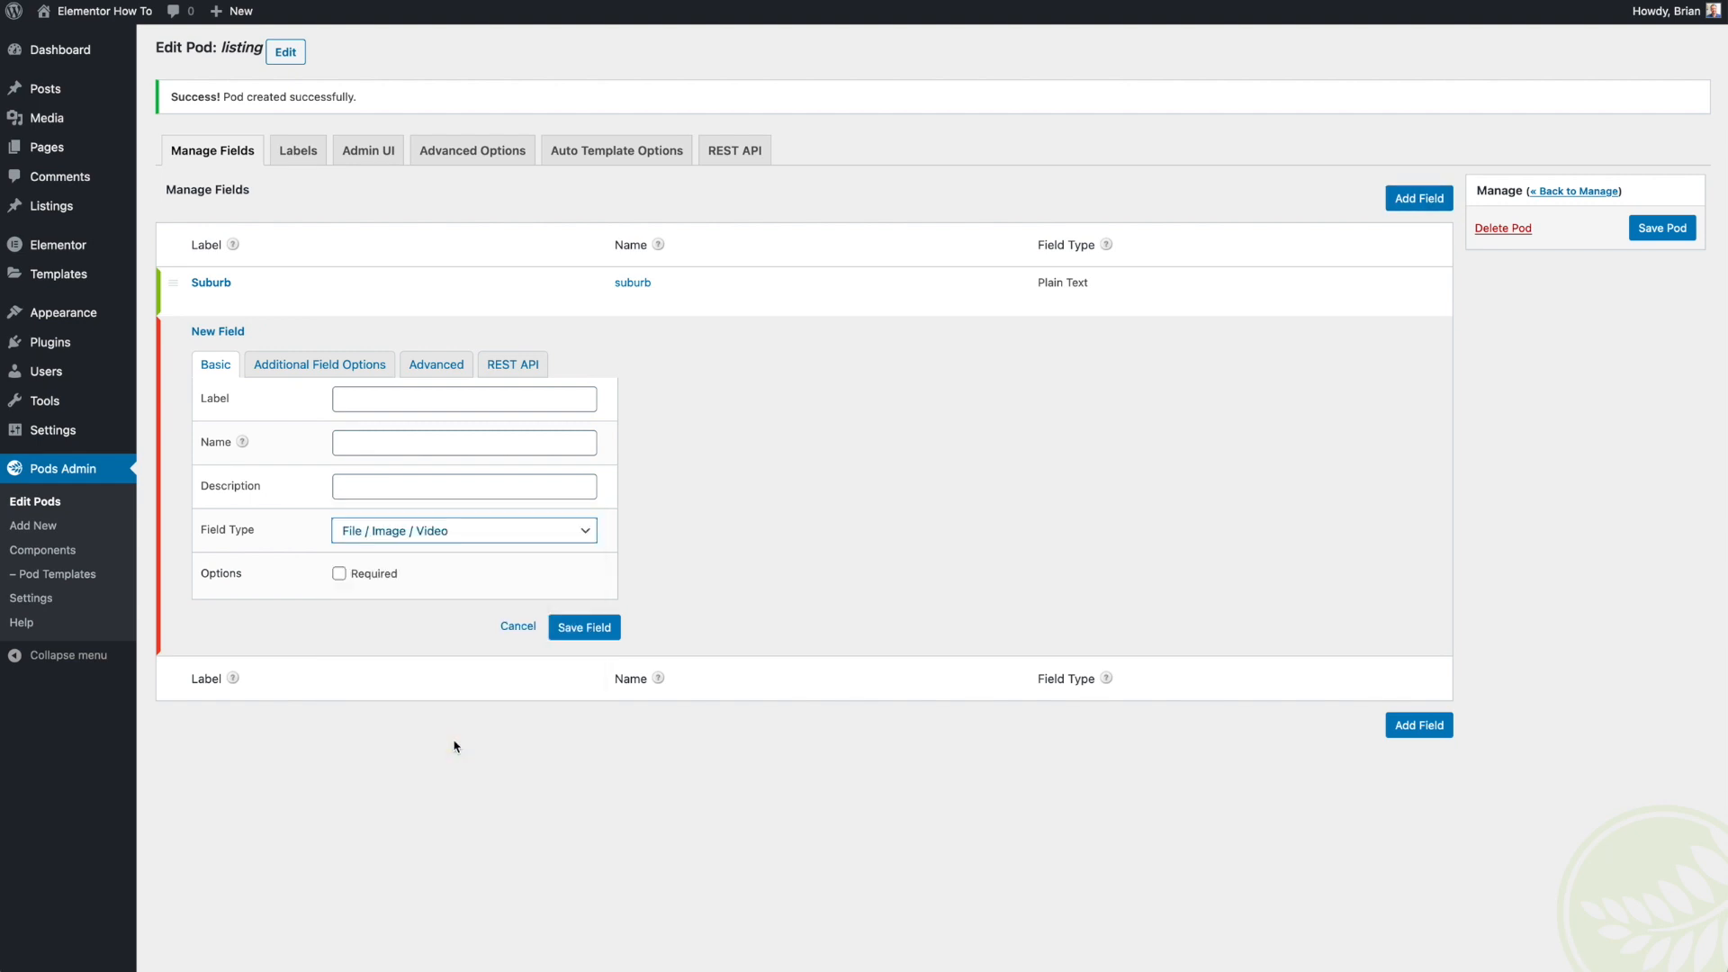
pyautogui.click(378, 402)
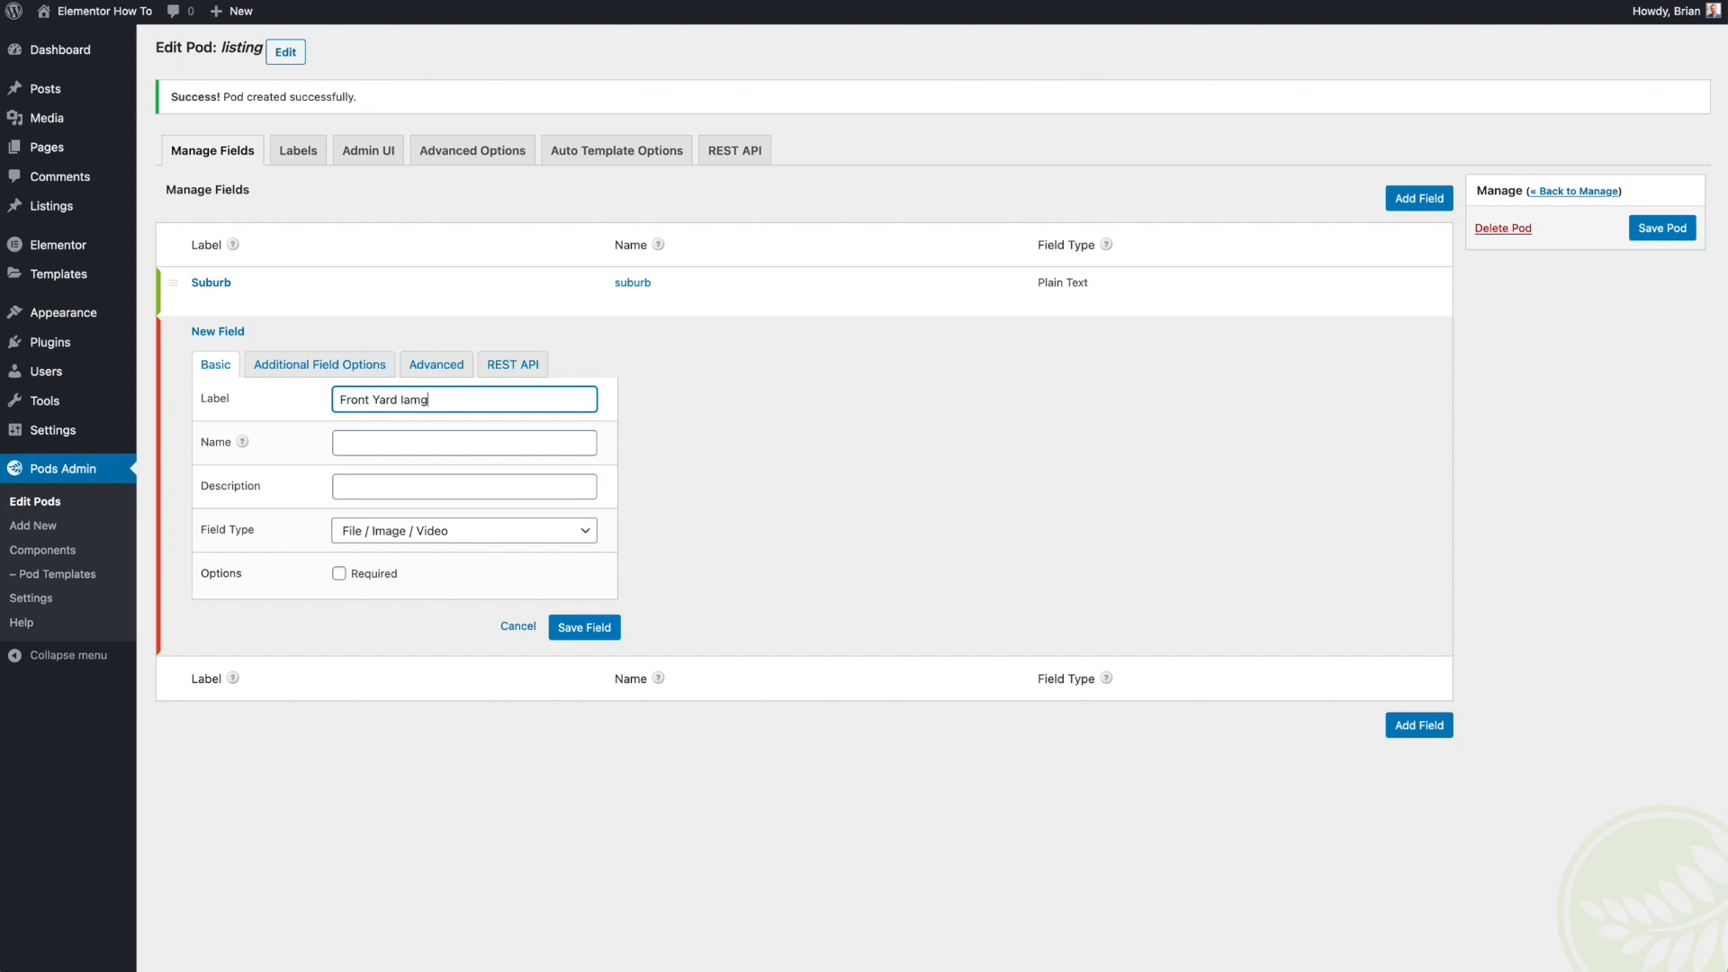
pyautogui.write('Front Yard Image')
pyautogui.press('Tab')
pyautogui.press('Tab')
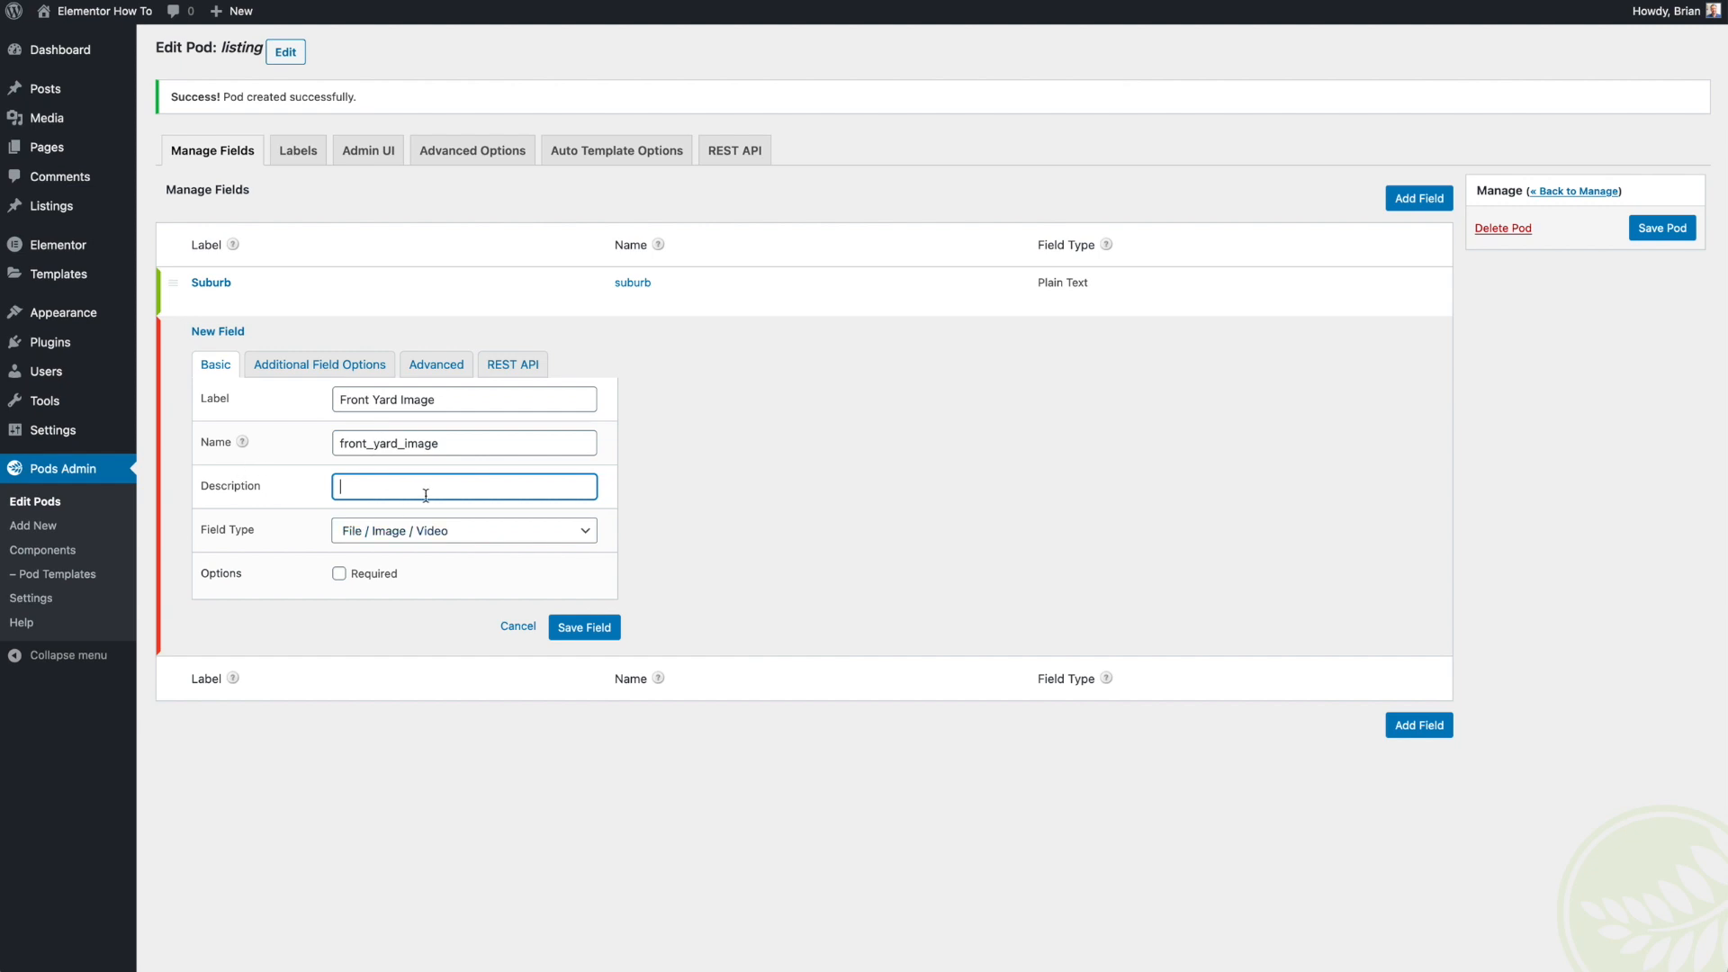
pyautogui.click(562, 637)
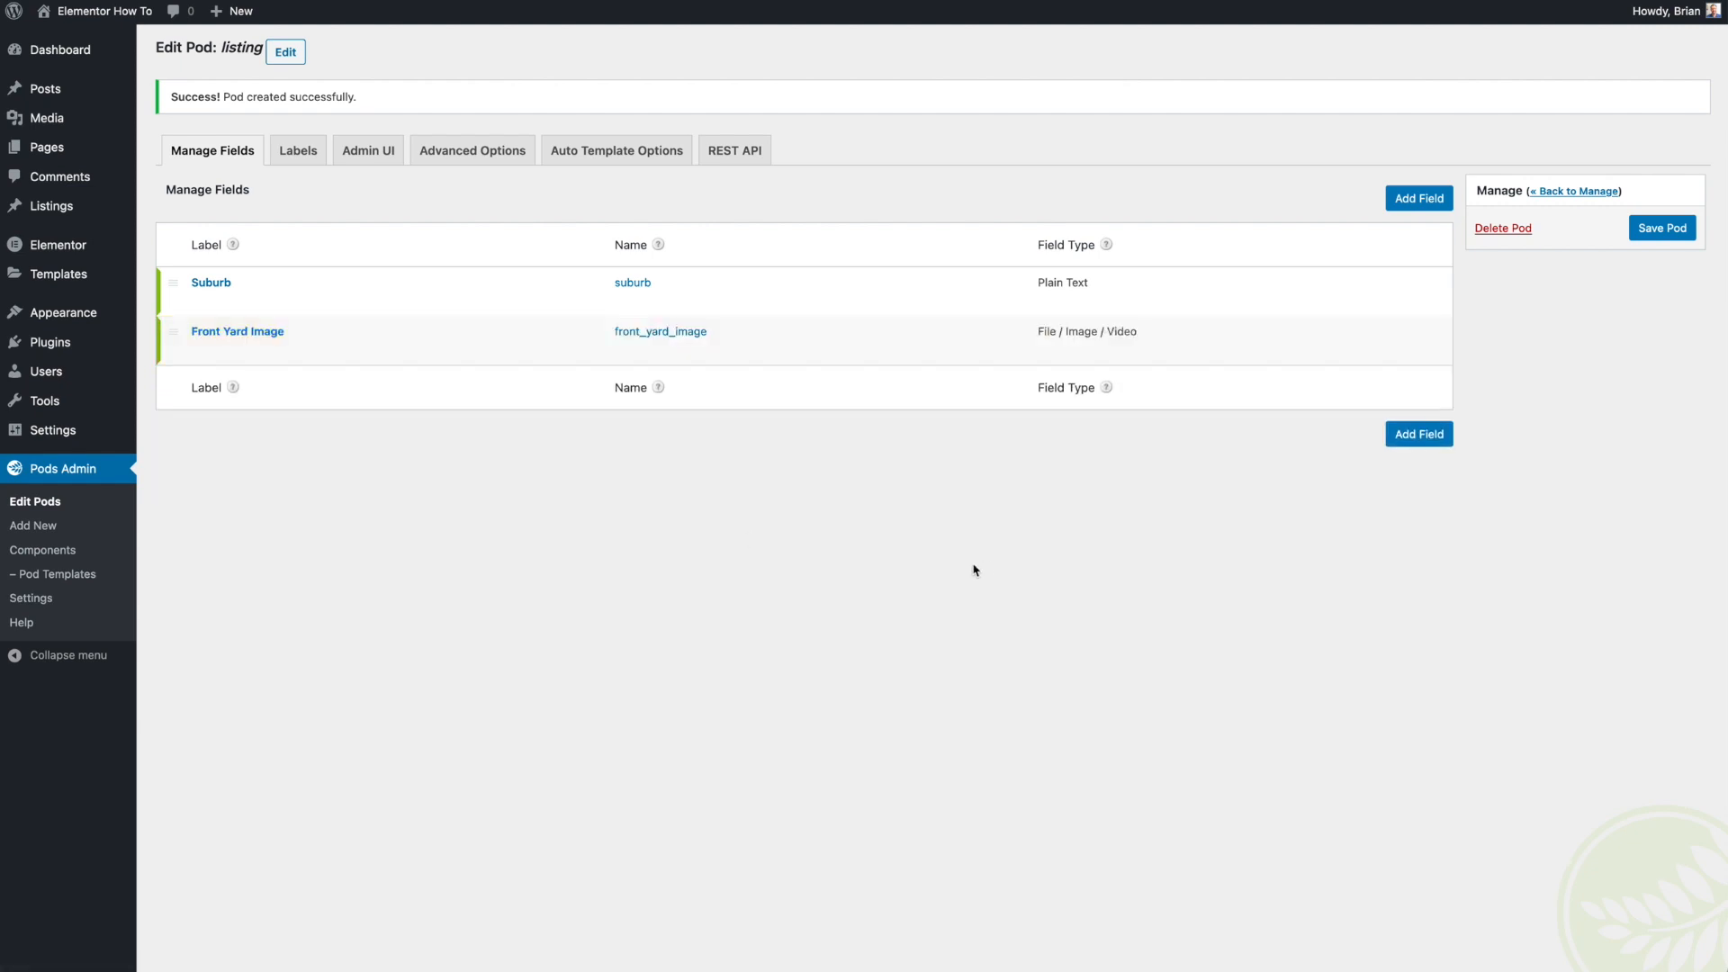
# - Enable Featured Image, Excerpt and Revisions support in the pod's advanced options and save the pod
pyautogui.moveTo(440, 280)
pyautogui.click(367, 167)
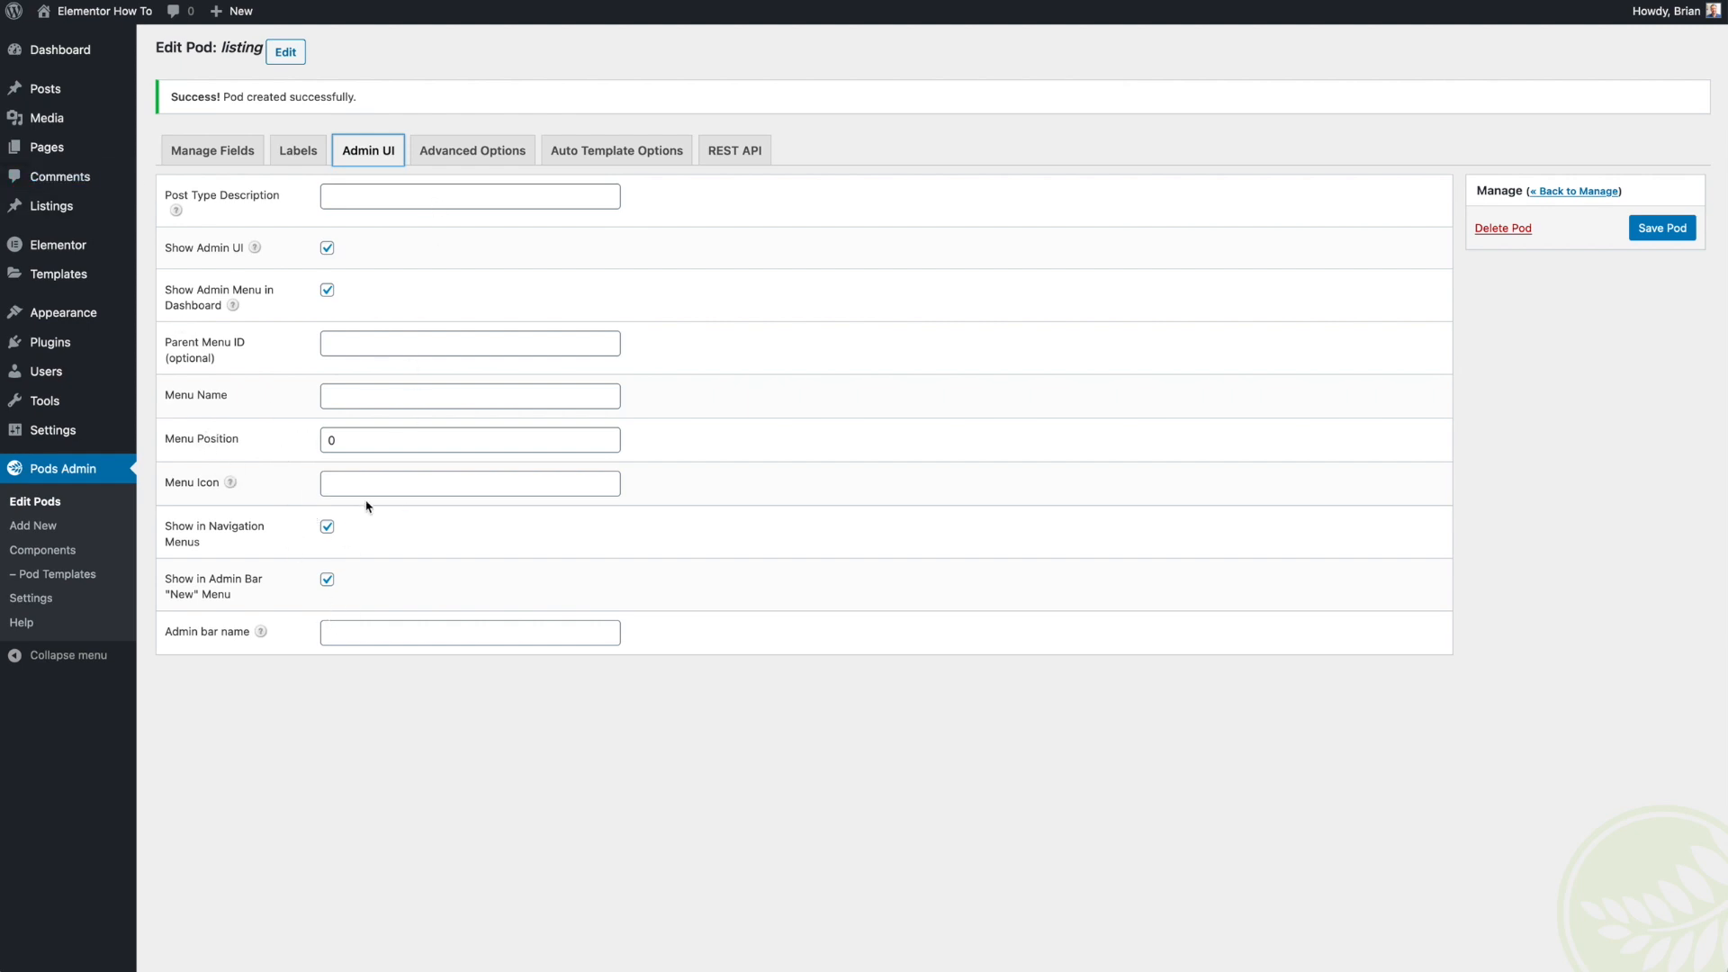
pyautogui.click(459, 155)
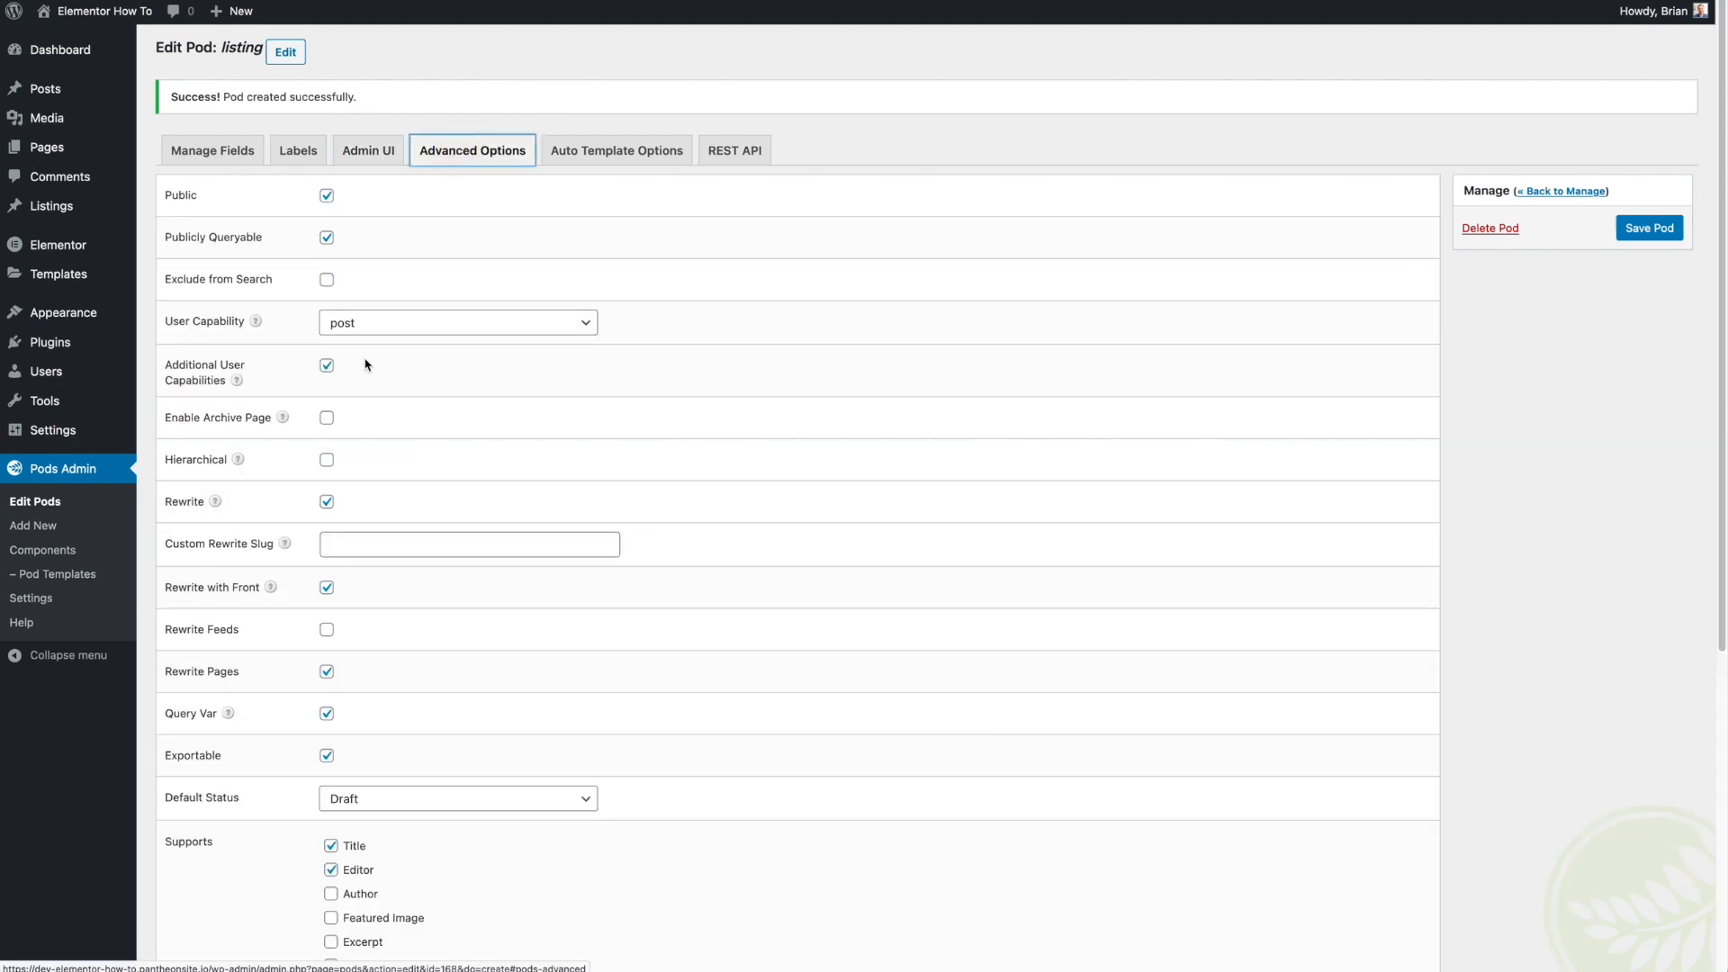
pyautogui.scroll(-2, 247, 399)
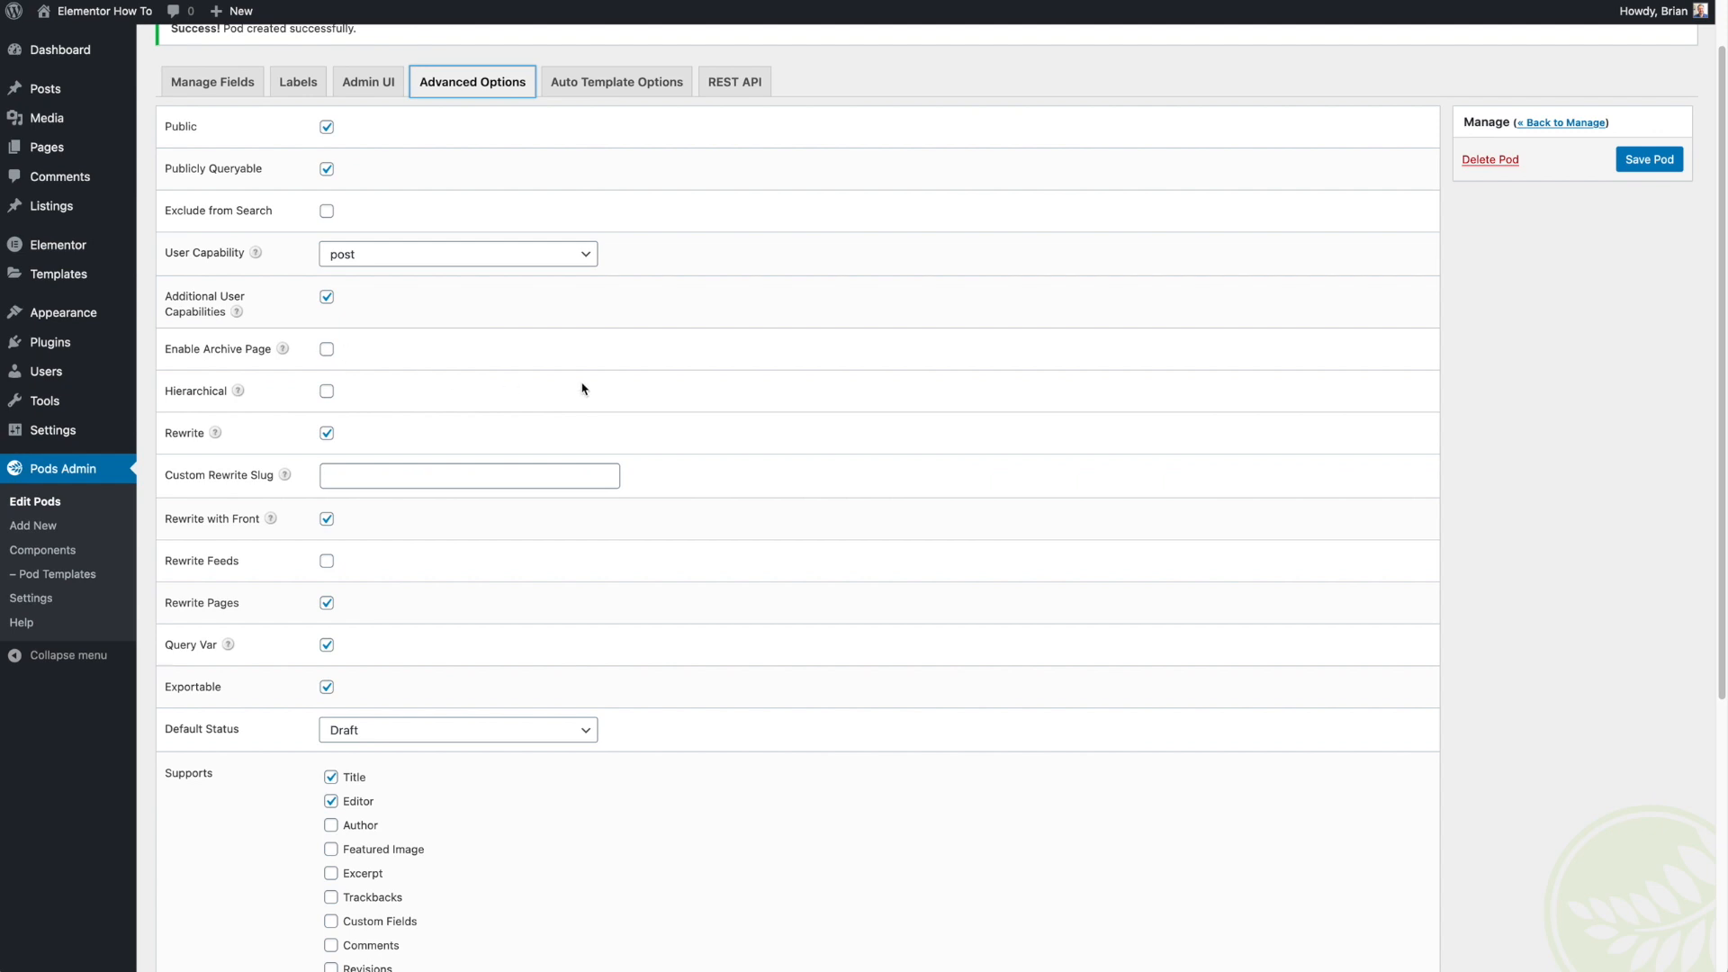
pyautogui.scroll(-2, 717, 409)
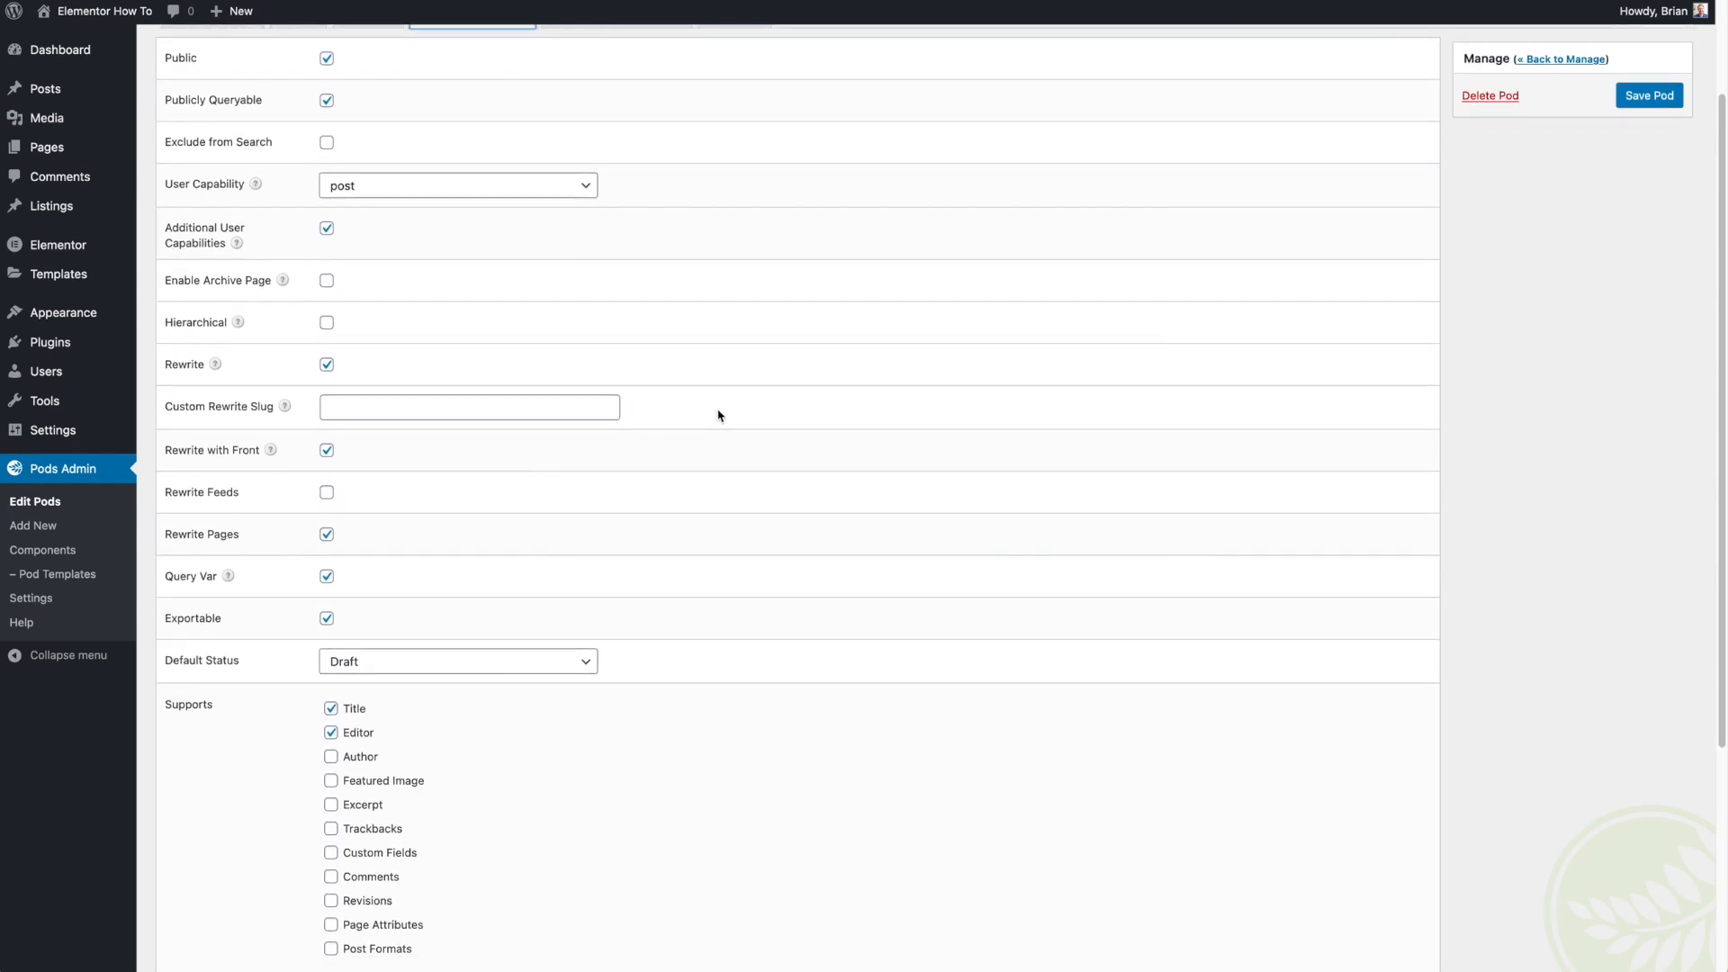
pyautogui.scroll(-8, 717, 415)
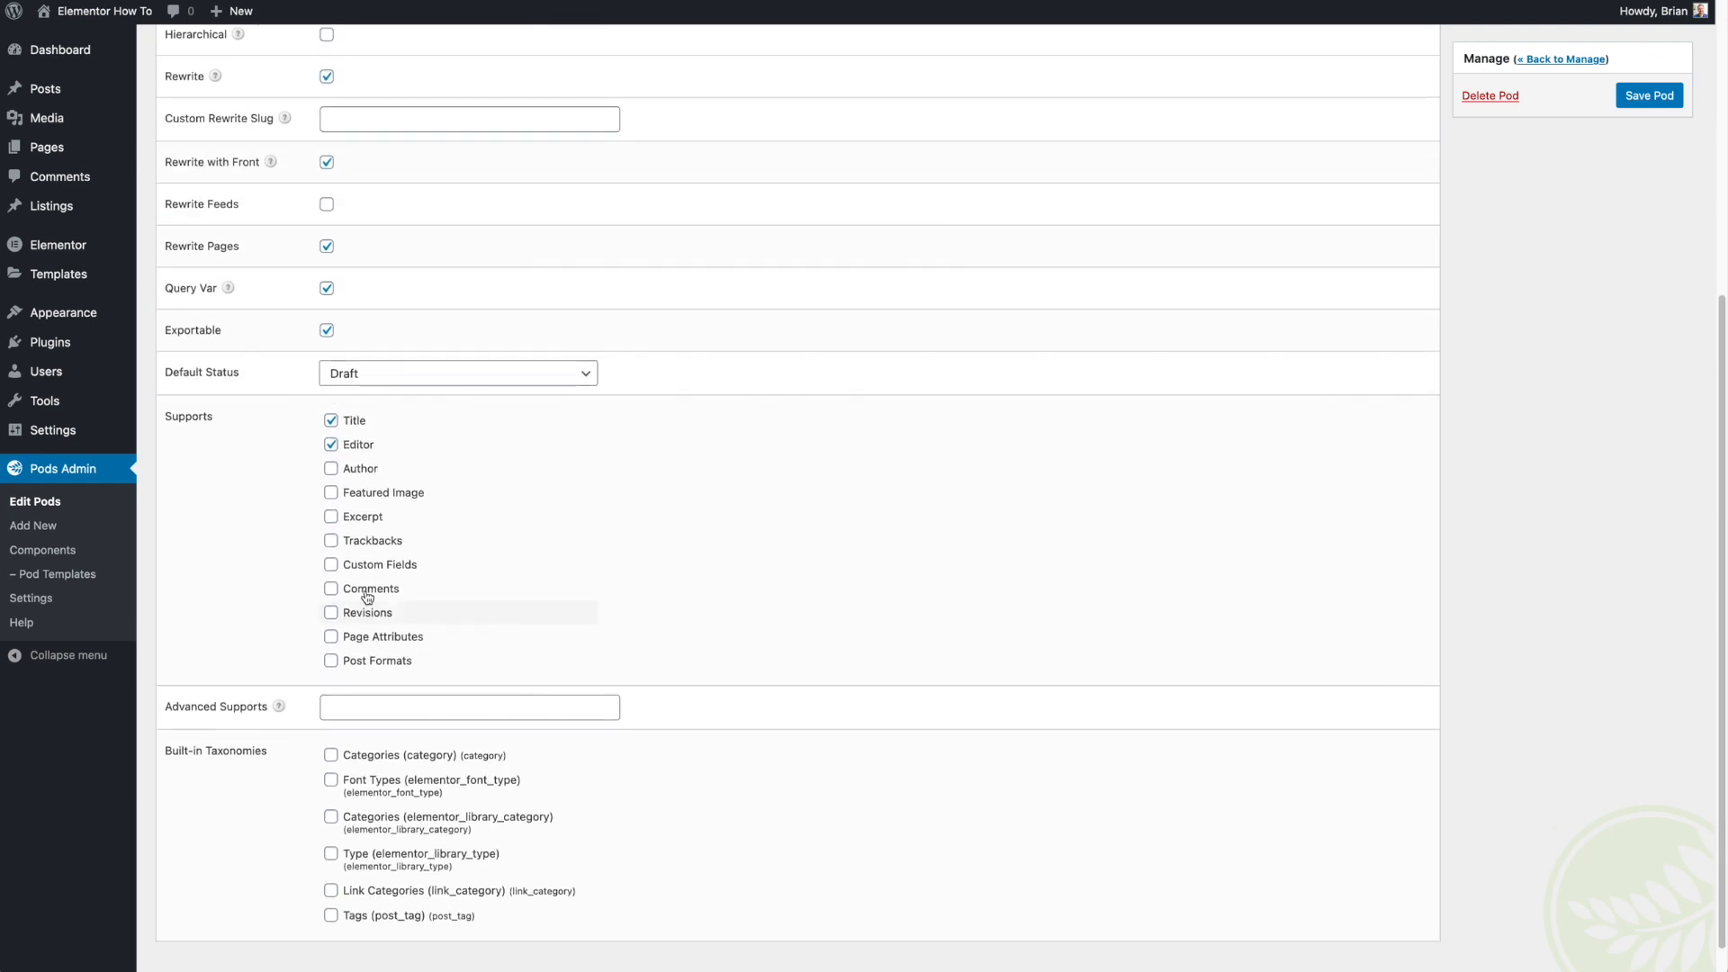
pyautogui.click(369, 493)
pyautogui.click(362, 516)
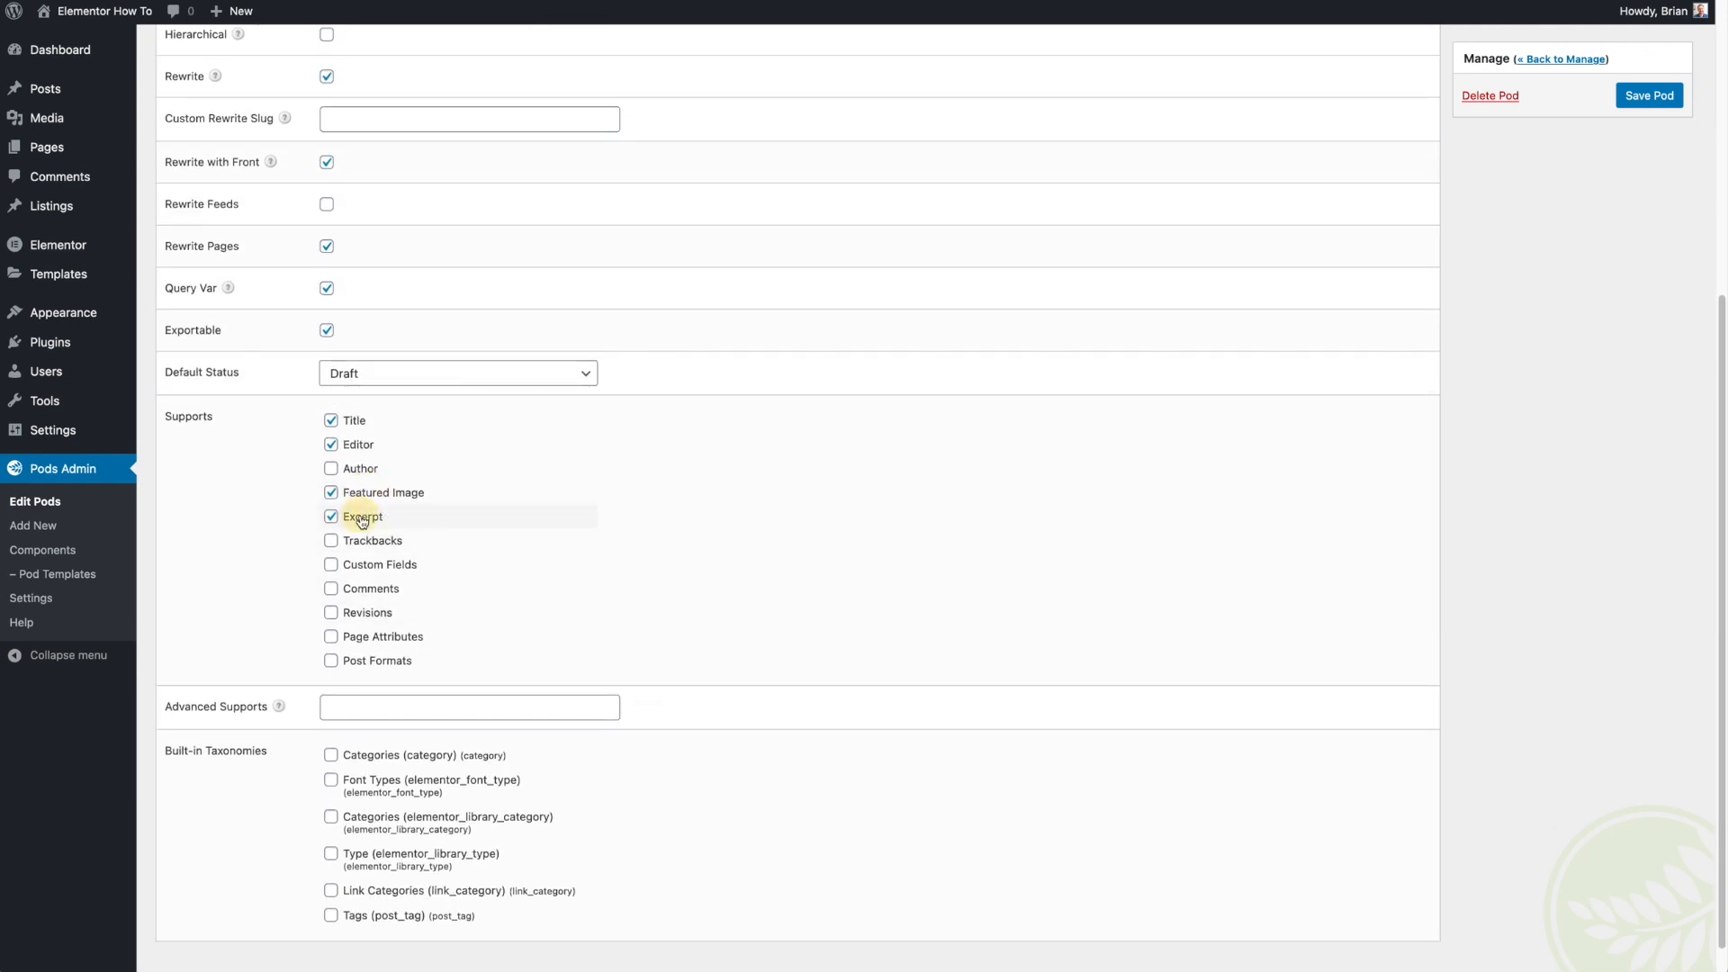
pyautogui.click(377, 615)
pyautogui.scroll(5, 1184, 681)
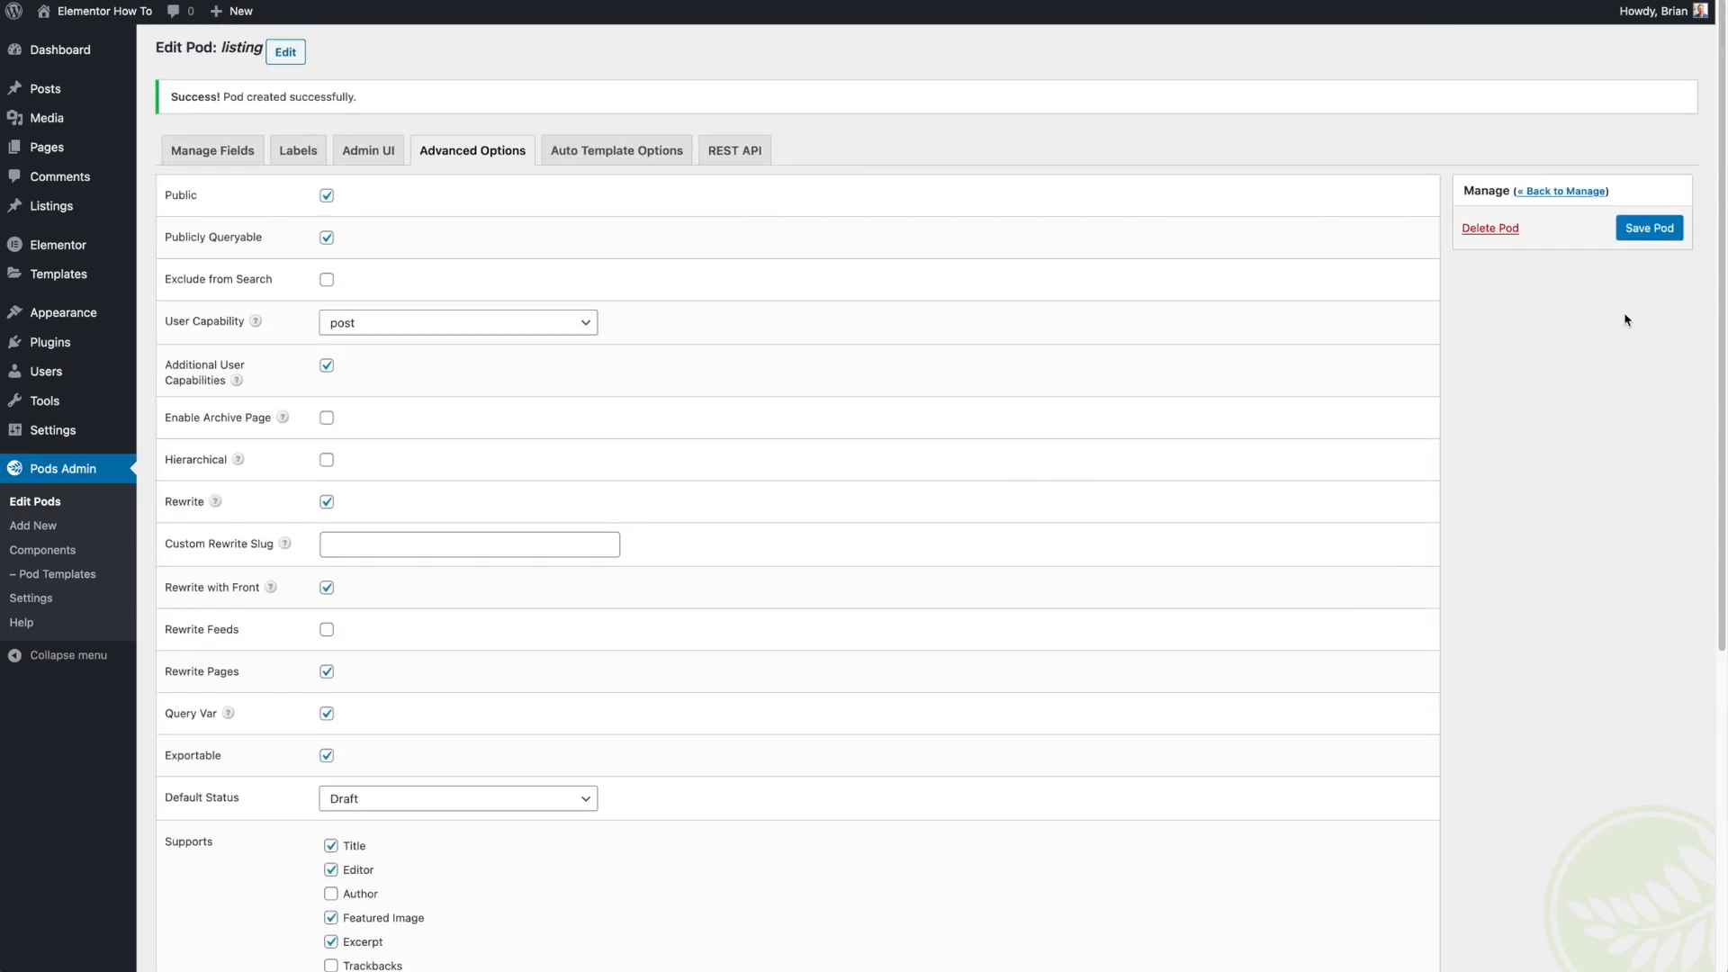
pyautogui.click(1649, 228)
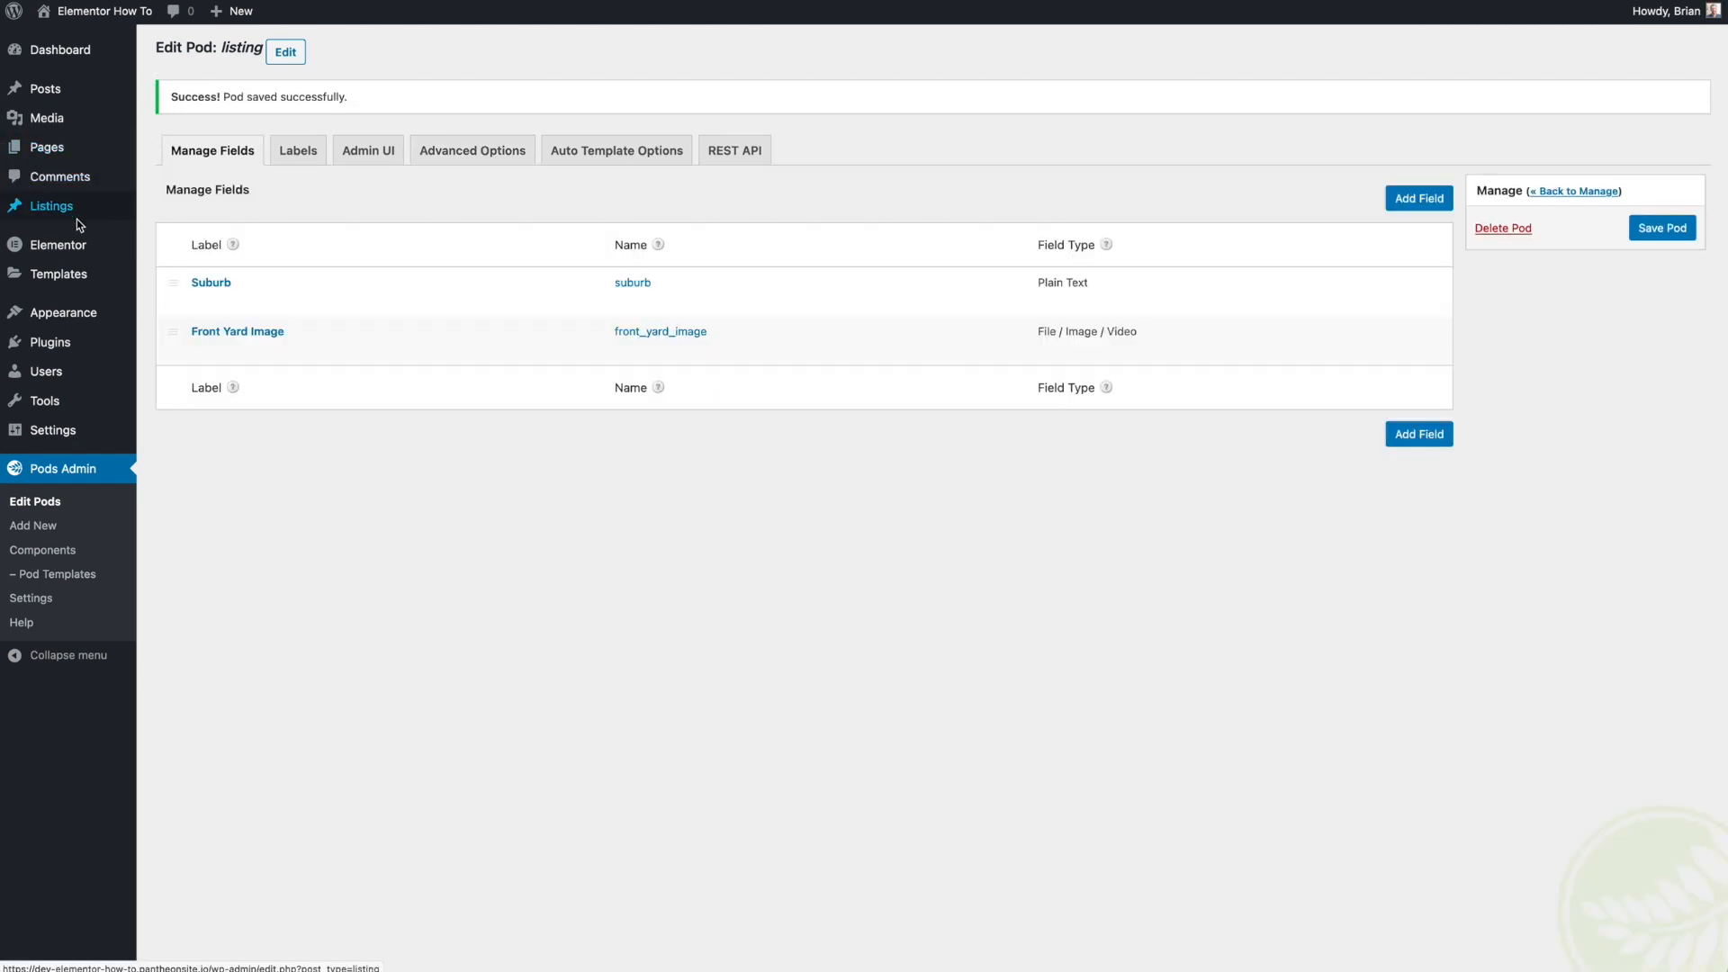
# - Start a new Listing post titled Test Listing 1
pyautogui.moveTo(77, 219)
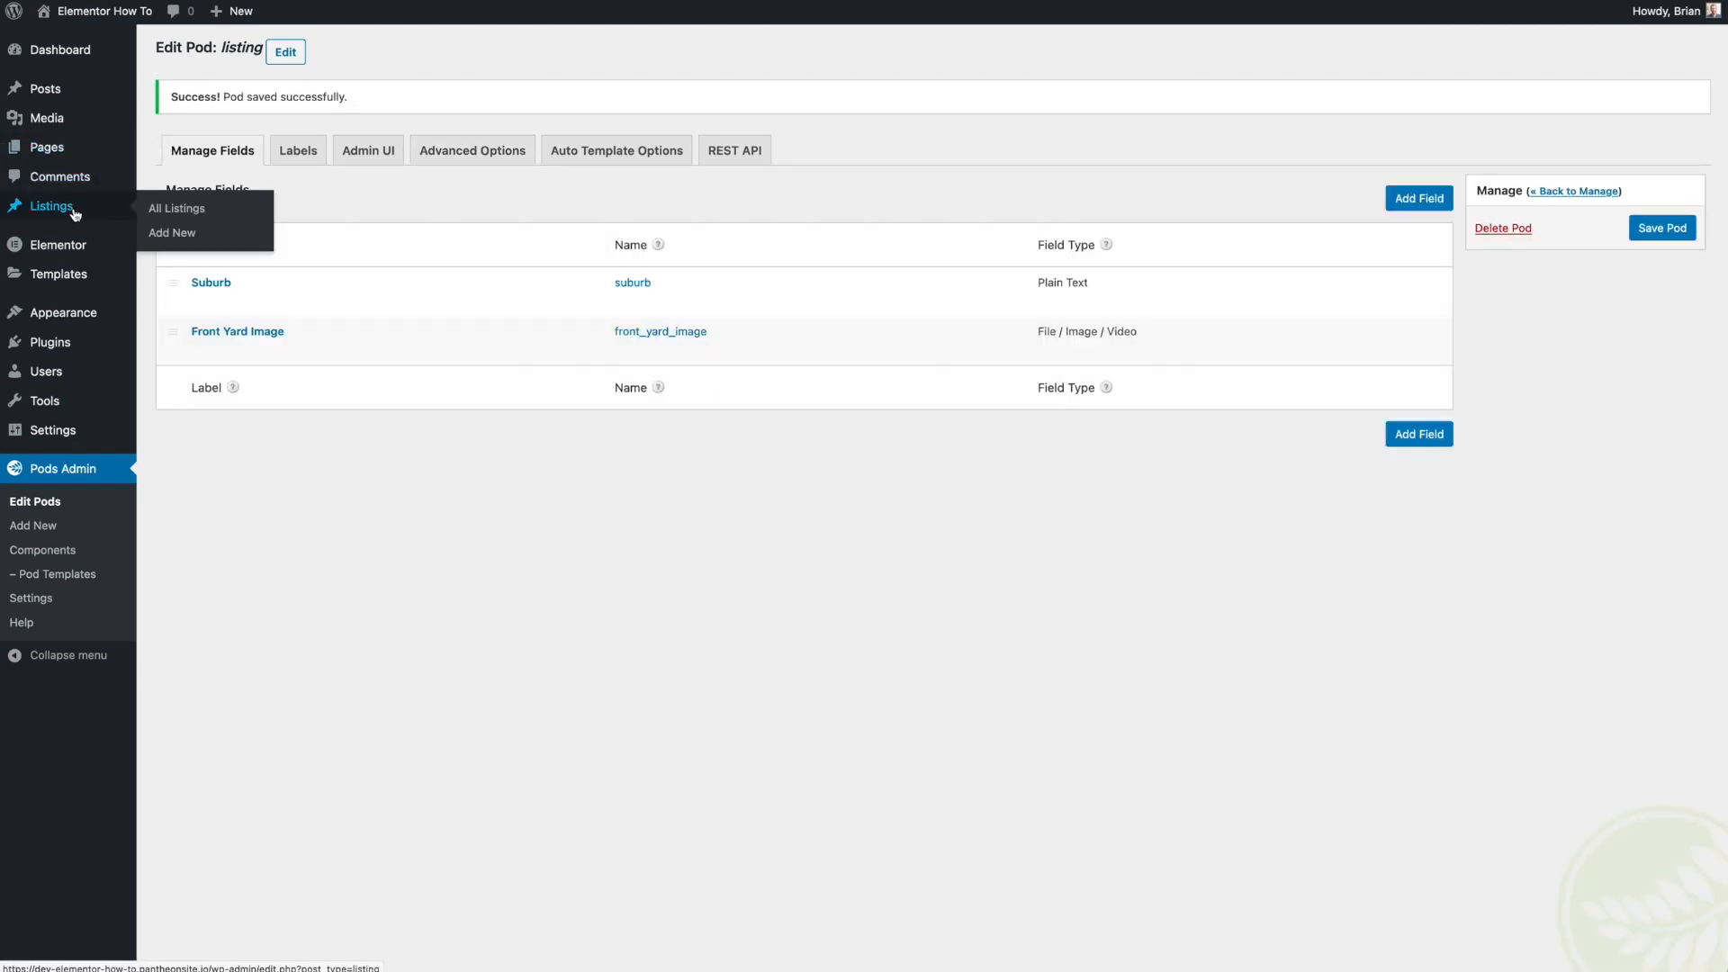
pyautogui.click(174, 209)
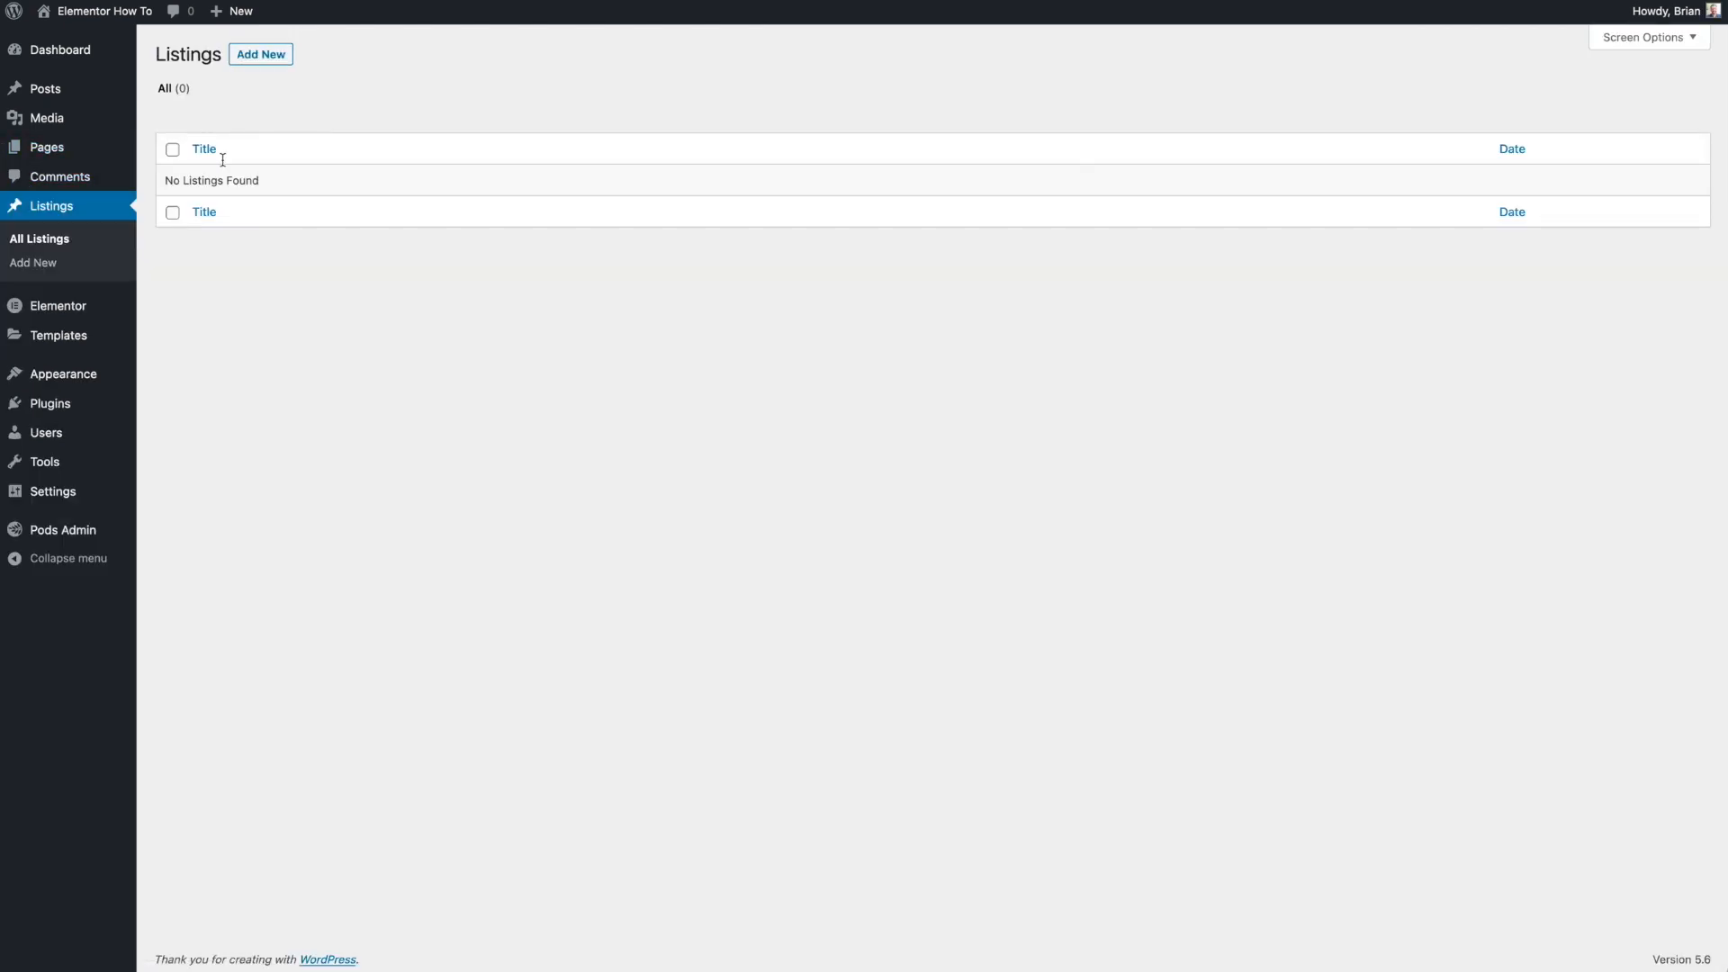
pyautogui.click(270, 61)
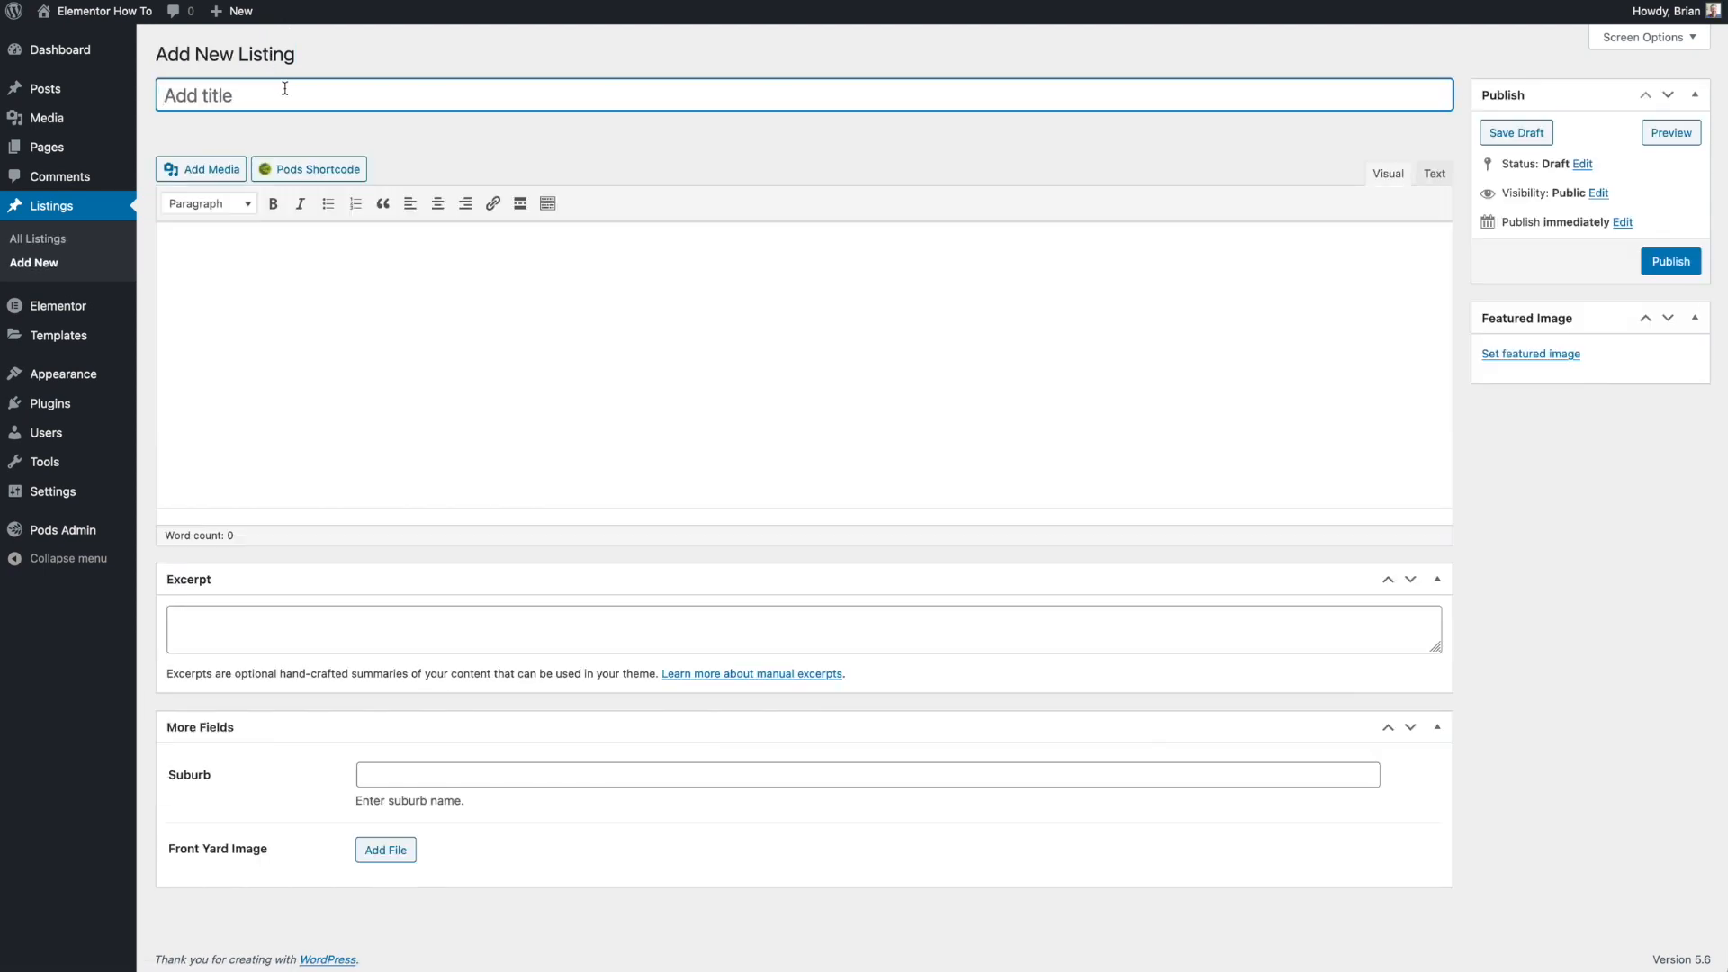
pyautogui.write('Test Listing 1')
pyautogui.click(414, 302)
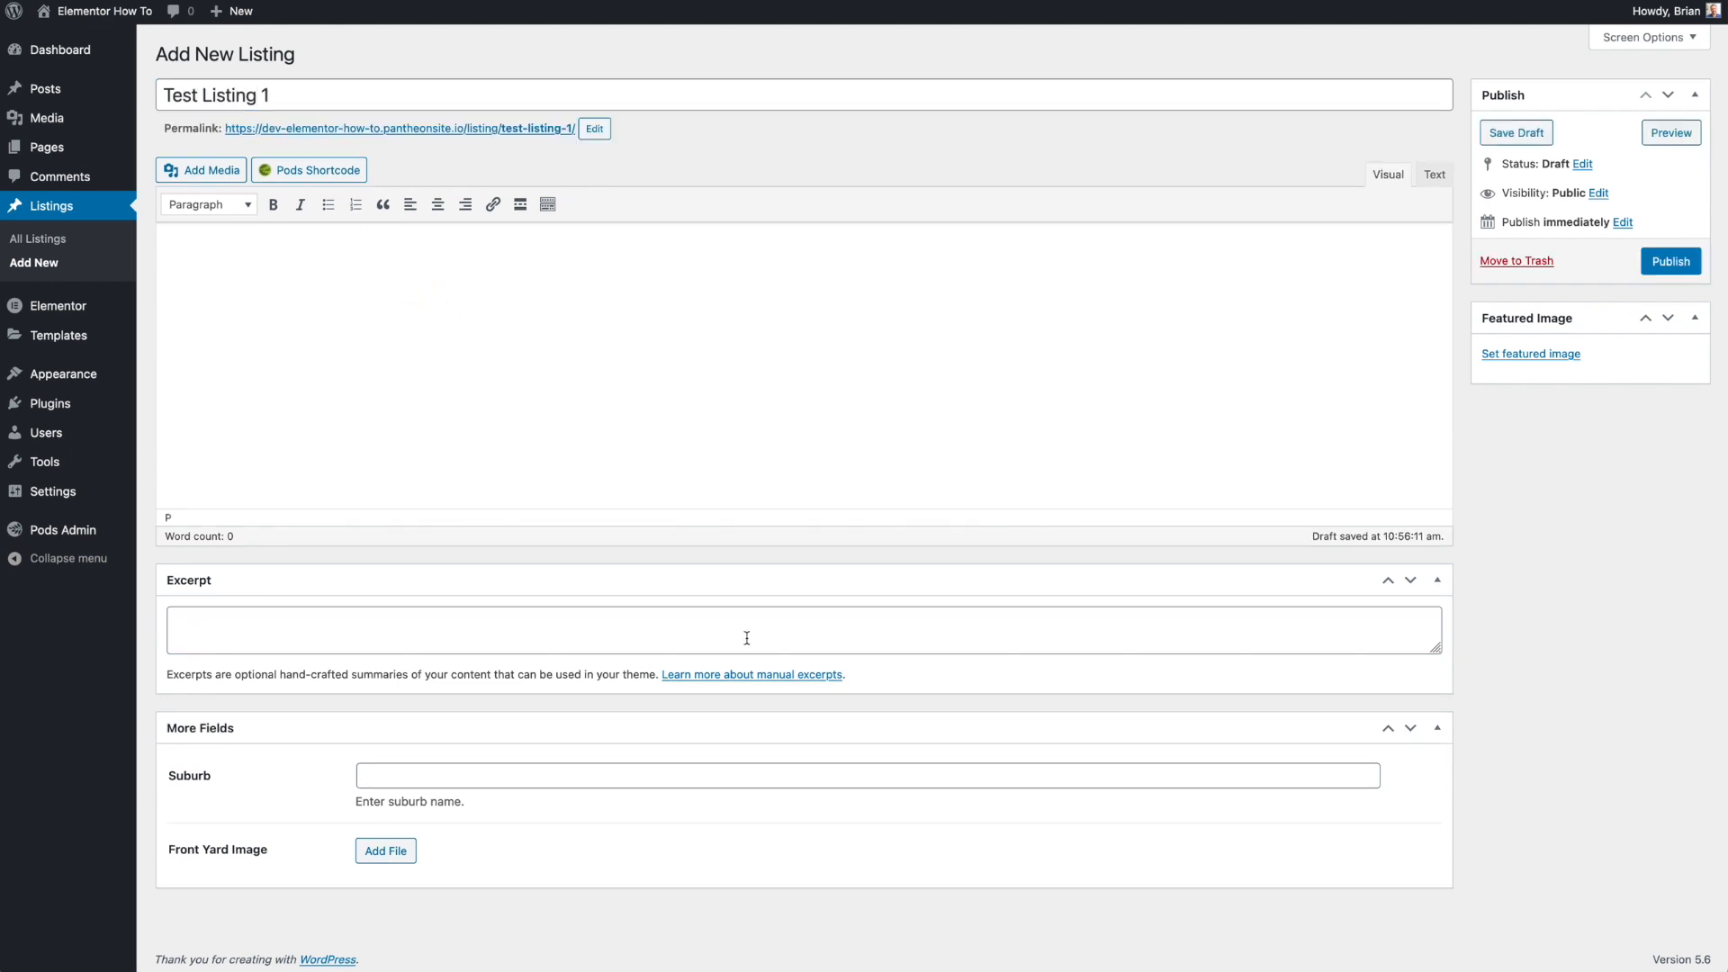
# - Set placeholder.png from the media library as the listing's featured image
pyautogui.click(1530, 356)
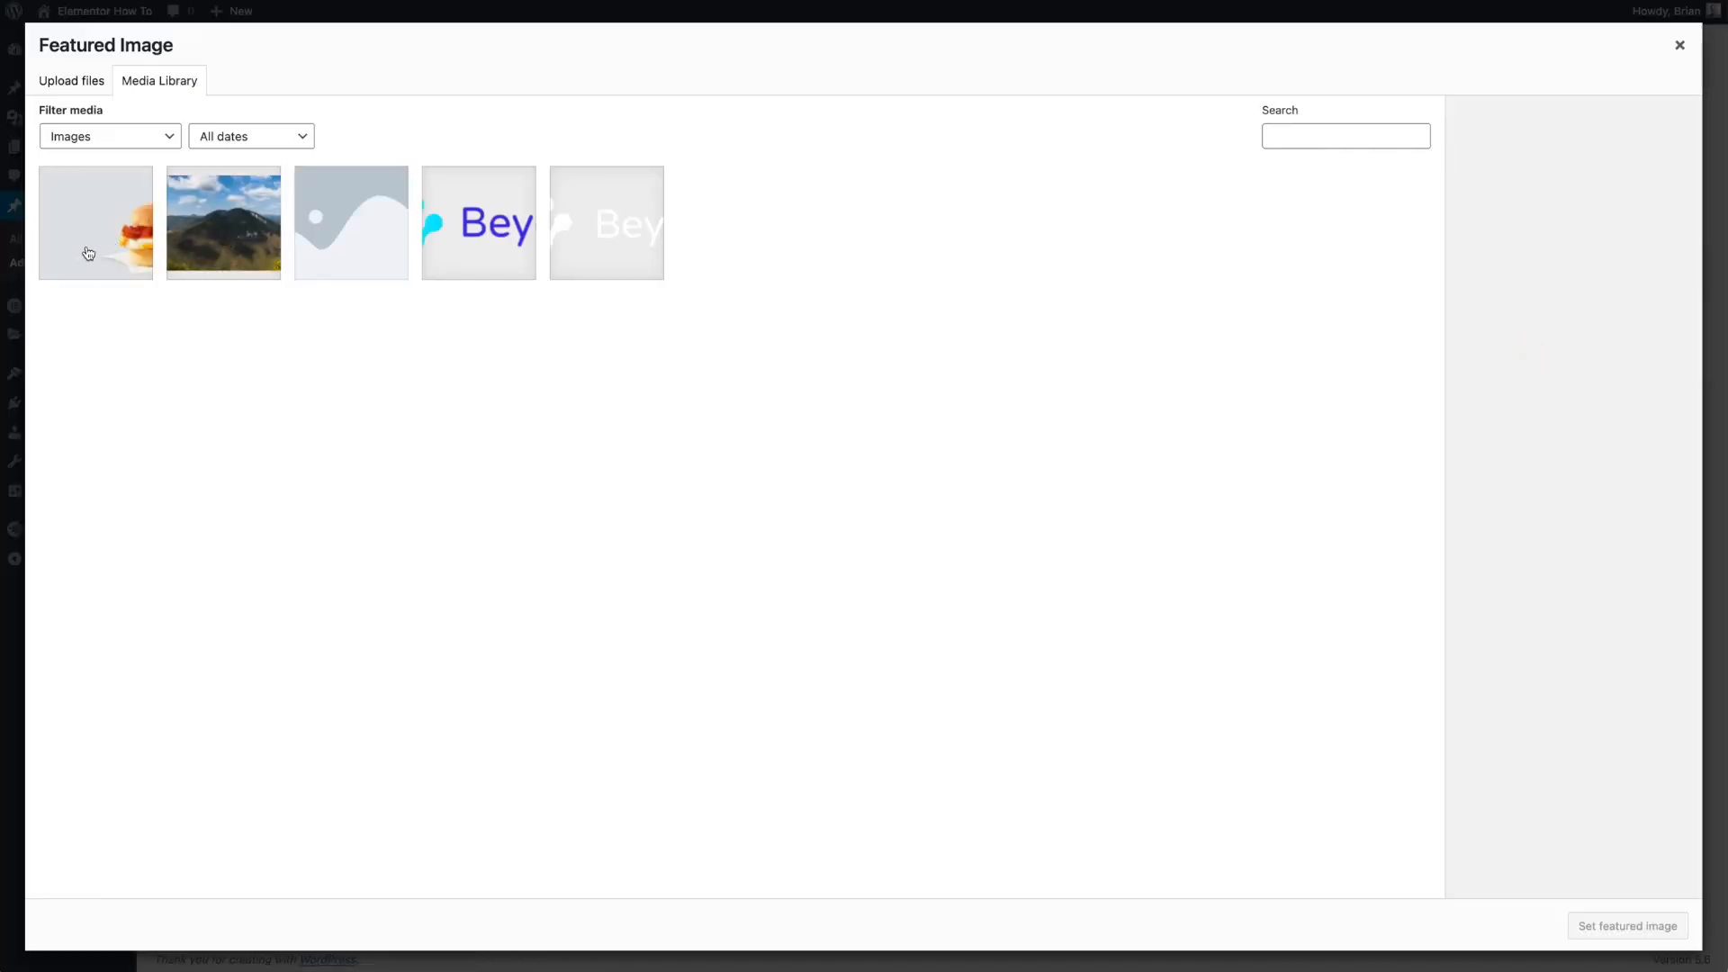
pyautogui.click(349, 230)
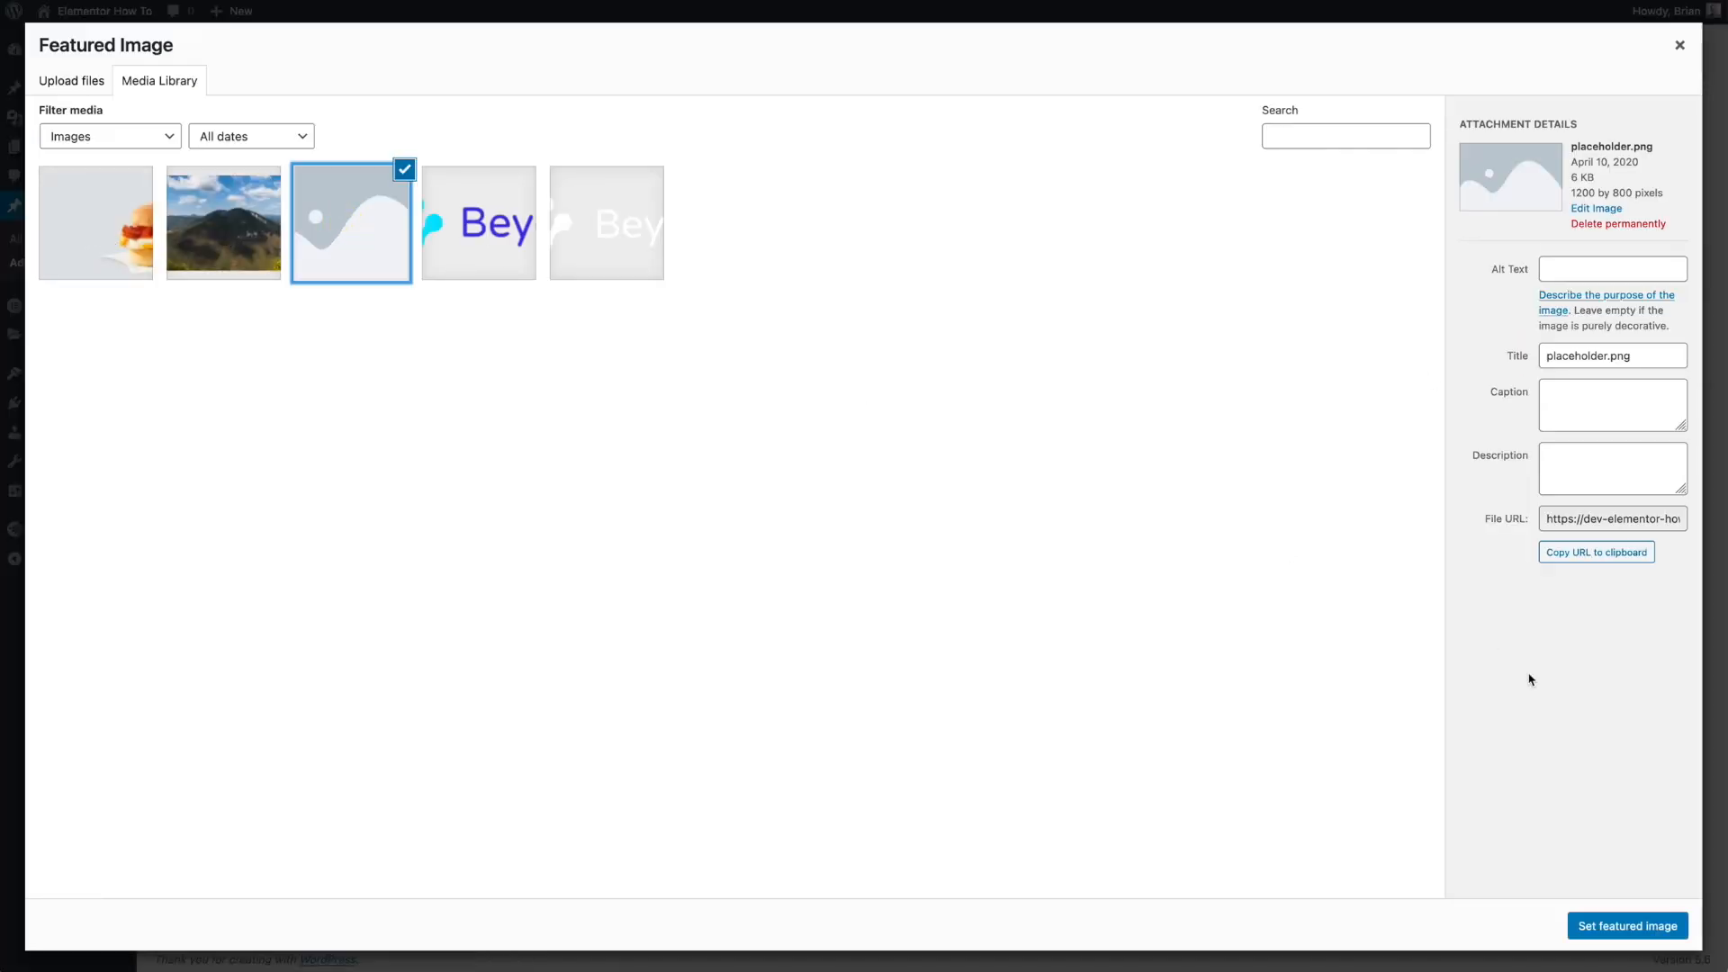
pyautogui.click(1604, 923)
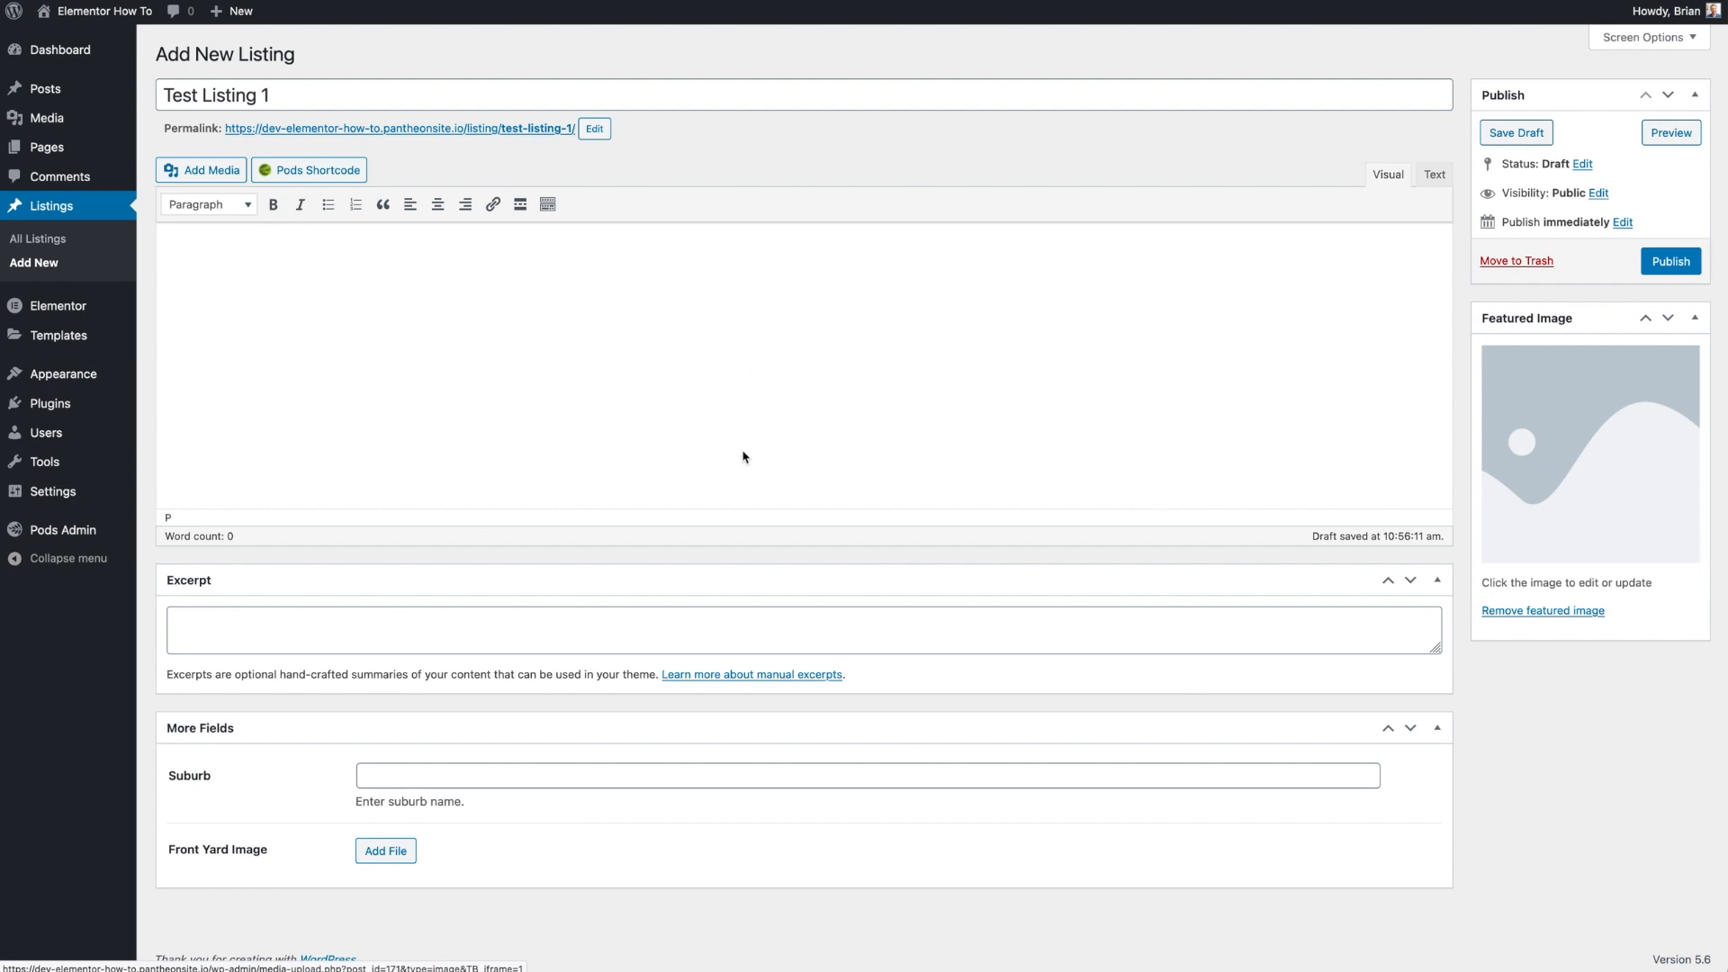
# - Attach the 2742_small_US_en image from the media library to the Front Yard Image field
pyautogui.click(412, 855)
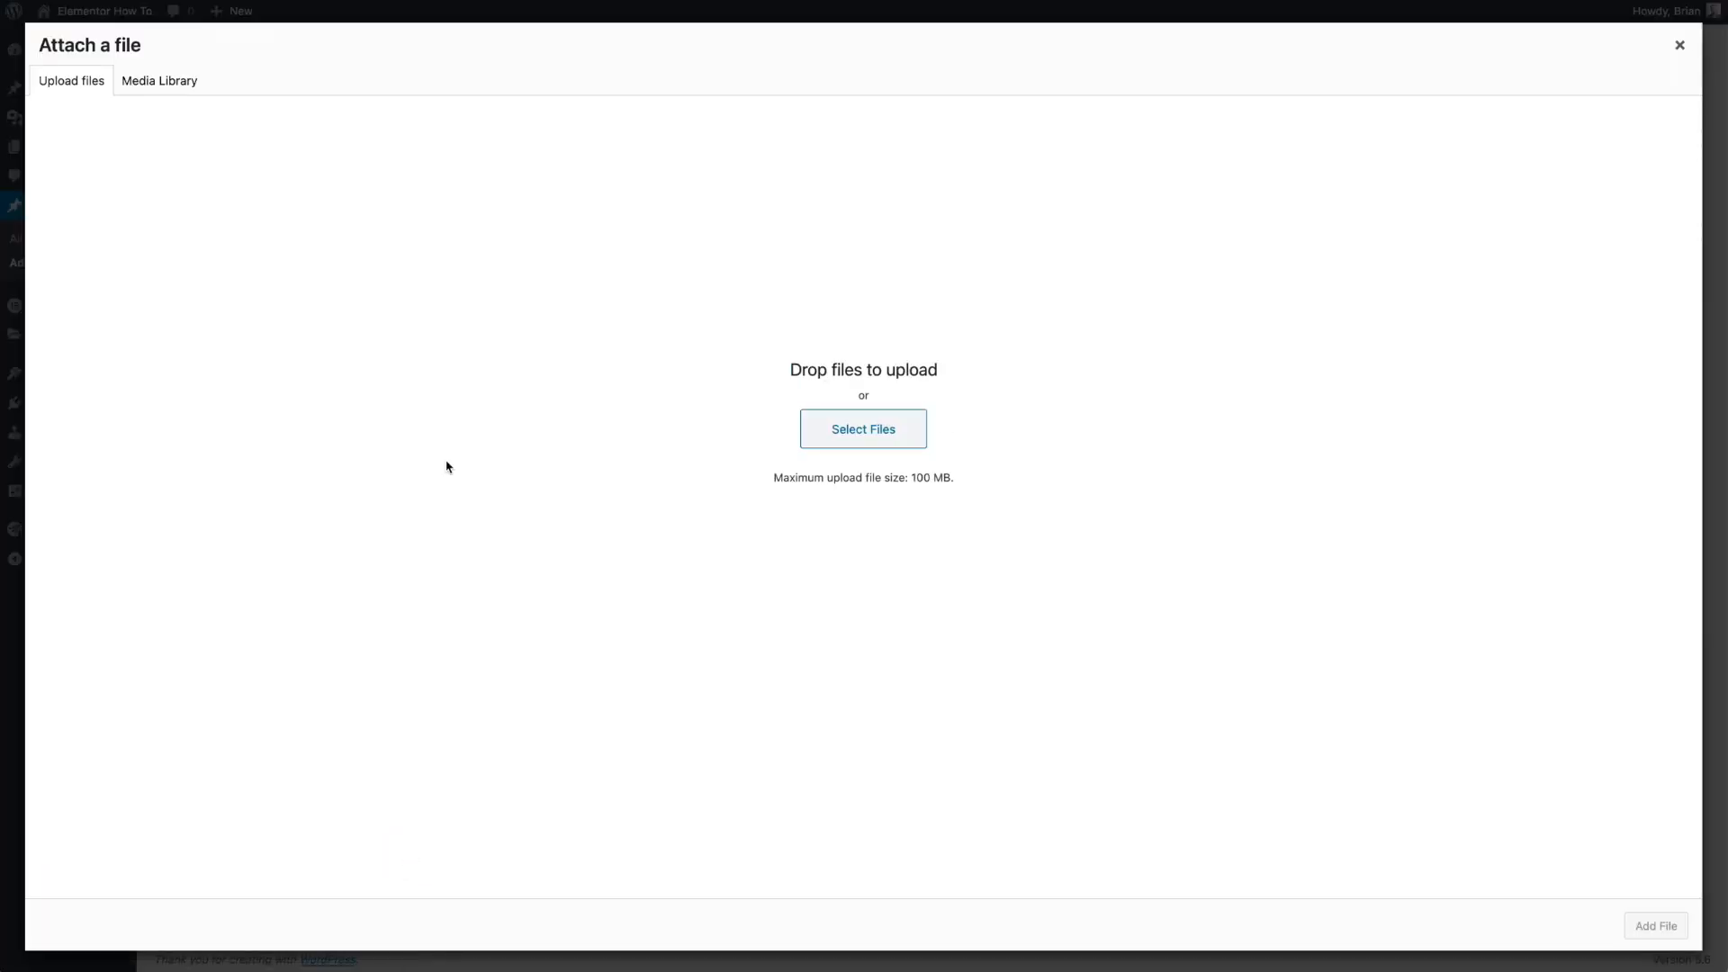
pyautogui.click(166, 81)
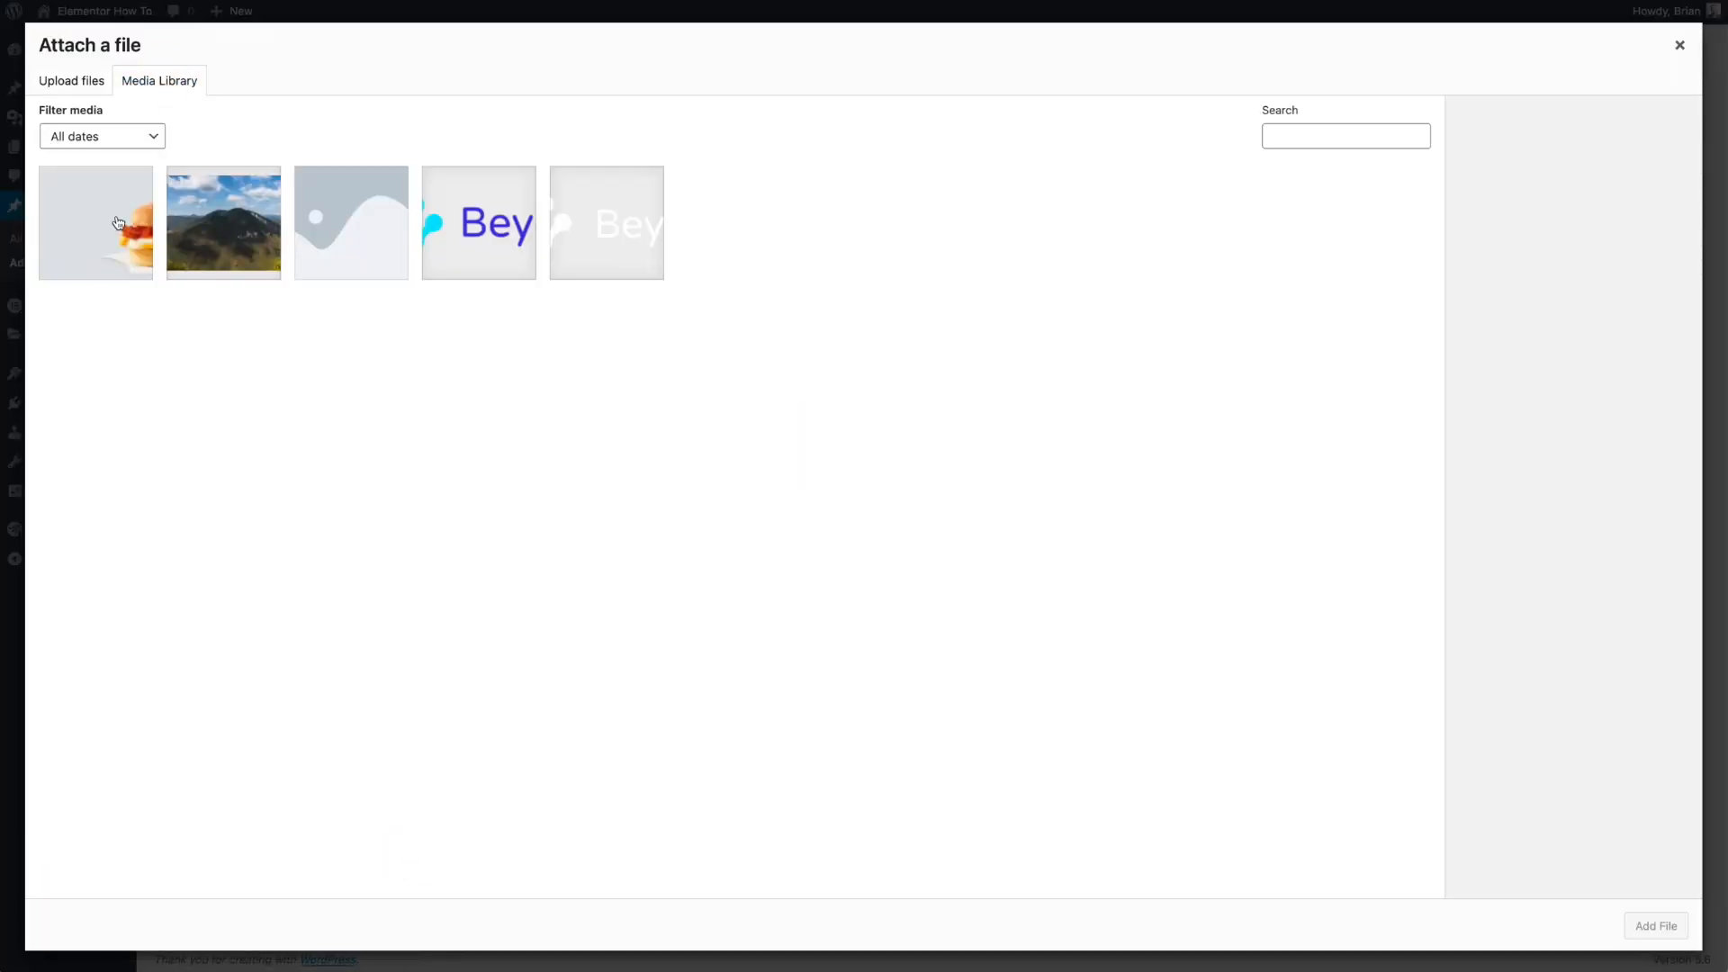
pyautogui.click(204, 234)
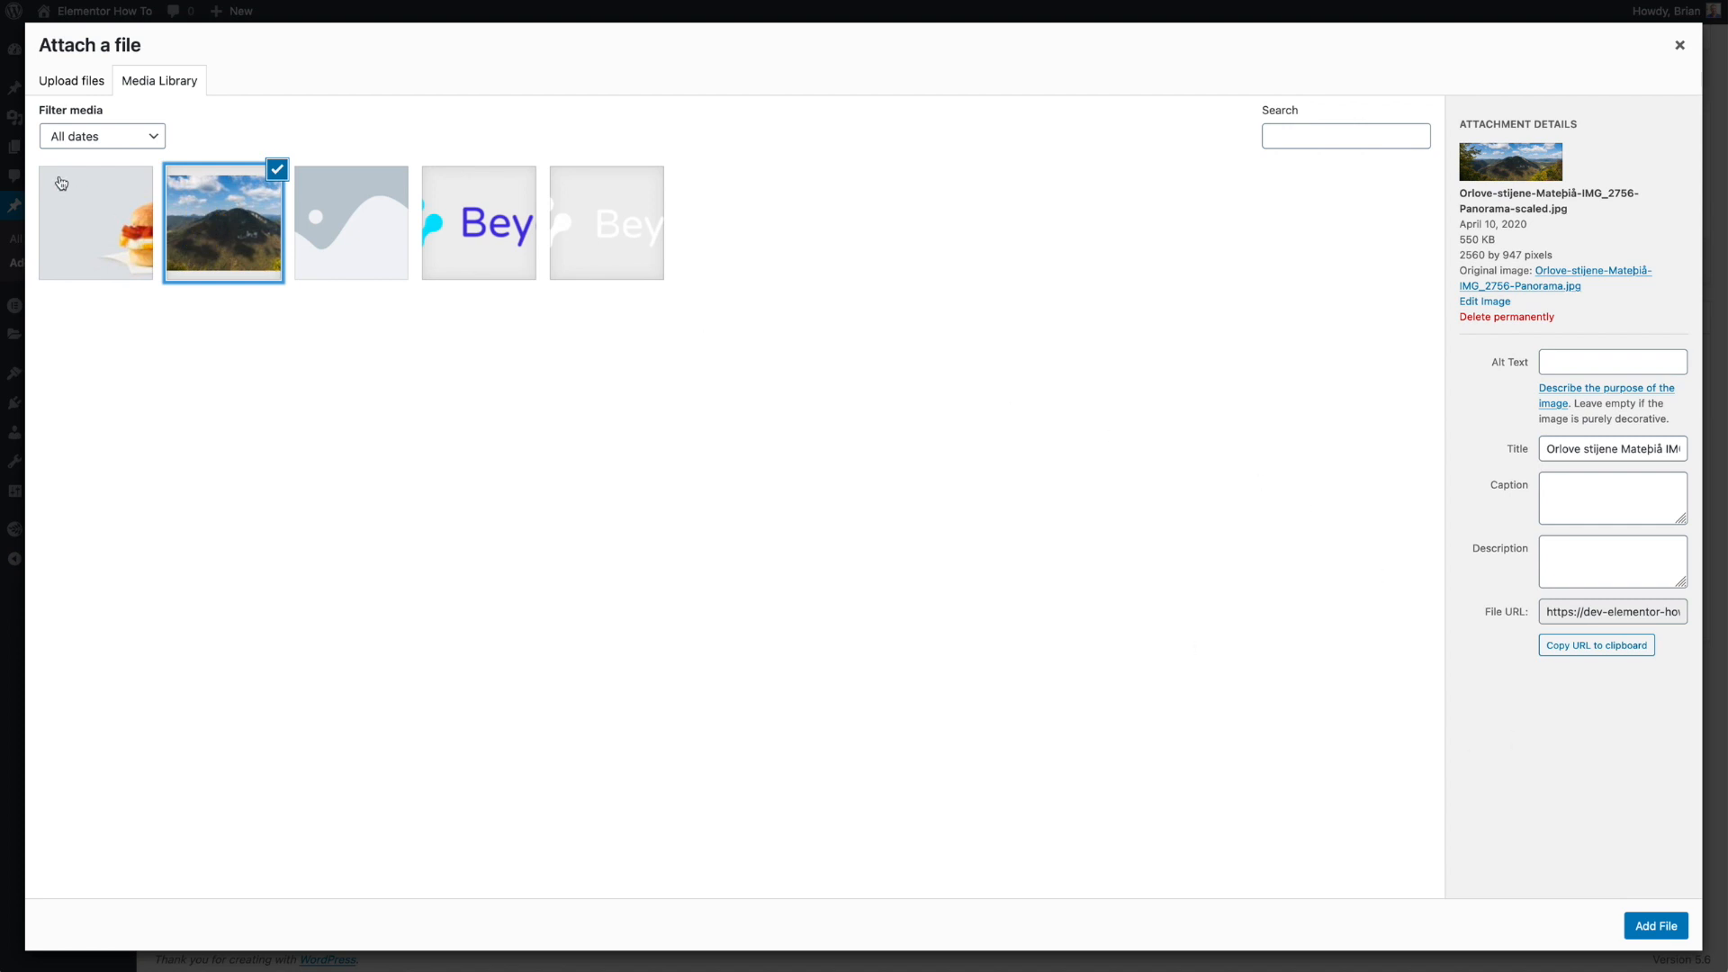
pyautogui.click(72, 216)
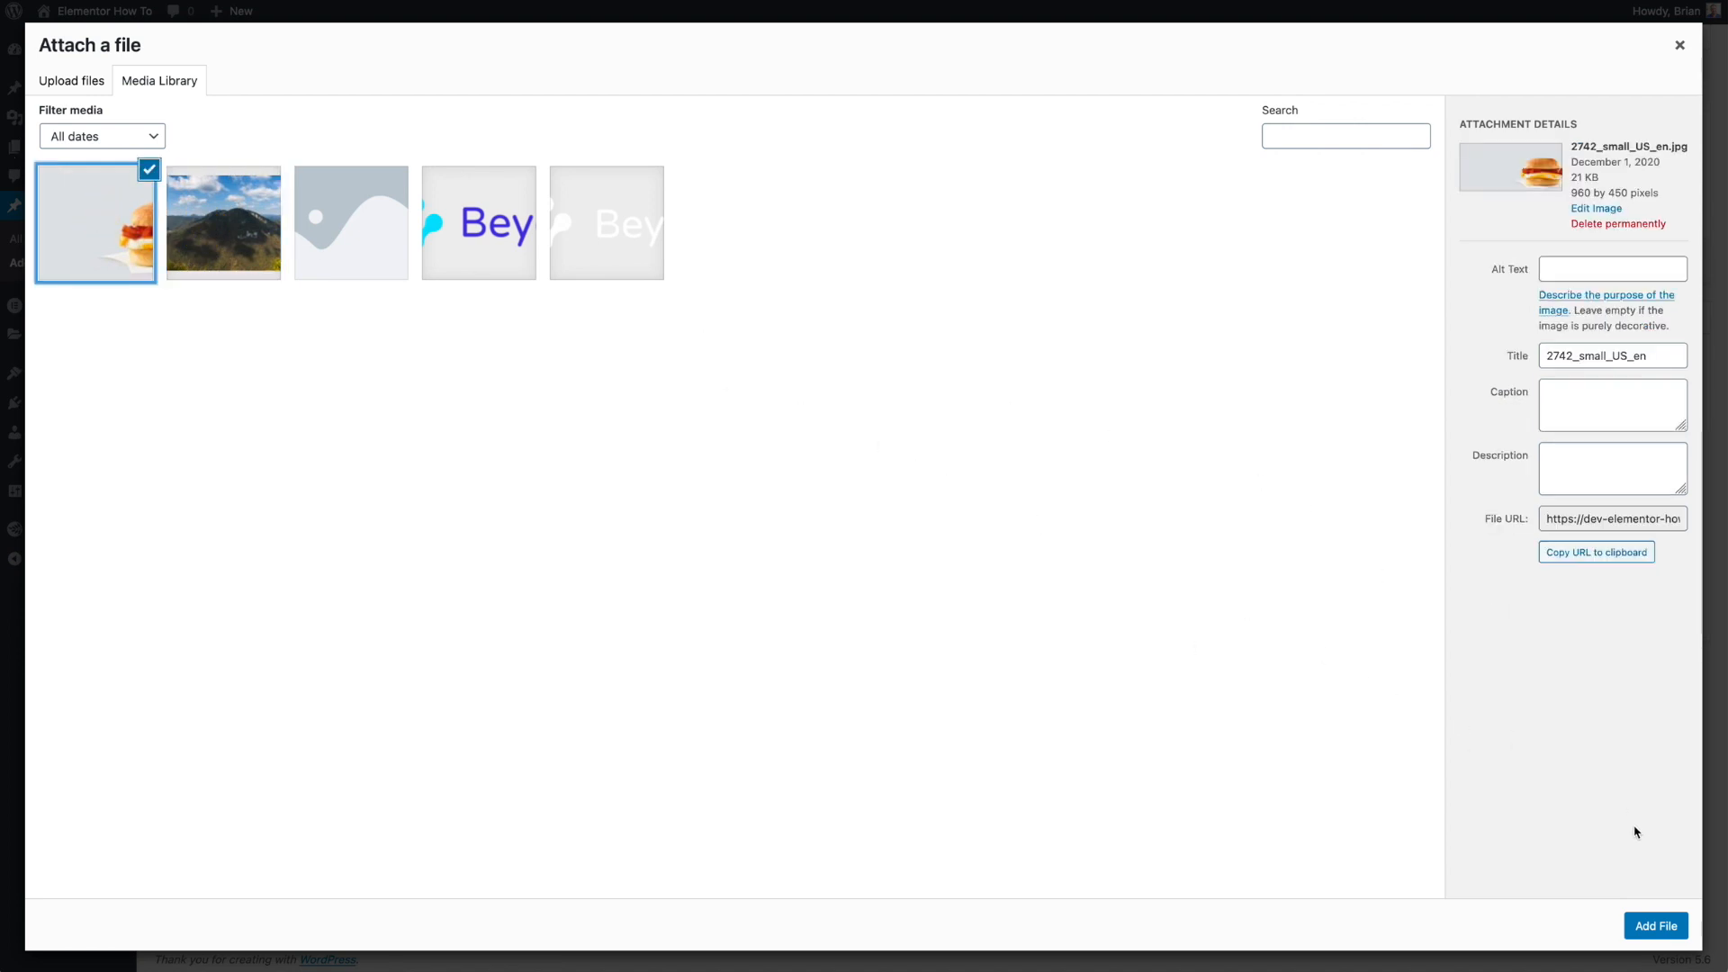
pyautogui.click(1659, 926)
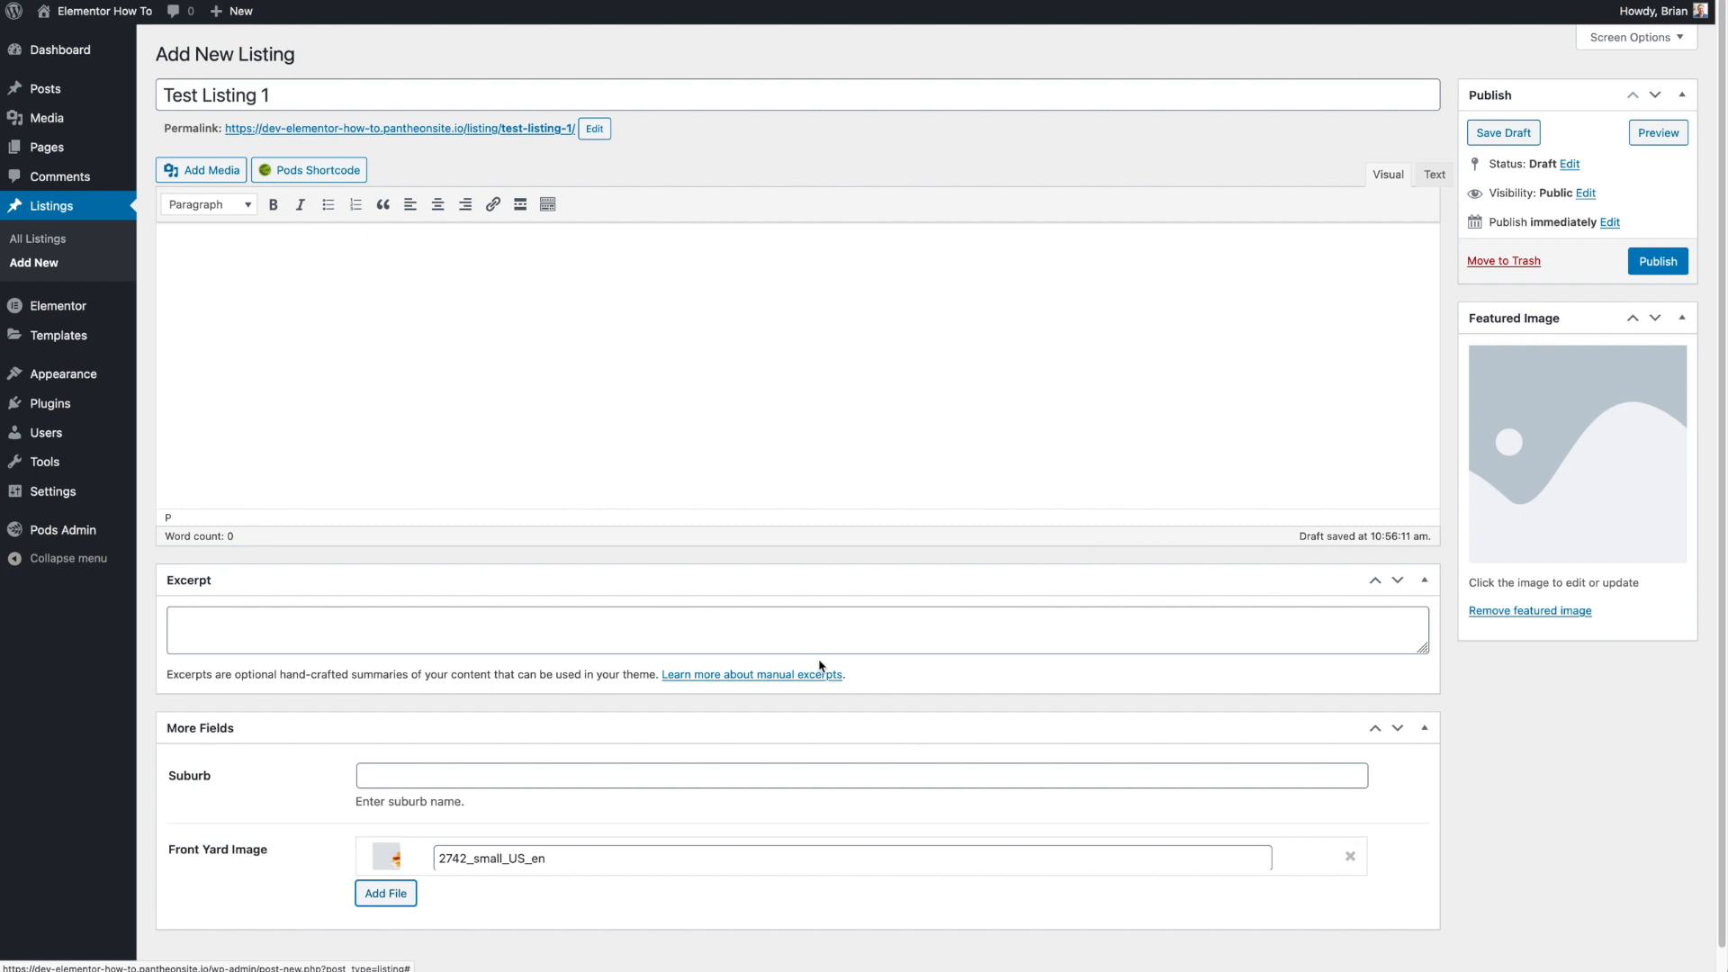
# - Enter Suburb Name in the Suburb field and publish the listing
pyautogui.click(501, 775)
pyautogui.write('Suburb Name')
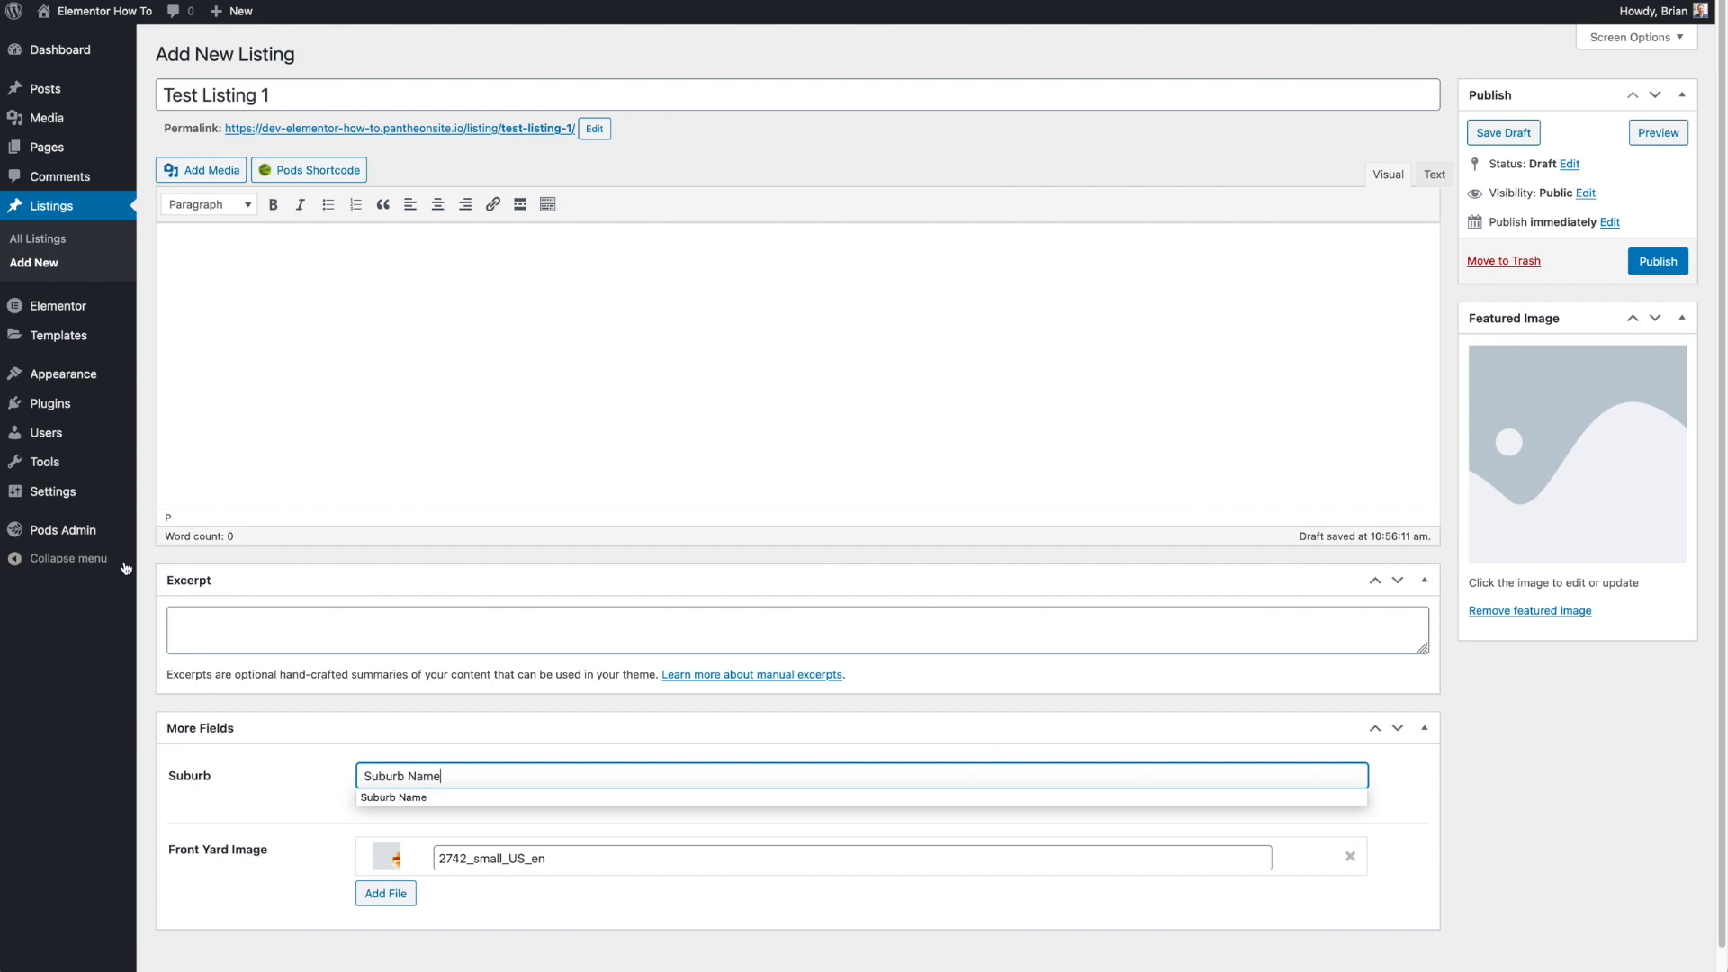
pyautogui.click(208, 628)
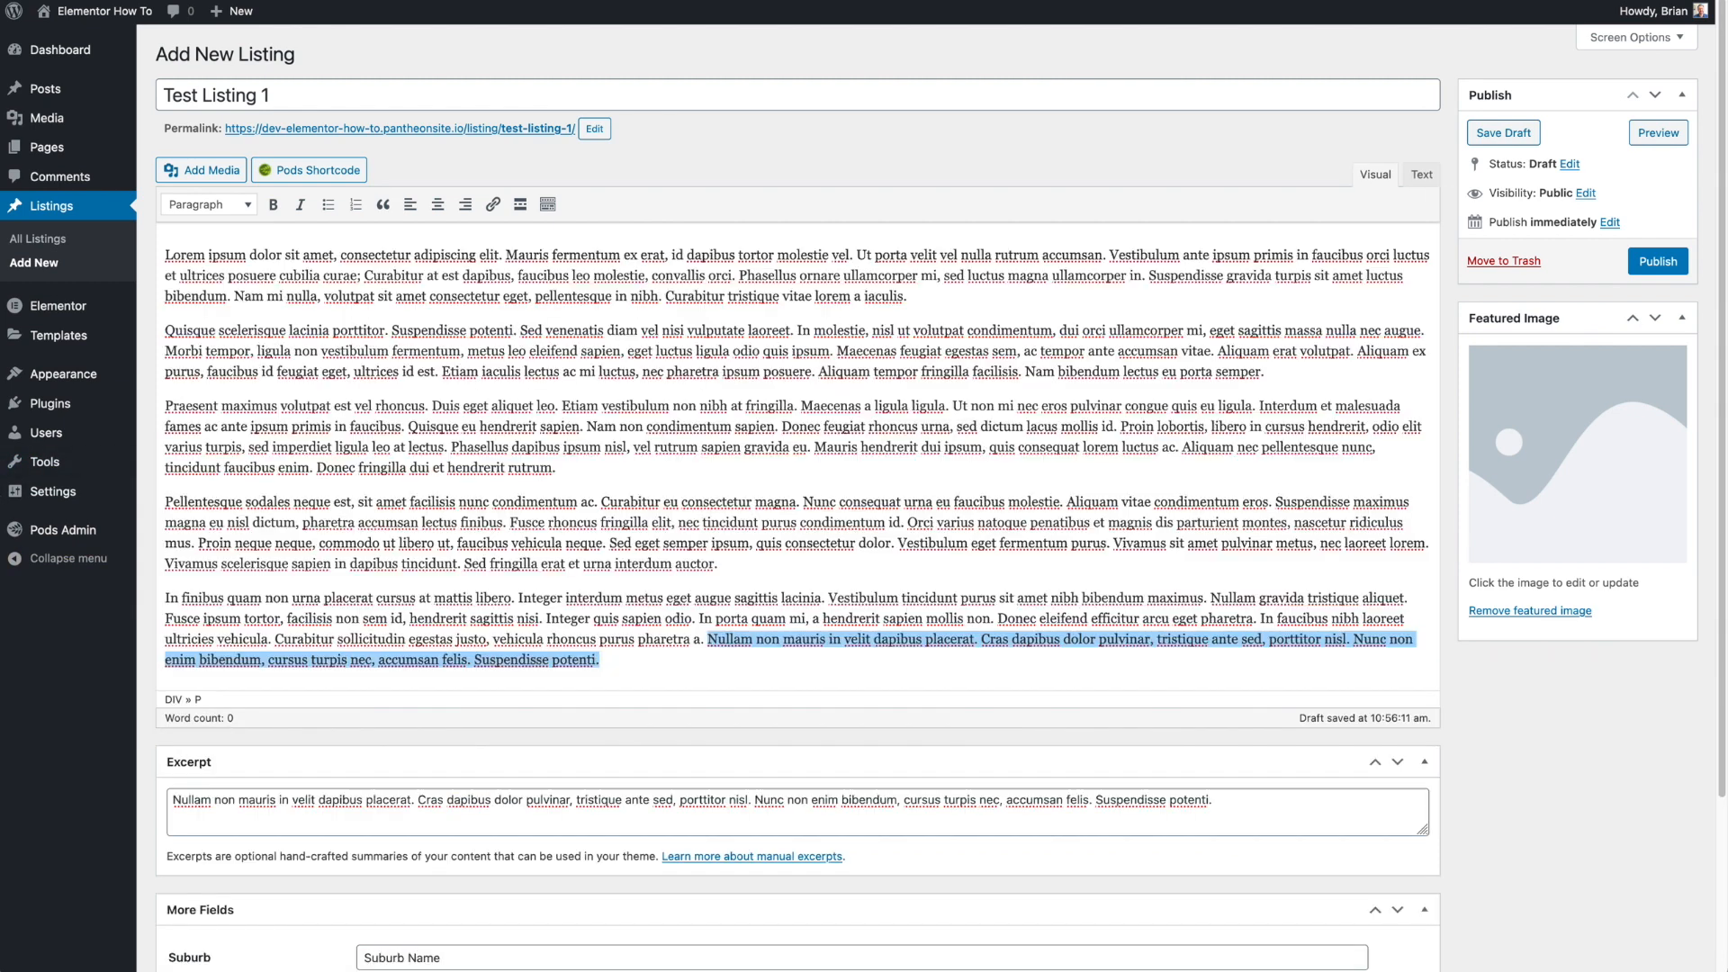
pyautogui.click(1654, 265)
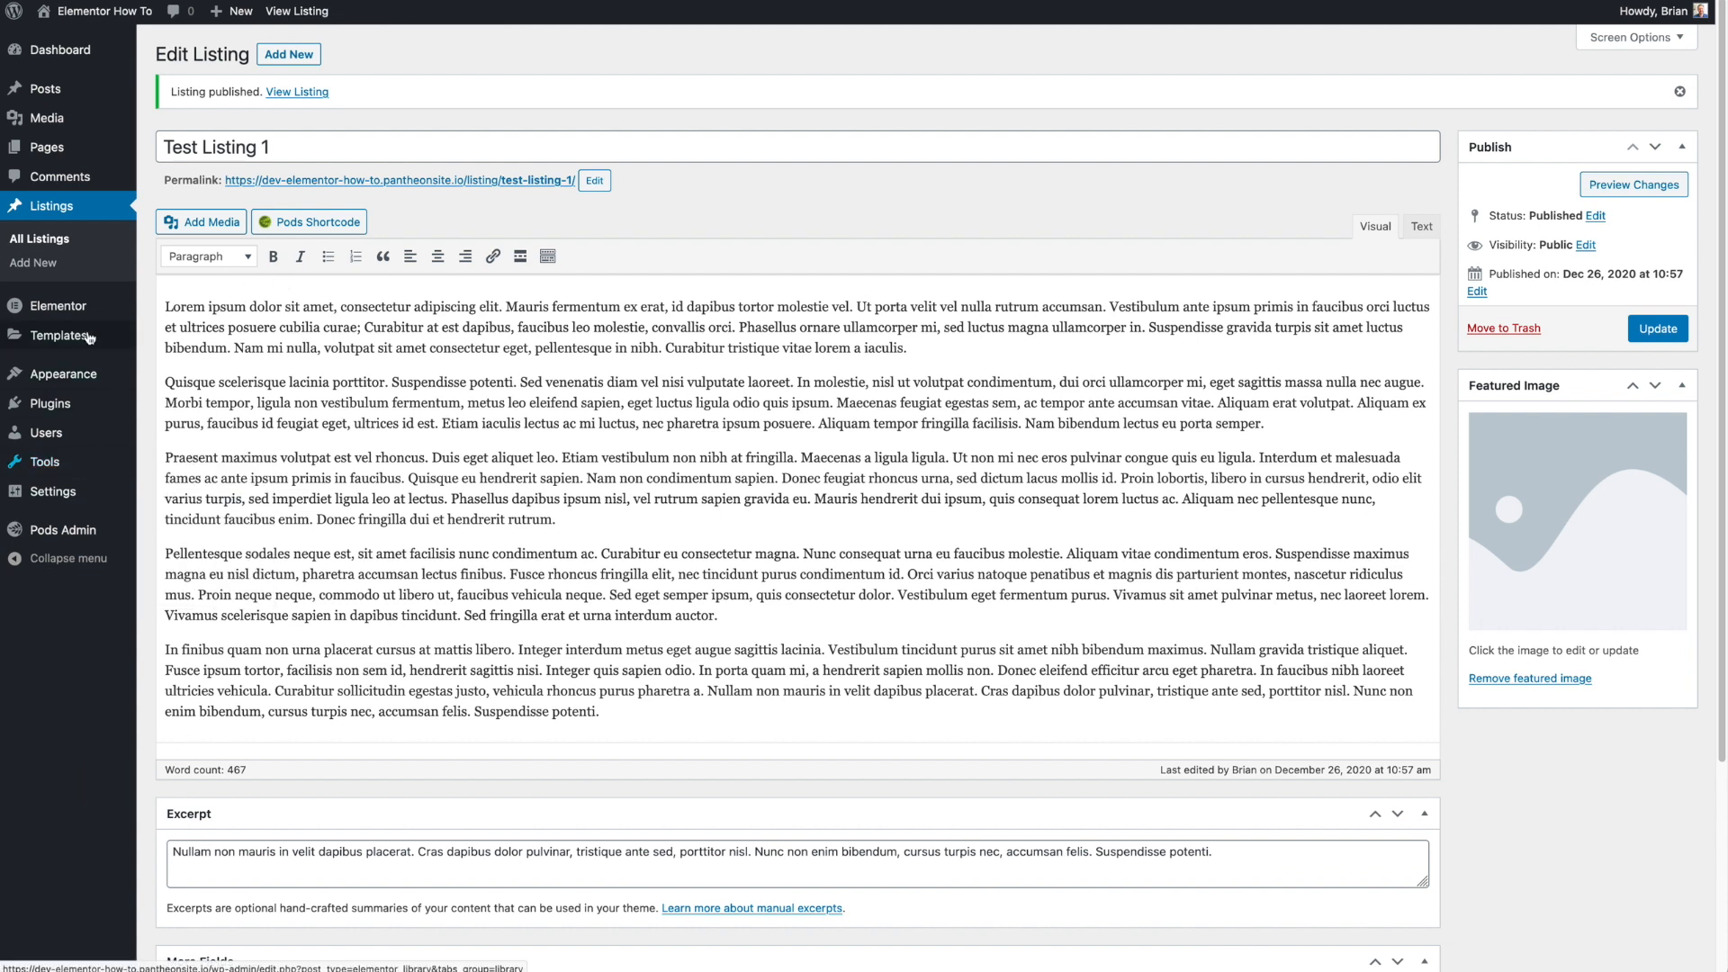
# - Create a new Single Post template in Theme Builder with a name beginning List
pyautogui.moveTo(90, 336)
pyautogui.click(168, 393)
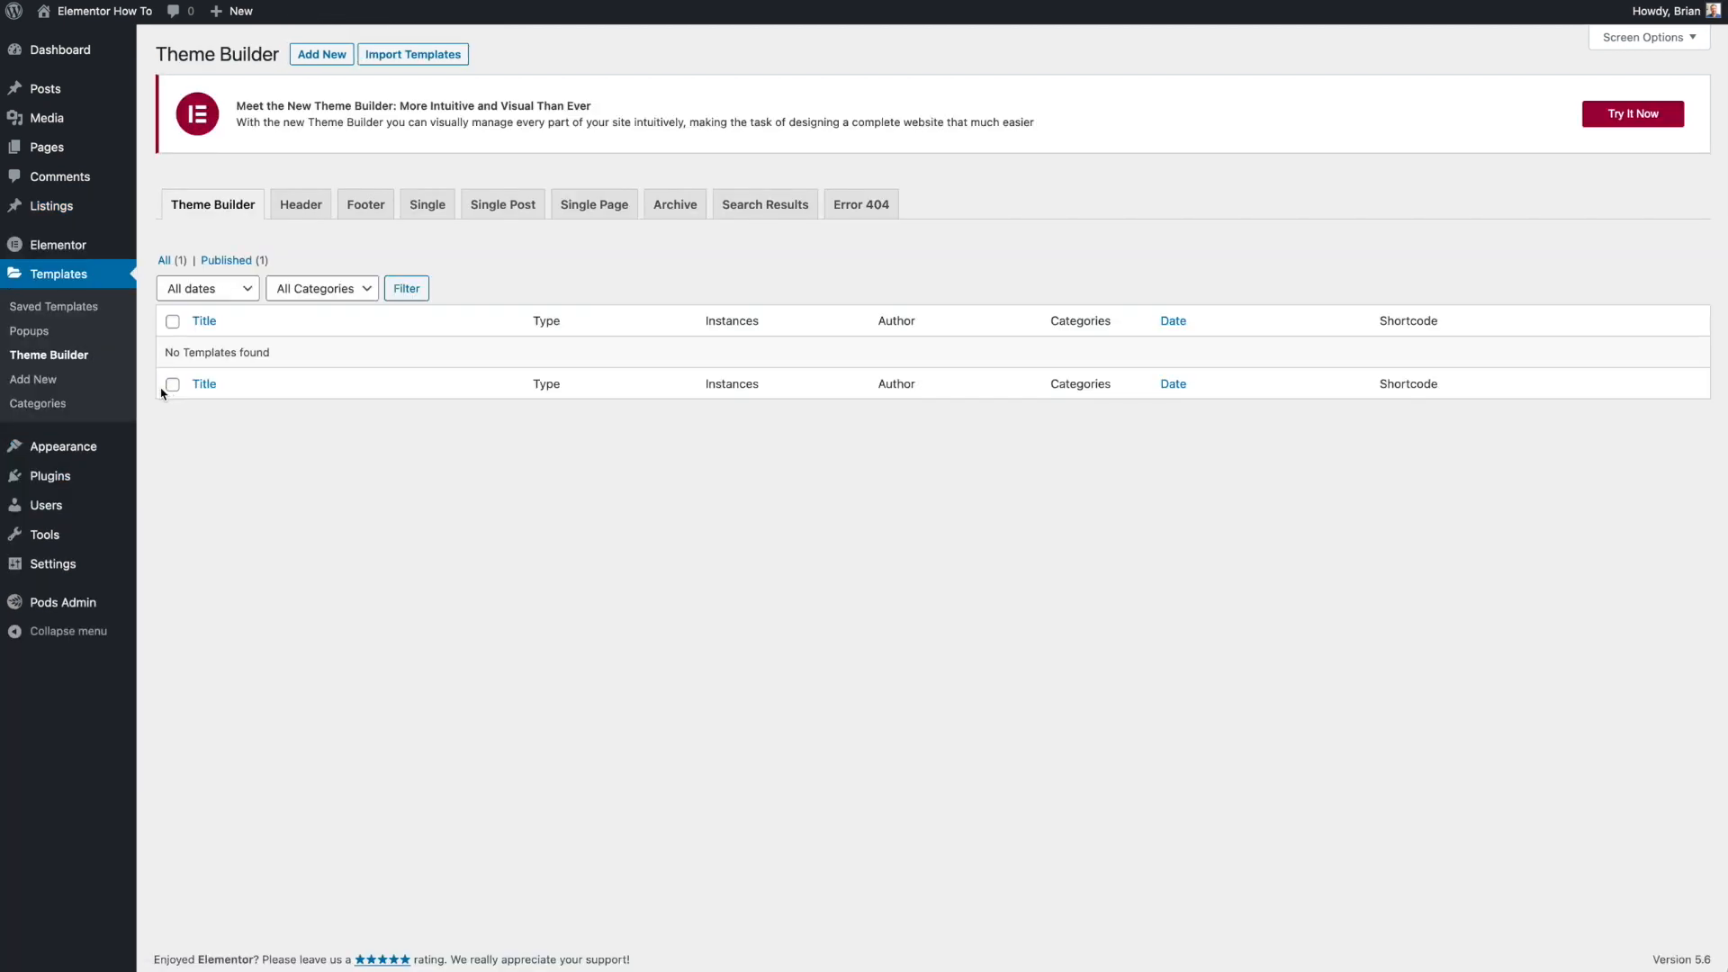
pyautogui.click(501, 213)
pyautogui.click(905, 526)
pyautogui.click(945, 561)
pyautogui.write('Listing')
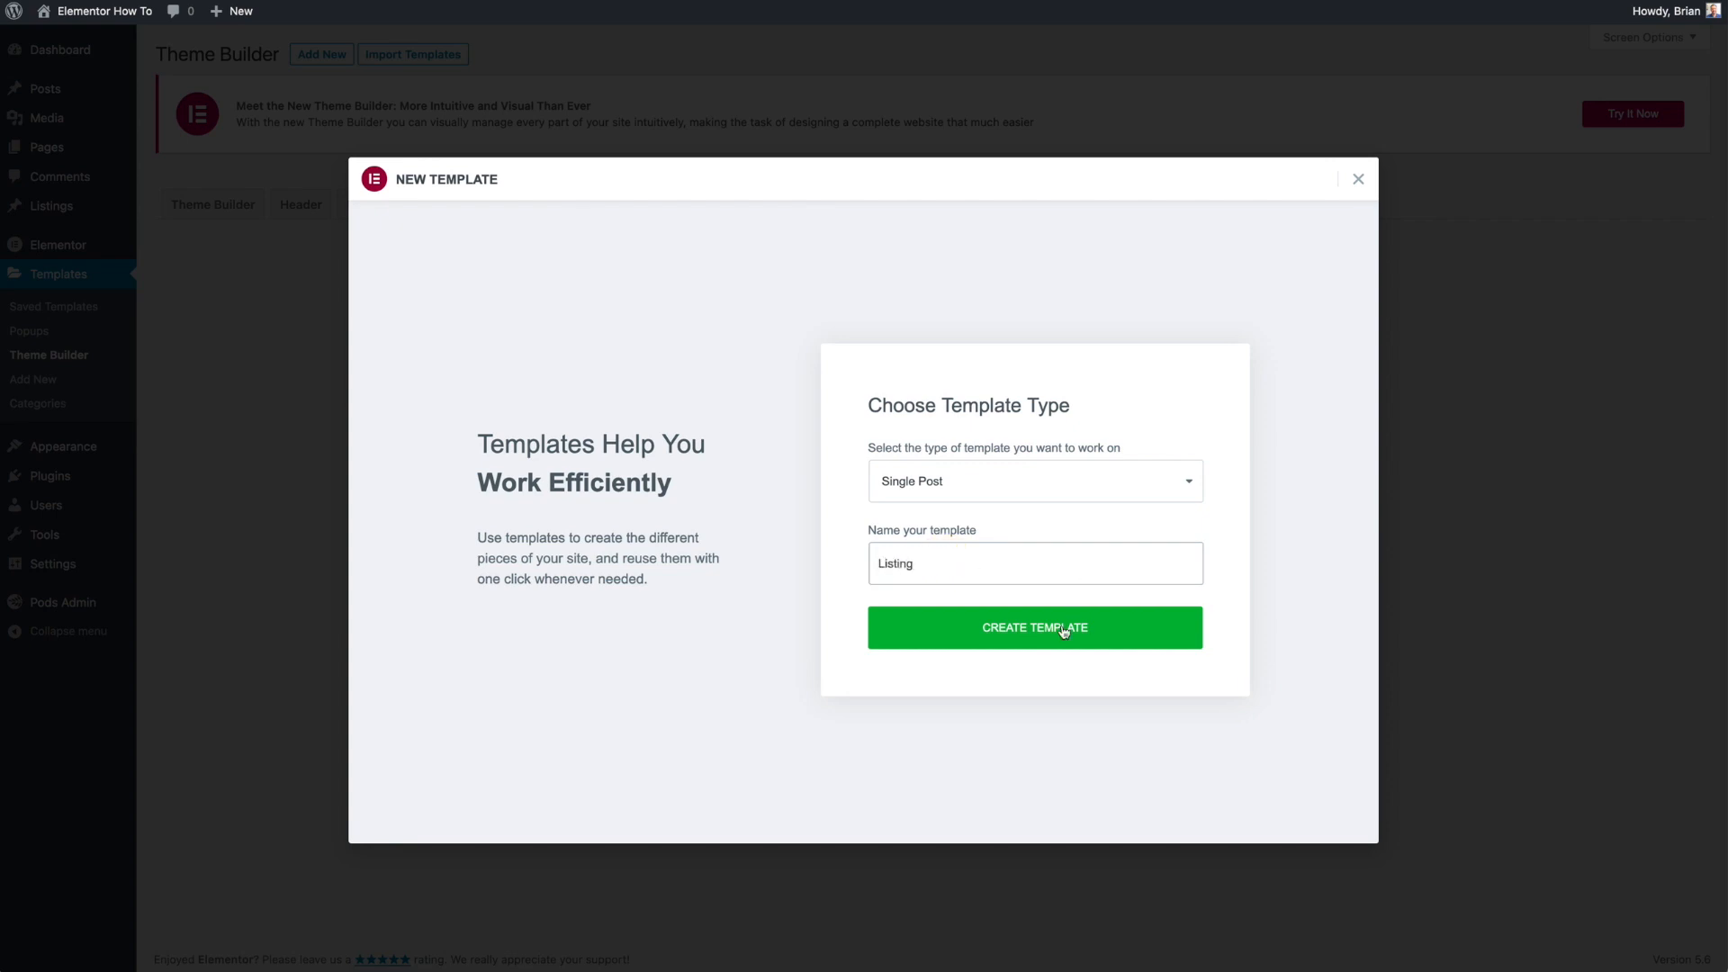
pyautogui.click(1063, 632)
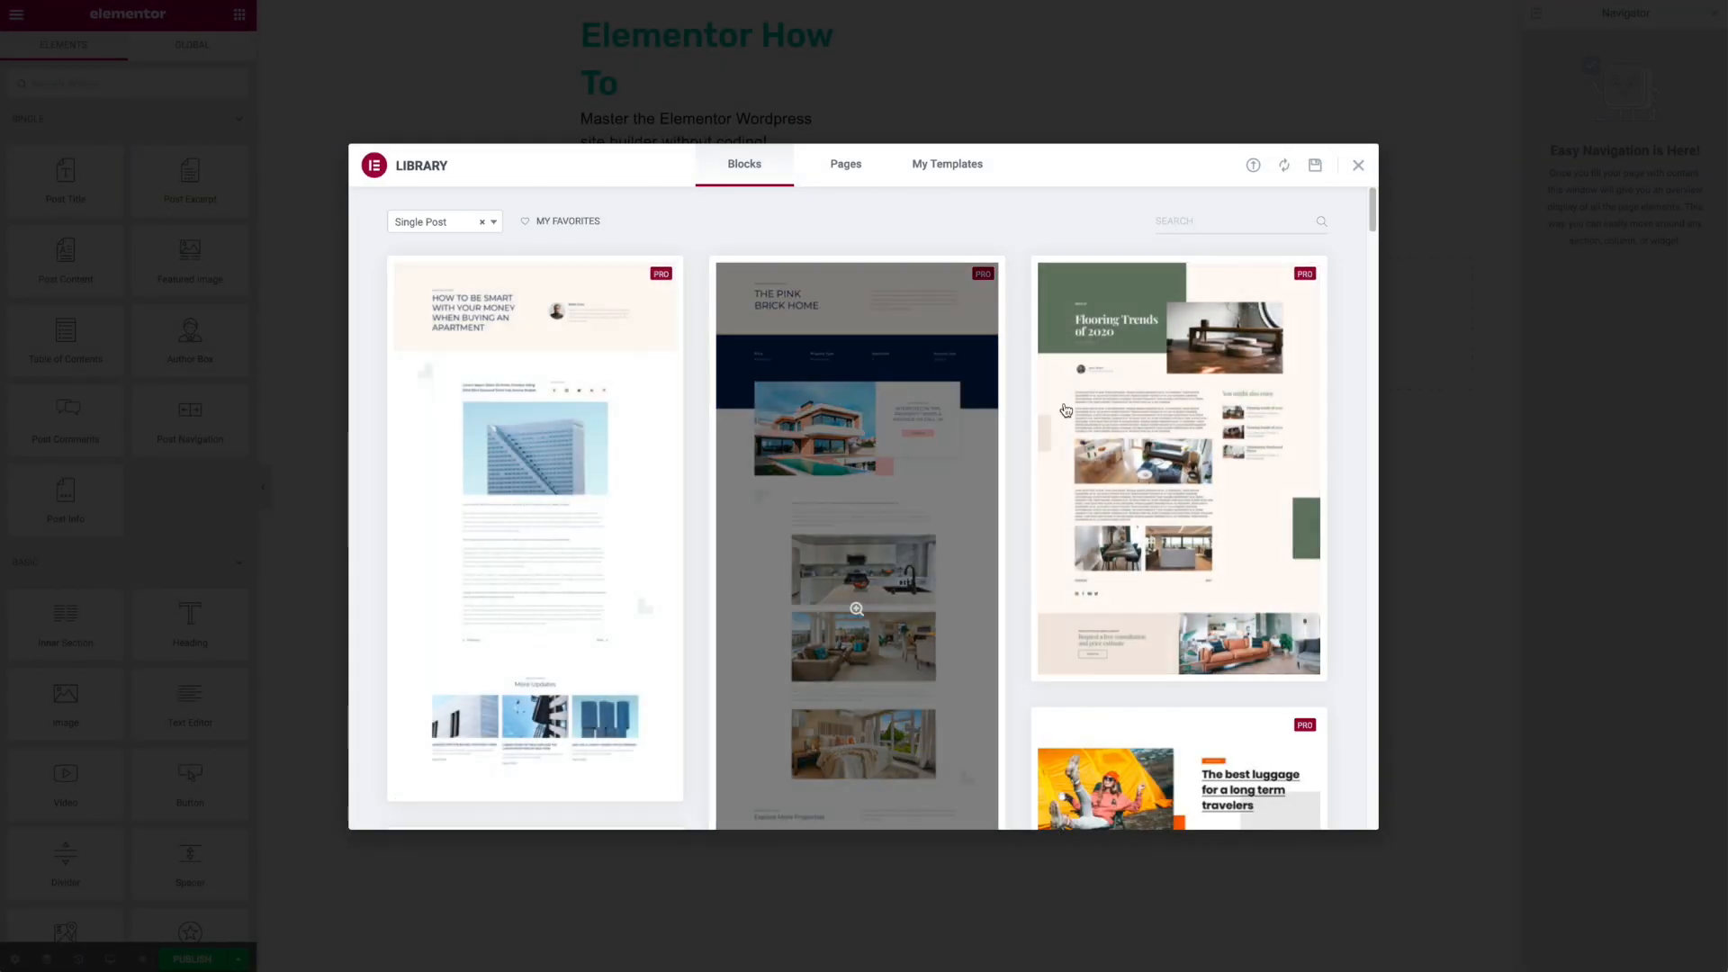
# - Close the template library and add a single-column section to the Single Post template, returning to the widgets panel
pyautogui.click(1358, 164)
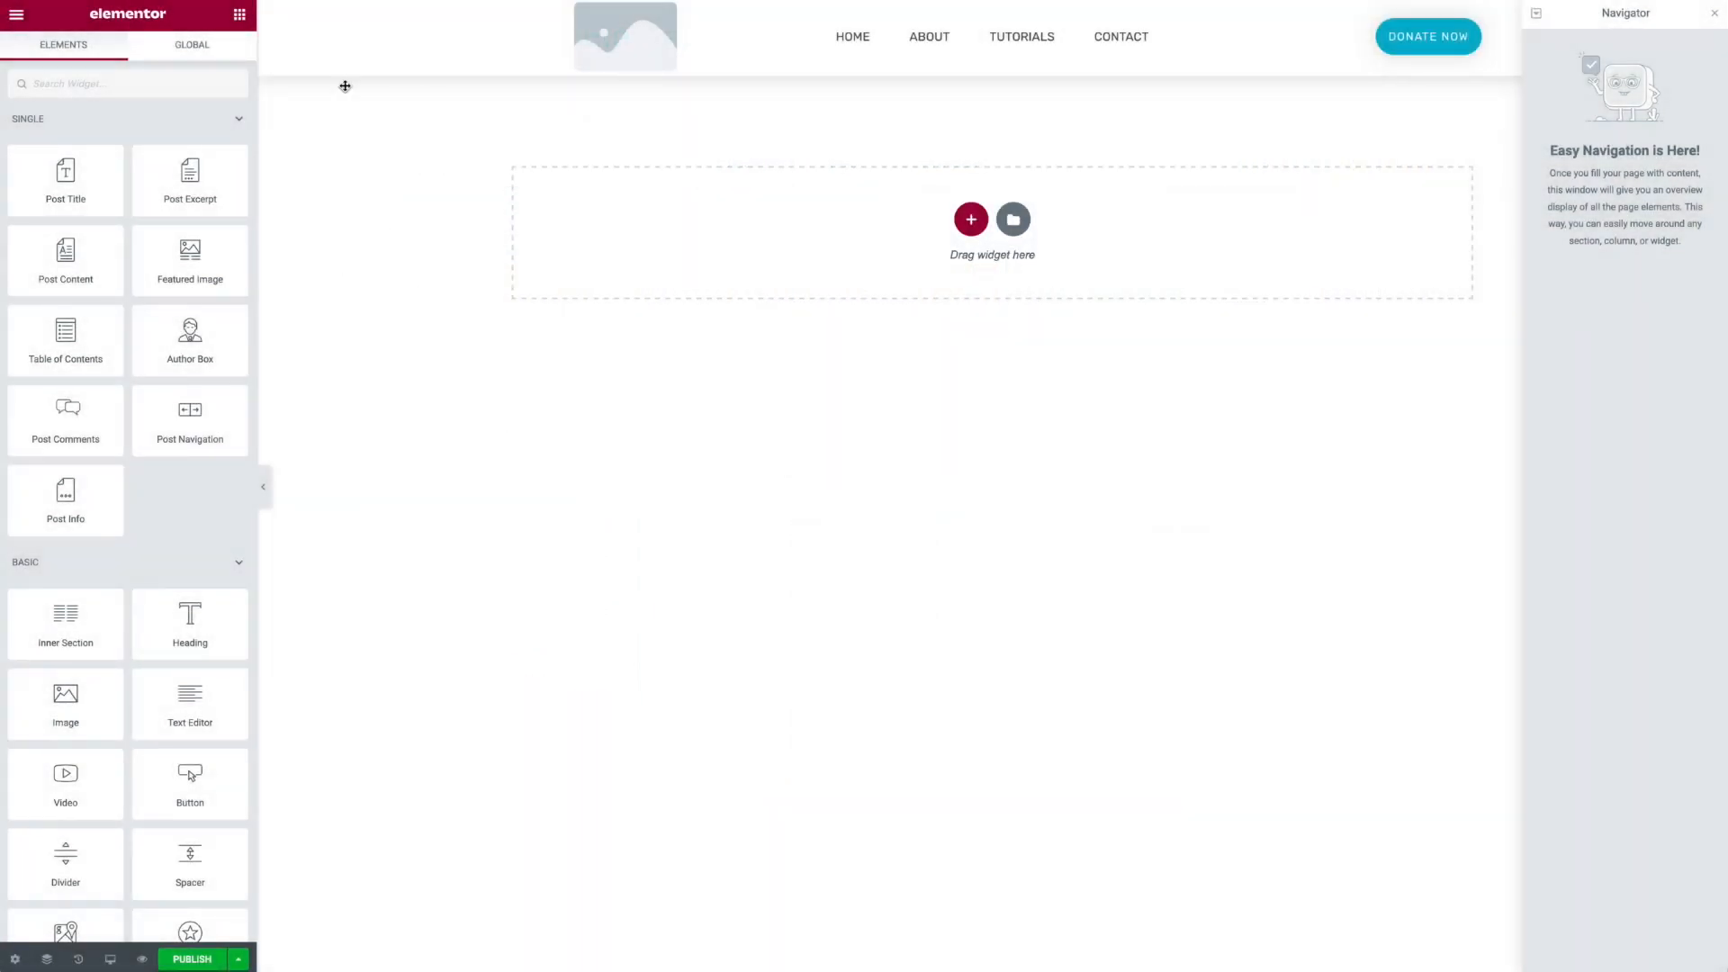
pyautogui.click(609, 707)
pyautogui.click(971, 225)
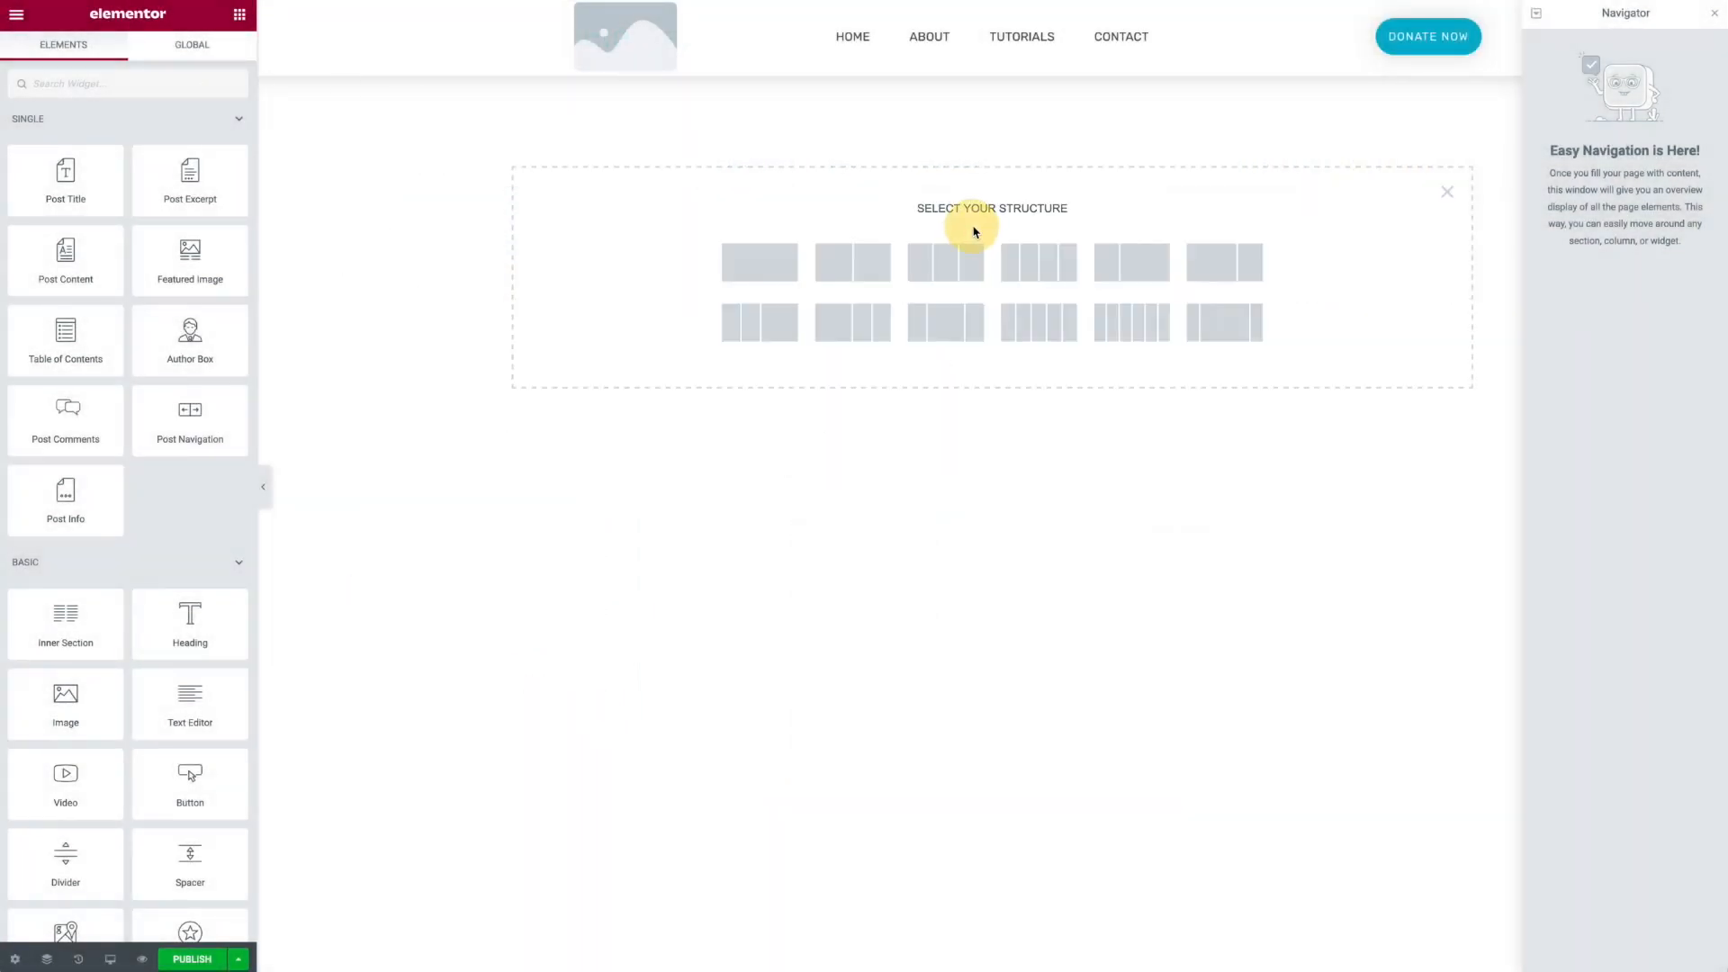
pyautogui.click(764, 273)
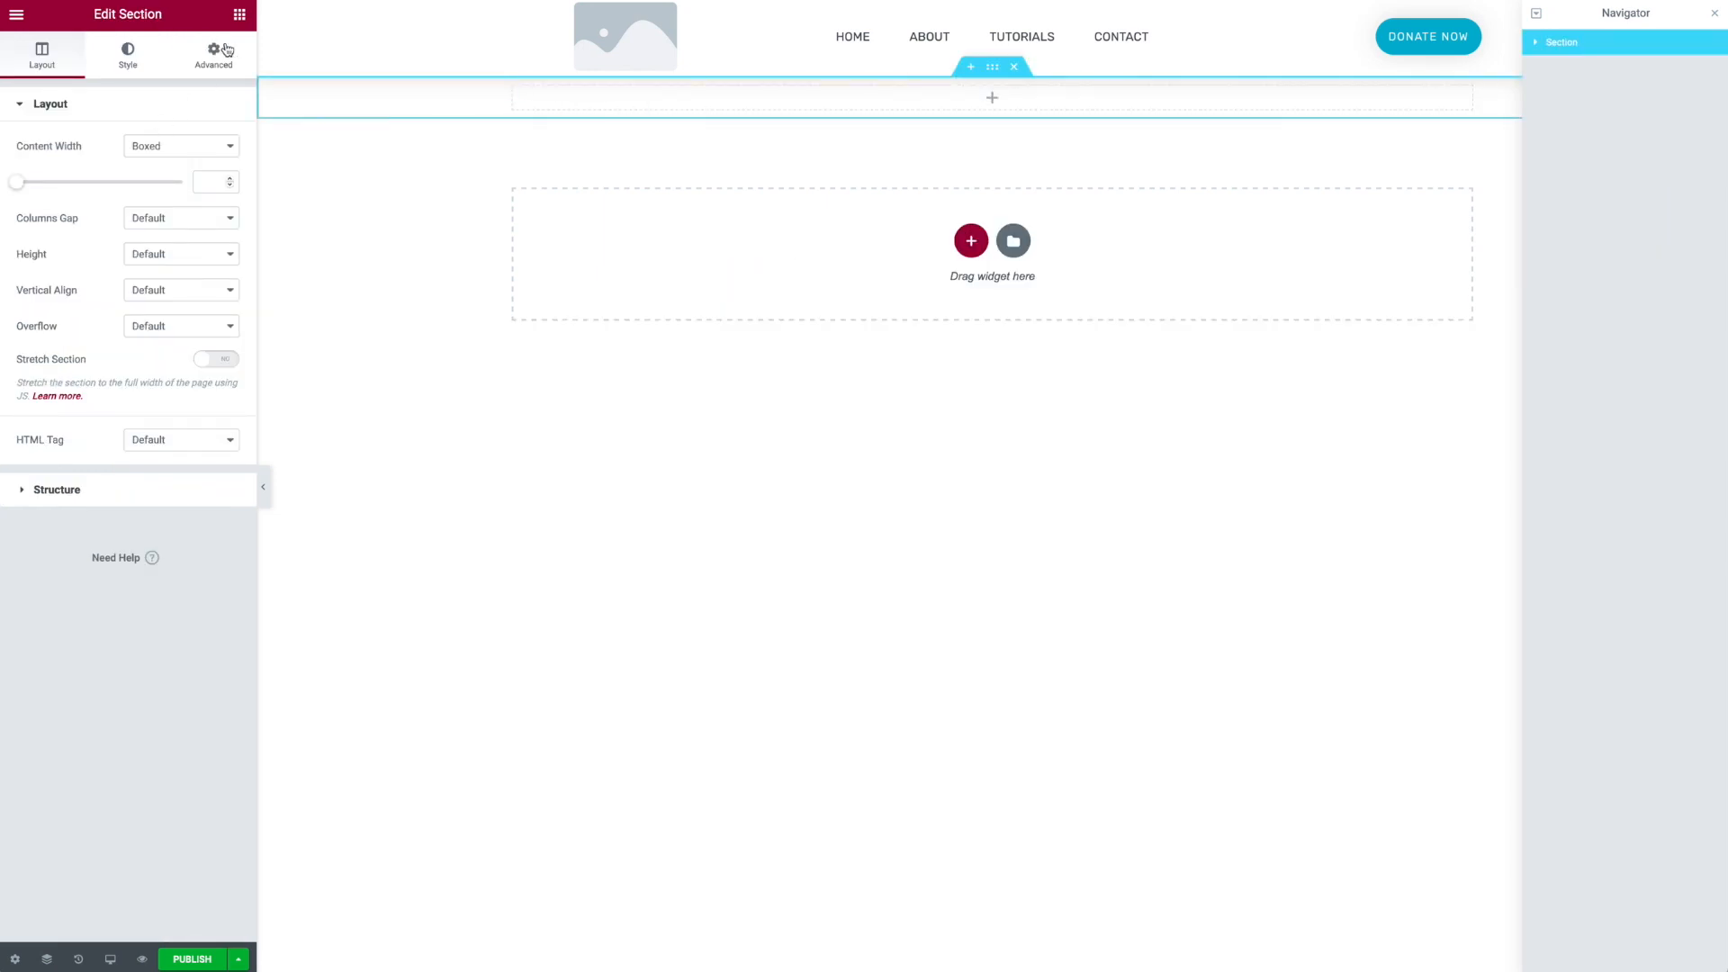
pyautogui.click(237, 14)
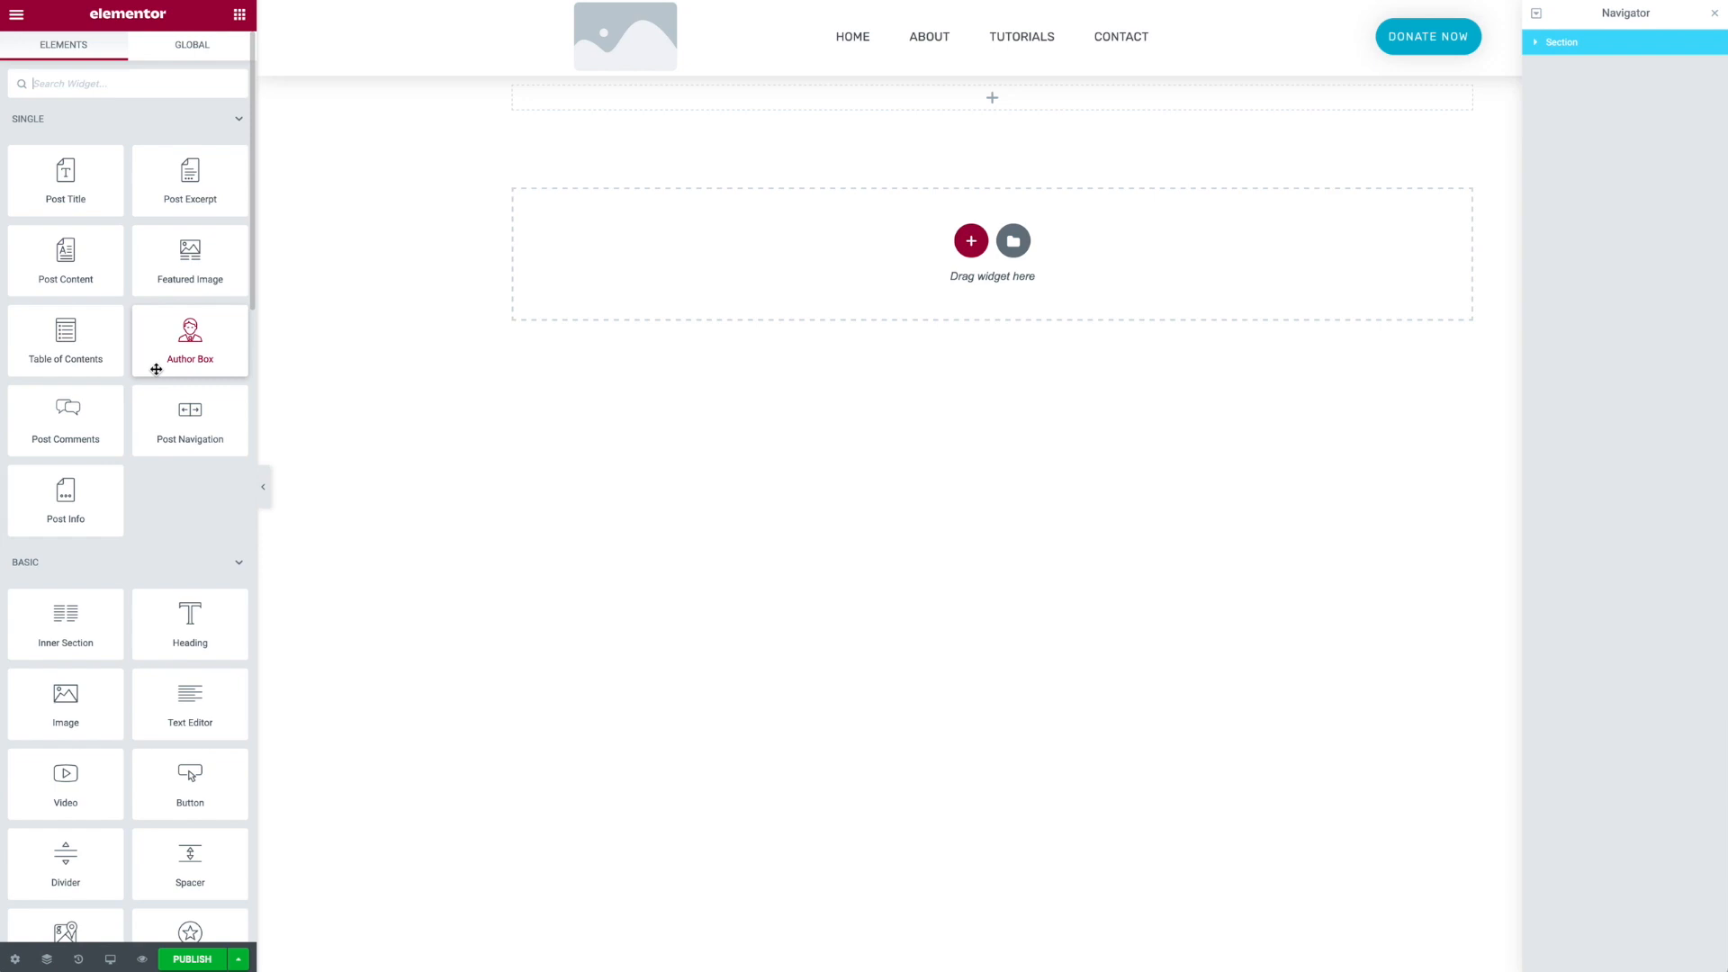
# - Add a Featured Image widget into the empty section of the template
pyautogui.moveTo(190, 256); pyautogui.dragTo(582, 110)
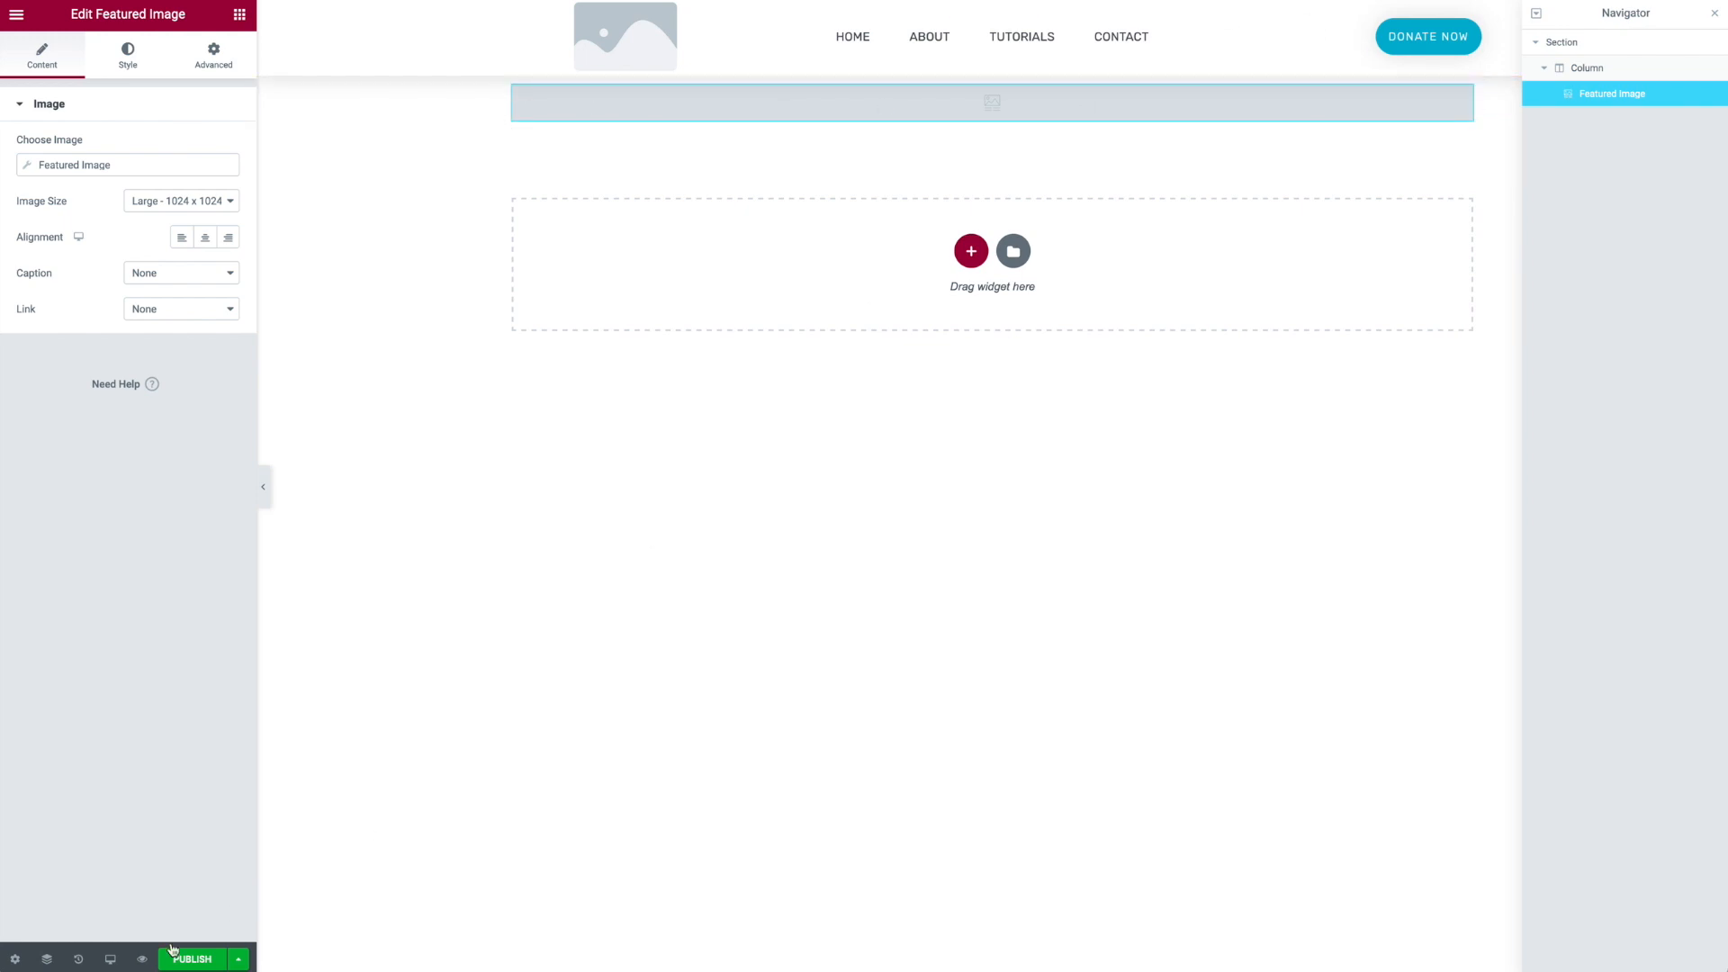
# - In the template's preview settings, preview dynamic content as the Listing Test Listing 1 and apply the preview
pyautogui.click(16, 961)
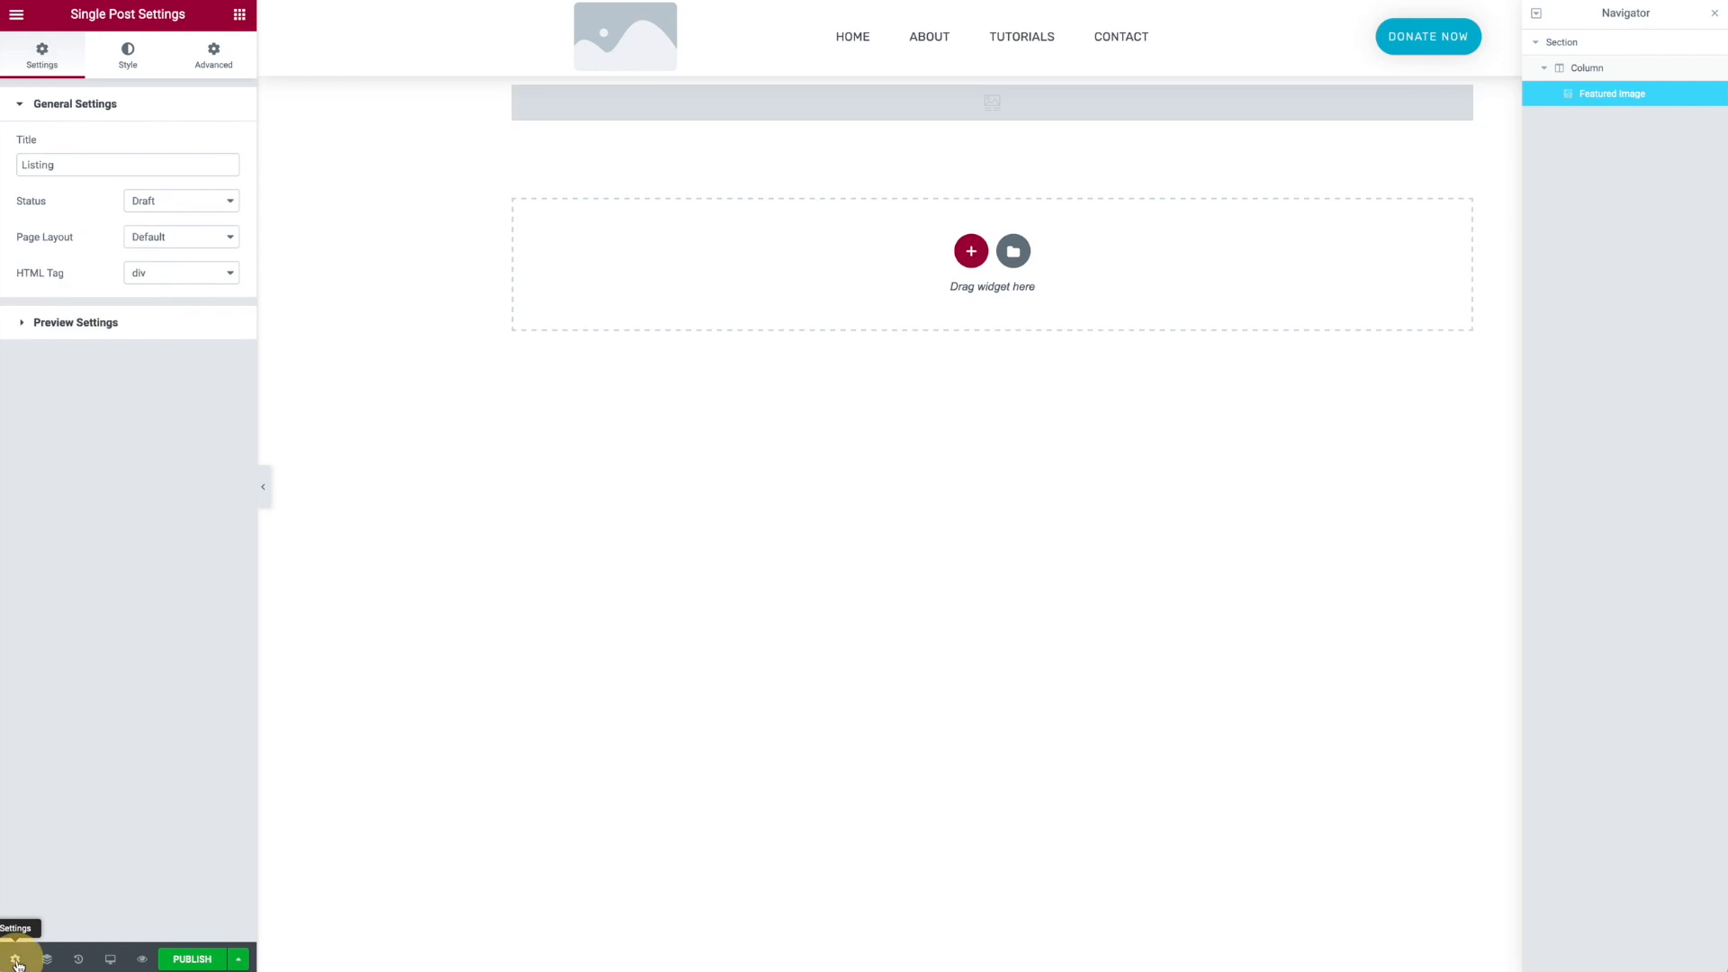
pyautogui.click(61, 326)
pyautogui.click(118, 208)
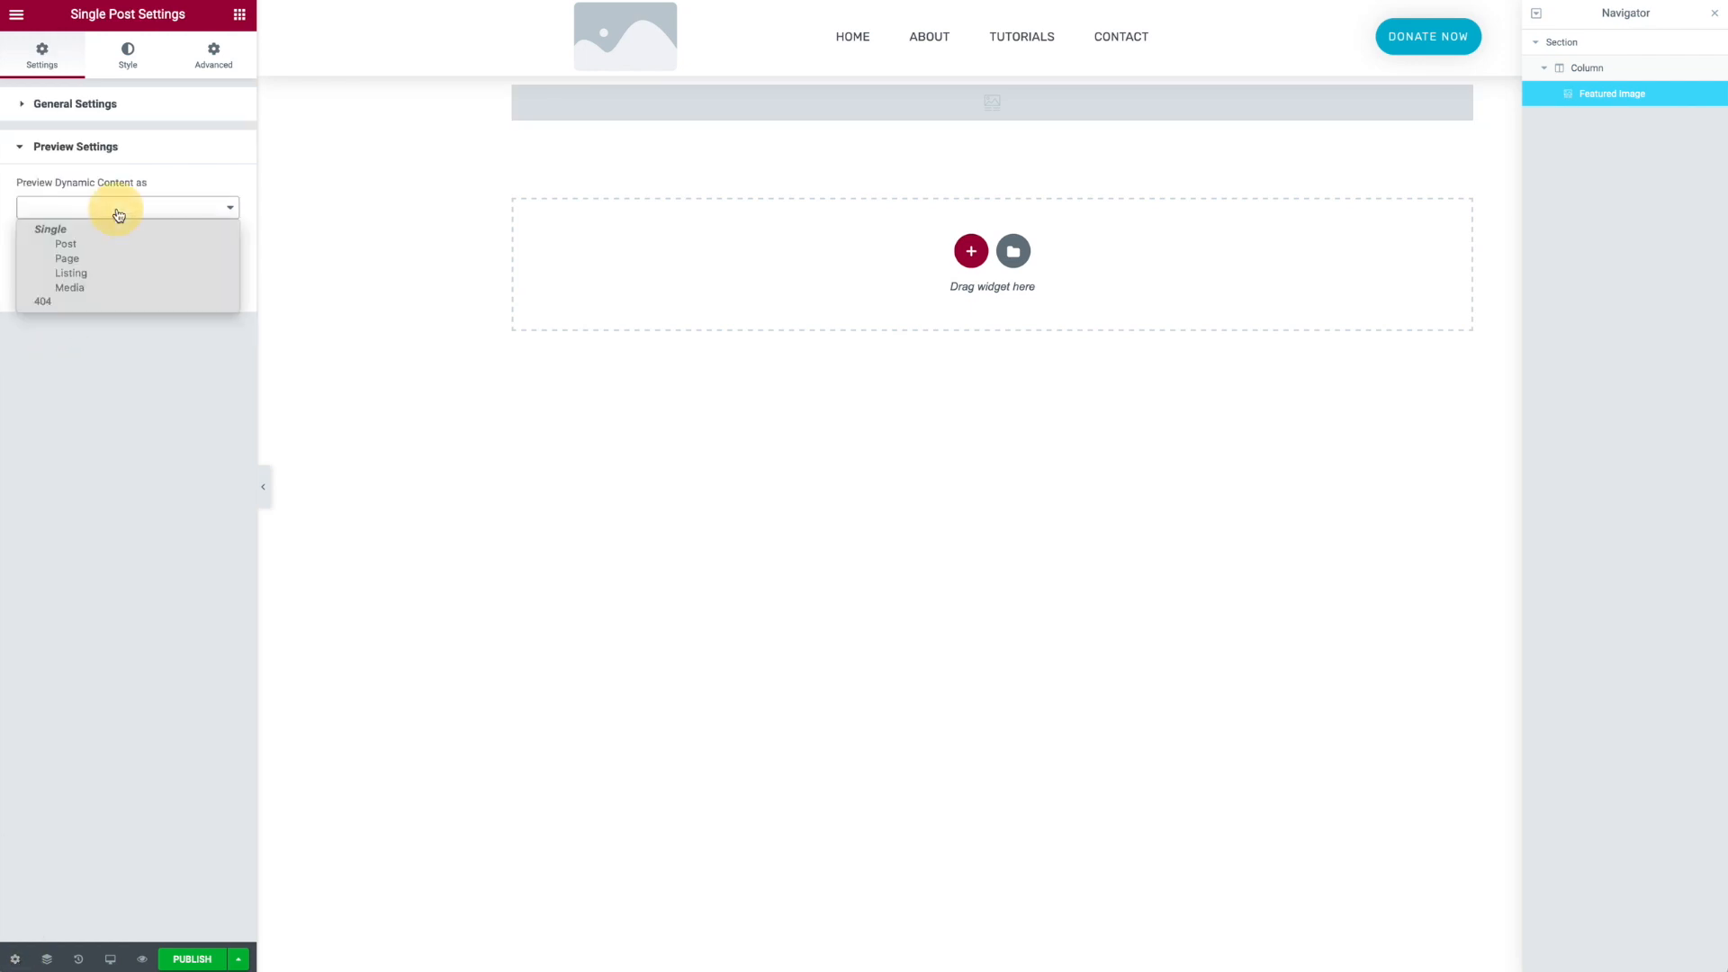
pyautogui.click(116, 273)
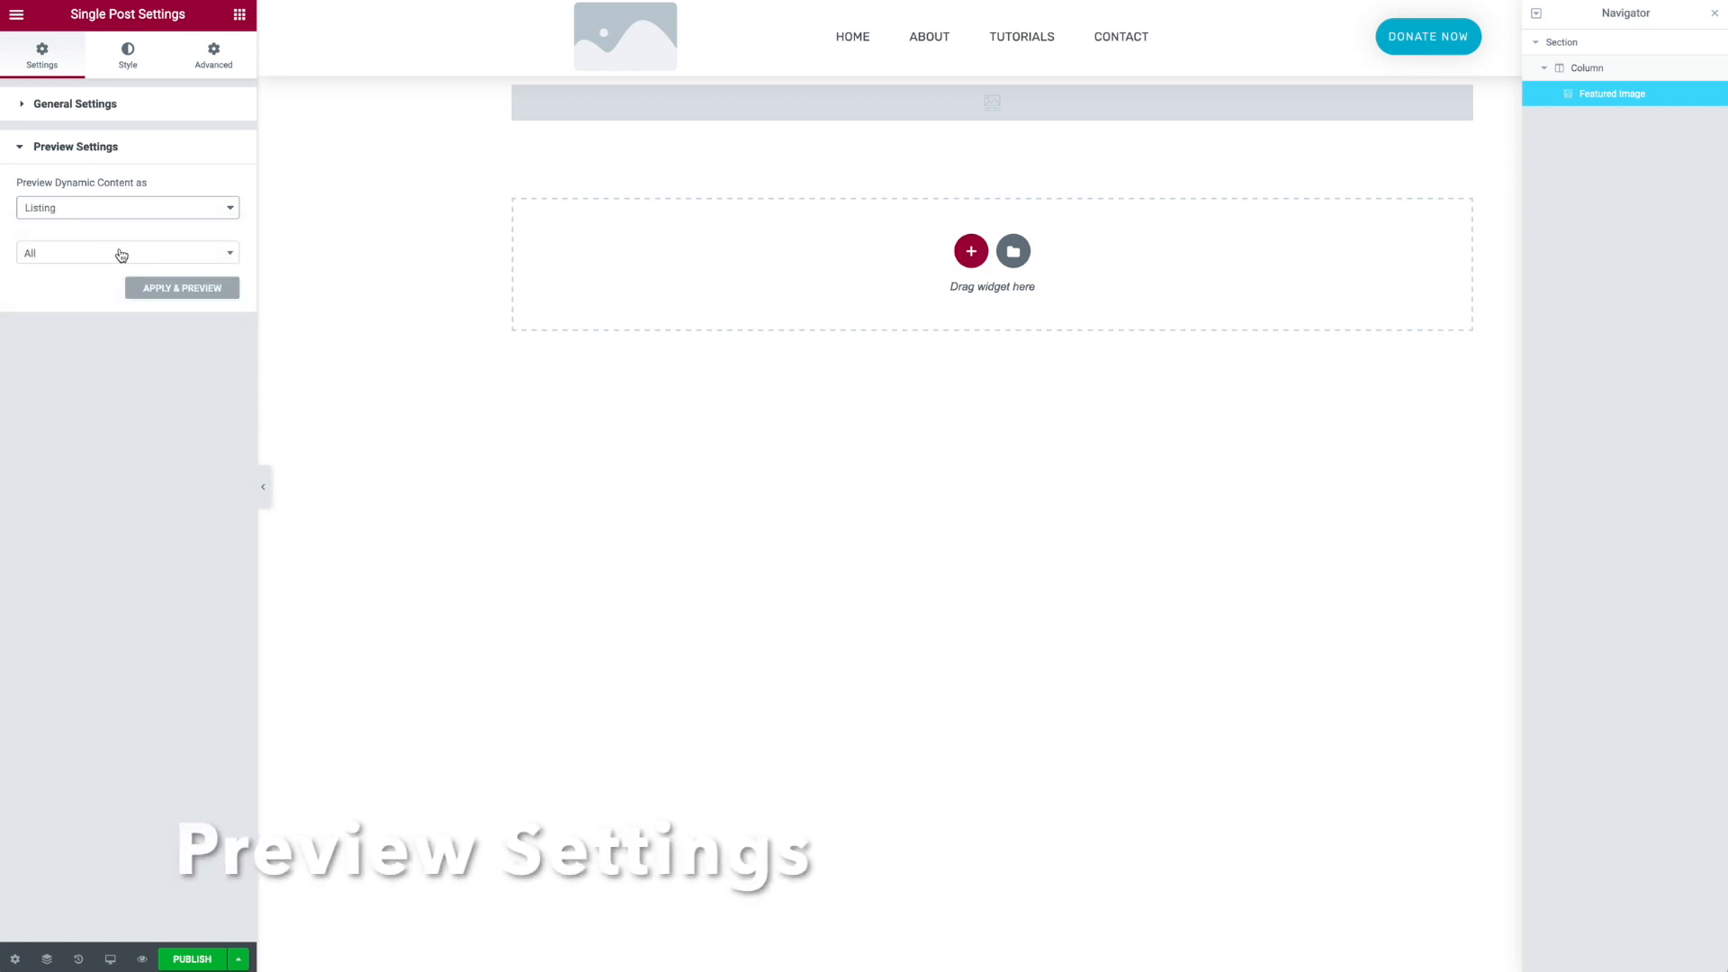
pyautogui.click(121, 256)
pyautogui.write('te')
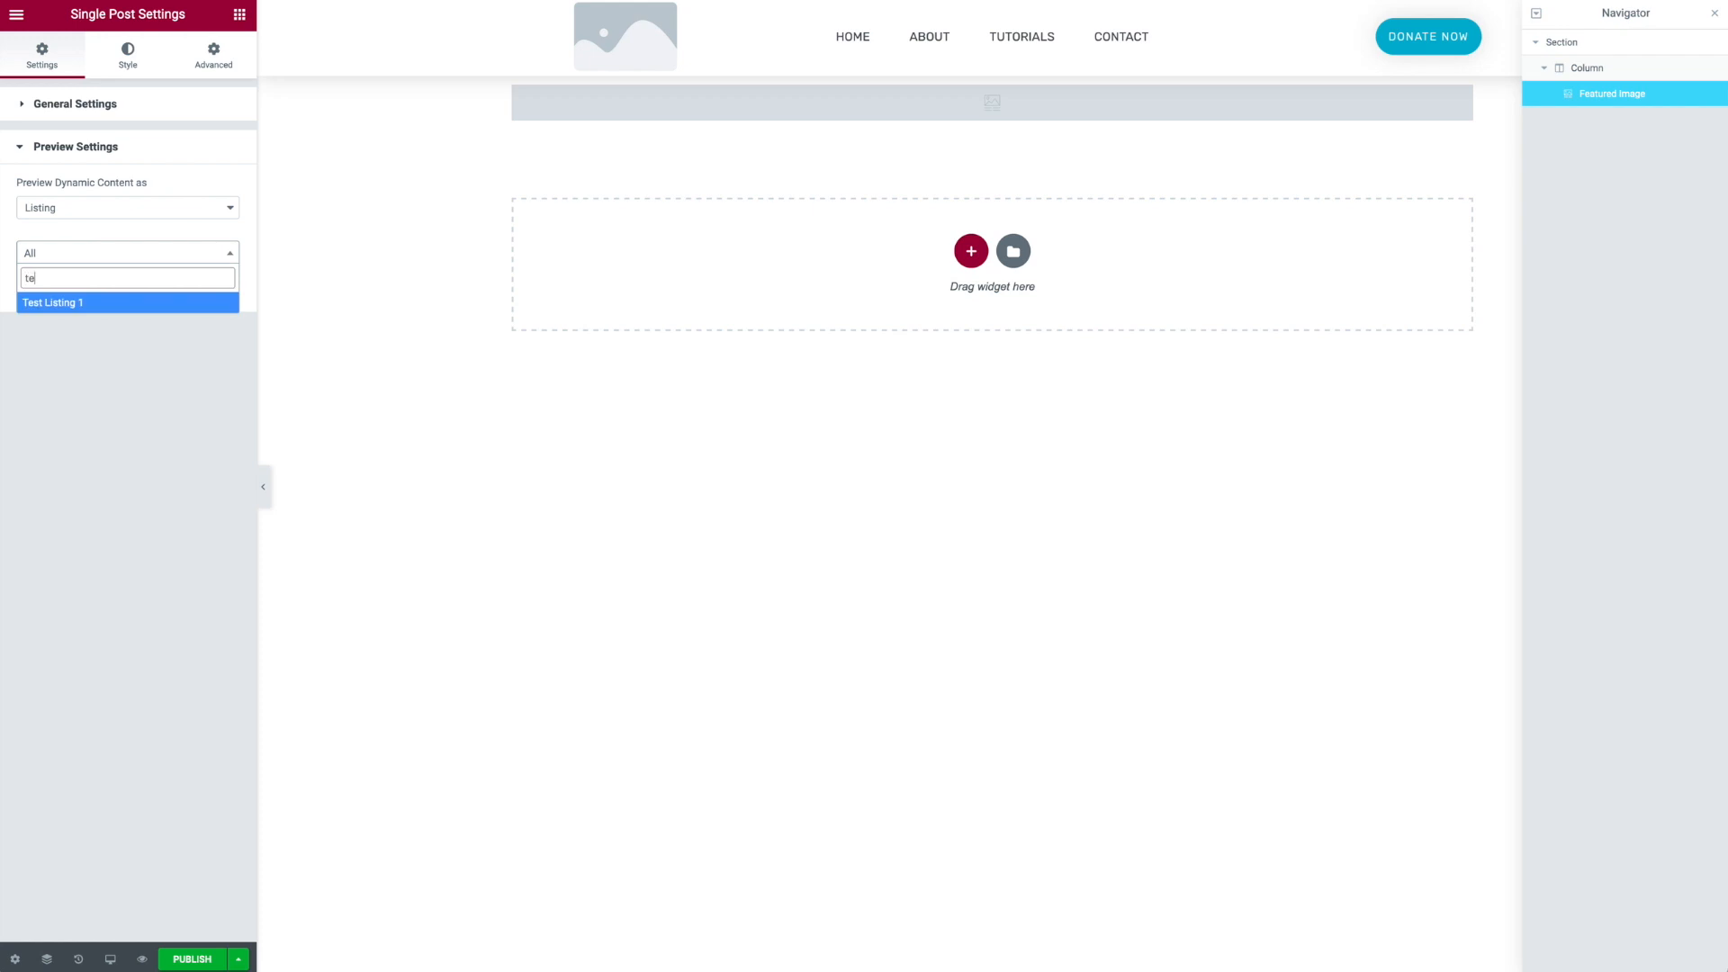
pyautogui.press('Return')
pyautogui.click(155, 288)
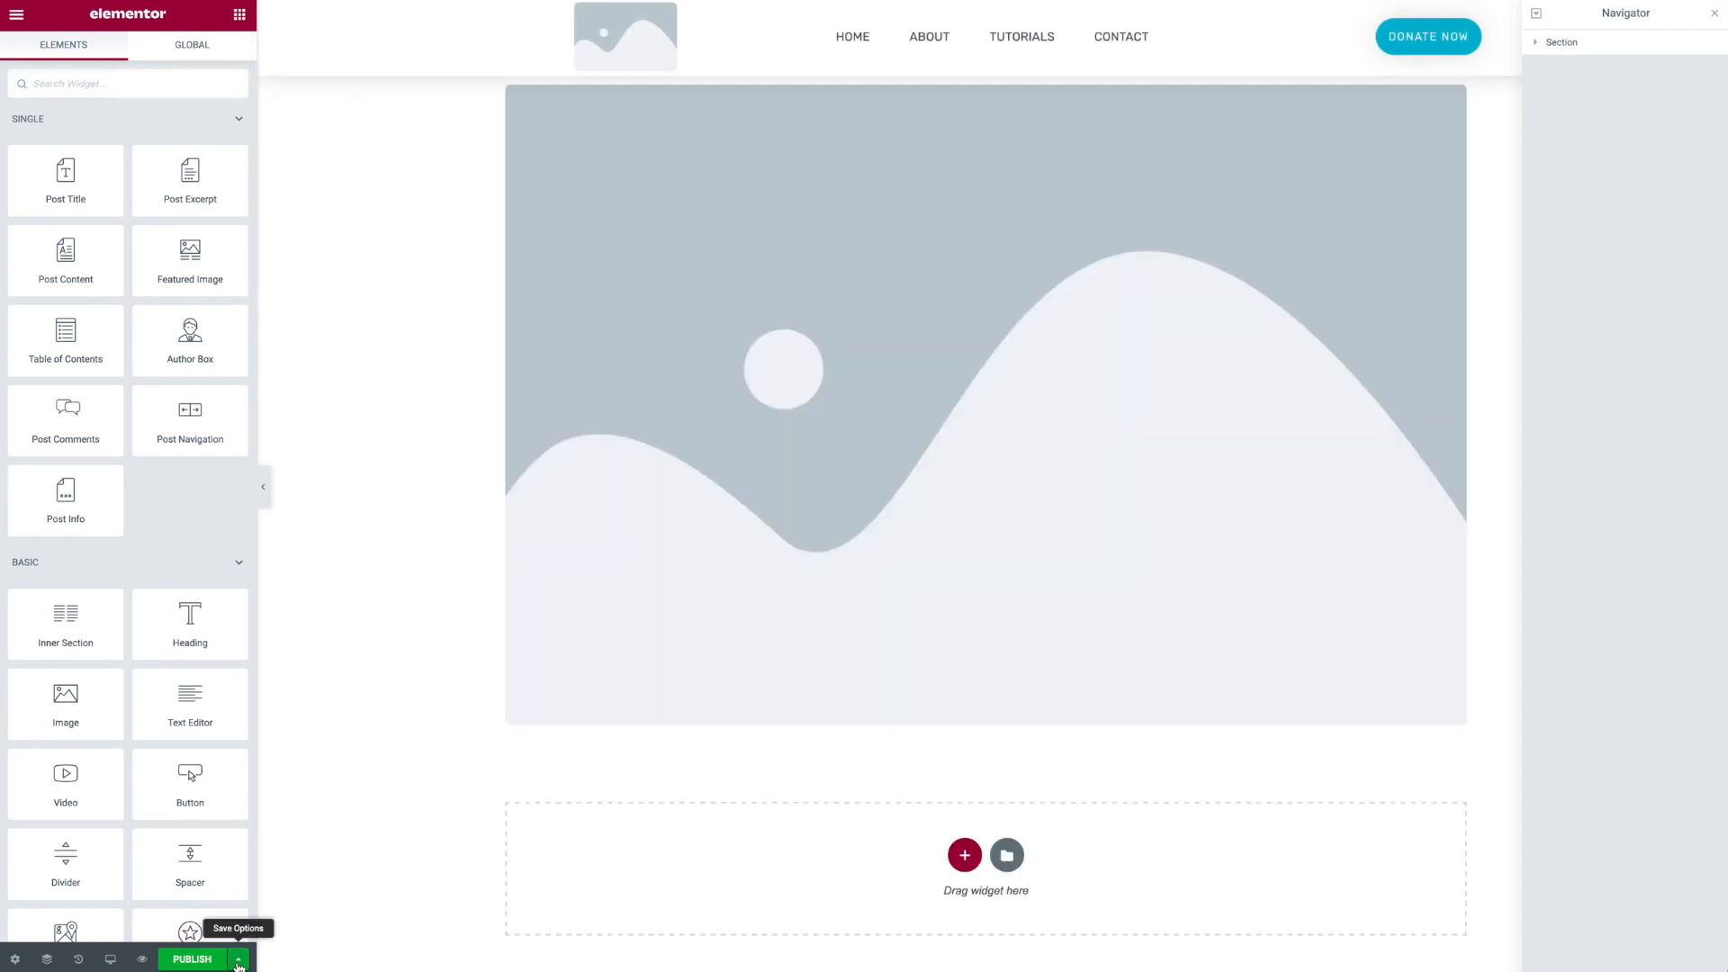
# - Set the template's display condition to include all Listings and save it
pyautogui.click(239, 961)
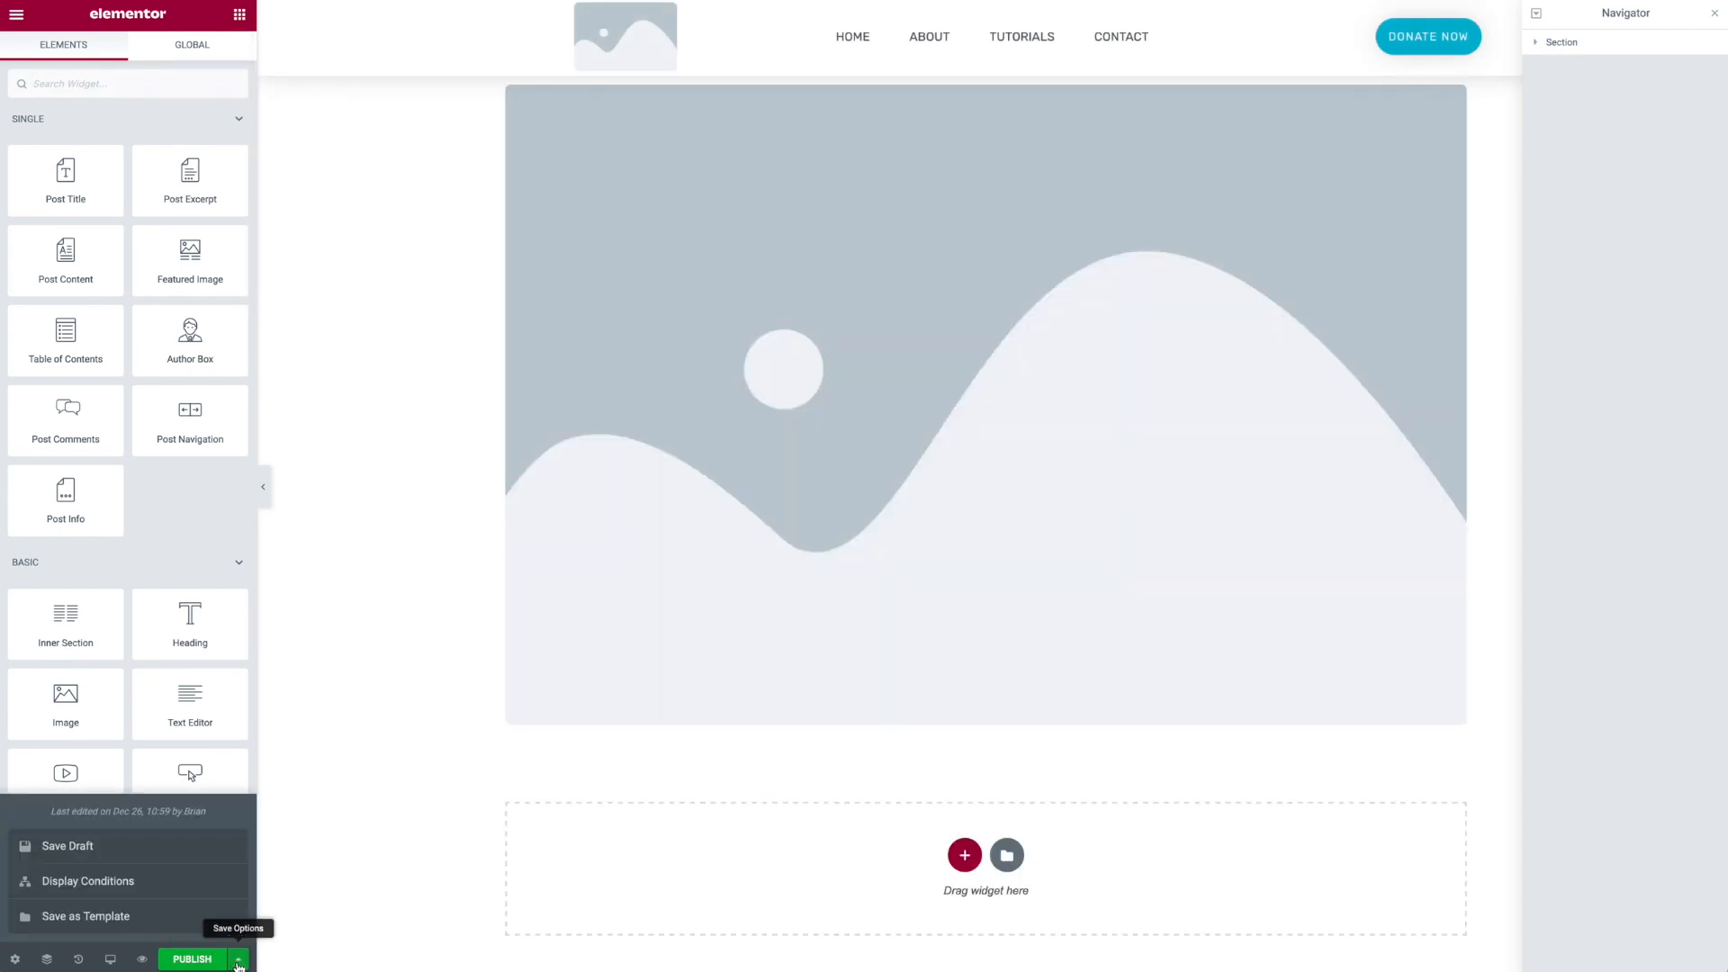
pyautogui.click(136, 890)
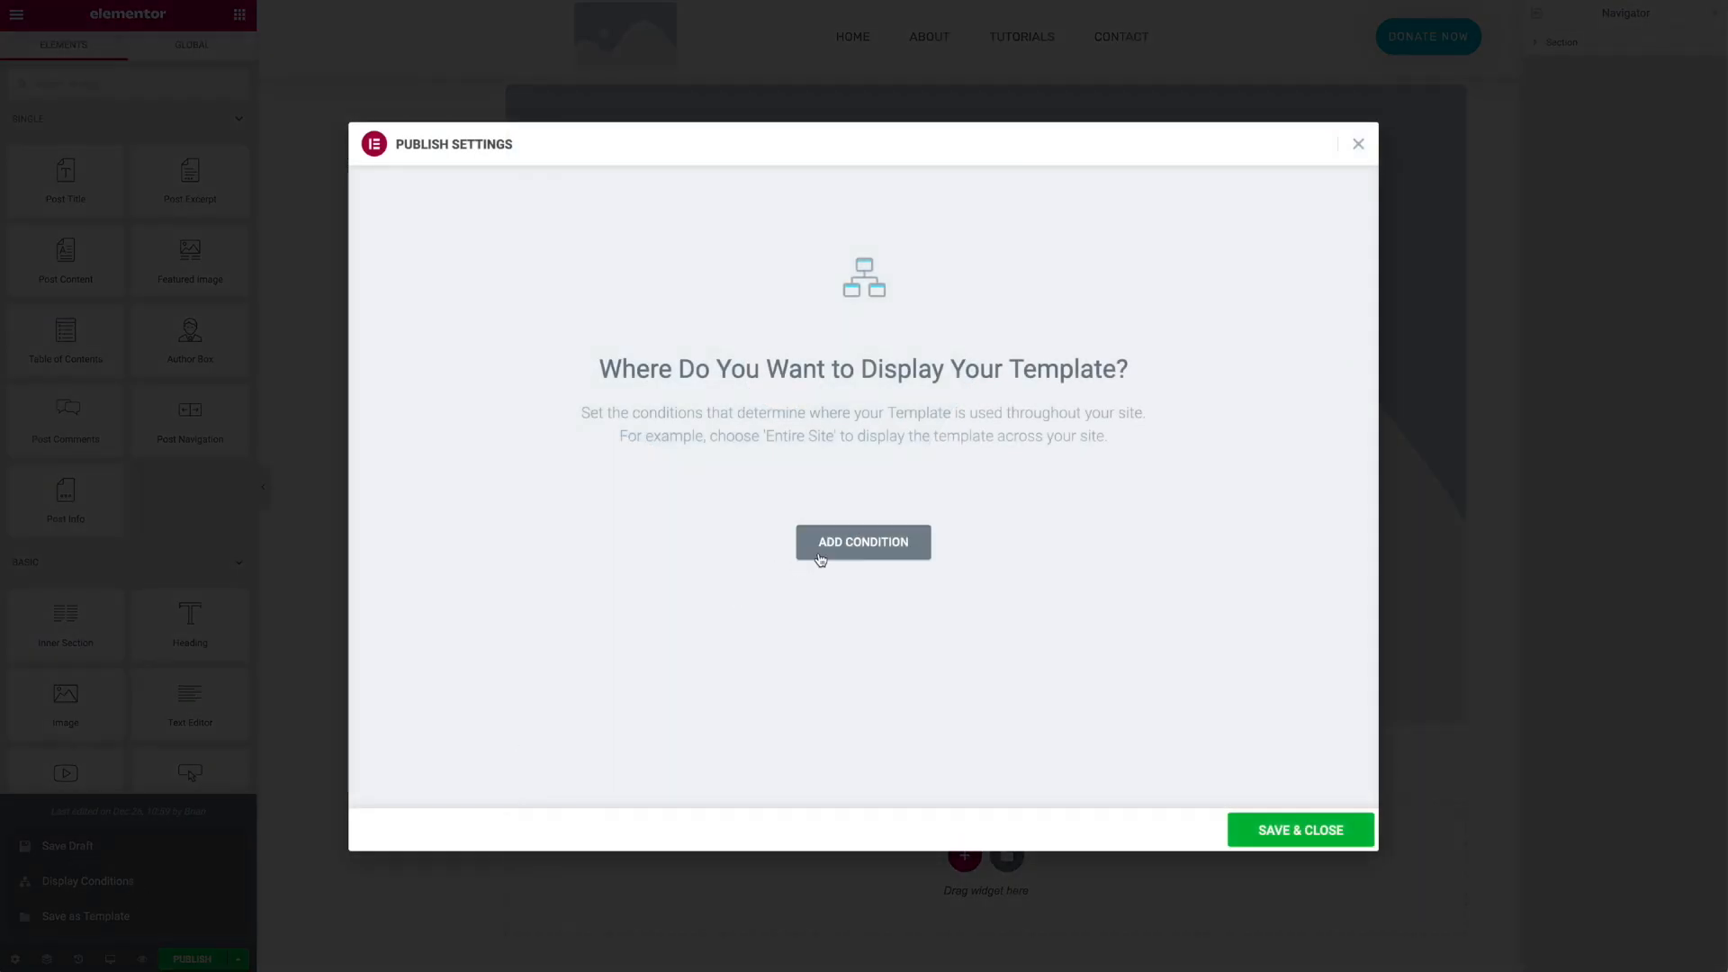
pyautogui.click(808, 554)
pyautogui.click(768, 508)
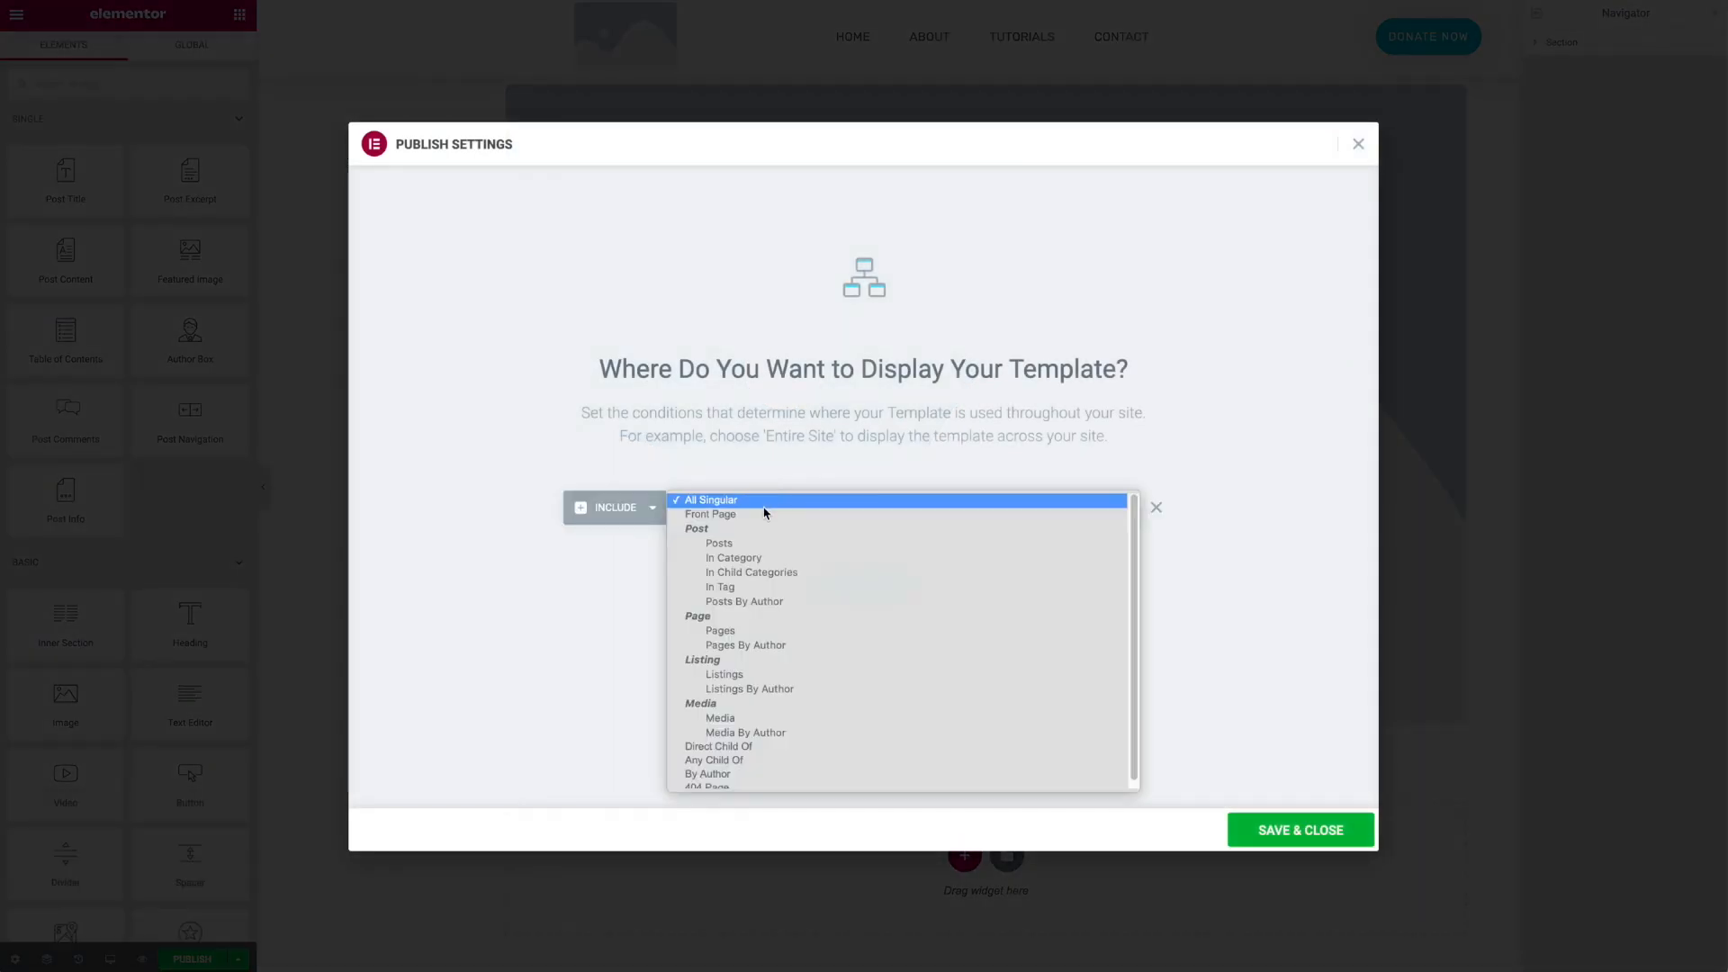
pyautogui.click(733, 674)
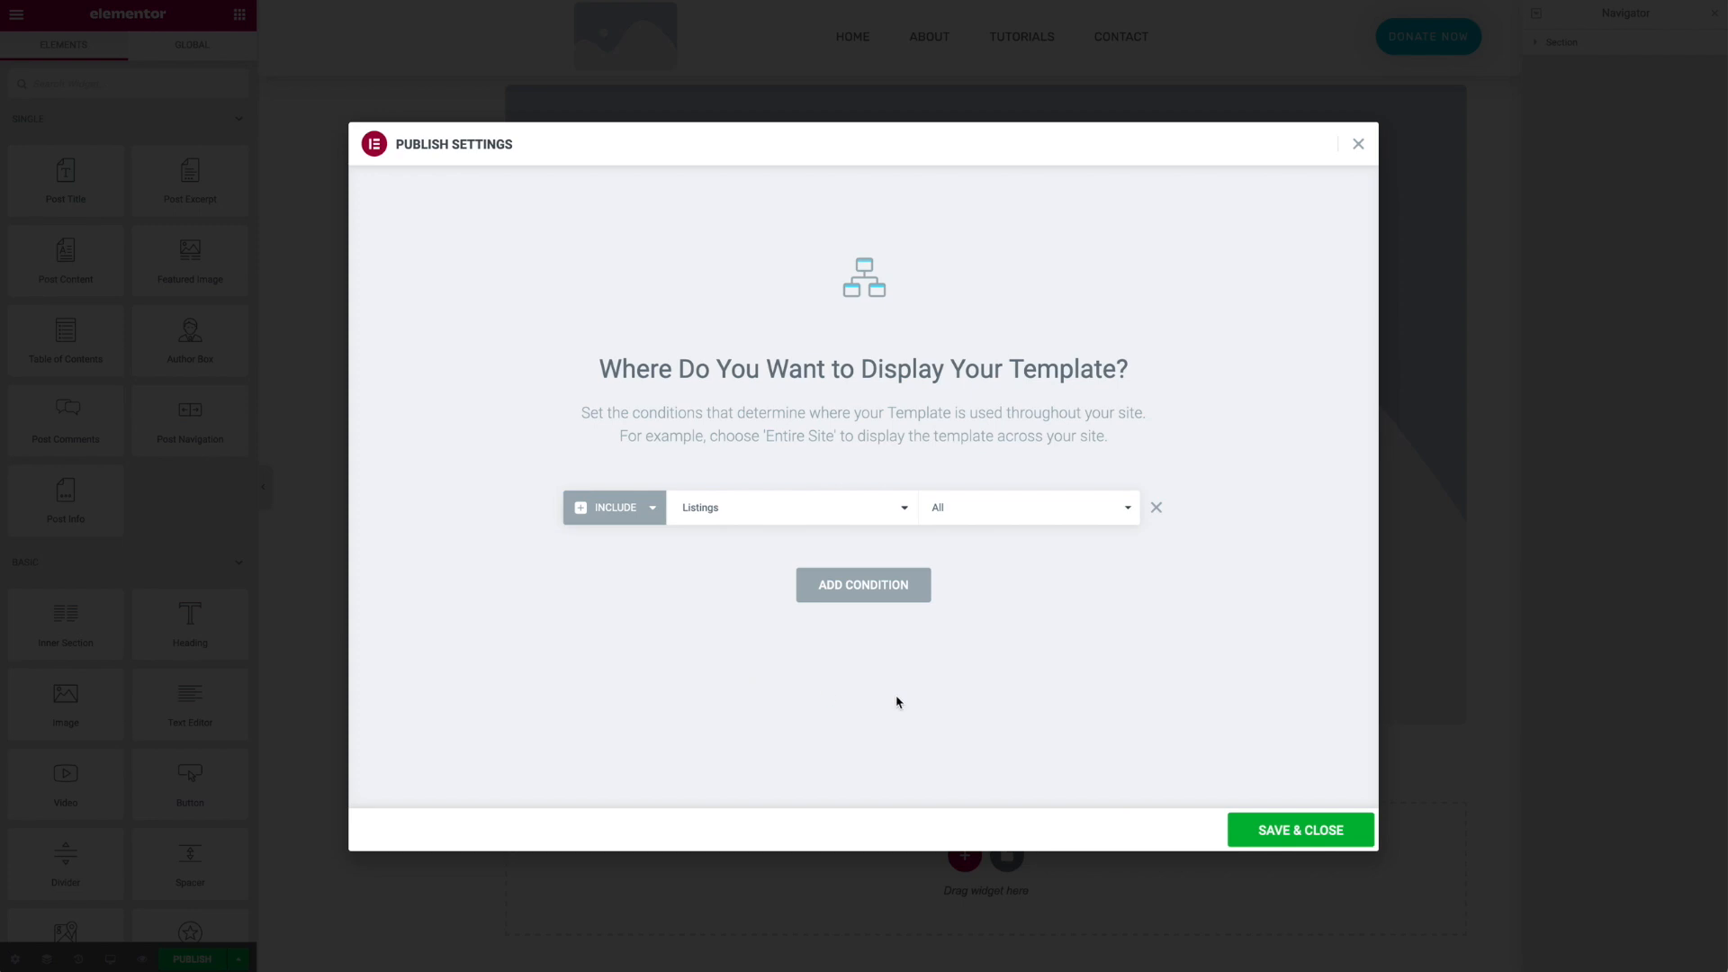
pyautogui.click(1264, 836)
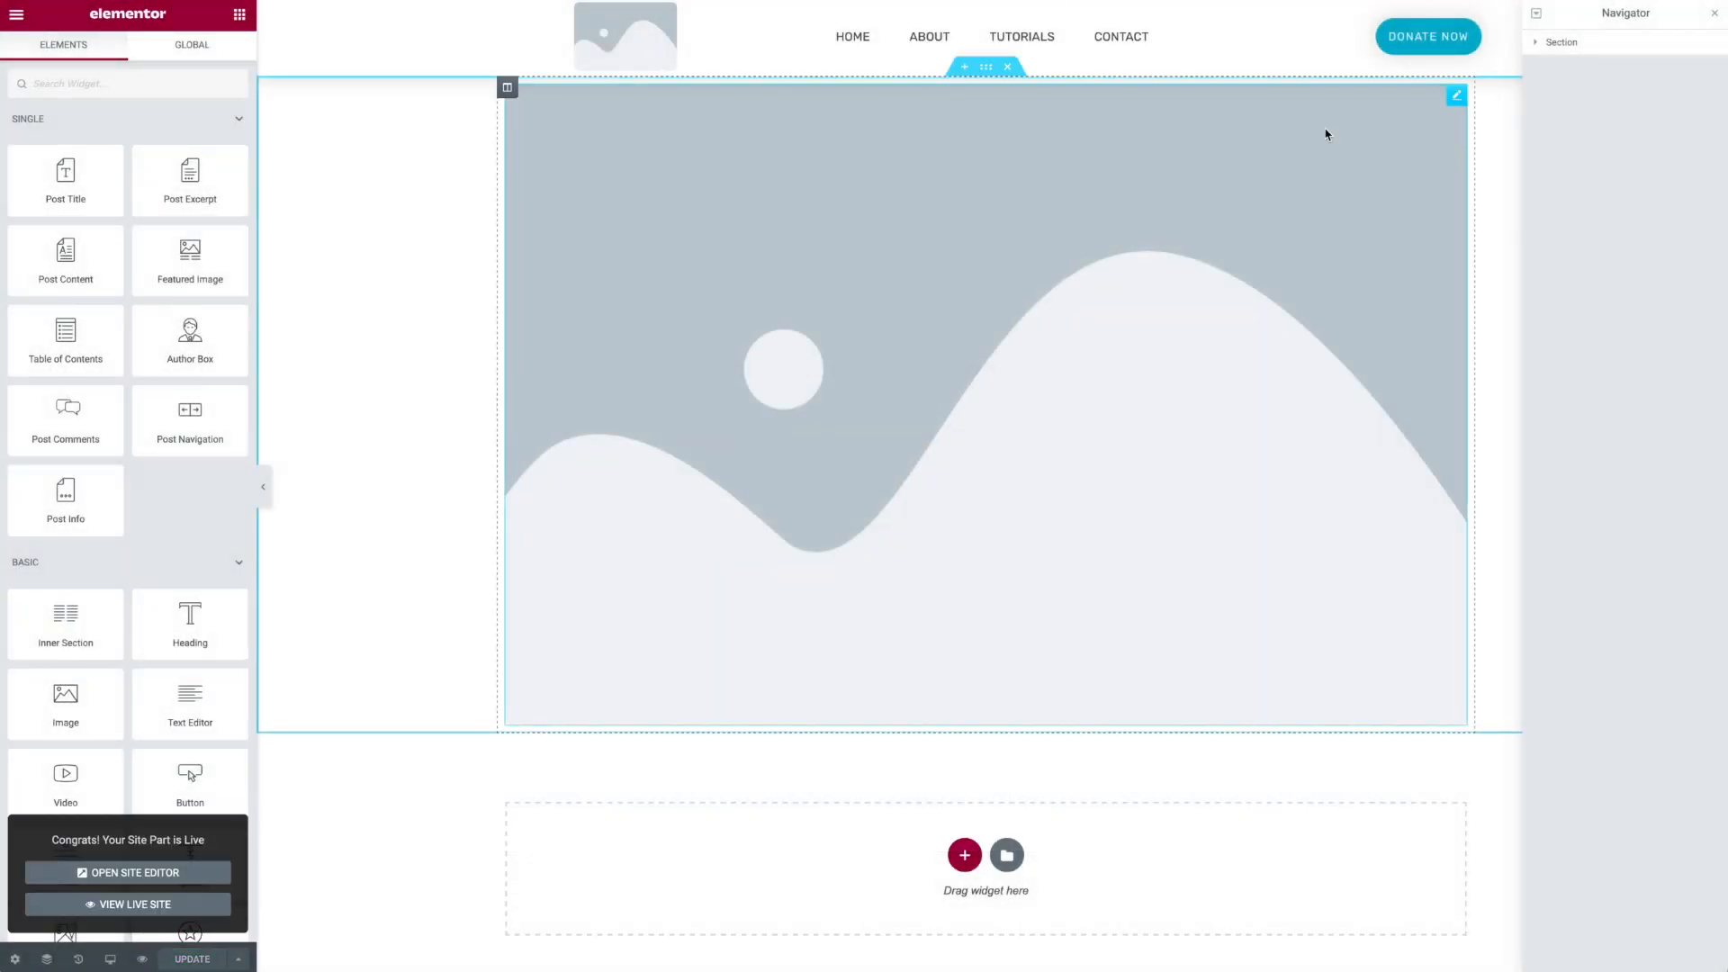
# - Add a new column beside the featured image column
pyautogui.click(1457, 95)
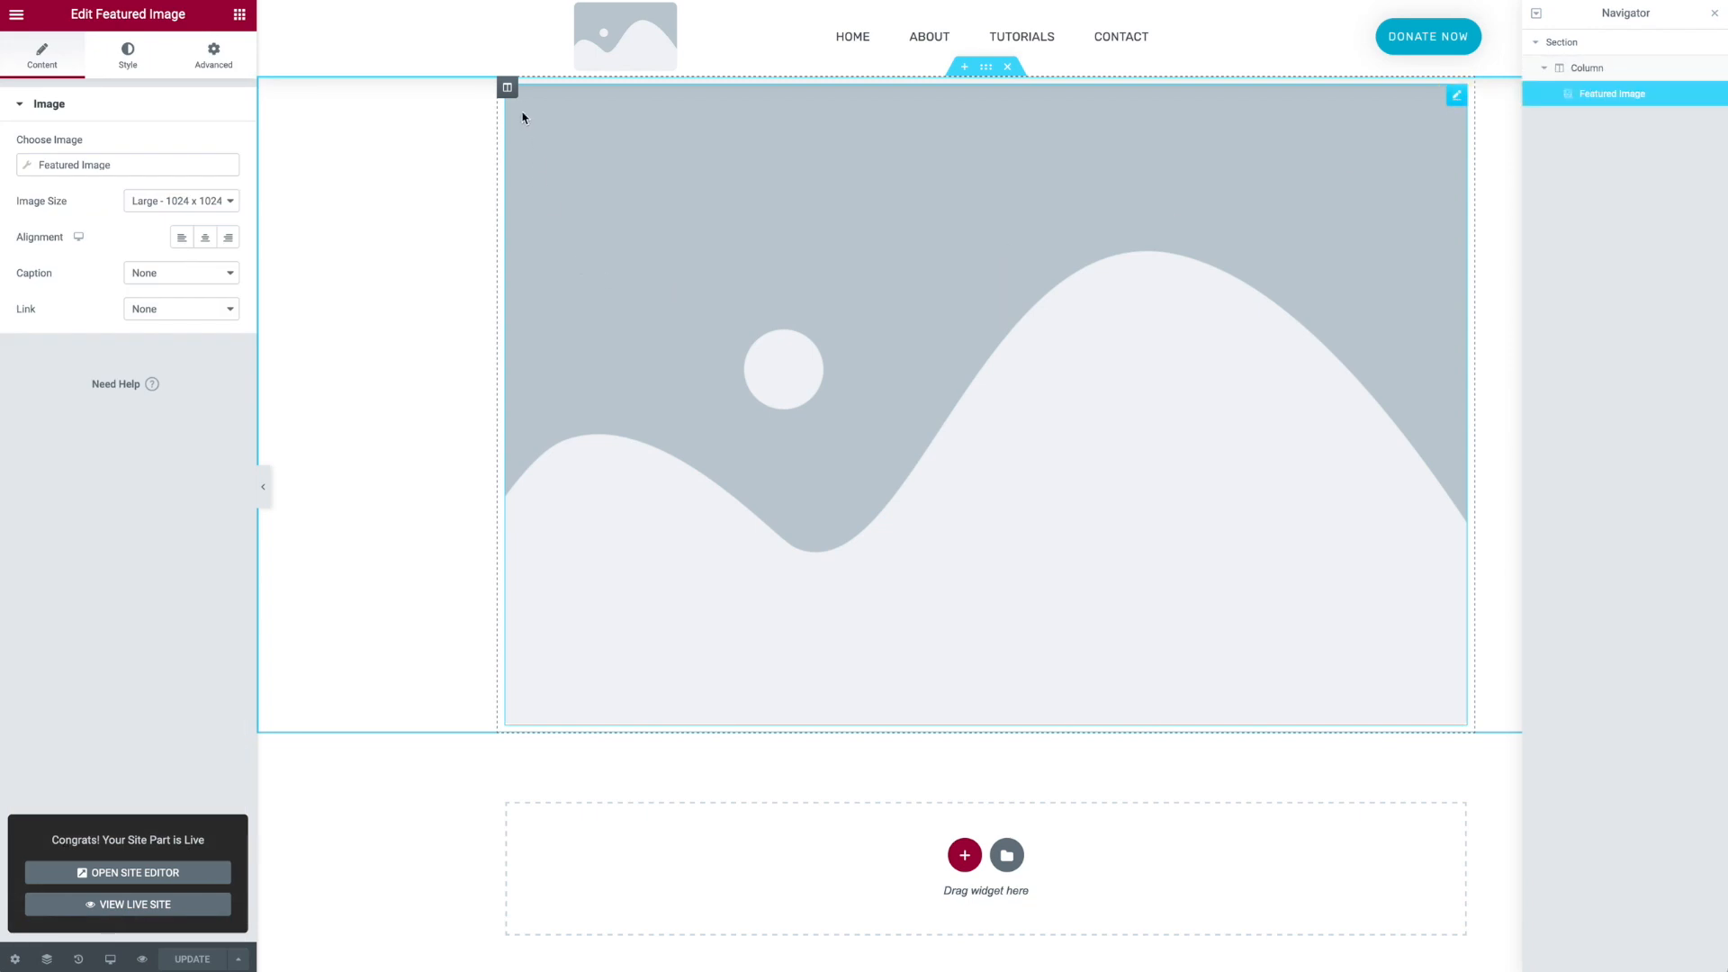
pyautogui.rightClick(509, 88)
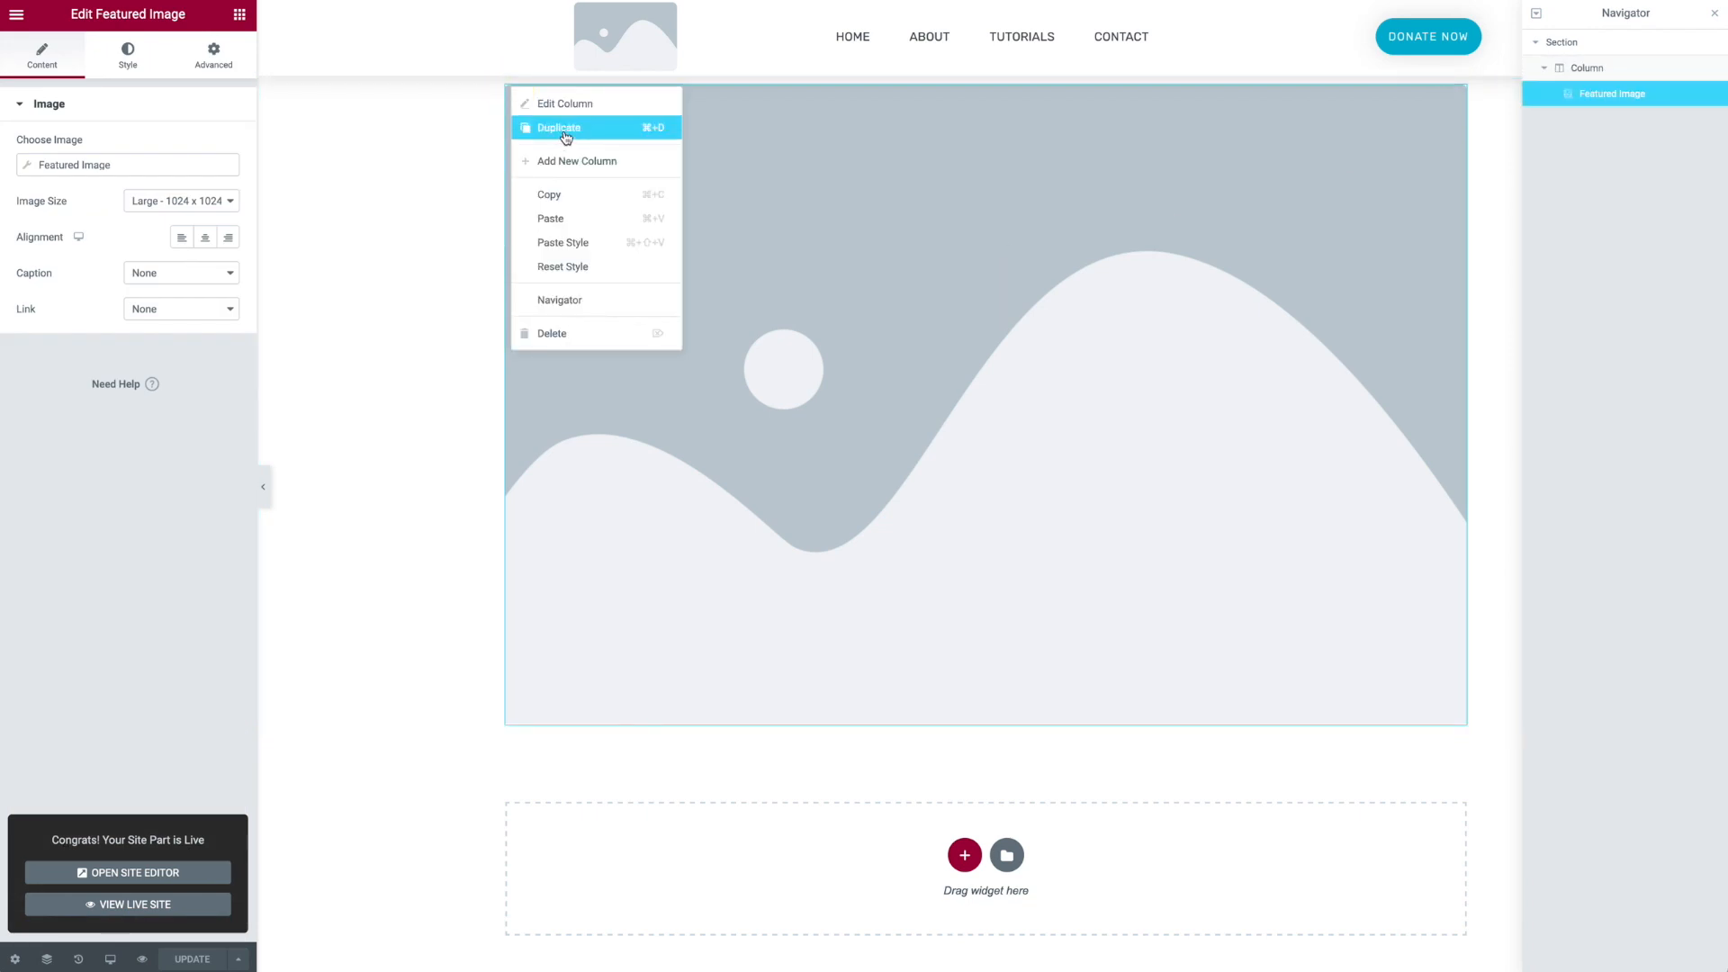
pyautogui.click(571, 161)
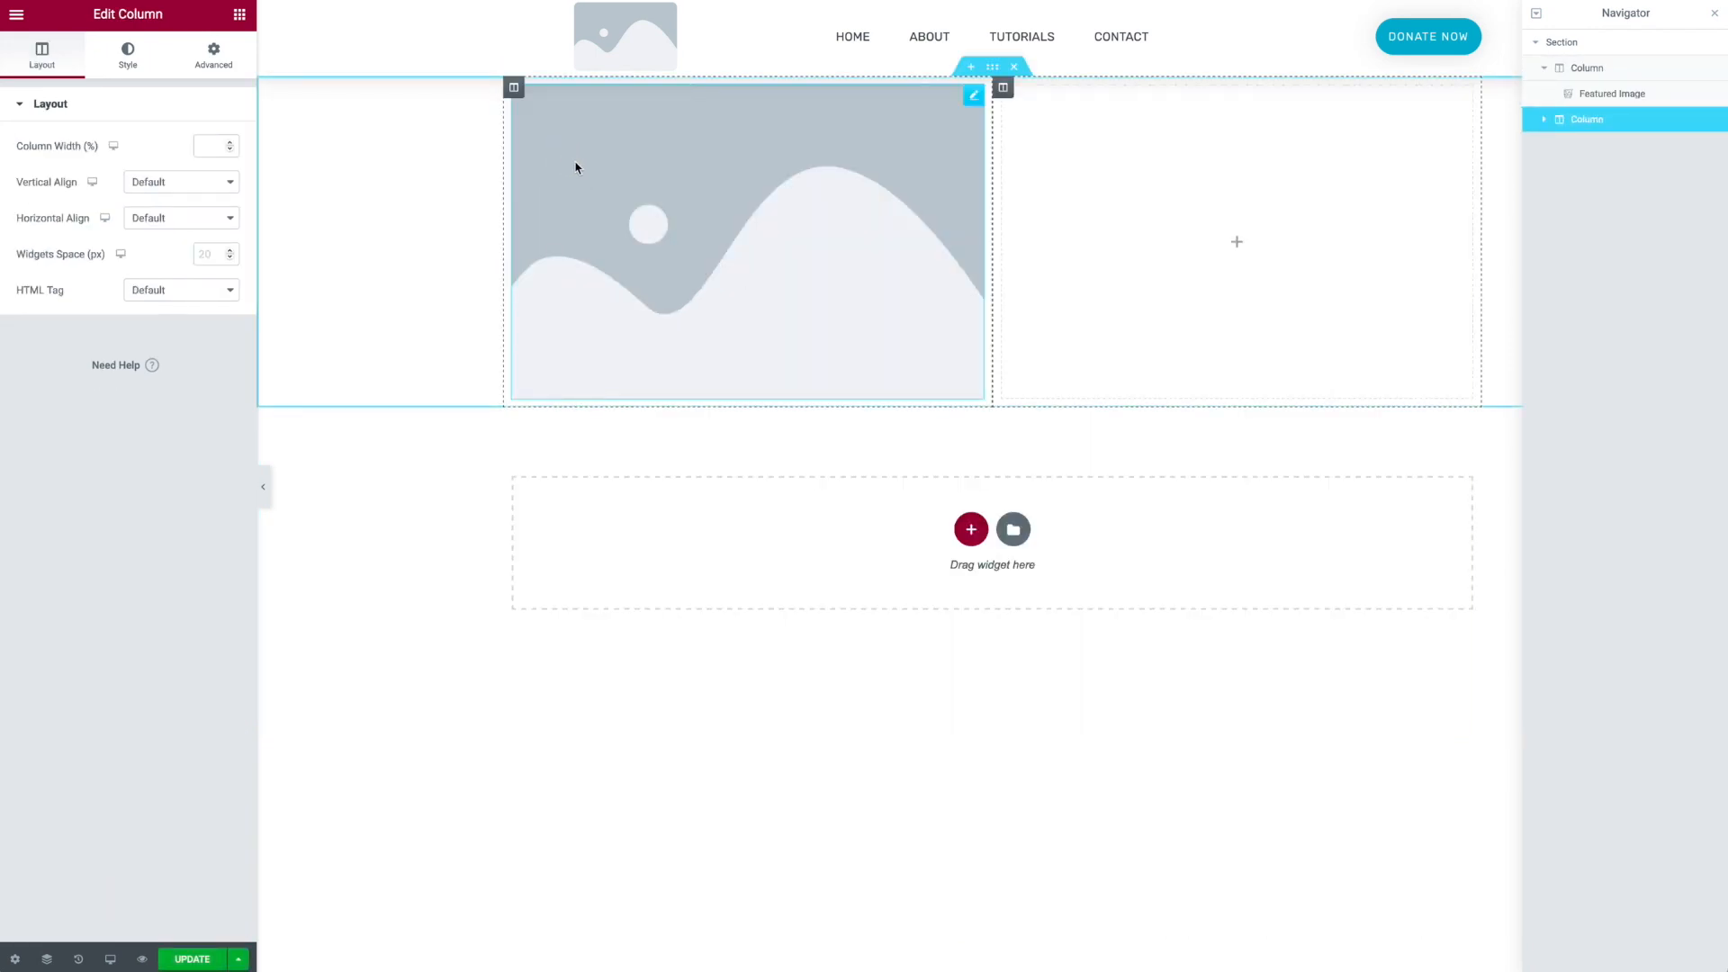
# - Add a Post Title widget into the new right column
pyautogui.click(239, 16)
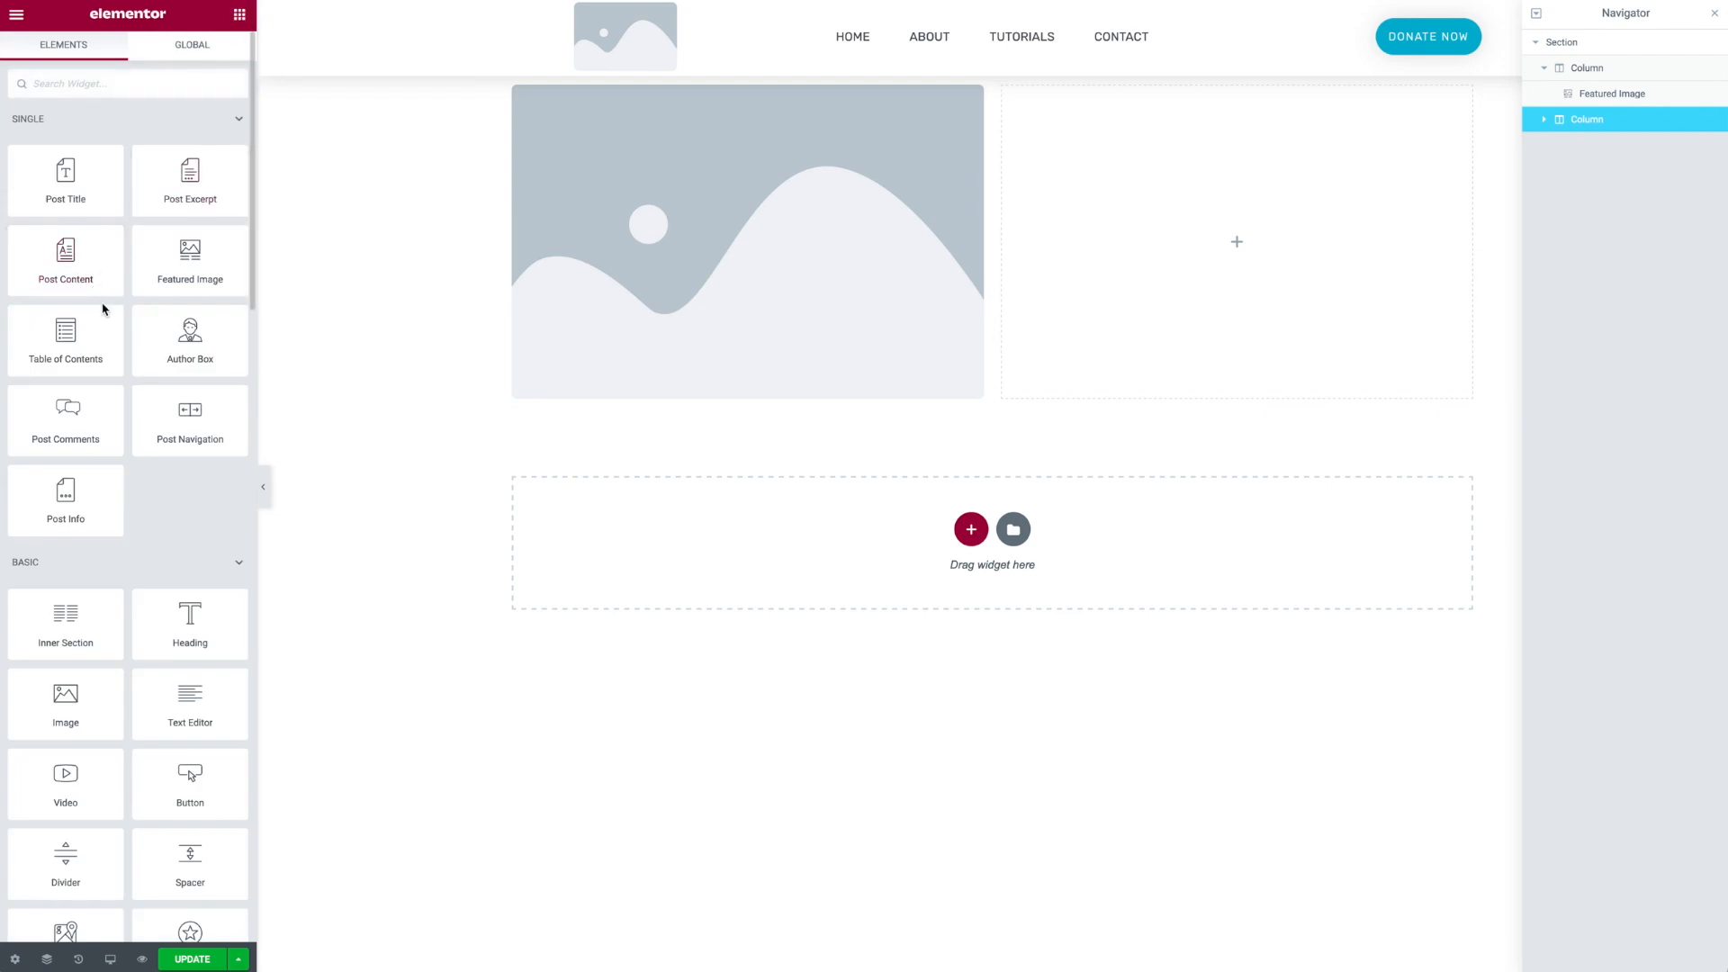
pyautogui.moveTo(89, 181); pyautogui.dragTo(1153, 174)
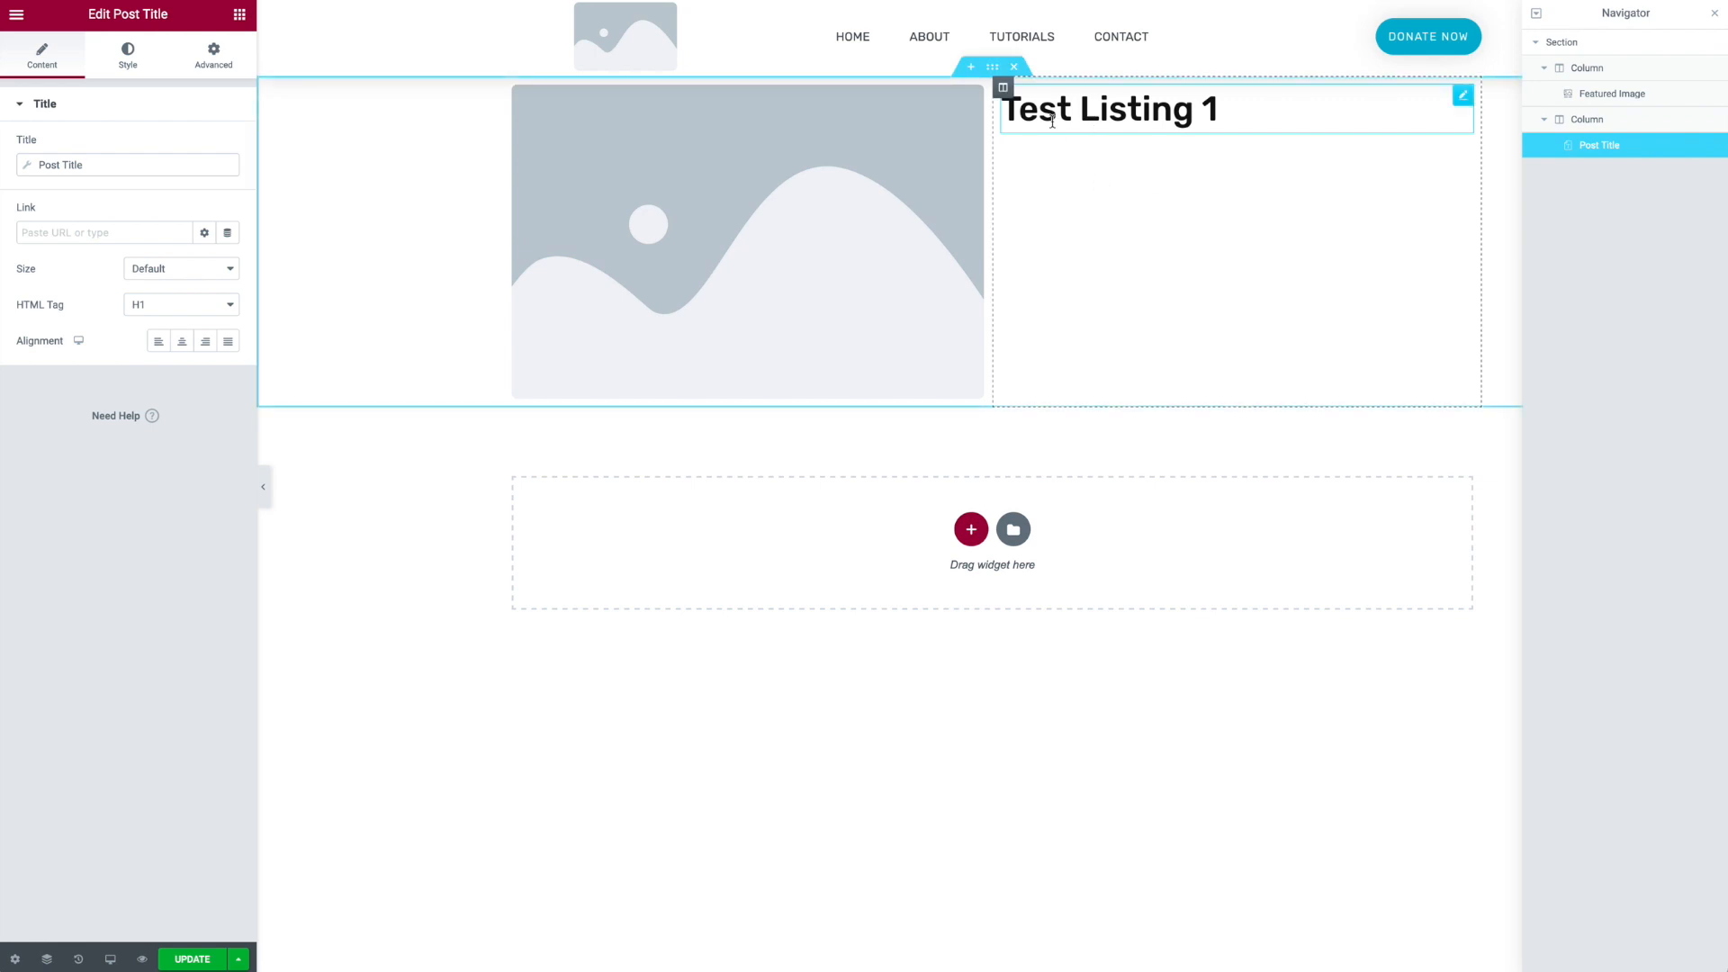
# - Add a Post Excerpt widget below the post title
pyautogui.click(214, 60)
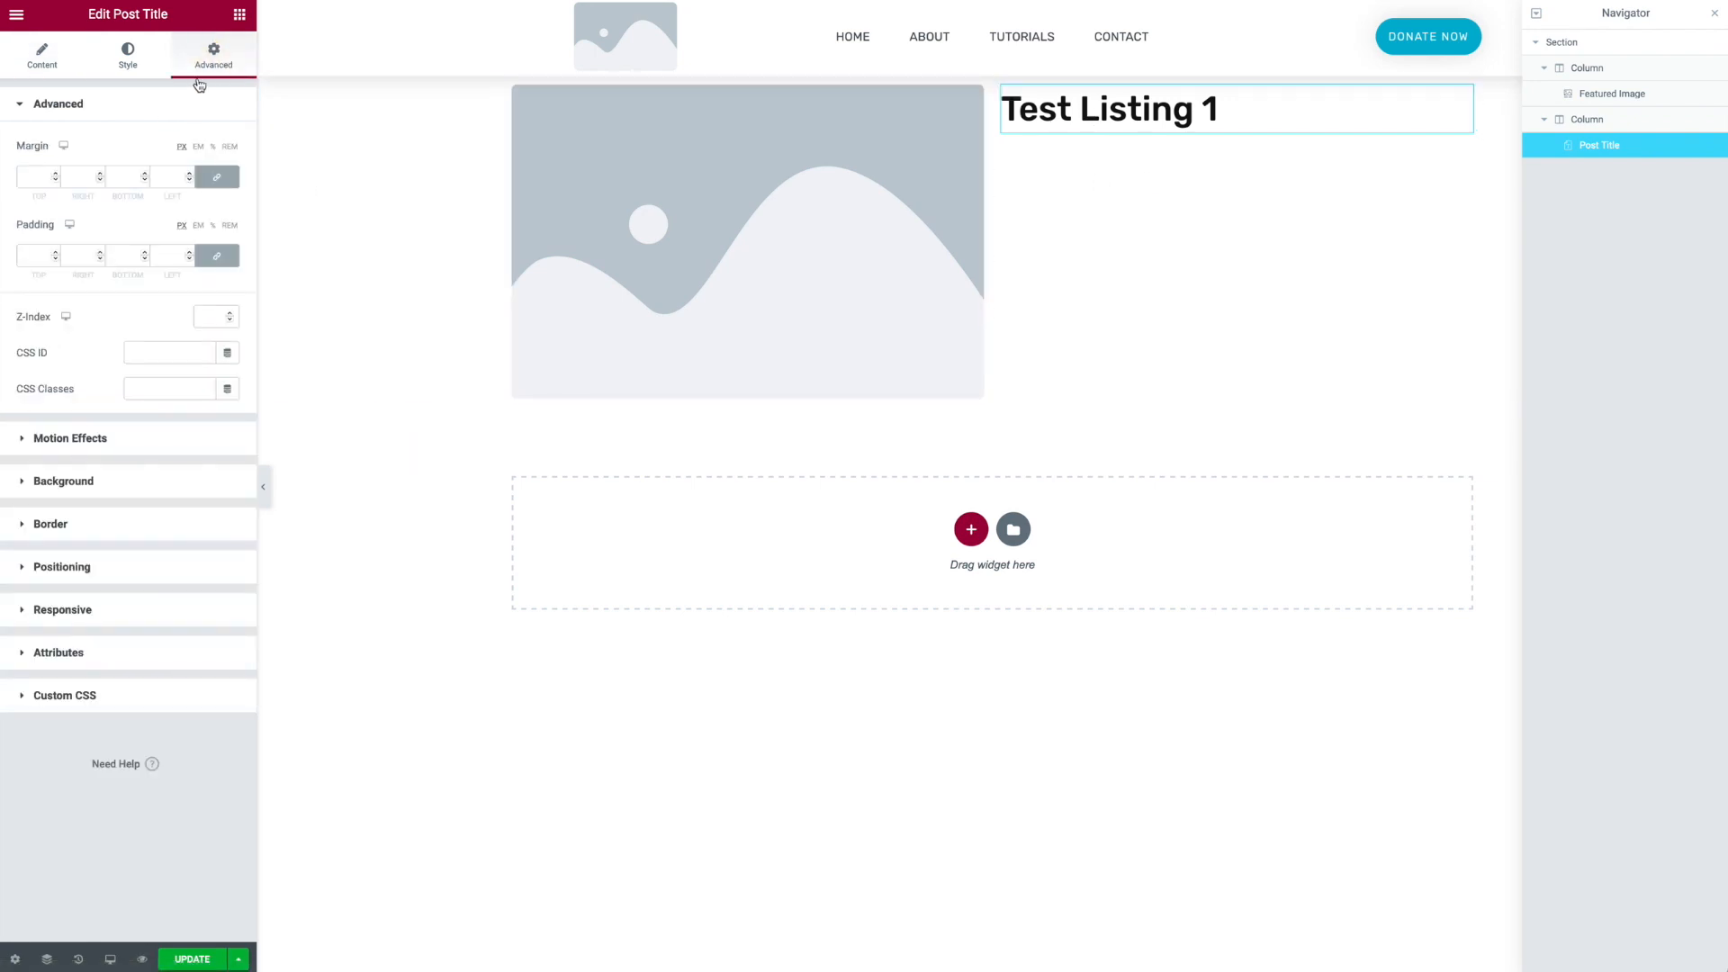
pyautogui.click(239, 14)
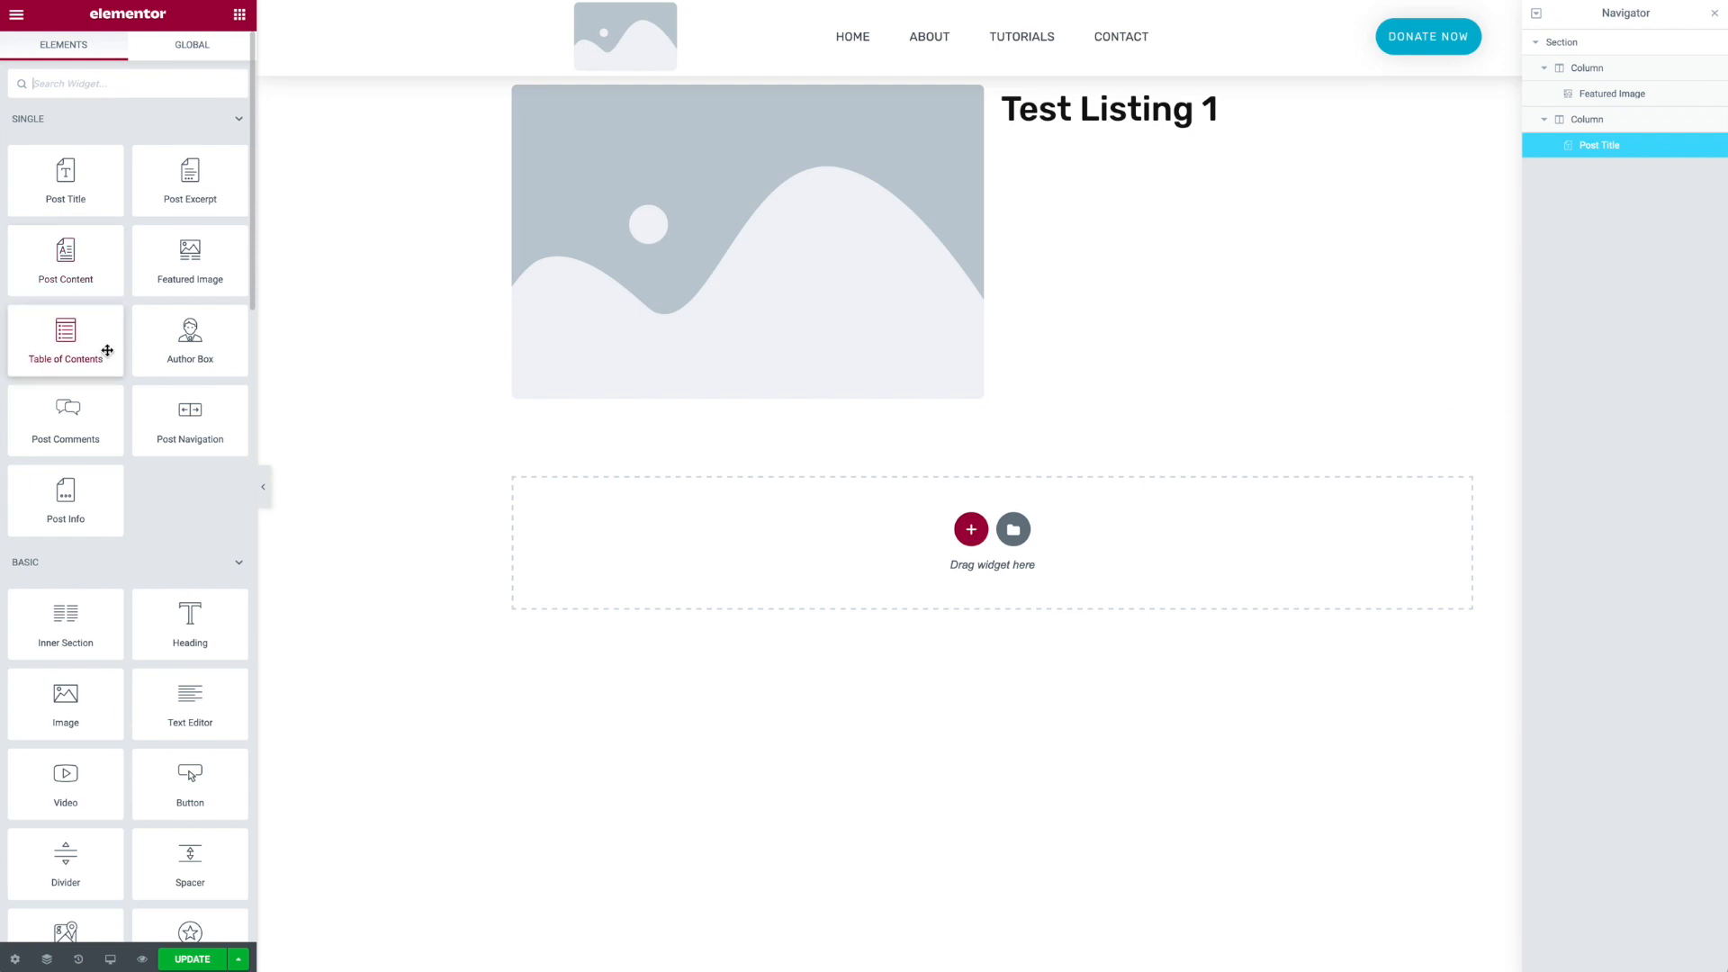
pyautogui.moveTo(175, 170); pyautogui.dragTo(1076, 112)
# - Set the section's vertical alignment to Middle
pyautogui.click(993, 69)
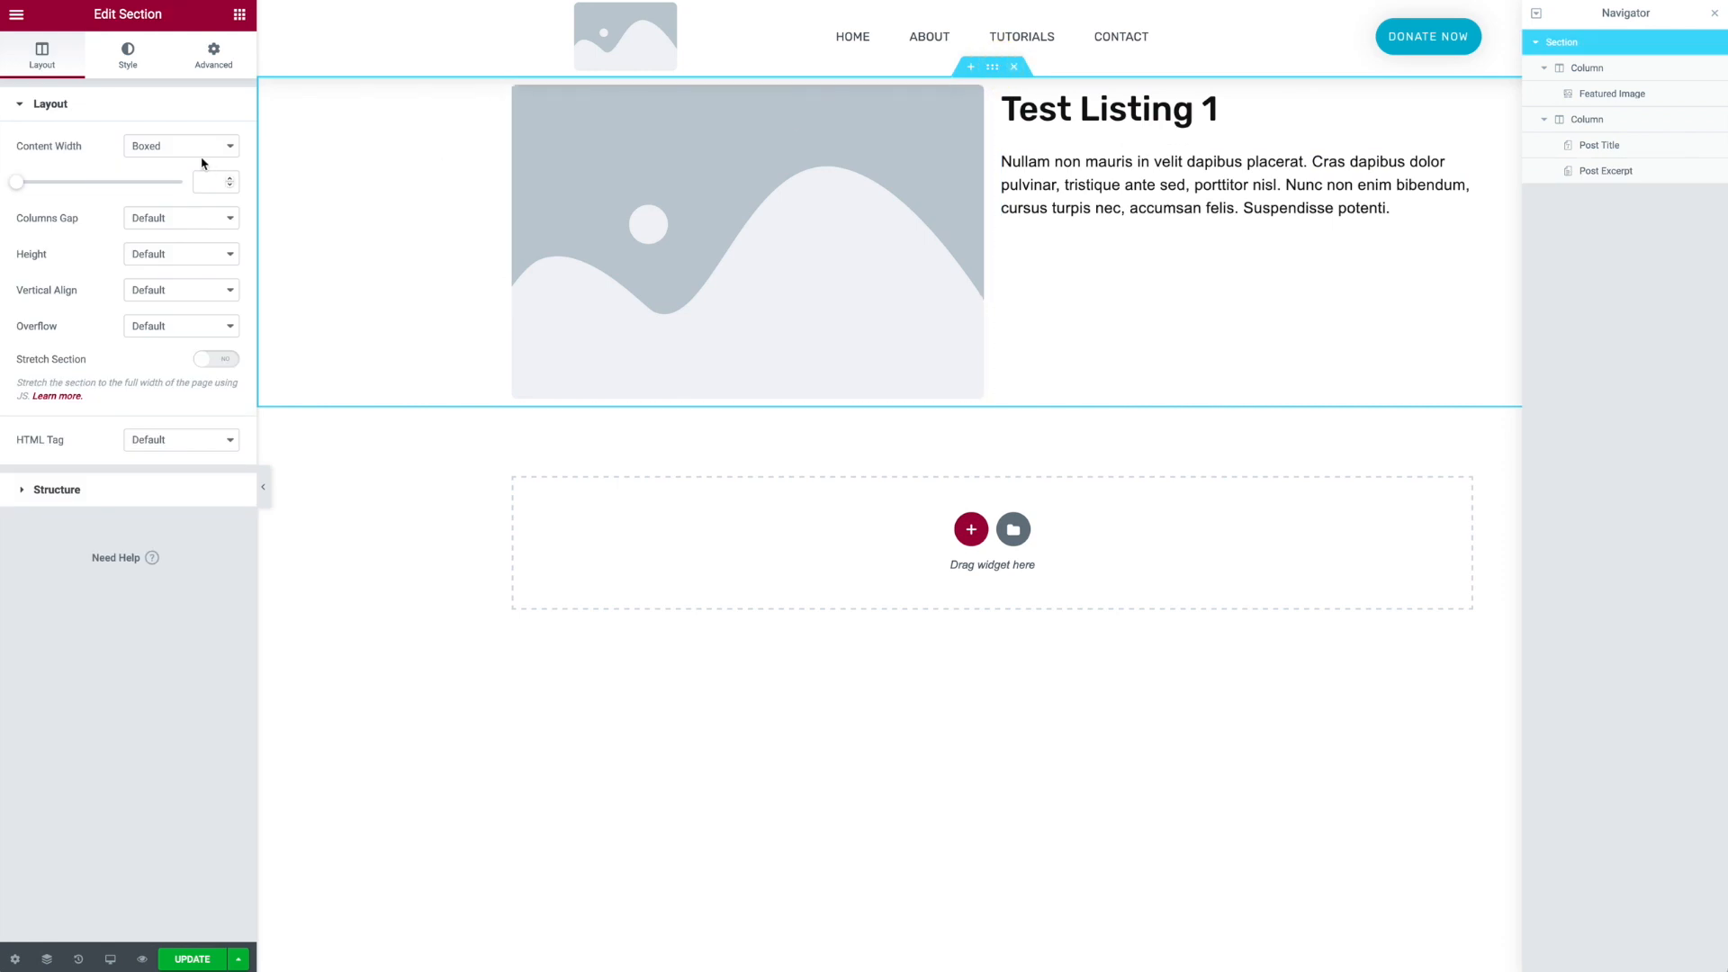
pyautogui.click(166, 297)
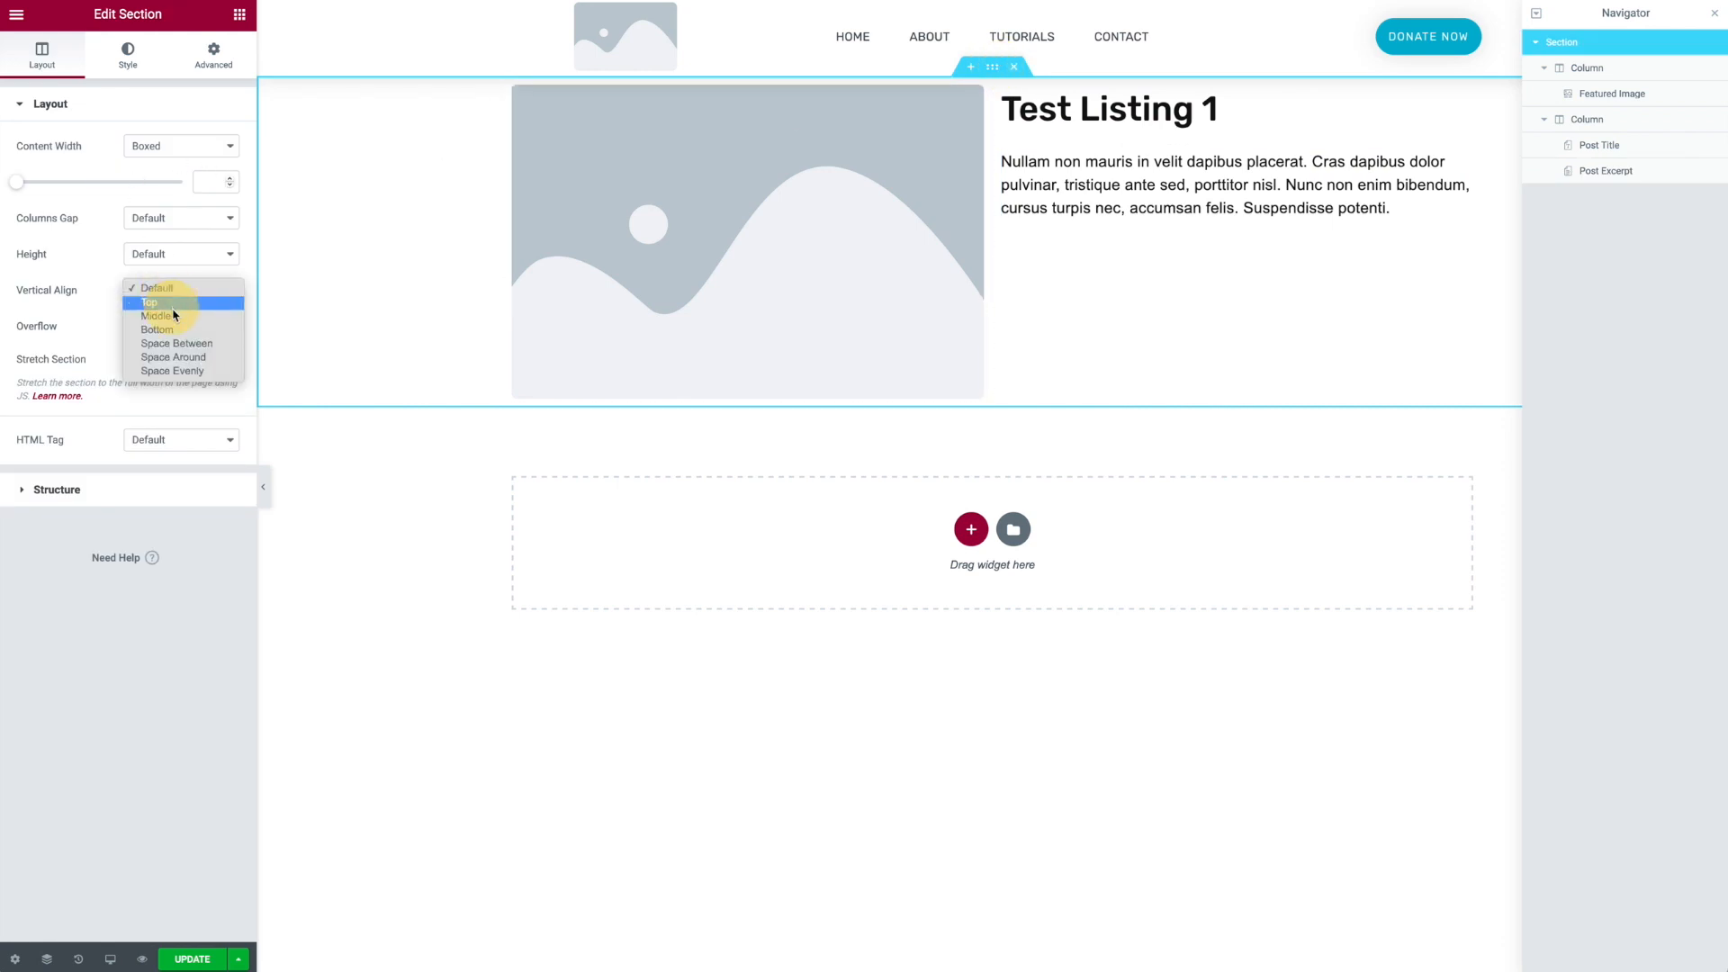
pyautogui.click(171, 317)
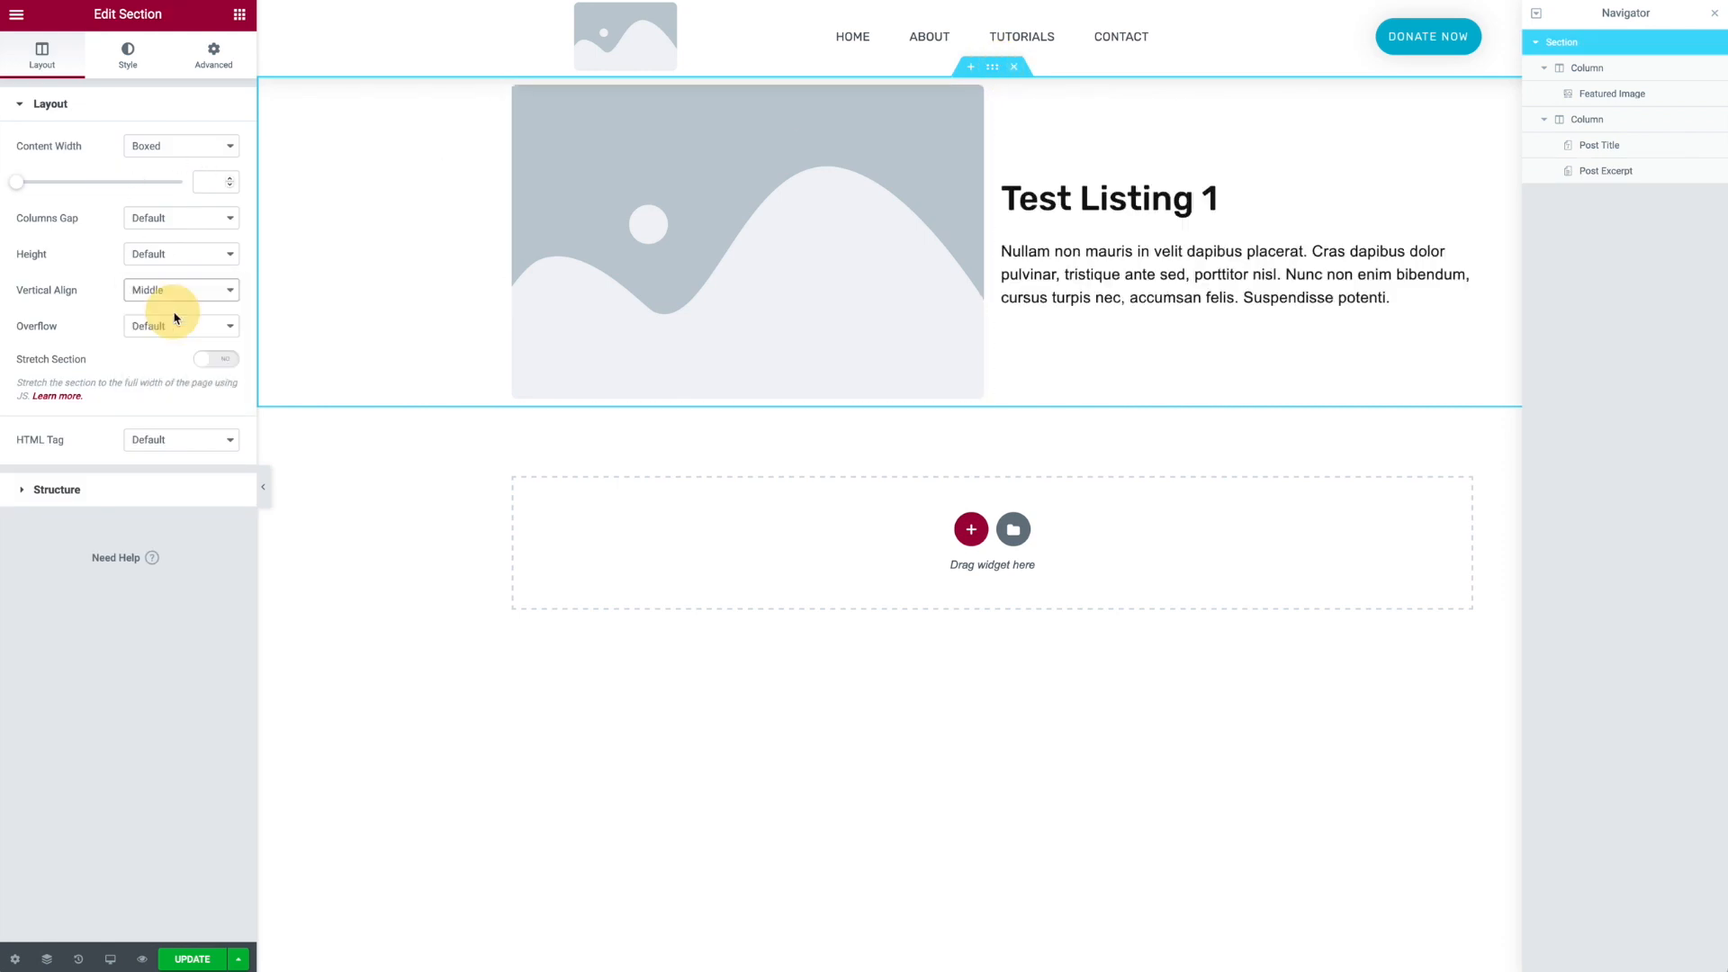
# - Give the section 50 px padding on all sides
pyautogui.click(213, 54)
pyautogui.click(174, 256)
pyautogui.write('50')
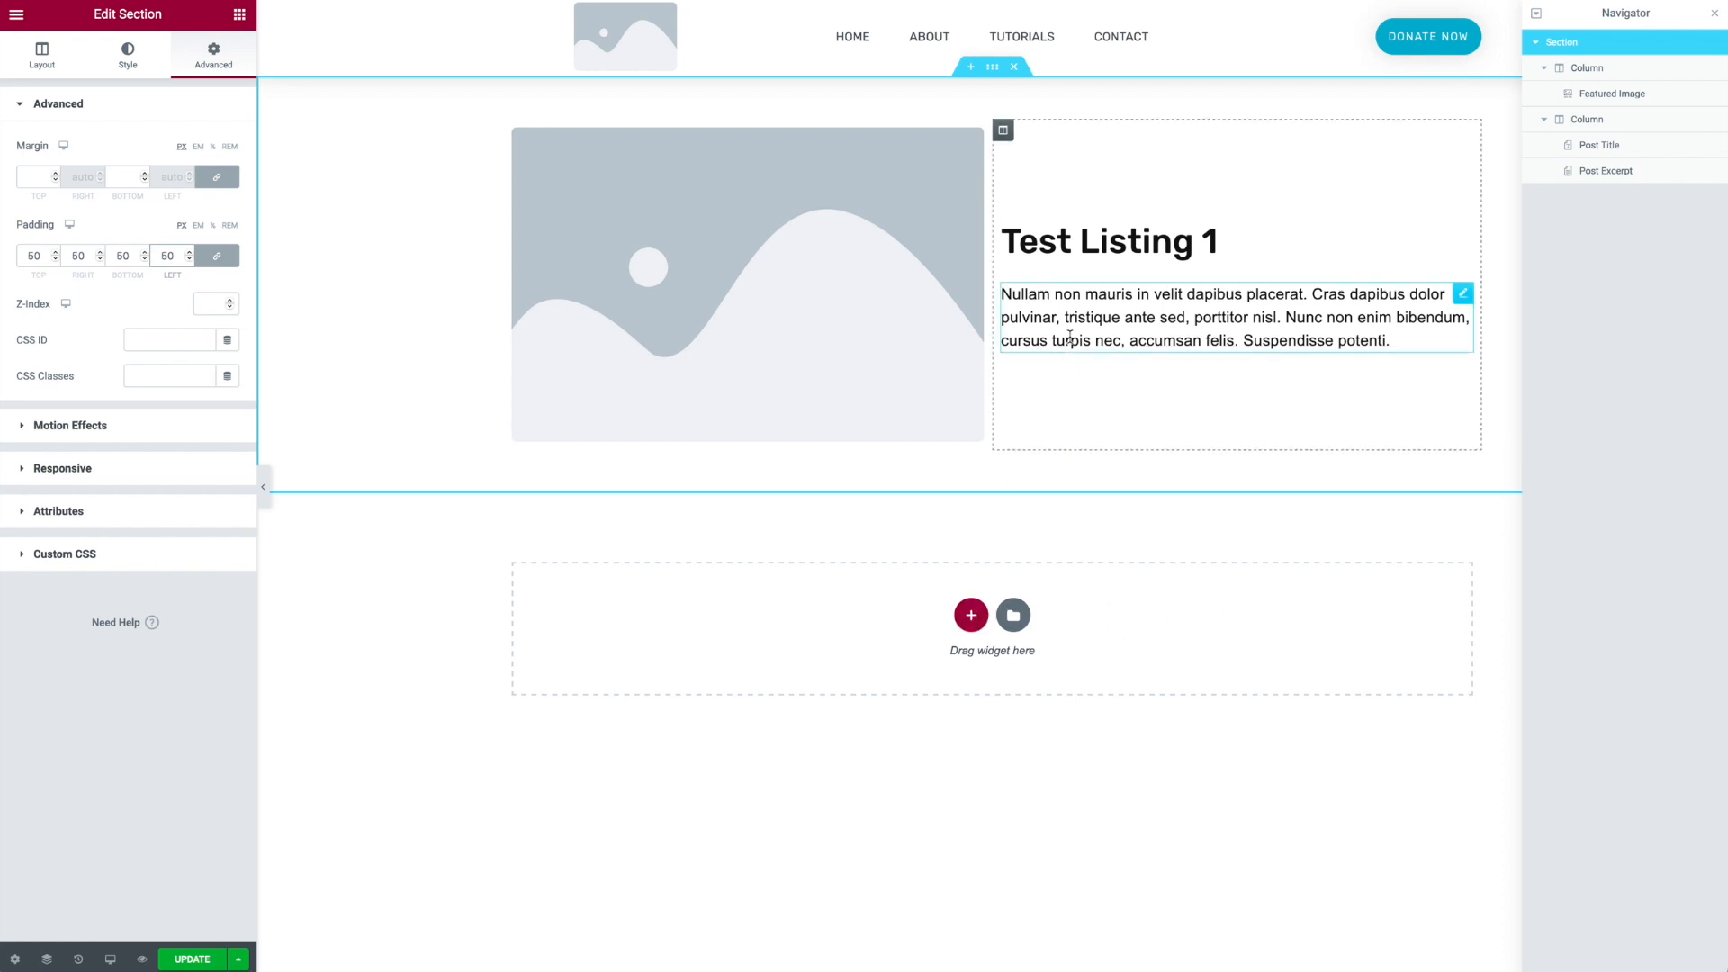
# - Add a Text Editor widget below the post excerpt
pyautogui.click(239, 14)
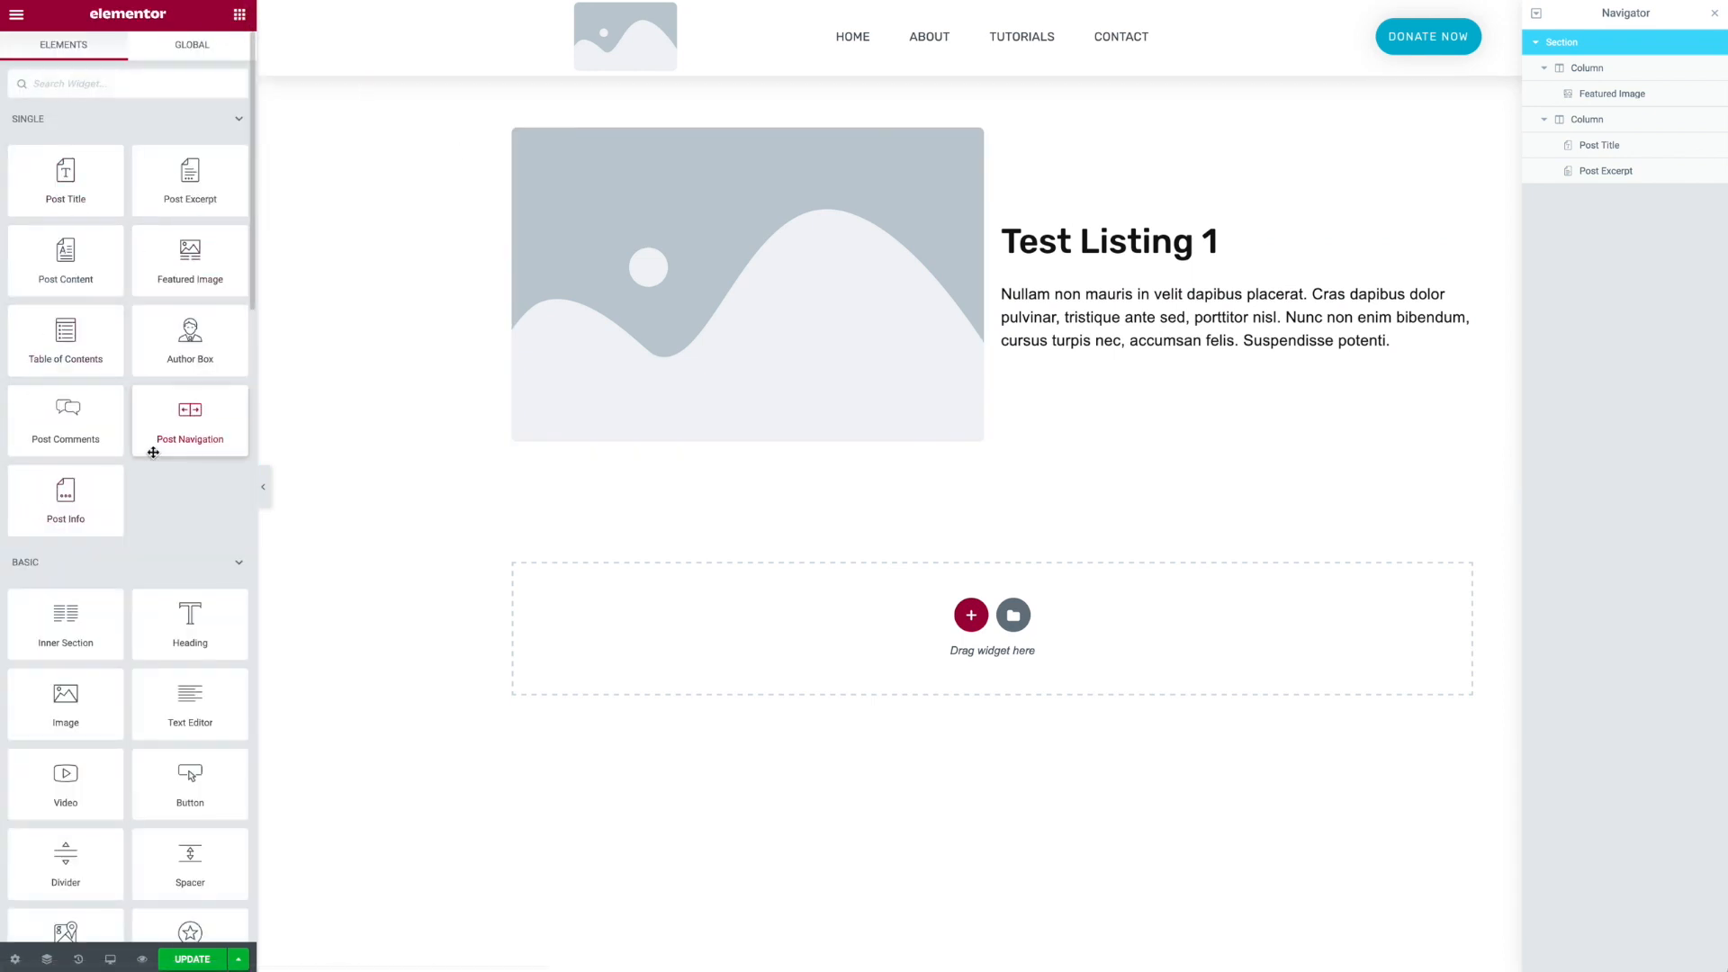
pyautogui.moveTo(186, 717); pyautogui.dragTo(1063, 349)
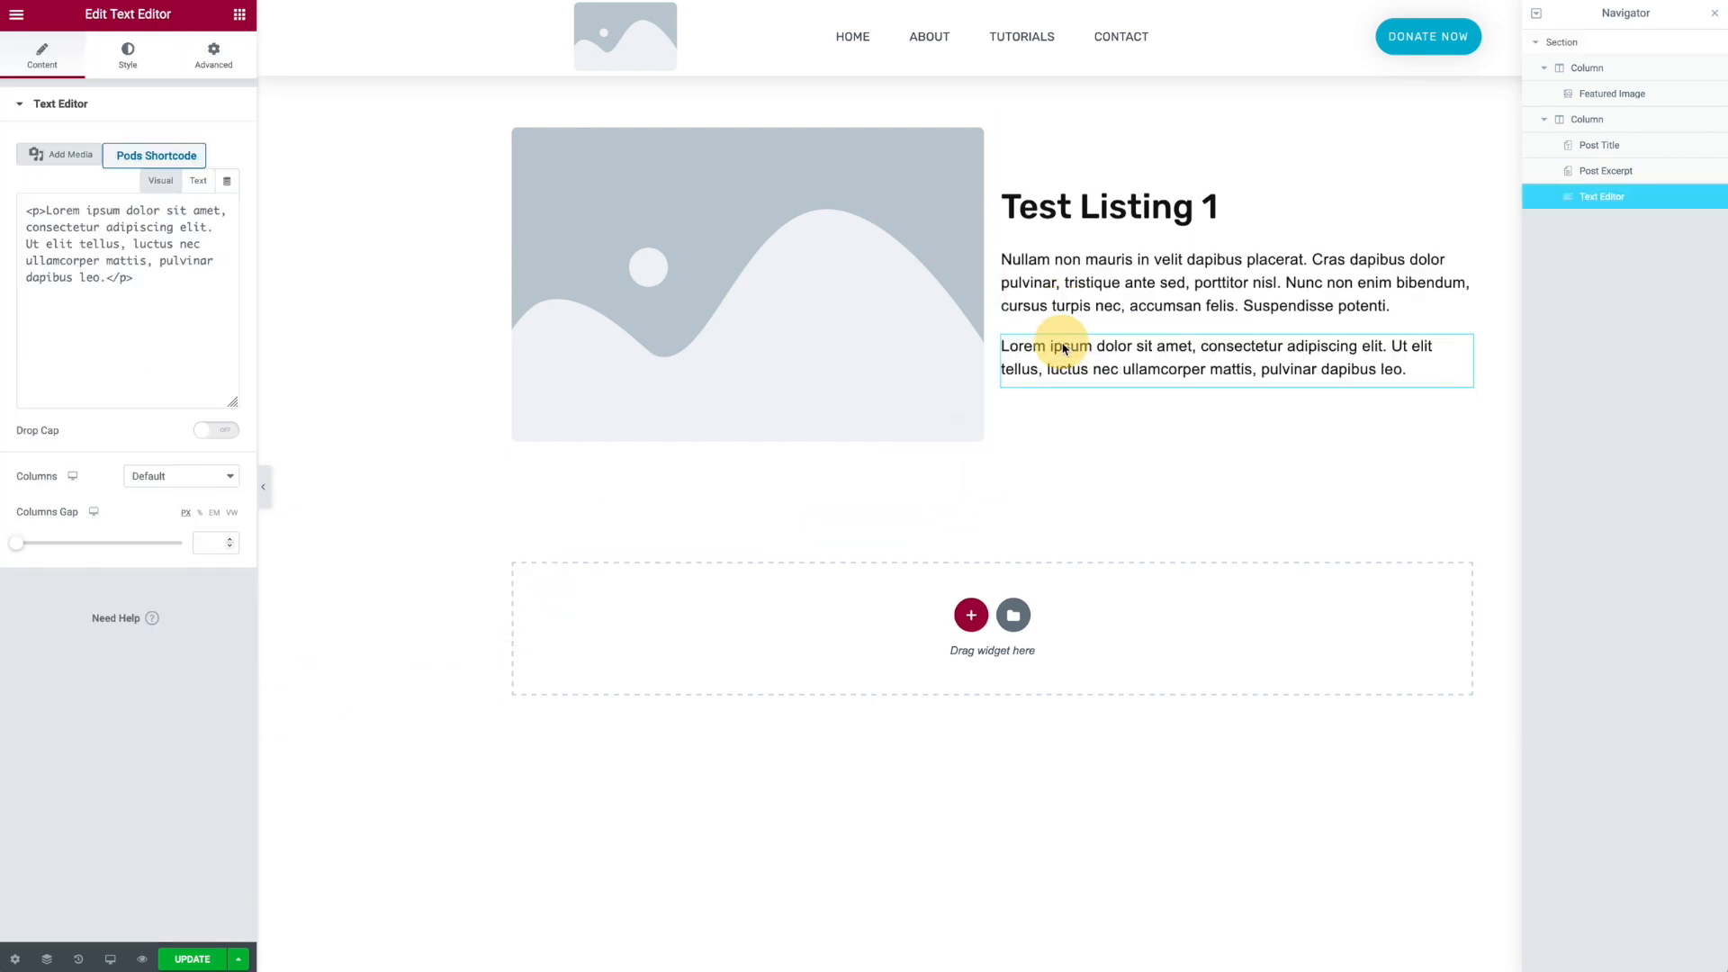
# - Replace the text editor's content with a dynamic Pods Field using the Suburb key
pyautogui.moveTo(205, 336); pyautogui.dragTo(34, 261)
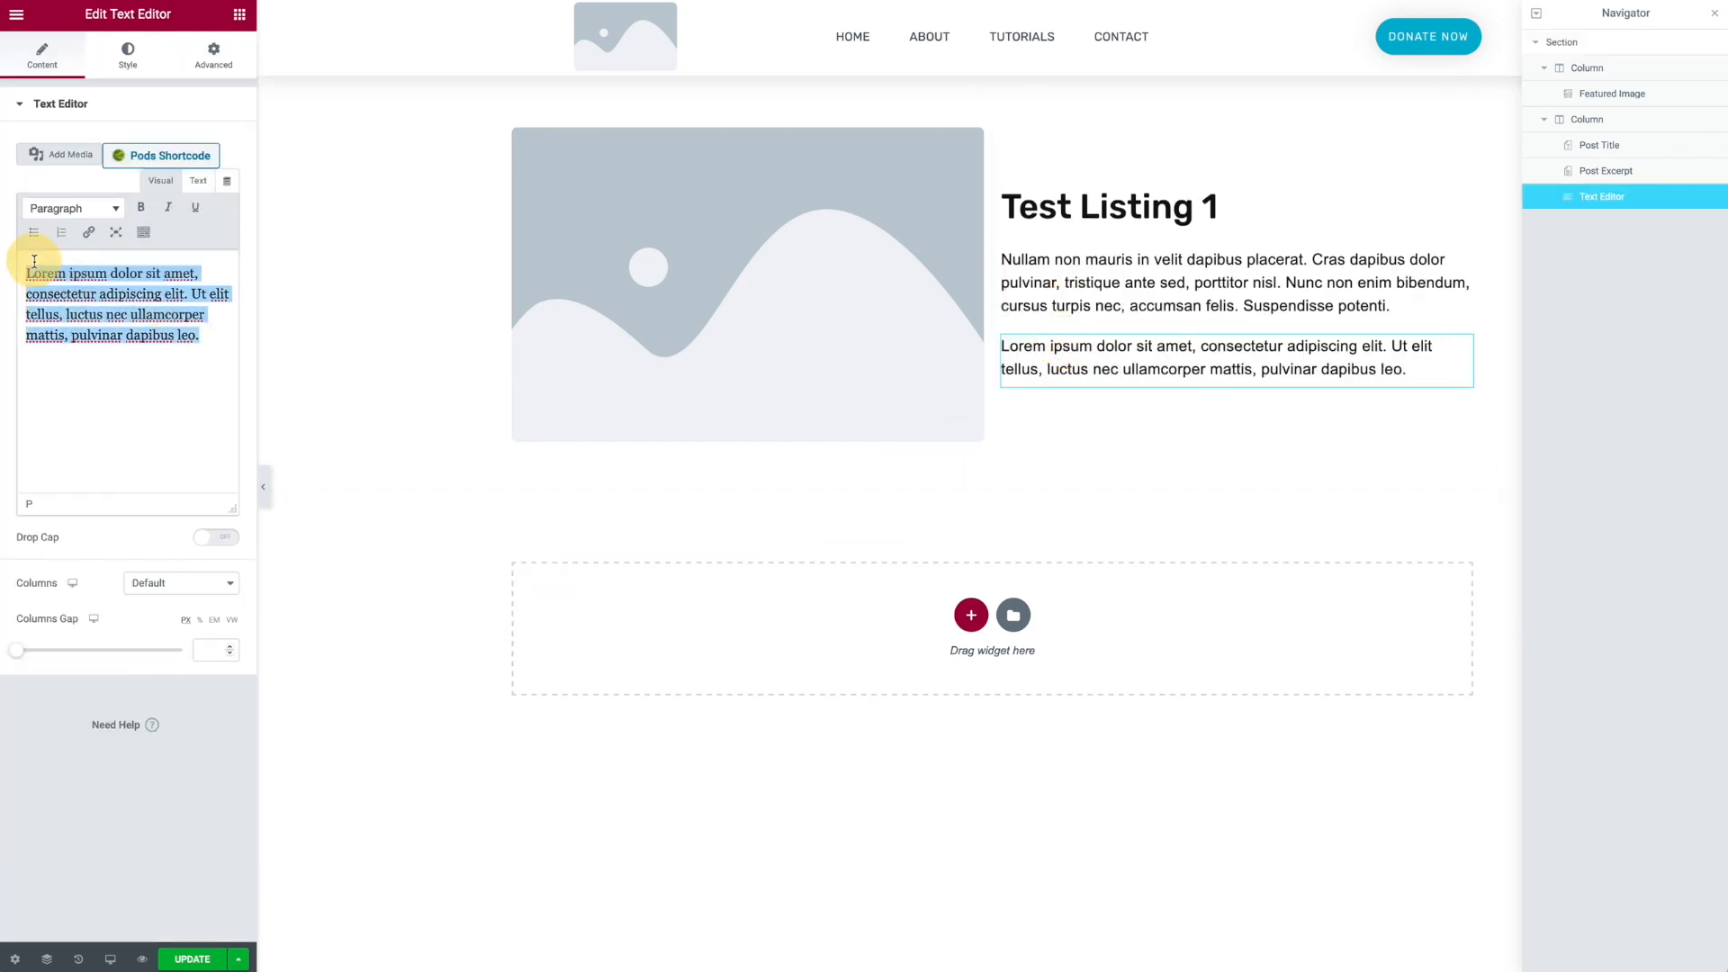
pyautogui.click(228, 183)
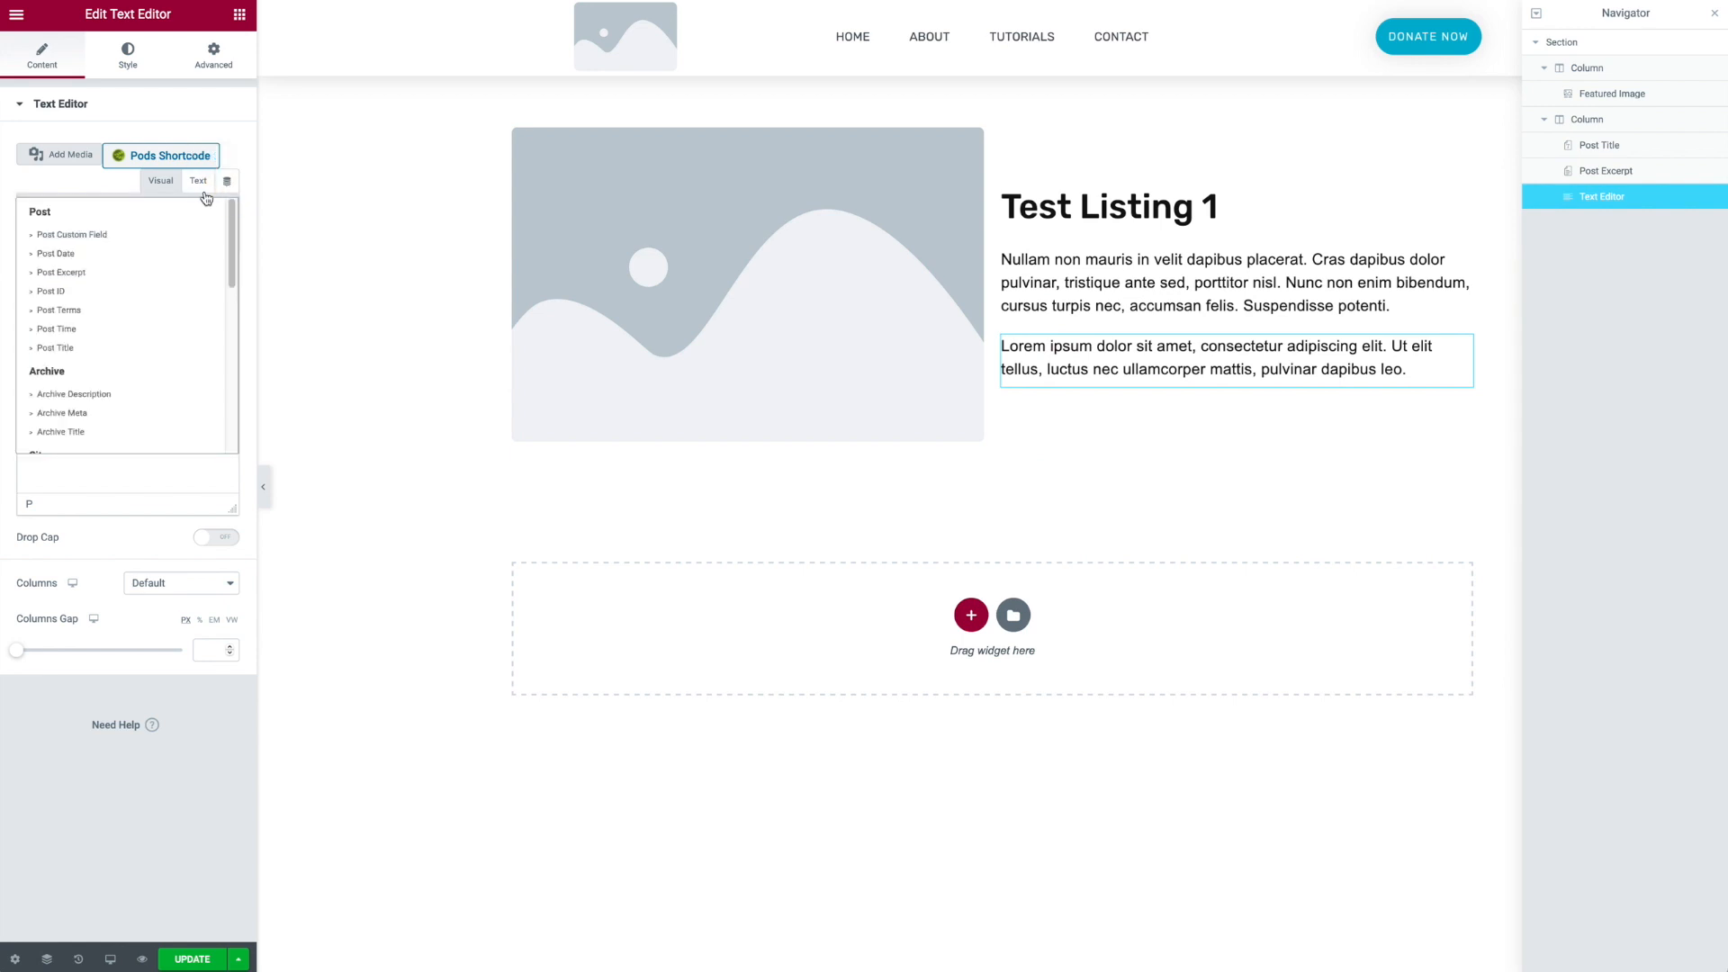
pyautogui.scroll(-5, 68, 337)
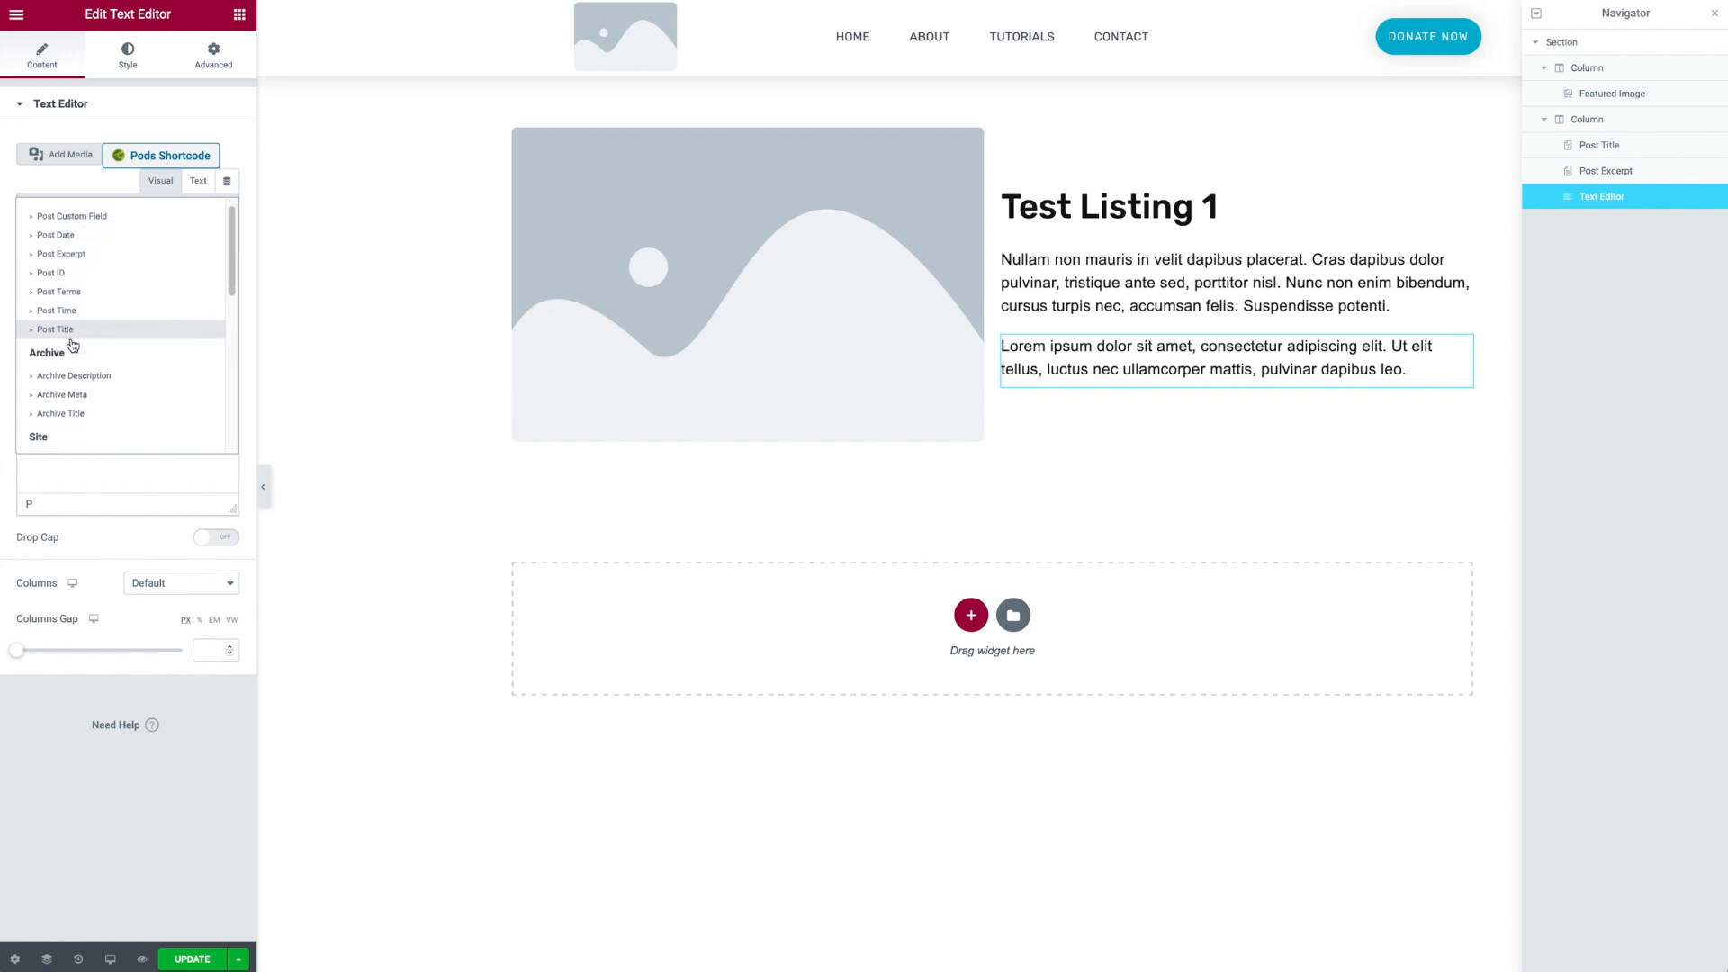
pyautogui.click(80, 437)
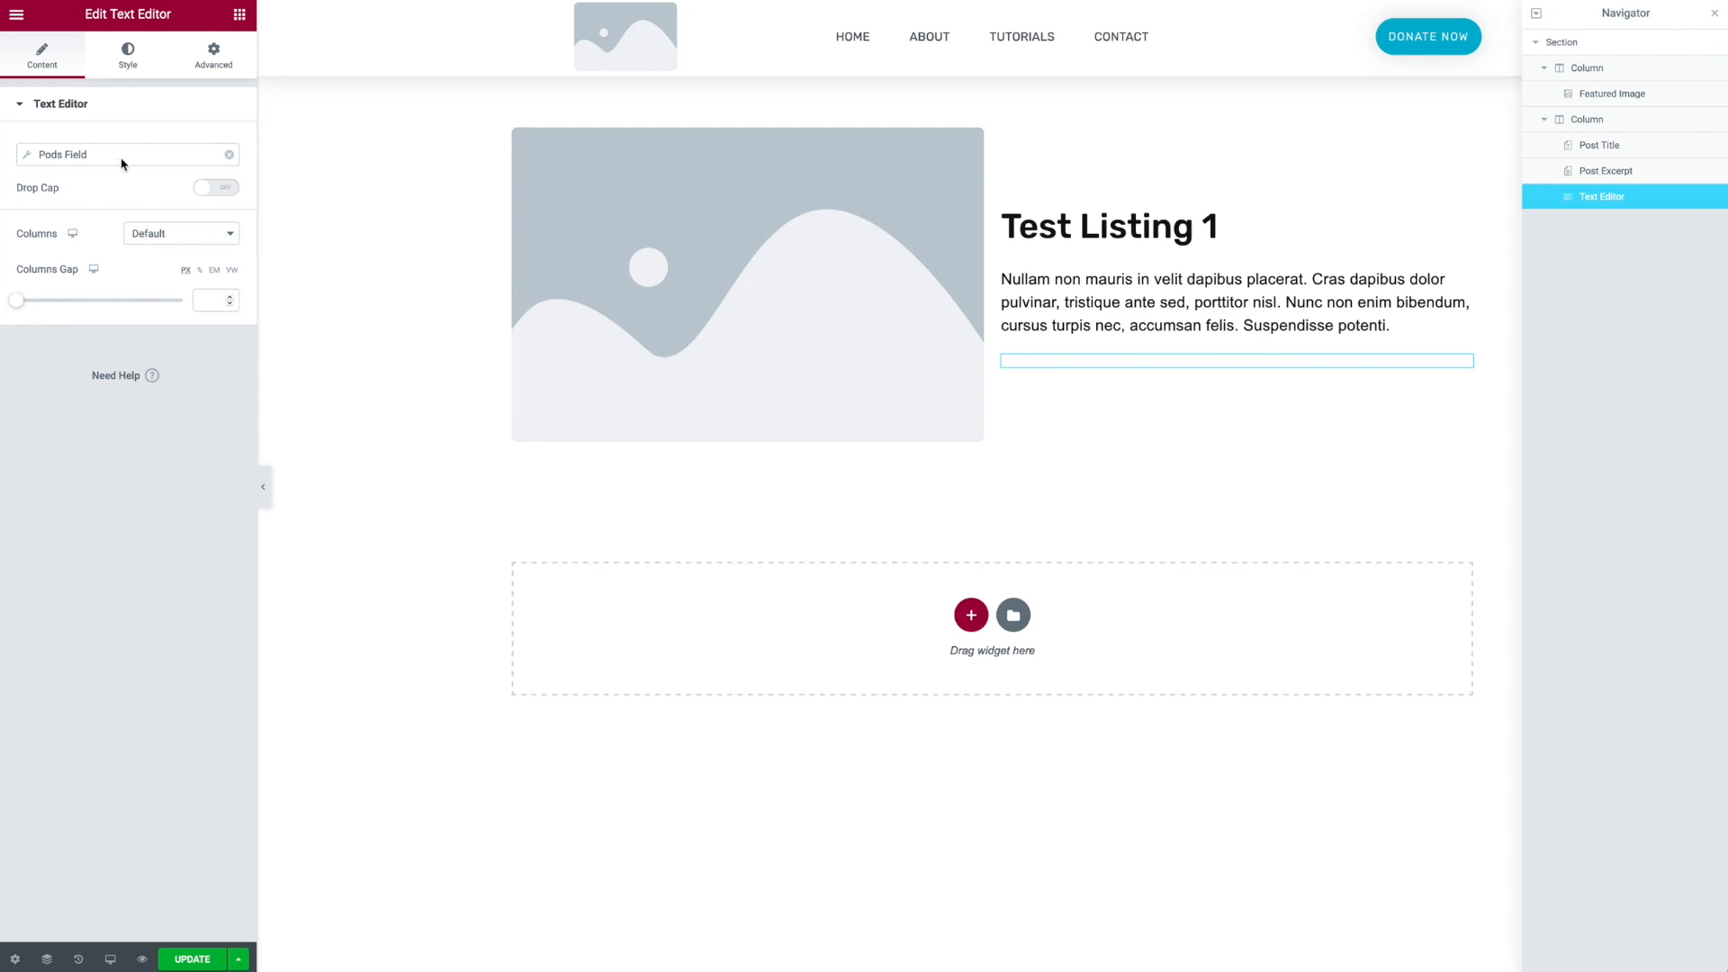
pyautogui.click(61, 154)
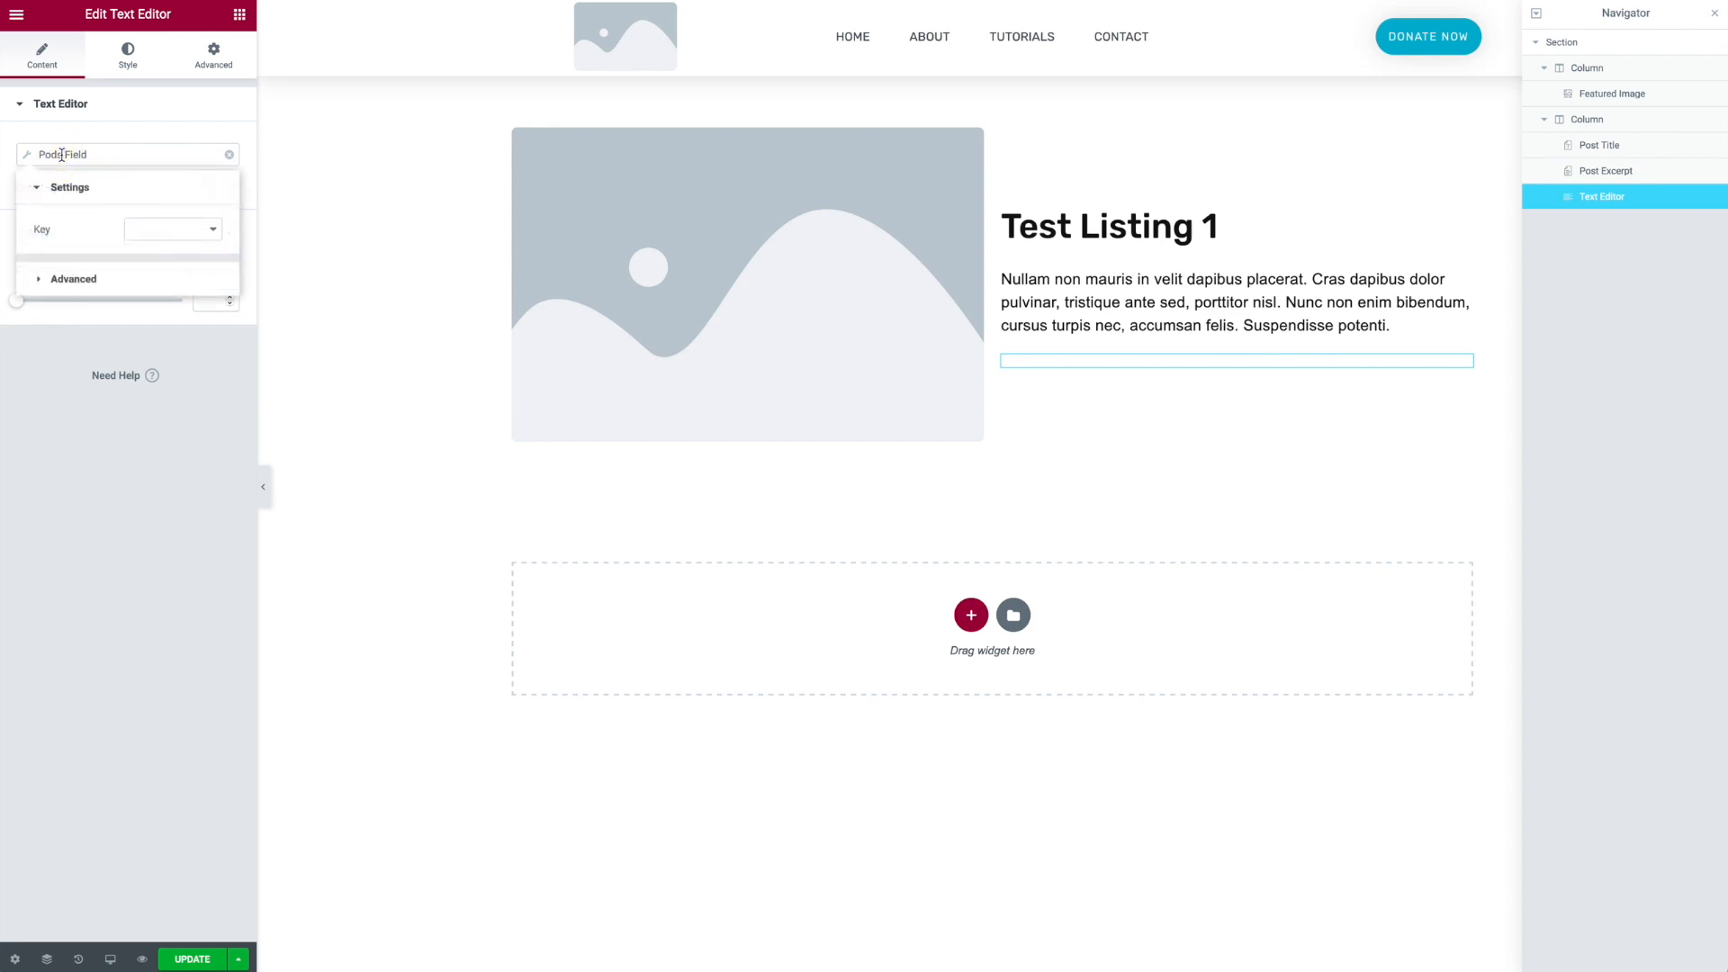
pyautogui.click(144, 227)
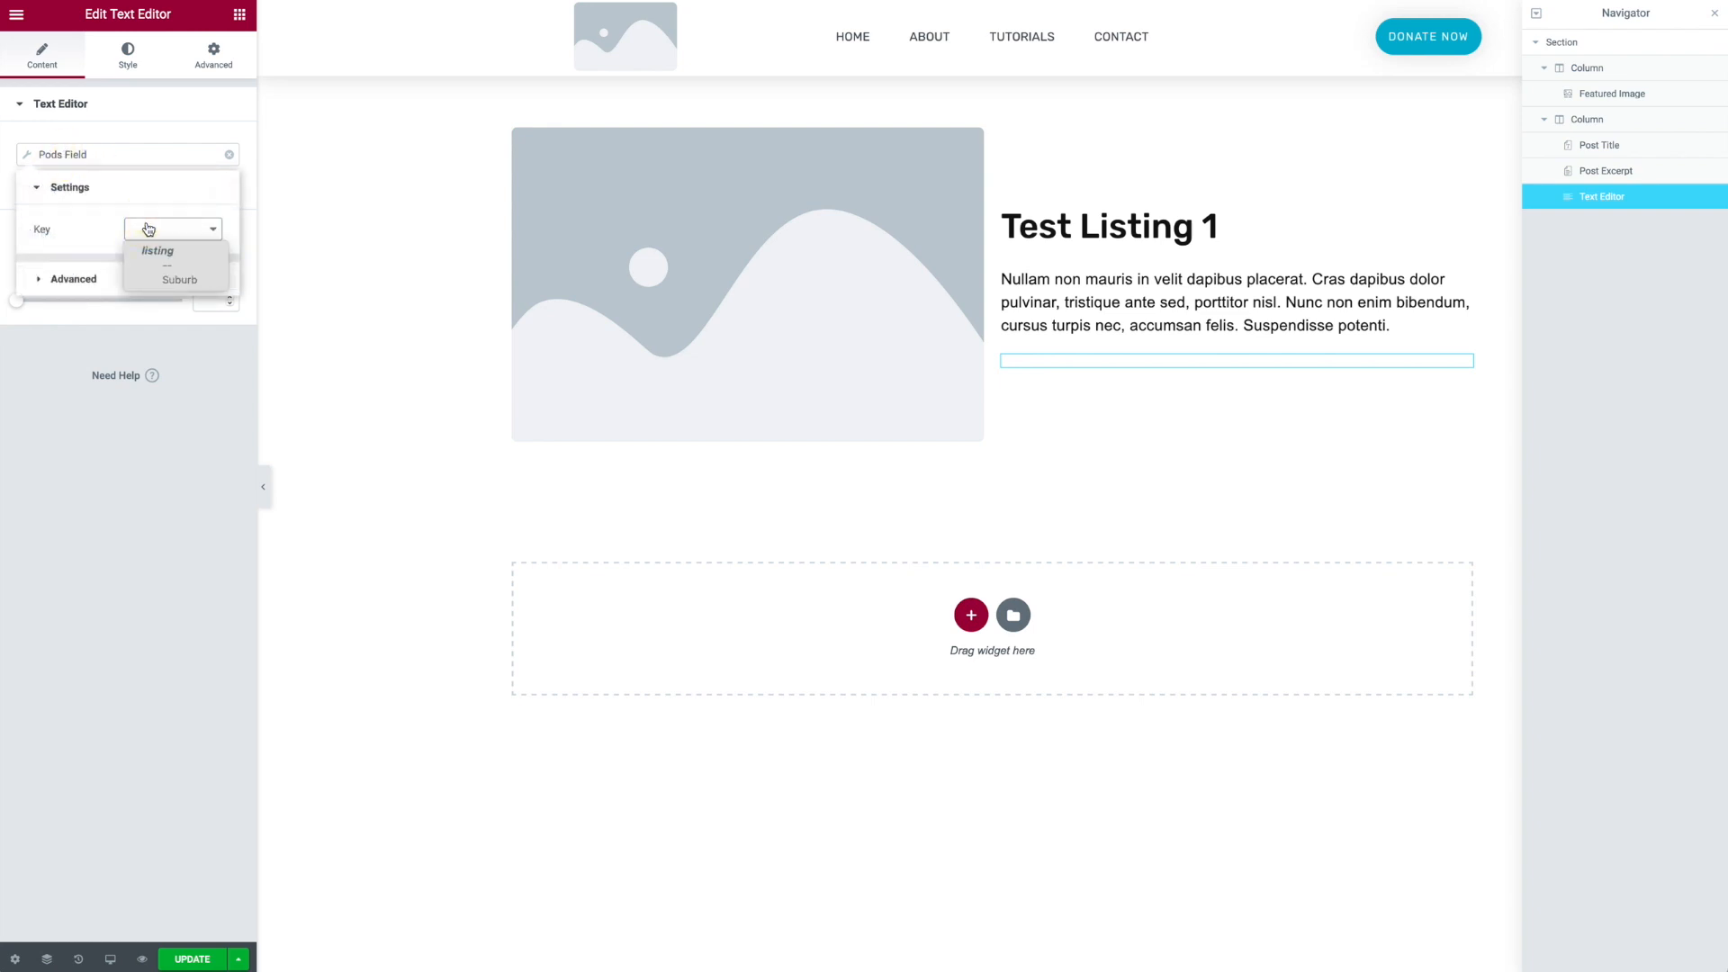
pyautogui.click(198, 281)
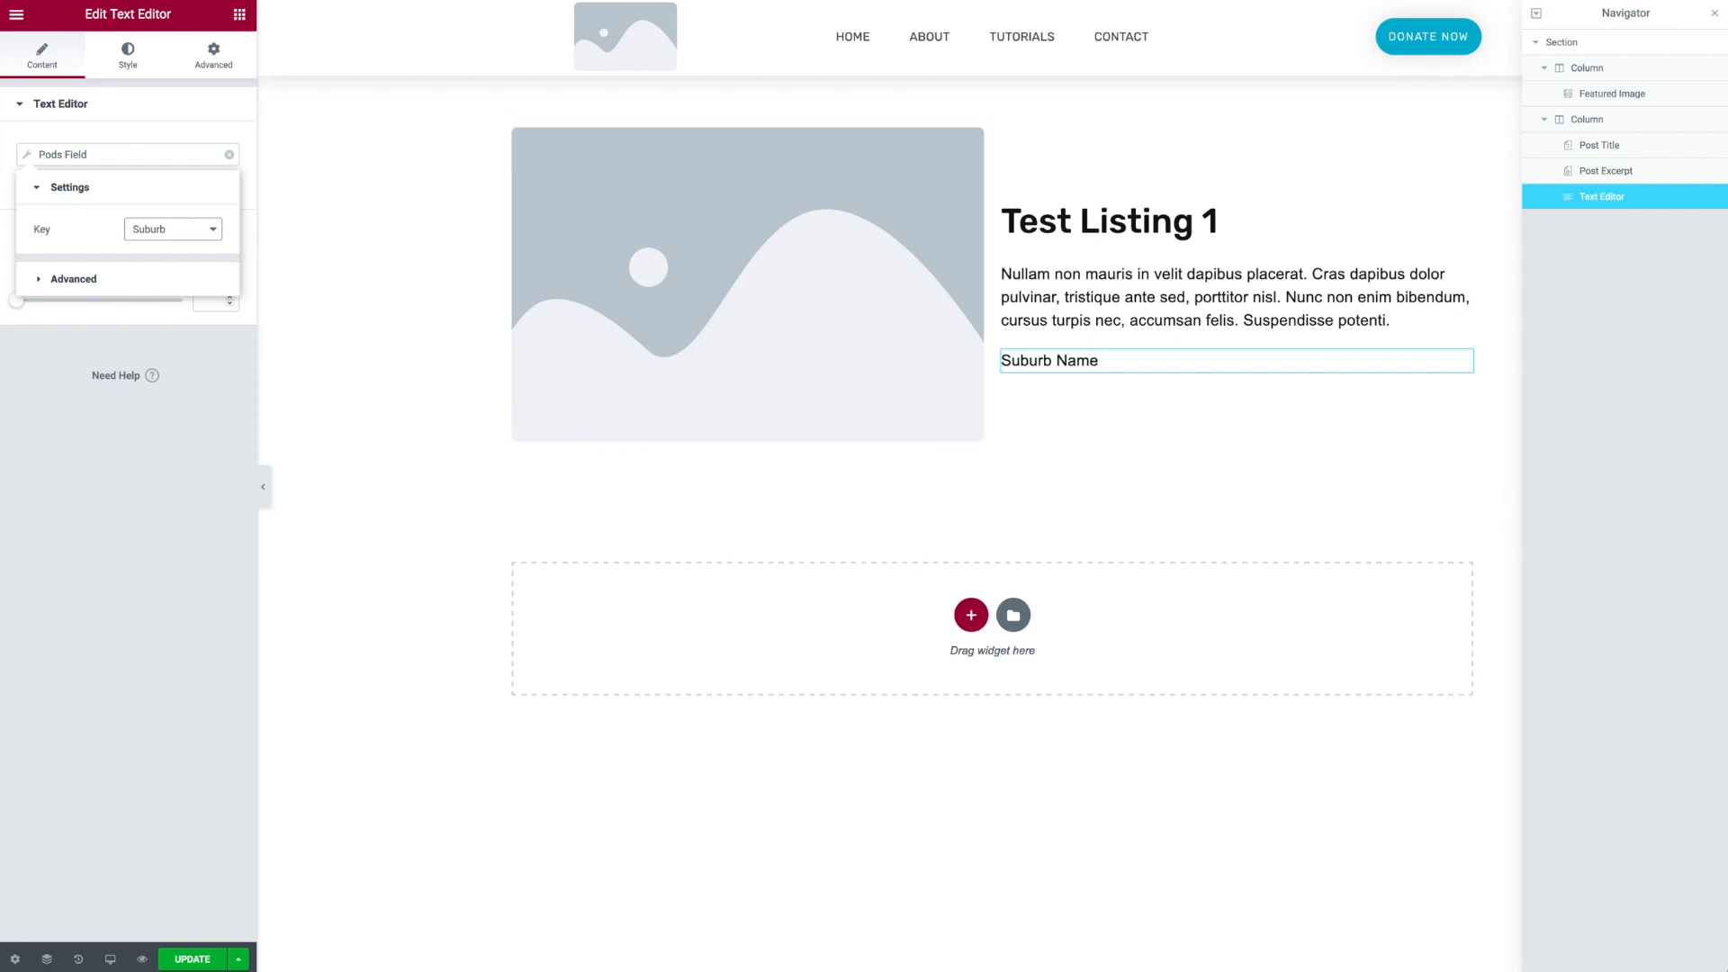
# - Set the suburb text's typography style to Italic
pyautogui.click(126, 61)
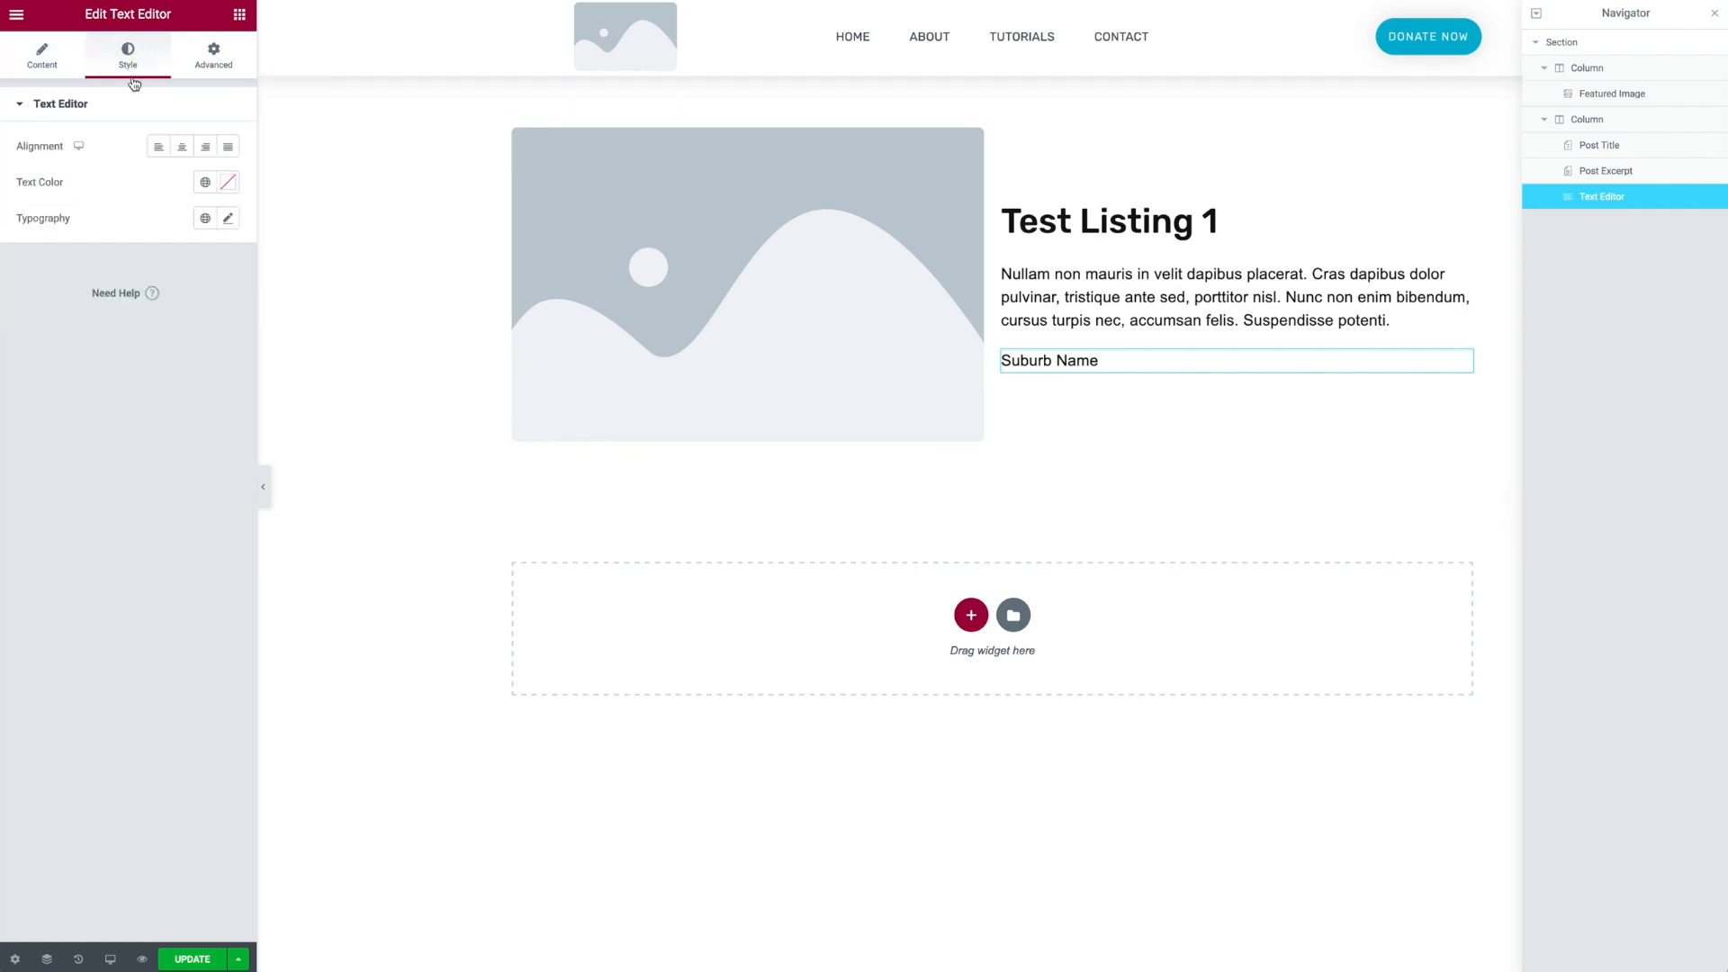
pyautogui.click(228, 221)
pyautogui.click(180, 473)
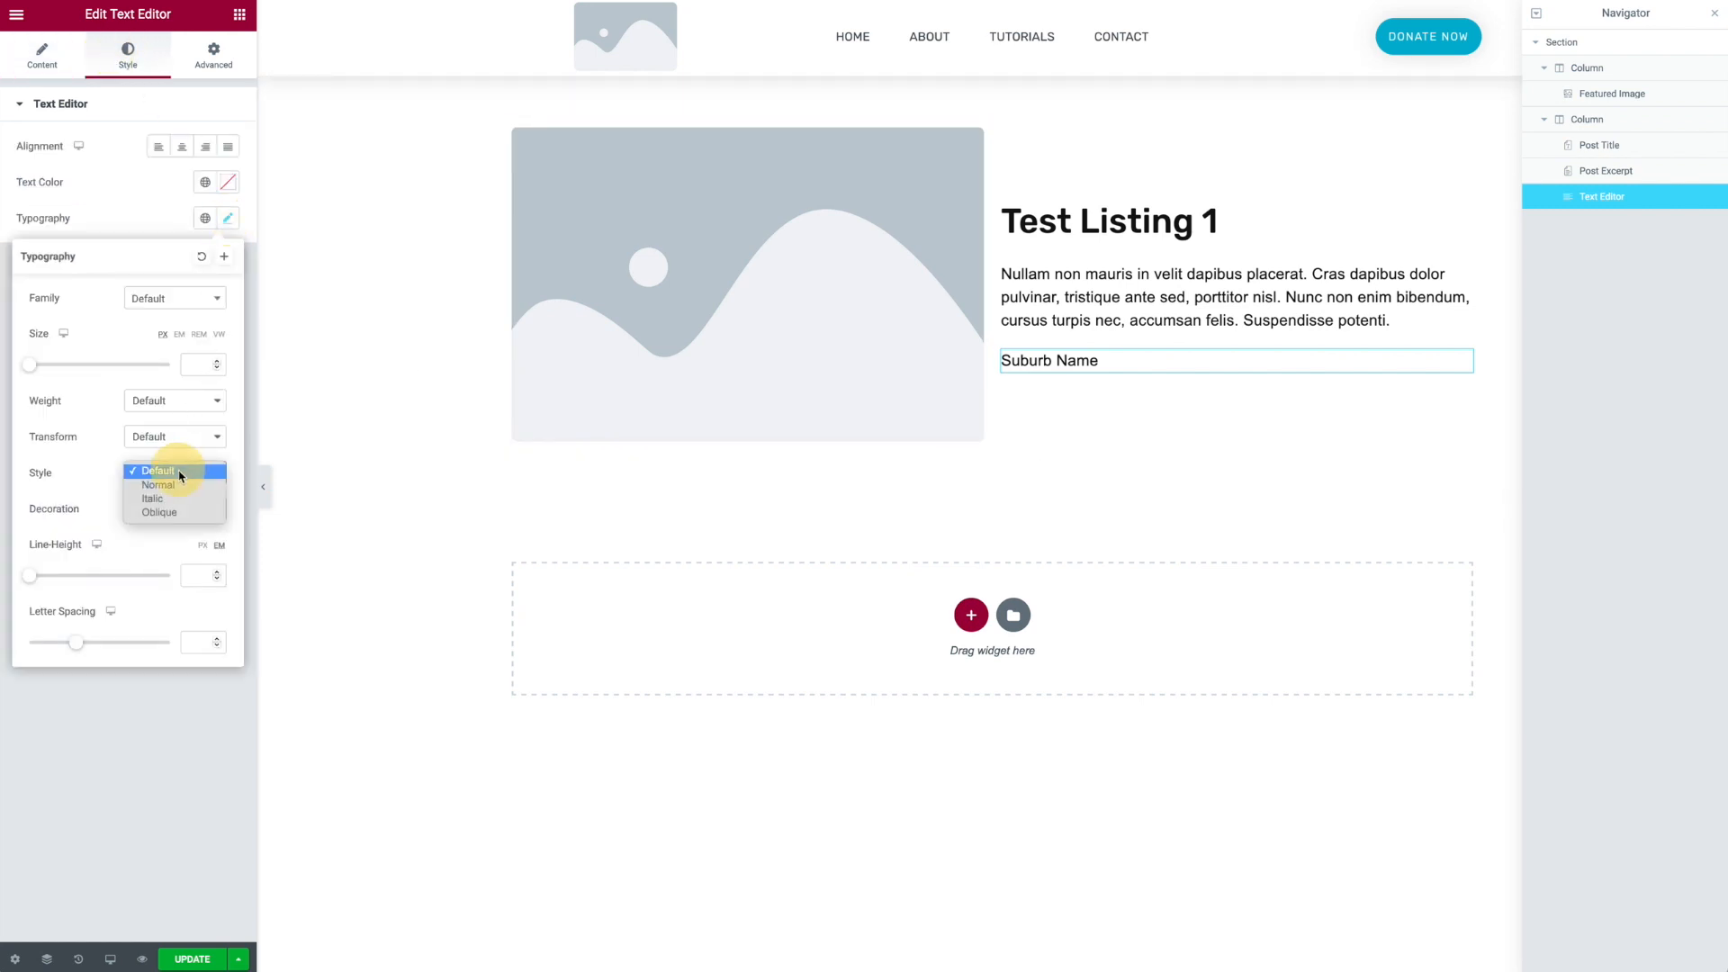
pyautogui.click(176, 498)
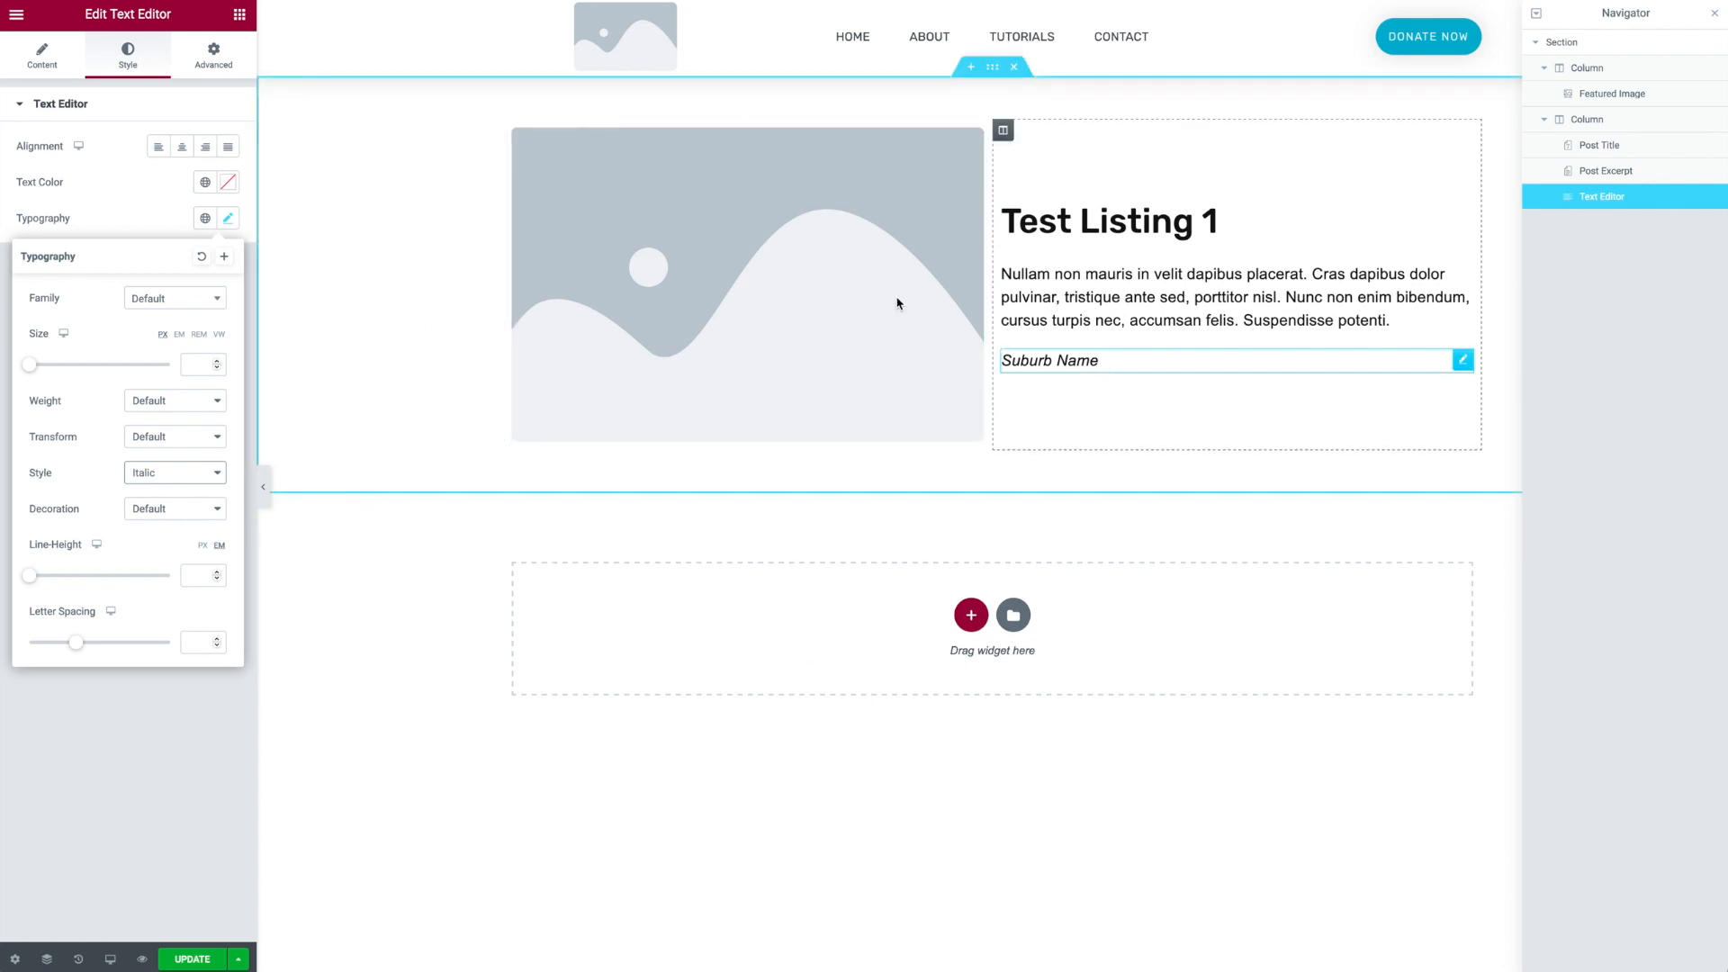
pyautogui.click(241, 16)
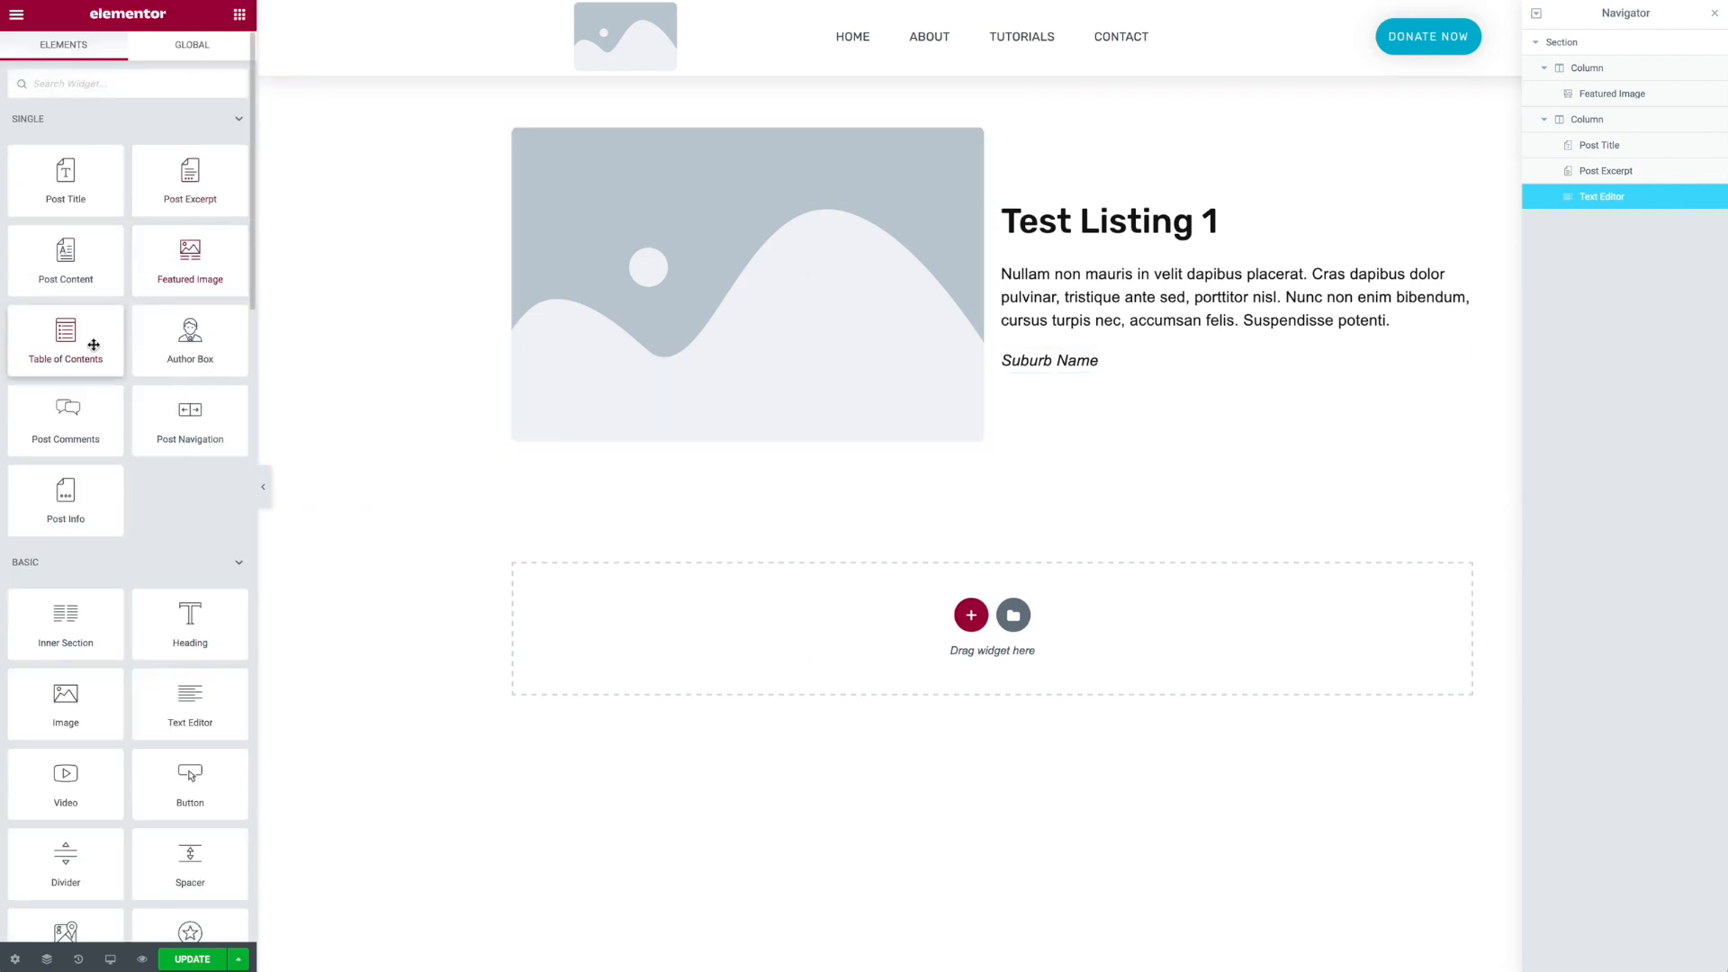
# - Add an Image widget below the suburb text and set its width to 104 px
pyautogui.moveTo(68, 700); pyautogui.dragTo(1122, 364)
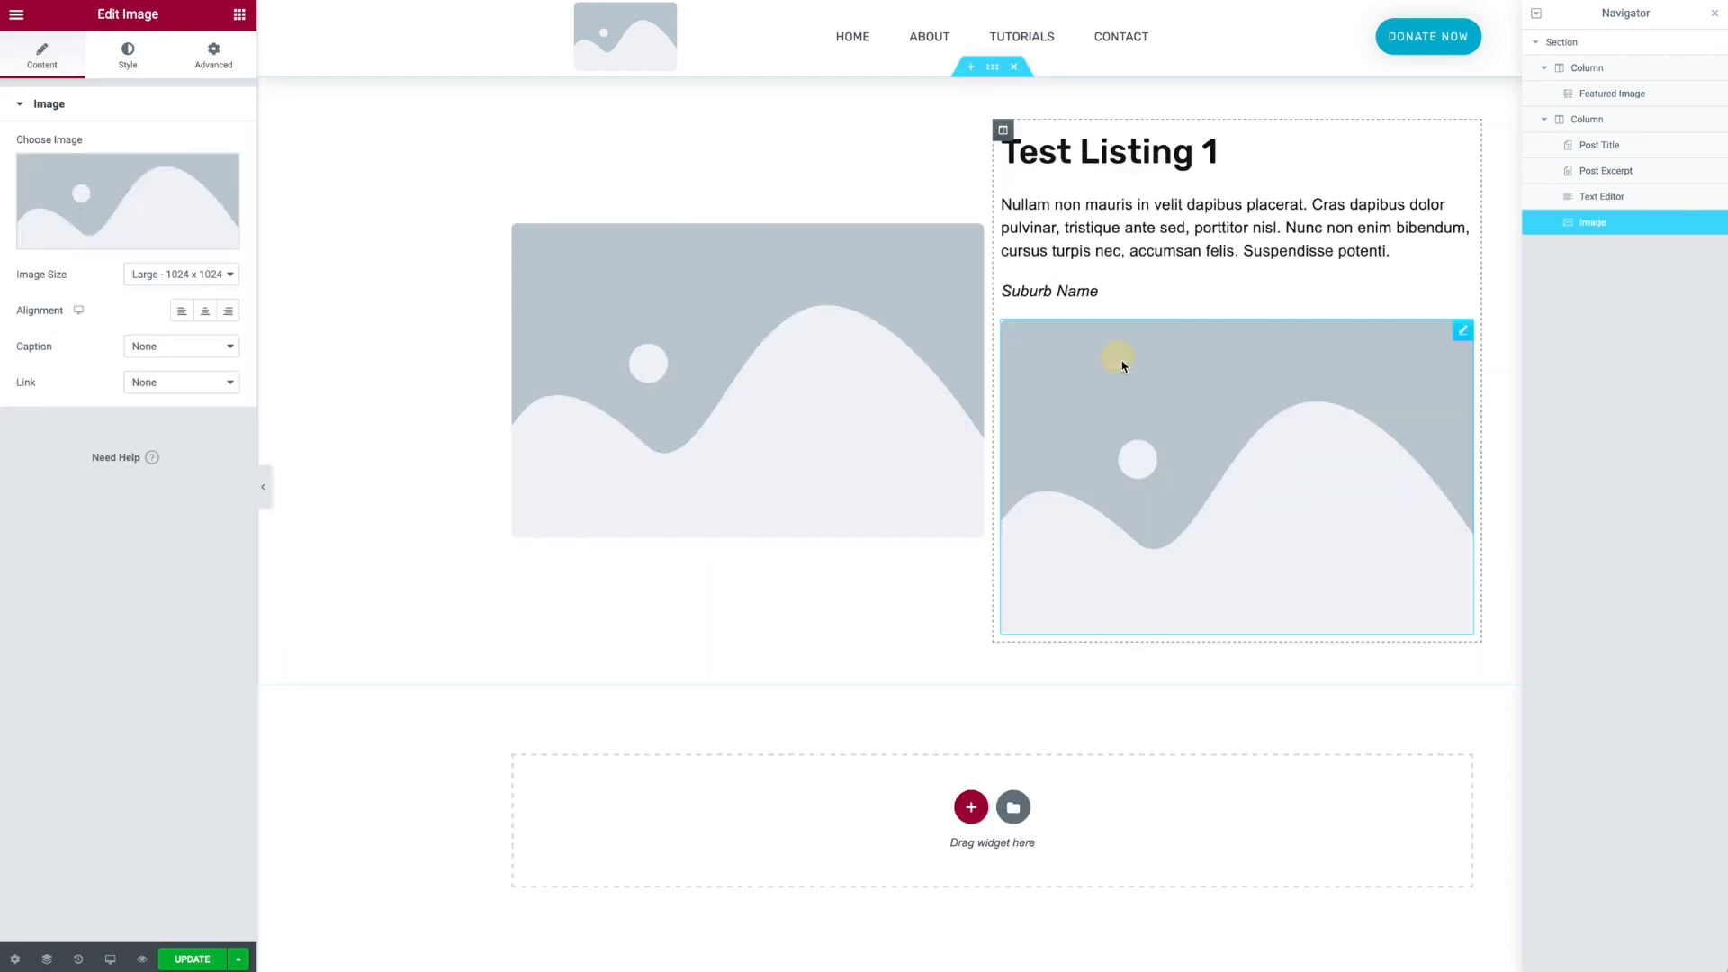
pyautogui.click(133, 58)
pyautogui.click(216, 145)
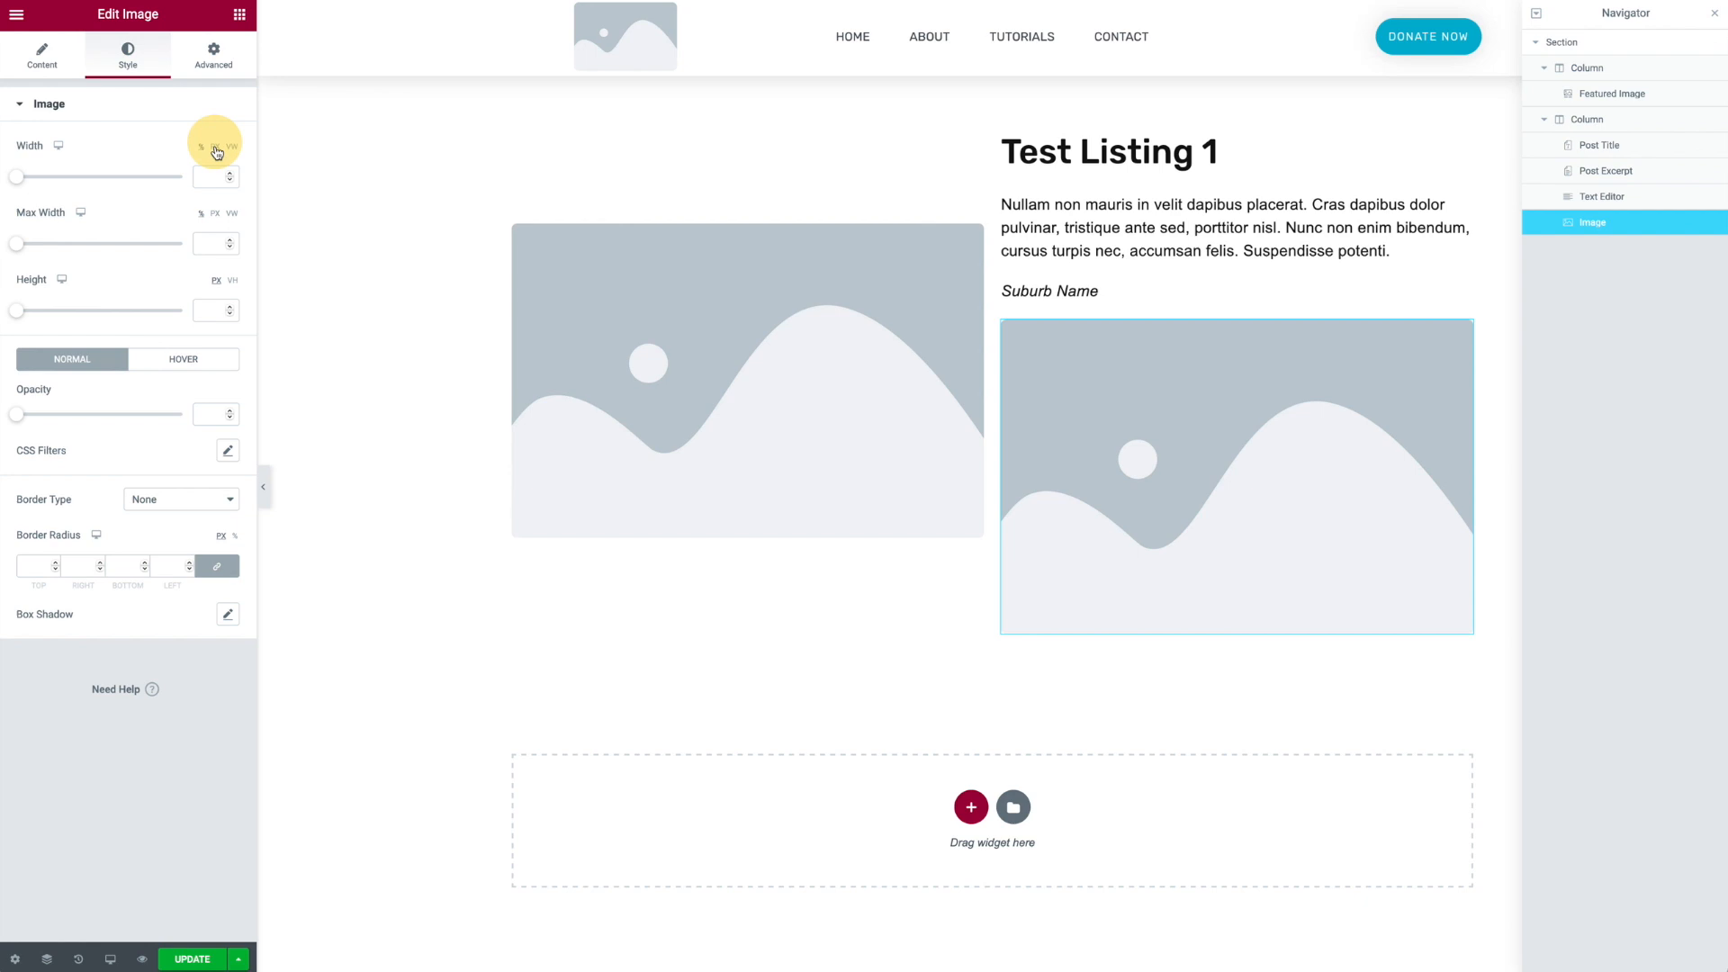
pyautogui.moveTo(18, 178); pyautogui.dragTo(34, 177)
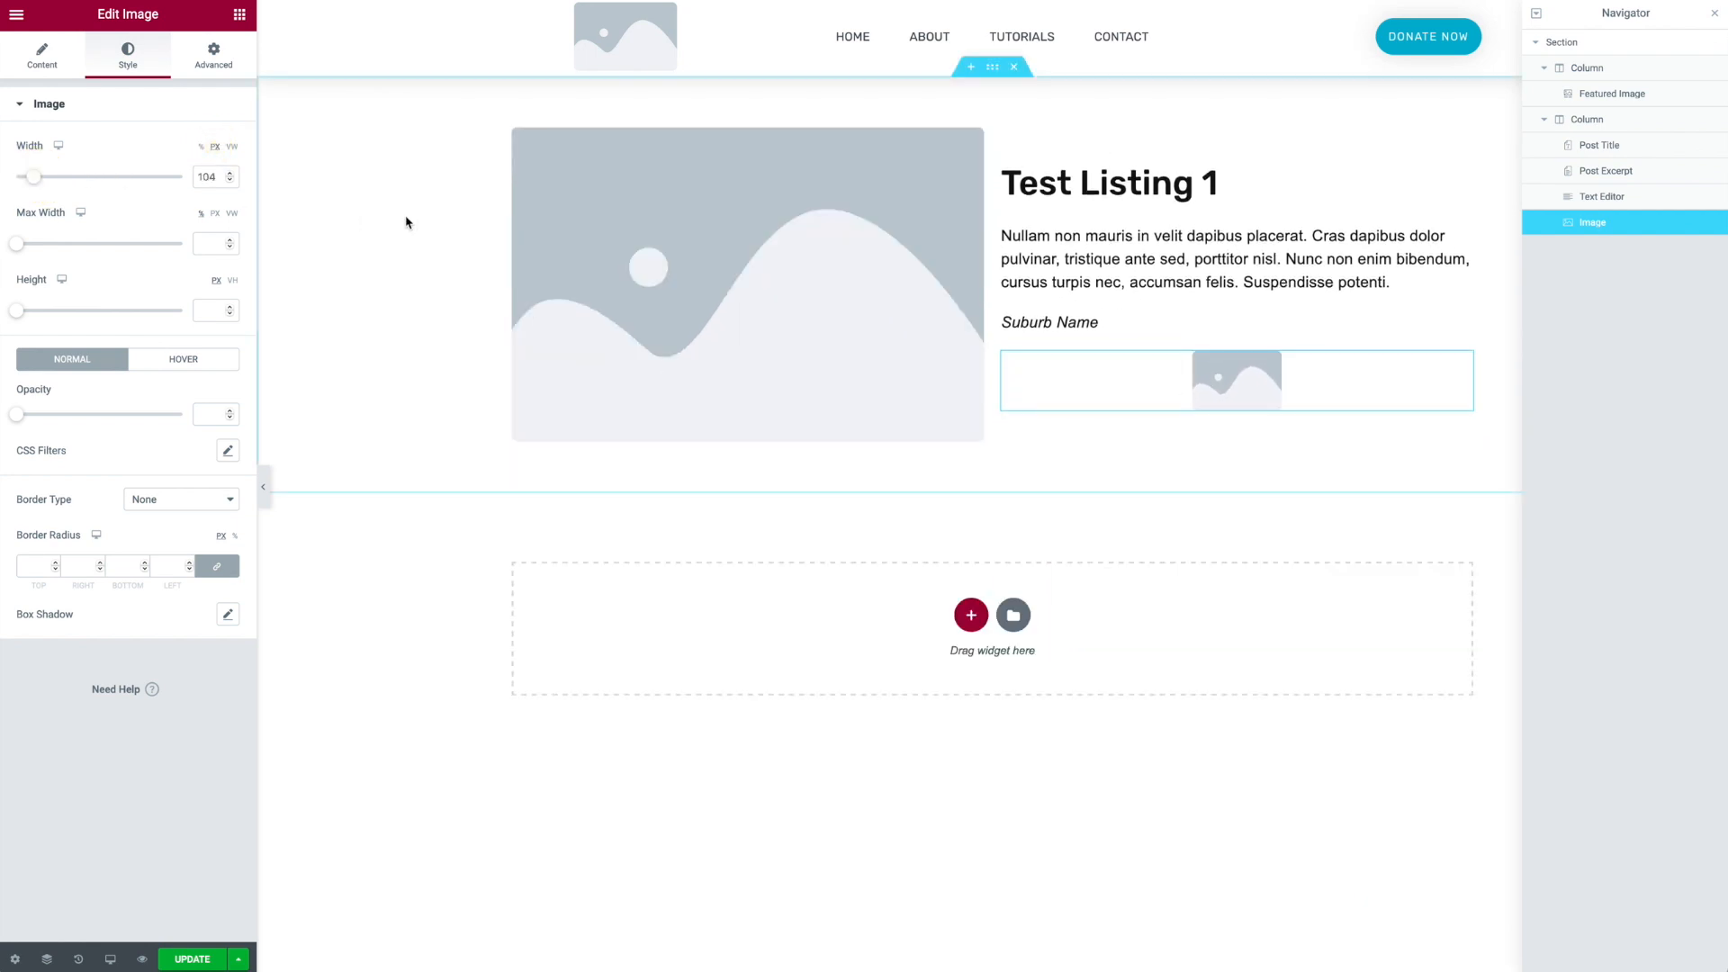
# - Align the image left and set its source to a dynamic Pods Image Field using the Front Yard Image key
pyautogui.click(43, 56)
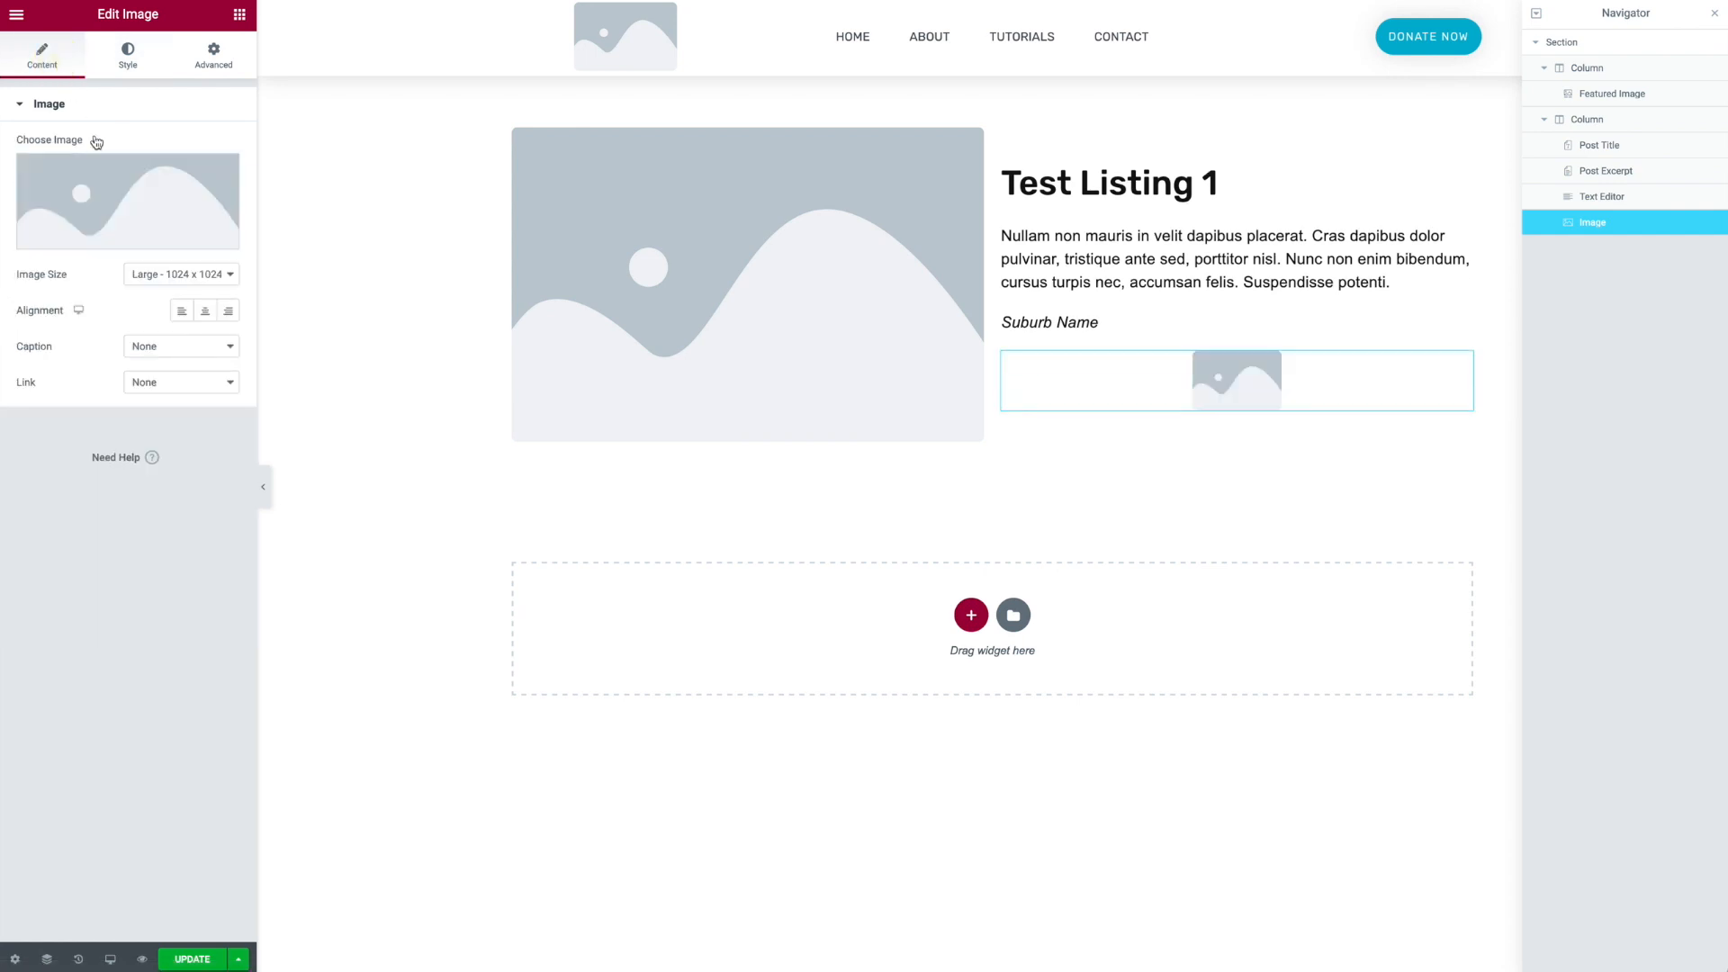
pyautogui.click(181, 311)
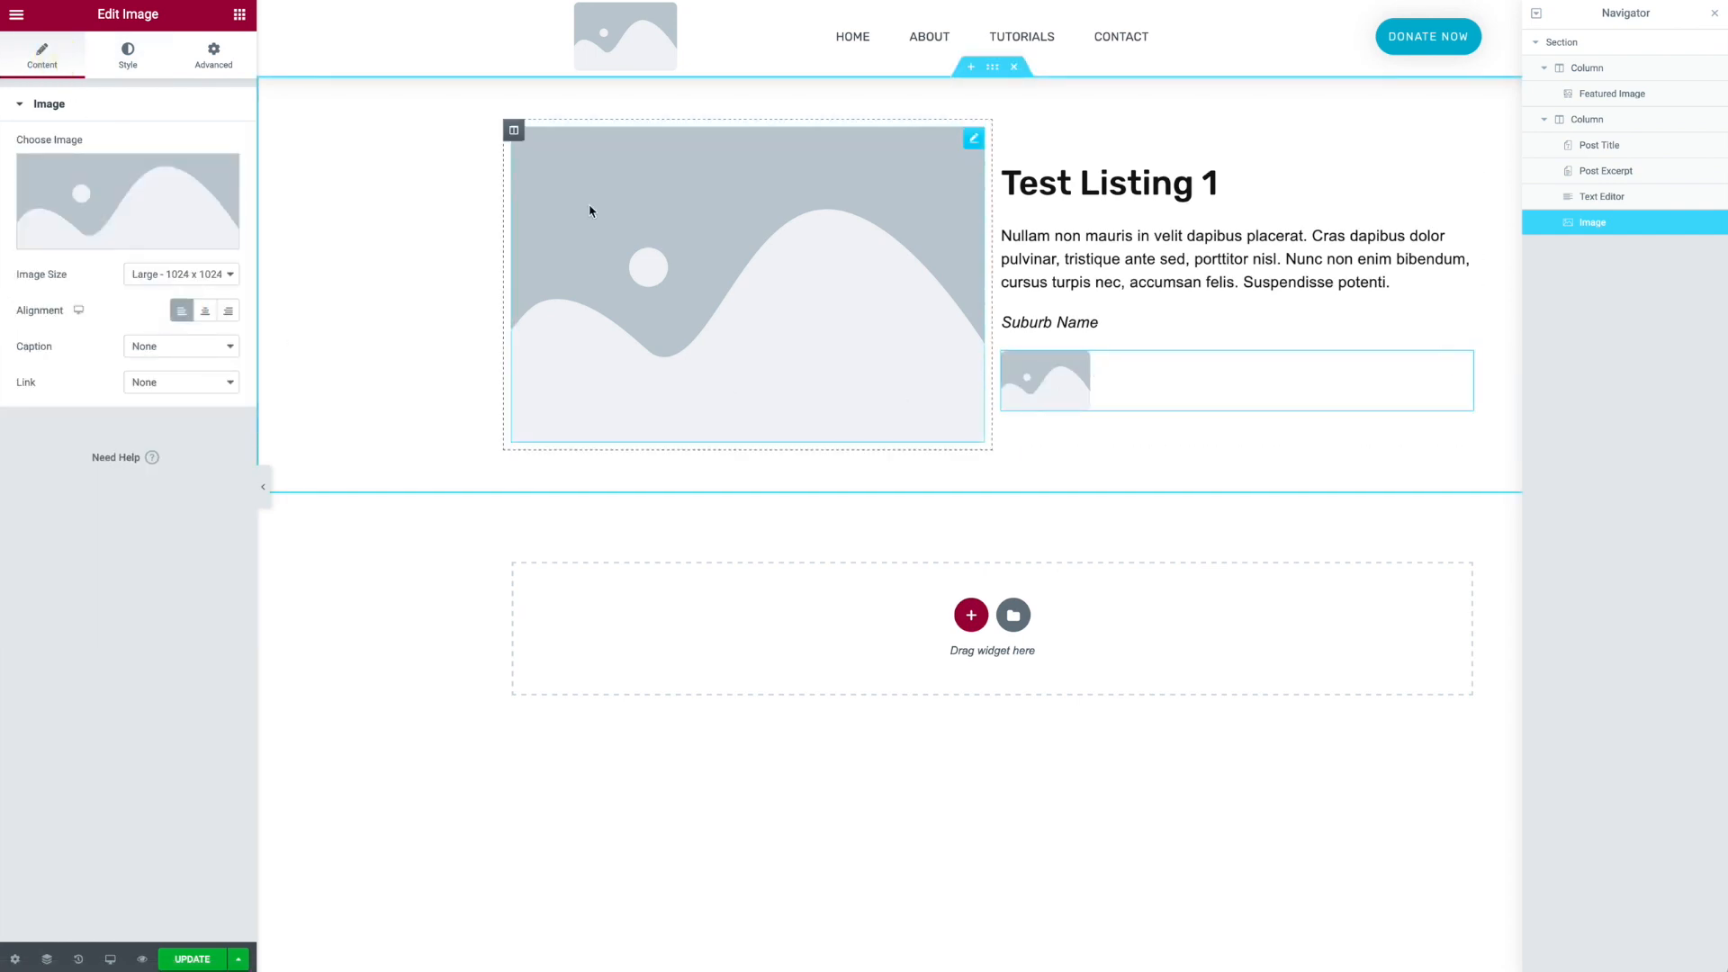
pyautogui.moveTo(194, 194)
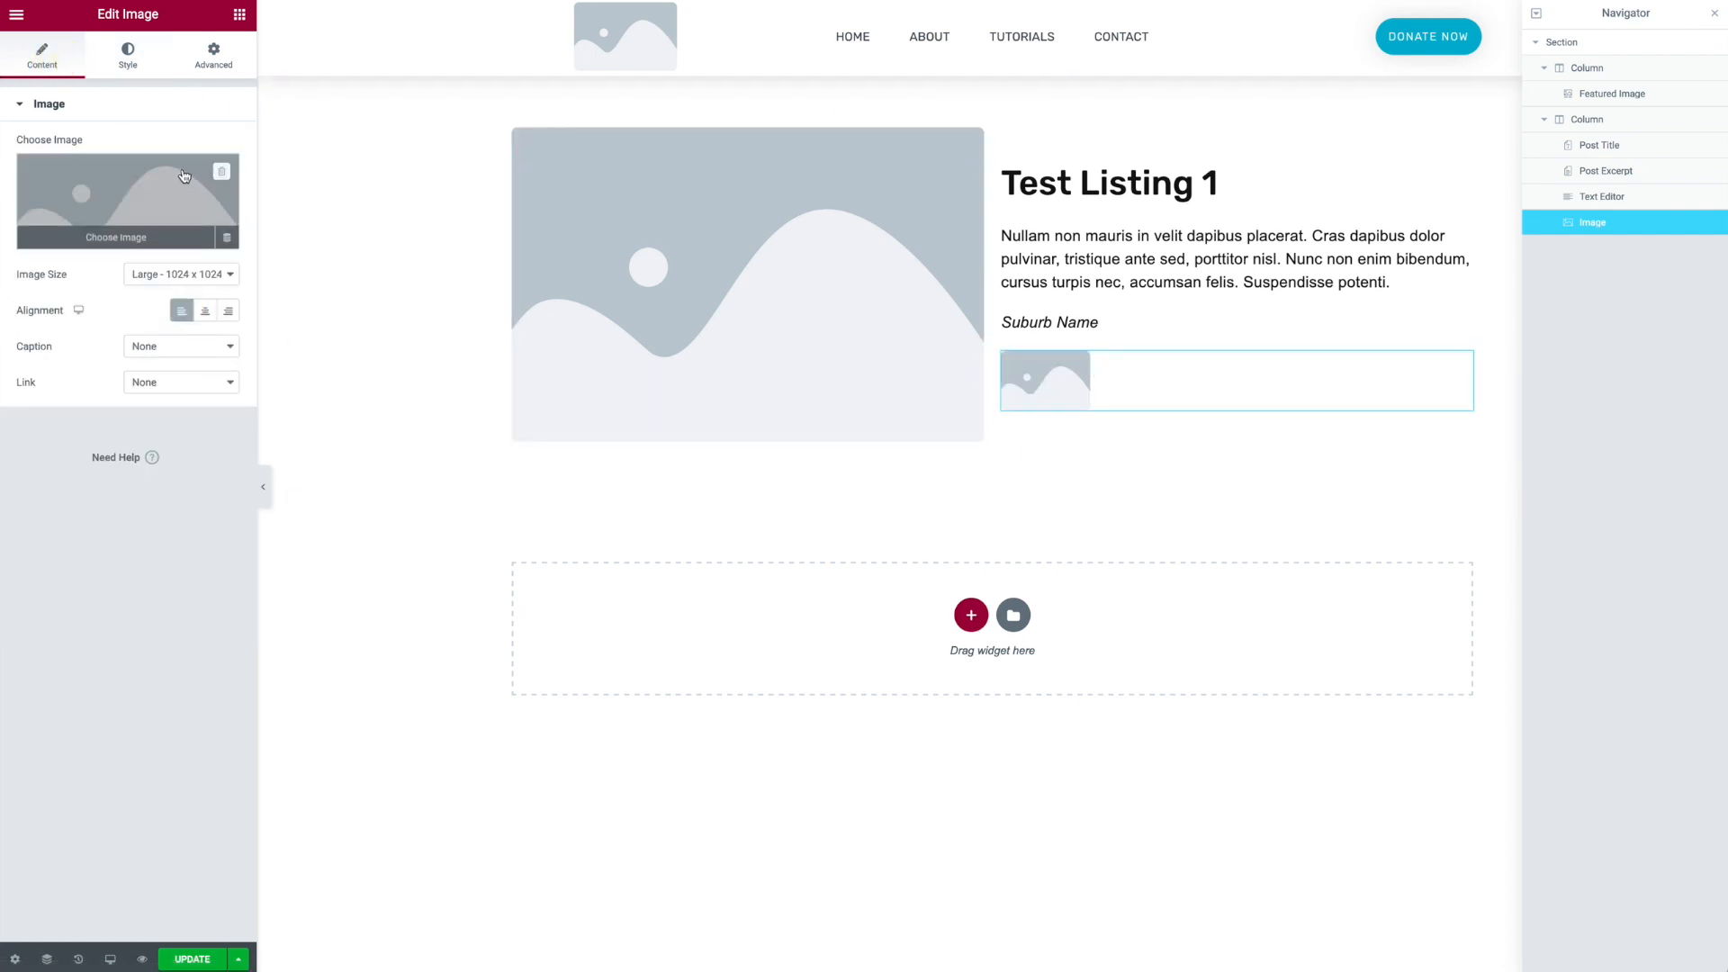
pyautogui.click(227, 239)
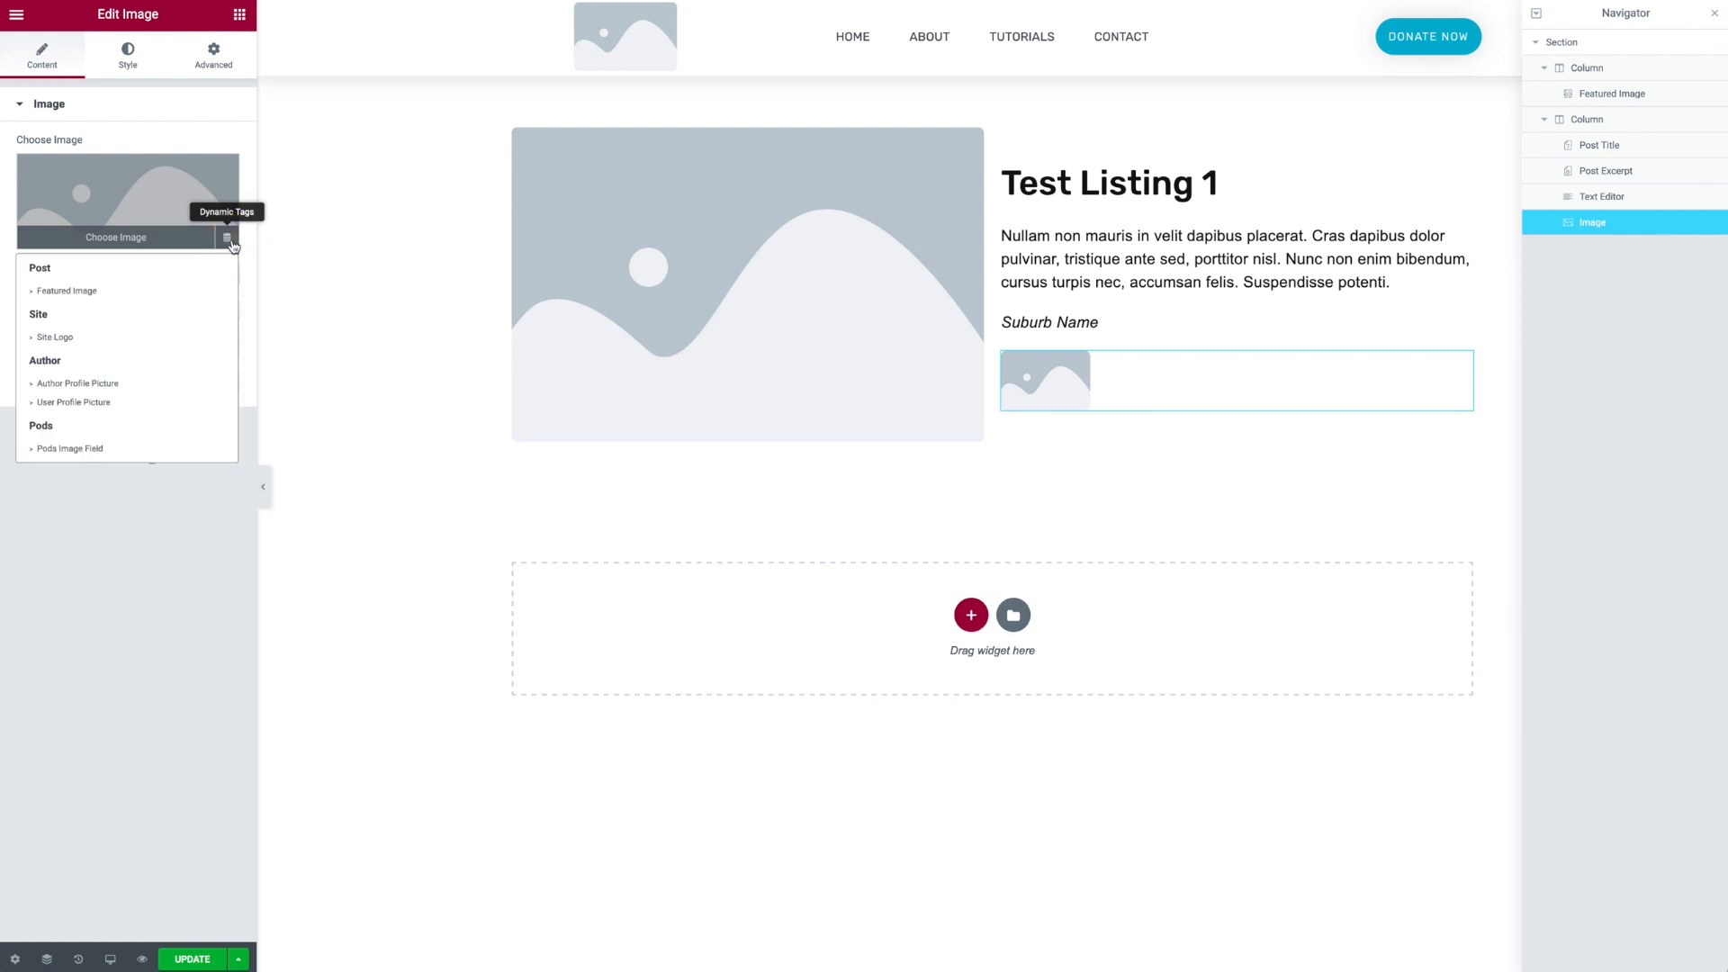
pyautogui.click(117, 450)
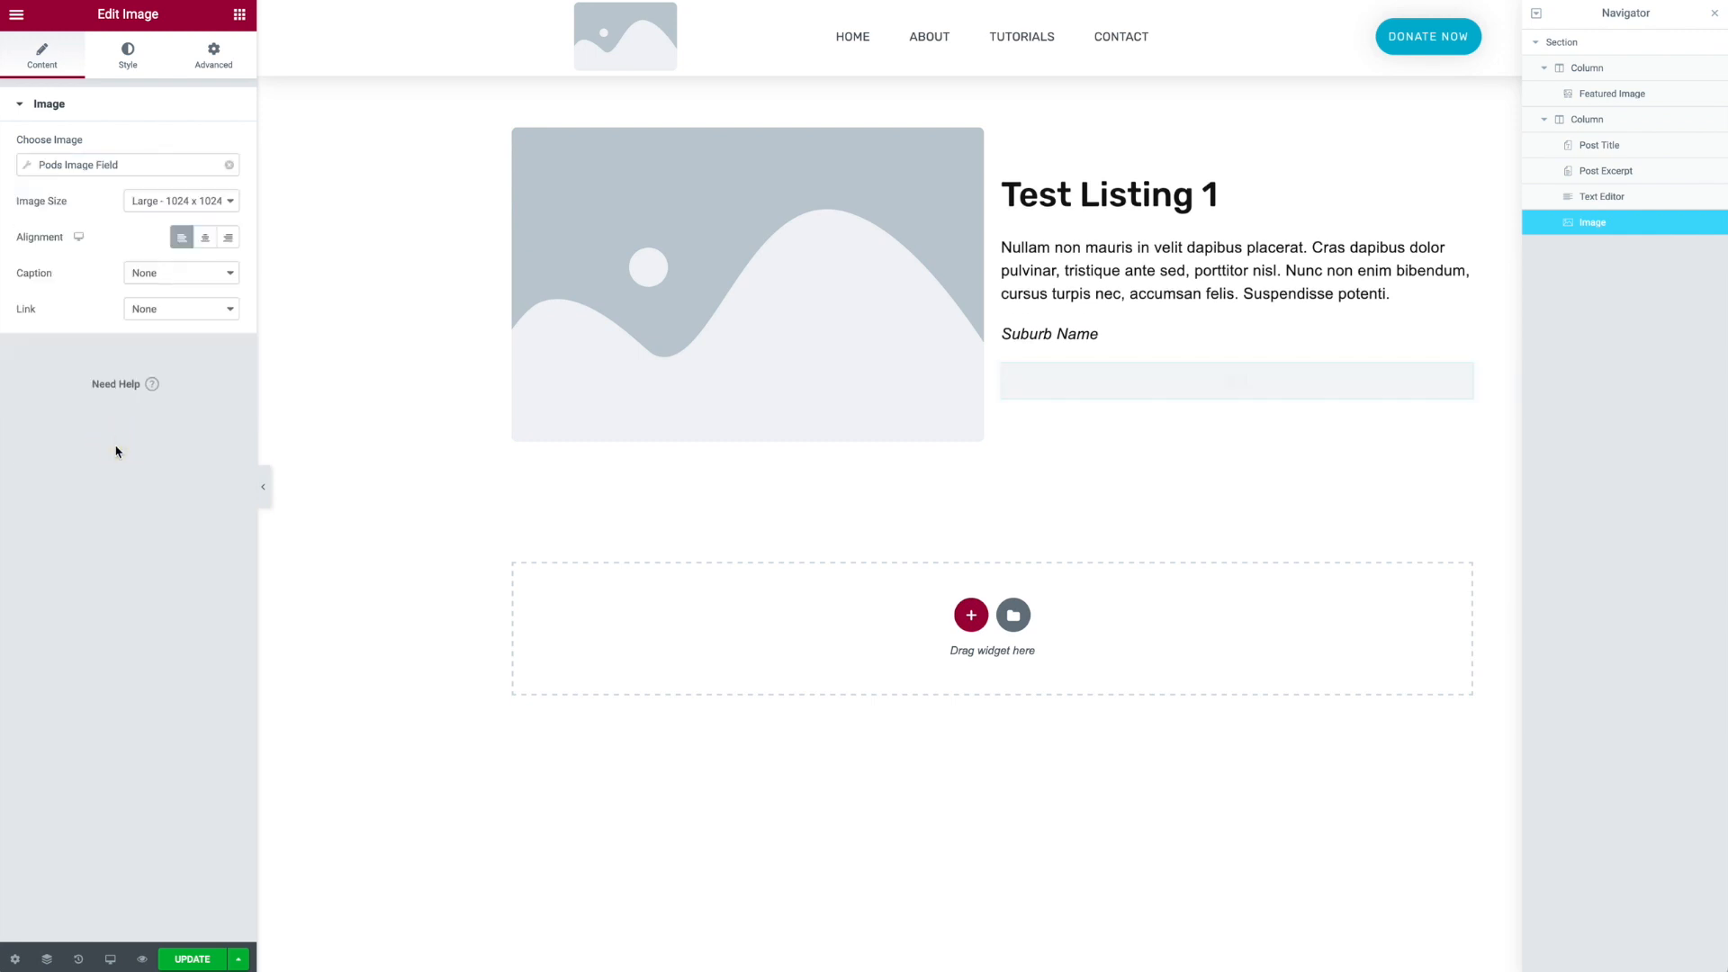
pyautogui.click(93, 165)
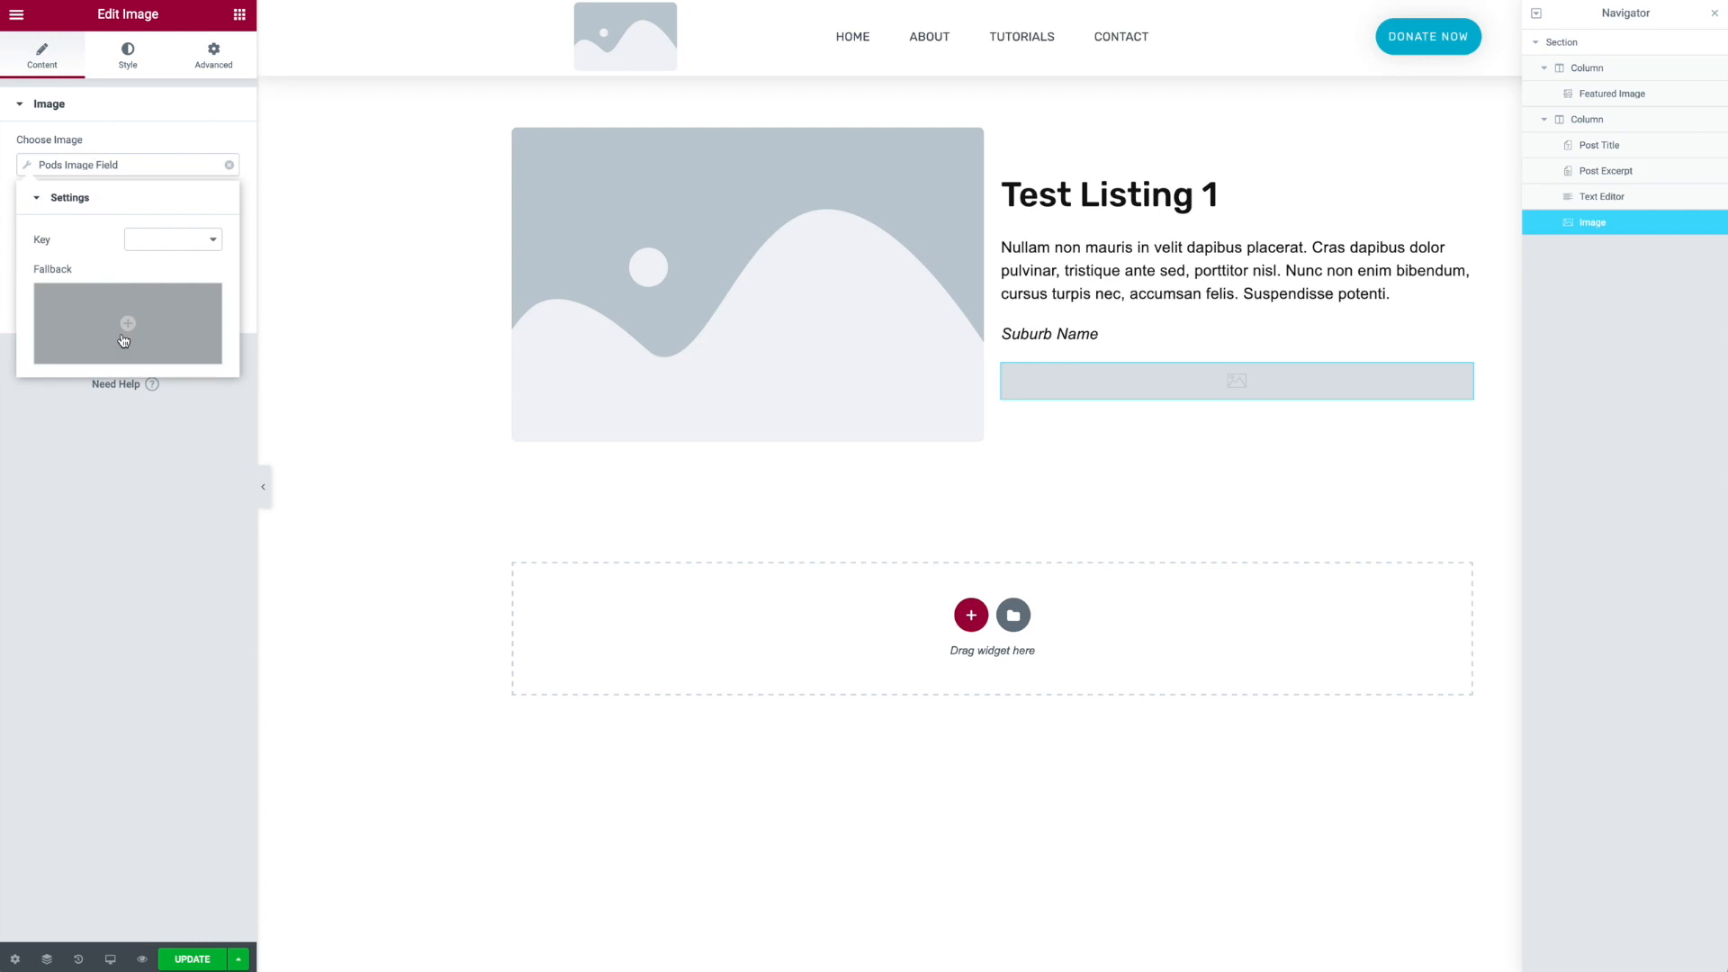
pyautogui.click(163, 240)
pyautogui.click(222, 291)
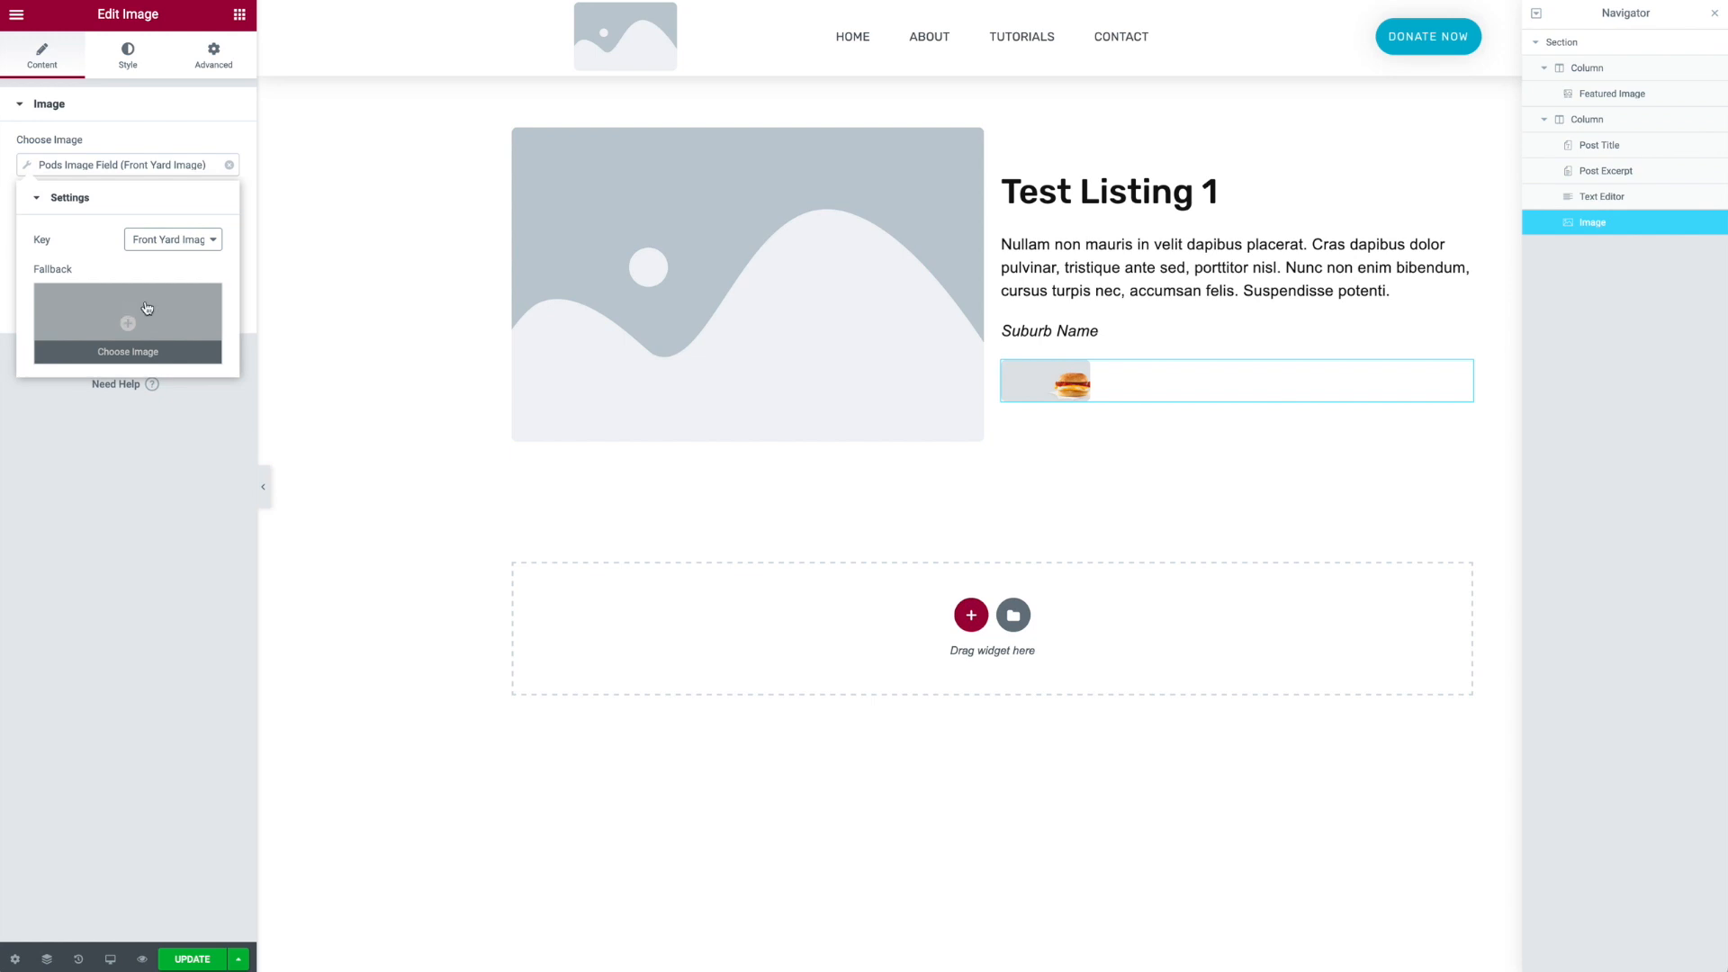
pyautogui.click(1055, 385)
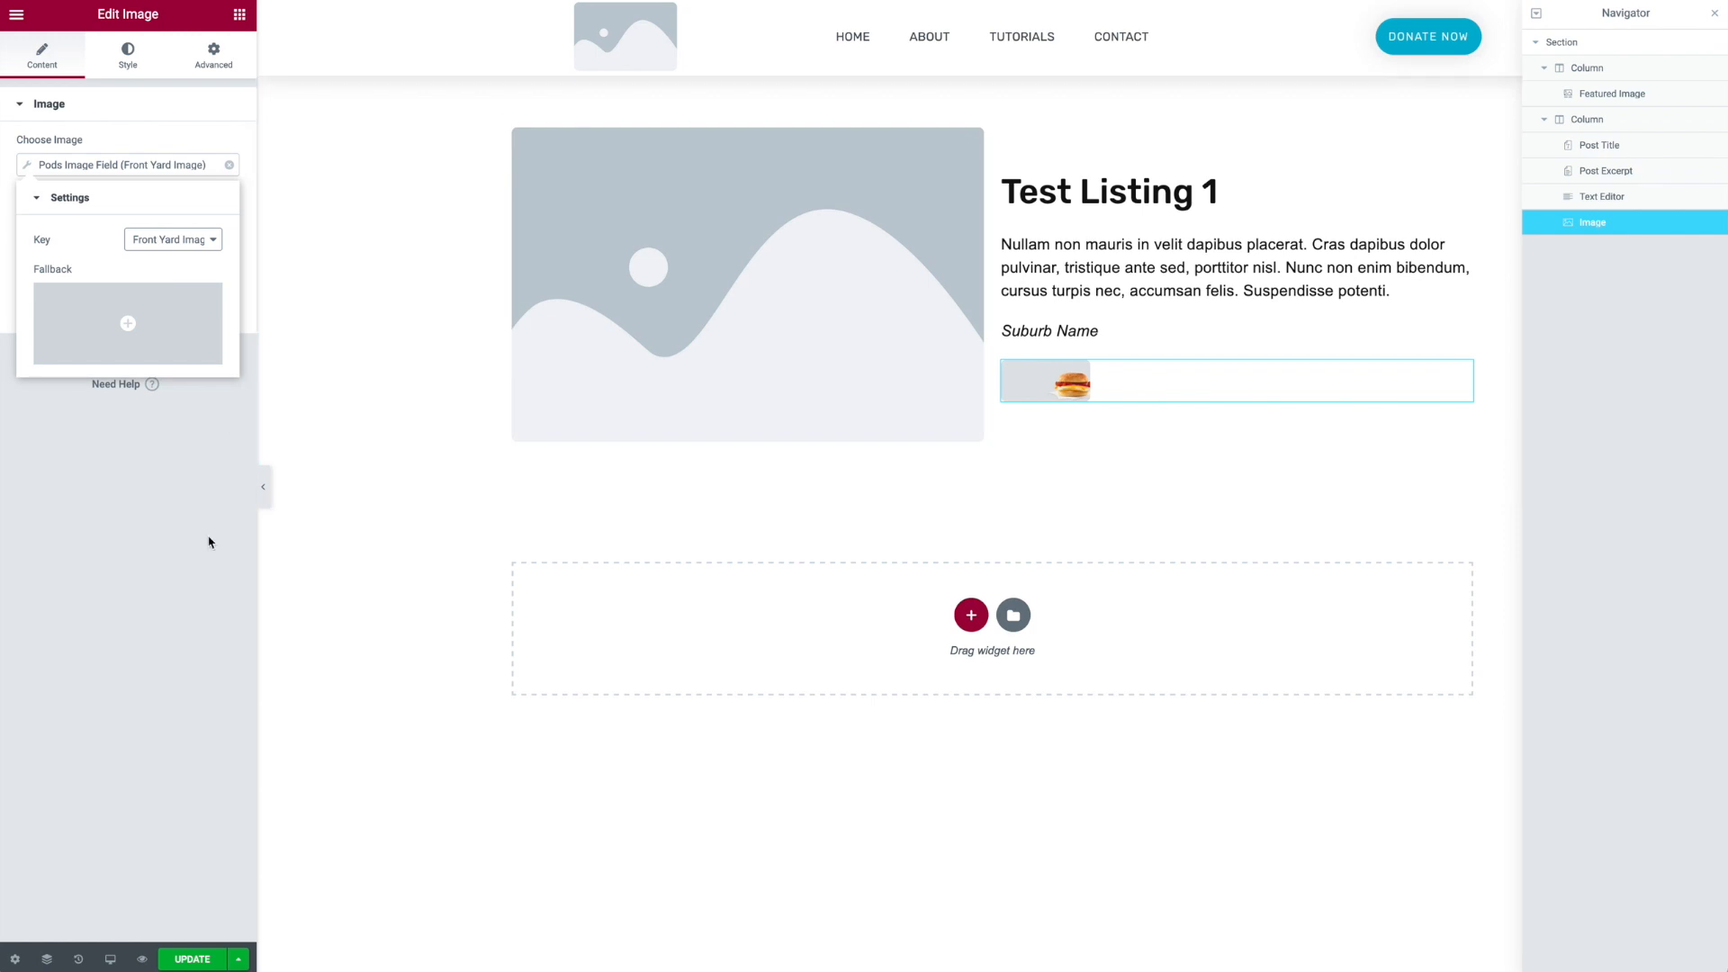
pyautogui.click(190, 563)
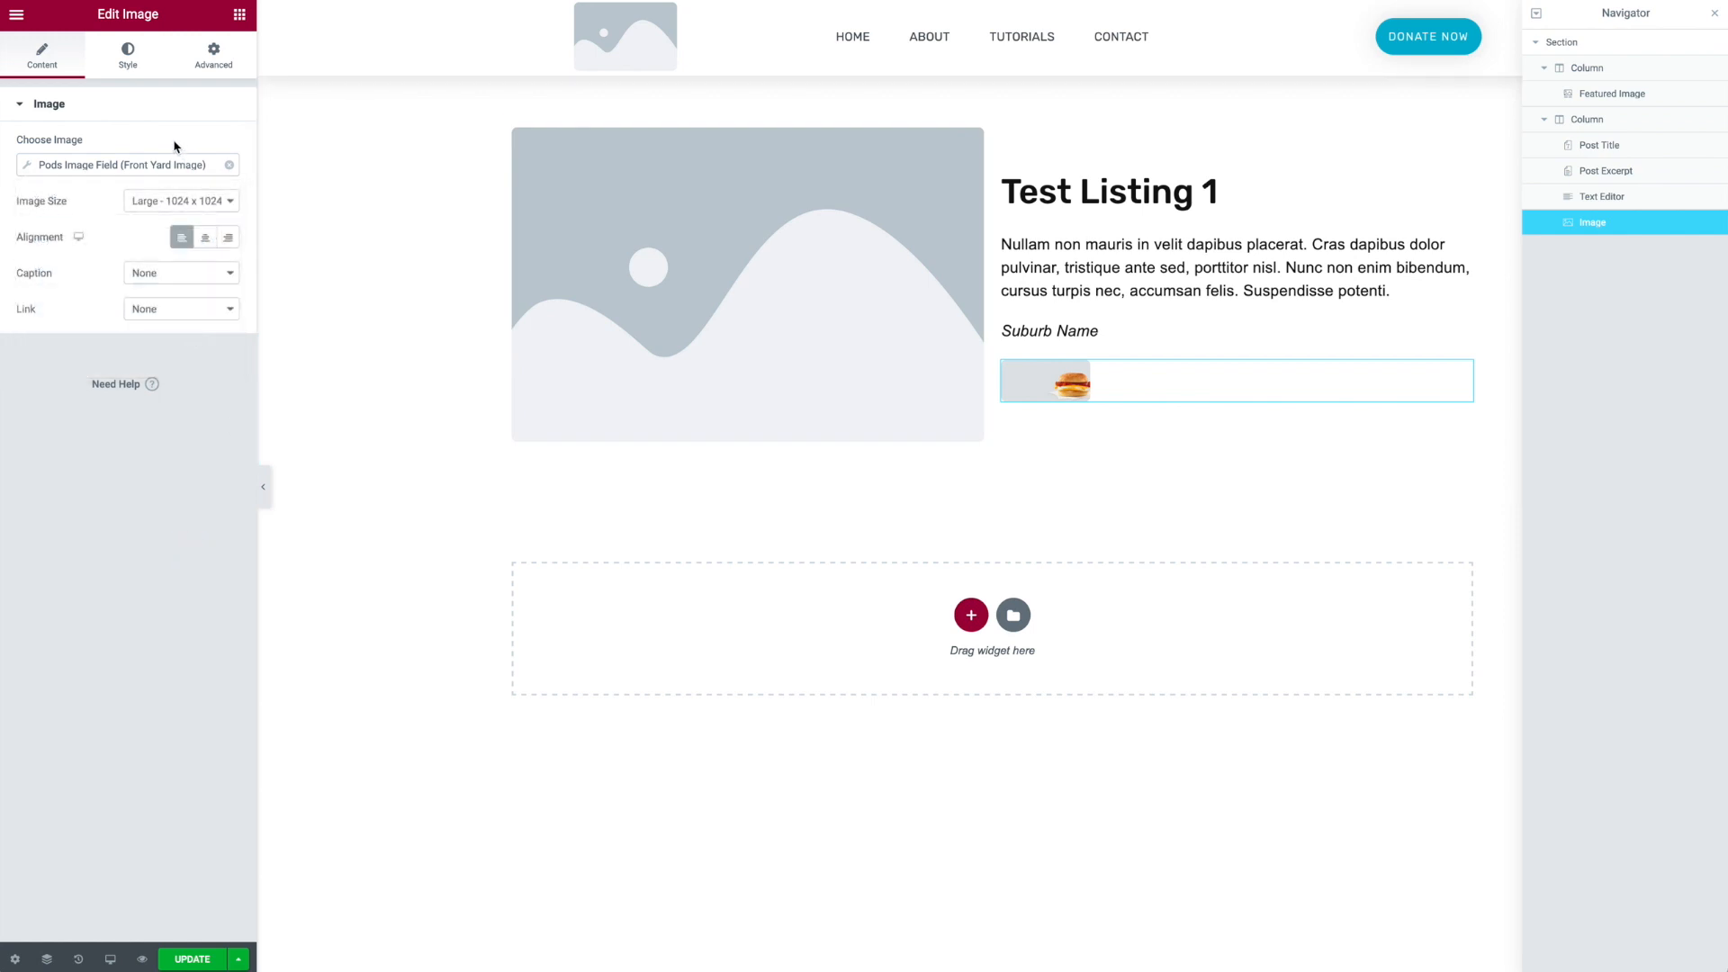
# - Link the image to its Media File with the default lightbox and update the template
pyautogui.click(158, 310)
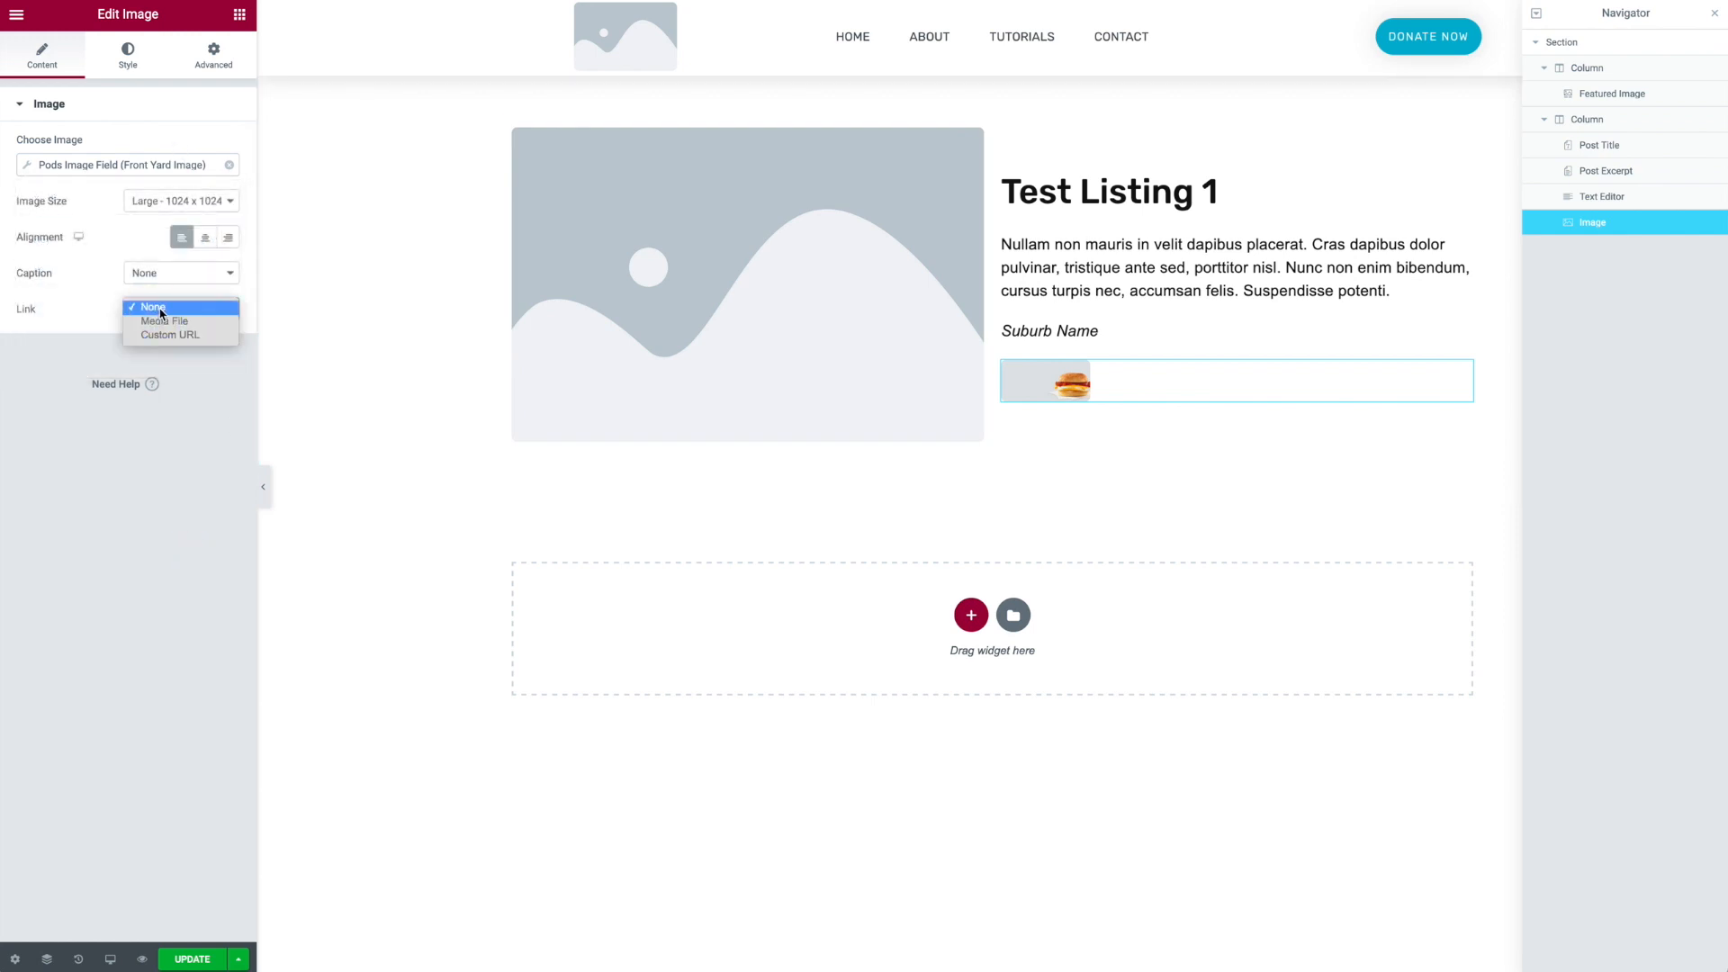
pyautogui.click(163, 322)
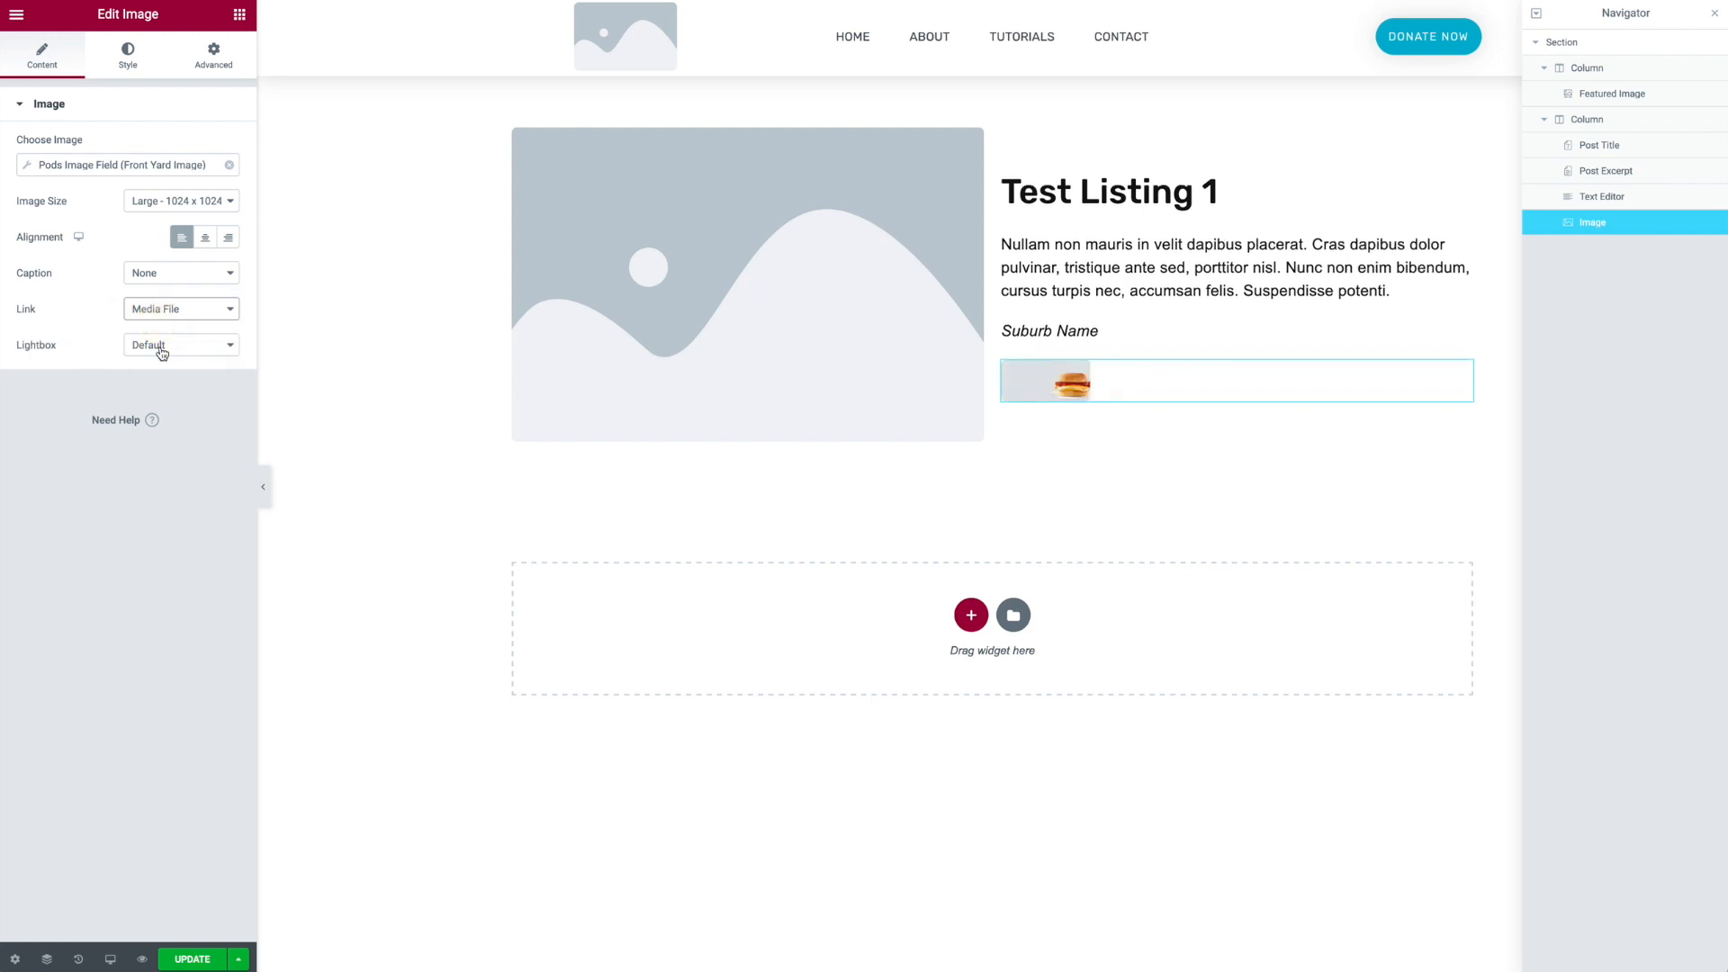
pyautogui.click(162, 353)
pyautogui.click(158, 358)
pyautogui.click(1026, 402)
pyautogui.click(1100, 234)
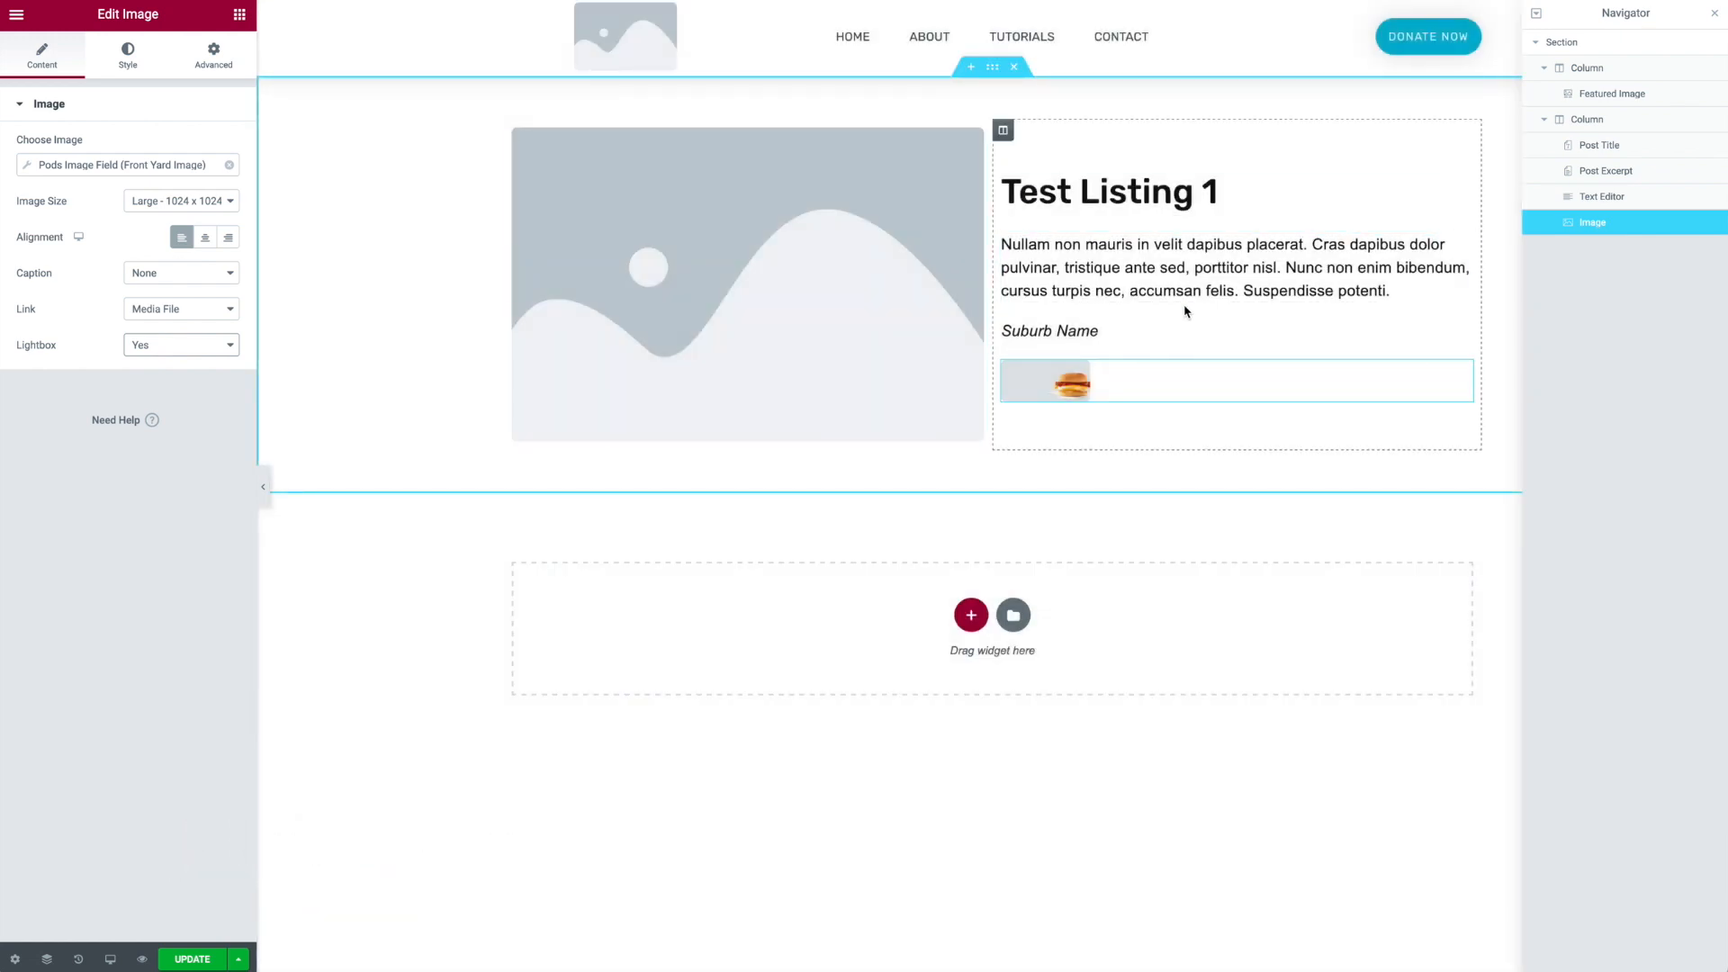
pyautogui.click(195, 959)
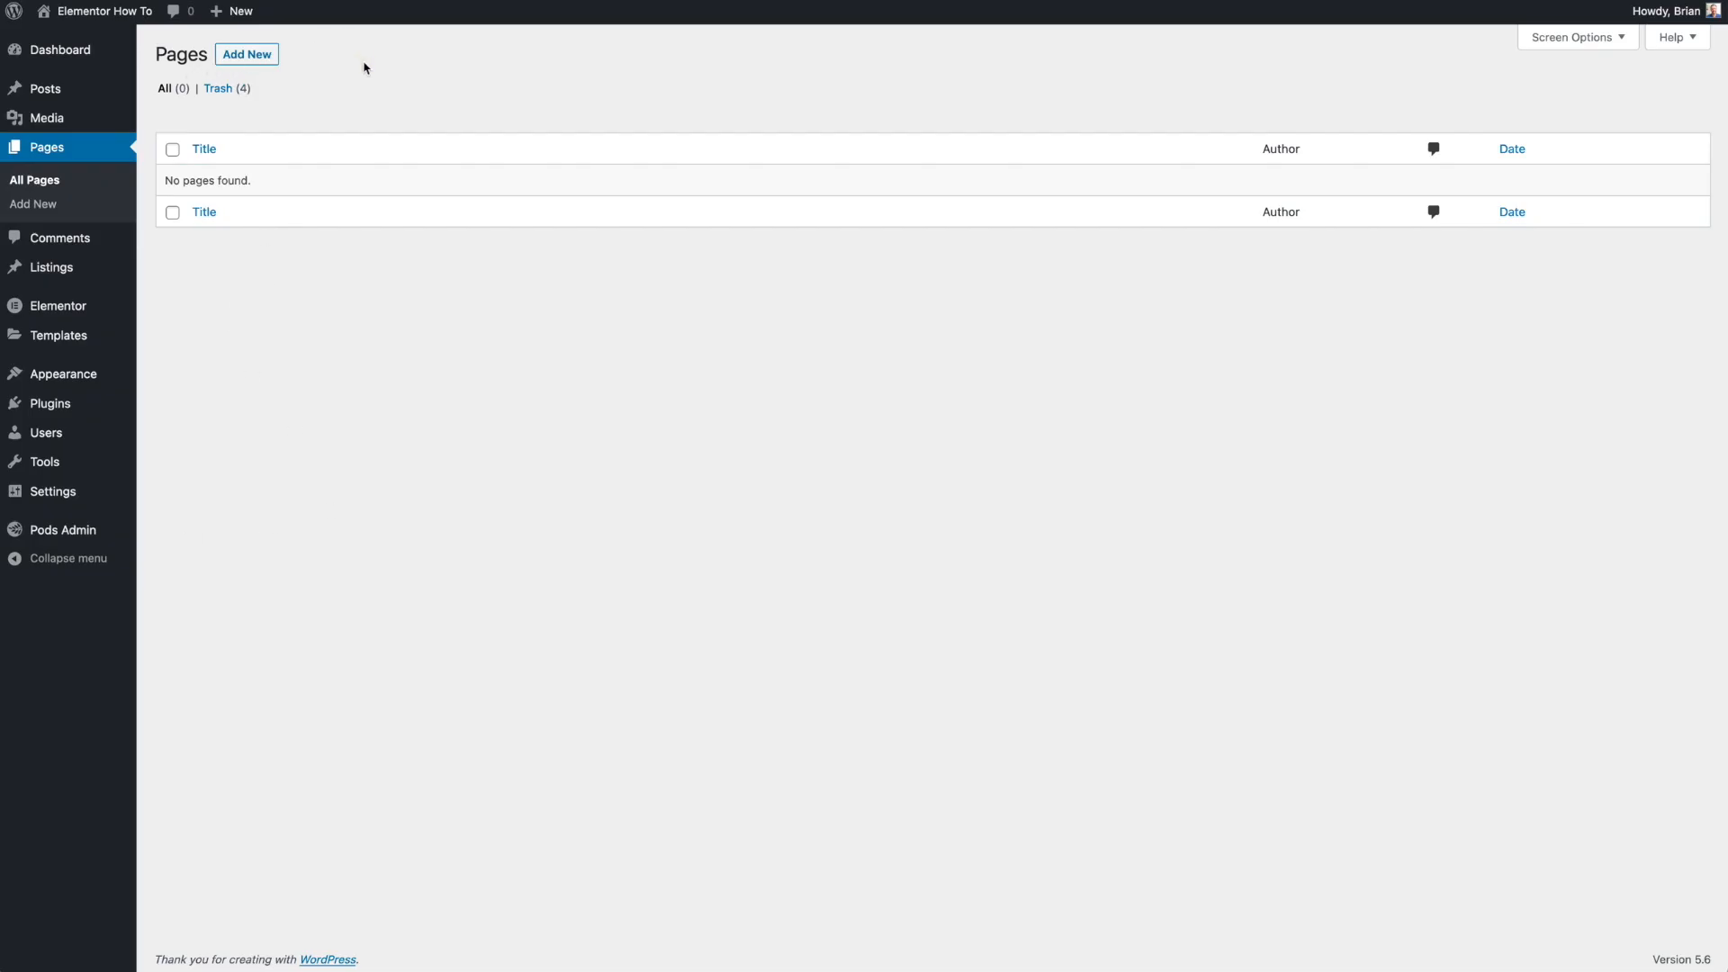
# - Create a new page titled Listings
pyautogui.click(247, 58)
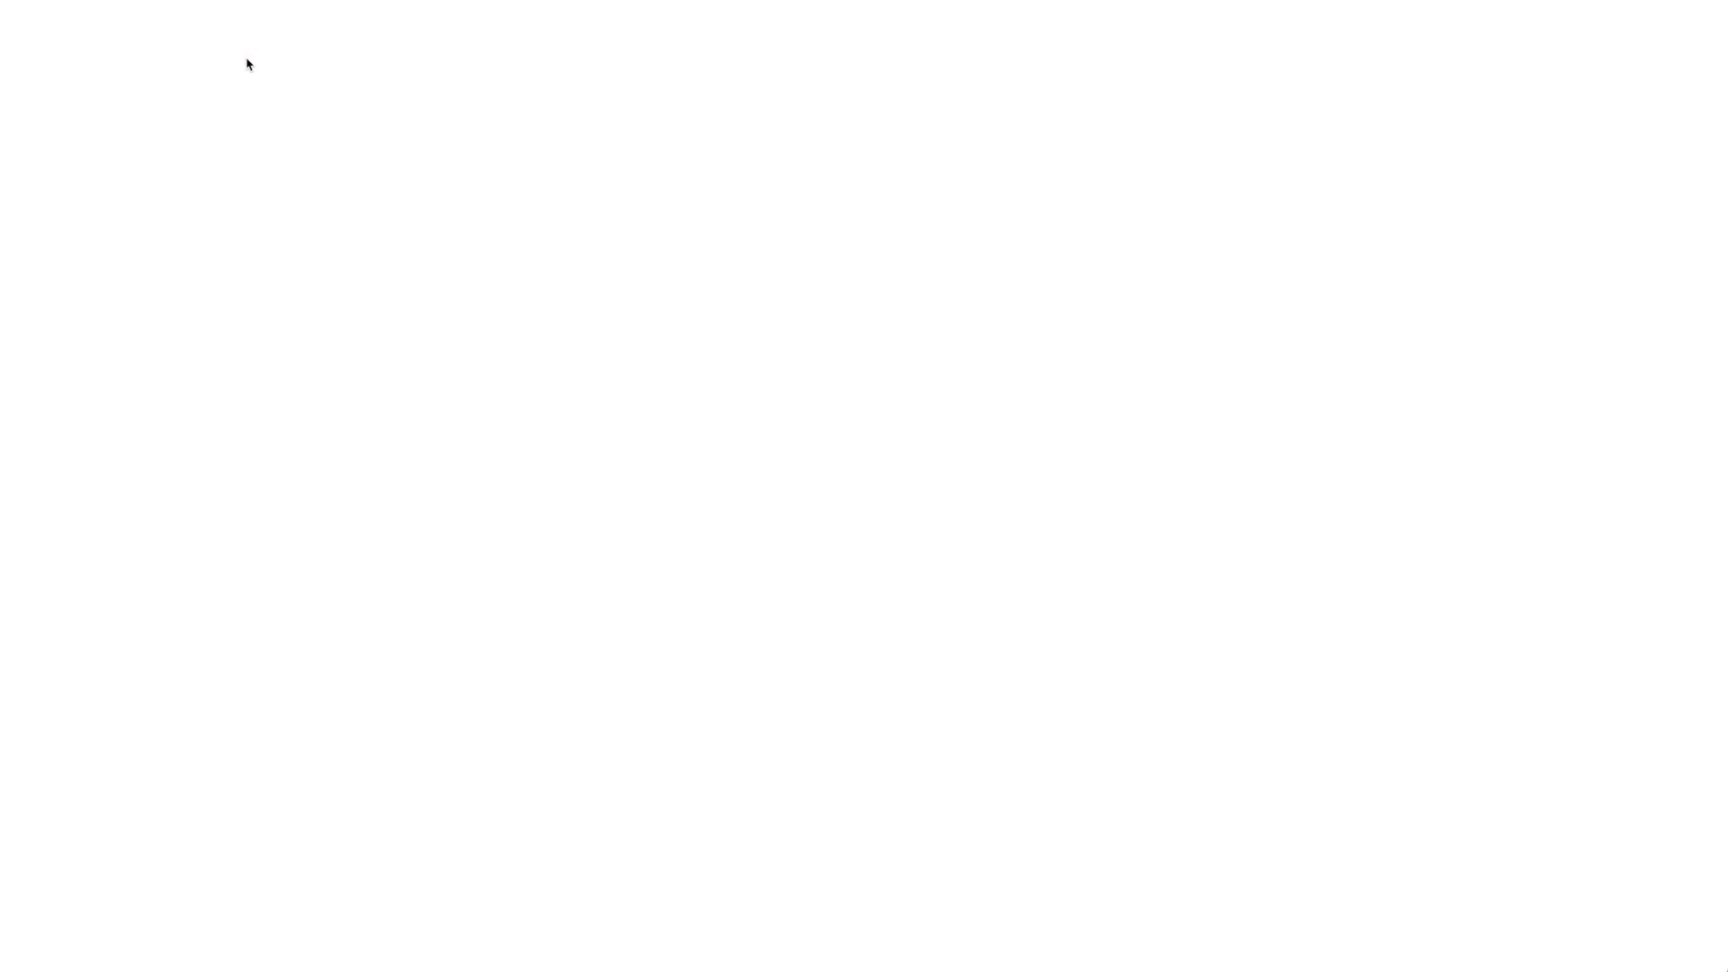
pyautogui.click(542, 118)
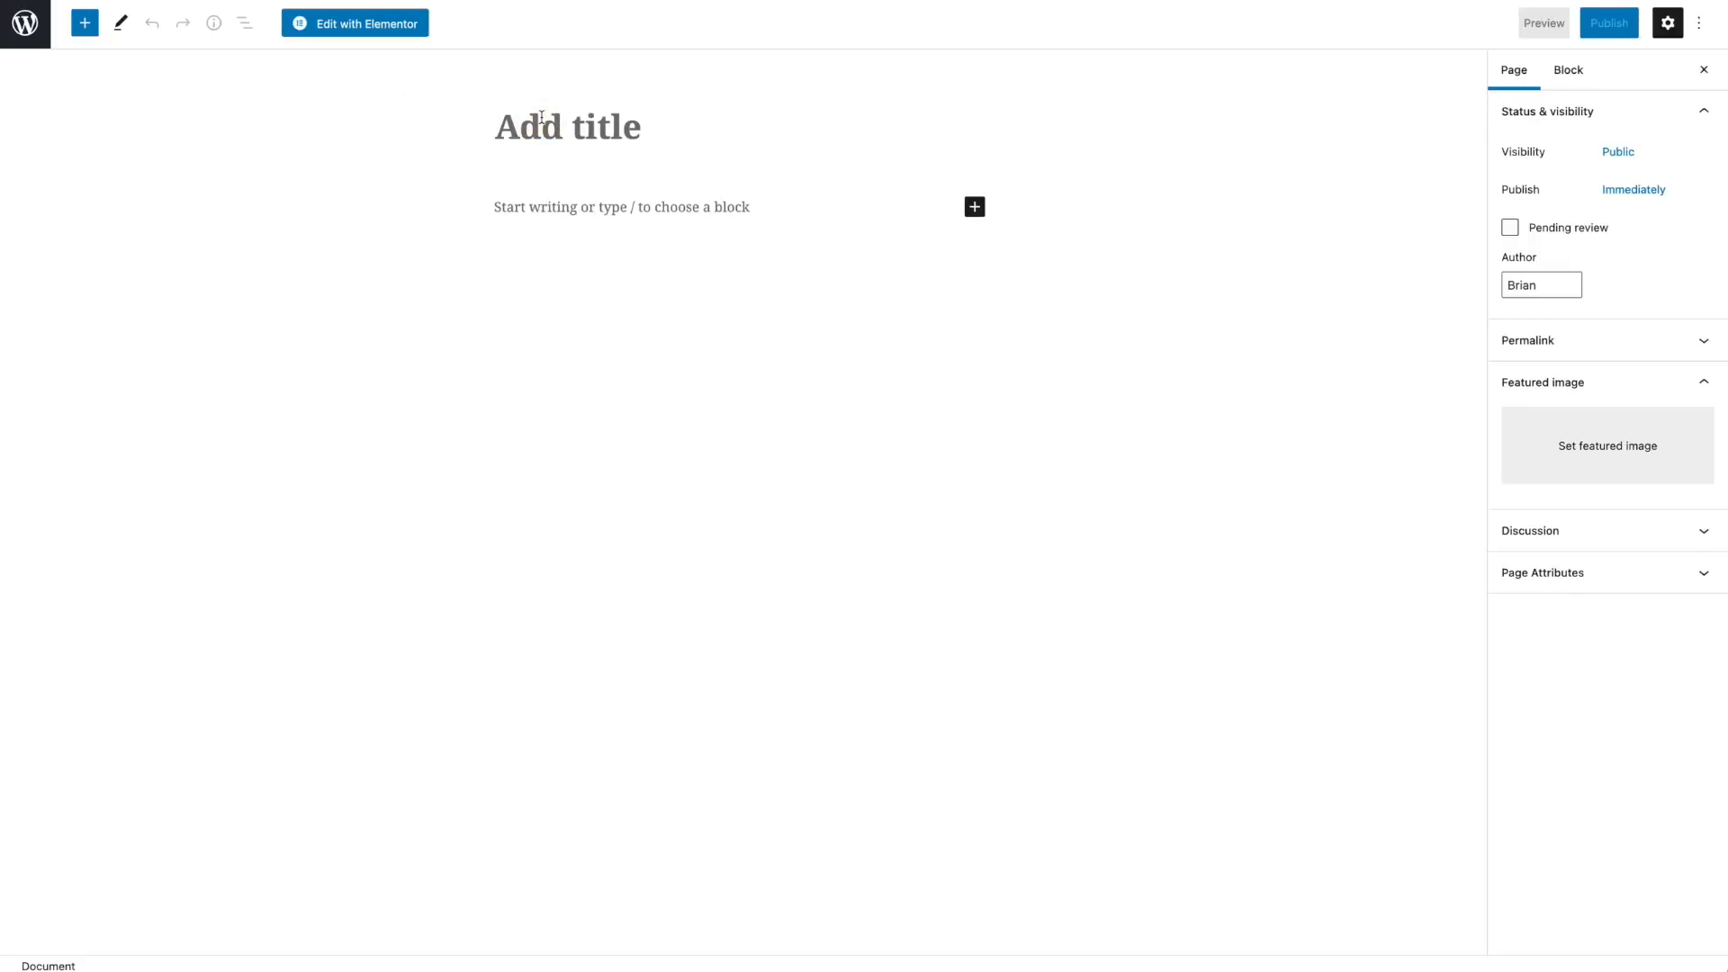
pyautogui.write('Listings')
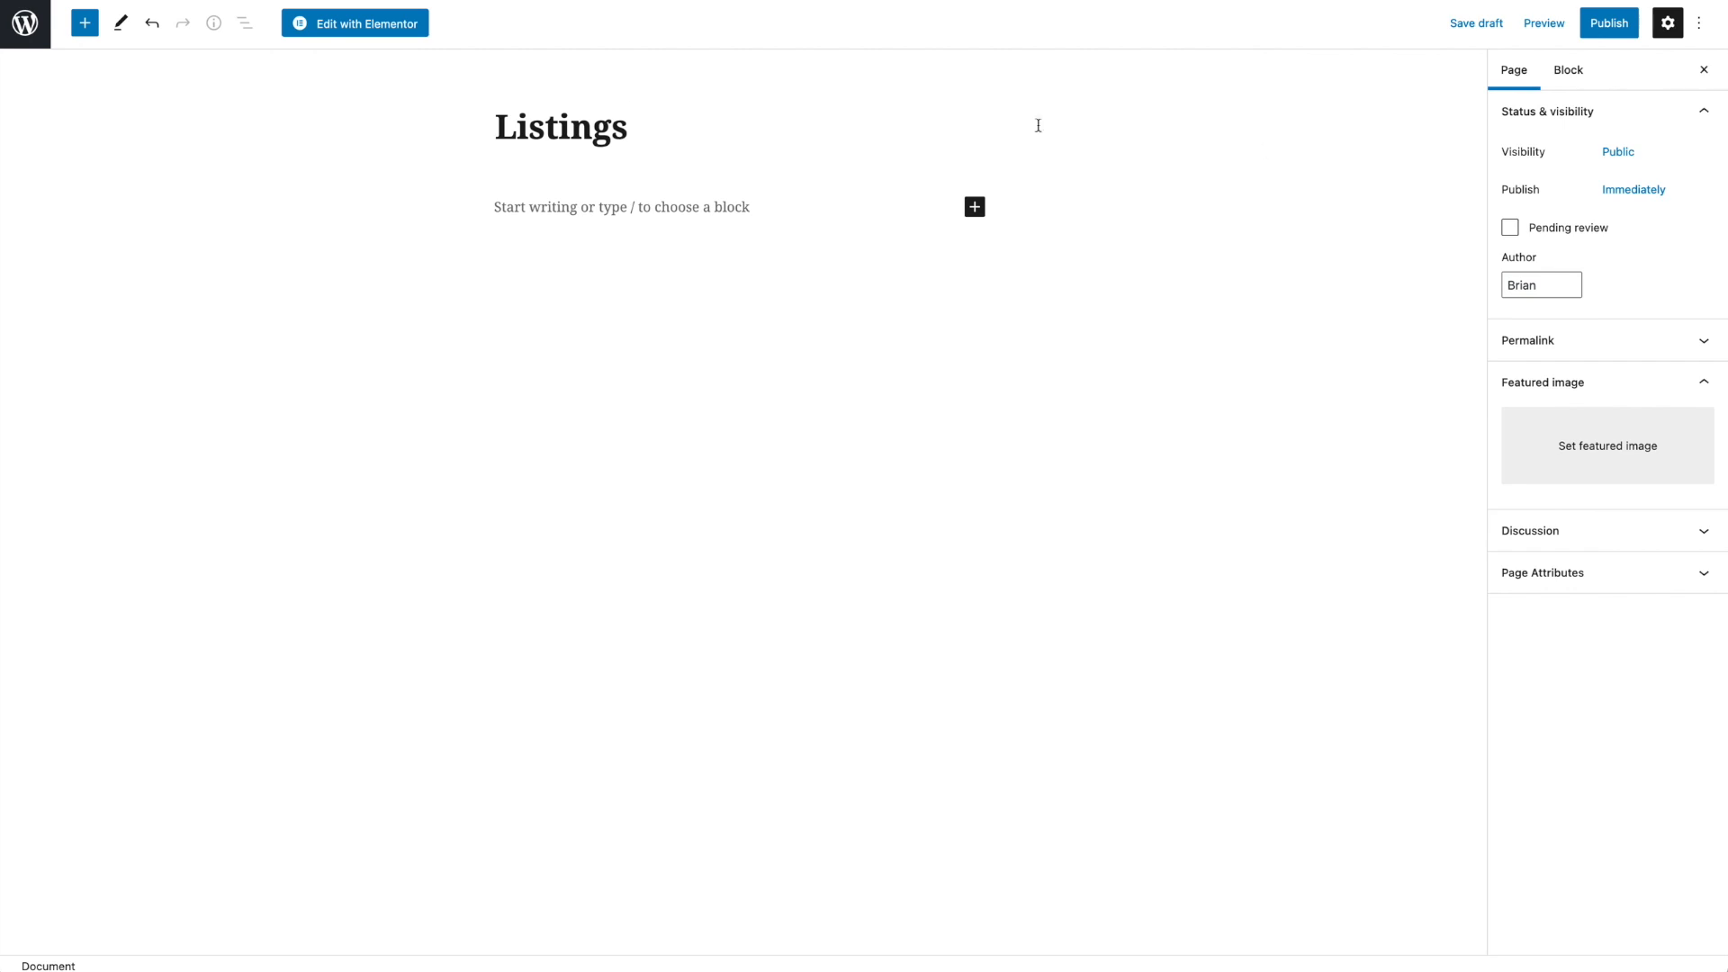
# - Publish the Listings page and open it for editing with Elementor
pyautogui.click(1595, 36)
pyautogui.click(1527, 24)
pyautogui.click(387, 32)
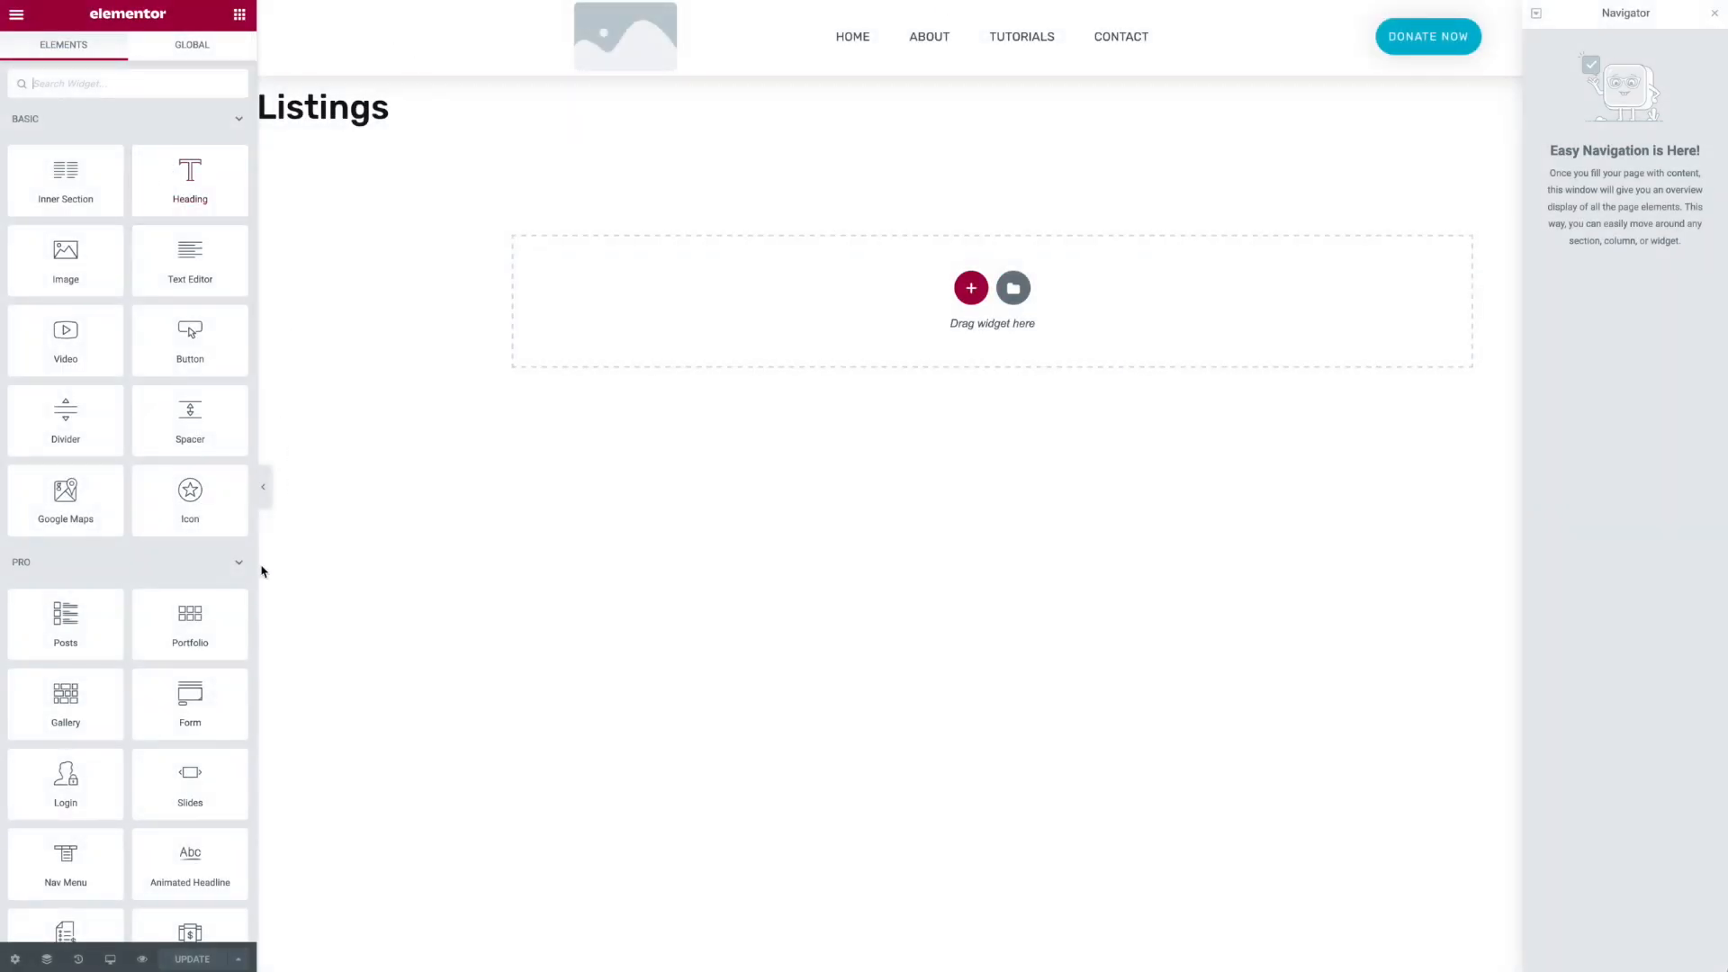
# - Add a Posts widget to the page, set its query source to Listings, and update the page
pyautogui.moveTo(115, 641); pyautogui.dragTo(764, 315)
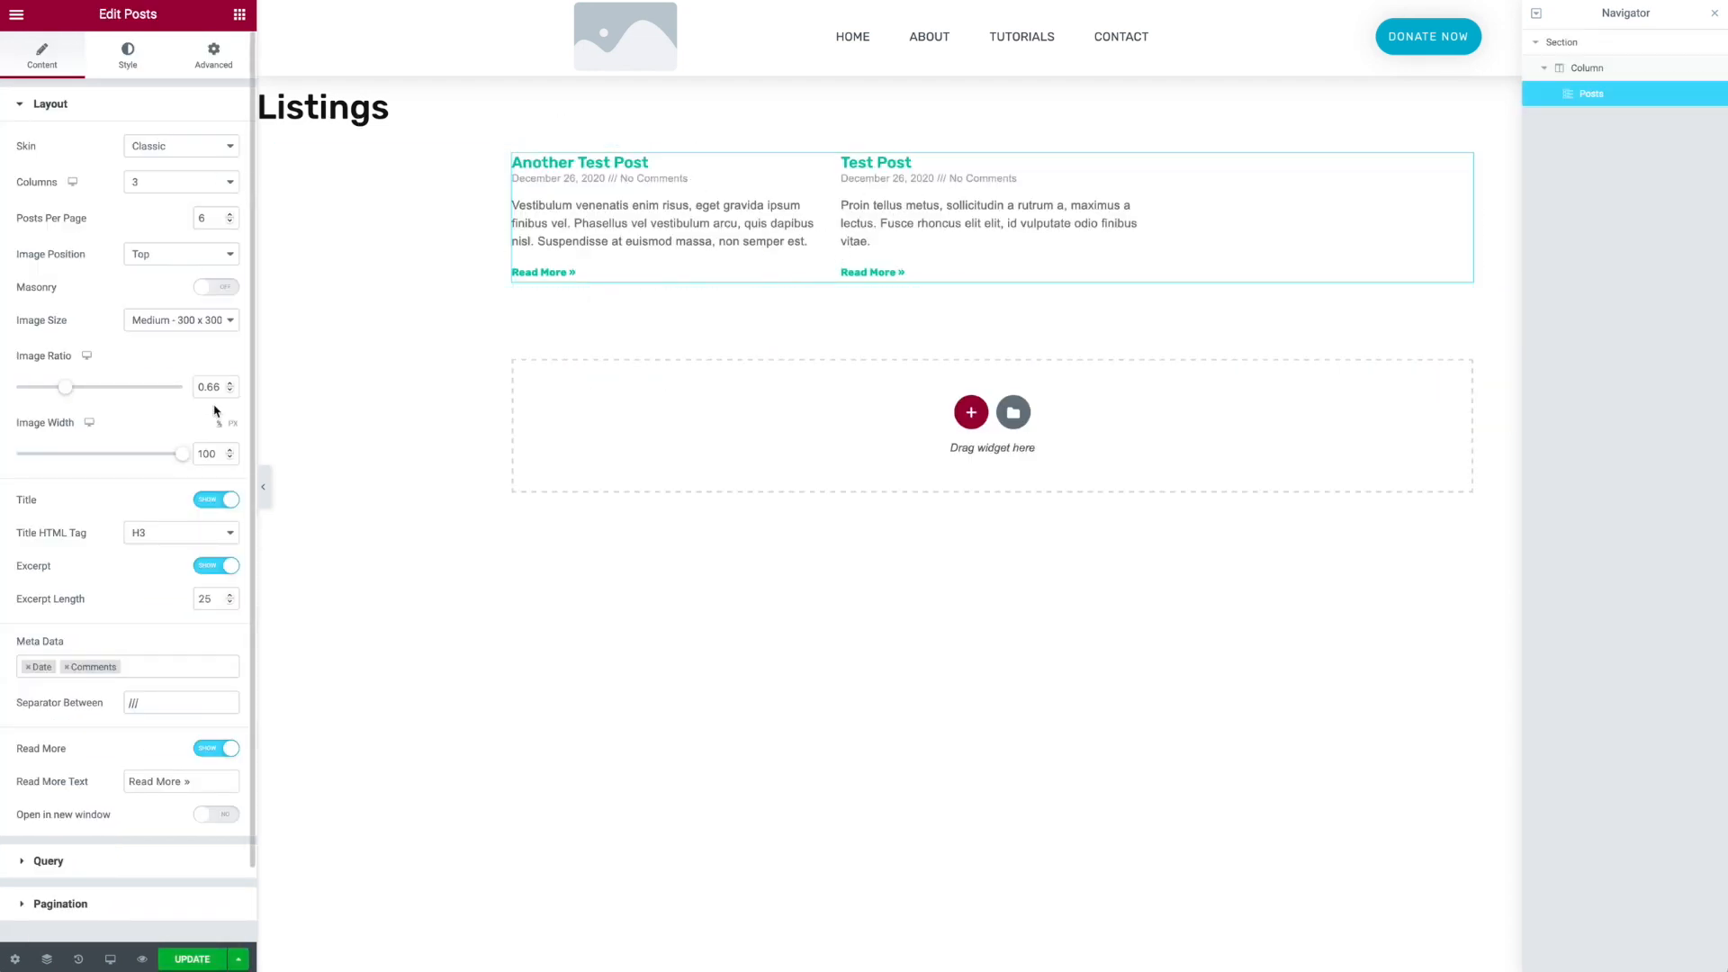
pyautogui.scroll(-2, 220, 540)
pyautogui.click(72, 798)
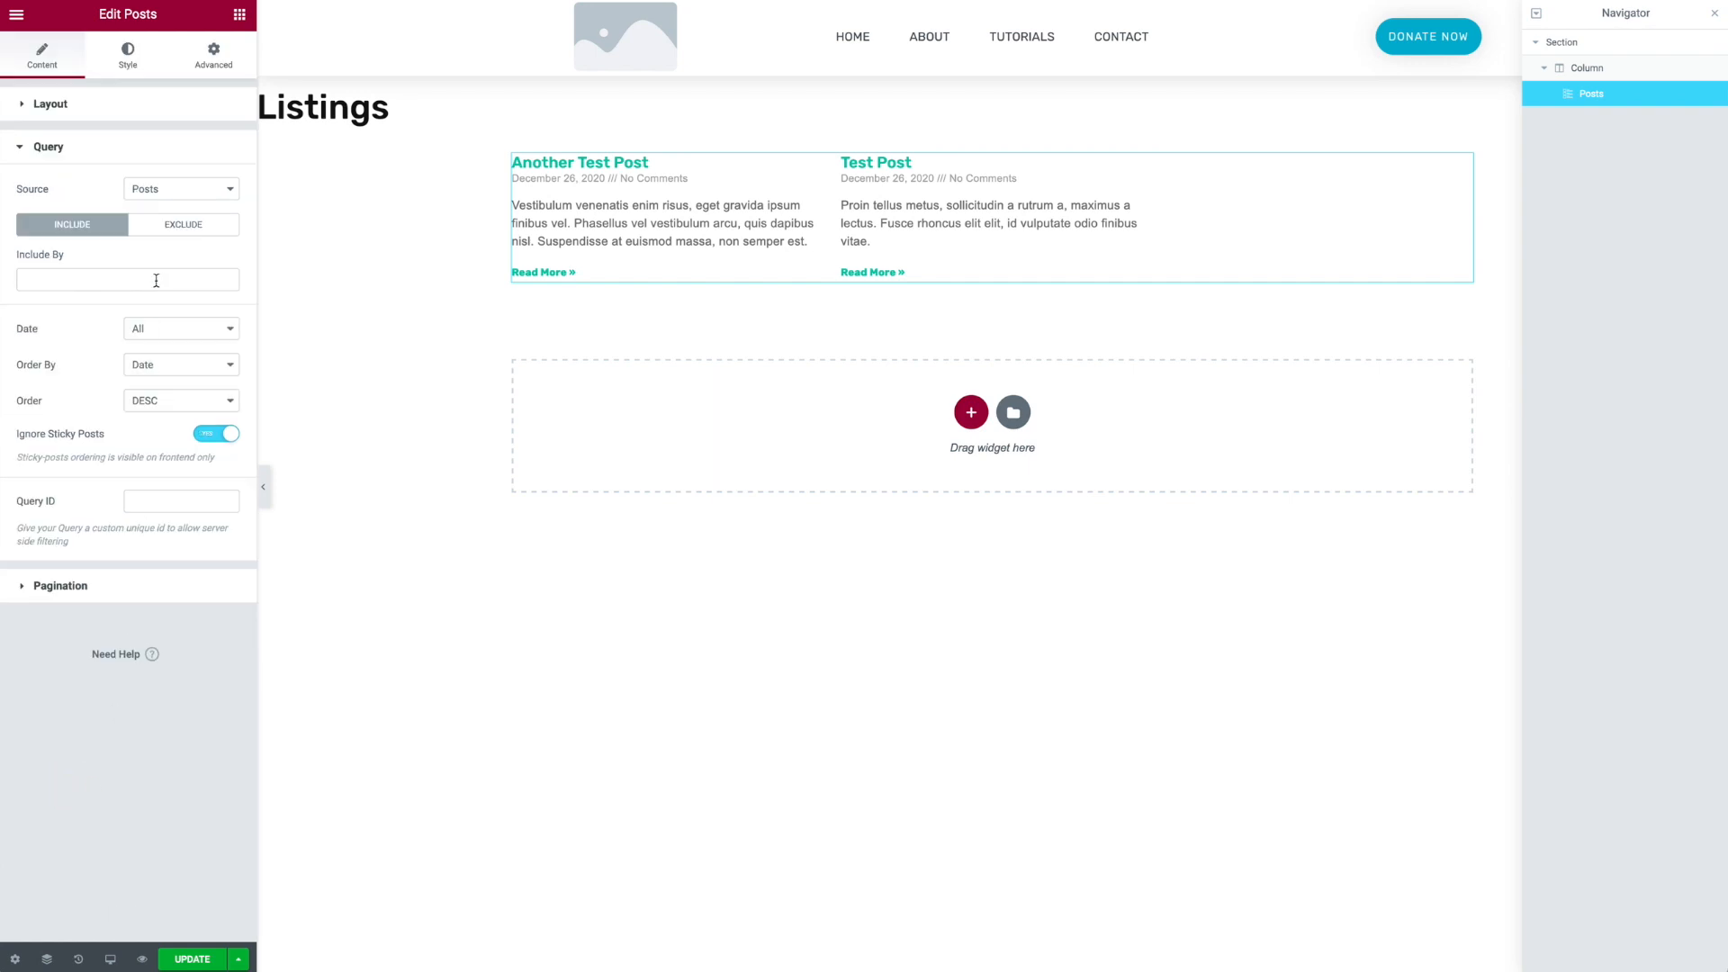
pyautogui.click(180, 189)
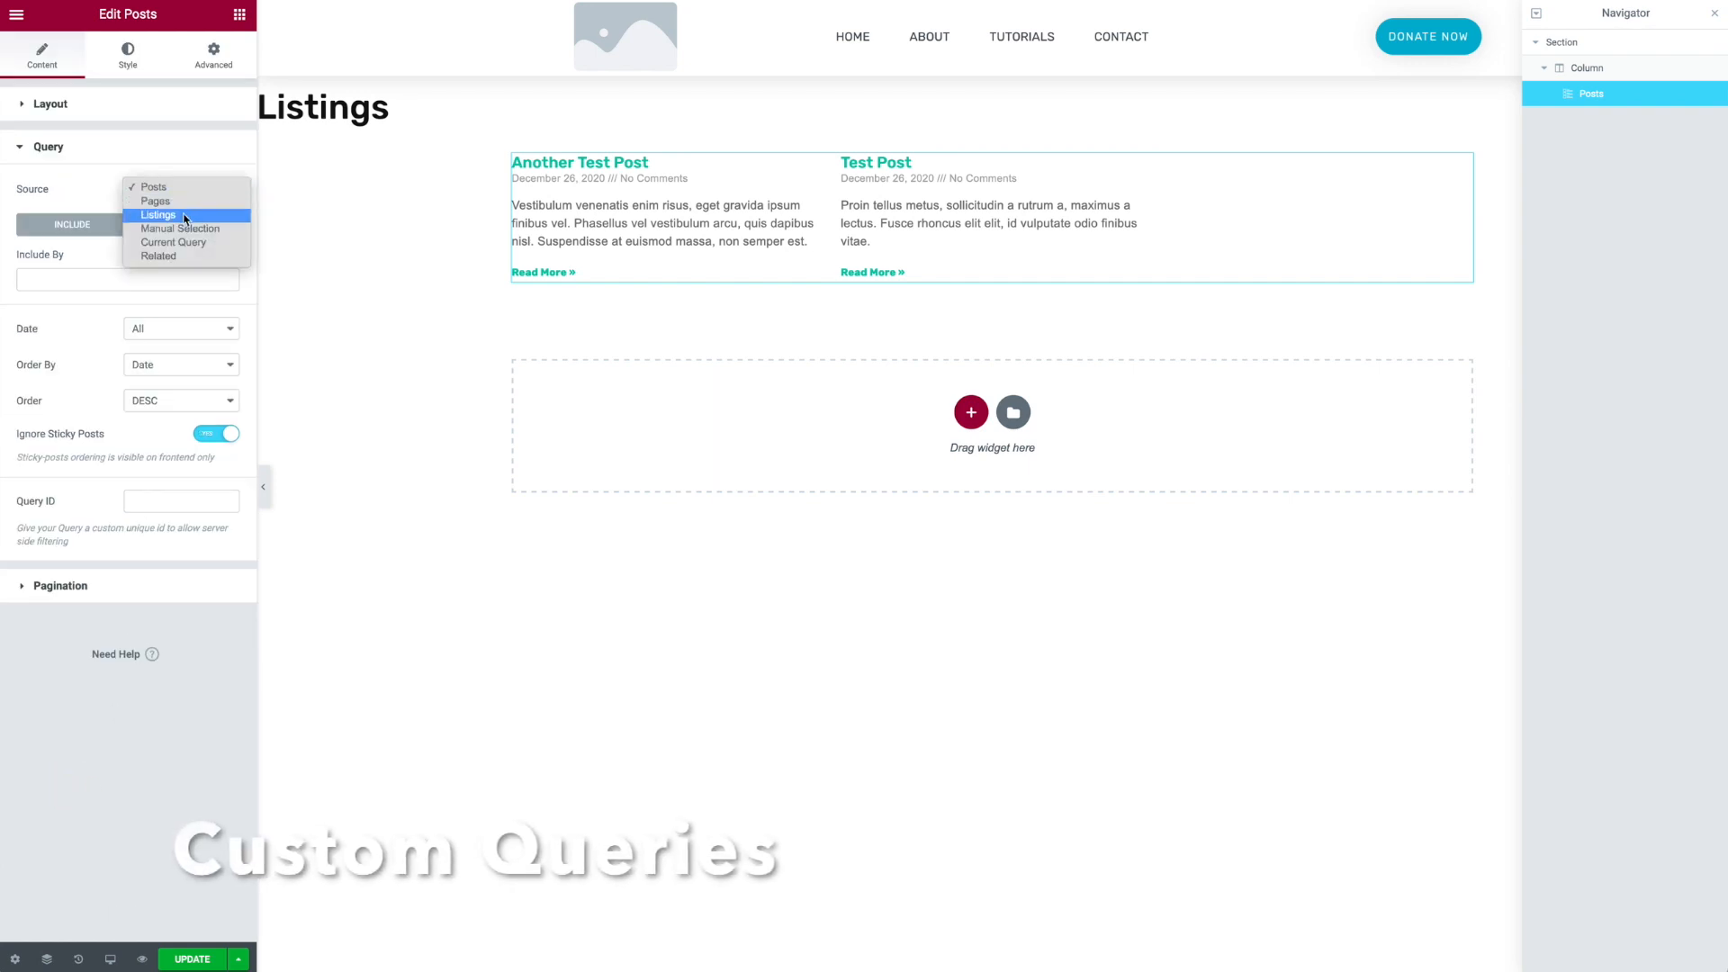
pyautogui.click(158, 215)
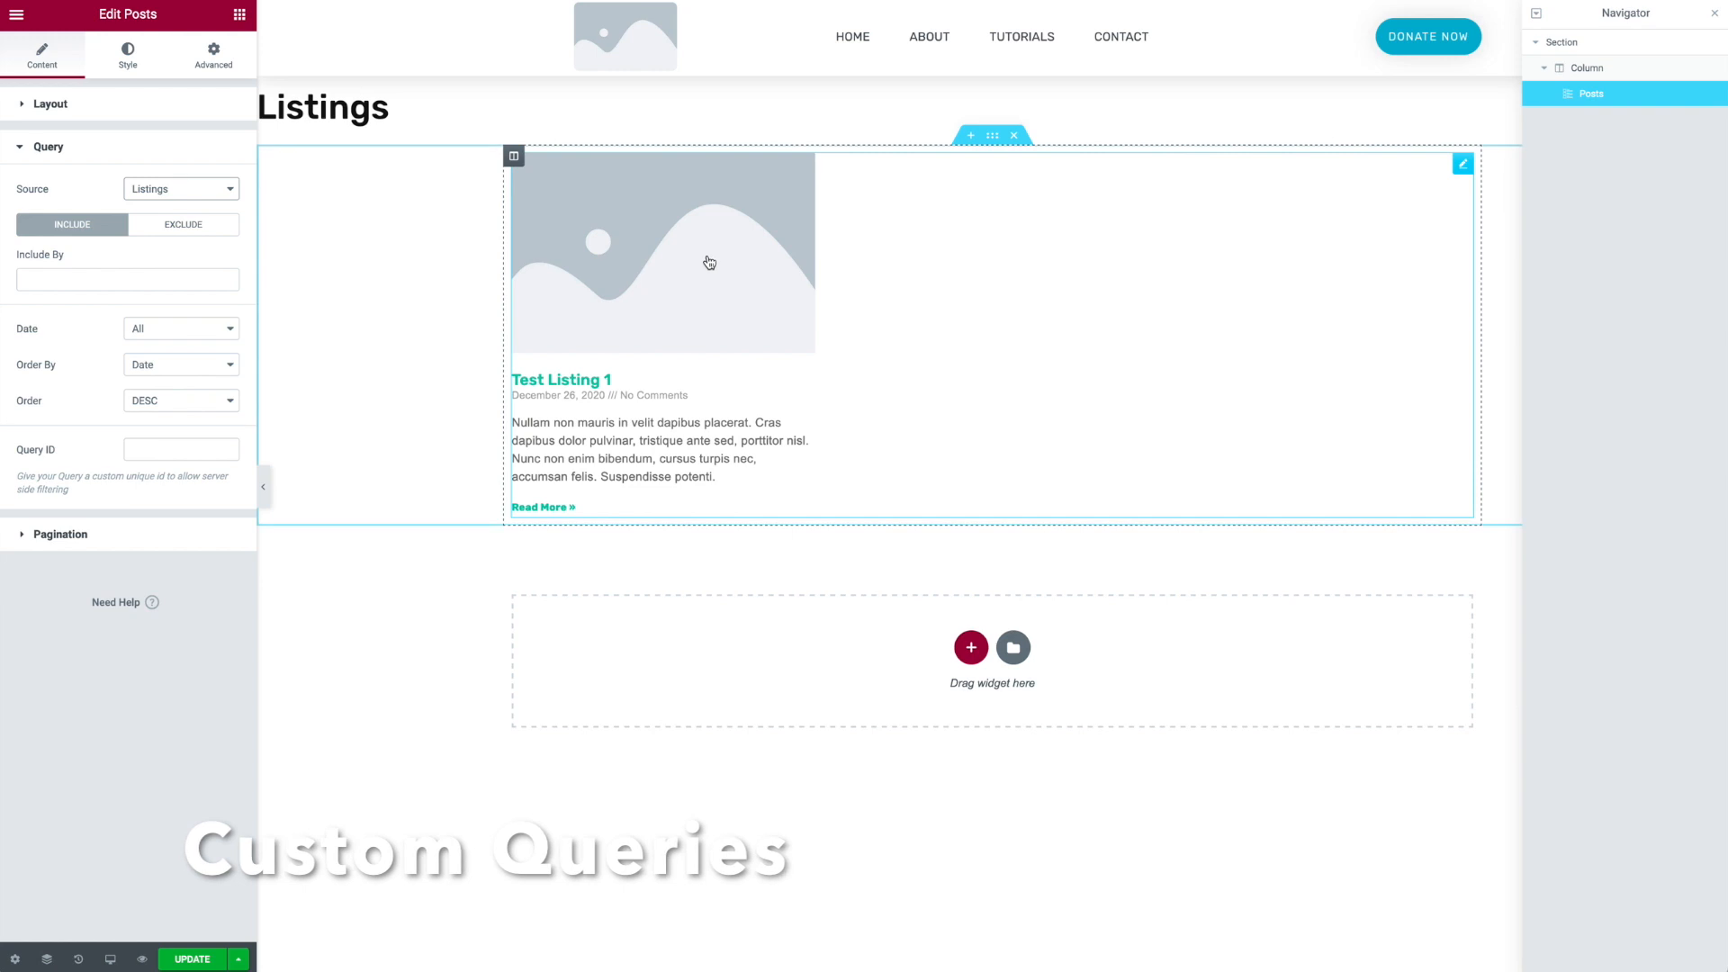
pyautogui.click(203, 962)
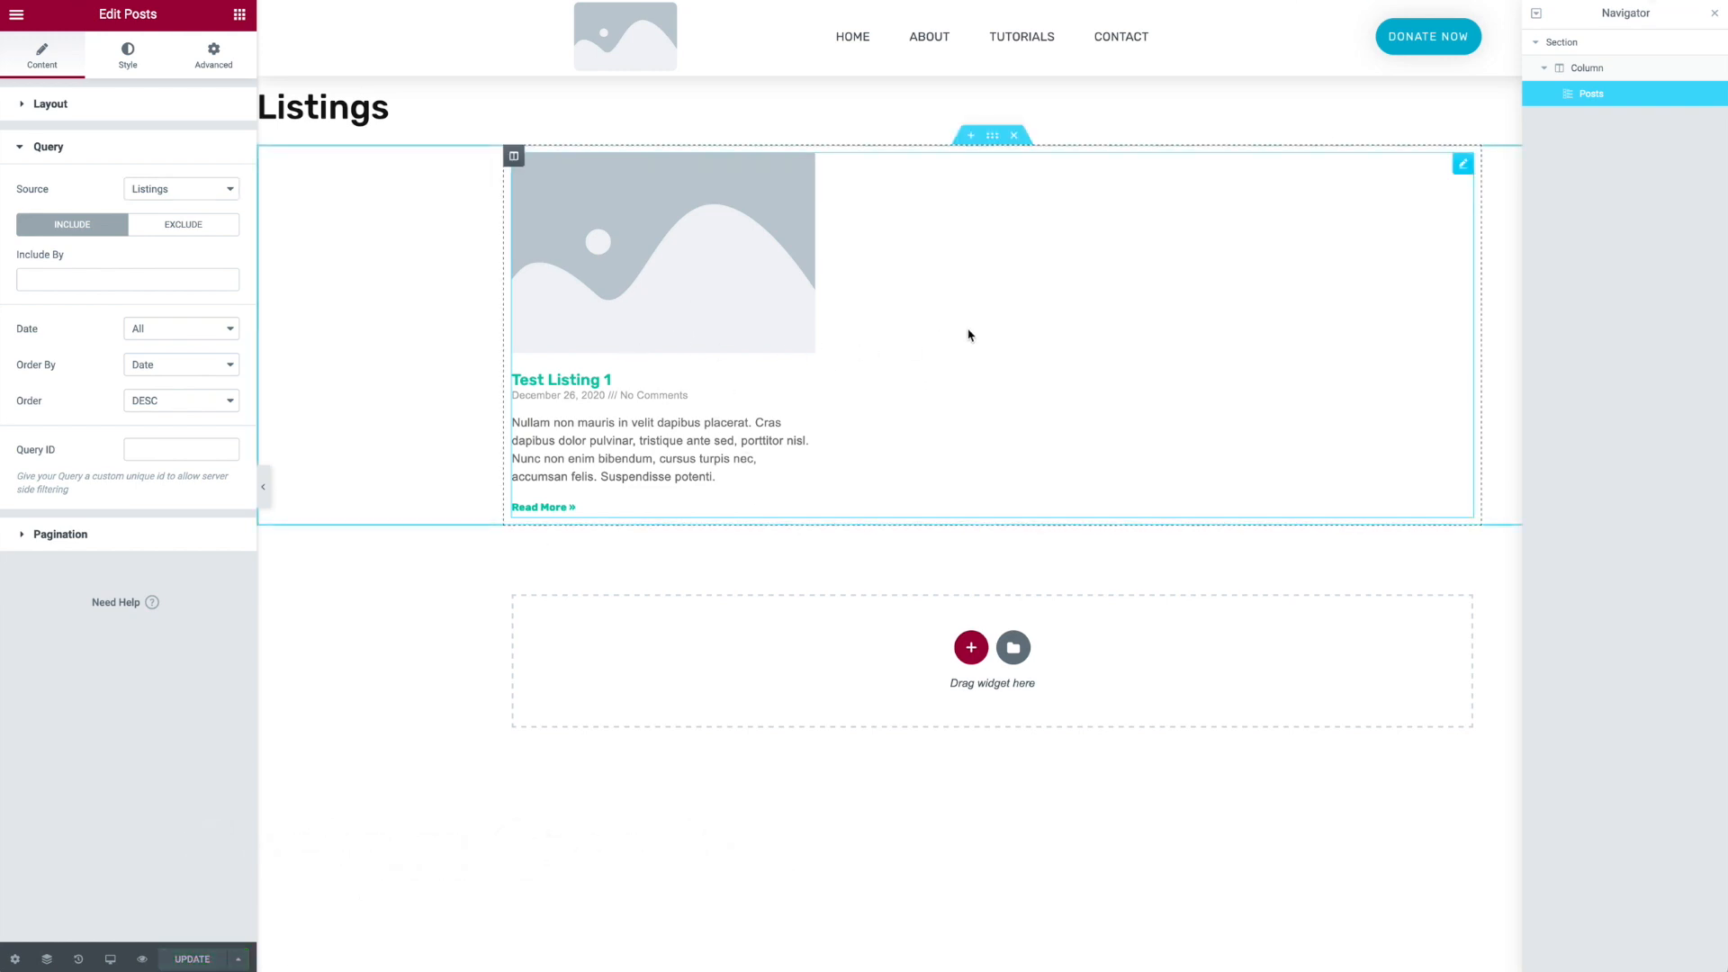
# - Preview the Listings page with the posts grid
pyautogui.click(1462, 163)
pyautogui.click(143, 56)
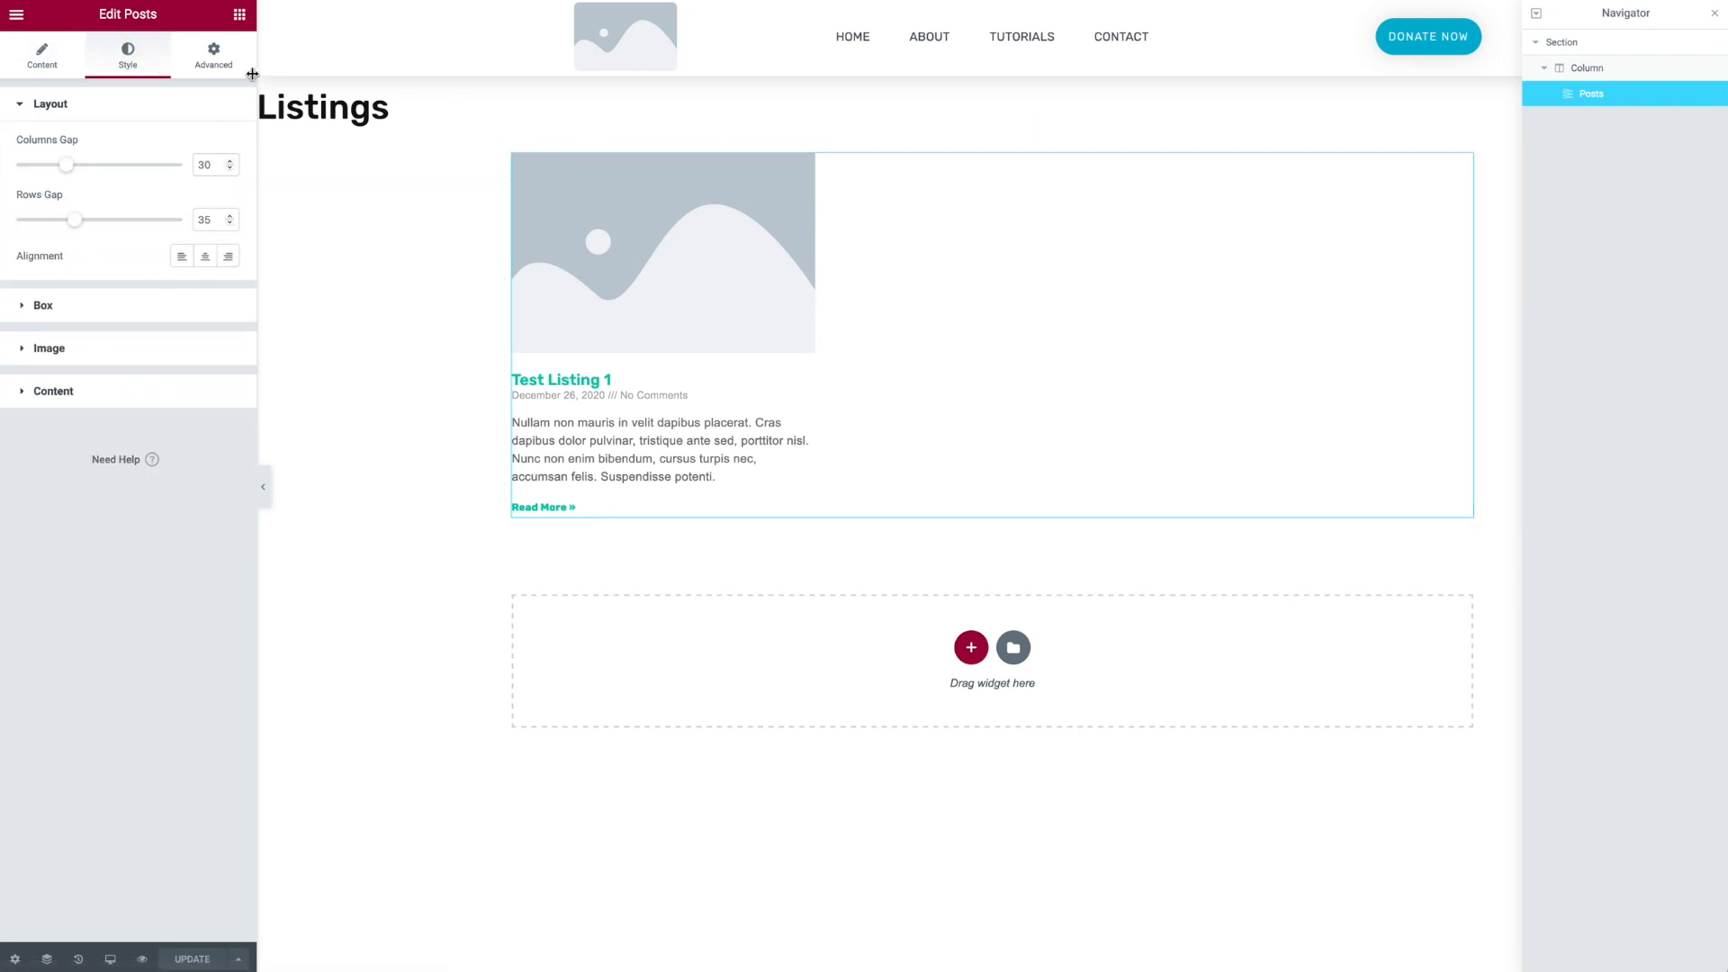
pyautogui.click(142, 959)
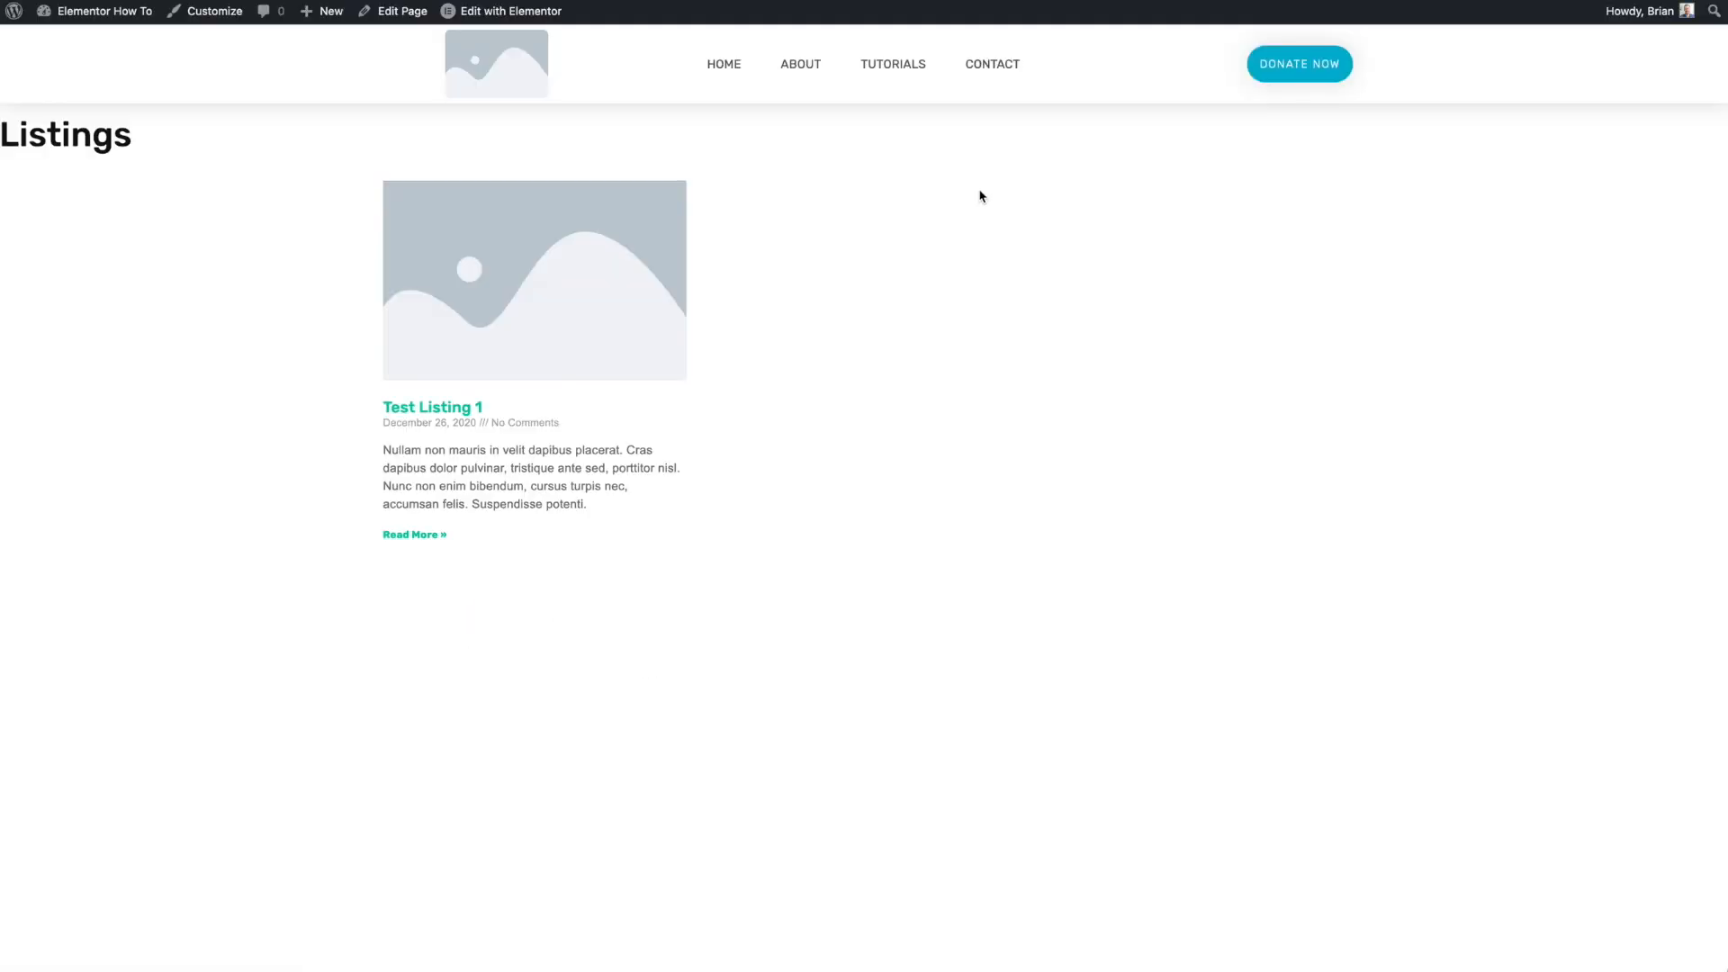
pyautogui.click(600, 314)
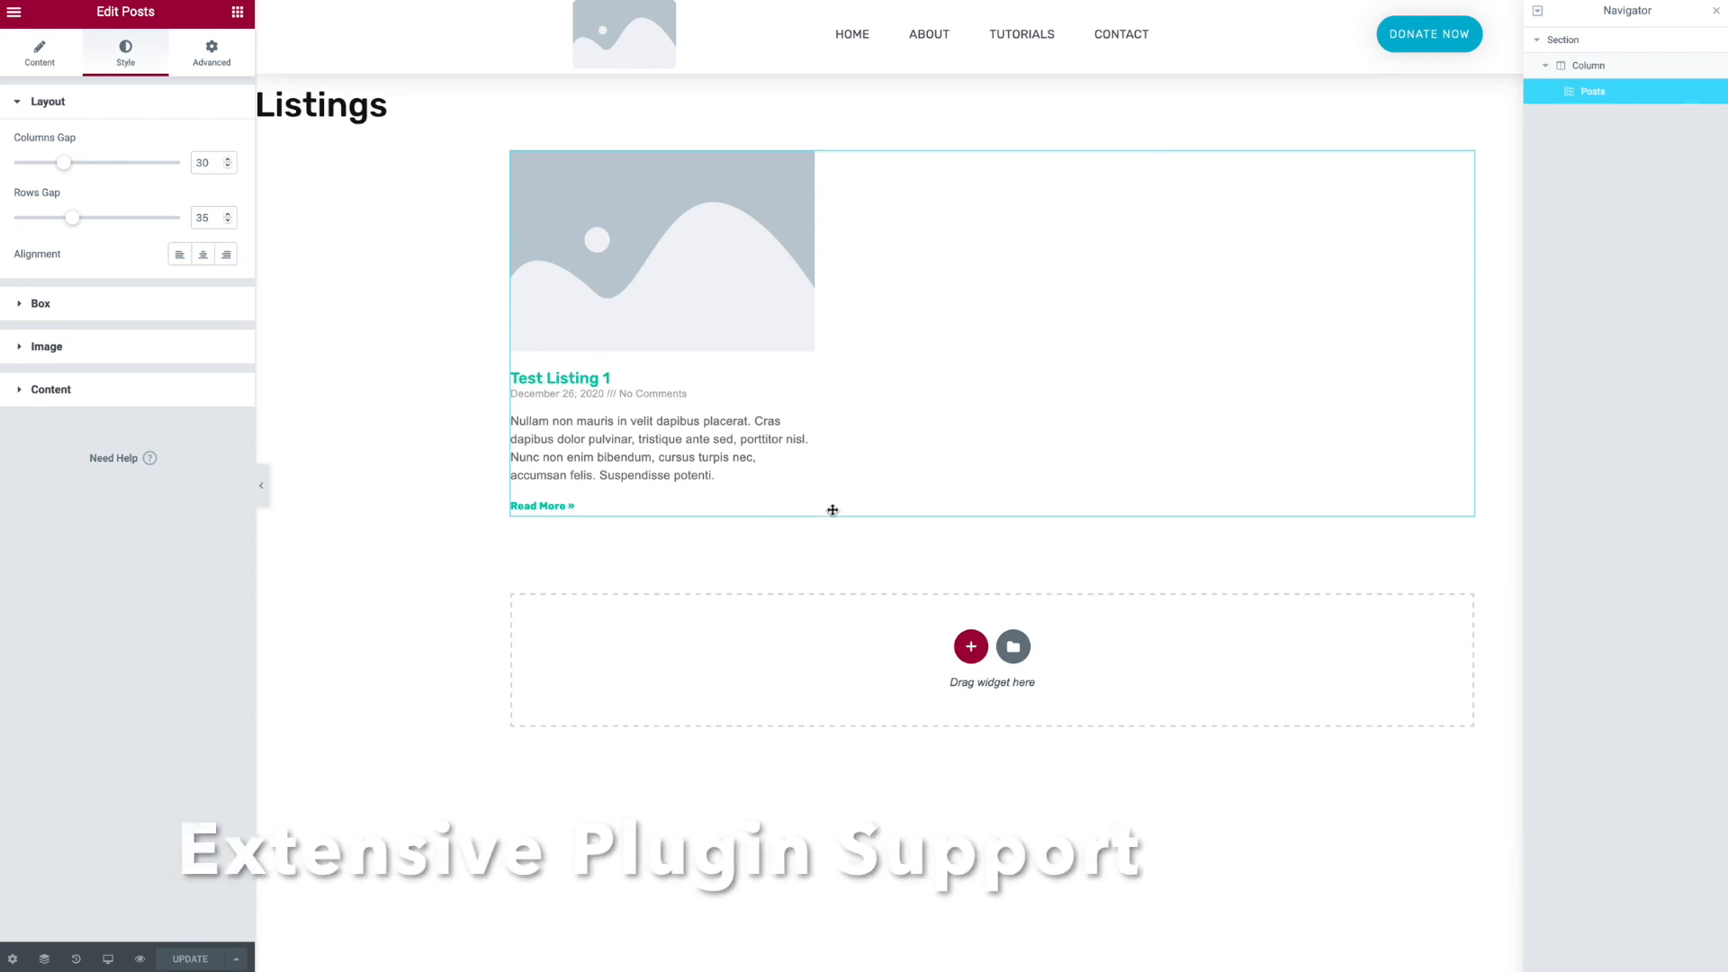
# - Open the Posts widget's Meta Data options
pyautogui.click(54, 55)
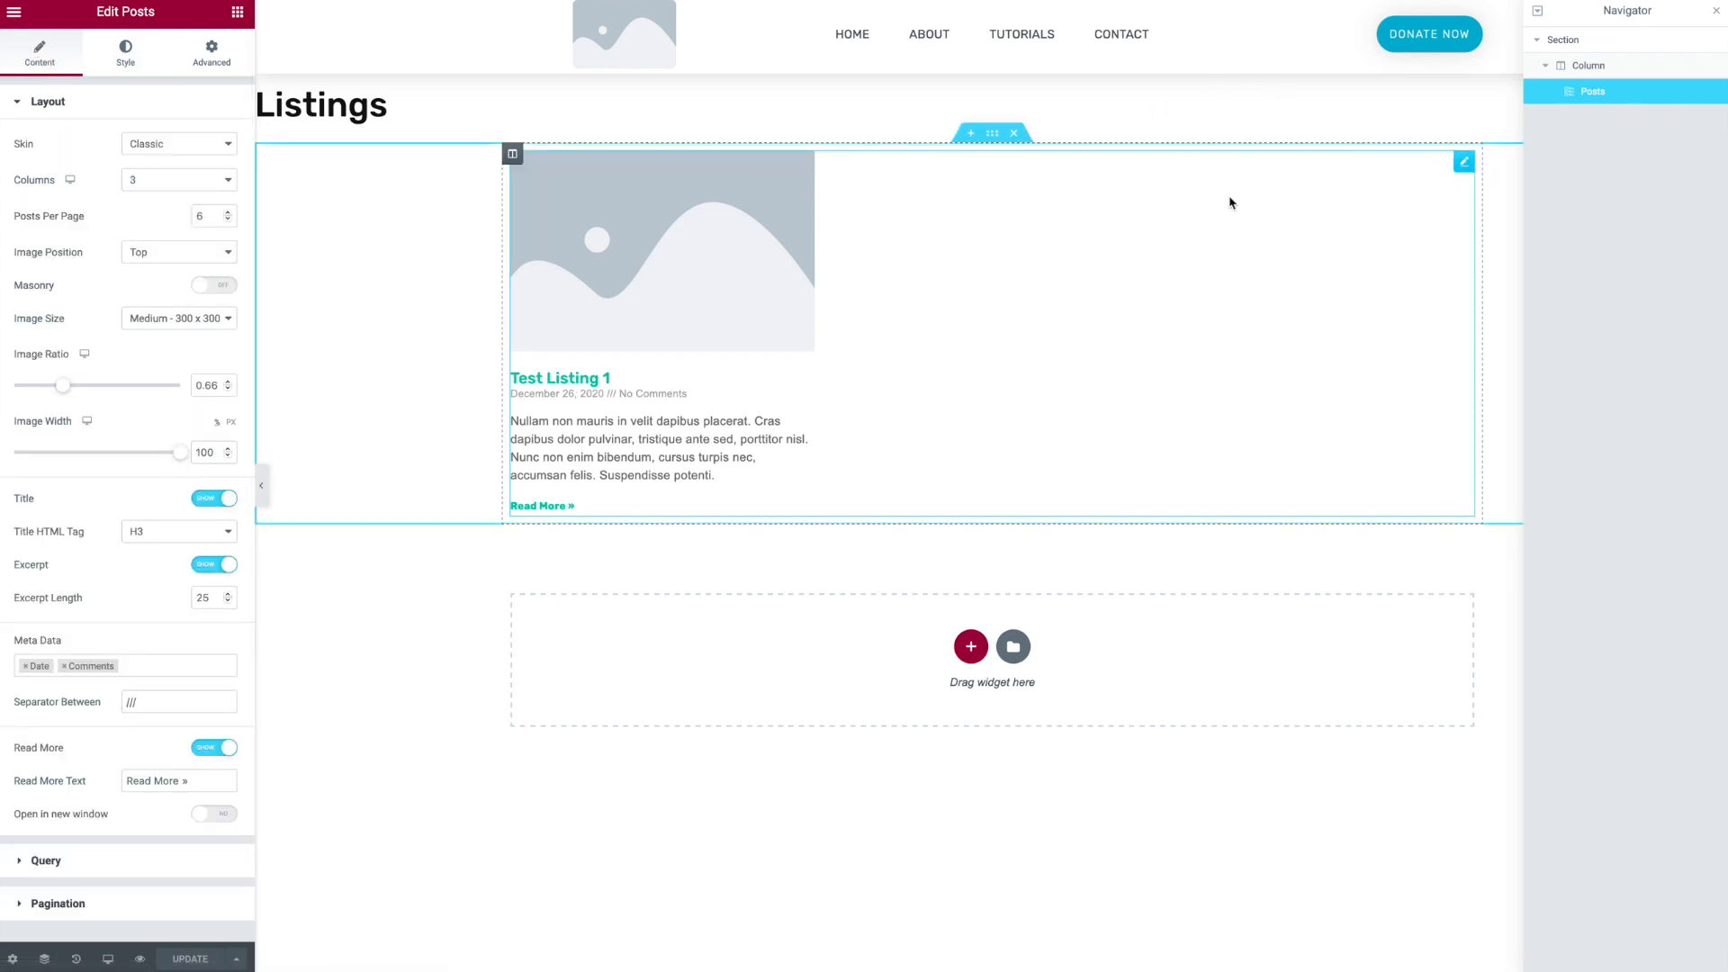
pyautogui.scroll(-1, 86, 608)
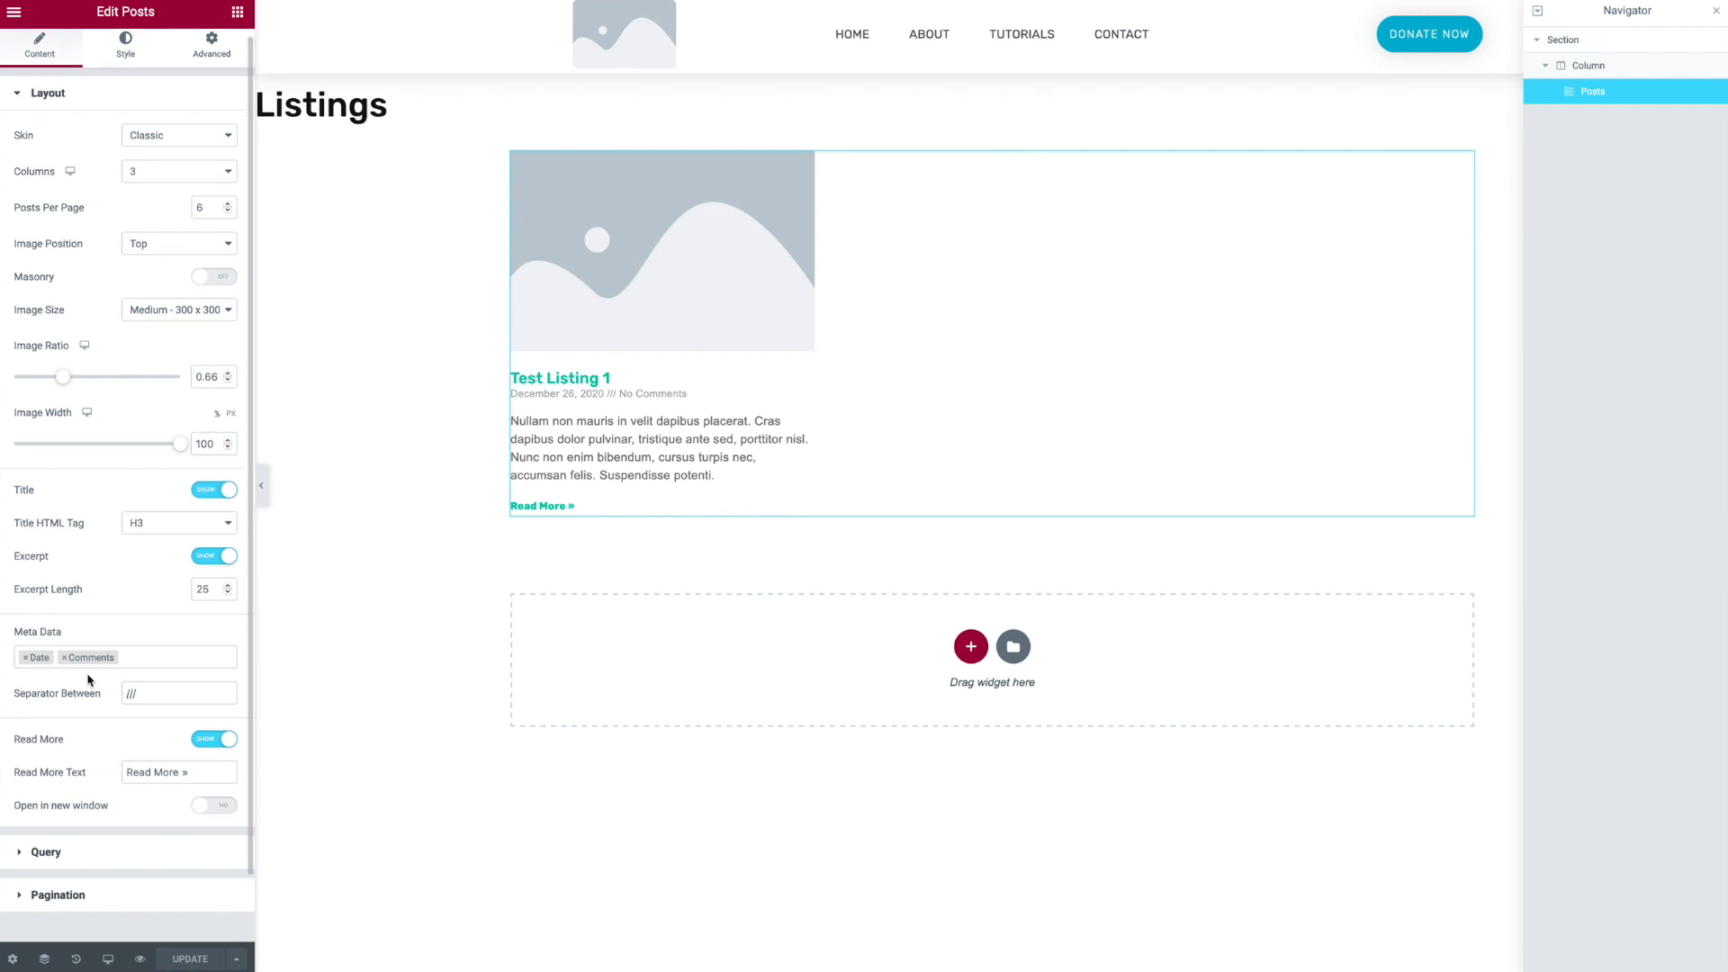
pyautogui.click(142, 657)
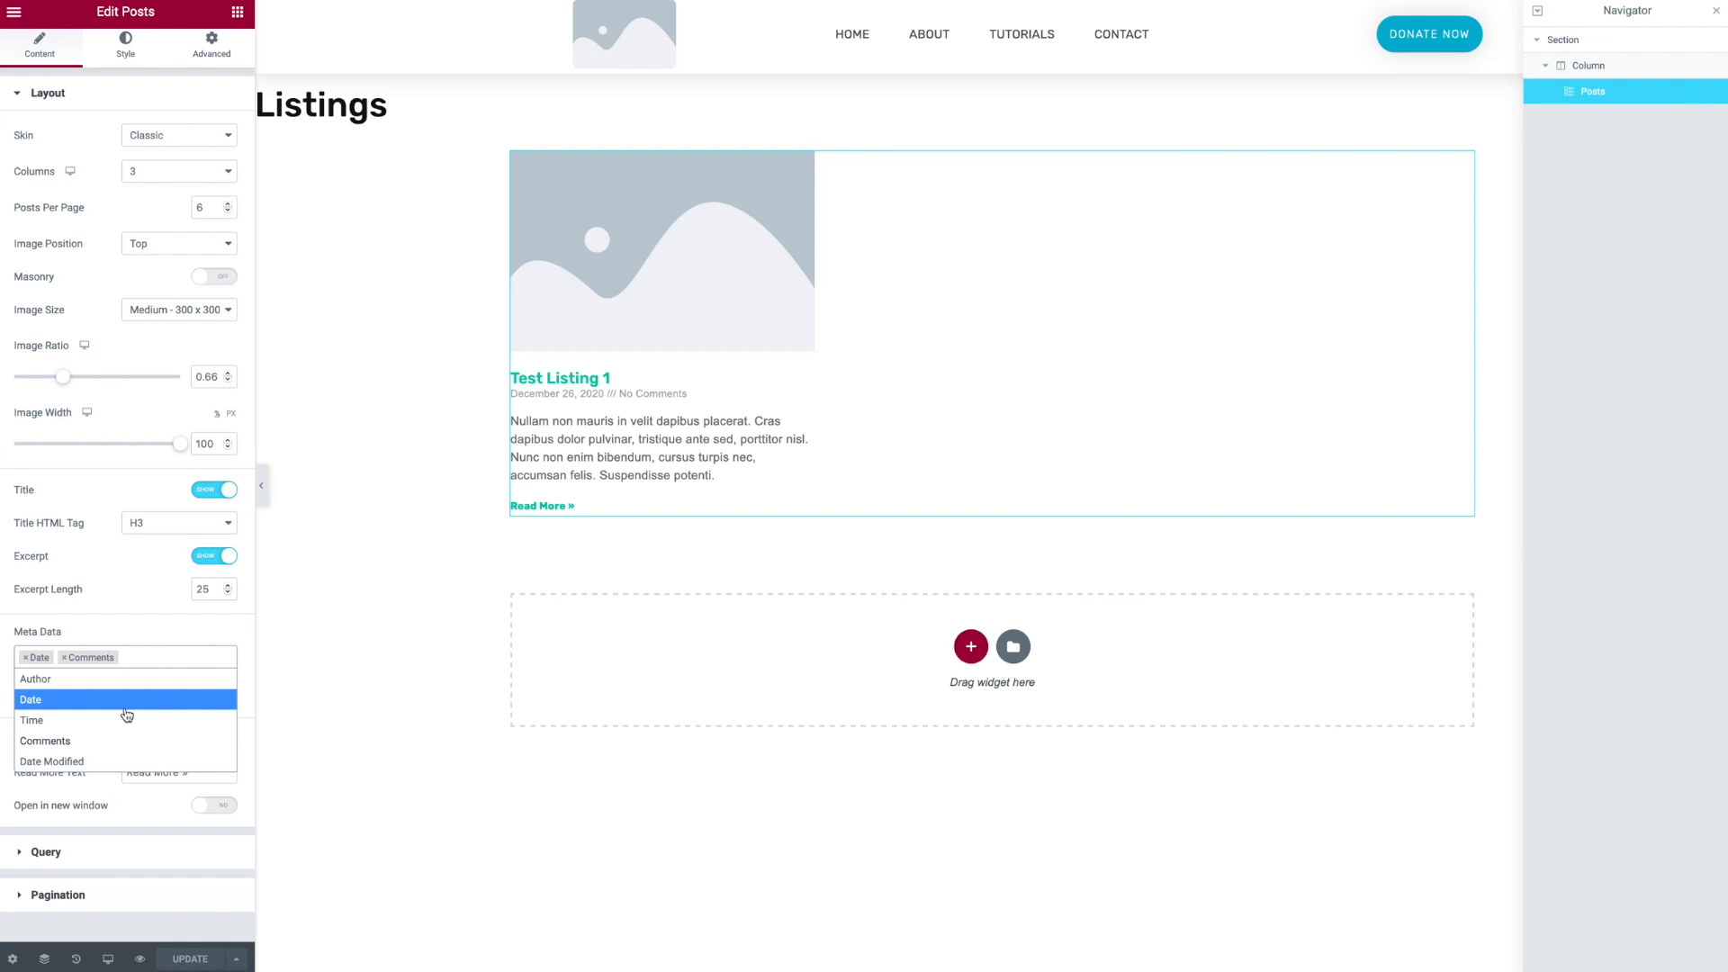
pyautogui.click(165, 628)
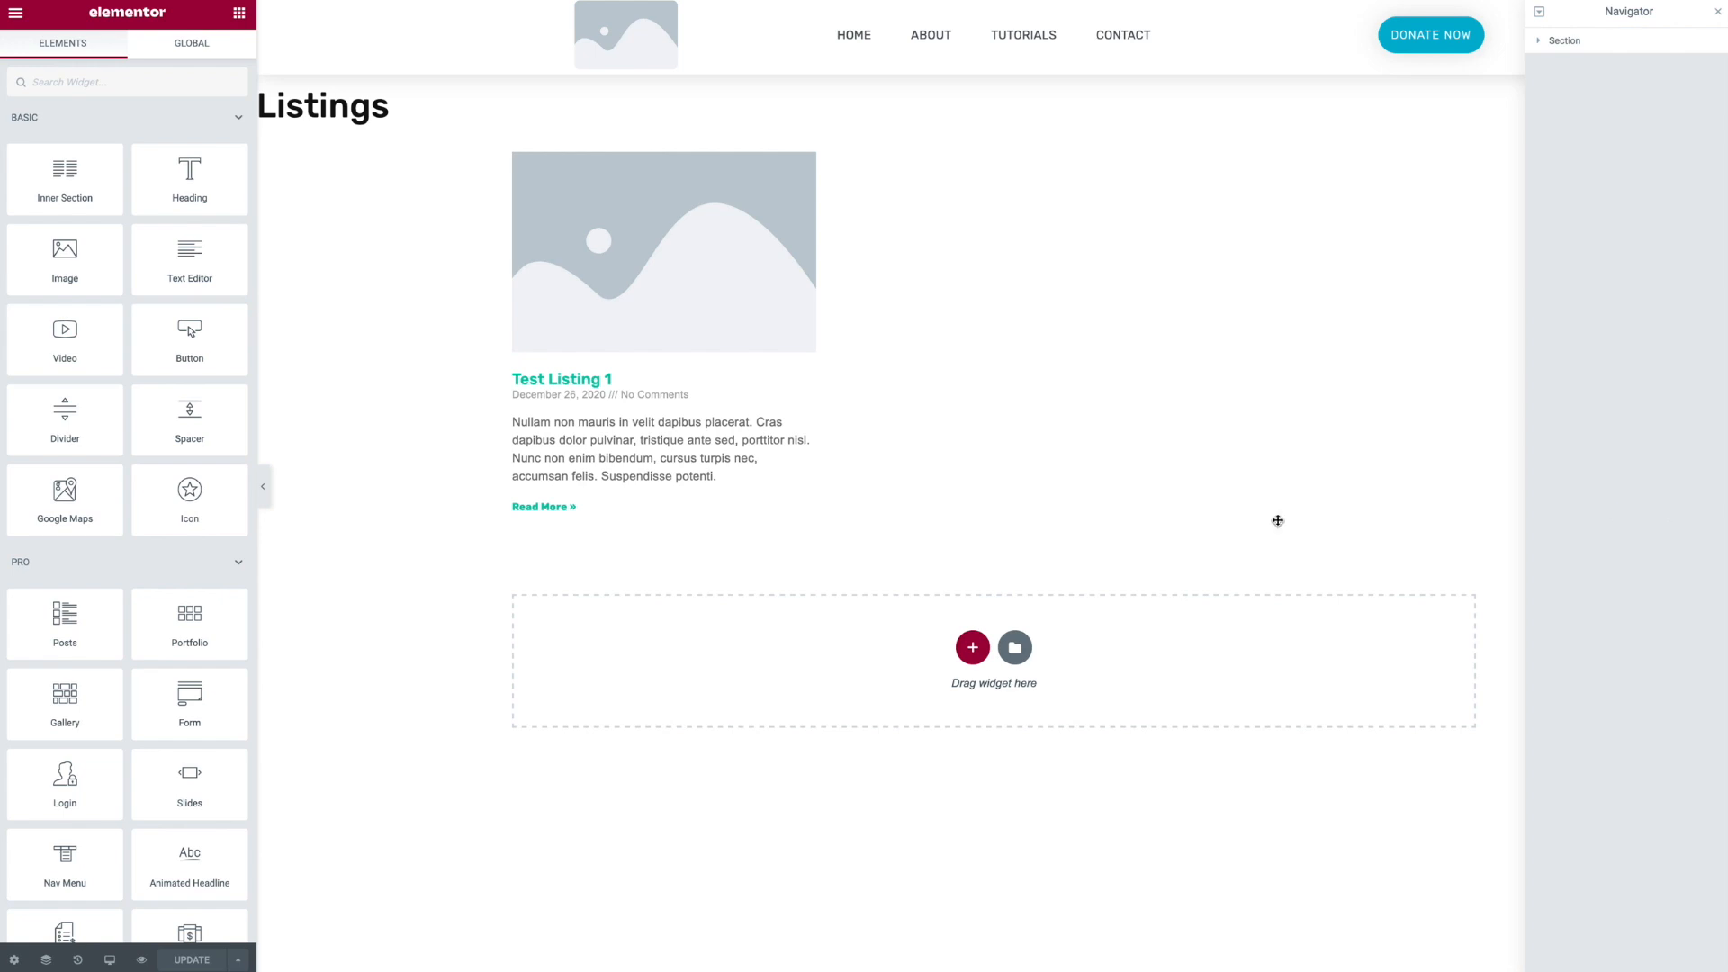
pyautogui.click(972, 648)
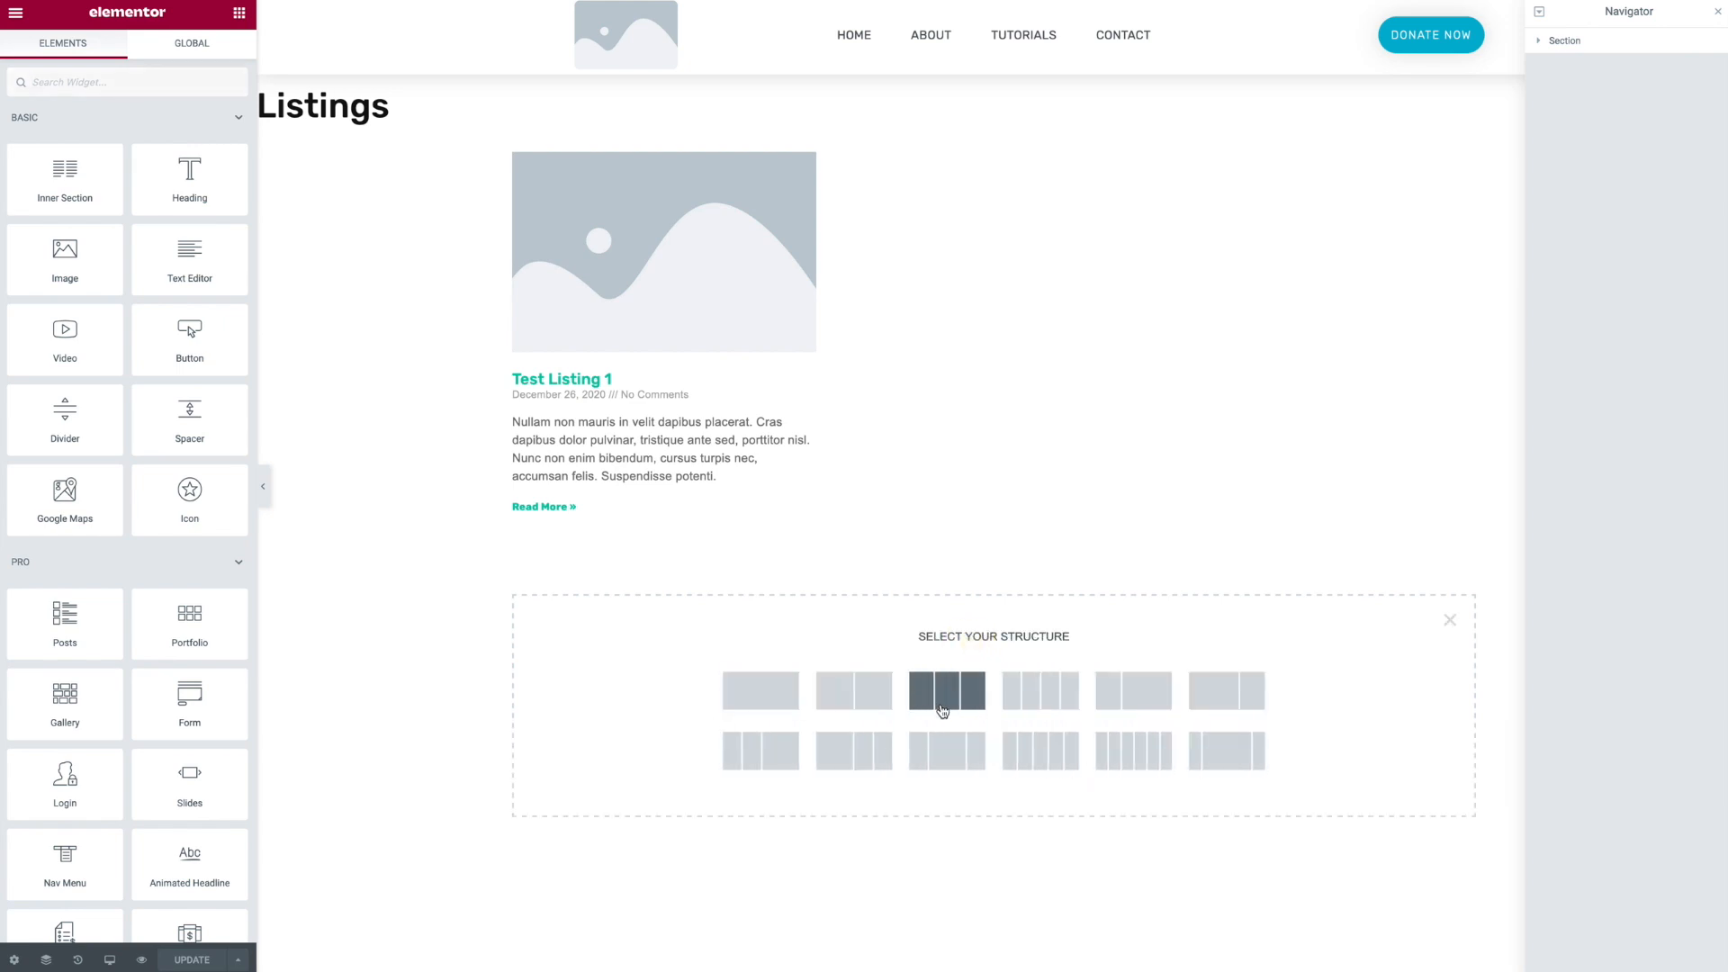
pyautogui.click(973, 697)
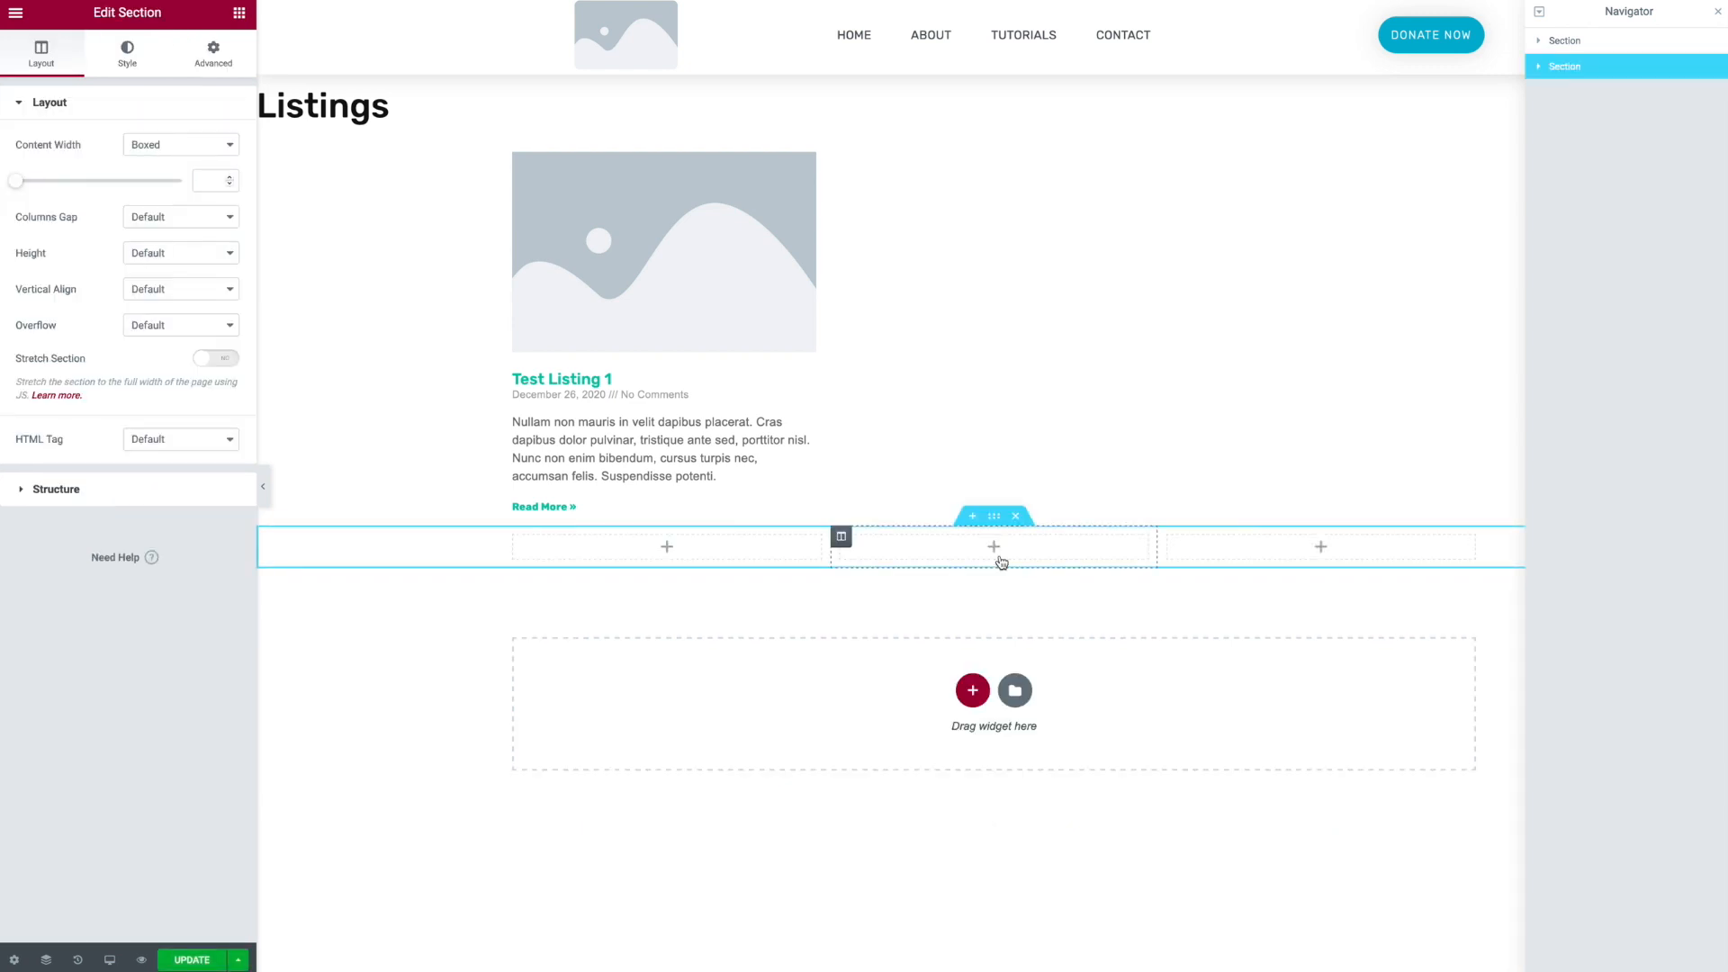
pyautogui.click(1015, 516)
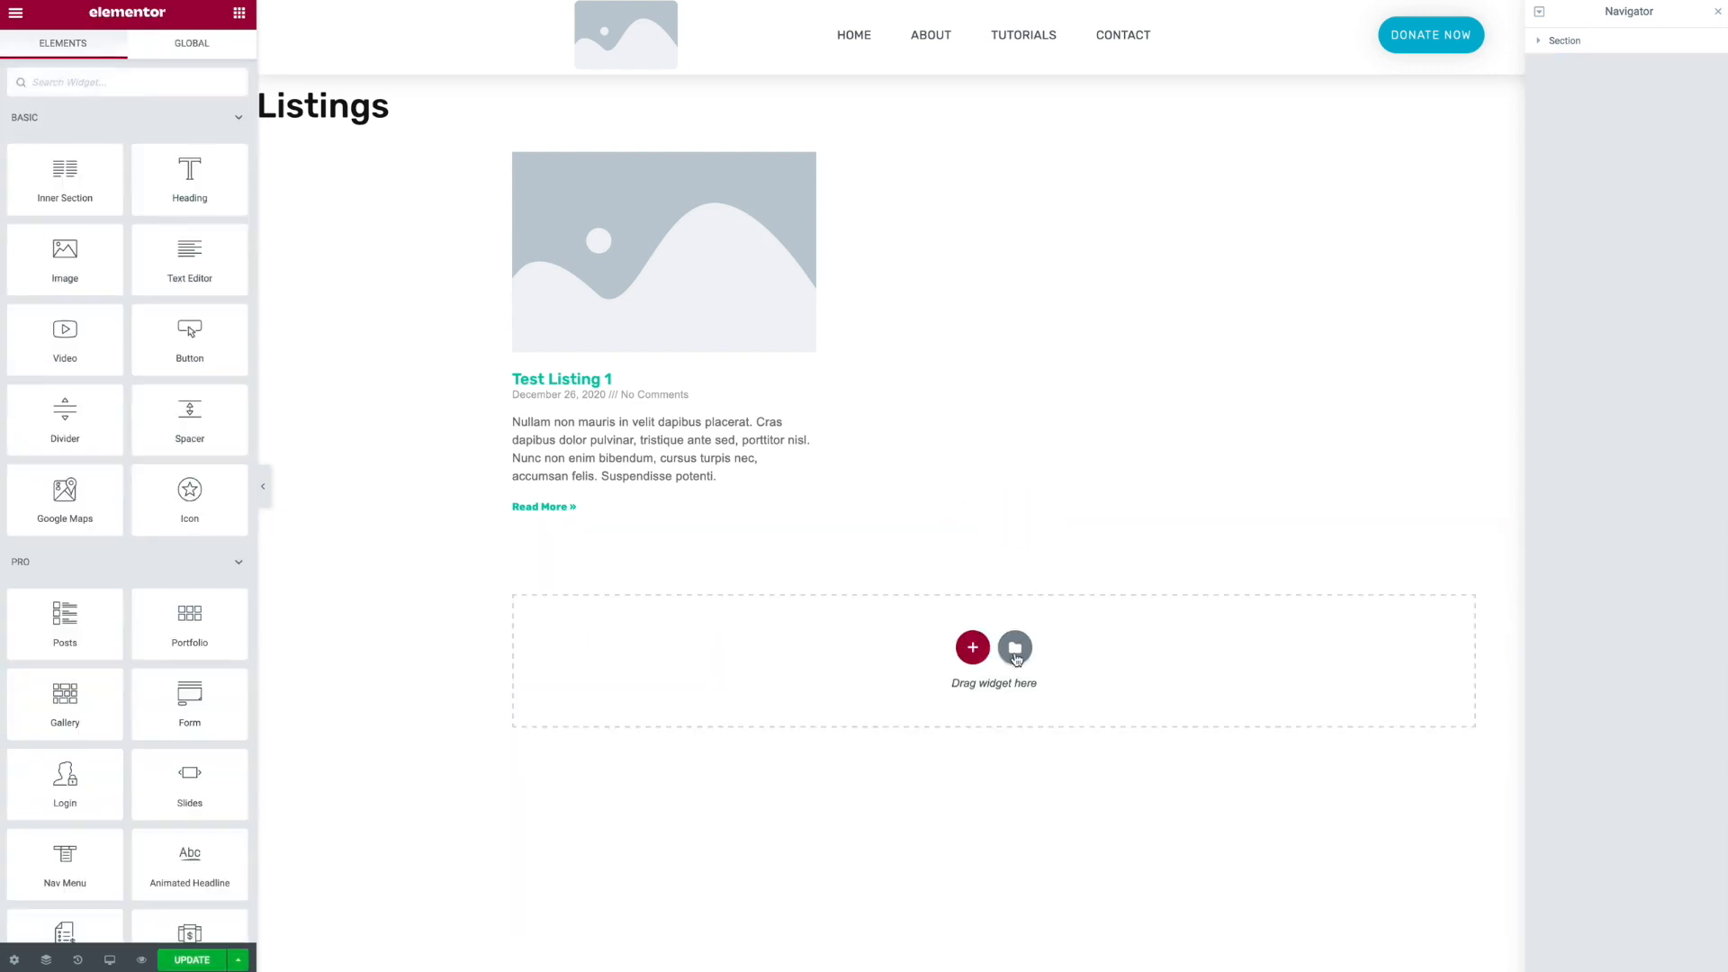
# - Open the template library and browse its page and block templates
pyautogui.click(1013, 650)
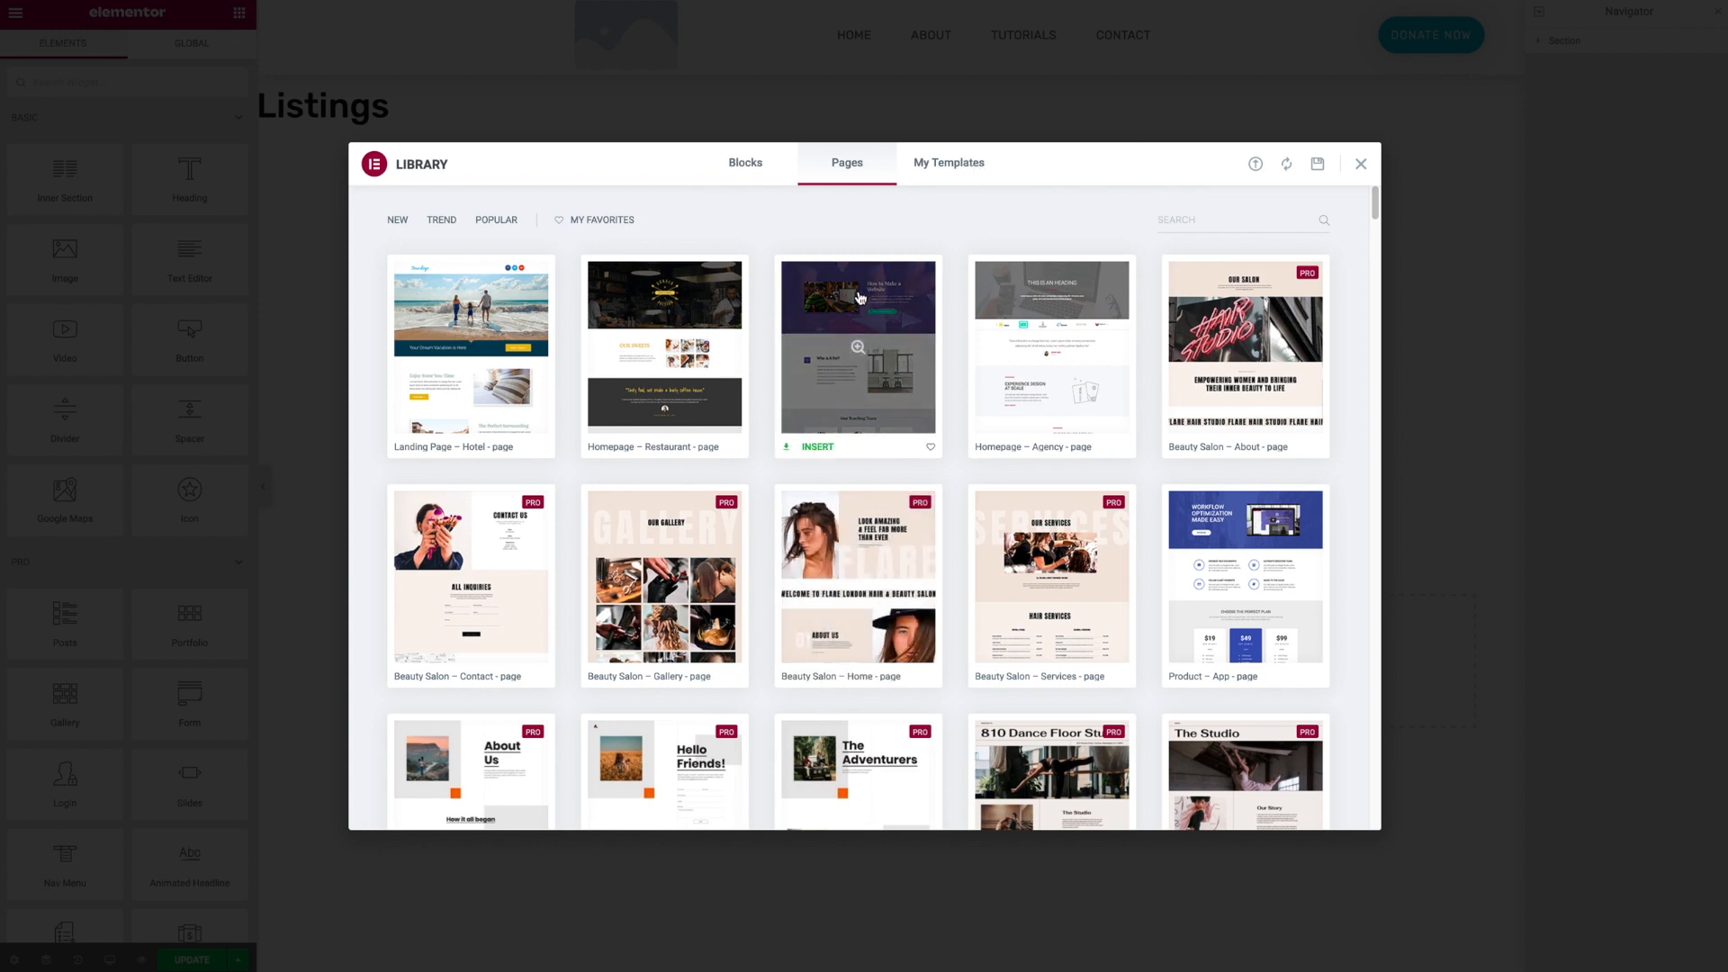
pyautogui.scroll(-7, 1195, 400)
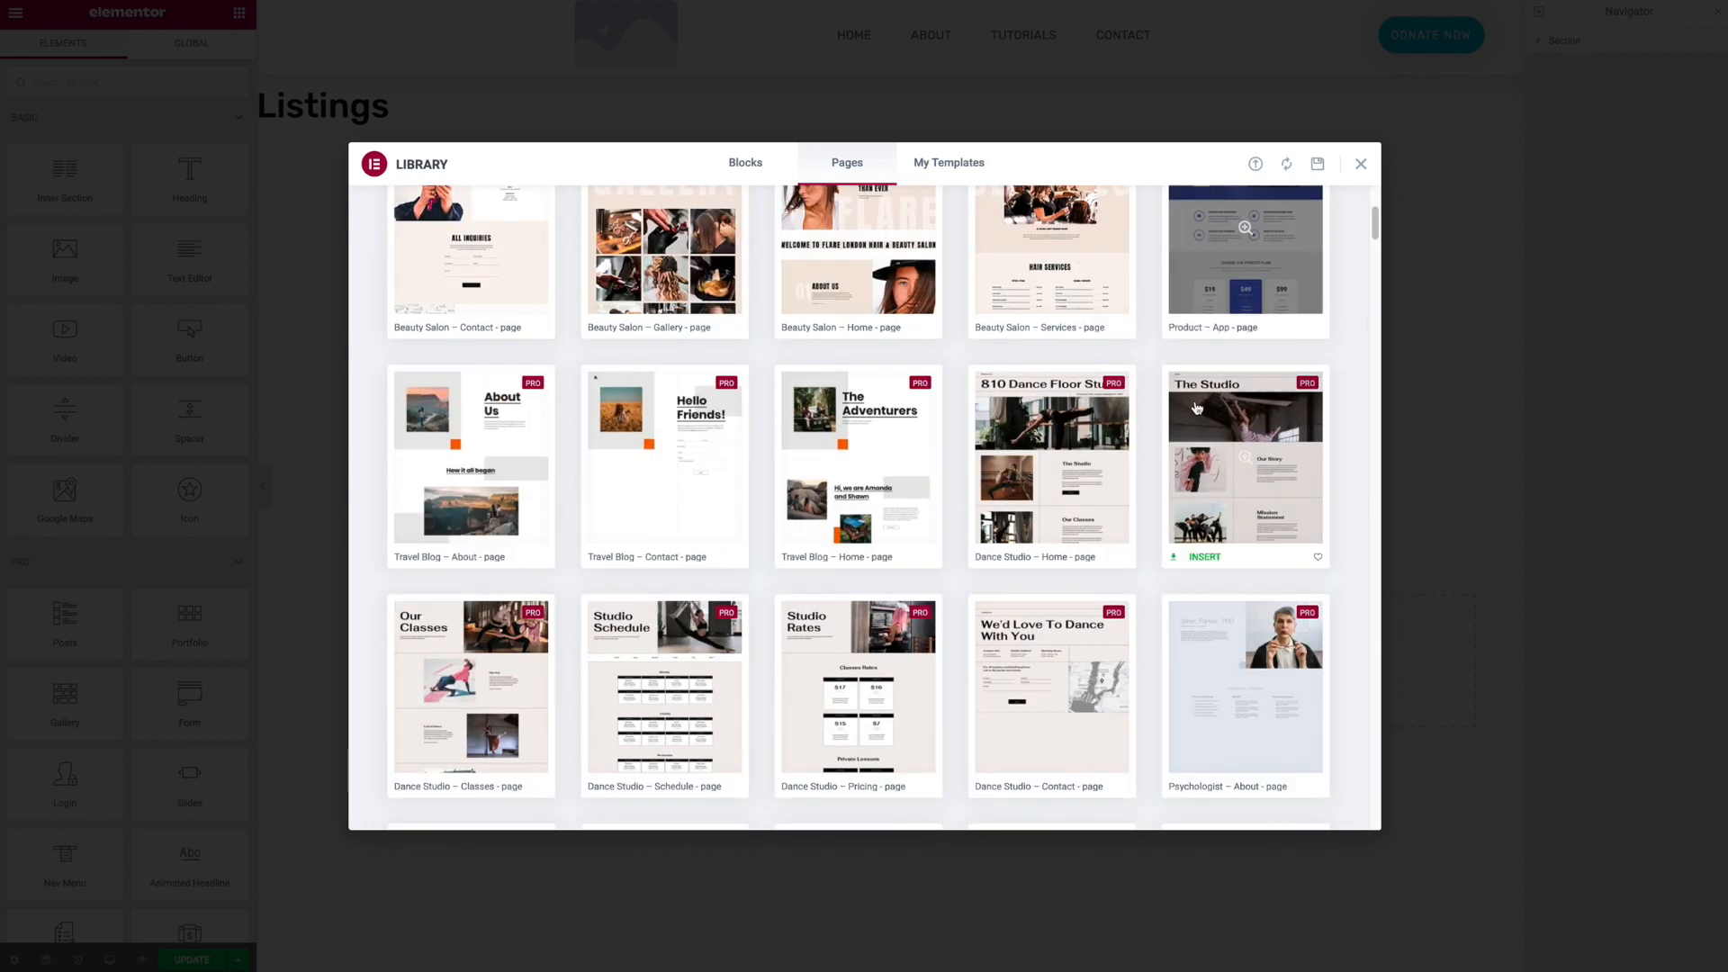
pyautogui.scroll(6, 1195, 407)
pyautogui.scroll(2, 1195, 406)
pyautogui.click(745, 163)
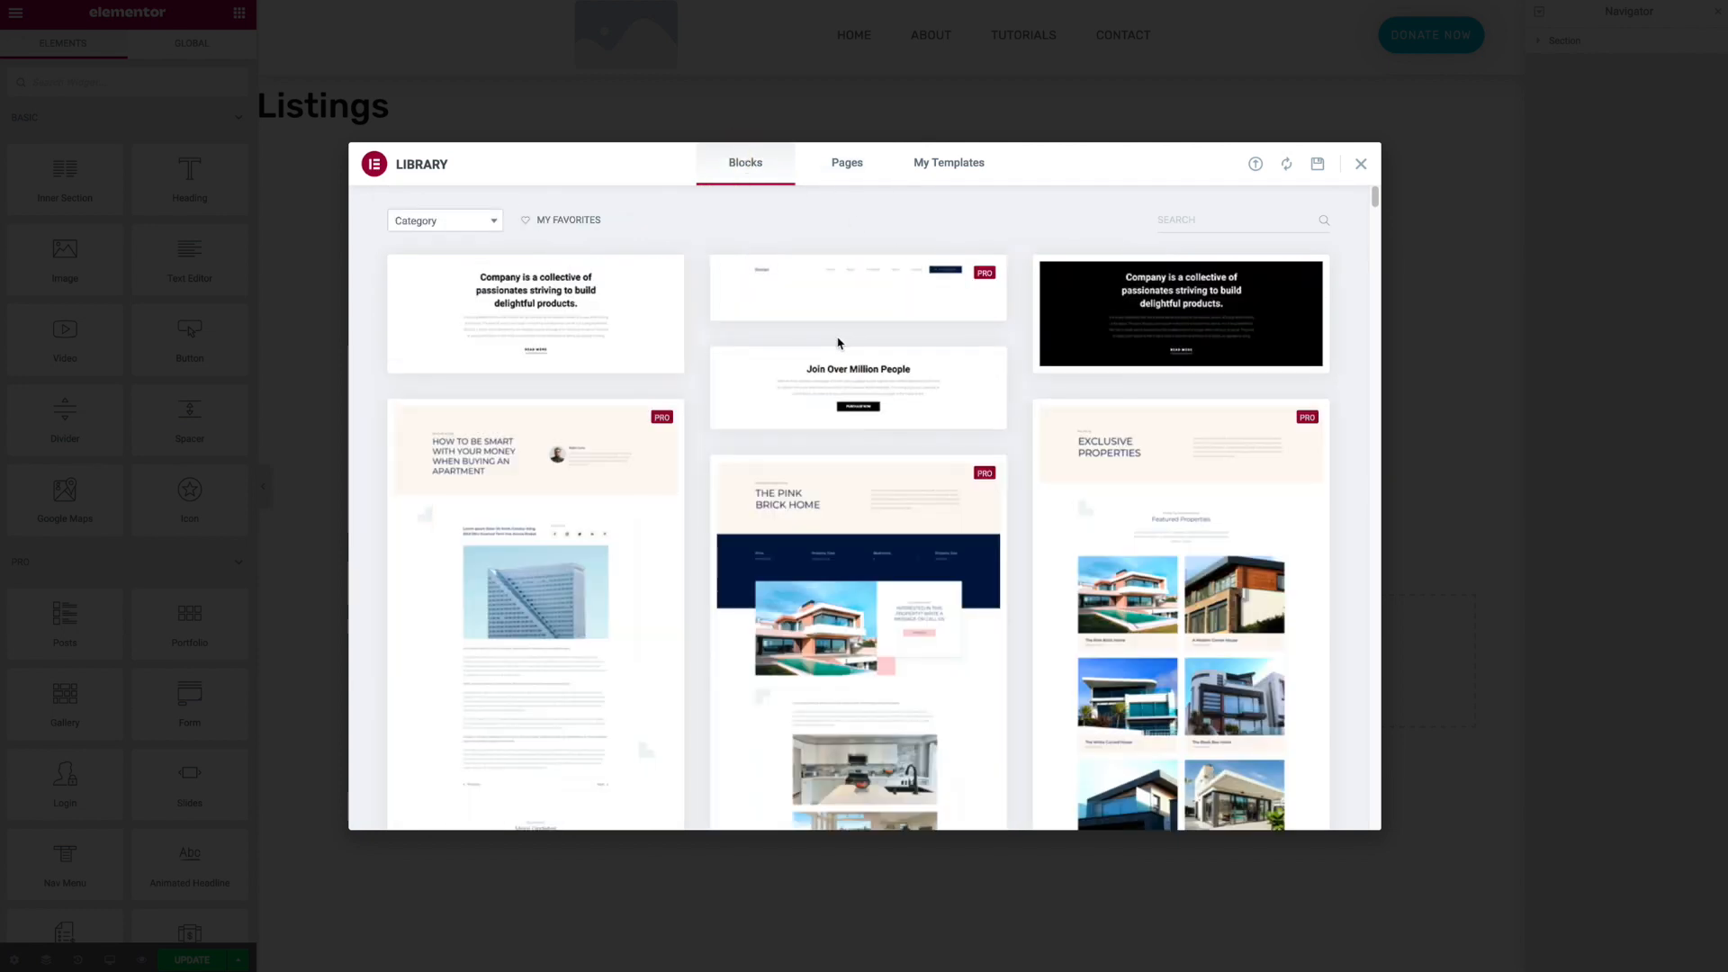
pyautogui.click(445, 221)
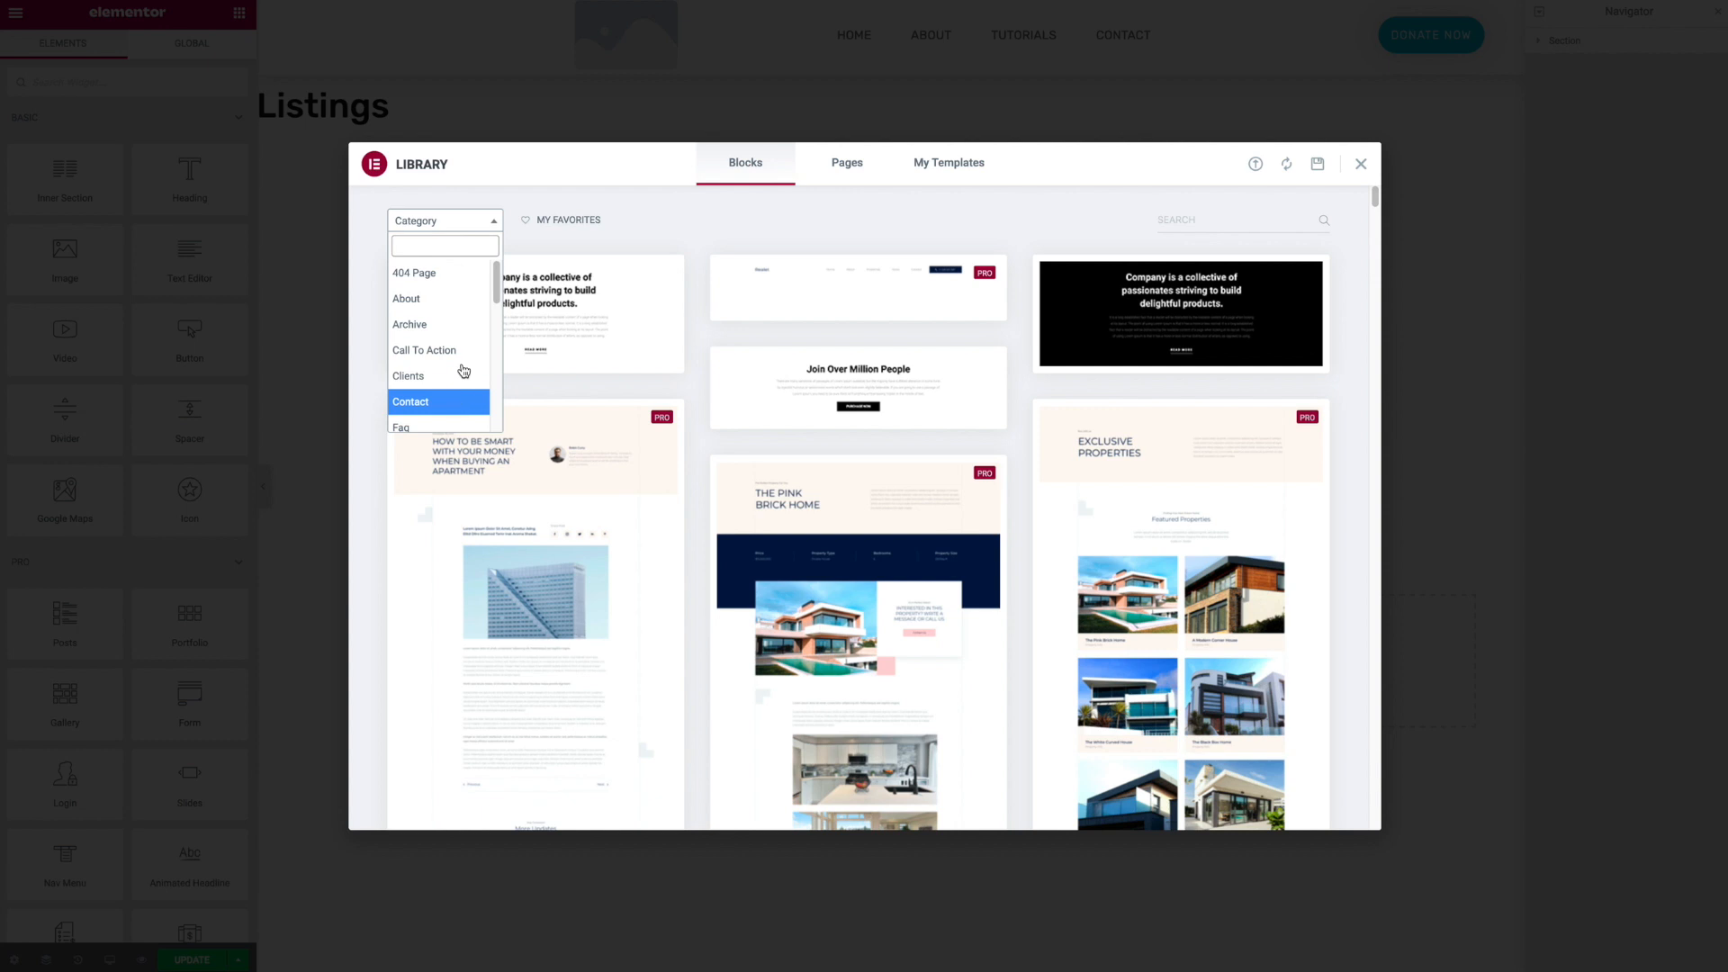
pyautogui.scroll(-2, 463, 360)
pyautogui.scroll(-3, 1009, 462)
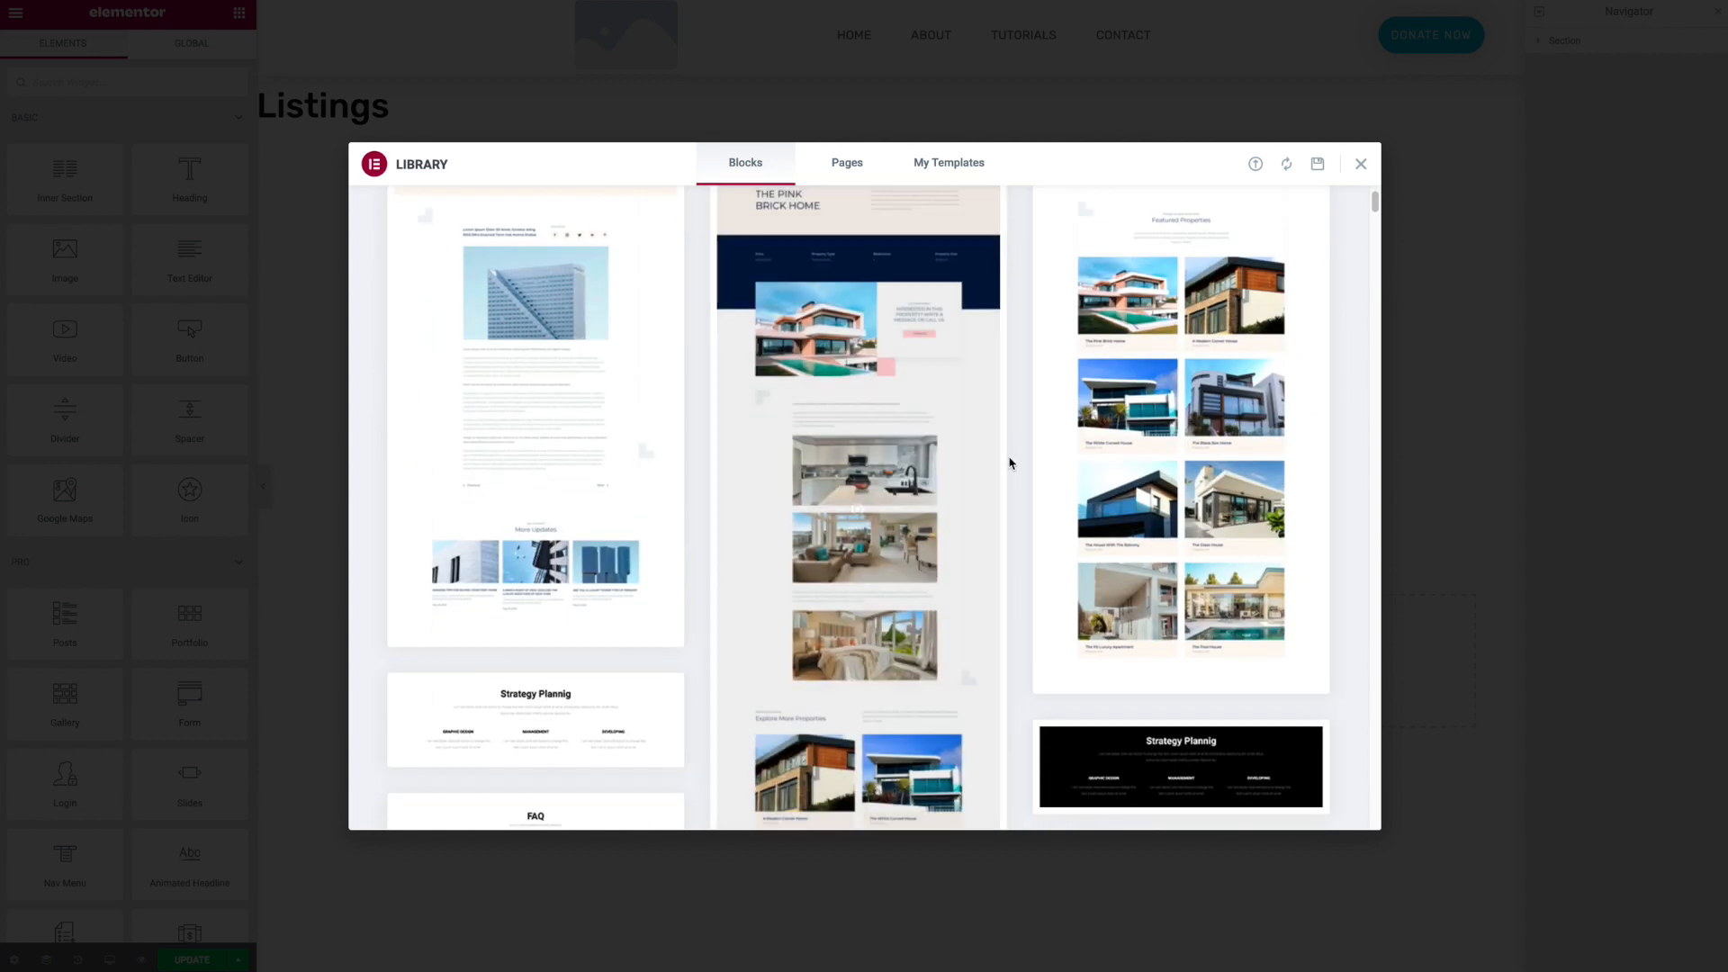
pyautogui.scroll(-5, 1010, 462)
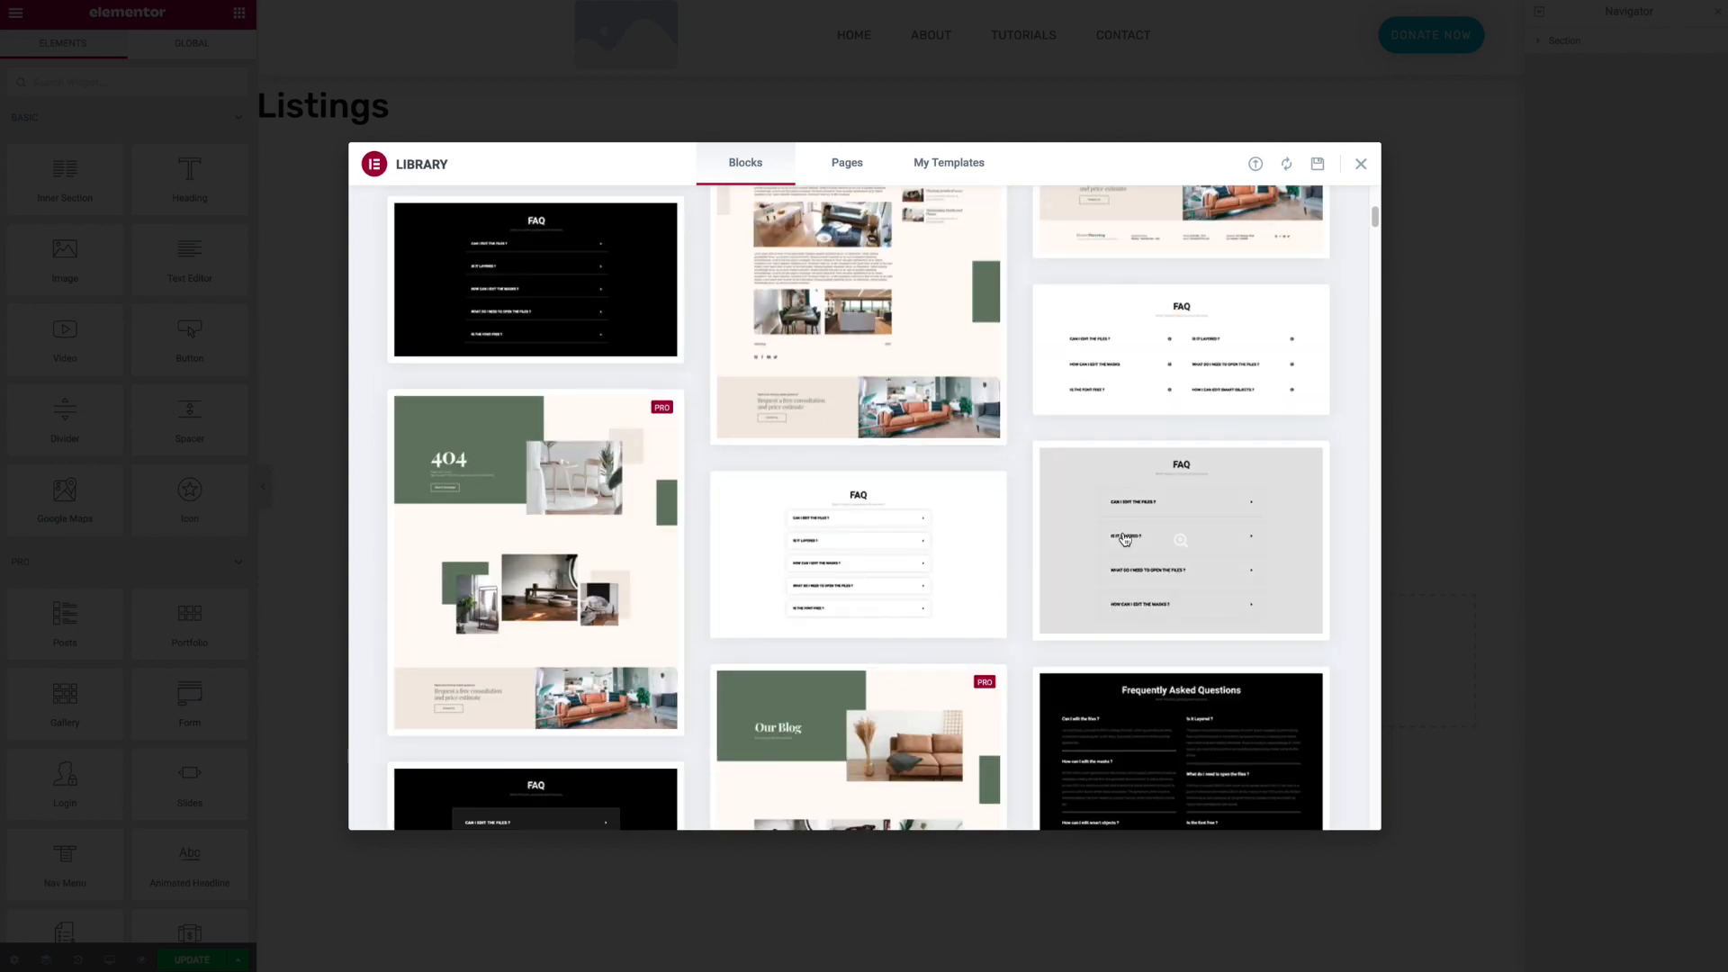
pyautogui.scroll(-5, 1010, 463)
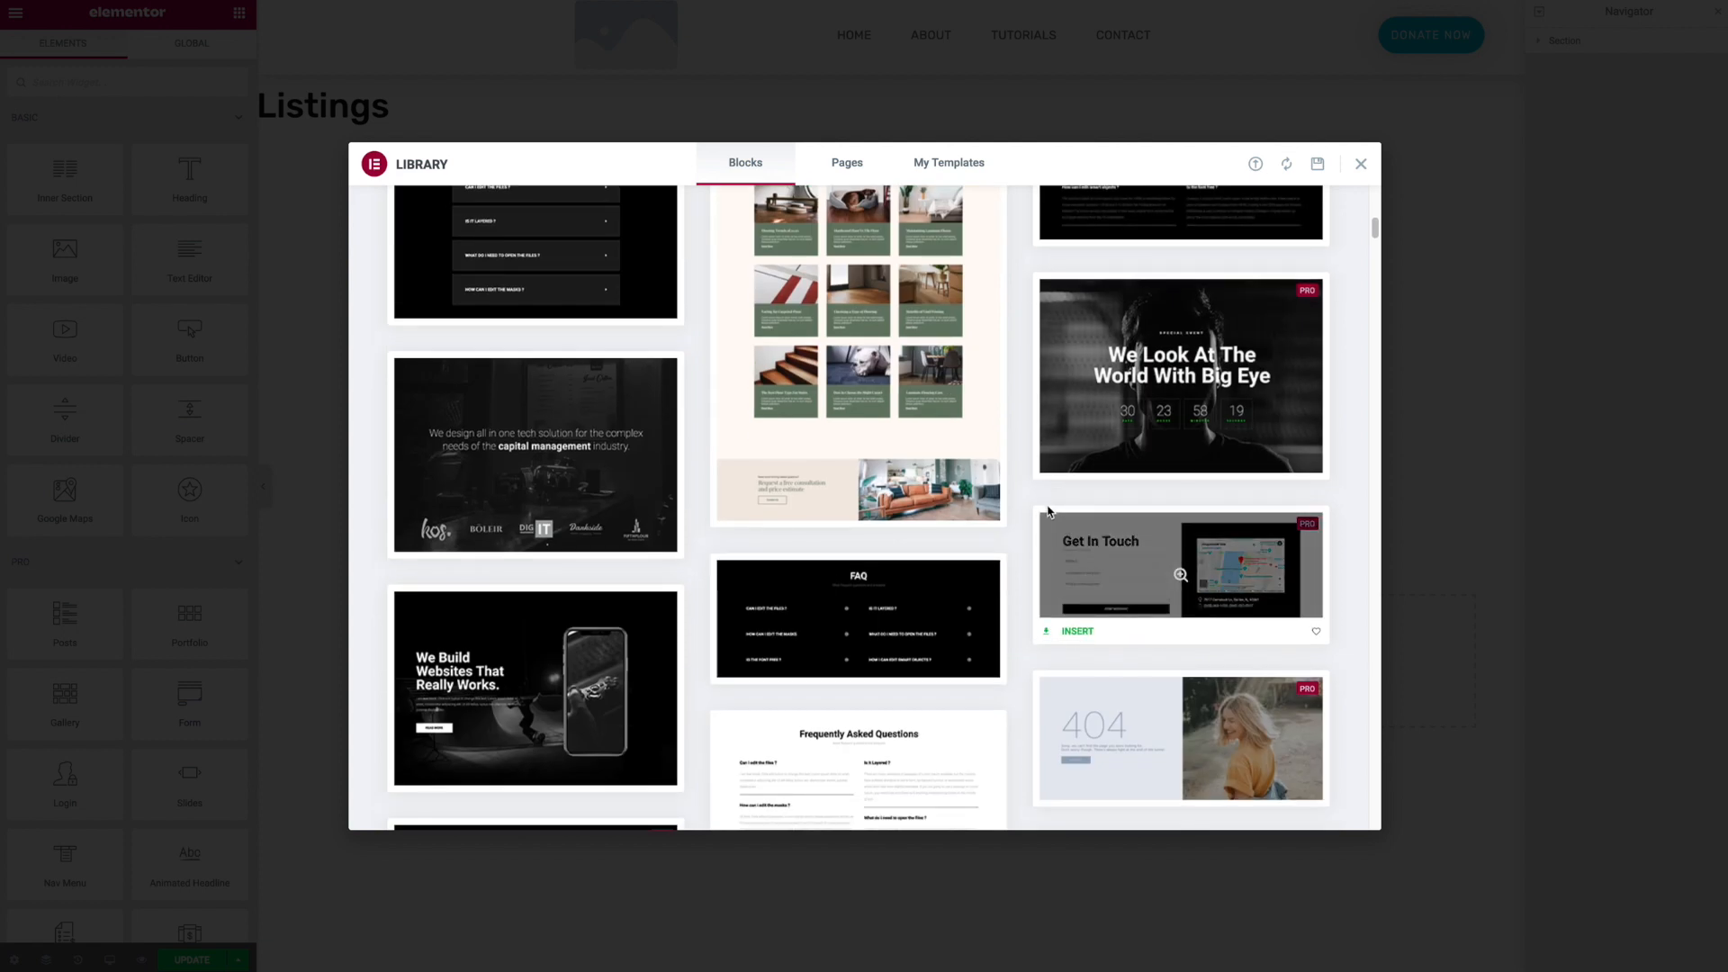
pyautogui.scroll(-3, 1044, 507)
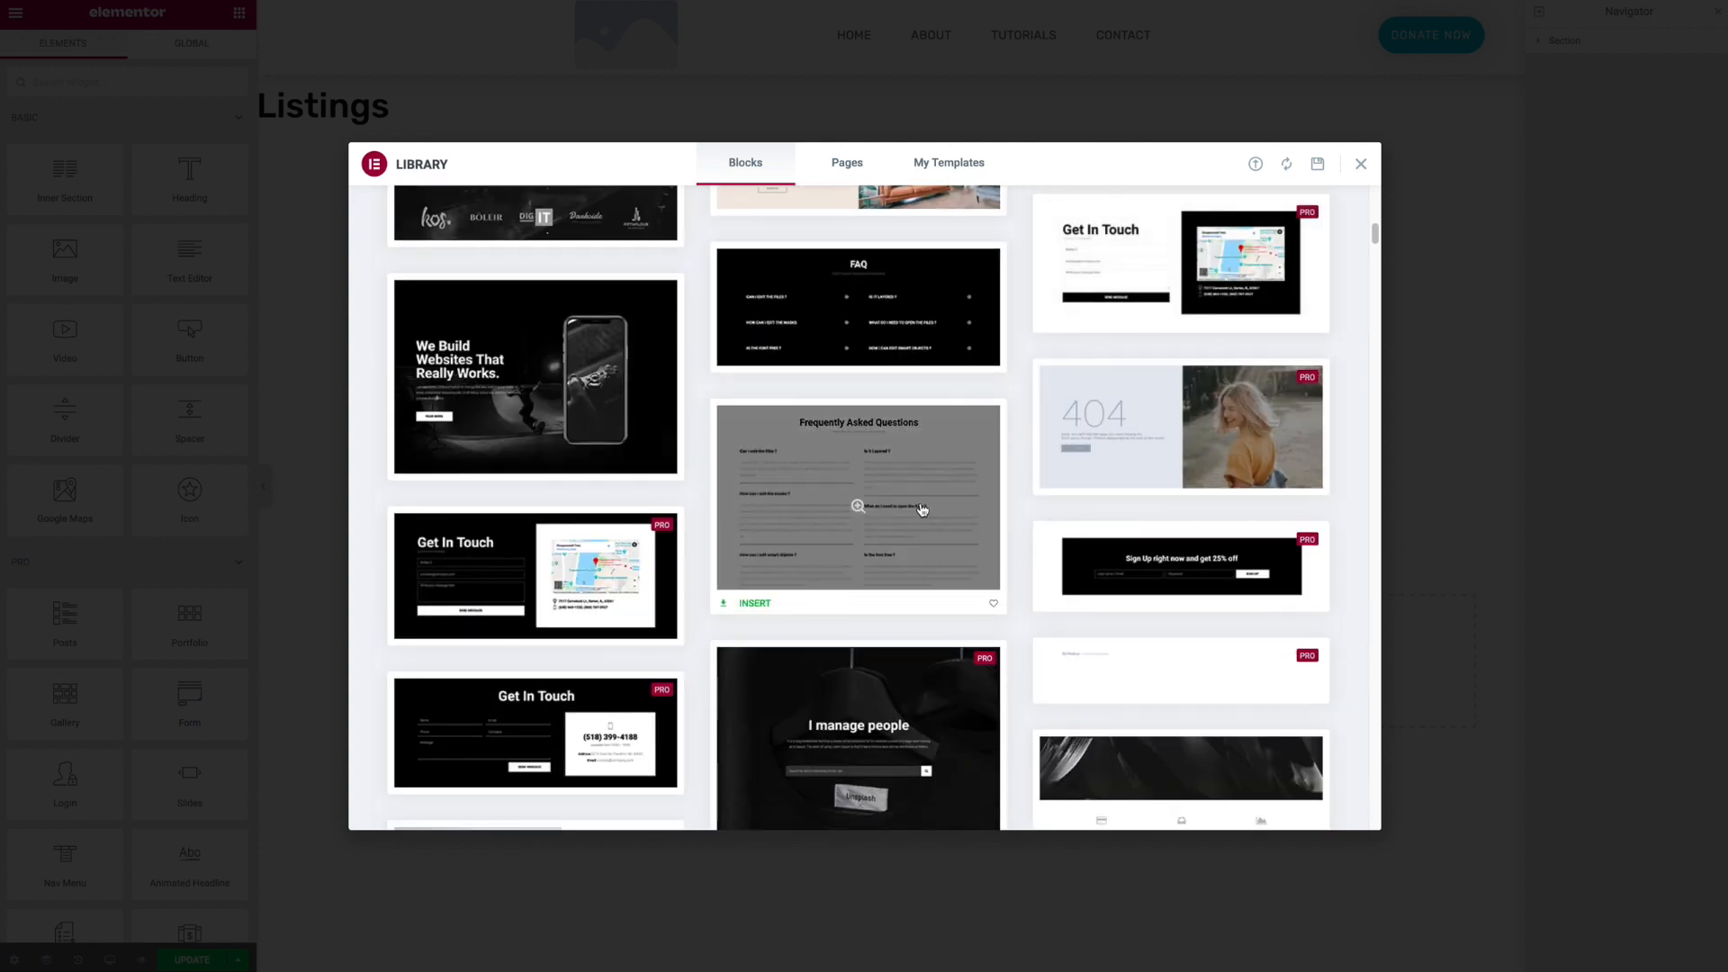
pyautogui.scroll(-3, 923, 508)
pyautogui.scroll(-10, 926, 506)
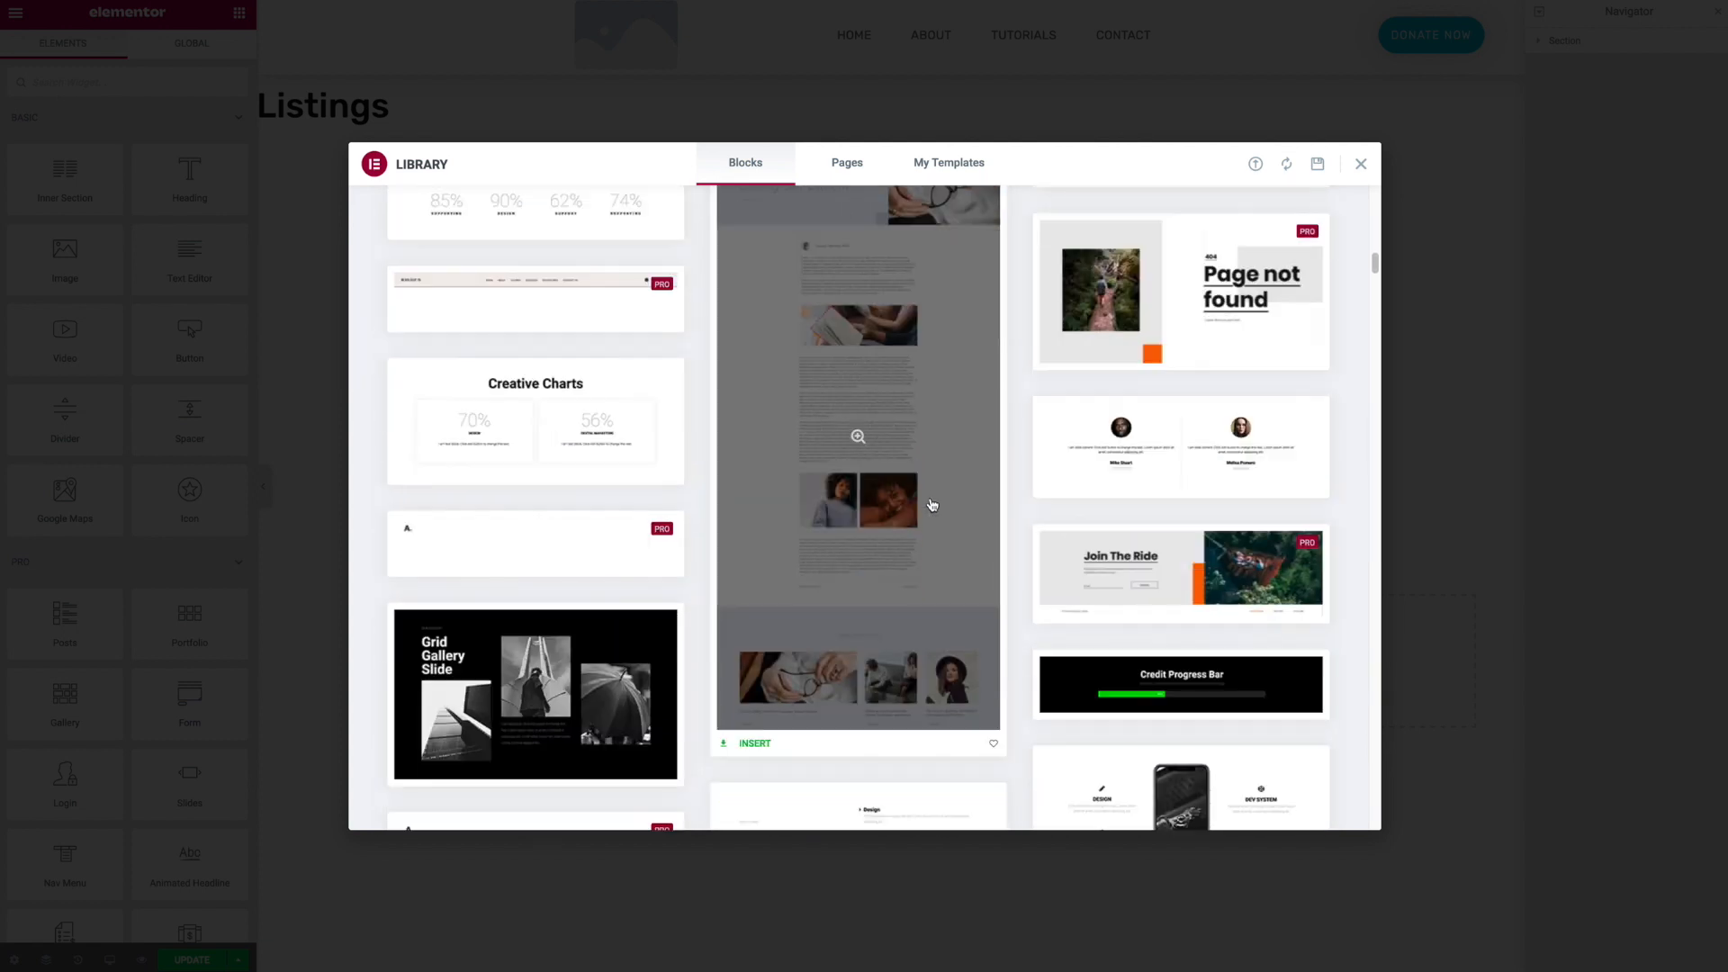
pyautogui.scroll(-10, 933, 504)
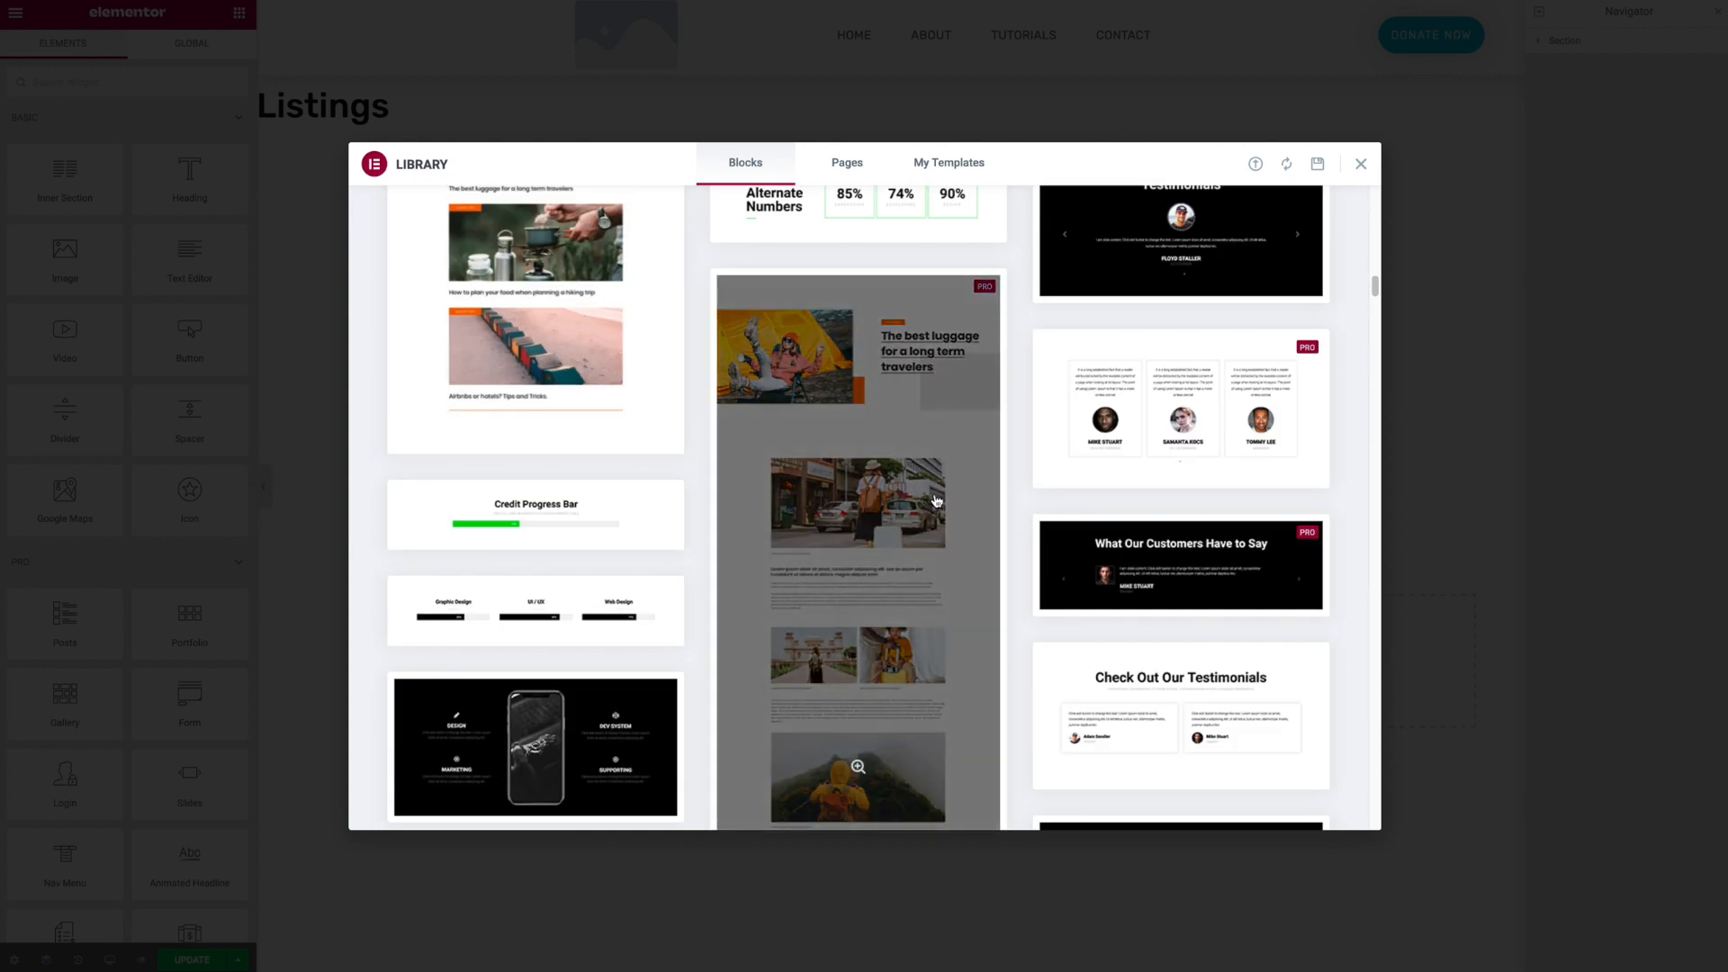
pyautogui.scroll(-2, 935, 504)
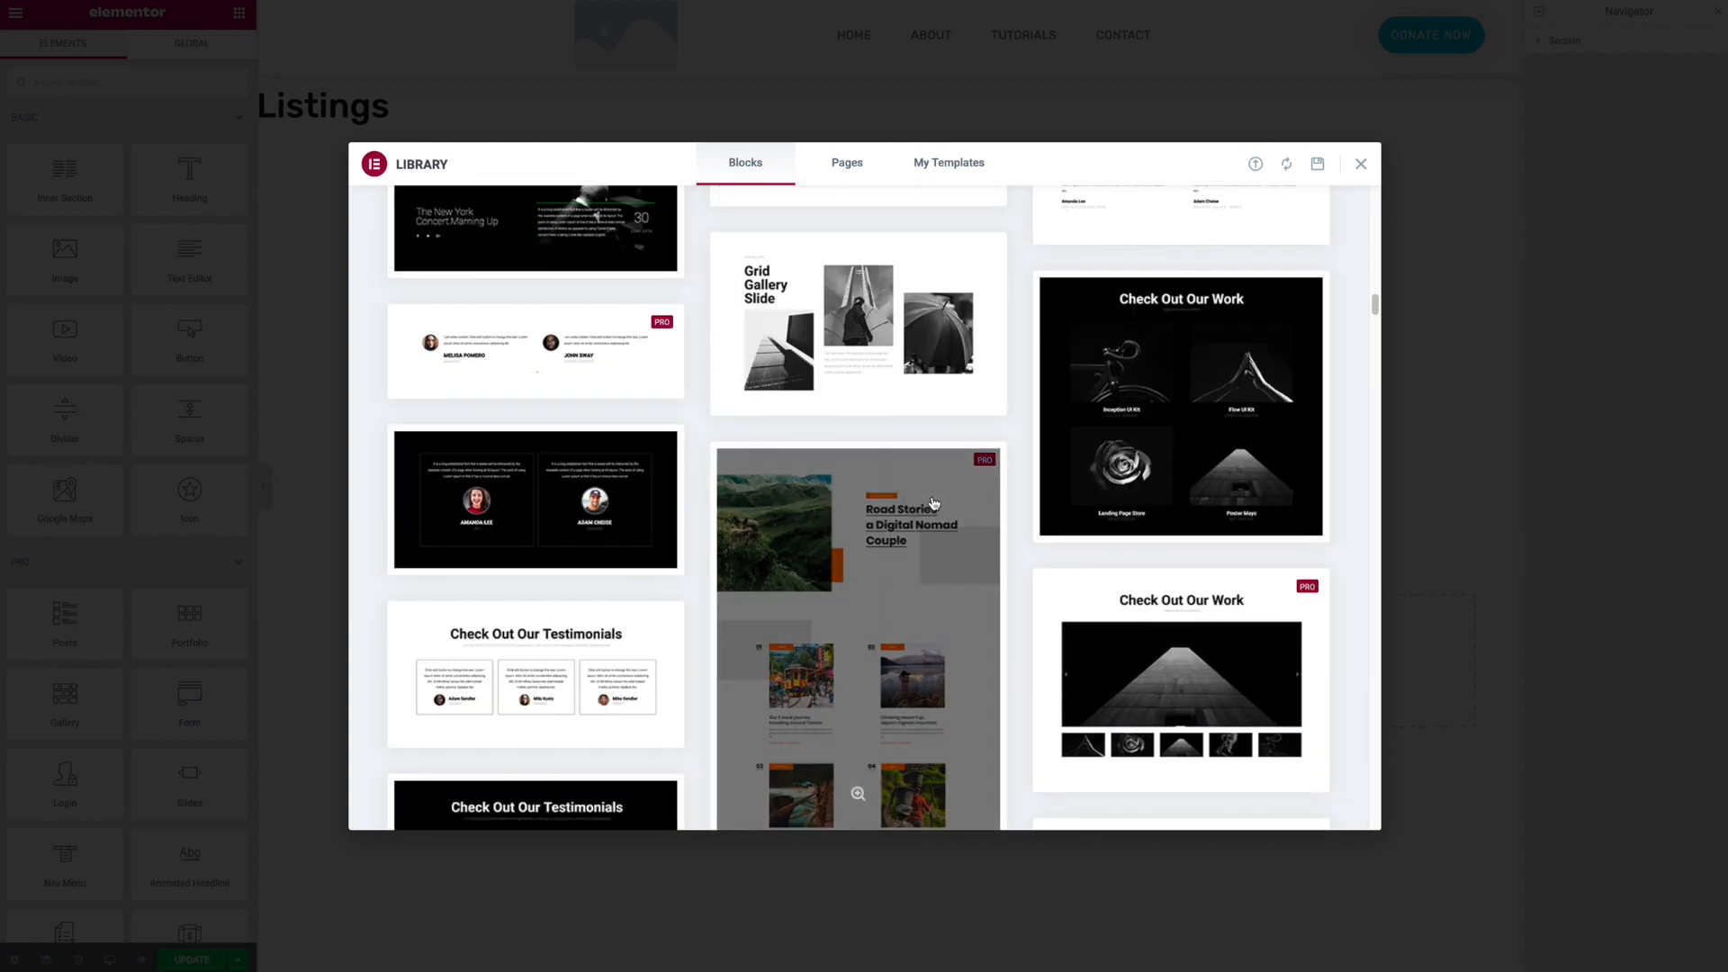
pyautogui.scroll(-1, 933, 504)
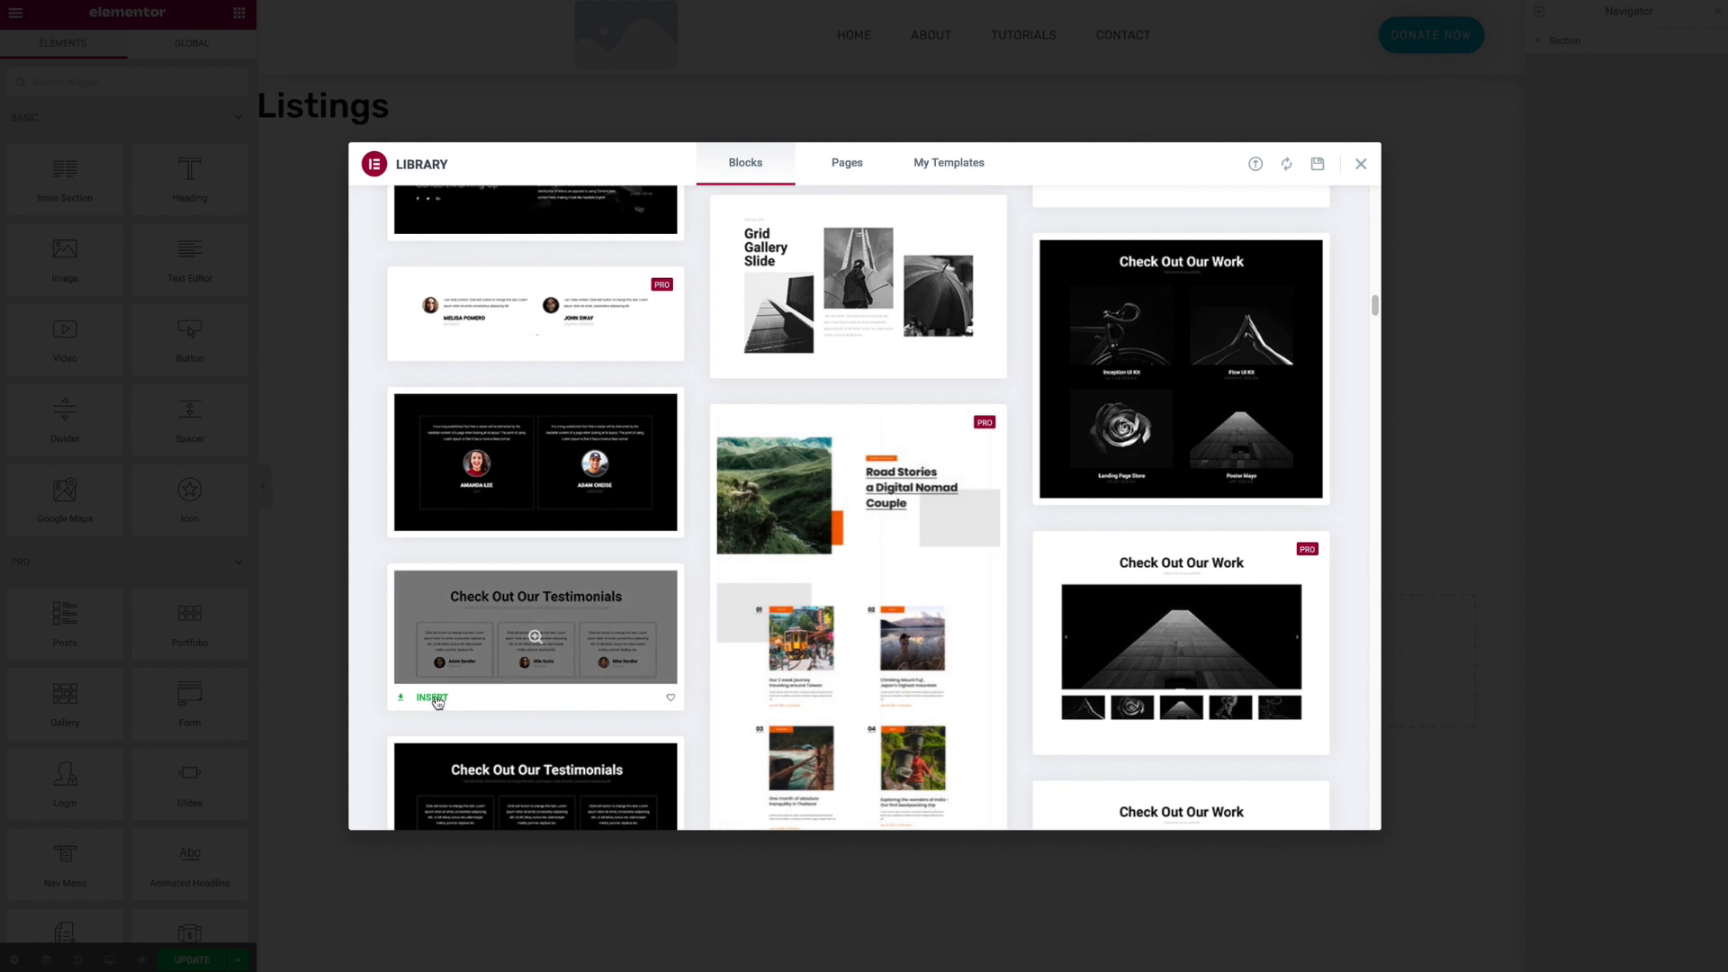
# - Insert a two-person testimonial carousel block from the library below the posts grid
pyautogui.click(432, 701)
pyautogui.scroll(-8, 737, 549)
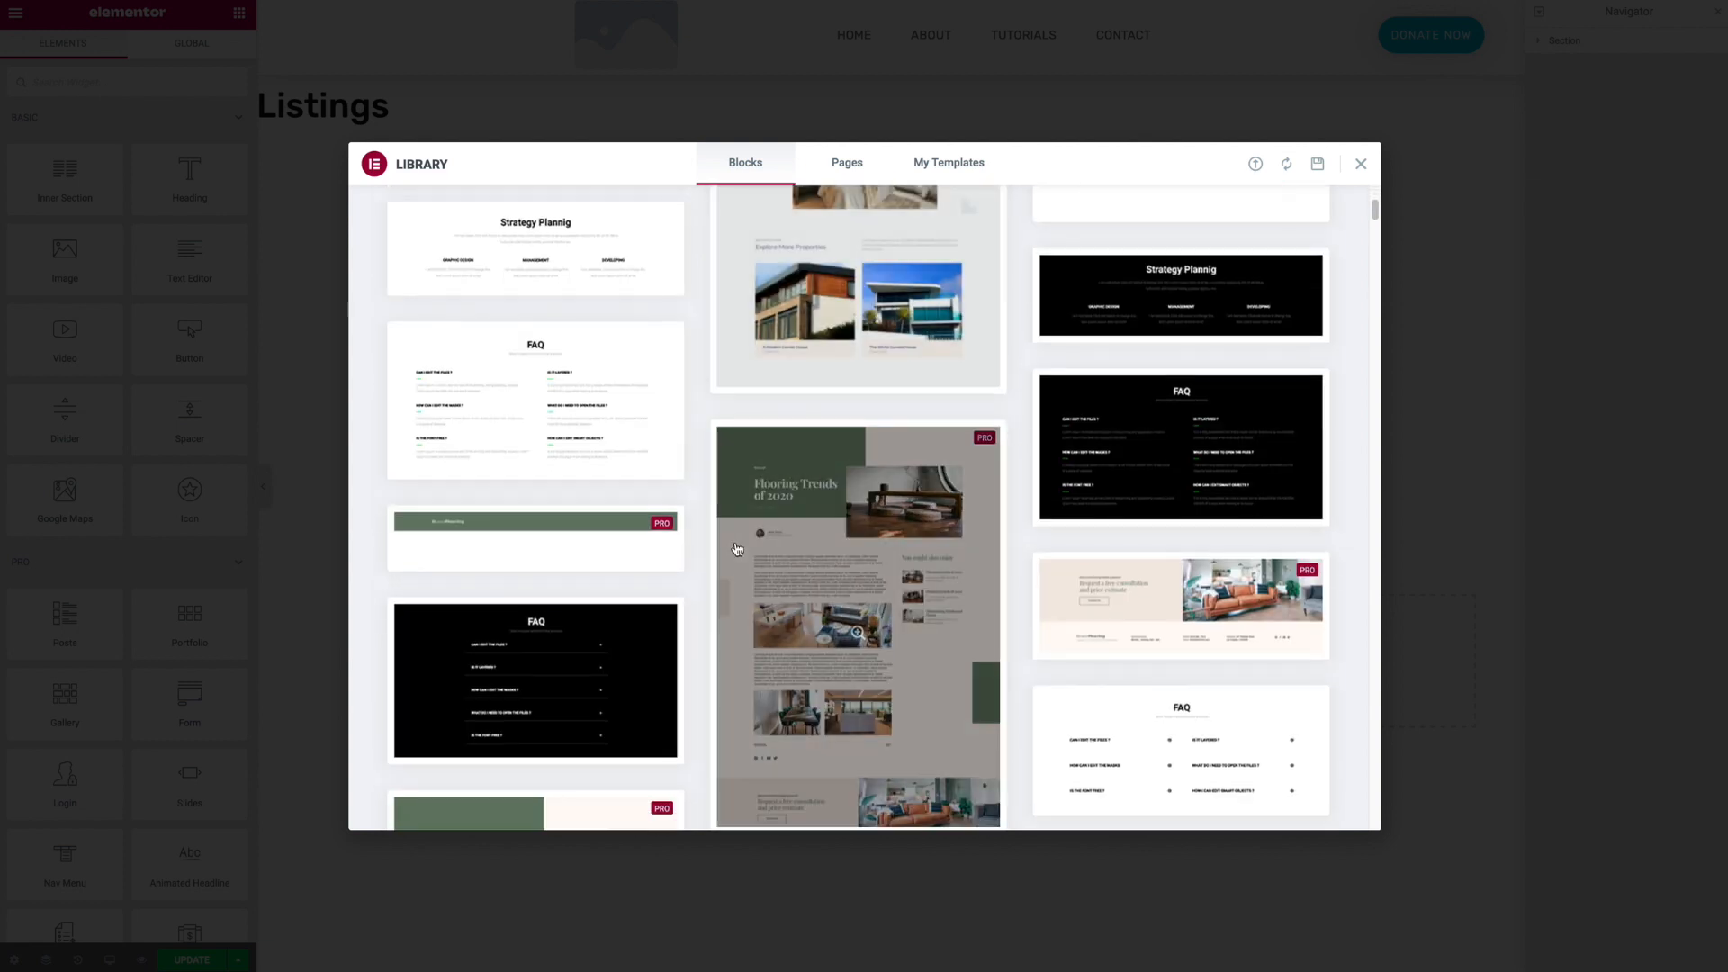
pyautogui.scroll(-20, 737, 549)
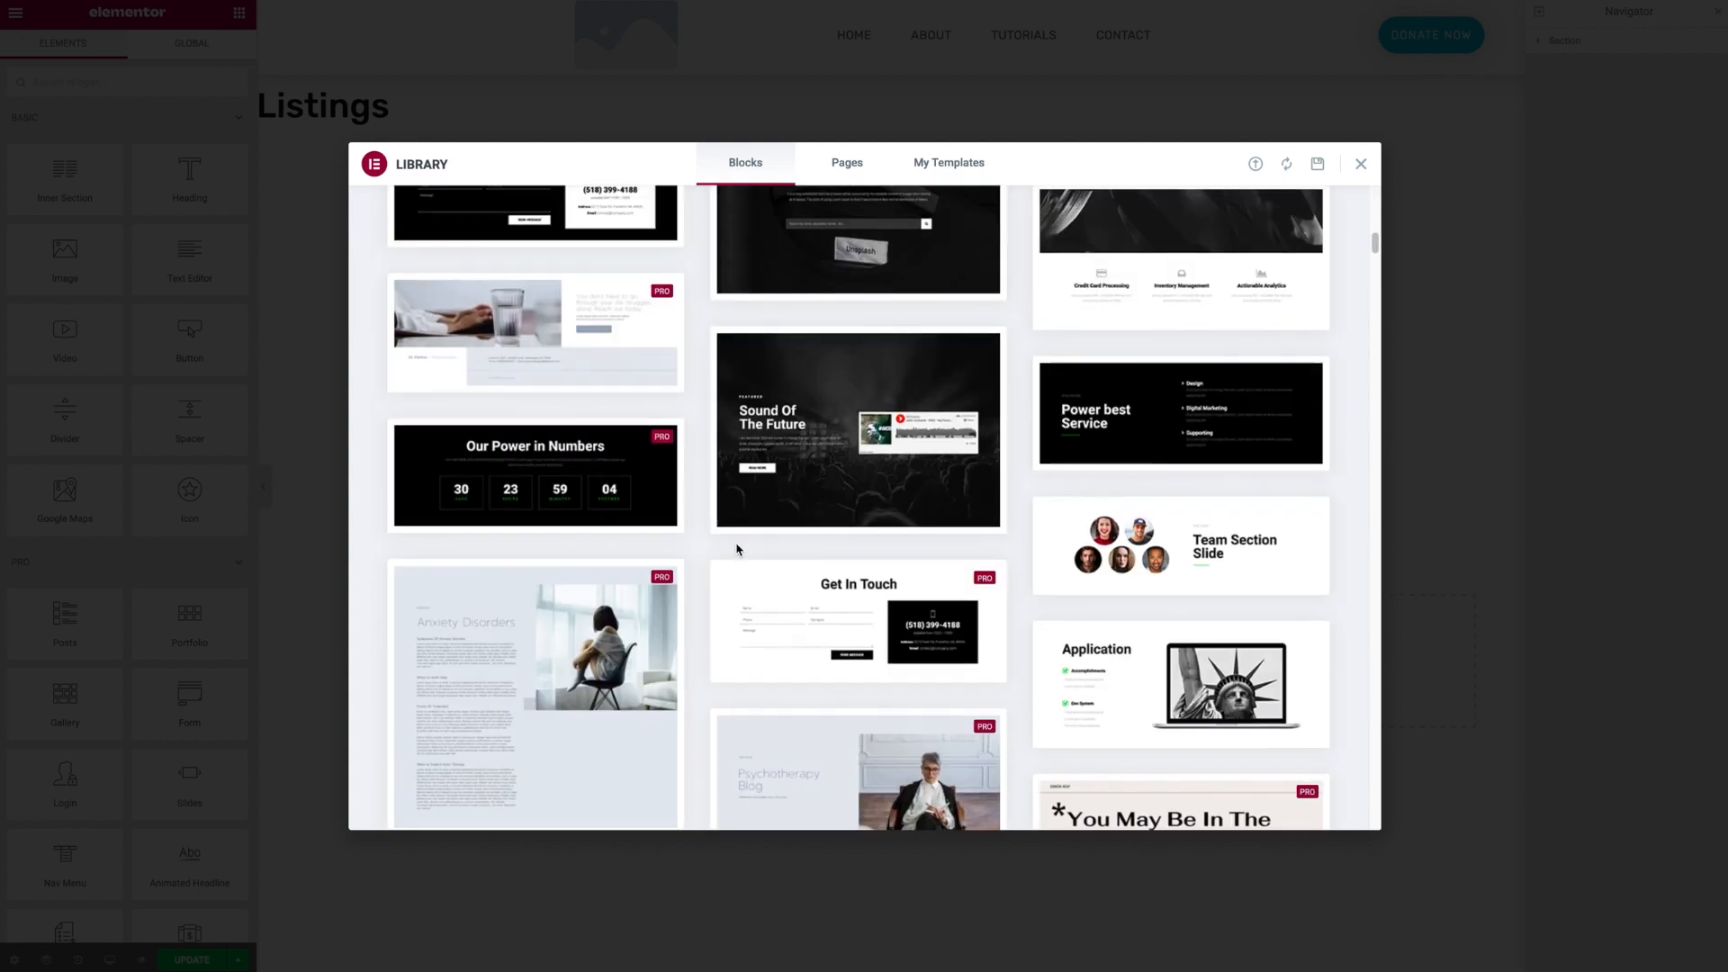
pyautogui.scroll(-10, 737, 549)
pyautogui.scroll(-20, 737, 550)
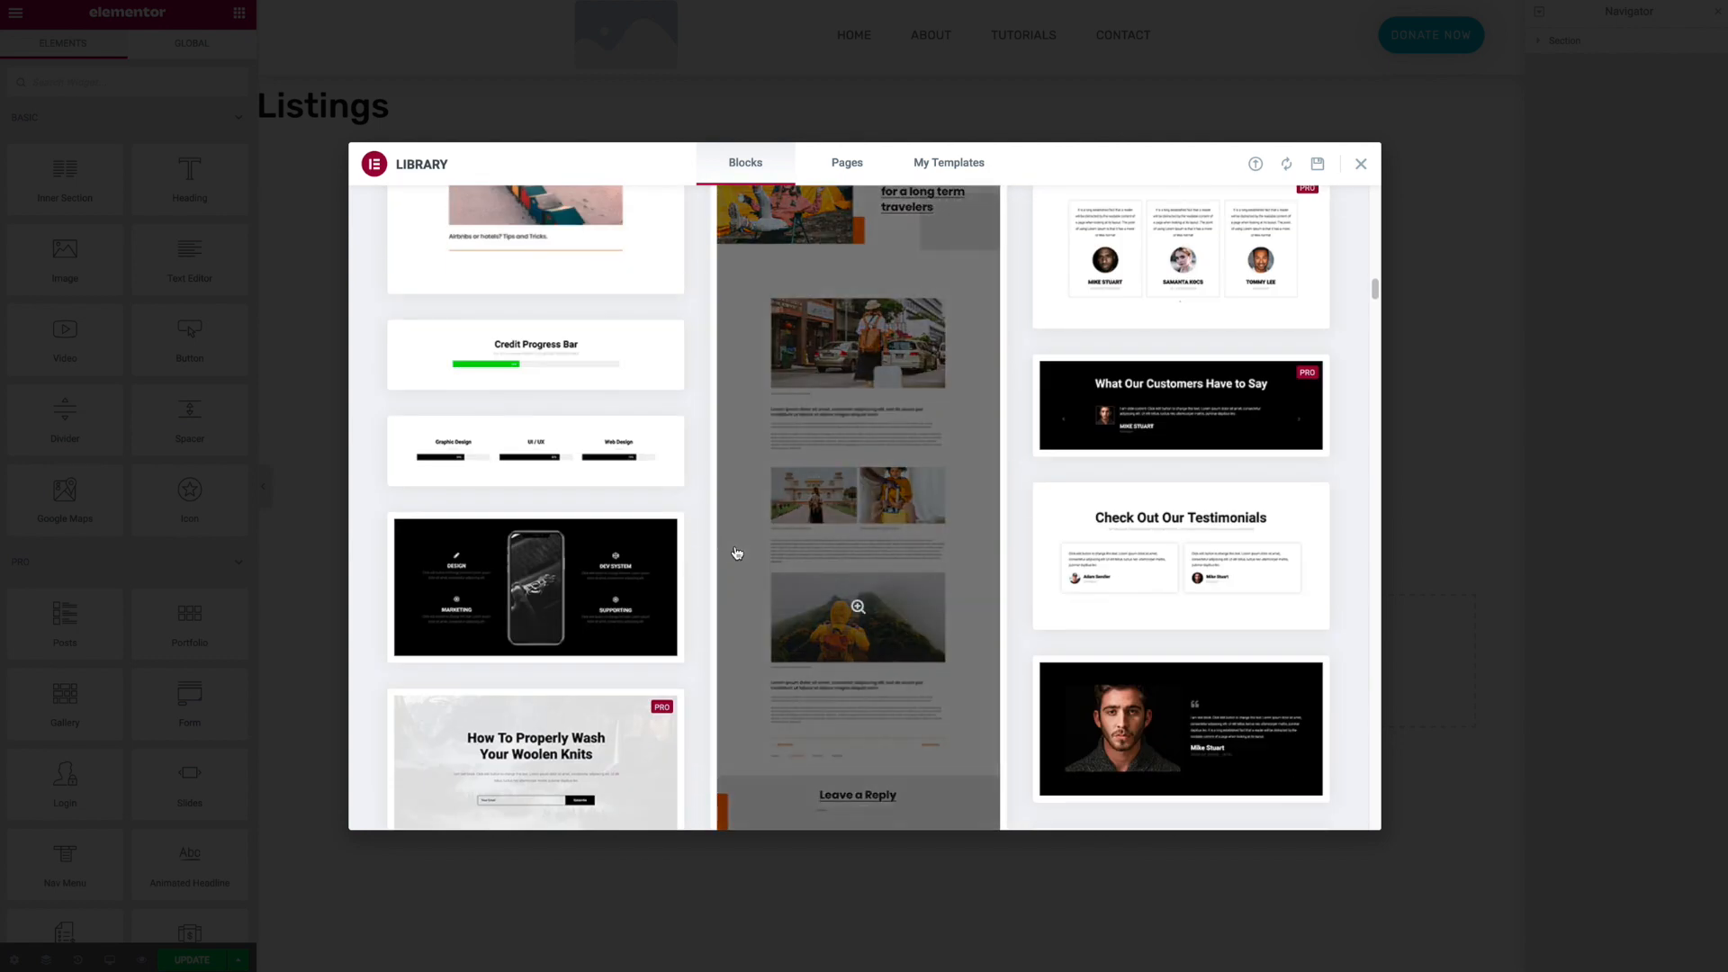
pyautogui.scroll(-10, 737, 551)
pyautogui.scroll(-2, 737, 552)
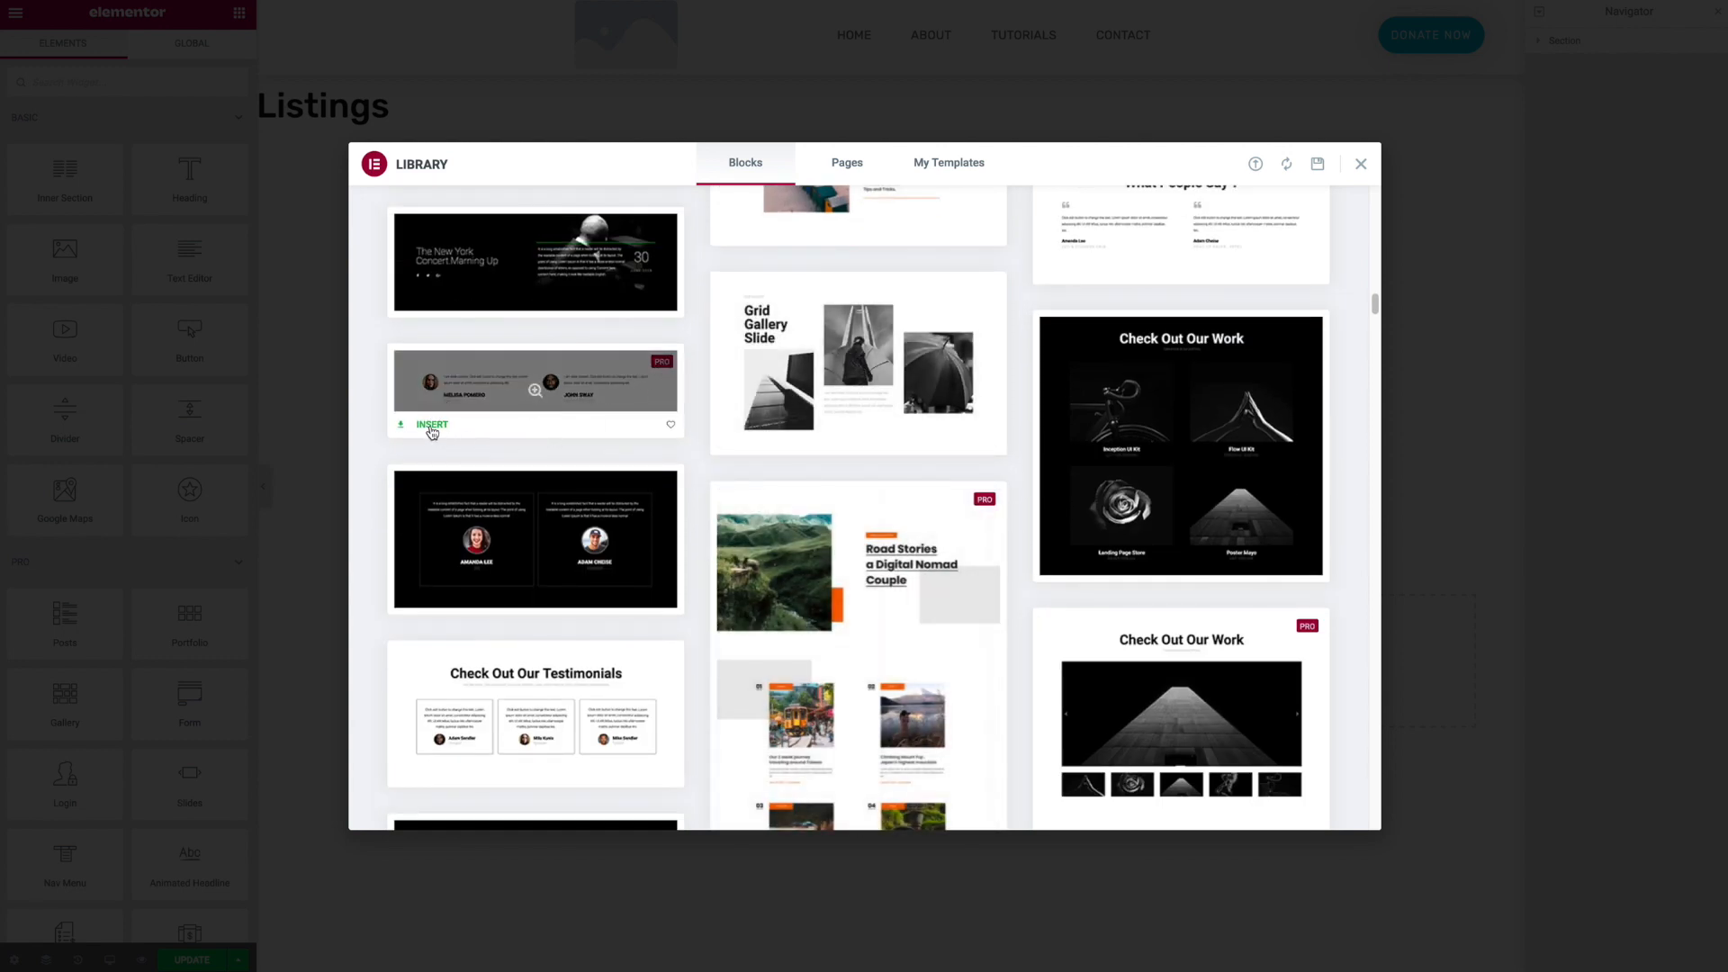
pyautogui.click(432, 425)
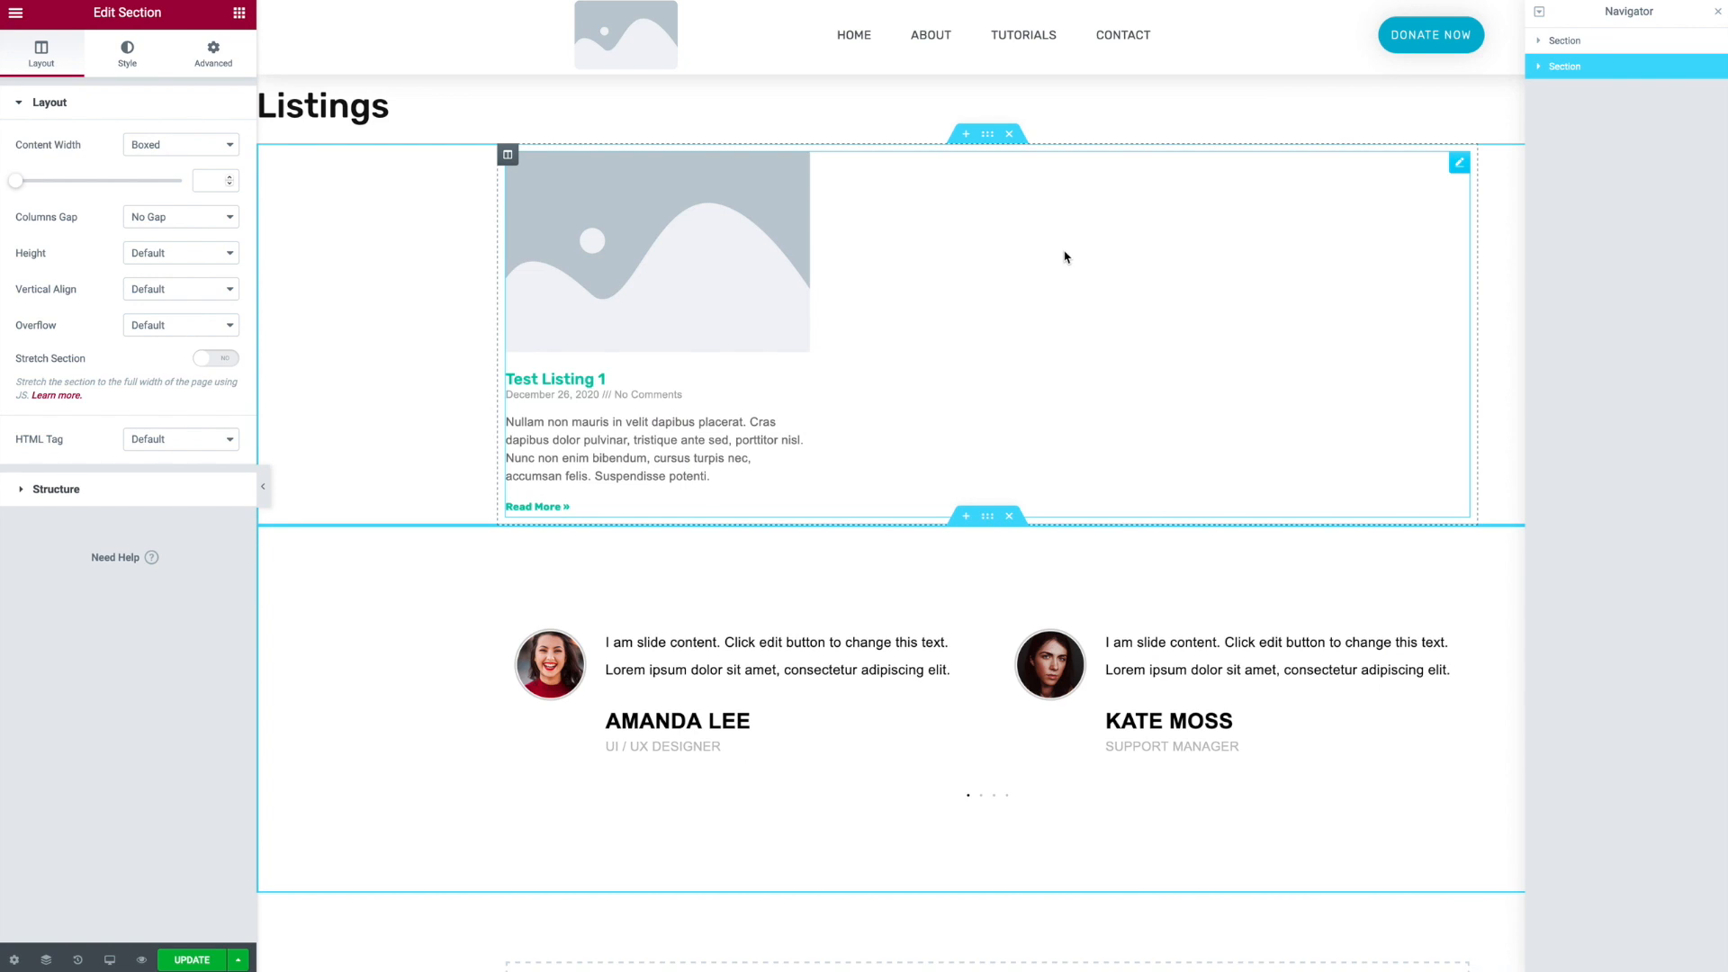
# - Add a center-aligned Heading widget above the testimonial carousel
pyautogui.scroll(-1, 949, 756)
pyautogui.scroll(-2, 949, 756)
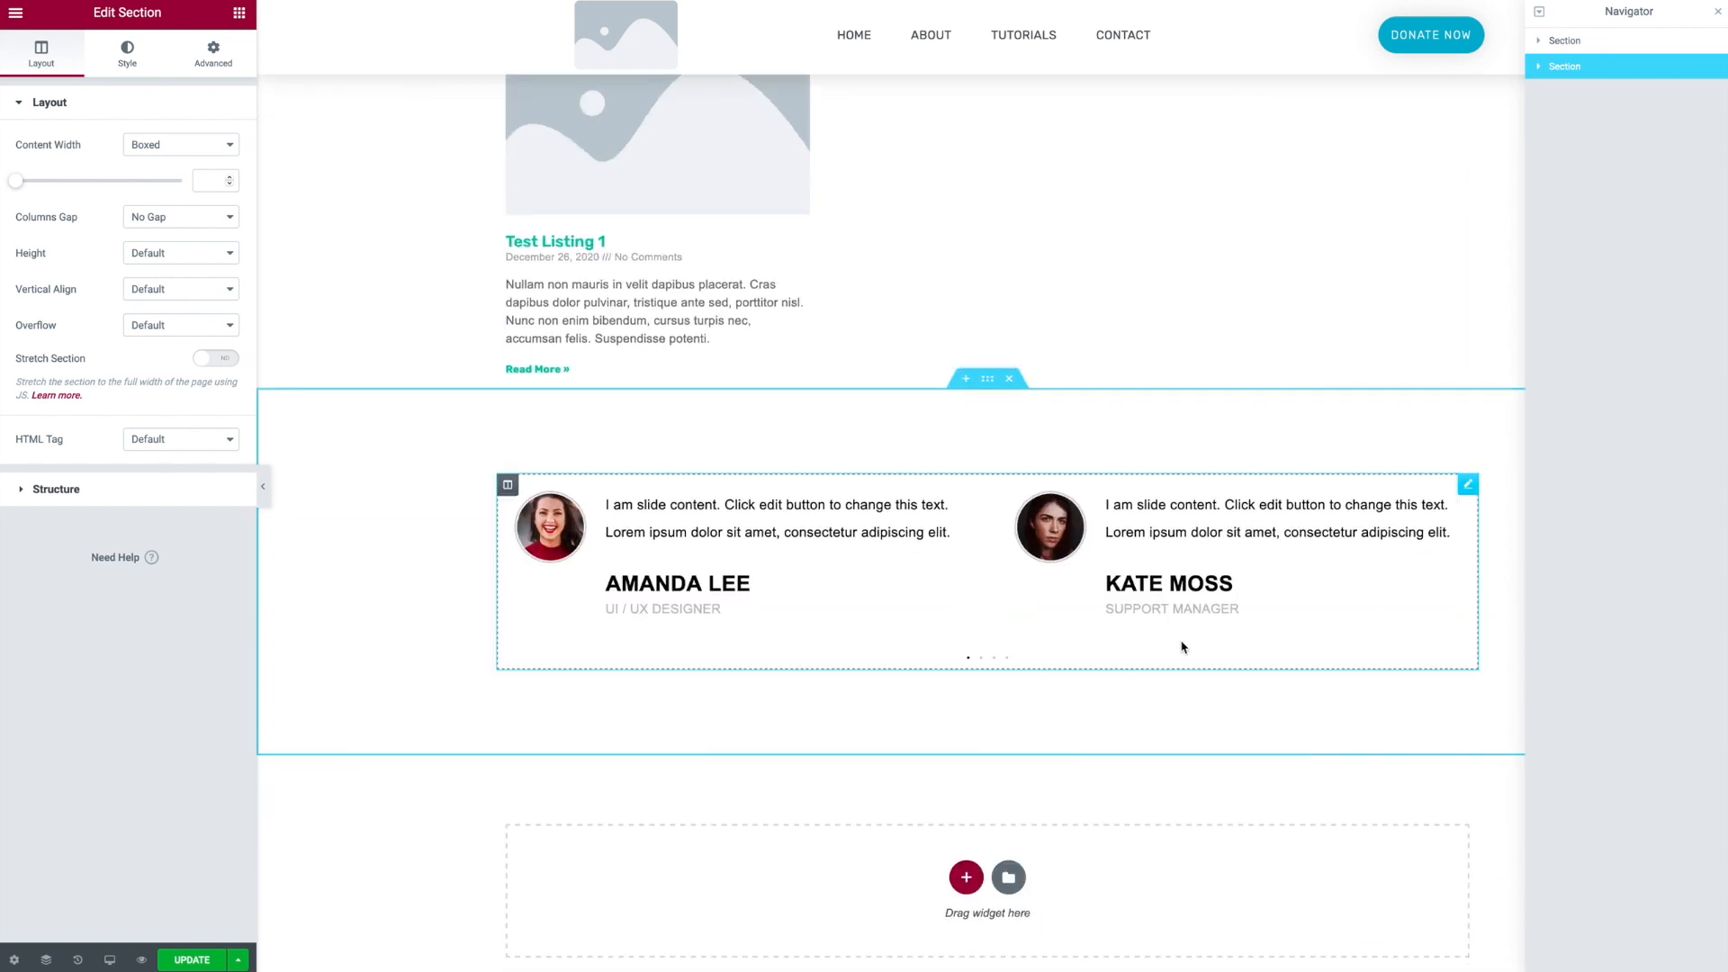
pyautogui.click(1467, 488)
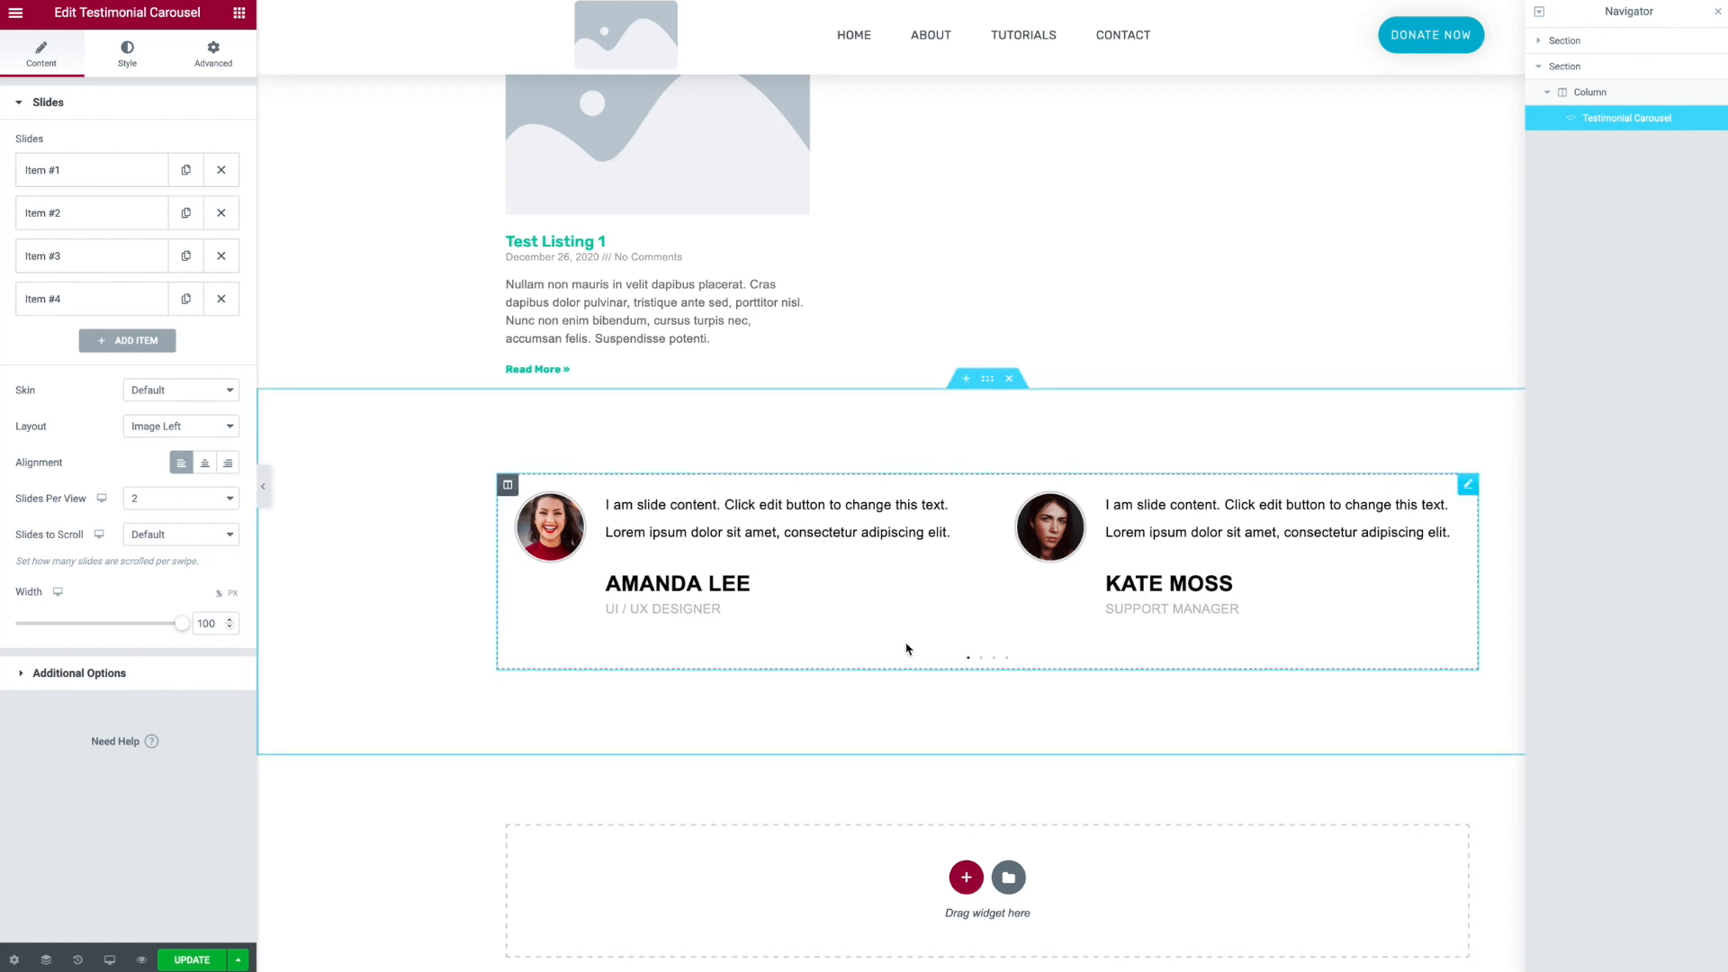
pyautogui.click(245, 15)
pyautogui.moveTo(190, 171); pyautogui.dragTo(807, 518)
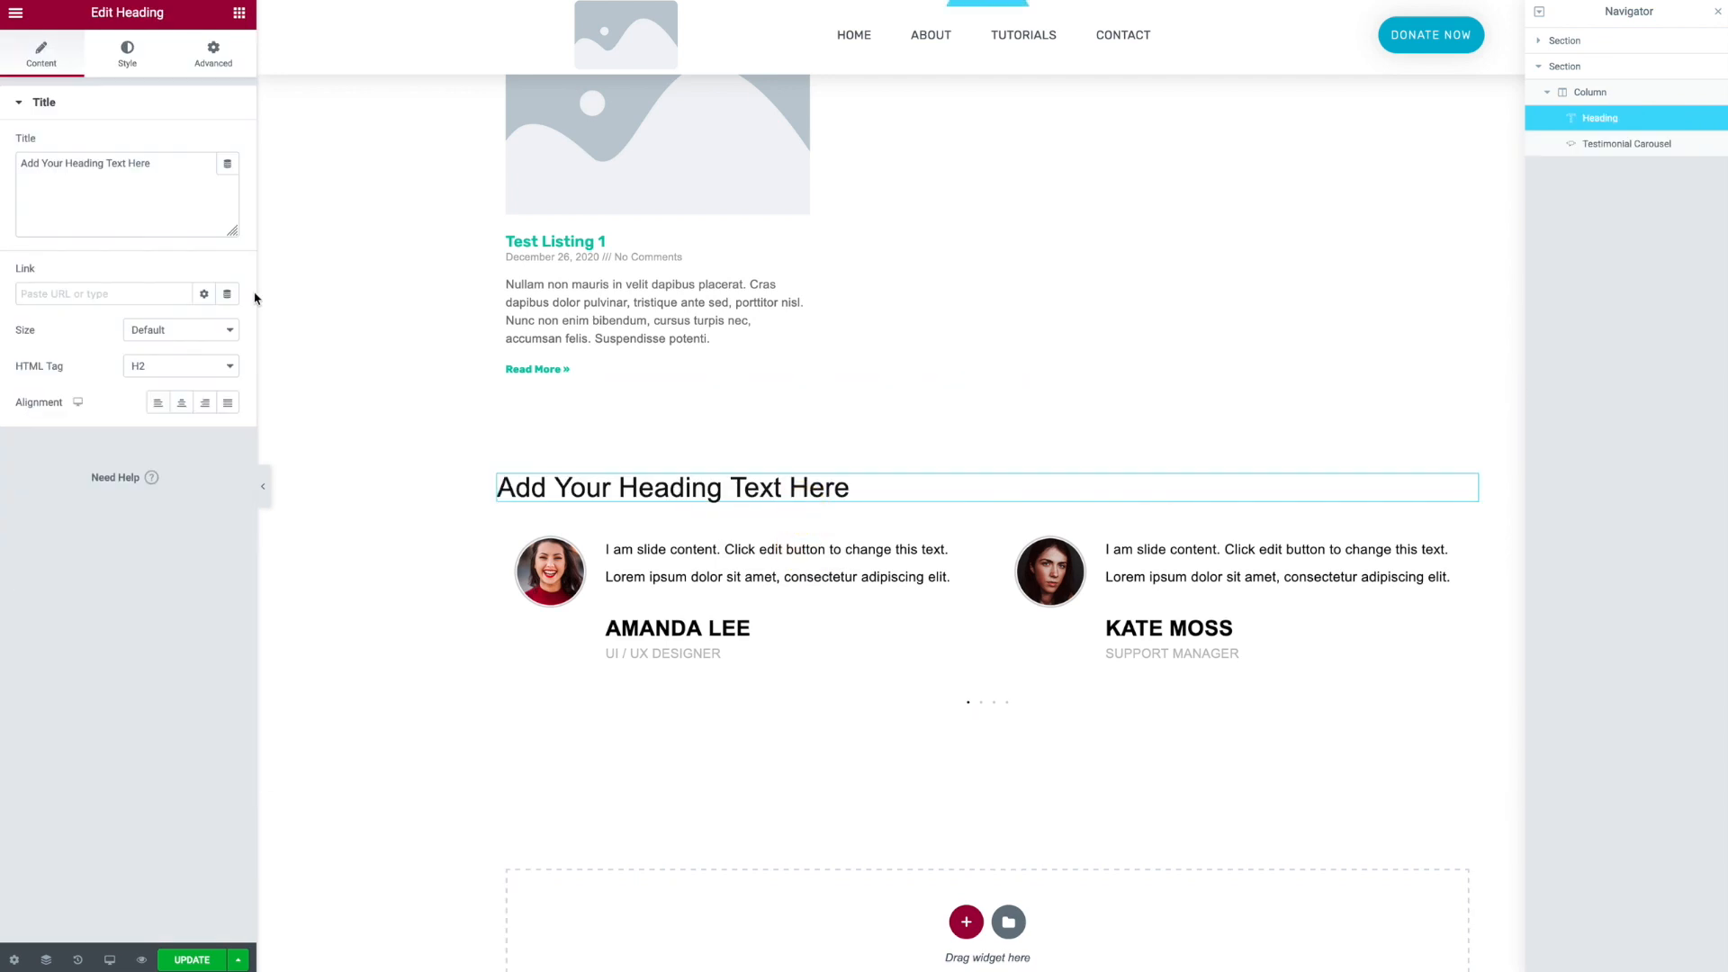
pyautogui.click(181, 402)
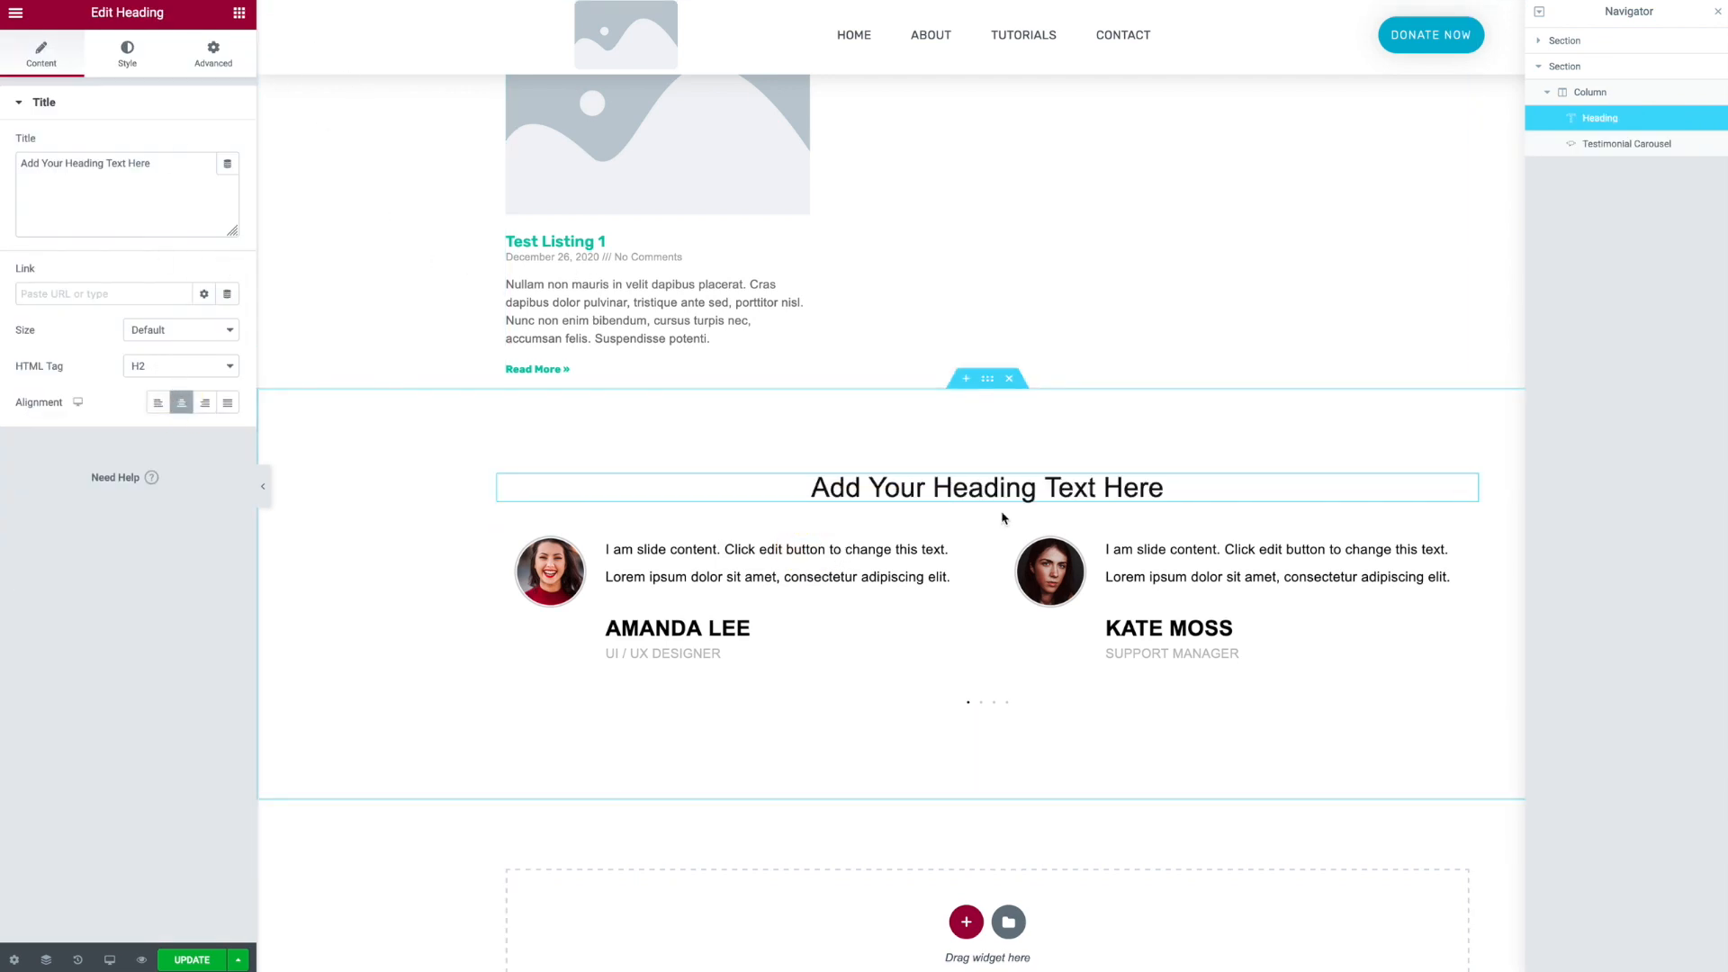
# - Save the testimonial section to the library as a template named Testimonial Carousel
pyautogui.moveTo(1020, 564)
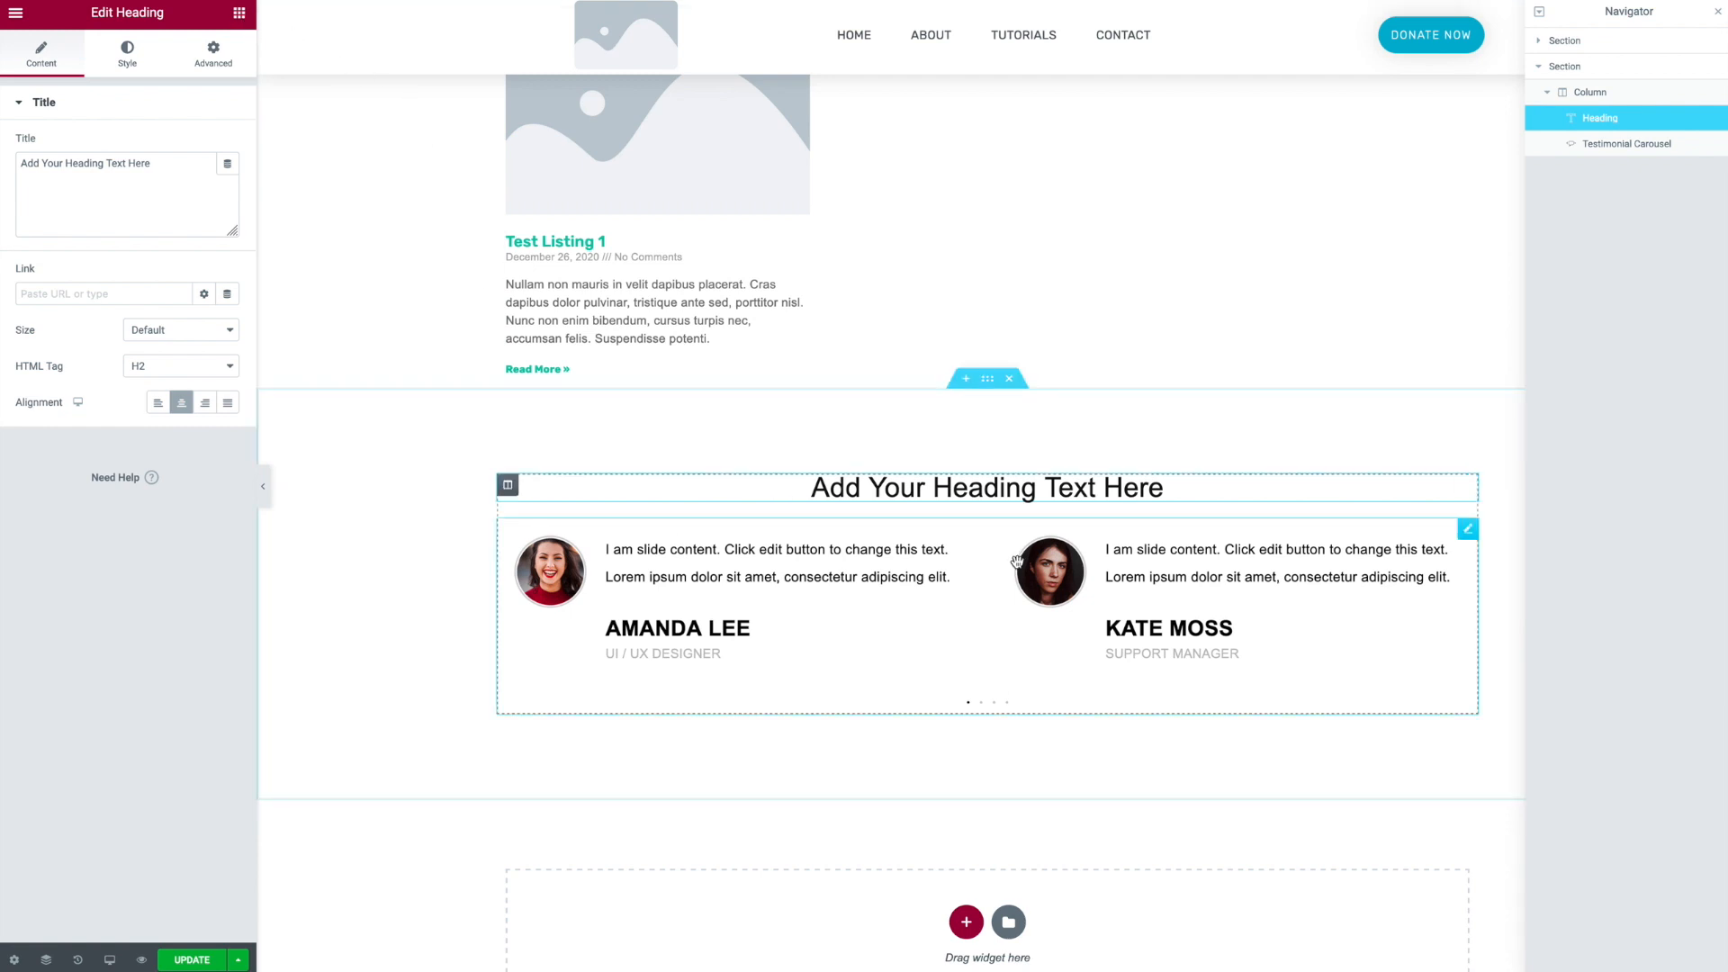
pyautogui.rightClick(990, 387)
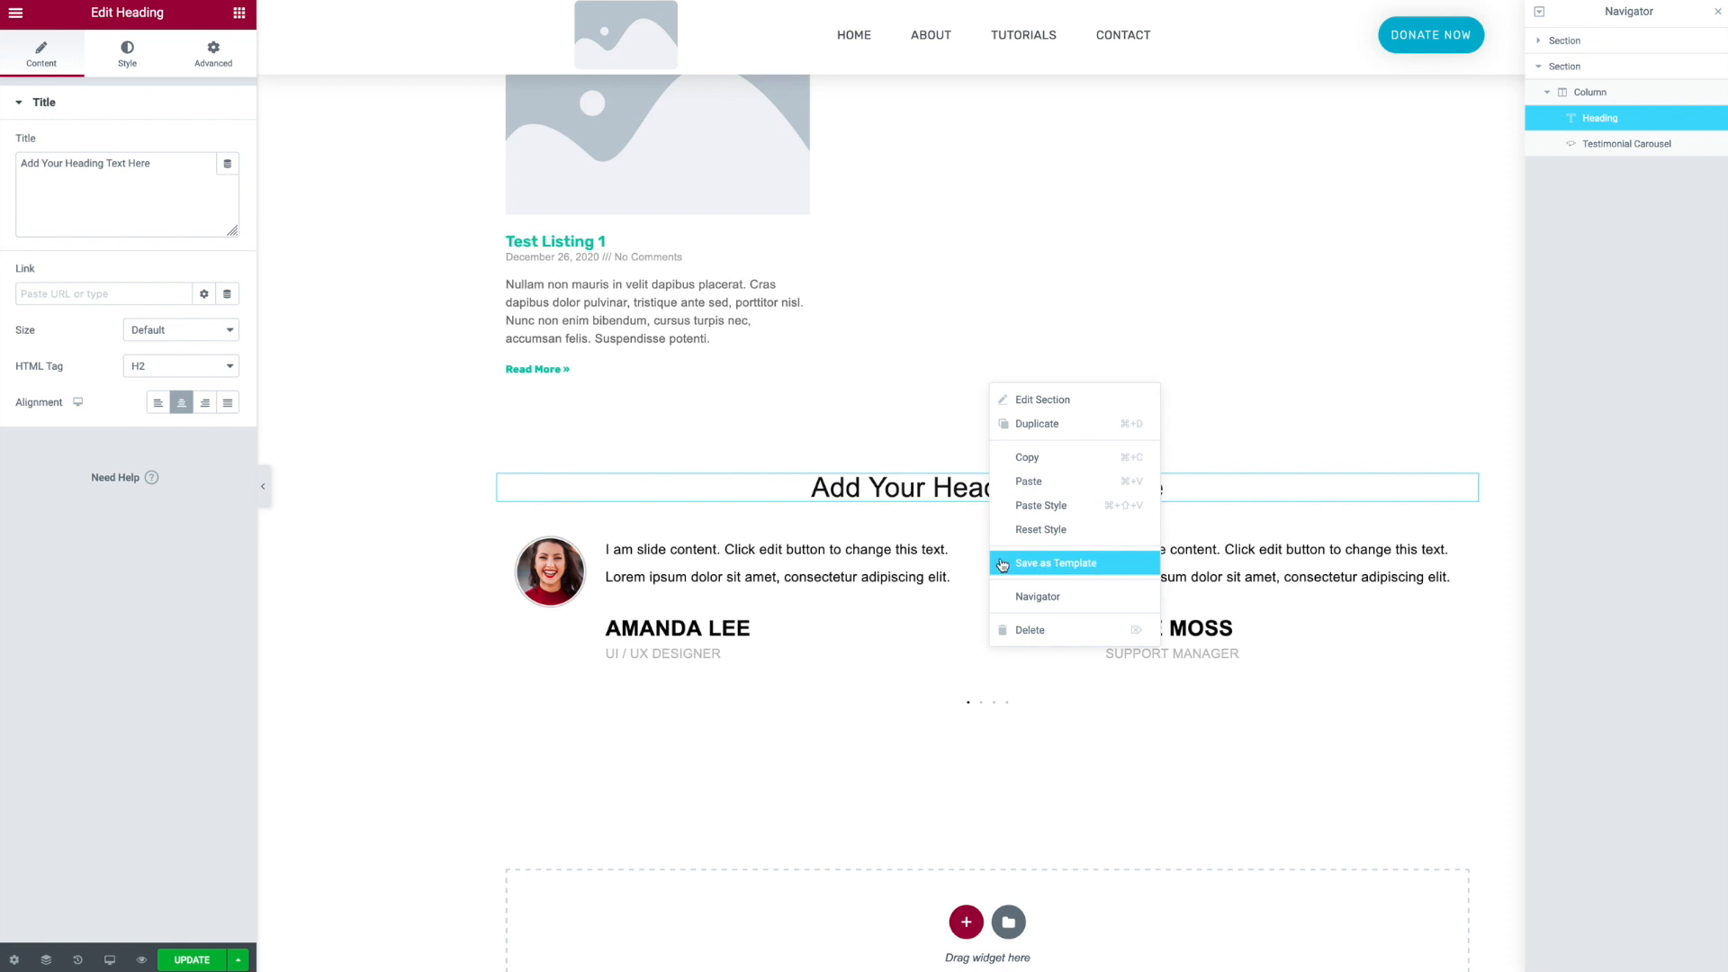
pyautogui.click(1054, 567)
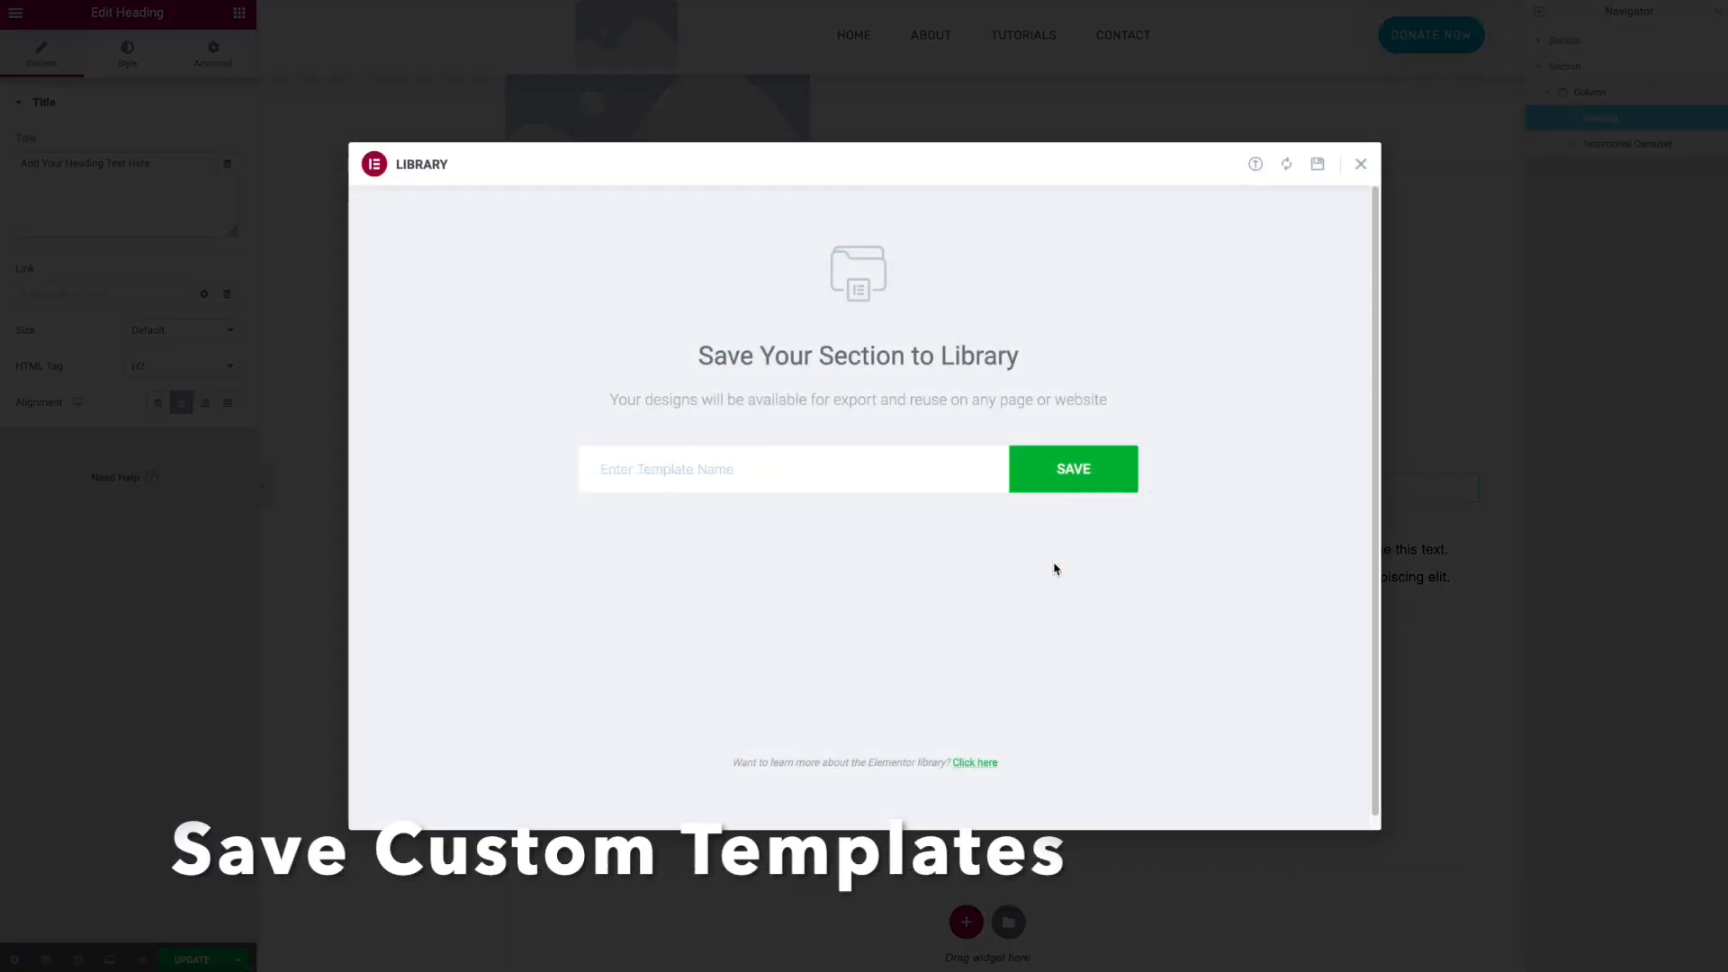
pyautogui.click(848, 463)
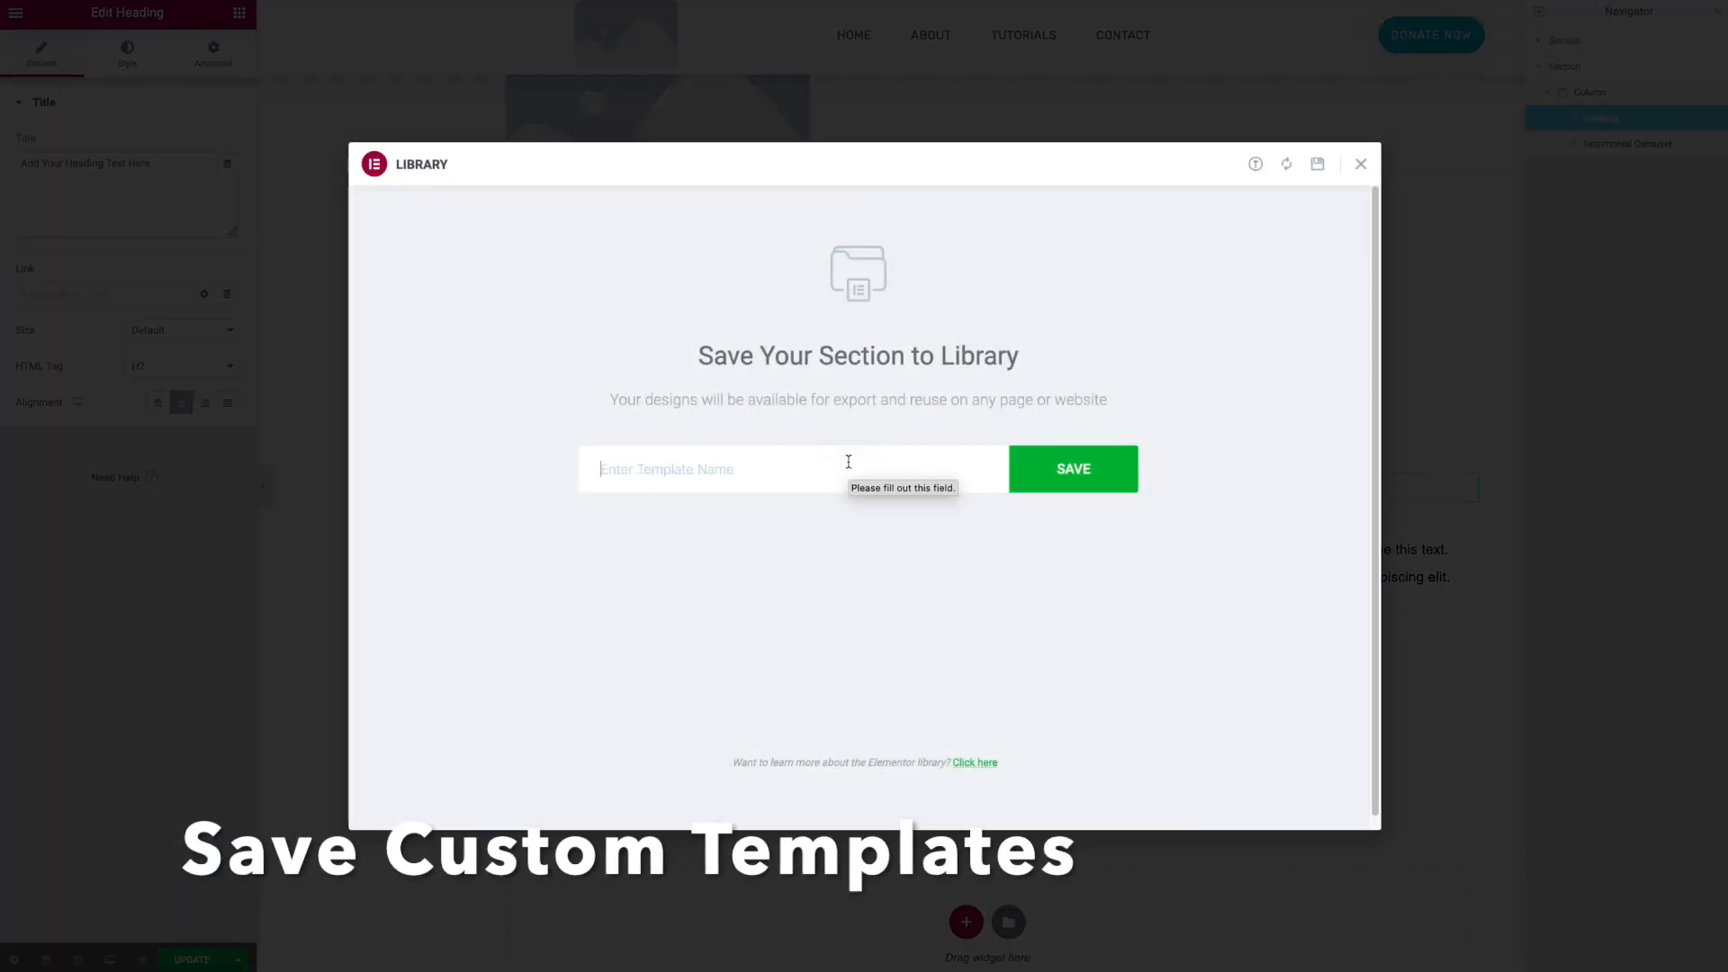
pyautogui.write('Testim')
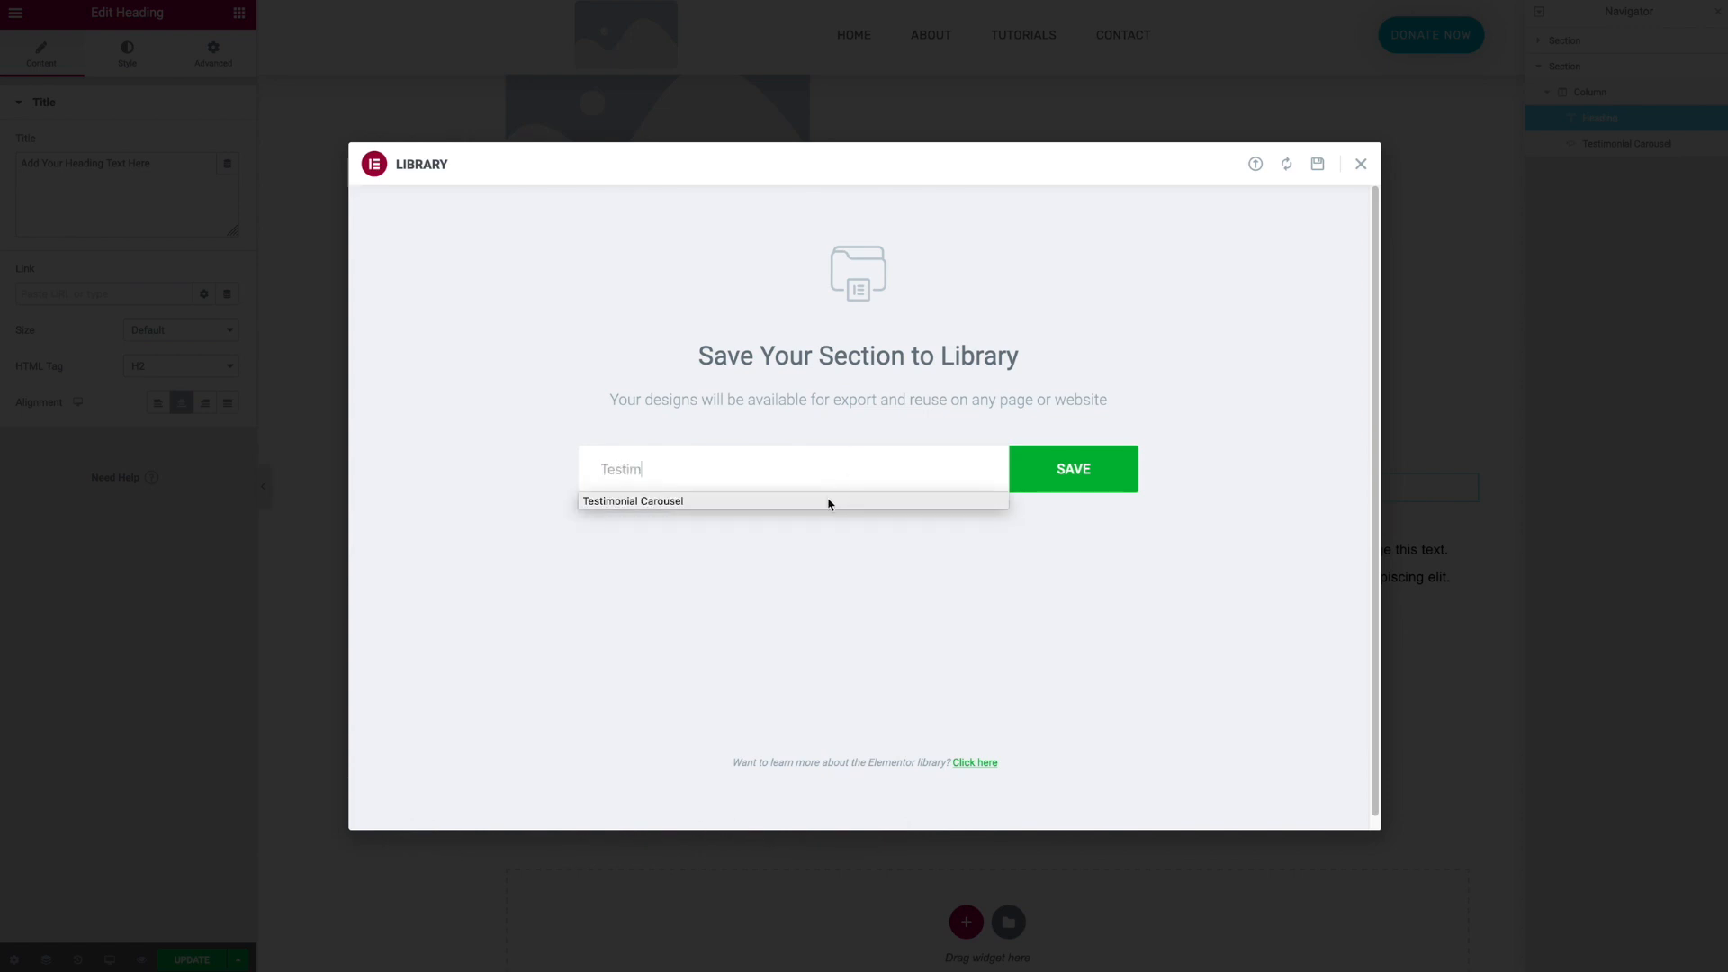
pyautogui.click(829, 500)
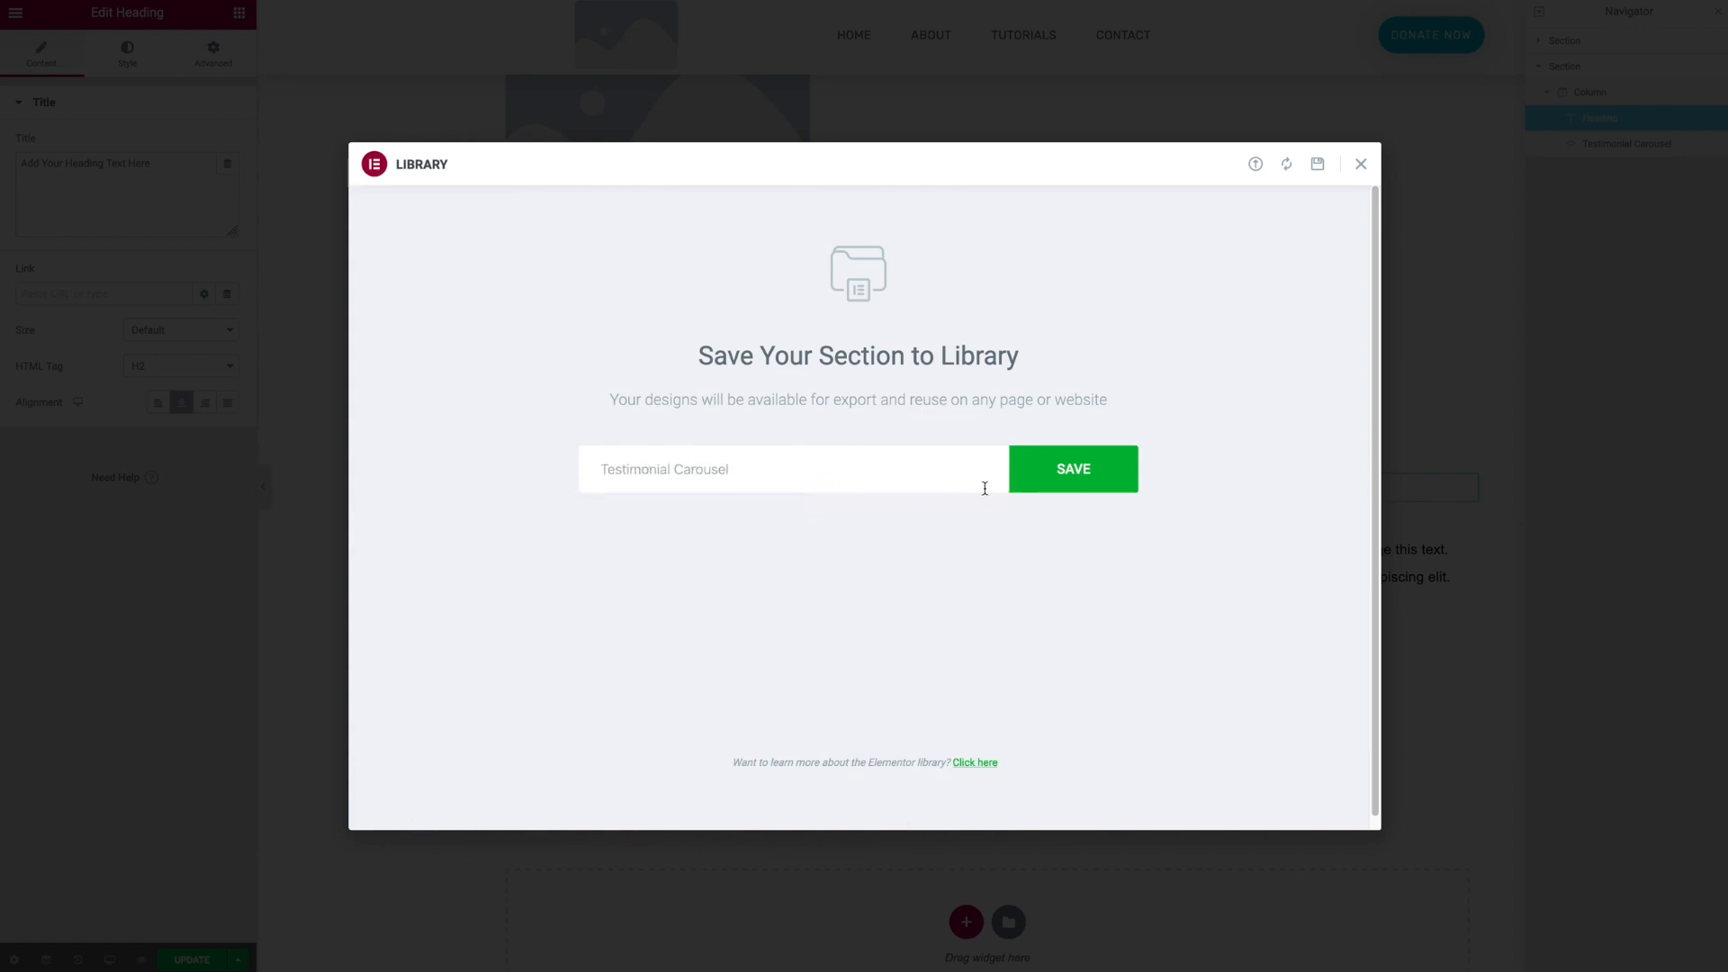
pyautogui.click(1040, 471)
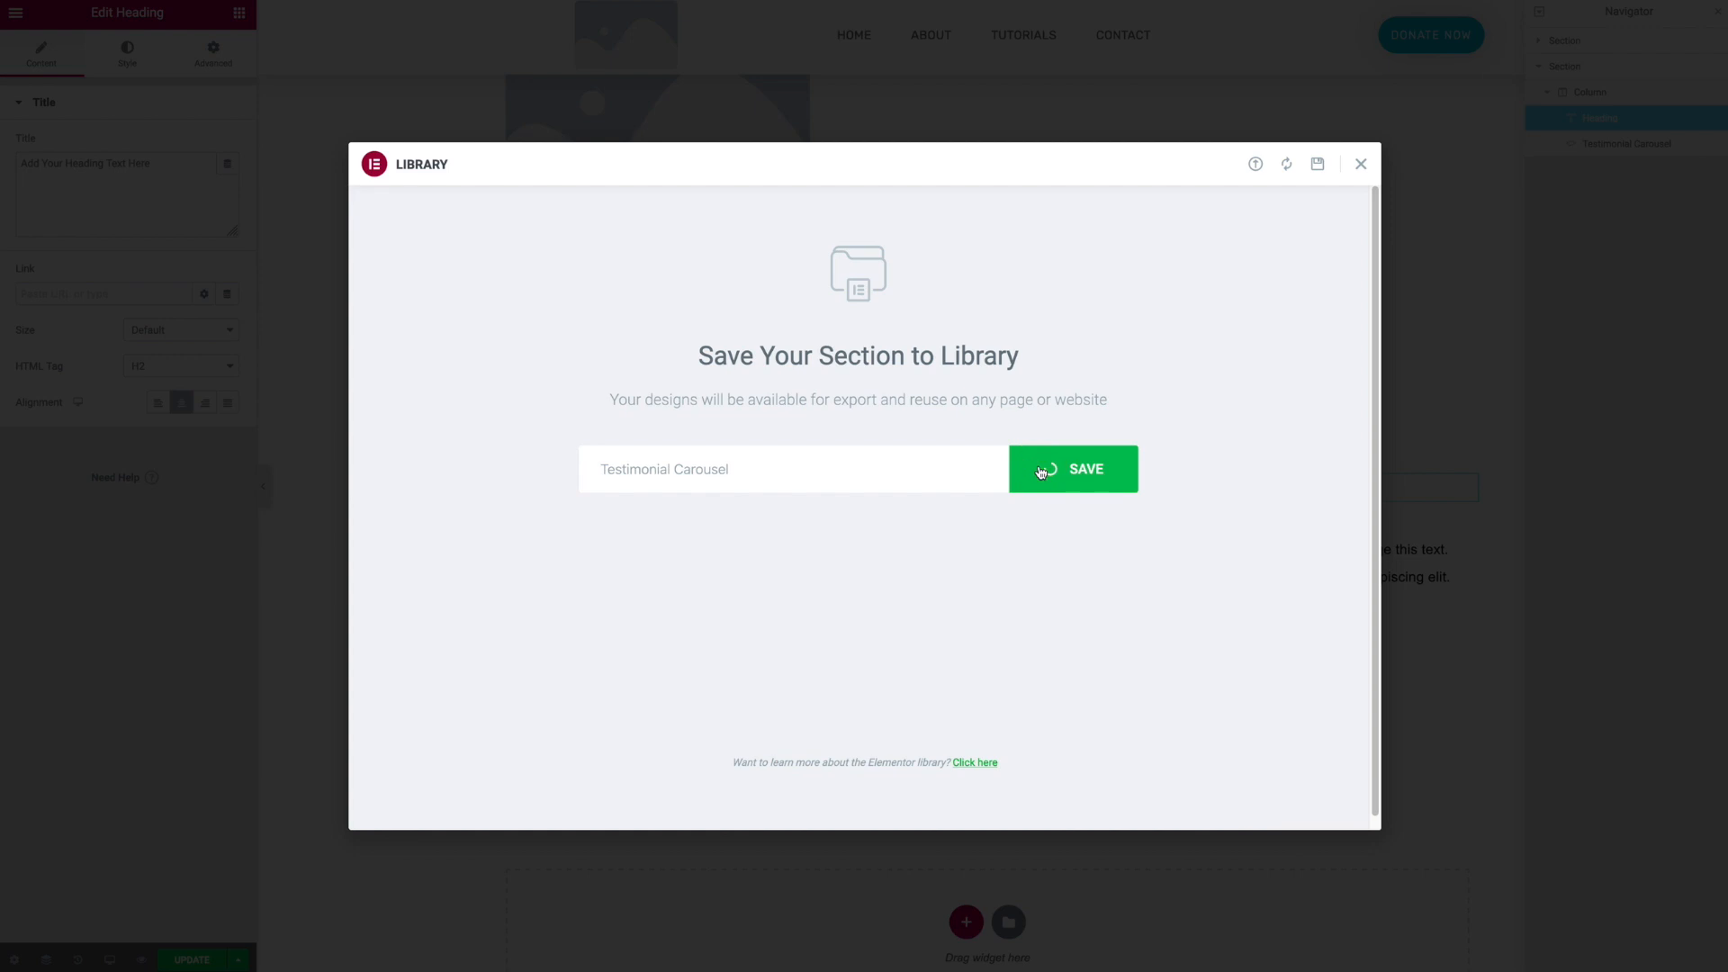
pyautogui.click(1361, 166)
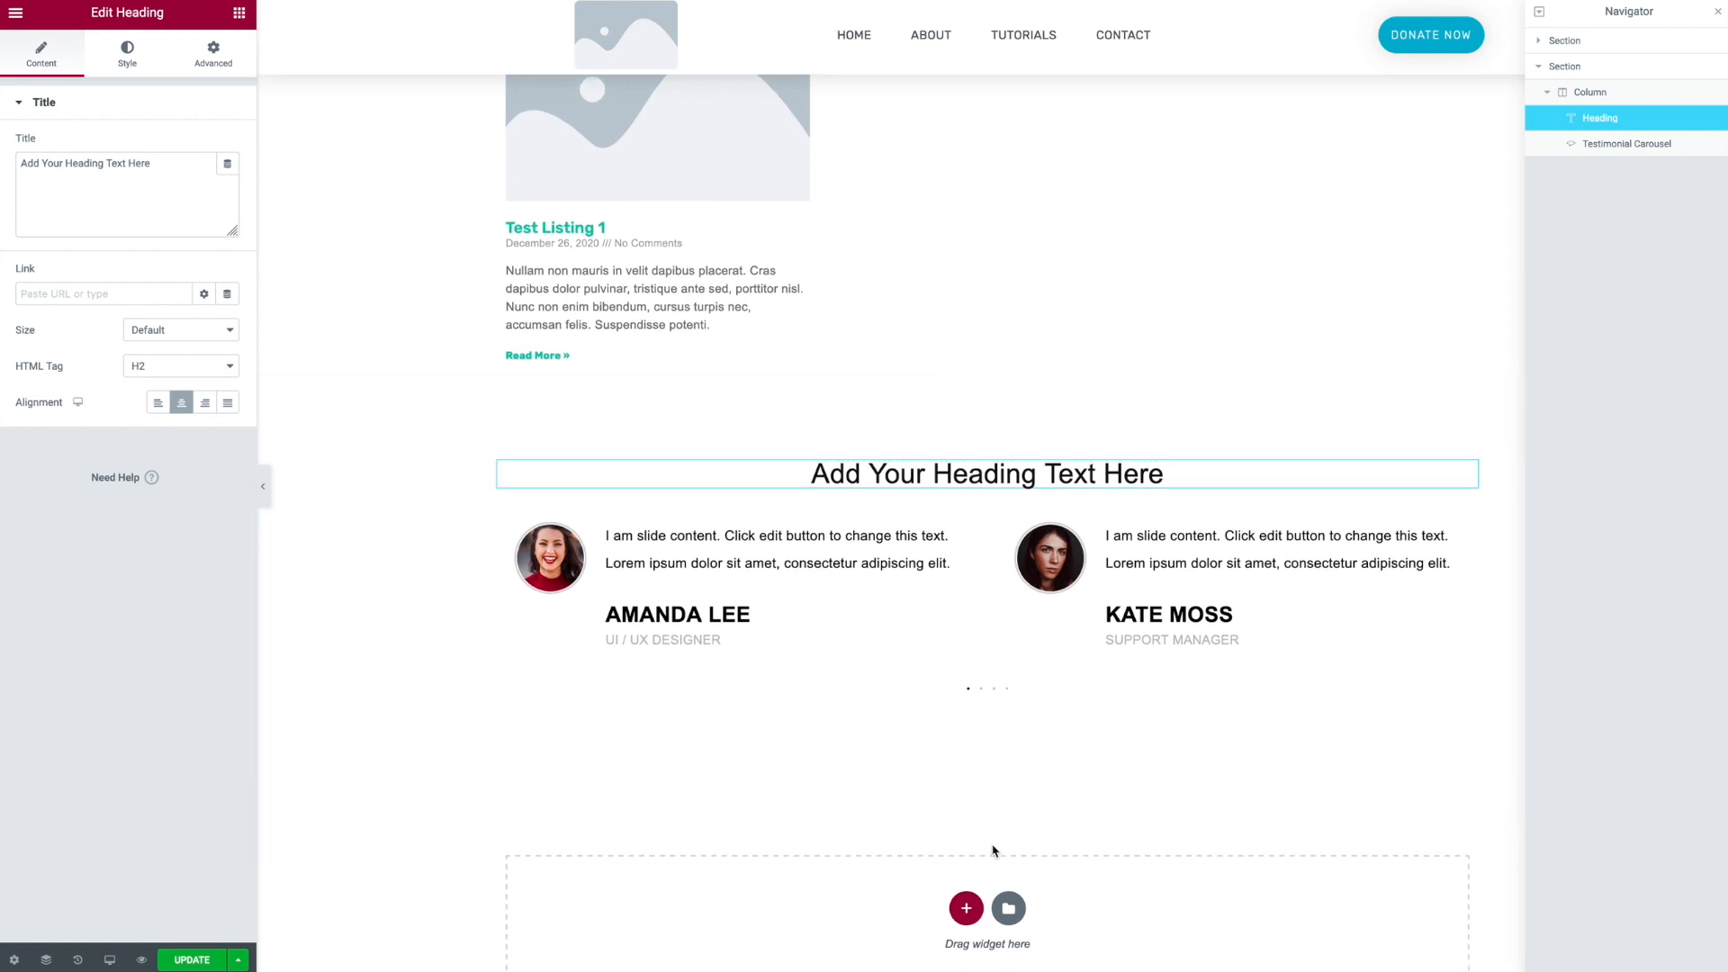
# - Add a one-column section below and place a Template widget inside it
pyautogui.click(966, 908)
pyautogui.scroll(-2, 891, 787)
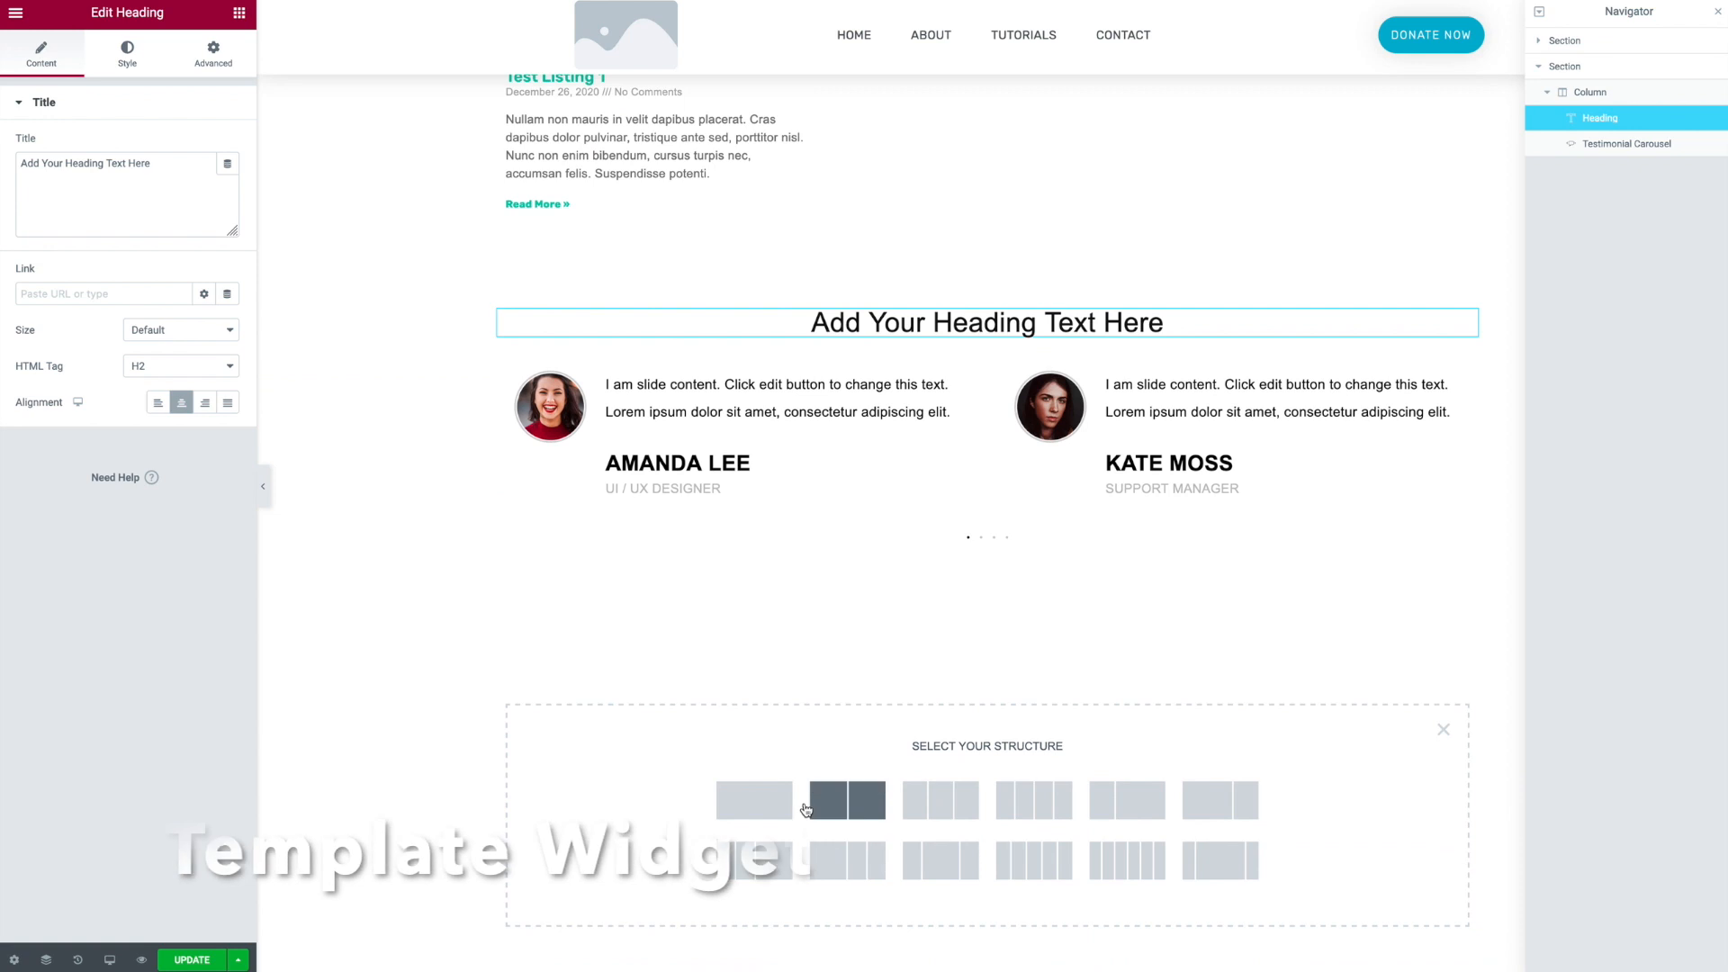
pyautogui.click(761, 800)
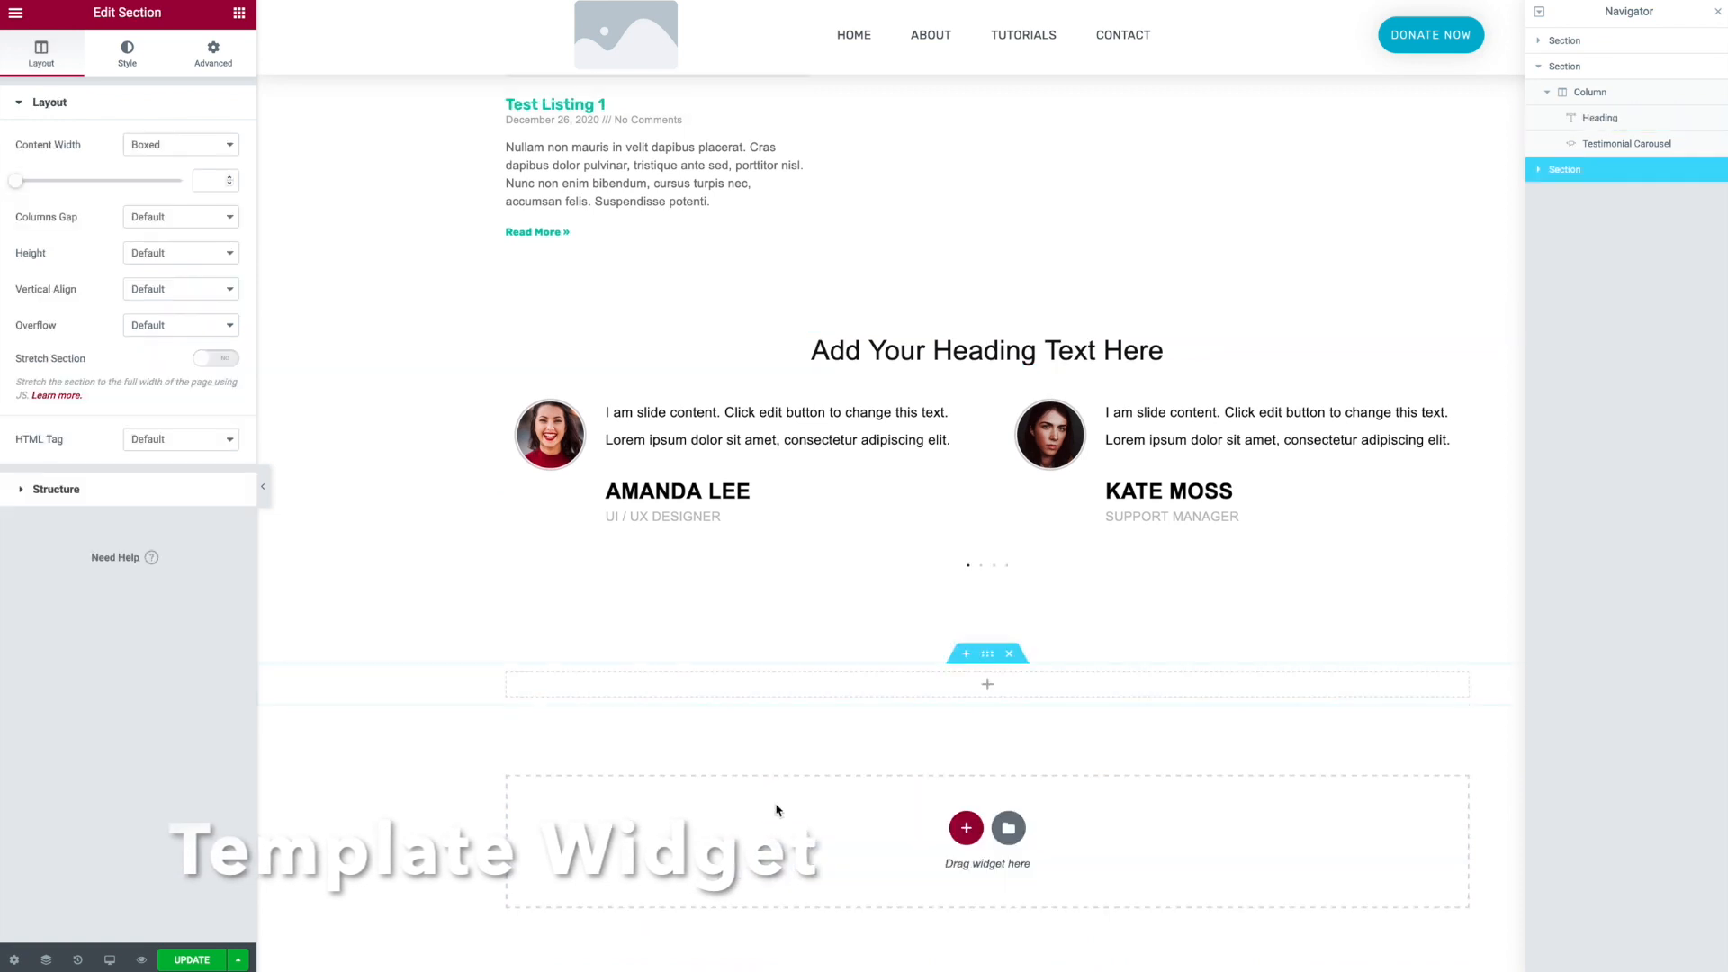
pyautogui.click(240, 12)
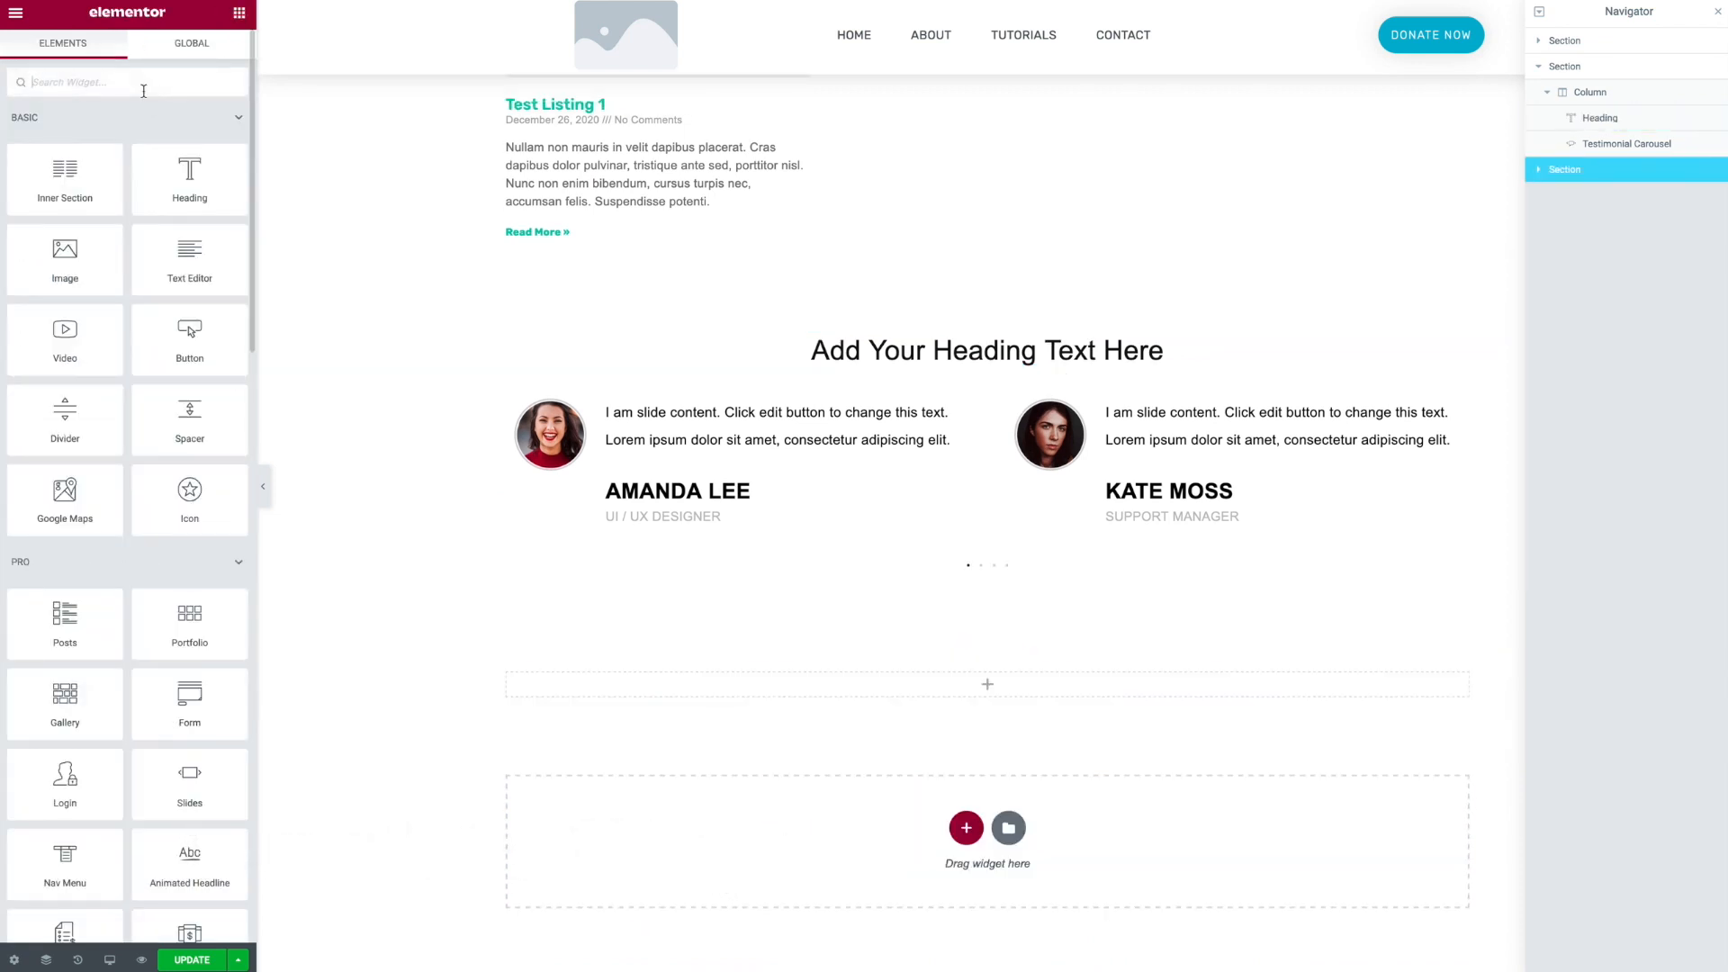
pyautogui.write('templ')
pyautogui.moveTo(65, 137); pyautogui.dragTo(686, 695)
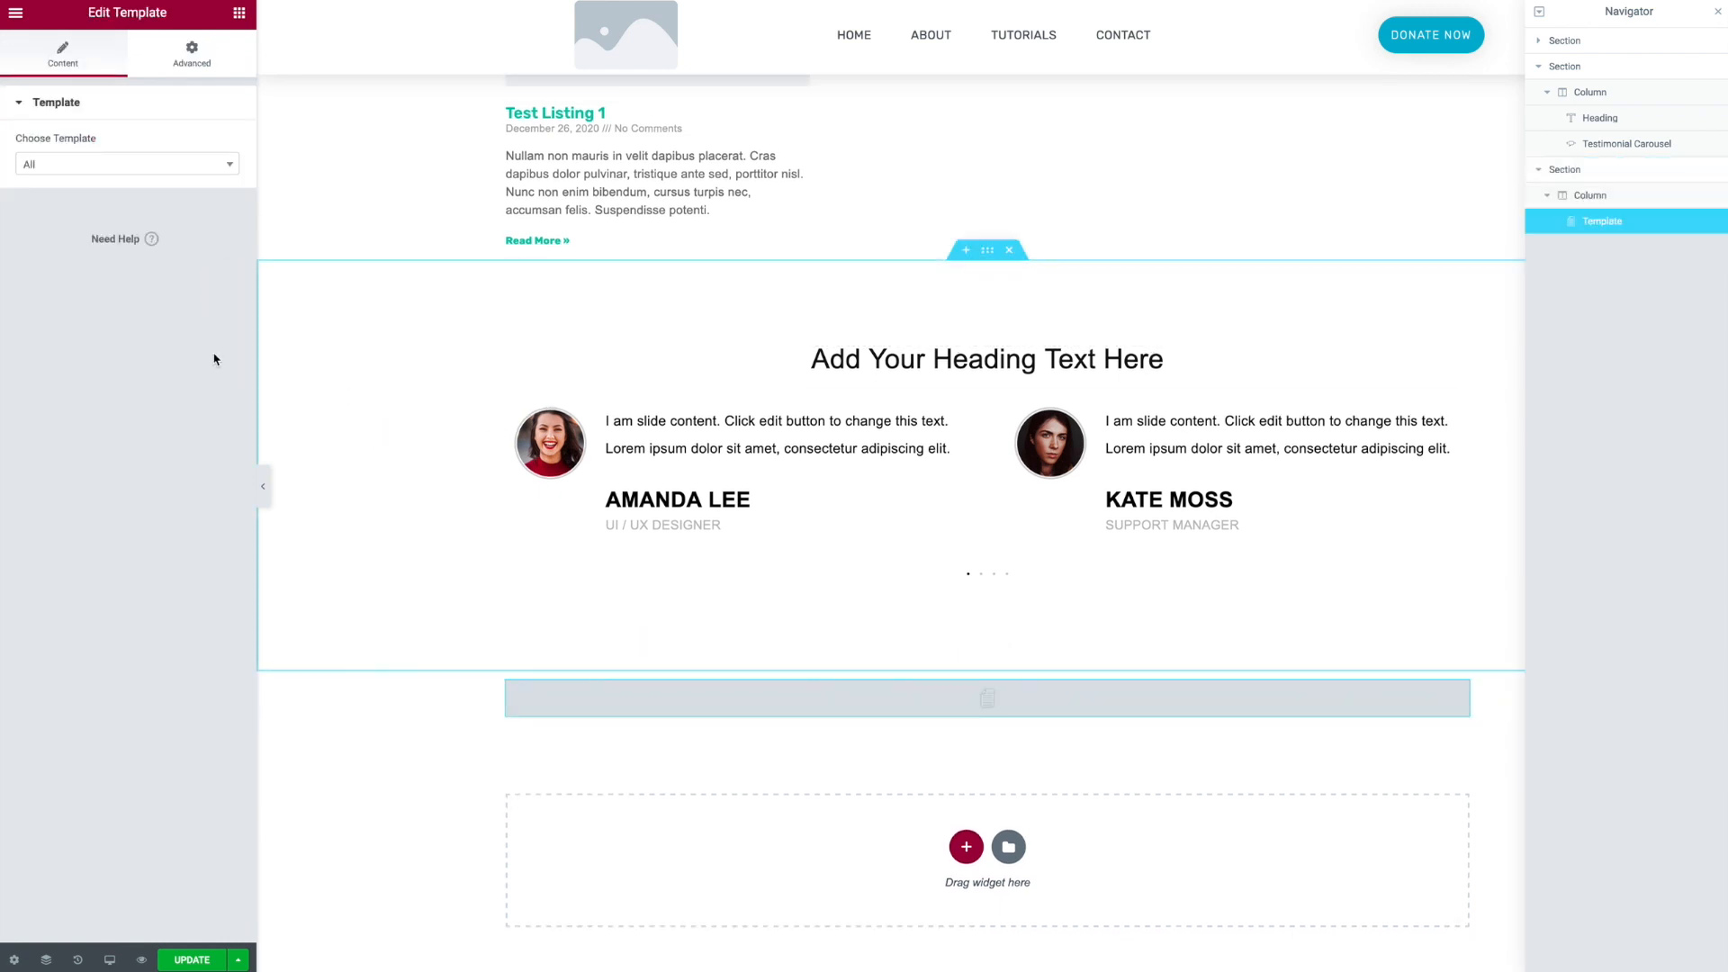
# - Choose the Testimonial Carousel template for the Template widget
pyautogui.click(227, 168)
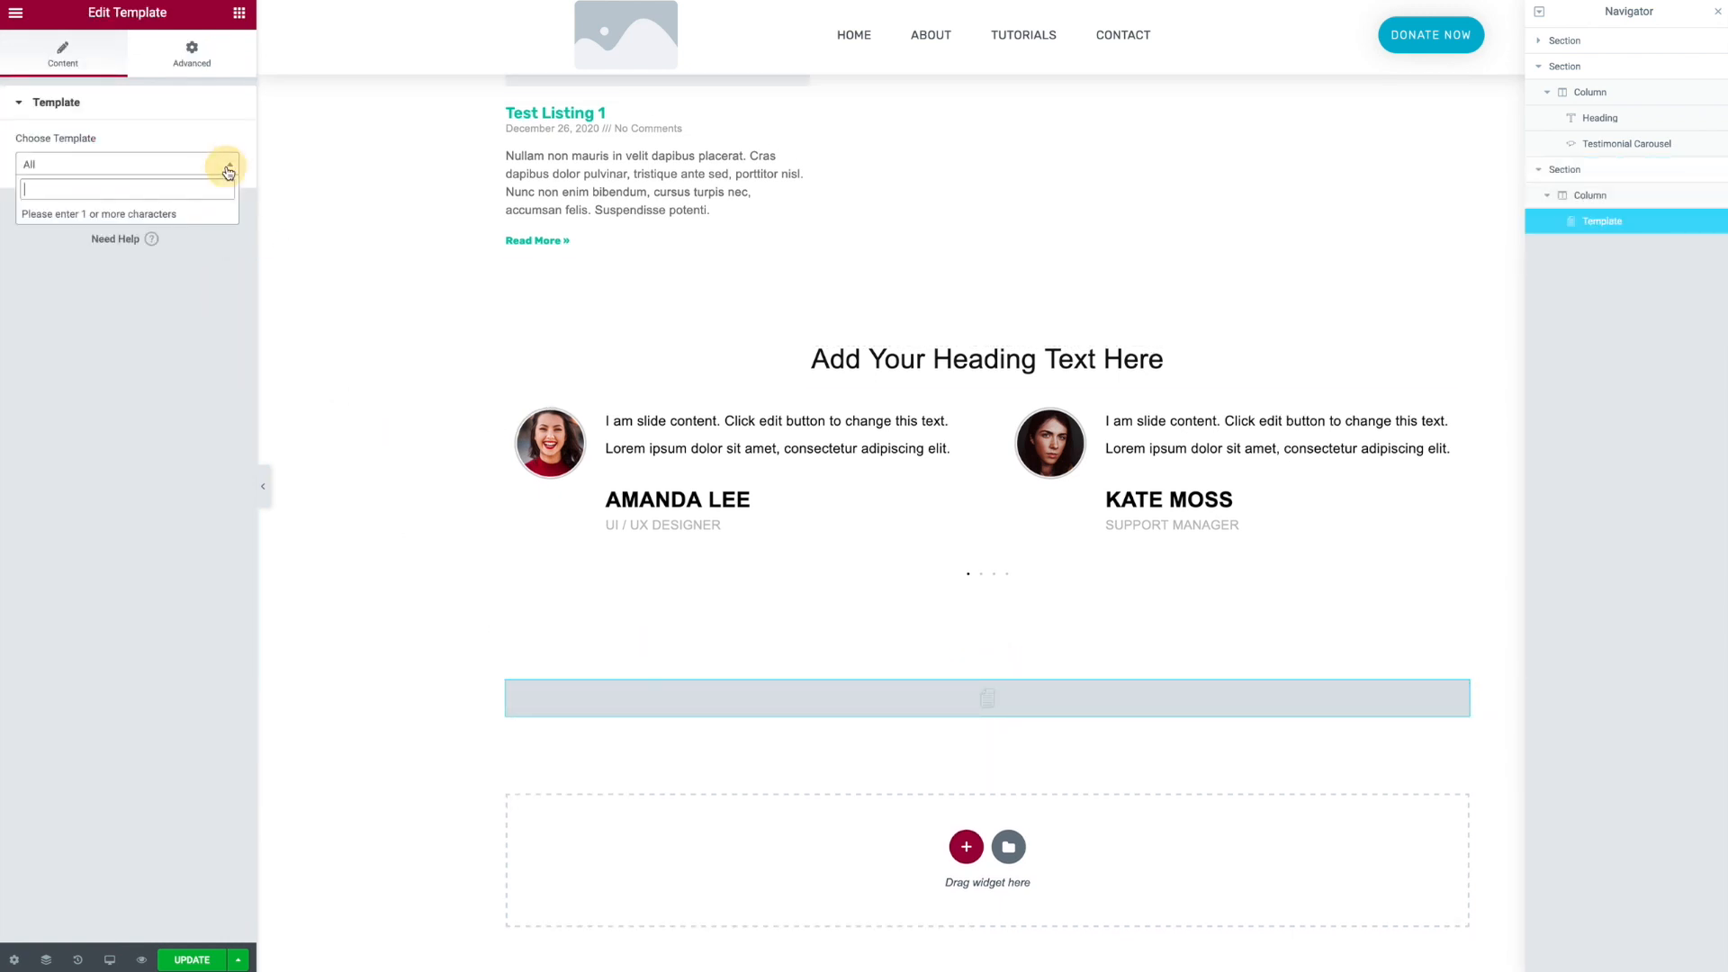
pyautogui.write('test')
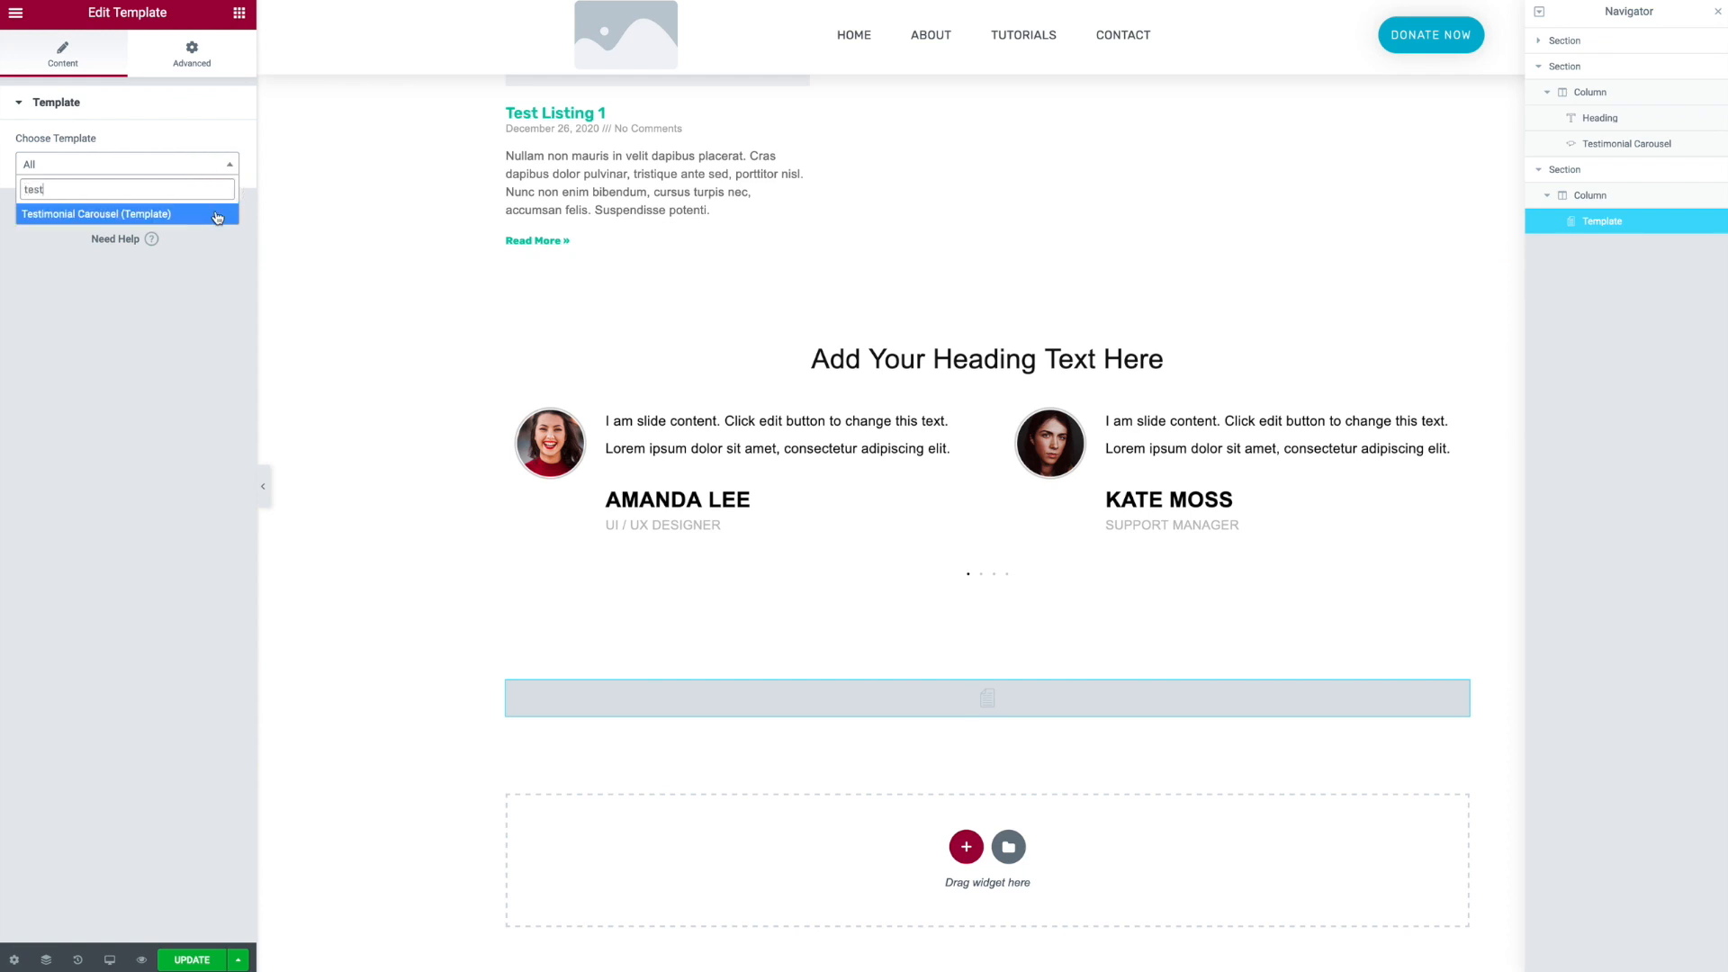
pyautogui.click(217, 217)
pyautogui.scroll(-2, 1099, 676)
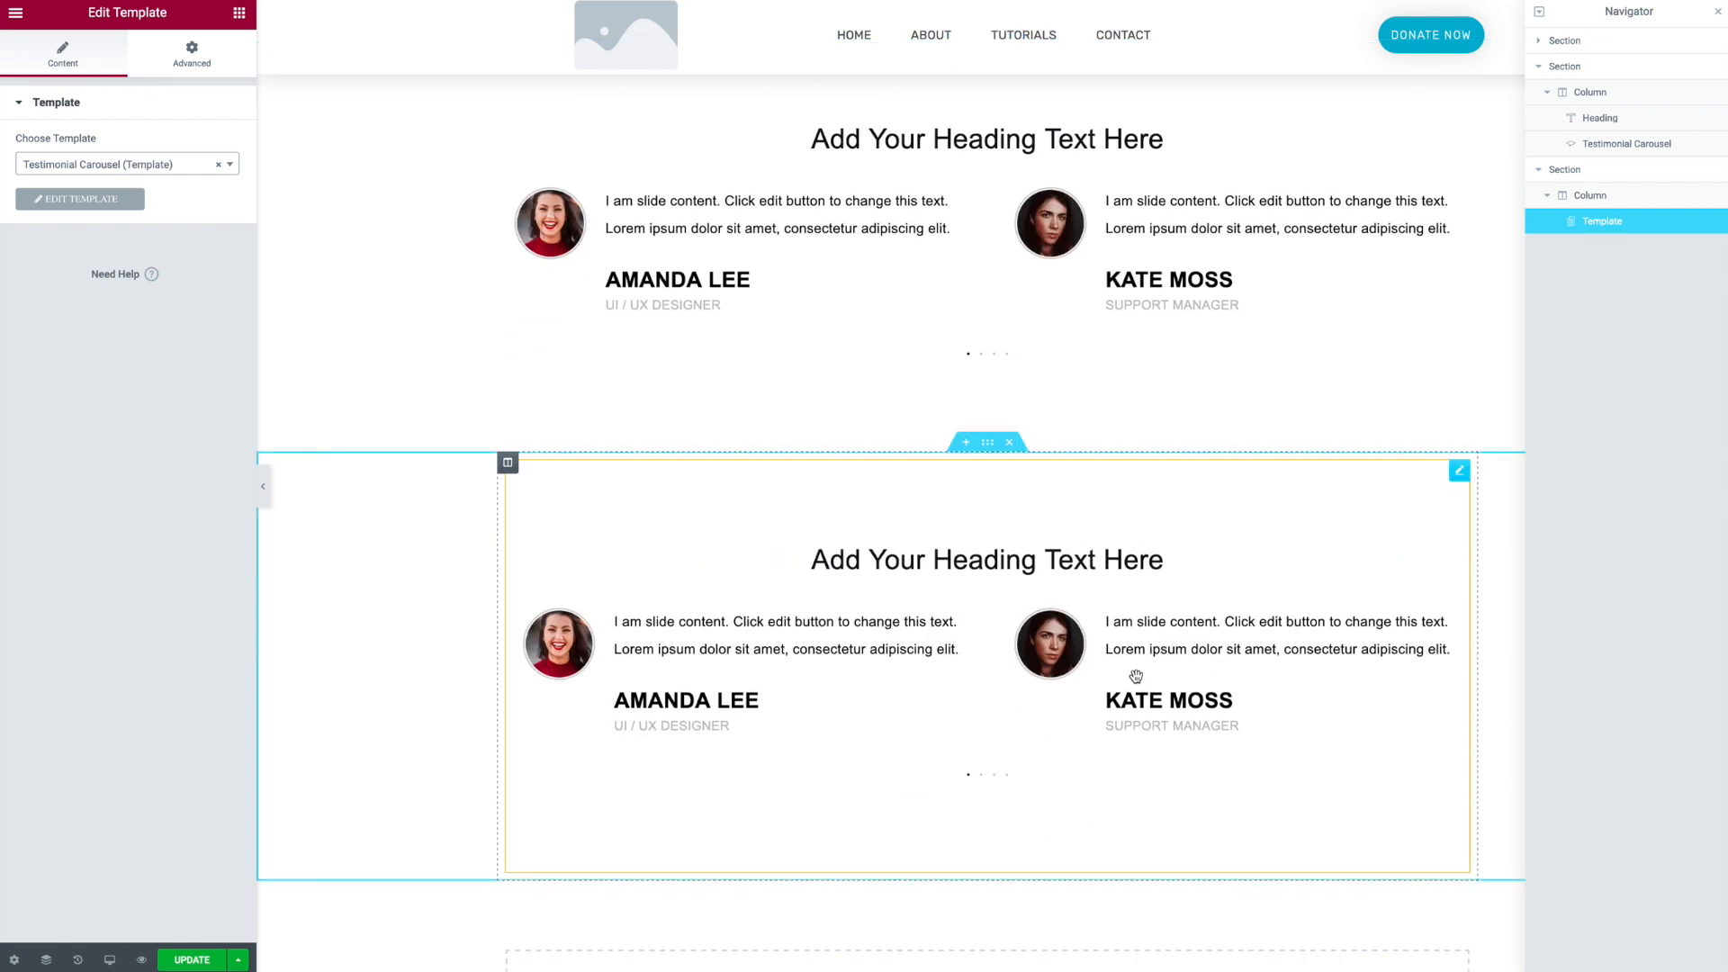
# - Set the template section's content width to Full Width and its padding to 0
pyautogui.click(987, 442)
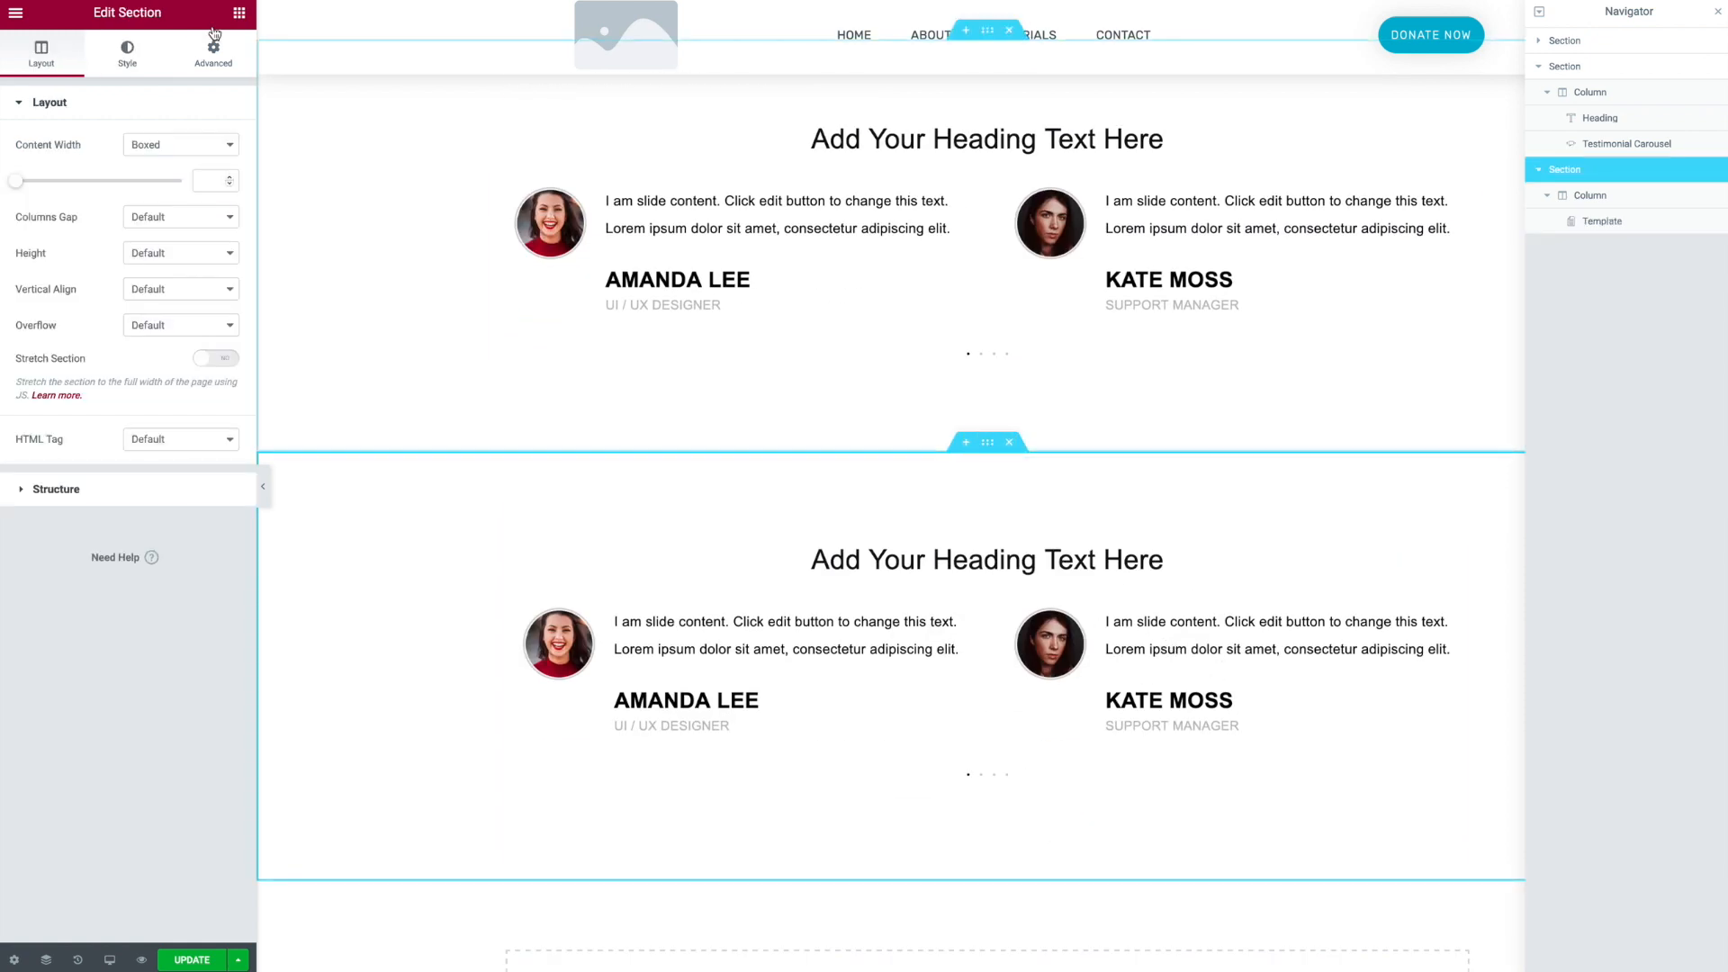
pyautogui.click(168, 139)
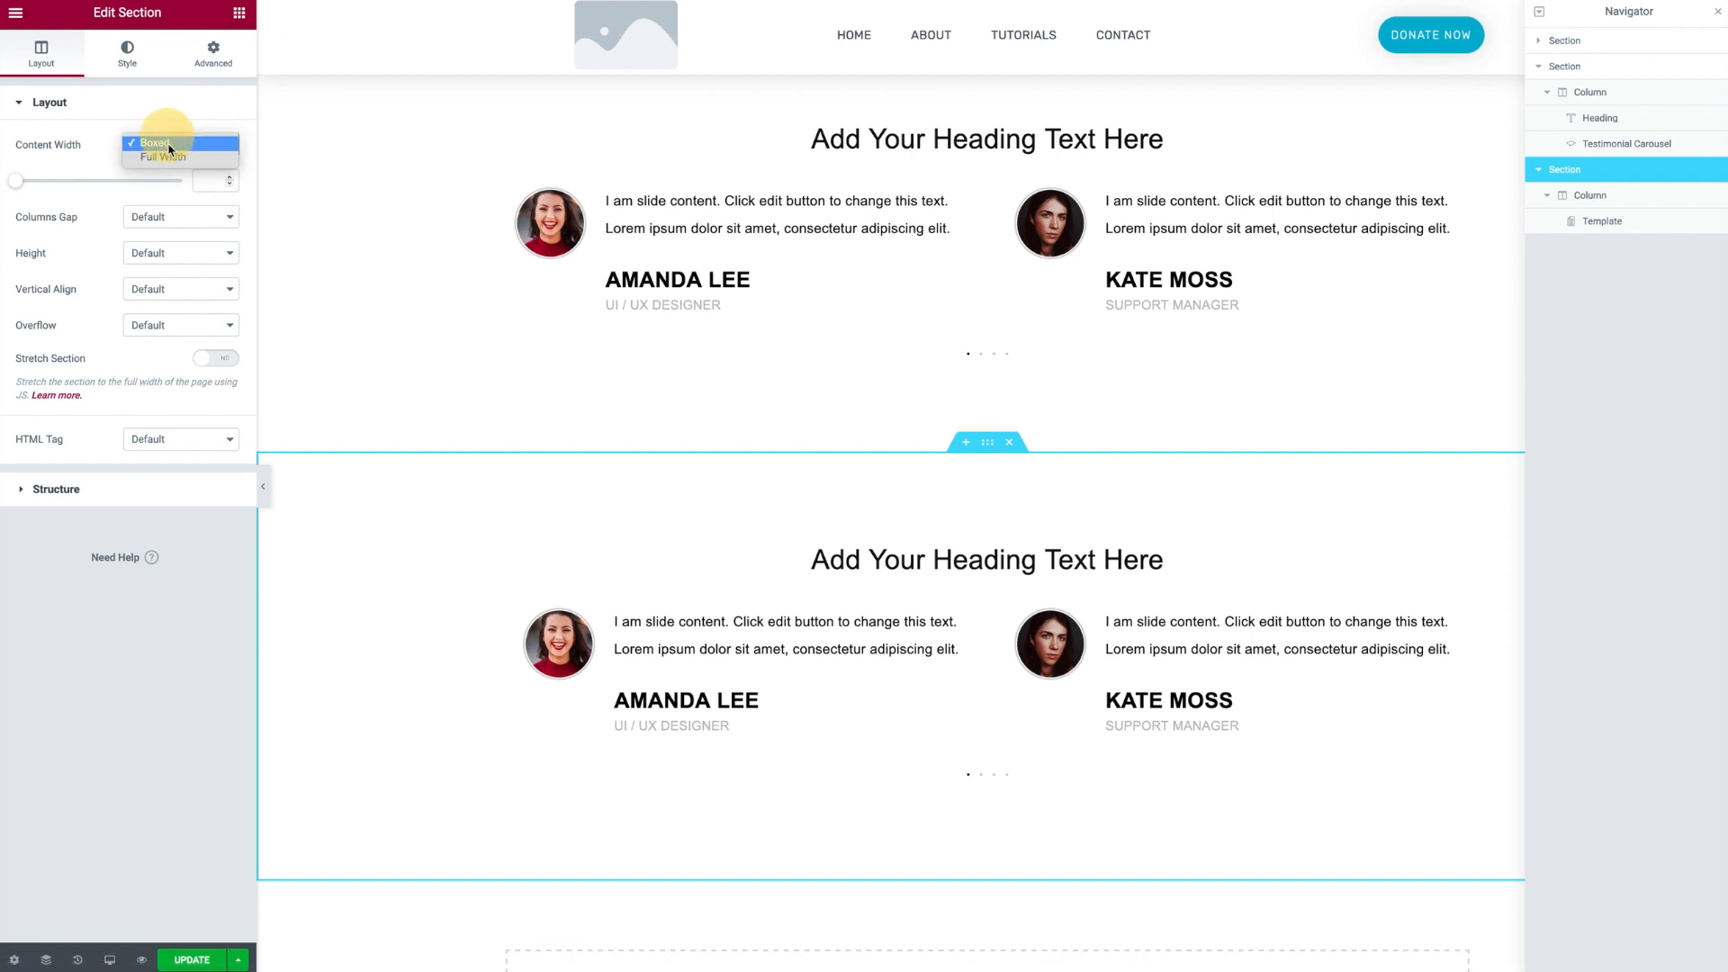
pyautogui.click(169, 157)
pyautogui.click(213, 60)
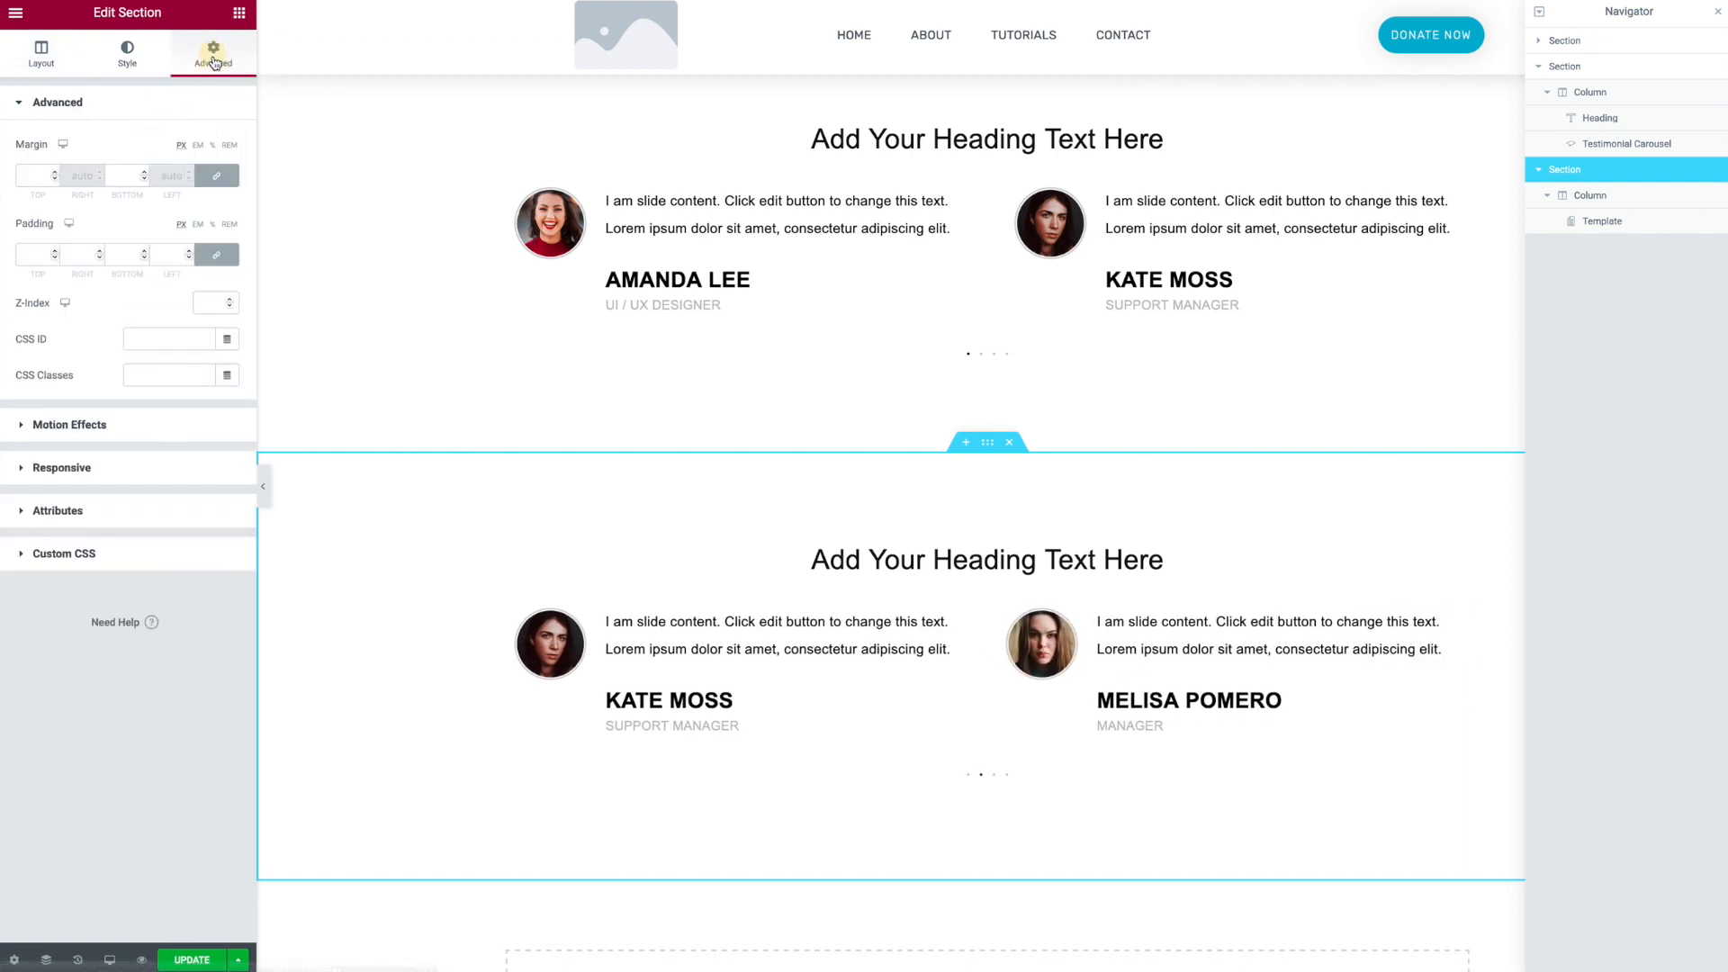
pyautogui.click(216, 255)
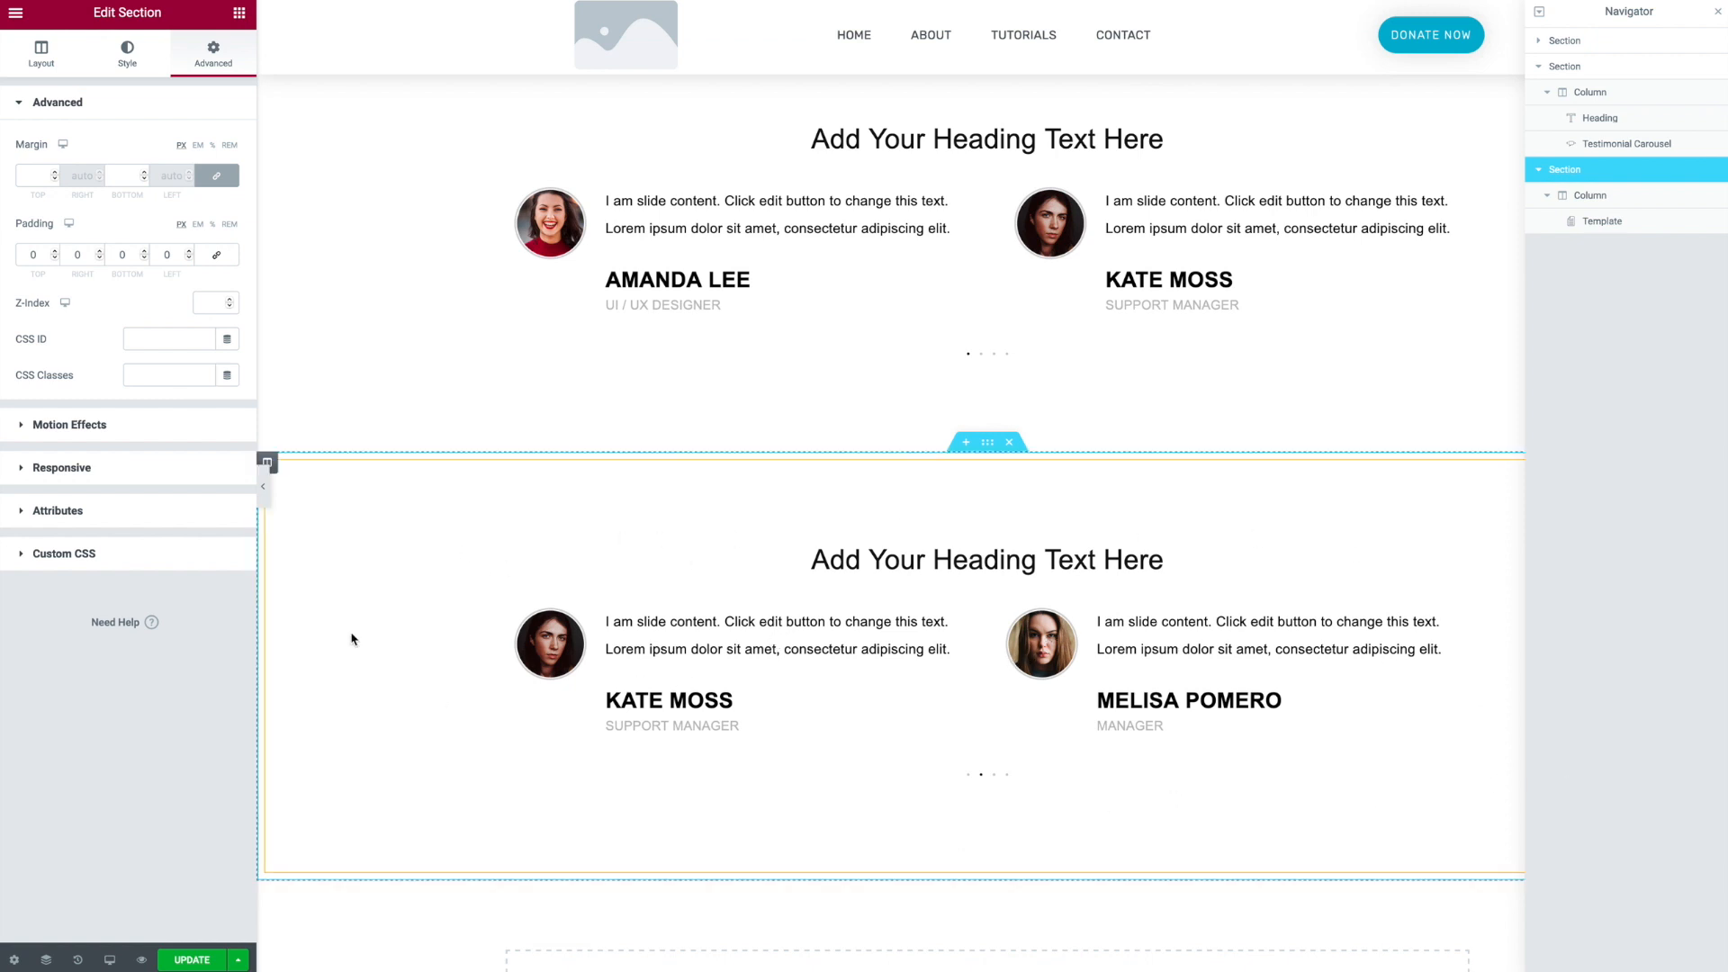
pyautogui.scroll(-2, 1089, 749)
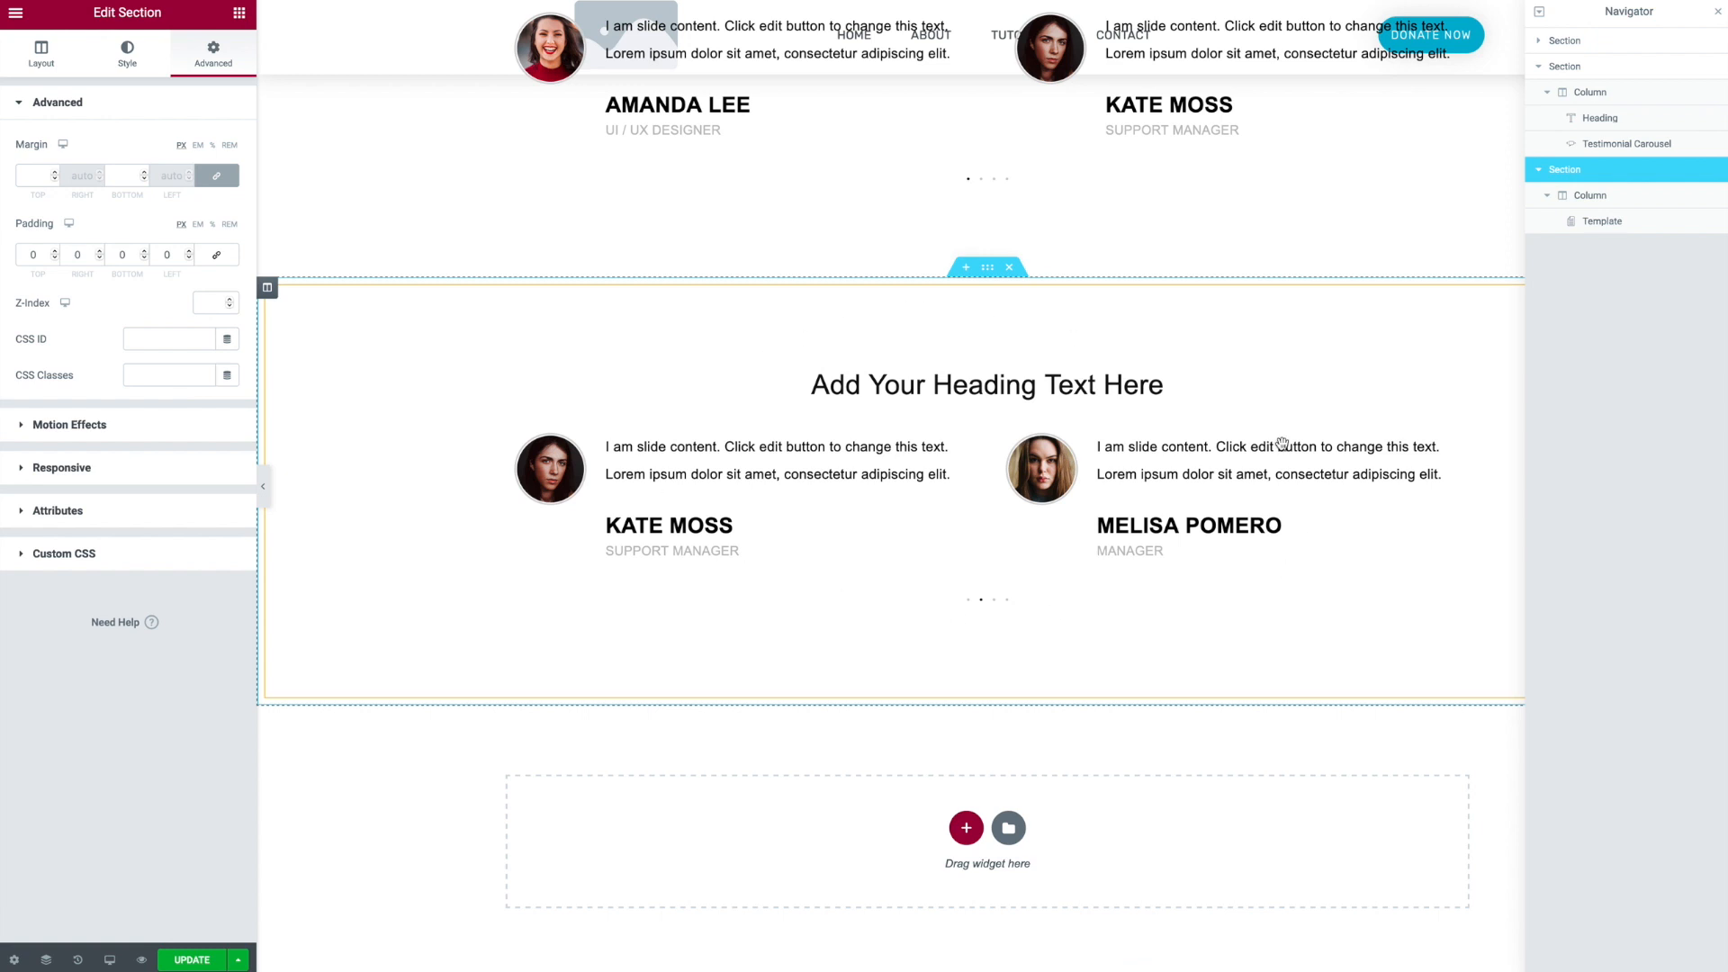
pyautogui.click(754, 533)
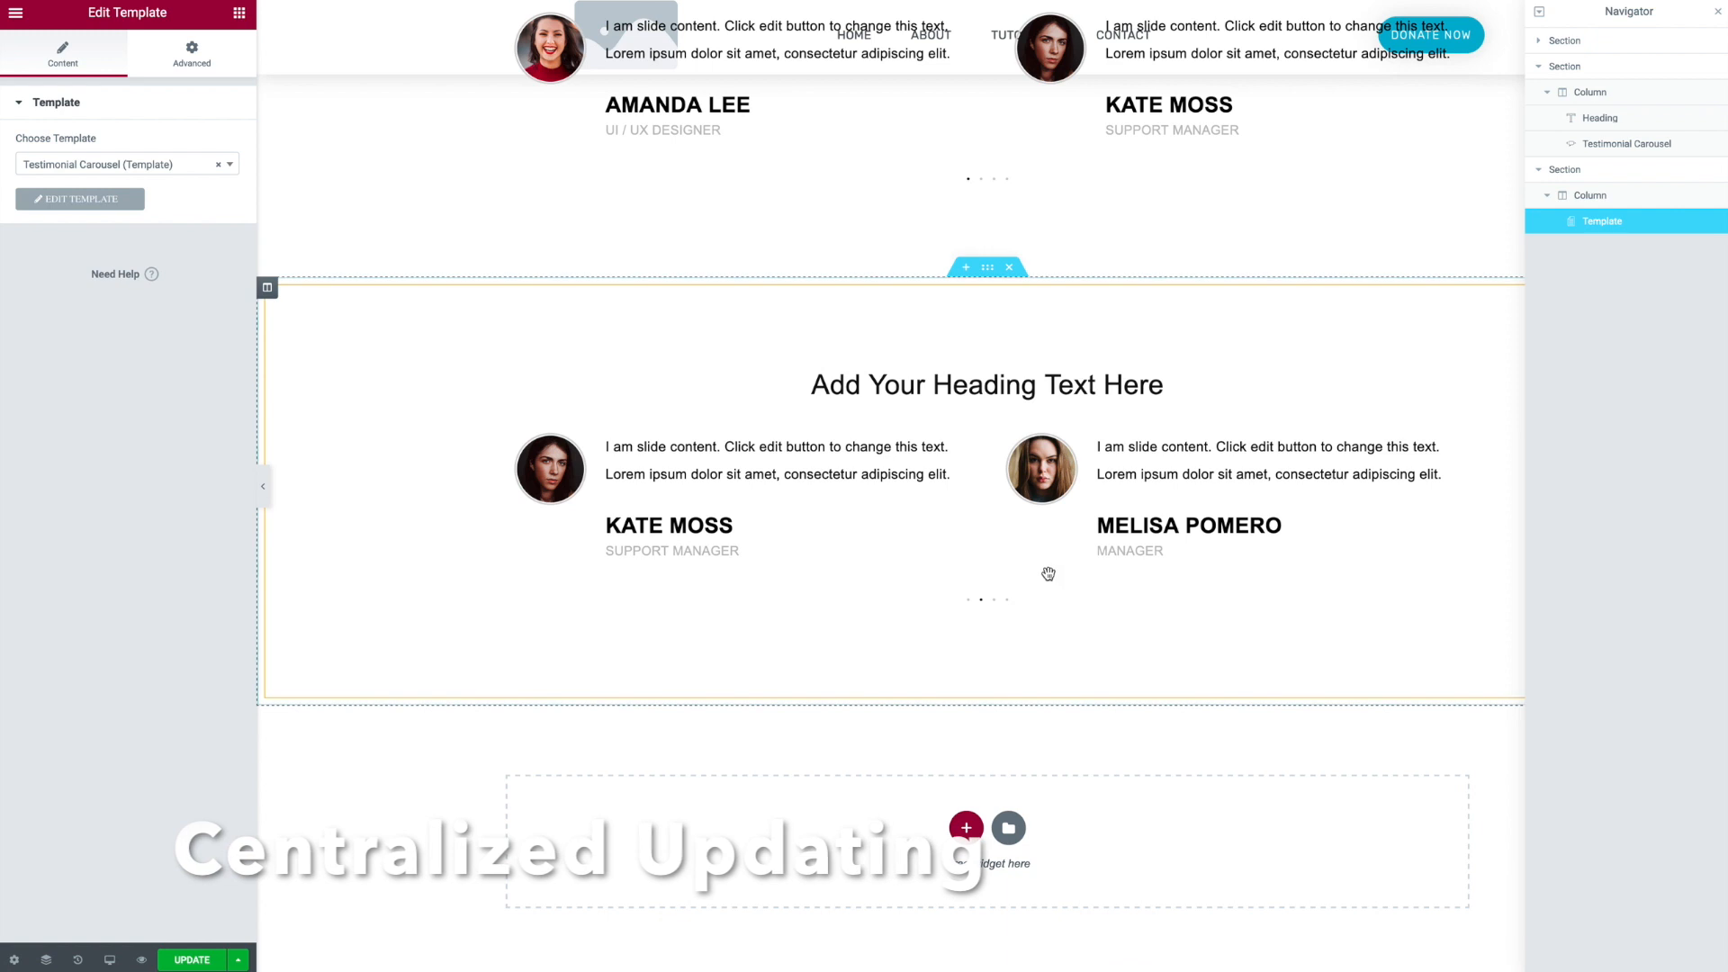
pyautogui.scroll(3, 1048, 573)
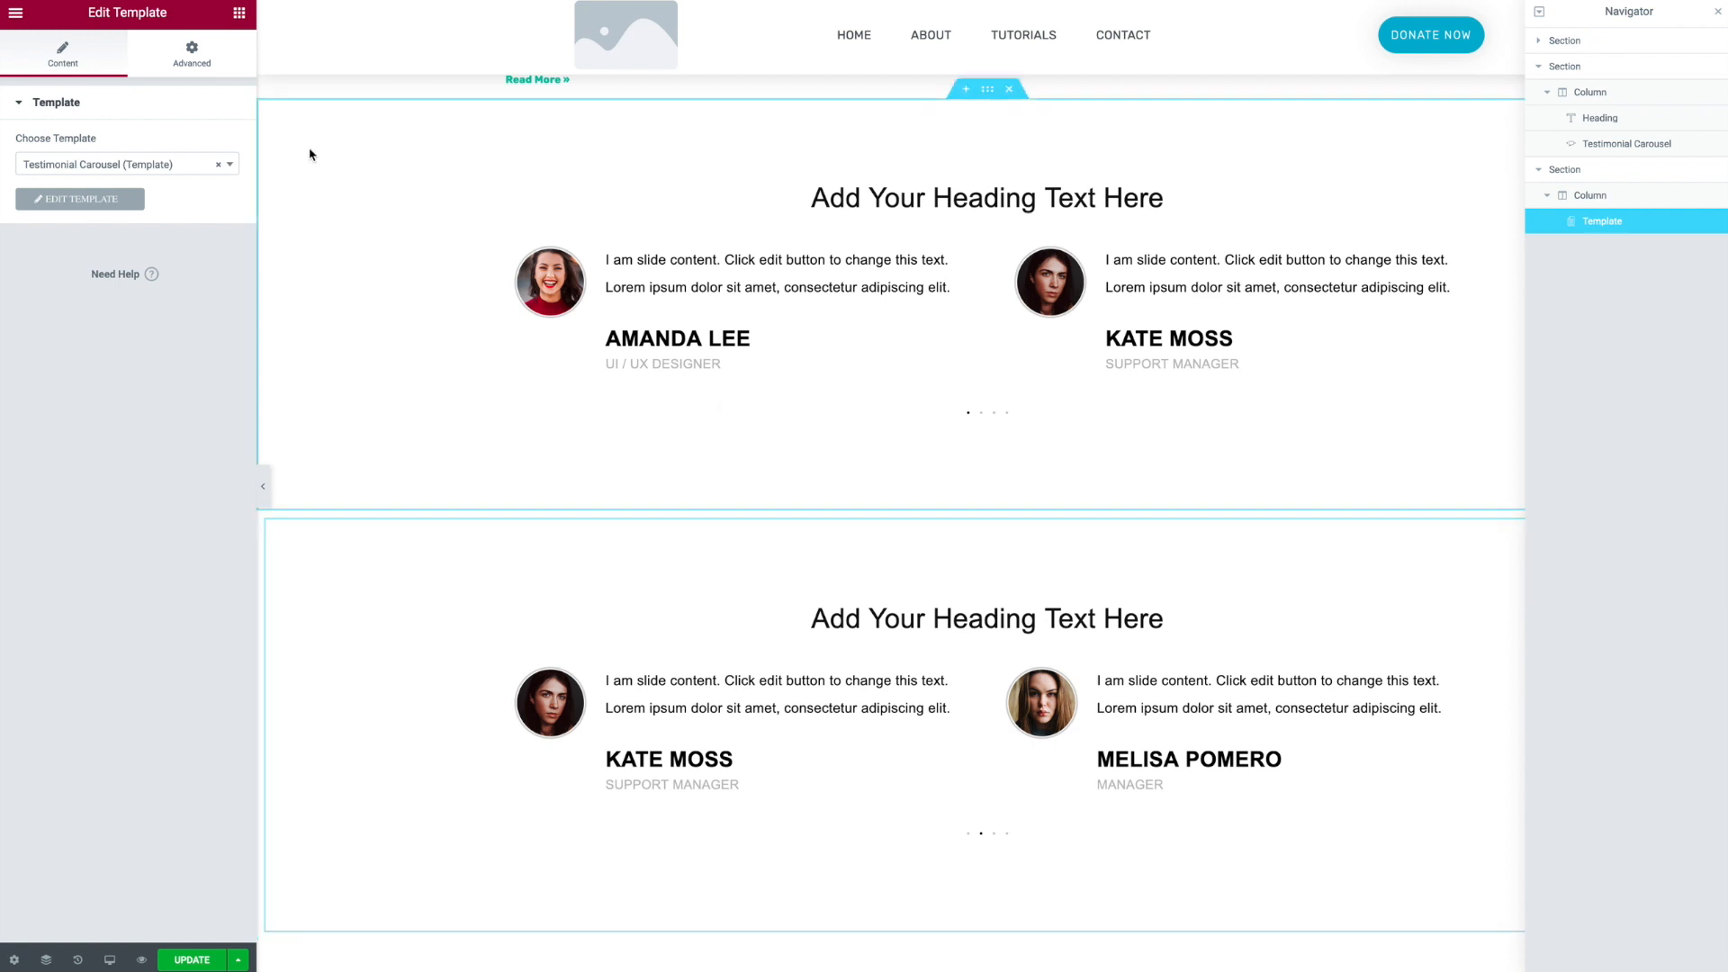
# - Add a Button widget above the template in the same column and center-align it
pyautogui.click(240, 16)
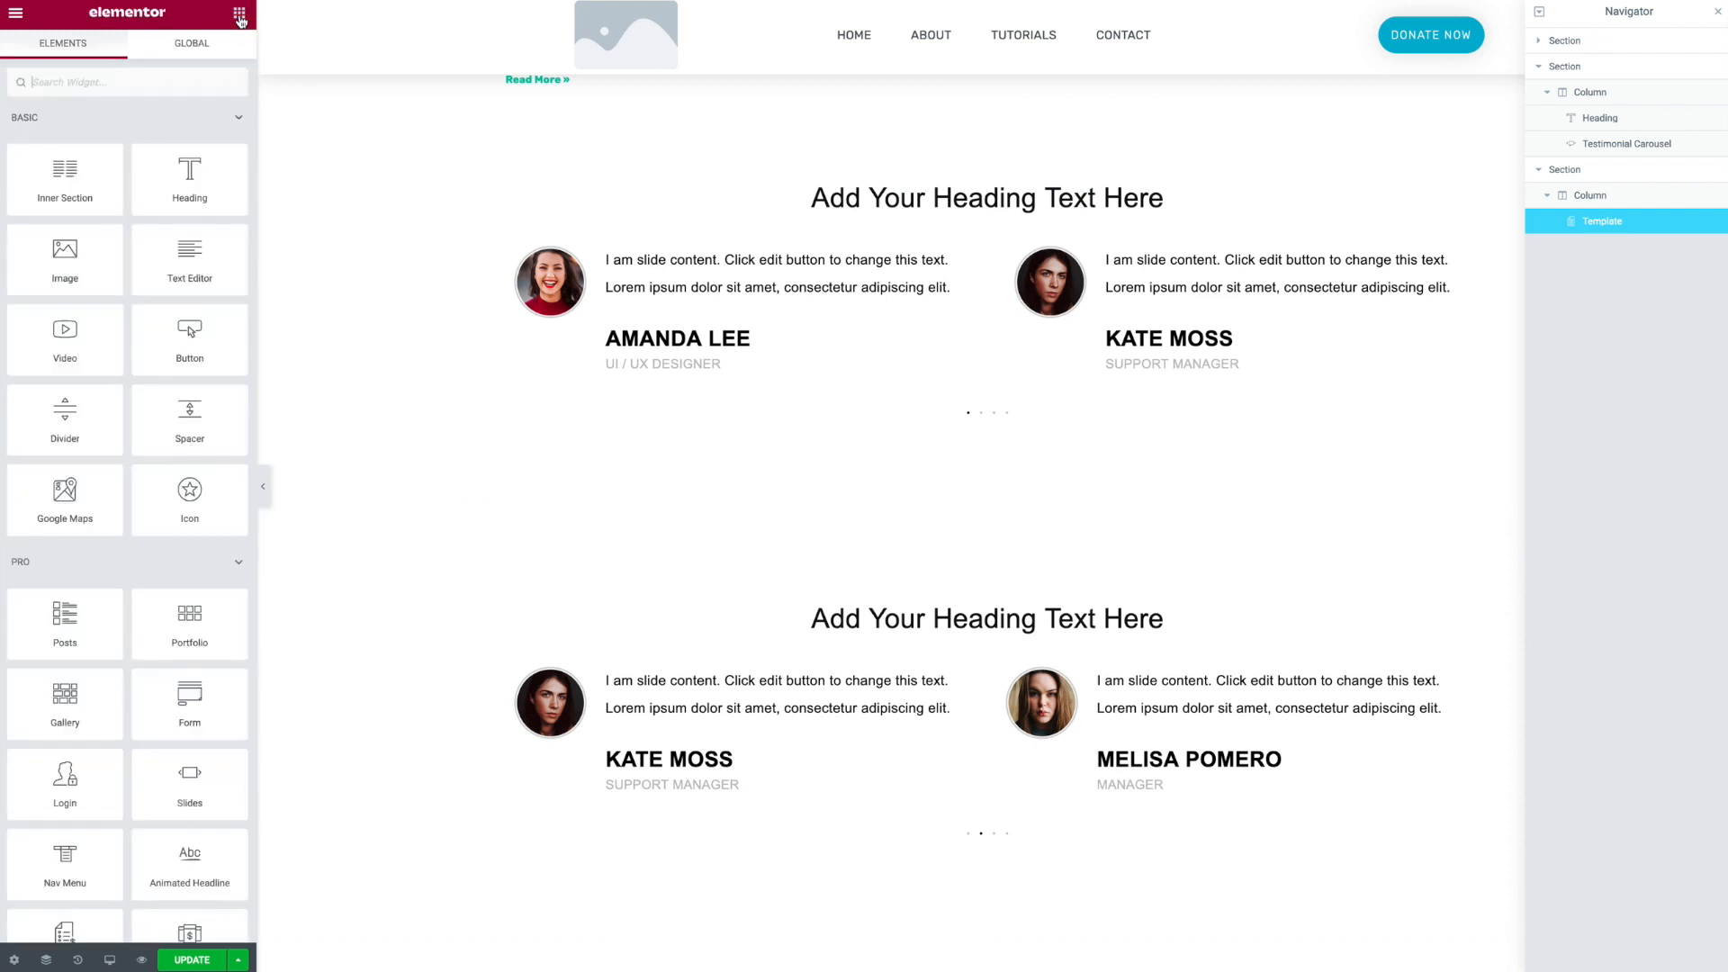
pyautogui.moveTo(202, 340); pyautogui.dragTo(983, 551)
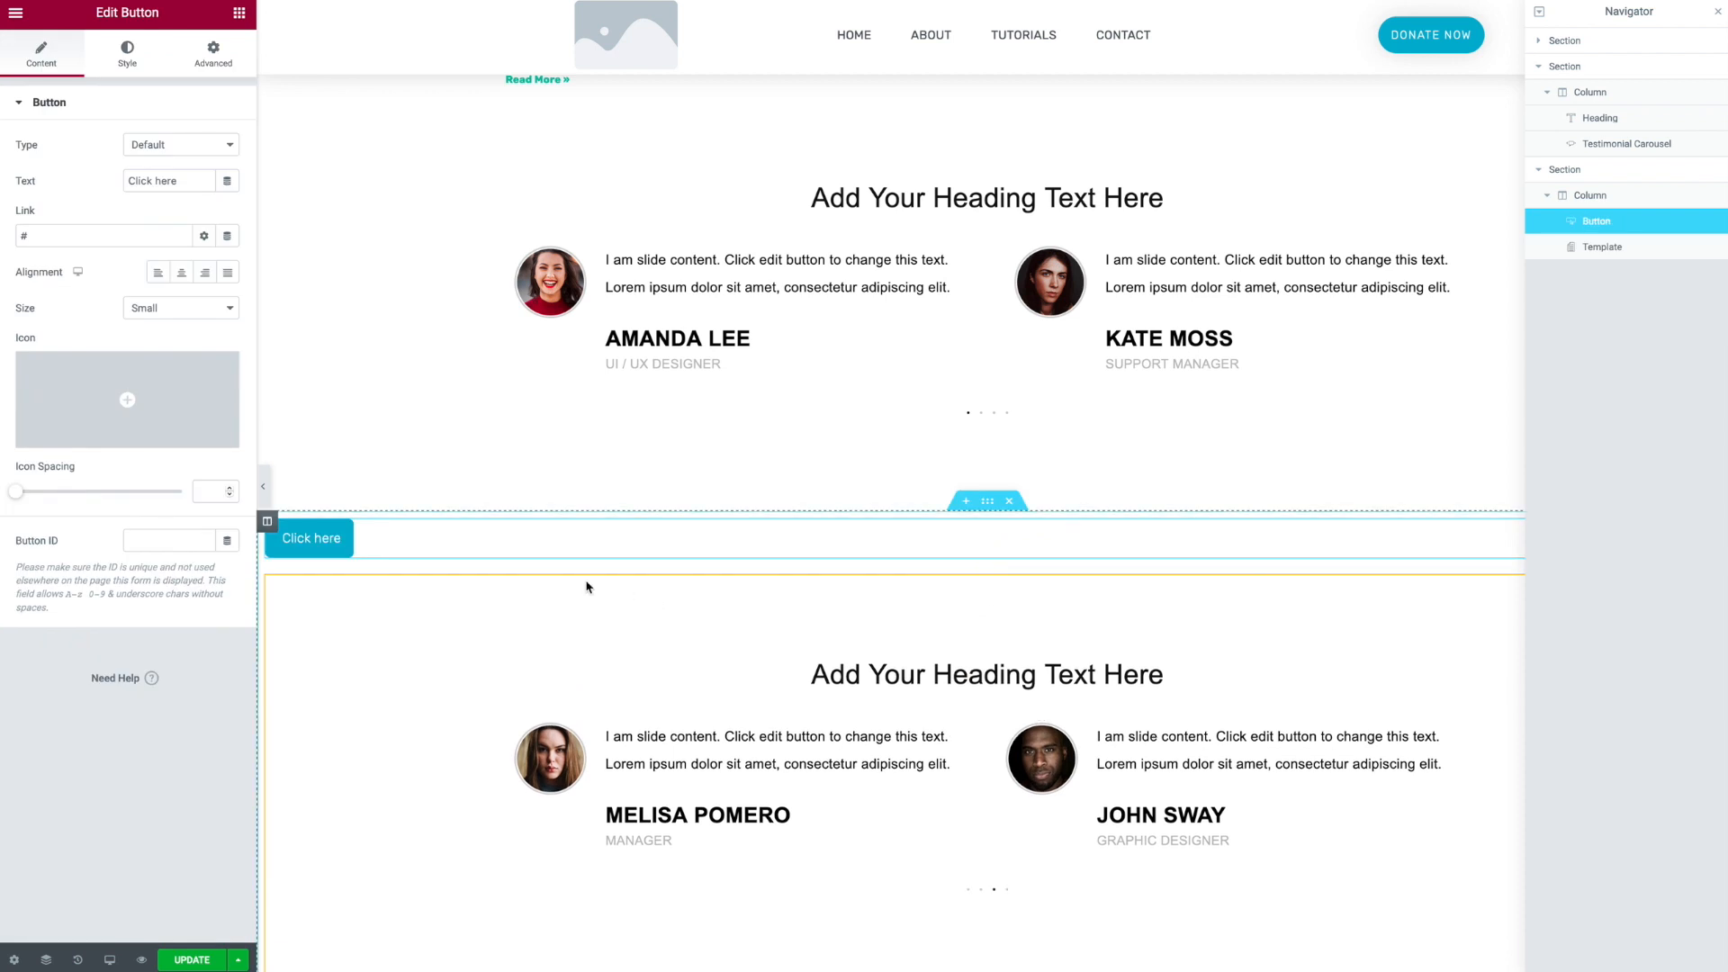
pyautogui.click(181, 272)
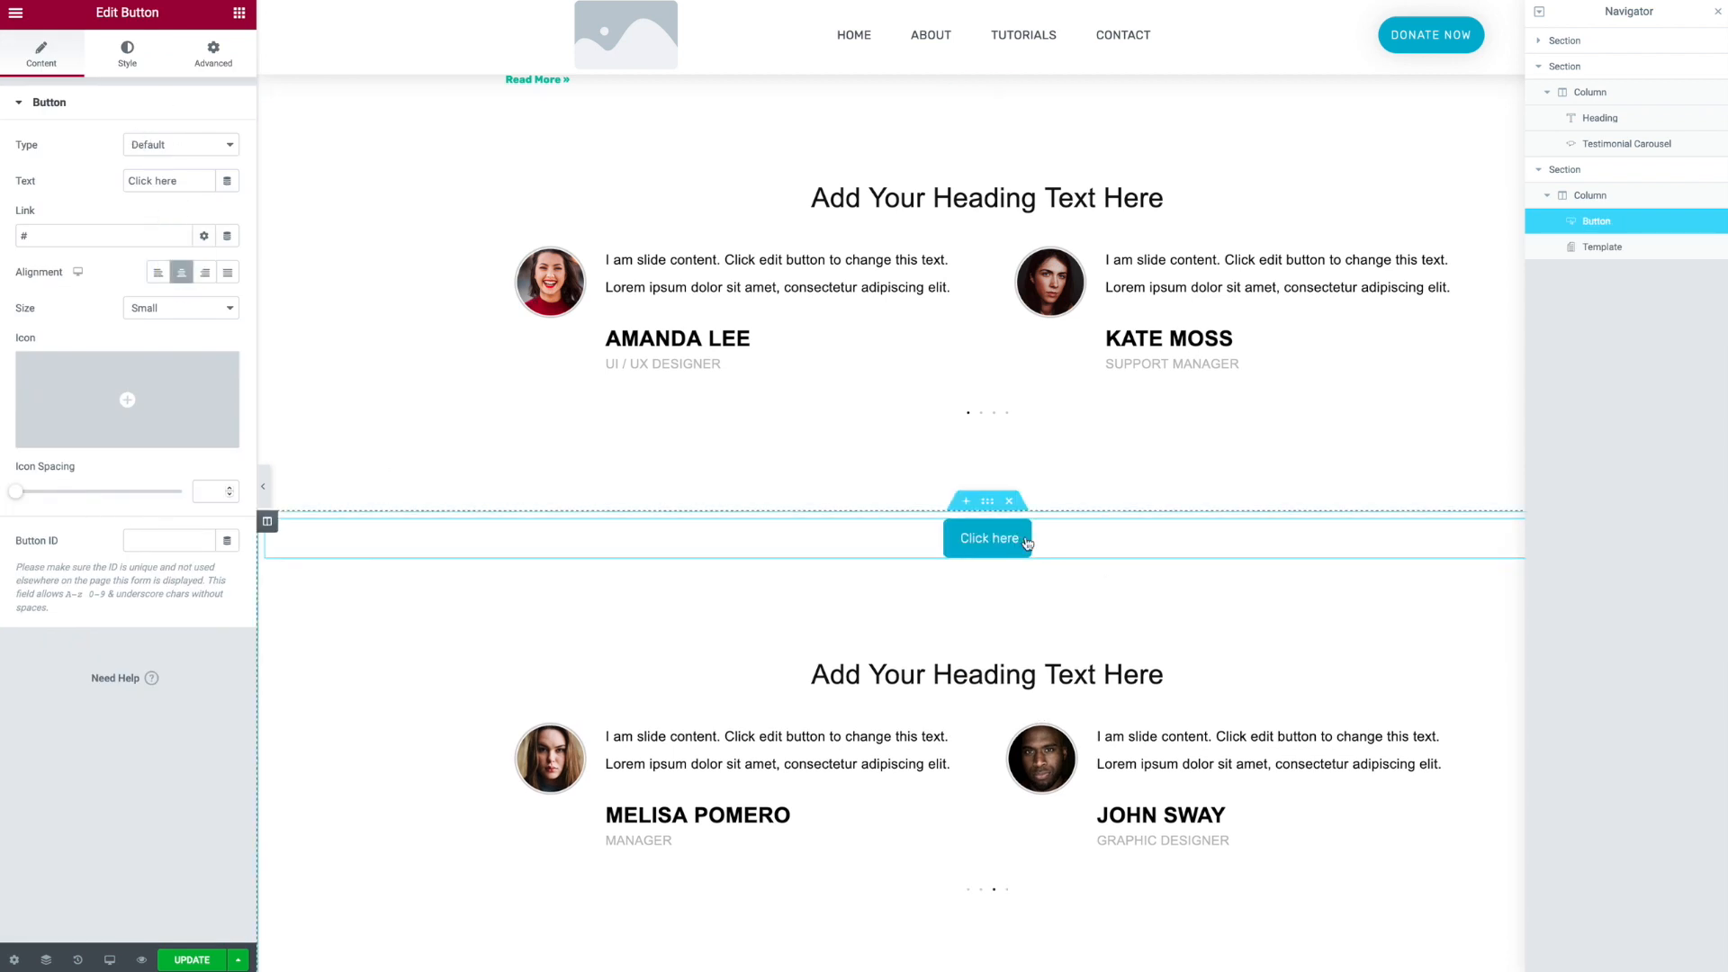
pyautogui.click(165, 312)
pyautogui.click(166, 322)
# - Style the button with a 99 px border radius and padding of 10 px top/bottom and 40 px left/right
pyautogui.click(137, 72)
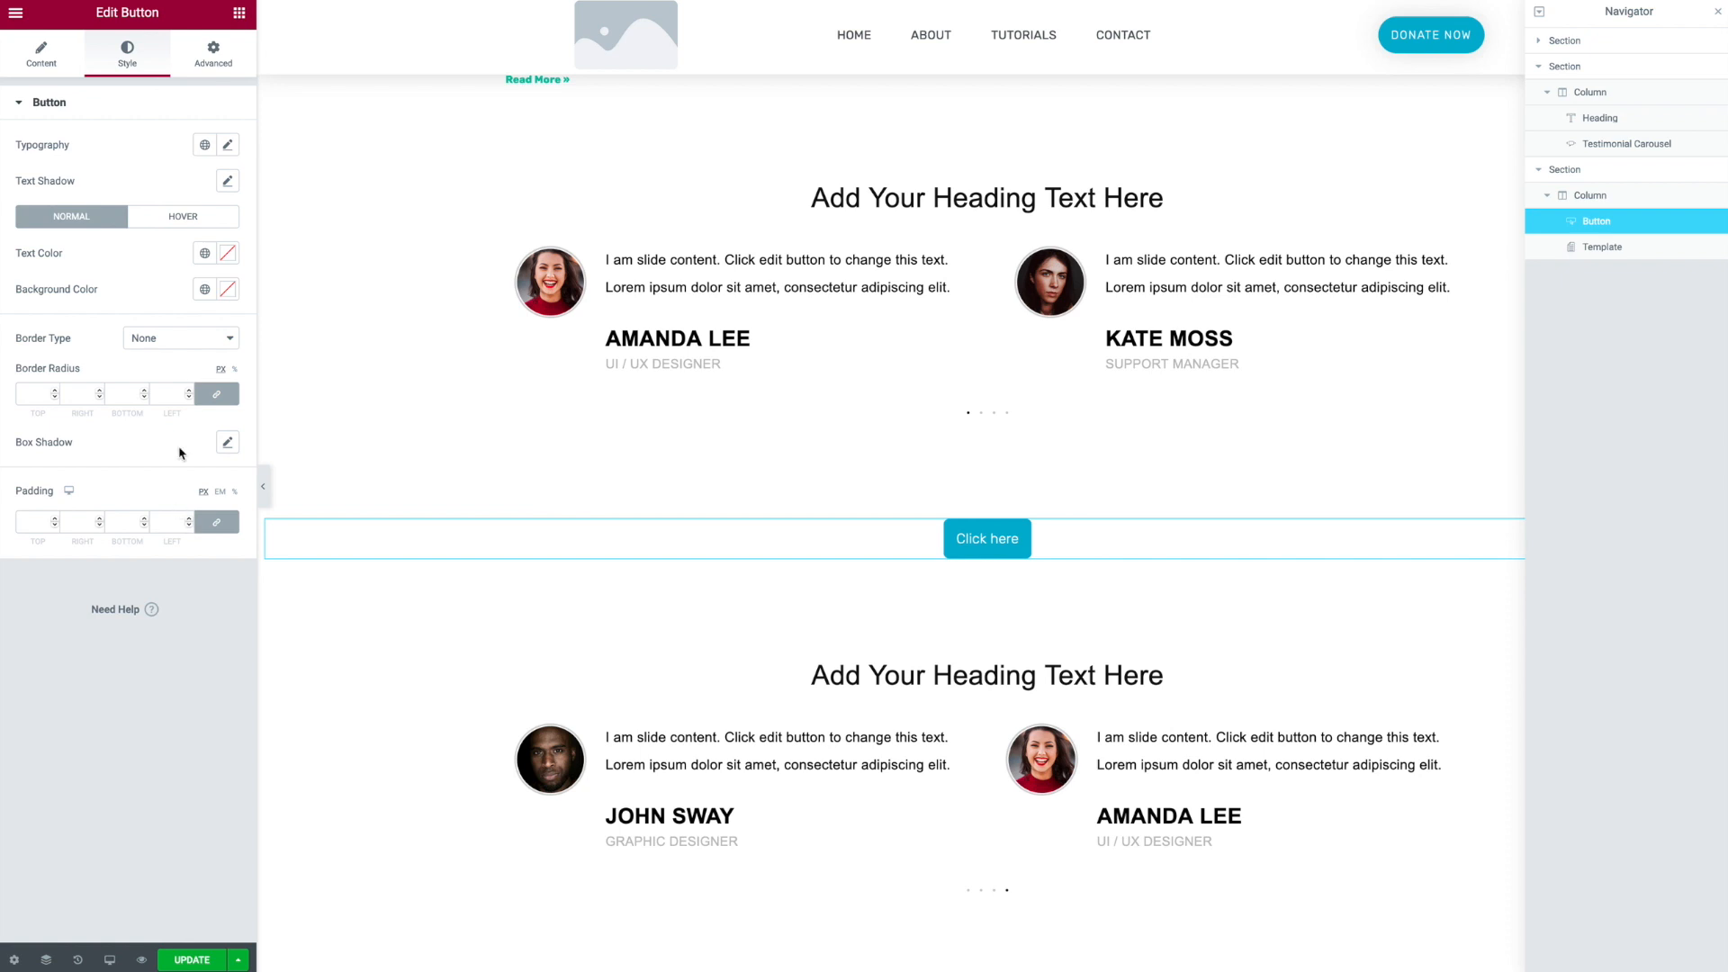
pyautogui.click(170, 393)
pyautogui.write('99')
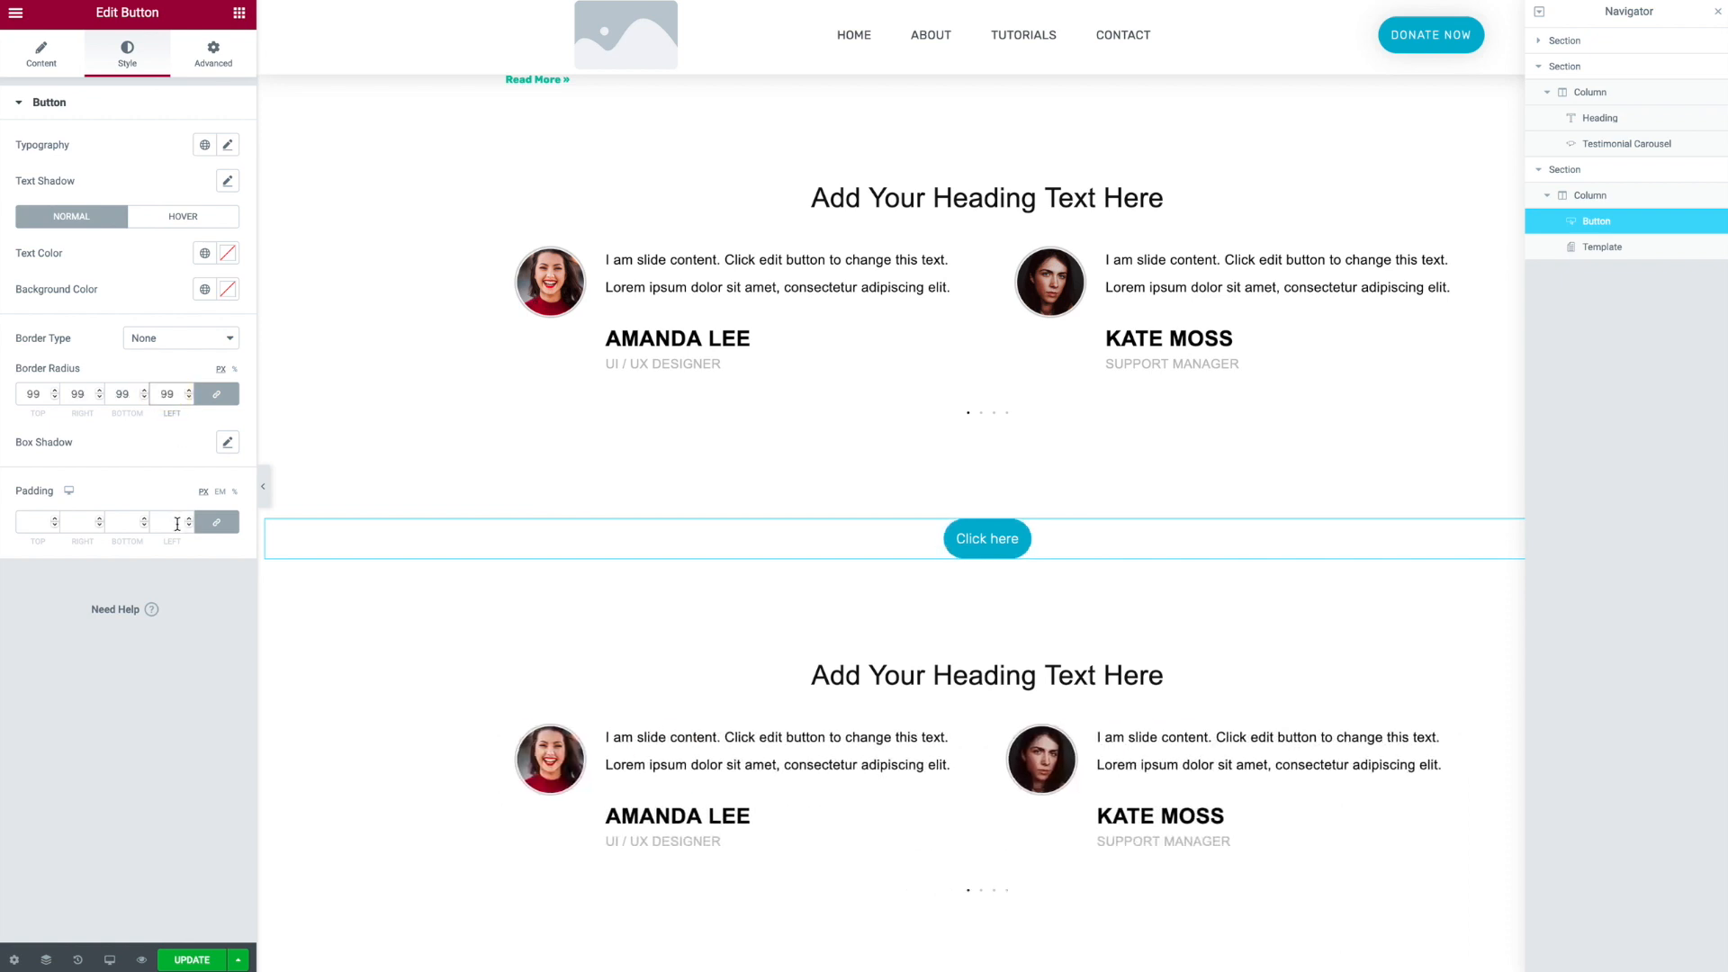
pyautogui.click(216, 522)
pyautogui.click(162, 525)
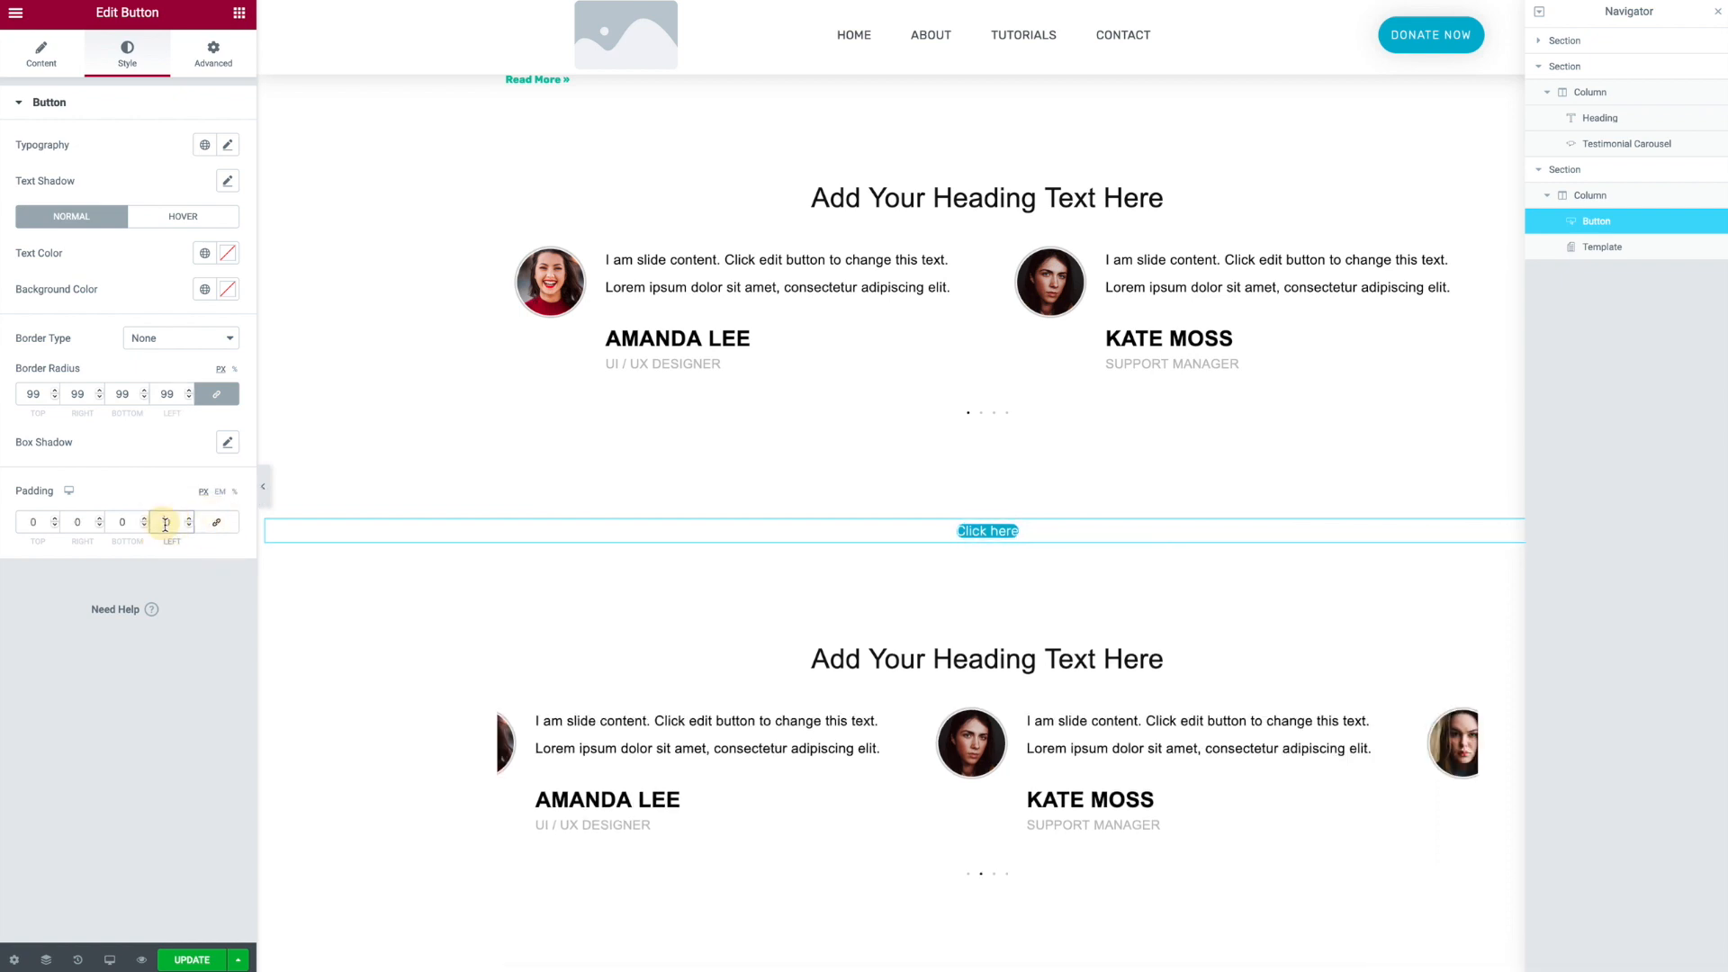
pyautogui.write('4')
pyautogui.click(72, 522)
pyautogui.write('4')
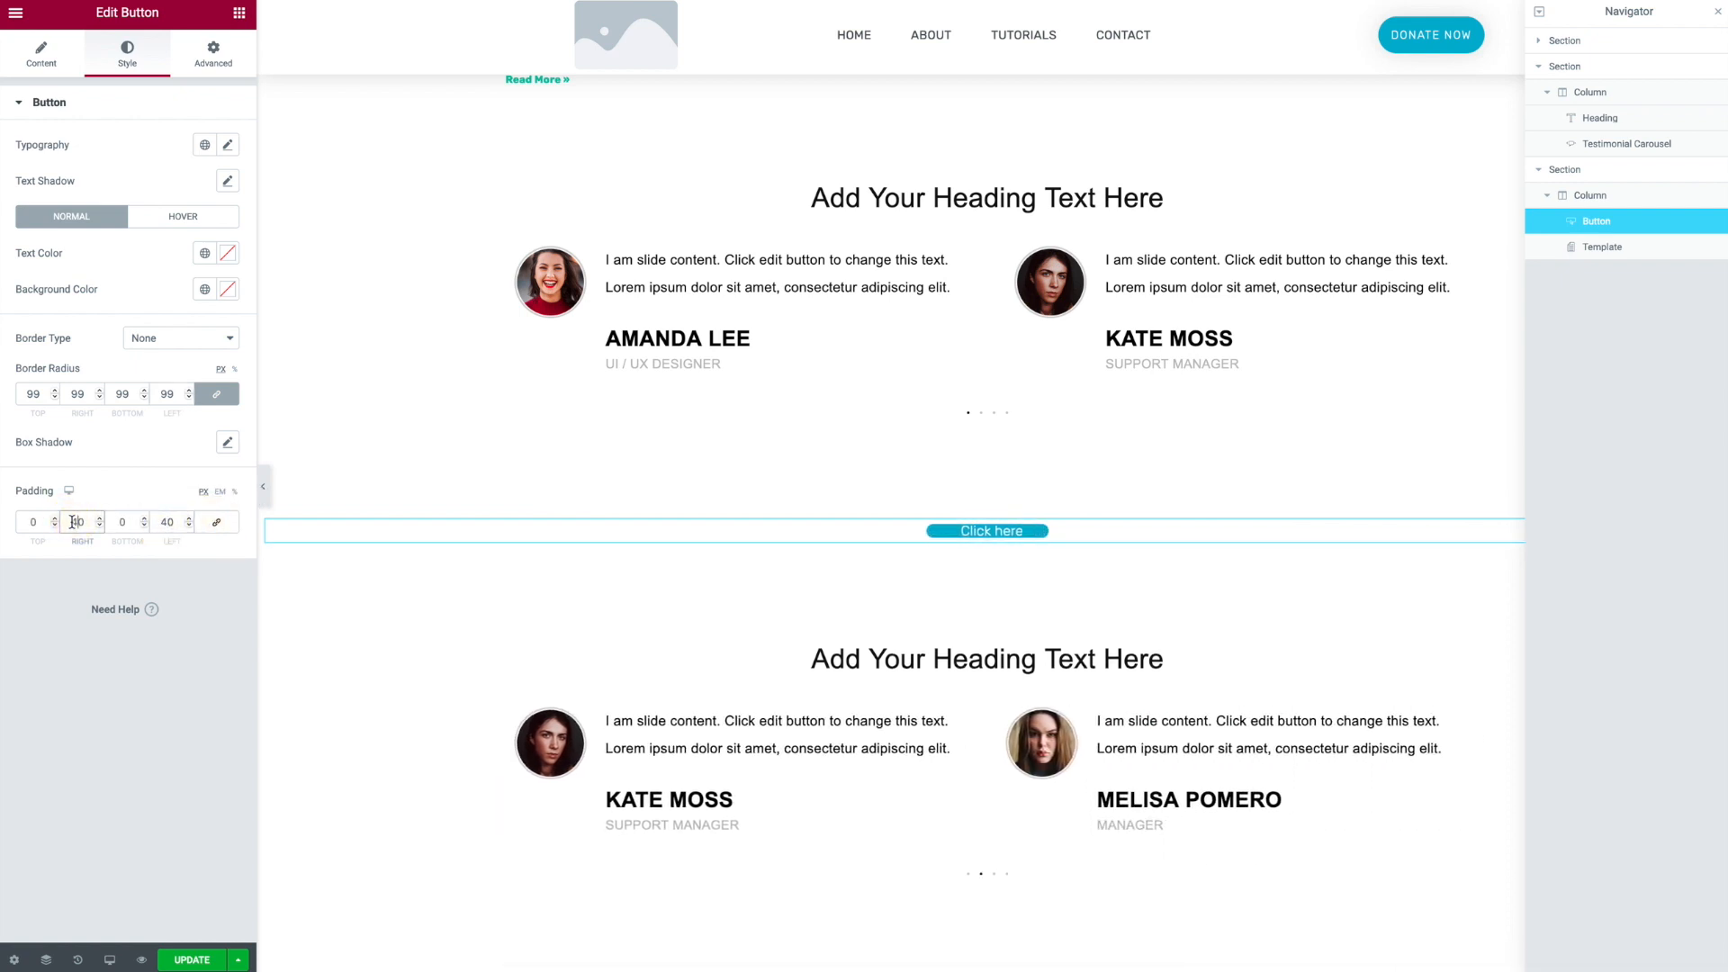
pyautogui.click(115, 522)
pyautogui.write('1')
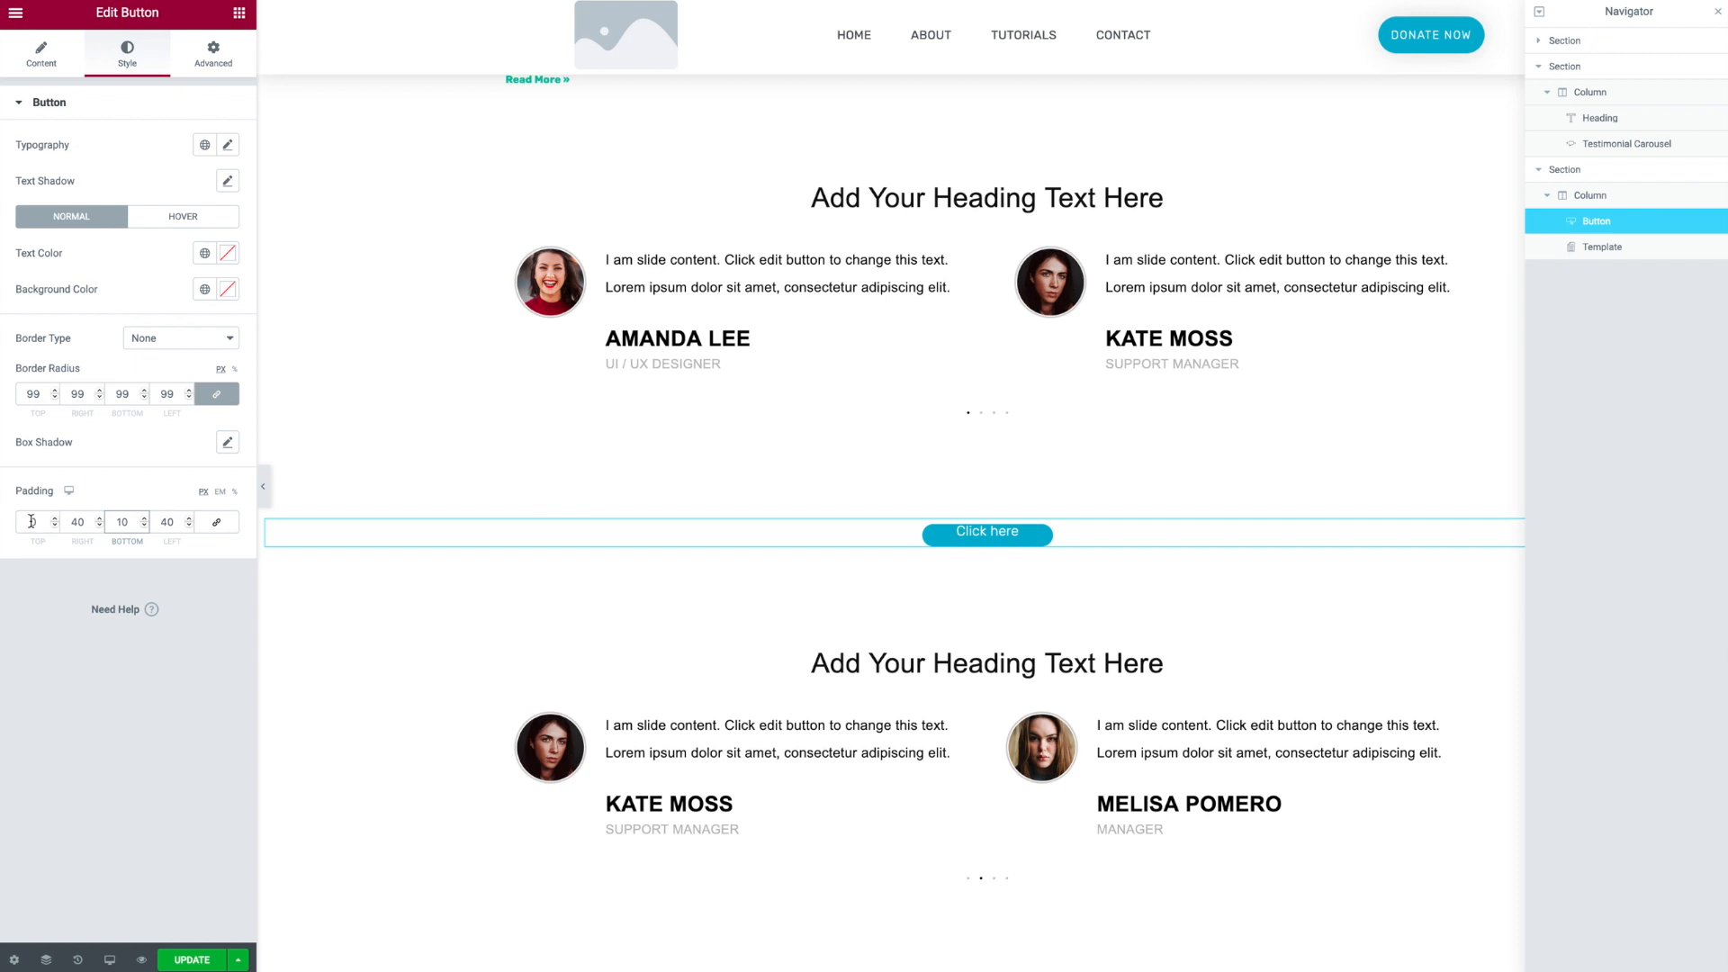
pyautogui.click(32, 522)
pyautogui.write('10')
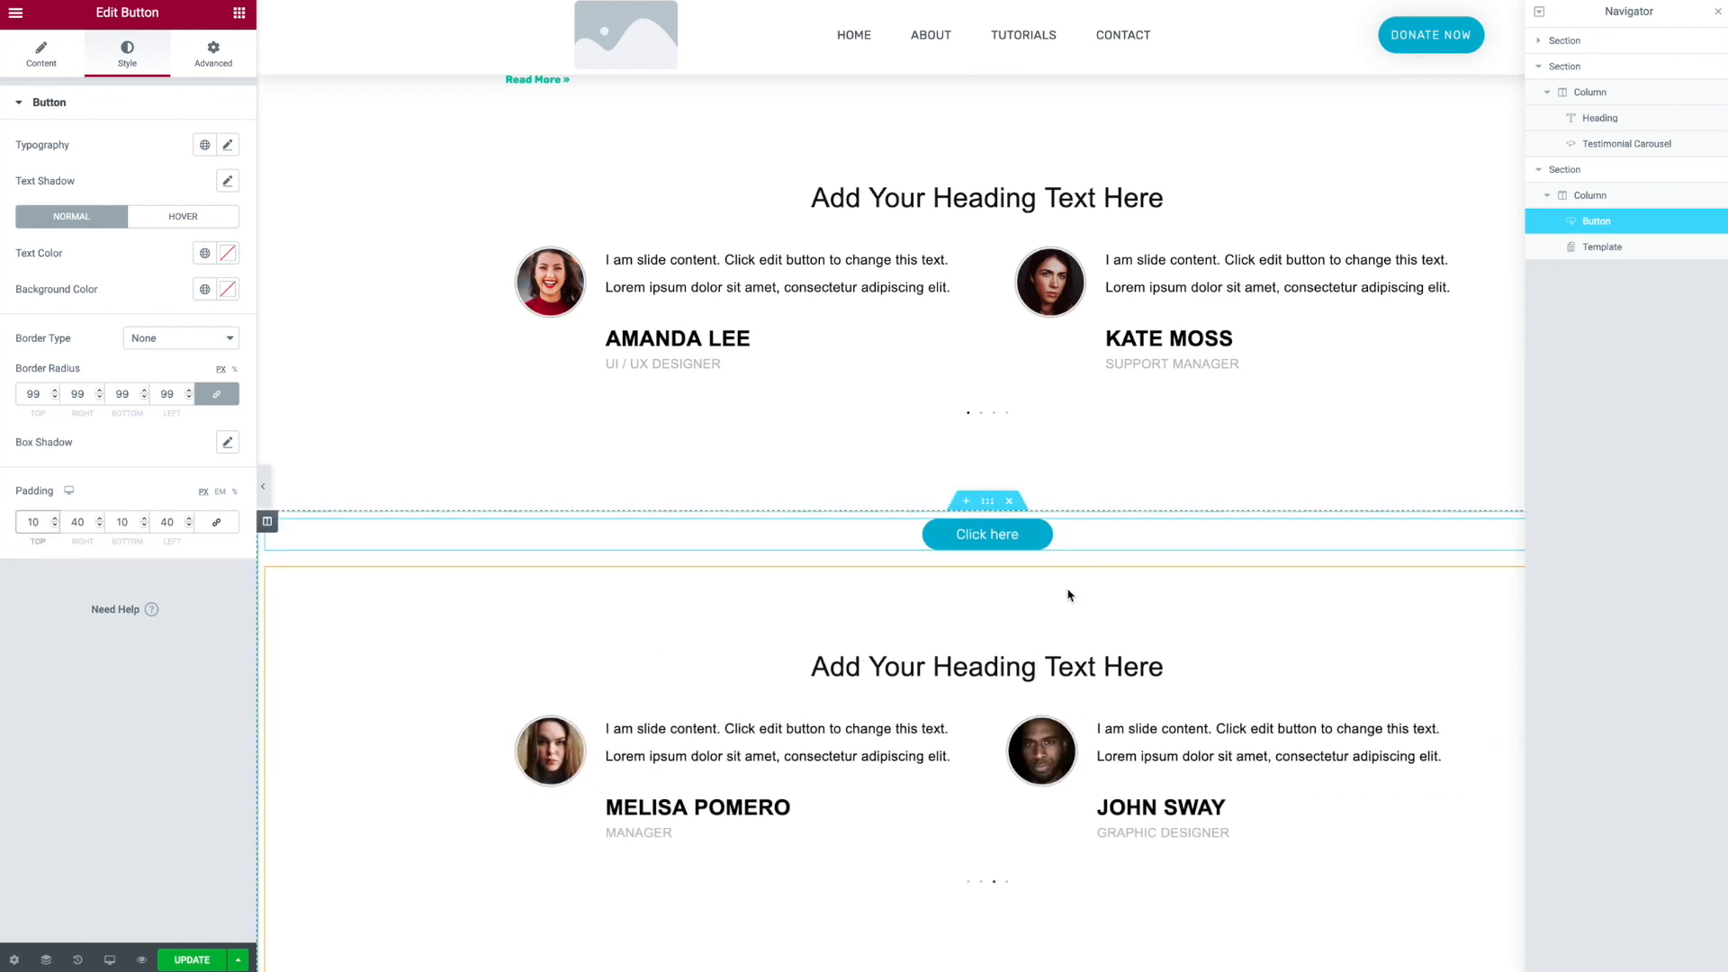
# - Save the button as a global widget named Action Button
pyautogui.rightClick(1096, 540)
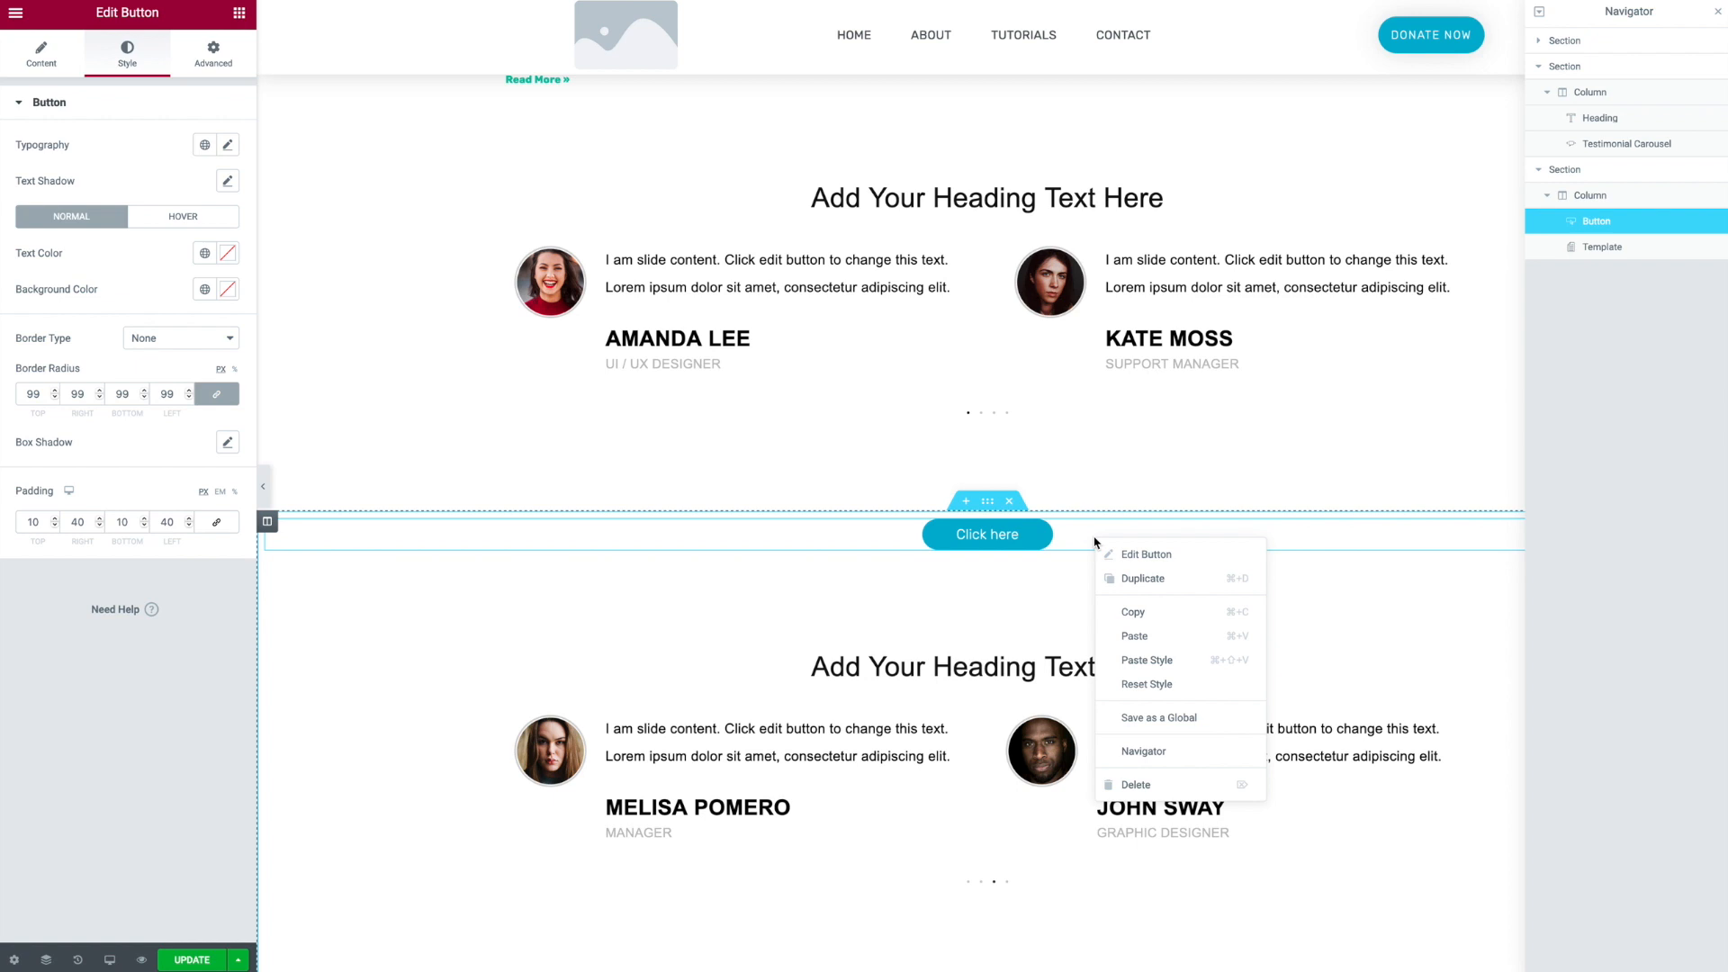
pyautogui.click(1150, 719)
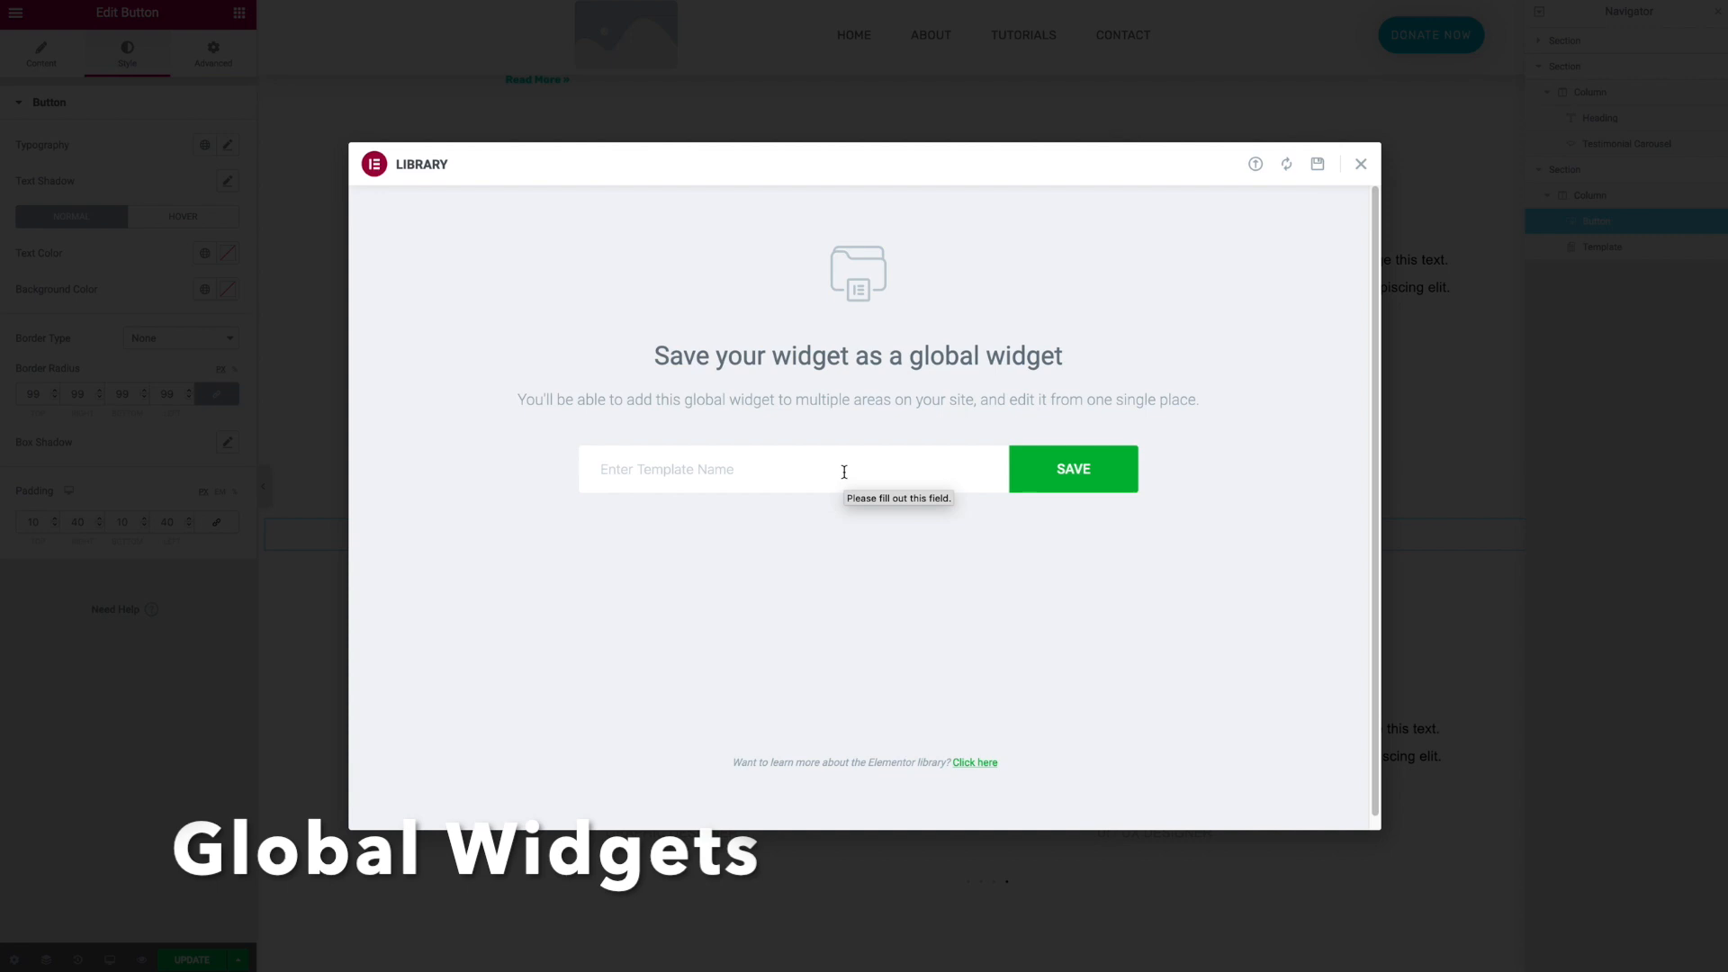
pyautogui.write('Action Button')
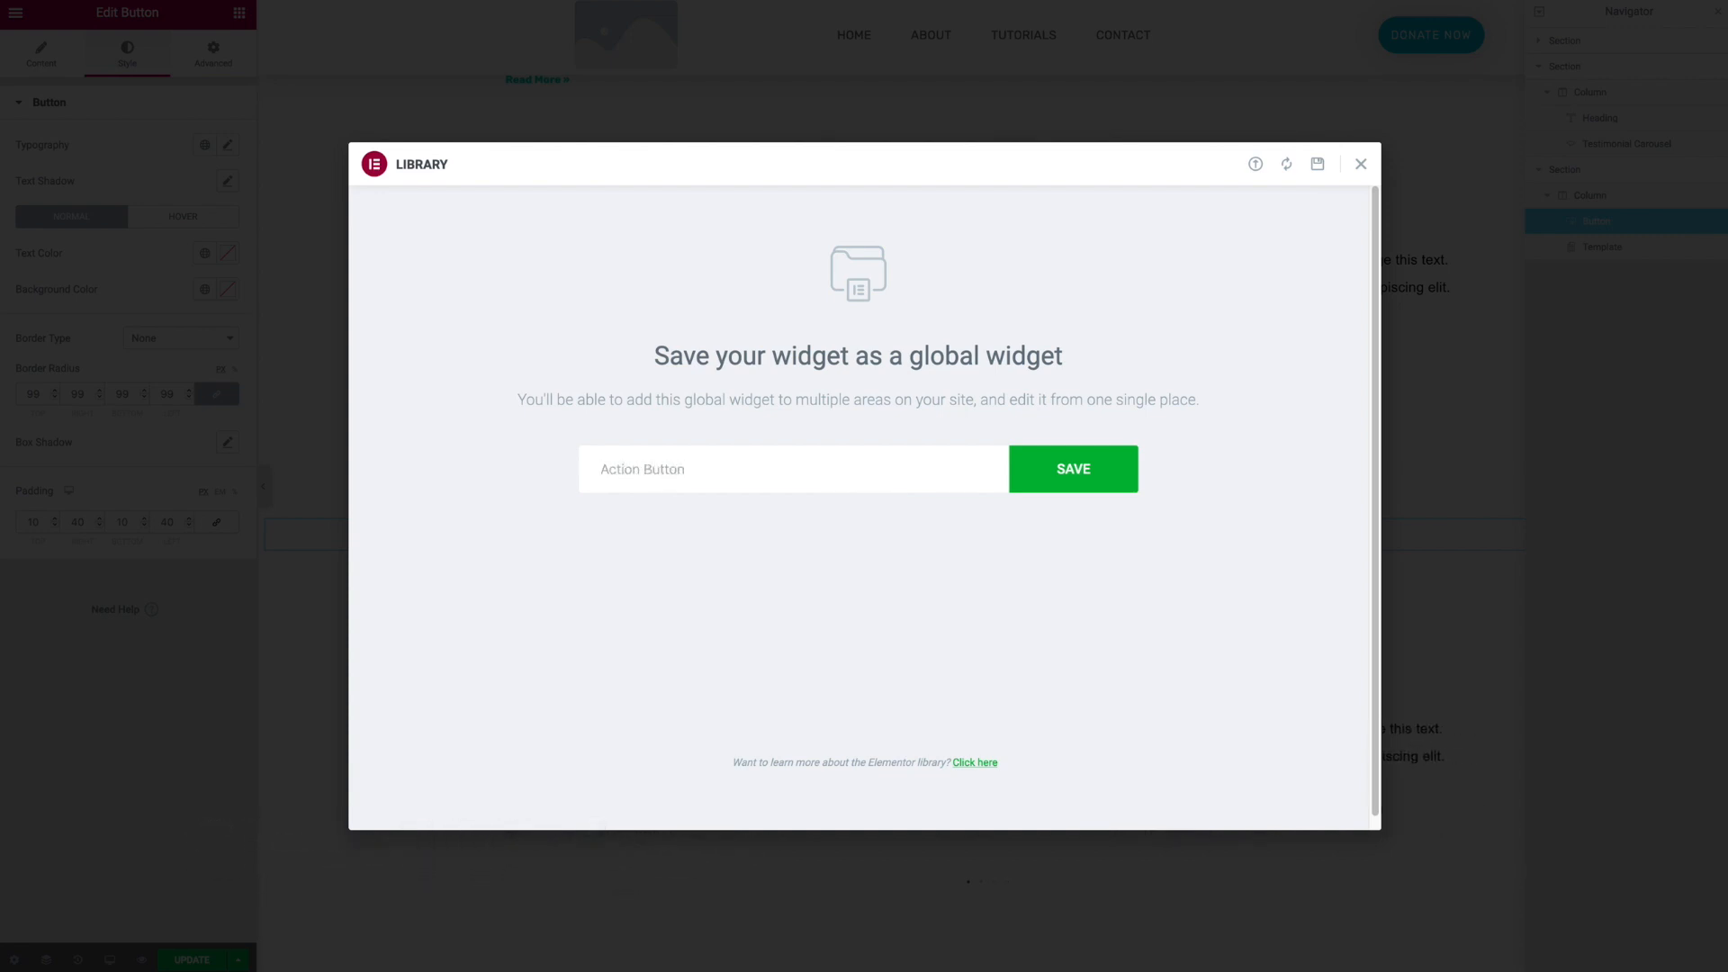
pyautogui.press('Return')
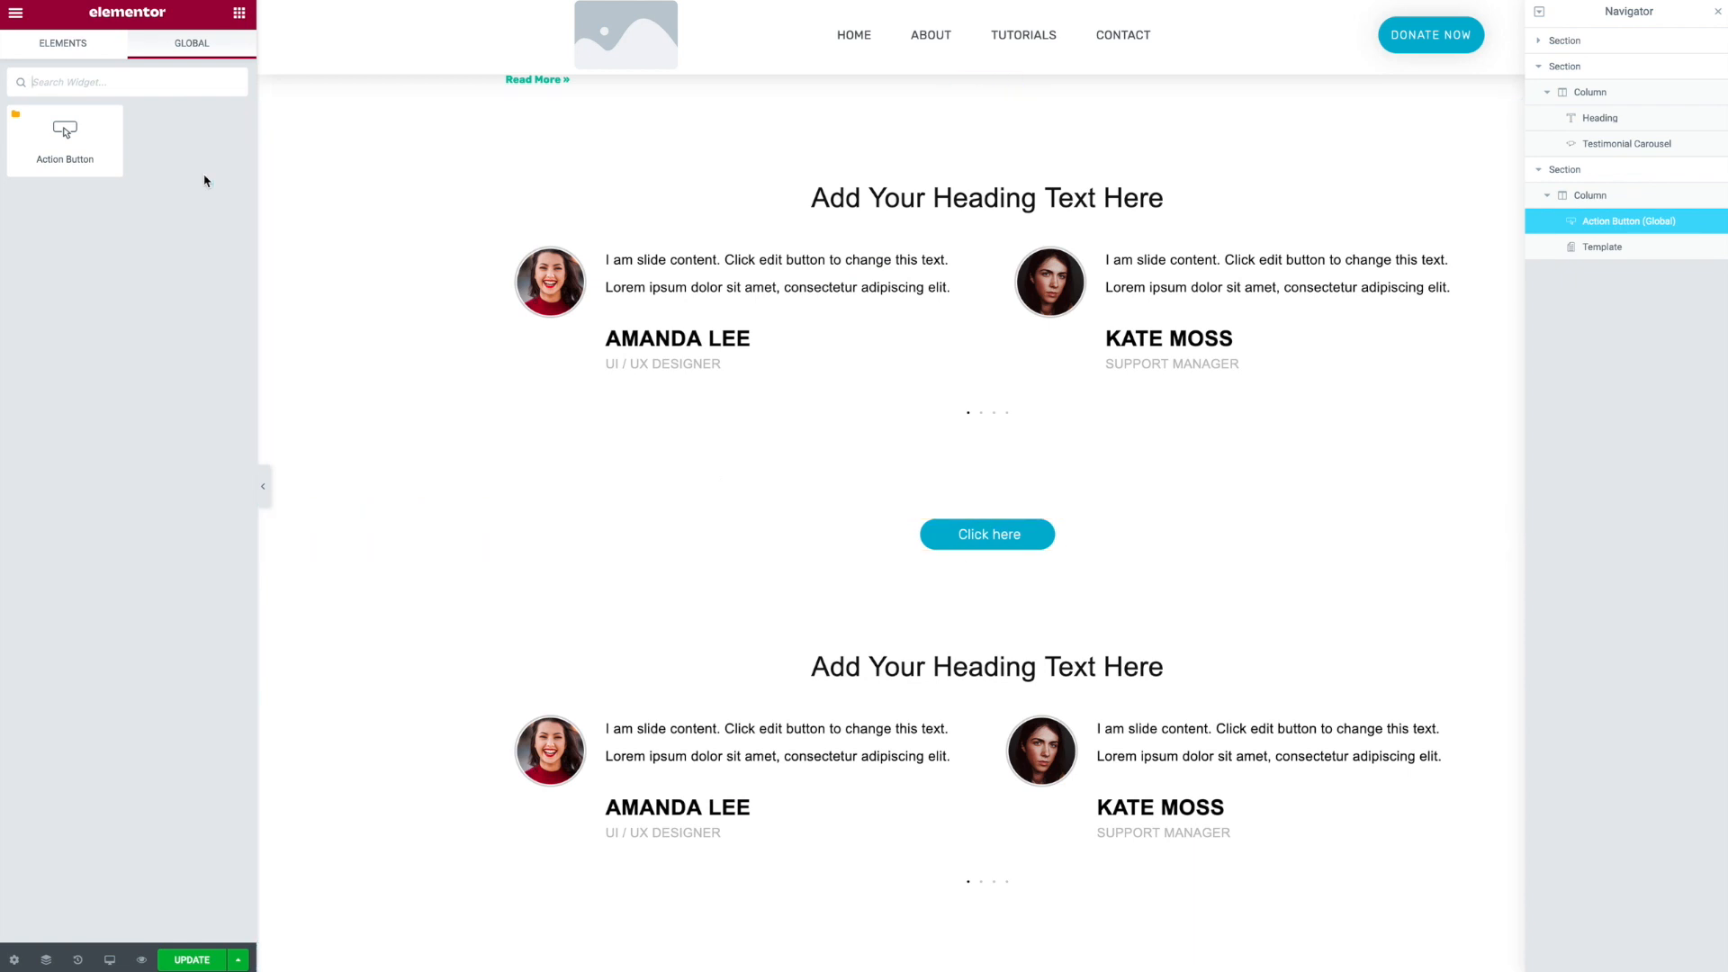
# - Insert the Action Button global widget between the heading and testimonial carousel in the section above
pyautogui.click(72, 54)
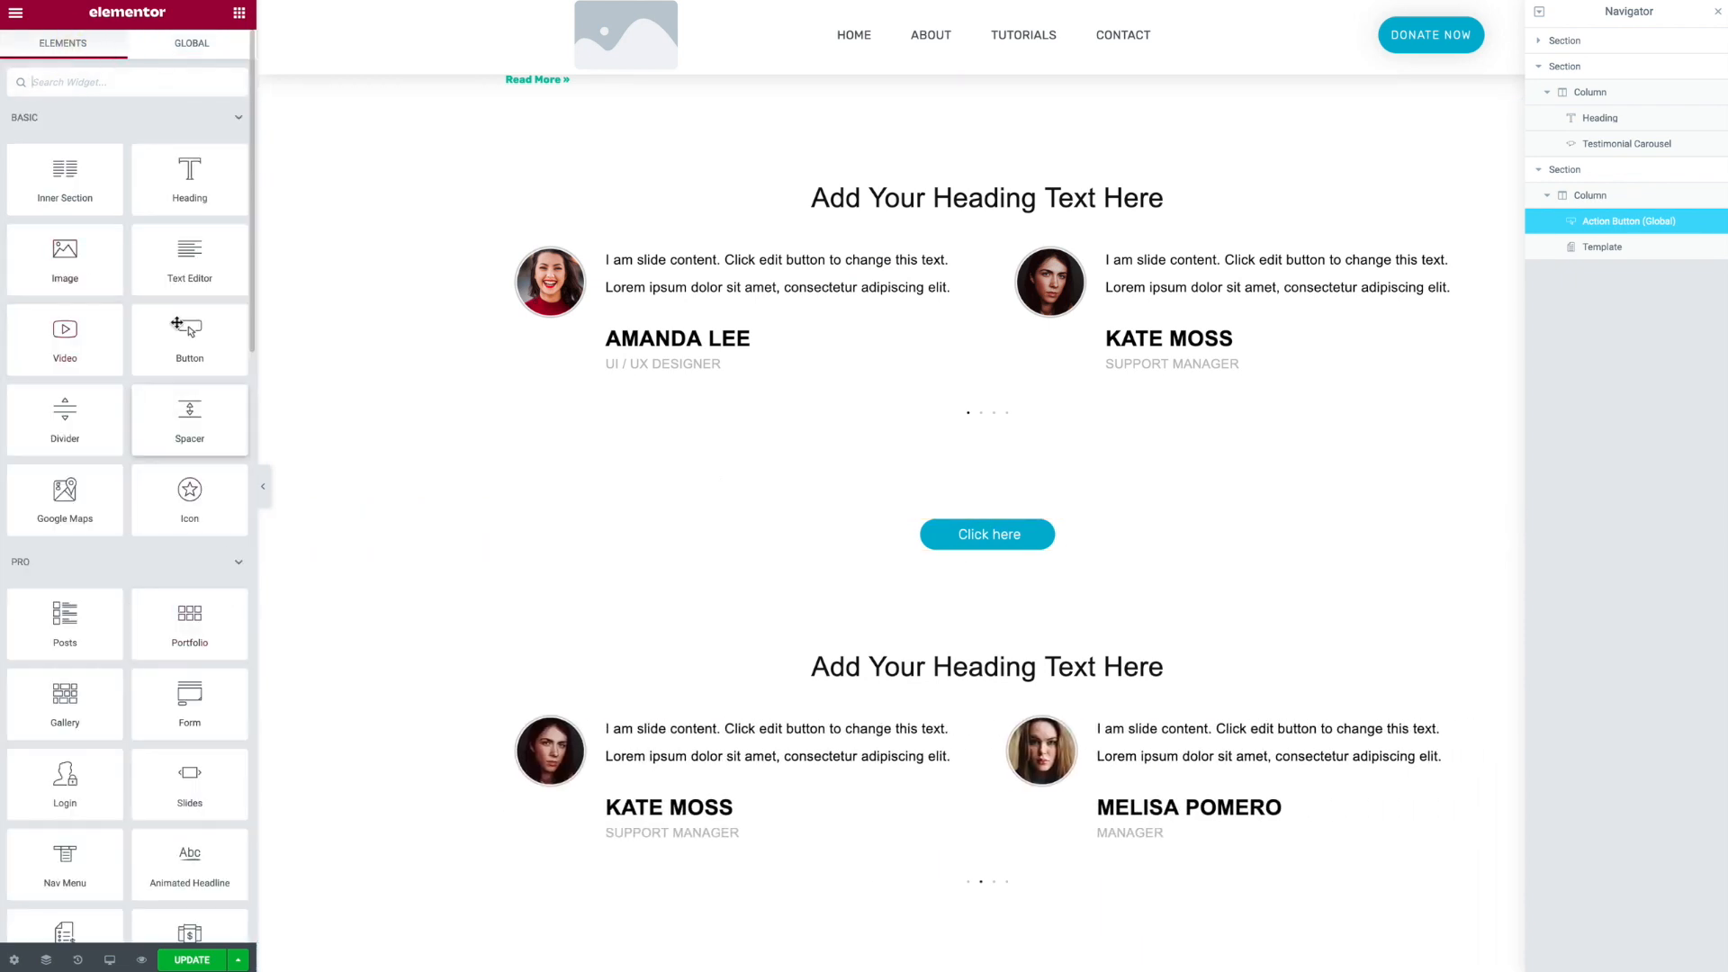
pyautogui.click(200, 48)
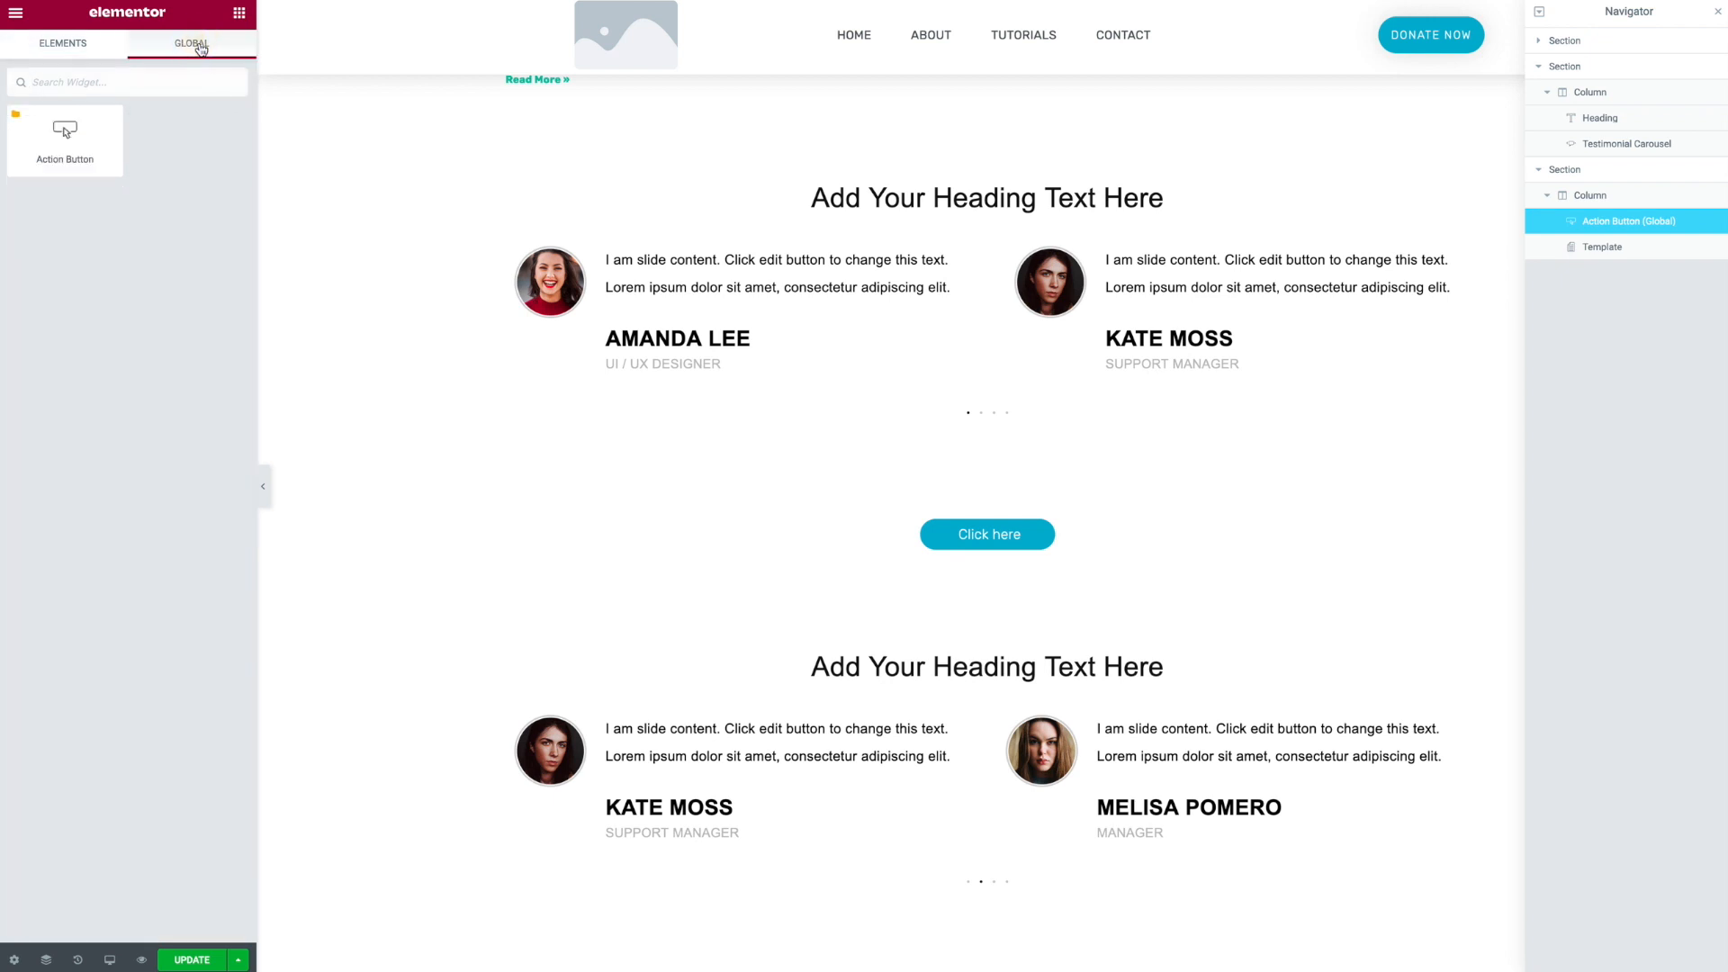
pyautogui.moveTo(108, 177); pyautogui.dragTo(891, 259)
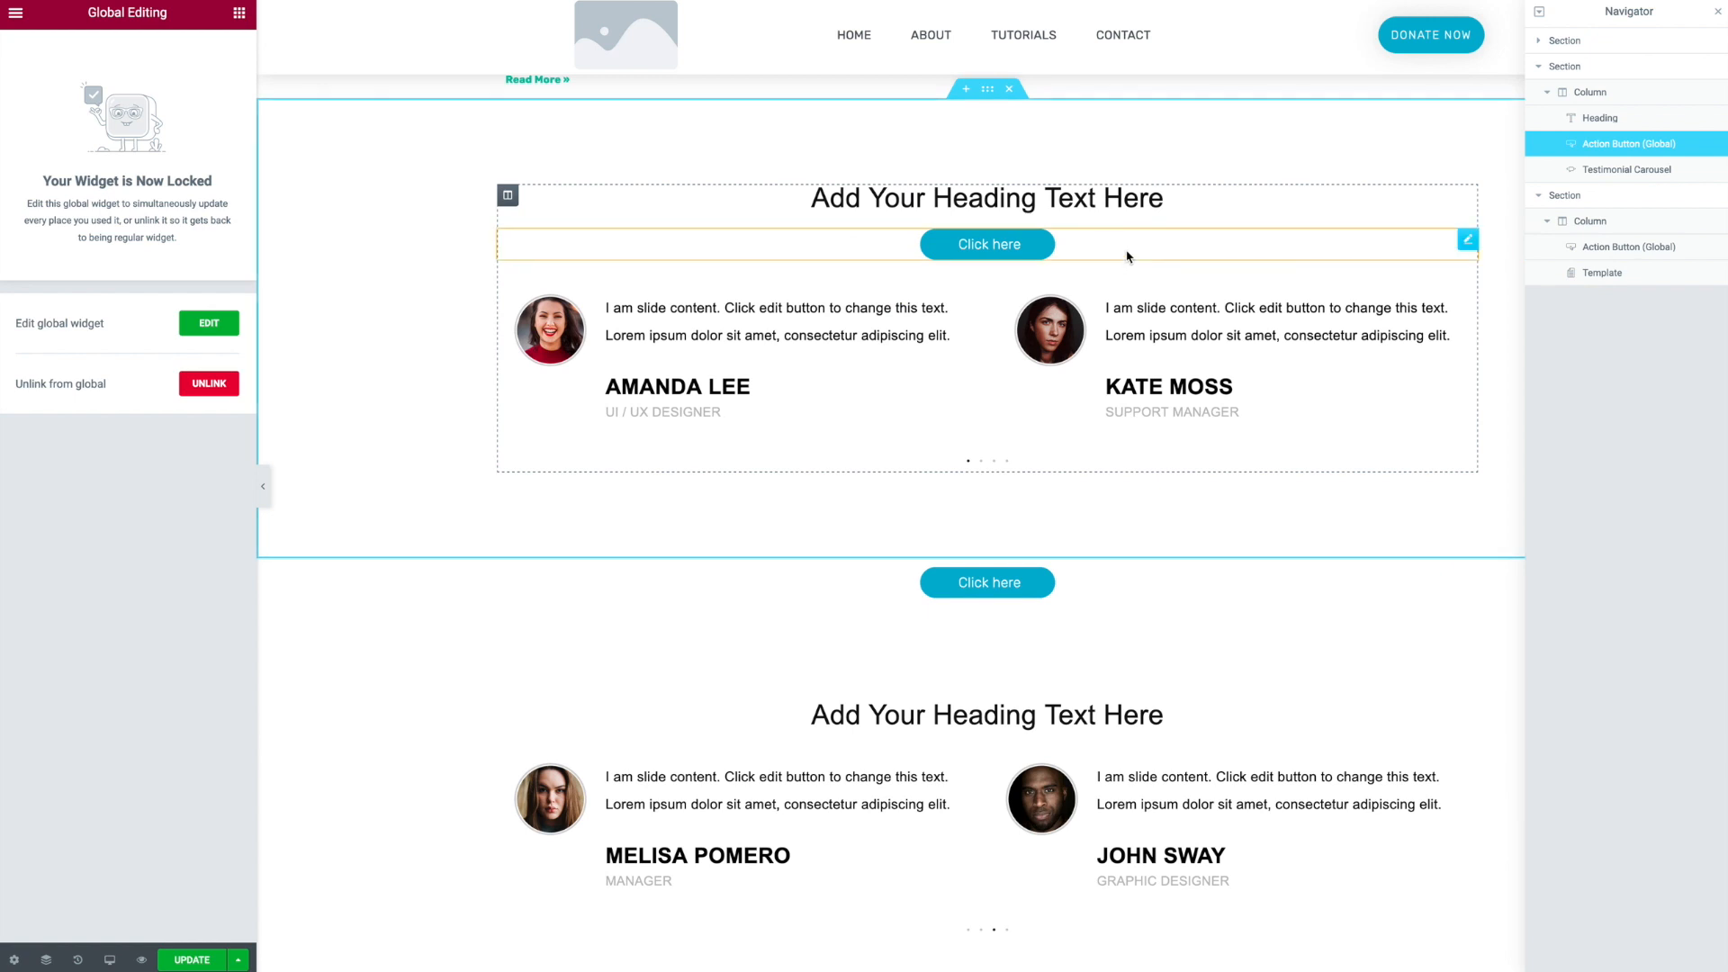
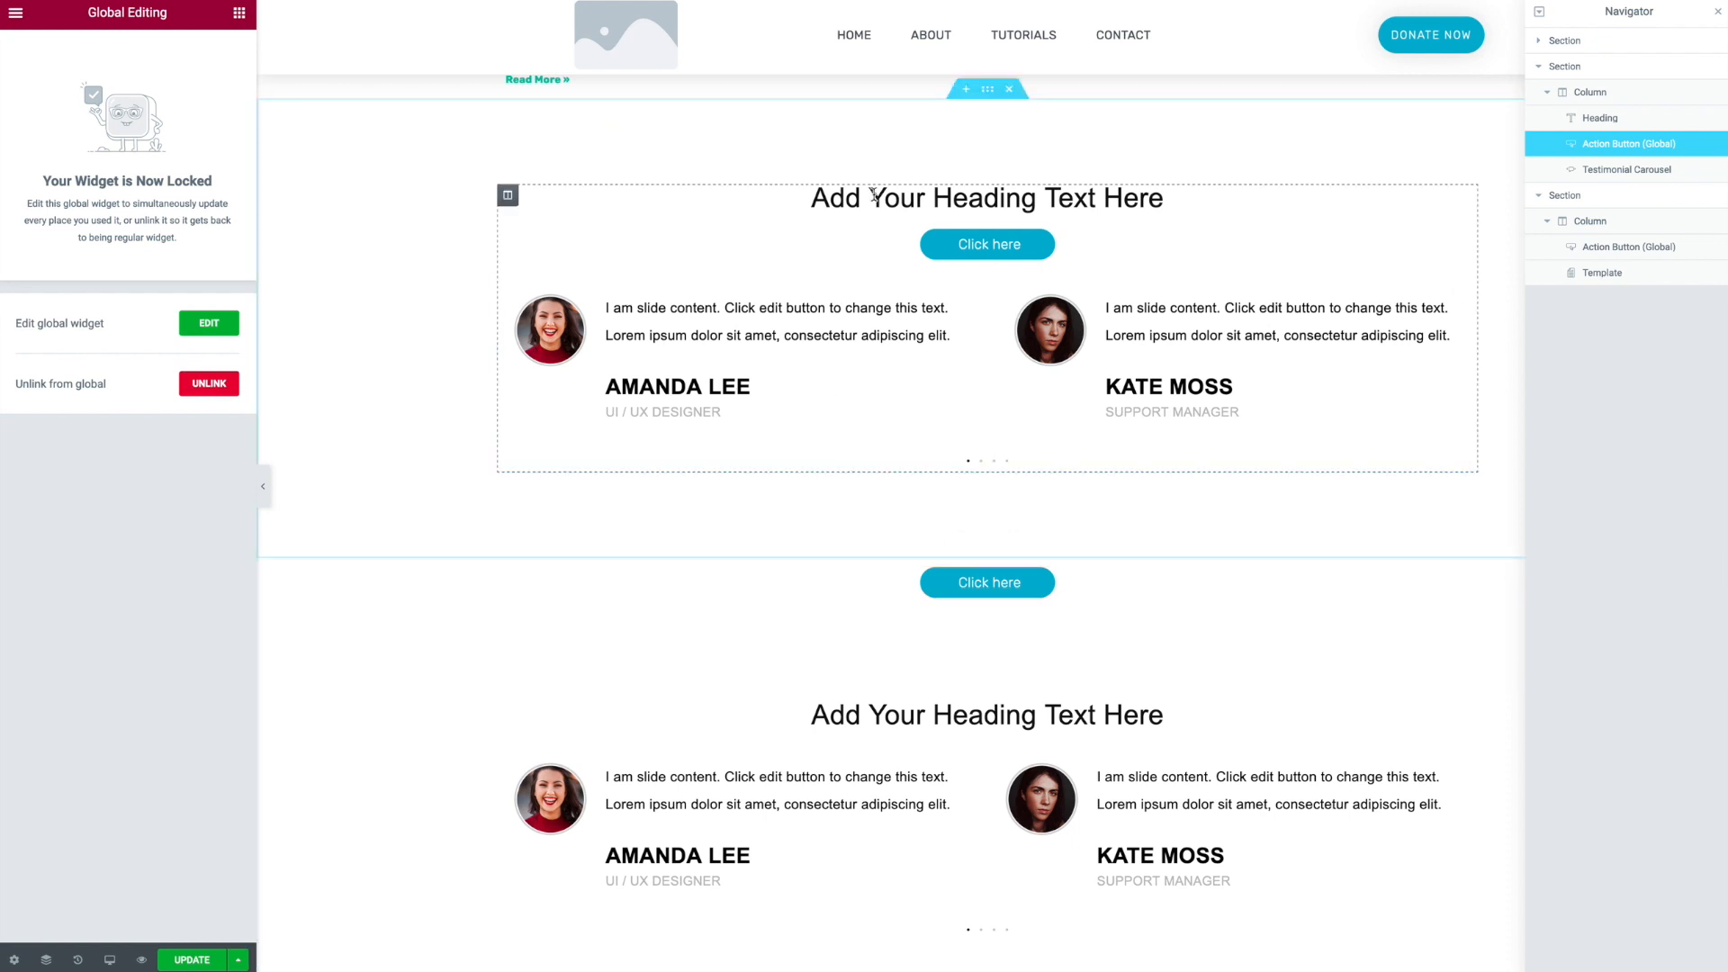
# - Edit the Action Button global widget, set its background color to the global Magenta color, and update it
pyautogui.click(210, 322)
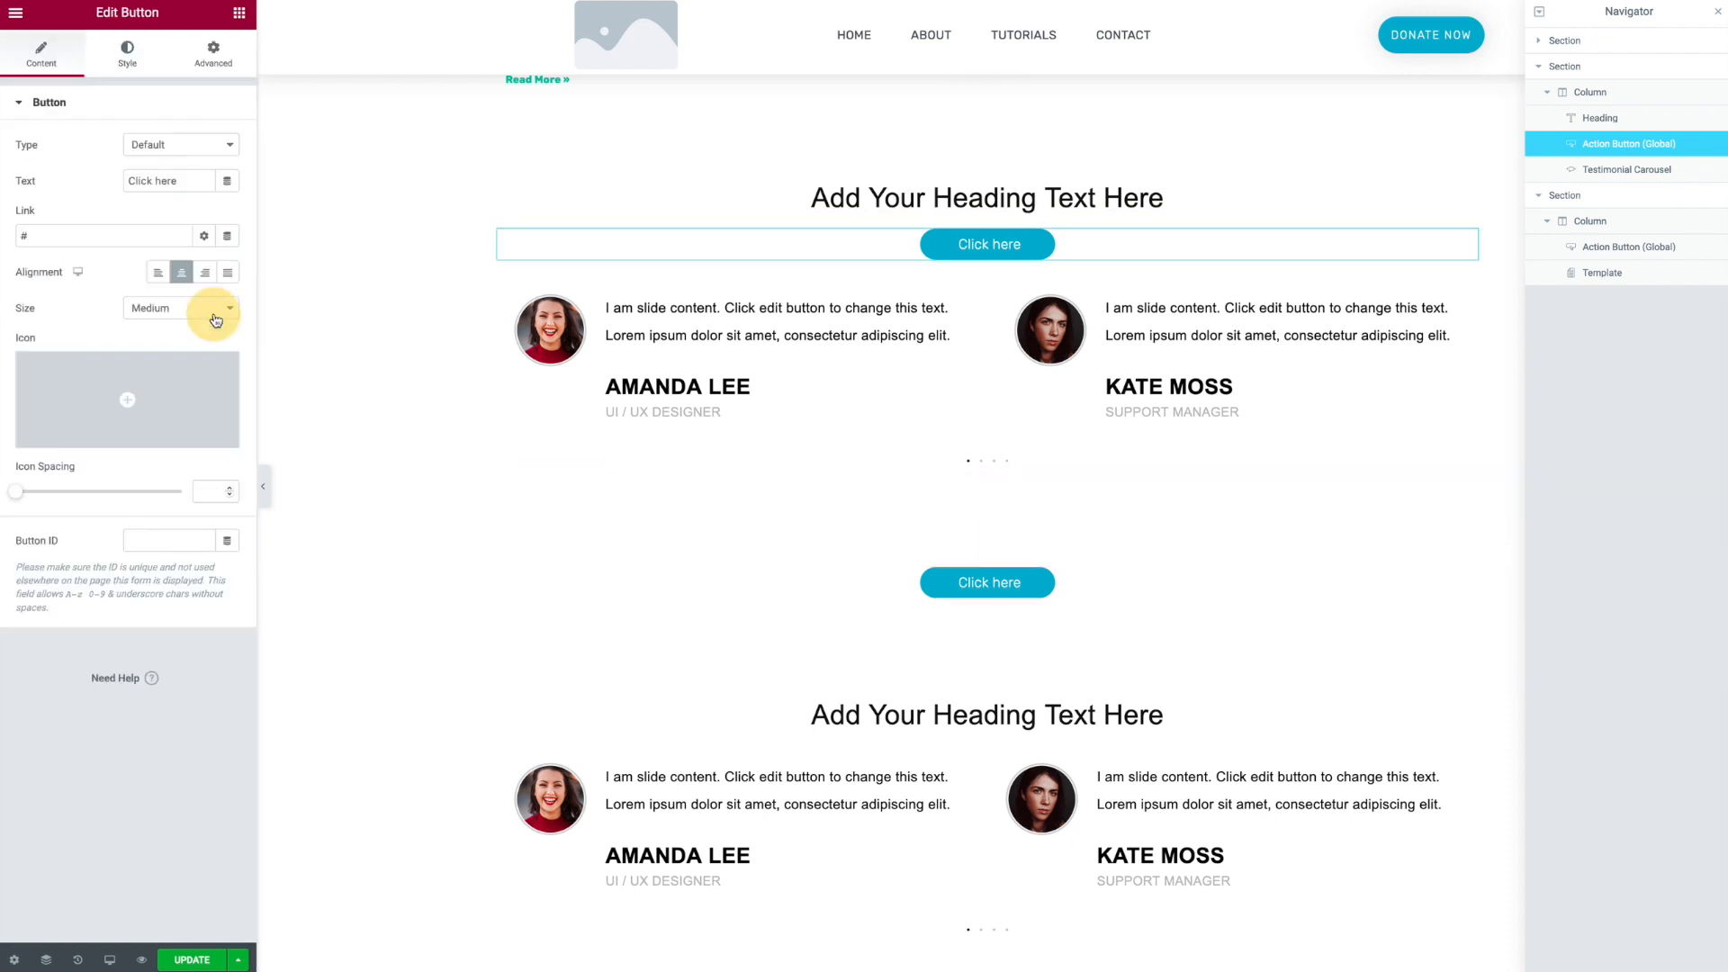
pyautogui.click(133, 70)
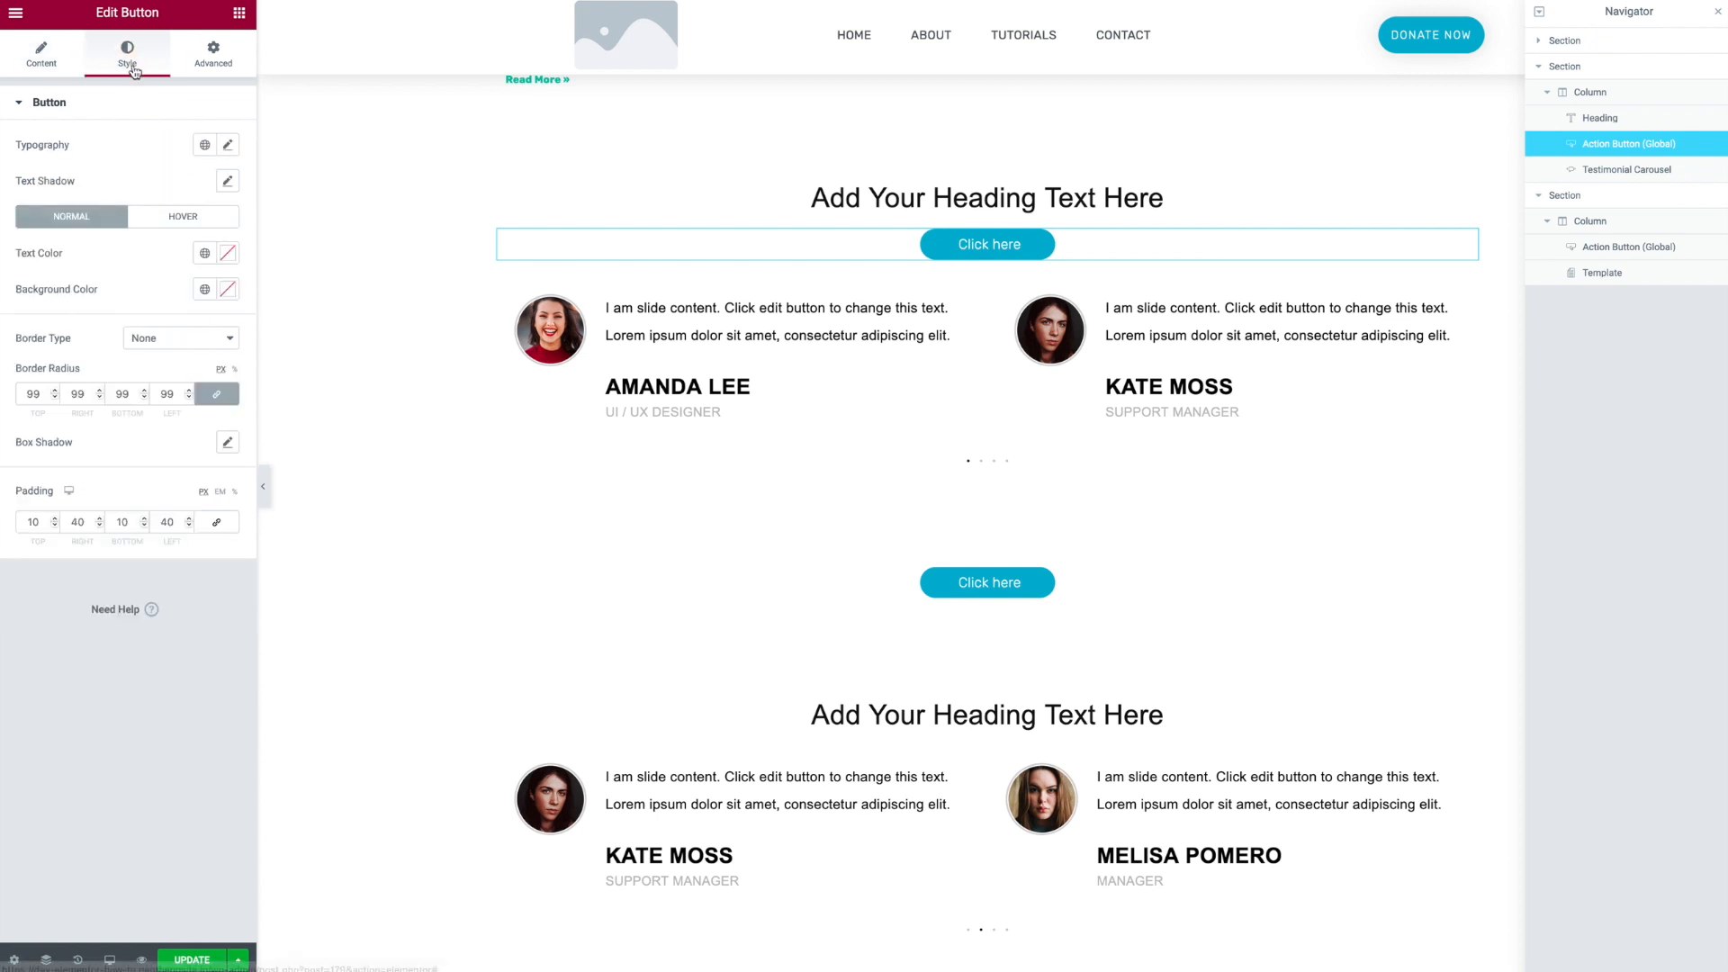
pyautogui.click(205, 145)
pyautogui.click(135, 135)
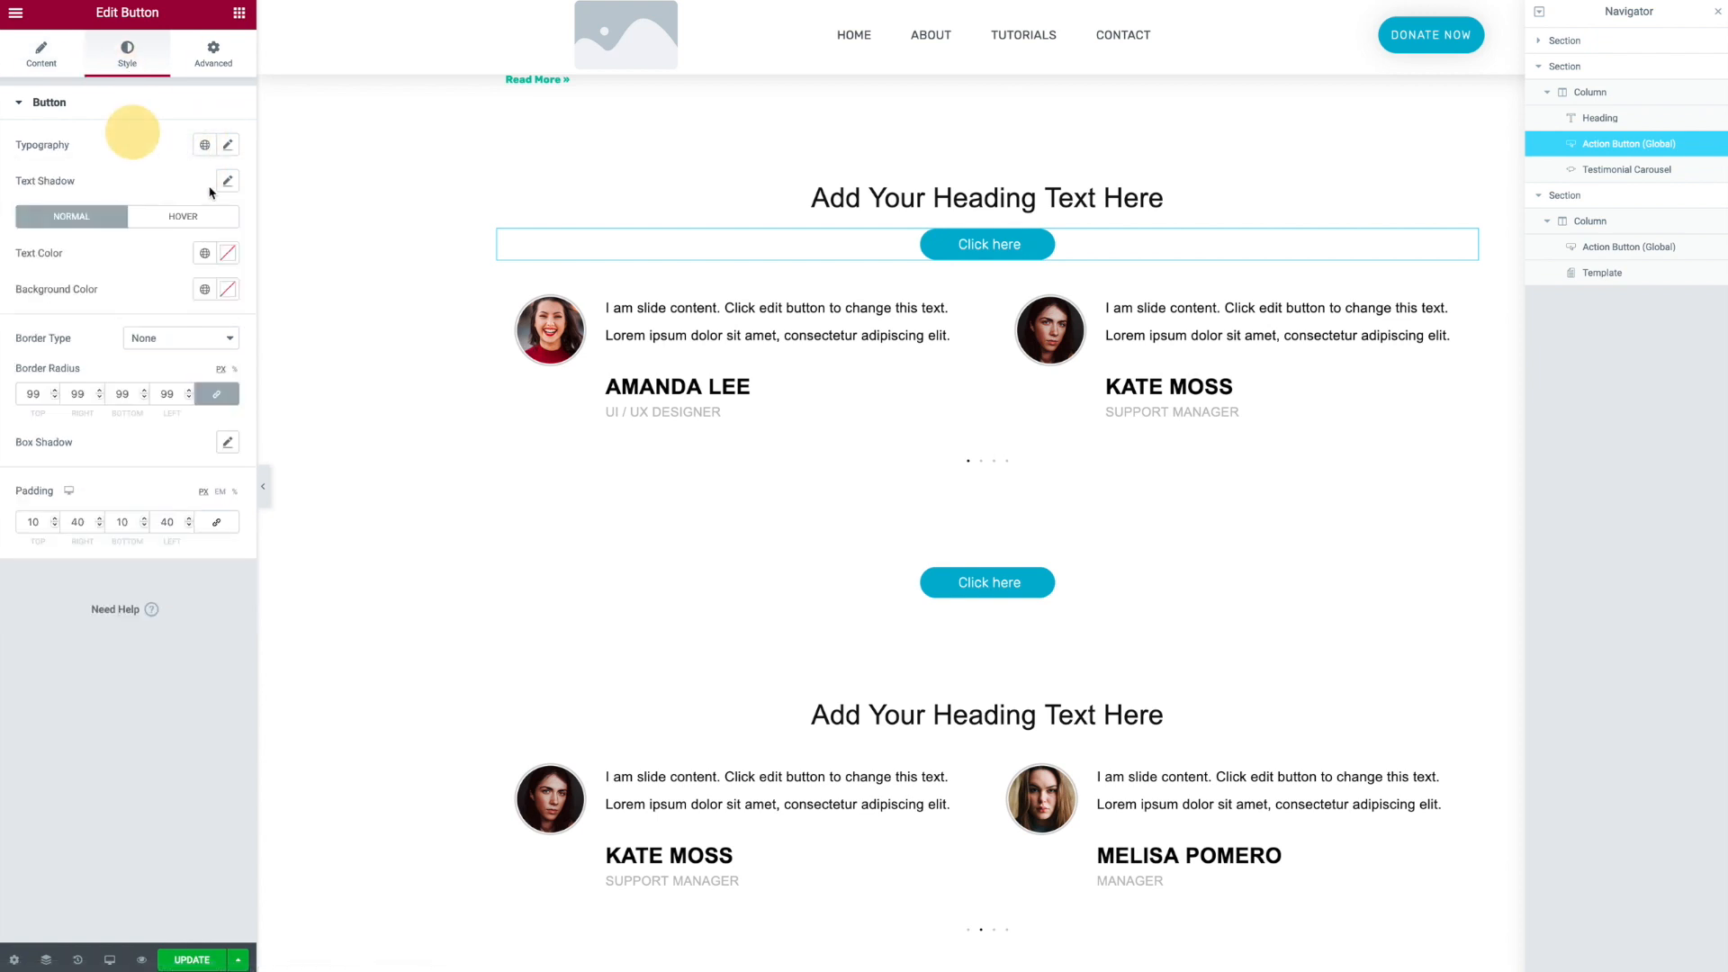
pyautogui.click(205, 289)
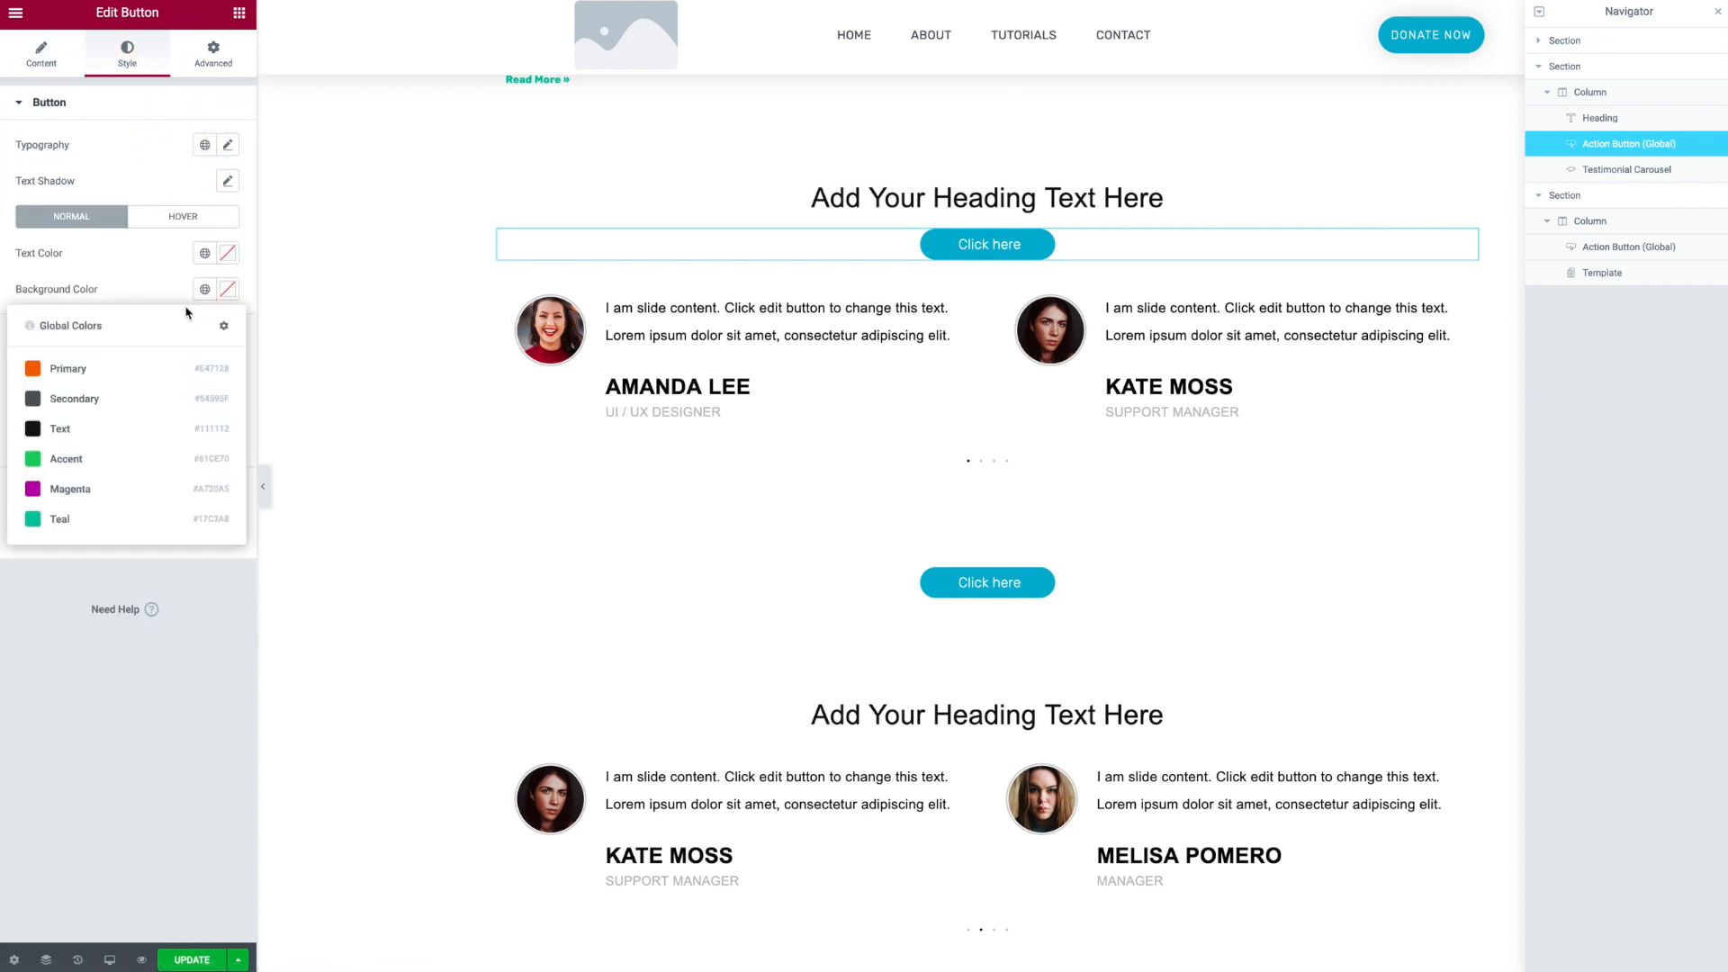
pyautogui.click(59, 489)
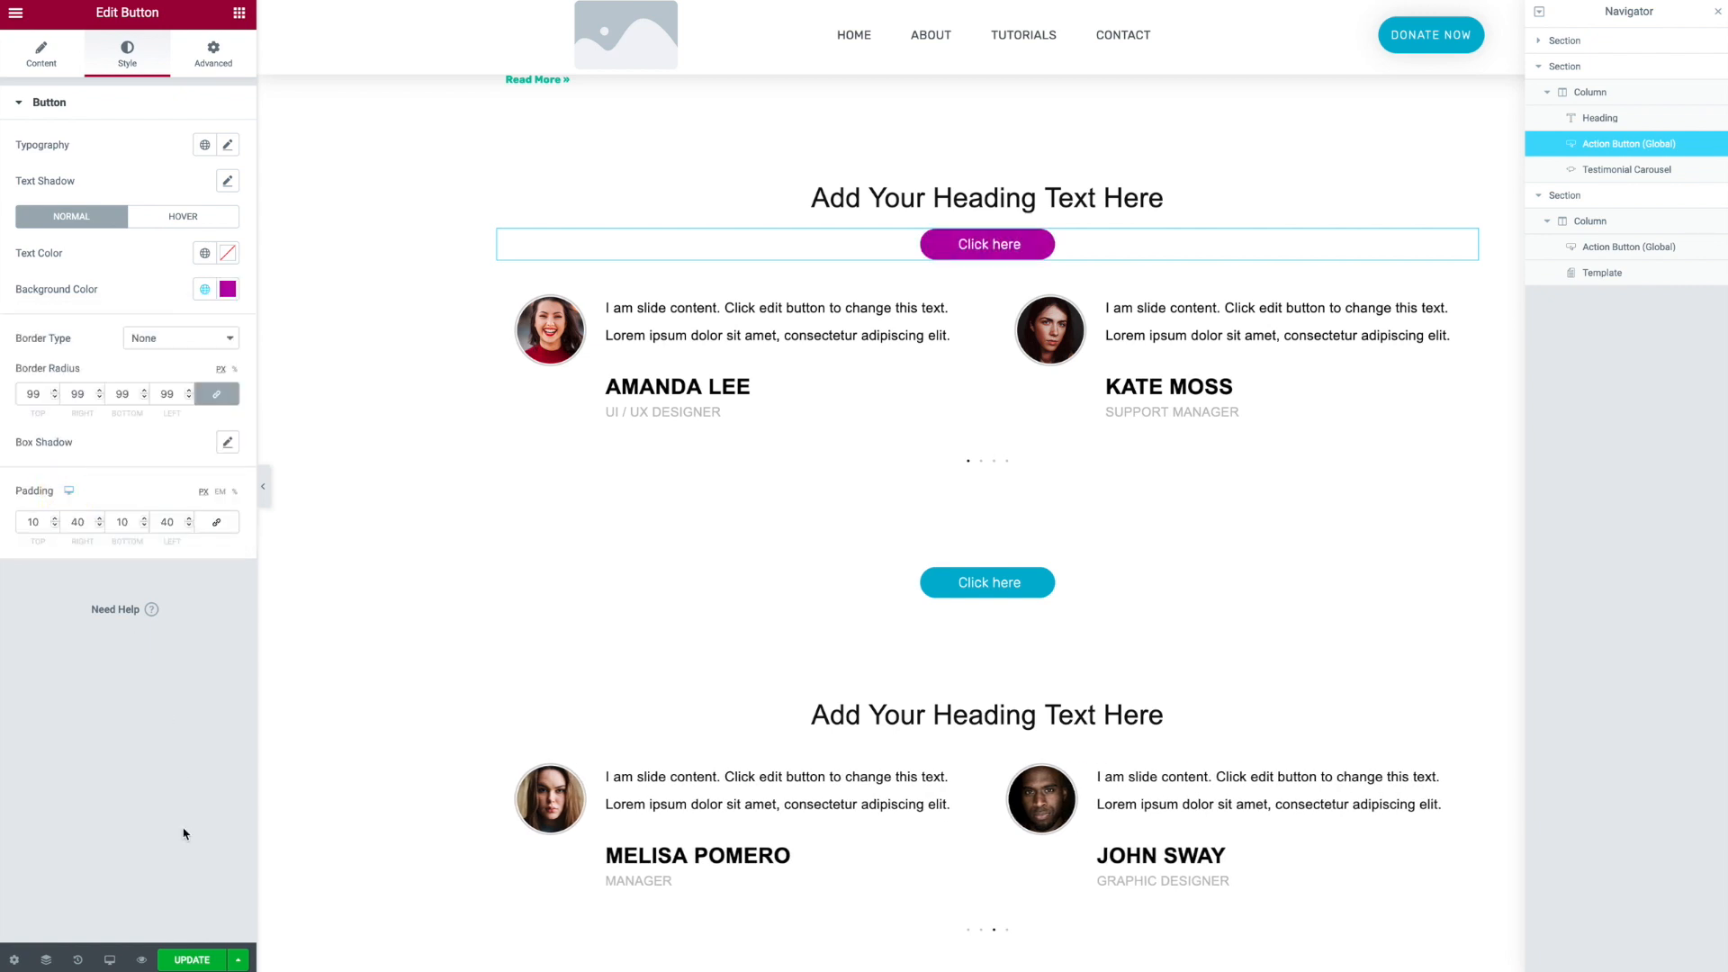
pyautogui.click(207, 961)
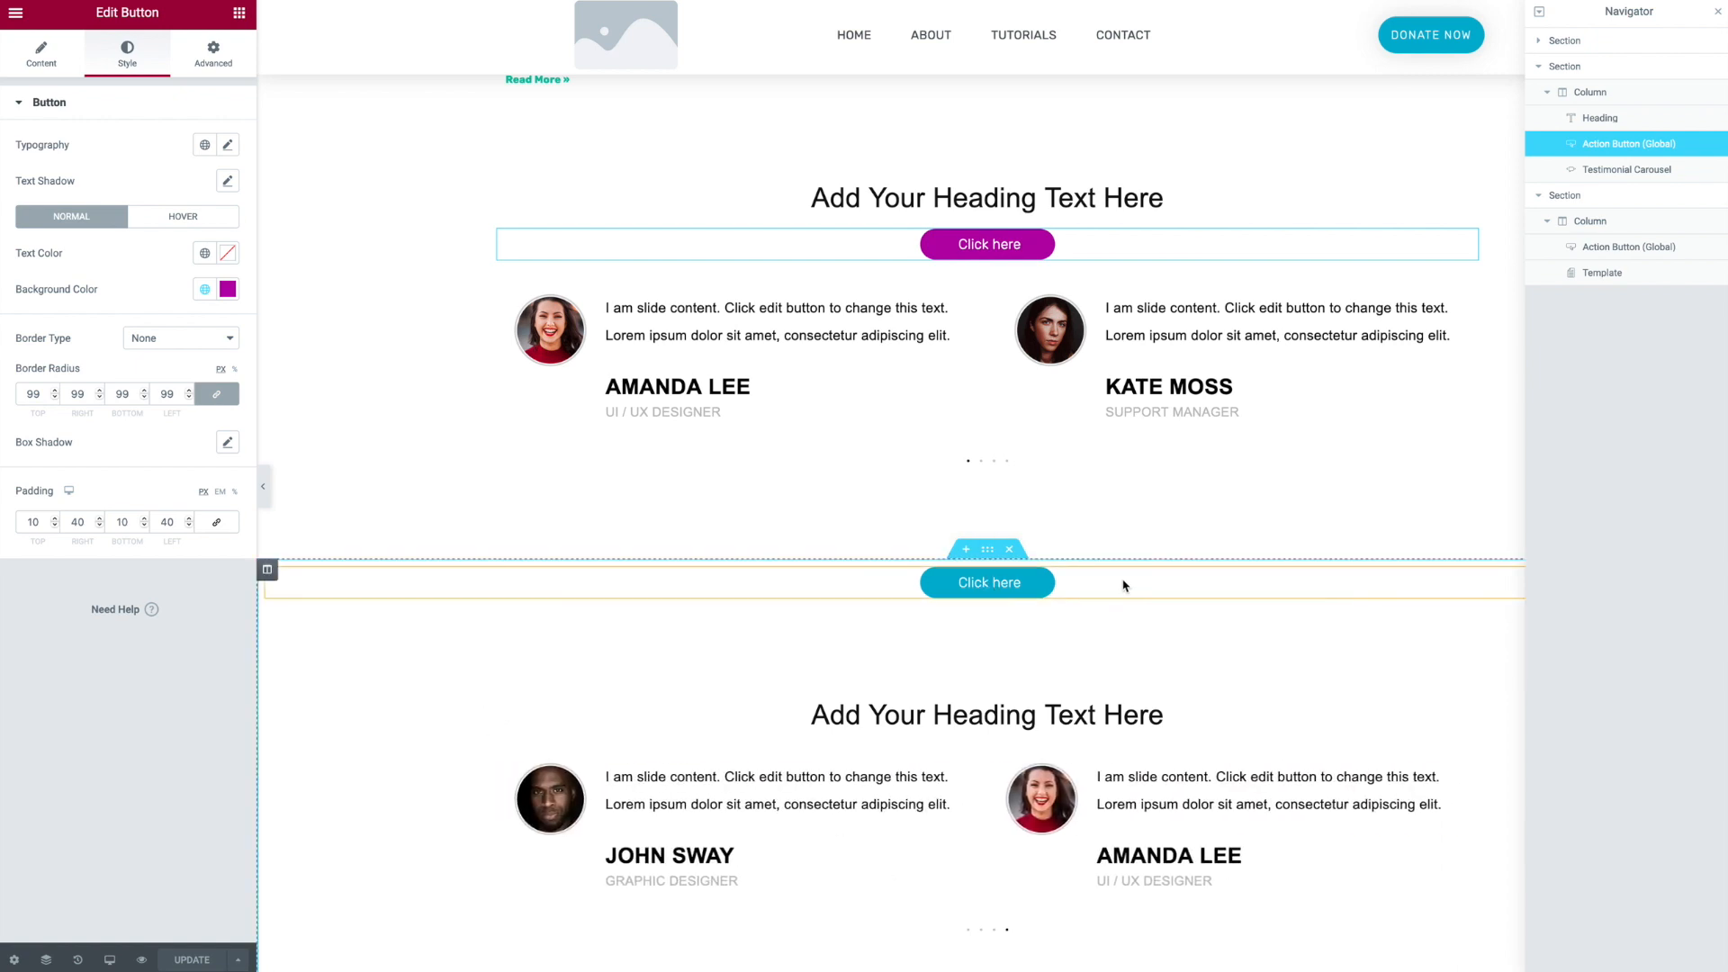
# - Reload the editor and scroll through the page to check both Action Button instances
pyautogui.press('F5')
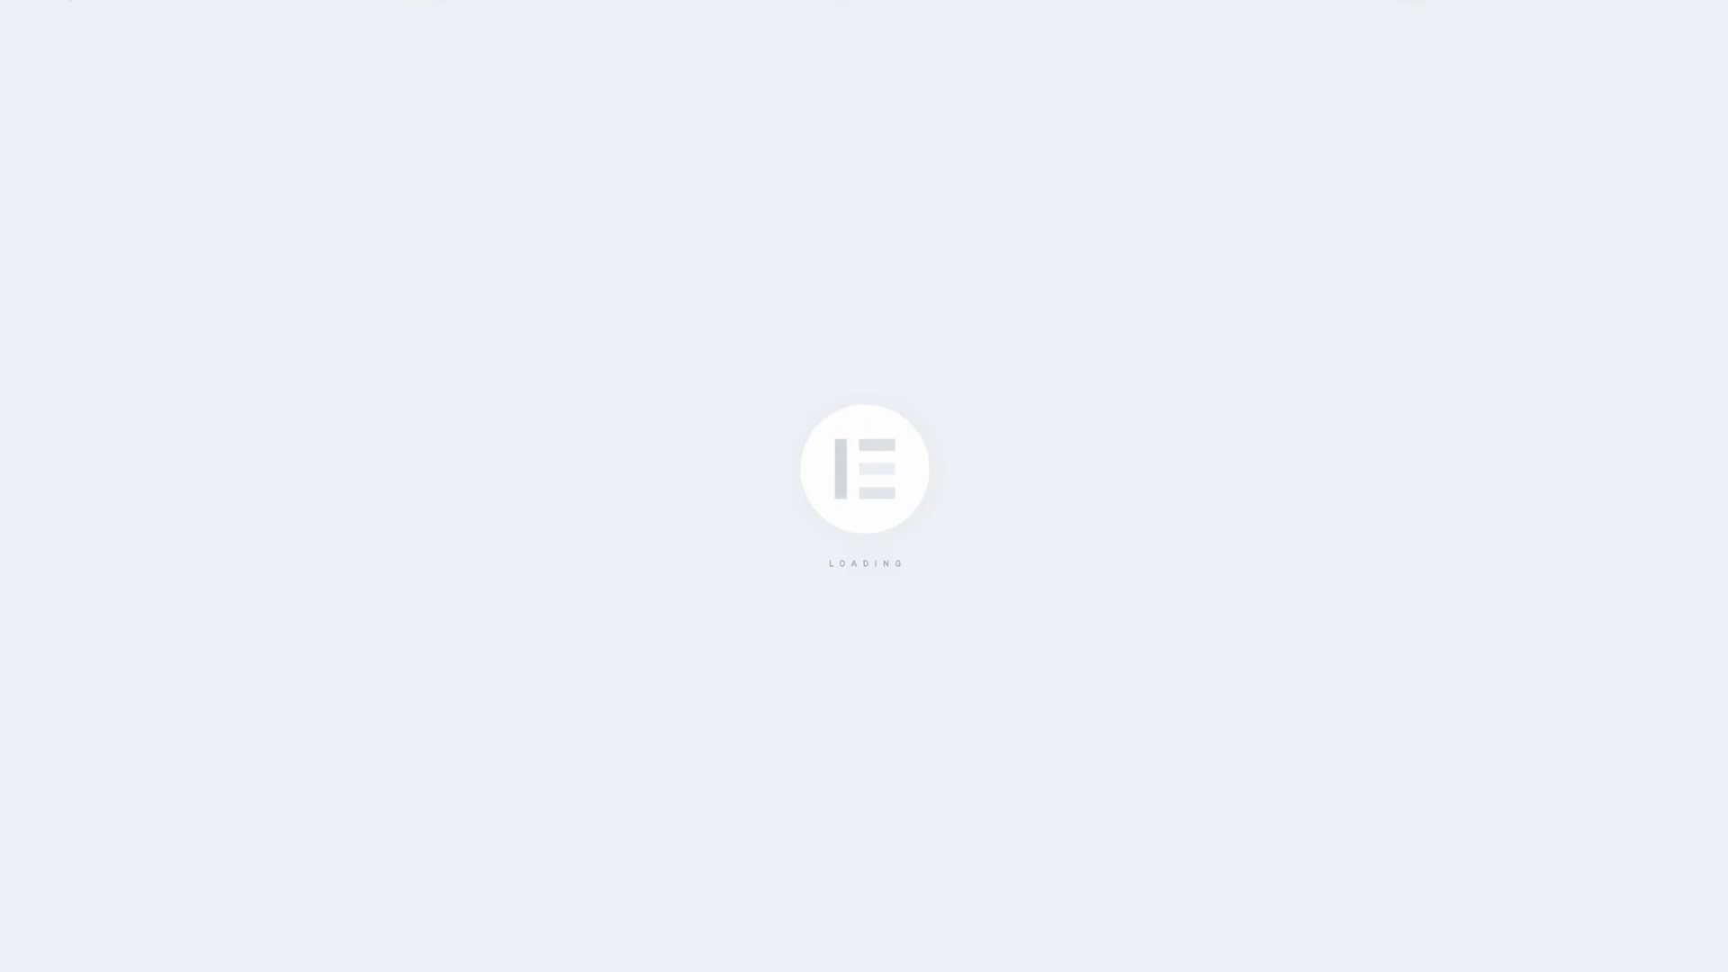
pyautogui.scroll(-1, 881, 392)
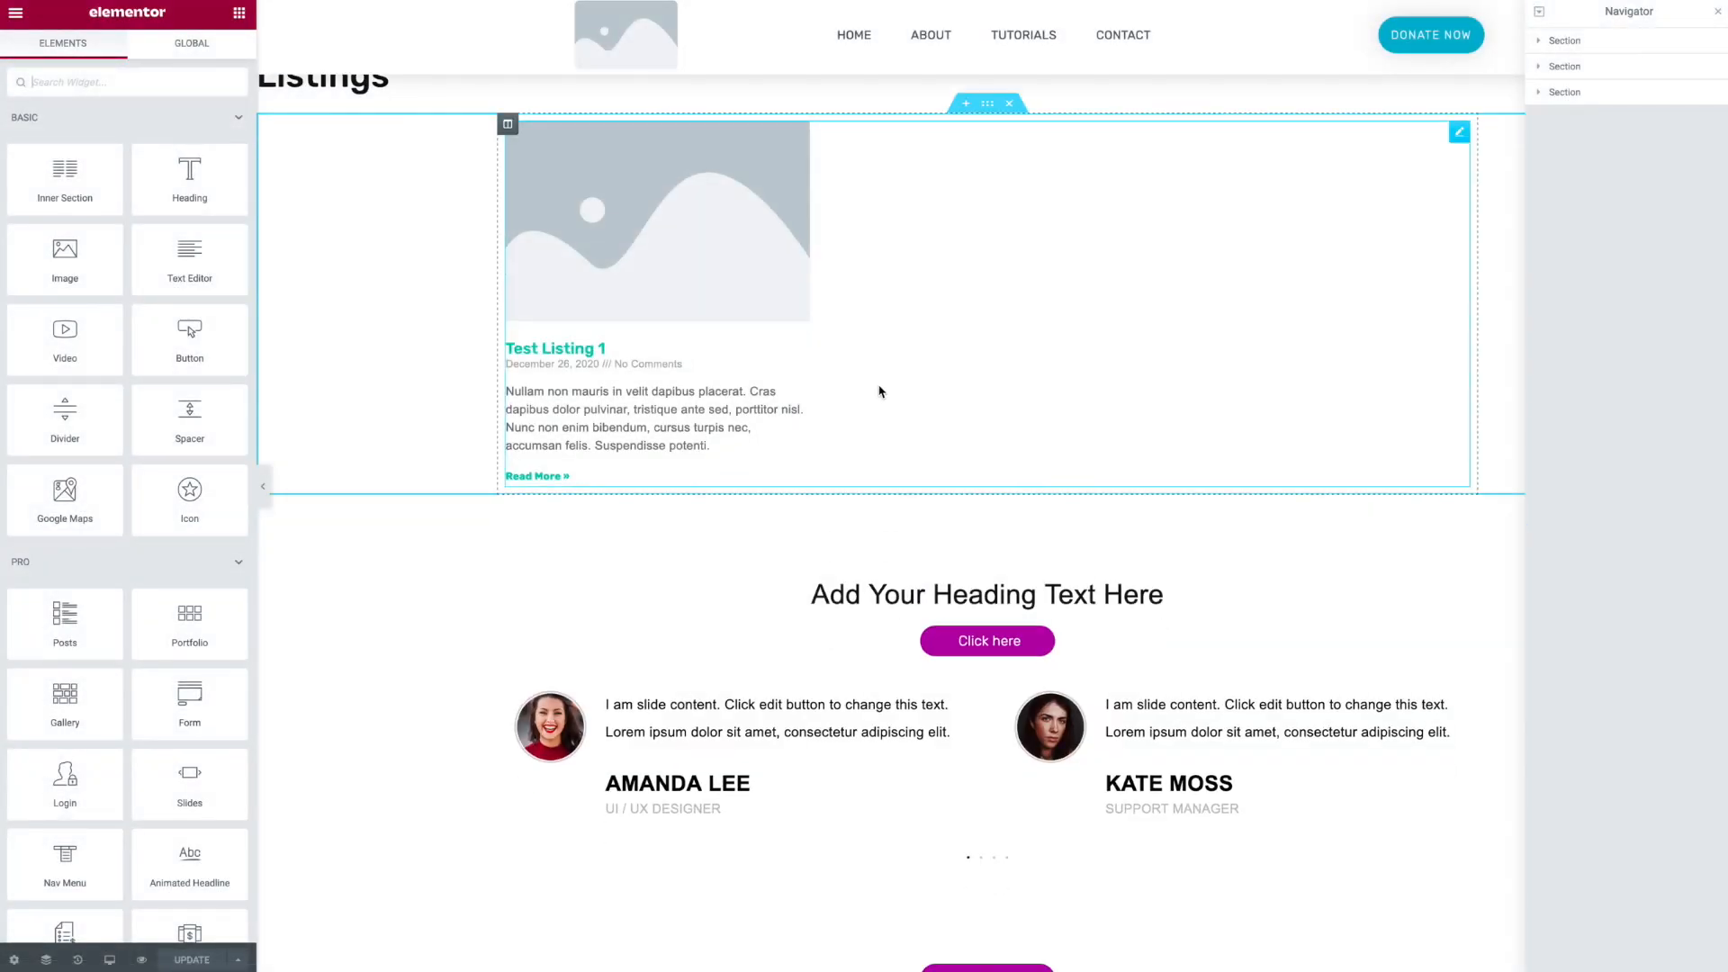
pyautogui.scroll(-6, 881, 389)
pyautogui.scroll(1, 881, 389)
pyautogui.scroll(1, 1145, 490)
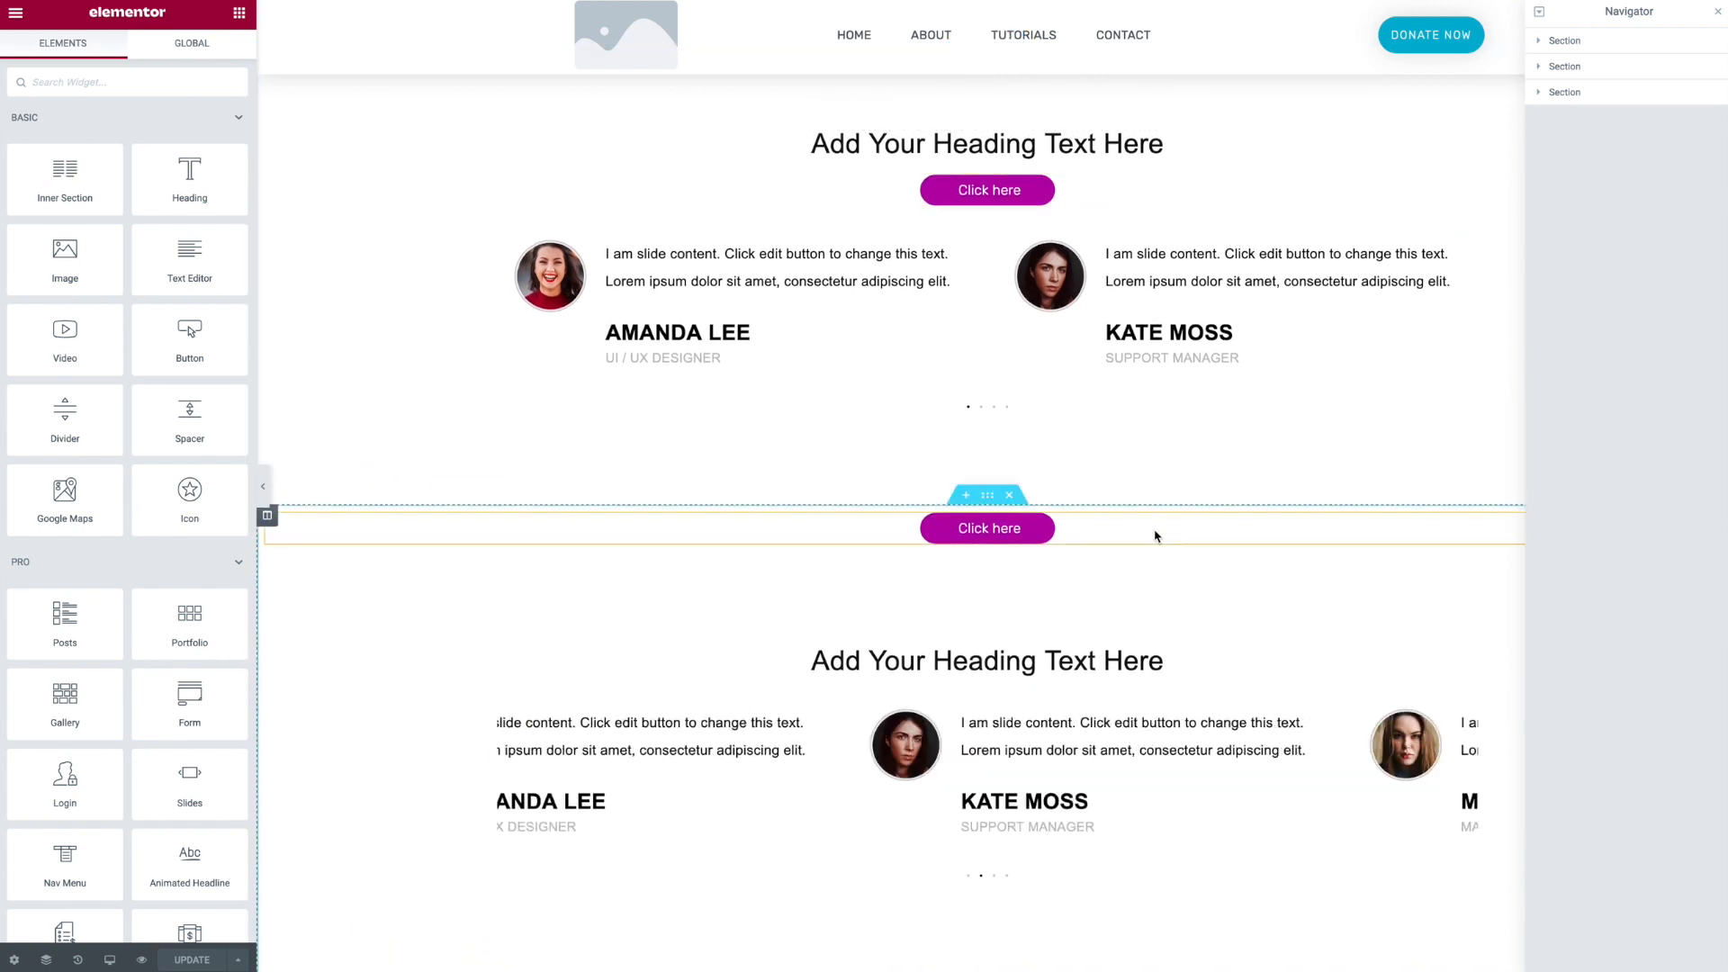
pyautogui.scroll(1, 1143, 531)
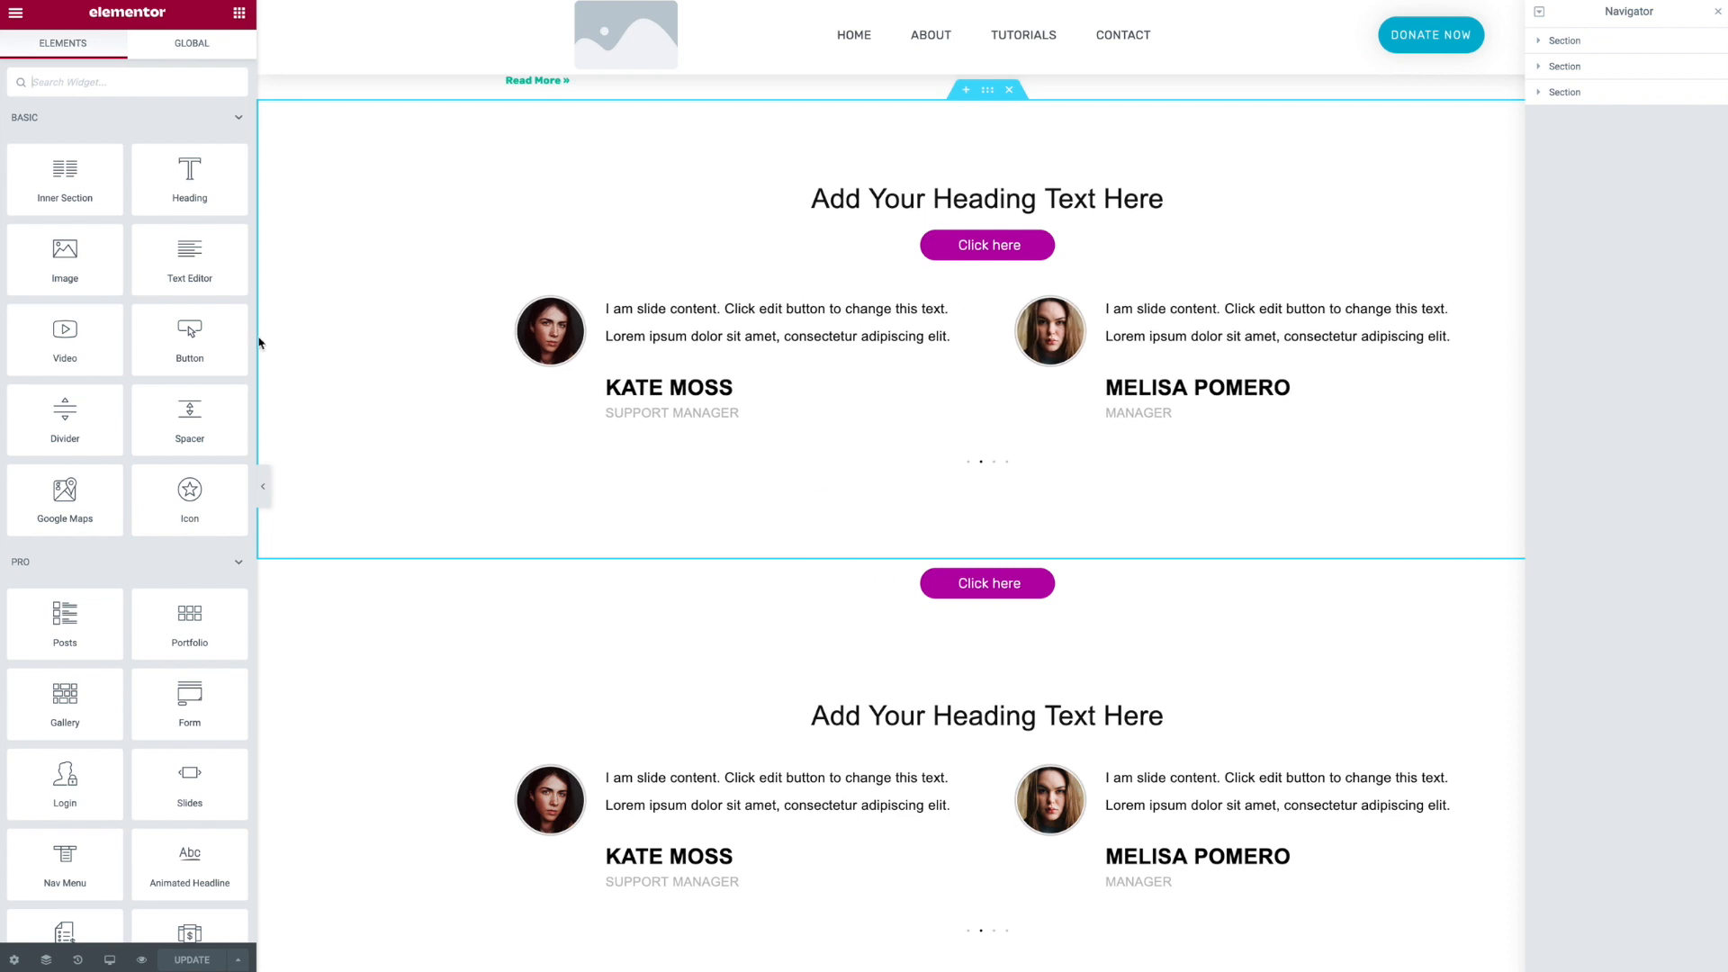
# - Exit to the WordPress dashboard and open the Saved Templates list
pyautogui.click(16, 13)
pyautogui.click(96, 322)
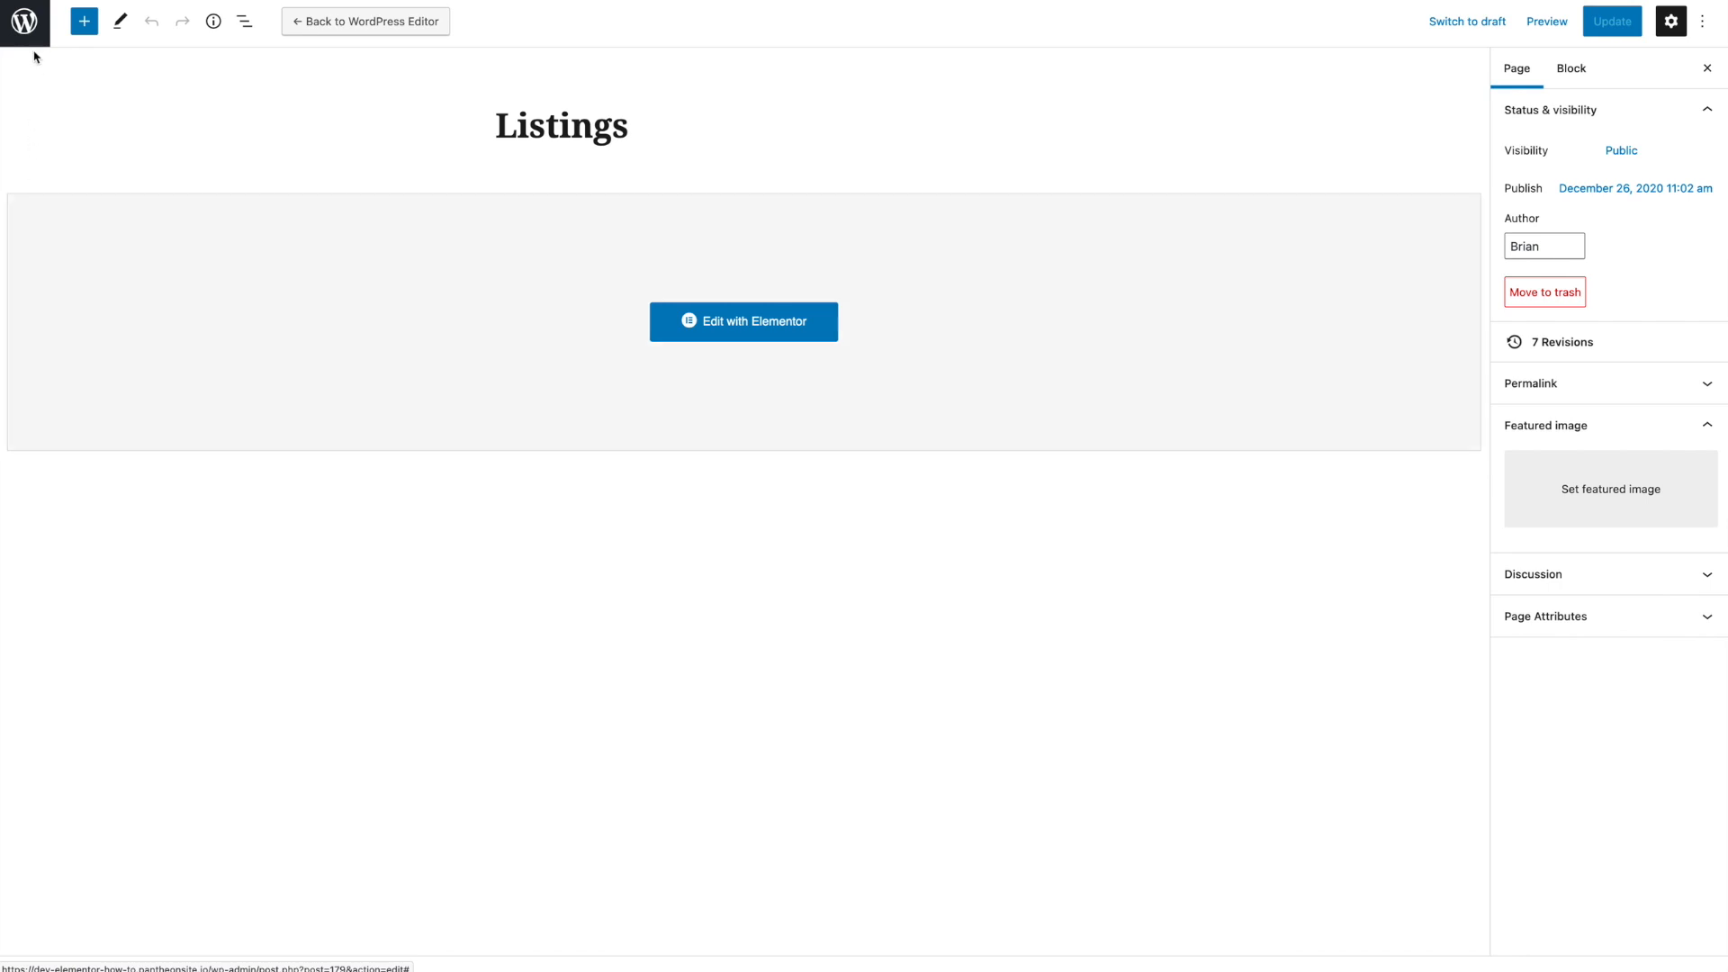
pyautogui.click(24, 20)
pyautogui.moveTo(95, 330)
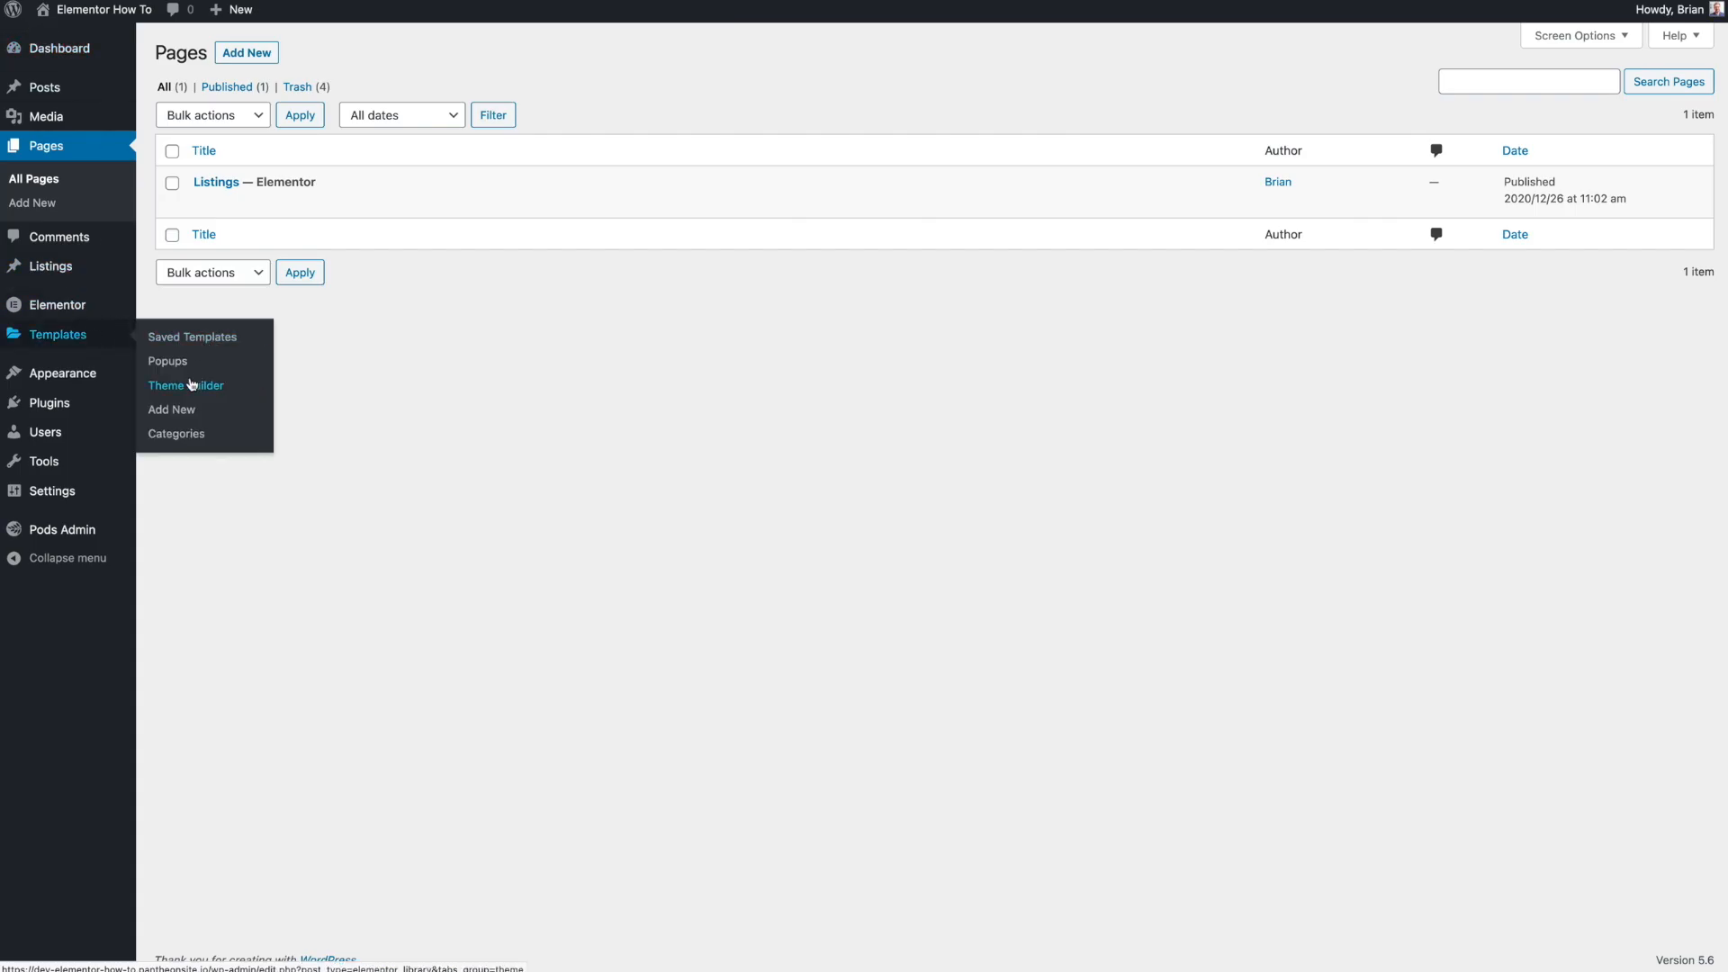
pyautogui.click(200, 337)
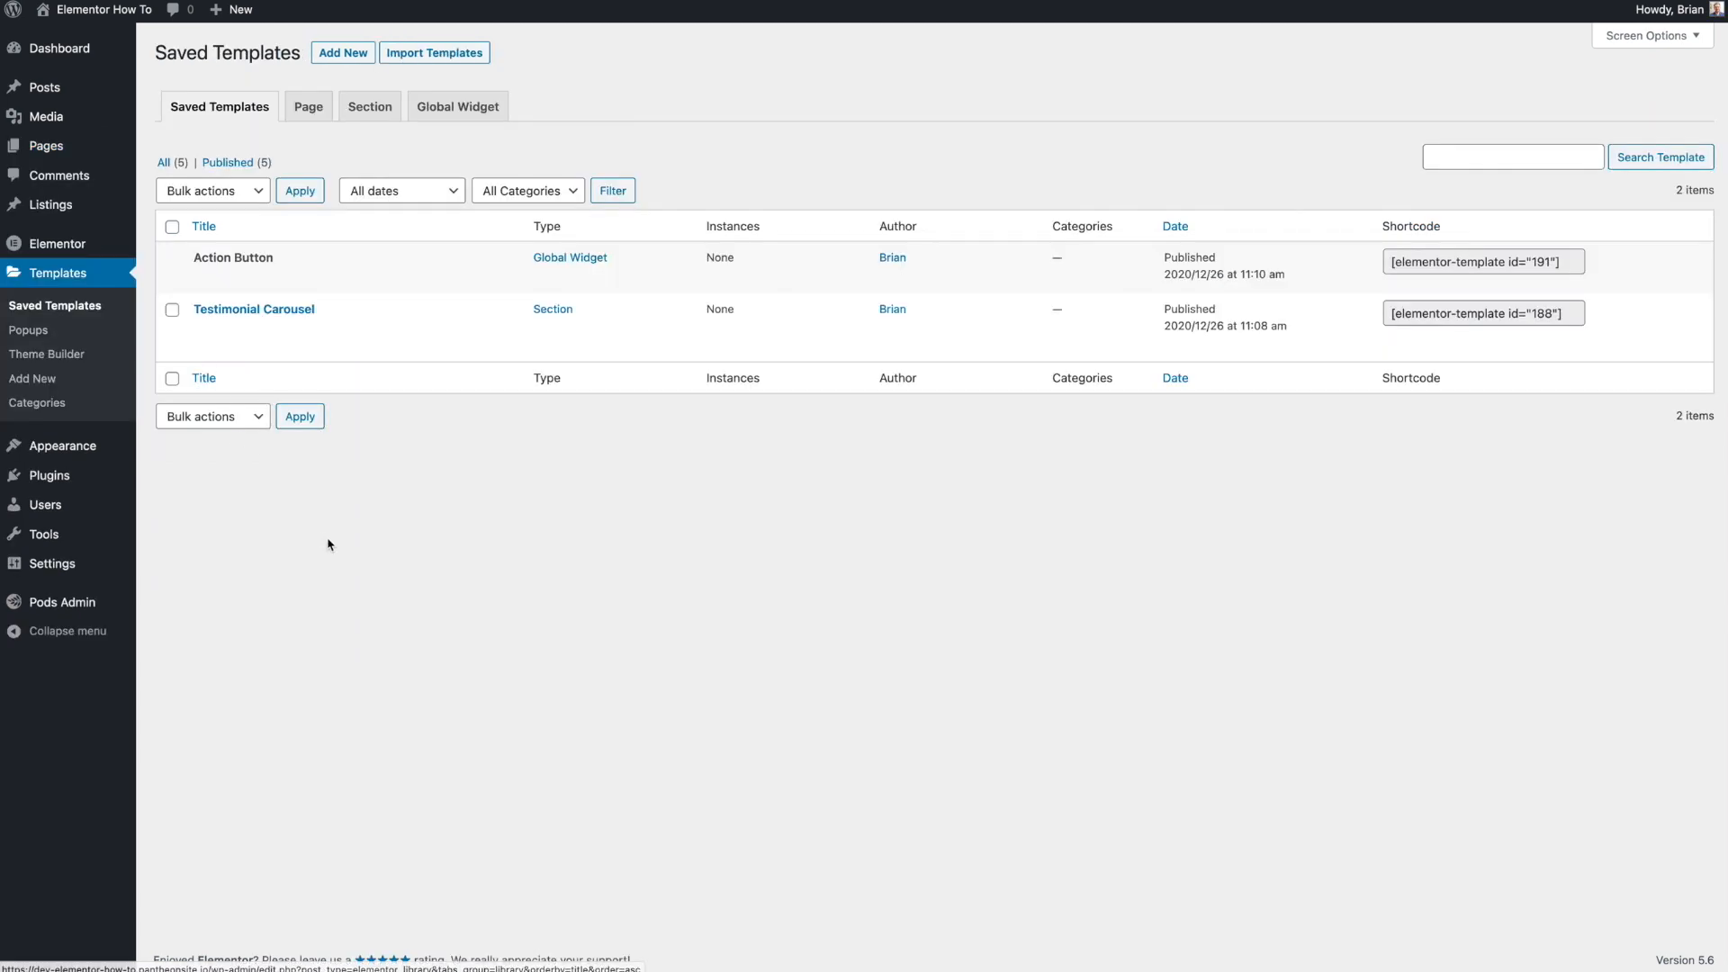
pyautogui.moveTo(226, 332)
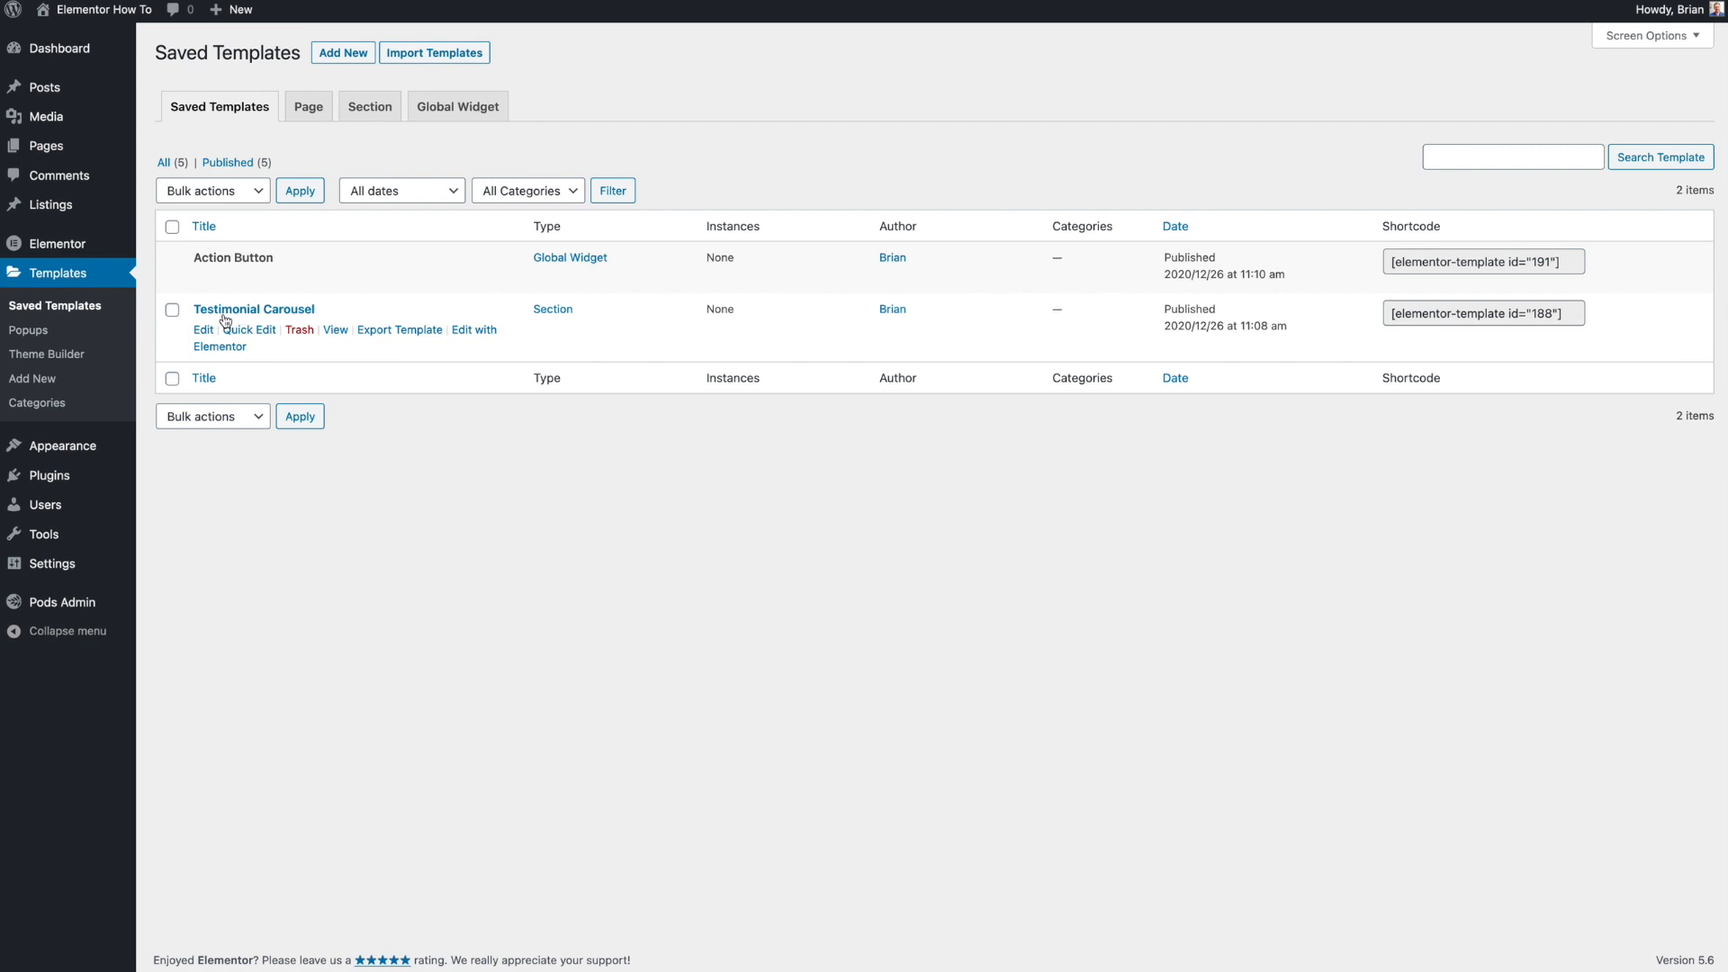
pyautogui.moveTo(561, 289)
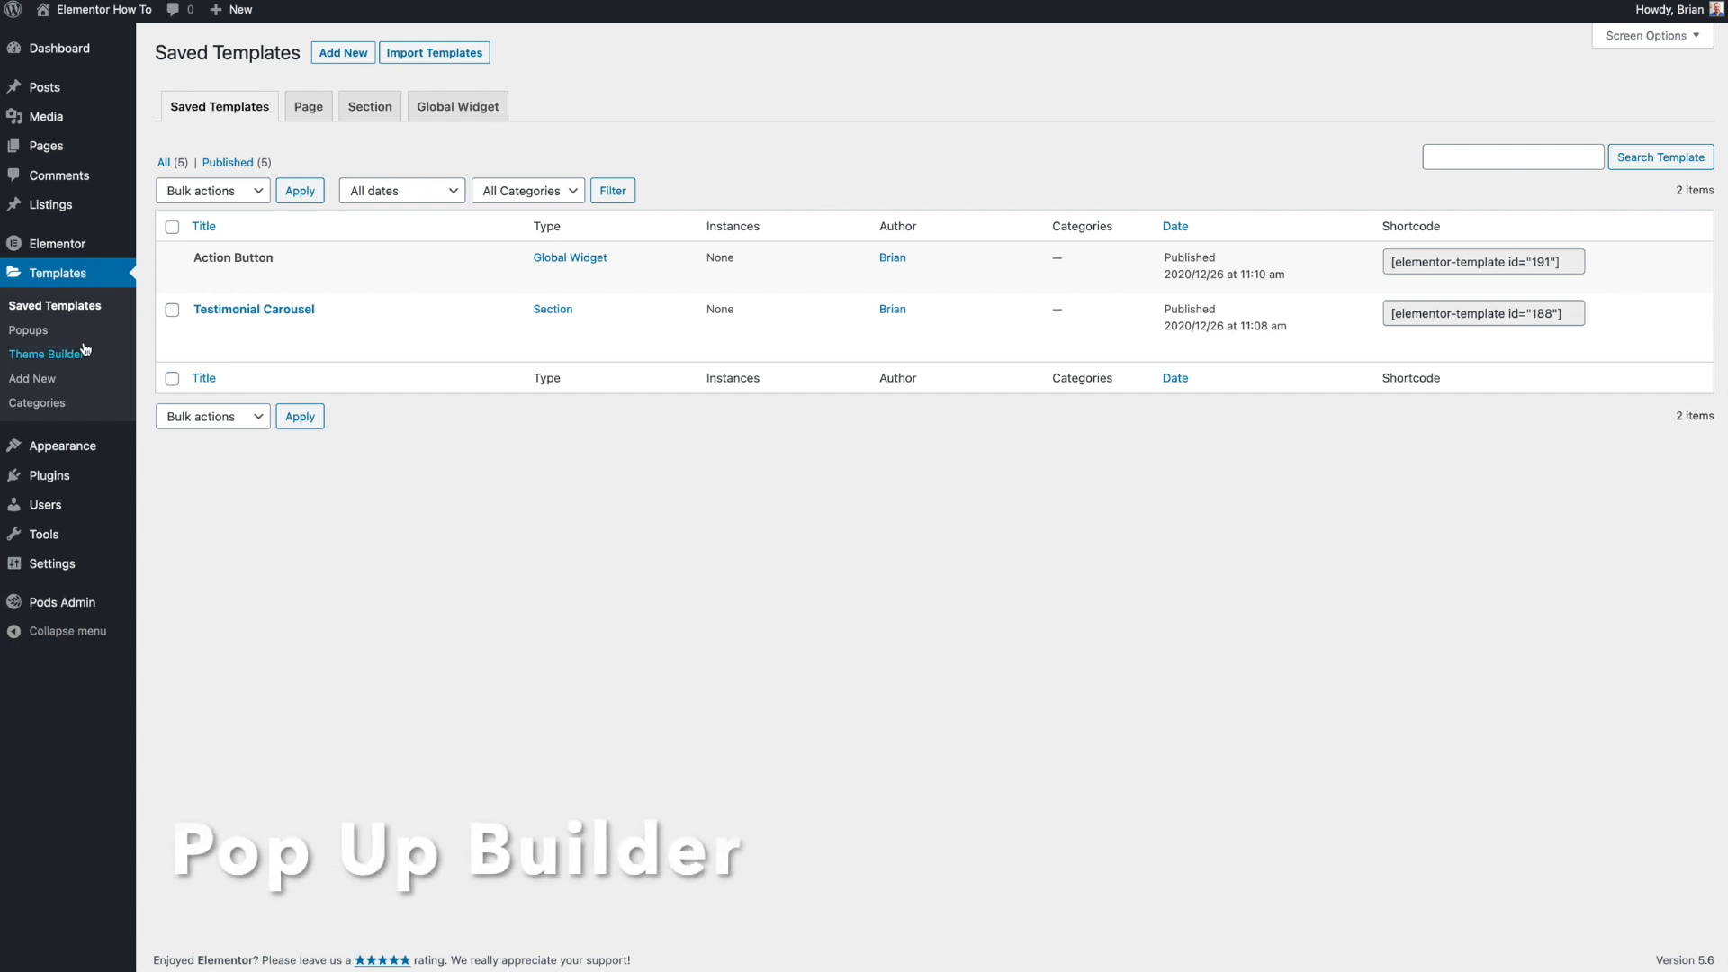
# - Create a new popup template named Popup Test
pyautogui.click(32, 333)
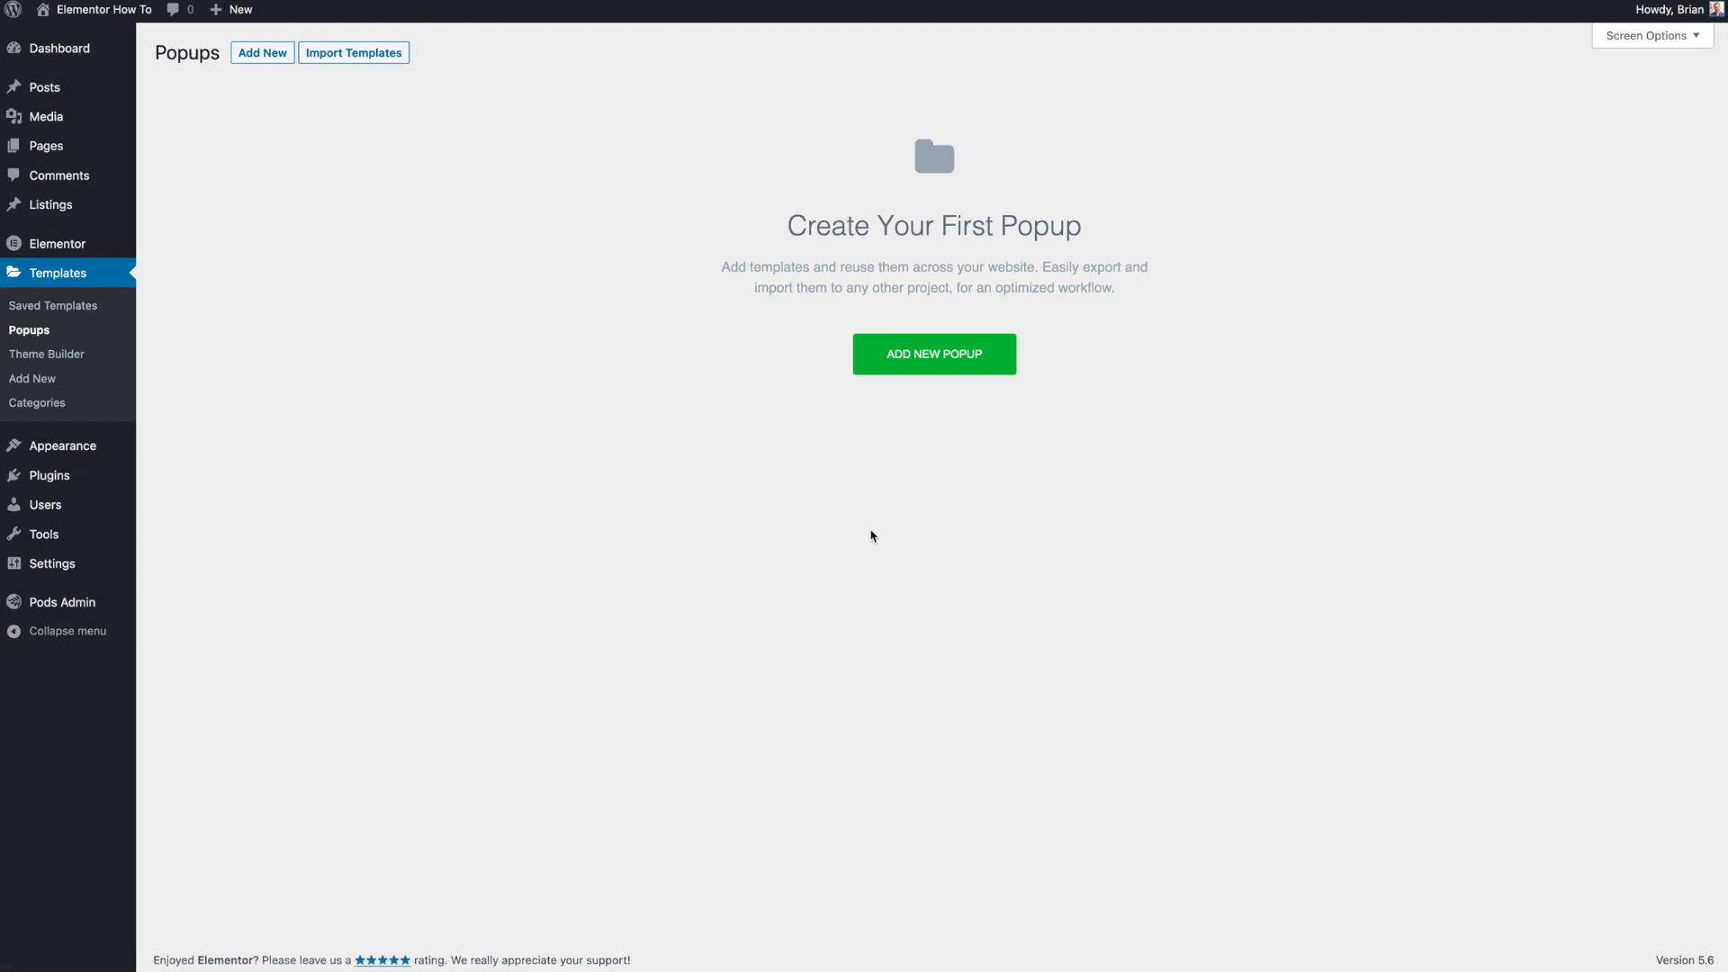
pyautogui.click(895, 371)
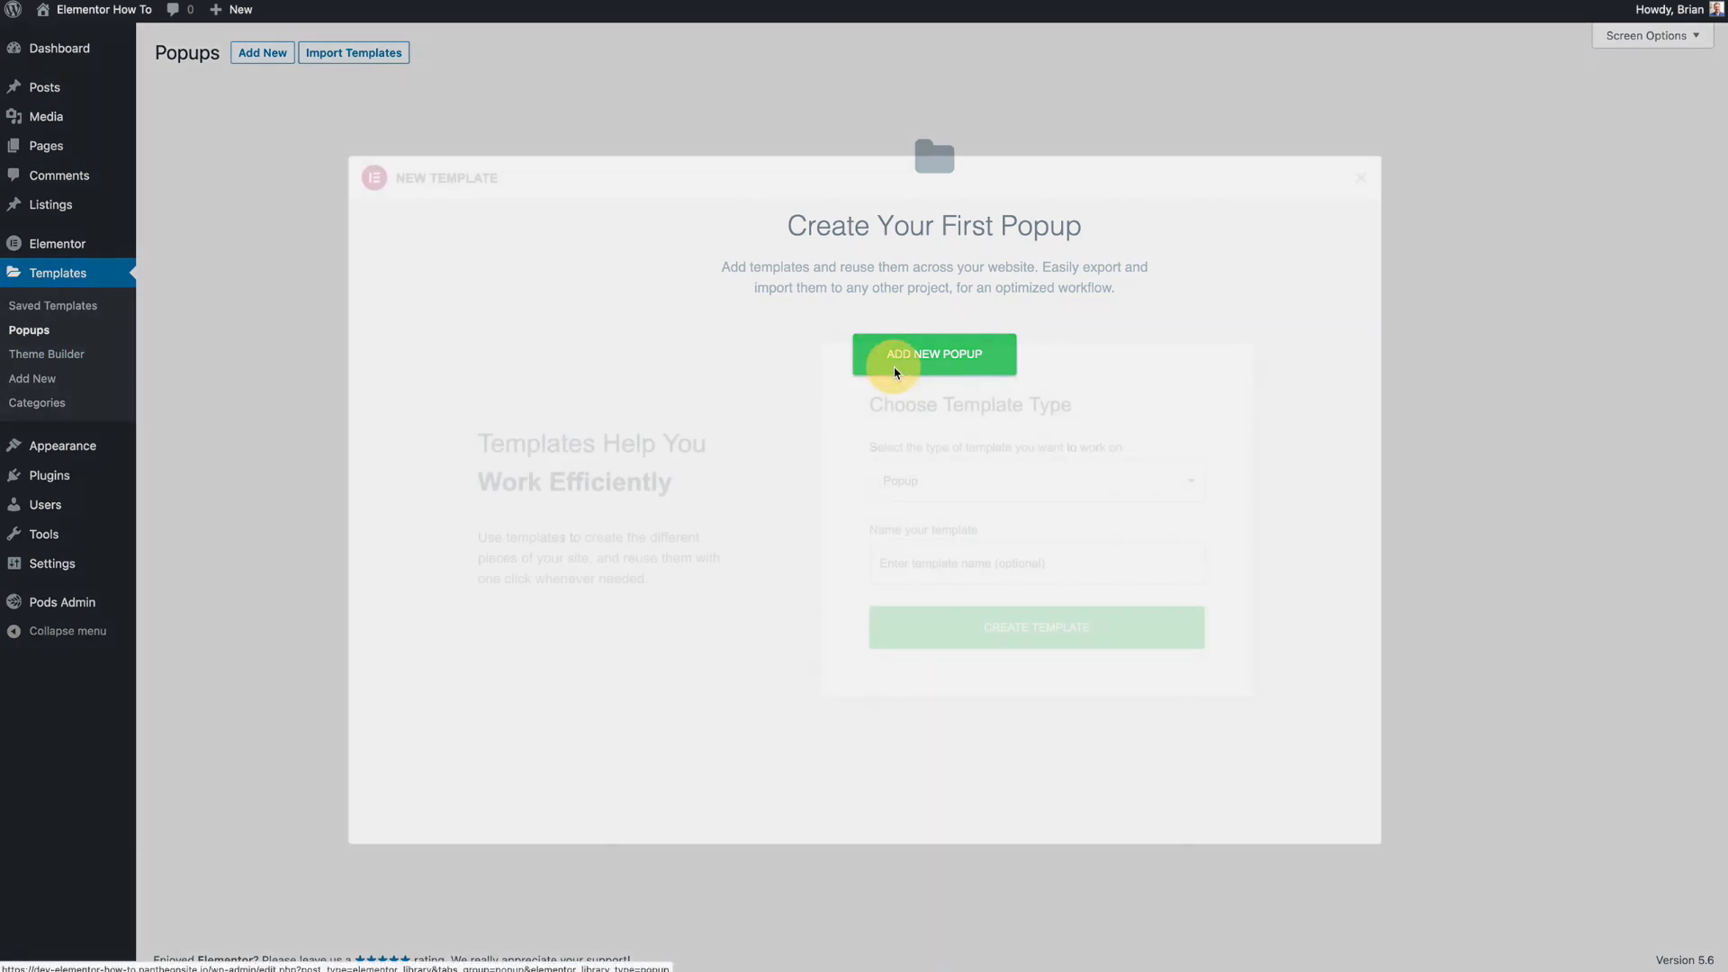
pyautogui.click(1011, 558)
pyautogui.write('Test')
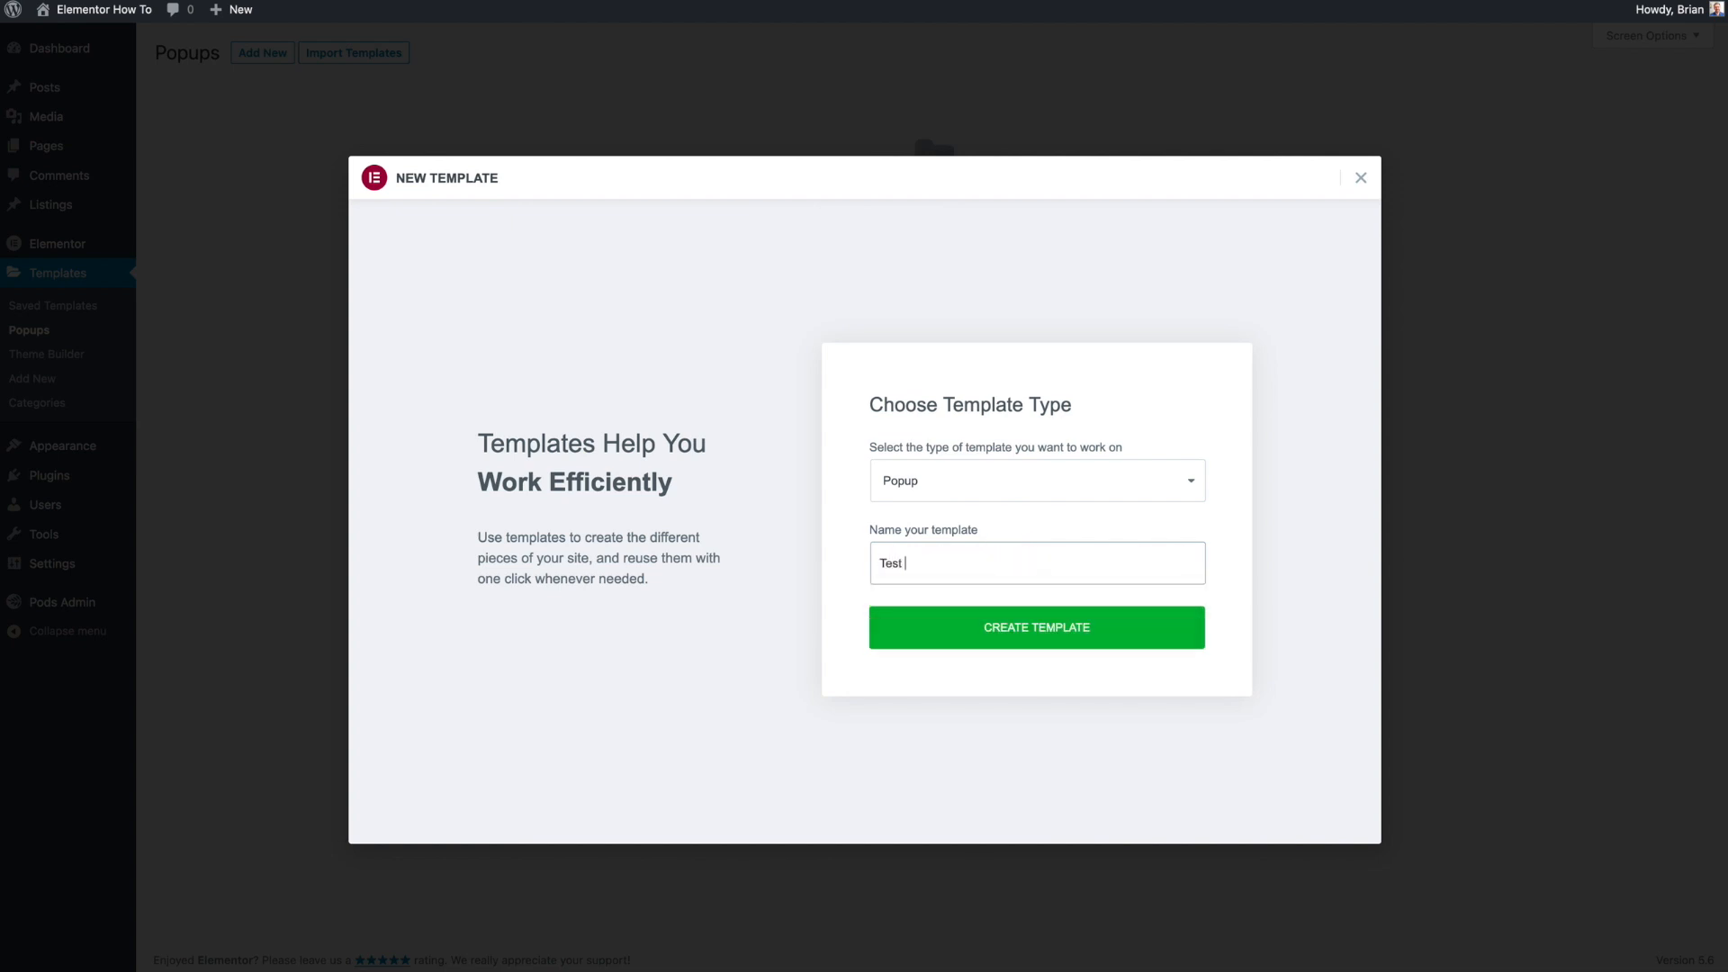
pyautogui.write('opup')
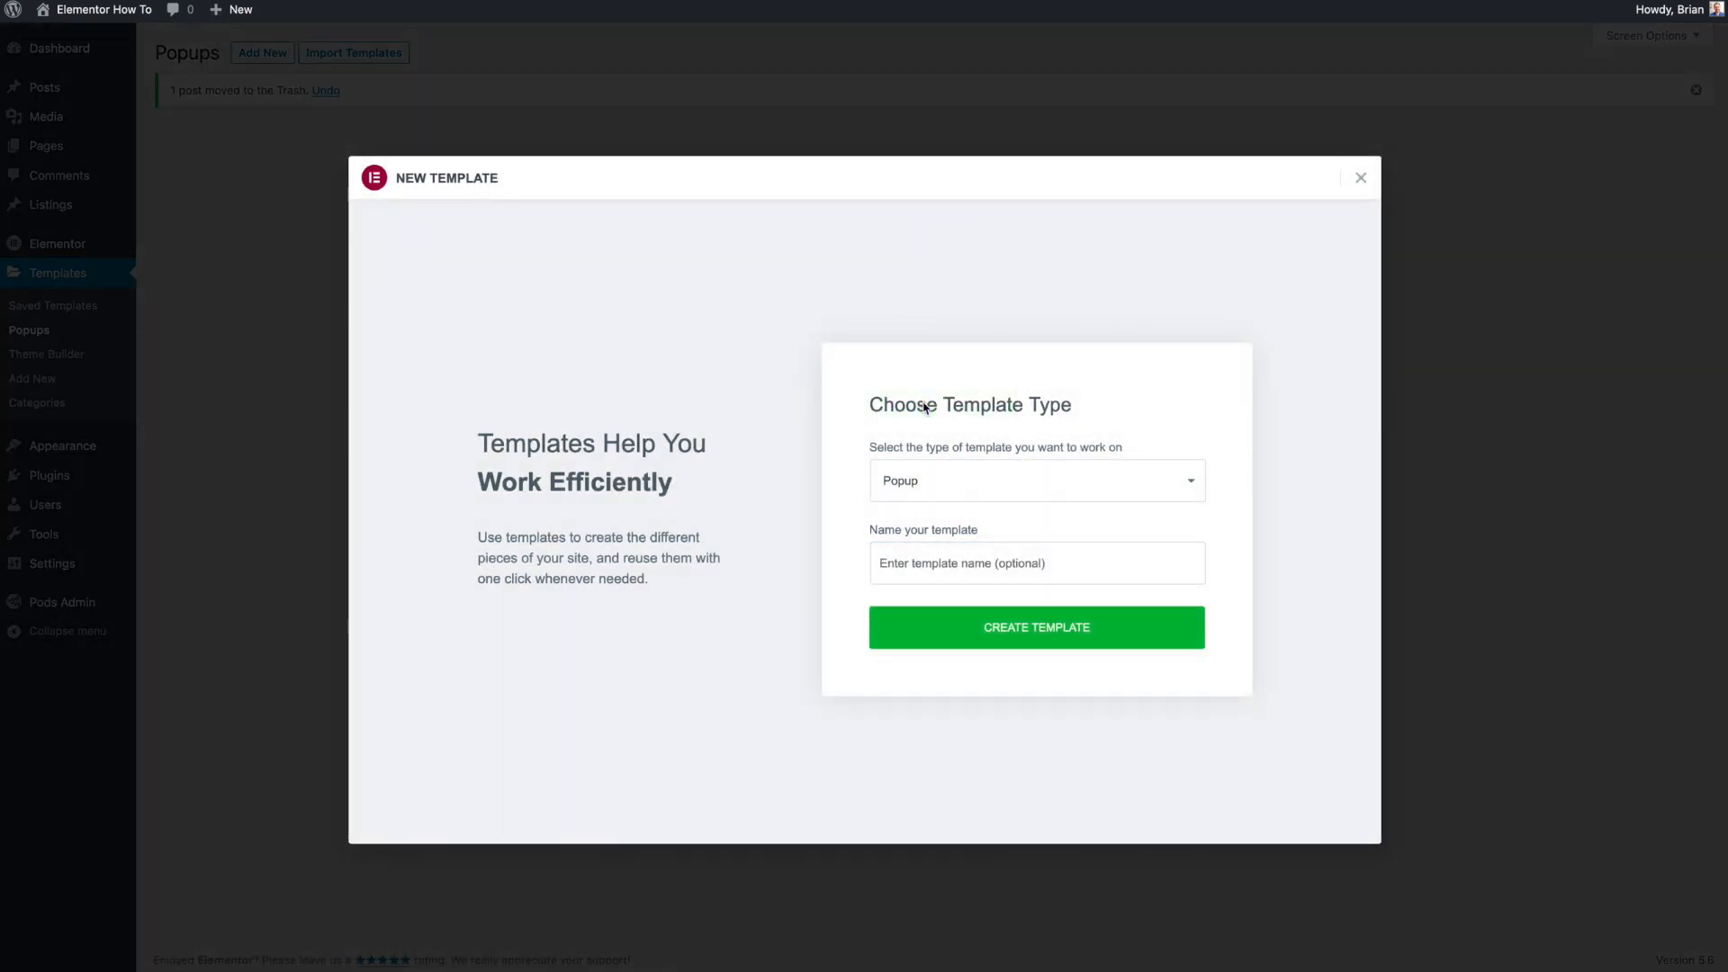
pyautogui.click(967, 566)
pyautogui.write('Popup Te')
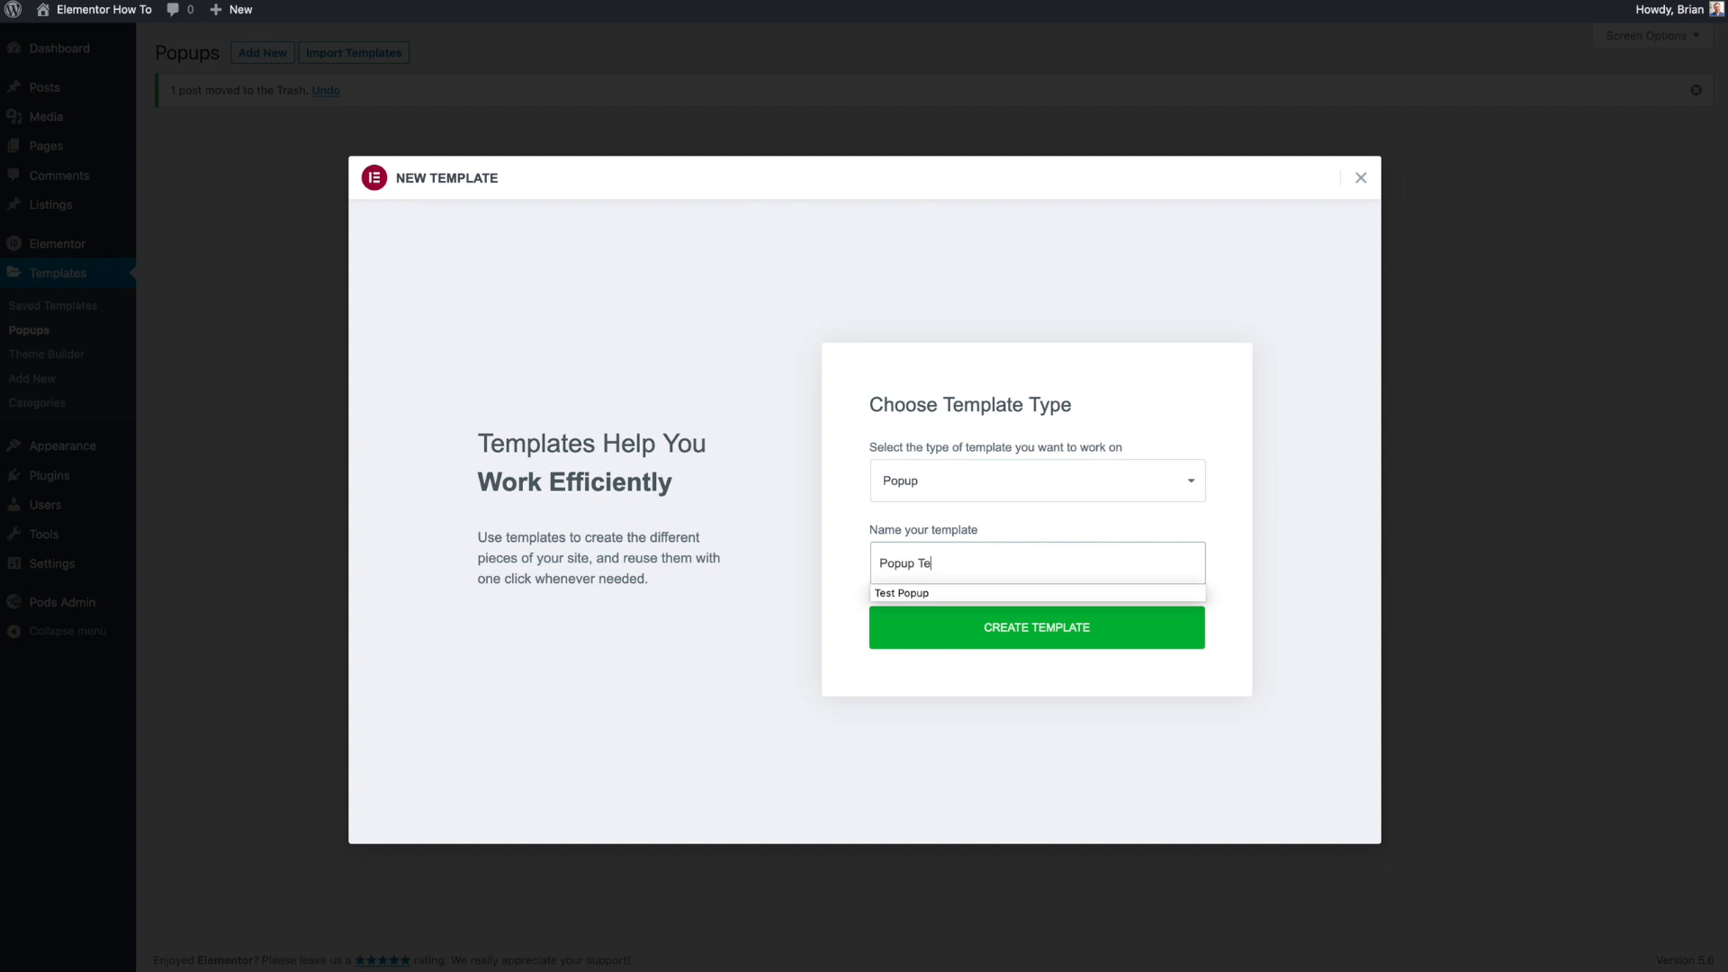
pyautogui.click(987, 627)
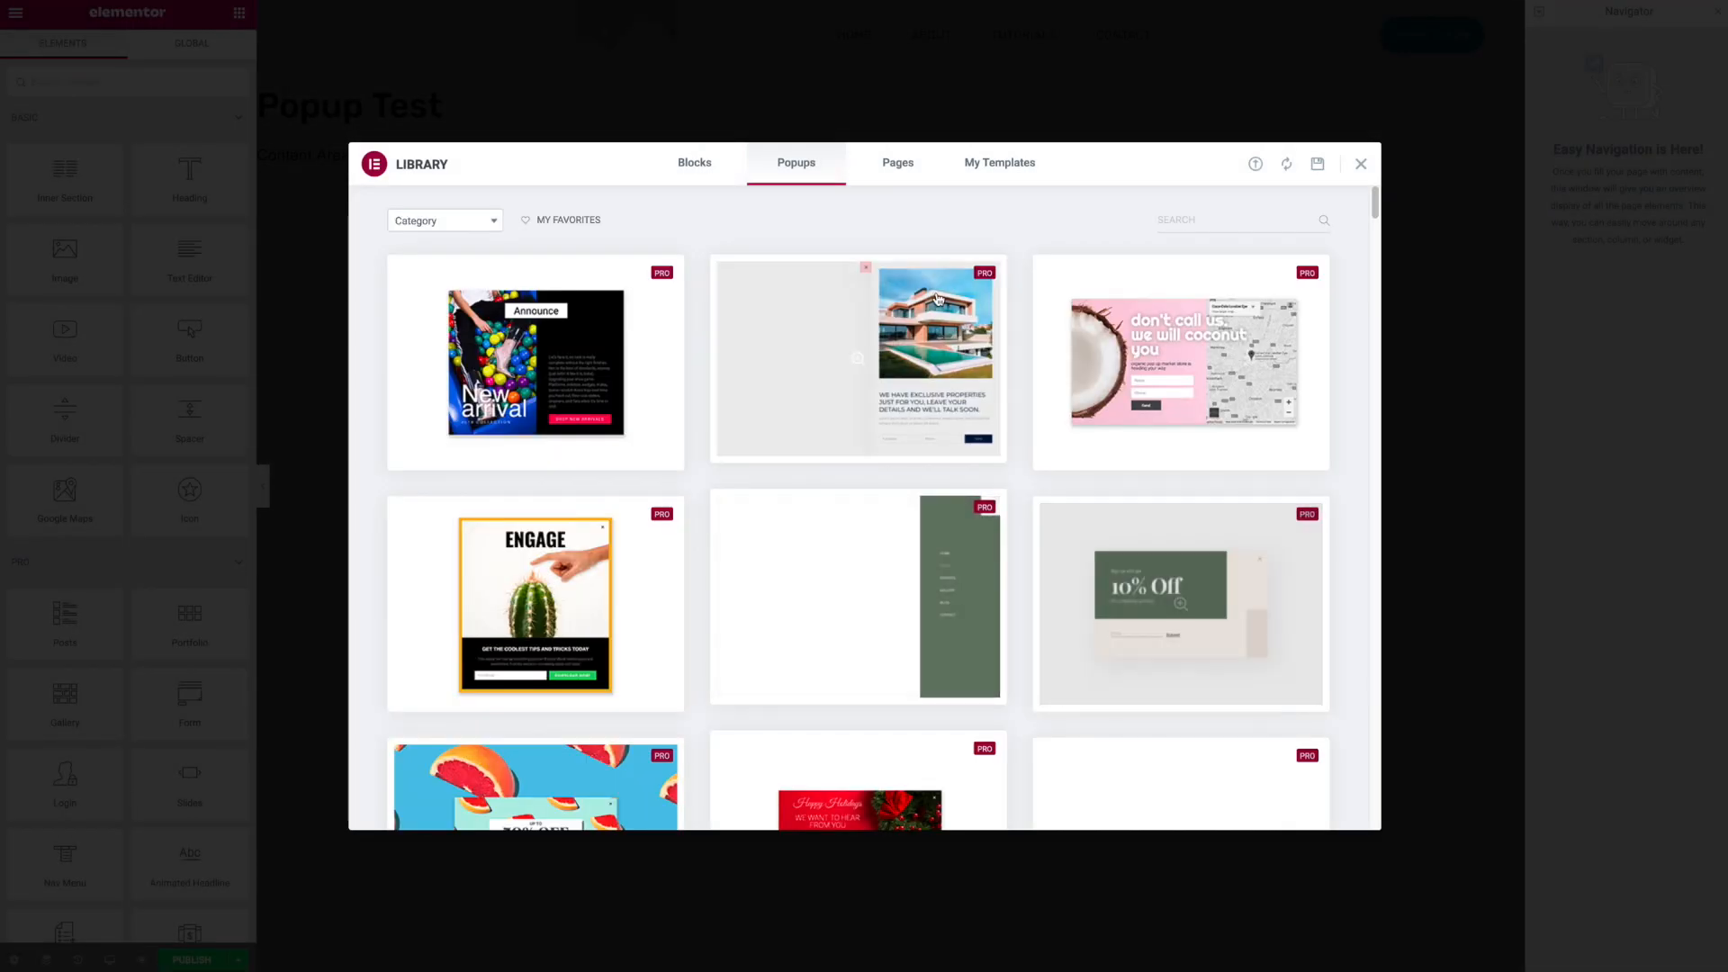
# - Browse the popup designs in the template library, then close the library
pyautogui.scroll(-1, 937, 299)
pyautogui.scroll(-4, 937, 300)
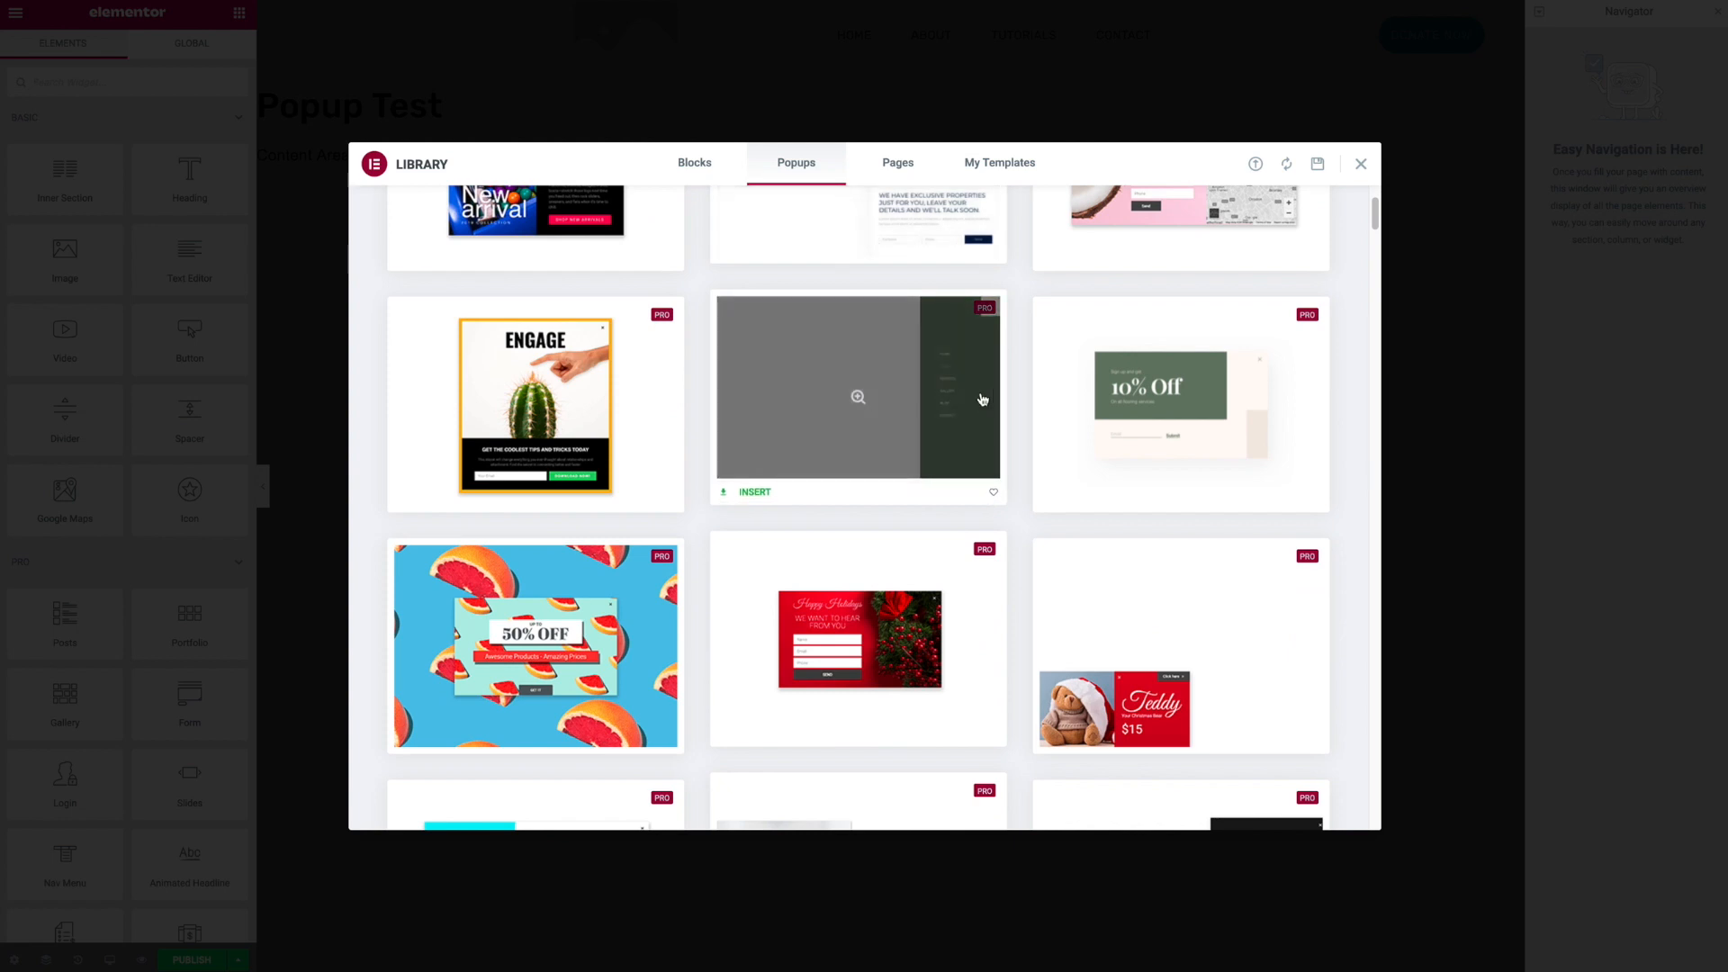
pyautogui.moveTo(969, 437)
pyautogui.scroll(-3, 975, 394)
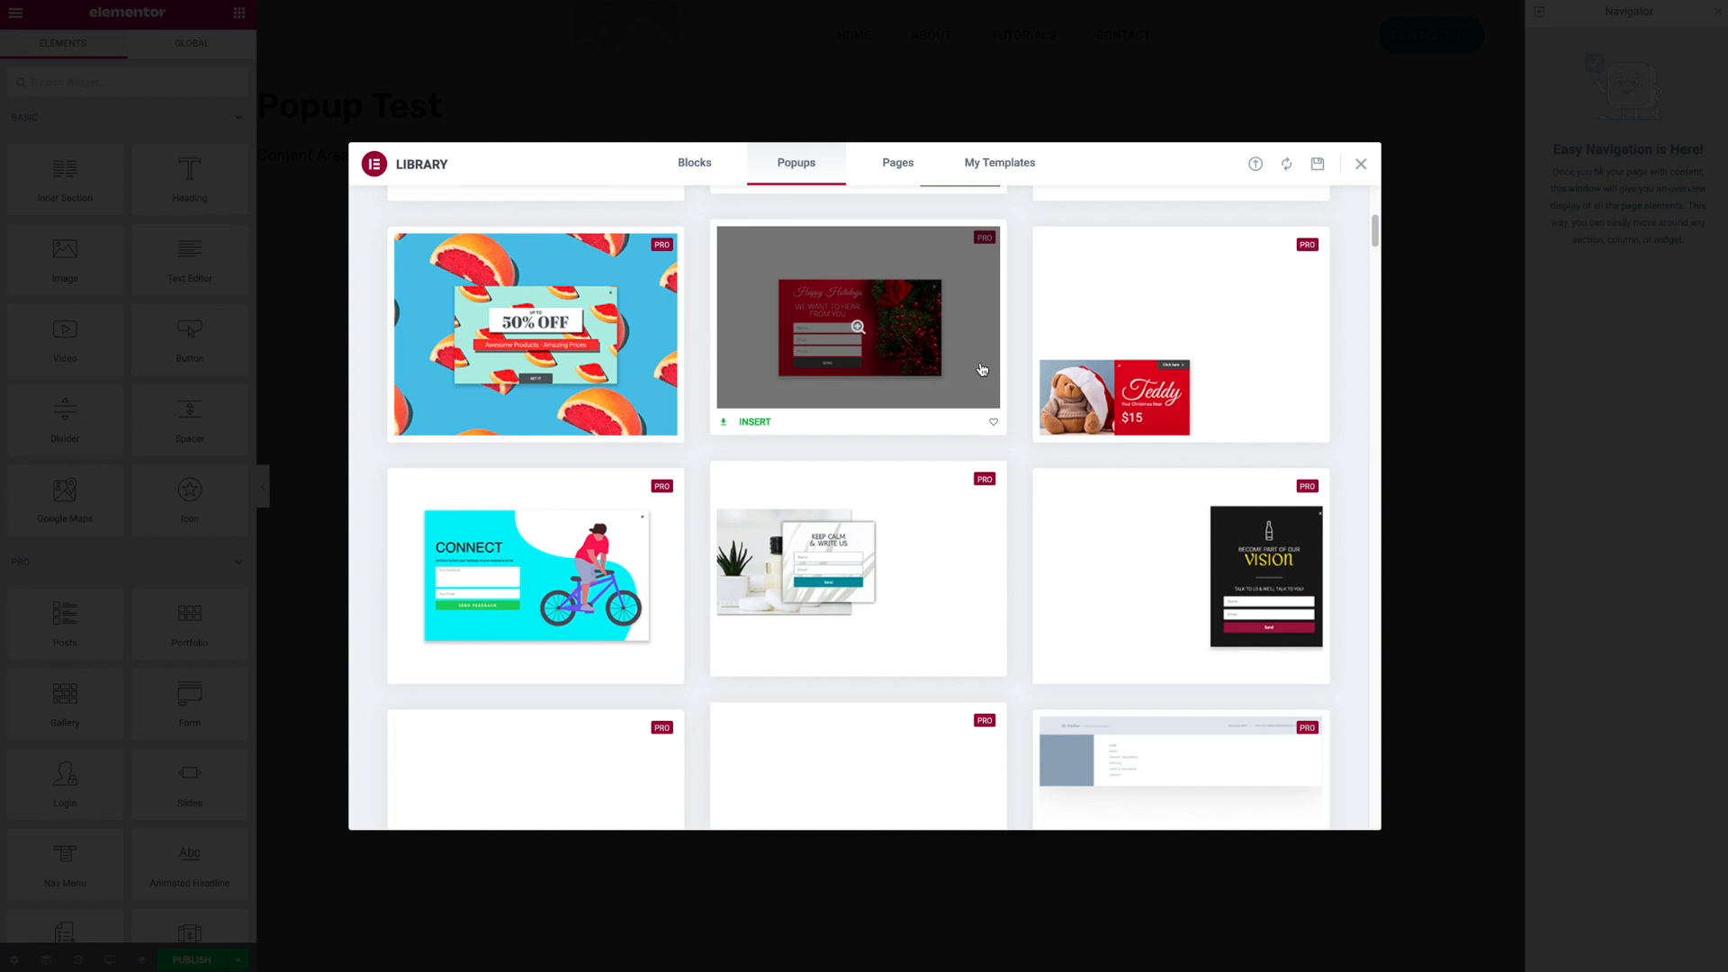
pyautogui.scroll(-3, 979, 366)
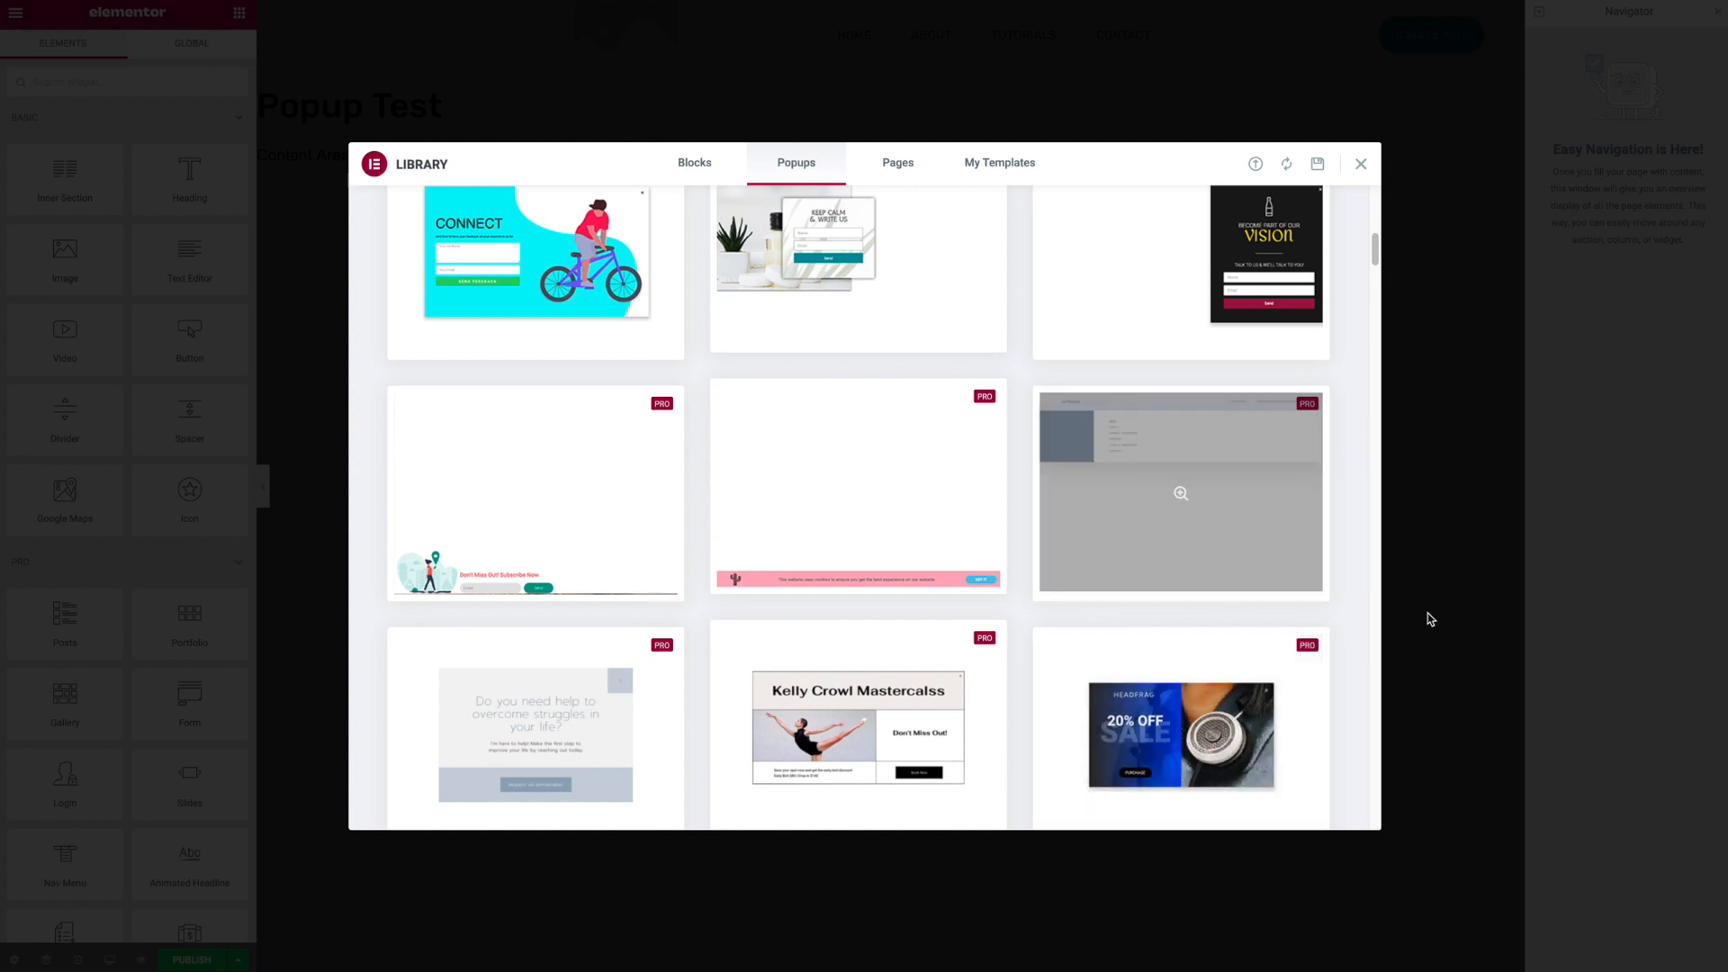
pyautogui.scroll(-3, 1327, 518)
pyautogui.scroll(-12, 1330, 520)
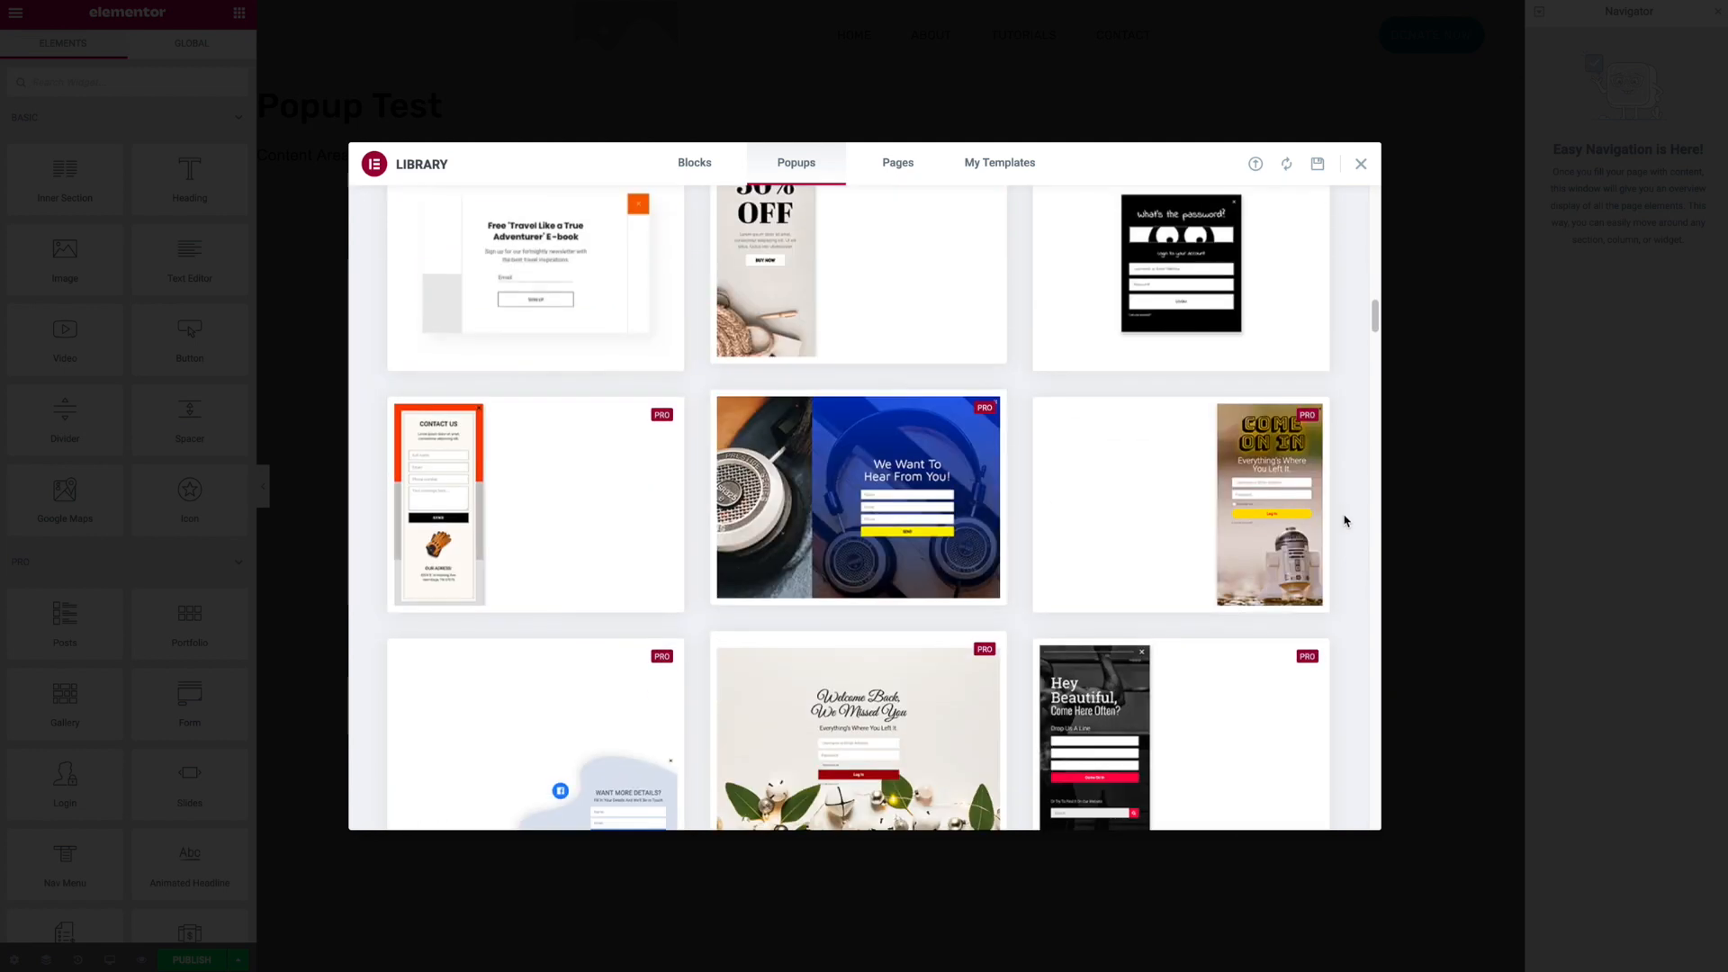
pyautogui.scroll(14, 1336, 517)
pyautogui.click(1360, 166)
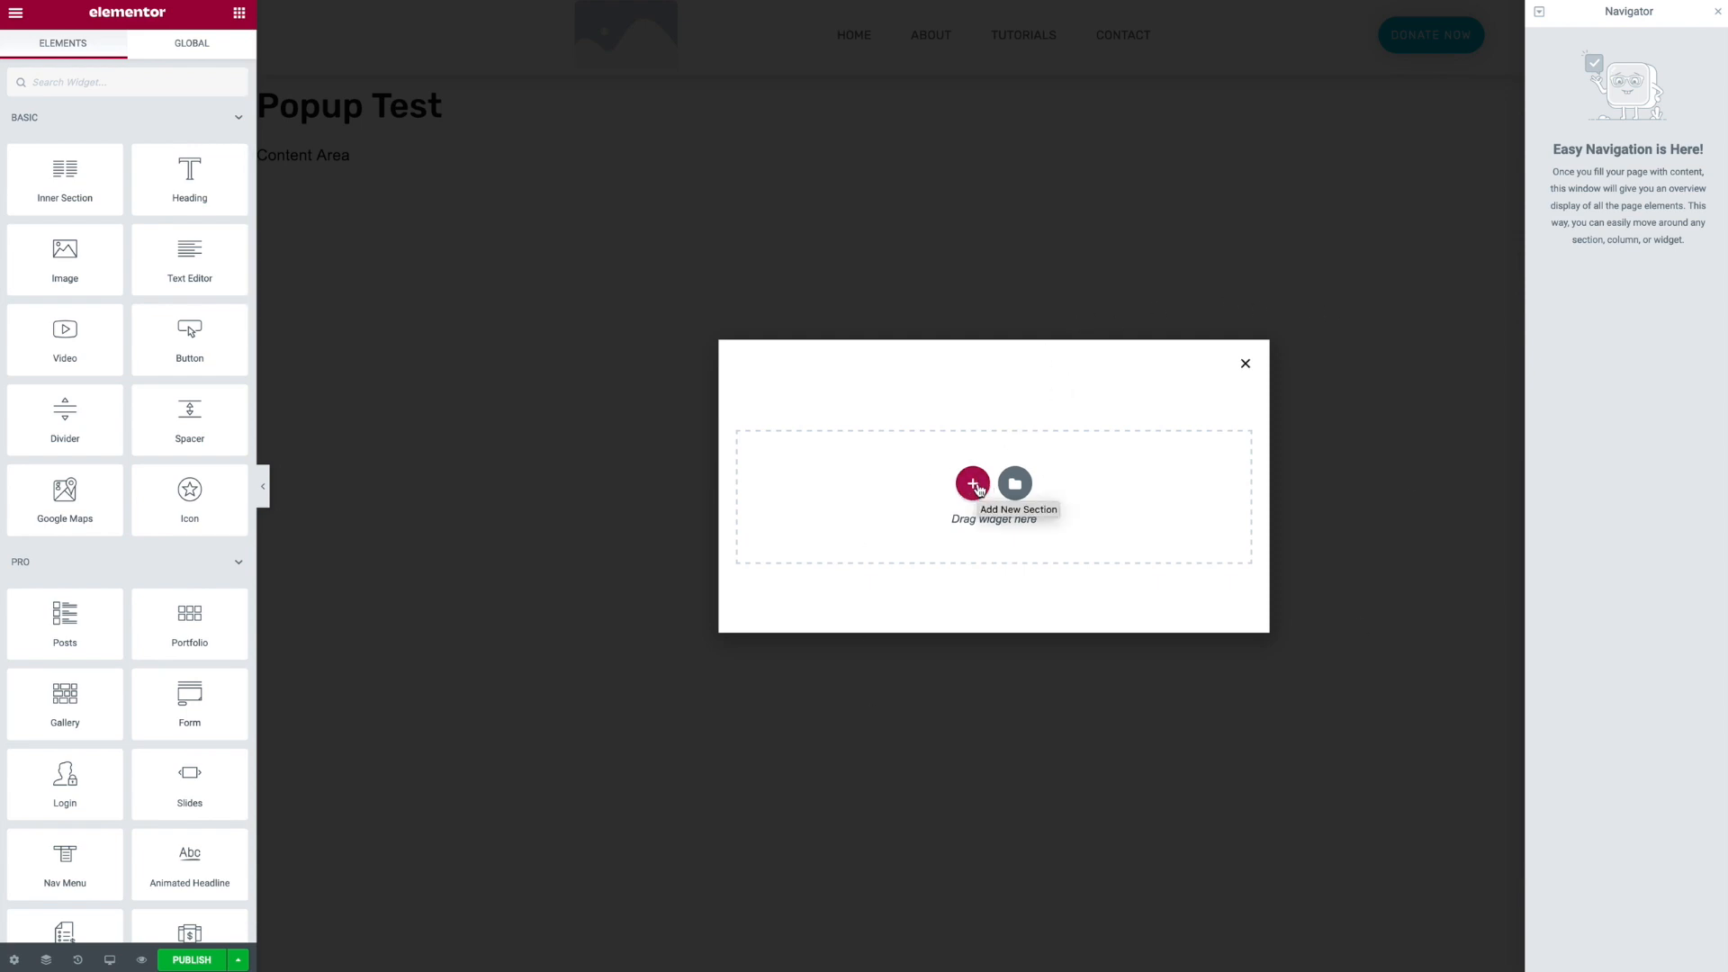
# - Add a Heading widget to the popup and an Image widget above it
pyautogui.moveTo(183, 177); pyautogui.dragTo(954, 477)
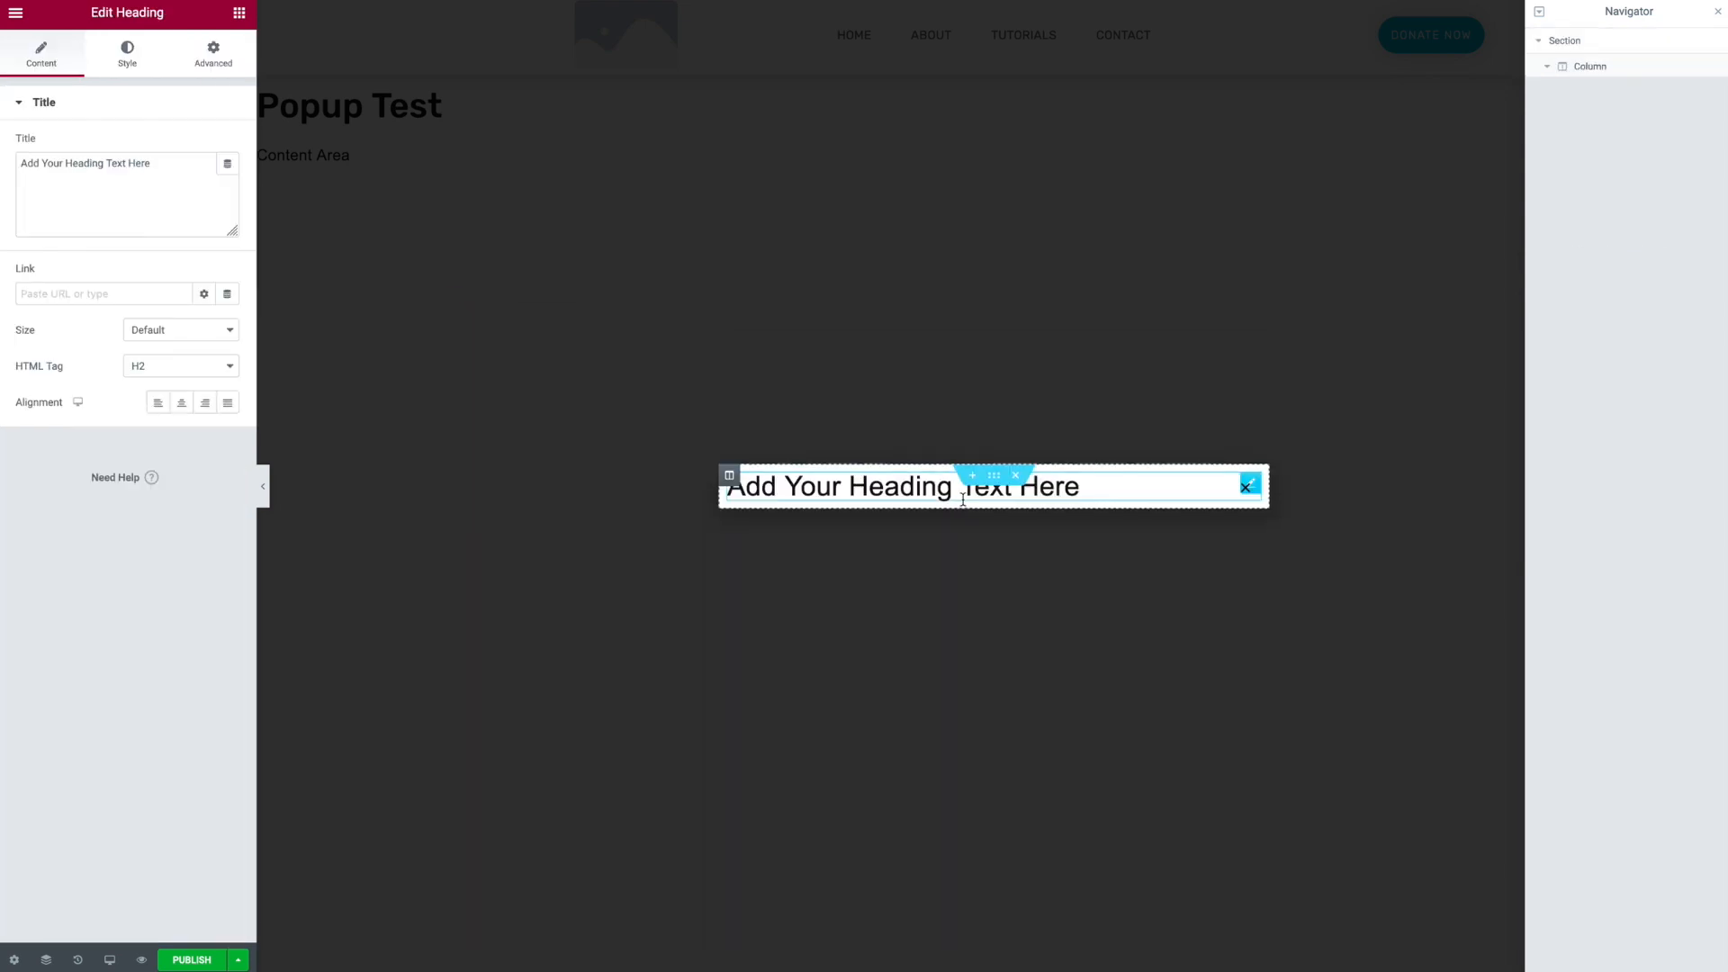
pyautogui.click(240, 12)
pyautogui.moveTo(50, 256); pyautogui.dragTo(791, 477)
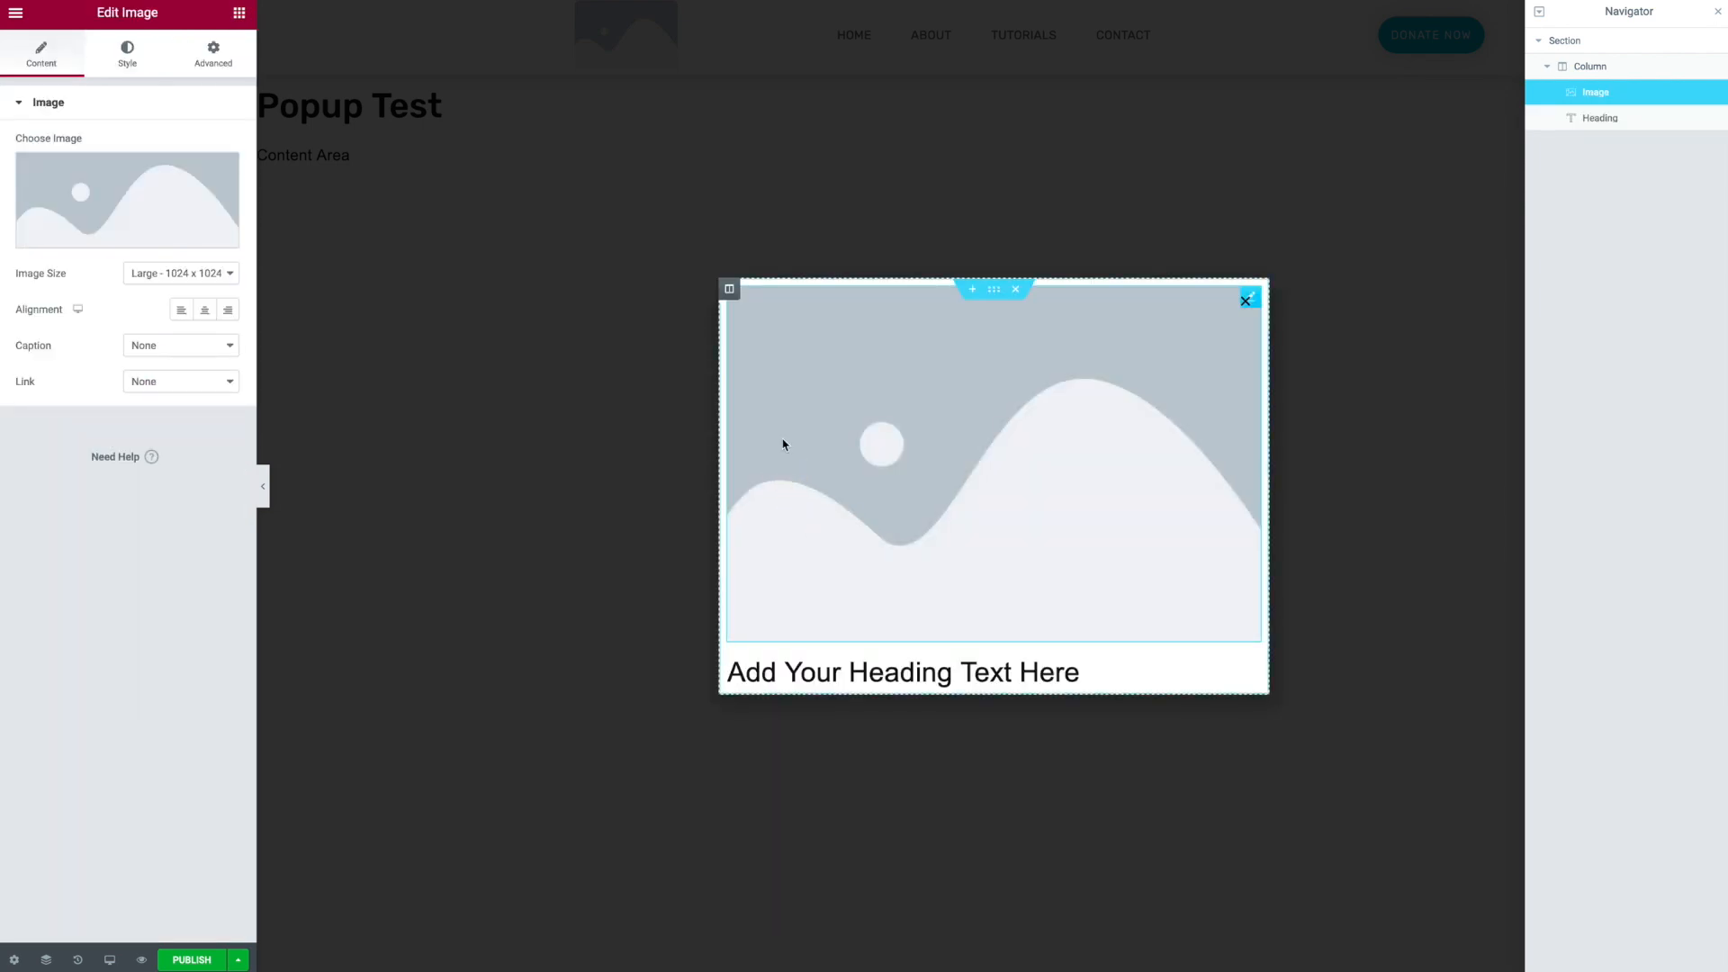
# - Add a second column to the popup section and move the heading into it
pyautogui.rightClick(729, 288)
pyautogui.click(788, 364)
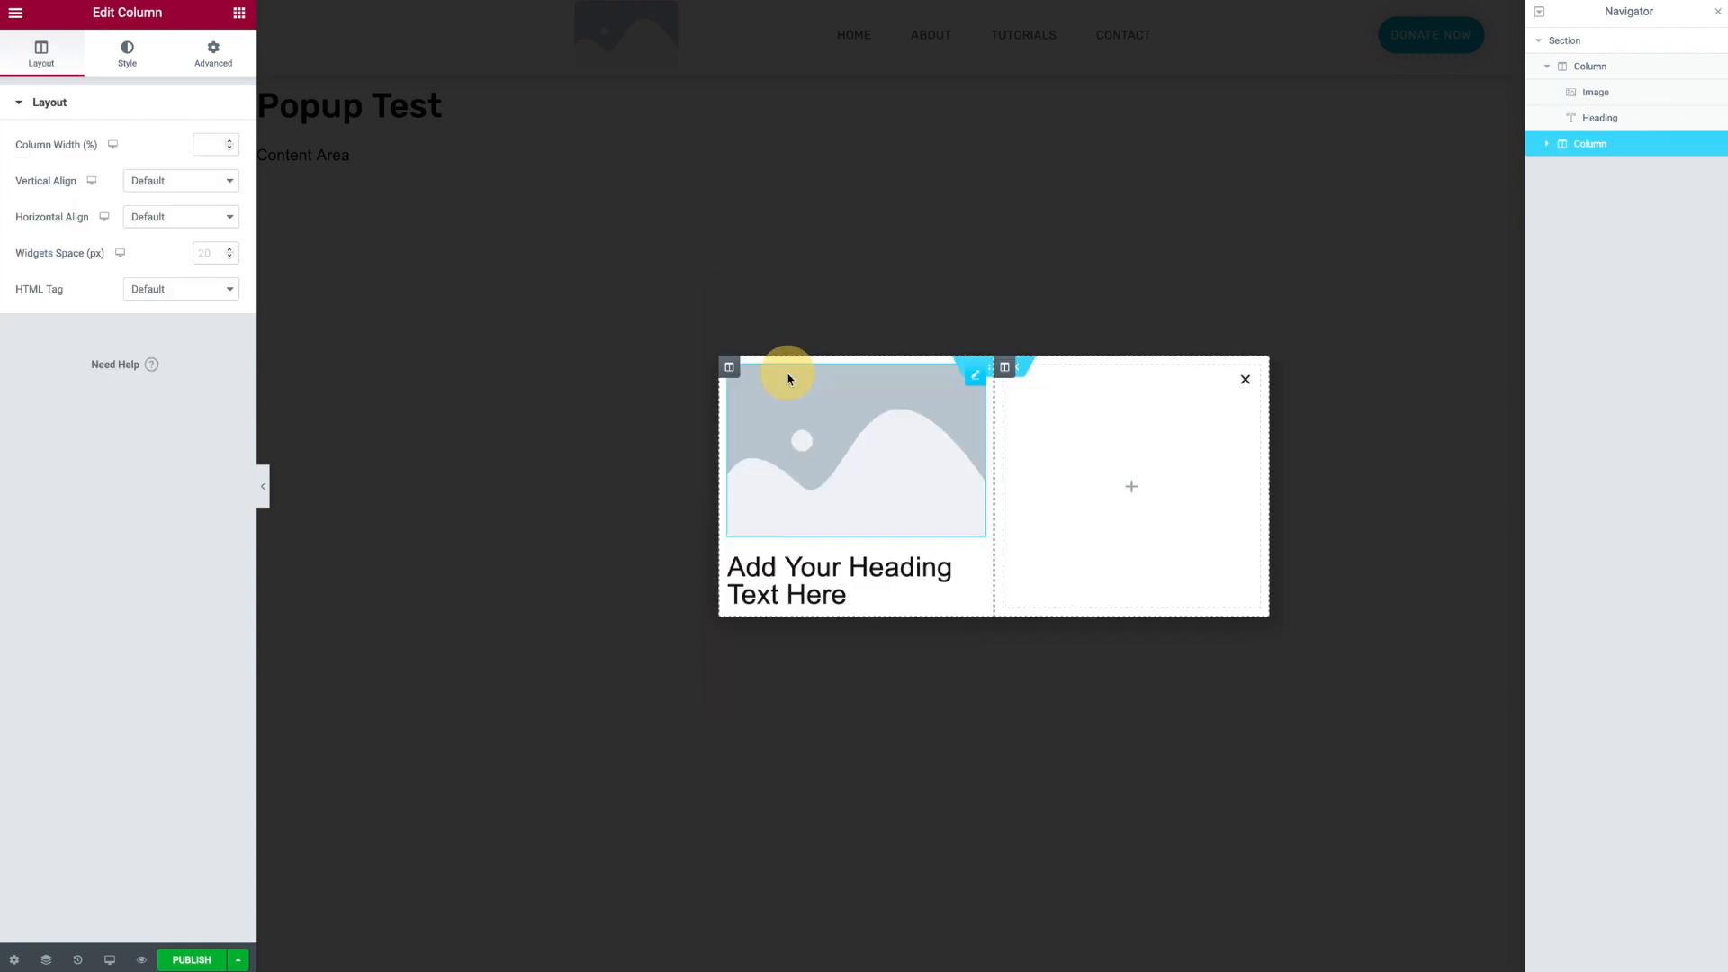
pyautogui.moveTo(964, 563); pyautogui.dragTo(1161, 501)
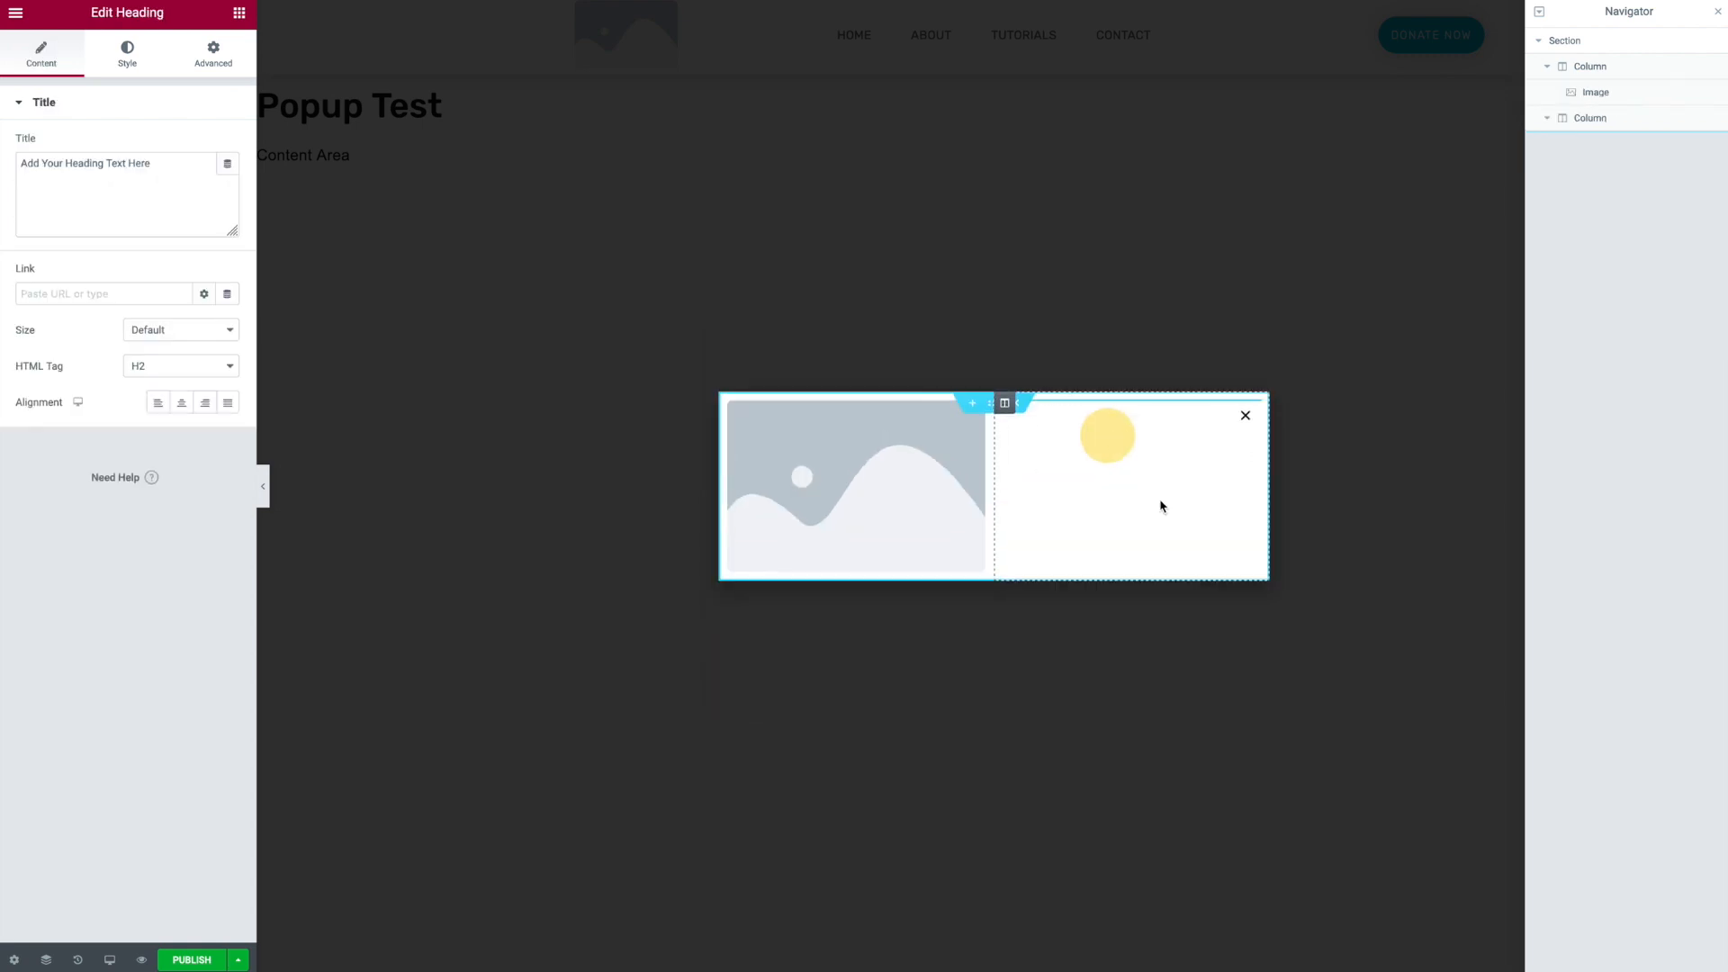
# - Add a Button widget below the heading in the right column
pyautogui.click(239, 13)
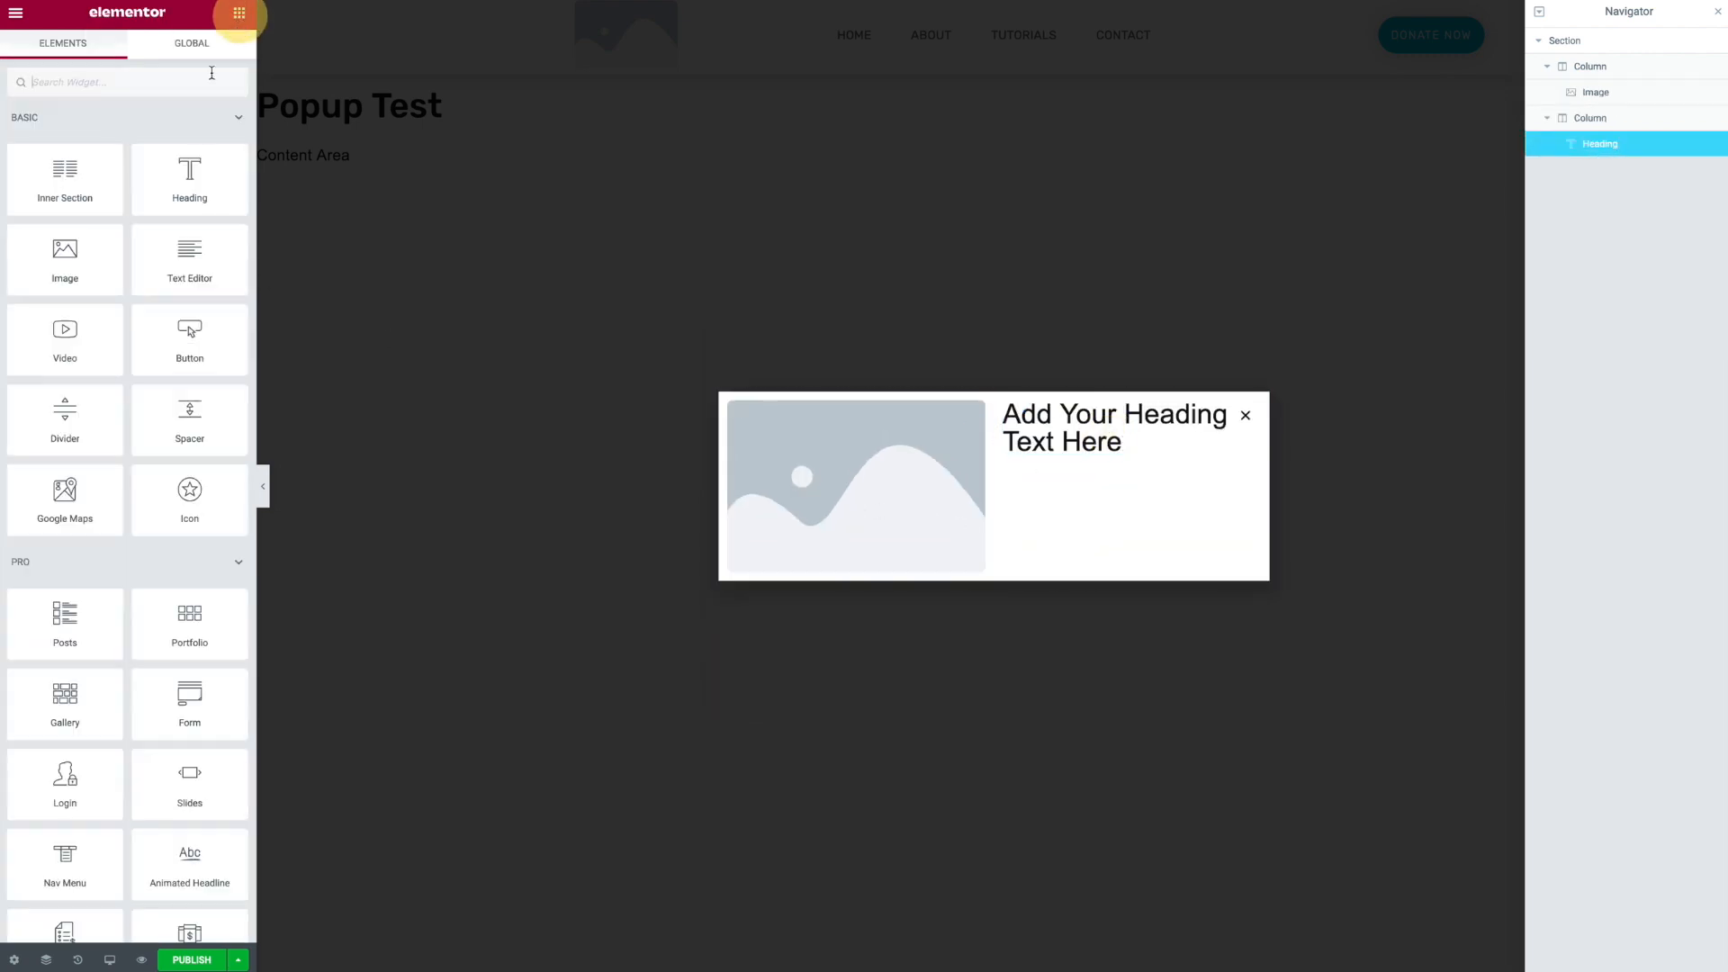
pyautogui.moveTo(185, 339); pyautogui.dragTo(1052, 444)
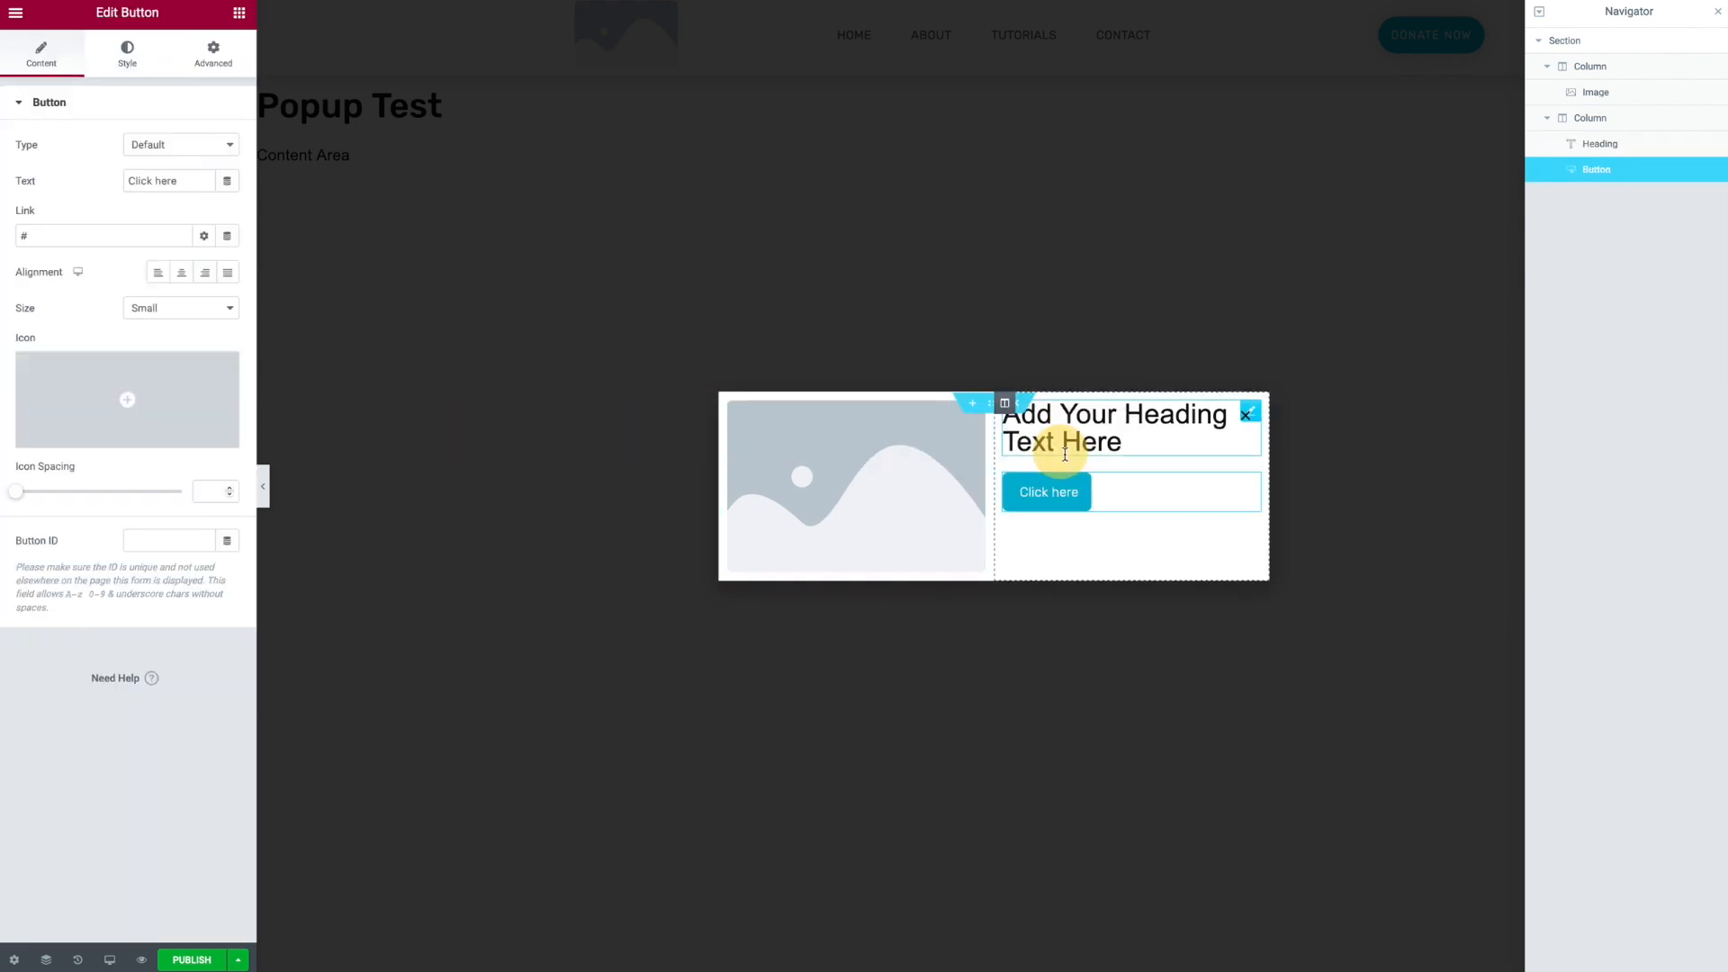
# - Set the popup section's vertical alignment to Middle
pyautogui.click(995, 404)
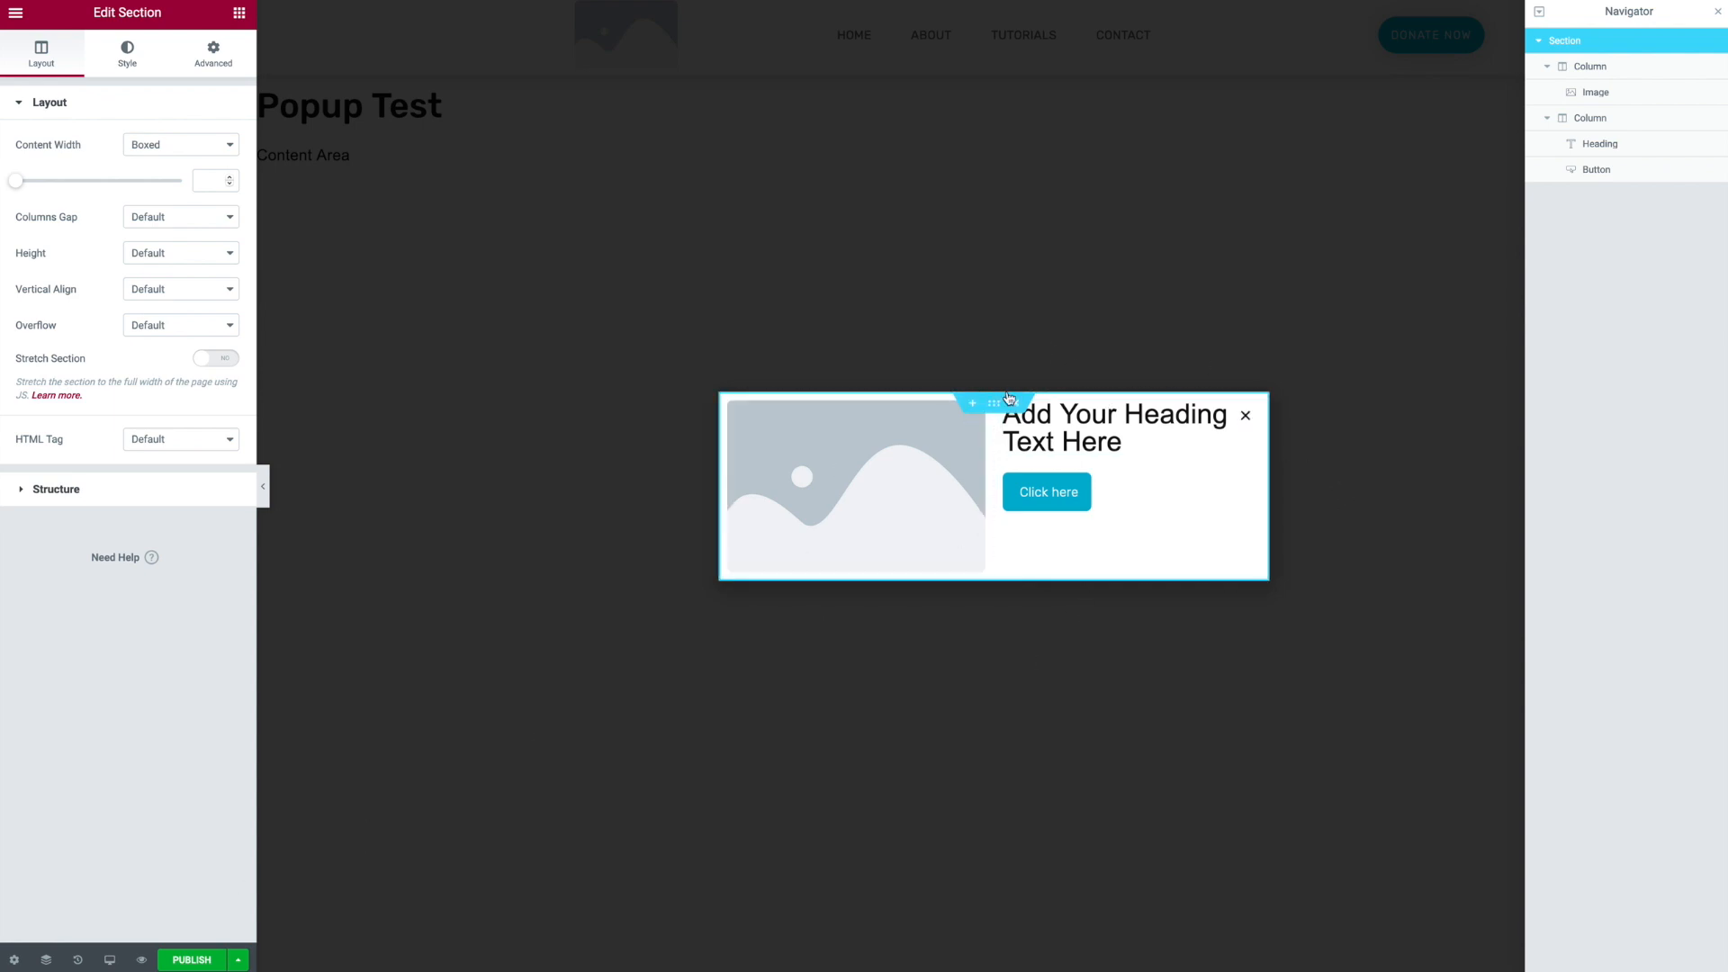
pyautogui.click(166, 289)
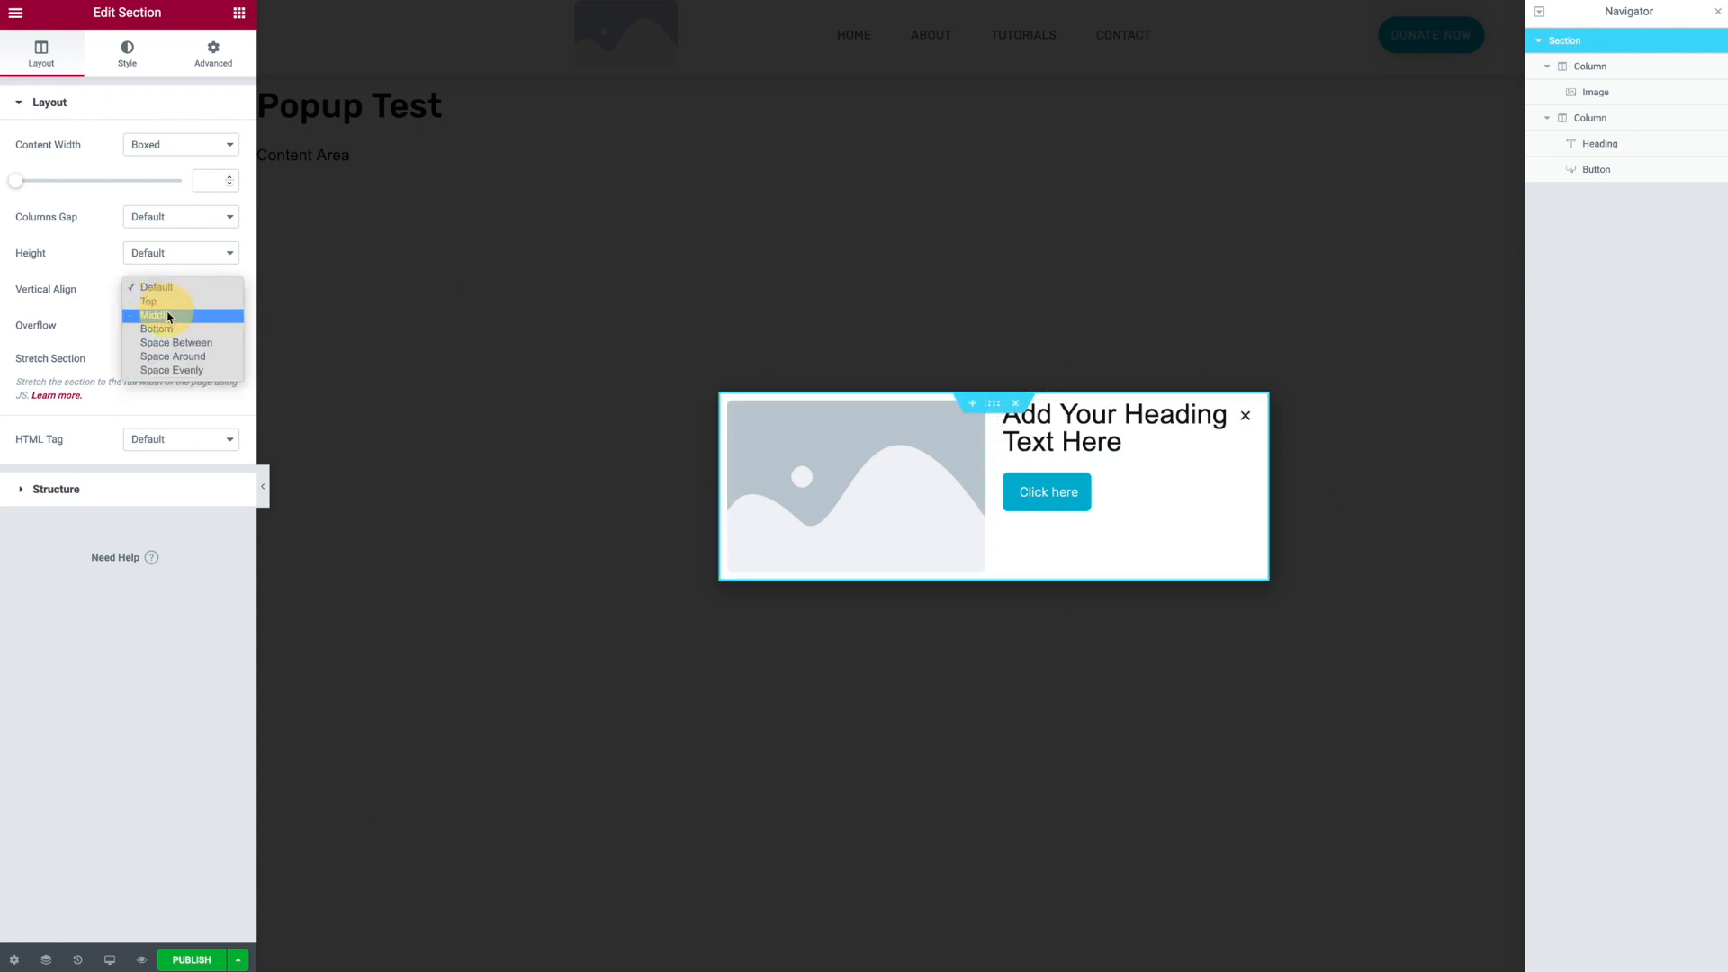
pyautogui.click(170, 314)
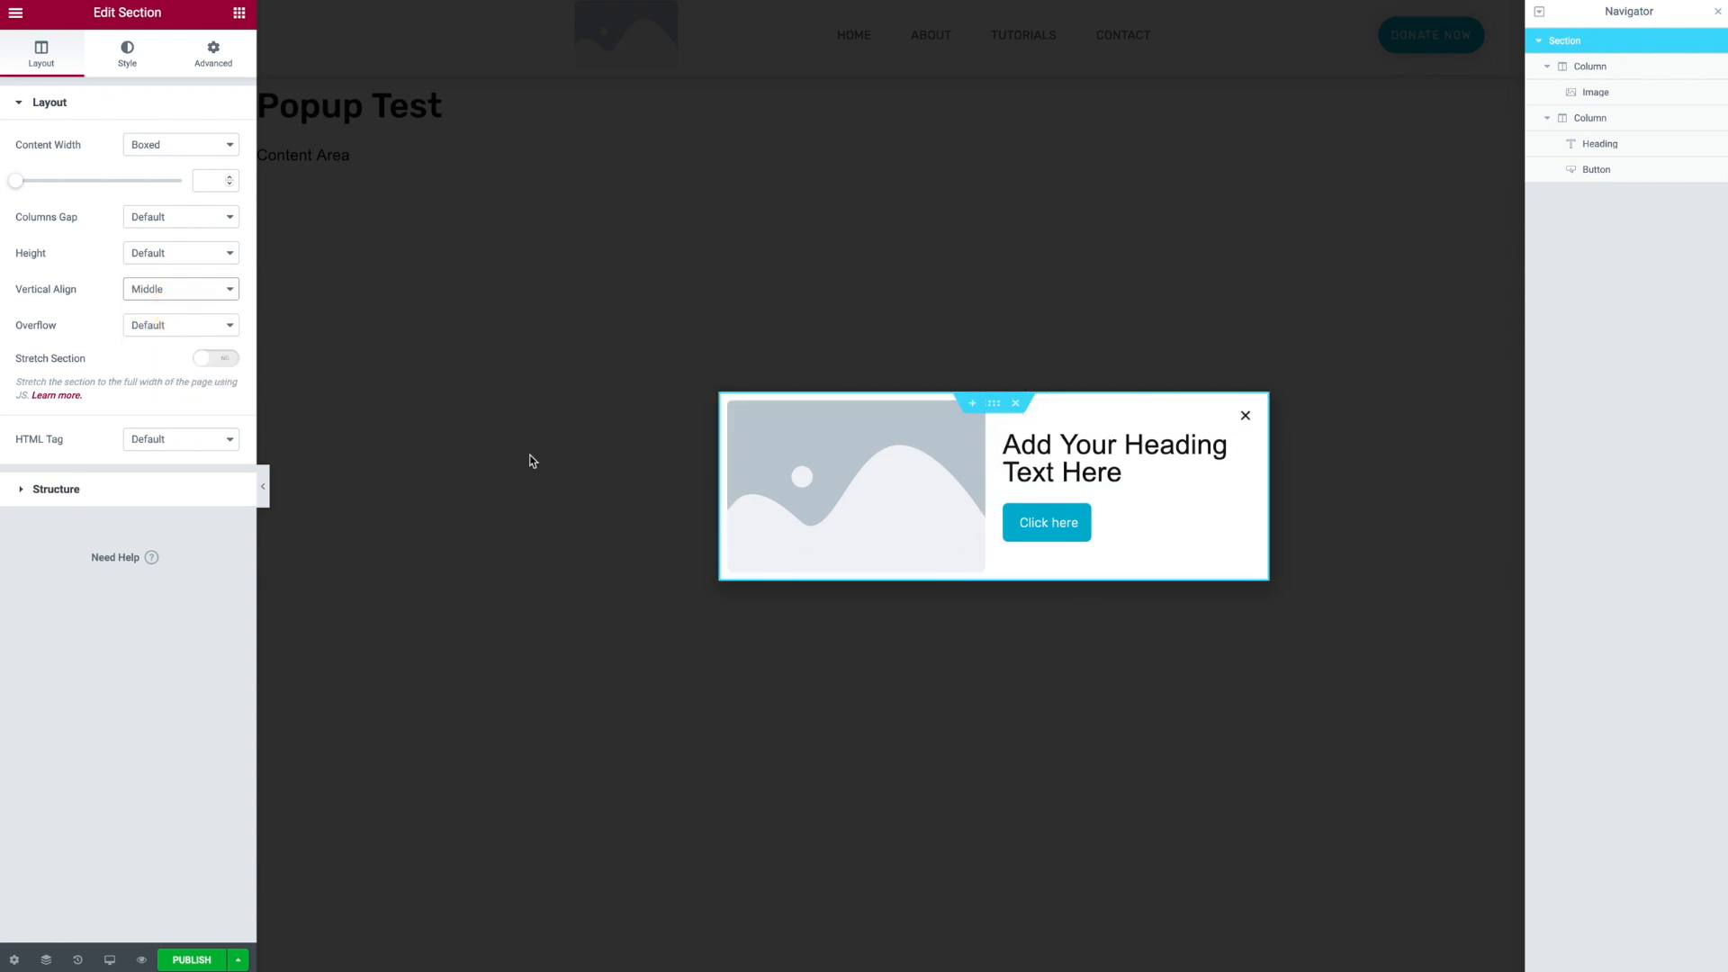
# - Open the popup settings and set the popup width to 687 px
pyautogui.click(15, 961)
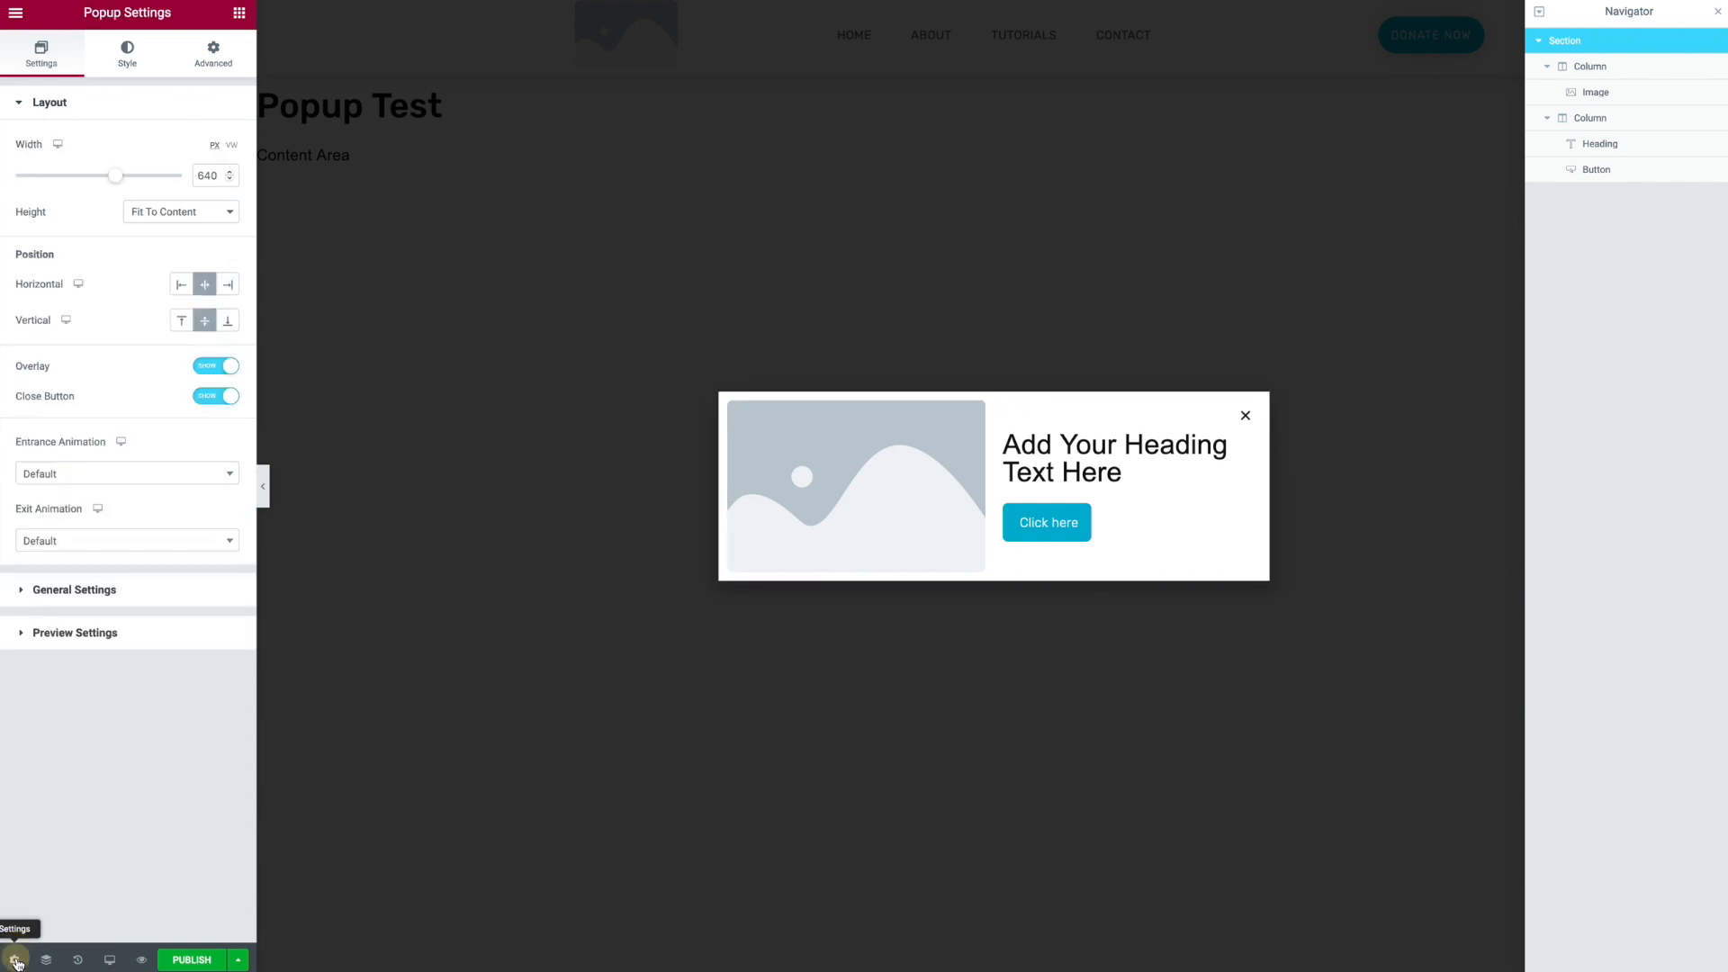
pyautogui.moveTo(118, 180)
pyautogui.mouseDown()
pyautogui.moveTo(84, 178)
pyautogui.moveTo(141, 186)
pyautogui.moveTo(124, 176)
pyautogui.mouseUp()
pyautogui.click(149, 212)
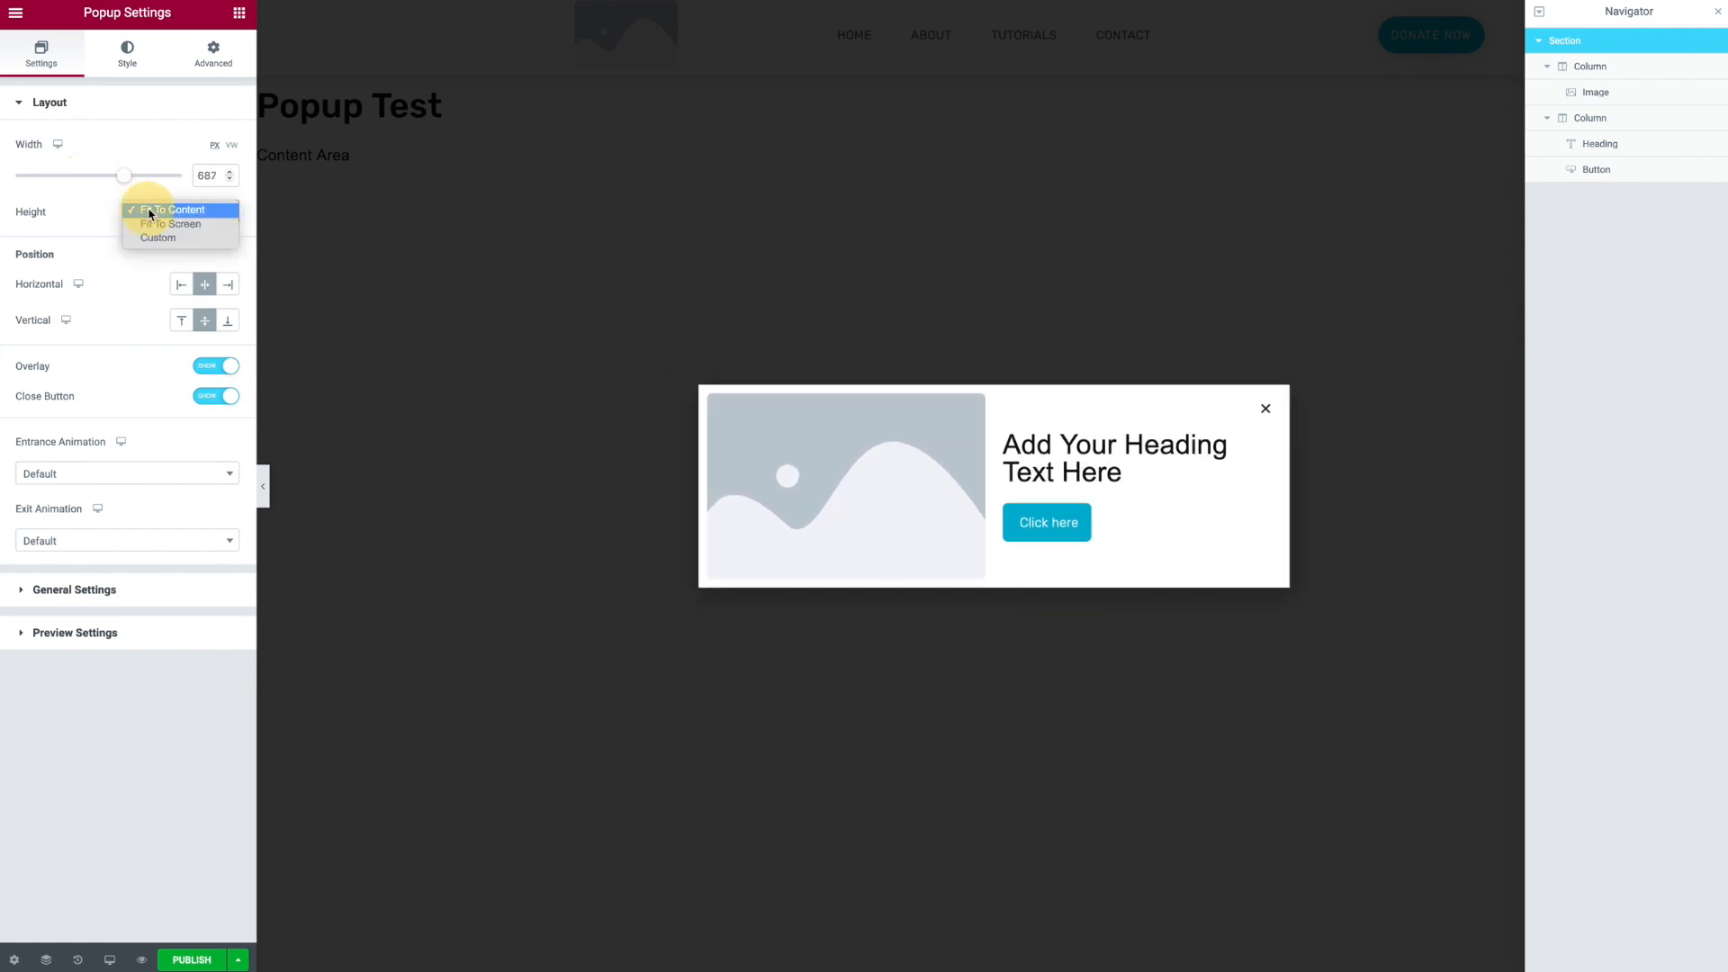
pyautogui.click(154, 225)
pyautogui.click(153, 219)
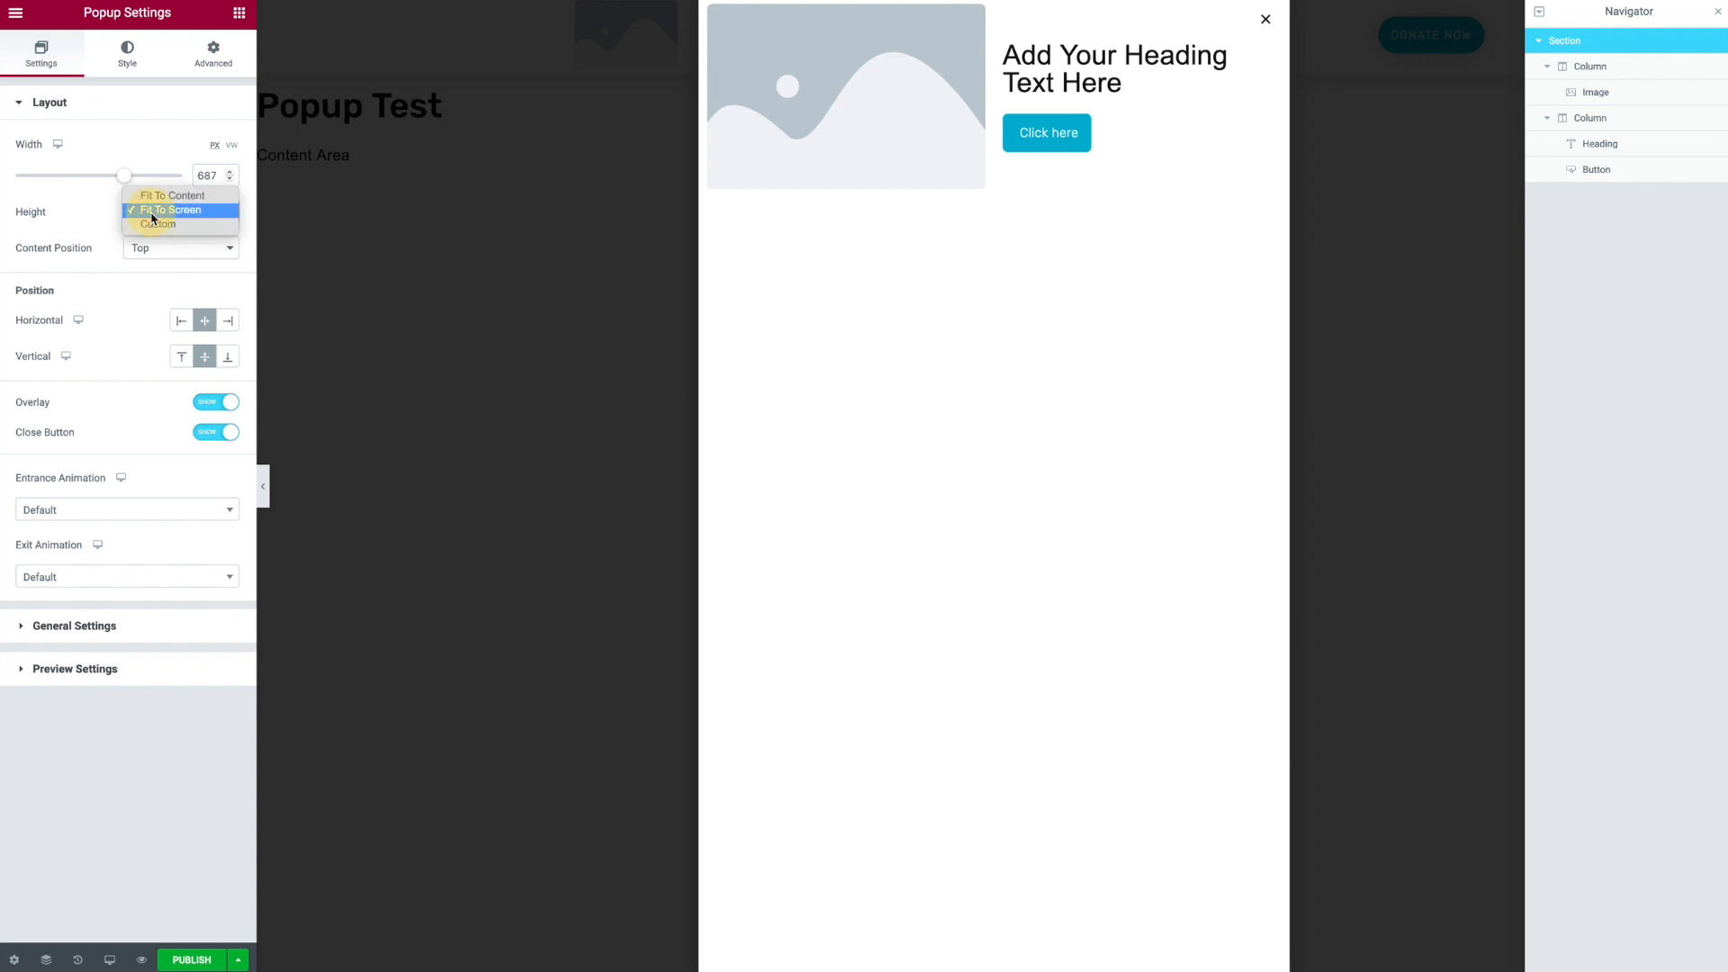
pyautogui.click(162, 232)
pyautogui.click(163, 221)
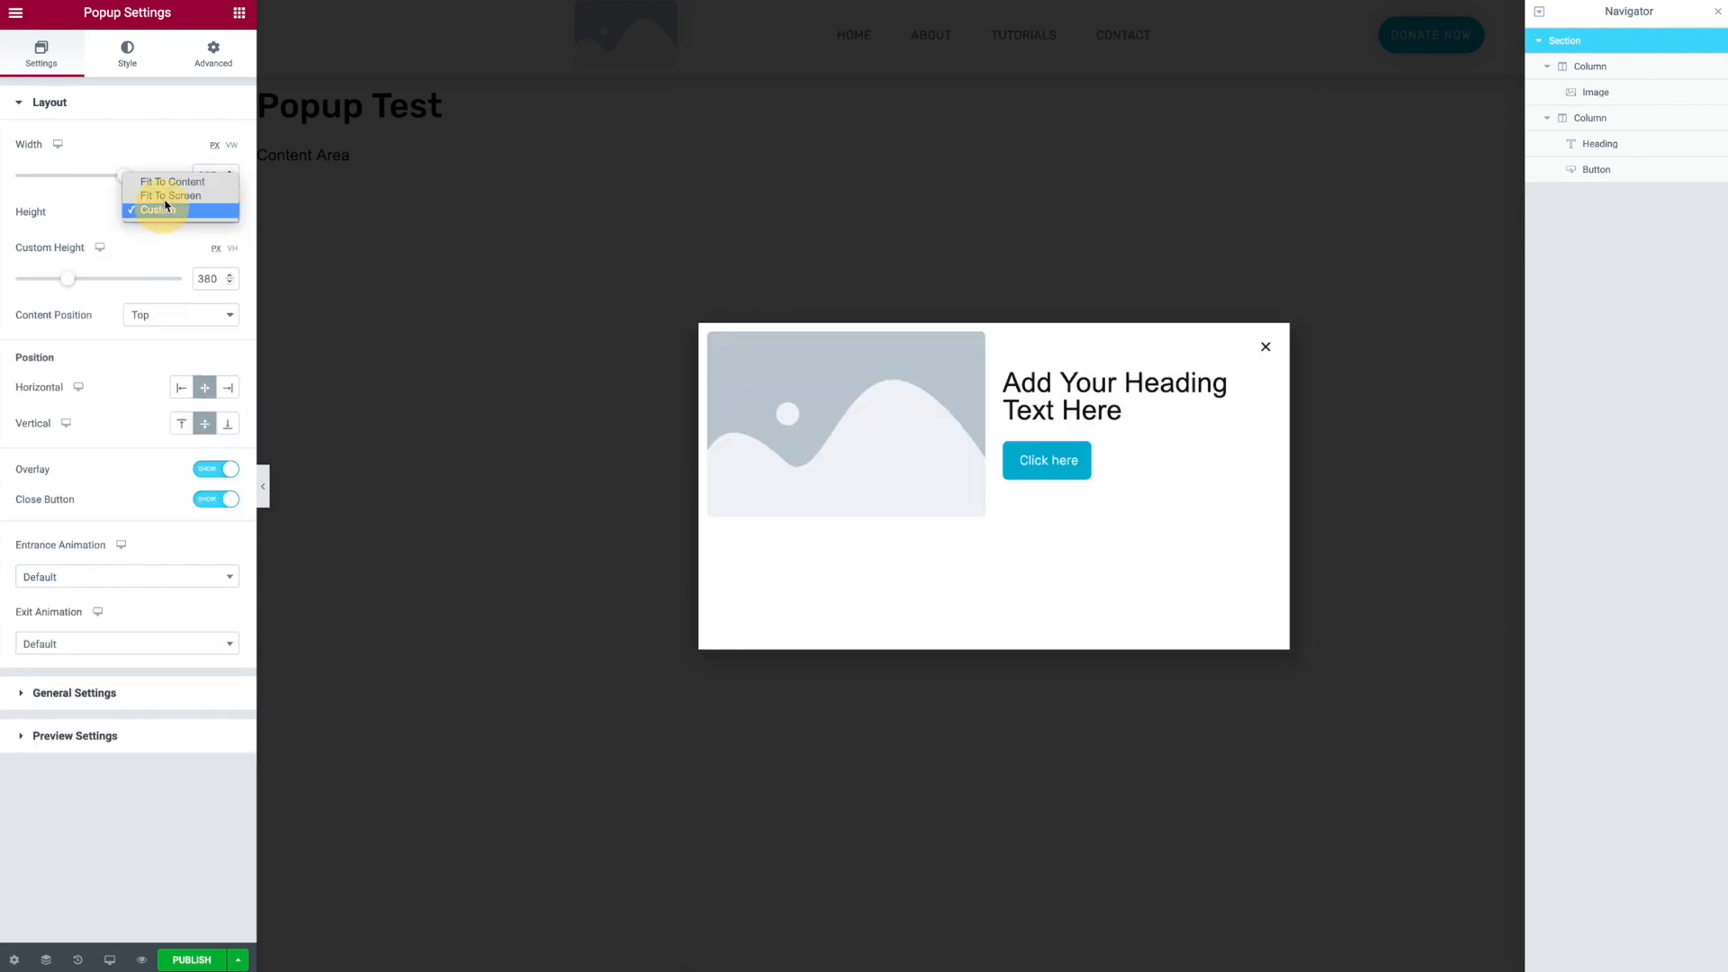
pyautogui.click(170, 181)
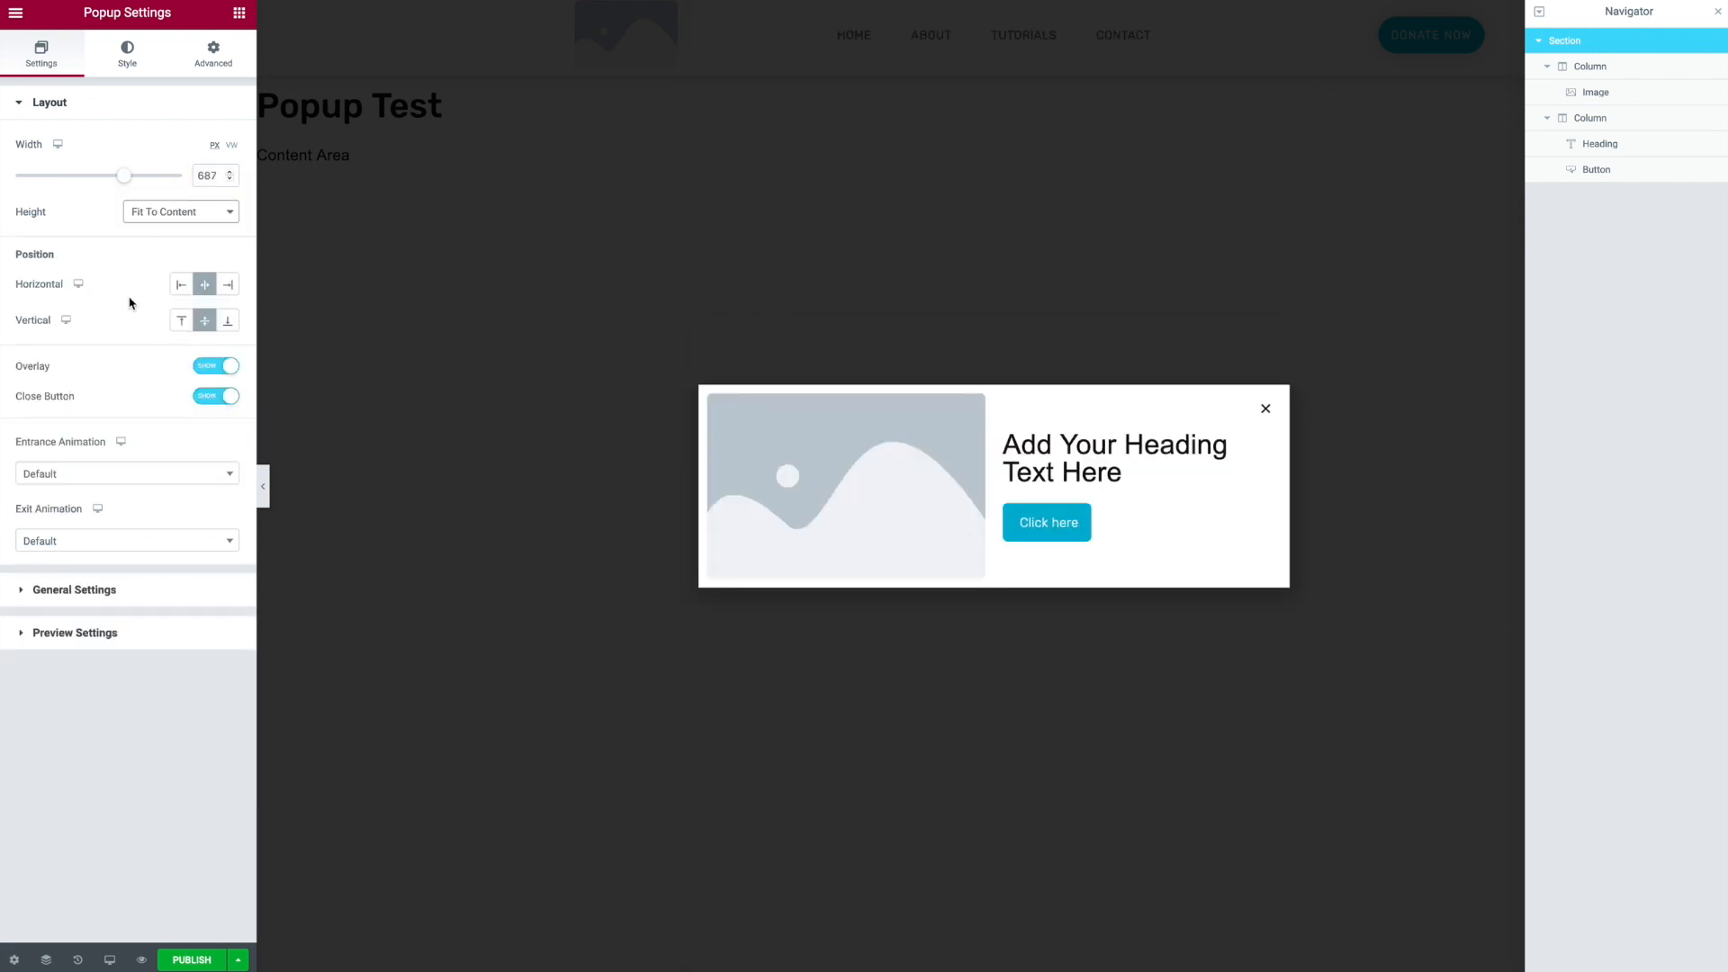
# - Position the popup at the bottom right of the screen and close the navigator
pyautogui.click(228, 287)
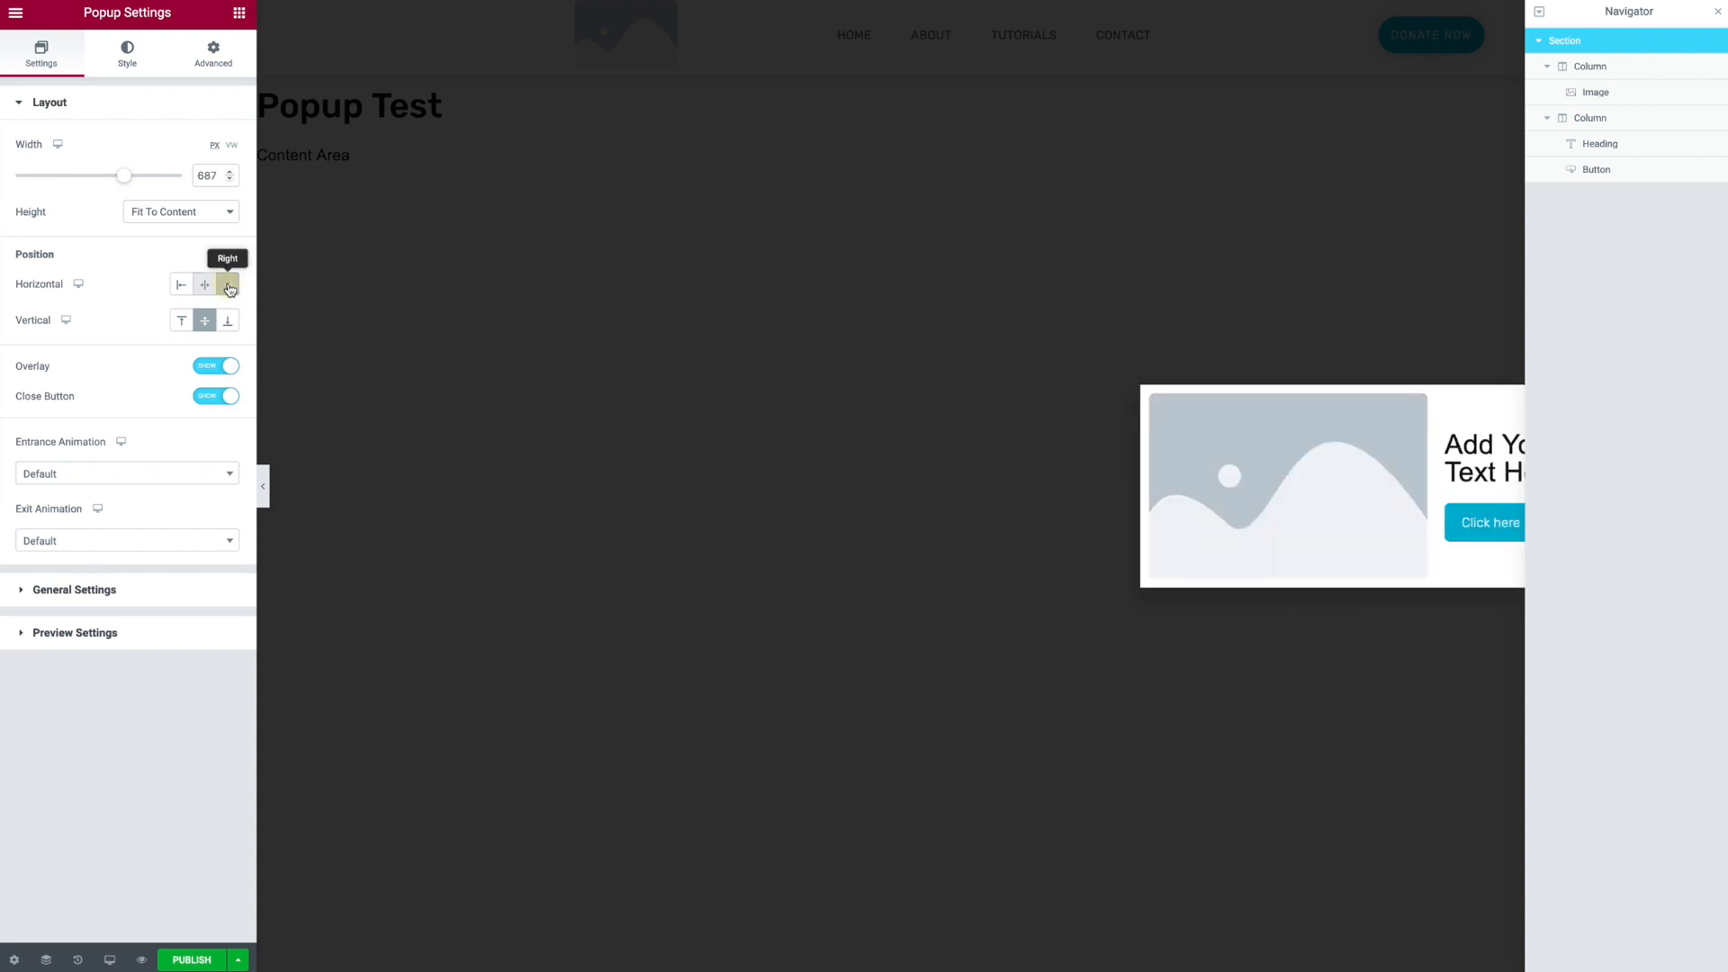
pyautogui.click(228, 328)
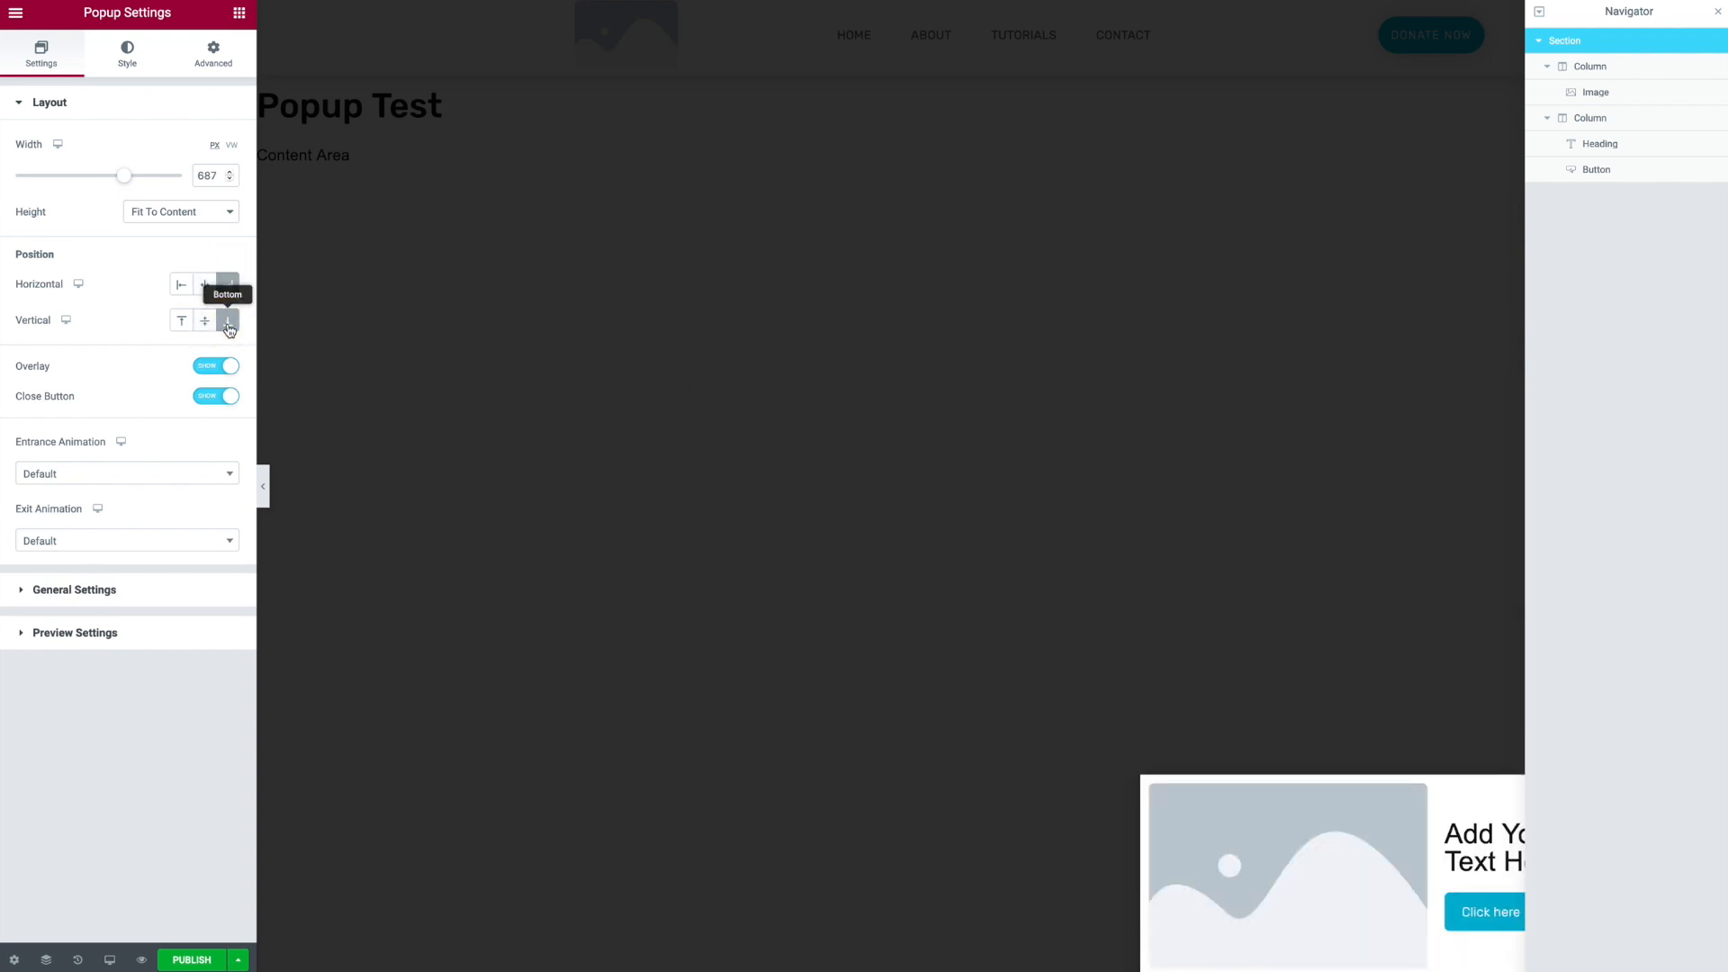
pyautogui.click(1720, 13)
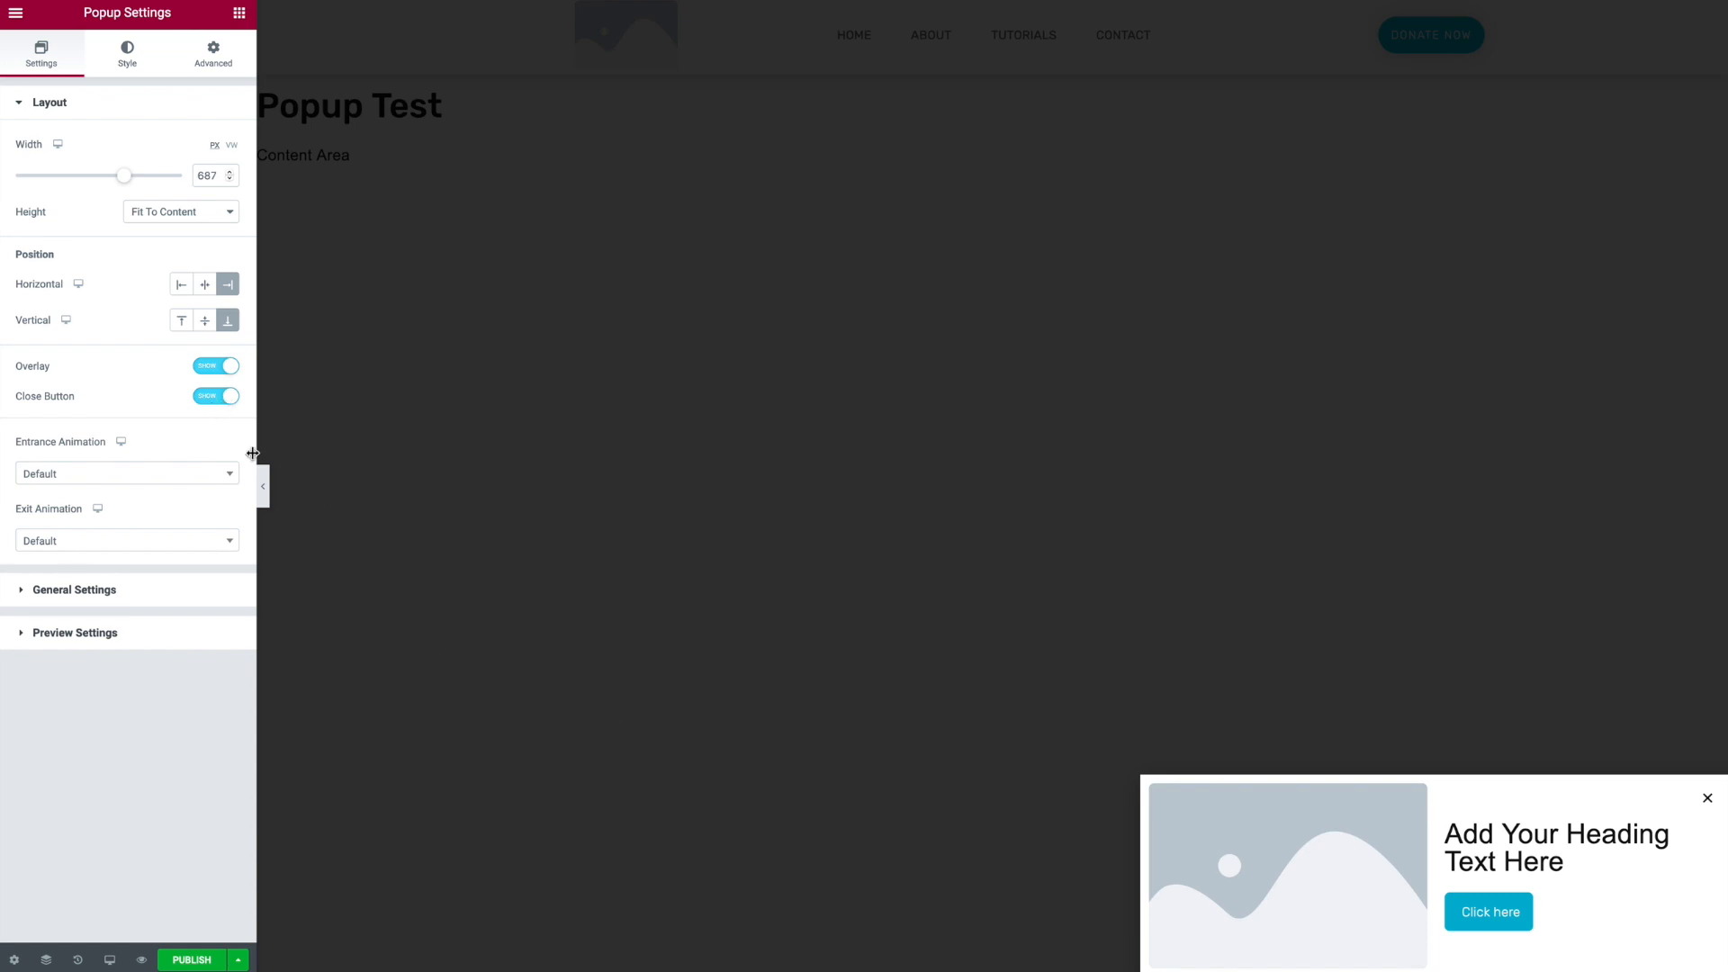
# - Set the popup's entrance animation to Slide In Right
pyautogui.click(214, 398)
pyautogui.click(213, 398)
pyautogui.click(214, 477)
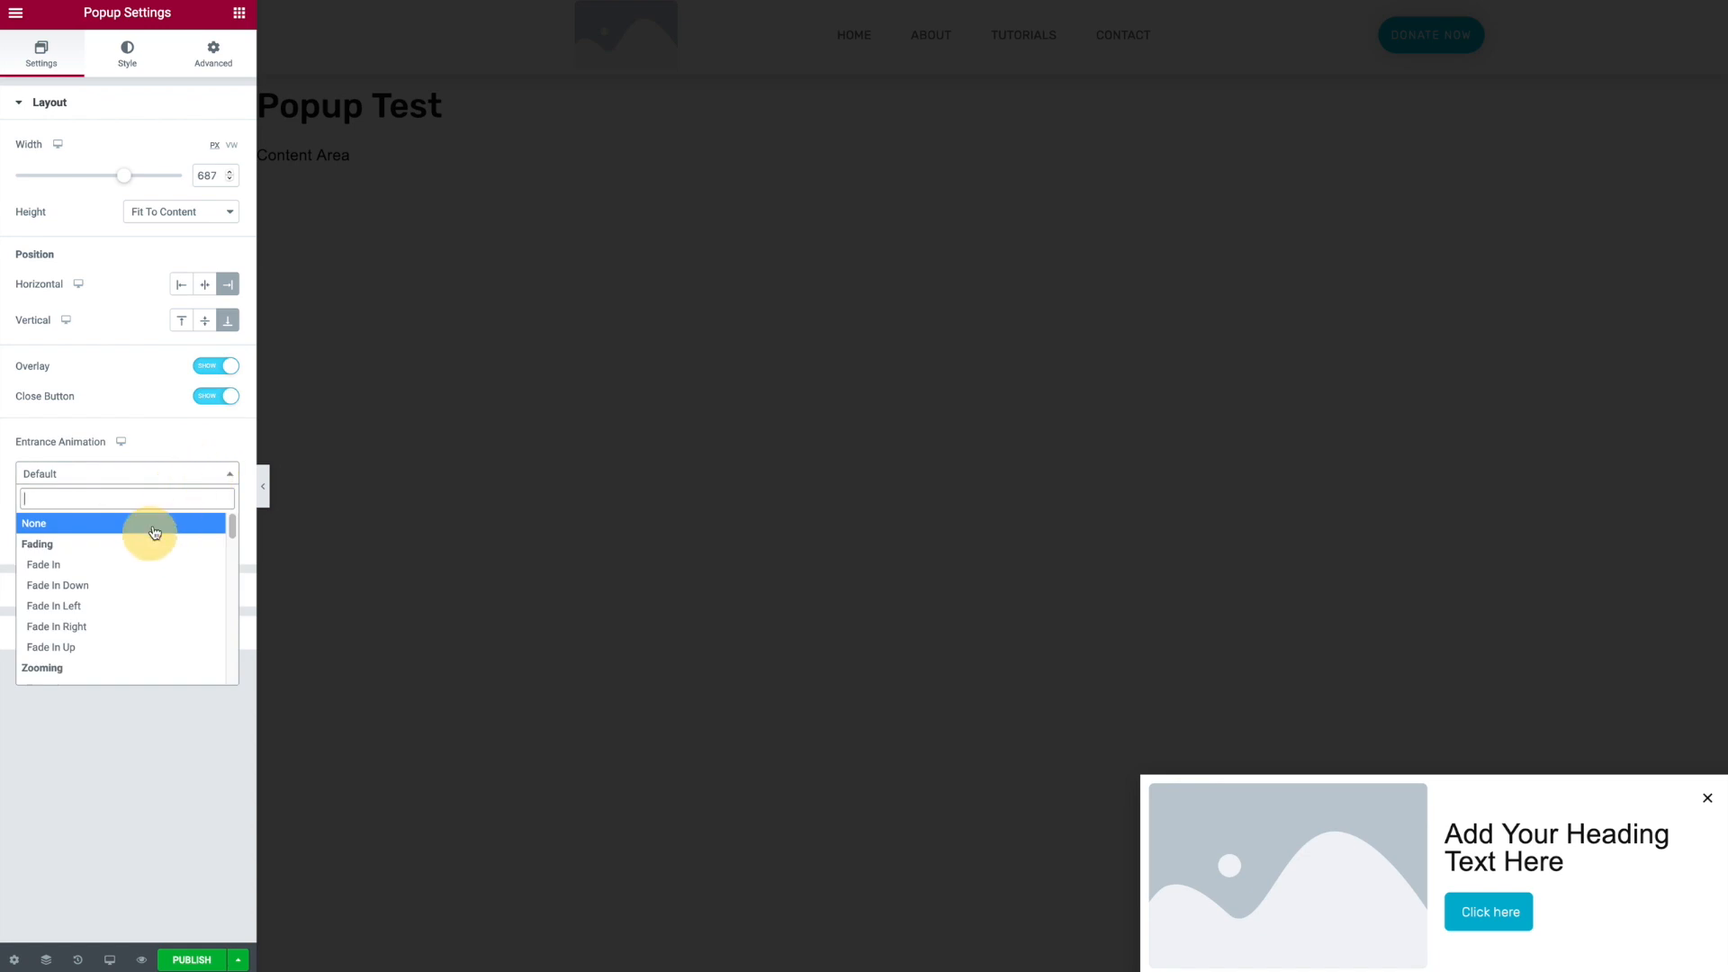
pyautogui.scroll(-3, 155, 589)
pyautogui.scroll(-10, 154, 589)
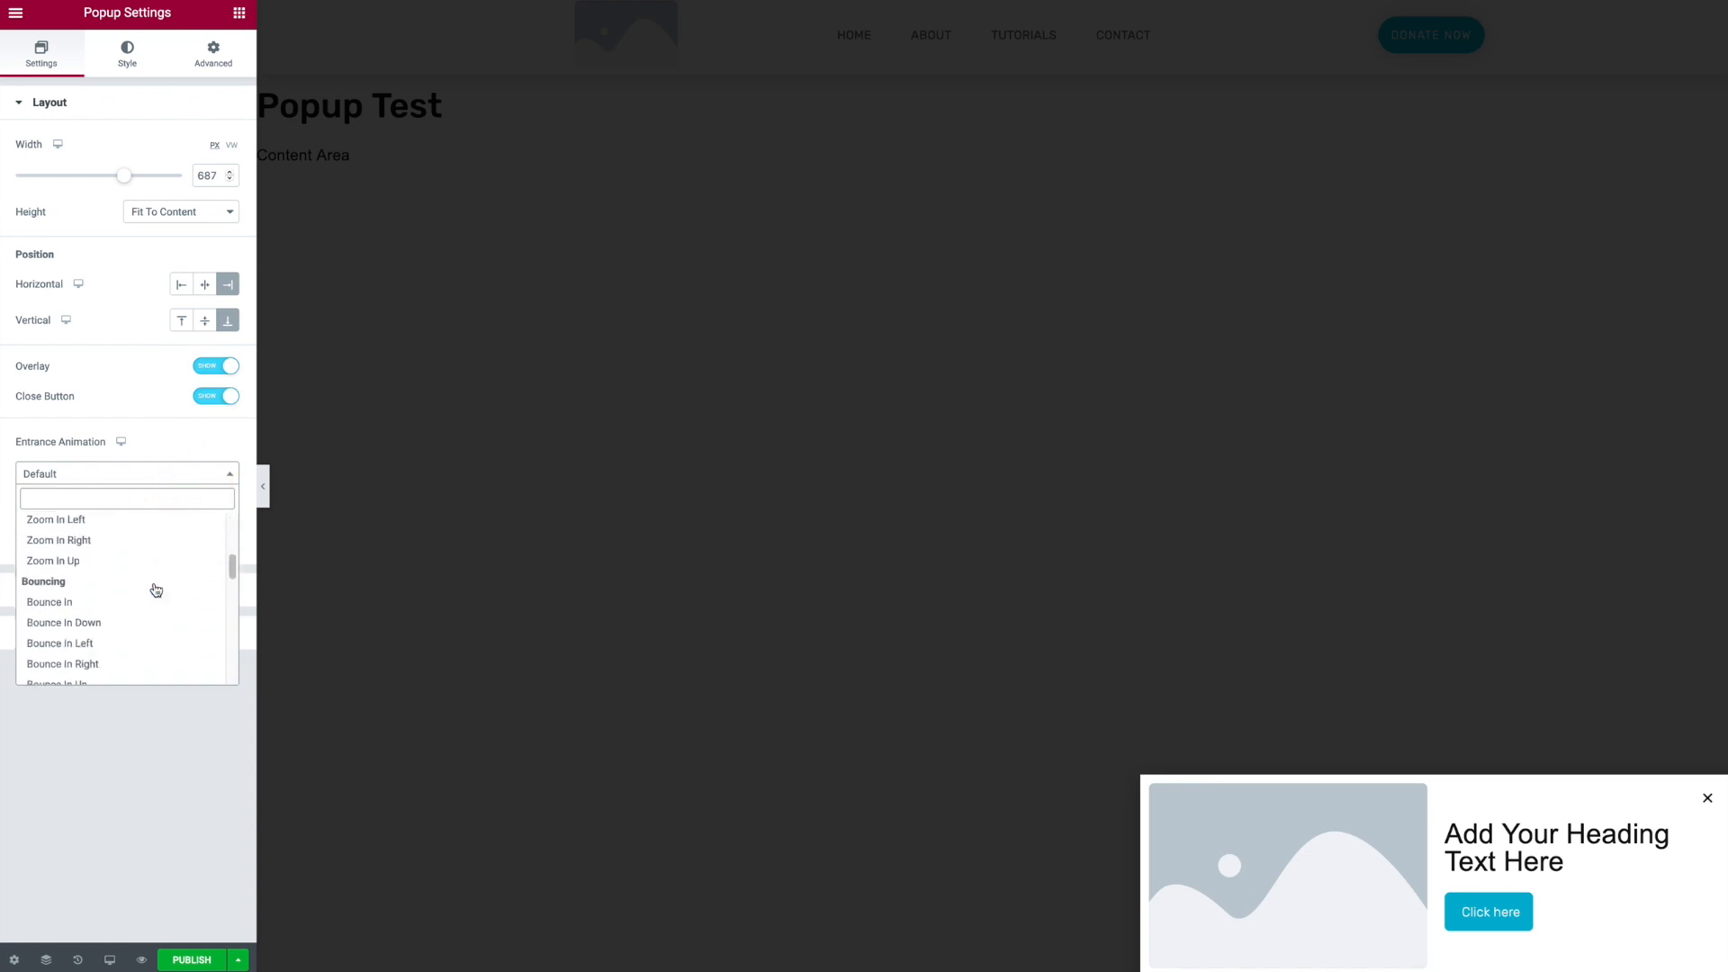
pyautogui.scroll(2, 144, 594)
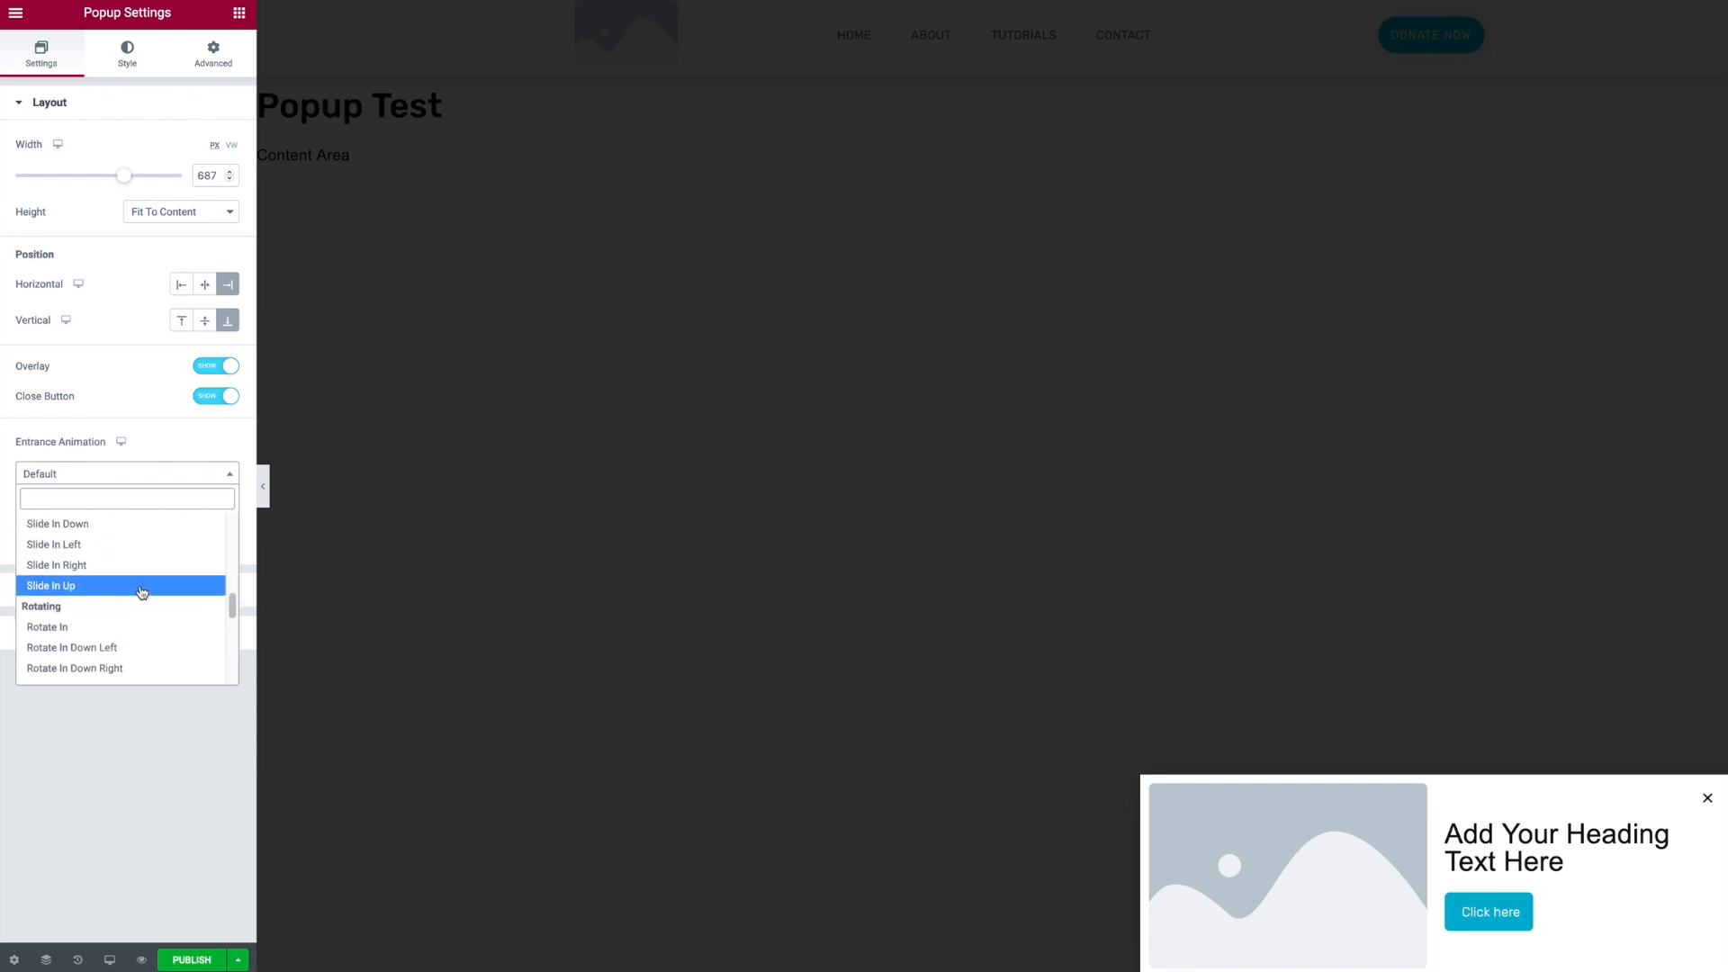
pyautogui.click(126, 565)
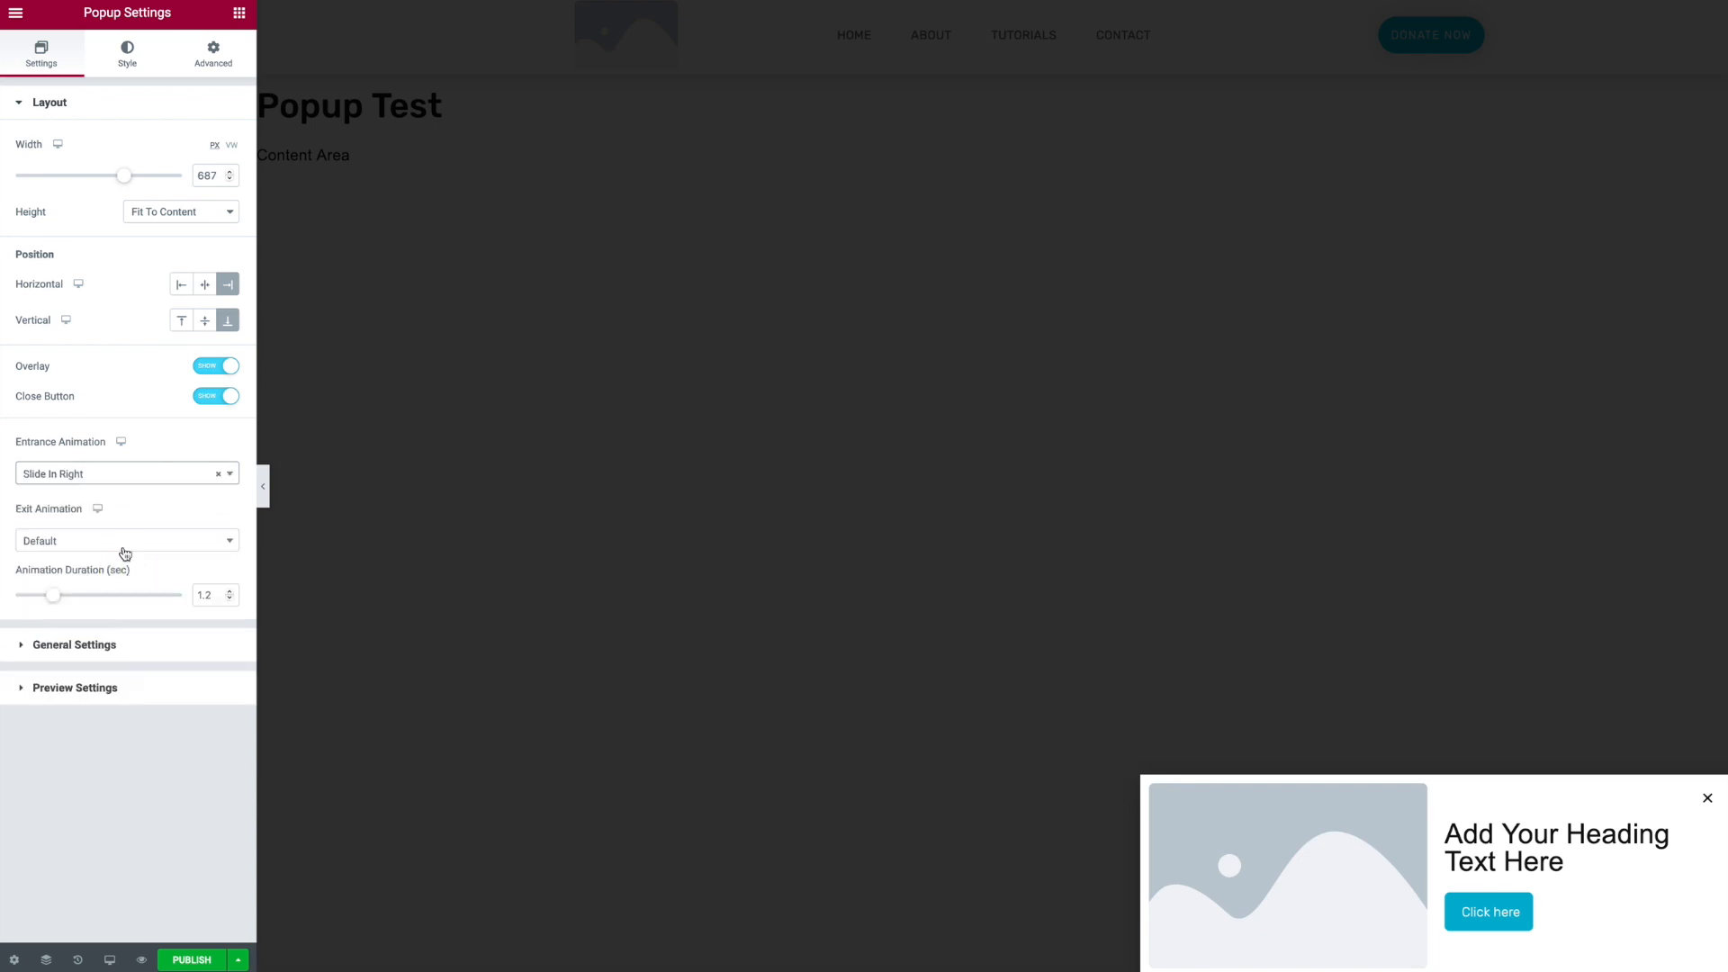
# - Set the exit animation to Slide Out Left and shorten the animation duration
pyautogui.click(127, 542)
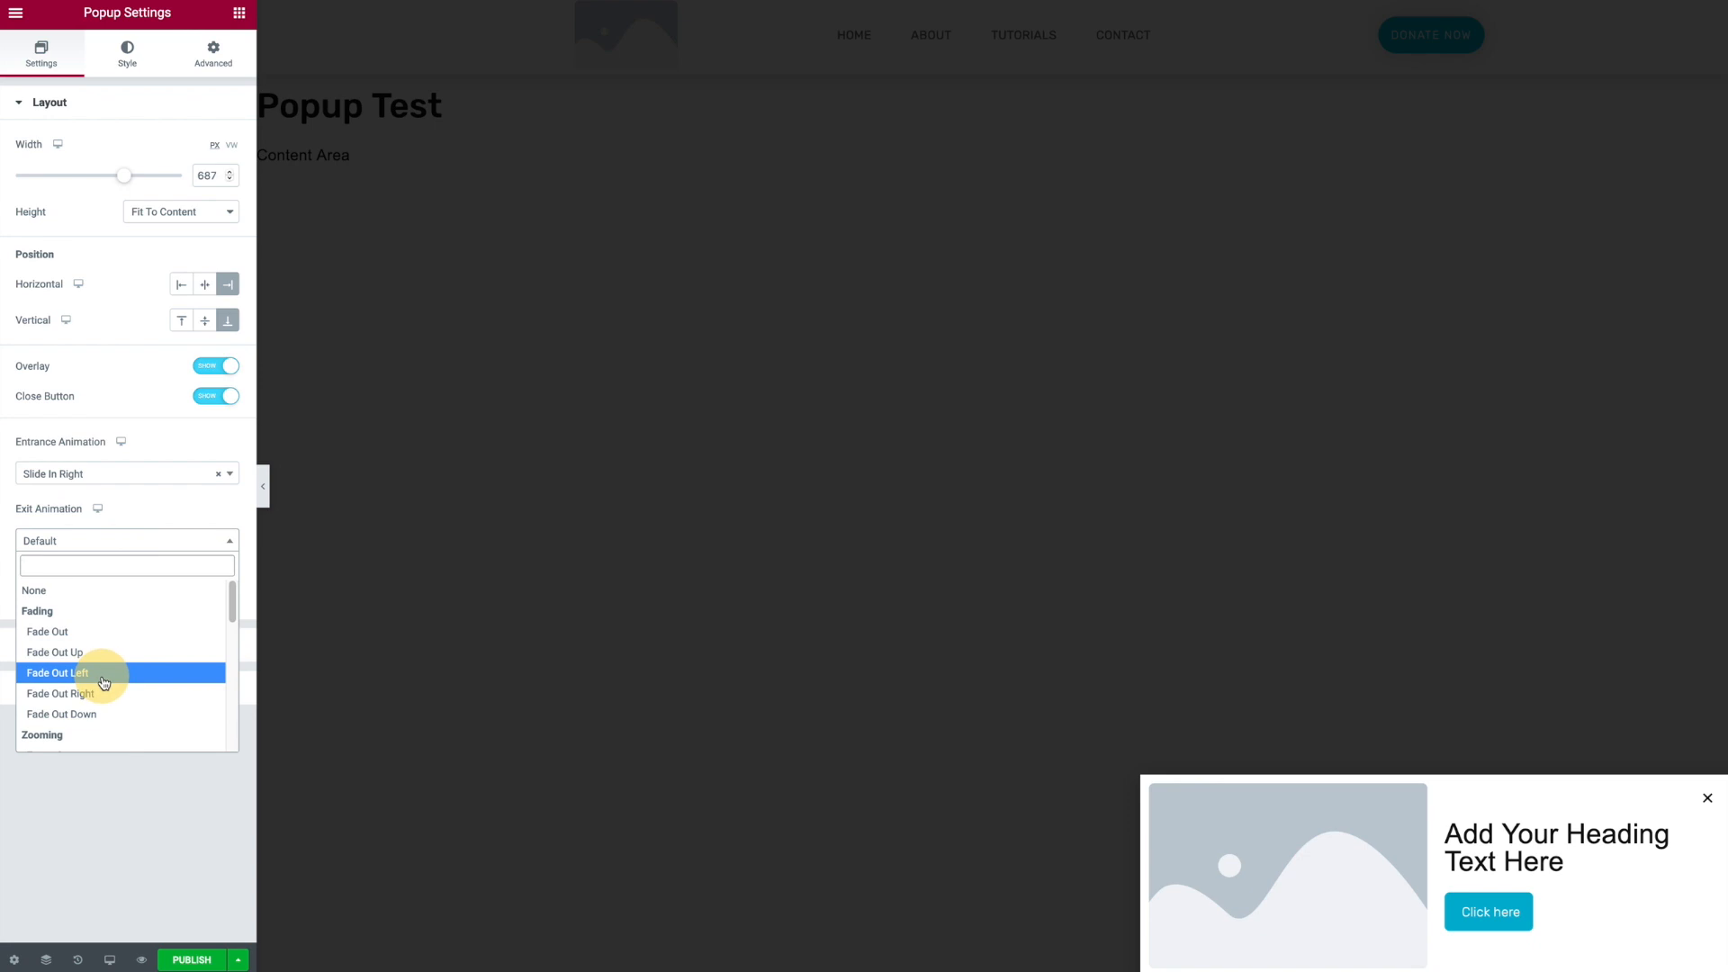
pyautogui.scroll(-10, 159, 646)
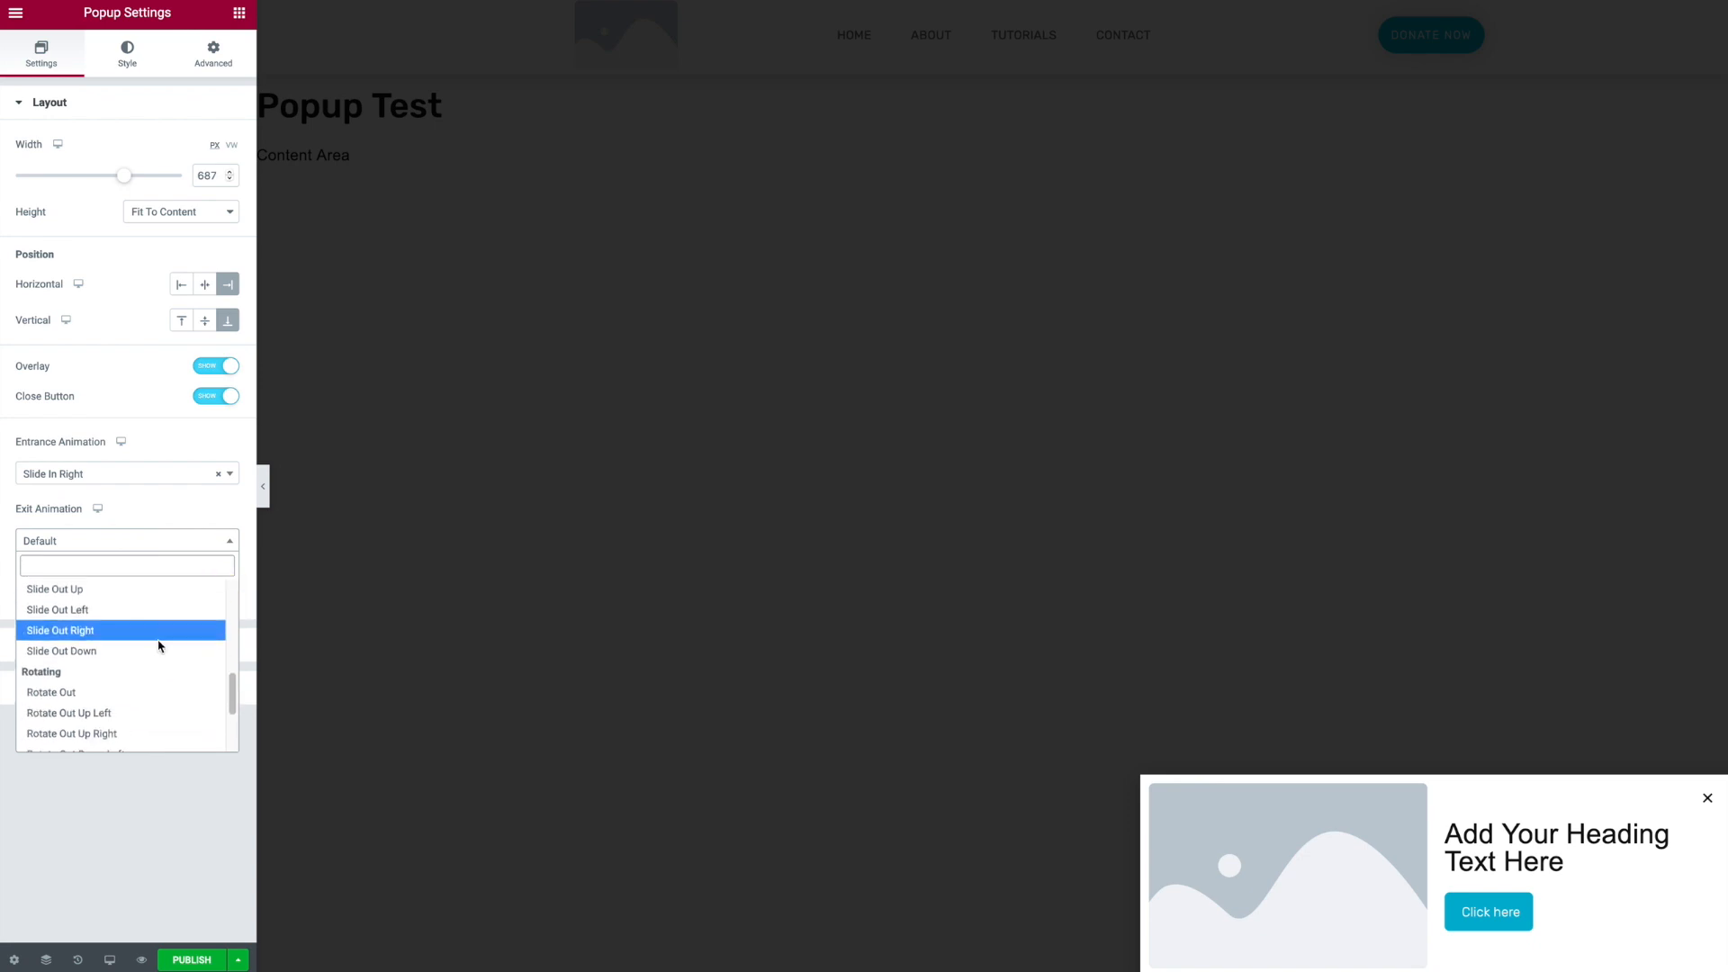
pyautogui.scroll(2, 155, 647)
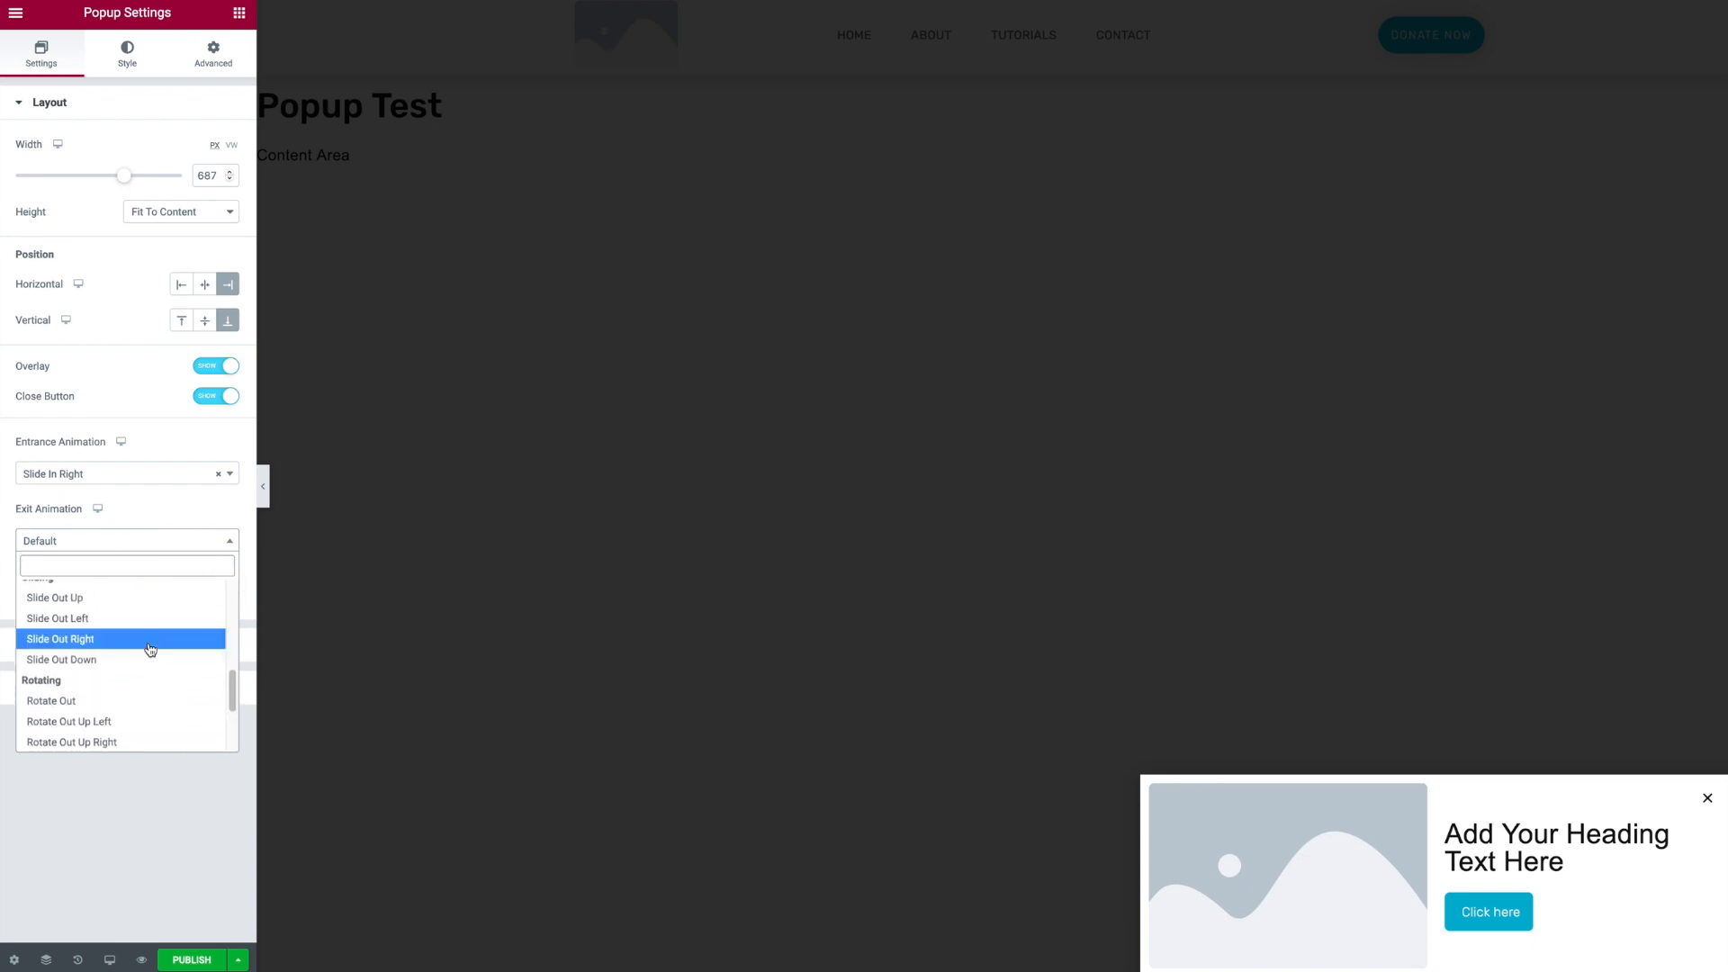
pyautogui.click(103, 620)
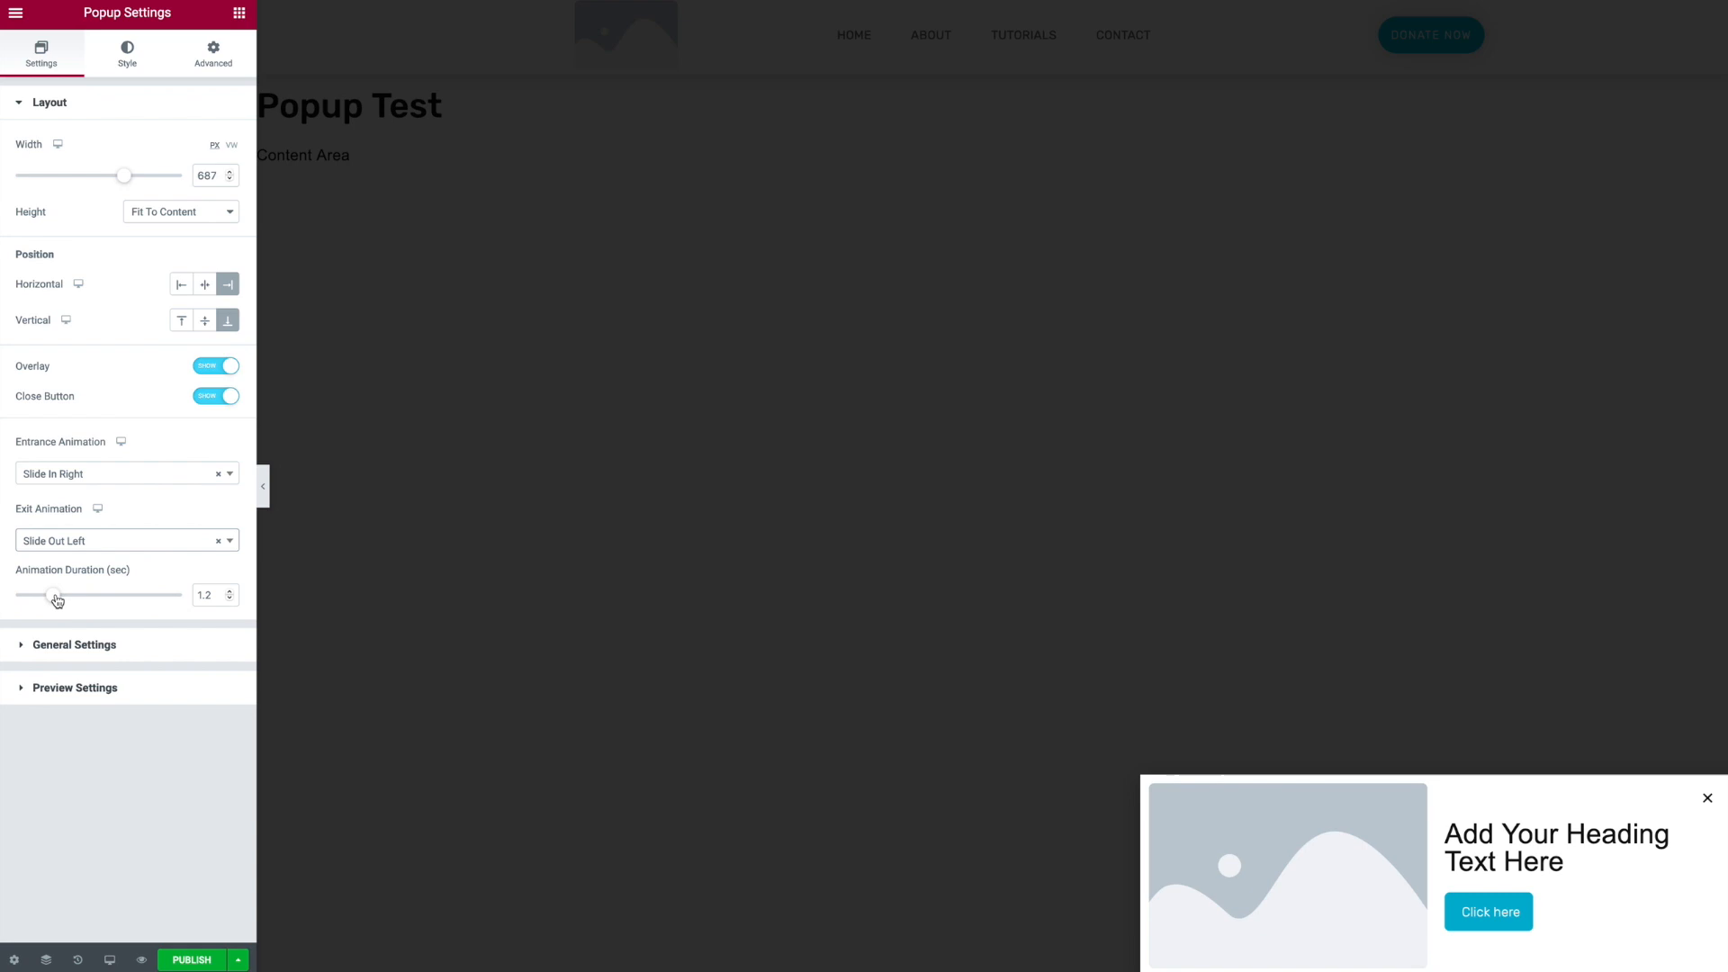
pyautogui.moveTo(53, 595); pyautogui.dragTo(39, 598)
pyautogui.click(142, 649)
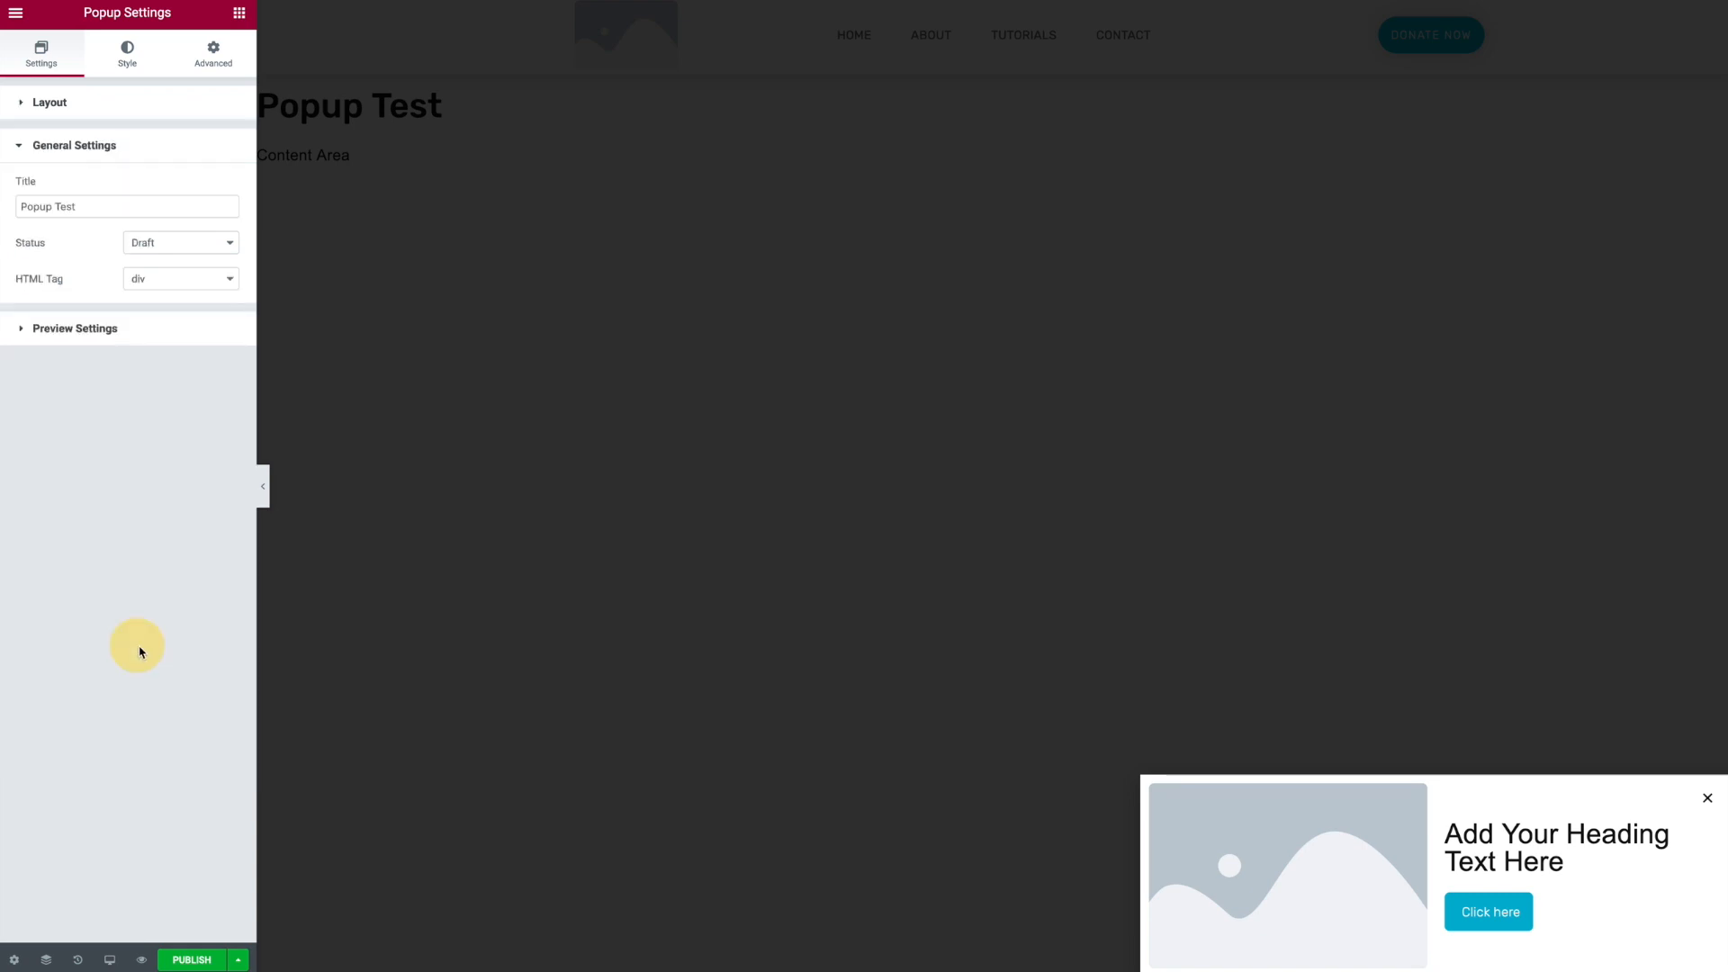
pyautogui.click(59, 339)
pyautogui.click(133, 54)
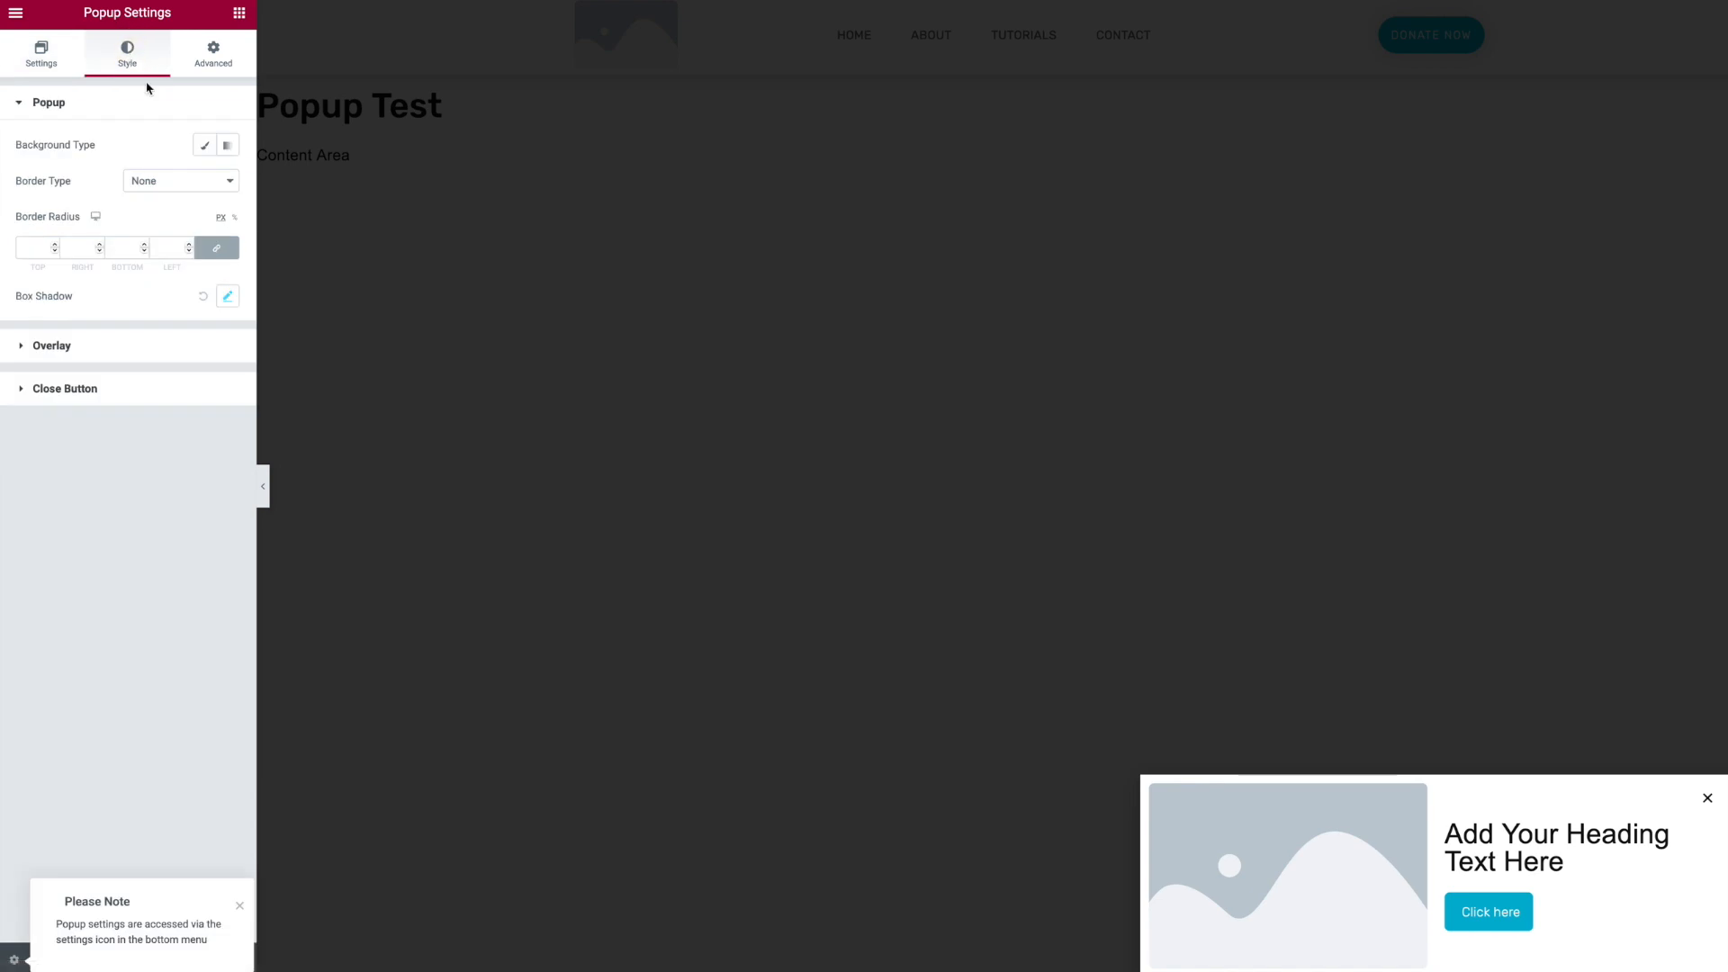
pyautogui.click(206, 147)
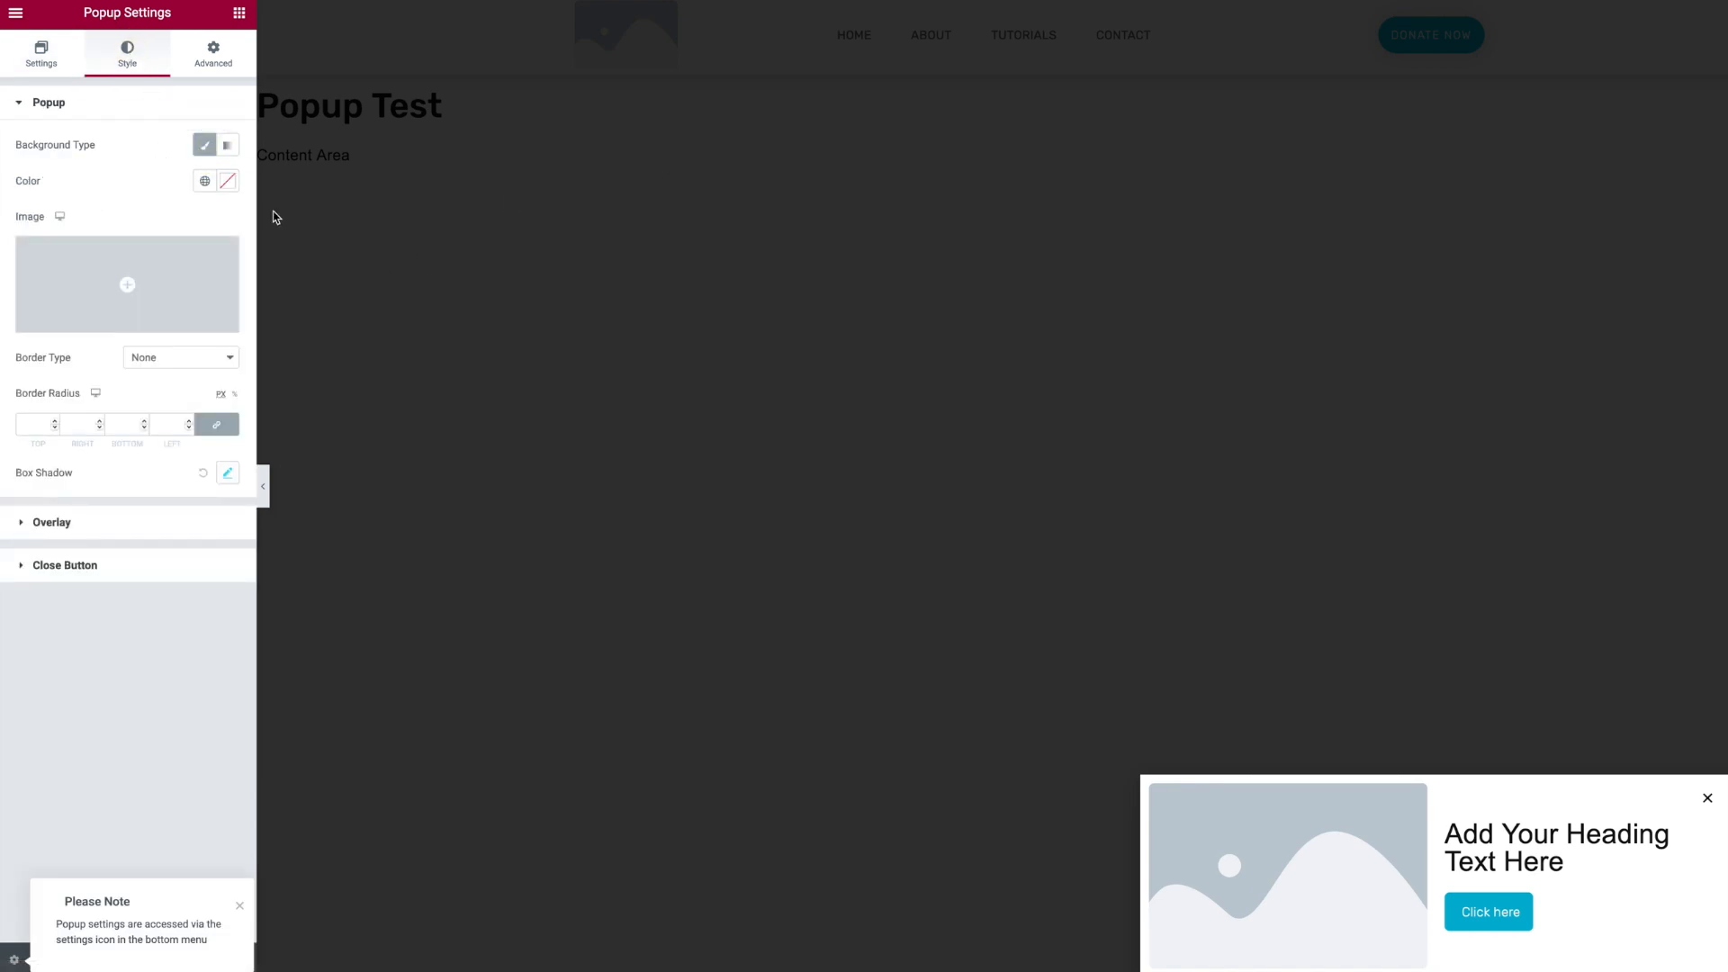
pyautogui.click(226, 184)
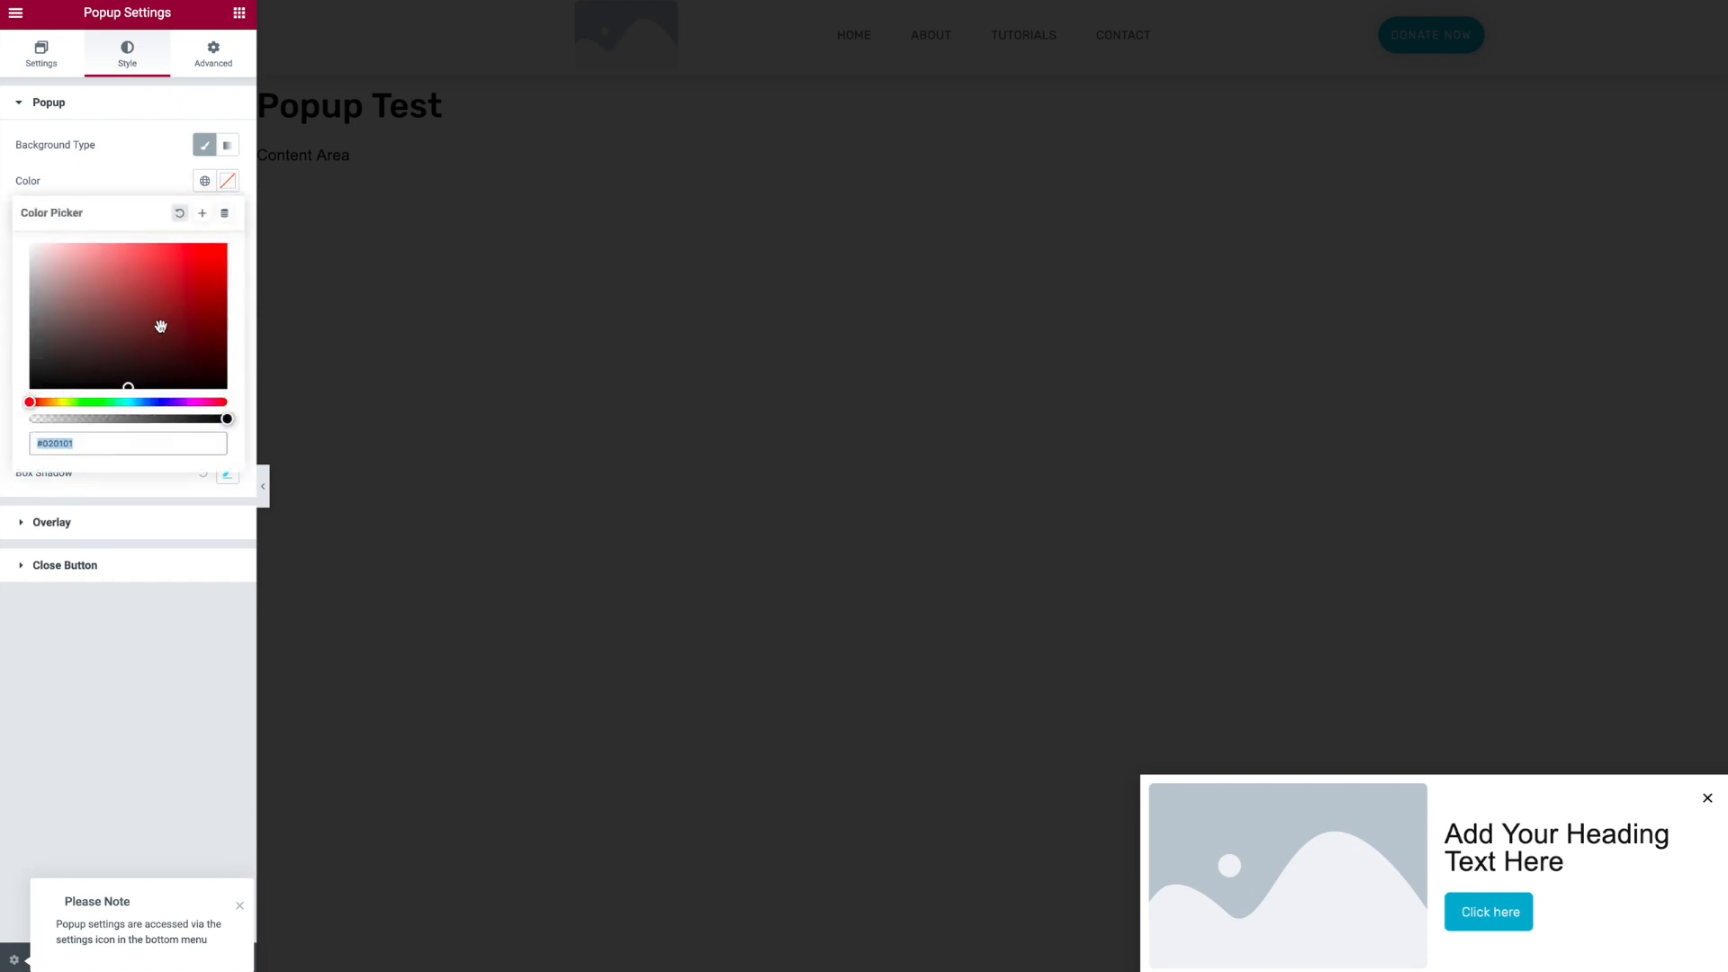
pyautogui.moveTo(132, 313)
pyautogui.mouseDown()
pyautogui.moveTo(147, 278)
pyautogui.moveTo(175, 338)
pyautogui.moveTo(153, 253)
pyautogui.mouseUp()
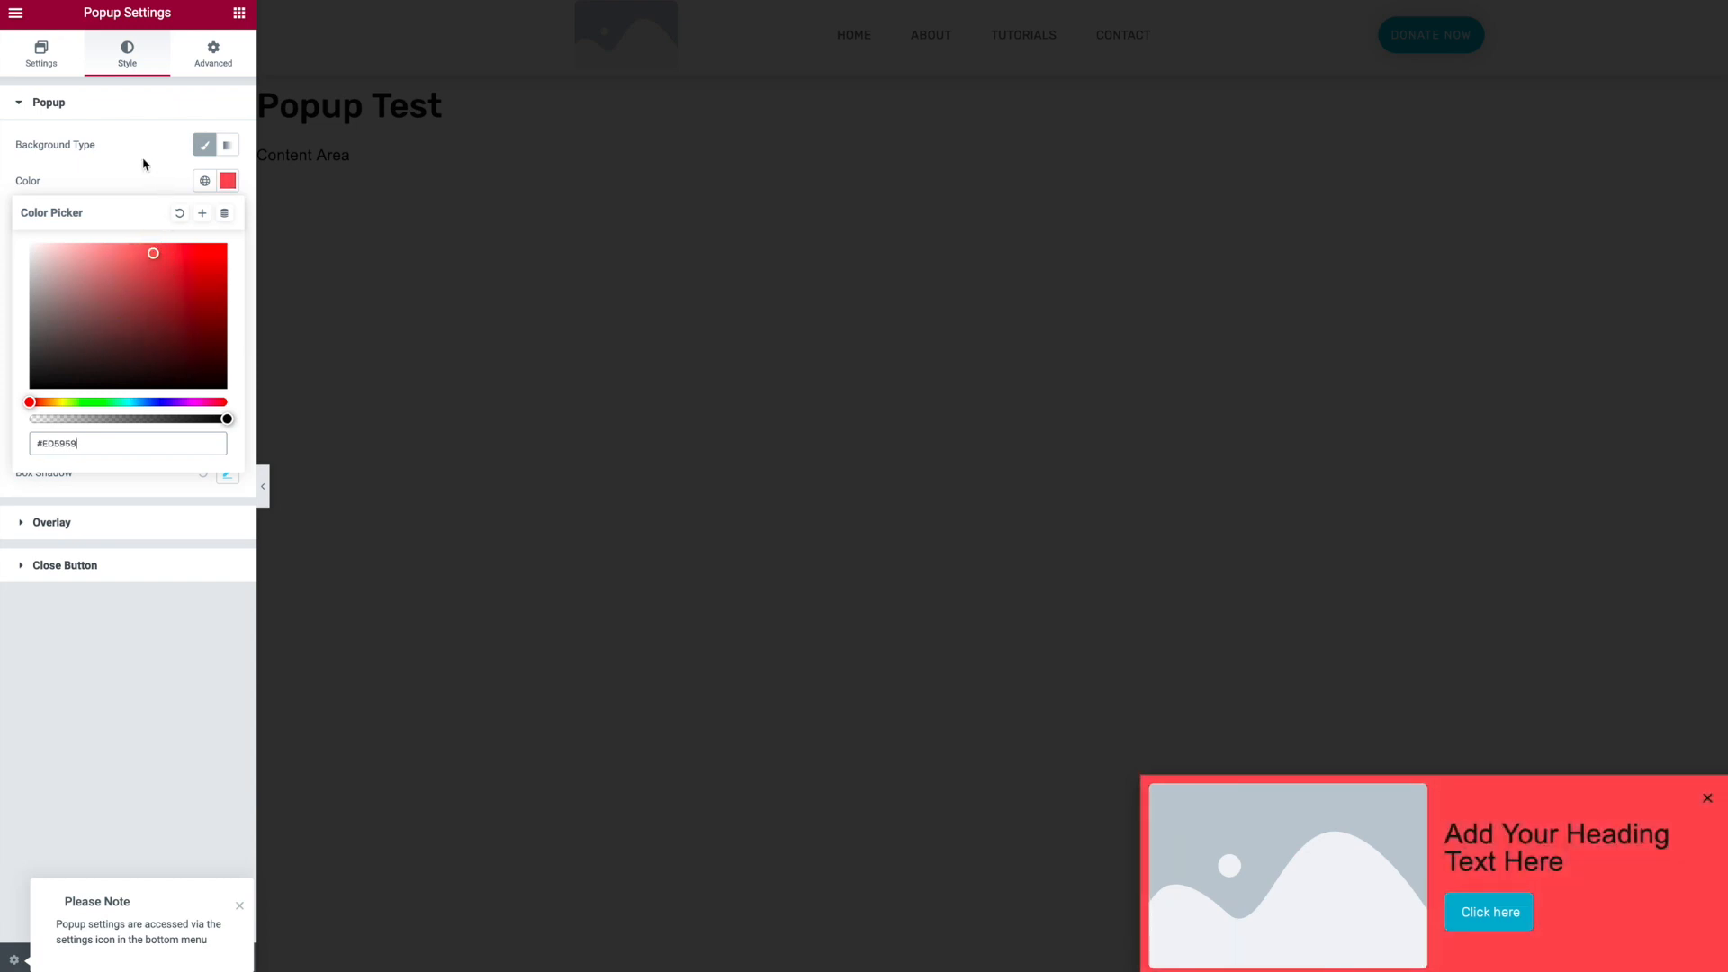
pyautogui.click(179, 213)
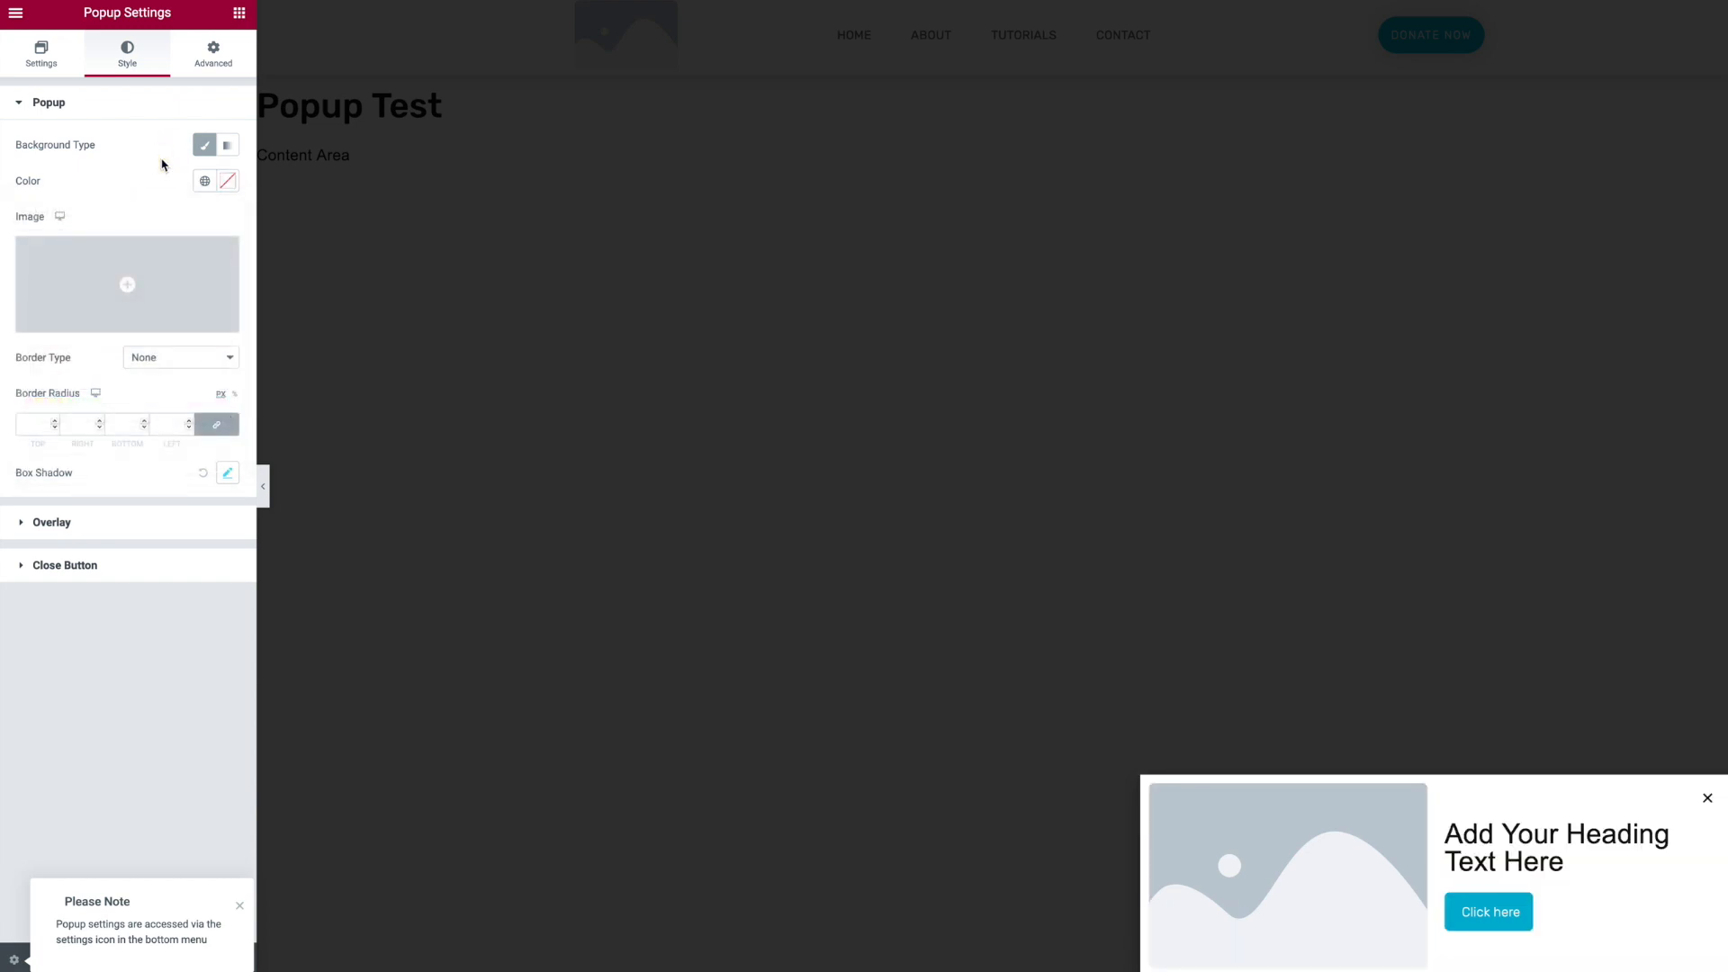
# - Make the popup overlay colour fully transparent
pyautogui.click(62, 523)
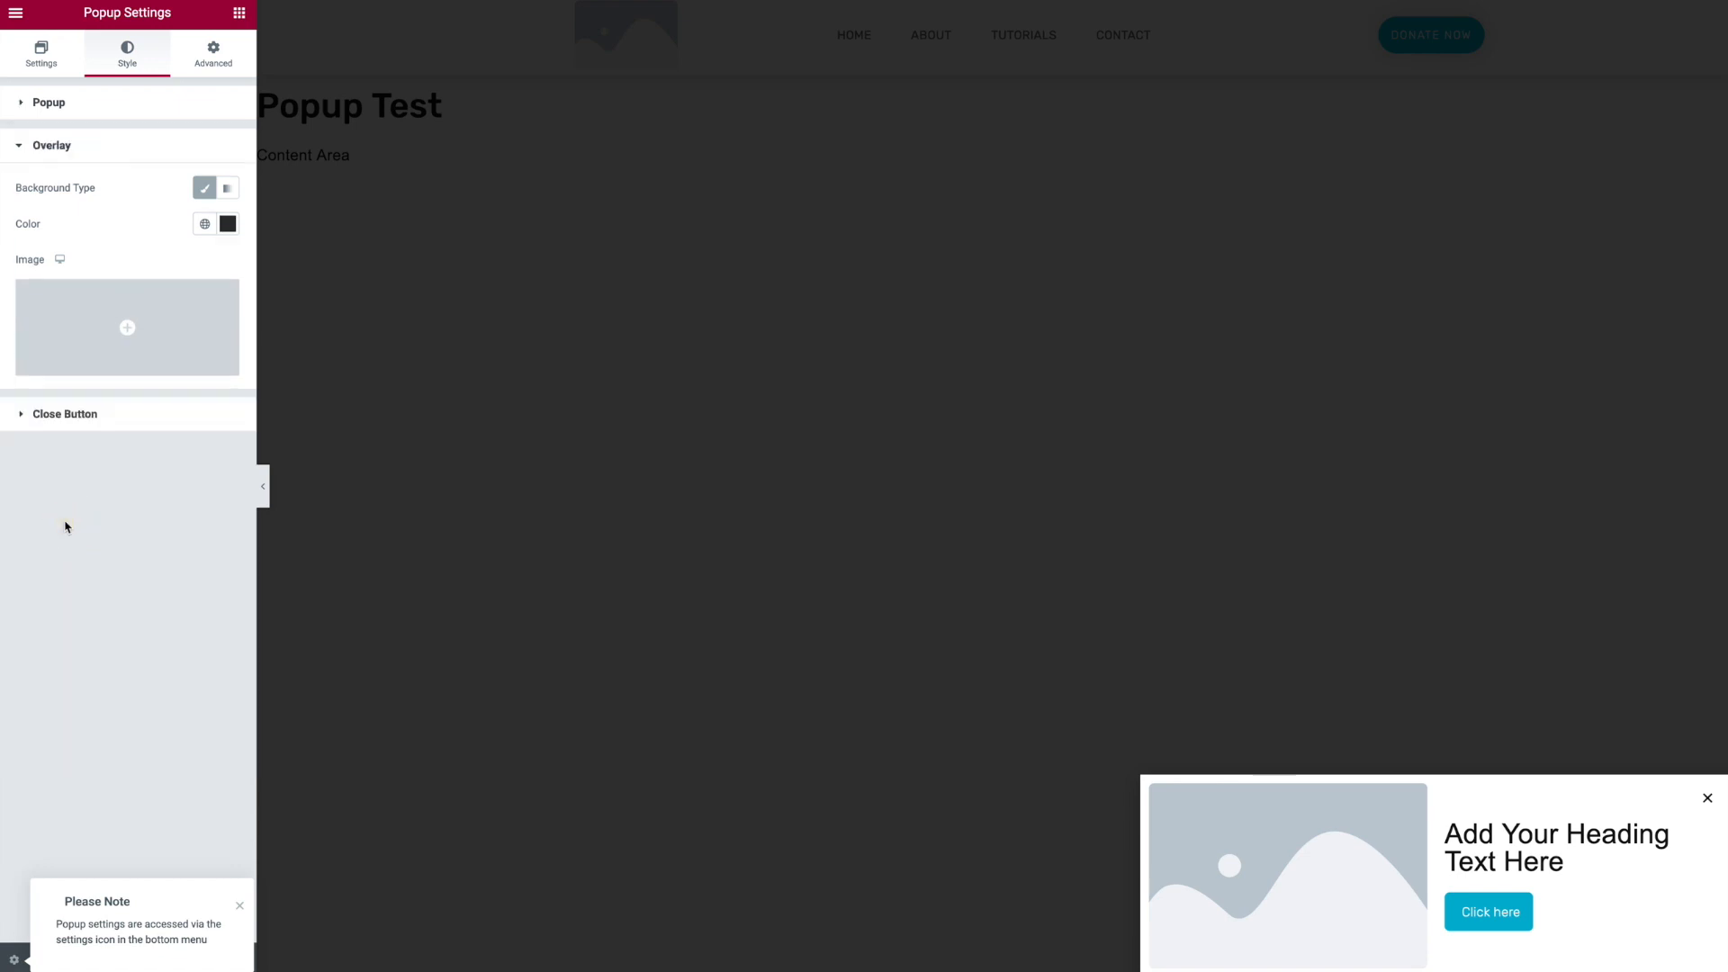
pyautogui.click(227, 227)
pyautogui.moveTo(191, 462); pyautogui.dragTo(4, 467)
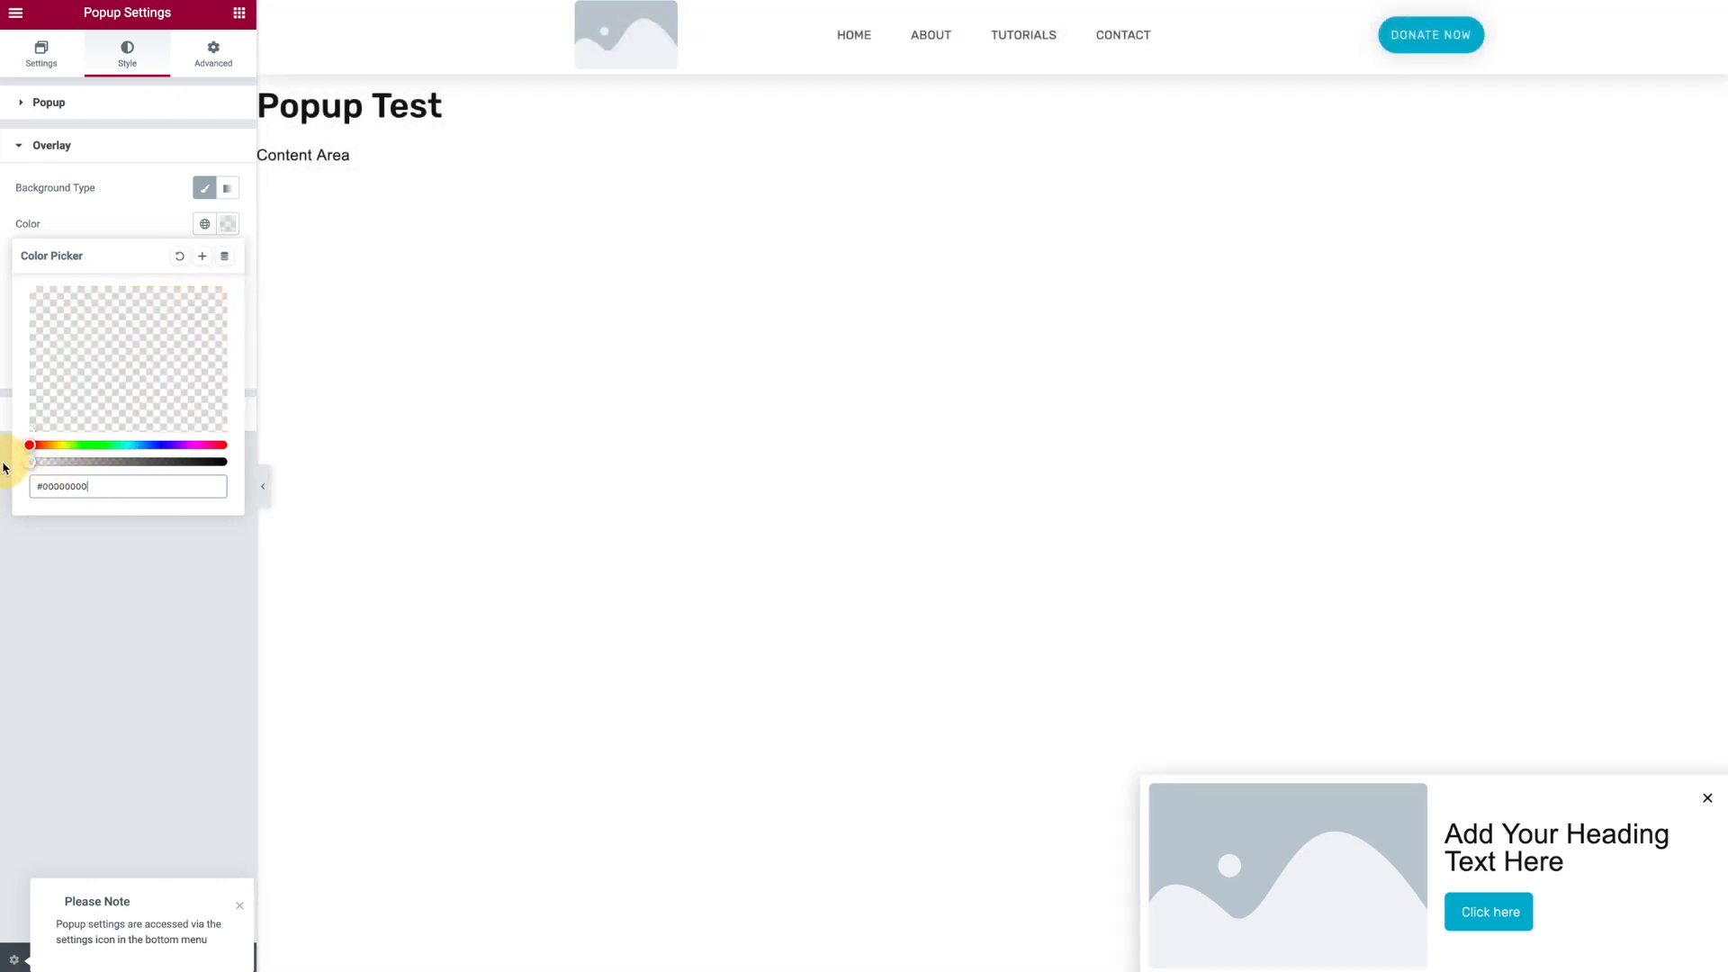
pyautogui.click(187, 694)
pyautogui.moveTo(186, 326)
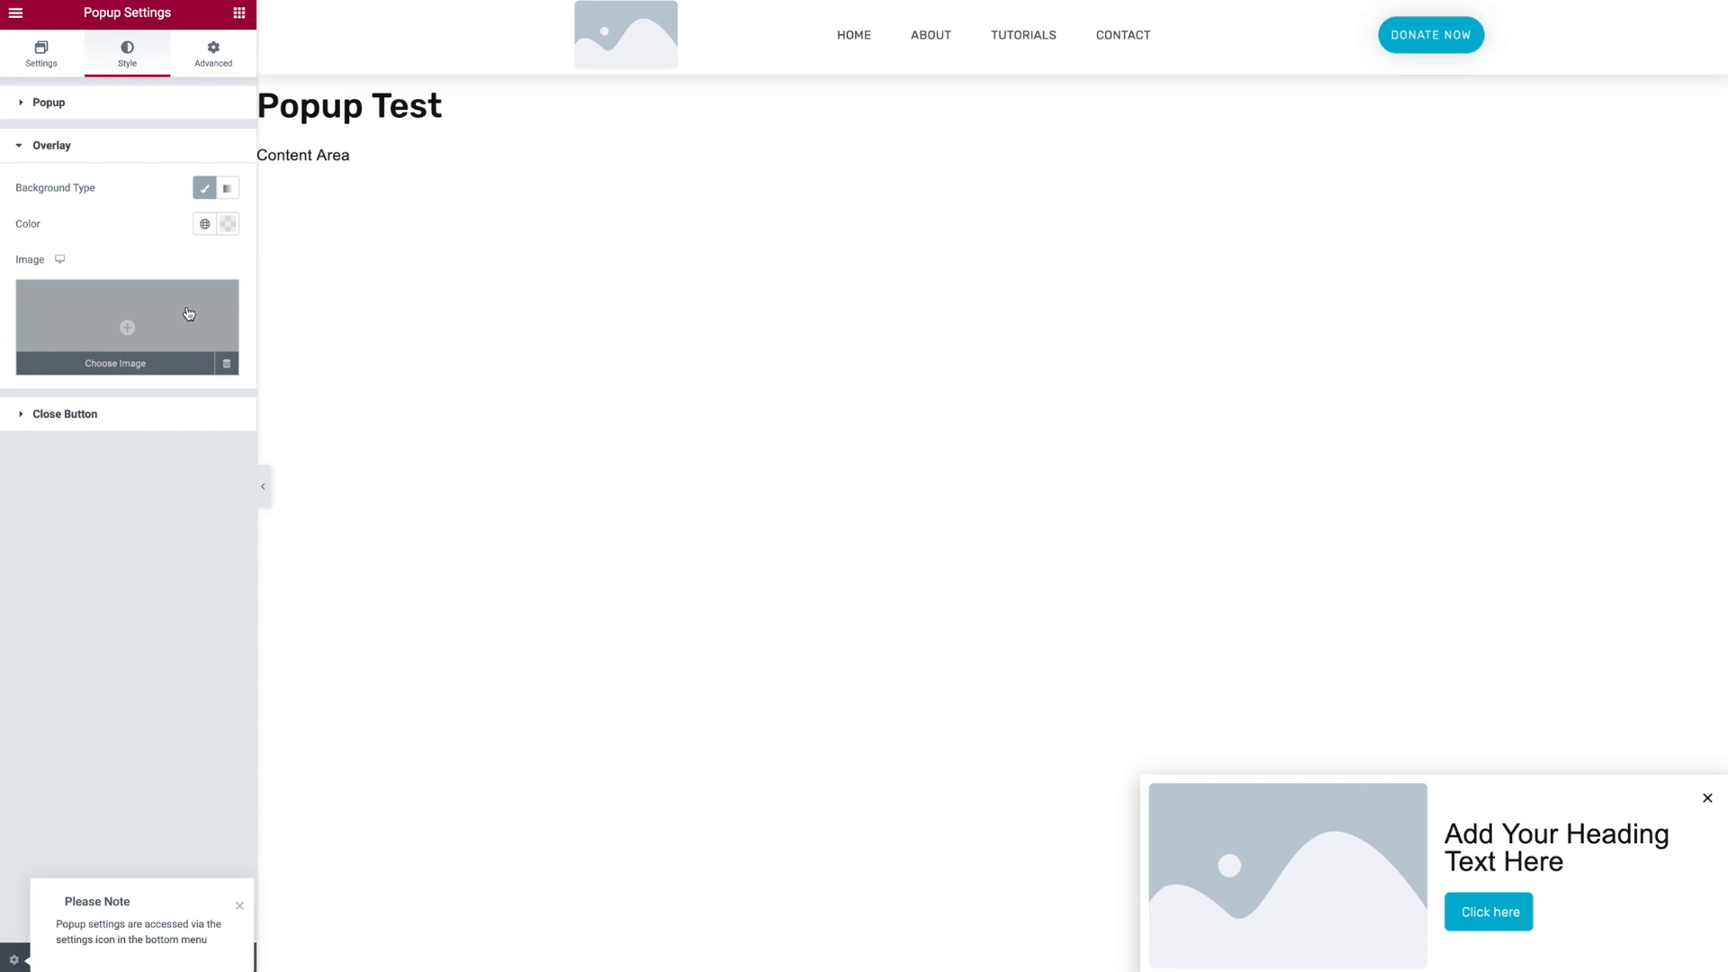
pyautogui.click(188, 313)
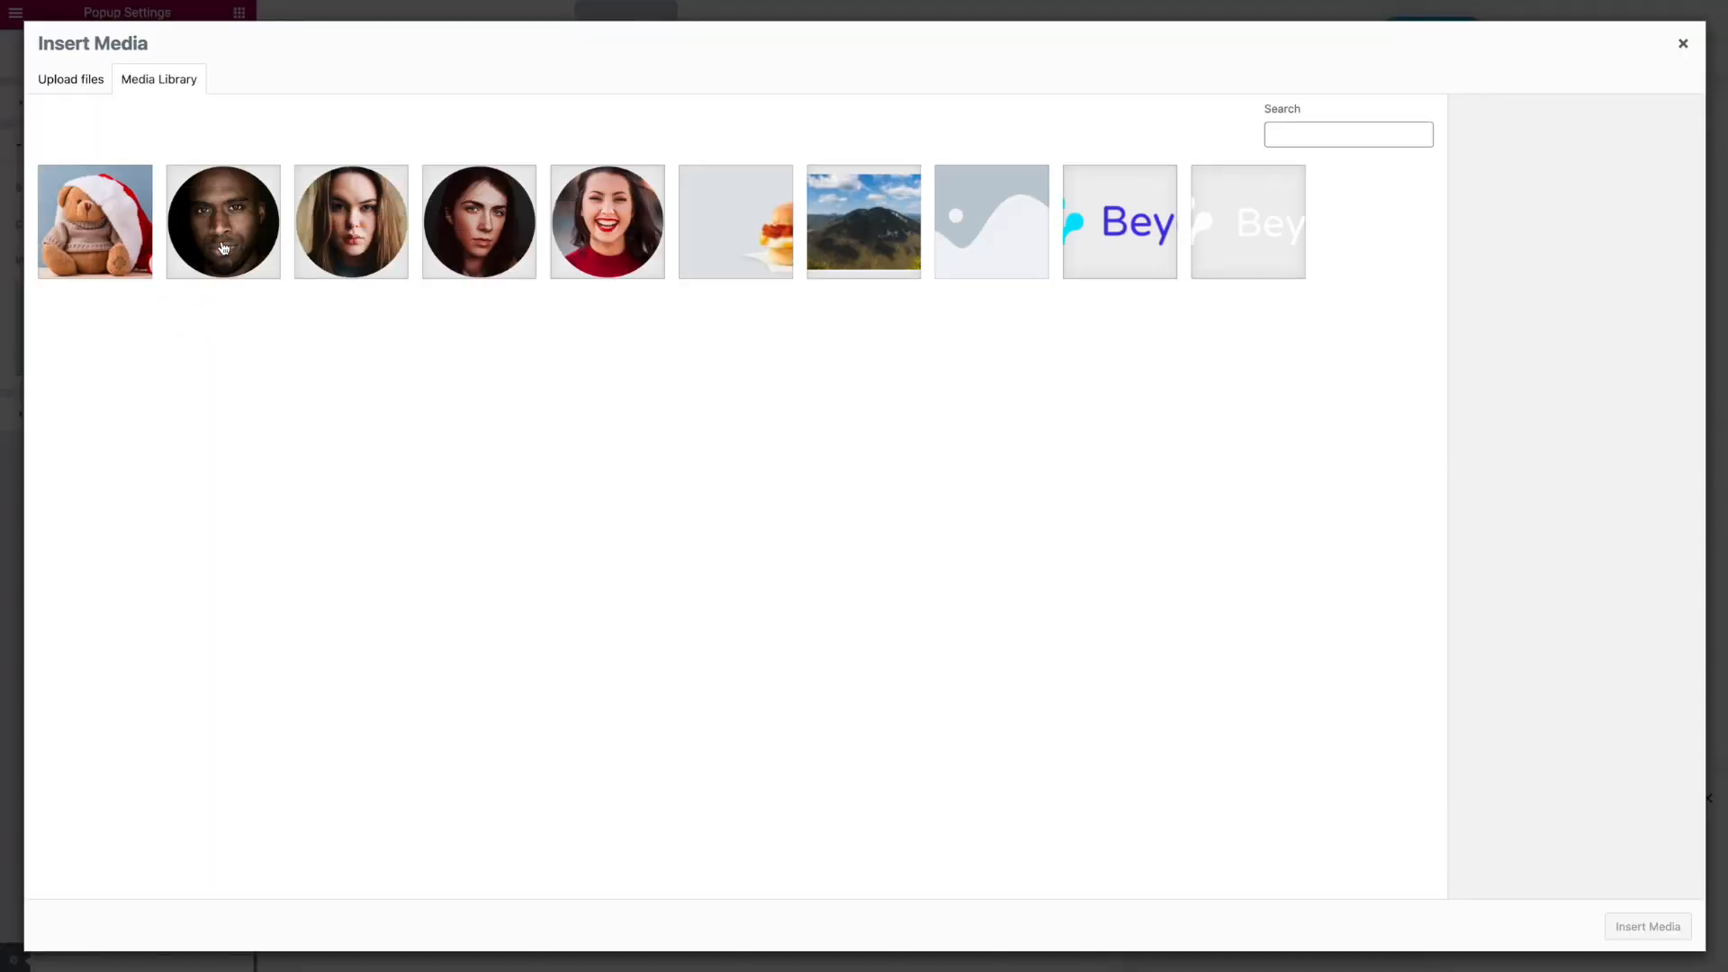
pyautogui.click(144, 225)
pyautogui.click(1654, 926)
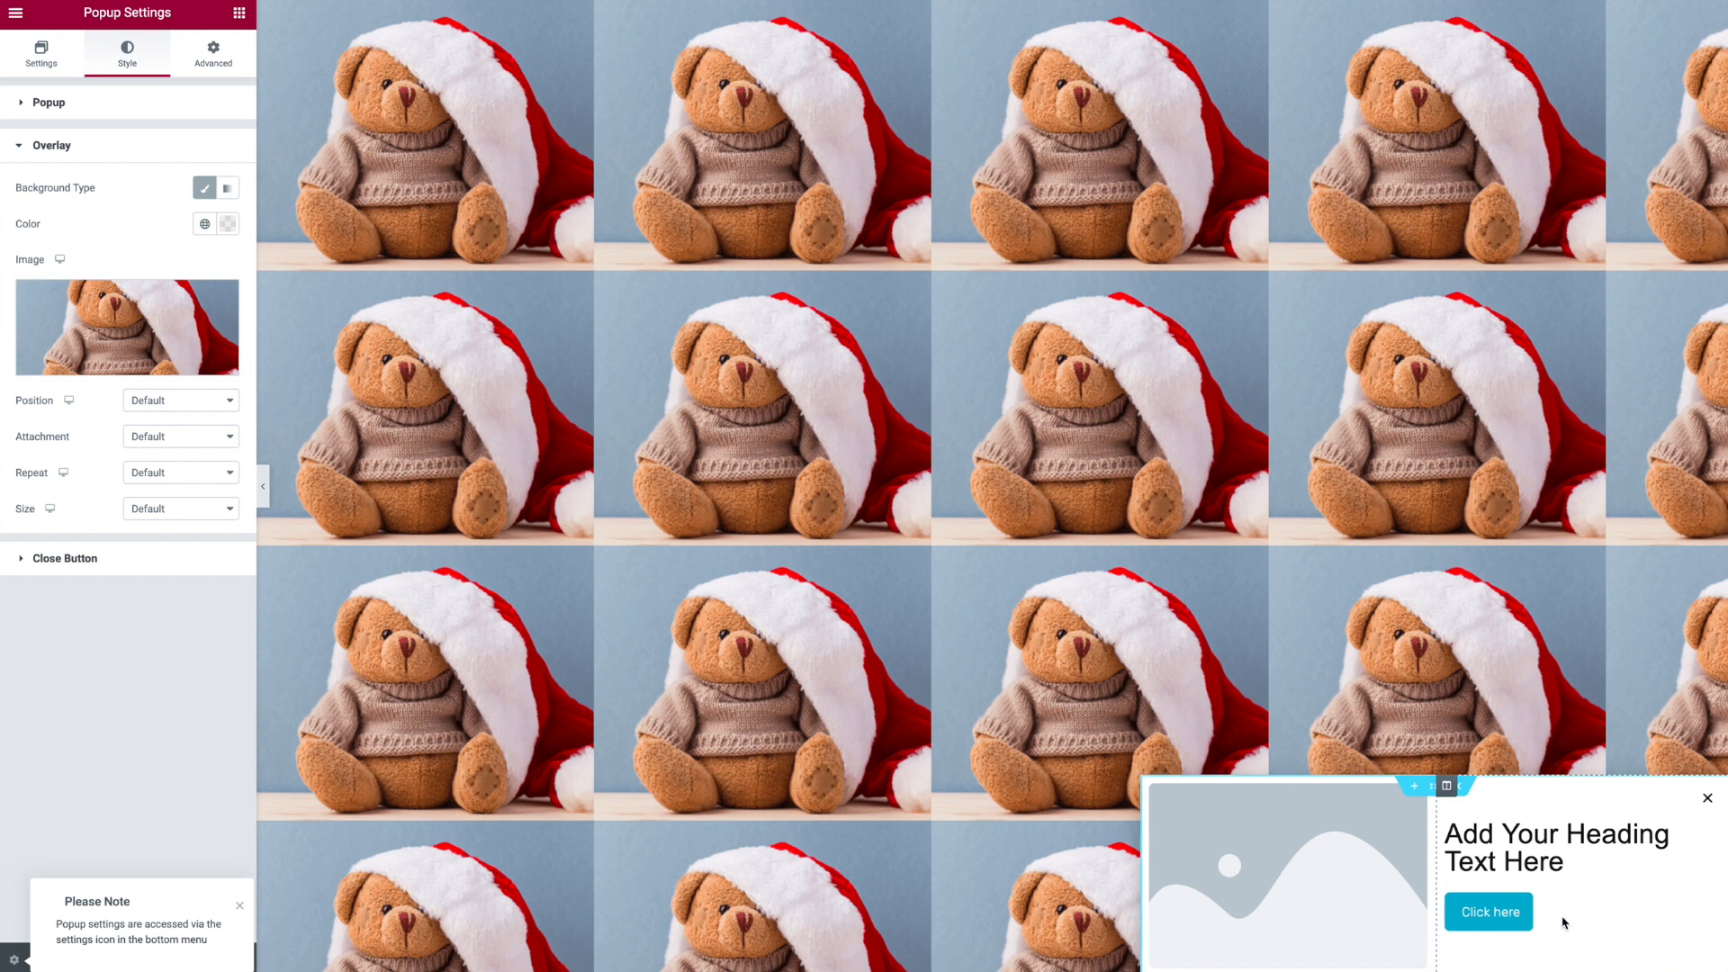
pyautogui.click(165, 475)
pyautogui.click(168, 495)
pyautogui.click(166, 506)
pyautogui.click(171, 528)
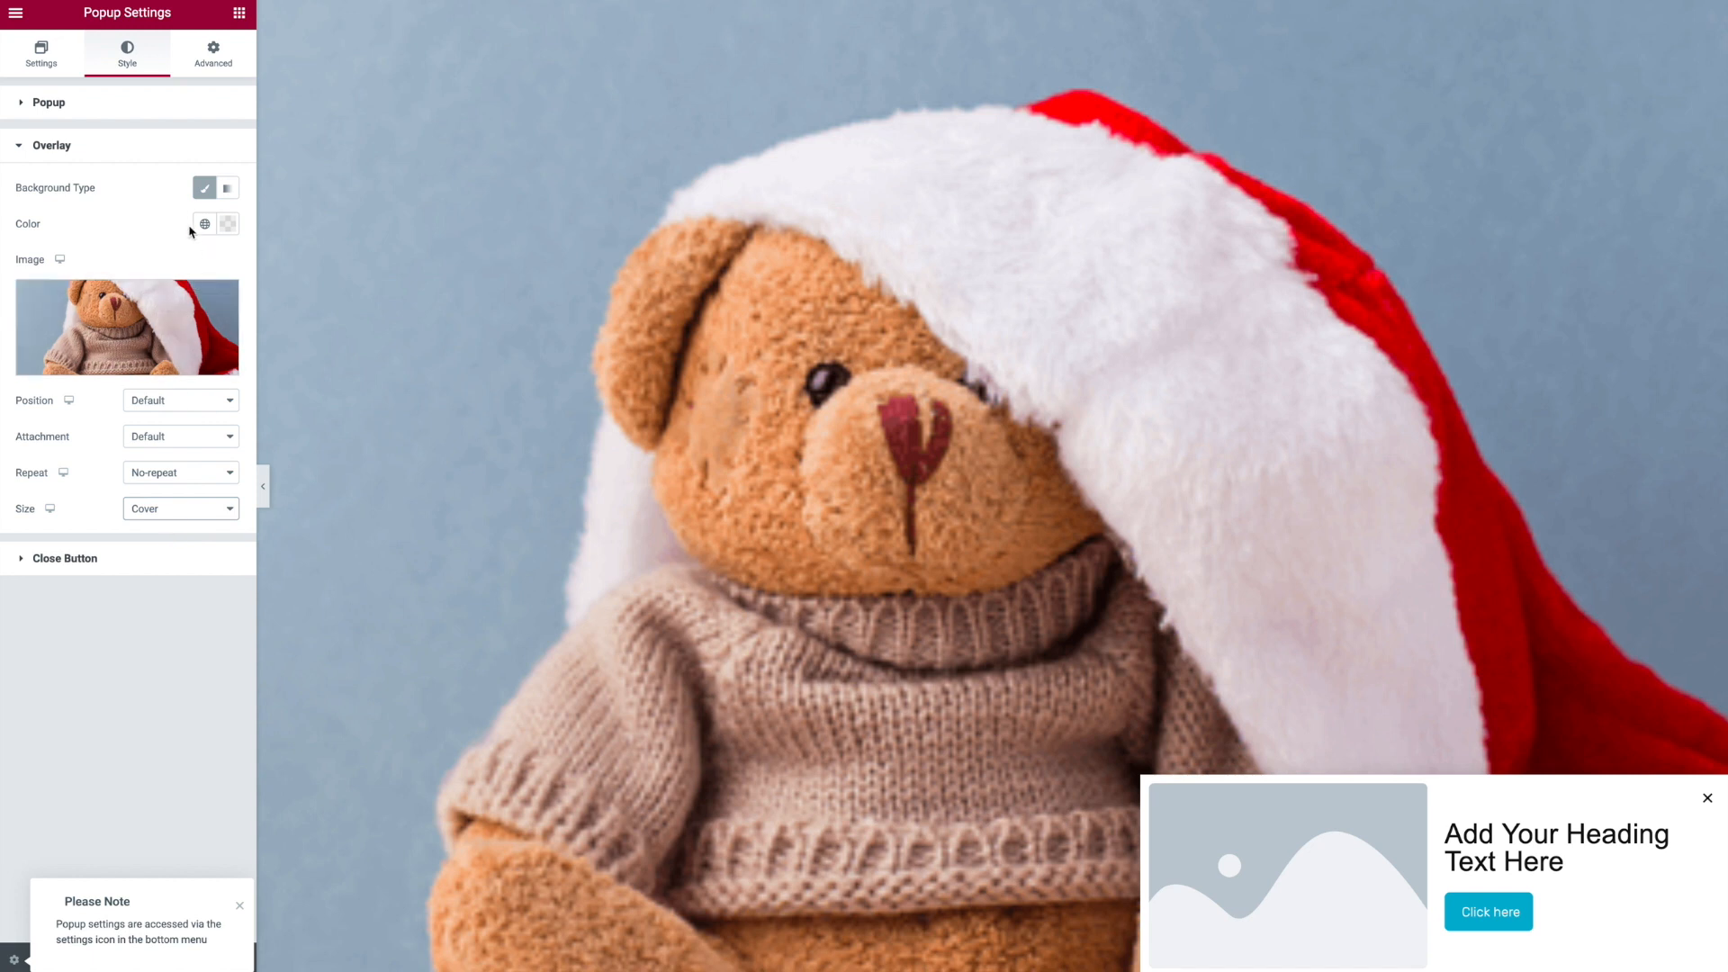
pyautogui.click(221, 298)
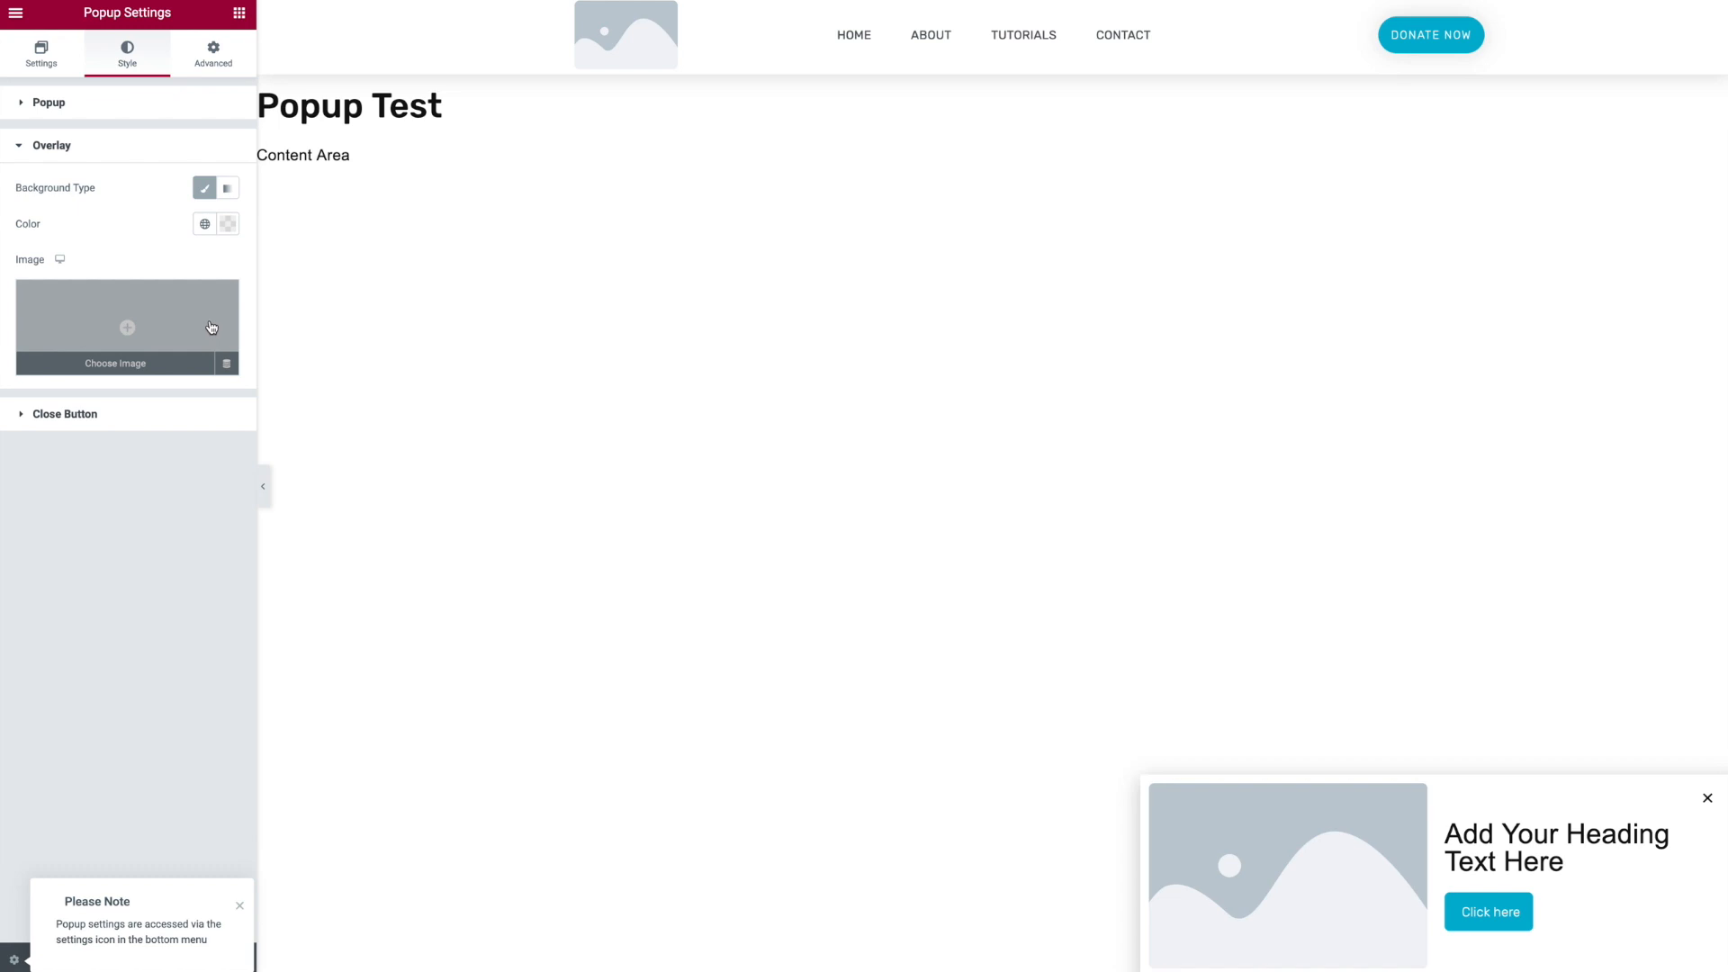
# - Unlink the popup margin and set its right and bottom margins to 30 px
pyautogui.click(216, 61)
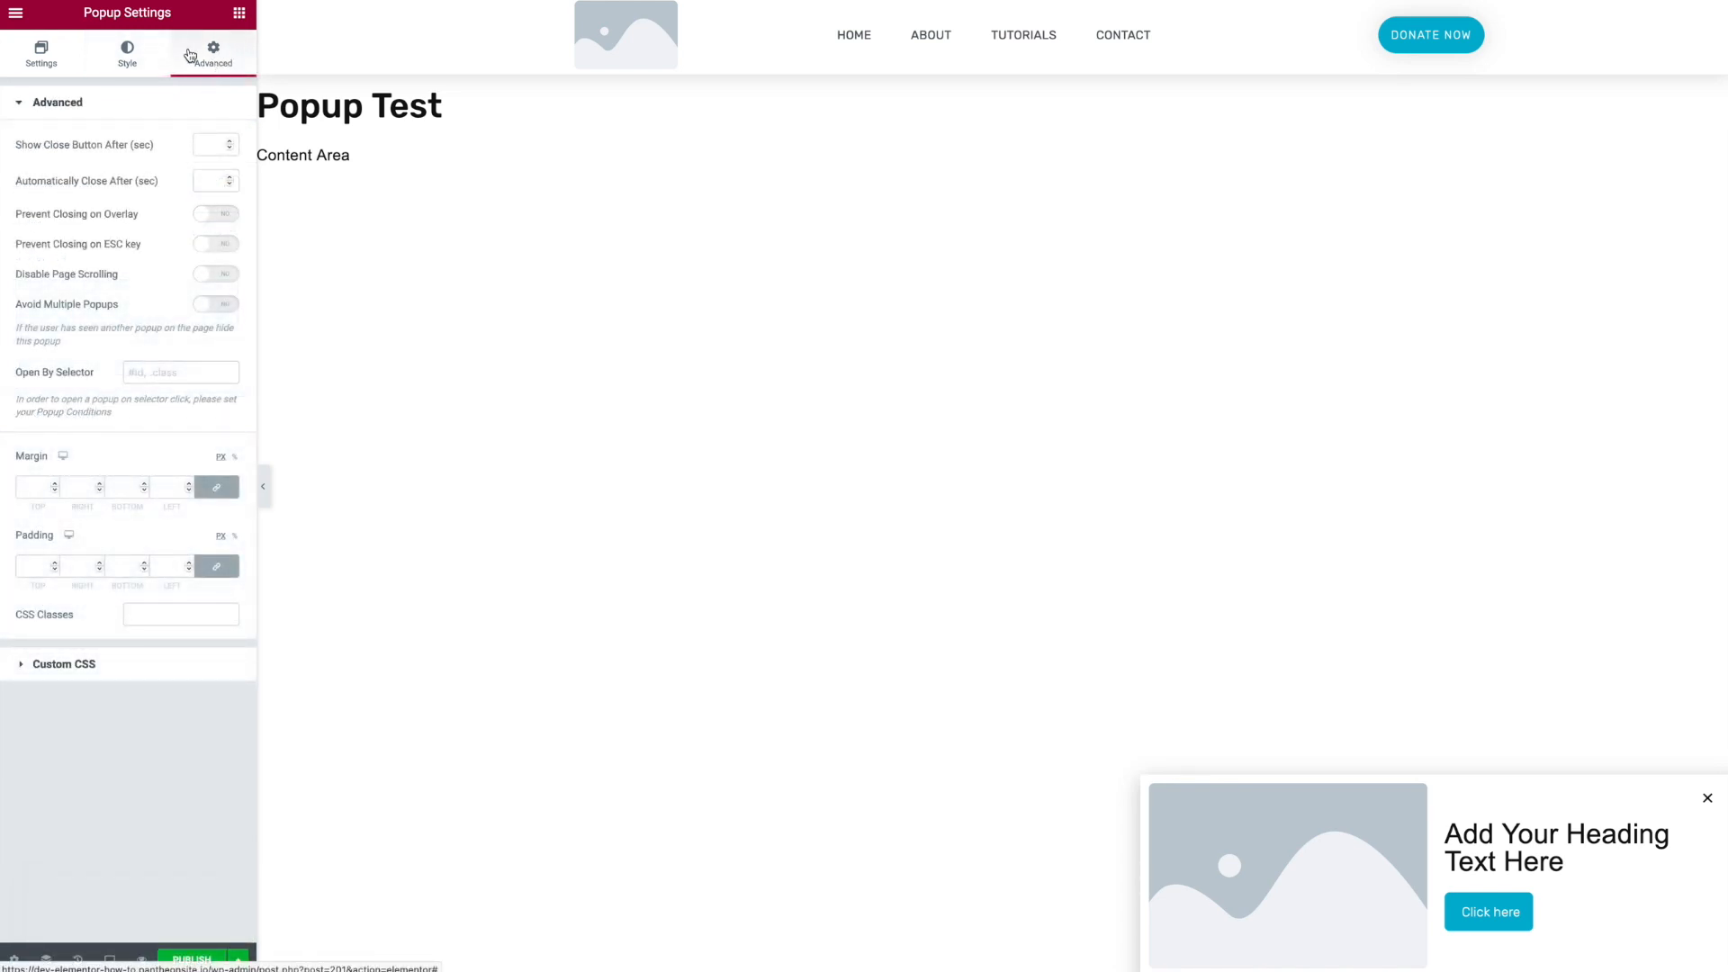
pyautogui.click(205, 141)
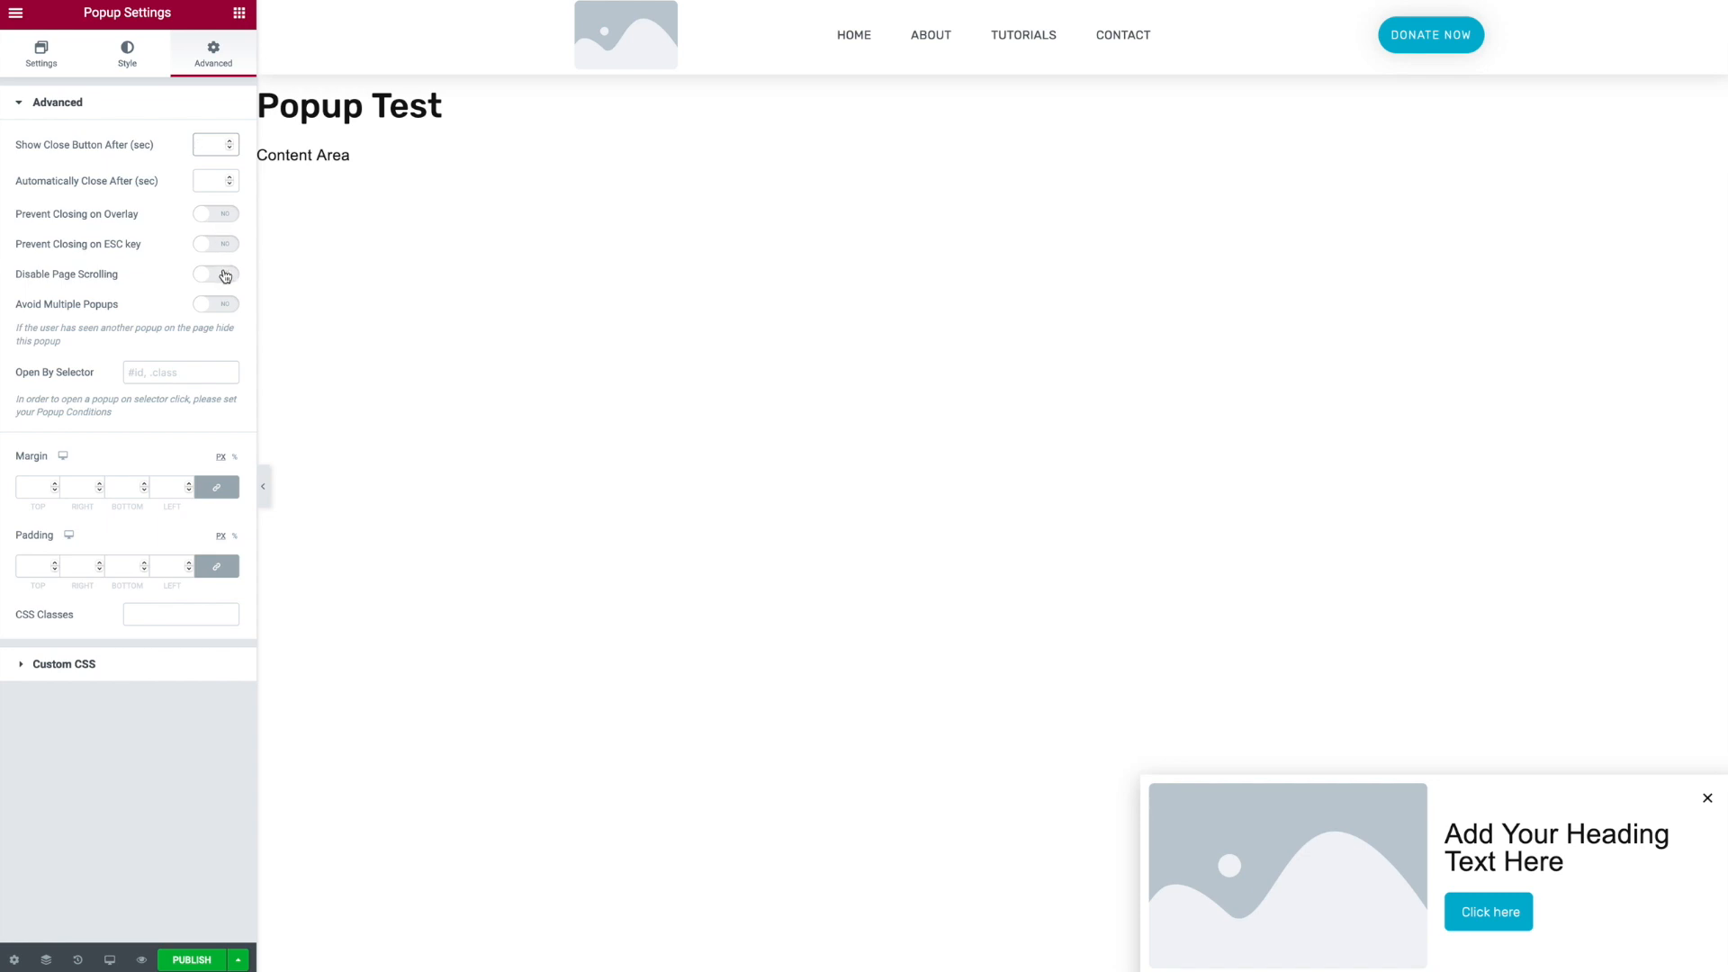
pyautogui.click(216, 486)
pyautogui.click(75, 487)
pyautogui.write('30')
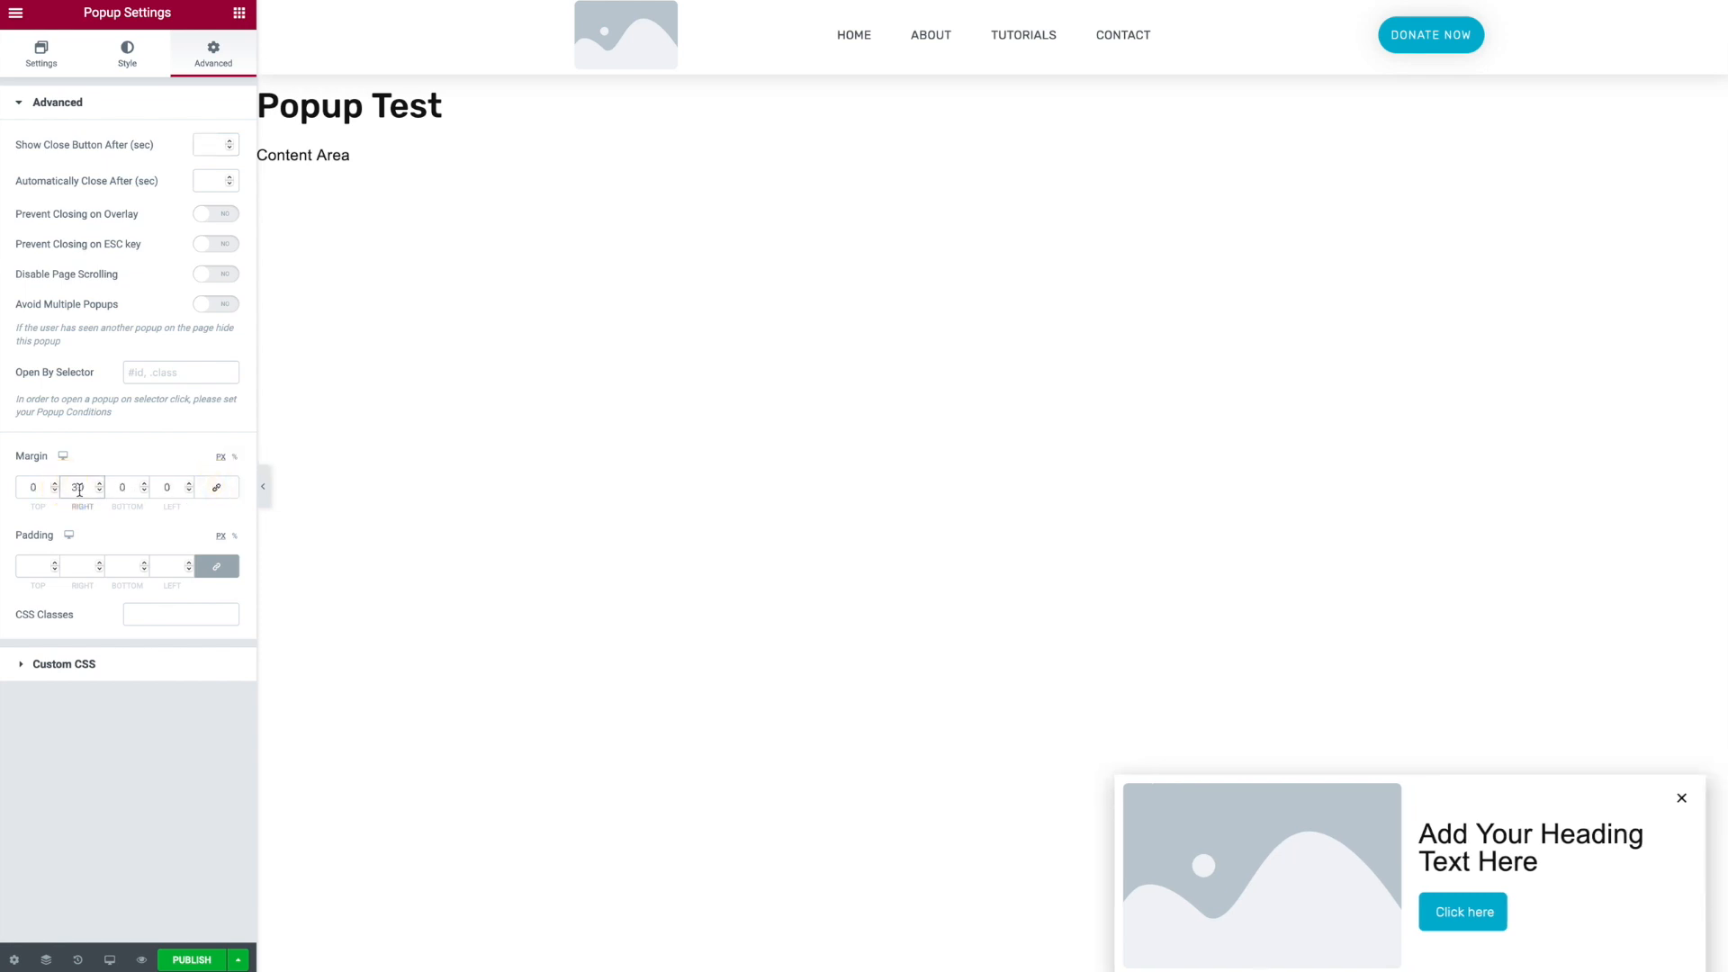
pyautogui.click(115, 487)
pyautogui.write('3')
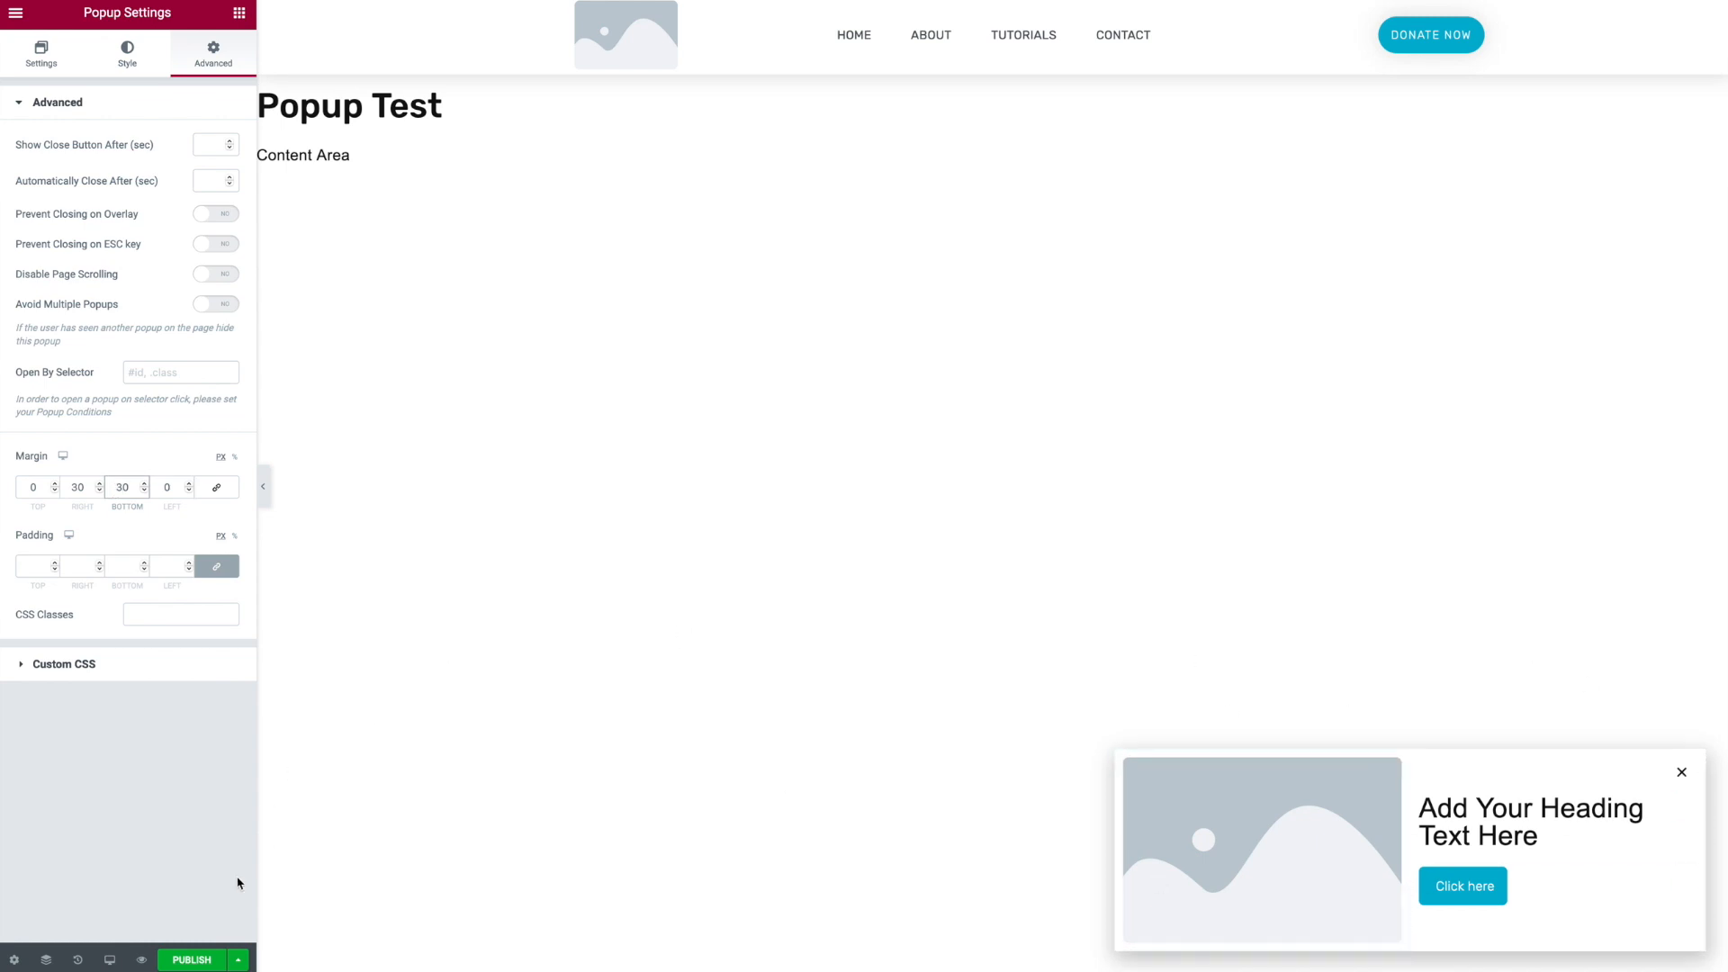
# - Open the popup's Triggers publish settings
pyautogui.click(237, 960)
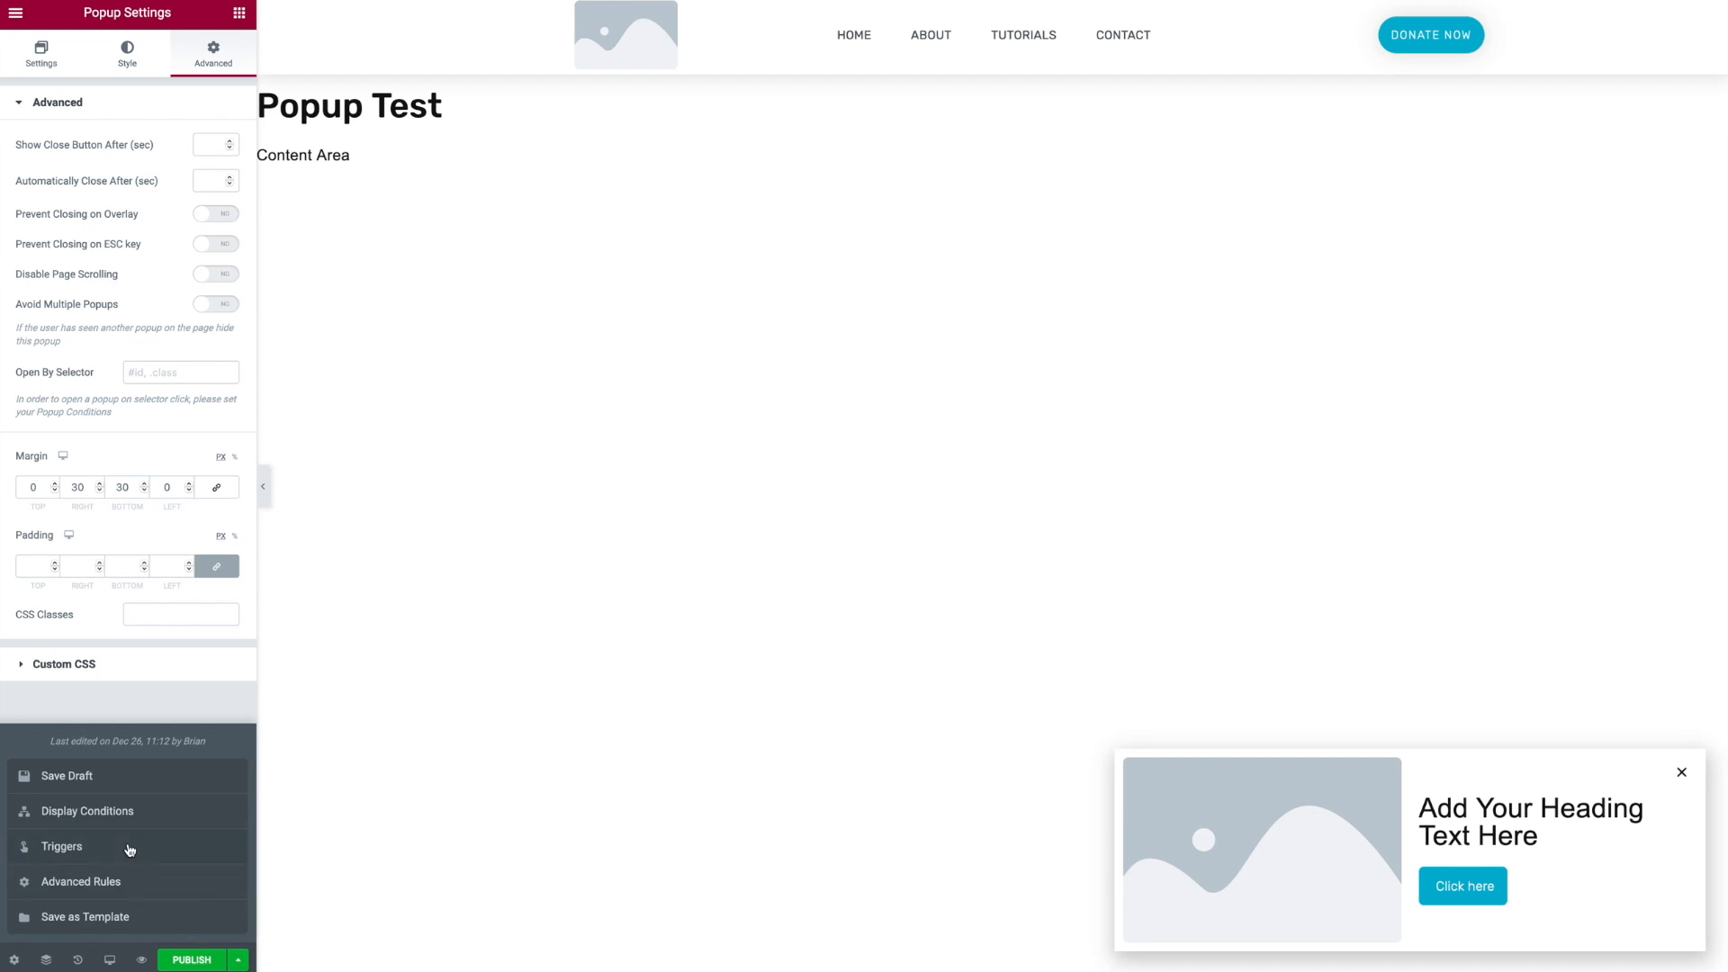
pyautogui.click(131, 847)
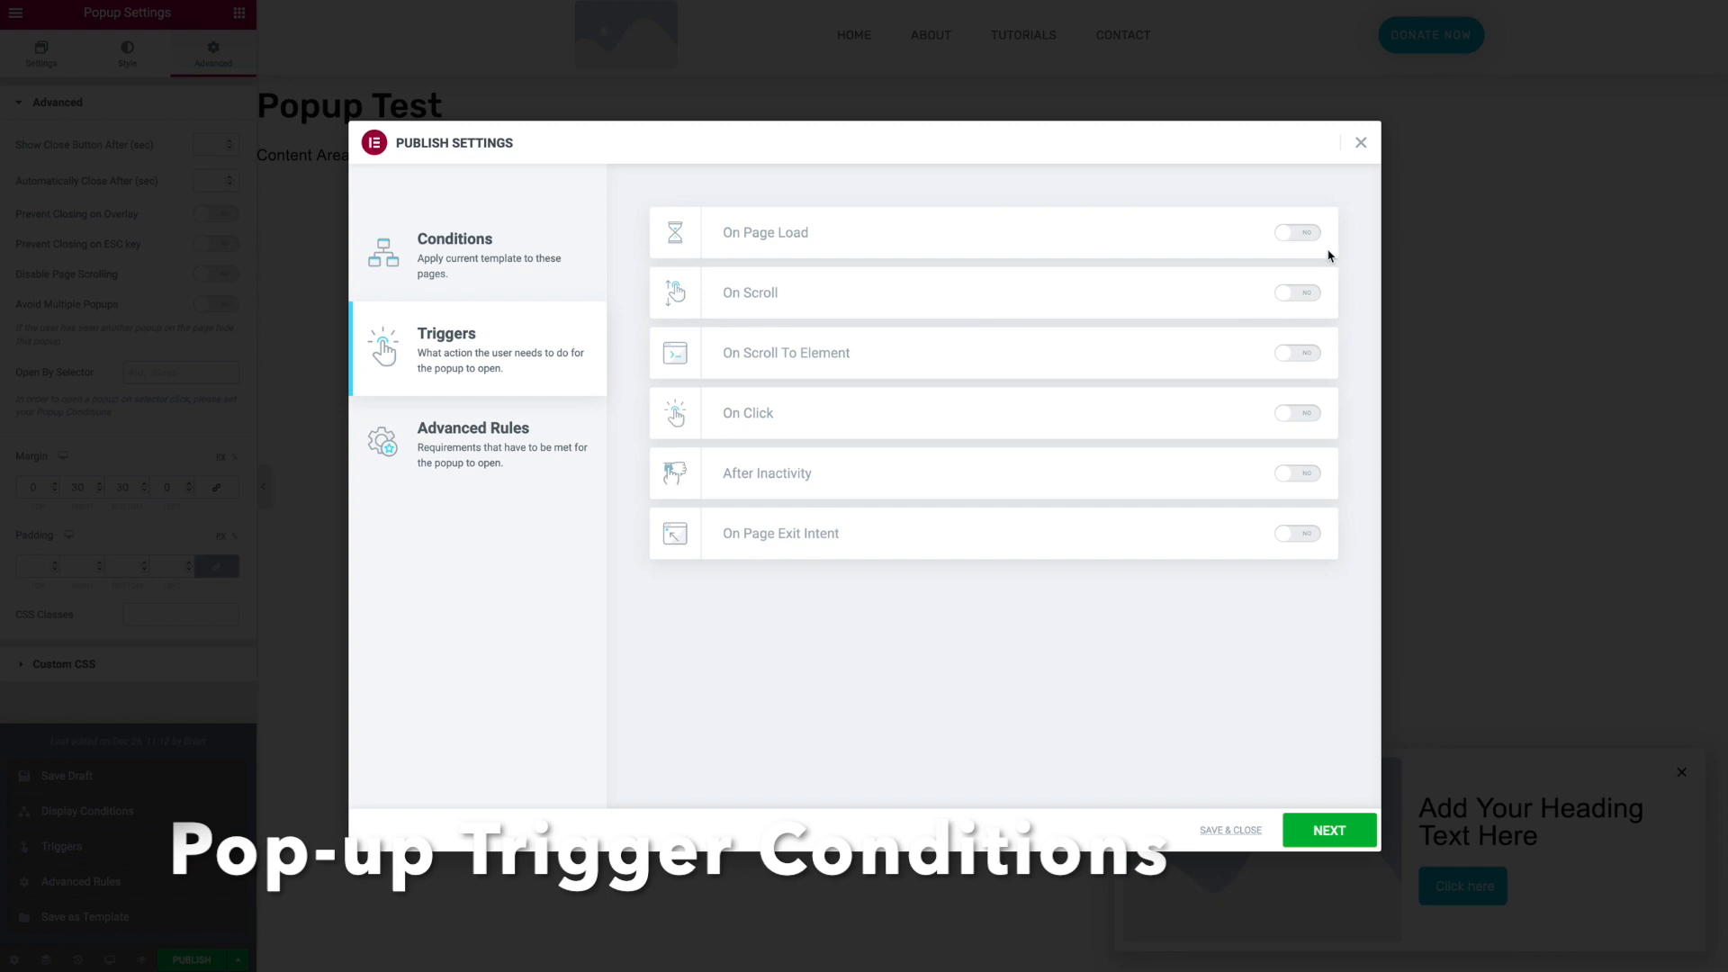
# - Enable the On Page Load trigger with a delay of 2 seconds
pyautogui.click(1302, 232)
pyautogui.doubleClick(1019, 232)
pyautogui.write('2')
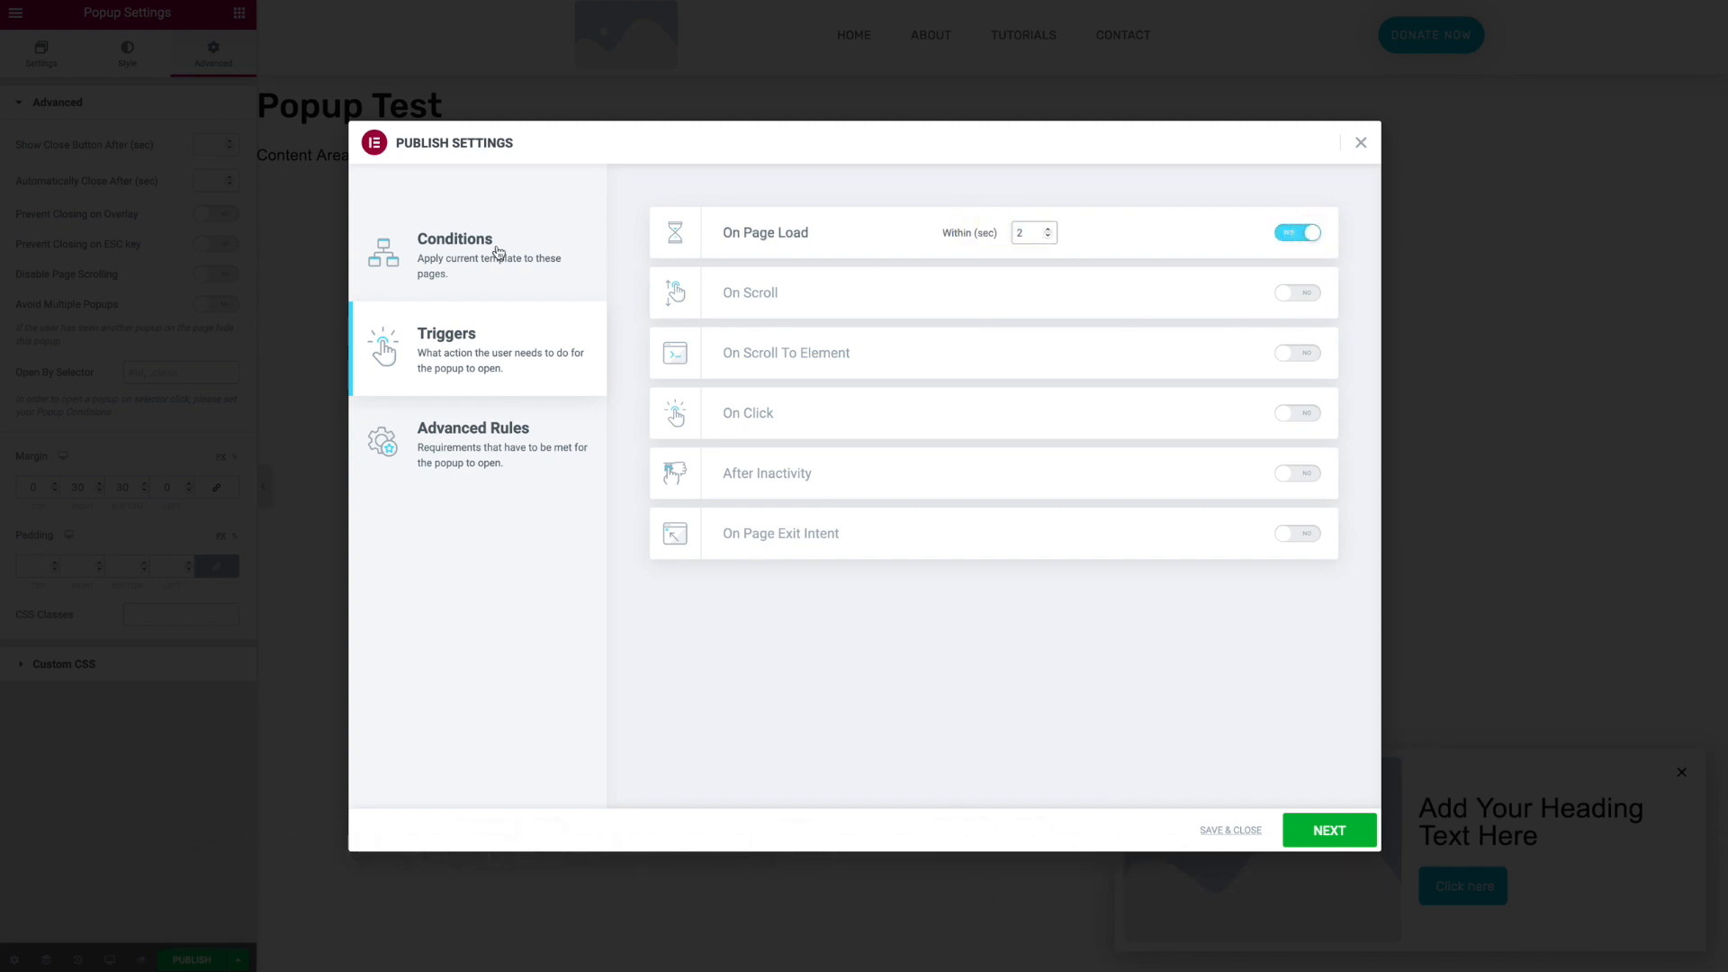
# - Add a display condition including the singular Listings page, then save and close the publish settings
pyautogui.click(498, 253)
pyautogui.click(996, 535)
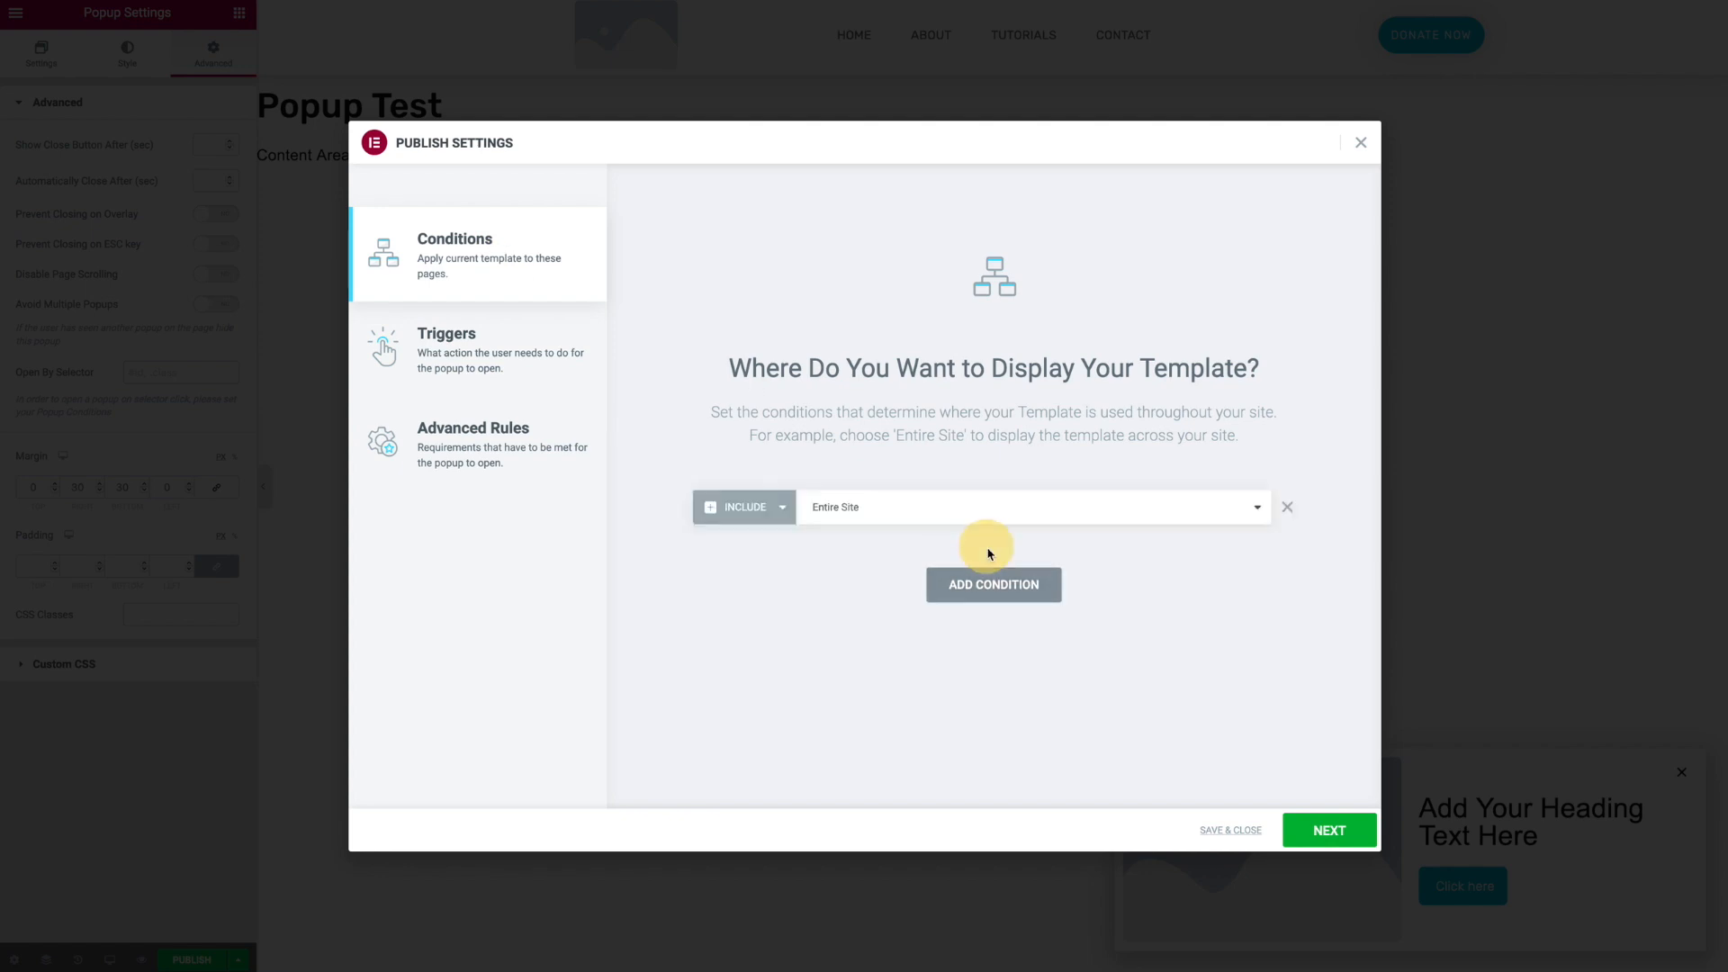
pyautogui.click(913, 522)
pyautogui.click(915, 530)
pyautogui.click(1079, 509)
pyautogui.click(1080, 513)
pyautogui.click(1081, 513)
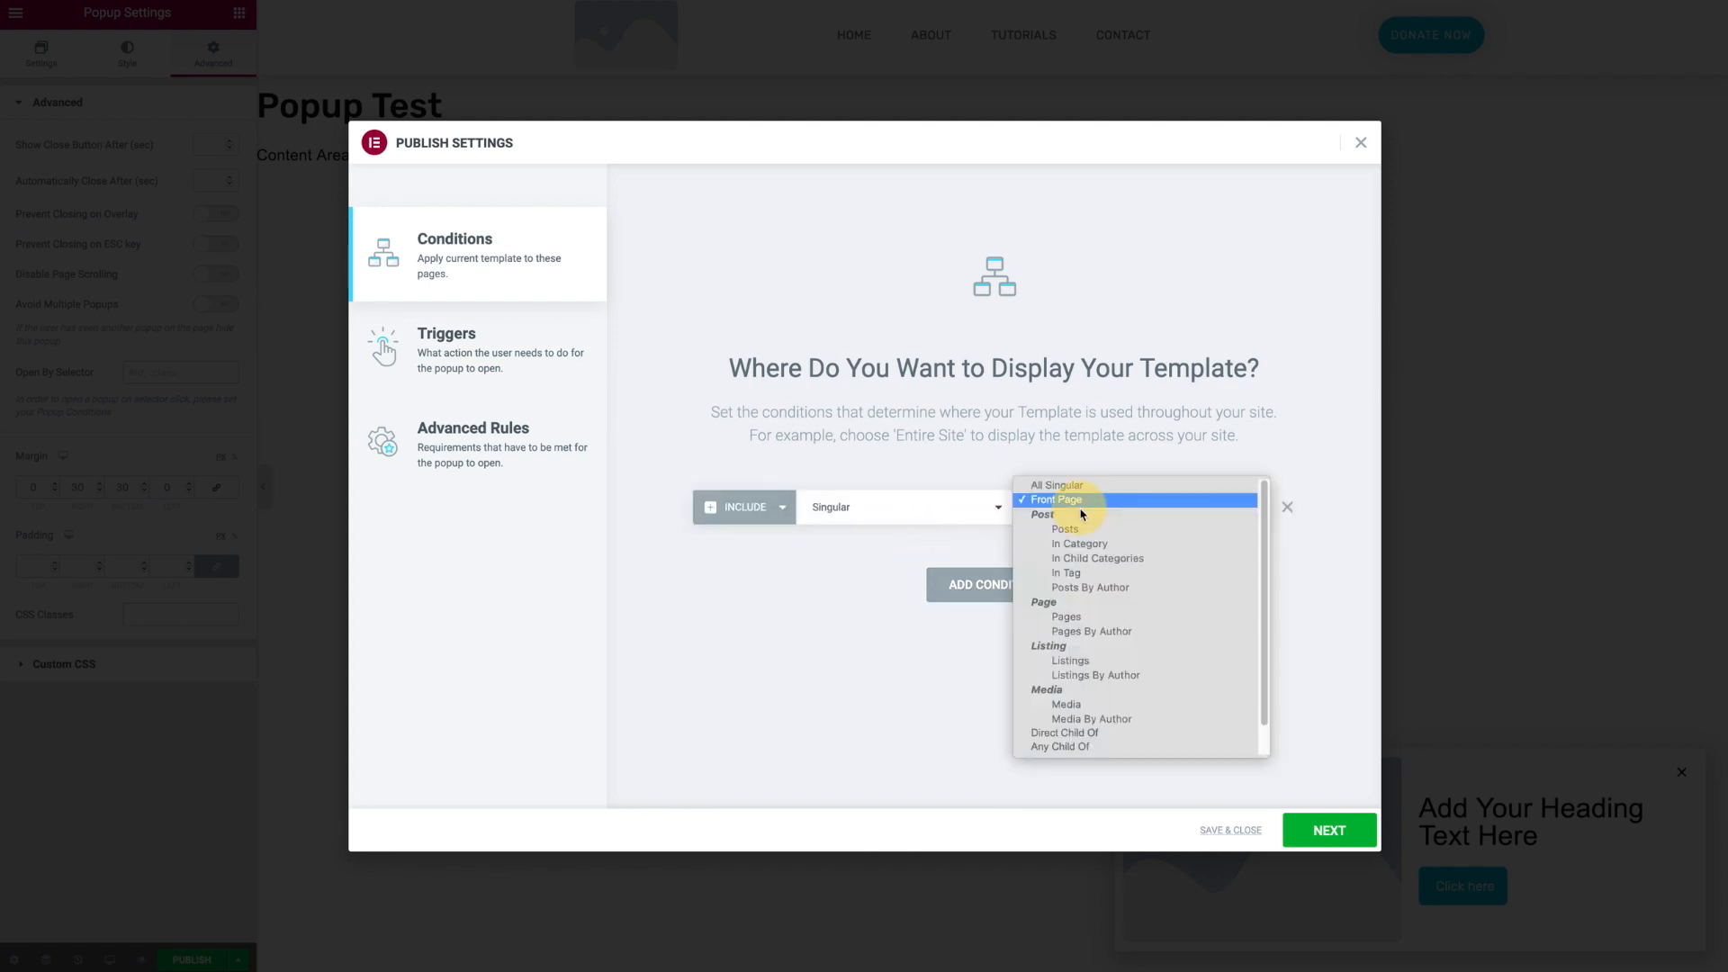
pyautogui.click(1107, 618)
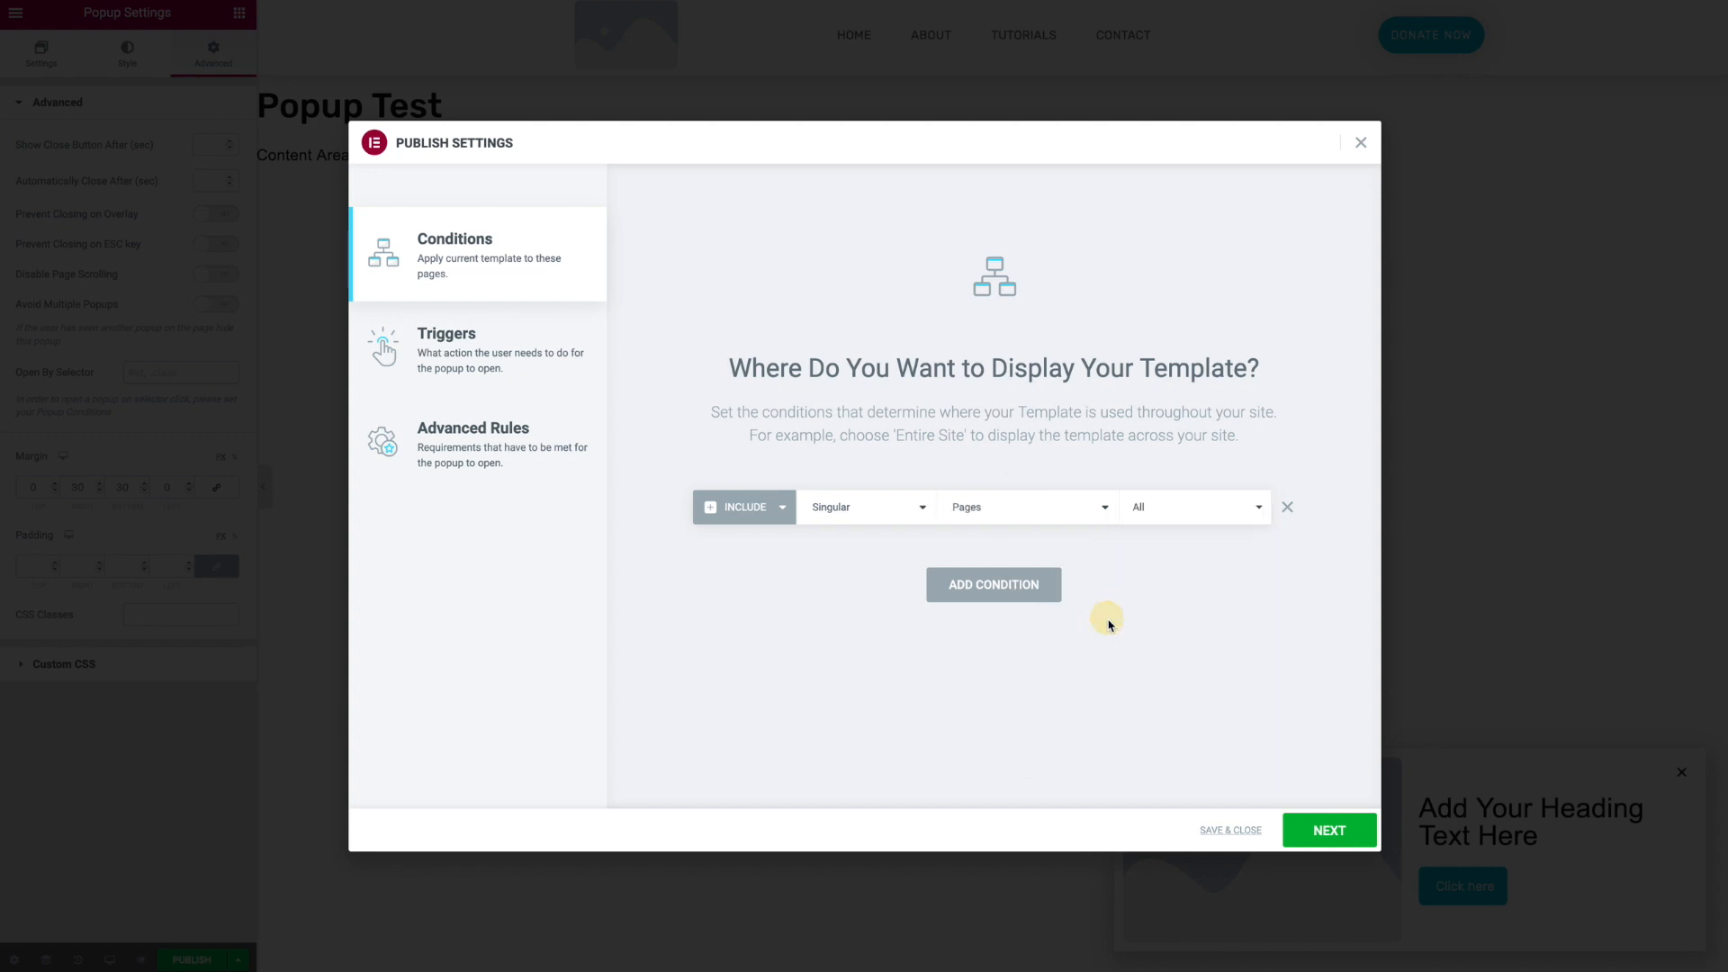
pyautogui.click(1172, 523)
pyautogui.write('te')
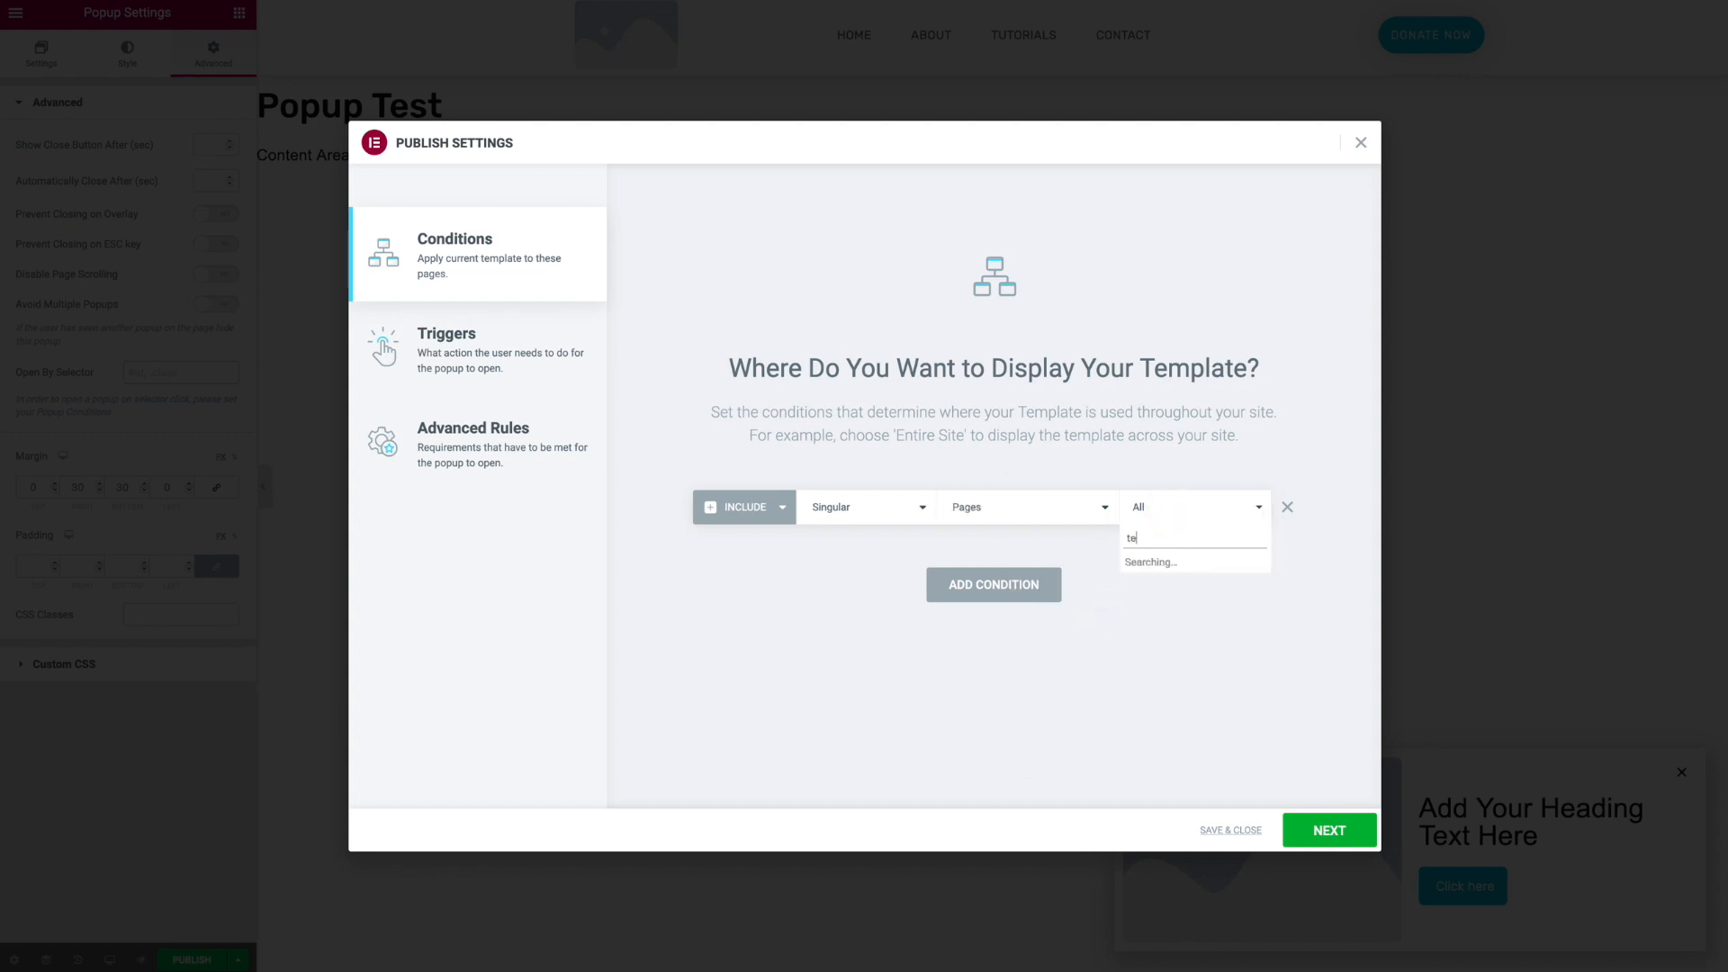
pyautogui.click(1178, 562)
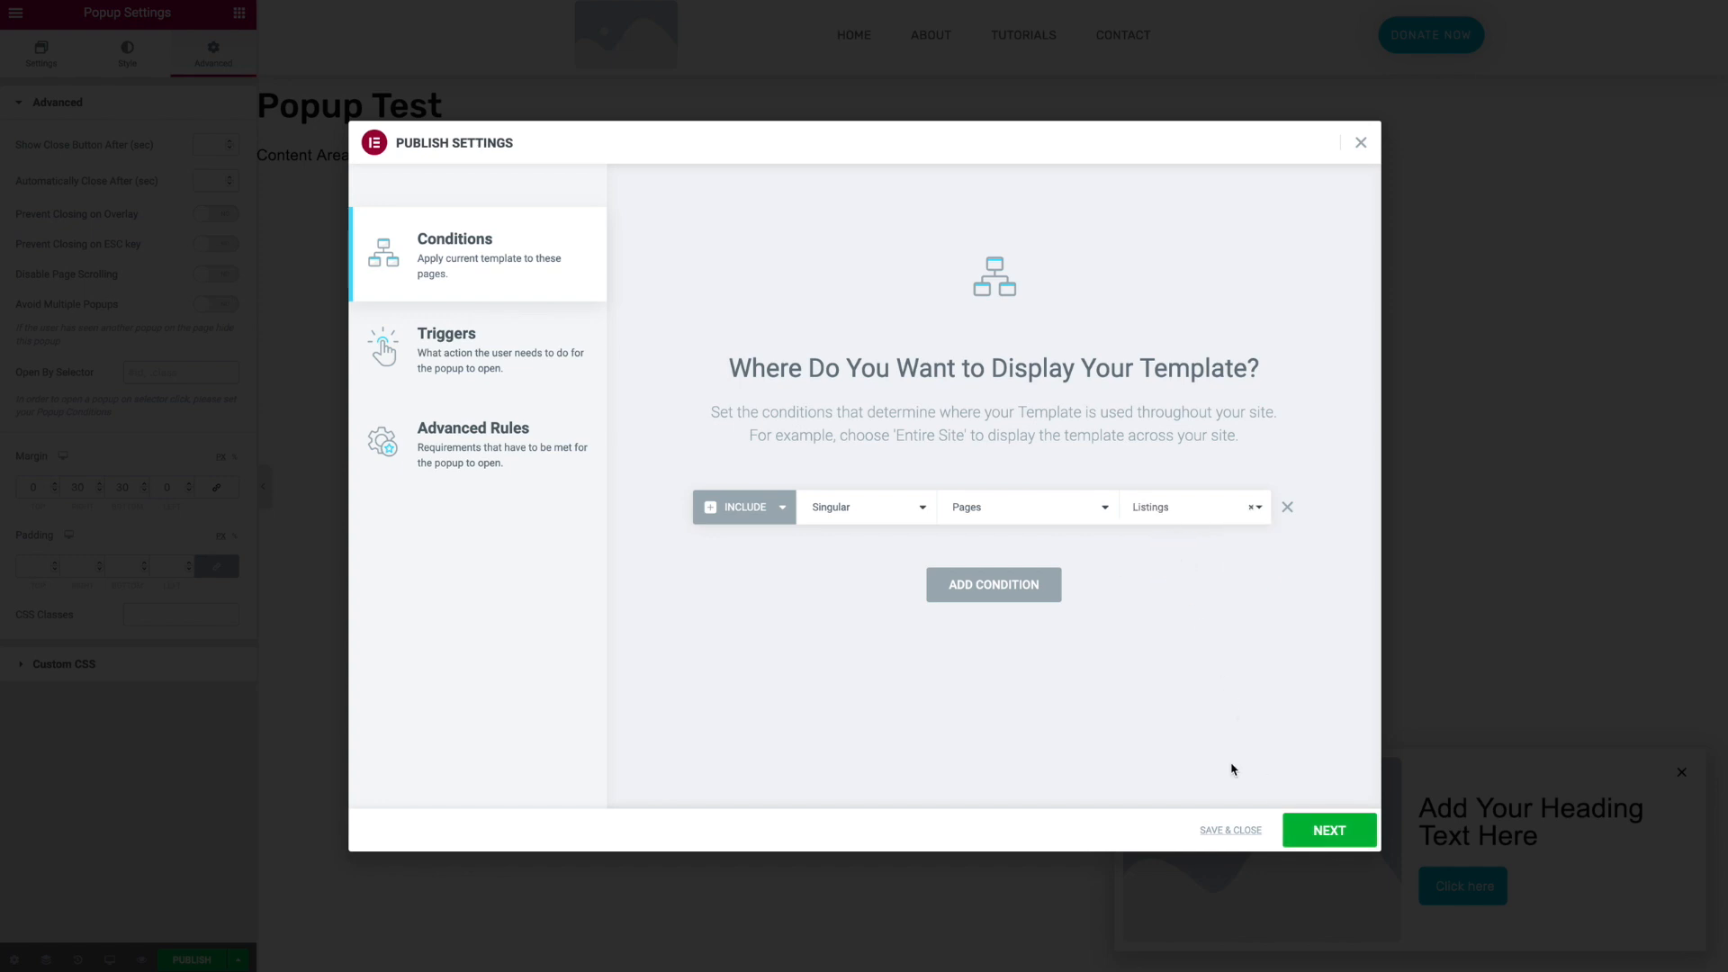
pyautogui.click(1231, 829)
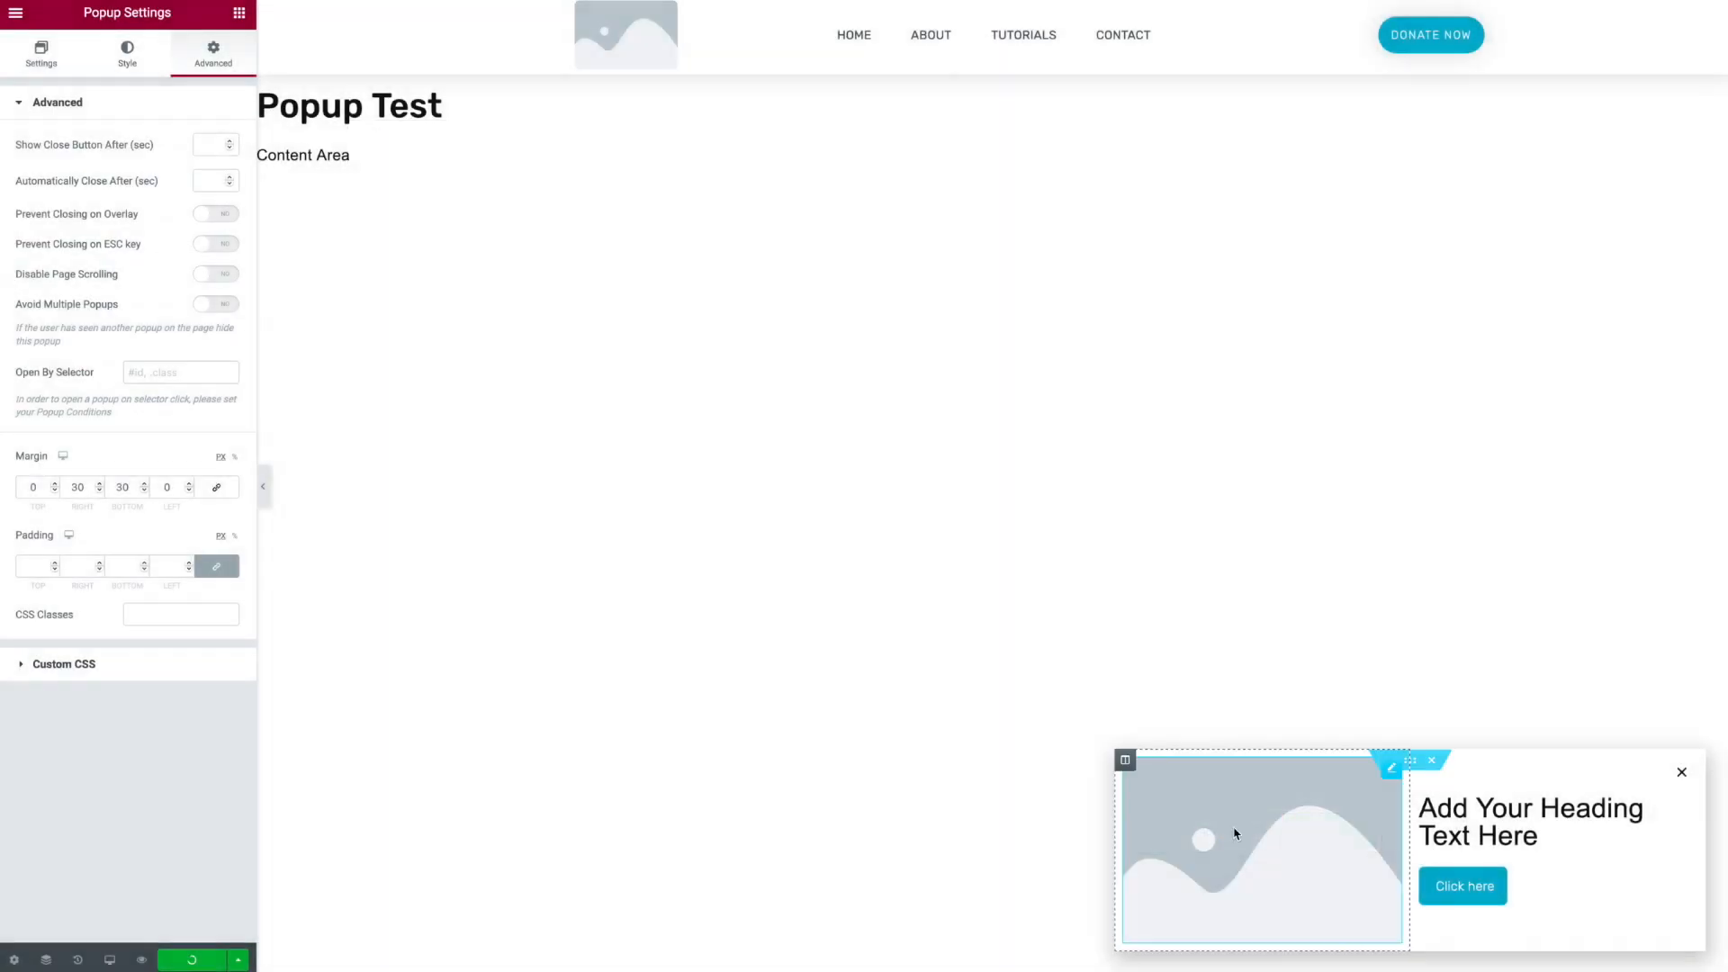
# - Reopen the publish settings to review the triggers and advanced rules, then save and close
pyautogui.click(238, 960)
pyautogui.click(81, 881)
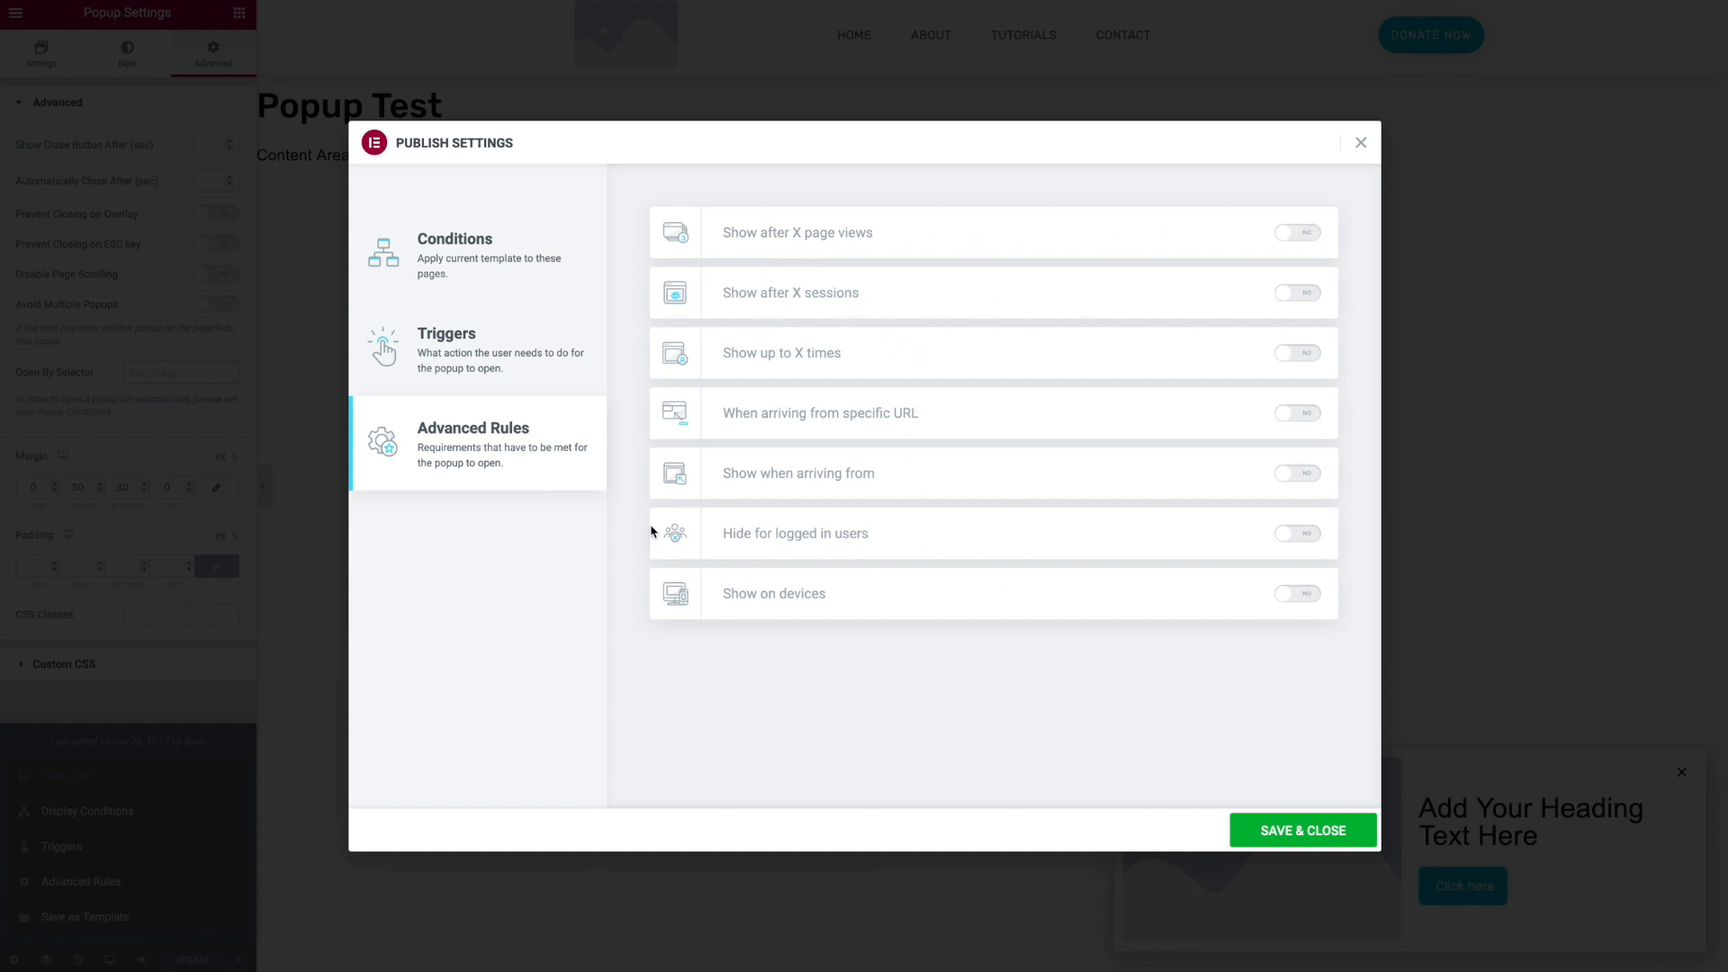
pyautogui.click(522, 364)
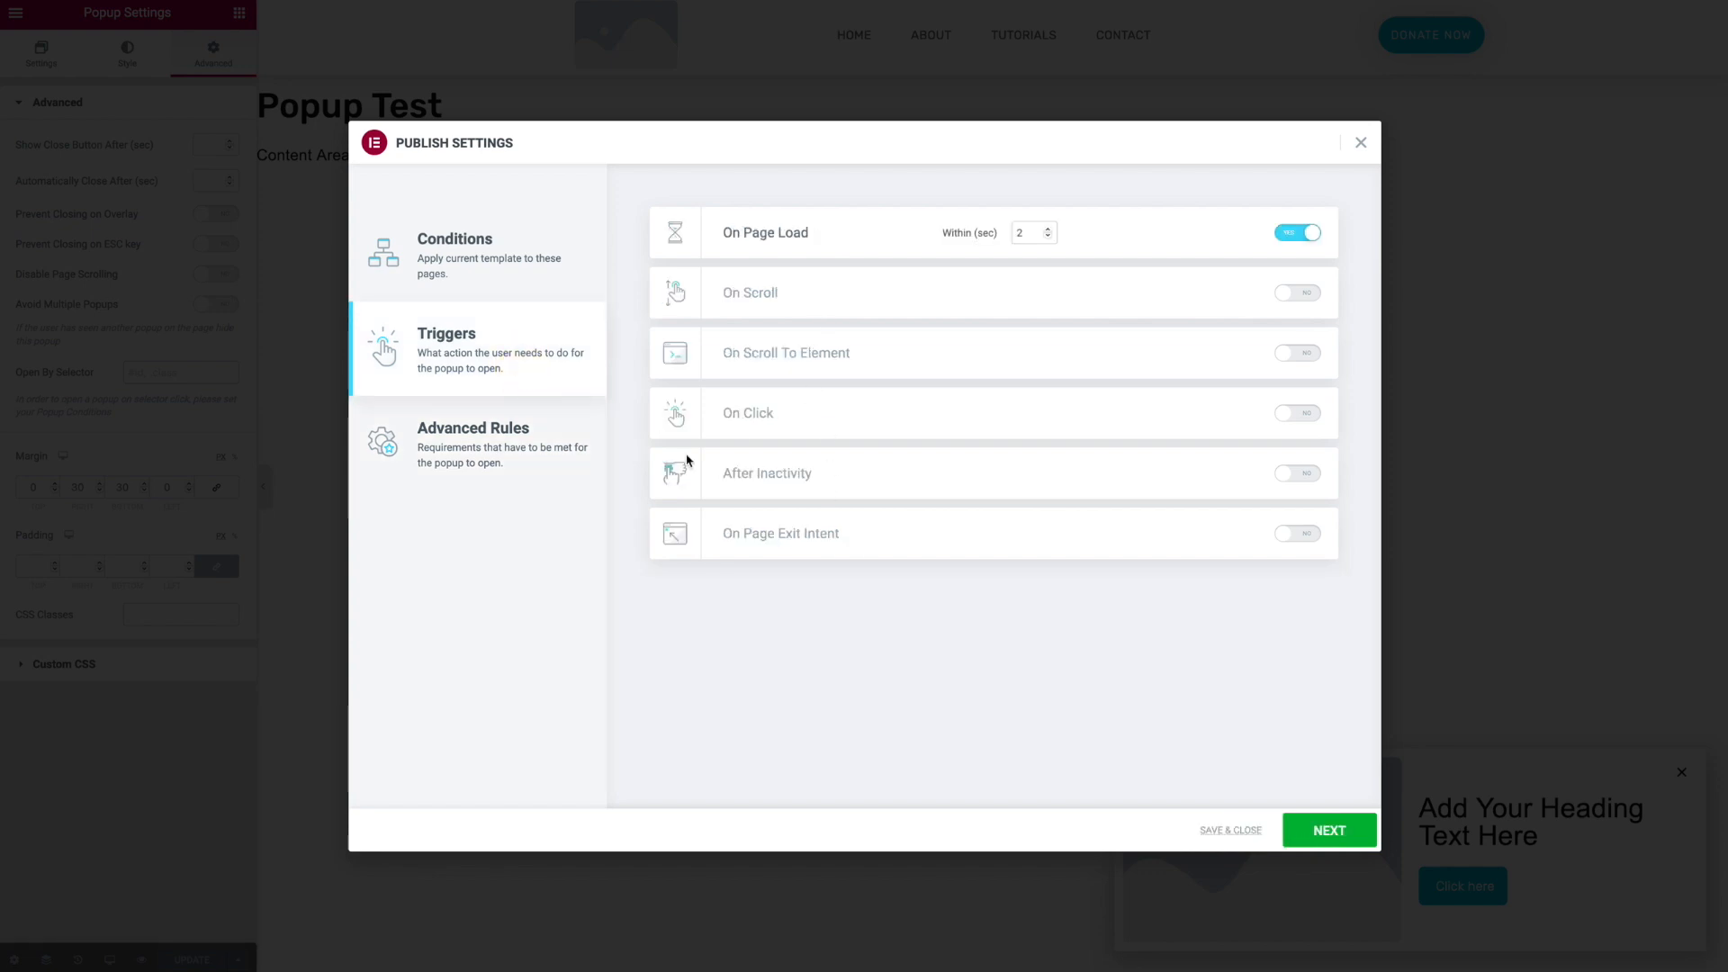
pyautogui.click(515, 477)
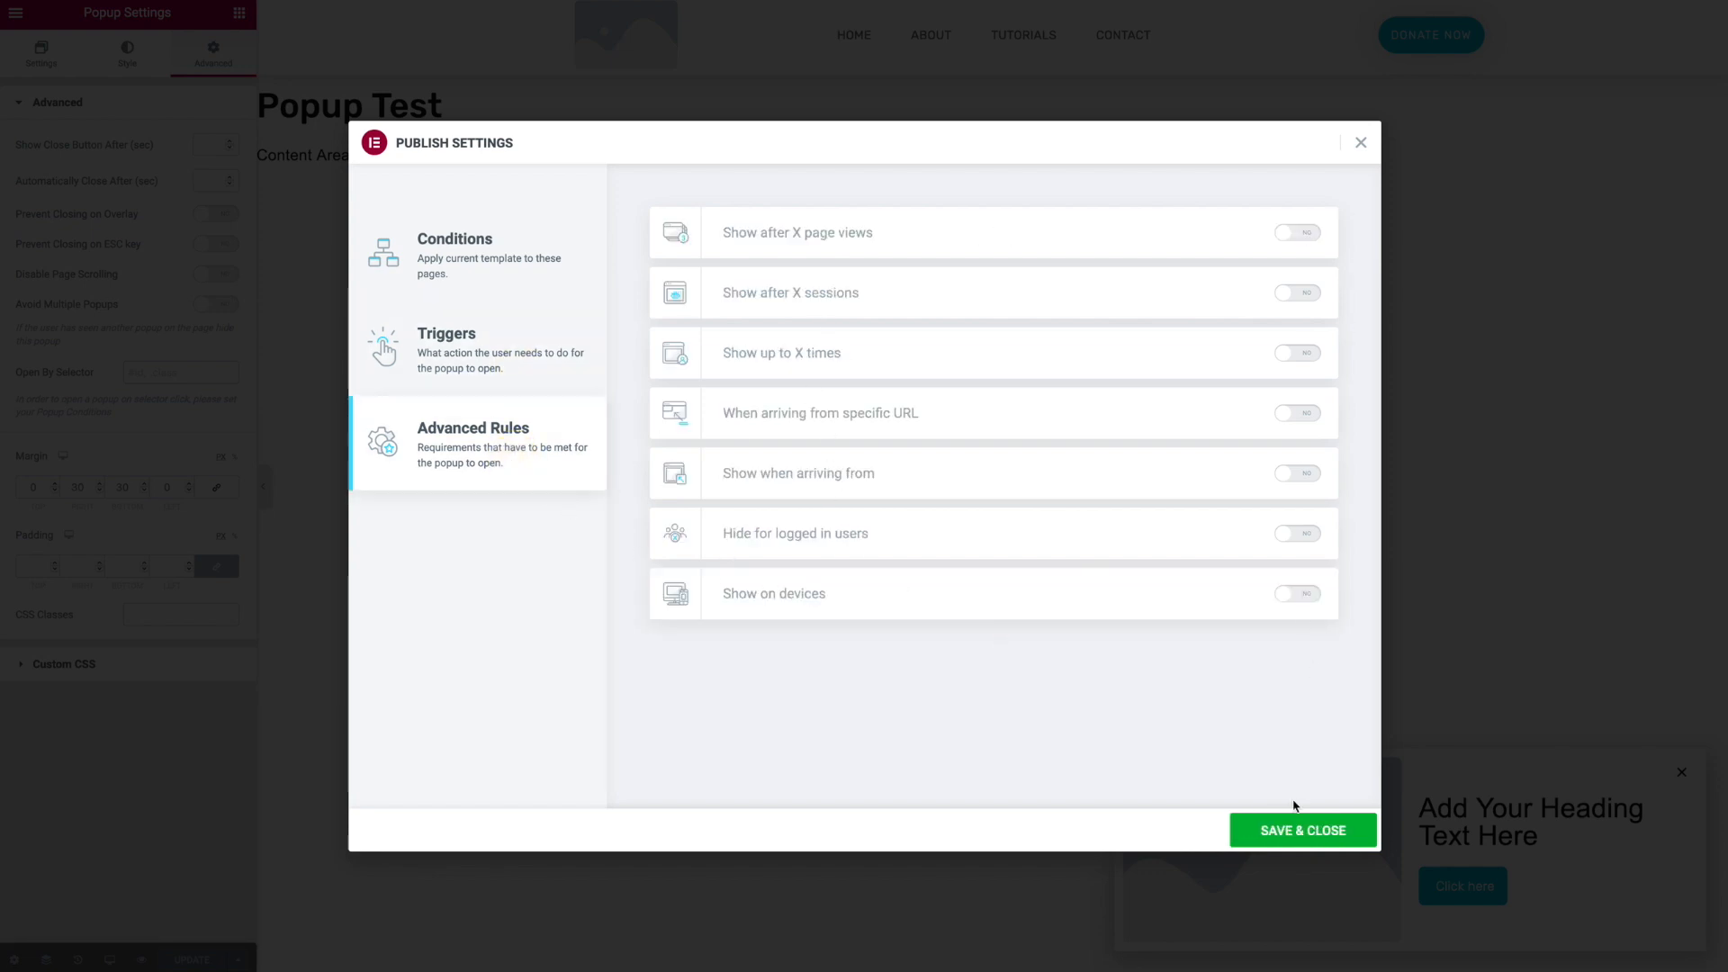
pyautogui.click(1287, 829)
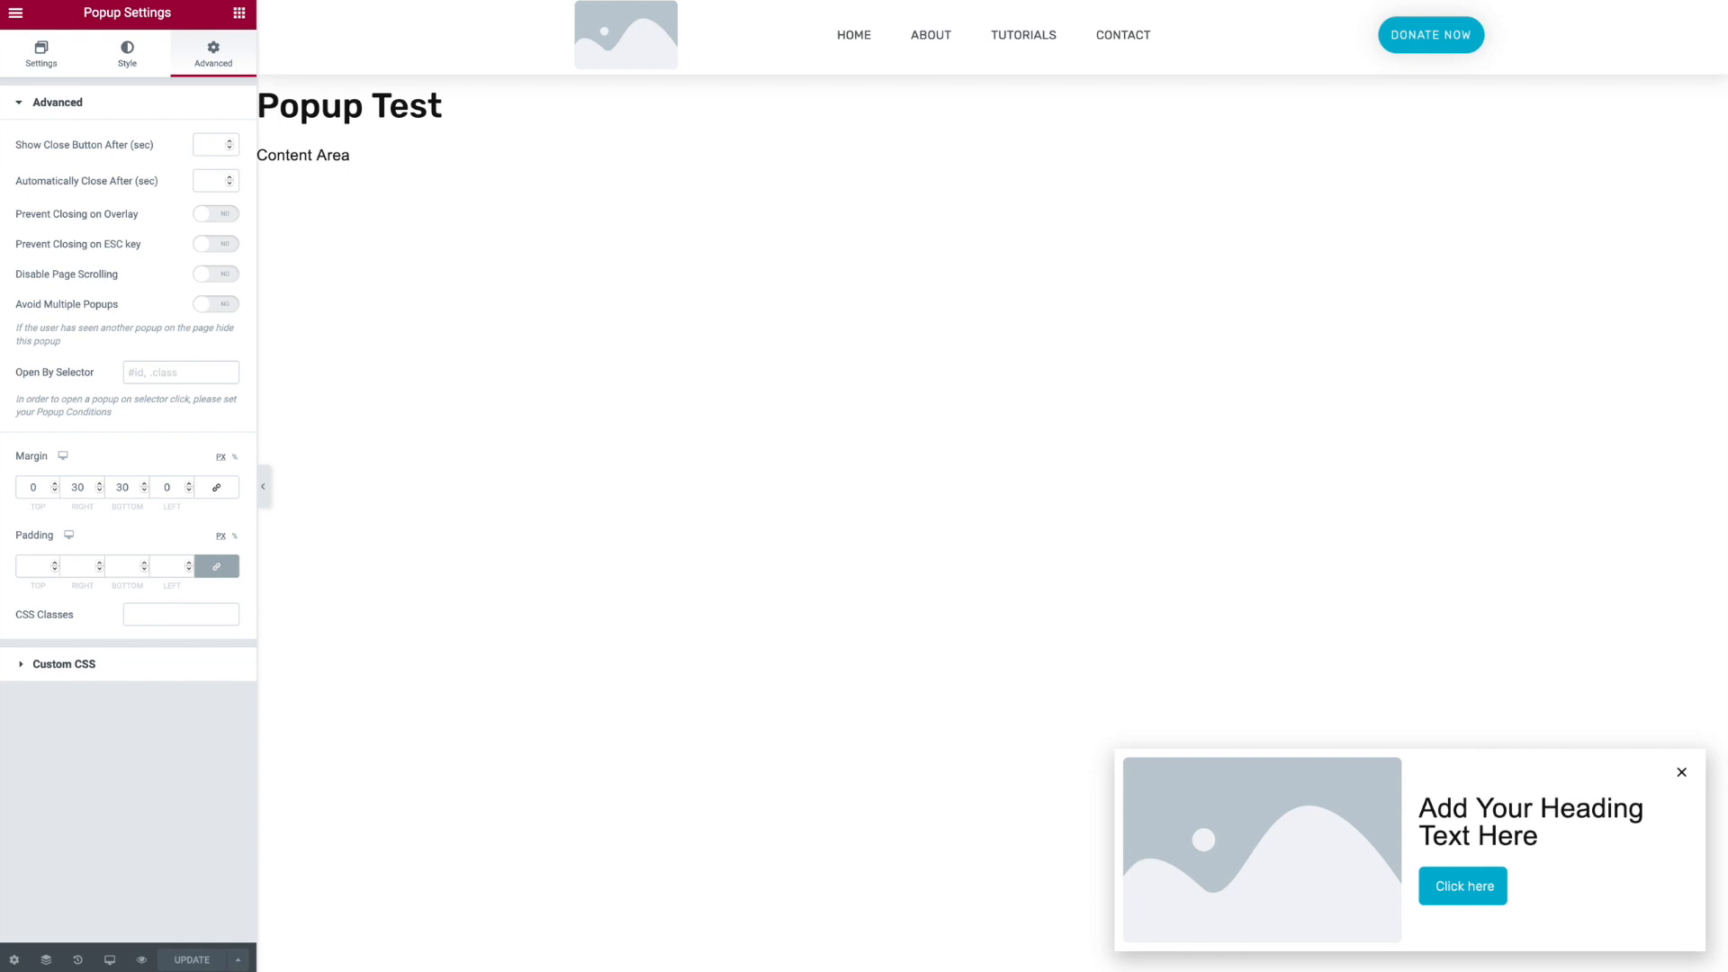
# - Exit the editor and view the Listings page in a new tab to check the popup
pyautogui.click(18, 15)
pyautogui.click(123, 316)
pyautogui.click(62, 146)
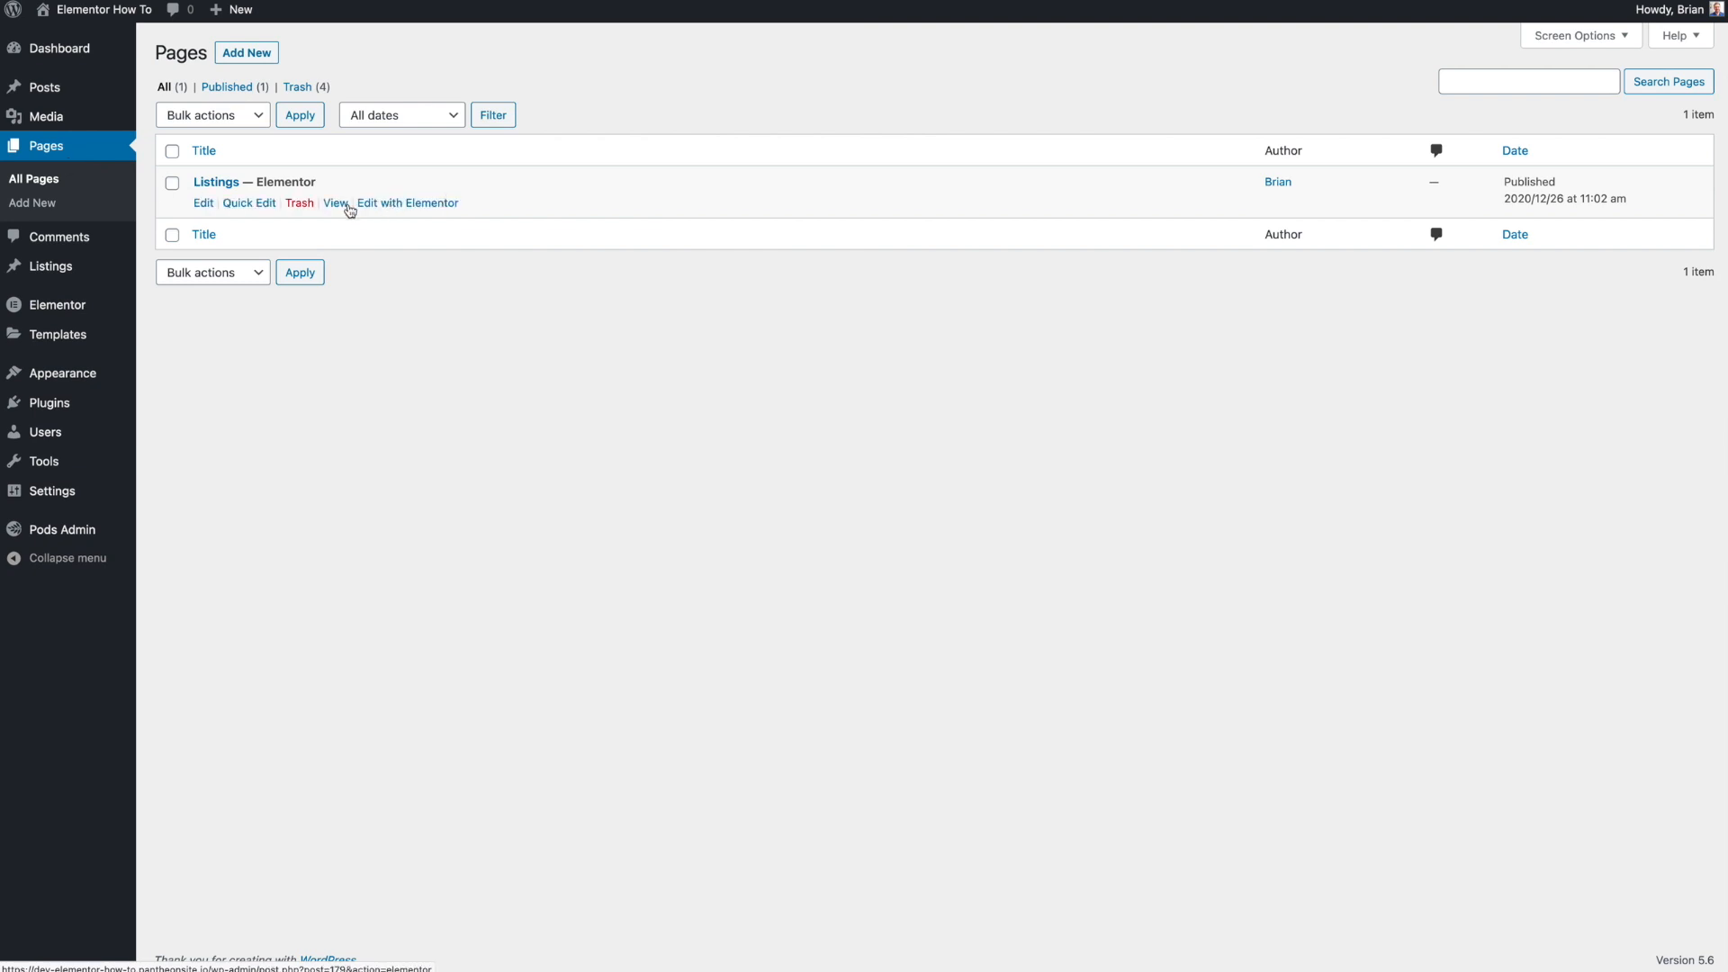
pyautogui.rightClick(340, 204)
pyautogui.click(358, 213)
pyautogui.hotkey('ctrl', 'Tab')
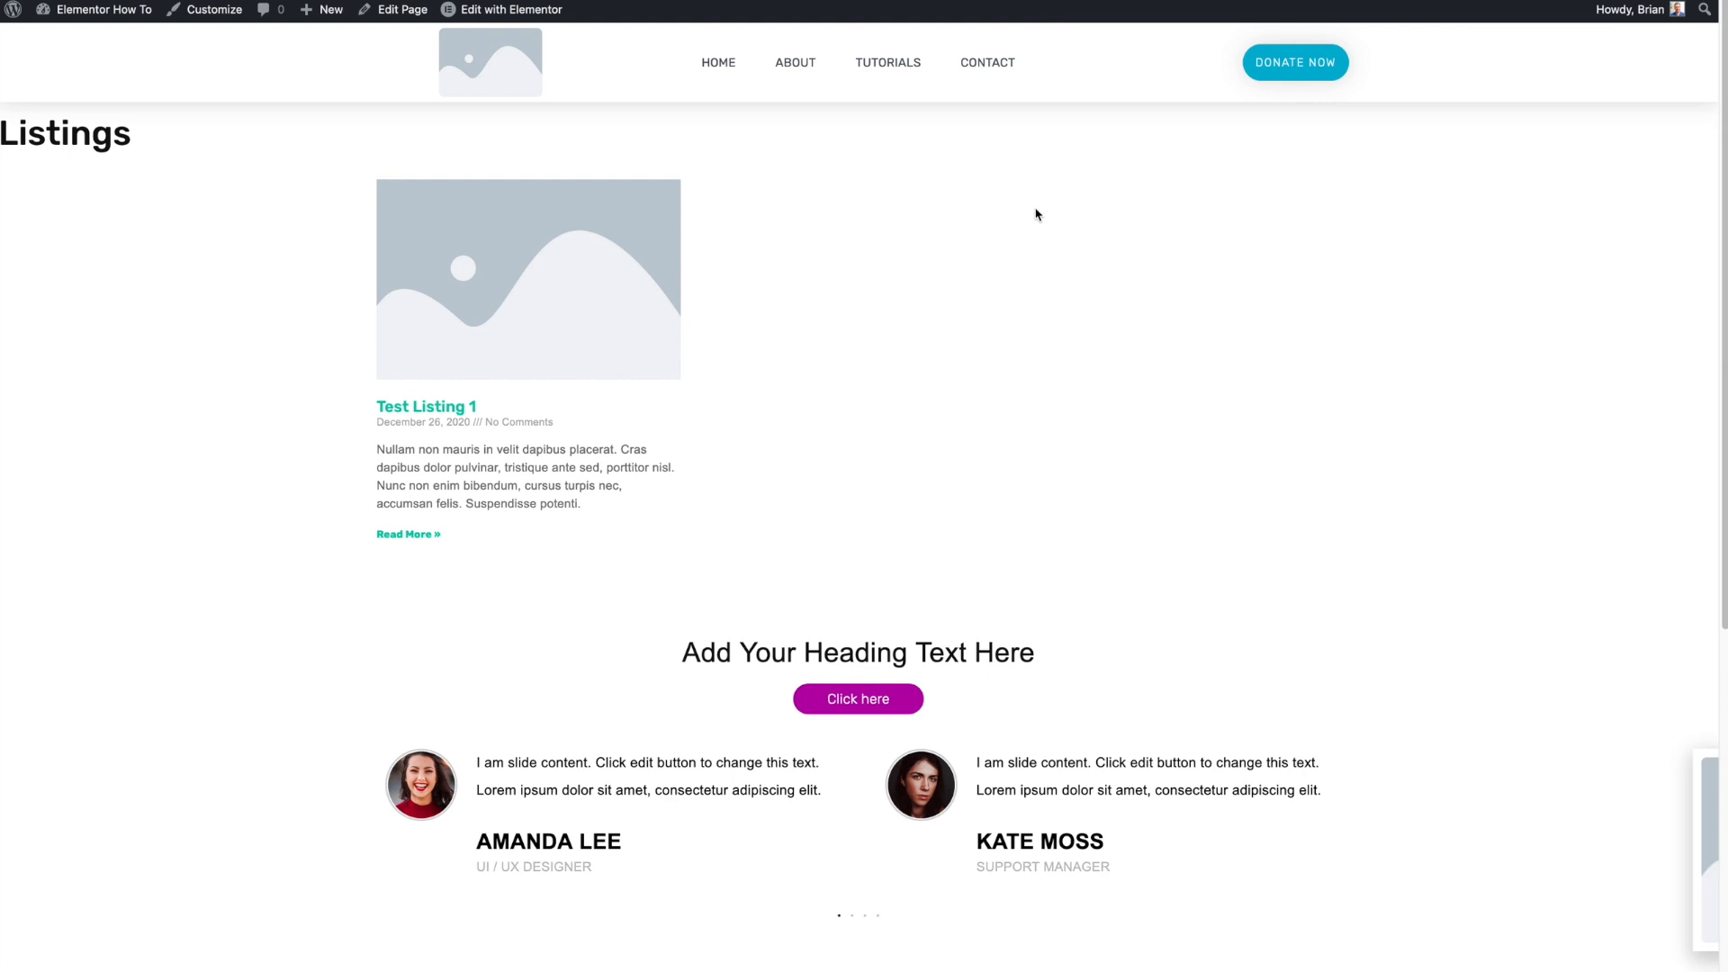
pyautogui.scroll(-1, 1050, 236)
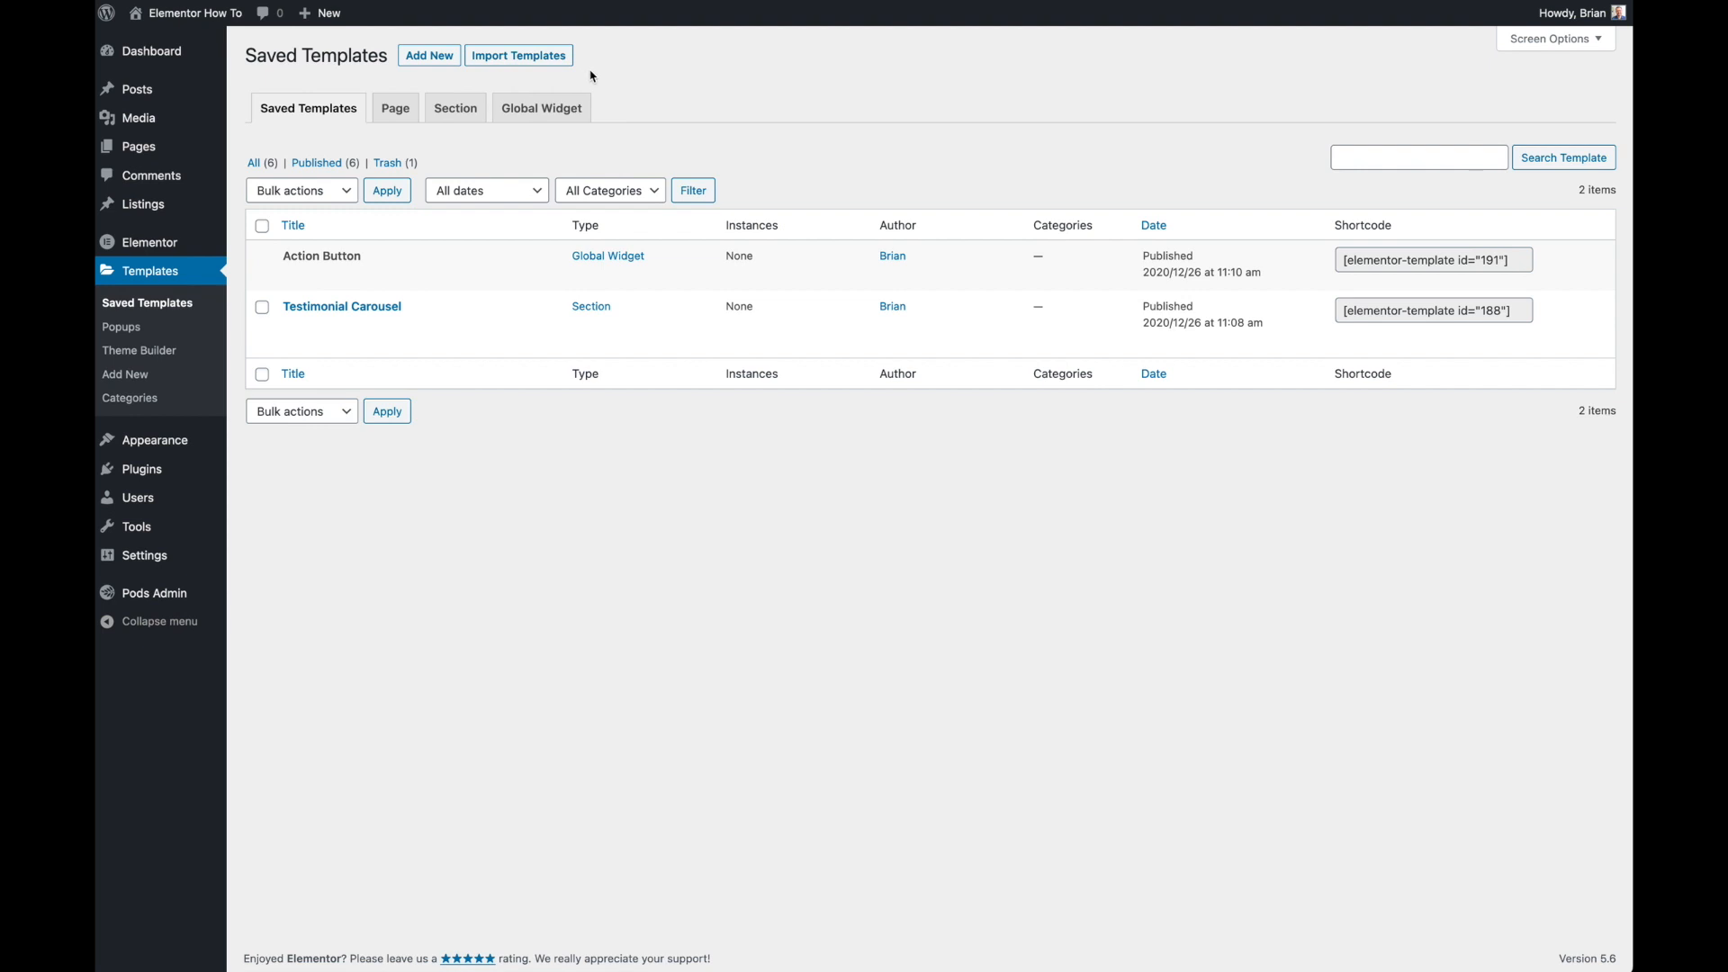
pyautogui.moveTo(478, 355)
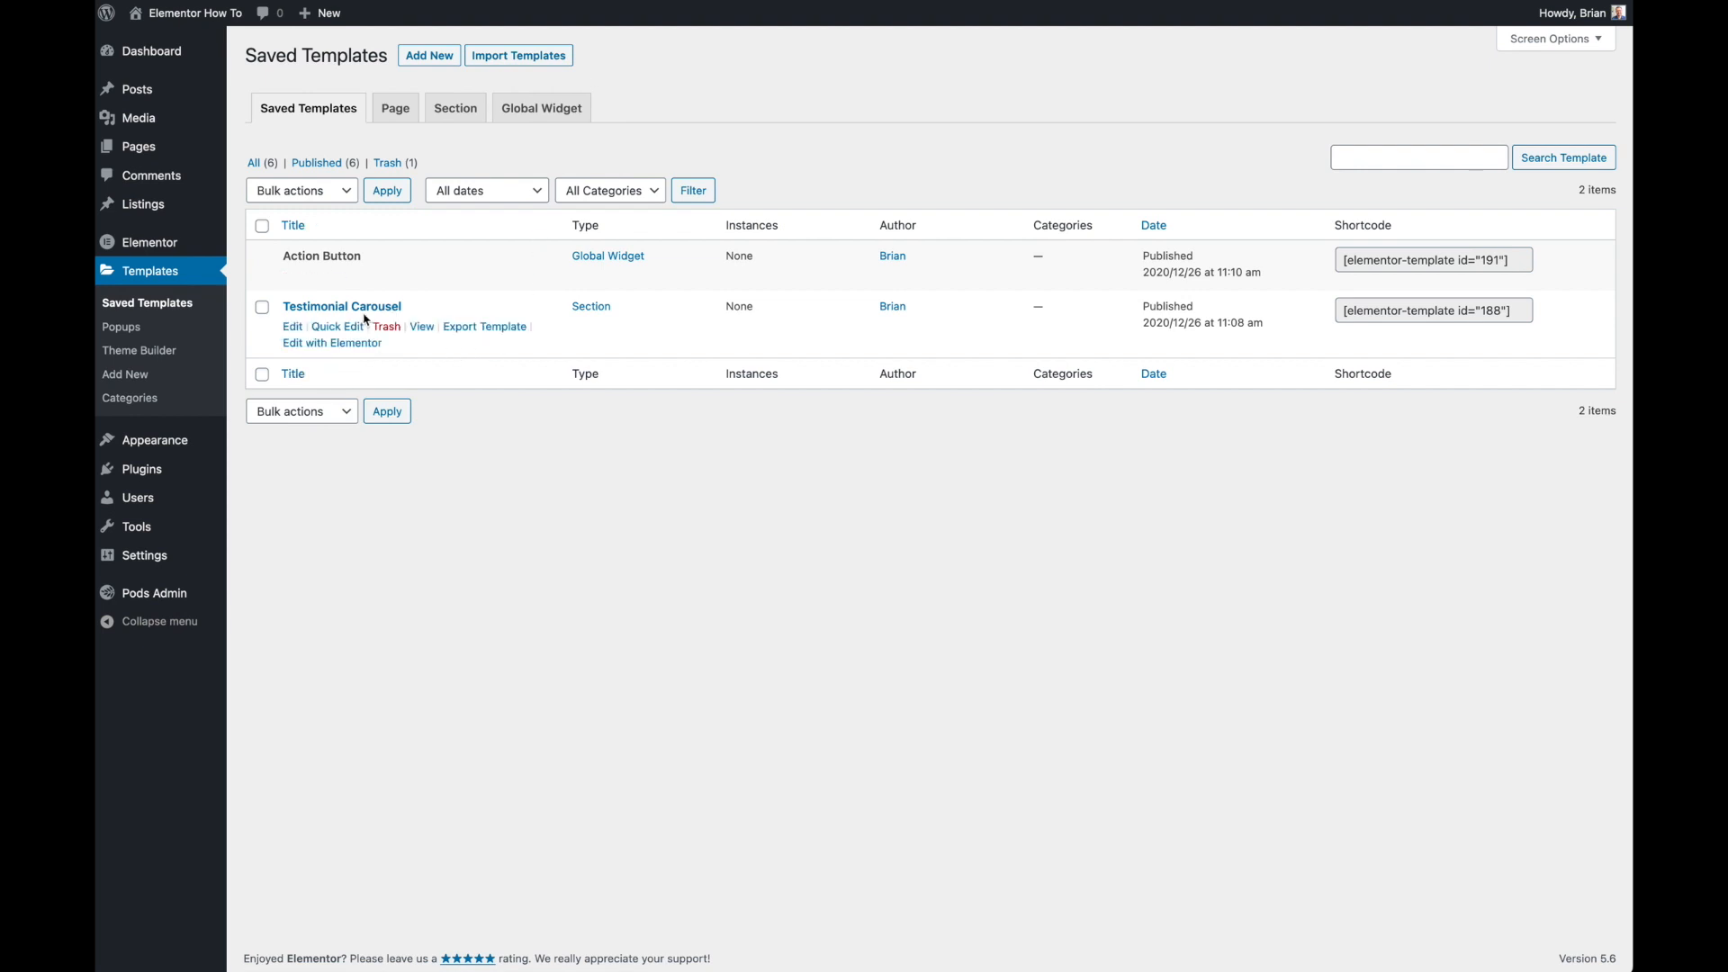